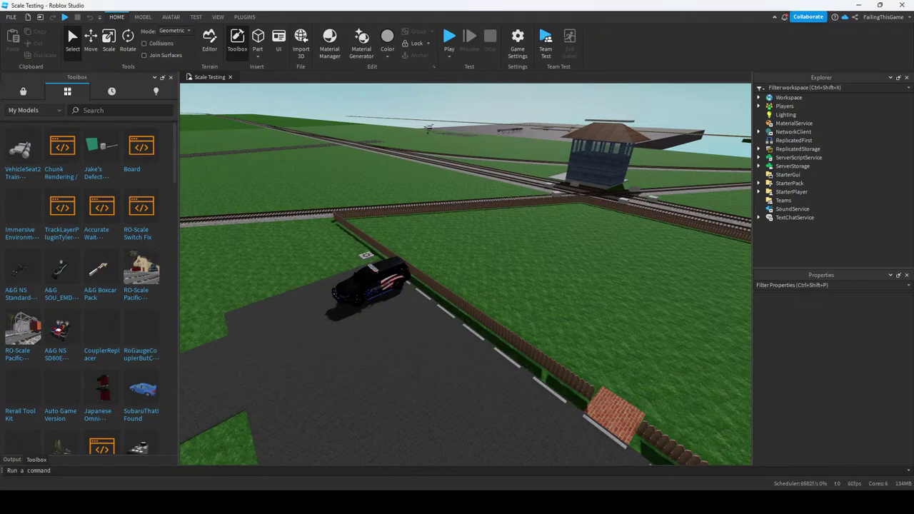
Show the Output log and make its pane slightly narrower.
{"action": "mouse_move", "coordinate": [465, 275]}
{"action": "right_mouse_down"}
{"action": "mouse_move", "coordinate": [386, 275]}
{"action": "mouse_move", "coordinate": [464, 278]}
{"action": "mouse_move", "coordinate": [414, 264]}
{"action": "mouse_move", "coordinate": [478, 275]}
{"action": "mouse_move", "coordinate": [457, 282]}
{"action": "right_mouse_up"}
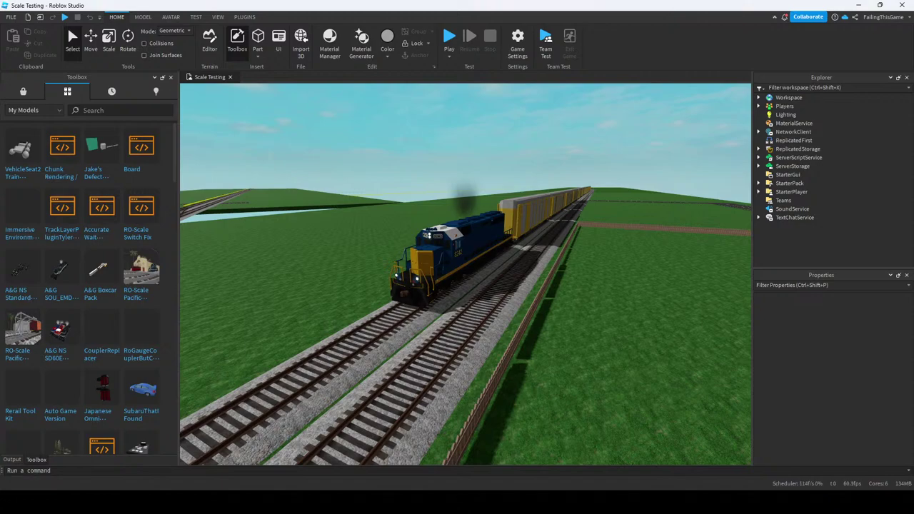
{"action": "left_click", "coordinate": [11, 459]}
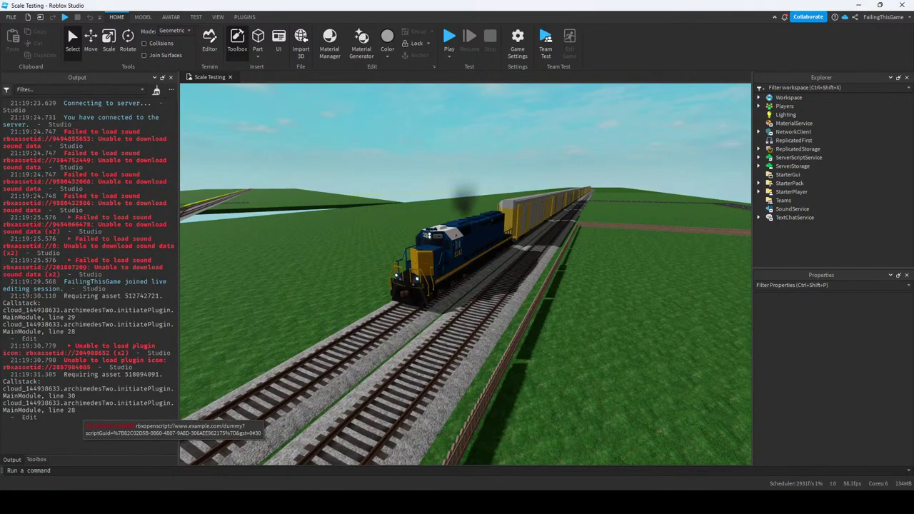
{"action": "left_click_drag", "start_coordinate": [178, 271], "coordinate": [166, 271]}
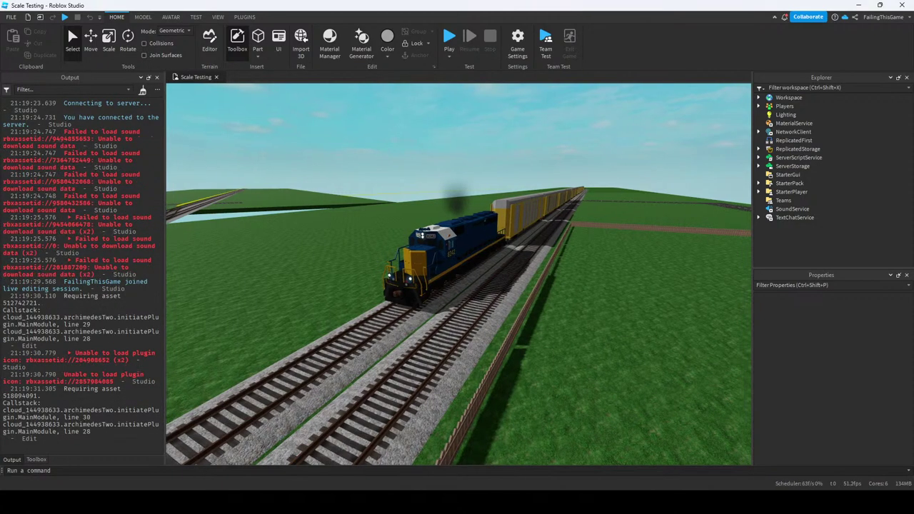
Survey the track layout from the parked train out along the rail line and back to the yard.
{"action": "right_click_drag", "start_coordinate": [458, 274], "coordinate": [444, 286]}
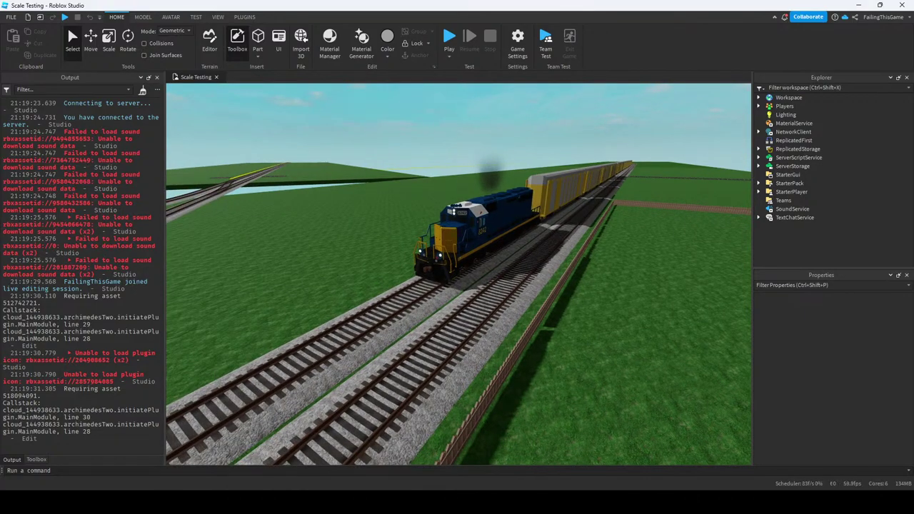
{"action": "key", "text": "w"}
{"action": "mouse_move", "coordinate": [458, 274]}
{"action": "right_mouse_down"}
{"action": "mouse_move", "coordinate": [447, 280]}
{"action": "mouse_move", "coordinate": [436, 264]}
{"action": "mouse_move", "coordinate": [457, 287]}
{"action": "right_mouse_up"}
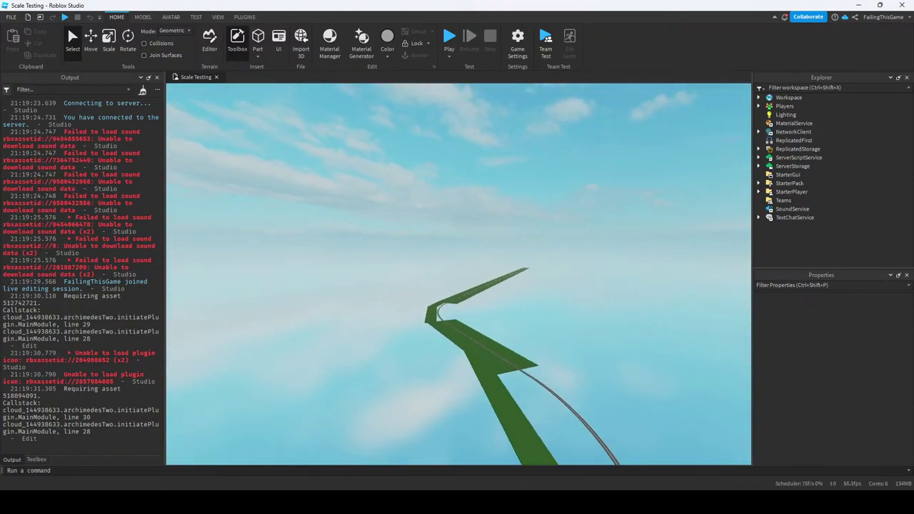
{"action": "key", "text": "ctrl+a"}
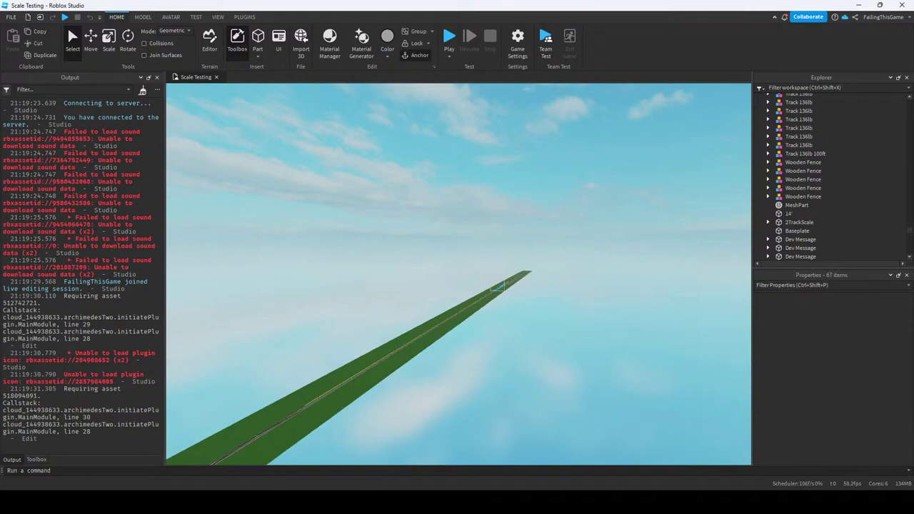
{"action": "key", "text": "Escape"}
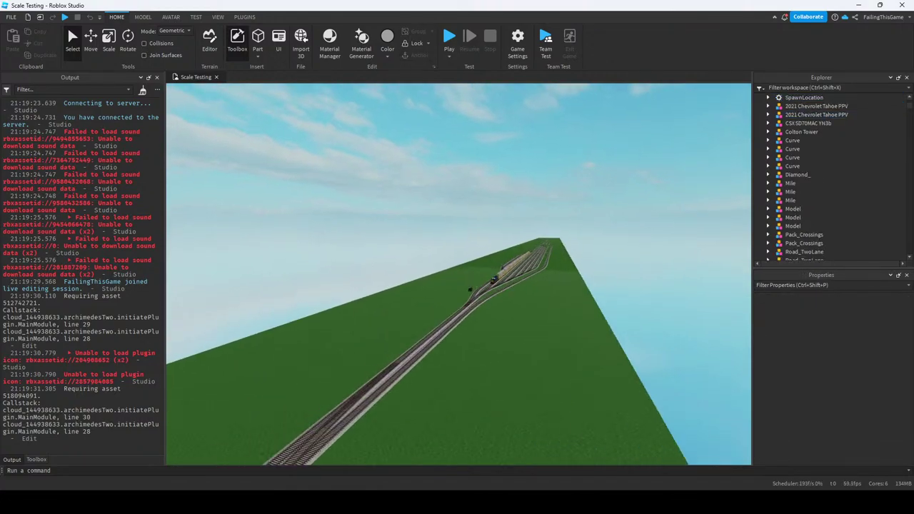
{"action": "key", "text": "w"}
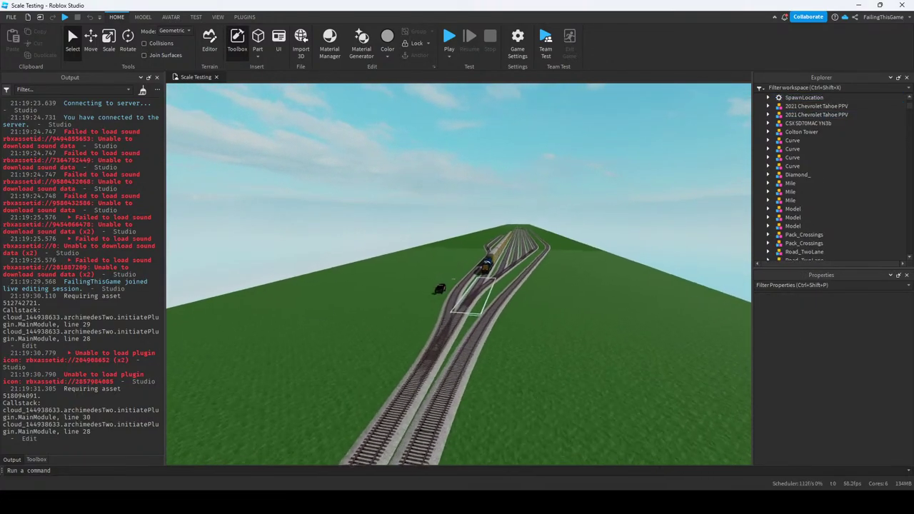
{"action": "key", "text": "w"}
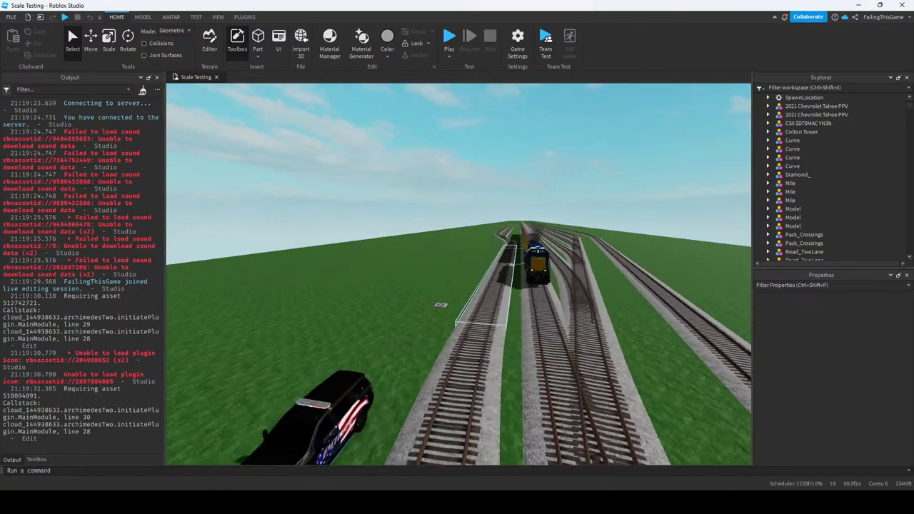
Place a copy of the track switch on the open grass beside the main line.
{"action": "right_click_drag", "start_coordinate": [459, 274], "coordinate": [607, 274]}
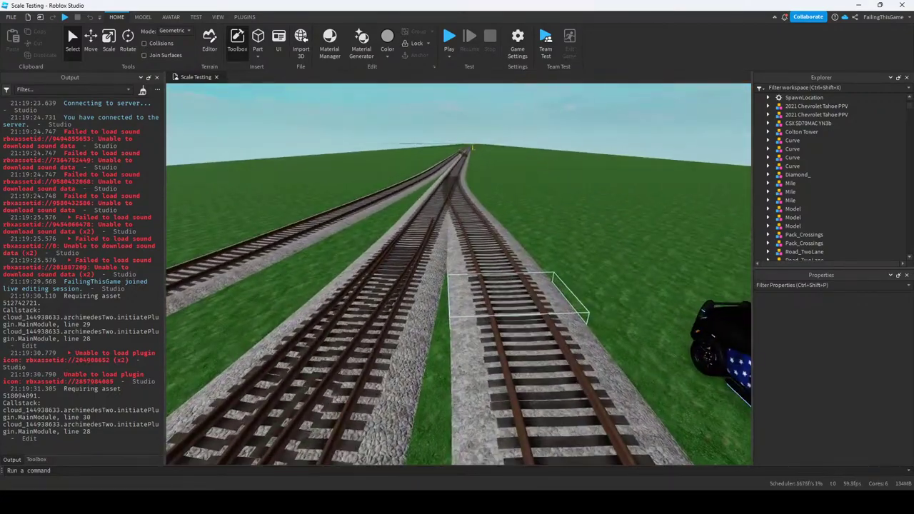
{"action": "key", "text": "e"}
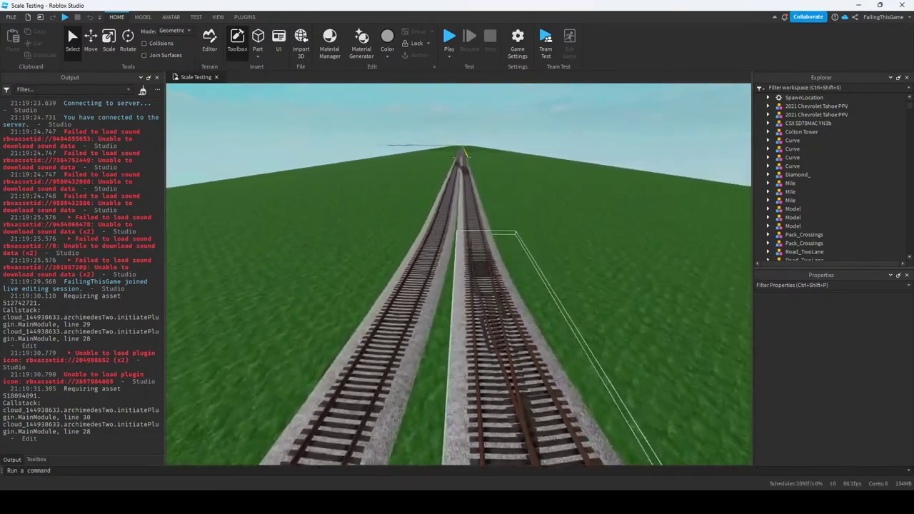
{"action": "left_click_drag", "start_coordinate": [500, 321], "coordinate": [642, 321]}
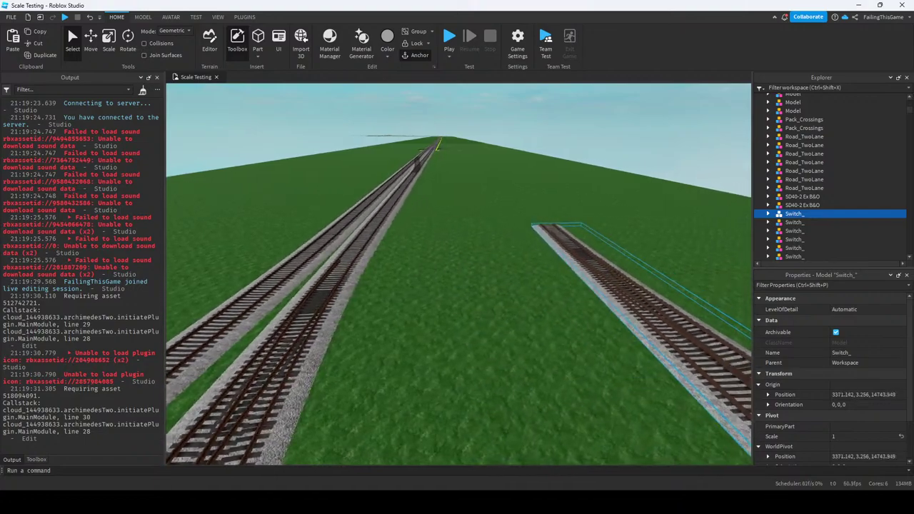
{"action": "key", "text": "w"}
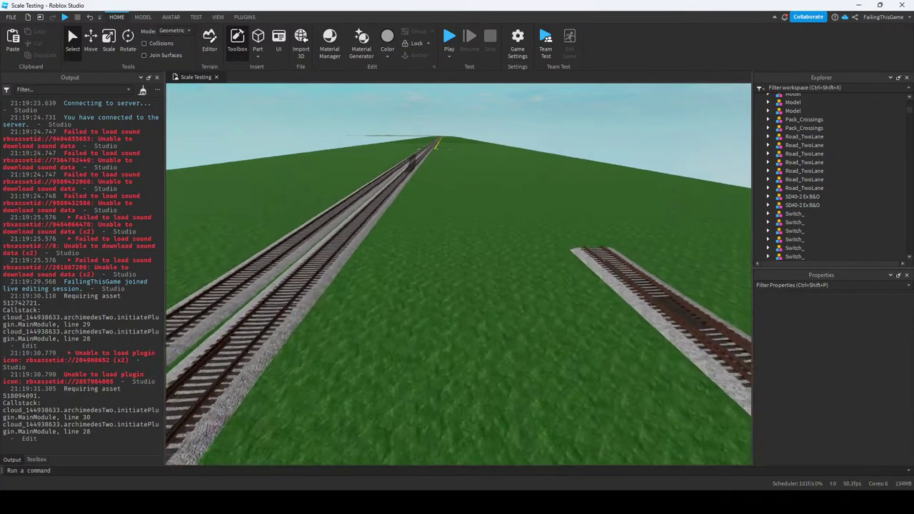
{"action": "key", "text": "d"}
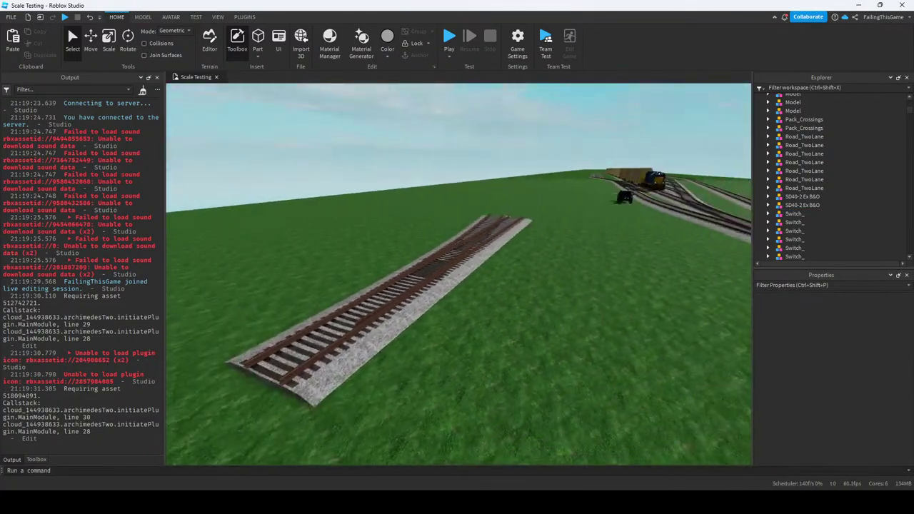
{"action": "right_click_drag", "start_coordinate": [457, 271], "coordinate": [542, 271]}
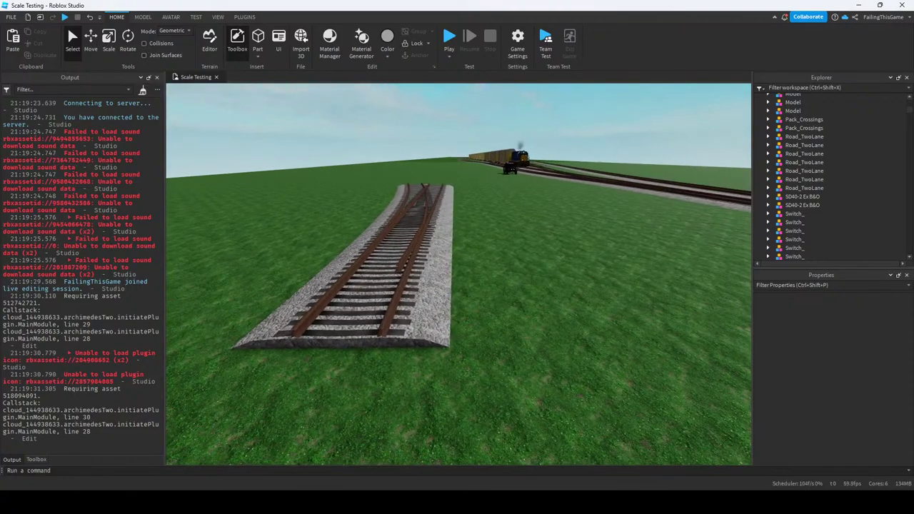
{"action": "key", "text": "w"}
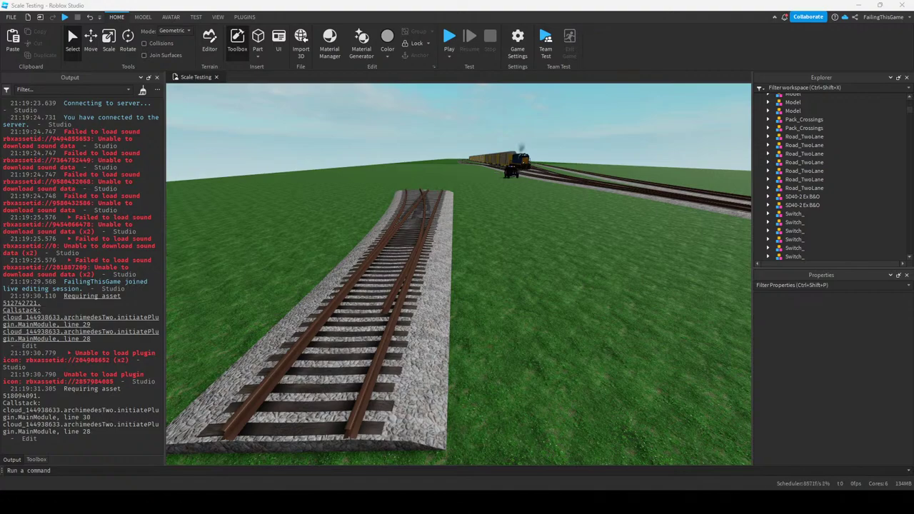
Select the blue body union of locomotive 8242 at the head of the train.
{"action": "key", "text": "a"}
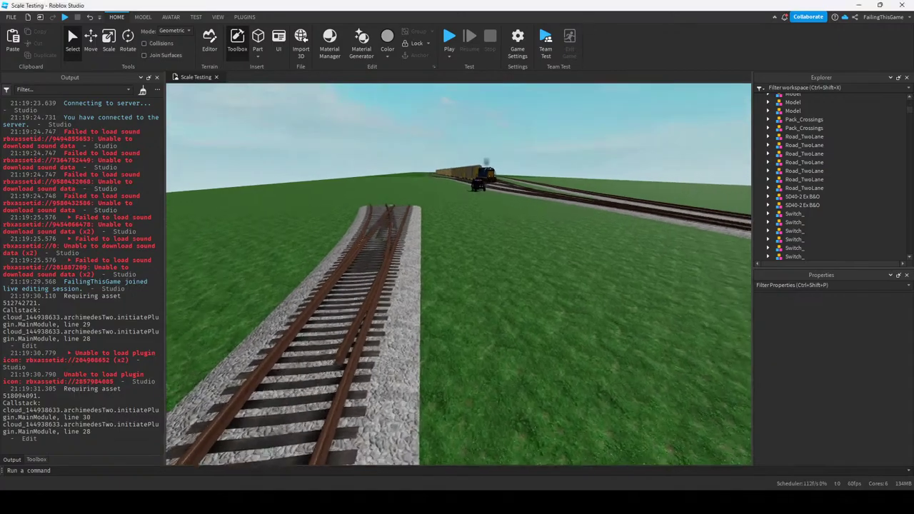
{"action": "key", "text": "d"}
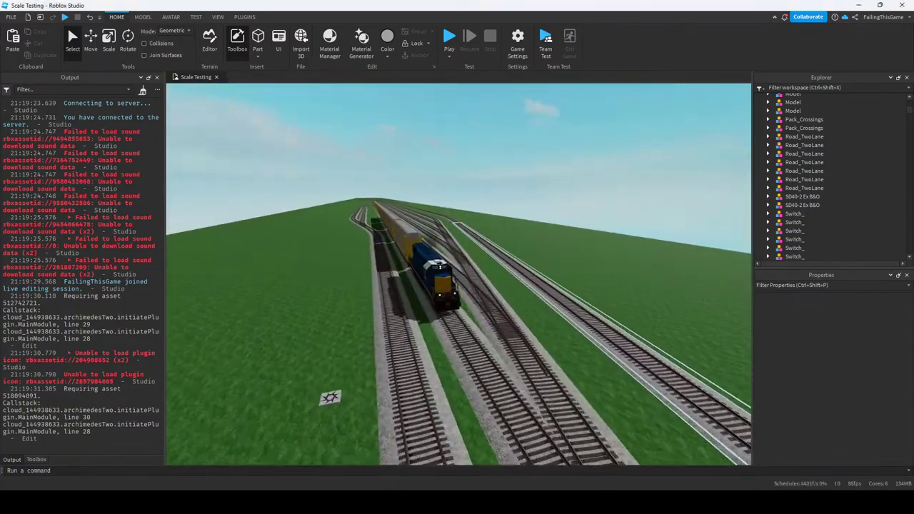
{"action": "key", "text": "w"}
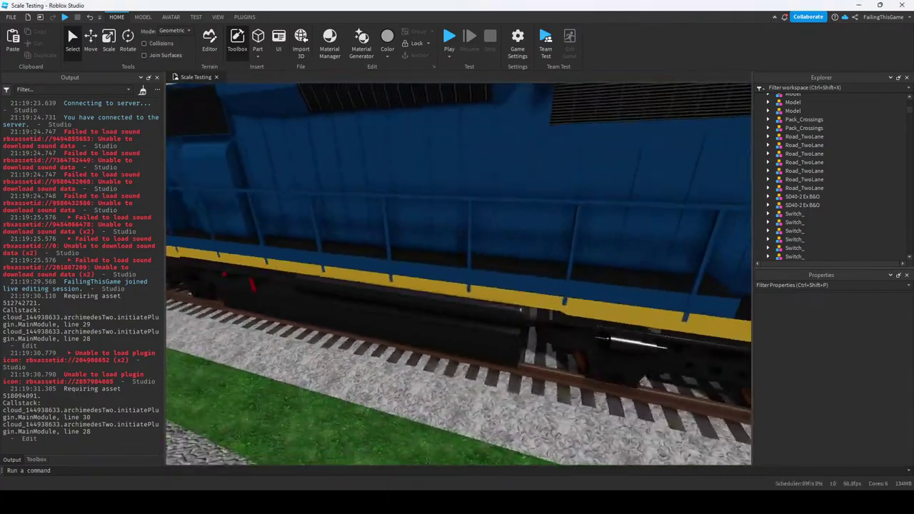
{"action": "left_click", "coordinate": [494, 177]}
{"action": "key", "text": "s"}
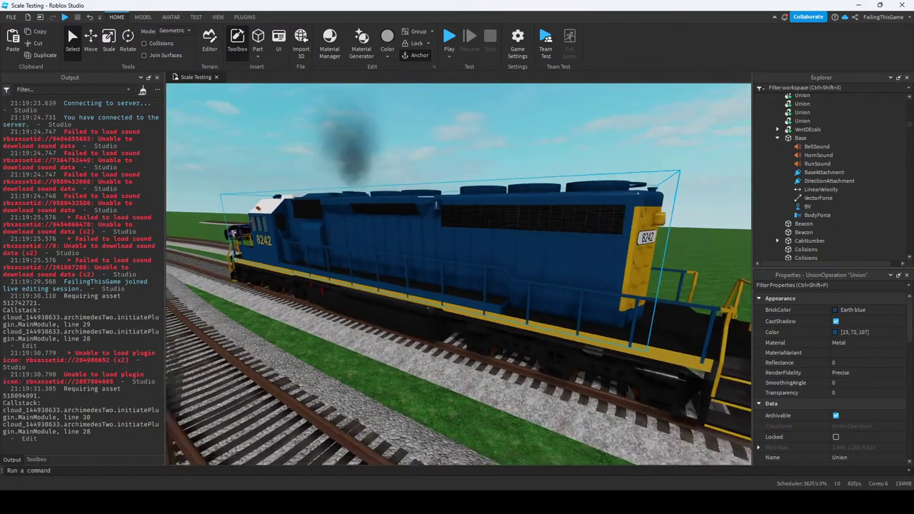
{"action": "key", "text": "f"}
{"action": "right_click_drag", "start_coordinate": [457, 286], "coordinate": [371, 286]}
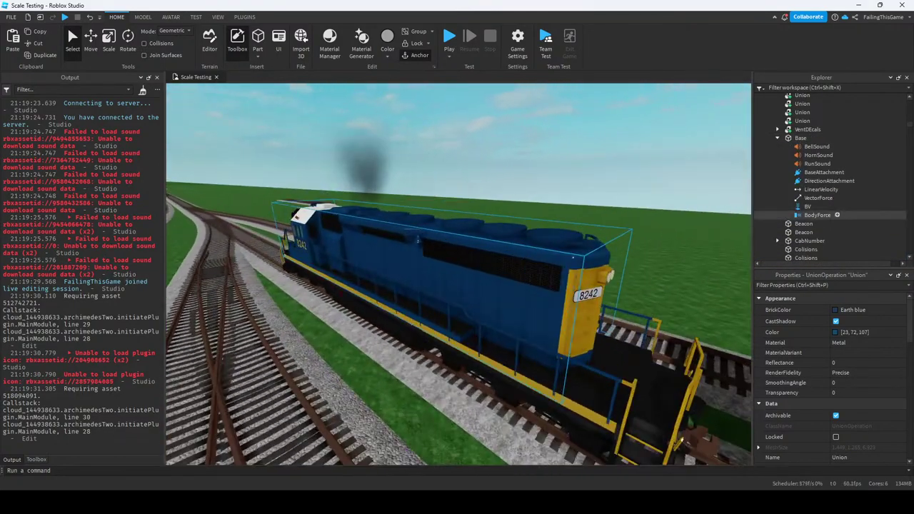
Inspect the properties of VectorForce and LinearVelocity in the locomotive's Base part, and clear the selection.
{"action": "left_click", "coordinate": [818, 198]}
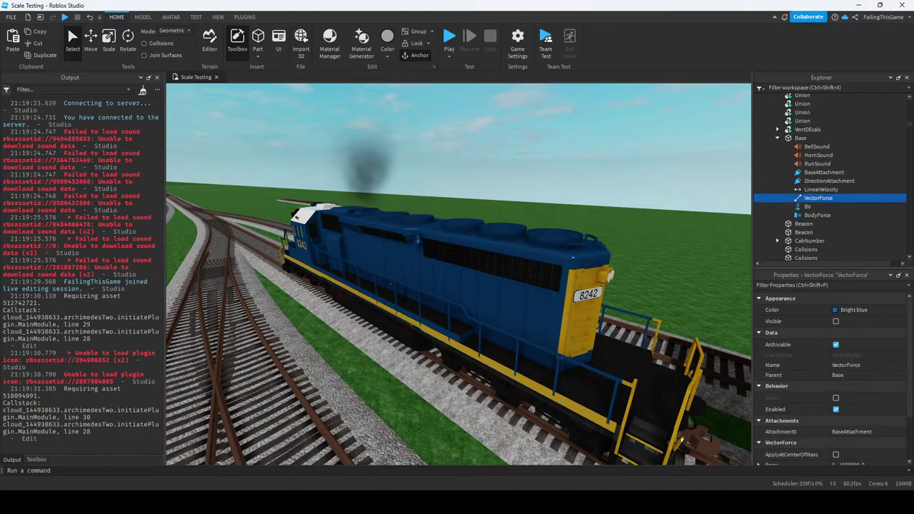
{"action": "left_click", "coordinate": [819, 198], "text": "ctrl"}
{"action": "left_click", "coordinate": [819, 198]}
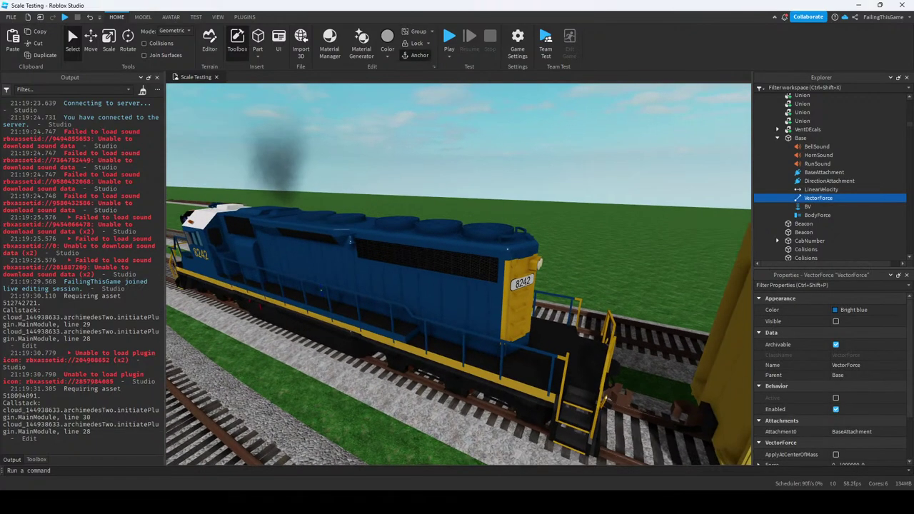
{"action": "left_click", "coordinate": [821, 189]}
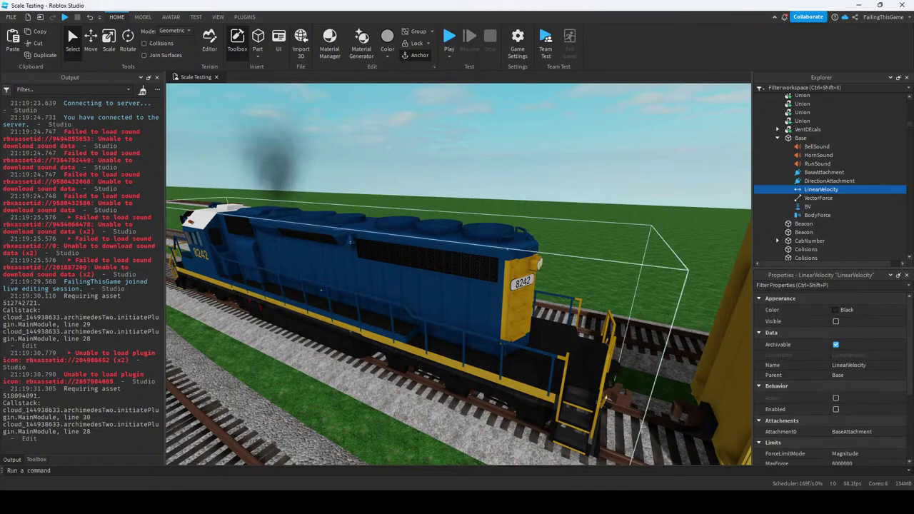
{"action": "left_click", "coordinate": [807, 96]}
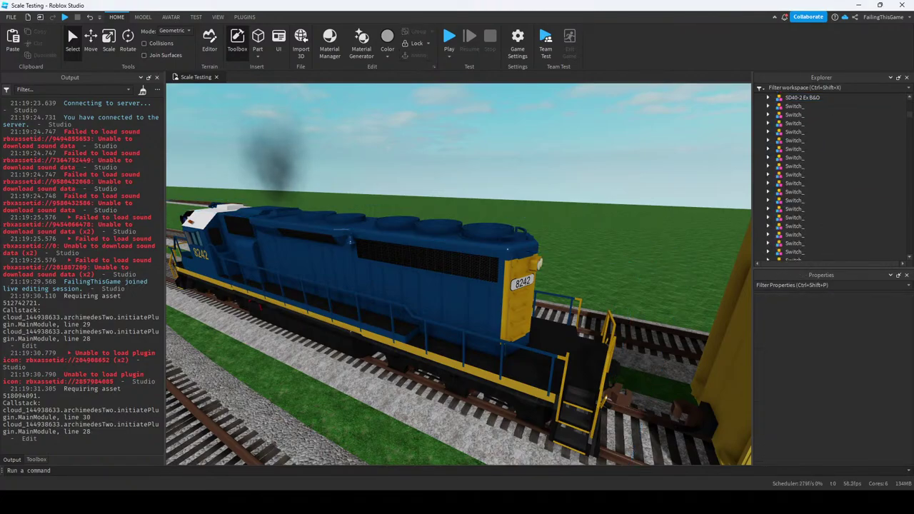
Examine the police vehicle beside the tracks and the front of locomotive 8242 from several sides.
{"action": "key", "text": "f"}
{"action": "key", "text": "w"}
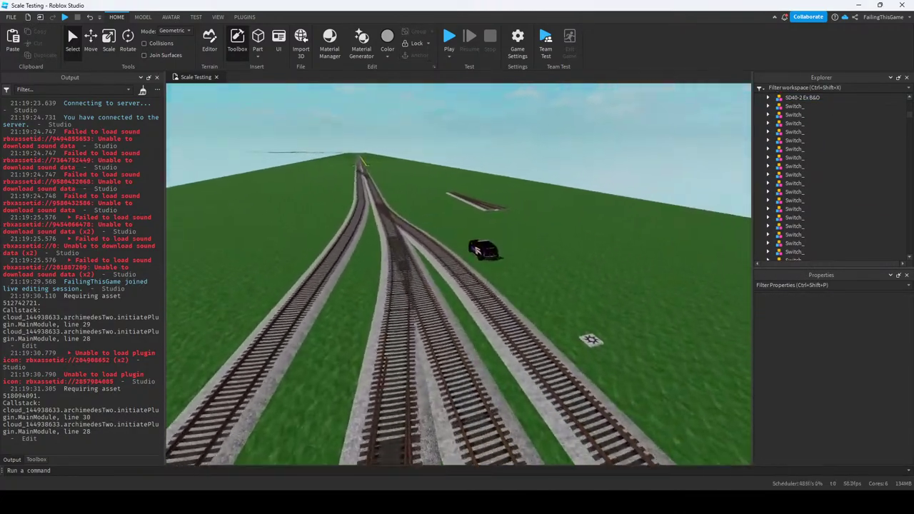
{"action": "key", "text": "w"}
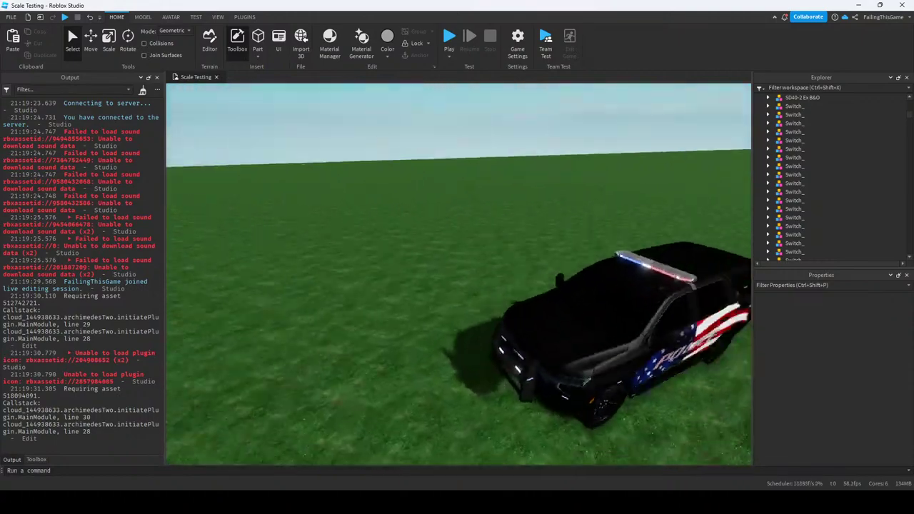
{"action": "key", "text": "a"}
{"action": "key", "text": "q"}
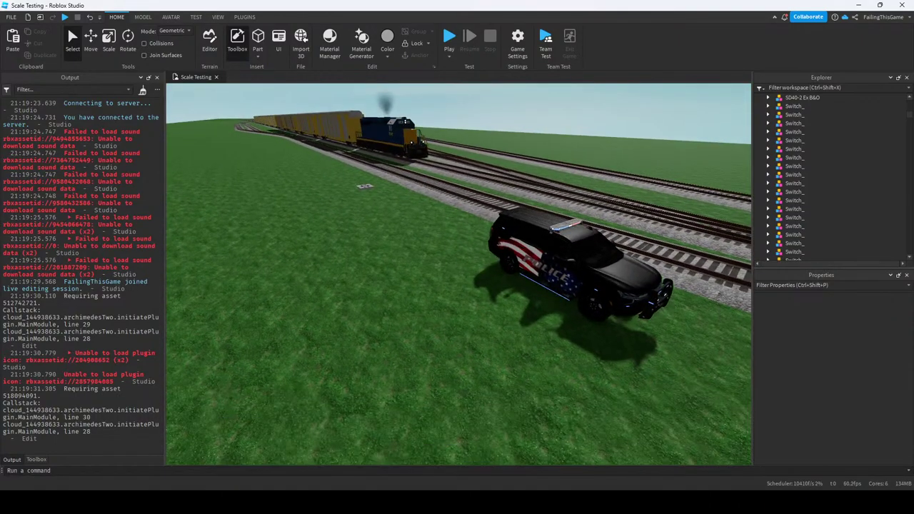
{"action": "key", "text": "a"}
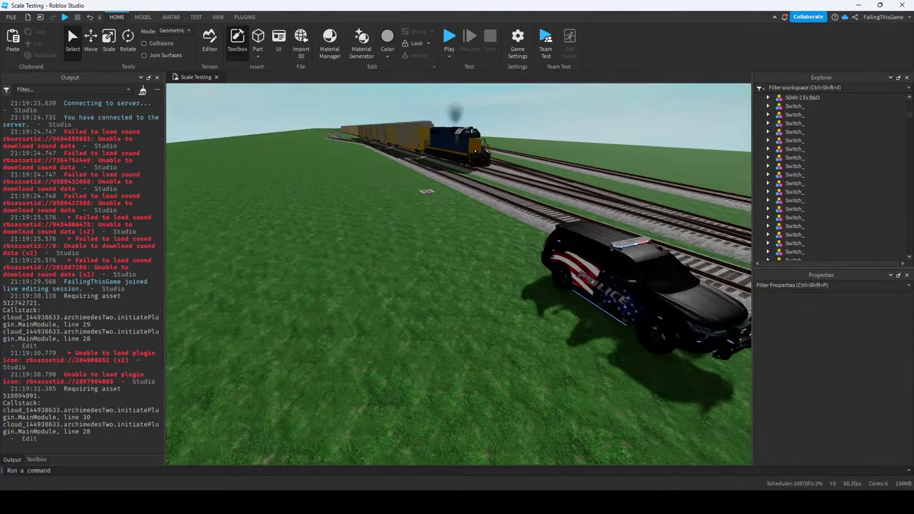
{"action": "key", "text": "s"}
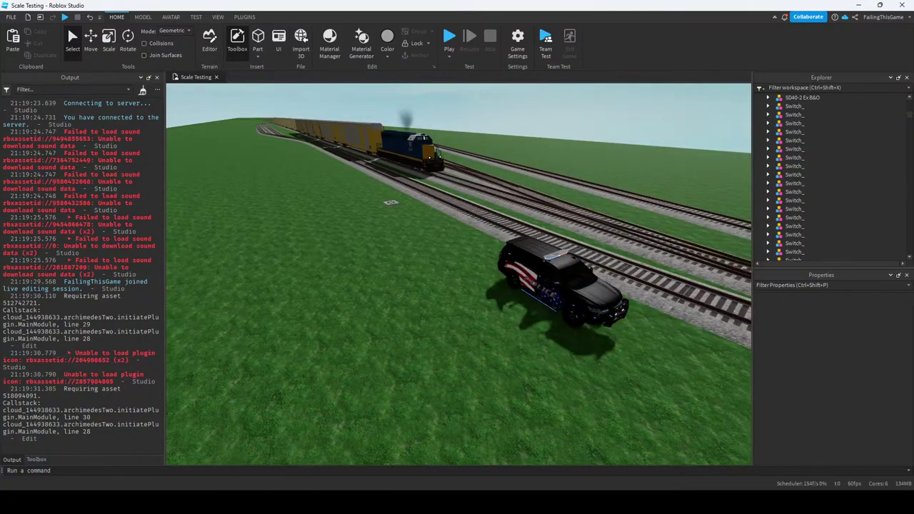
{"action": "right_click_drag", "start_coordinate": [457, 285], "coordinate": [471, 300]}
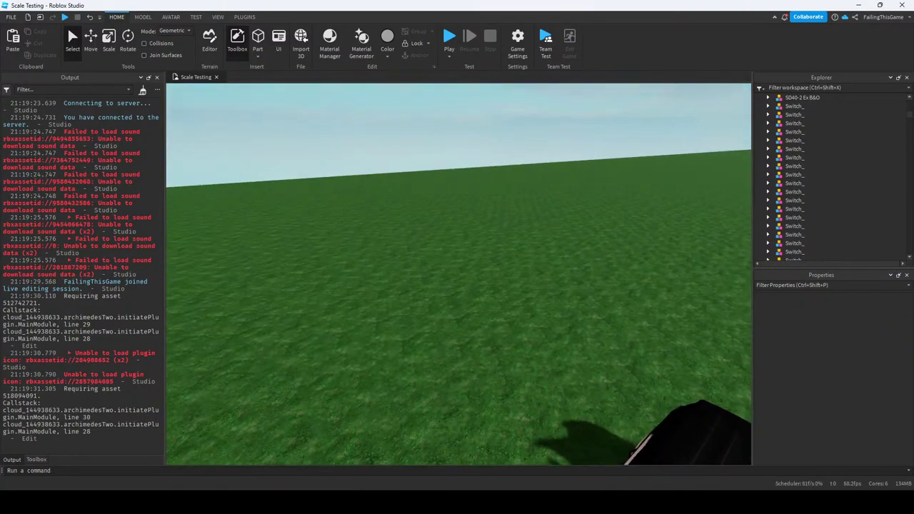
{"action": "scroll", "coordinate": [459, 274], "scroll_direction": "down", "scroll_amount": 5}
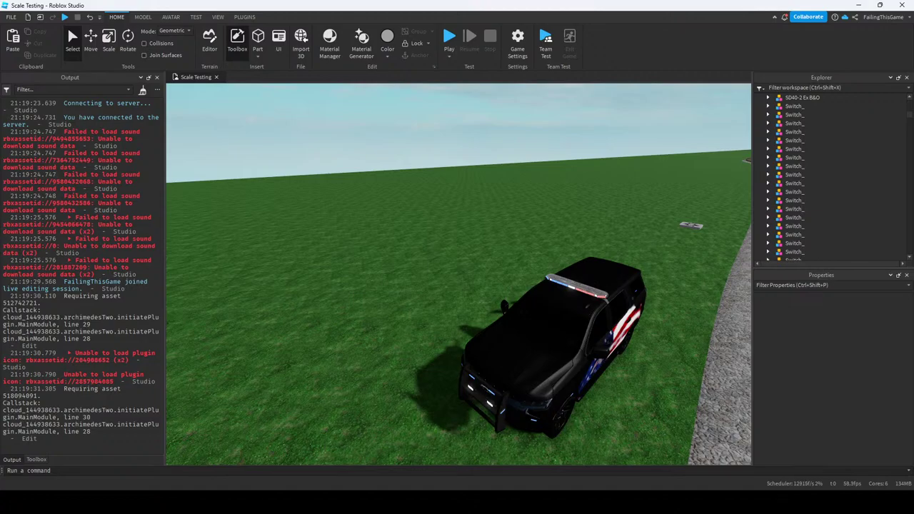
{"action": "right_click_drag", "start_coordinate": [457, 286], "coordinate": [486, 268]}
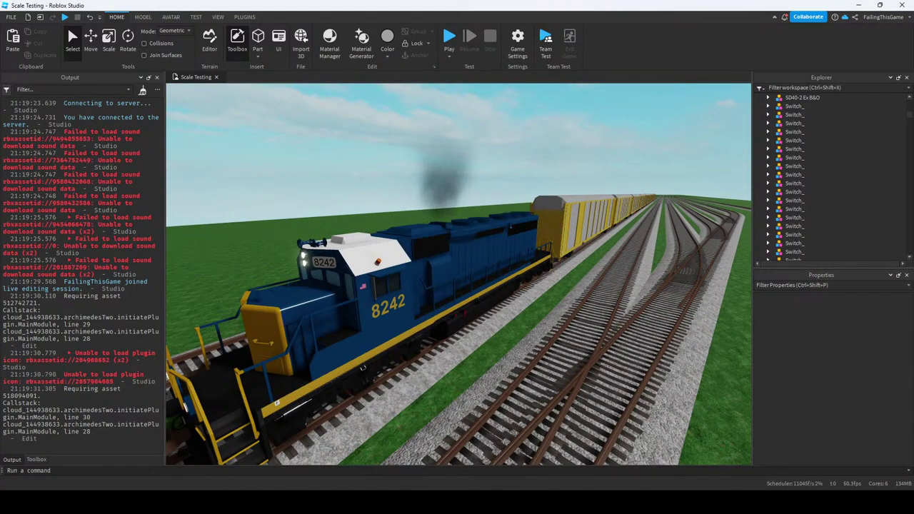
{"action": "right_click_drag", "start_coordinate": [485, 285], "coordinate": [400, 285]}
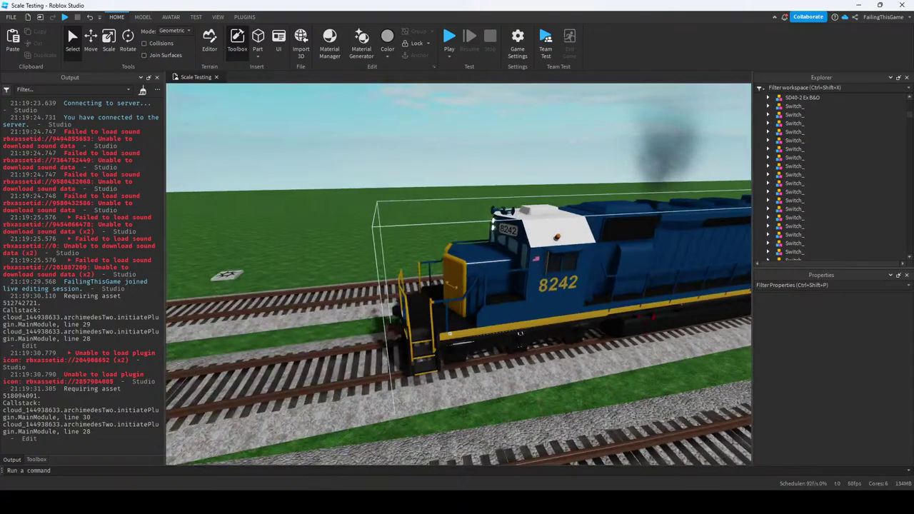
{"action": "right_click_drag", "start_coordinate": [457, 286], "coordinate": [368, 279]}
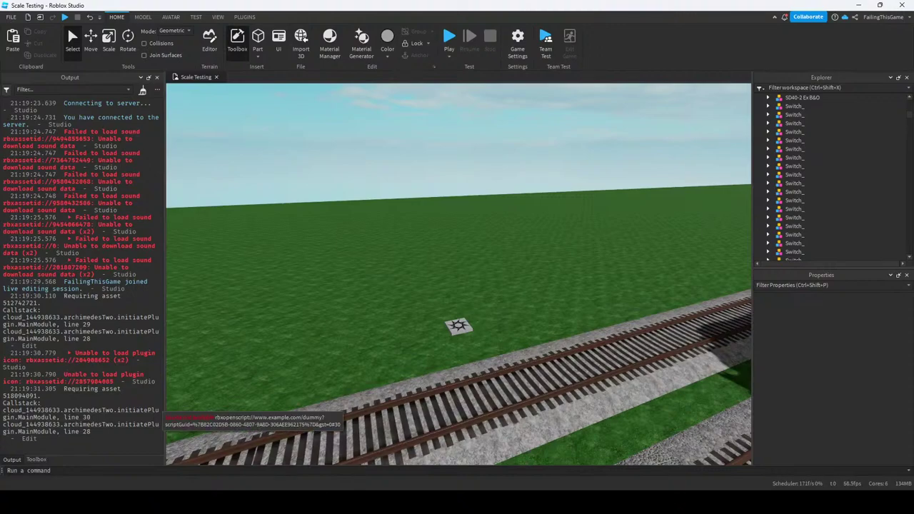
Insert the RO-Scale Pacific Electric Freight Set from My Models on the grass for a look, and delete it again.
{"action": "left_click", "coordinate": [37, 459]}
{"action": "scroll", "coordinate": [65, 285], "scroll_direction": "down", "scroll_amount": 3}
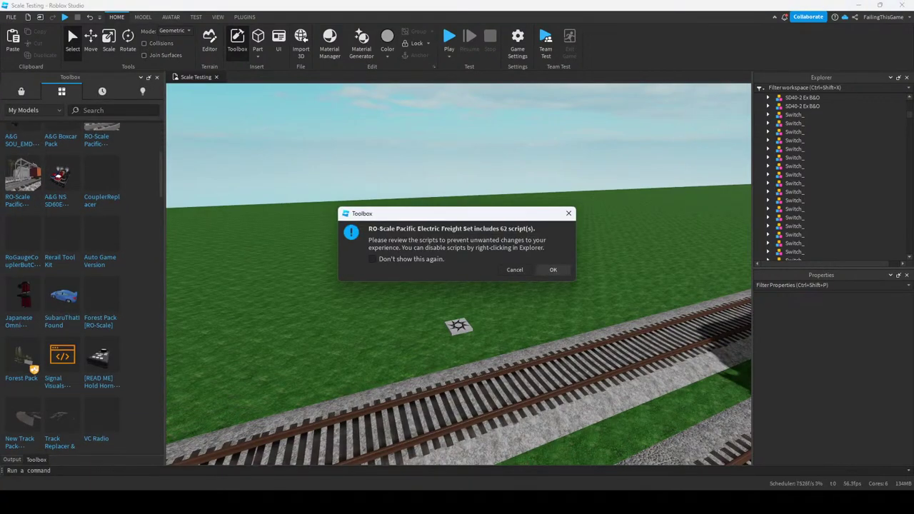
{"action": "key", "text": "Return"}
{"action": "right_click_drag", "start_coordinate": [457, 286], "coordinate": [386, 292]}
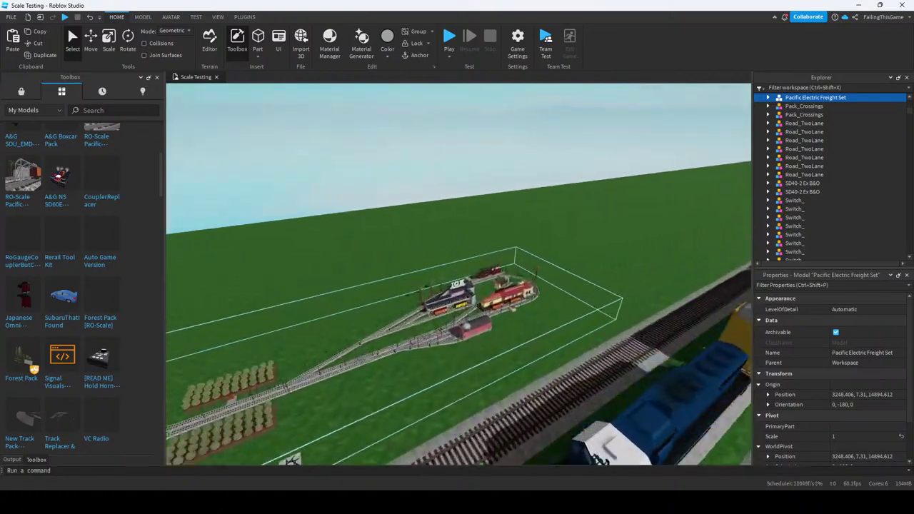
{"action": "scroll", "coordinate": [485, 328], "scroll_direction": "up", "scroll_amount": 5}
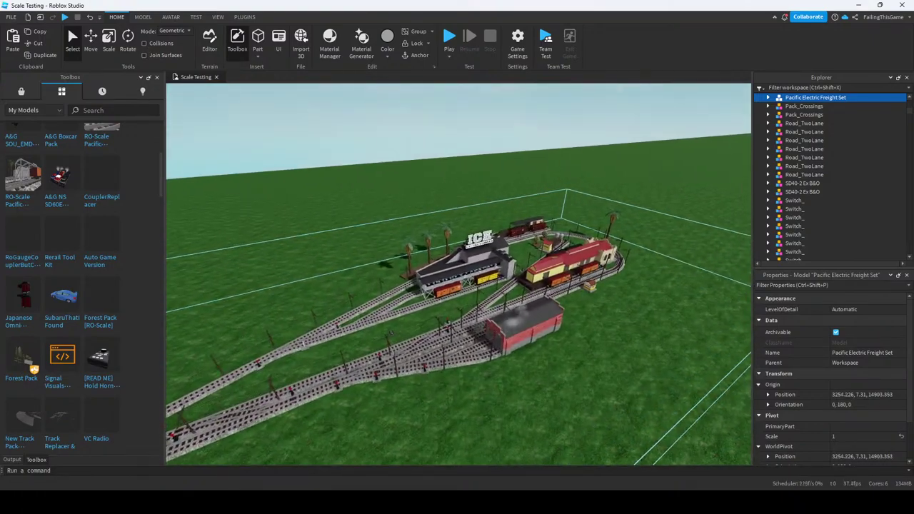
{"action": "right_click_drag", "start_coordinate": [438, 328], "coordinate": [689, 439]}
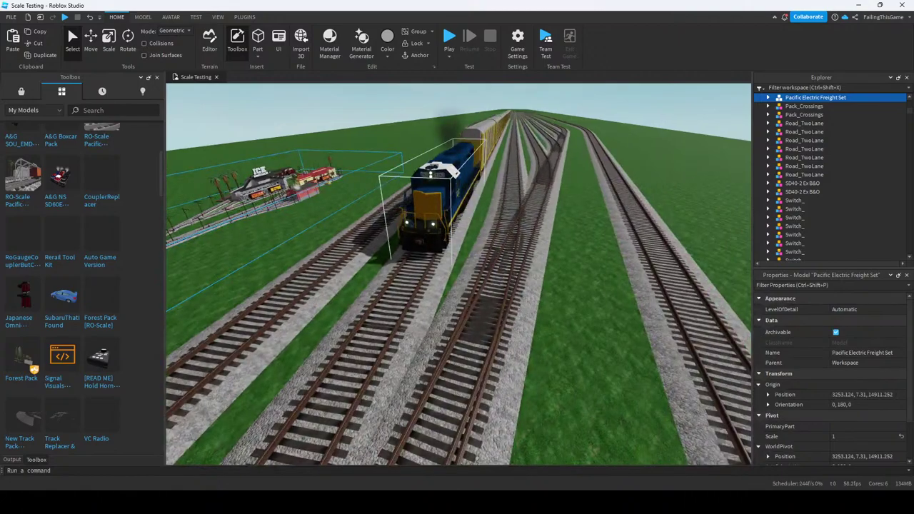
{"action": "key", "text": "Delete"}
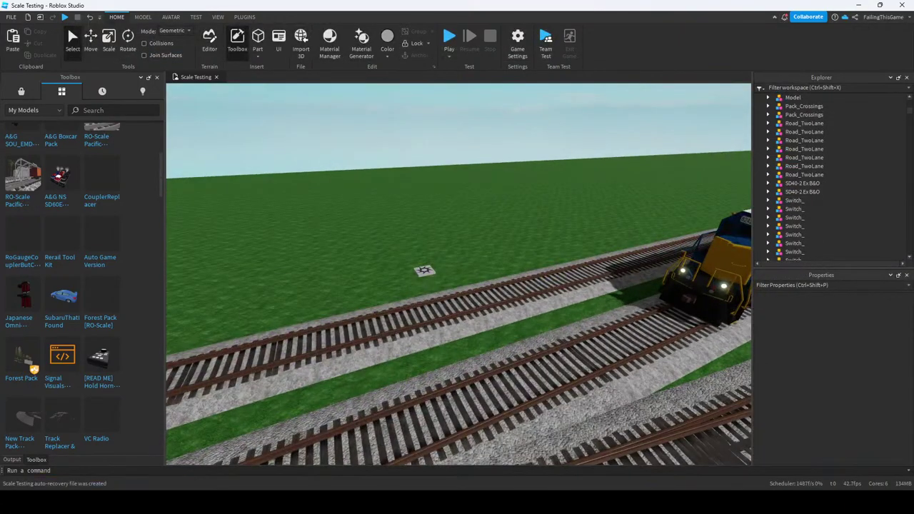
Inspect the Workspace's behavior, air and streaming properties, and clear the selection.
{"action": "right_click_drag", "start_coordinate": [457, 285], "coordinate": [396, 296]}
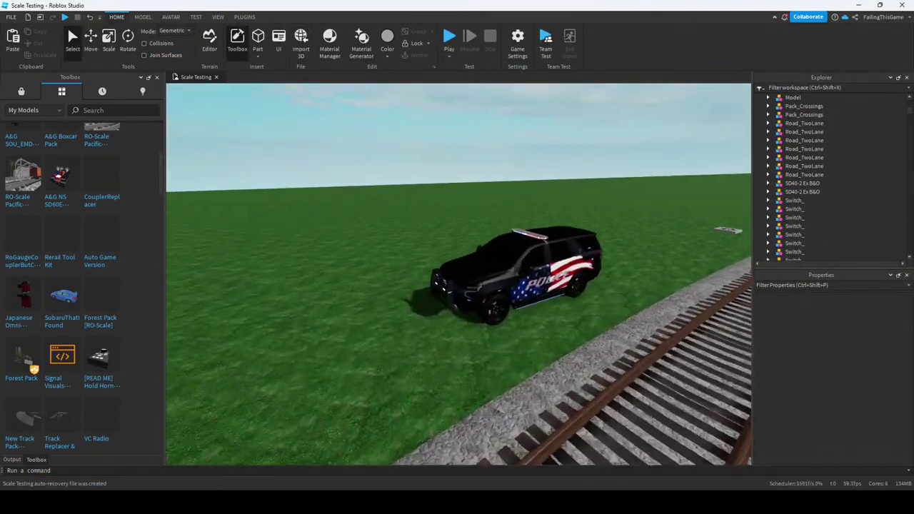
{"action": "scroll", "coordinate": [500, 272], "scroll_direction": "up", "scroll_amount": 3}
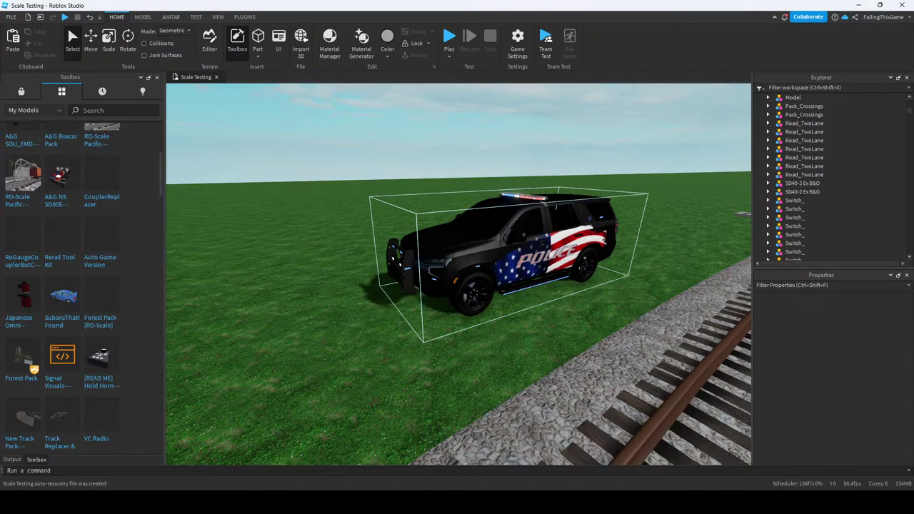
{"action": "scroll", "coordinate": [800, 106], "scroll_direction": "up", "scroll_amount": 10}
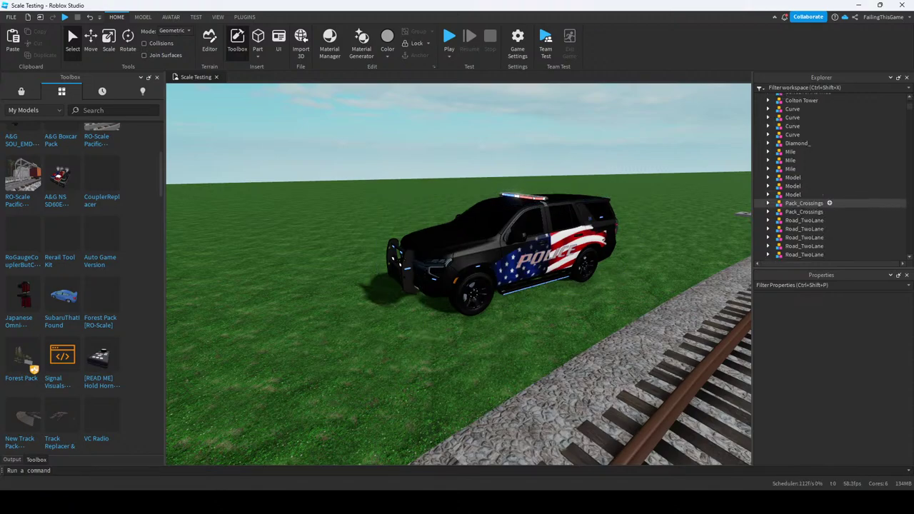
{"action": "left_click", "coordinate": [788, 97]}
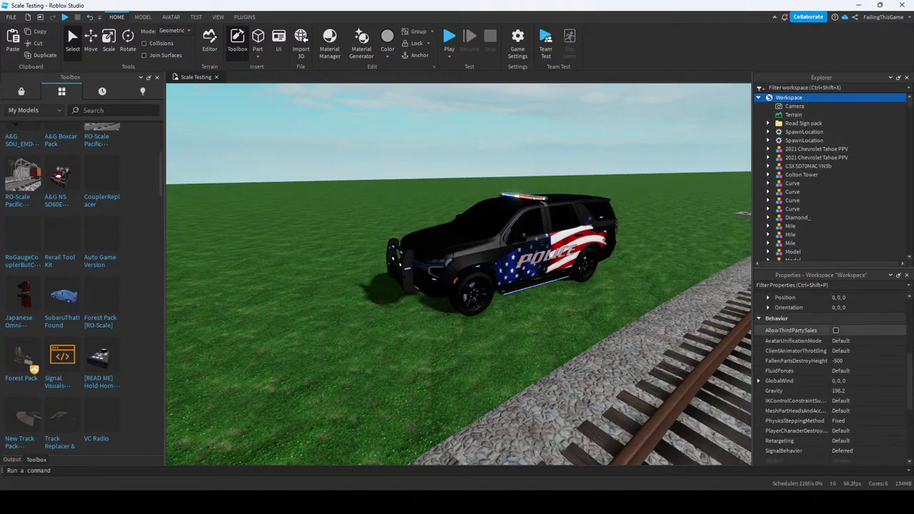
{"action": "scroll", "coordinate": [822, 371], "scroll_direction": "down", "scroll_amount": 10}
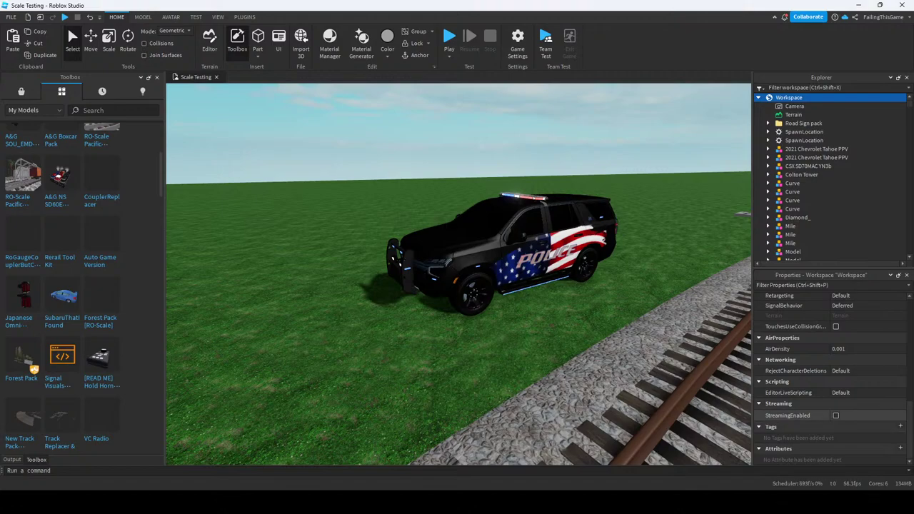
{"action": "scroll", "coordinate": [822, 372], "scroll_direction": "up", "scroll_amount": 3}
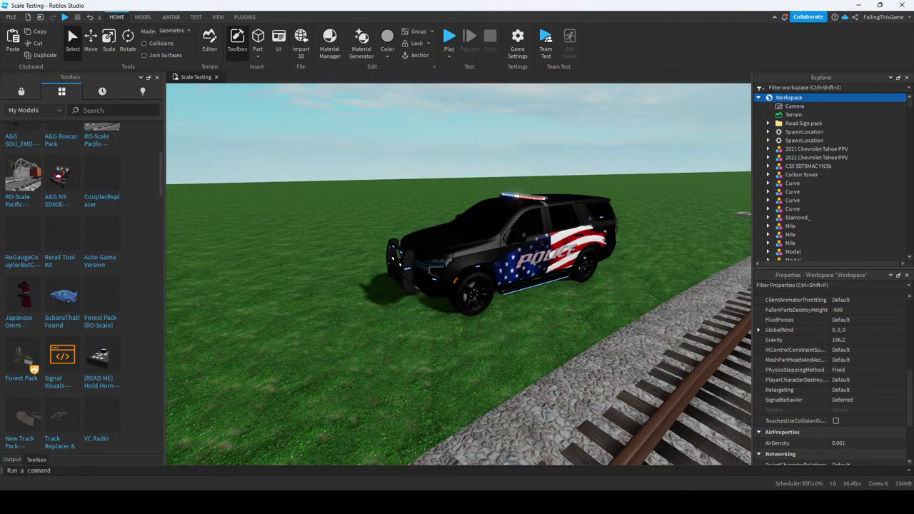
{"action": "left_click", "coordinate": [457, 342]}
Bring back the Output log and view the area from the police vehicle to the track switch copy on the grass.
{"action": "key", "text": "a"}
{"action": "scroll", "coordinate": [62, 285], "scroll_direction": "up", "scroll_amount": 3}
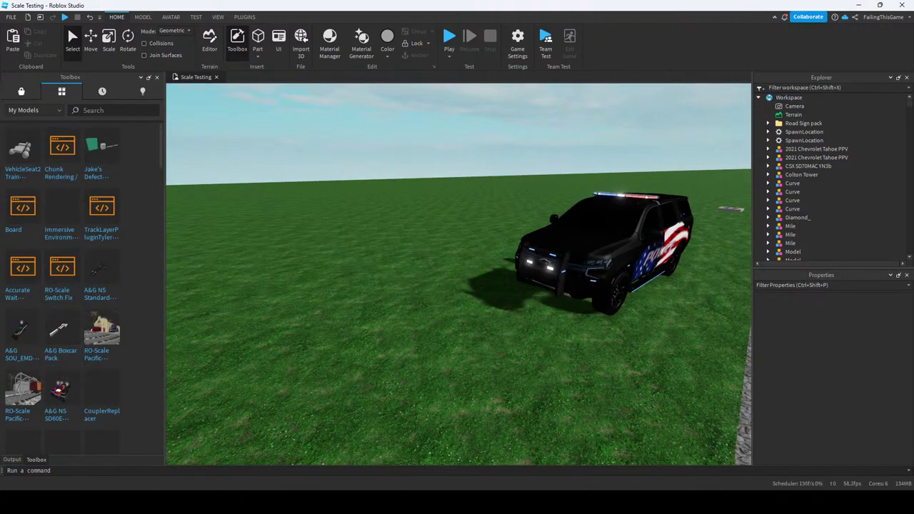
{"action": "left_click", "coordinate": [21, 91]}
{"action": "left_click", "coordinate": [12, 459]}
{"action": "key", "text": "d"}
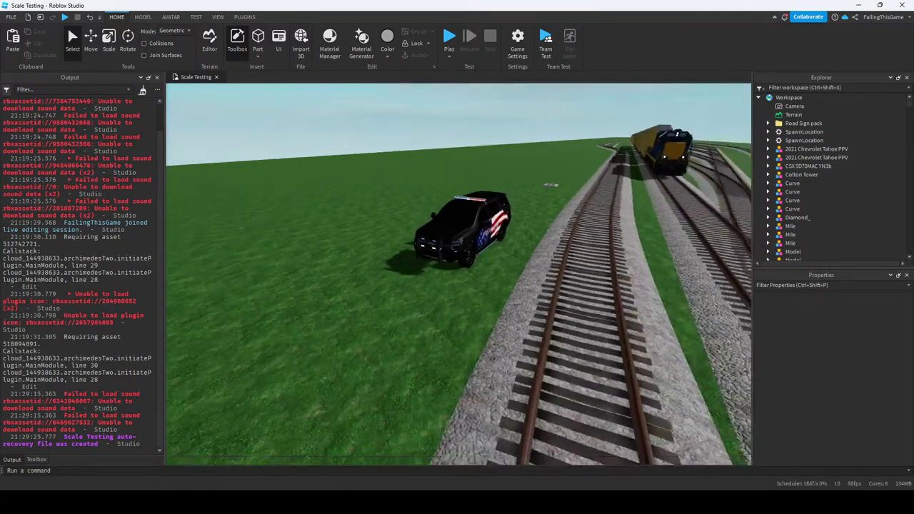
{"action": "key", "text": "a"}
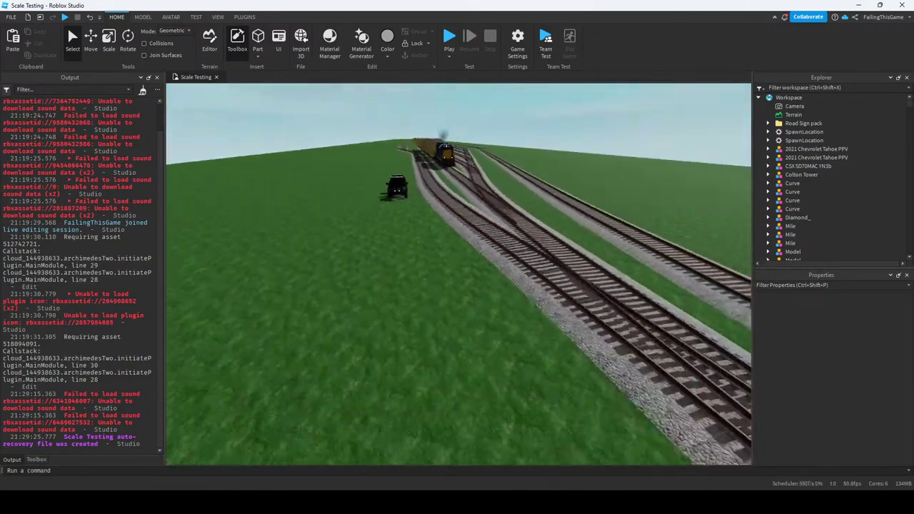
{"action": "right_click_drag", "start_coordinate": [458, 286], "coordinate": [517, 285]}
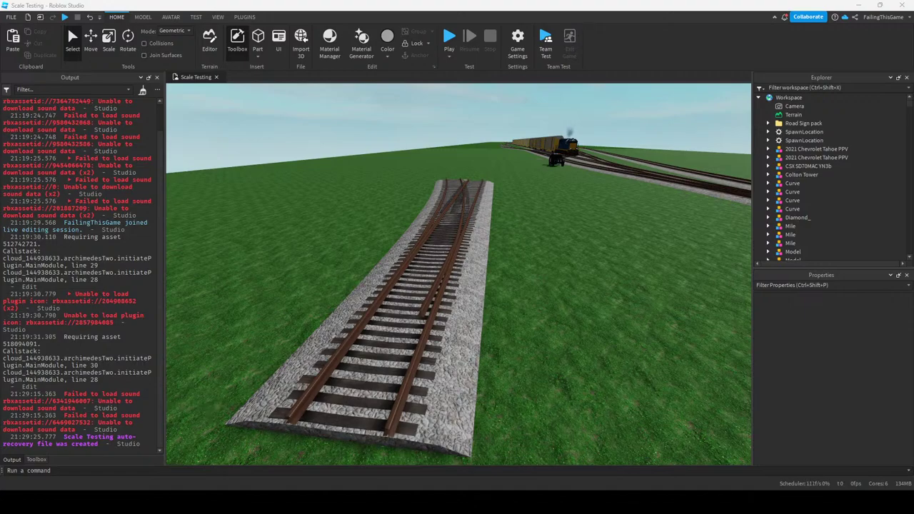
Insert an anchored block part beside the track switch copy and set its material to Wood.
{"action": "key", "text": "w"}
{"action": "left_click", "coordinate": [257, 40]}
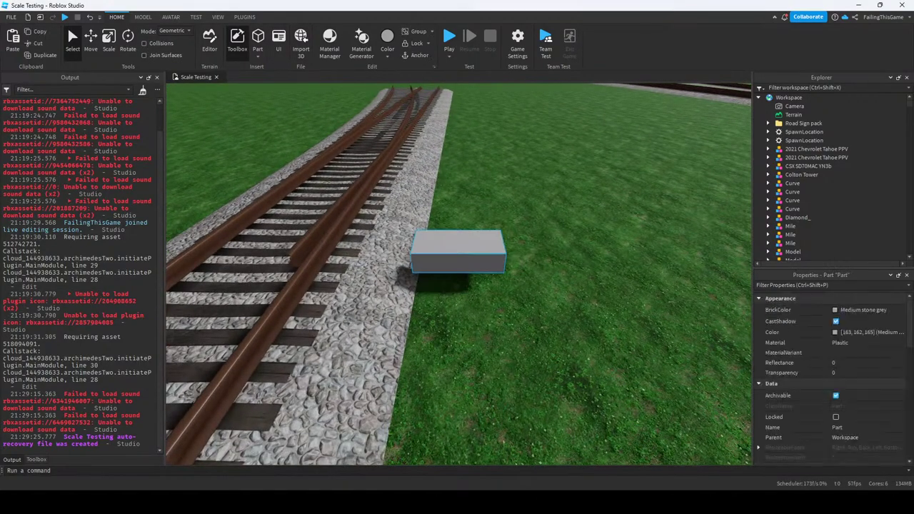
{"action": "key", "text": "w"}
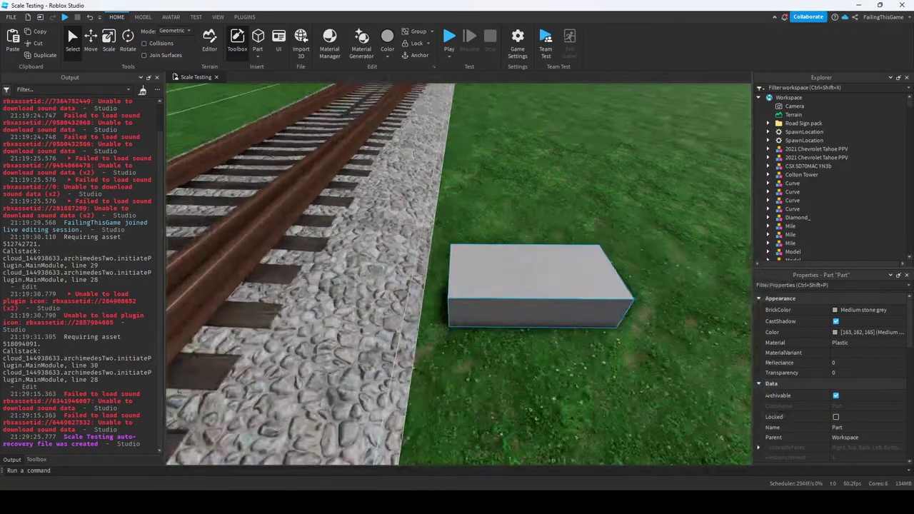
{"action": "left_click", "coordinate": [857, 342]}
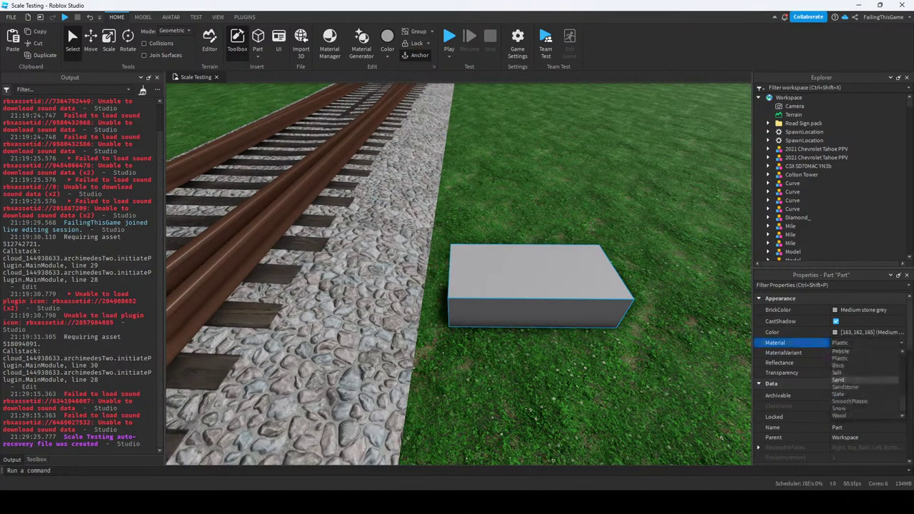
{"action": "key", "text": "w"}
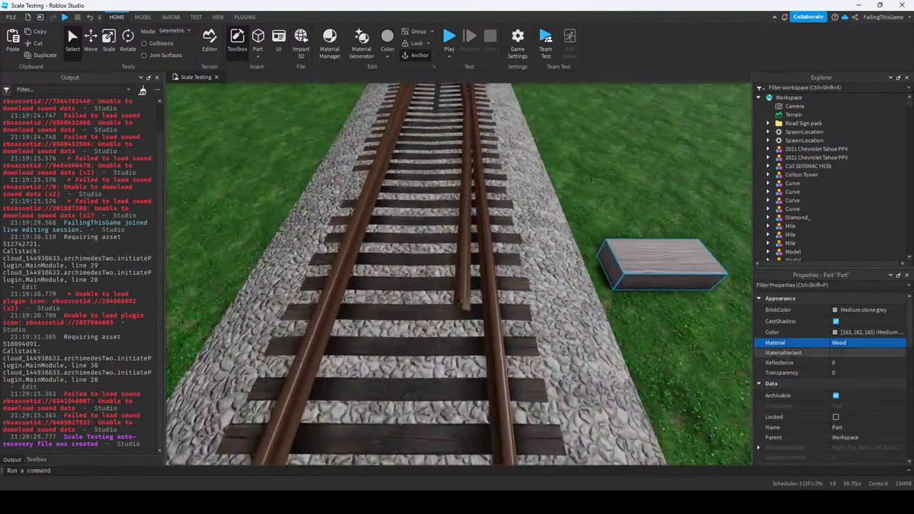
Color the wooden part dark brown, RGB 70, 46, 33, using a color sampled from the screen.
{"action": "left_click", "coordinate": [835, 332]}
{"action": "left_click_drag", "start_coordinate": [460, 146], "coordinate": [485, 284]}
{"action": "left_click", "coordinate": [417, 383]}
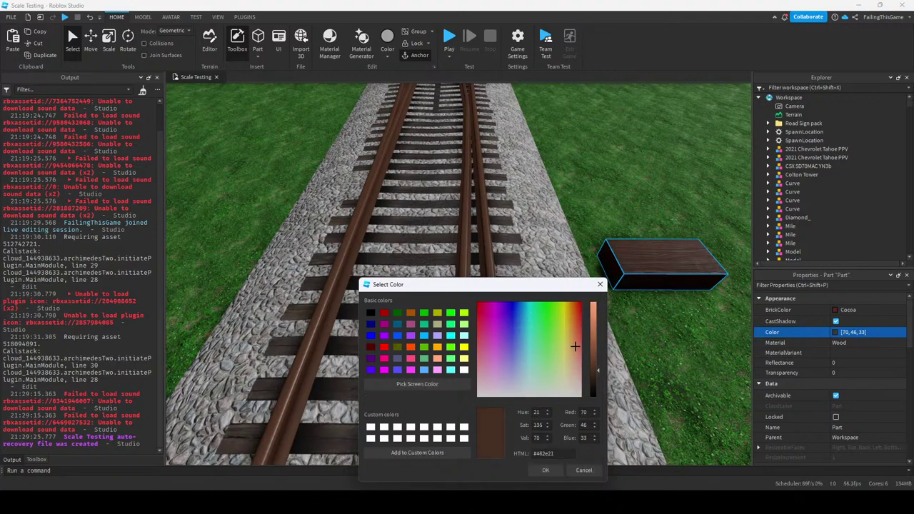
{"action": "key", "text": "Return"}
Move the brown wooden part onto the ties between the rails of the switch.
{"action": "key", "text": "ctrl+3"}
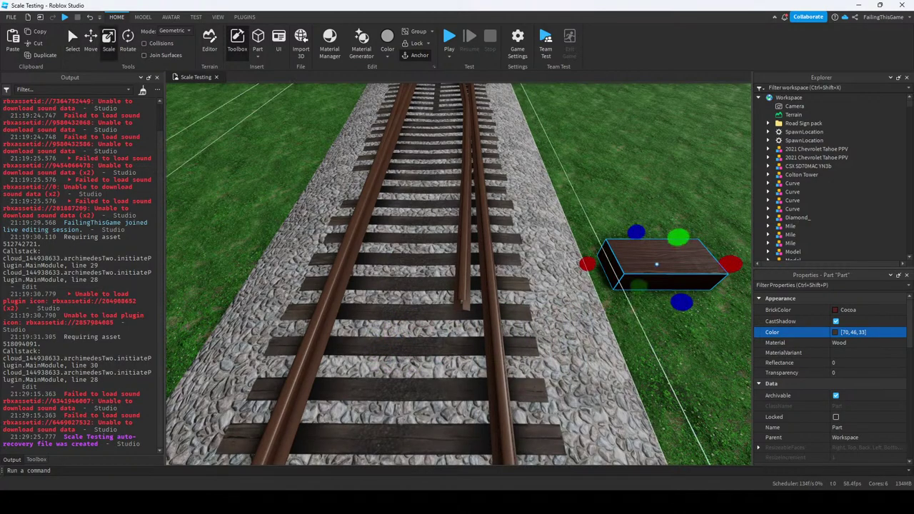
{"action": "key", "text": "w"}
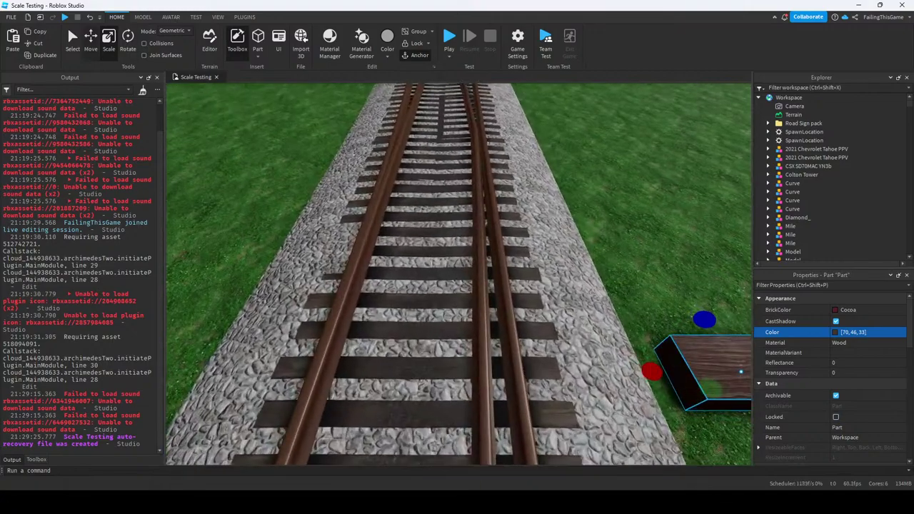
{"action": "key", "text": "ctrl+2"}
{"action": "key", "text": "w"}
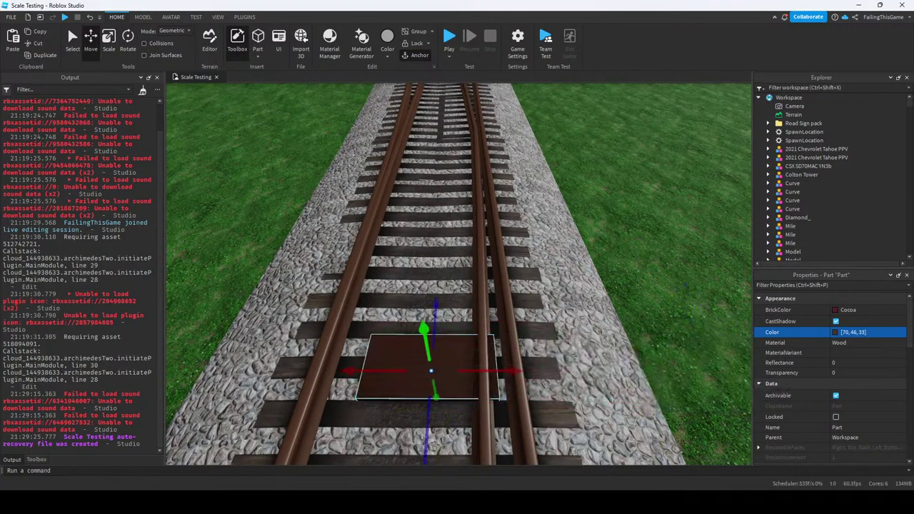
{"action": "key", "text": "f"}
Narrow the wooden part along the track direction to bring it closer to the width of a tie.
{"action": "right_click_drag", "start_coordinate": [457, 271], "coordinate": [414, 257]}
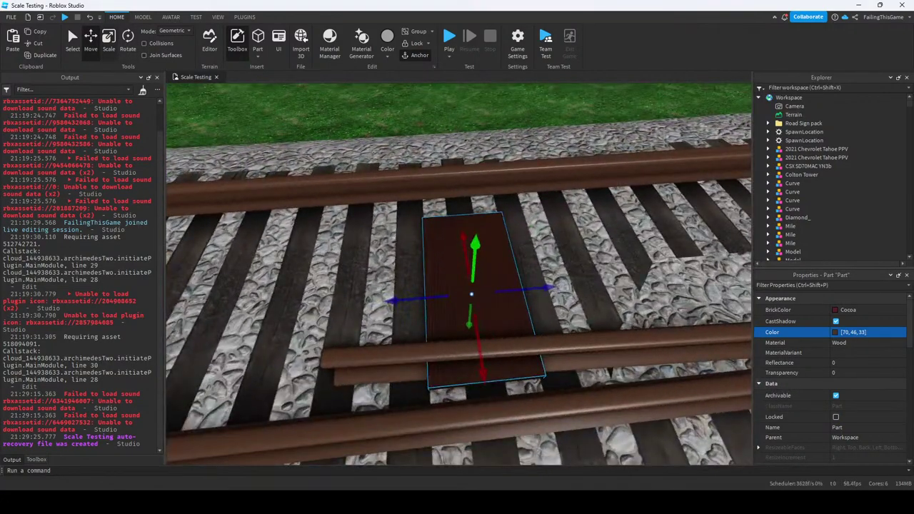
{"action": "key", "text": "ctrl+3"}
{"action": "left_click_drag", "start_coordinate": [550, 292], "coordinate": [504, 293]}
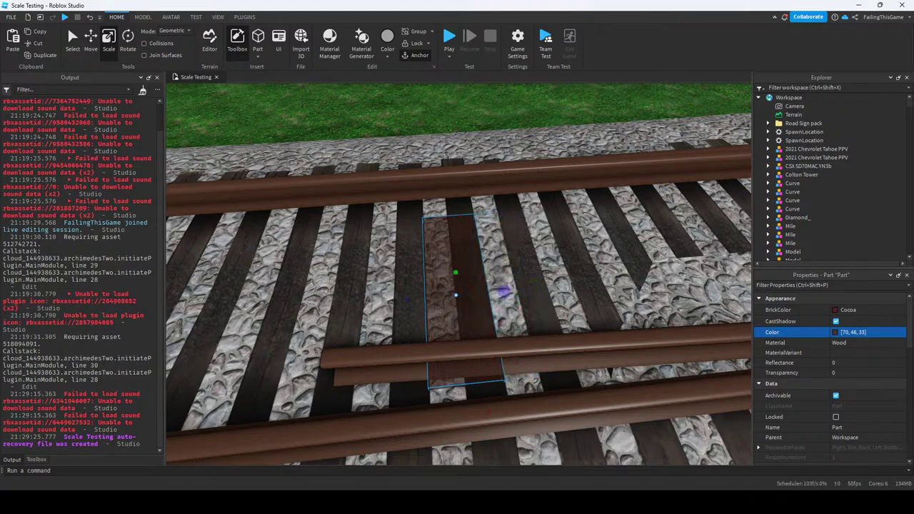
{"action": "right_click_drag", "start_coordinate": [504, 293], "coordinate": [457, 257]}
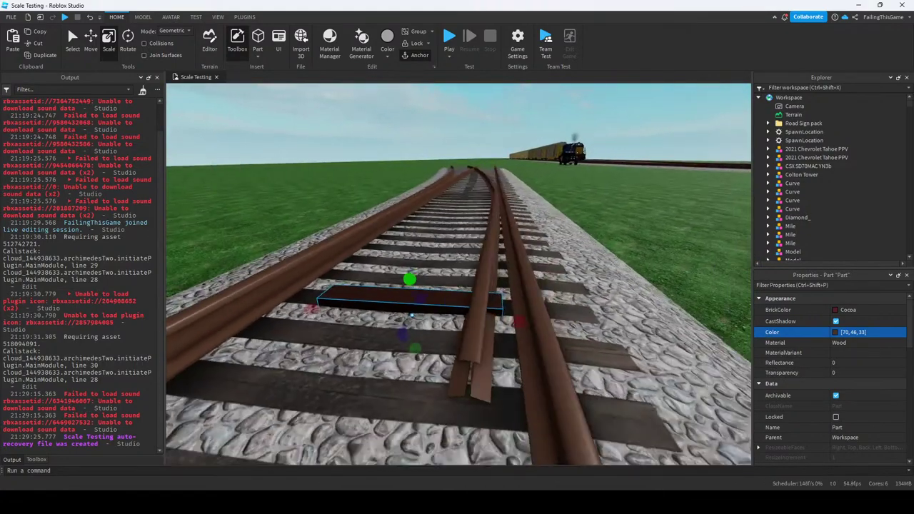
Move the narrowed wooden part off the rails onto the grass beside the switch.
{"action": "right_click_drag", "start_coordinate": [412, 315], "coordinate": [333, 279]}
{"action": "key", "text": "ctrl+2"}
{"action": "left_click_drag", "start_coordinate": [336, 278], "coordinate": [635, 319]}
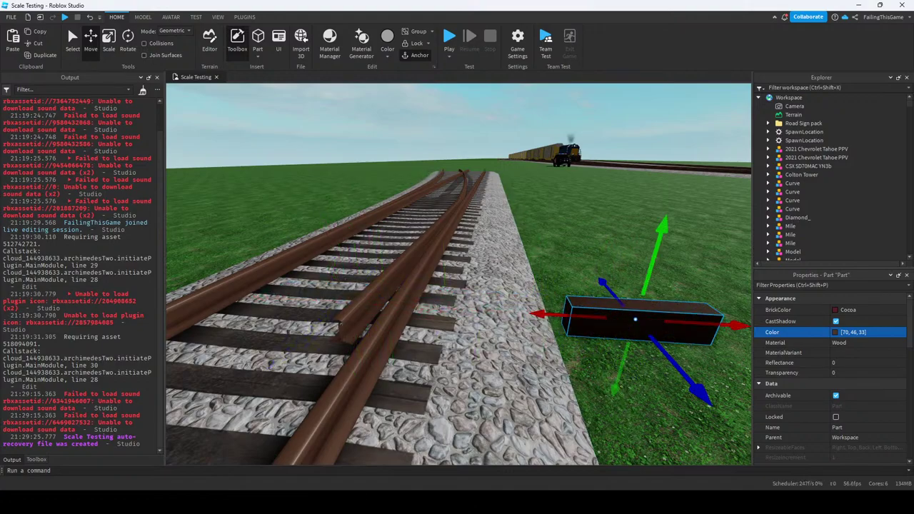
Reduce the wooden part's height to about 0.55 studs.
{"action": "right_click_drag", "start_coordinate": [635, 319], "coordinate": [772, 314]}
{"action": "key", "text": "ctrl+4"}
{"action": "key", "text": "ctrl+3"}
{"action": "scroll", "coordinate": [471, 226], "scroll_direction": "down", "scroll_amount": 2}
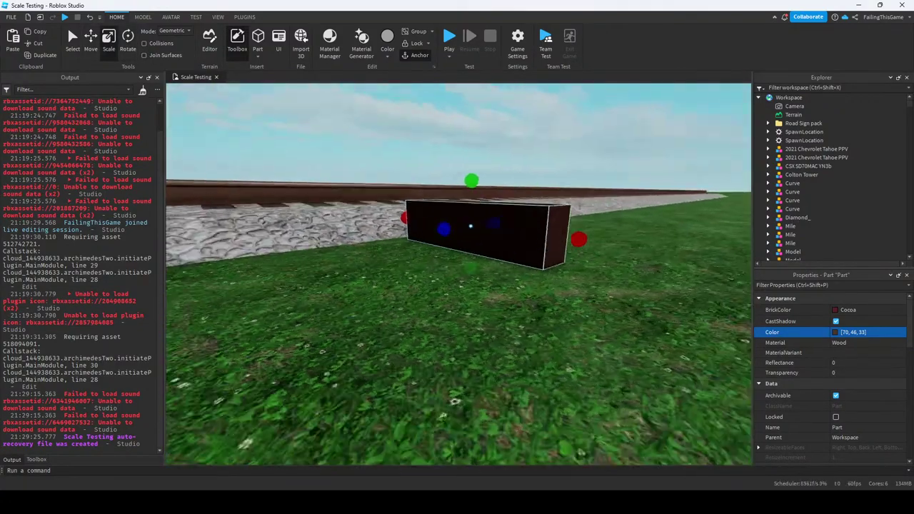
{"action": "right_click_drag", "start_coordinate": [471, 225], "coordinate": [439, 227]}
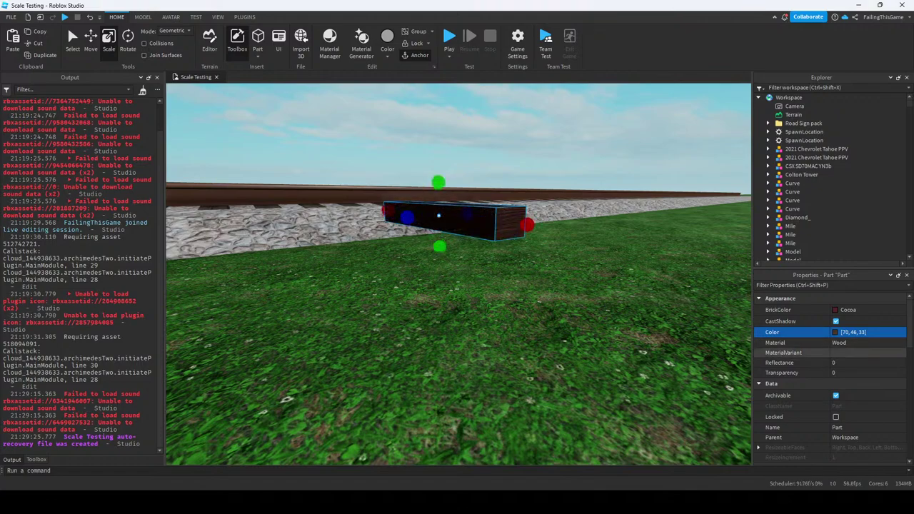
{"action": "scroll", "coordinate": [833, 378], "scroll_direction": "down", "scroll_amount": 3}
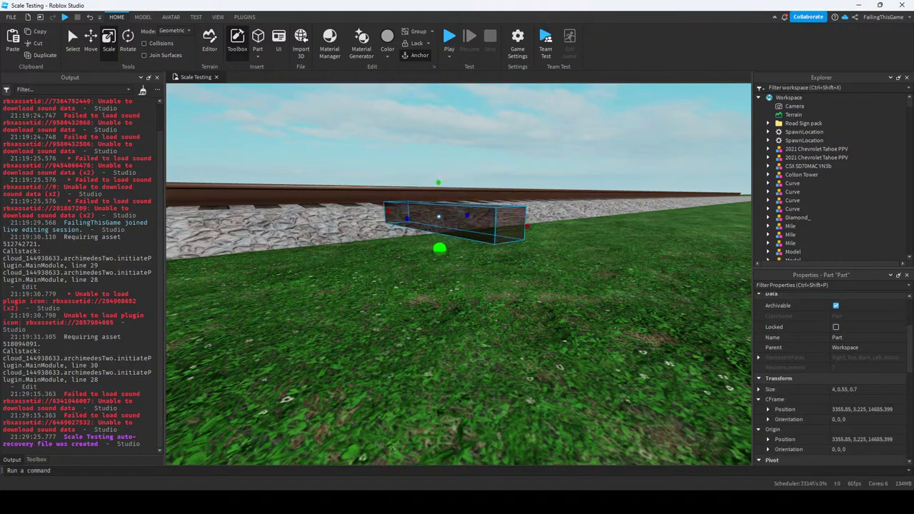
{"action": "right_click_drag", "start_coordinate": [439, 293], "coordinate": [439, 293]}
{"action": "left_click", "coordinate": [439, 293]}
Place the wooden part over a tie near the switch points and lengthen it to span across both rails.
{"action": "key", "text": "ctrl+2"}
{"action": "left_click_drag", "start_coordinate": [600, 281], "coordinate": [457, 290]}
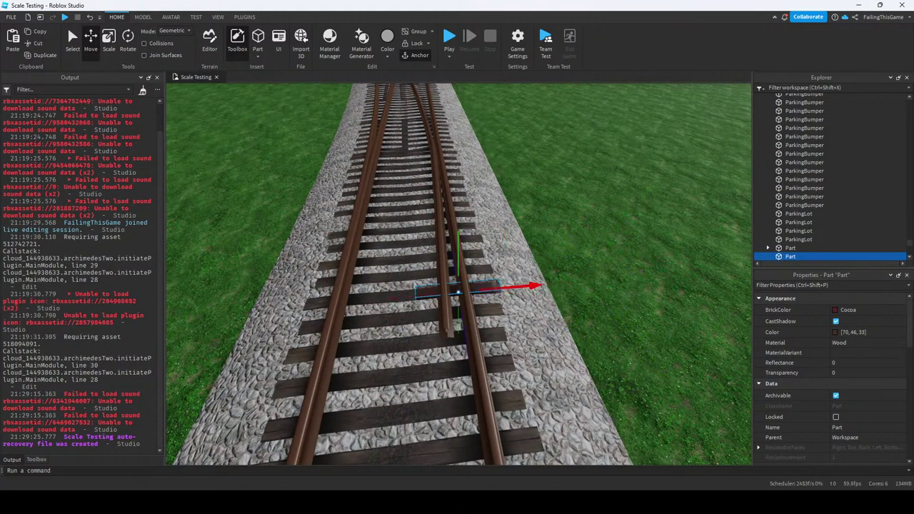
{"action": "key", "text": "a"}
{"action": "key", "text": "ctrl+3"}
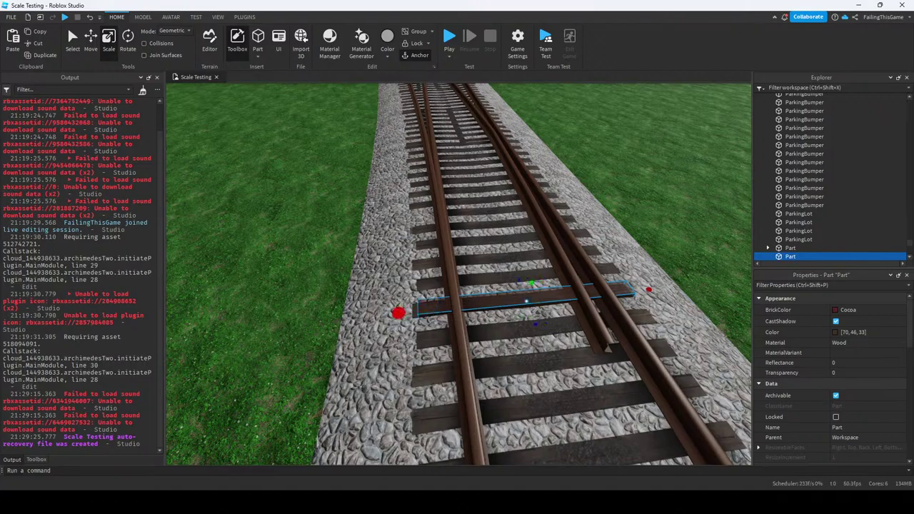
{"action": "key", "text": "f"}
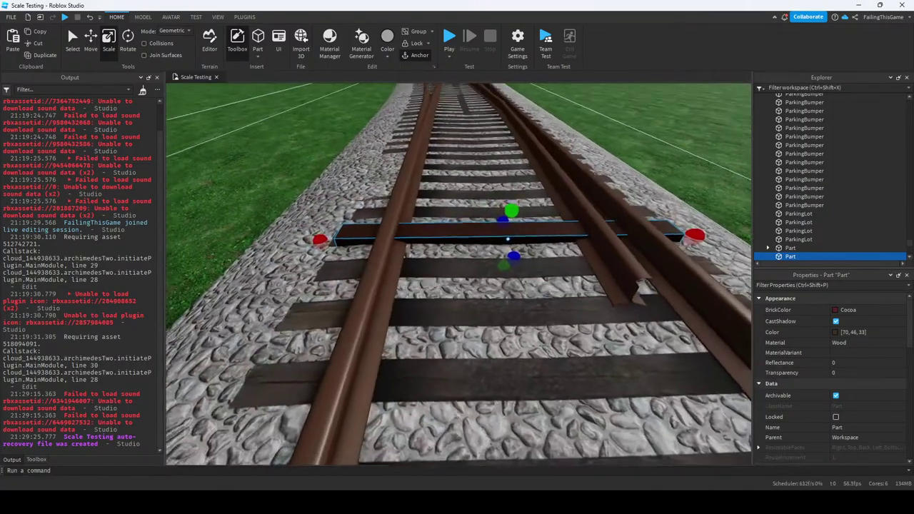
{"action": "key", "text": "s"}
Move the wooden part onto the existing tie near the switch points so it lines up and spans both rails.
{"action": "key", "text": "ctrl+2"}
{"action": "key", "text": "a"}
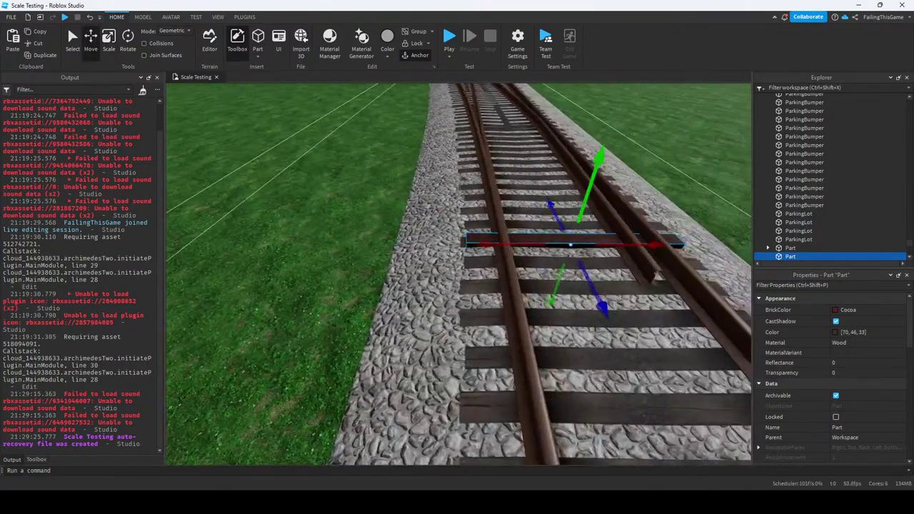
{"action": "key", "text": "d"}
{"action": "key", "text": "s"}
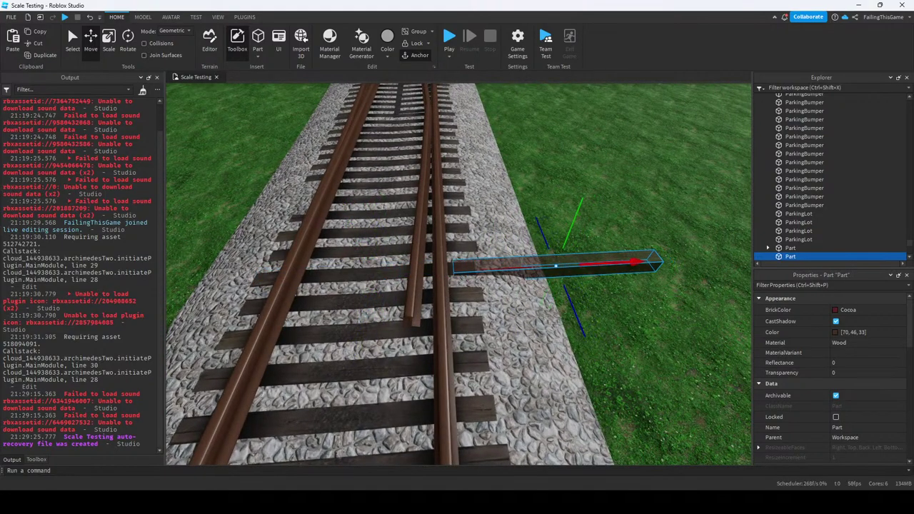
{"action": "key", "text": "w"}
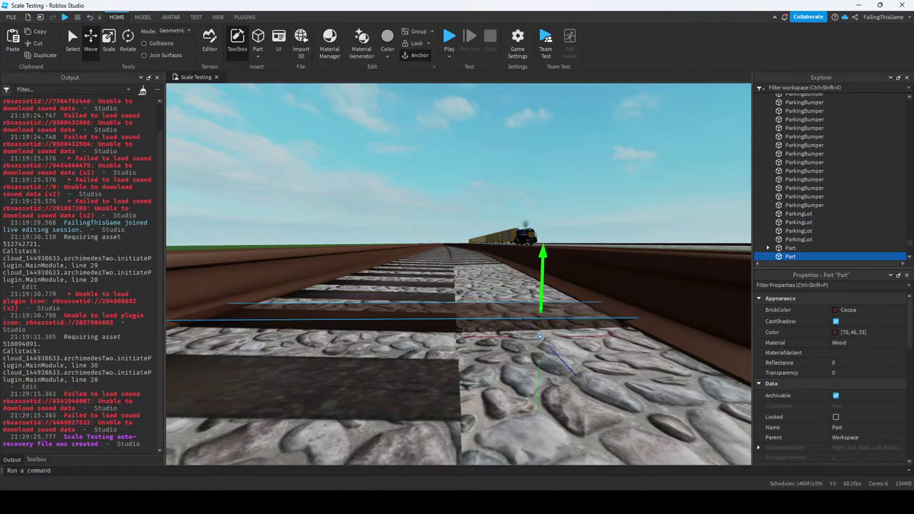
{"action": "key", "text": "e"}
{"action": "key", "text": "e"}
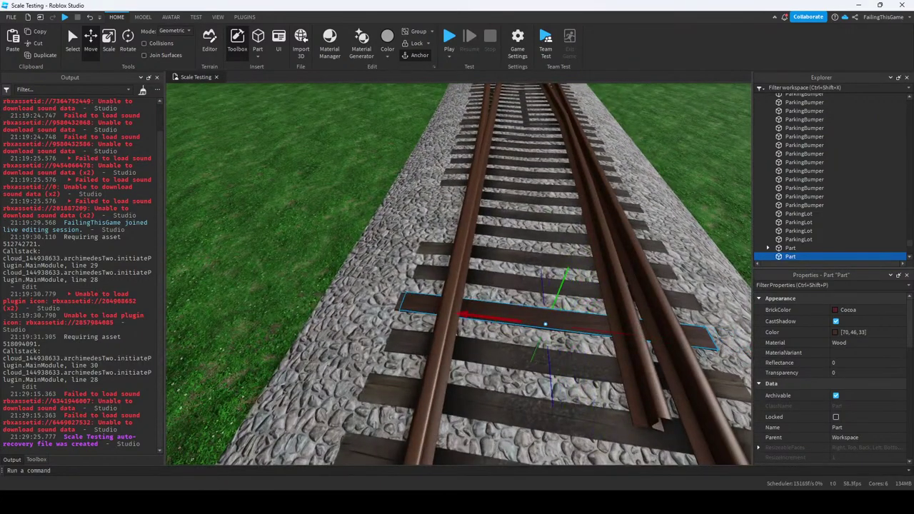
Extend the wooden tie's outer end past the rail to the edge of the ballast bed.
{"action": "key", "text": "s"}
{"action": "key", "text": "ctrl+3"}
{"action": "key", "text": "d"}
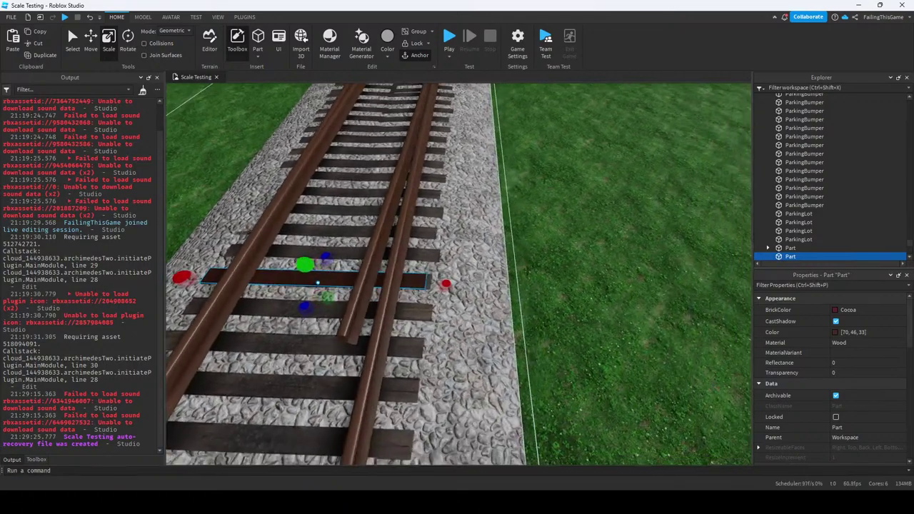
{"action": "left_click_drag", "start_coordinate": [446, 286], "coordinate": [506, 287]}
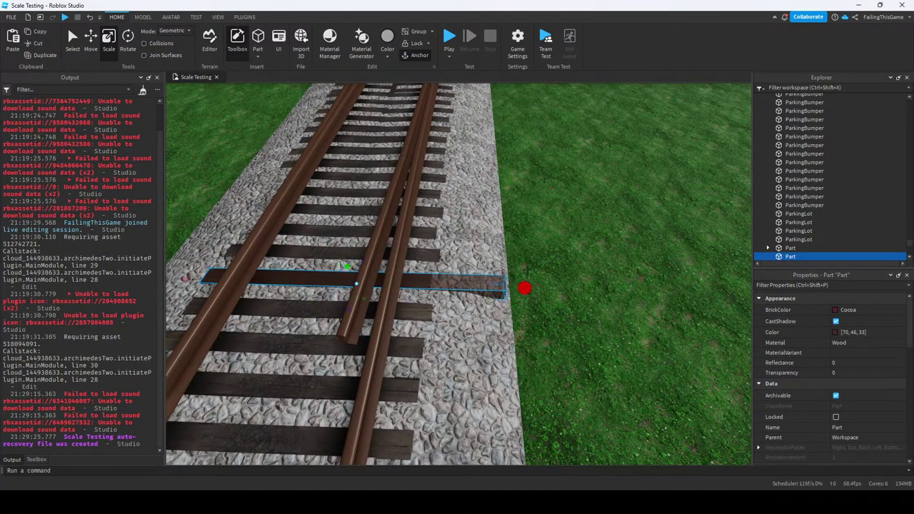
{"action": "right_click_drag", "start_coordinate": [457, 272], "coordinate": [389, 235]}
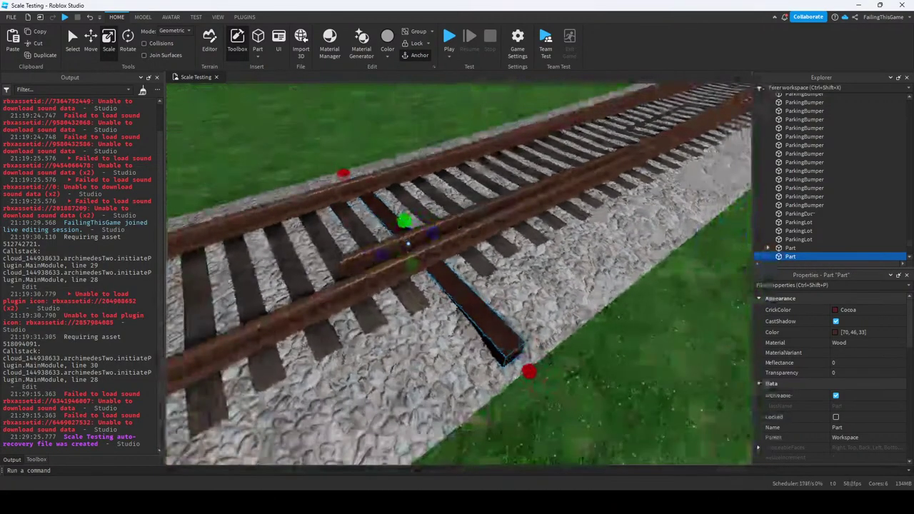
Duplicate the extended wooden tie and place the copy over the neighbouring tie toward the switch points.
{"action": "key", "text": "ctrl+2"}
{"action": "key", "text": "ctrl+d"}
{"action": "left_click_drag", "start_coordinate": [336, 276], "coordinate": [296, 291]}
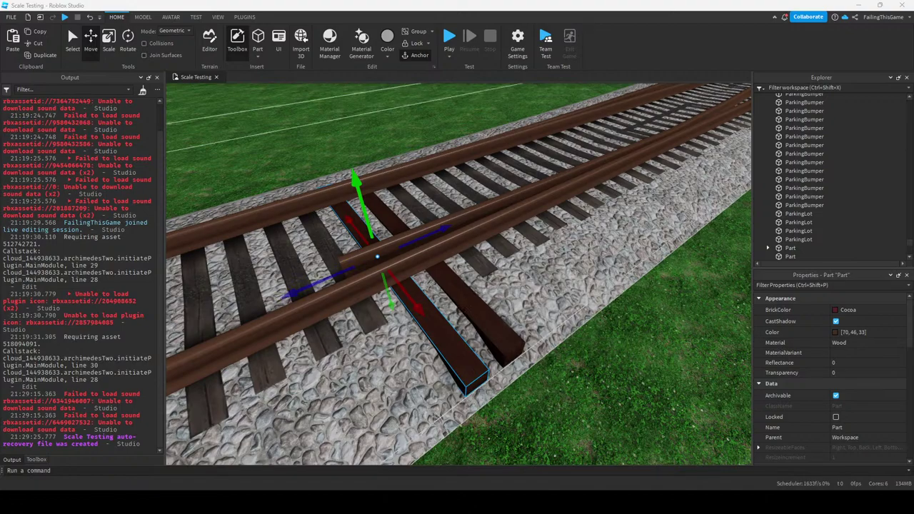
{"action": "right_click_drag", "start_coordinate": [457, 274], "coordinate": [457, 274]}
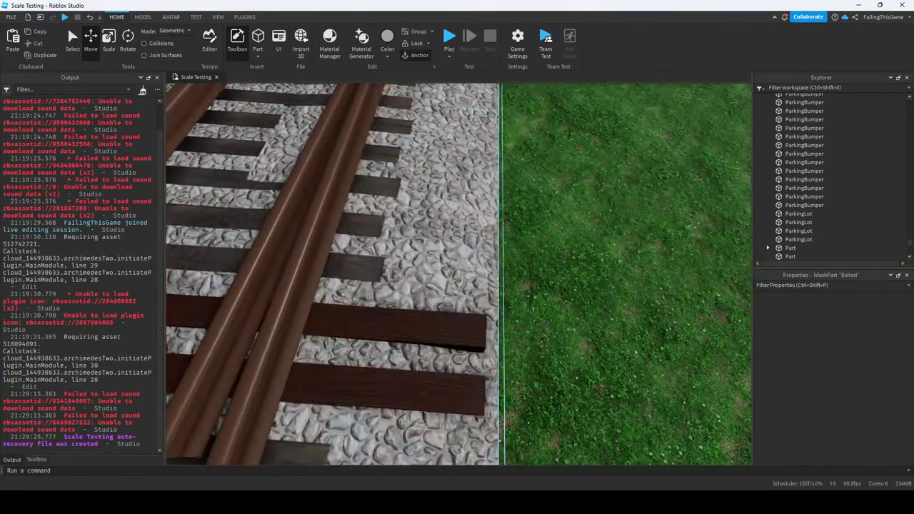
Insert a block part on the grass beside the two extended ties and name it Ballast.
{"action": "key", "text": "s"}
{"action": "key", "text": "s"}
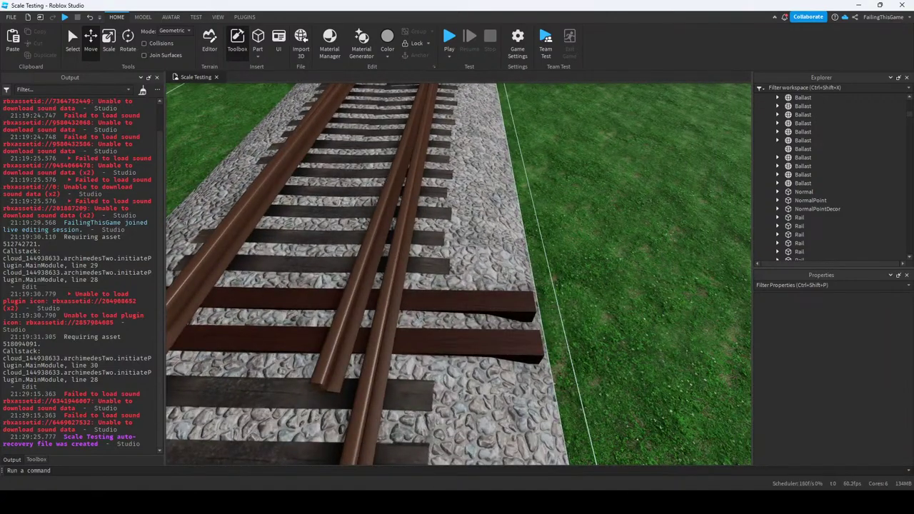
{"action": "key", "text": "s"}
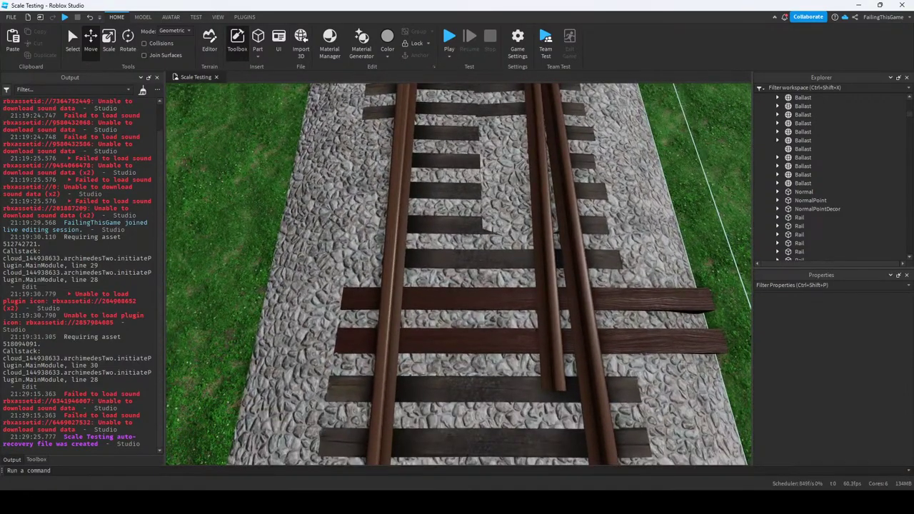
{"action": "key", "text": "d"}
{"action": "mouse_move", "coordinate": [457, 286]}
{"action": "right_mouse_down"}
{"action": "mouse_move", "coordinate": [450, 193]}
{"action": "mouse_move", "coordinate": [452, 271]}
{"action": "right_mouse_up"}
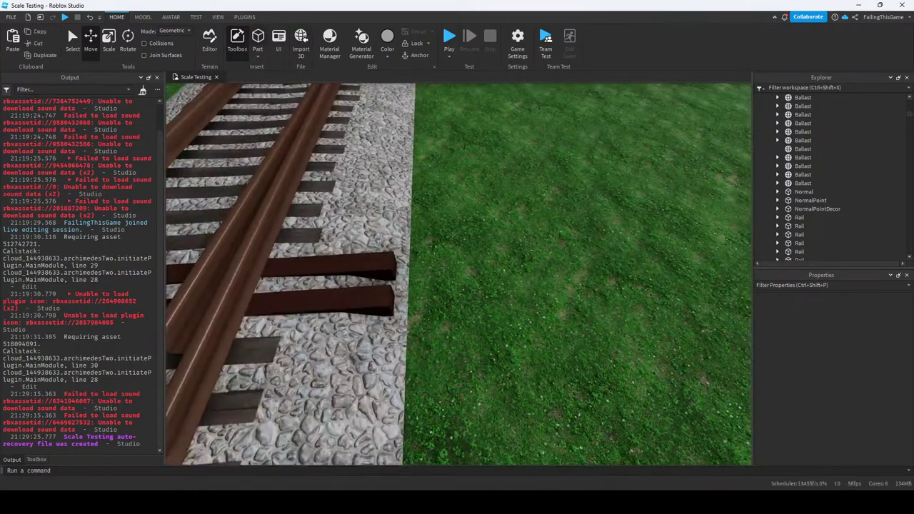
{"action": "left_click", "coordinate": [257, 40]}
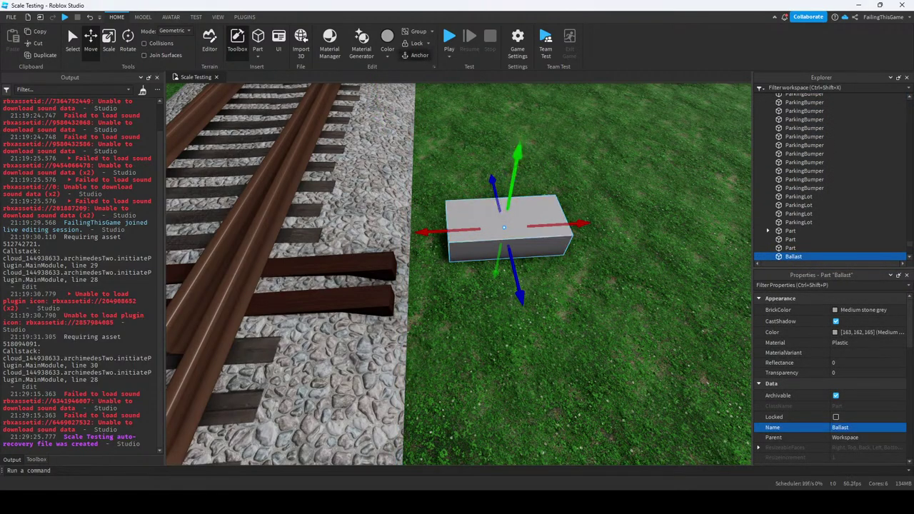
{"action": "key", "text": "w"}
{"action": "key", "text": "a"}
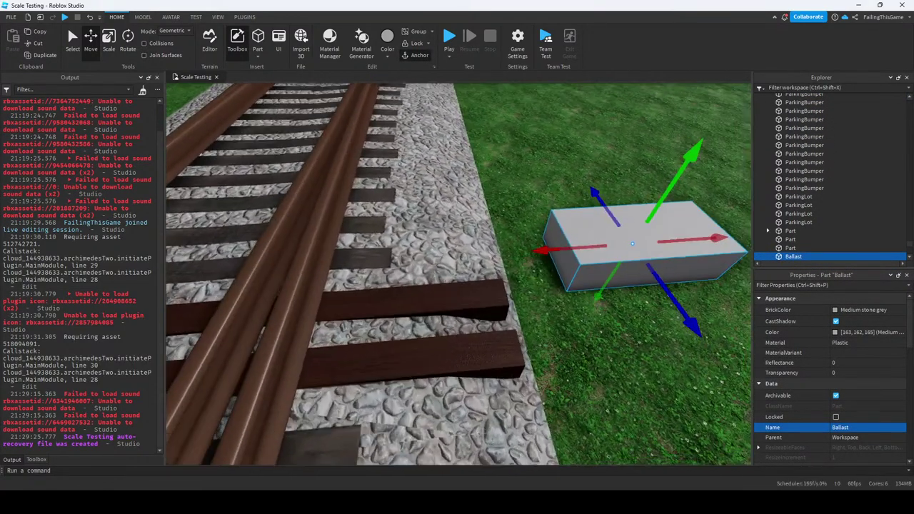
{"action": "key", "text": "a"}
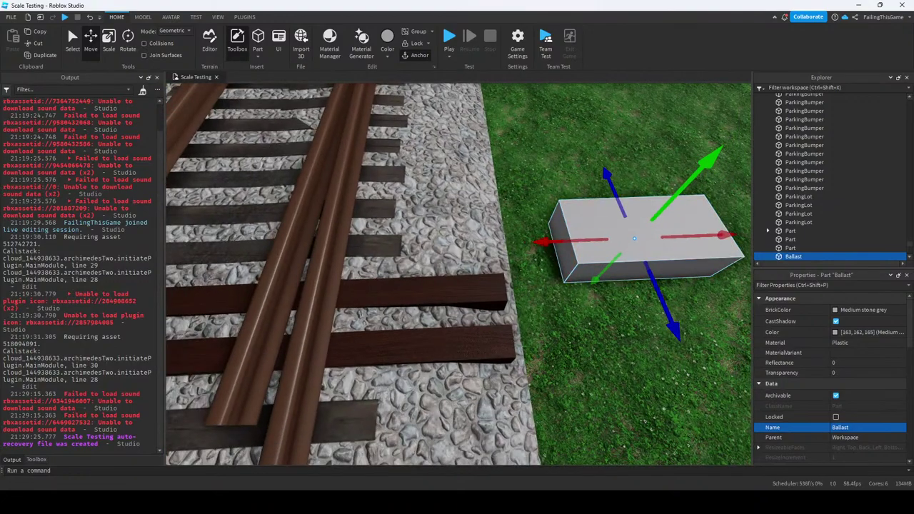
Move the Ballast block beneath the outer ends of the two extended ties and adjust its height to the ballast bed.
{"action": "left_click_drag", "start_coordinate": [643, 236], "coordinate": [541, 331]}
{"action": "right_click_drag", "start_coordinate": [541, 330], "coordinate": [478, 278]}
{"action": "left_click_drag", "start_coordinate": [470, 286], "coordinate": [470, 265]}
{"action": "right_click_drag", "start_coordinate": [469, 265], "coordinate": [418, 264]}
{"action": "key", "text": "ctrl+3"}
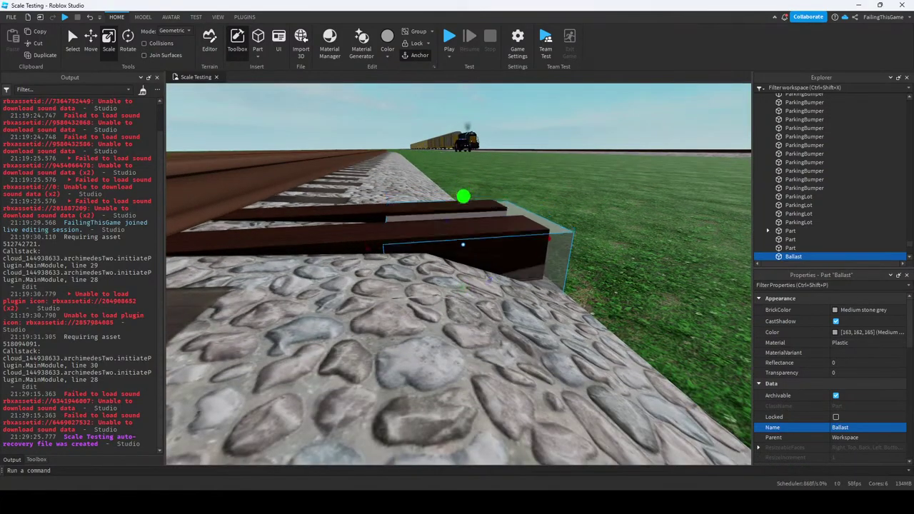
Set the Ballast block's material to Pebble.
{"action": "right_click_drag", "start_coordinate": [418, 264], "coordinate": [343, 293]}
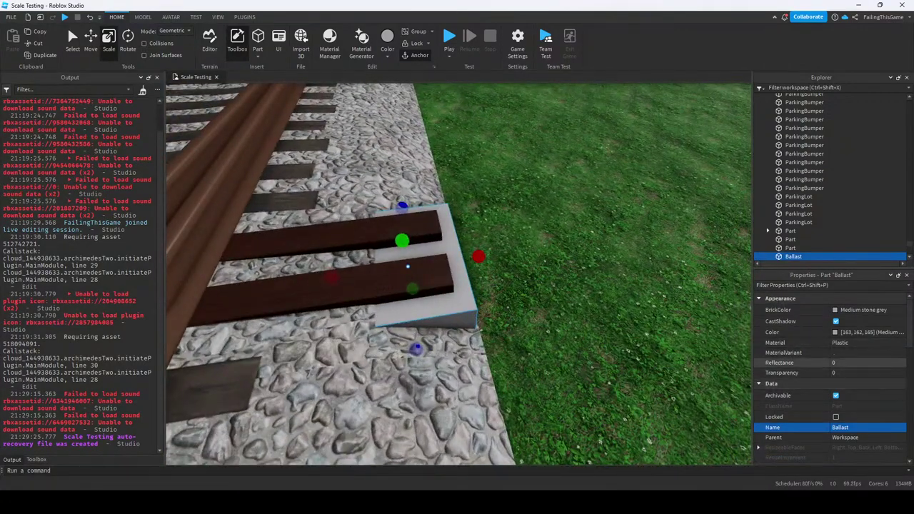
{"action": "left_click", "coordinate": [864, 343]}
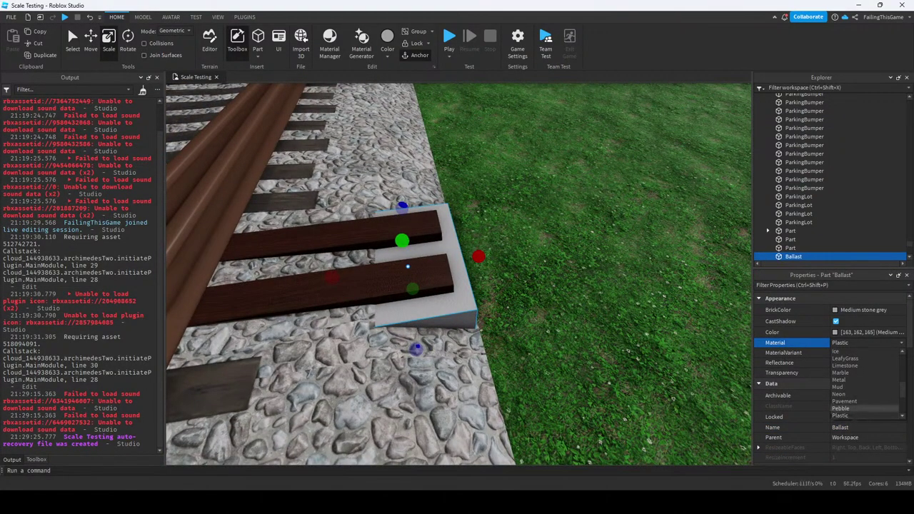
{"action": "left_click", "coordinate": [841, 408]}
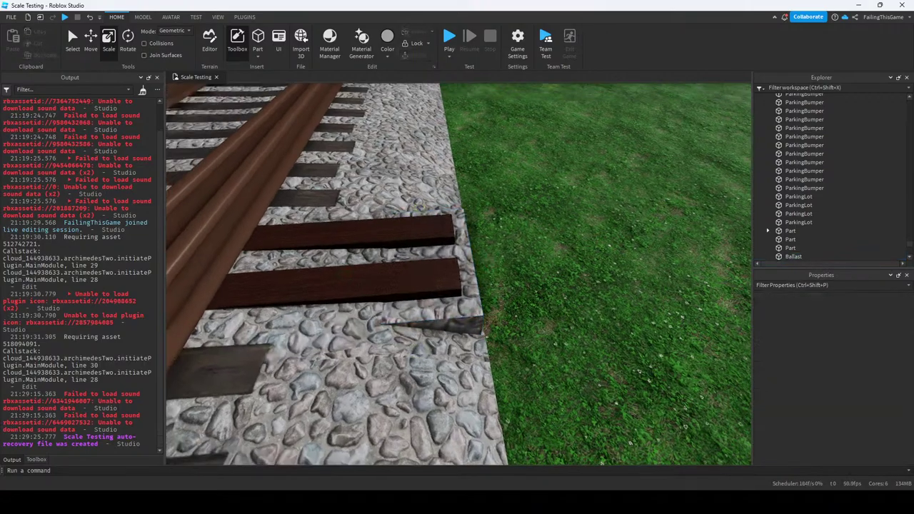
Shorten the Ballast block from its track-facing end beneath the extended ties.
{"action": "right_click_drag", "start_coordinate": [500, 286], "coordinate": [457, 286]}
{"action": "key", "text": "w"}
{"action": "left_click", "coordinate": [457, 285]}
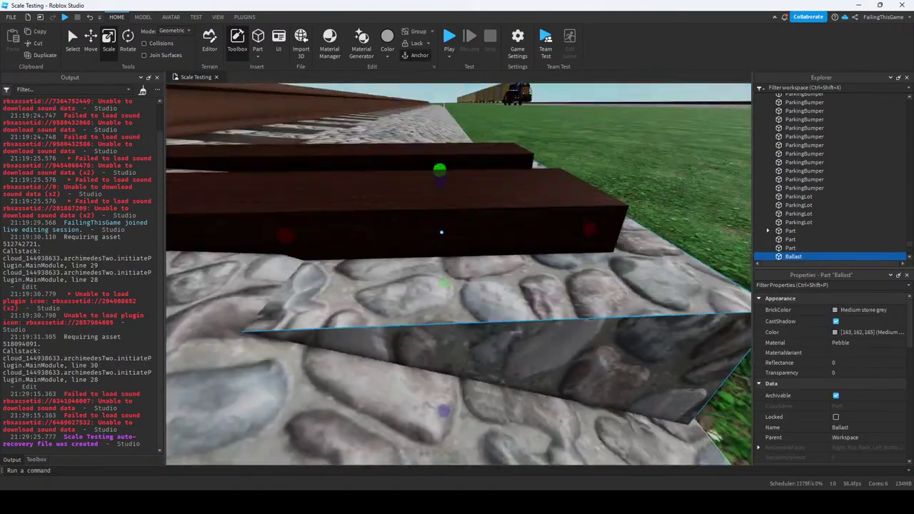
{"action": "left_click_drag", "start_coordinate": [322, 255], "coordinate": [346, 251]}
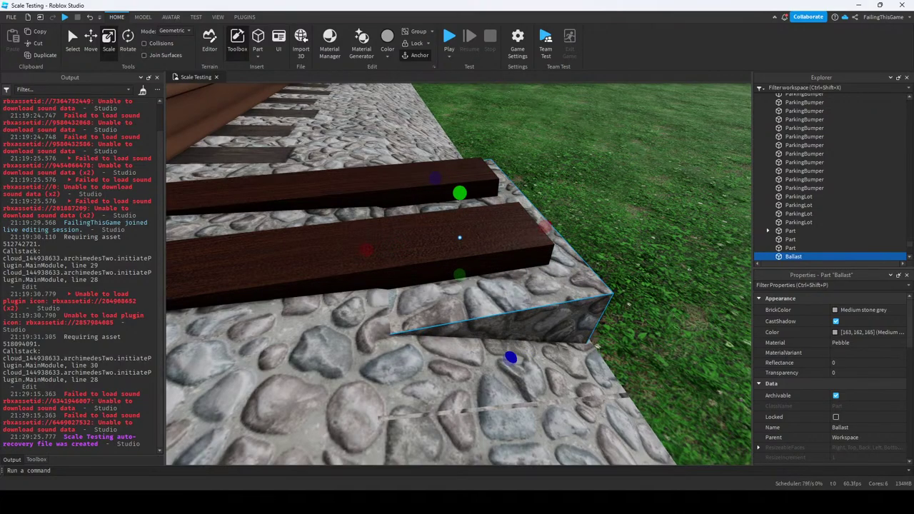
Adjust the Ballast block's grass-facing side to line up with the outer edge of the ballast bed.
{"action": "right_click_drag", "start_coordinate": [457, 286], "coordinate": [442, 243]}
{"action": "left_click", "coordinate": [367, 265]}
{"action": "scroll", "coordinate": [372, 261], "scroll_direction": "down", "scroll_amount": 5}
{"action": "left_click", "coordinate": [382, 256]}
{"action": "key", "text": "w"}
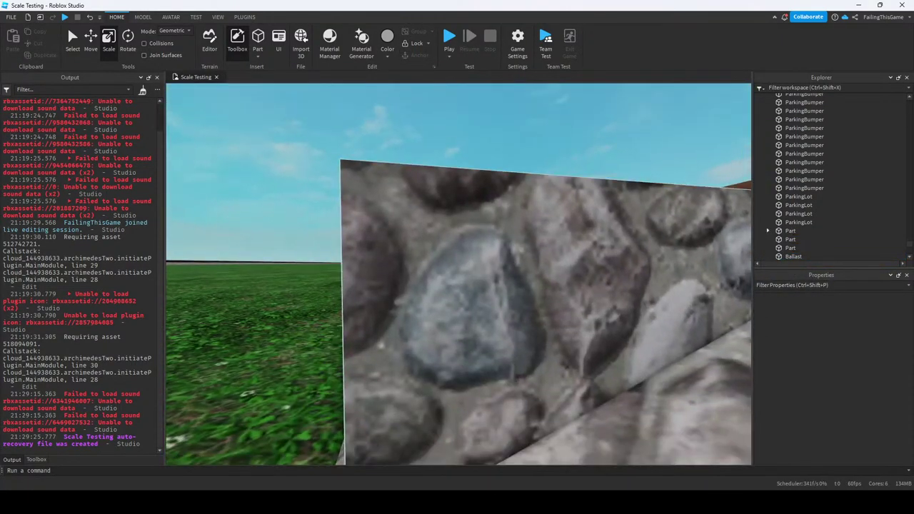
{"action": "left_click", "coordinate": [492, 284]}
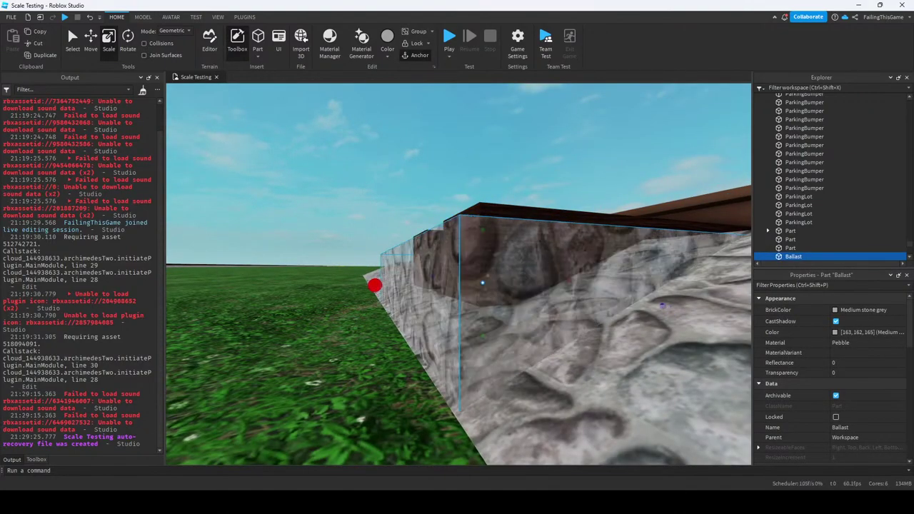
{"action": "key", "text": "s"}
{"action": "right_click_drag", "start_coordinate": [483, 283], "coordinate": [471, 300]}
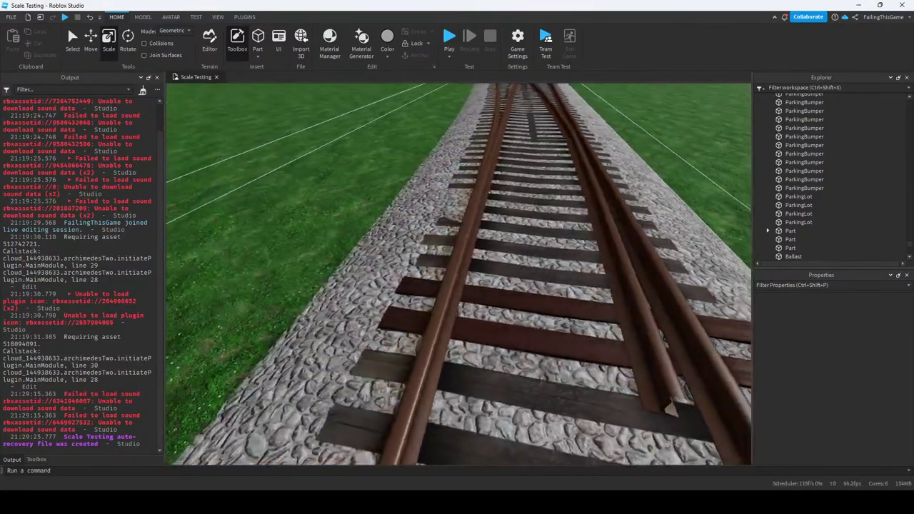
{"action": "right_click_drag", "start_coordinate": [472, 300], "coordinate": [471, 300]}
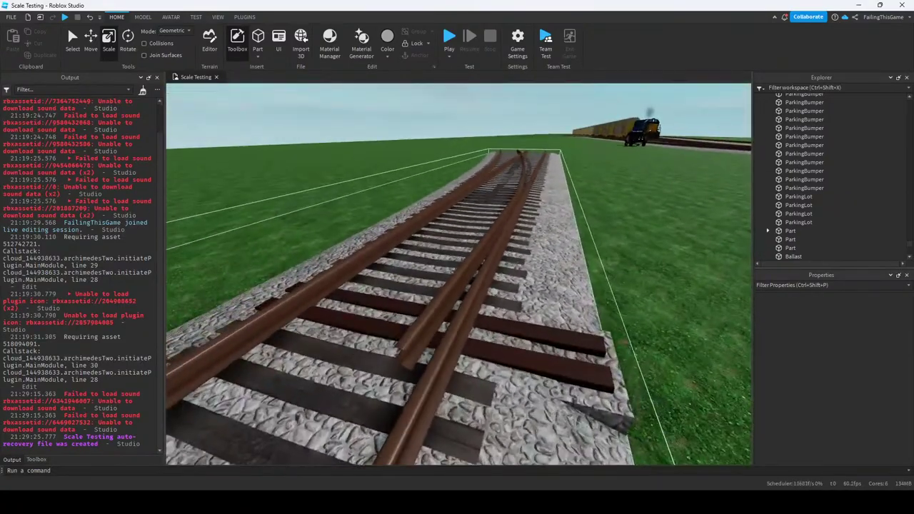
Duplicate one of the extended wooden ties and place the copy in the gap between the two ties.
{"action": "key", "text": "ctrl+1"}
{"action": "right_click_drag", "start_coordinate": [471, 300], "coordinate": [472, 300]}
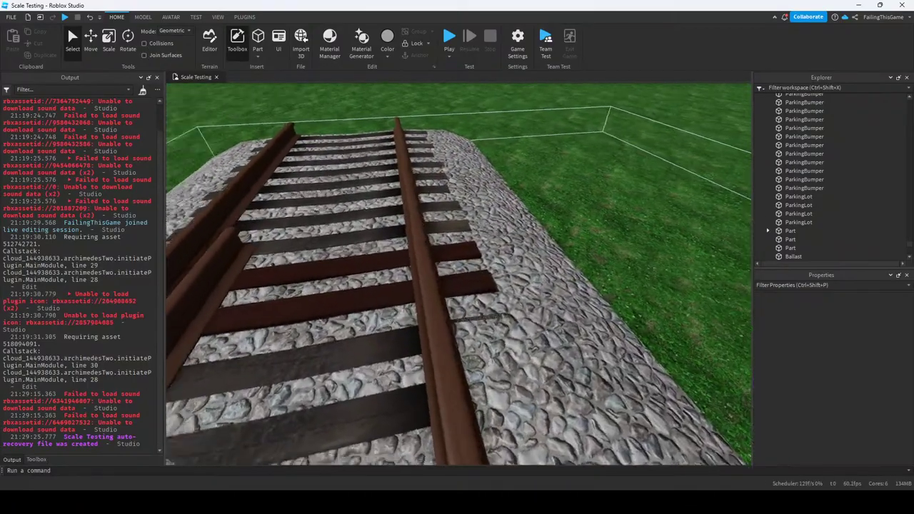
{"action": "right_click_drag", "start_coordinate": [458, 273], "coordinate": [459, 274]}
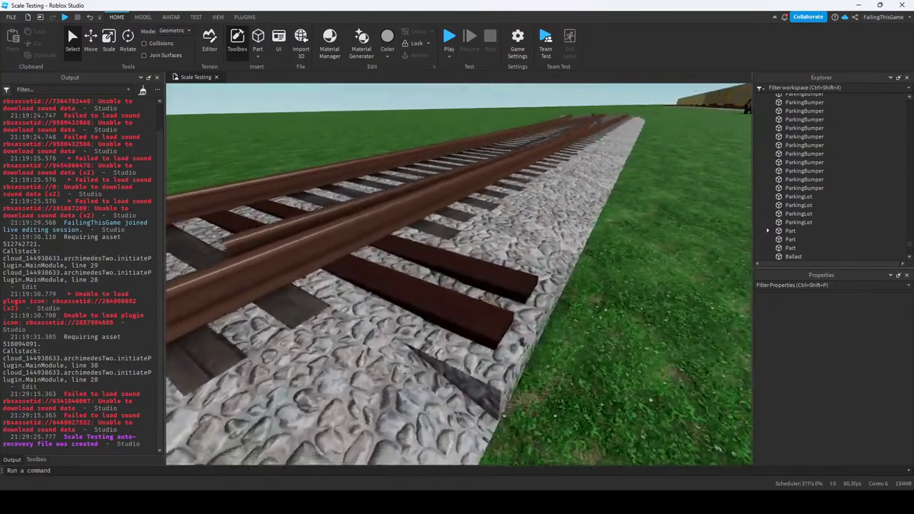
{"action": "right_click_drag", "start_coordinate": [459, 273], "coordinate": [458, 274]}
{"action": "left_click", "coordinate": [459, 274]}
{"action": "key", "text": "ctrl+2"}
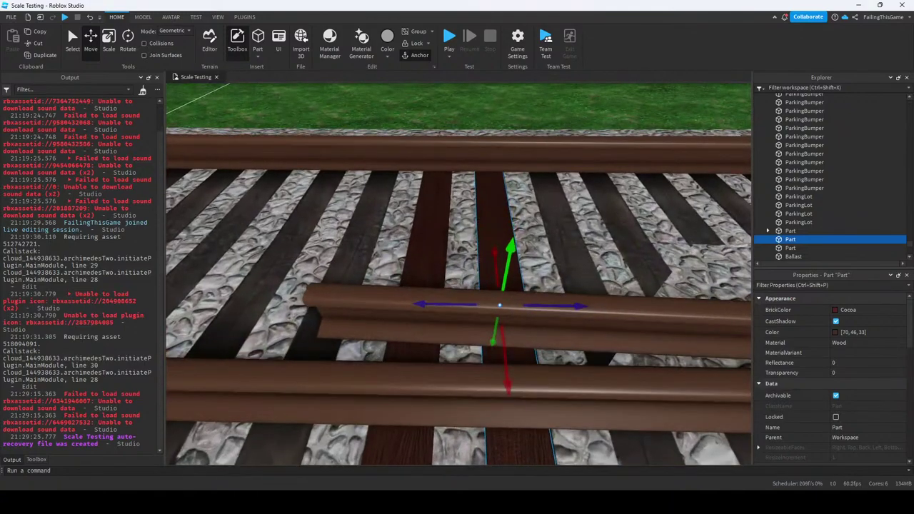
{"action": "left_click", "coordinate": [459, 273]}
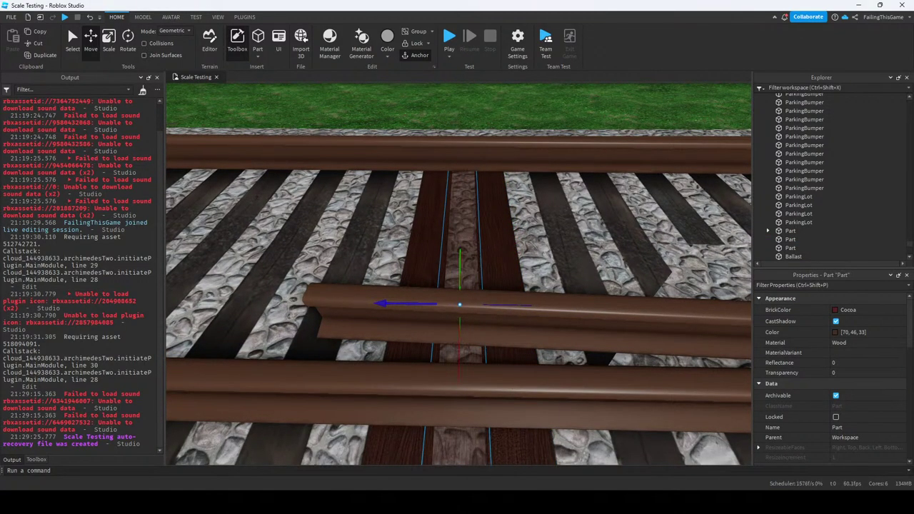
Narrow the duplicated tie into a thin strip centred between the two extended ties.
{"action": "key", "text": "ctrl+3"}
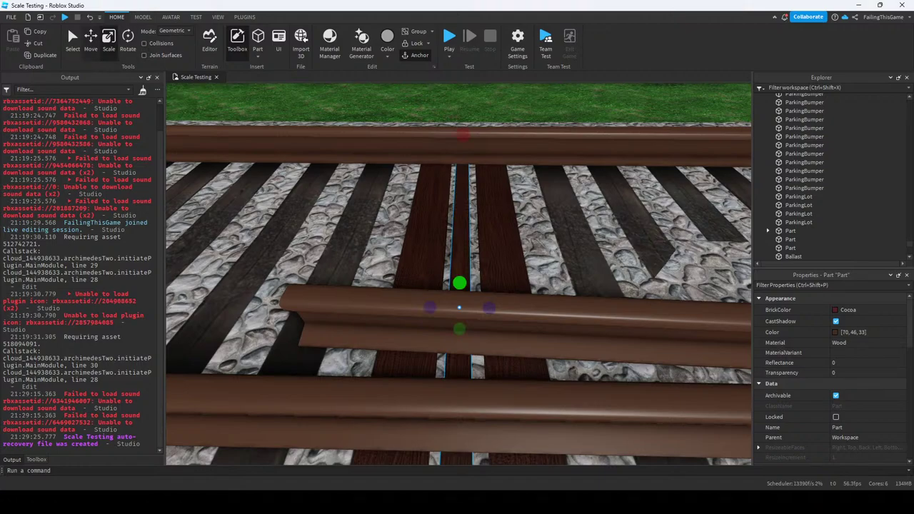
{"action": "key", "text": "ctrl+2"}
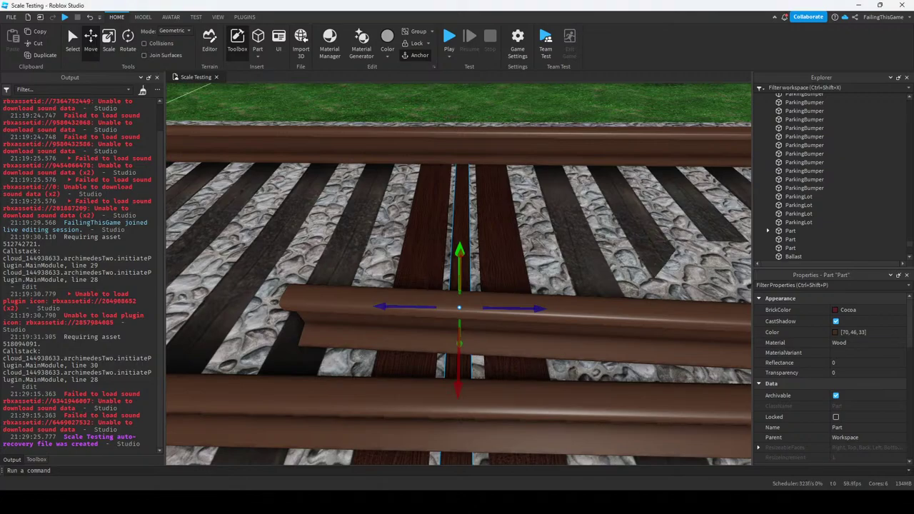
{"action": "key", "text": "q"}
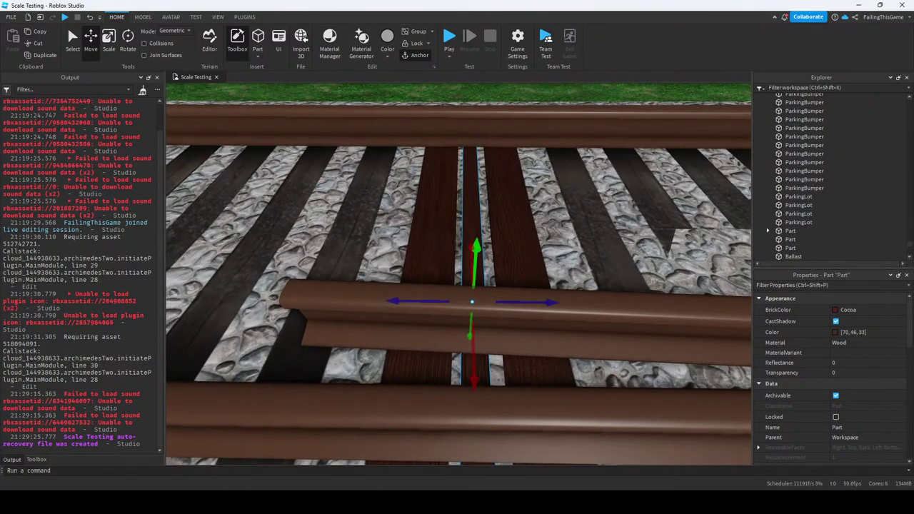
{"action": "right_click_drag", "start_coordinate": [458, 273], "coordinate": [459, 274]}
{"action": "key", "text": "f"}
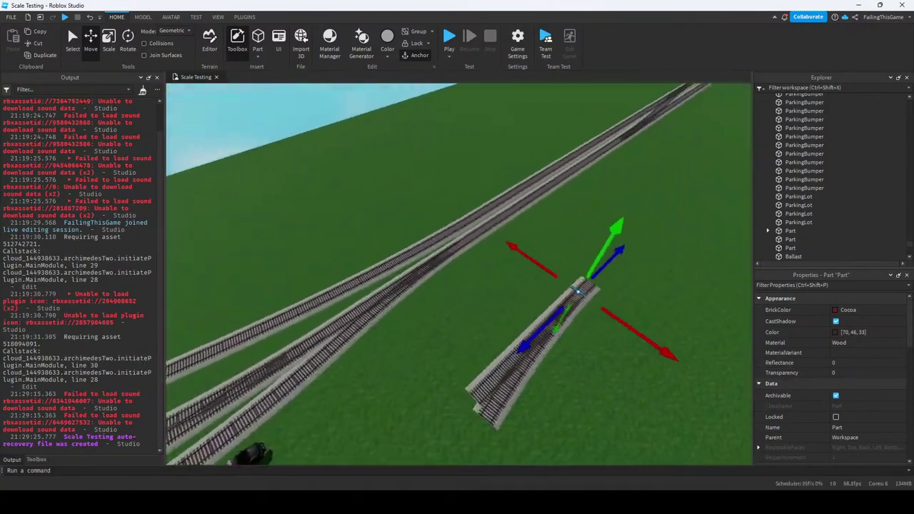
{"action": "right_click_drag", "start_coordinate": [579, 289], "coordinate": [462, 384]}
{"action": "scroll", "coordinate": [462, 384], "scroll_direction": "down", "scroll_amount": 5}
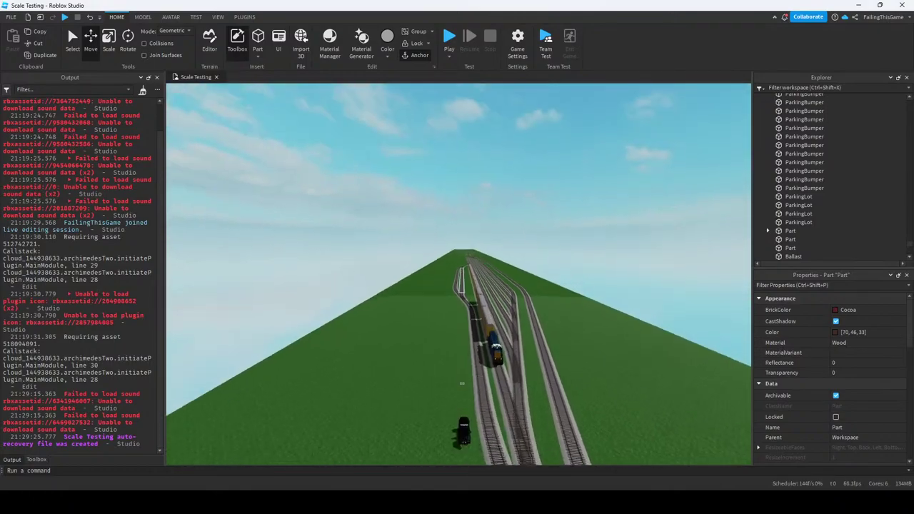
{"action": "scroll", "coordinate": [462, 384], "scroll_direction": "down", "scroll_amount": 5}
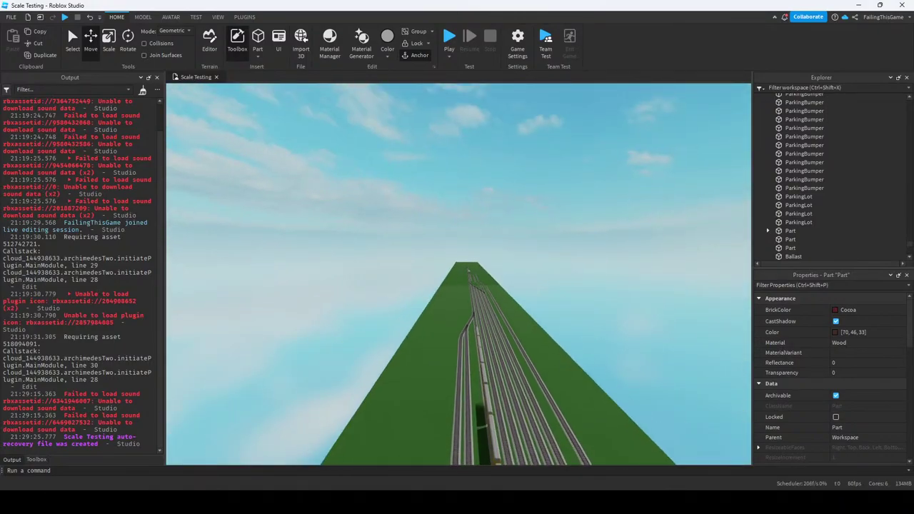
Shorten the thin wooden strip from its grass-facing end so it stops short of the extended ties' ends.
{"action": "right_click_drag", "start_coordinate": [462, 383], "coordinate": [500, 378]}
{"action": "key", "text": "f"}
{"action": "scroll", "coordinate": [458, 273], "scroll_direction": "down", "scroll_amount": 2}
{"action": "right_click_drag", "start_coordinate": [458, 274], "coordinate": [458, 307]}
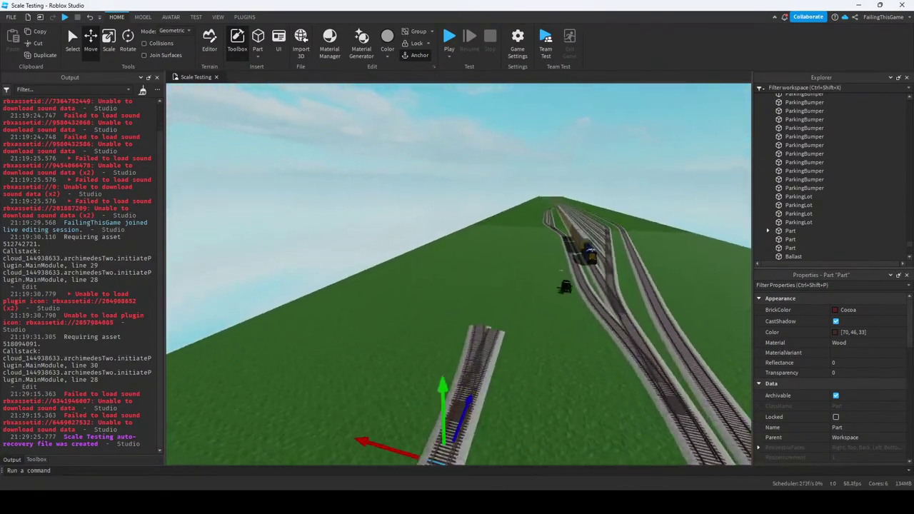
{"action": "key", "text": "f"}
{"action": "scroll", "coordinate": [458, 274], "scroll_direction": "up", "scroll_amount": 8}
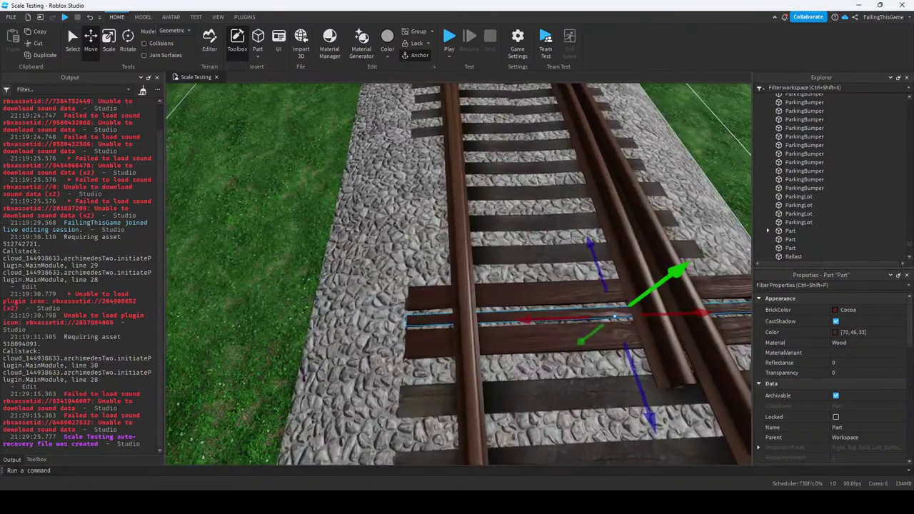
{"action": "key", "text": "ctrl+3"}
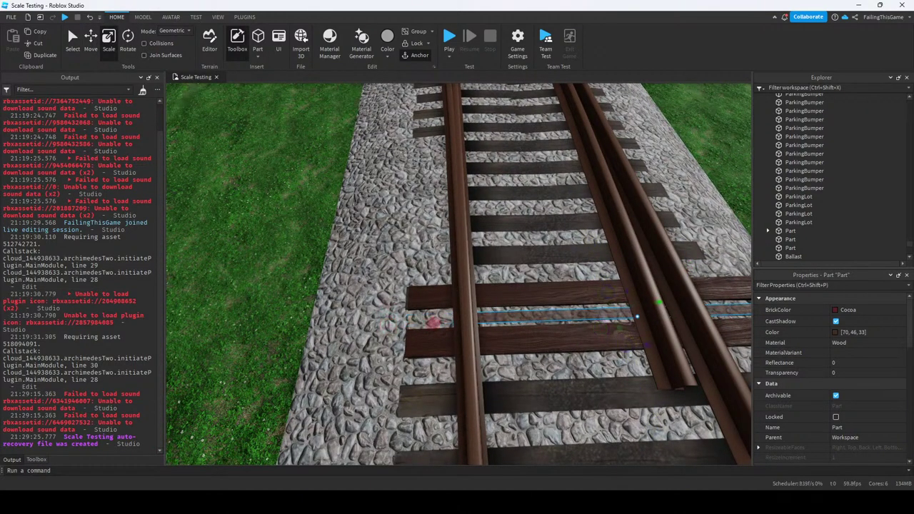
{"action": "right_click_drag", "start_coordinate": [500, 286], "coordinate": [358, 286]}
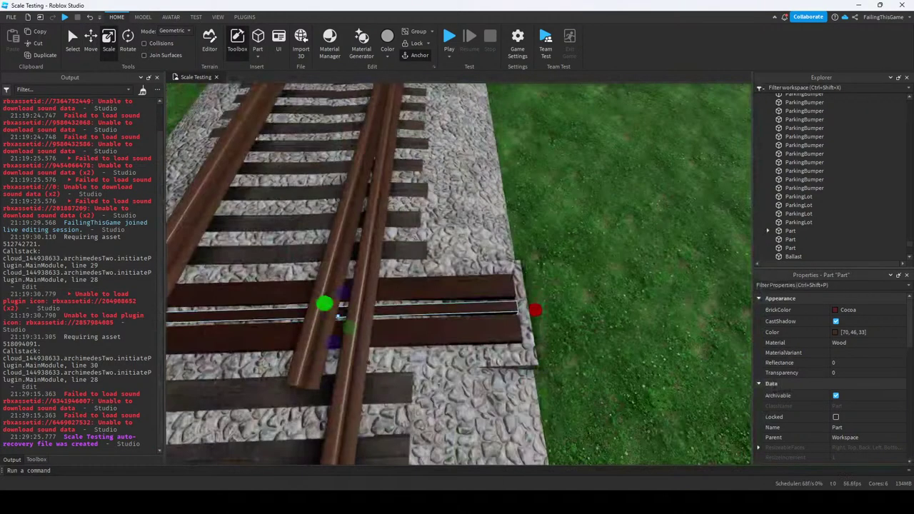
{"action": "left_click_drag", "start_coordinate": [535, 309], "coordinate": [497, 309]}
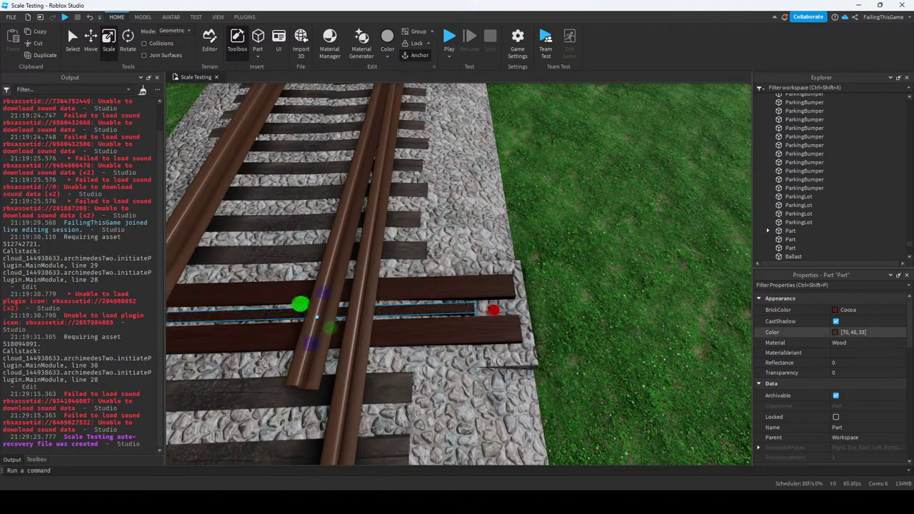
Change the strip's material to Metal and its brick color to Black.
{"action": "left_click", "coordinate": [864, 343]}
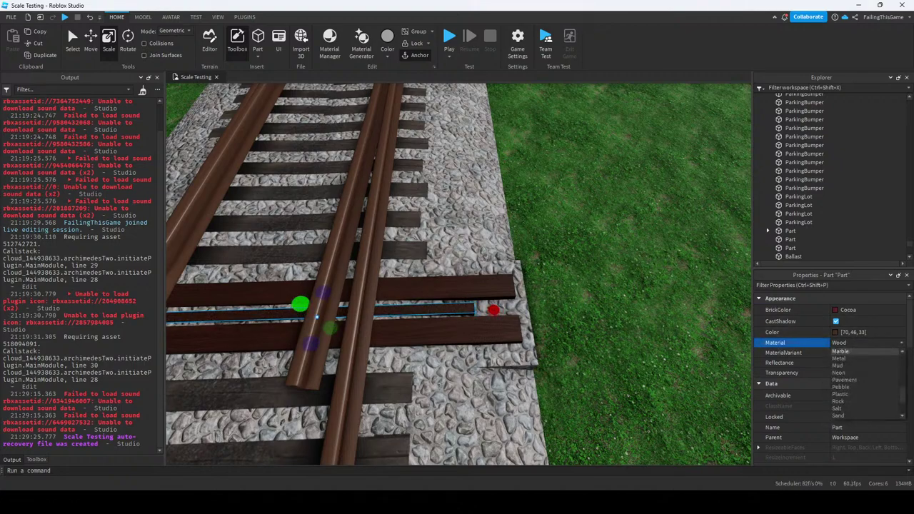
{"action": "left_click", "coordinate": [846, 404]}
{"action": "scroll", "coordinate": [458, 272], "scroll_direction": "down", "scroll_amount": 3}
{"action": "left_click", "coordinate": [864, 309]}
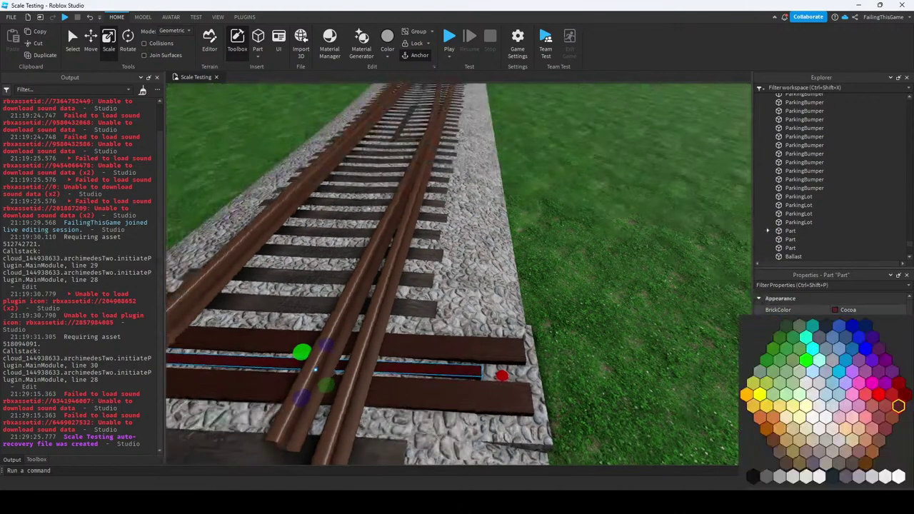
{"action": "right_click_drag", "start_coordinate": [457, 286], "coordinate": [464, 335]}
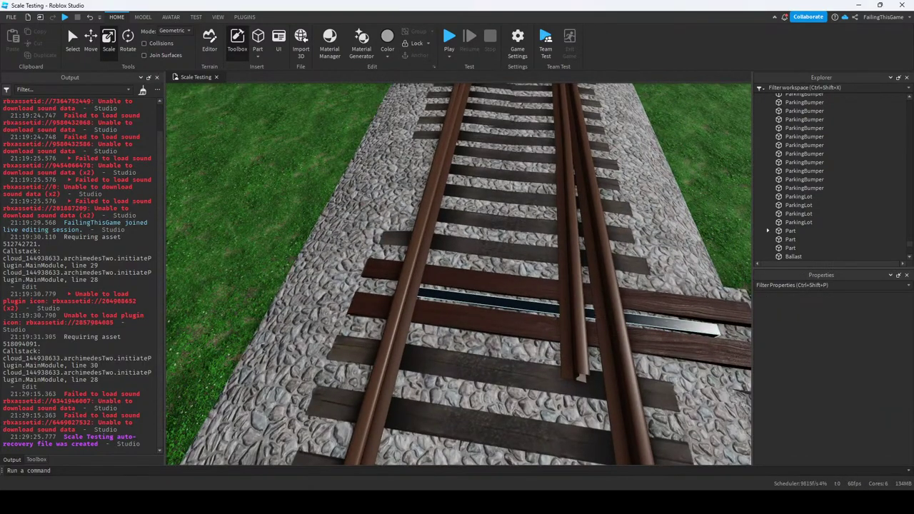
Inspect the black metal strip's fit between the extended ties and beneath the rails from several angles.
{"action": "left_click", "coordinate": [562, 300]}
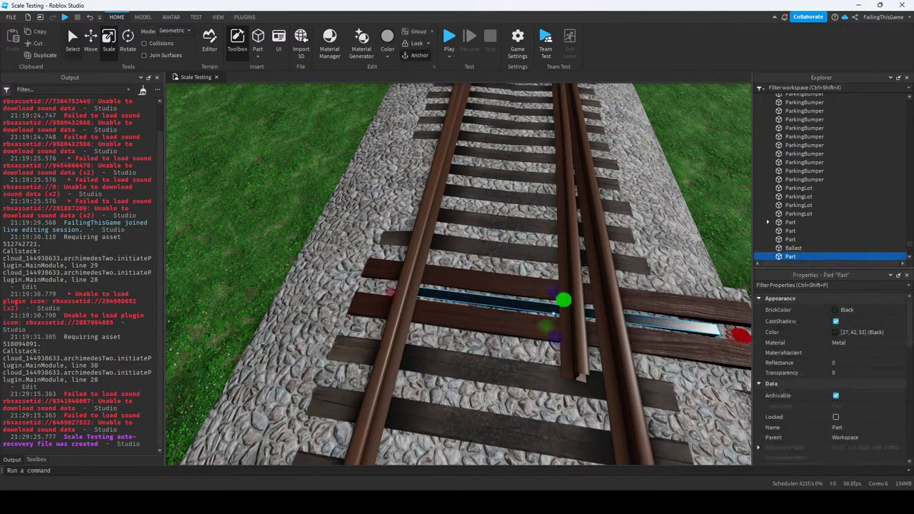
{"action": "key", "text": "ctrl+1"}
{"action": "right_click_drag", "start_coordinate": [457, 285], "coordinate": [457, 215]}
{"action": "scroll", "coordinate": [457, 272], "scroll_direction": "down", "scroll_amount": 5}
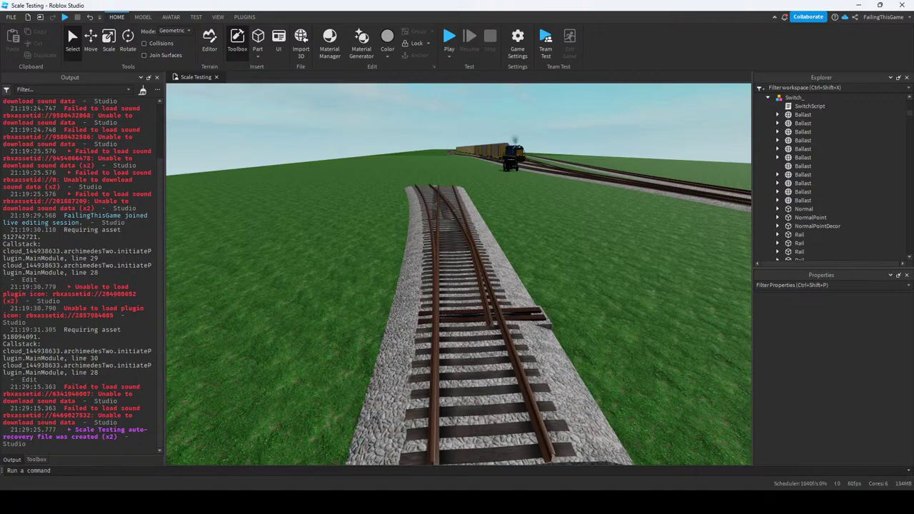
{"action": "scroll", "coordinate": [458, 275], "scroll_direction": "up", "scroll_amount": 5}
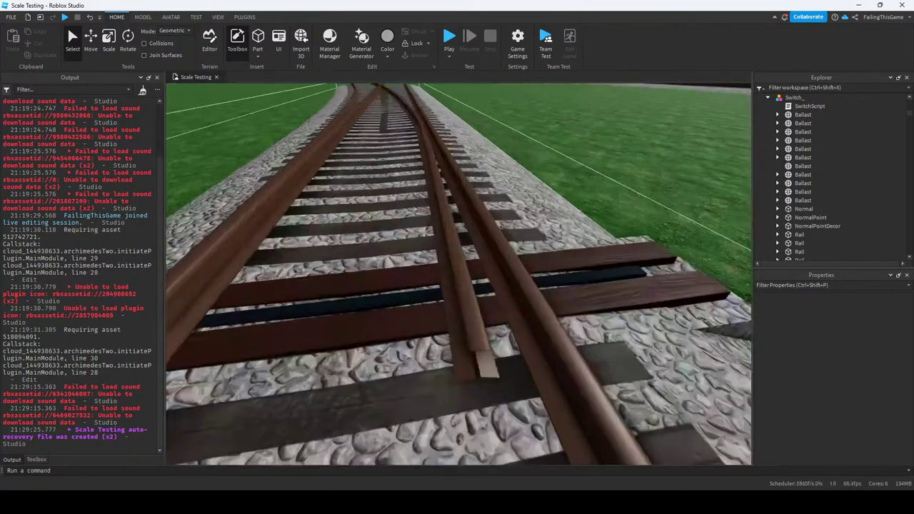
{"action": "scroll", "coordinate": [458, 274], "scroll_direction": "down", "scroll_amount": 5}
{"action": "scroll", "coordinate": [458, 275], "scroll_direction": "up", "scroll_amount": 5}
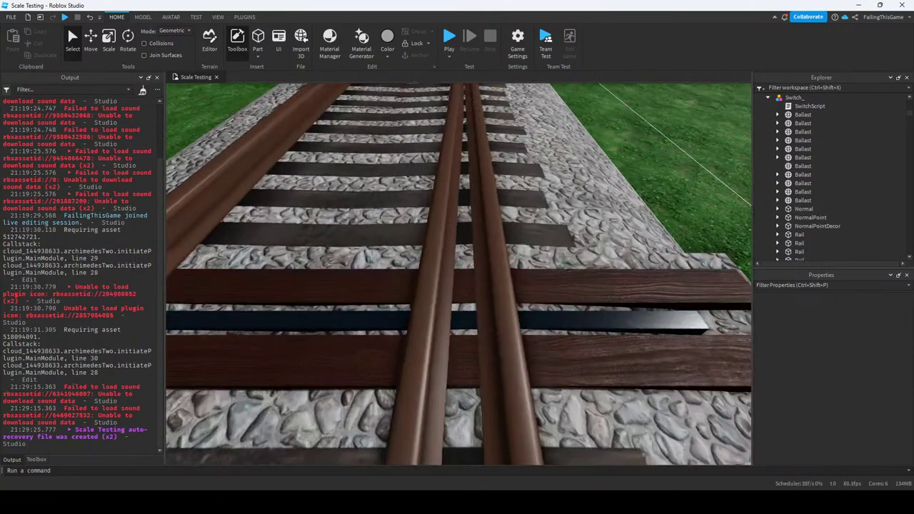
{"action": "left_click", "coordinate": [264, 314]}
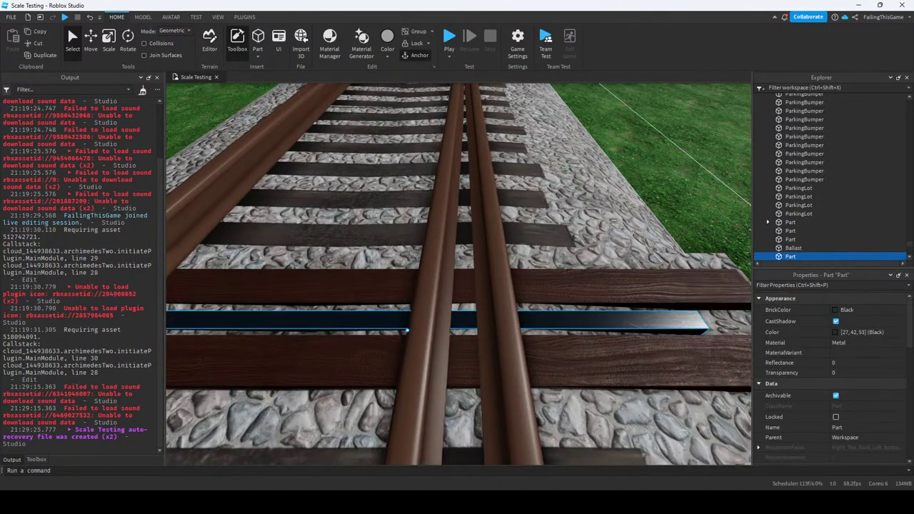
{"action": "right_click_drag", "start_coordinate": [264, 309], "coordinate": [265, 309]}
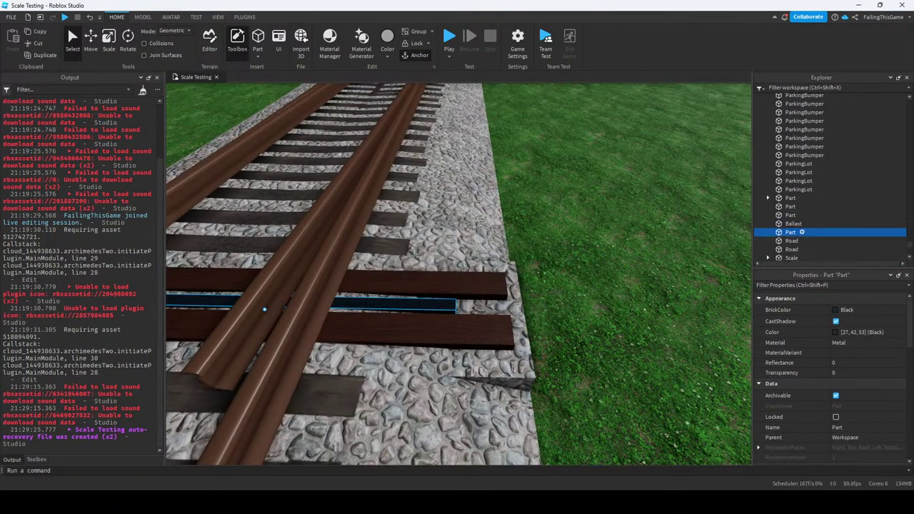
{"action": "scroll", "coordinate": [264, 309], "scroll_direction": "down", "scroll_amount": 5}
{"action": "scroll", "coordinate": [458, 275], "scroll_direction": "up", "scroll_amount": 2}
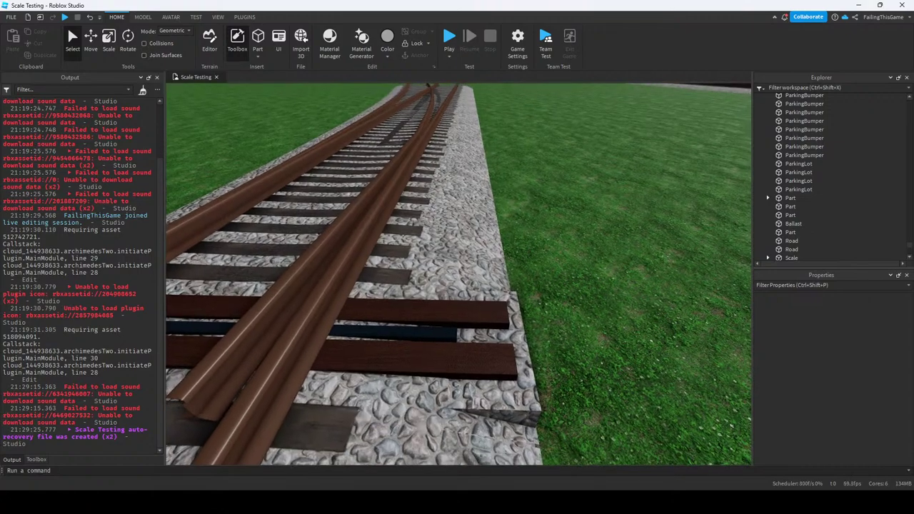
{"action": "right_click_drag", "start_coordinate": [459, 275], "coordinate": [459, 275]}
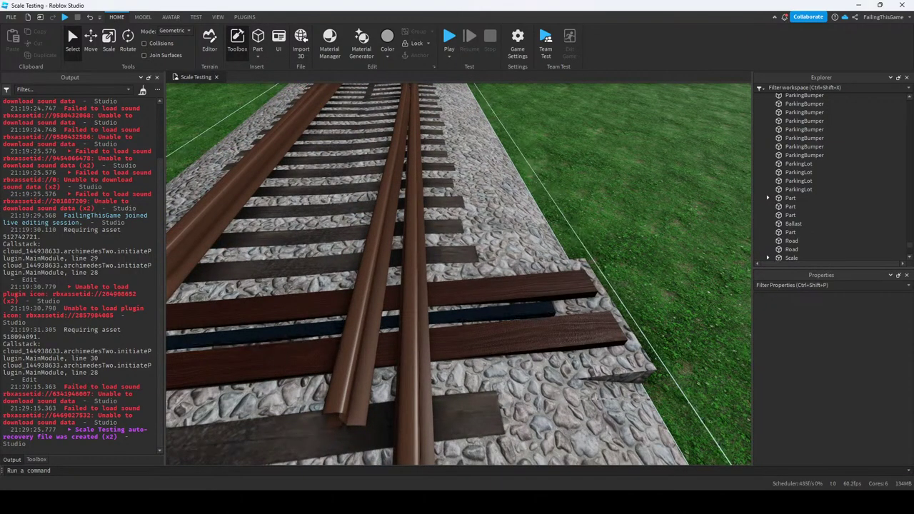
Duplicate the black metal strip, slide the copy outward past the ballast edge and raise it above the ties.
{"action": "left_click", "coordinate": [351, 333]}
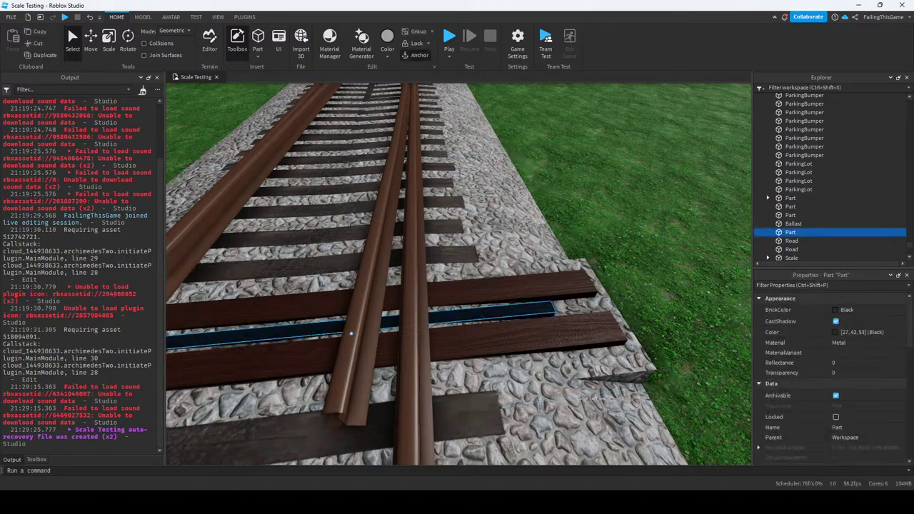
{"action": "key", "text": "ctrl+2"}
{"action": "scroll", "coordinate": [351, 334], "scroll_direction": "down", "scroll_amount": 2}
{"action": "key", "text": "ctrl+d"}
{"action": "left_click_drag", "start_coordinate": [422, 307], "coordinate": [552, 297]}
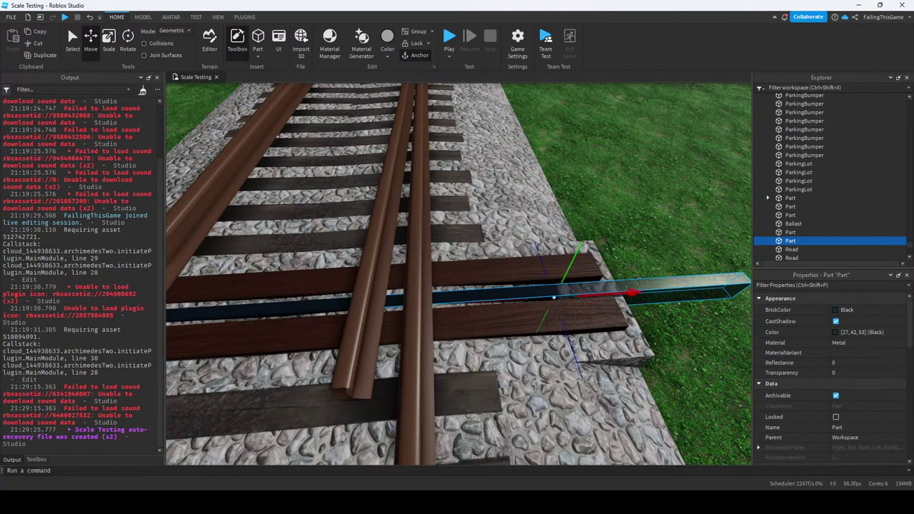
{"action": "scroll", "coordinate": [459, 275], "scroll_direction": "up", "scroll_amount": 5}
{"action": "right_click_drag", "start_coordinate": [500, 293], "coordinate": [500, 243]}
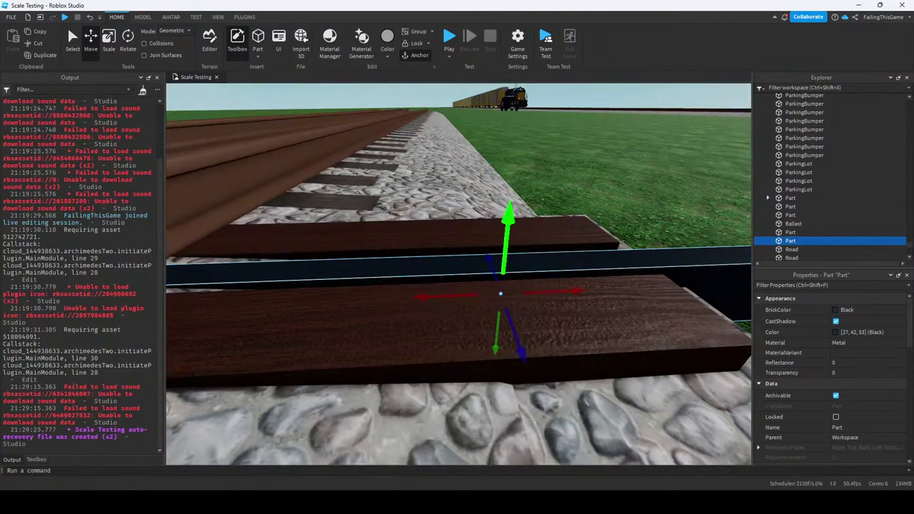
{"action": "left_click_drag", "start_coordinate": [500, 300], "coordinate": [505, 252]}
Reduce the original metal strip's height from its underside so it sits clear of the ballast.
{"action": "scroll", "coordinate": [505, 245], "scroll_direction": "up", "scroll_amount": 5}
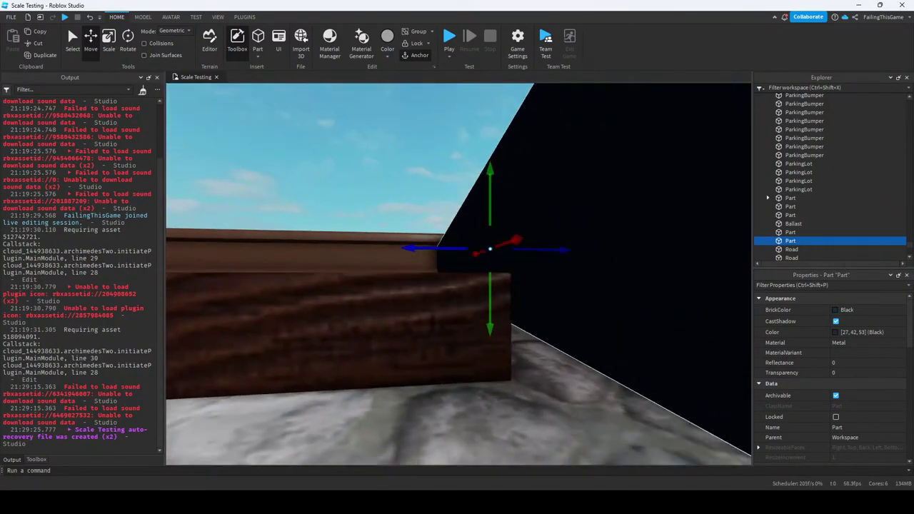
{"action": "right_click_drag", "start_coordinate": [505, 245], "coordinate": [492, 222]}
{"action": "left_click", "coordinate": [470, 284]}
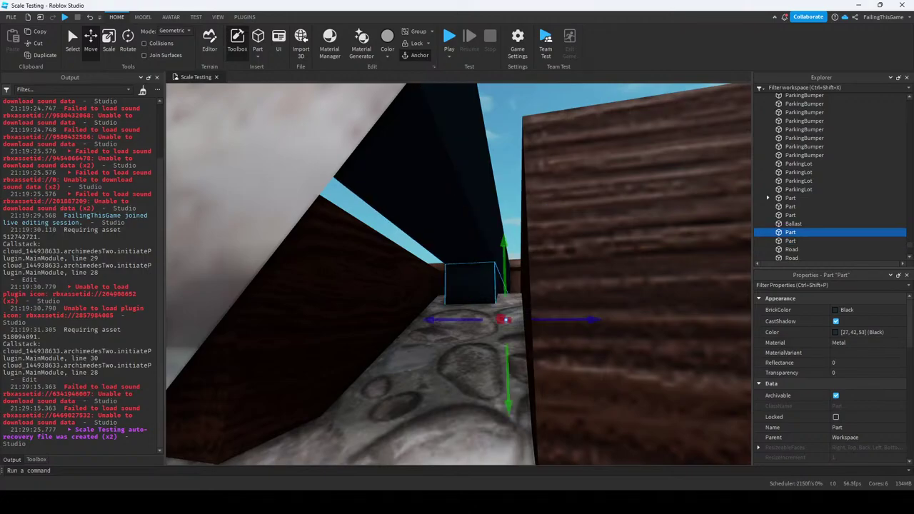
{"action": "key", "text": "ctrl+3"}
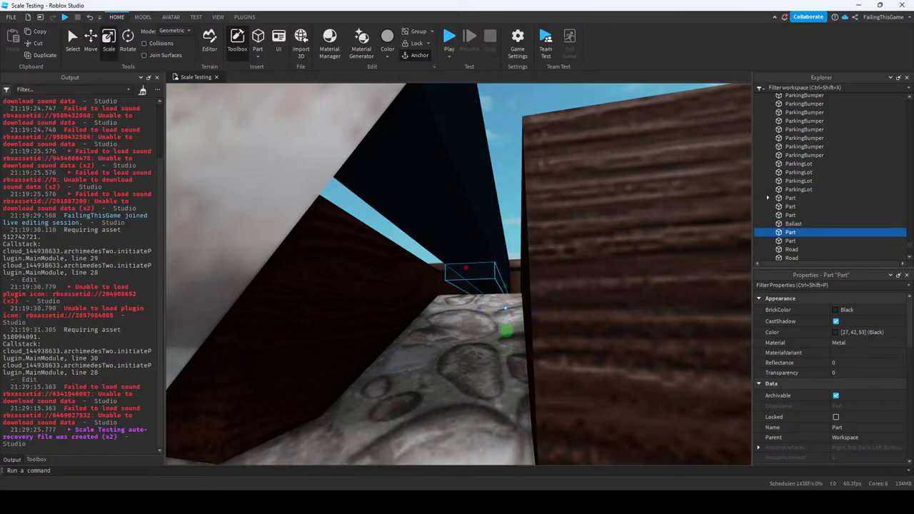
{"action": "right_click_drag", "start_coordinate": [505, 320], "coordinate": [430, 227]}
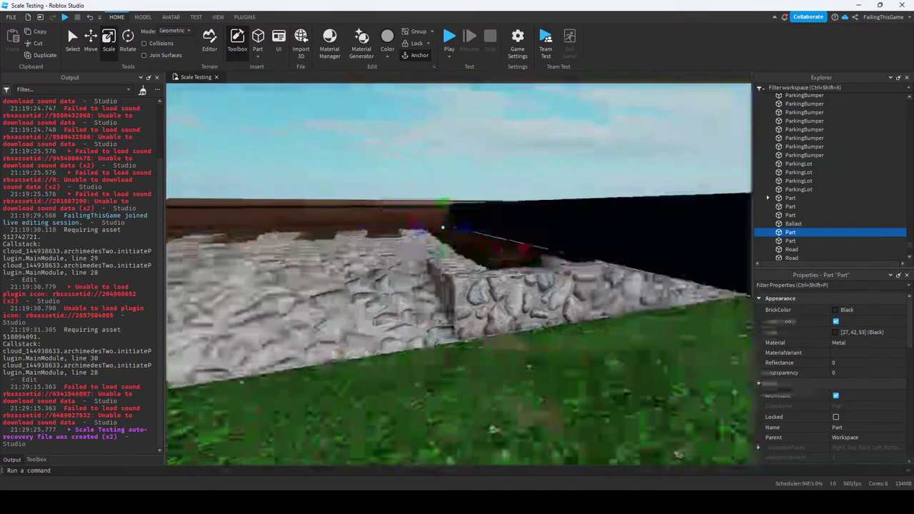
Shorten the duplicated strip from both ends into a short block over the original strip's outer end.
{"action": "left_click", "coordinate": [511, 281]}
{"action": "left_click_drag", "start_coordinate": [271, 242], "coordinate": [463, 274]}
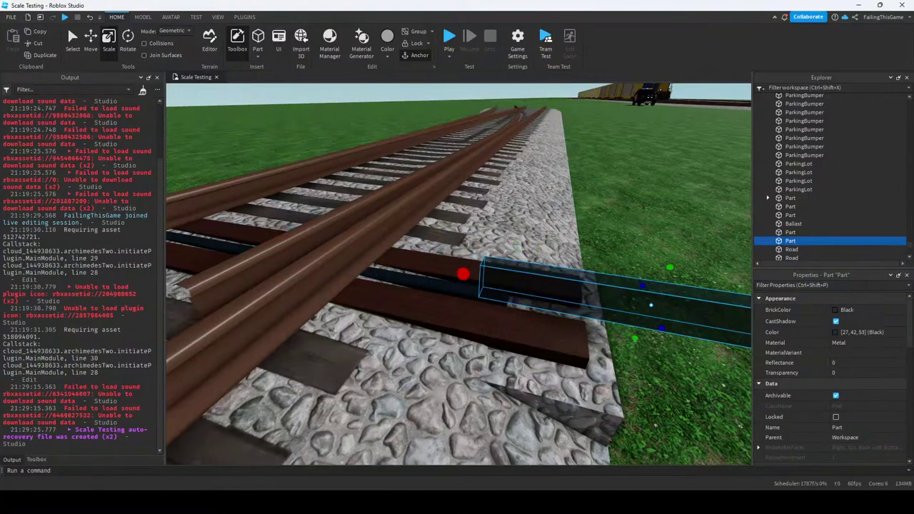
{"action": "scroll", "coordinate": [463, 274], "scroll_direction": "down", "scroll_amount": 3}
{"action": "left_click_drag", "start_coordinate": [626, 254], "coordinate": [500, 278]}
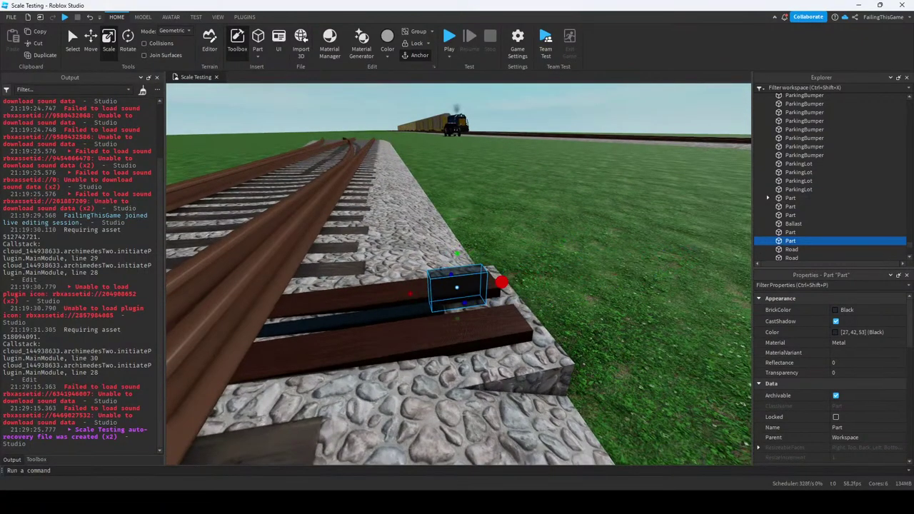
{"action": "scroll", "coordinate": [455, 289], "scroll_direction": "up", "scroll_amount": 3}
{"action": "left_click_drag", "start_coordinate": [410, 319], "coordinate": [365, 321]}
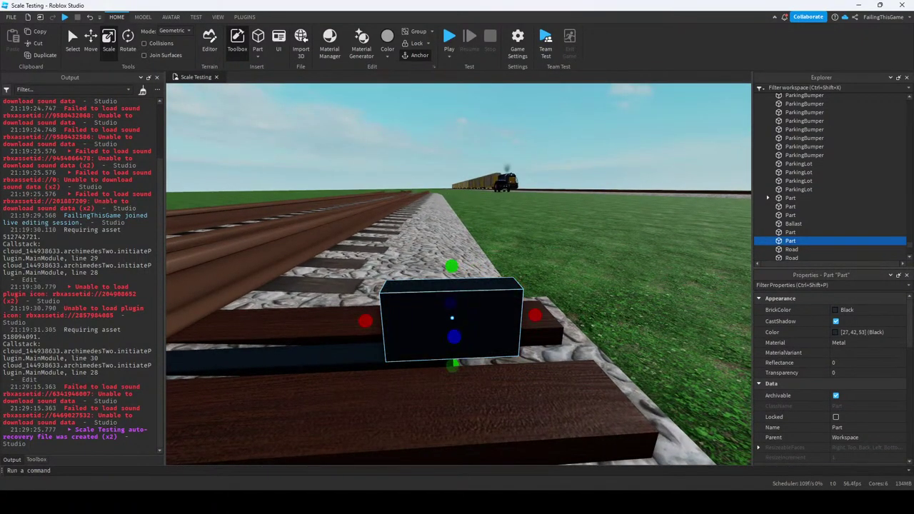
{"action": "right_click_drag", "start_coordinate": [457, 314], "coordinate": [463, 289]}
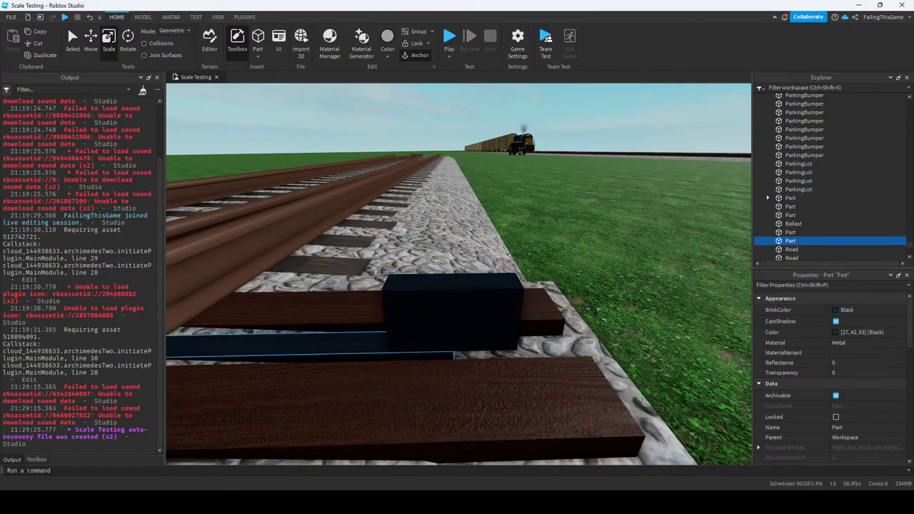
Shorten the block further and flatten it into a thin plate at the metal strip's outer end.
{"action": "left_click", "coordinate": [286, 345]}
{"action": "mouse_move", "coordinate": [536, 311]}
{"action": "left_mouse_down"}
{"action": "mouse_move", "coordinate": [579, 312]}
{"action": "mouse_move", "coordinate": [536, 311]}
{"action": "left_mouse_up"}
{"action": "left_click_drag", "start_coordinate": [490, 263], "coordinate": [488, 294]}
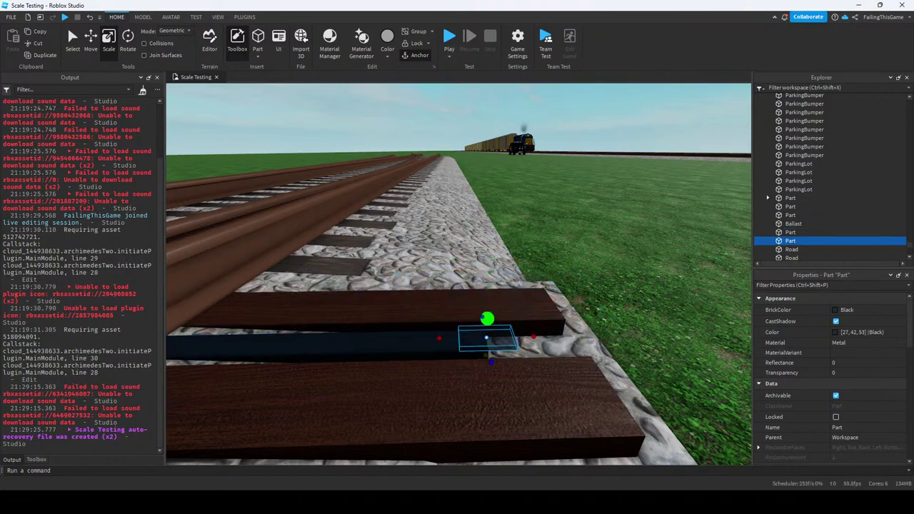
Widen the thin plate so it spans both extended ties over the outer end of the metal strip.
{"action": "right_click_drag", "start_coordinate": [488, 318], "coordinate": [400, 311]}
{"action": "left_click_drag", "start_coordinate": [526, 342], "coordinate": [571, 326]}
{"action": "left_click_drag", "start_coordinate": [515, 393], "coordinate": [485, 382]}
{"action": "right_click_drag", "start_coordinate": [485, 382], "coordinate": [400, 399]}
{"action": "left_click", "coordinate": [493, 300]}
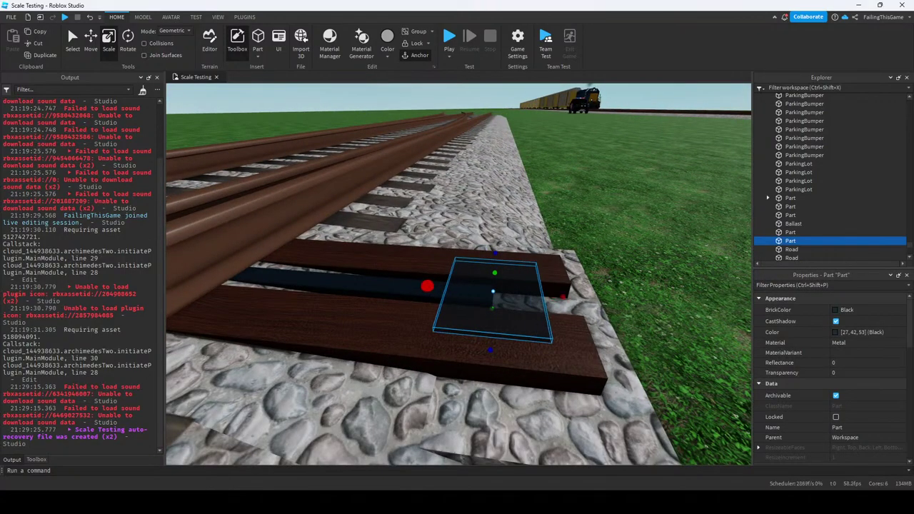
{"action": "right_click_drag", "start_coordinate": [400, 400], "coordinate": [511, 357]}
{"action": "left_click", "coordinate": [486, 329]}
{"action": "right_click_drag", "start_coordinate": [486, 328], "coordinate": [585, 310]}
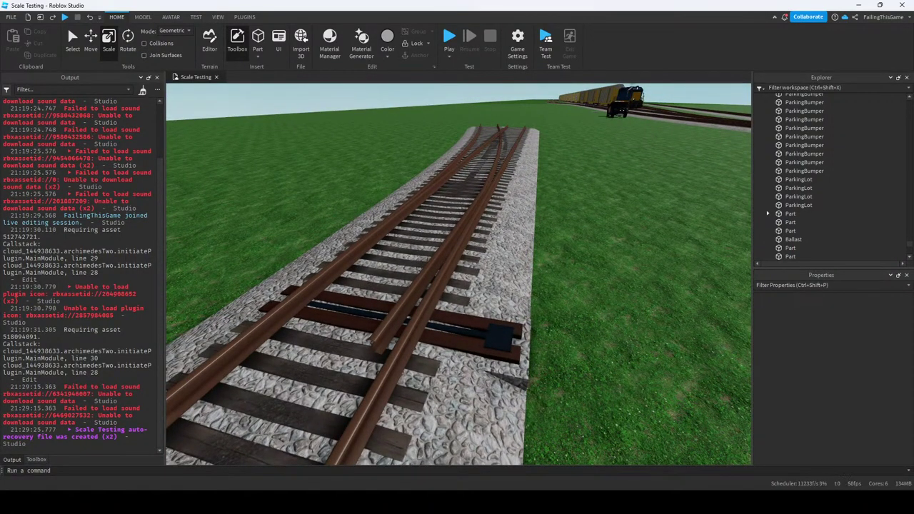
Examine the new plate, metal strip and extended ties around the switch points from different viewpoints.
{"action": "key", "text": "w"}
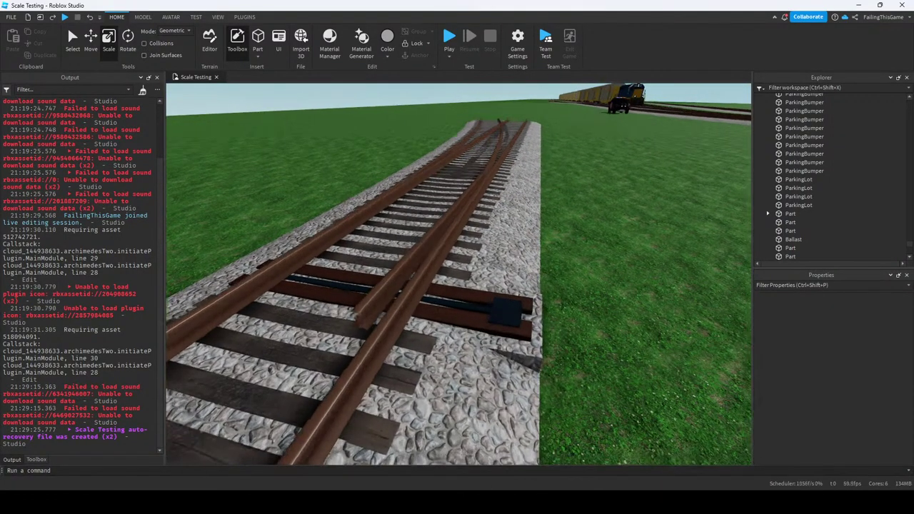
{"action": "key", "text": "s"}
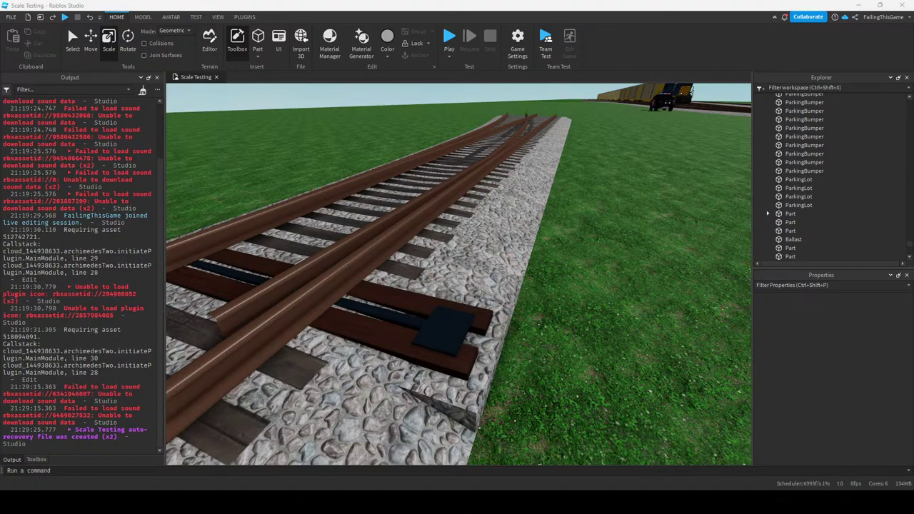
{"action": "key", "text": "w"}
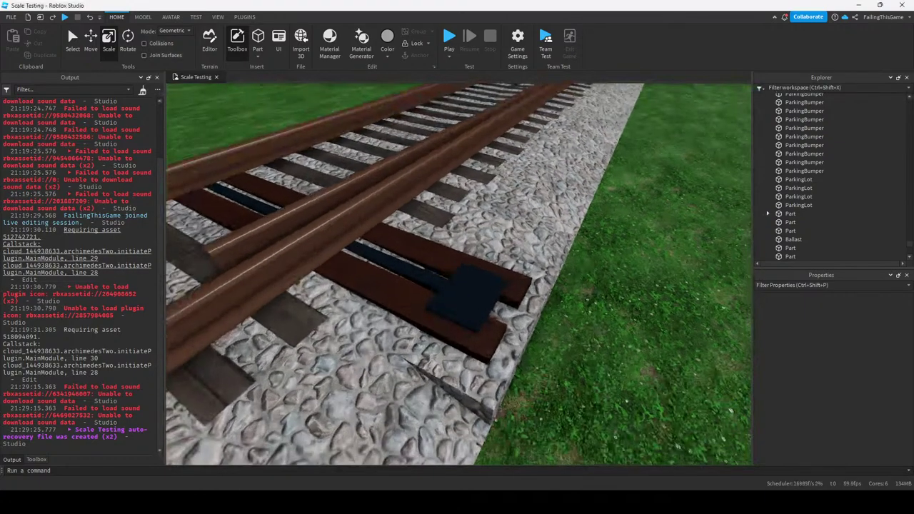
{"action": "key", "text": "w"}
{"action": "key", "text": "Left"}
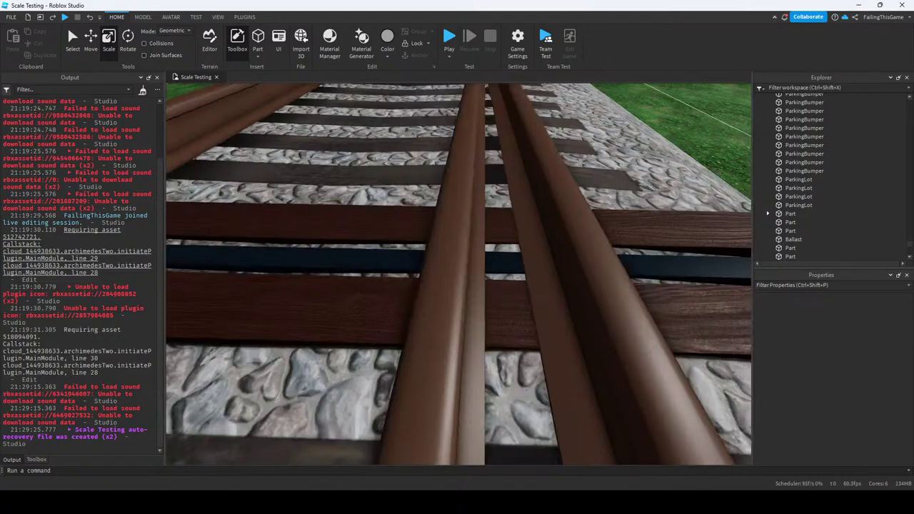
{"action": "key", "text": "s"}
{"action": "key", "text": "d"}
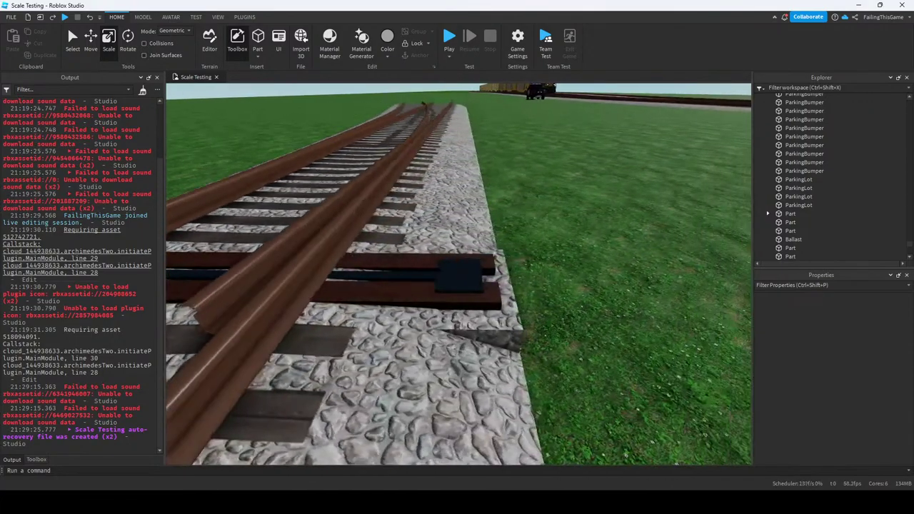
Examine the mounting plate, throw rod and extended ties beside the switch points from several viewpoints.
{"action": "key", "text": "Left"}
{"action": "key", "text": "w"}
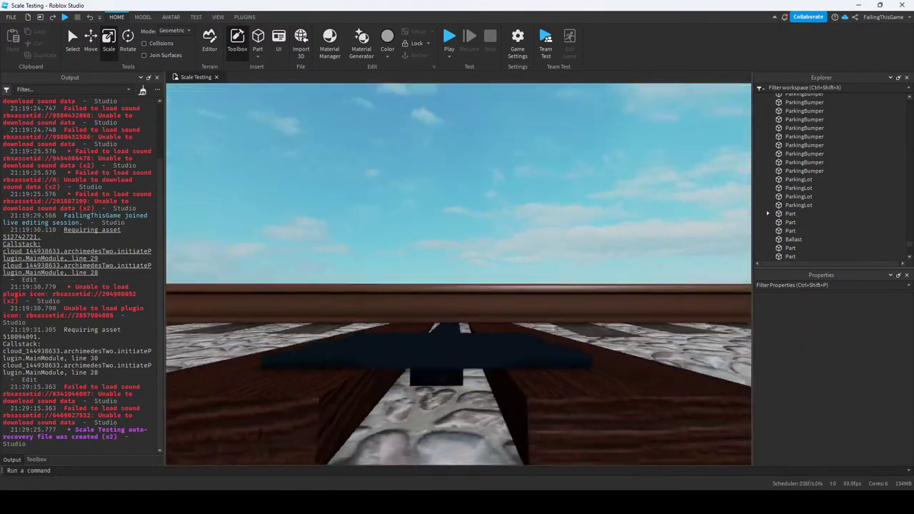
{"action": "key", "text": "w"}
{"action": "key", "text": "Right"}
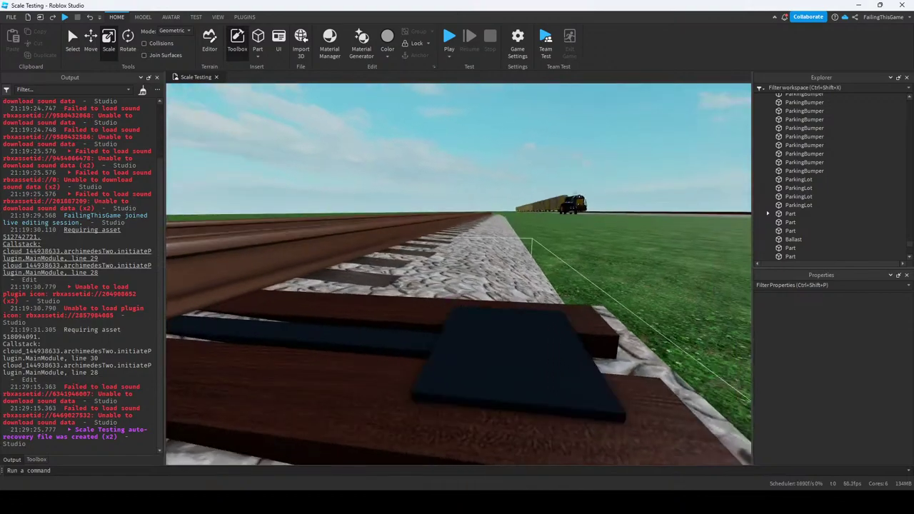
{"action": "key", "text": "a"}
{"action": "key", "text": "a"}
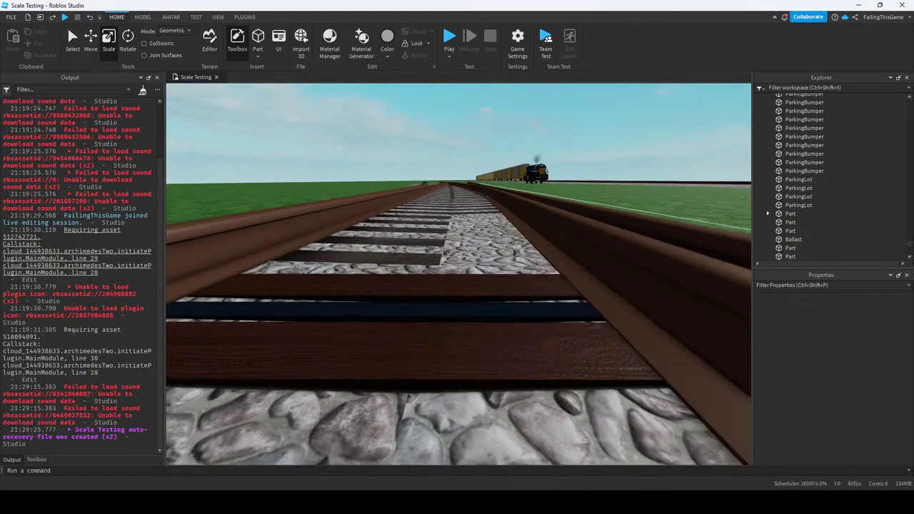
{"action": "key", "text": "e"}
{"action": "key", "text": "d"}
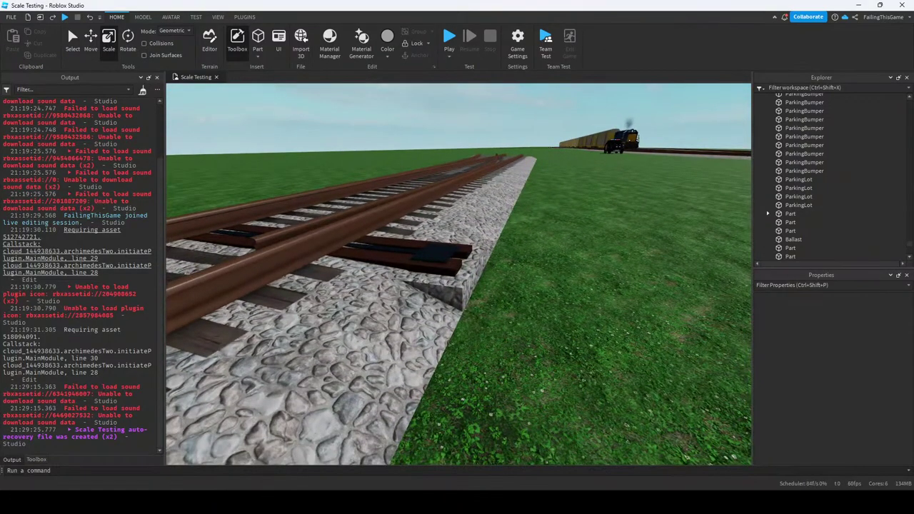
{"action": "key", "text": "a"}
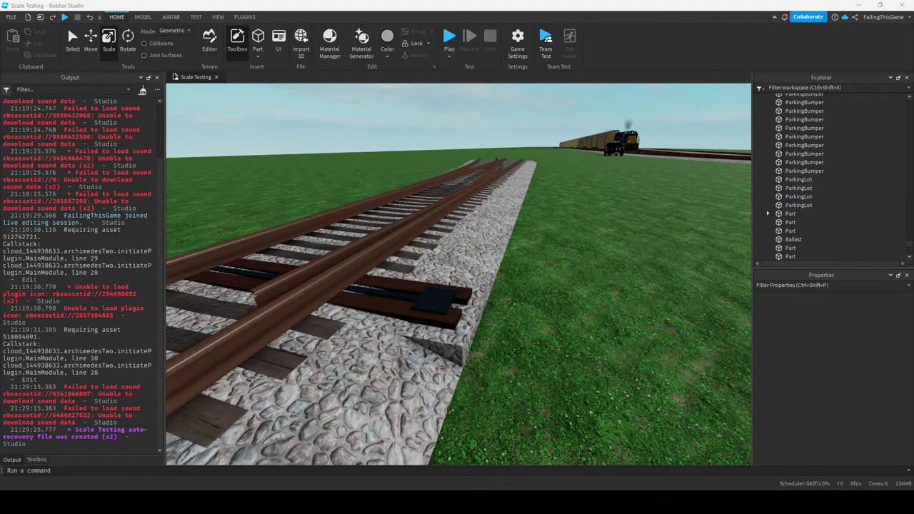
{"action": "scroll", "coordinate": [435, 303], "scroll_direction": "up", "scroll_amount": 10}
{"action": "left_click", "coordinate": [436, 303]}
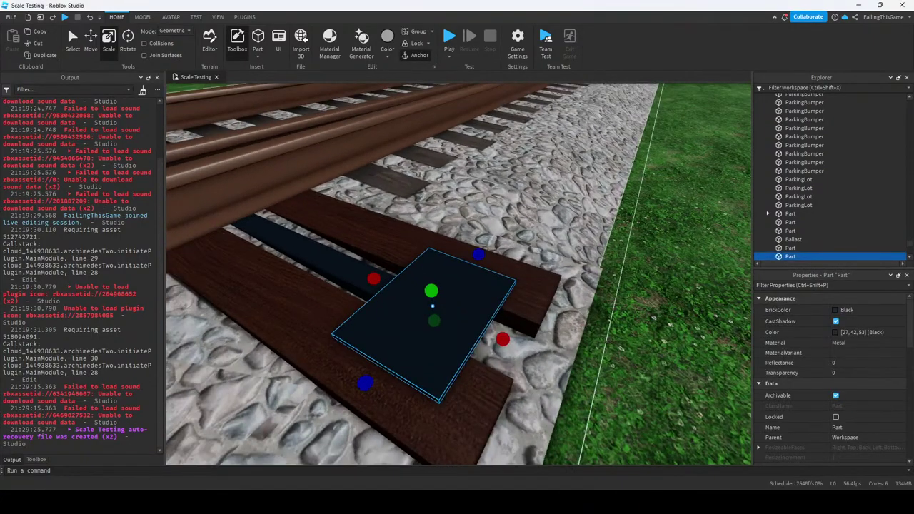
{"action": "right_click_drag", "start_coordinate": [458, 286], "coordinate": [414, 288]}
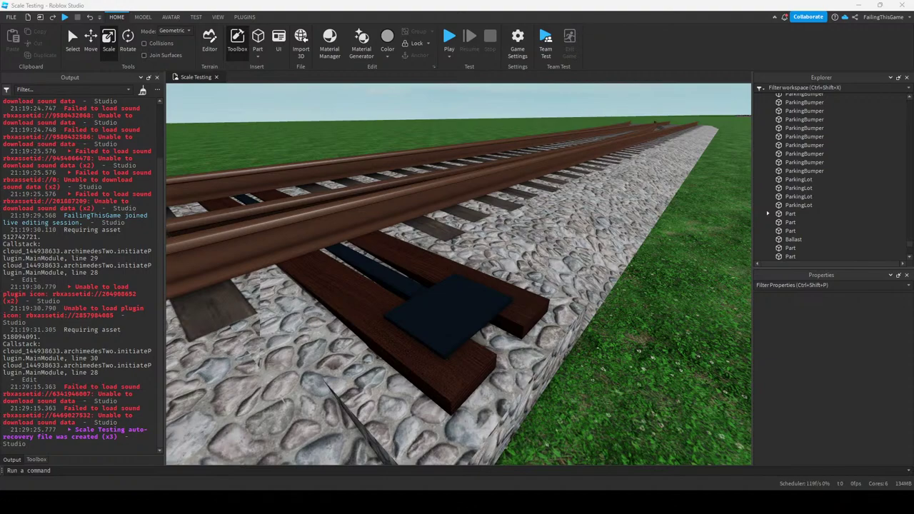
Narrow the black mounting plate slightly from its outer edge over the two extended ties.
{"action": "left_click", "coordinate": [244, 16]}
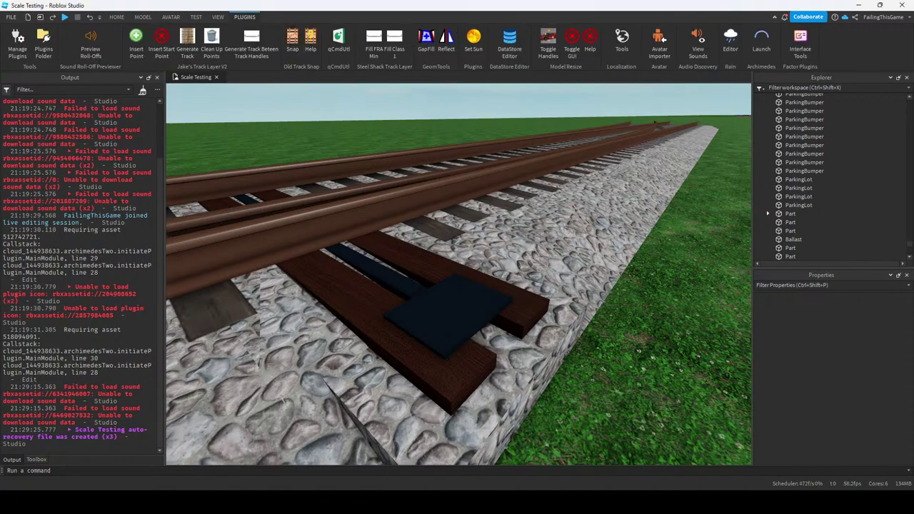
{"action": "left_click", "coordinate": [116, 17]}
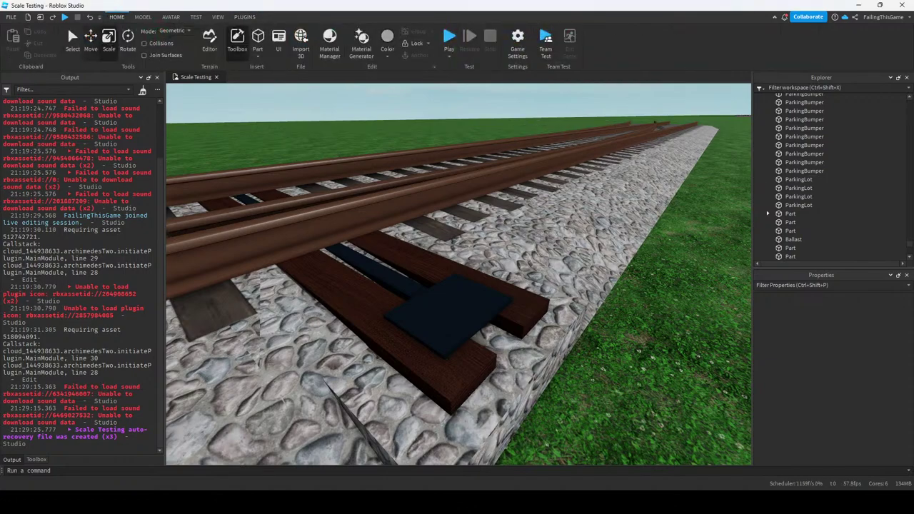
{"action": "key", "text": "ctrl+2"}
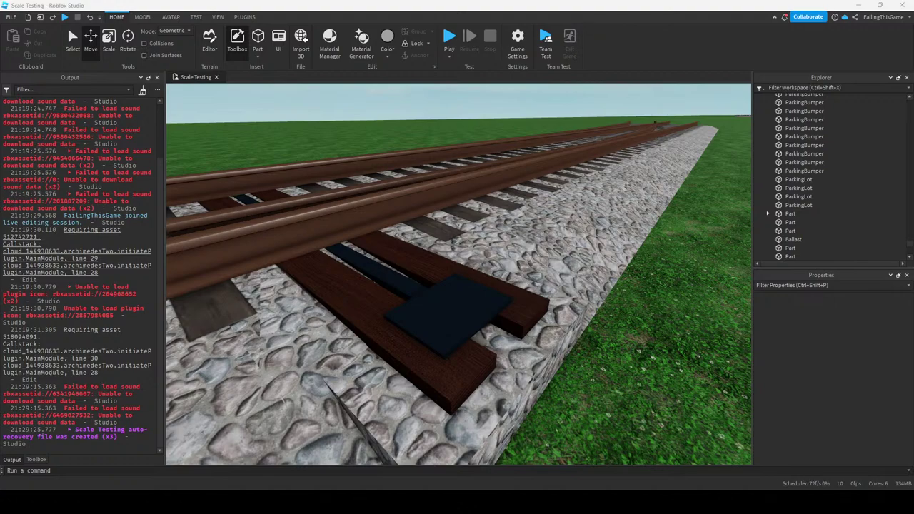
{"action": "left_click", "coordinate": [443, 316]}
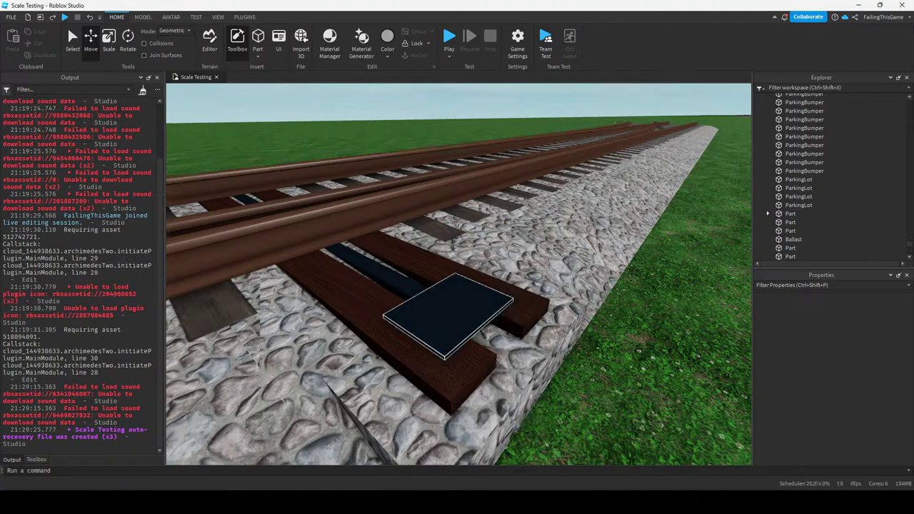
{"action": "key", "text": "f"}
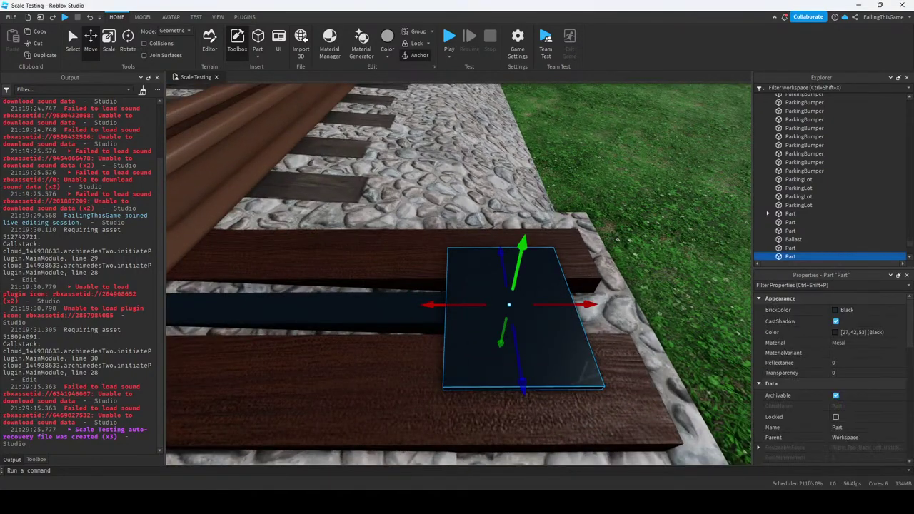
{"action": "key", "text": "ctrl+3"}
{"action": "left_click_drag", "start_coordinate": [597, 328], "coordinate": [577, 325]}
Insert a cylinder part on top of the black mounting plate.
{"action": "right_click_drag", "start_coordinate": [577, 327], "coordinate": [457, 336]}
{"action": "left_click", "coordinate": [178, 85]}
{"action": "left_click", "coordinate": [258, 48]}
{"action": "left_click", "coordinate": [275, 109]}
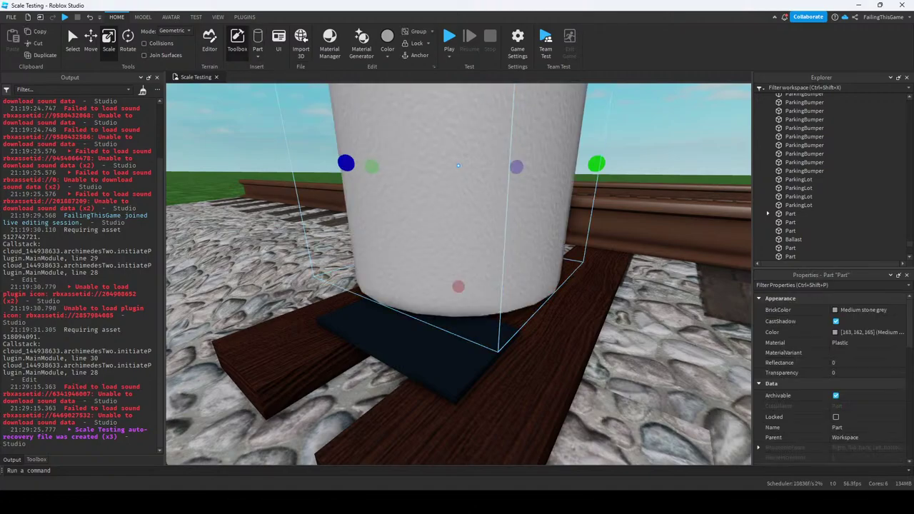
Reduce the cylinder's width and flatten it from the top into a low disc resting on the plate.
{"action": "scroll", "coordinate": [457, 275], "scroll_direction": "down", "scroll_amount": 3}
{"action": "right_click_drag", "start_coordinate": [405, 236], "coordinate": [405, 300]}
{"action": "mouse_move", "coordinate": [329, 192]}
{"action": "left_mouse_down"}
{"action": "mouse_move", "coordinate": [323, 200]}
{"action": "mouse_move", "coordinate": [336, 205]}
{"action": "left_mouse_up"}
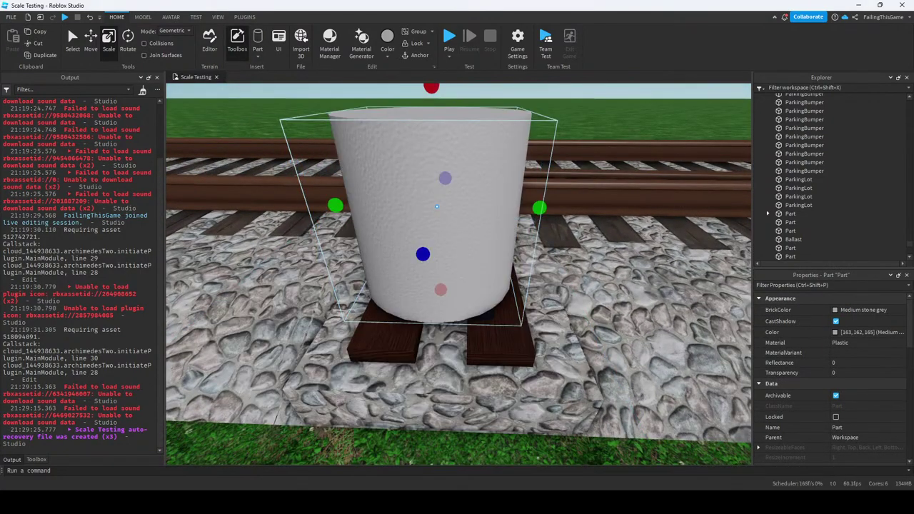
{"action": "right_click_drag", "start_coordinate": [336, 205], "coordinate": [335, 175]}
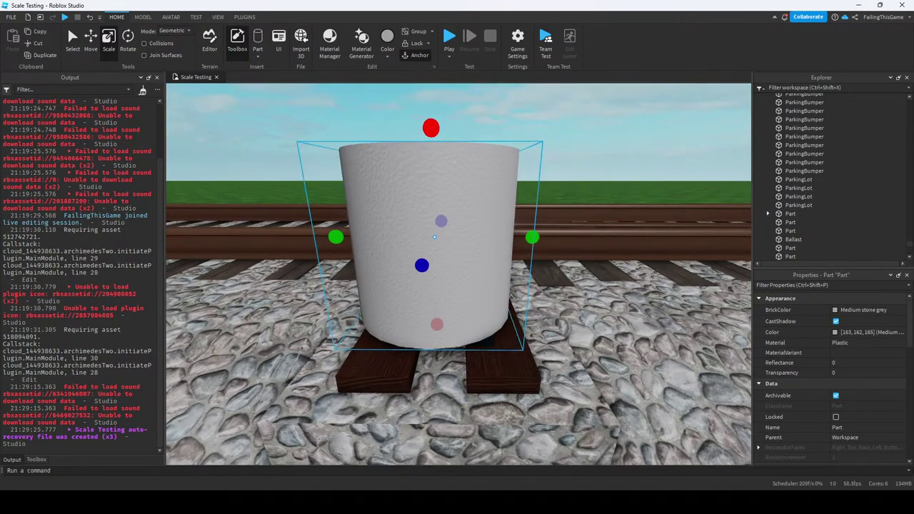
{"action": "left_click_drag", "start_coordinate": [430, 127], "coordinate": [436, 280]}
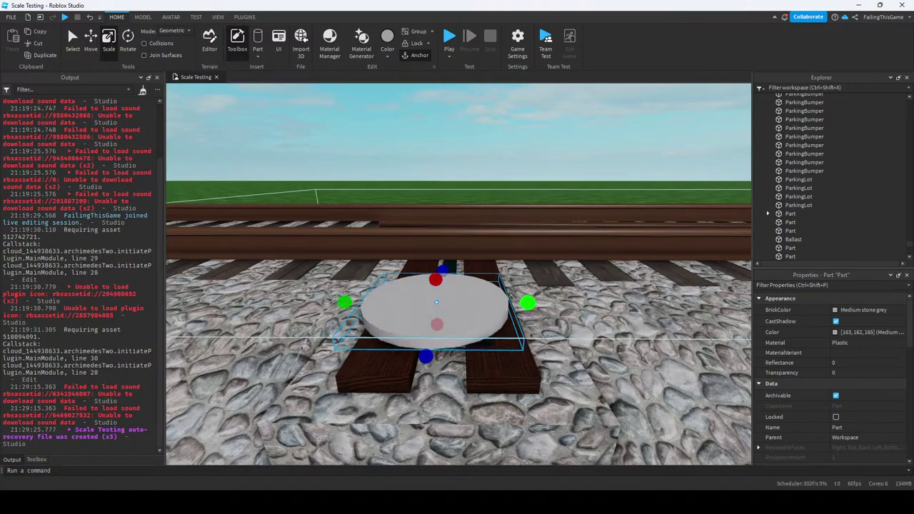
Shrink the disc's diameter until it is smaller than the mounting plate's width.
{"action": "left_click_drag", "start_coordinate": [527, 303], "coordinate": [465, 302]}
{"action": "right_click_drag", "start_coordinate": [465, 302], "coordinate": [361, 332]}
{"action": "scroll", "coordinate": [429, 343], "scroll_direction": "up", "scroll_amount": 3}
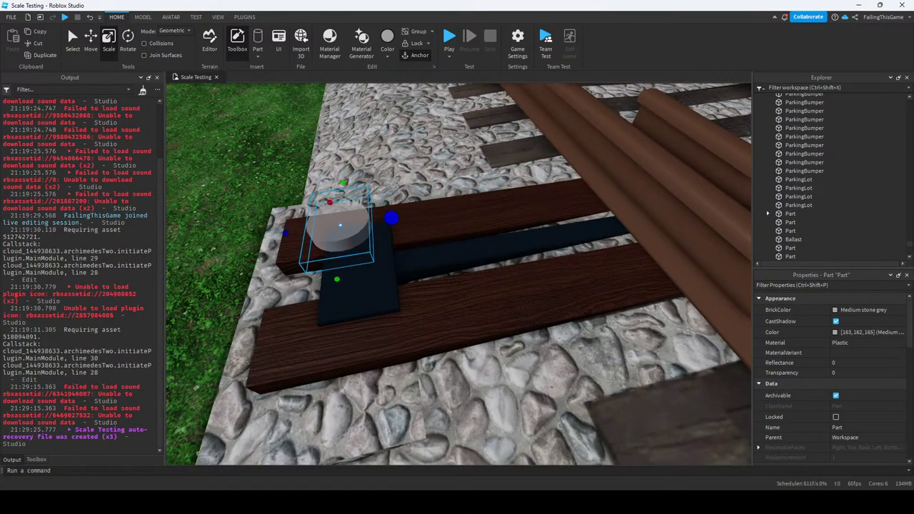
{"action": "left_click_drag", "start_coordinate": [391, 218], "coordinate": [377, 221]}
{"action": "left_click_drag", "start_coordinate": [328, 284], "coordinate": [332, 238]}
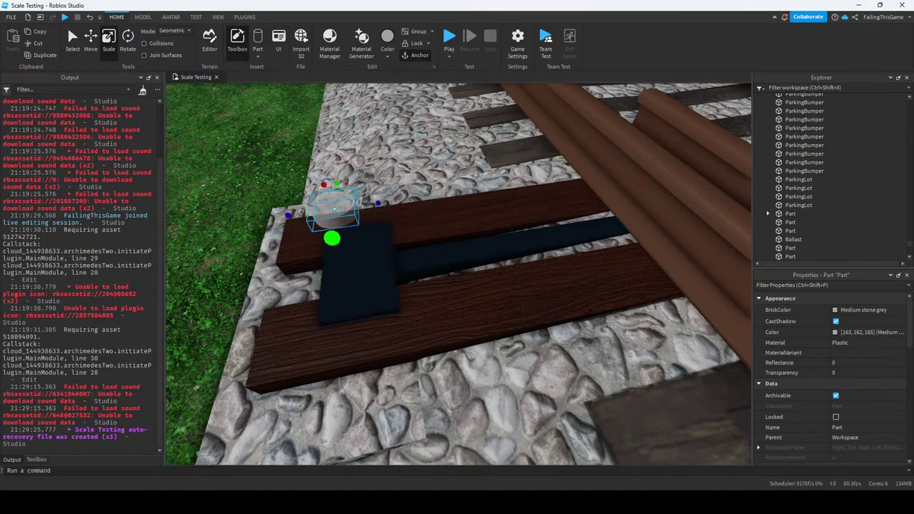
Centre the small disc on the mounting plate, in line with the throw rod.
{"action": "right_click_drag", "start_coordinate": [332, 238], "coordinate": [285, 275]}
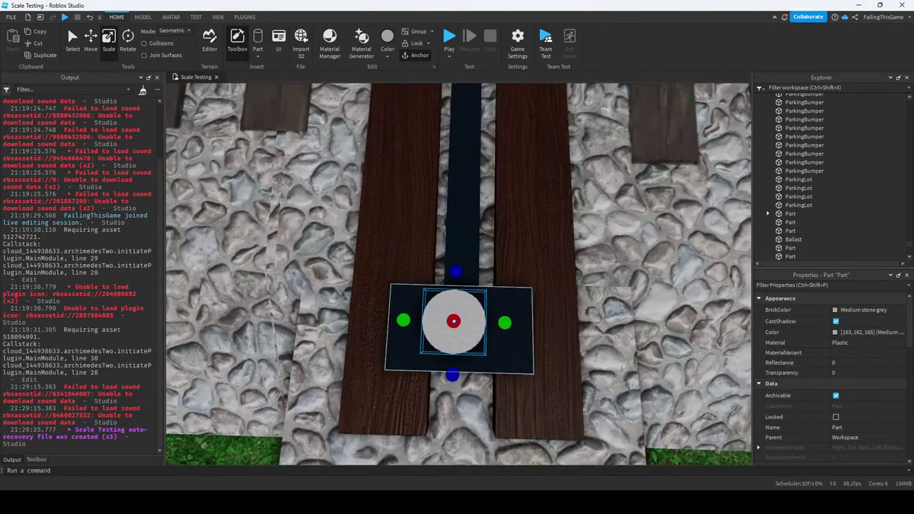
{"action": "left_click_drag", "start_coordinate": [454, 321], "coordinate": [459, 328]}
{"action": "right_click_drag", "start_coordinate": [460, 328], "coordinate": [421, 299]}
{"action": "scroll", "coordinate": [457, 285], "scroll_direction": "up", "scroll_amount": 3}
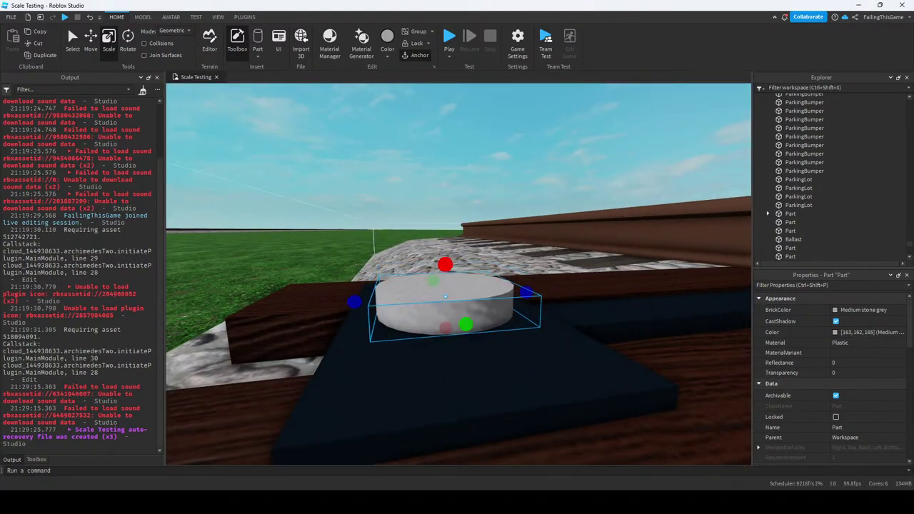
Set the disc's material to Metal and its colour to Black to match the mounting plate.
{"action": "left_click", "coordinate": [457, 143]}
{"action": "right_click_drag", "start_coordinate": [457, 214], "coordinate": [457, 271]}
{"action": "left_click", "coordinate": [485, 360]}
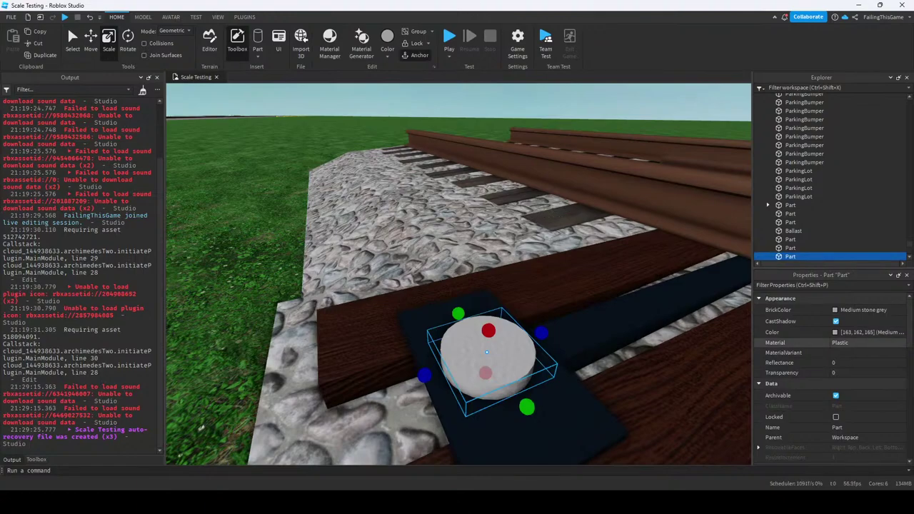
{"action": "left_click", "coordinate": [857, 343]}
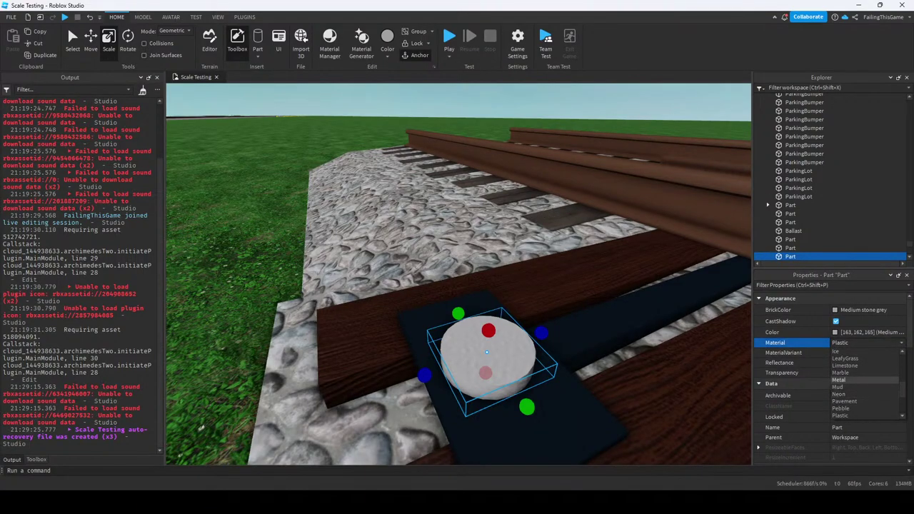
{"action": "left_click", "coordinate": [839, 380]}
{"action": "right_click_drag", "start_coordinate": [571, 428], "coordinate": [571, 400]}
{"action": "left_click", "coordinate": [773, 332]}
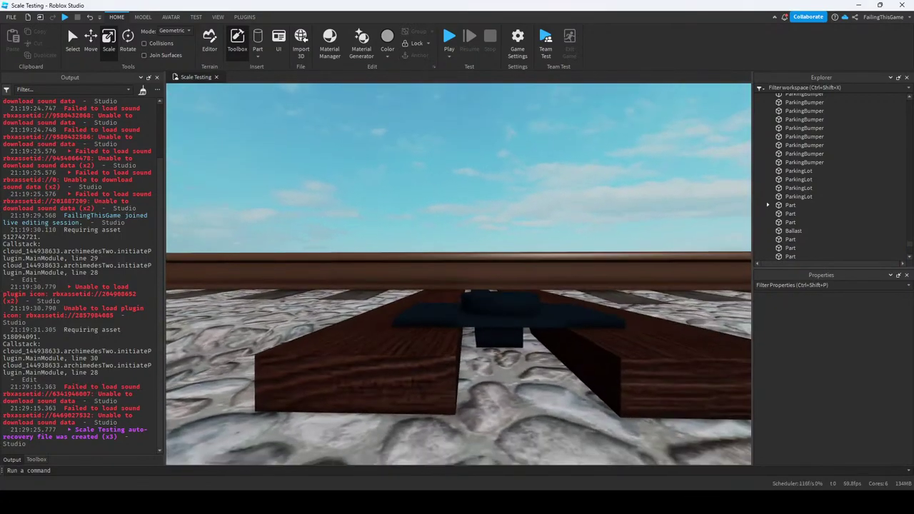
Examine the black disc on the mounting plate and its fit beside the track from close up and far away.
{"action": "right_click_drag", "start_coordinate": [457, 285], "coordinate": [500, 378]}
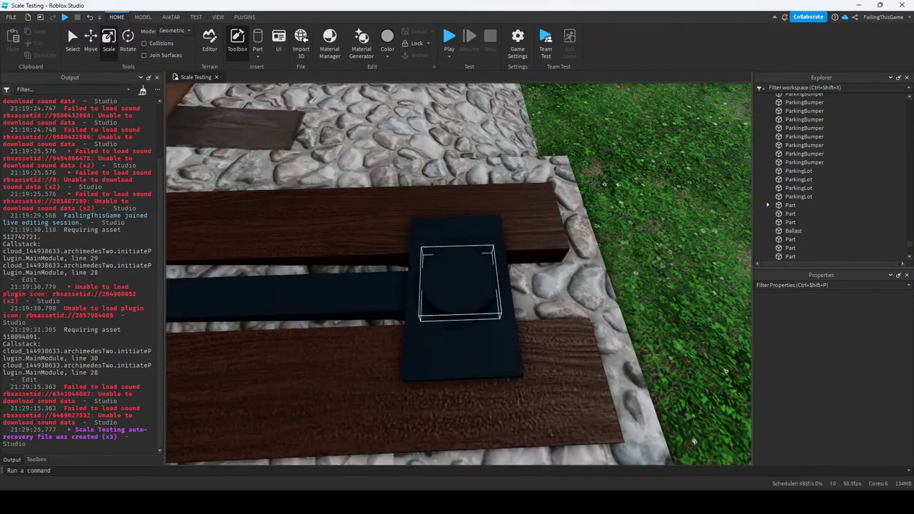
{"action": "left_click", "coordinate": [461, 286]}
{"action": "right_click_drag", "start_coordinate": [461, 286], "coordinate": [499, 250]}
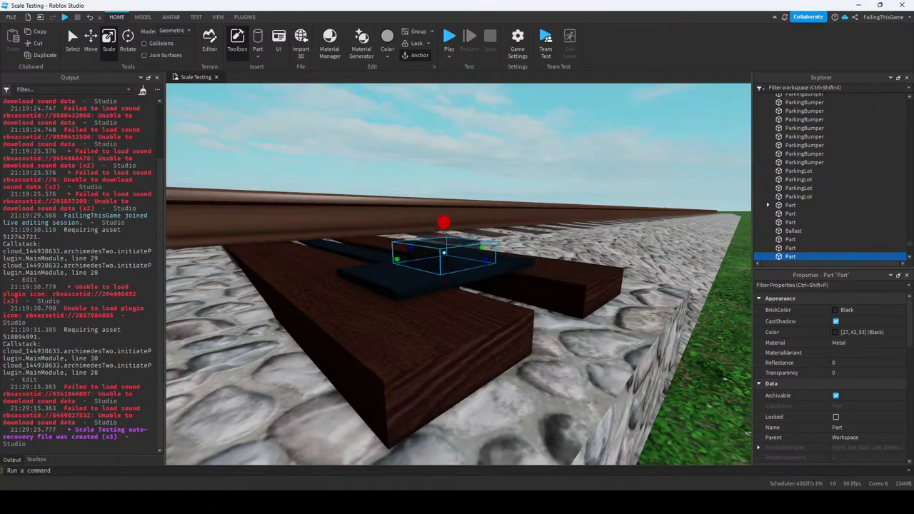
{"action": "scroll", "coordinate": [458, 275], "scroll_direction": "down", "scroll_amount": 10}
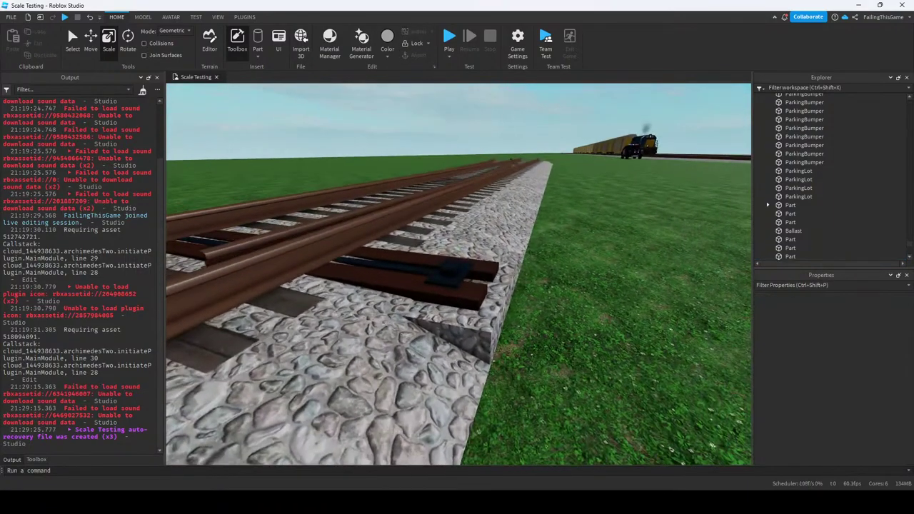
{"action": "scroll", "coordinate": [440, 279], "scroll_direction": "up", "scroll_amount": 10}
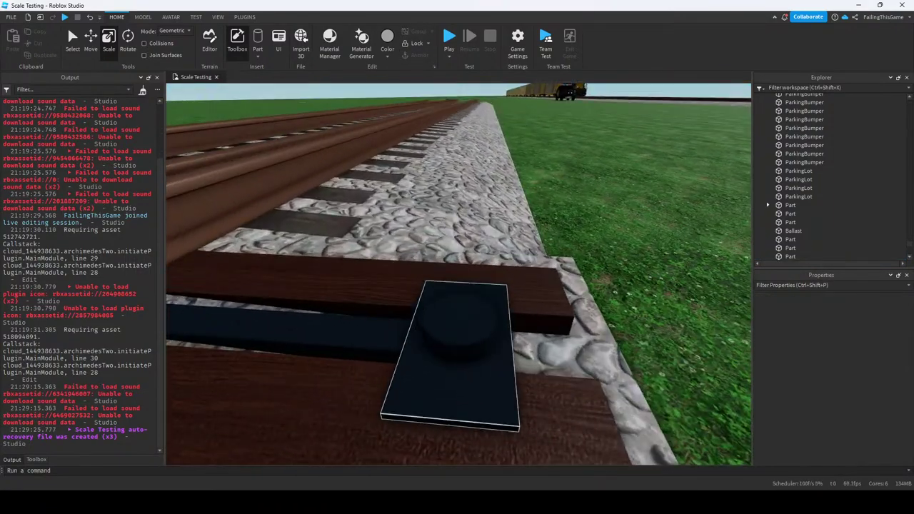
{"action": "left_click", "coordinate": [450, 372]}
{"action": "right_click_drag", "start_coordinate": [450, 371], "coordinate": [464, 415]}
{"action": "left_click", "coordinate": [425, 318]}
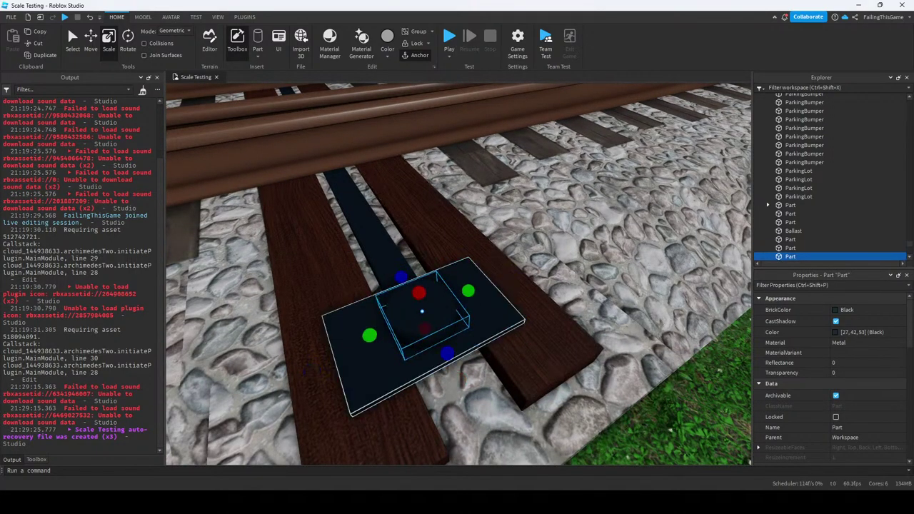
{"action": "scroll", "coordinate": [457, 286], "scroll_direction": "down", "scroll_amount": 5}
{"action": "right_click_drag", "start_coordinate": [457, 286], "coordinate": [457, 242]}
{"action": "scroll", "coordinate": [457, 286], "scroll_direction": "down", "scroll_amount": 2}
{"action": "left_click", "coordinate": [244, 16]}
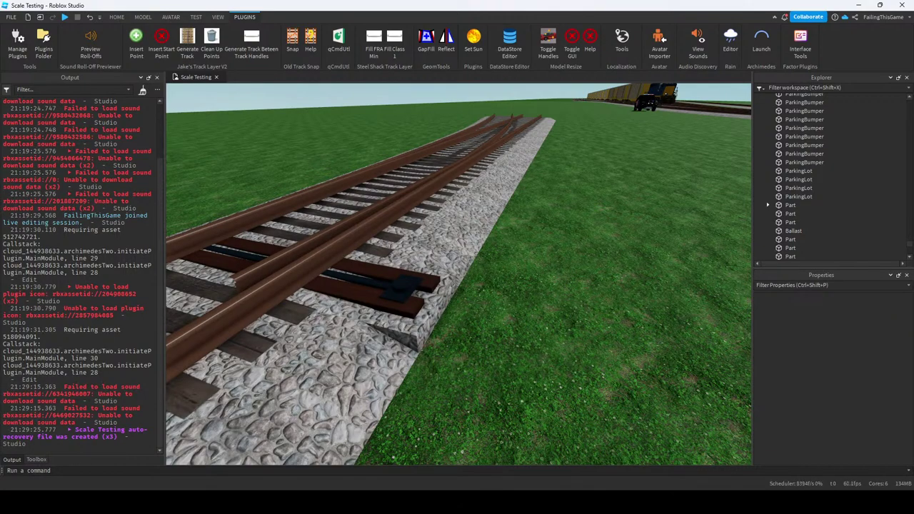
{"action": "left_click", "coordinate": [659, 43]}
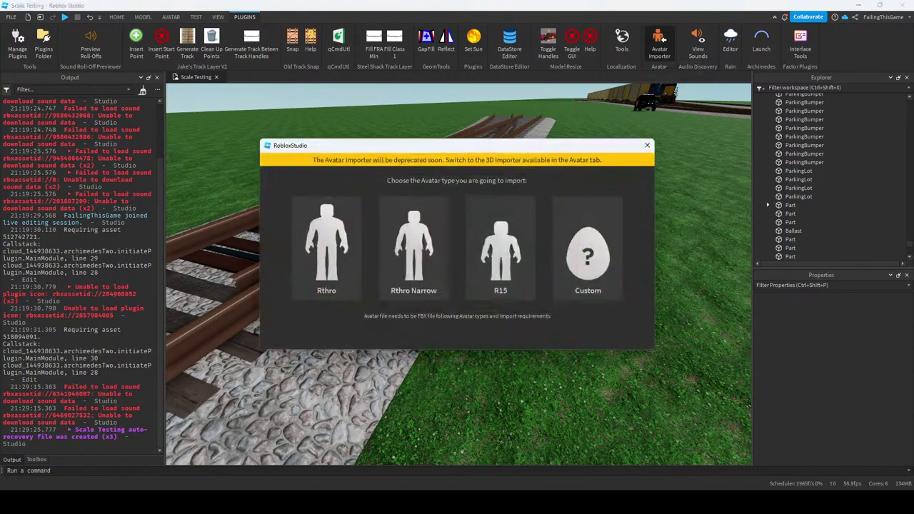
{"action": "left_click", "coordinate": [562, 246]}
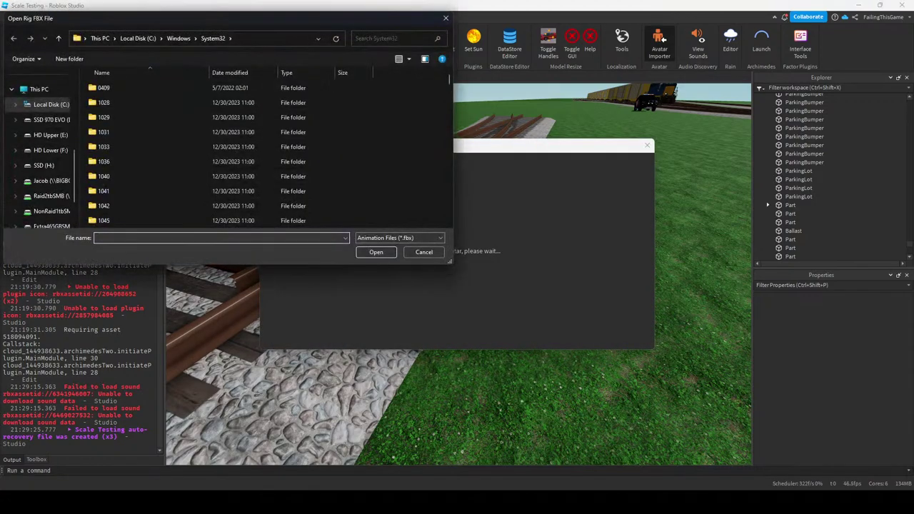
{"action": "key", "text": "Escape"}
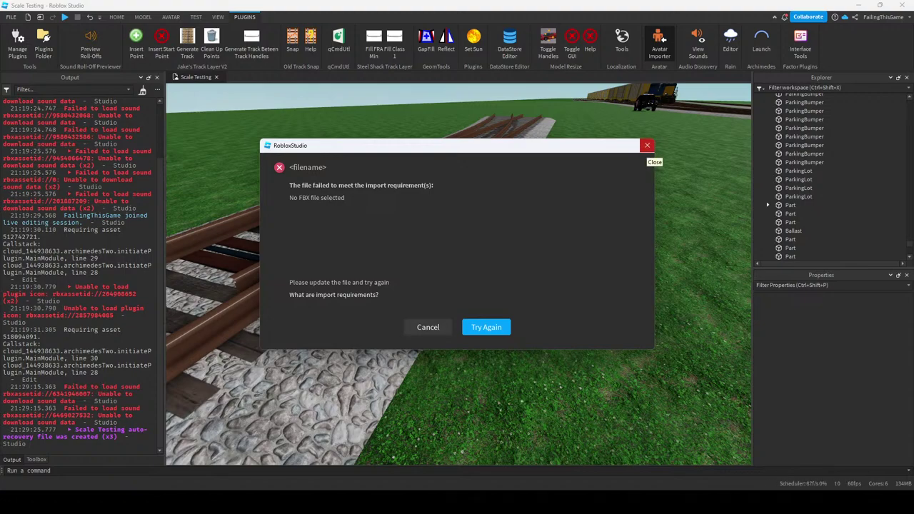
{"action": "left_click", "coordinate": [647, 145]}
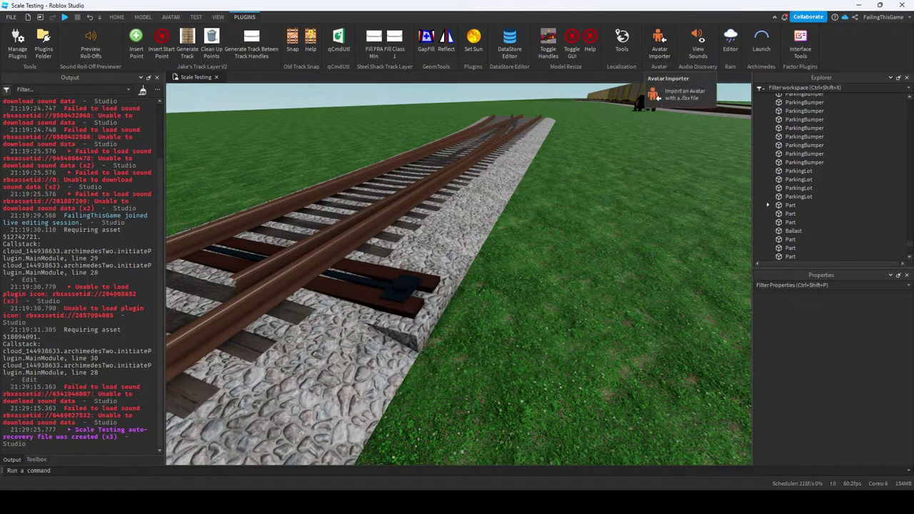
Insert a masculine R15 rig based on the own avatar on the grass beside the switch stand for scale.
{"action": "left_click", "coordinate": [170, 17]}
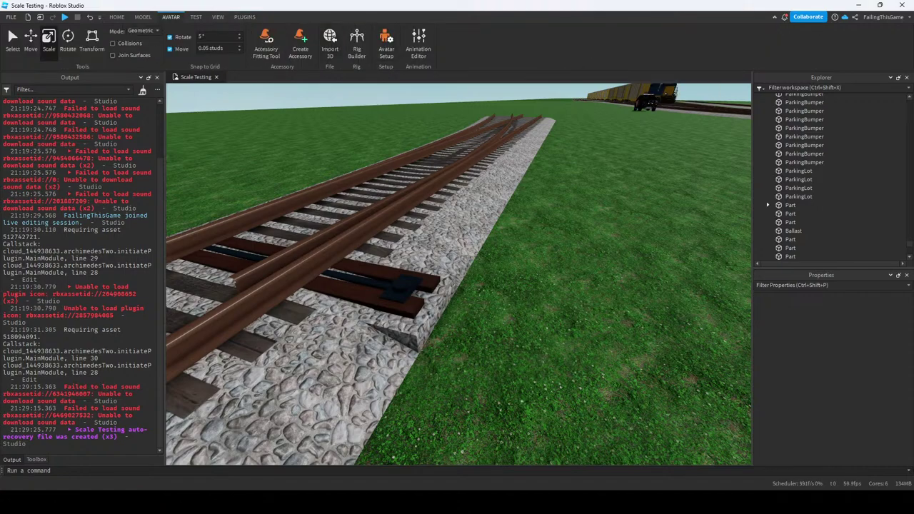
{"action": "left_click", "coordinate": [356, 44]}
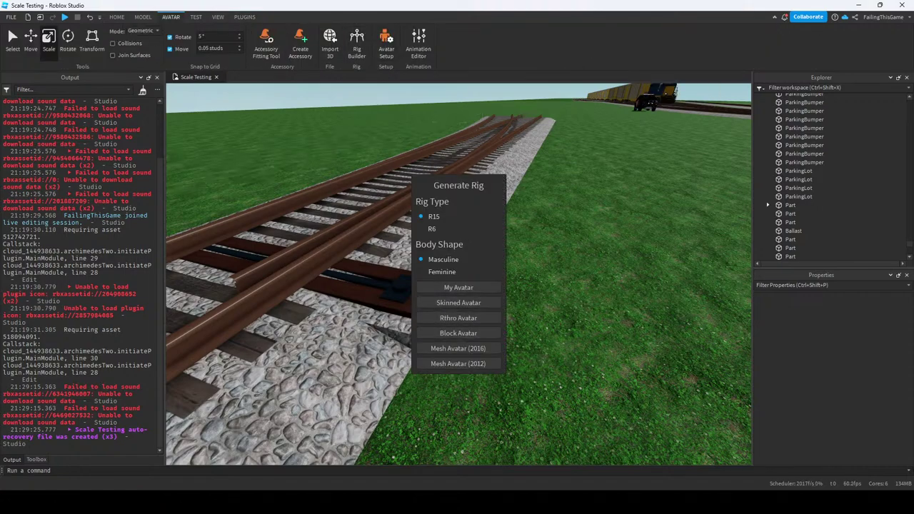
{"action": "left_click", "coordinate": [459, 287]}
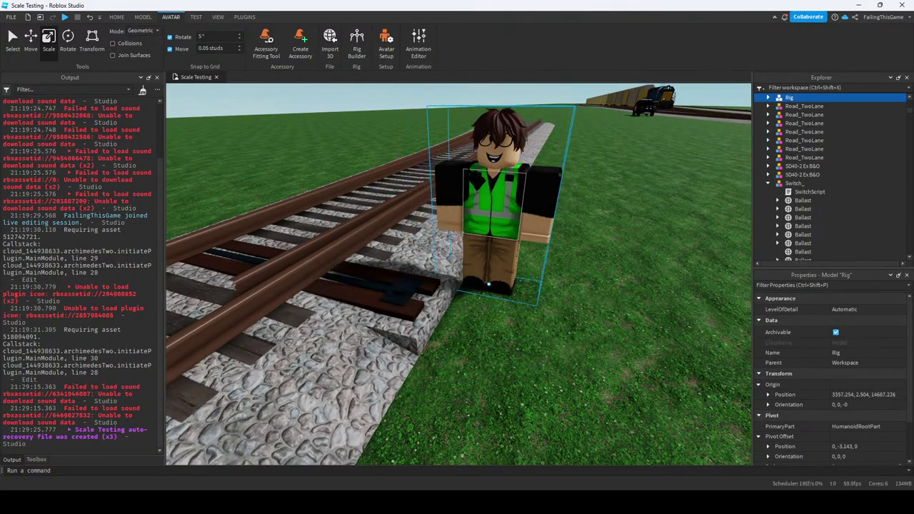
{"action": "scroll", "coordinate": [543, 214], "scroll_direction": "up", "scroll_amount": 3}
{"action": "scroll", "coordinate": [428, 293], "scroll_direction": "up", "scroll_amount": 10}
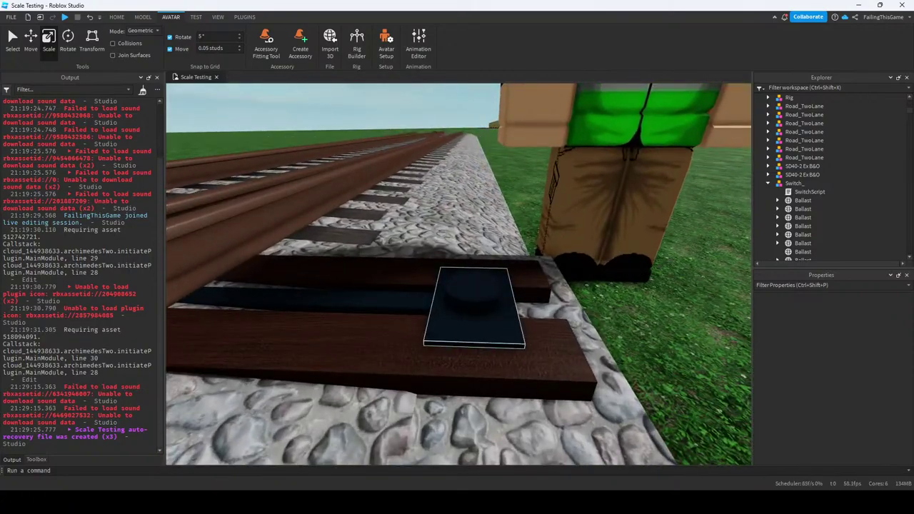
Duplicate the black disc, turn the copy on its side and shrink it into a small horizontal cylinder beside the disc.
{"action": "left_click", "coordinate": [471, 300]}
{"action": "right_click_drag", "start_coordinate": [471, 300], "coordinate": [500, 303]}
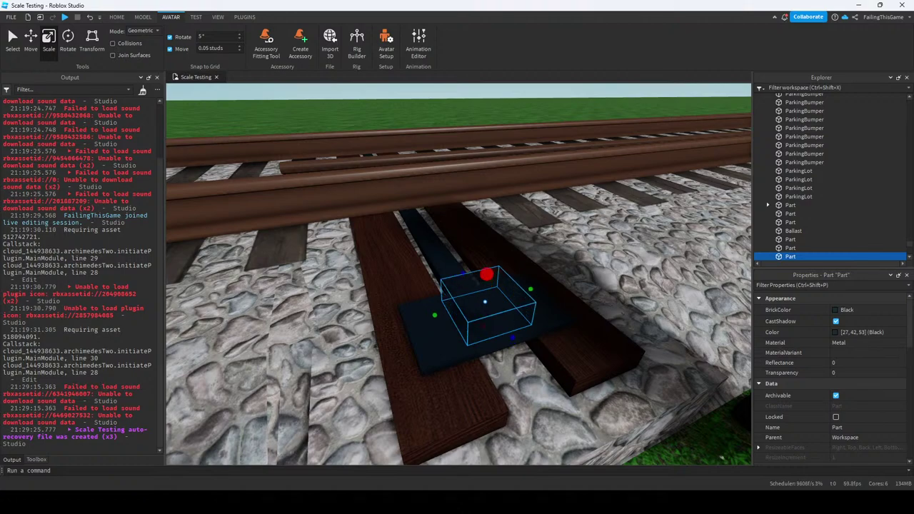
{"action": "right_click_drag", "start_coordinate": [486, 300], "coordinate": [442, 307]}
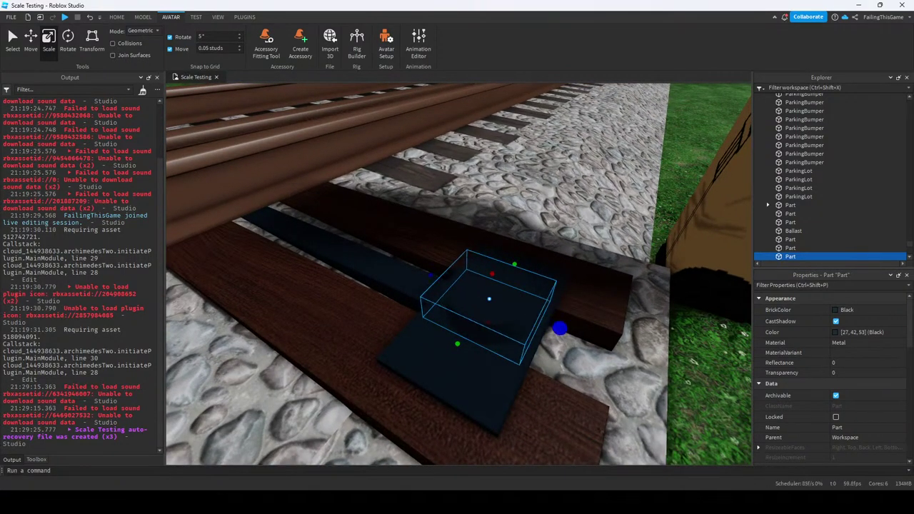
{"action": "right_click_drag", "start_coordinate": [486, 300], "coordinate": [471, 335]}
{"action": "right_click_drag", "start_coordinate": [457, 300], "coordinate": [472, 272]}
{"action": "scroll", "coordinate": [457, 286], "scroll_direction": "down", "scroll_amount": 4}
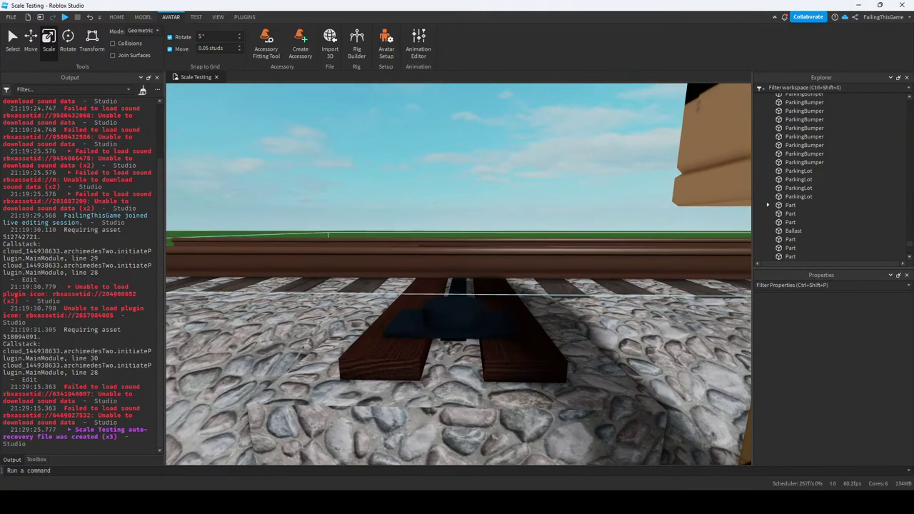
{"action": "right_click_drag", "start_coordinate": [458, 286], "coordinate": [372, 282]}
{"action": "left_click", "coordinate": [372, 357]}
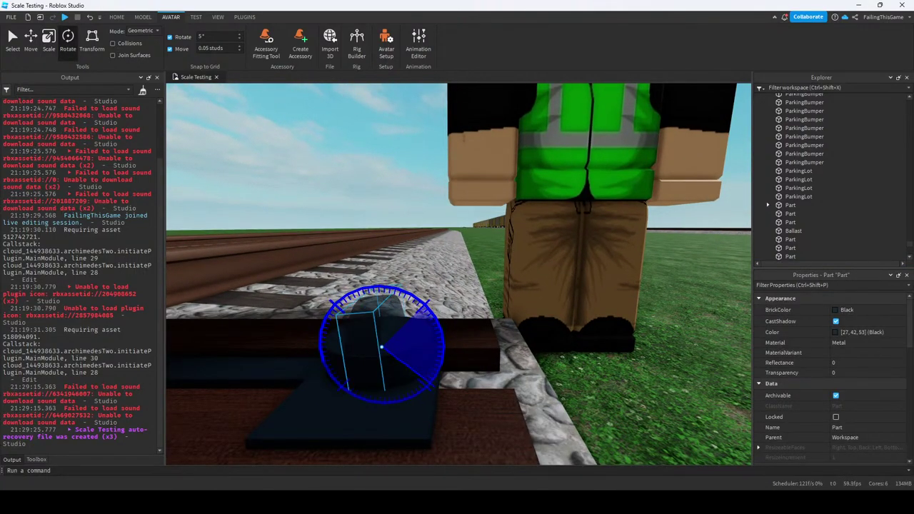
{"action": "left_click_drag", "start_coordinate": [432, 350], "coordinate": [400, 397]}
{"action": "right_click_drag", "start_coordinate": [457, 286], "coordinate": [443, 289]}
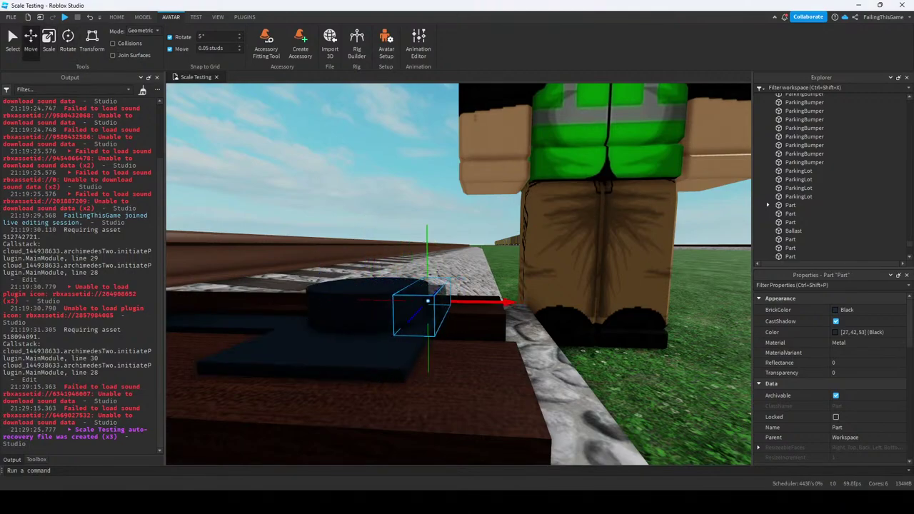
Fit the small cylinder against the disc's outer side, in line with the throw rod.
{"action": "key", "text": "w"}
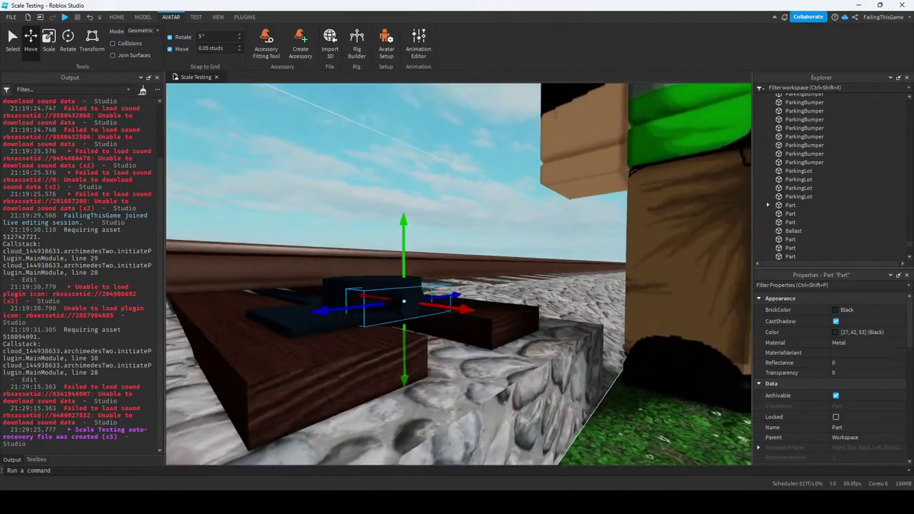
{"action": "key", "text": "a"}
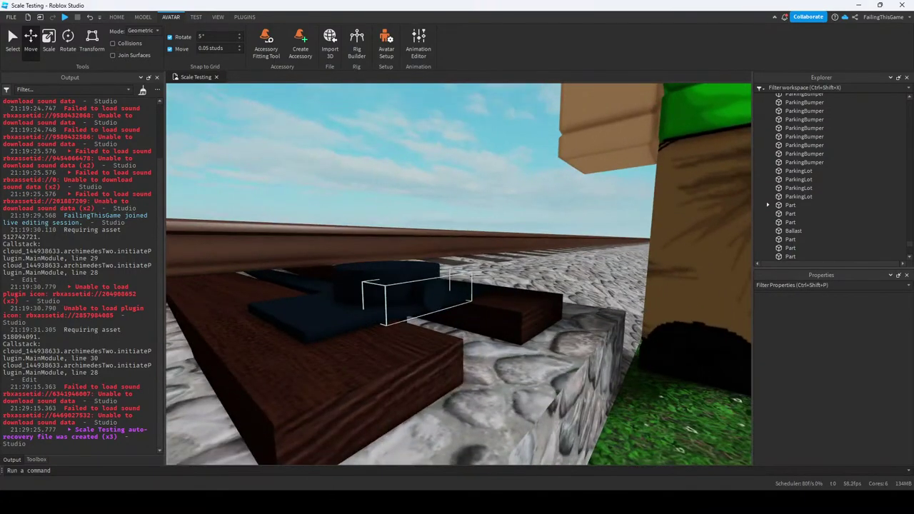
{"action": "left_click", "coordinate": [397, 289]}
{"action": "key", "text": "s"}
{"action": "key", "text": "d"}
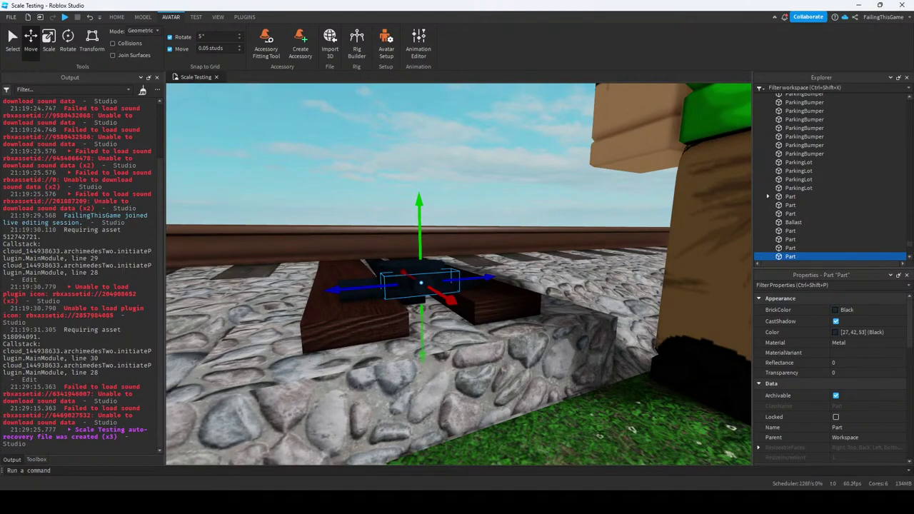
Examine the small cylinder on the disc's side from close up and the whole switch from high above.
{"action": "key", "text": "w"}
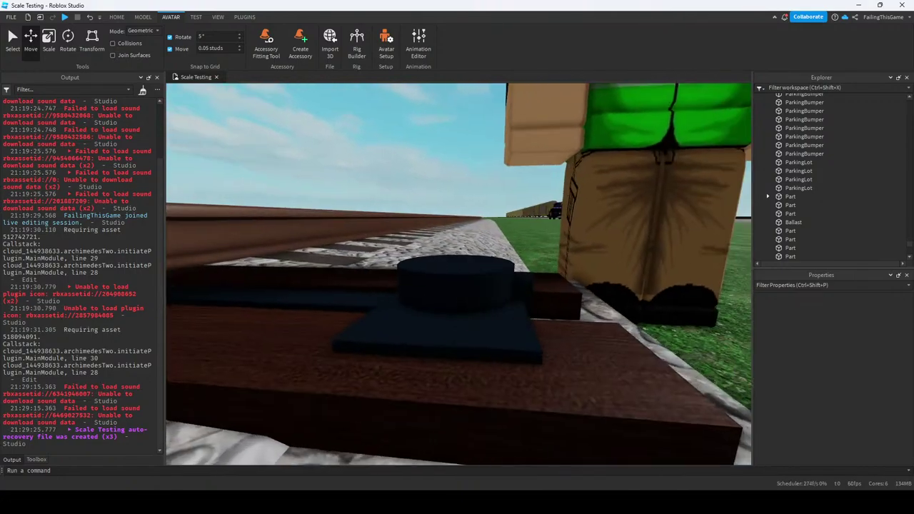
{"action": "key", "text": "w"}
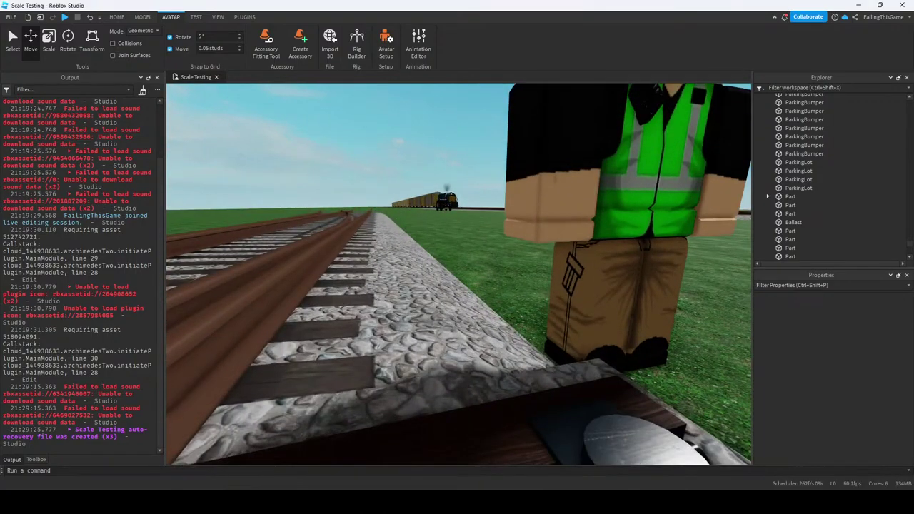
{"action": "key", "text": "w"}
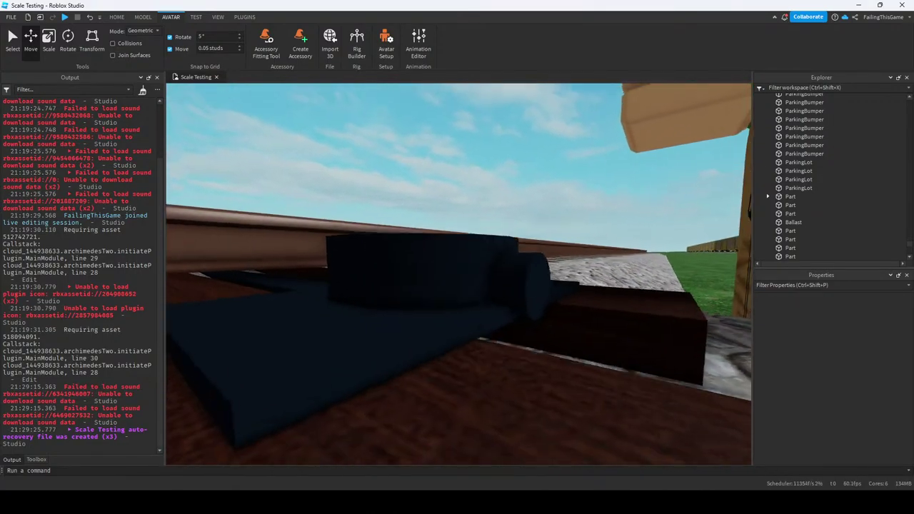
{"action": "key", "text": "w"}
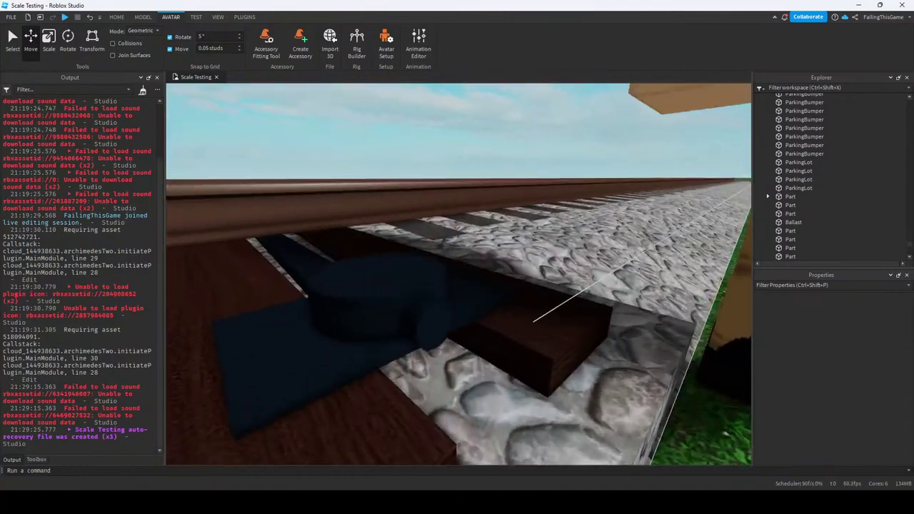
{"action": "key", "text": "s"}
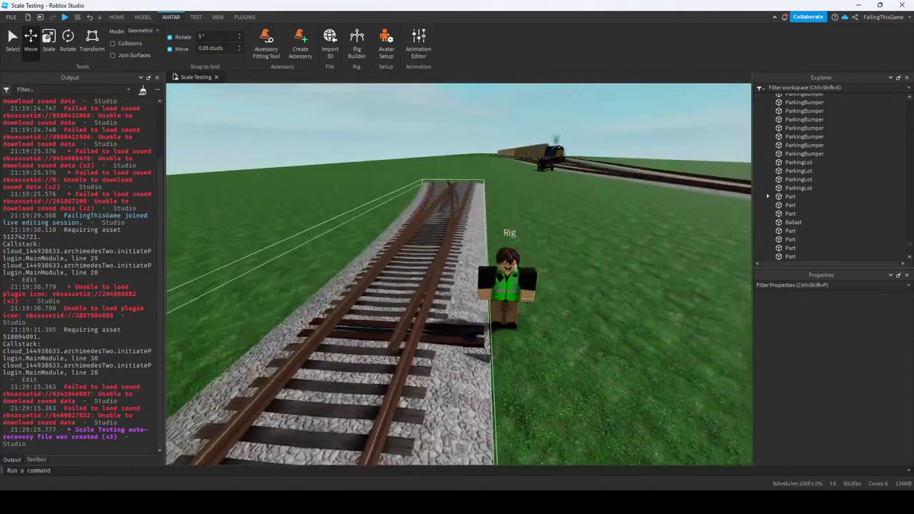
{"action": "key", "text": "s"}
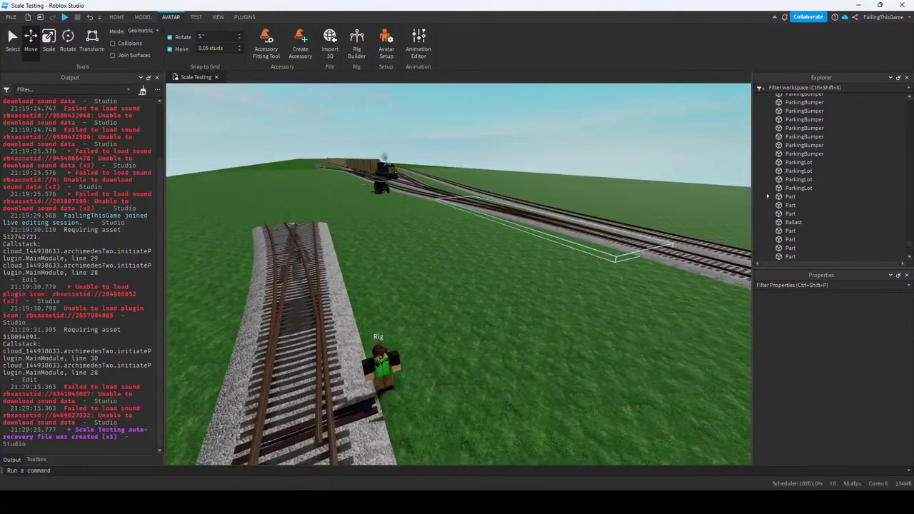
{"action": "key", "text": "w"}
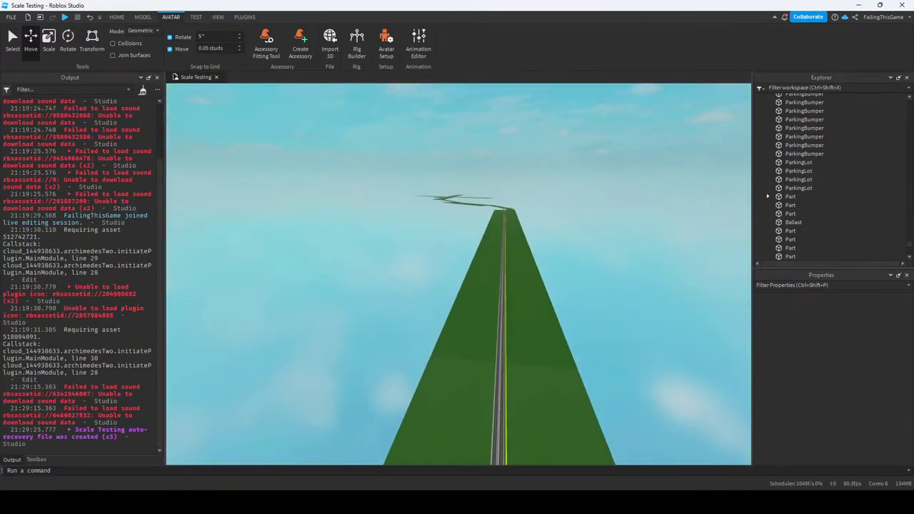
{"action": "key", "text": "w"}
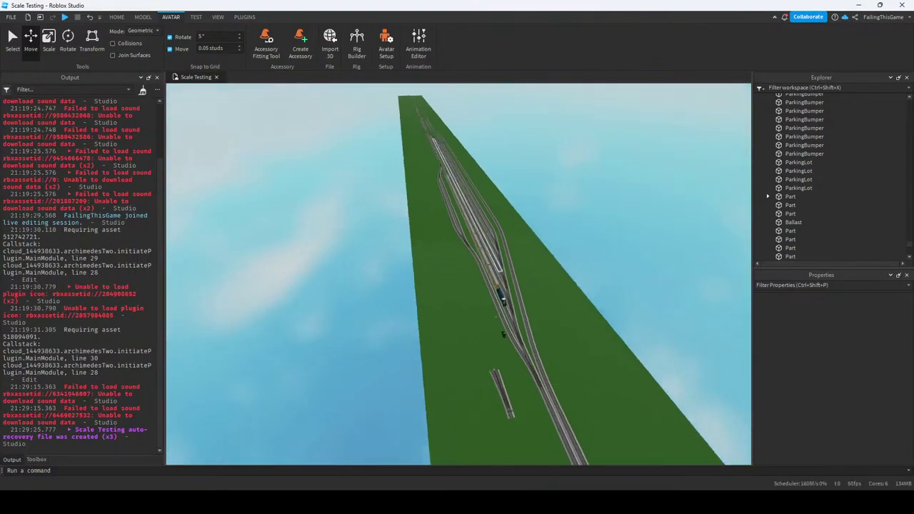
{"action": "key", "text": "f"}
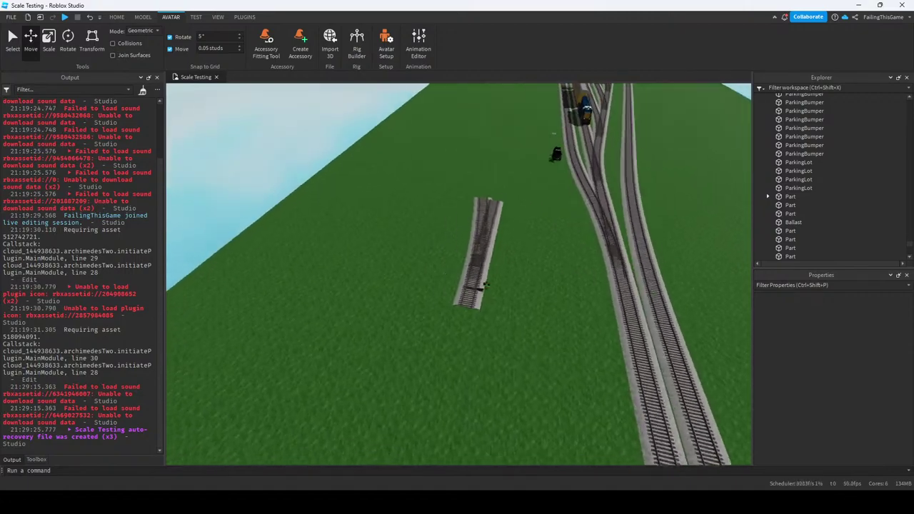
{"action": "key", "text": "w"}
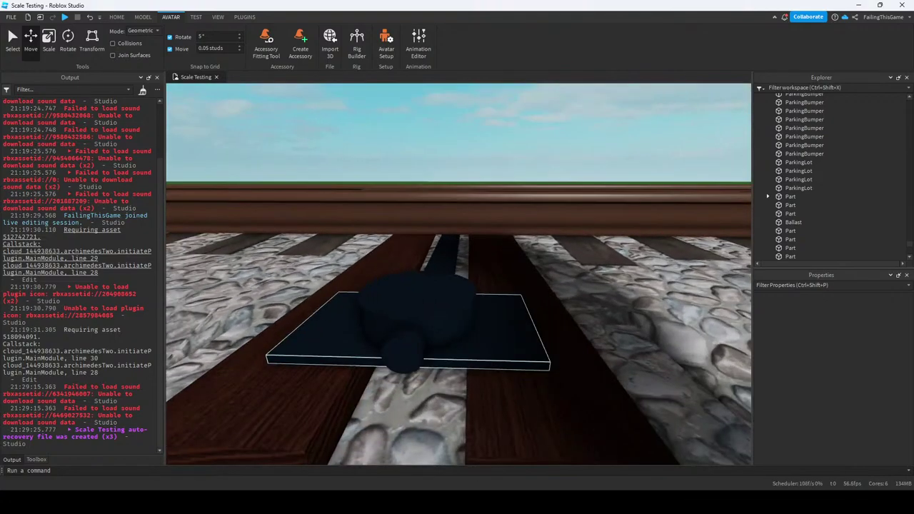
Duplicate the mounting plate and set the copy's position to the small cylinder's position, 3359.1, 3.45, 14684.749.
{"action": "left_click", "coordinate": [407, 336]}
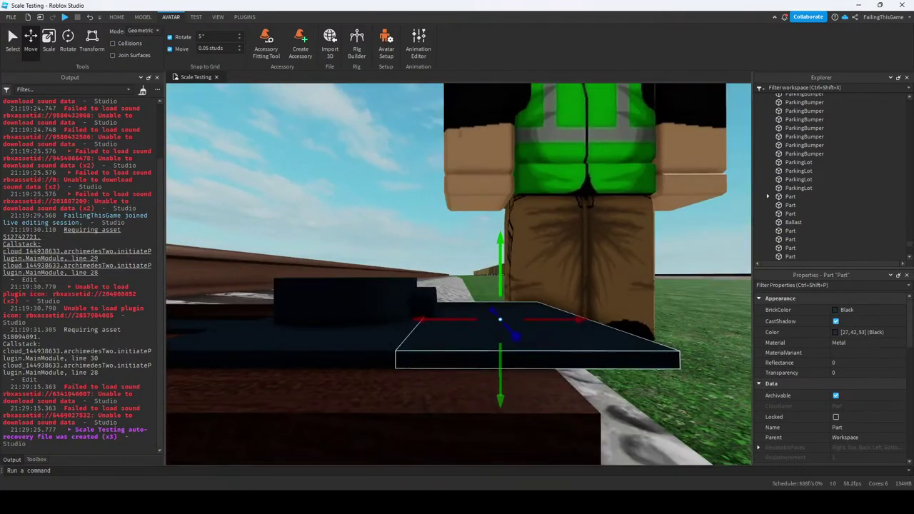
{"action": "left_click", "coordinate": [404, 307]}
{"action": "scroll", "coordinate": [829, 379], "scroll_direction": "down", "scroll_amount": 3}
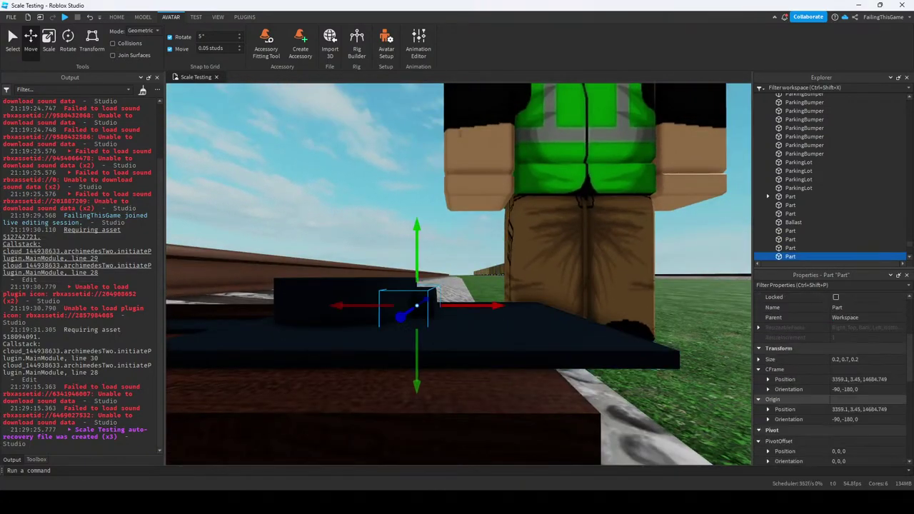
{"action": "left_click", "coordinate": [785, 379]}
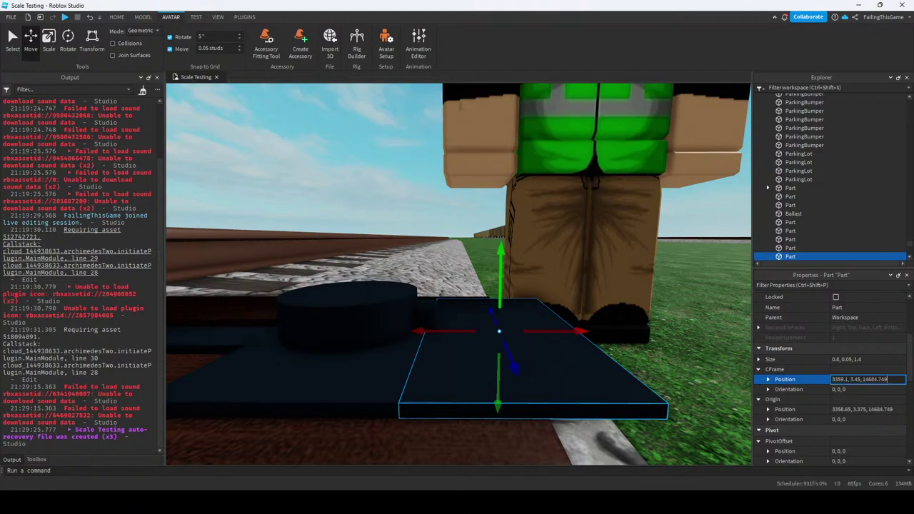
{"action": "key", "text": "Return"}
Move the plate copy outward to 3358.6, 3.45, 14684.749, beside the small cylinder's outer end.
{"action": "left_click_drag", "start_coordinate": [486, 318], "coordinate": [578, 317]}
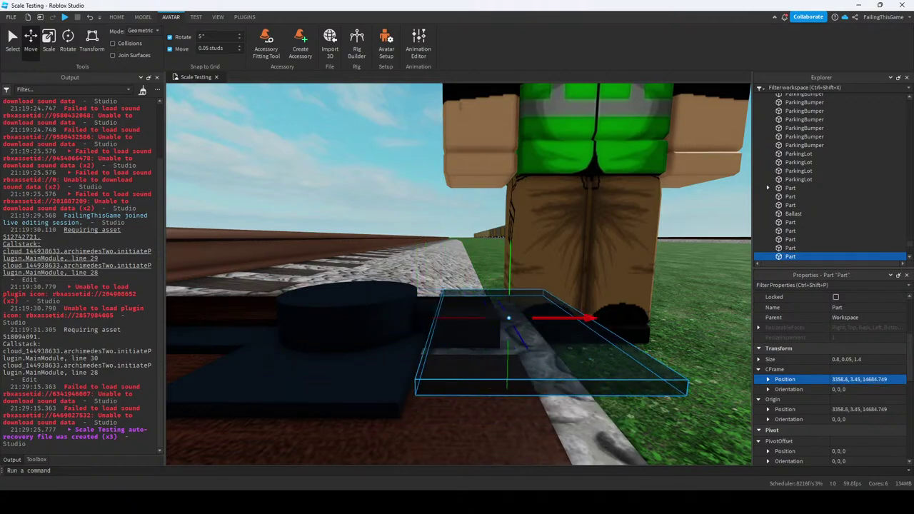
{"action": "scroll", "coordinate": [534, 327], "scroll_direction": "up", "scroll_amount": 5}
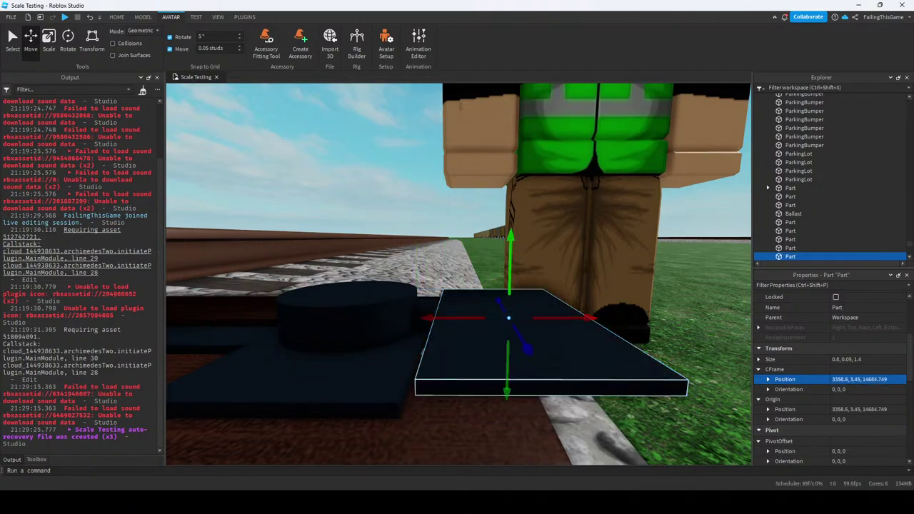
{"action": "scroll", "coordinate": [534, 326], "scroll_direction": "down", "scroll_amount": 5}
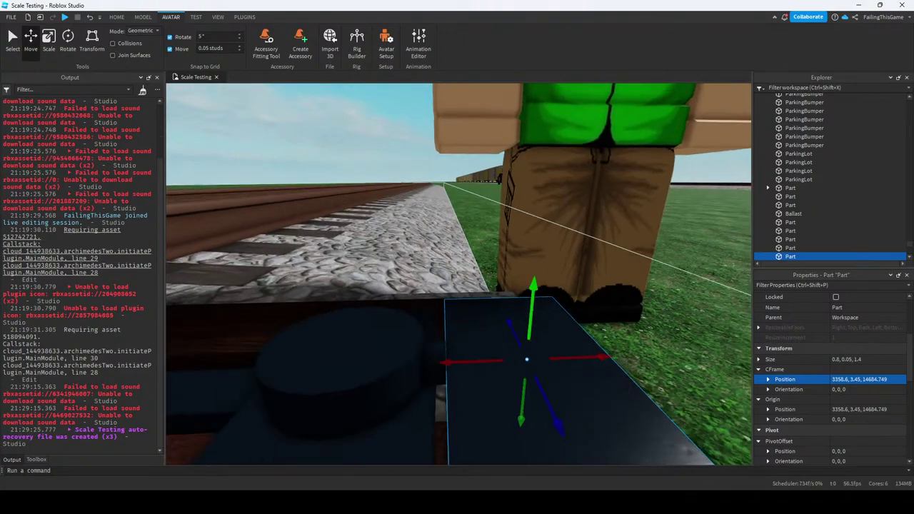
{"action": "scroll", "coordinate": [534, 326], "scroll_direction": "up", "scroll_amount": 5}
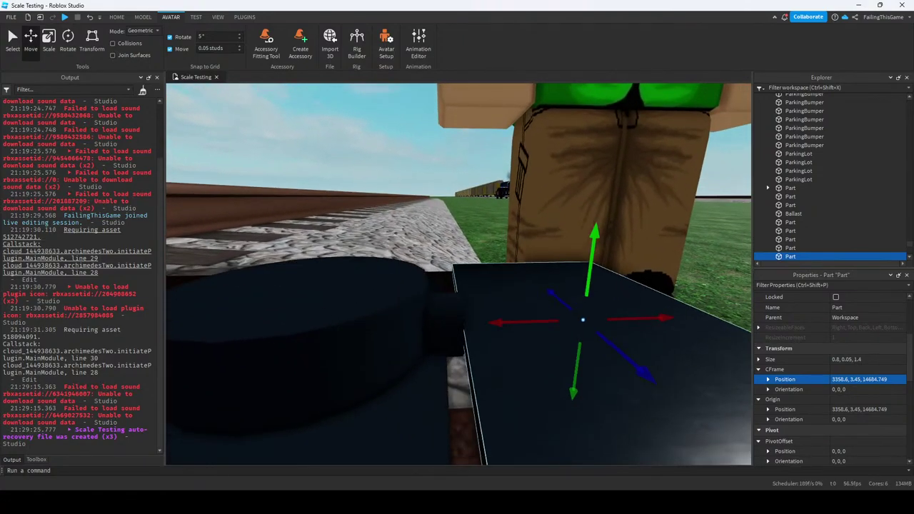
{"action": "left_click", "coordinate": [534, 326]}
{"action": "scroll", "coordinate": [534, 327], "scroll_direction": "down", "scroll_amount": 1}
{"action": "left_click", "coordinate": [535, 327]}
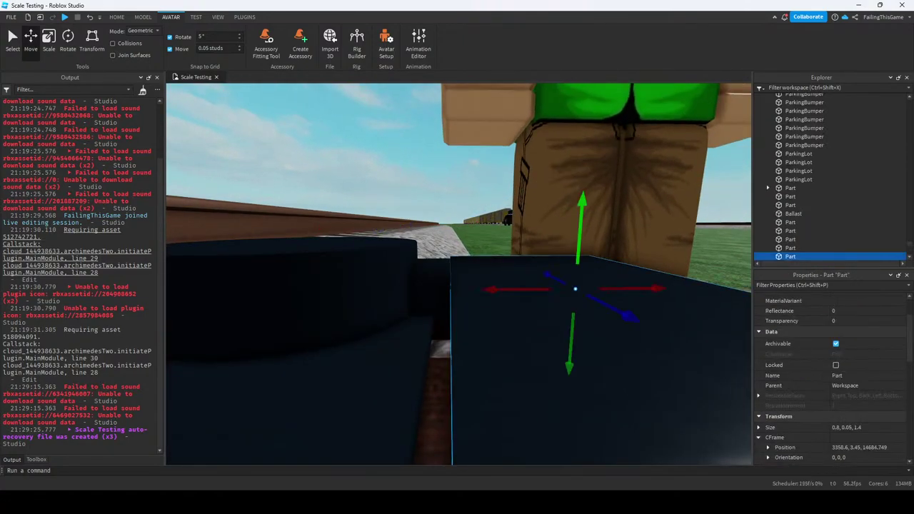
Scale the plate copy's width down to a thin strip at the small cylinder's outer end.
{"action": "key", "text": "ctrl+3"}
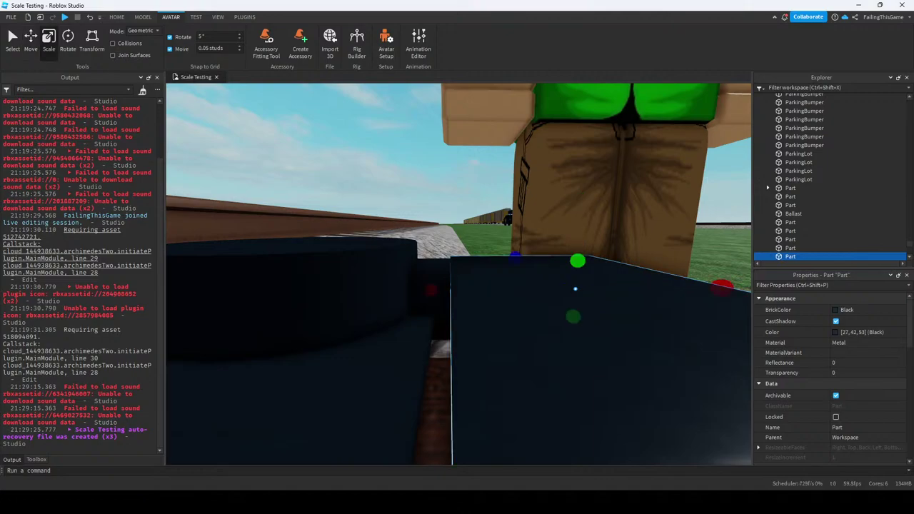
{"action": "left_click_drag", "start_coordinate": [722, 288], "coordinate": [484, 288]}
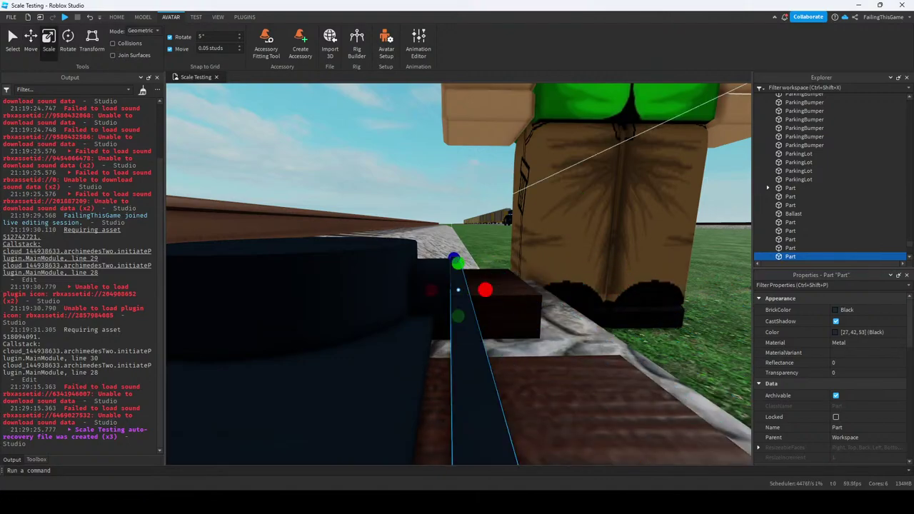
{"action": "right_click_drag", "start_coordinate": [484, 287], "coordinate": [400, 278]}
{"action": "key", "text": "f"}
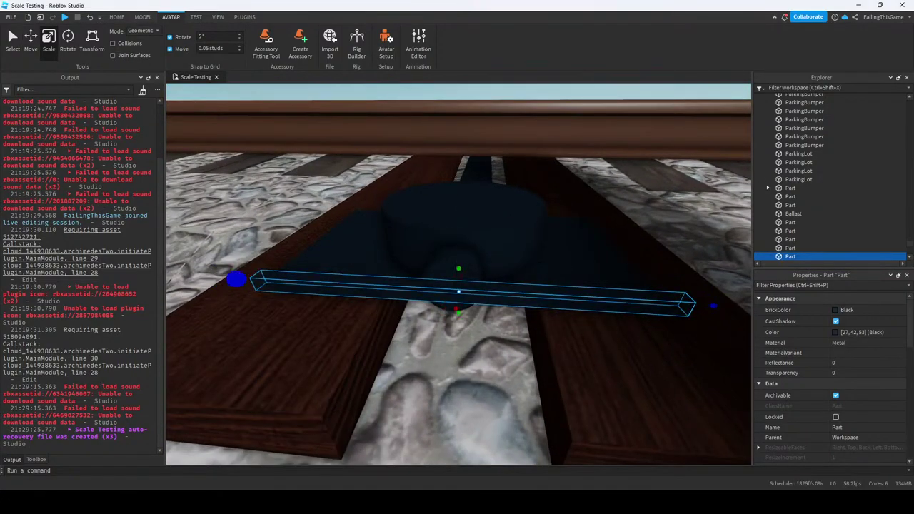
Resize the strip into a short, taller bar starting at the small cylinder using 0.01-stud snapping, and reset the move snap to 0.05 studs.
{"action": "right_click_drag", "start_coordinate": [400, 278], "coordinate": [389, 175]}
{"action": "scroll", "coordinate": [458, 274], "scroll_direction": "down", "scroll_amount": 5}
{"action": "scroll", "coordinate": [458, 274], "scroll_direction": "up", "scroll_amount": 3}
{"action": "left_click", "coordinate": [143, 16]}
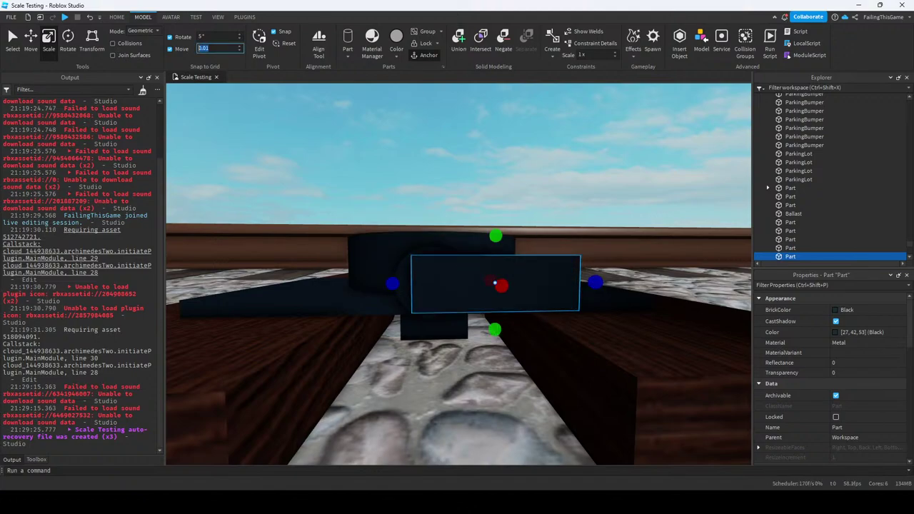
{"action": "key", "text": "Return"}
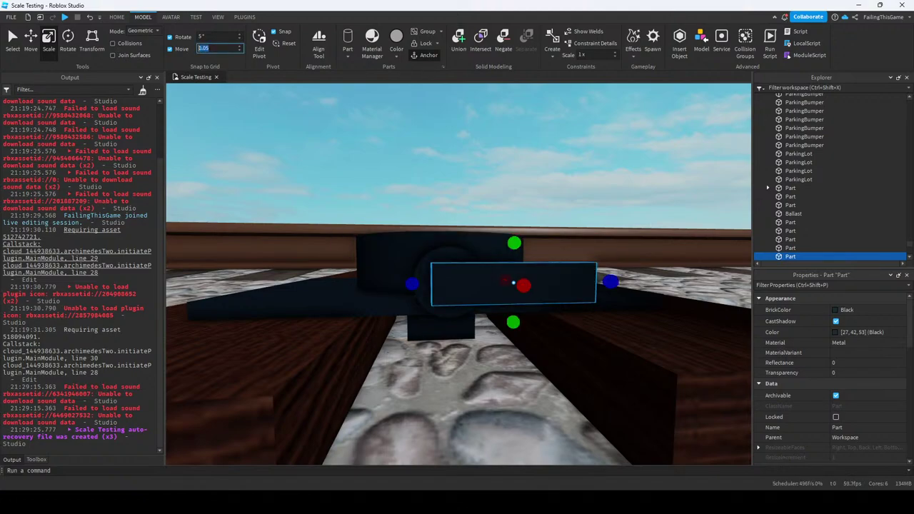
Color the short bar at the small cylinder Gold.
{"action": "key", "text": "Return"}
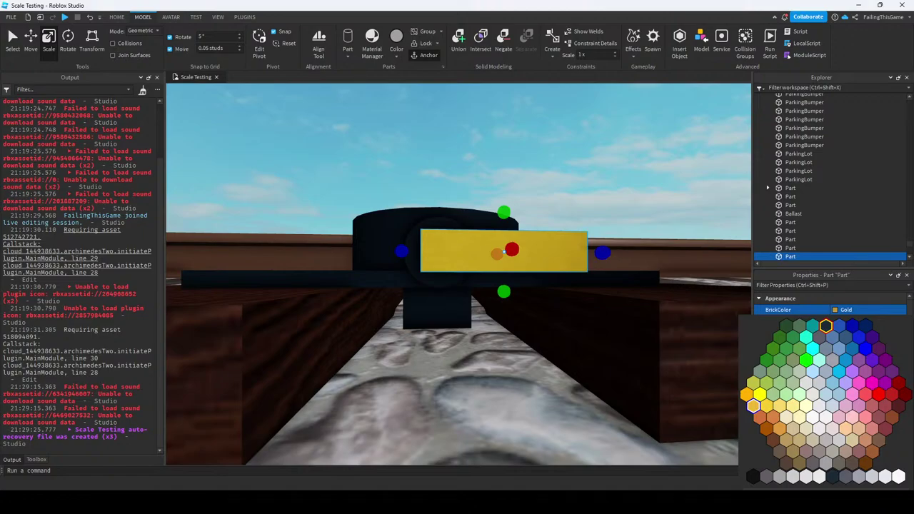
{"action": "left_click", "coordinate": [505, 251]}
{"action": "scroll", "coordinate": [505, 252], "scroll_direction": "down", "scroll_amount": 5}
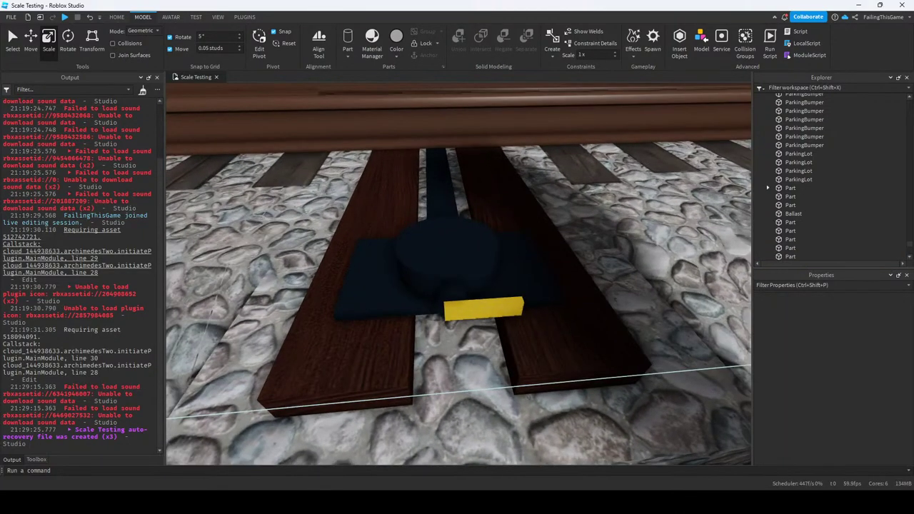
{"action": "right_click_drag", "start_coordinate": [504, 251], "coordinate": [504, 221]}
{"action": "left_click", "coordinate": [429, 257]}
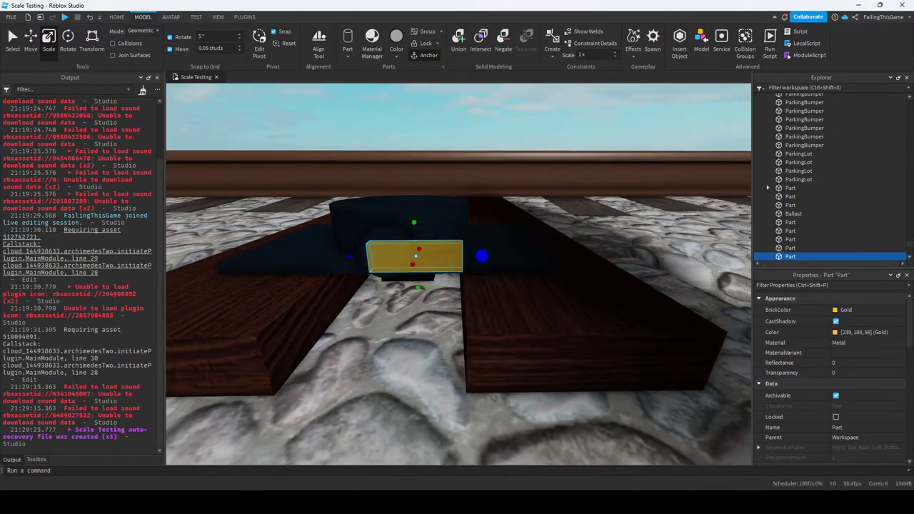
Rotate the gold bar about 10° around its end at the small cylinder, raising the free end.
{"action": "scroll", "coordinate": [429, 257], "scroll_direction": "up", "scroll_amount": 3}
{"action": "key", "text": "ctrl+4"}
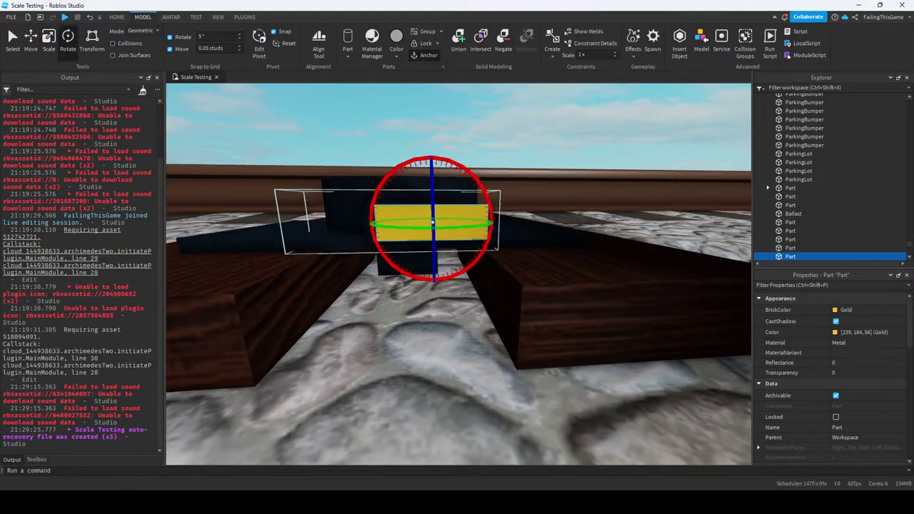
{"action": "left_click_drag", "start_coordinate": [421, 217], "coordinate": [454, 216]}
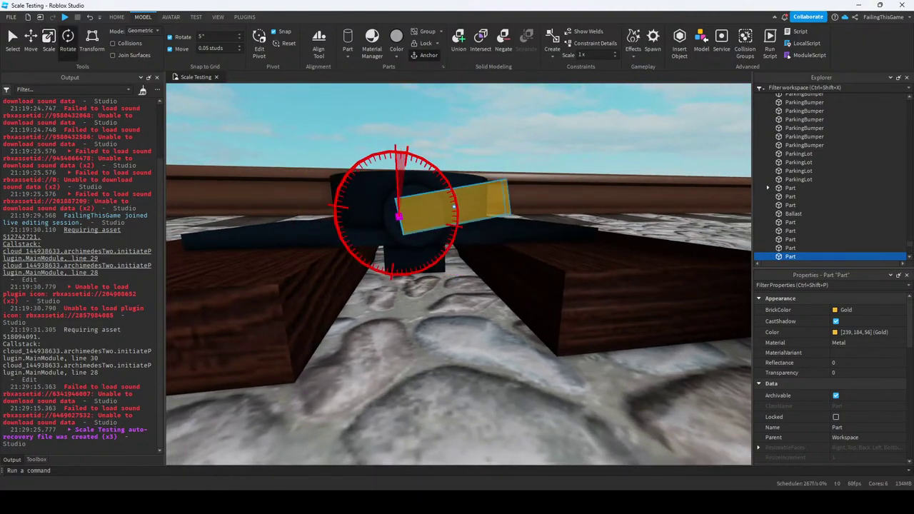
{"action": "scroll", "coordinate": [455, 205], "scroll_direction": "down", "scroll_amount": 5}
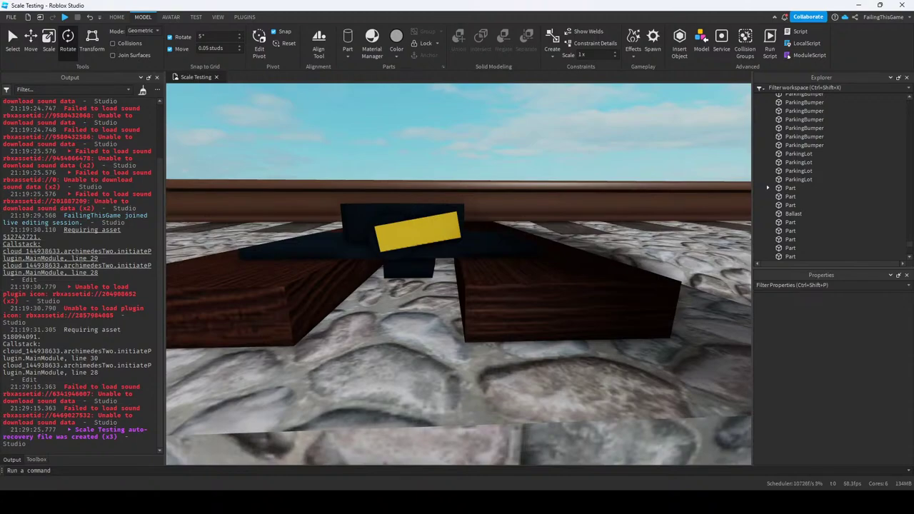
{"action": "left_click", "coordinate": [419, 230]}
{"action": "key", "text": "f"}
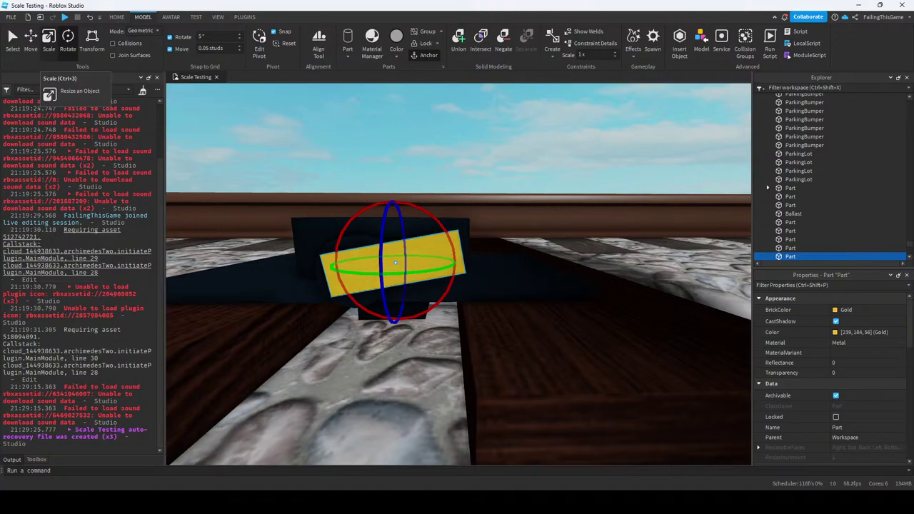
Duplicate the gold bar, move the copy beyond the tie on its free-end side, and rotate it 90° to stand upright.
{"action": "scroll", "coordinate": [458, 274], "scroll_direction": "down", "scroll_amount": 4}
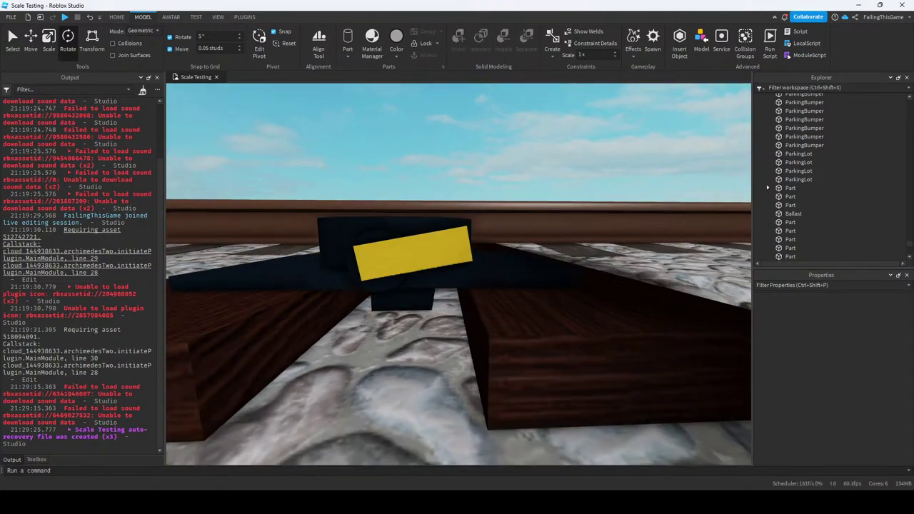
{"action": "left_click", "coordinate": [420, 258]}
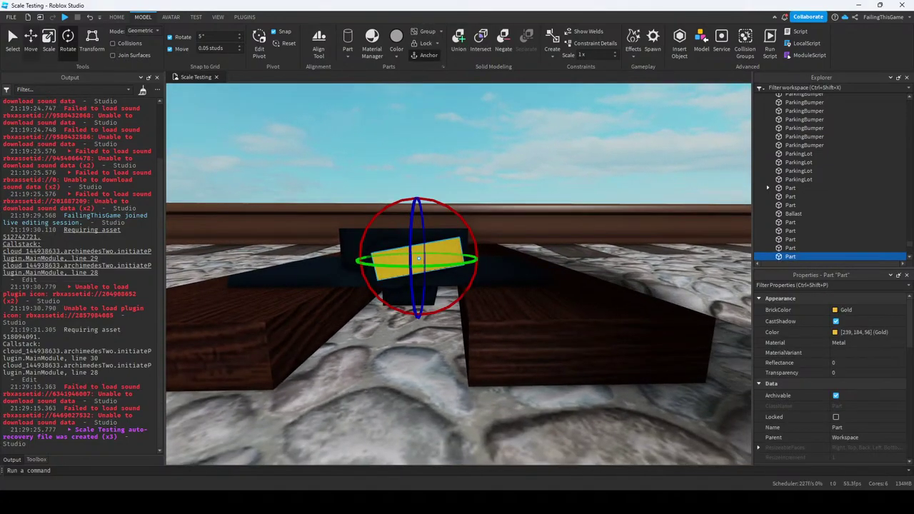
{"action": "key", "text": "ctrl+2"}
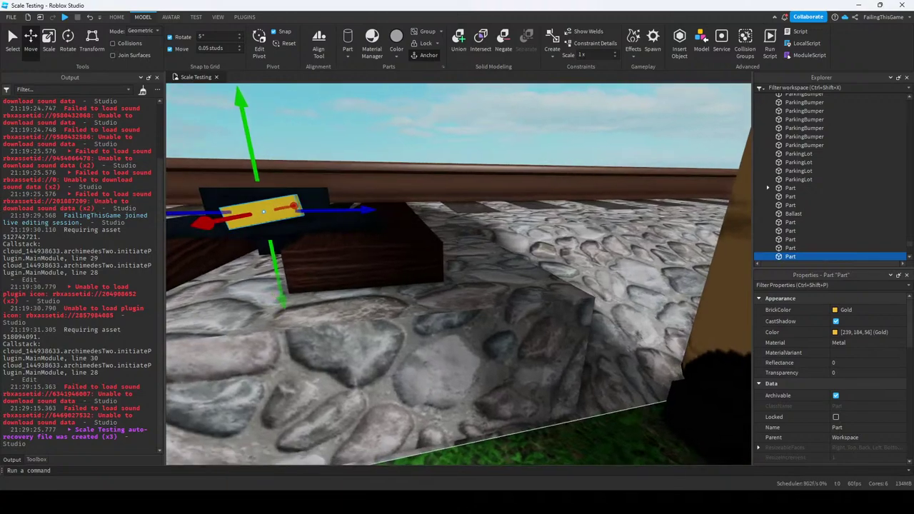
{"action": "key", "text": "ctrl+d"}
{"action": "left_click_drag", "start_coordinate": [264, 212], "coordinate": [405, 186]}
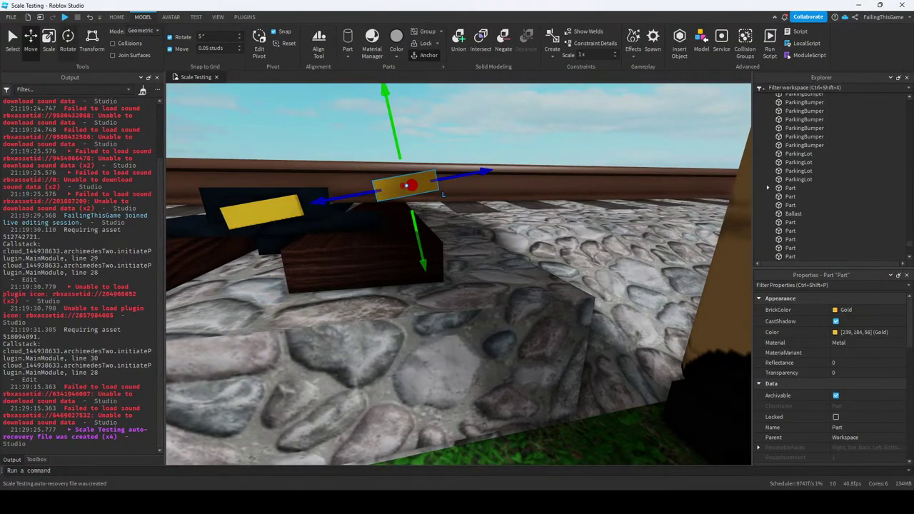
{"action": "key", "text": "ctrl+4"}
{"action": "left_click_drag", "start_coordinate": [343, 149], "coordinate": [439, 127]}
{"action": "key", "text": "ctrl+2"}
{"action": "left_click_drag", "start_coordinate": [465, 177], "coordinate": [522, 173]}
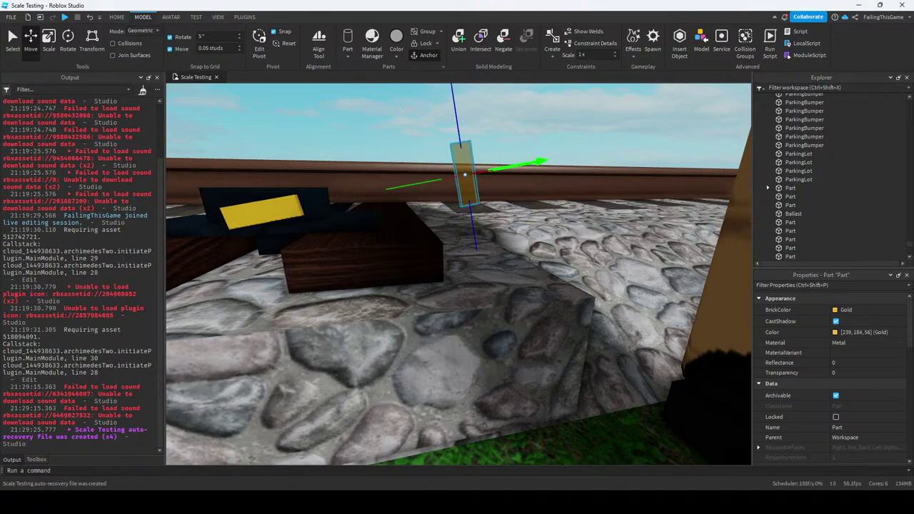
With Archimedes Two, render one 15° segment about the flipped z axis from the upright gold bar's upper end.
{"action": "scroll", "coordinate": [479, 284], "scroll_direction": "down", "scroll_amount": 4}
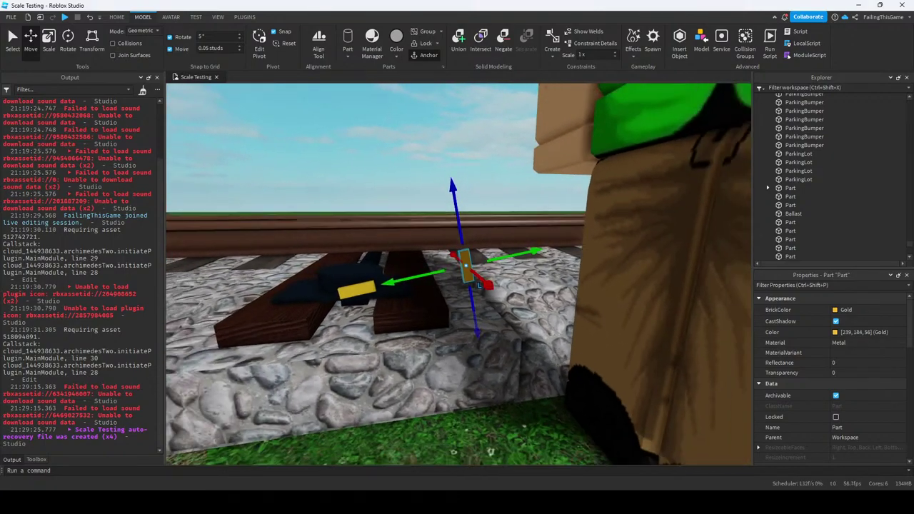
{"action": "scroll", "coordinate": [479, 284], "scroll_direction": "up", "scroll_amount": 3}
{"action": "scroll", "coordinate": [483, 281], "scroll_direction": "down", "scroll_amount": 2}
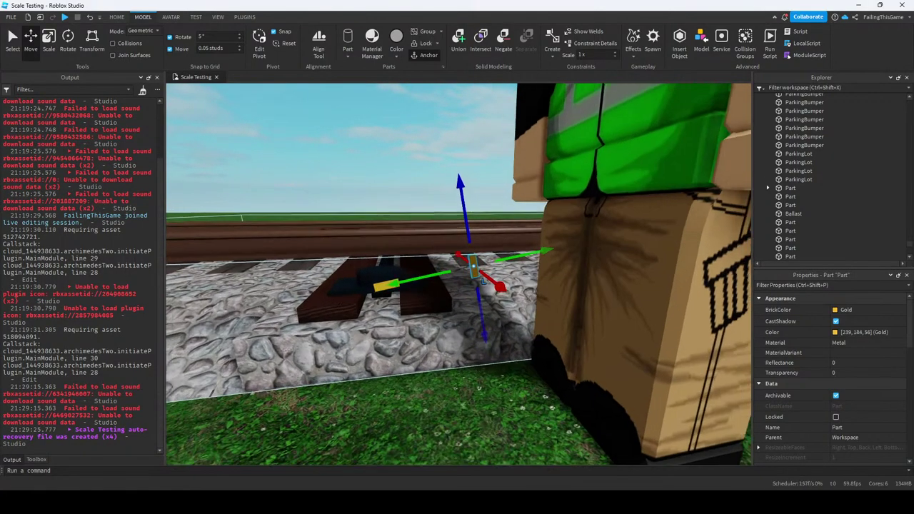
{"action": "scroll", "coordinate": [482, 281], "scroll_direction": "up", "scroll_amount": 3}
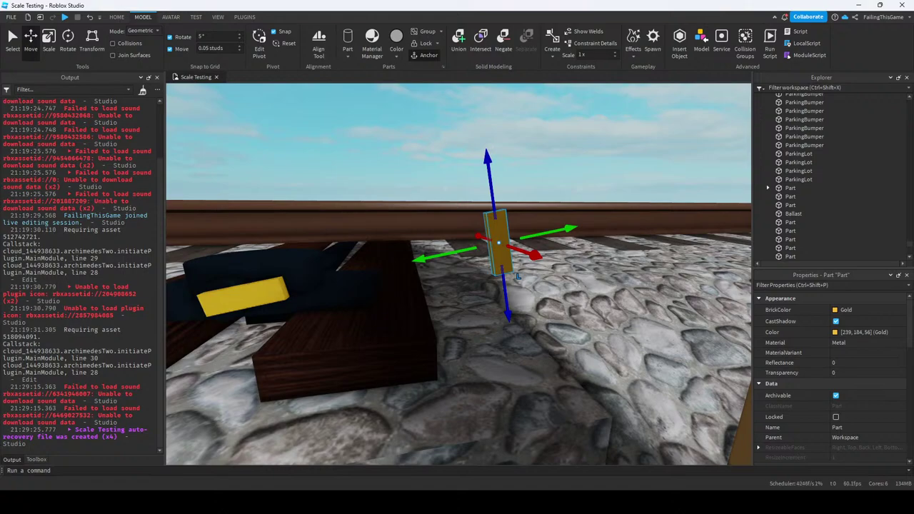
{"action": "key", "text": "ctrl+d"}
{"action": "left_click", "coordinate": [244, 17]}
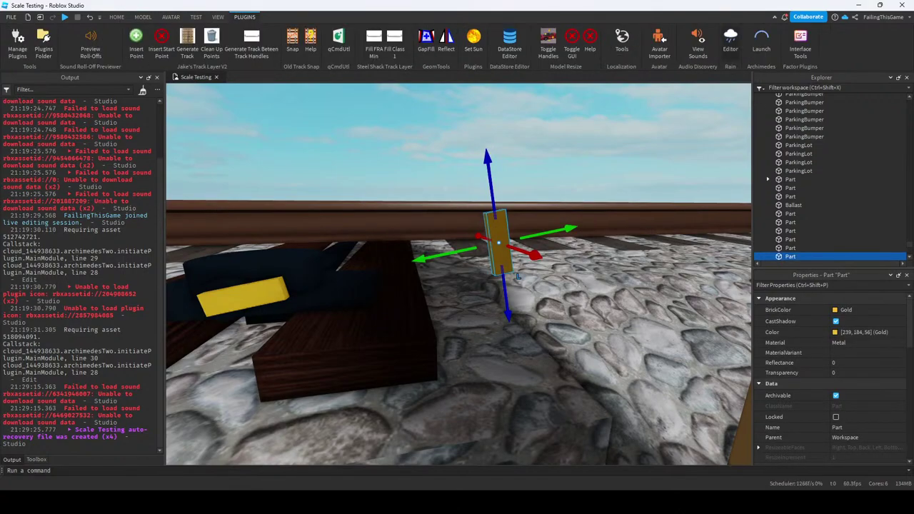
{"action": "left_click", "coordinate": [762, 40]}
{"action": "left_click", "coordinate": [230, 218]}
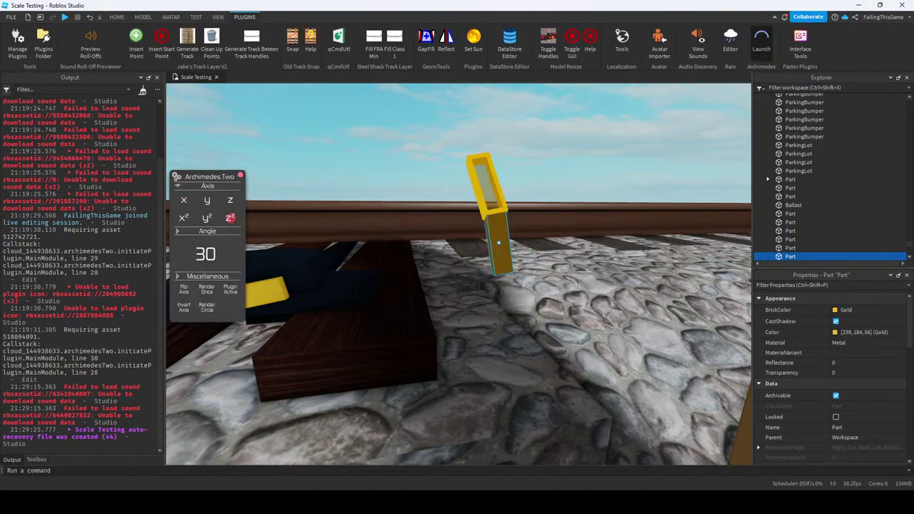
{"action": "left_click", "coordinate": [230, 201]}
{"action": "left_click", "coordinate": [183, 290]}
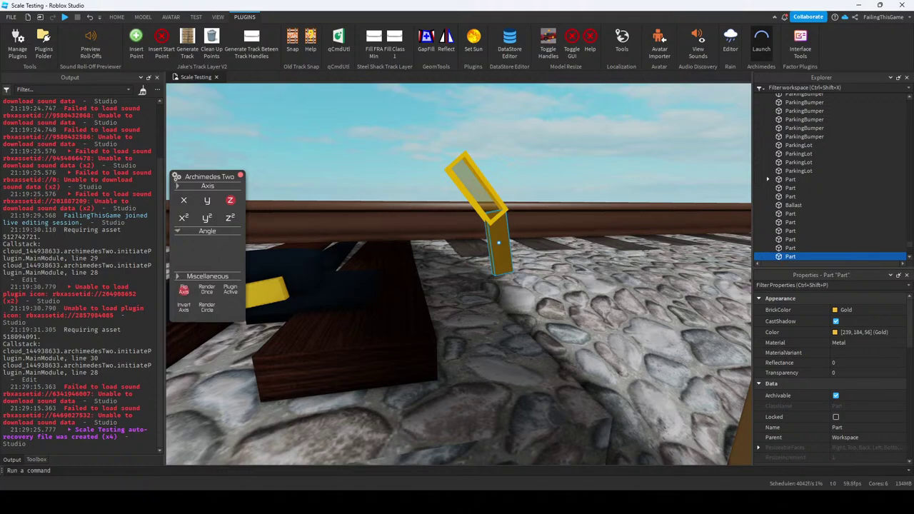
{"action": "key", "text": "Return"}
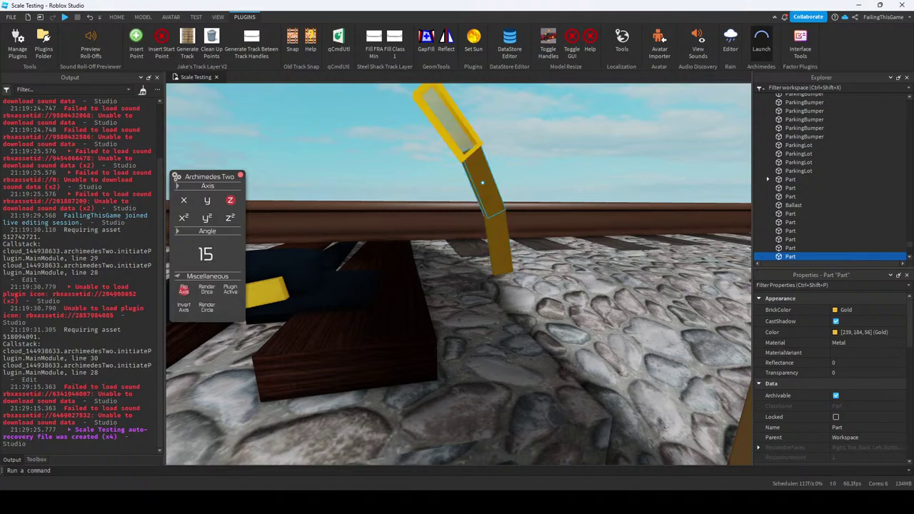
Try to form a curved handle from shortened 15° segments, stretching the last segment to the gold bar at the small cylinder.
{"action": "key", "text": "ctrl+3"}
{"action": "left_click_drag", "start_coordinate": [459, 127], "coordinate": [484, 186]}
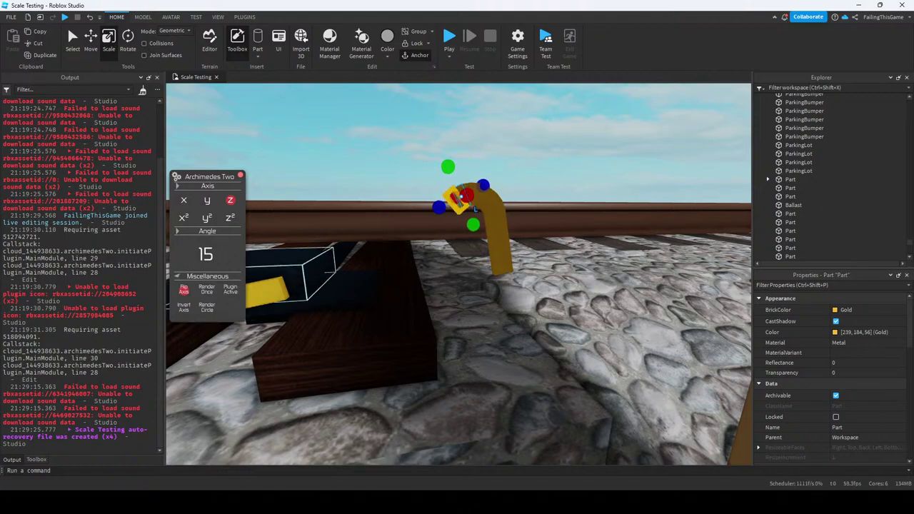
{"action": "left_click_drag", "start_coordinate": [439, 208], "coordinate": [272, 288]}
{"action": "left_click", "coordinate": [357, 322]}
{"action": "key", "text": "f"}
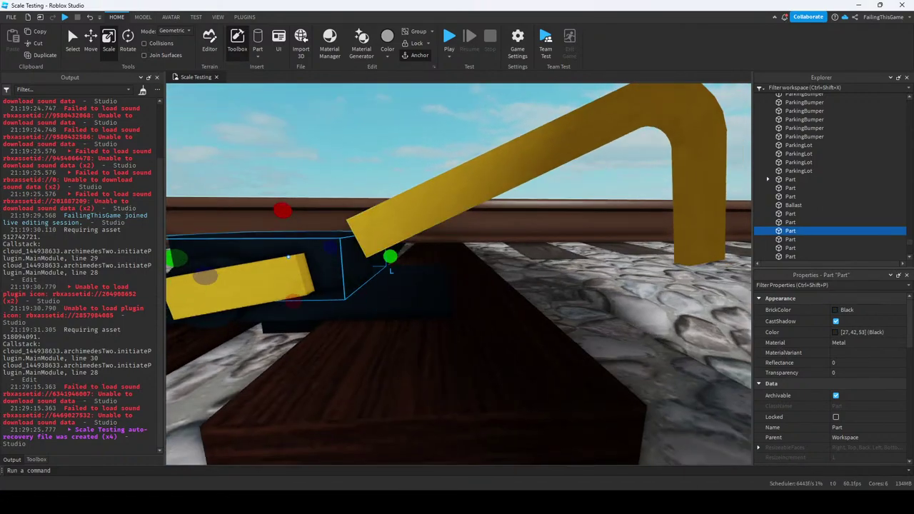
{"action": "left_click", "coordinate": [541, 161]}
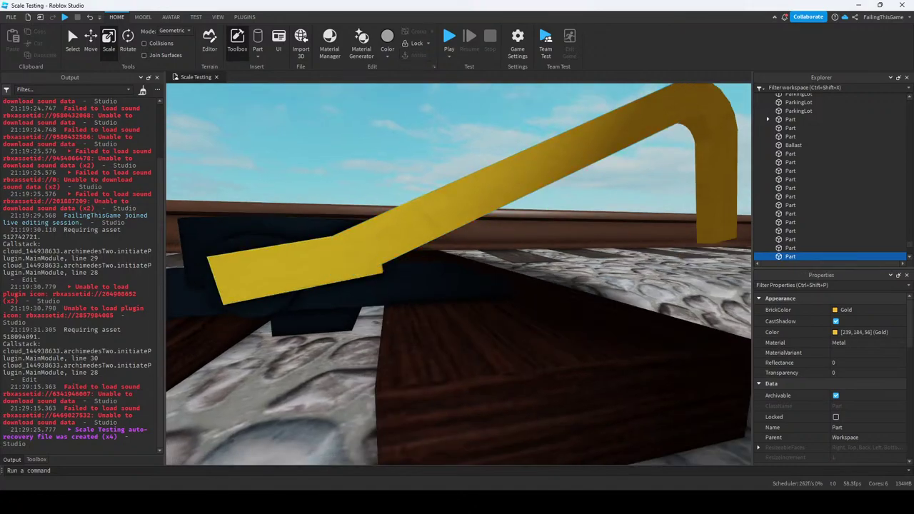
Undo the curved handle segments back to the single upright gold bar.
{"action": "scroll", "coordinate": [458, 275], "scroll_direction": "down", "scroll_amount": 3}
{"action": "scroll", "coordinate": [458, 275], "scroll_direction": "up", "scroll_amount": 3}
{"action": "scroll", "coordinate": [459, 275], "scroll_direction": "down", "scroll_amount": 5}
{"action": "right_click_drag", "start_coordinate": [459, 275], "coordinate": [459, 275]}
{"action": "key", "text": "ctrl+z"}
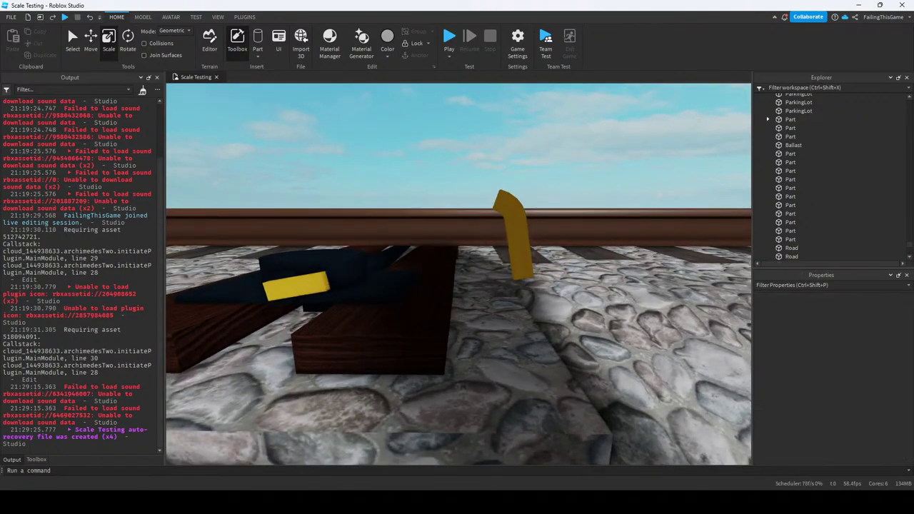
{"action": "key", "text": "ctrl+z"}
{"action": "key", "text": "ctrl+z"}
{"action": "right_click_drag", "start_coordinate": [458, 275], "coordinate": [459, 275]}
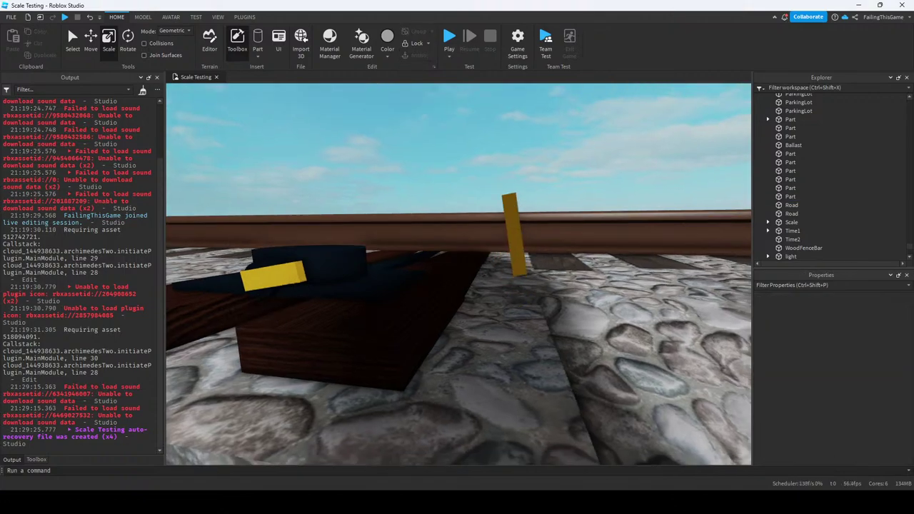
Render a 15° Archimedes segment from the upright bar's upper end and shorten it to about 0.05 studs long.
{"action": "left_click", "coordinate": [513, 235]}
{"action": "left_click", "coordinate": [245, 16]}
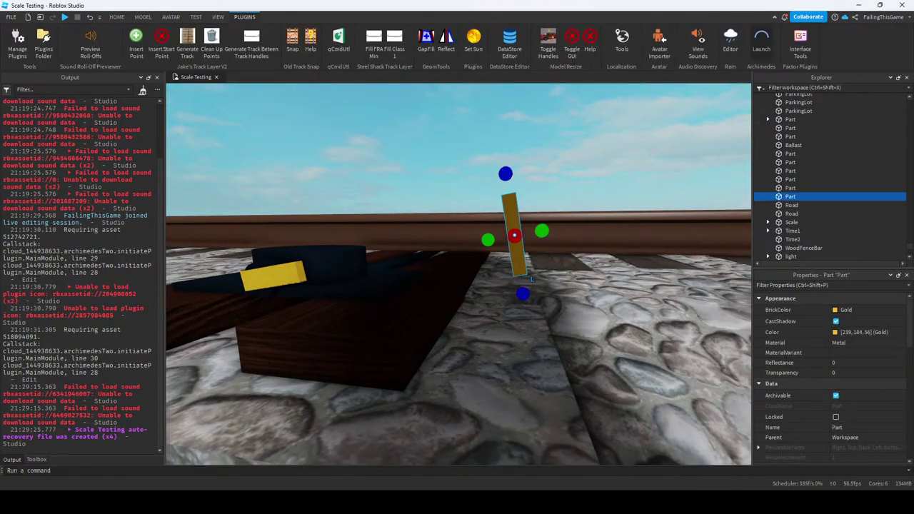
{"action": "left_click", "coordinate": [761, 43]}
{"action": "left_click", "coordinate": [514, 235]}
{"action": "left_click", "coordinate": [117, 16]}
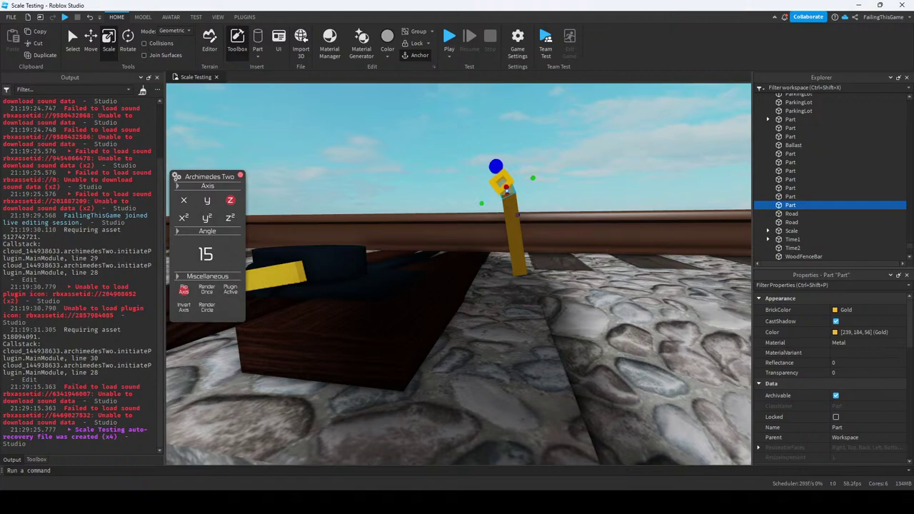
Render further 15° segments into a curve bending over toward the base, and stretch the last segment to the gold bar.
{"action": "key", "text": "r"}
{"action": "key", "text": "r"}
{"action": "key", "text": "r"}
{"action": "key", "text": "r"}
{"action": "key", "text": "r"}
{"action": "key", "text": "r"}
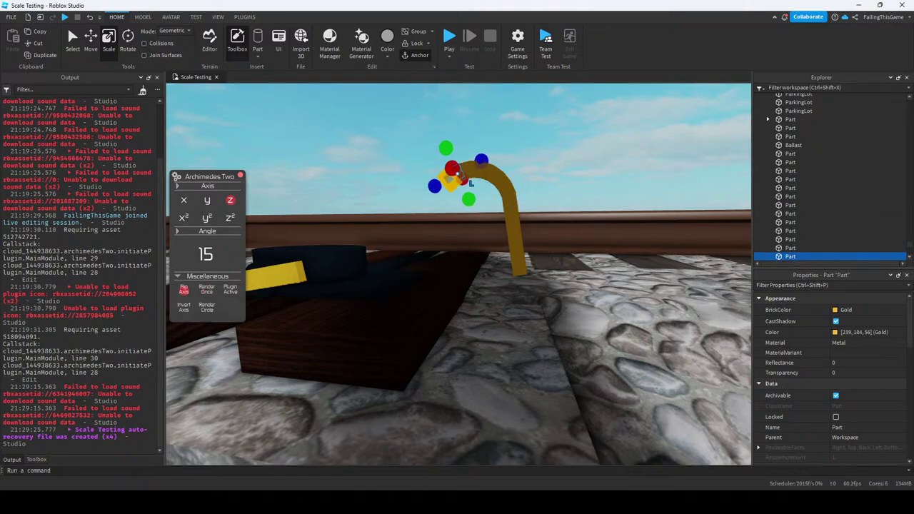
{"action": "key", "text": "r"}
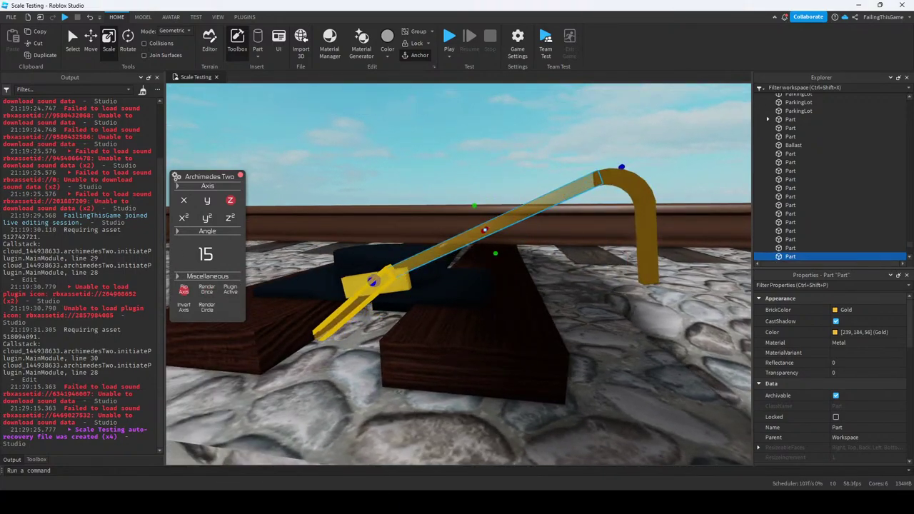
Replace the stretched arm with a new segment rendered from the curve's last piece and extended to the gold bar.
{"action": "key", "text": "Delete"}
{"action": "left_click", "coordinate": [613, 184]}
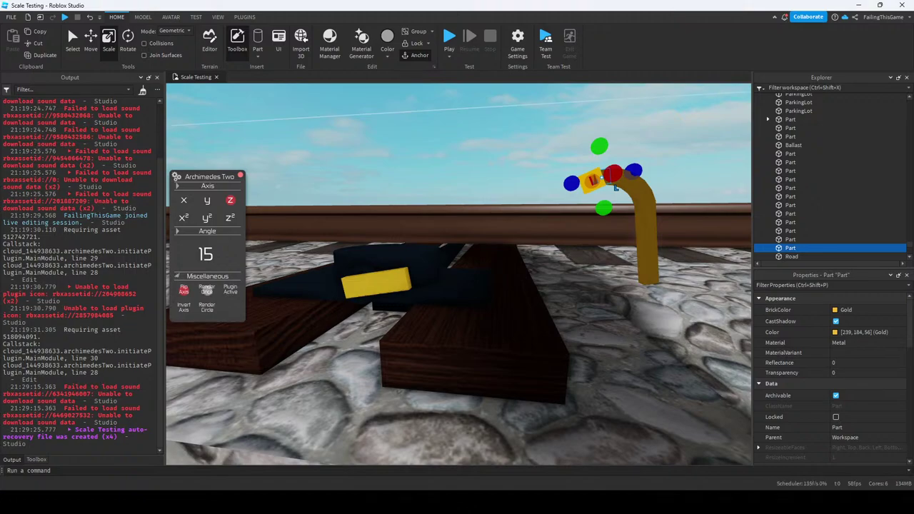
{"action": "key", "text": "r"}
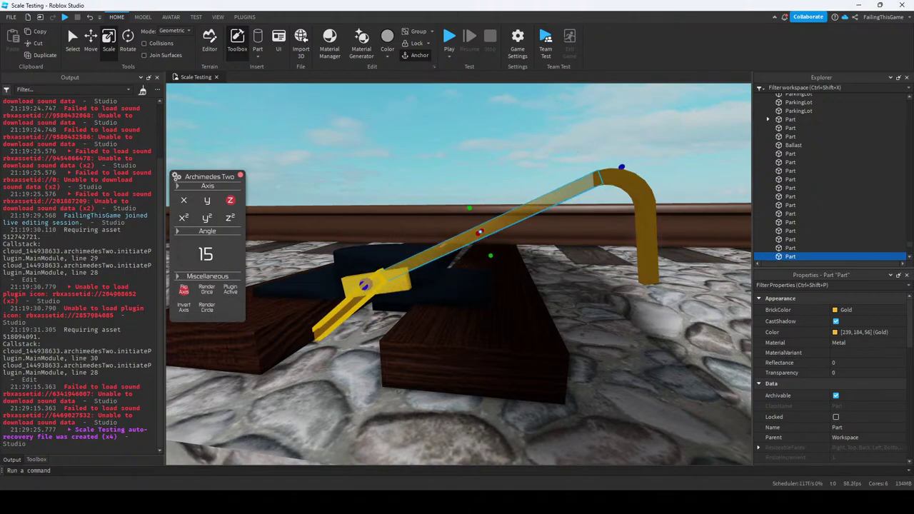
Shorten the handle's upright end slightly and select the adjoining curve segment.
{"action": "key", "text": "Delete"}
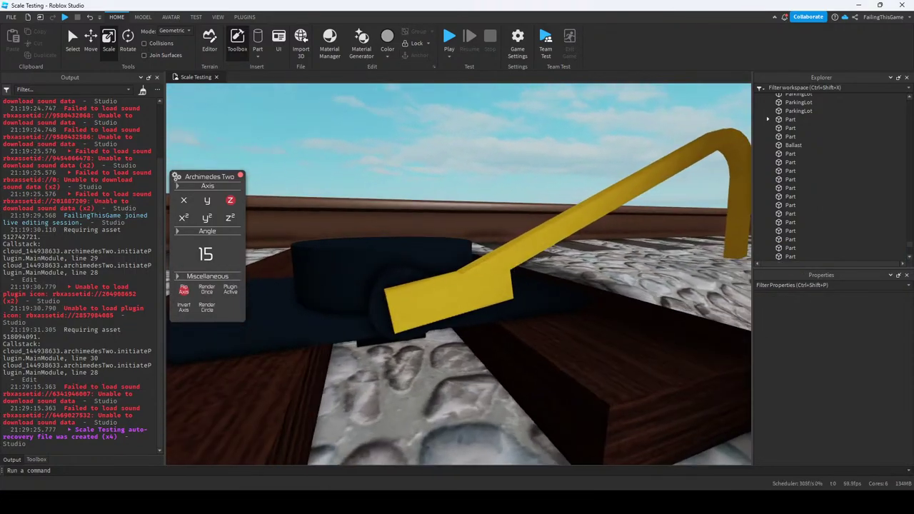
{"action": "key", "text": "ctrl+z"}
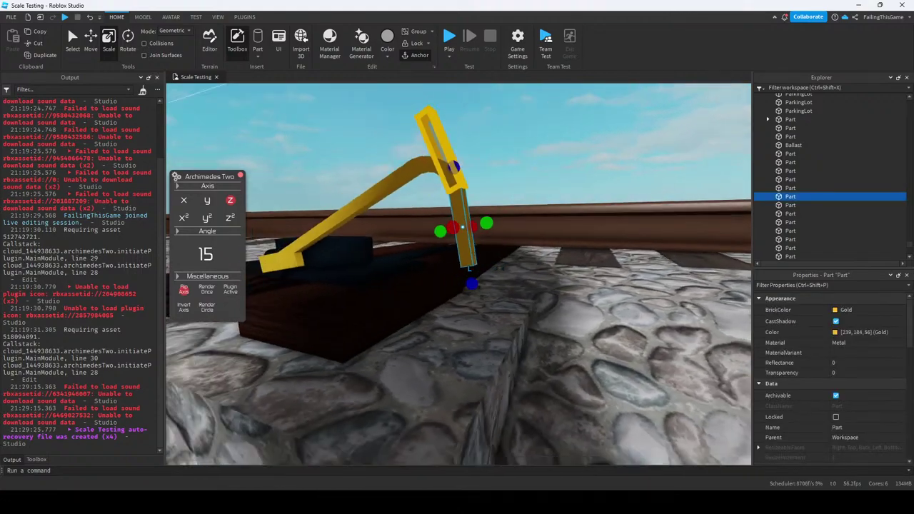
{"action": "key", "text": "a"}
{"action": "key", "text": "Delete"}
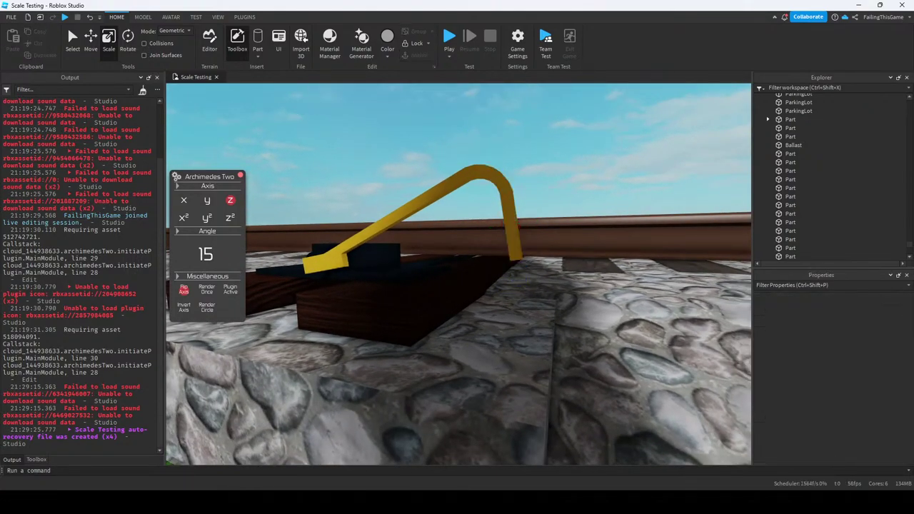
{"action": "left_click", "coordinate": [503, 187]}
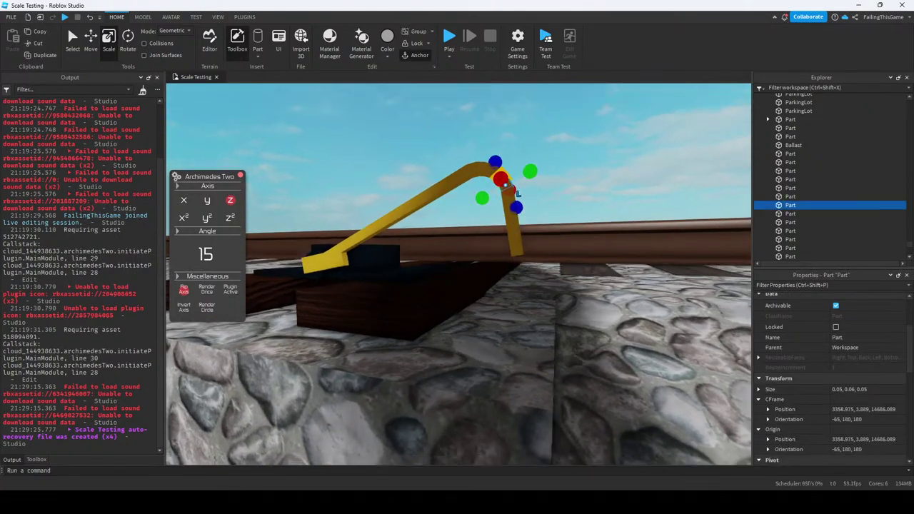
{"action": "key", "text": "w"}
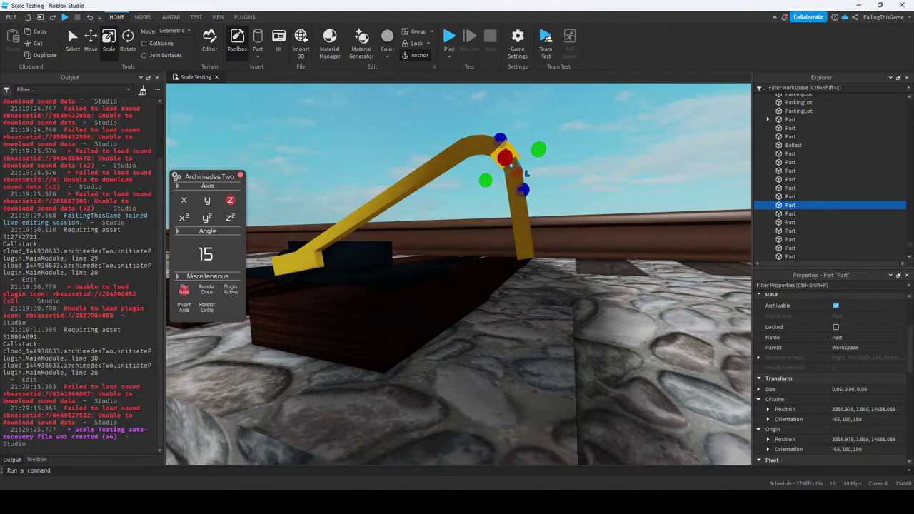
Undo the last two changes, render an inverted-axis 15° segment from the handle upright's lower end, and shorten it to 0.05 studs.
{"action": "key", "text": "ctrl+z"}
{"action": "key", "text": "ctrl+z"}
{"action": "key", "text": "i"}
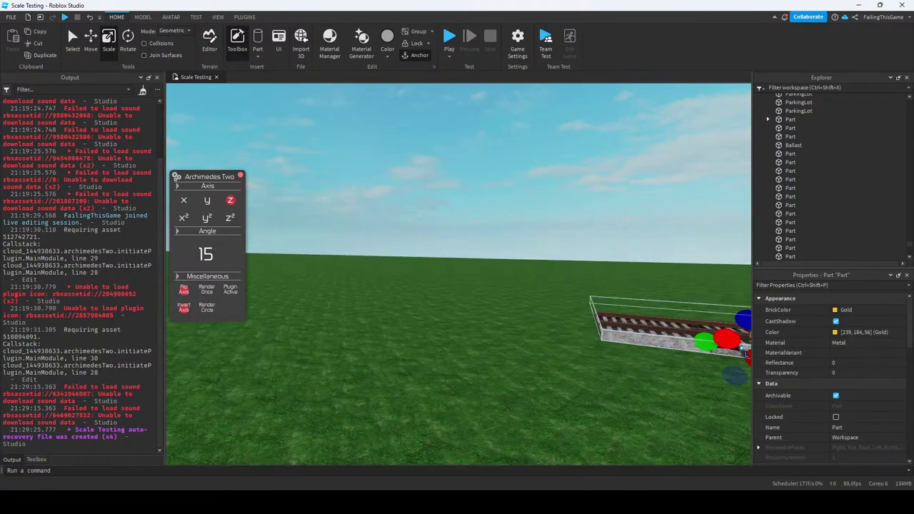
{"action": "scroll", "coordinate": [833, 377], "scroll_direction": "down", "scroll_amount": 2}
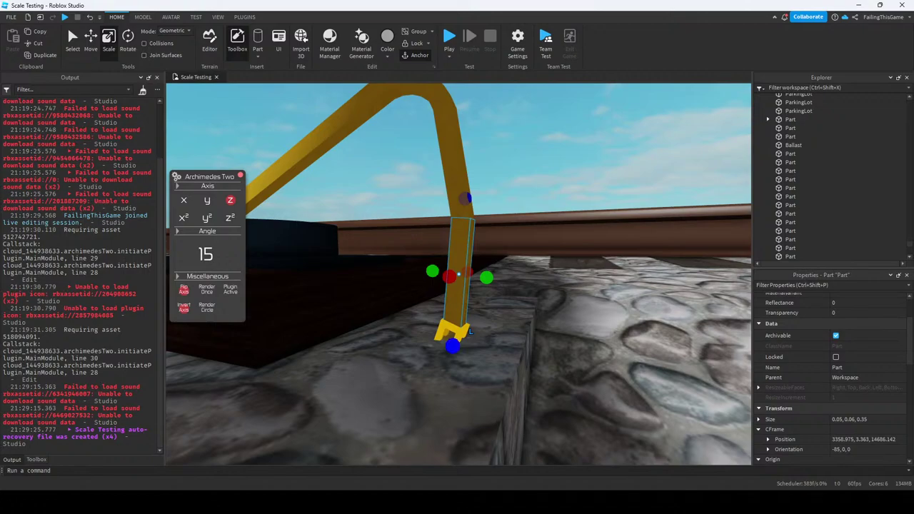
{"action": "left_click_drag", "start_coordinate": [452, 346], "coordinate": [455, 268]}
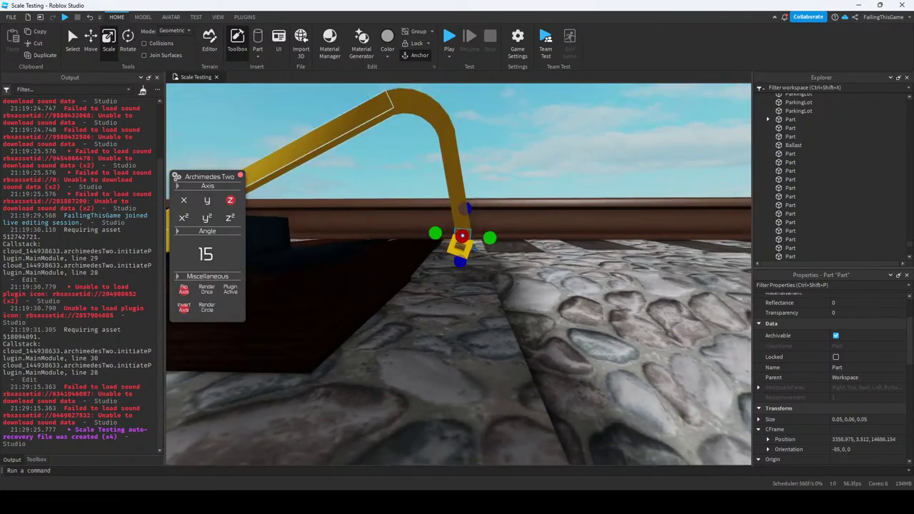
Render further 15° segments from the upright's lower end, curving the gold handle back toward the switch stand's base.
{"action": "left_click", "coordinate": [392, 108]}
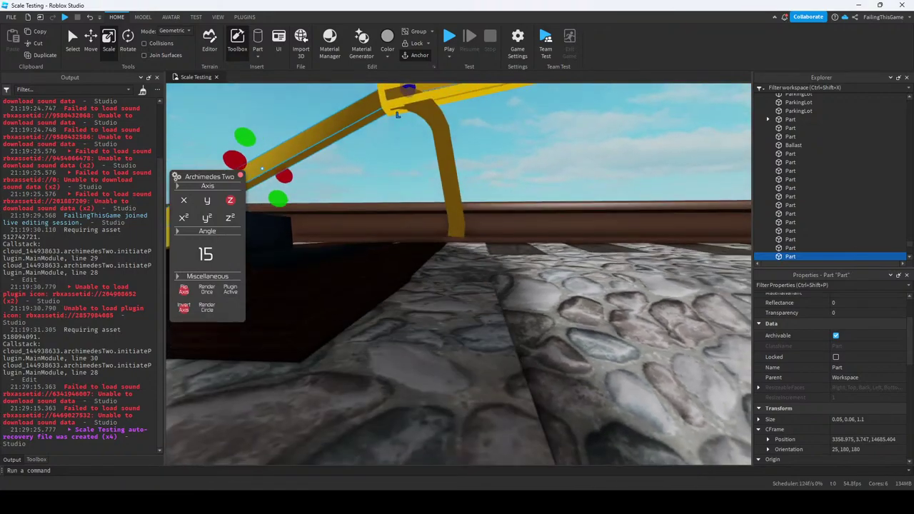
{"action": "left_click", "coordinate": [455, 230]}
{"action": "key", "text": "f"}
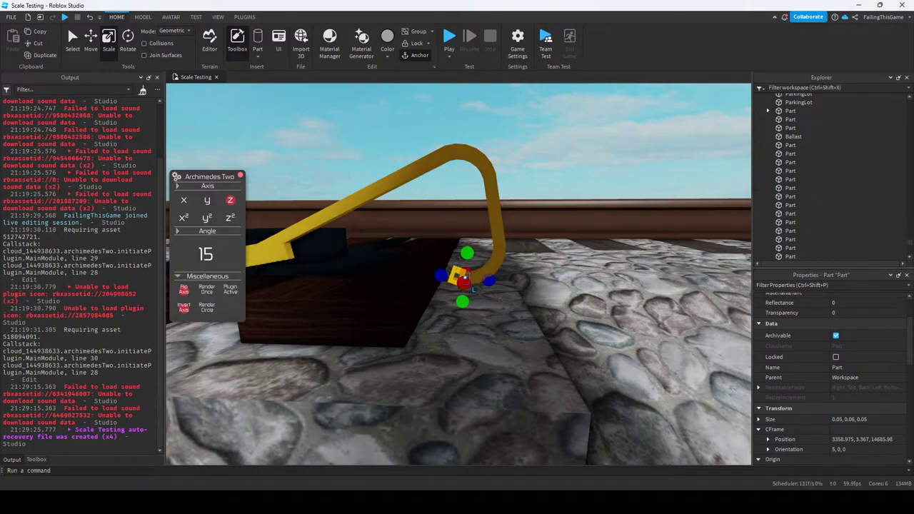
{"action": "right_click_drag", "start_coordinate": [454, 282], "coordinate": [455, 280]}
{"action": "left_click", "coordinate": [455, 279]}
Try a duplicate of the sloping gold arm as the handle's lower arm, moved downward with its orientation set to -25, -180, -180.
{"action": "left_click", "coordinate": [464, 161]}
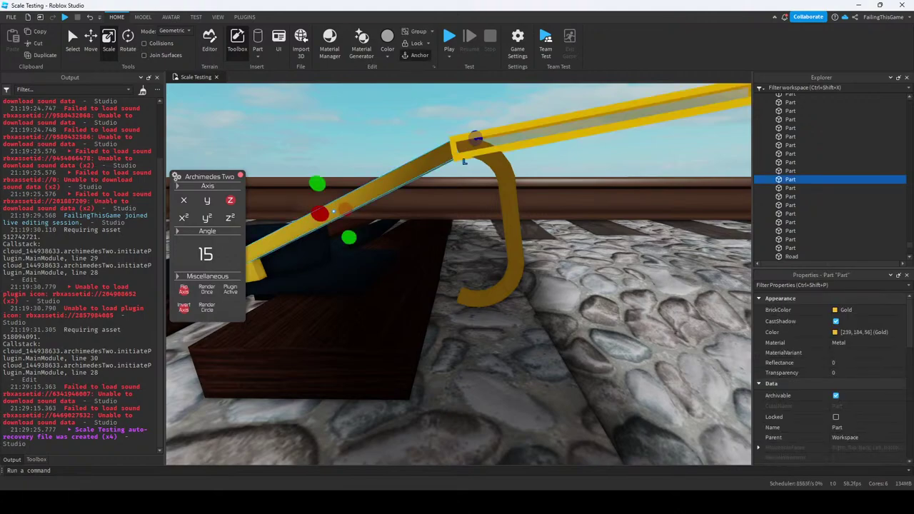
{"action": "key", "text": "ctrl+2"}
{"action": "key", "text": "ctrl+d"}
{"action": "left_click_drag", "start_coordinate": [464, 161], "coordinate": [490, 222]}
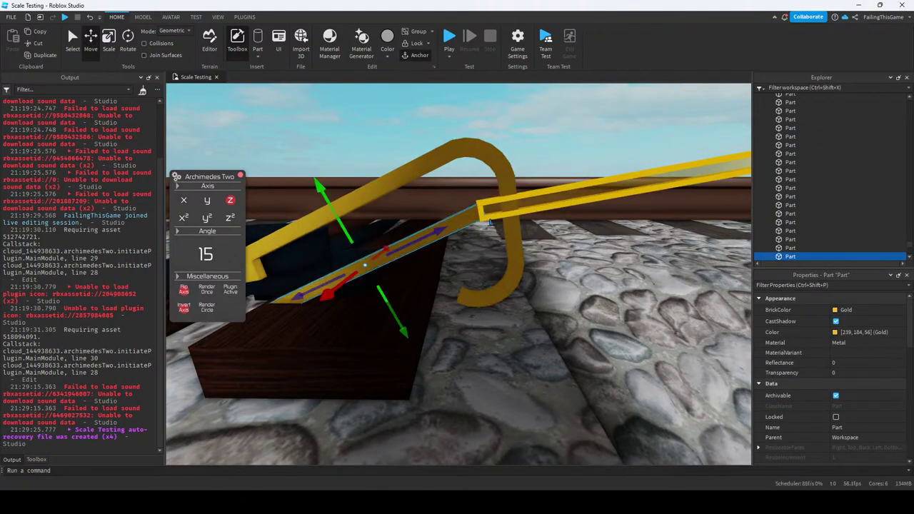
{"action": "key", "text": "ctrl+4"}
{"action": "scroll", "coordinate": [821, 353], "scroll_direction": "down", "scroll_amount": 3}
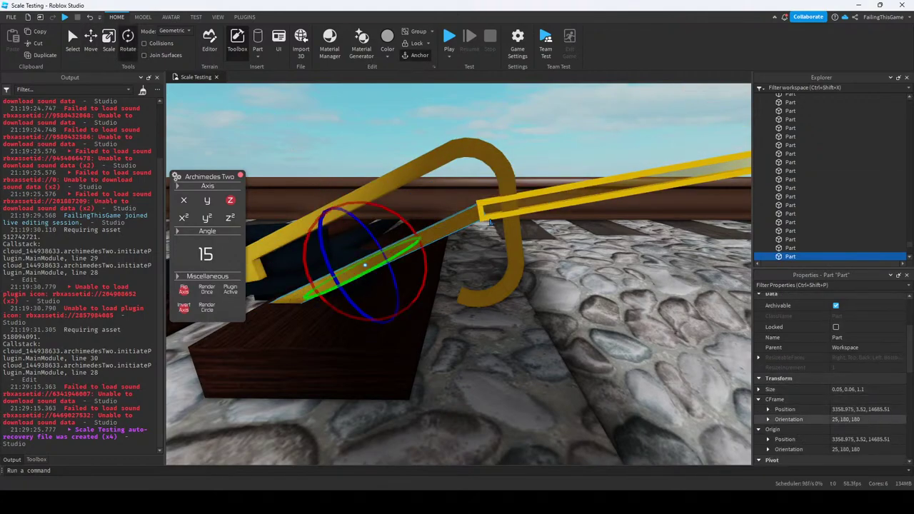
{"action": "type", "text": "-"}
{"action": "key", "text": "Return"}
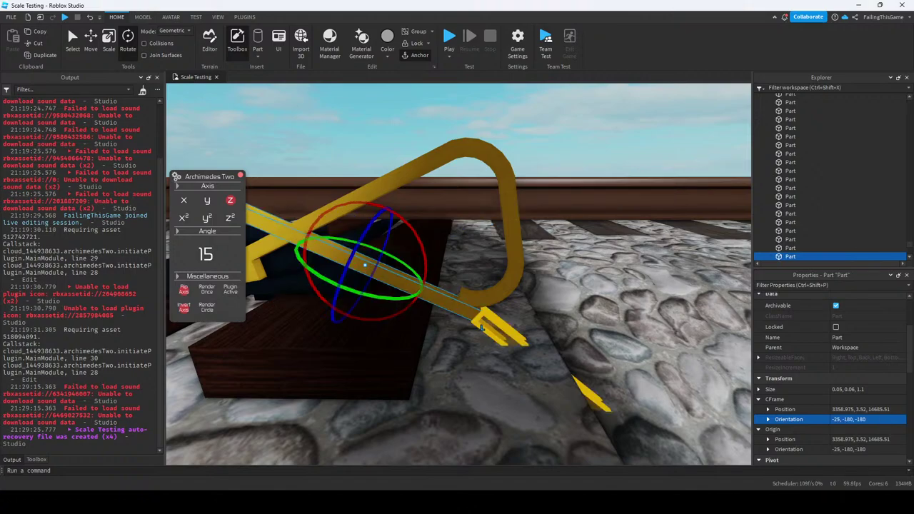
{"action": "right_click_drag", "start_coordinate": [482, 327], "coordinate": [477, 299]}
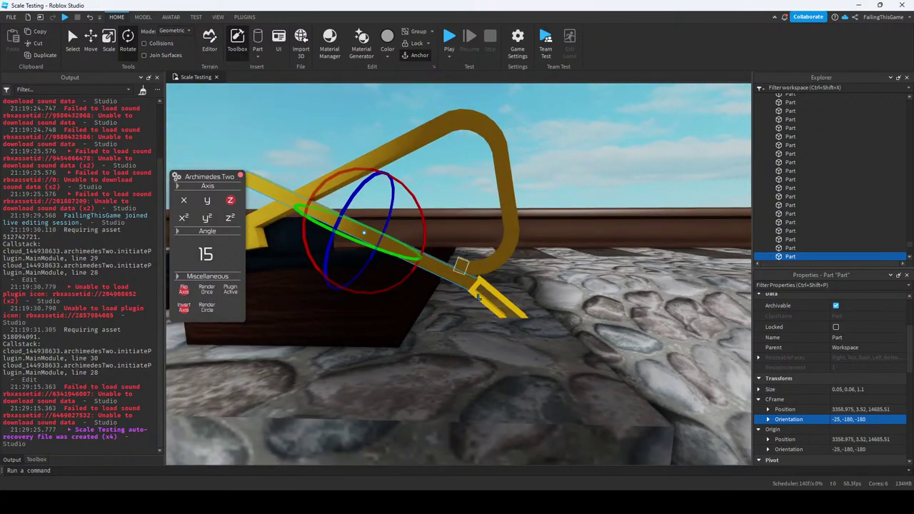
{"action": "scroll", "coordinate": [477, 298], "scroll_direction": "up", "scroll_amount": 6}
{"action": "left_click", "coordinate": [477, 298]}
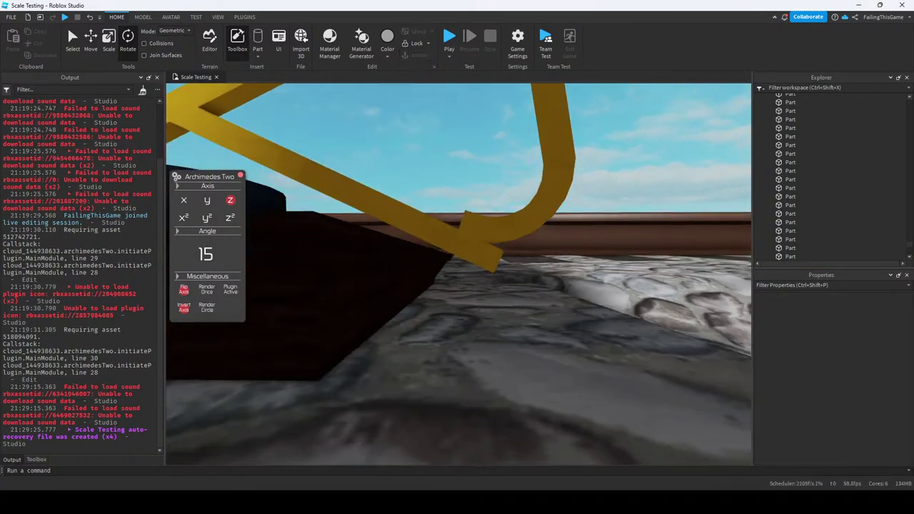
{"action": "right_click_drag", "start_coordinate": [477, 298], "coordinate": [461, 282]}
{"action": "left_click", "coordinate": [453, 300]}
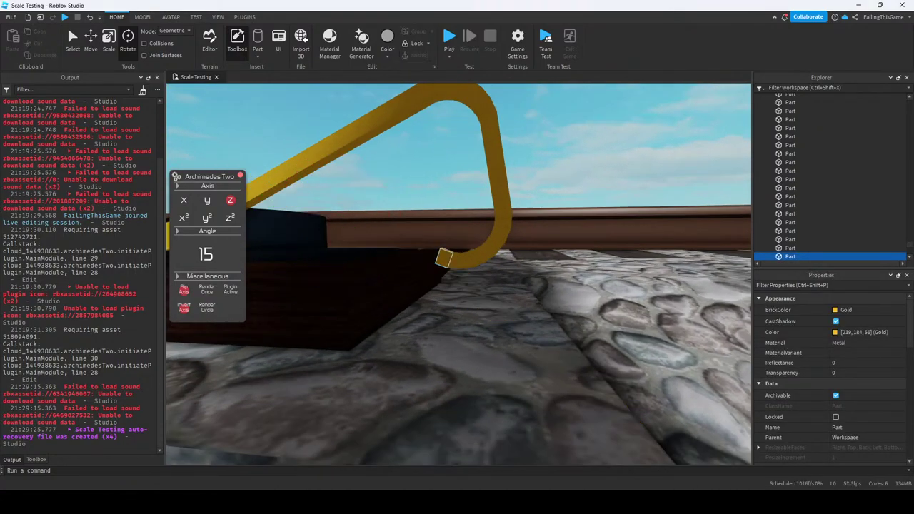
Stretch the end segment of the handle's lower curve to the gold bar to close the loop.
{"action": "left_click", "coordinate": [463, 270]}
{"action": "key", "text": "ctrl+3"}
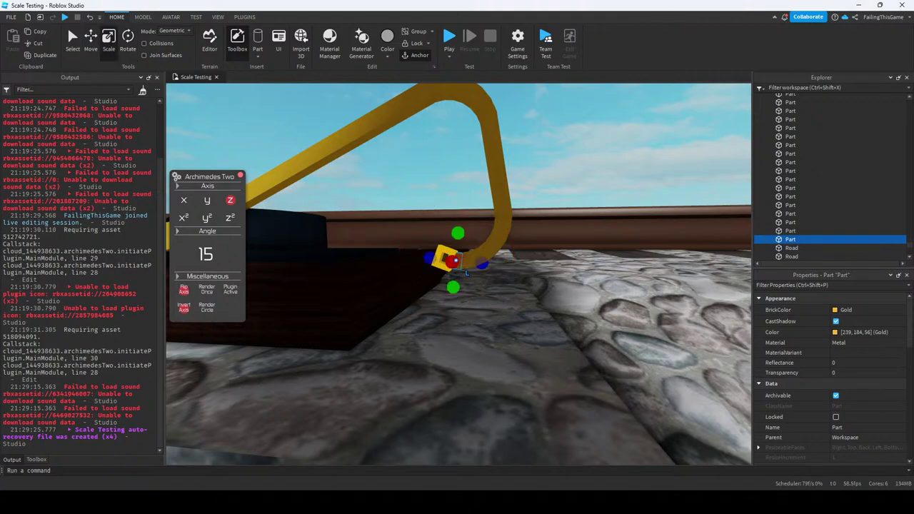
{"action": "middle_click_drag", "start_coordinate": [466, 273], "coordinate": [626, 284]}
{"action": "left_click_drag", "start_coordinate": [571, 268], "coordinate": [355, 247]}
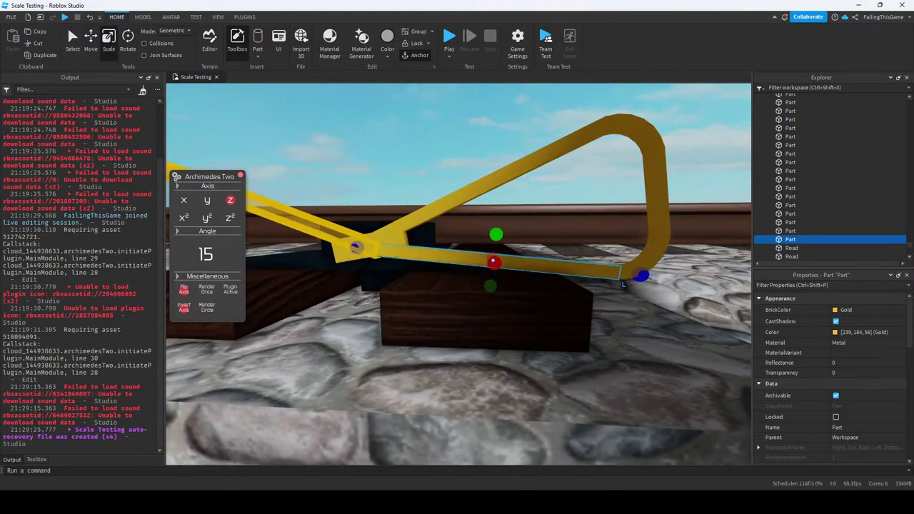
Examine the joint where the handle's two arms meet the gold bar and review the overall handle shape.
{"action": "key", "text": "s"}
{"action": "key", "text": "w"}
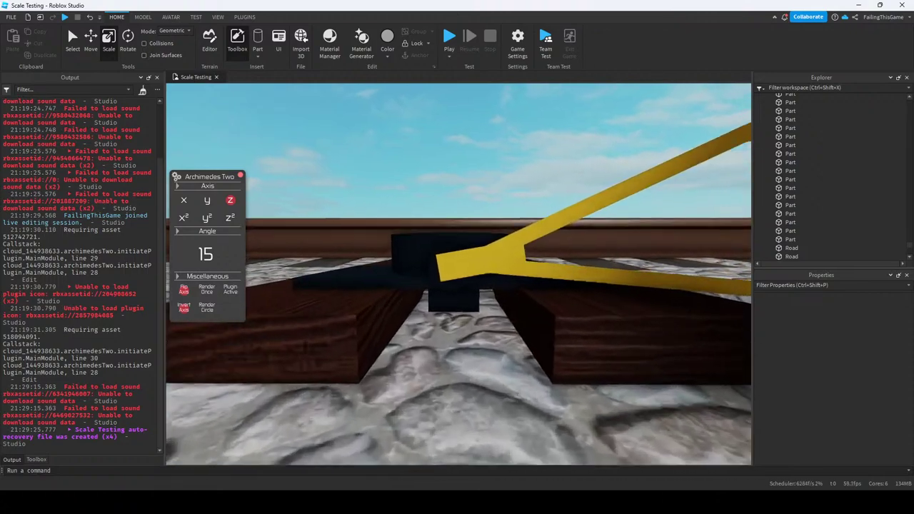
{"action": "key", "text": "s"}
{"action": "key", "text": "q"}
{"action": "key", "text": "w"}
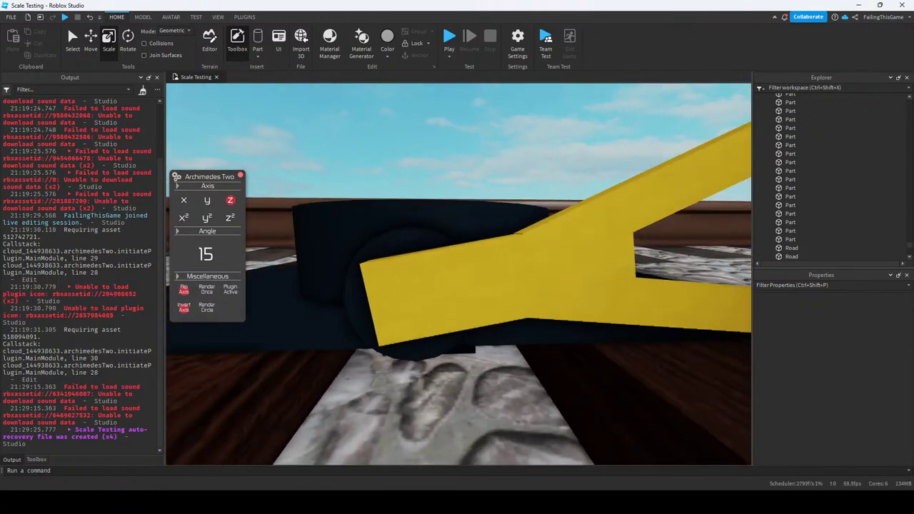
{"action": "key", "text": "s"}
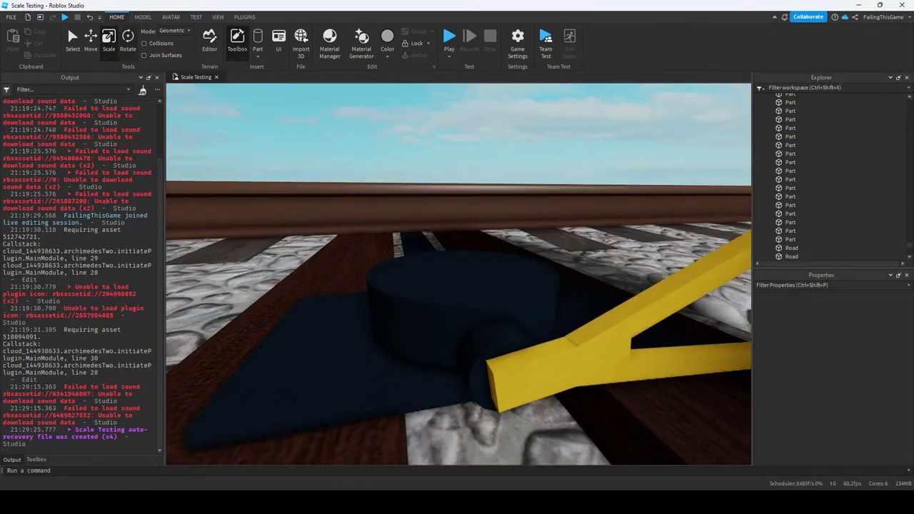
{"action": "left_click", "coordinate": [143, 16]}
{"action": "left_click", "coordinate": [116, 17]}
{"action": "key", "text": "w"}
{"action": "left_click", "coordinate": [522, 365]}
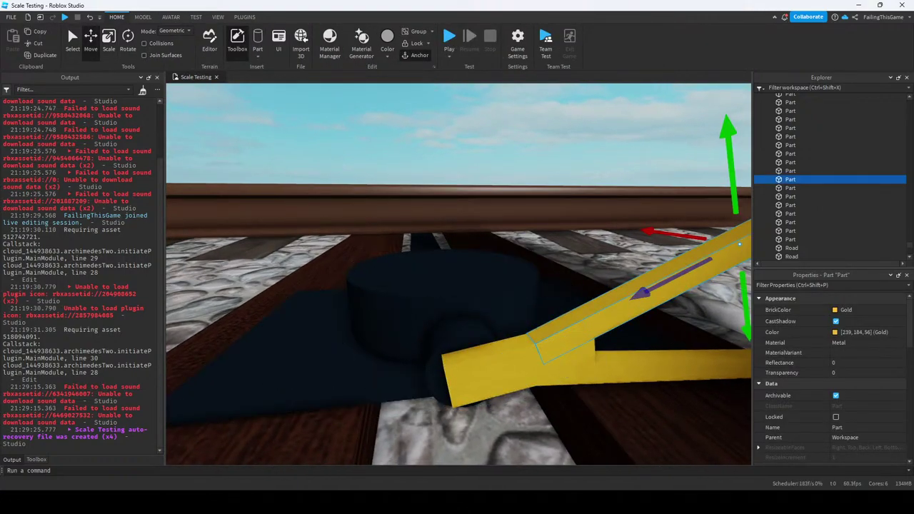
{"action": "key", "text": "ctrl+3"}
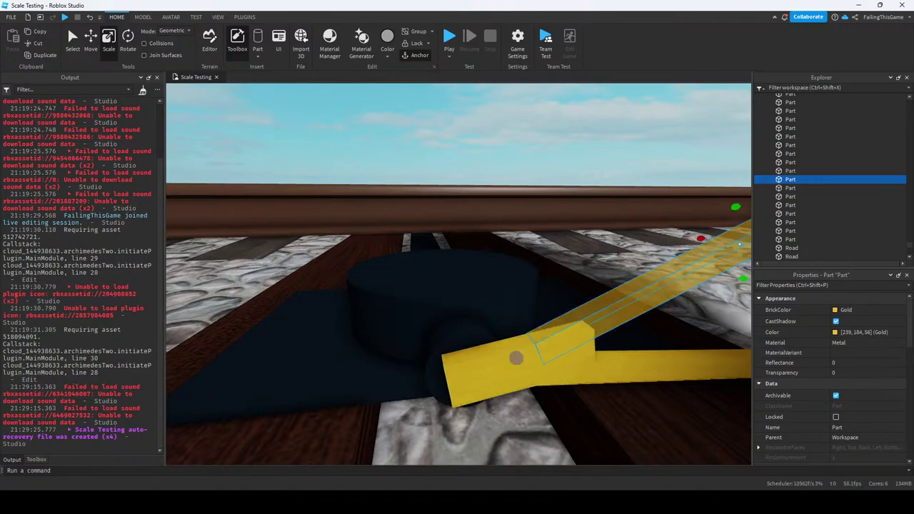
{"action": "left_click", "coordinate": [717, 365]}
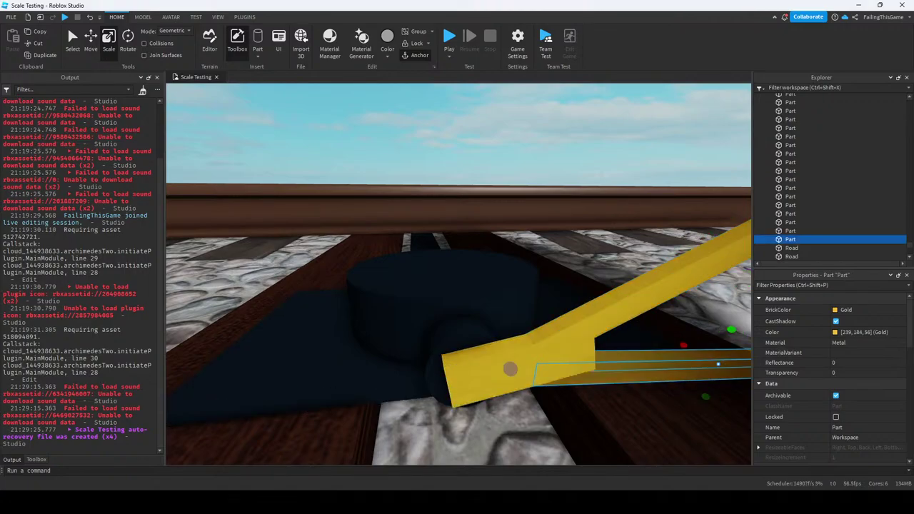
{"action": "key", "text": "s"}
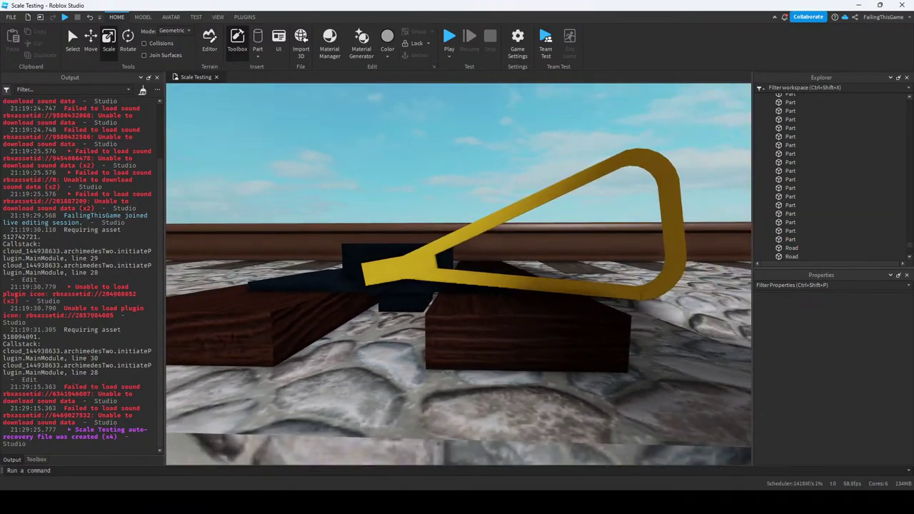
{"action": "key", "text": "s"}
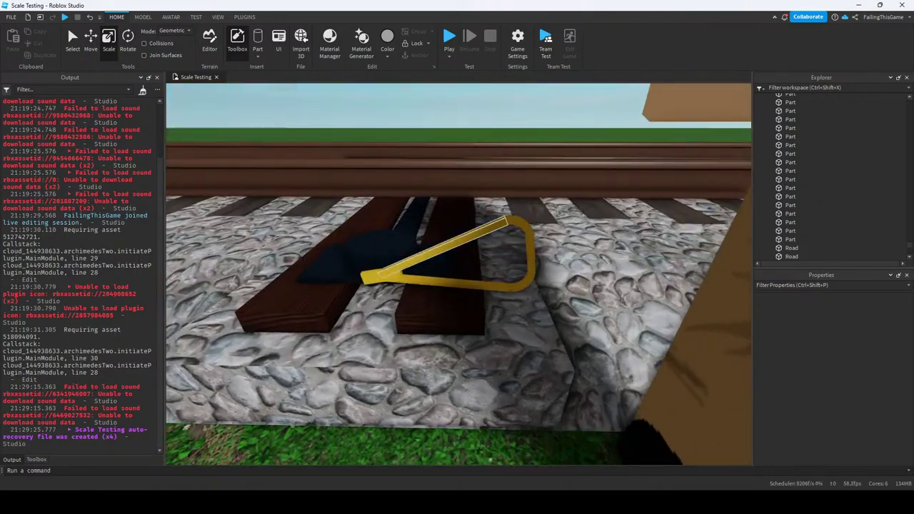
Move the character rig along the track edge, away from the switch stand.
{"action": "left_click", "coordinate": [388, 255]}
{"action": "key", "text": "s"}
{"action": "left_click", "coordinate": [514, 235]}
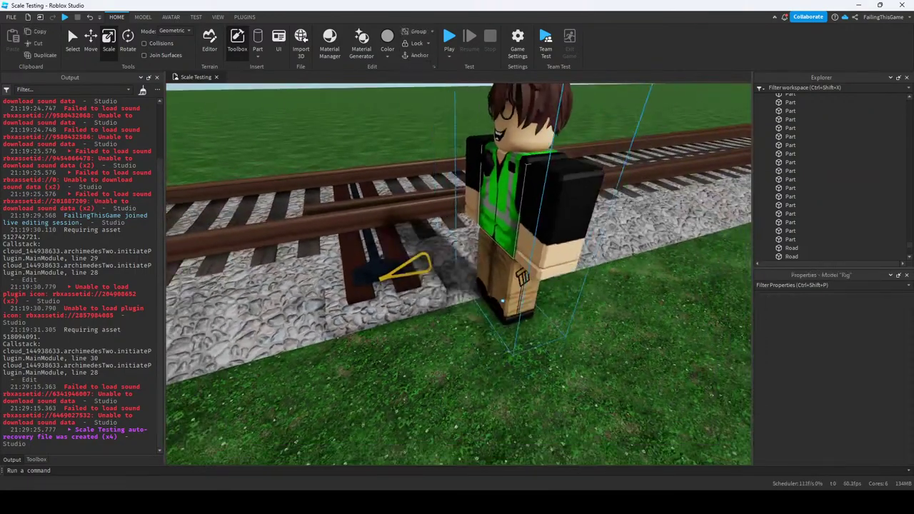
{"action": "key", "text": "s"}
Run a Play Here test beside the switch stand, compare its size with the avatar, and stop the test.
{"action": "left_click", "coordinate": [449, 57]}
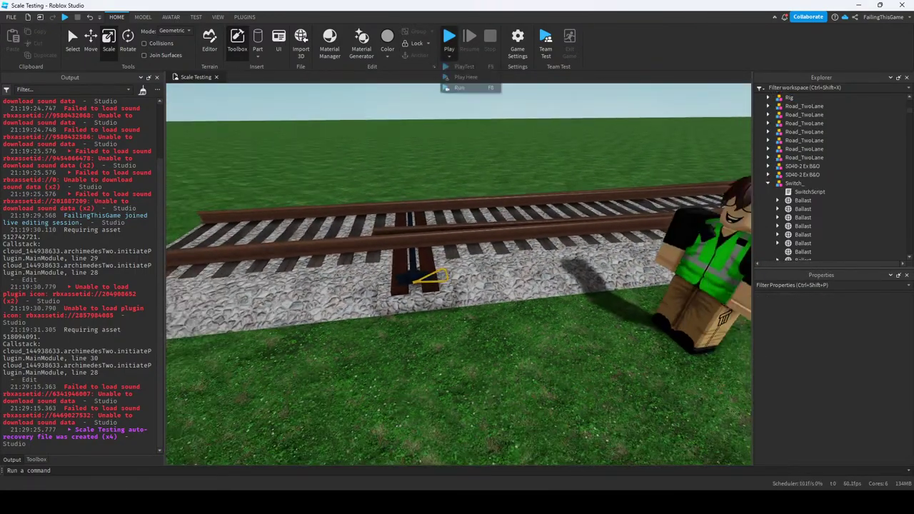
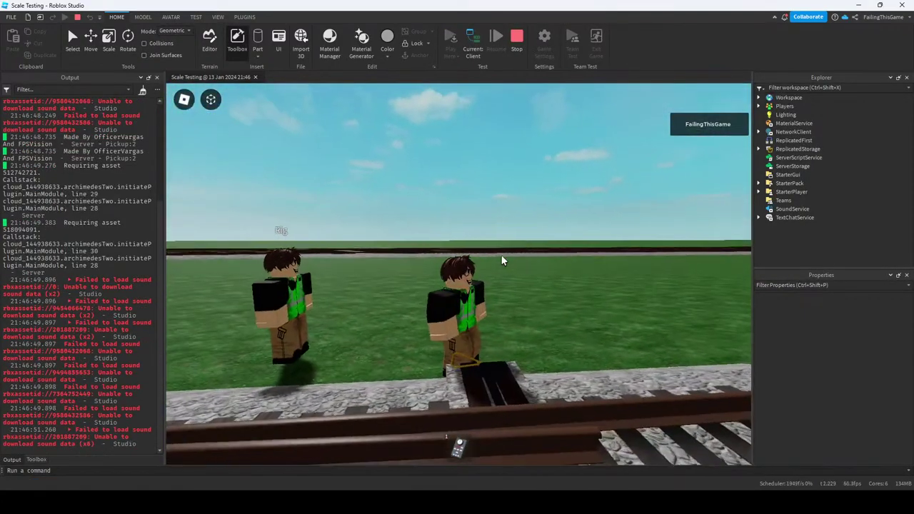
{"action": "key", "text": "s"}
{"action": "right_click_drag", "start_coordinate": [511, 259], "coordinate": [516, 134]}
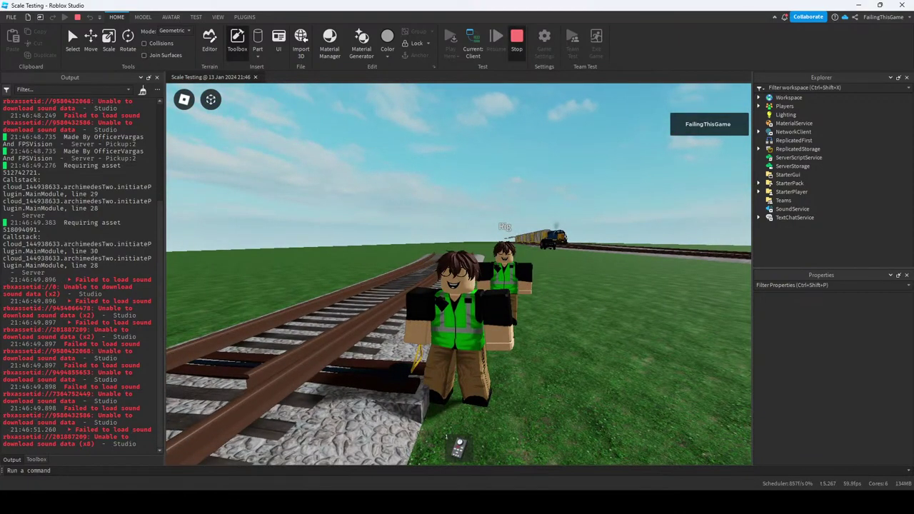
{"action": "key", "text": "shift+F5"}
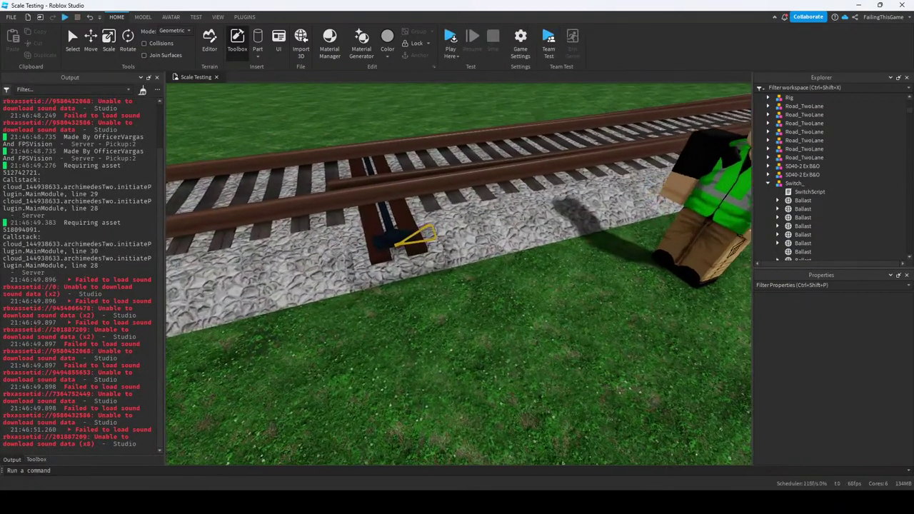
Select the switch stand's base plate, black disc and gold handle parts together, leaving out the ballast and the track switch model.
{"action": "key", "text": "ctrl+2"}
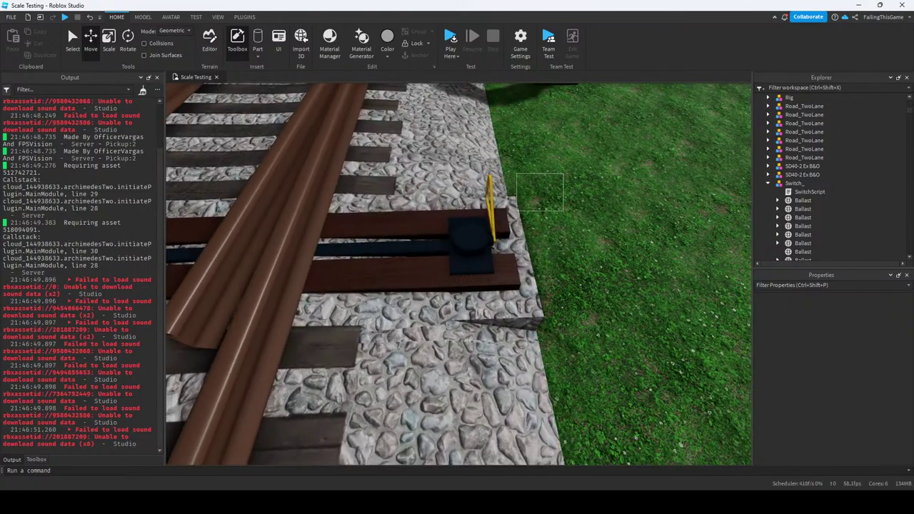
{"action": "left_click", "coordinate": [539, 193]}
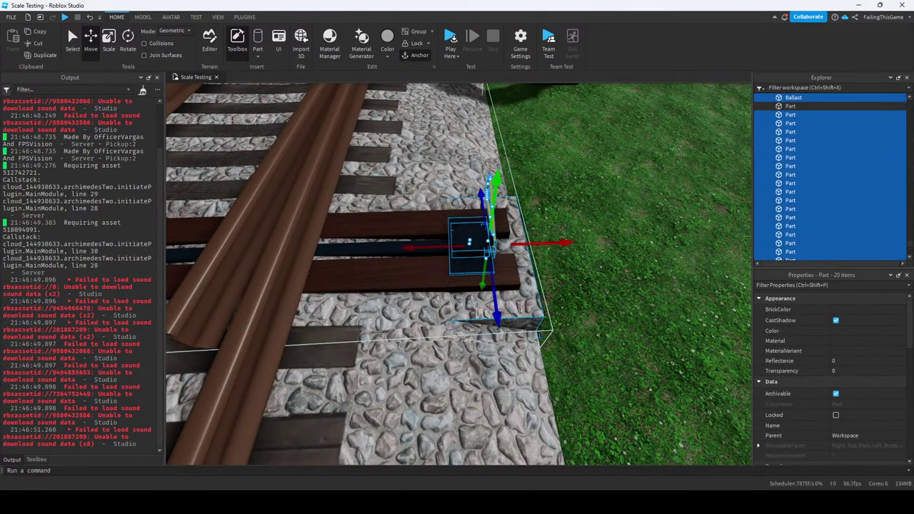
{"action": "key", "text": "f"}
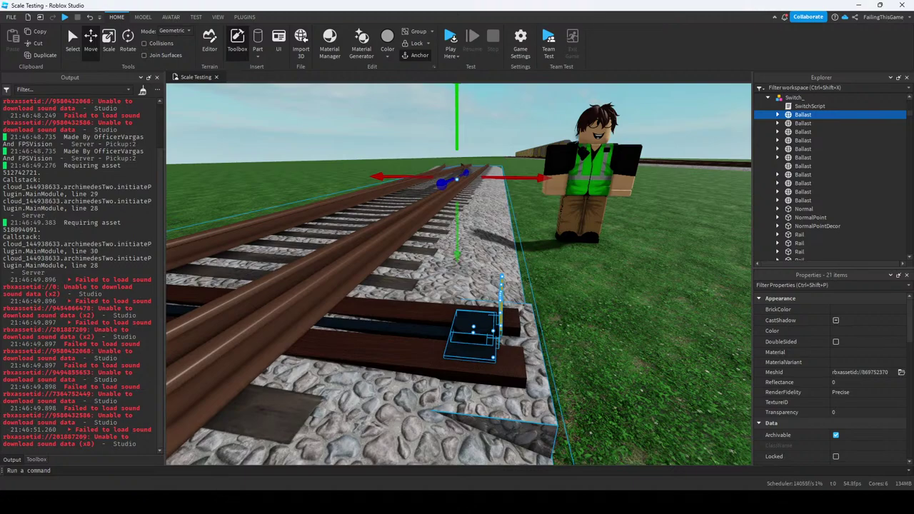
{"action": "key", "text": "w"}
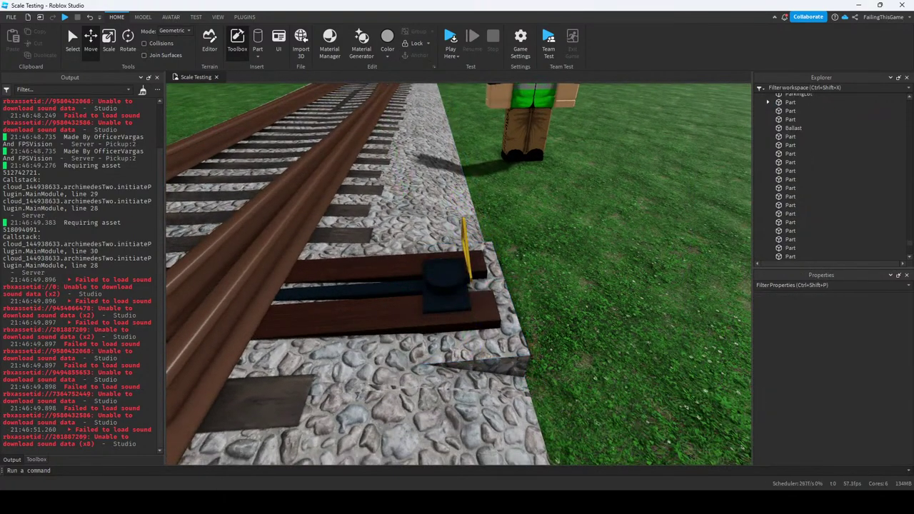
{"action": "left_click_drag", "start_coordinate": [495, 284], "coordinate": [387, 364]}
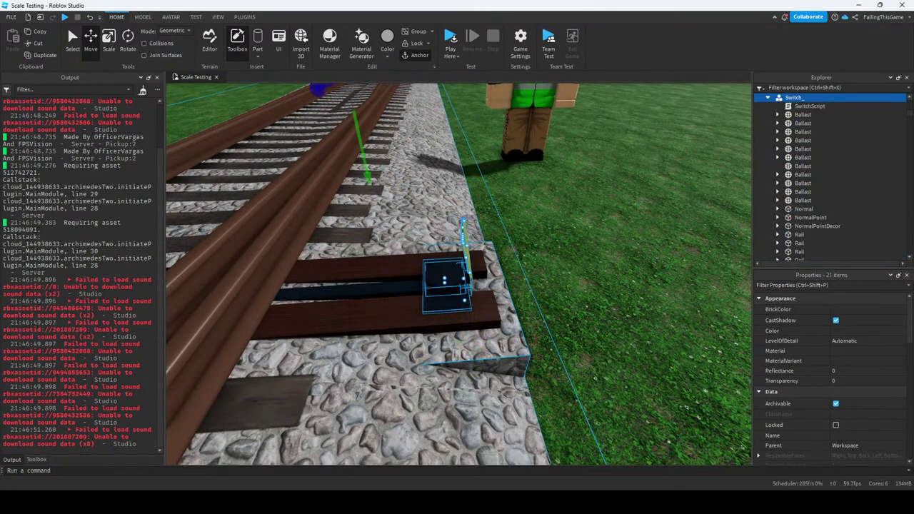
{"action": "key", "text": "w"}
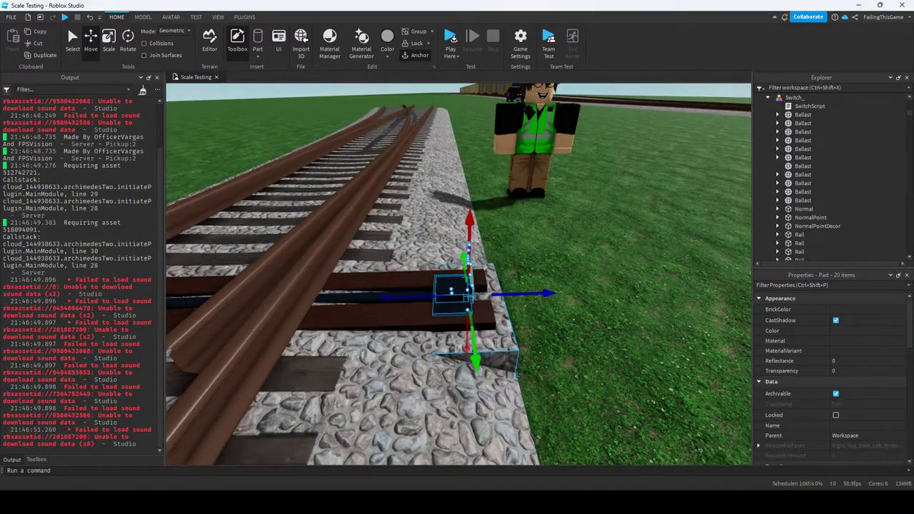
{"action": "key", "text": "q"}
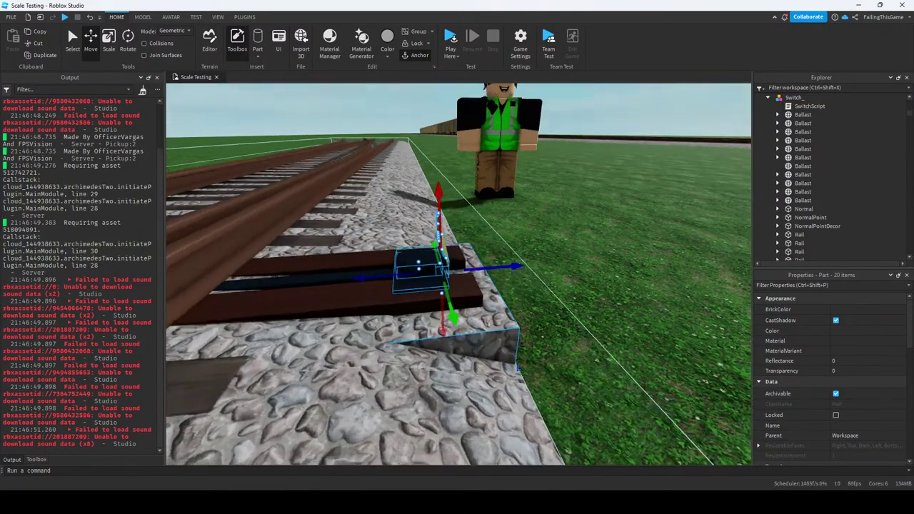
{"action": "key", "text": "w"}
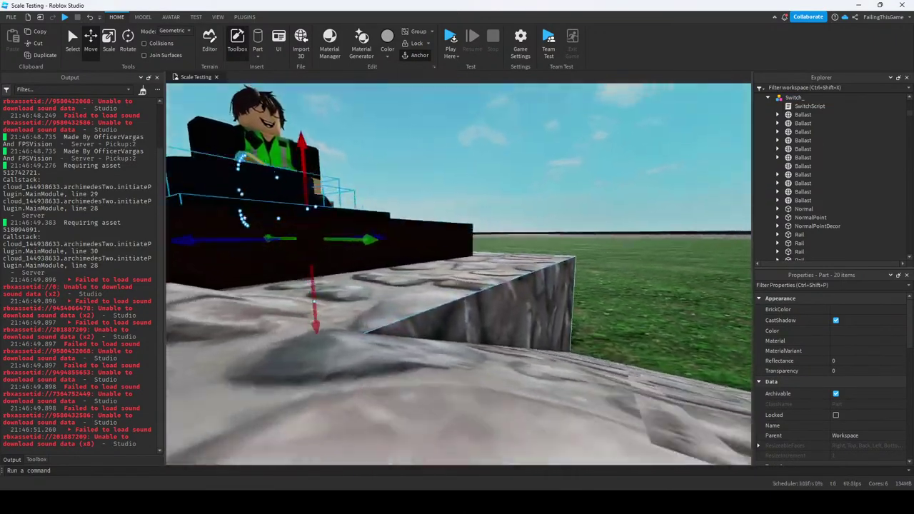
{"action": "key", "text": "f"}
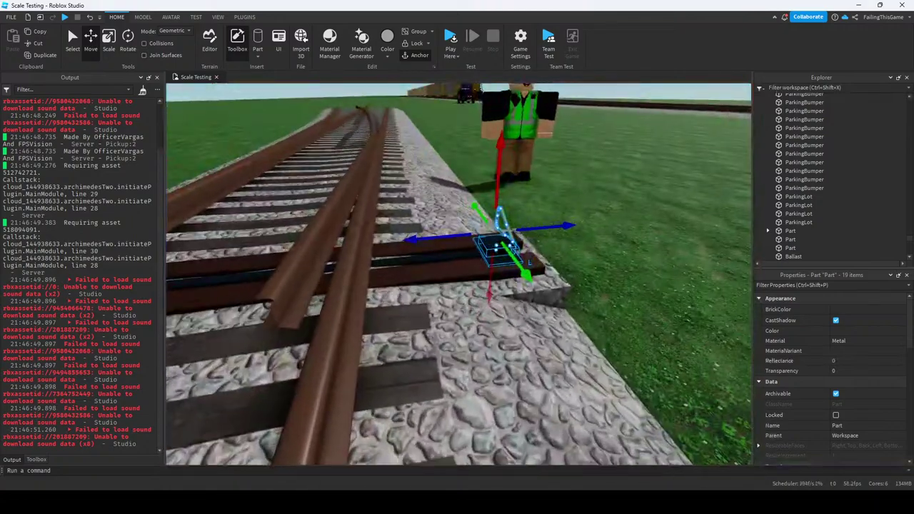
Duplicate the selected switch stand and move the copy onto the grass beside the track.
{"action": "key", "text": "ctrl+3"}
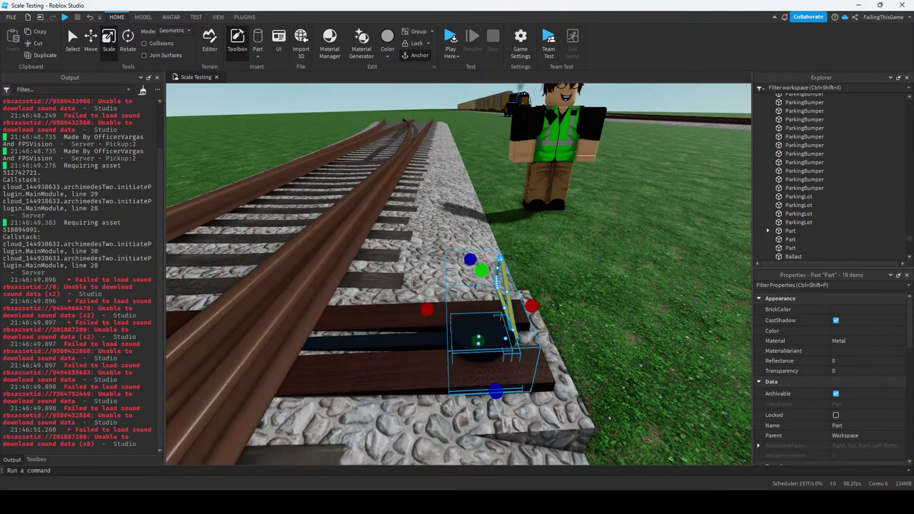
{"action": "key", "text": "ctrl+2"}
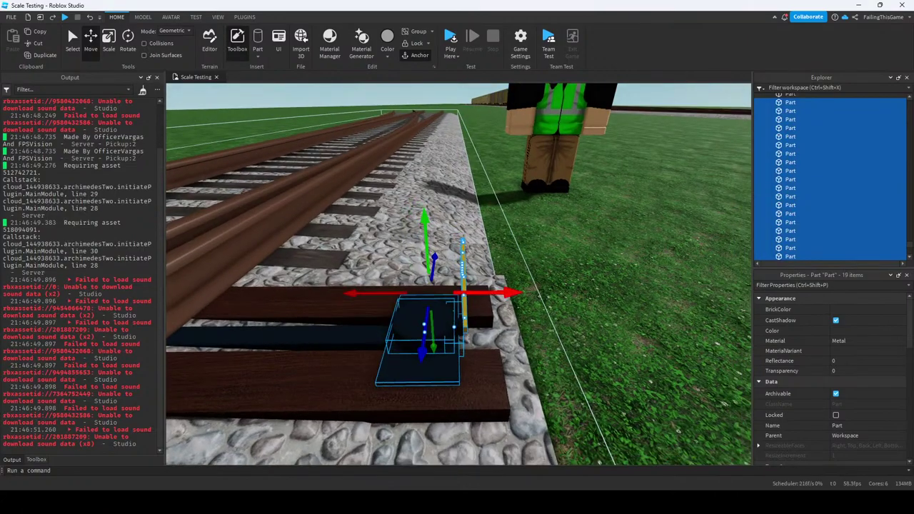
{"action": "key", "text": "ctrl+d"}
{"action": "key", "text": "d"}
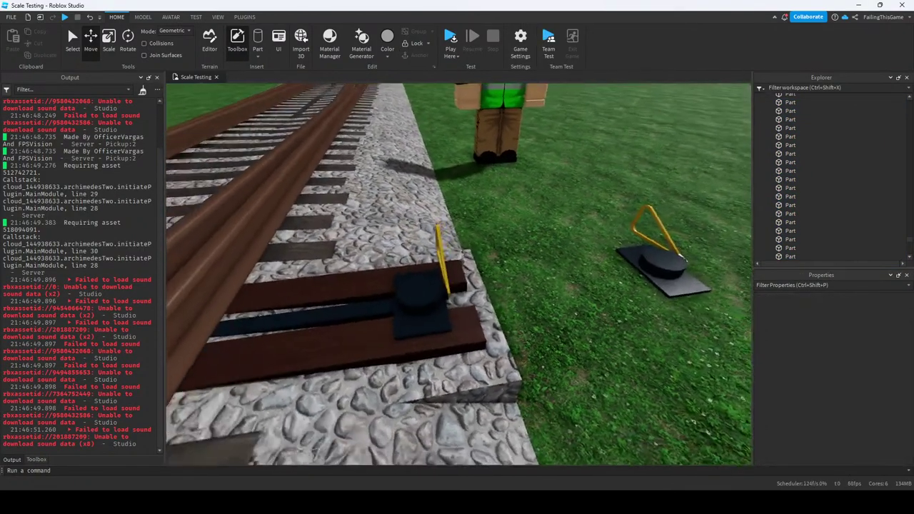
Reselect the original switch stand's parts without the ballast and the track switch model, and scale them up together.
{"action": "left_click_drag", "start_coordinate": [530, 227], "coordinate": [390, 336]}
{"action": "key", "text": "q"}
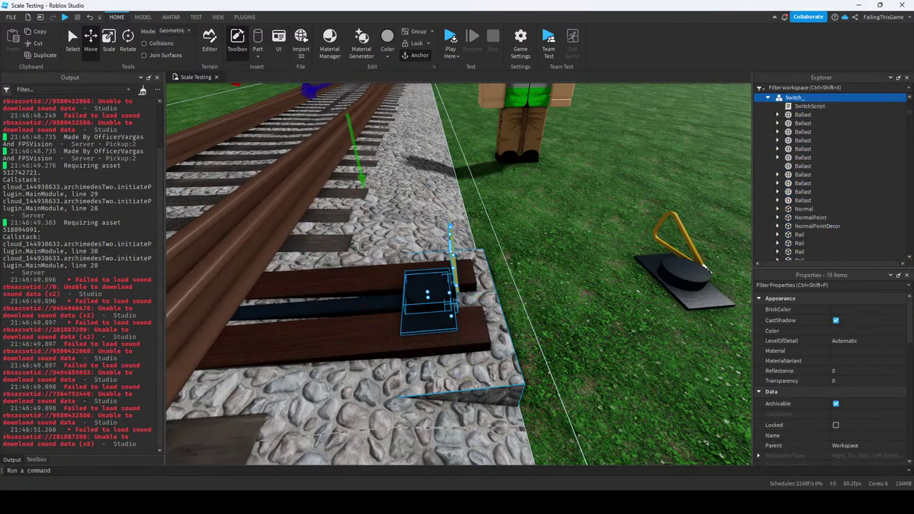
{"action": "key", "text": "q"}
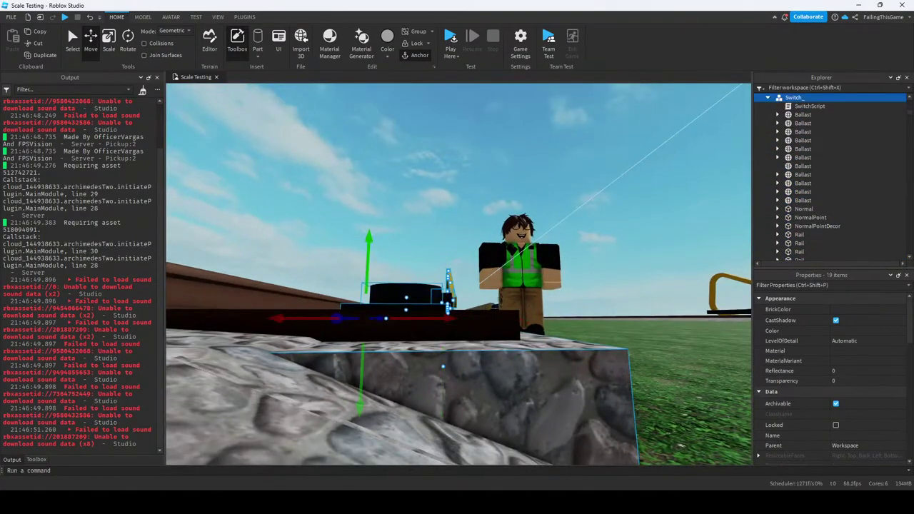
{"action": "key", "text": "f"}
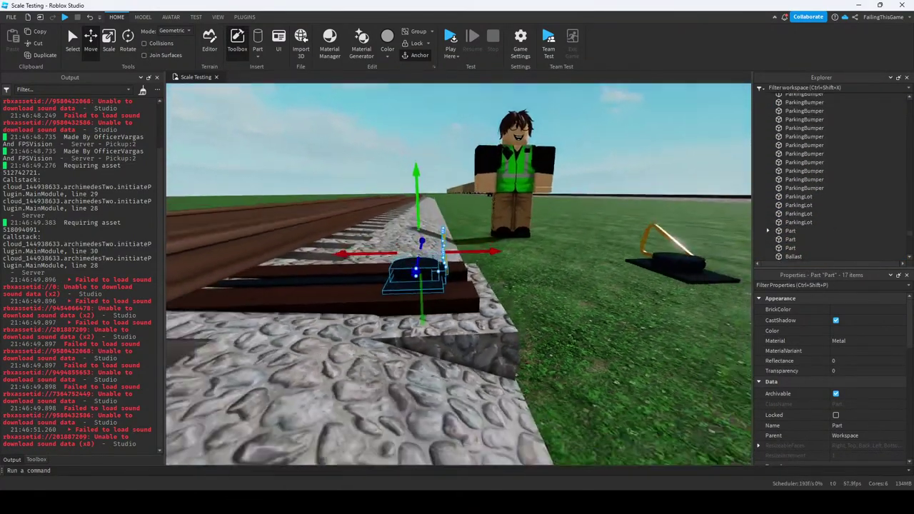
{"action": "key", "text": "ctrl+3"}
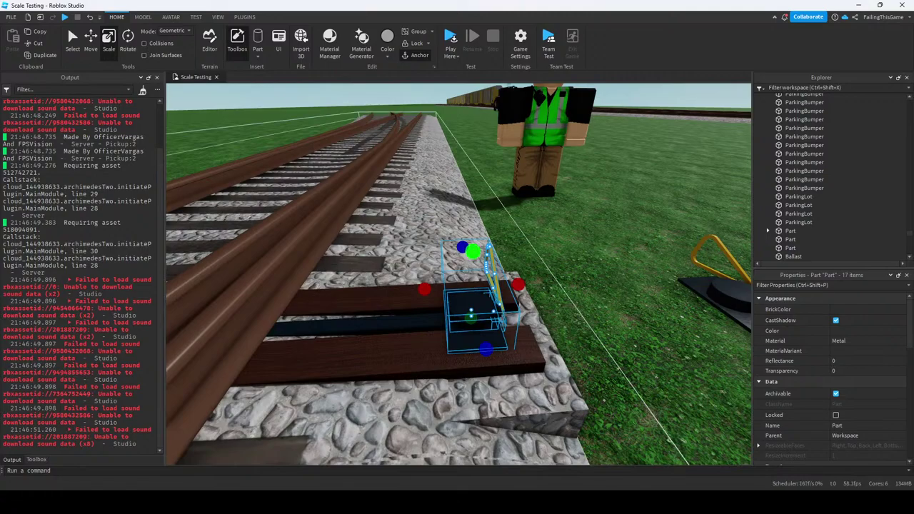
{"action": "right_click_drag", "start_coordinate": [457, 271], "coordinate": [457, 272]}
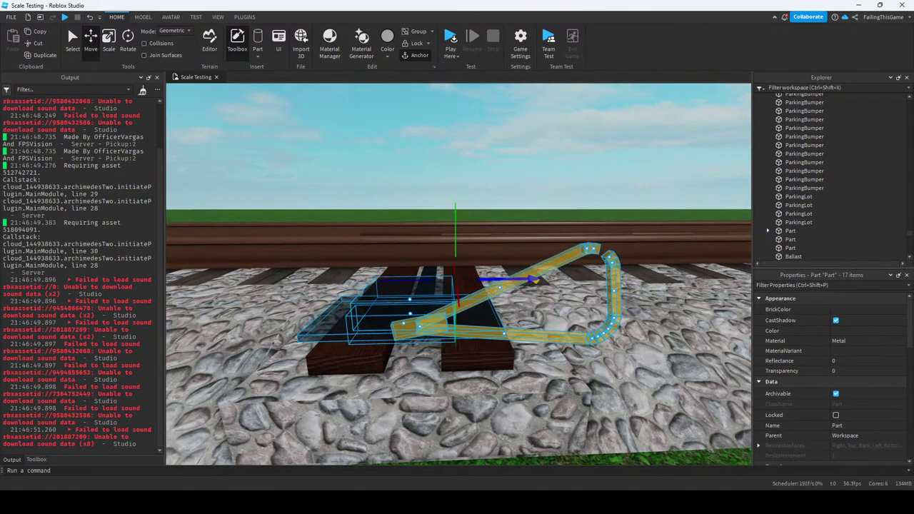
{"action": "right_click_drag", "start_coordinate": [457, 272], "coordinate": [457, 271]}
Inspect the enlarged stand's base plate and handle, and delete the stray gold segment left inside the handle loop.
{"action": "left_click", "coordinate": [400, 236]}
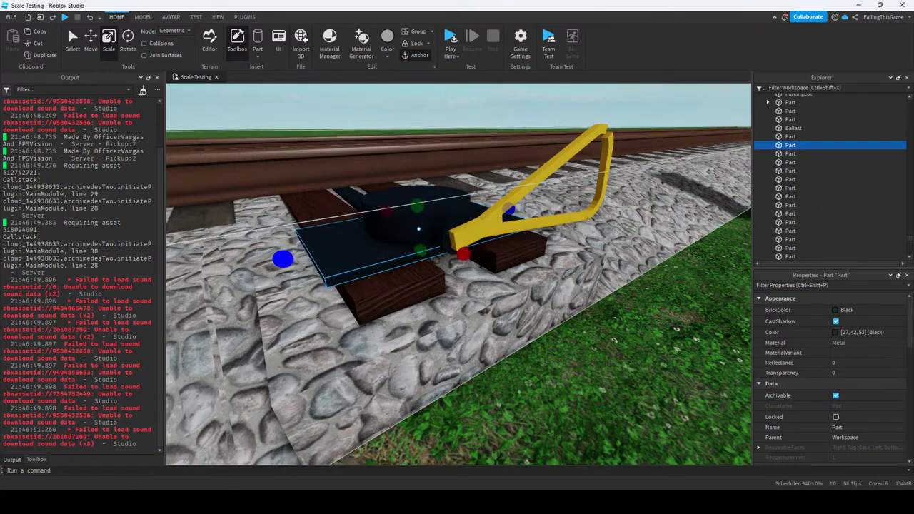
{"action": "right_click_drag", "start_coordinate": [457, 271], "coordinate": [457, 271]}
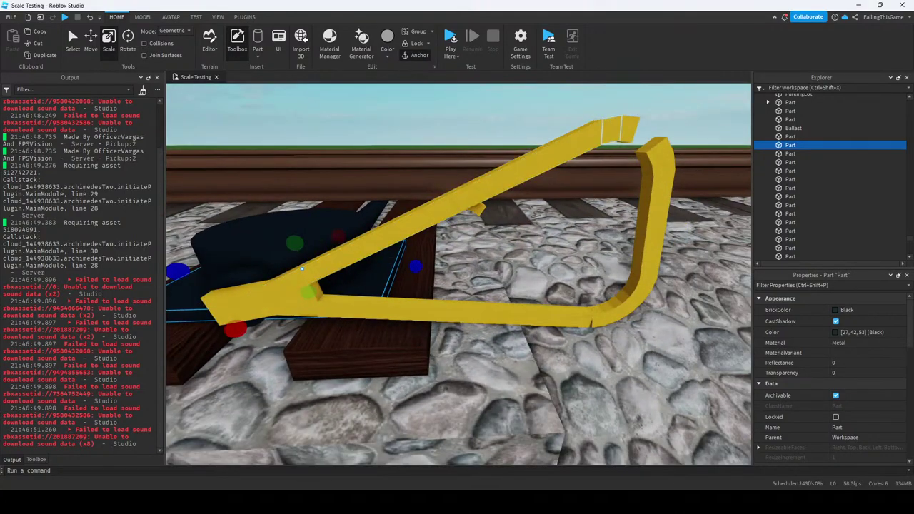
{"action": "left_click", "coordinate": [614, 129]}
{"action": "right_click_drag", "start_coordinate": [614, 129], "coordinate": [614, 129]}
{"action": "left_click", "coordinate": [429, 122]}
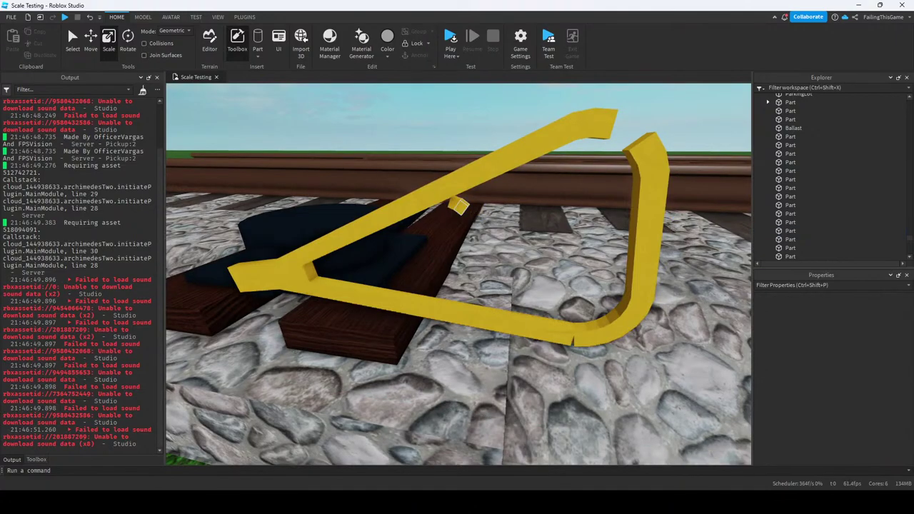
{"action": "left_click", "coordinate": [459, 207]}
{"action": "right_click_drag", "start_coordinate": [459, 207], "coordinate": [459, 207]}
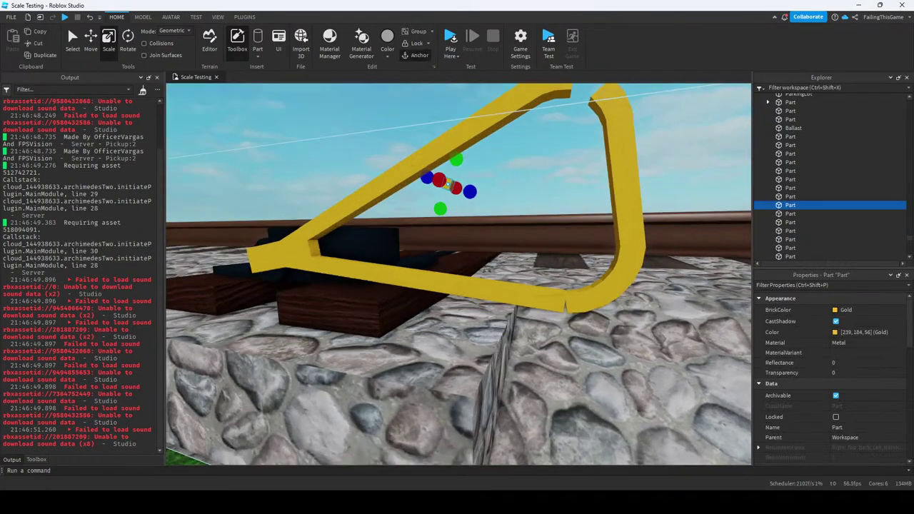
{"action": "right_click_drag", "start_coordinate": [457, 272], "coordinate": [457, 272]}
Stretch the end segment of the handle's lower curve toward the straight lower arm to narrow the gap between them.
{"action": "left_click", "coordinate": [457, 271]}
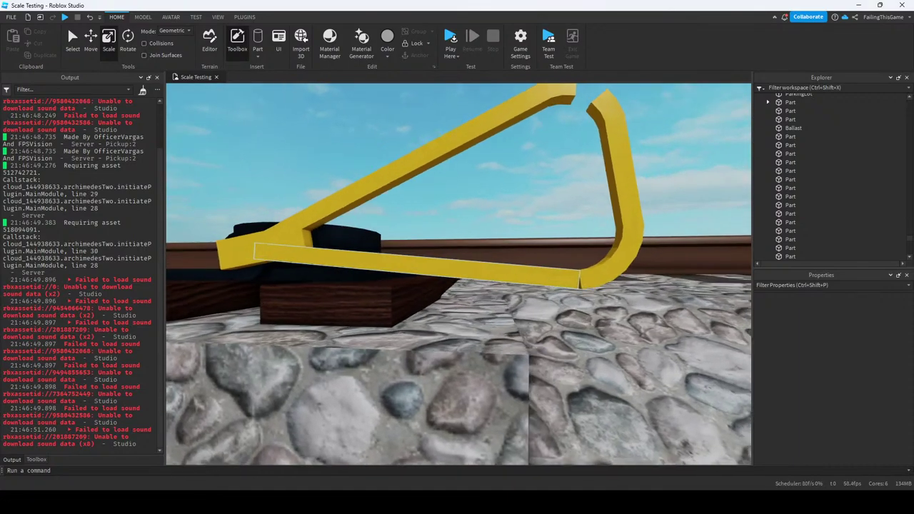
{"action": "right_click_drag", "start_coordinate": [528, 271], "coordinate": [529, 271]}
{"action": "left_click", "coordinate": [528, 272]}
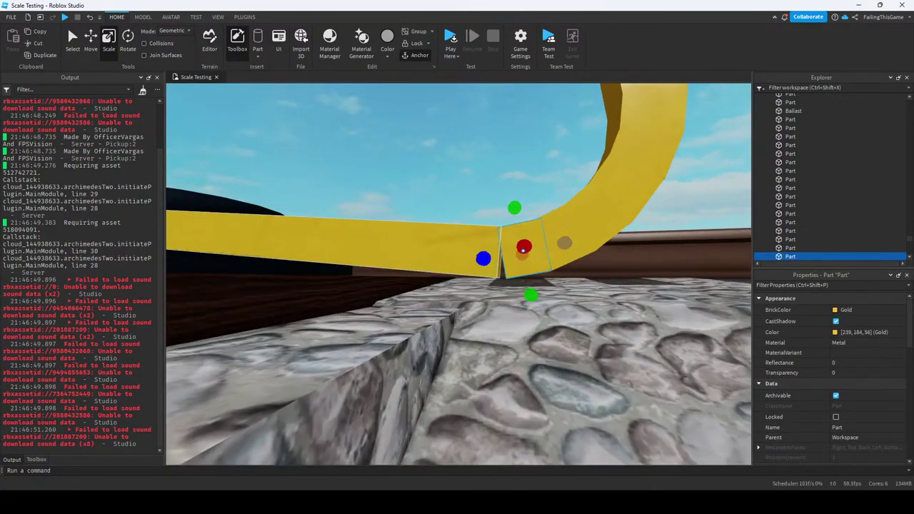
{"action": "left_click_drag", "start_coordinate": [523, 250], "coordinate": [522, 251]}
Open the Archimedes Two plugin, then delete the handle's straight lower arm and the upper arm together with its curve segments.
{"action": "left_click", "coordinate": [245, 16]}
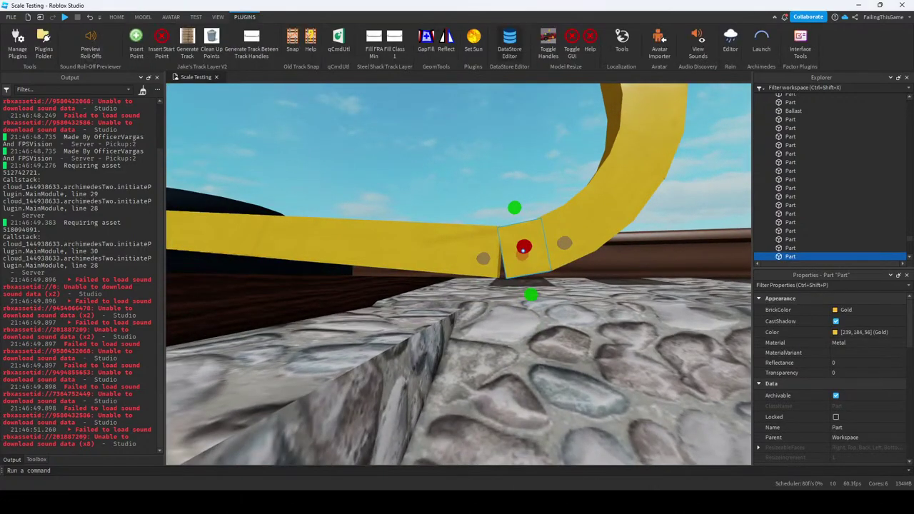
{"action": "right_click_drag", "start_coordinate": [524, 250], "coordinate": [526, 245]}
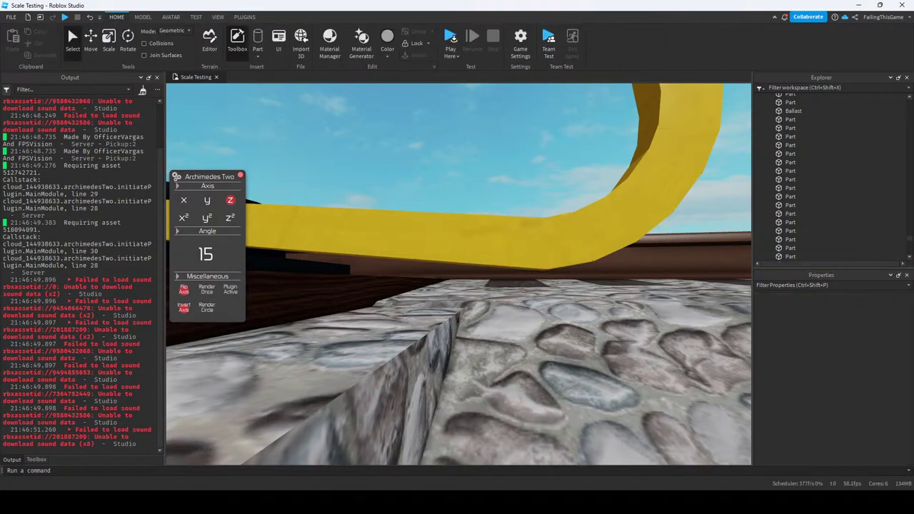
{"action": "key", "text": "Delete"}
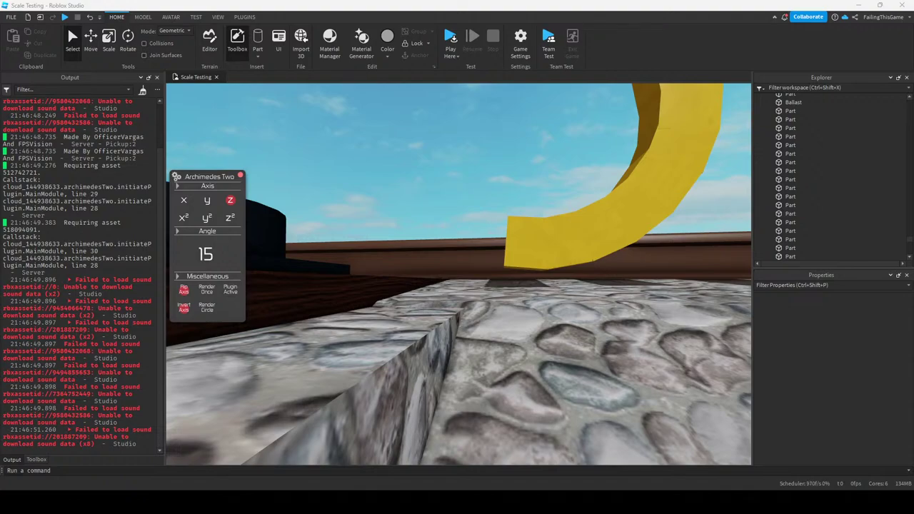
{"action": "key", "text": "s"}
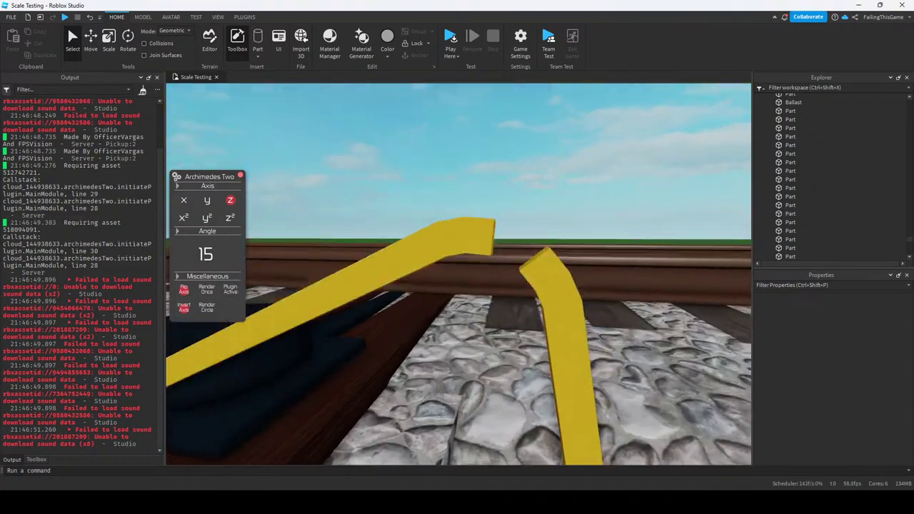
{"action": "left_click", "coordinate": [479, 237]}
{"action": "left_click", "coordinate": [478, 237], "text": "ctrl"}
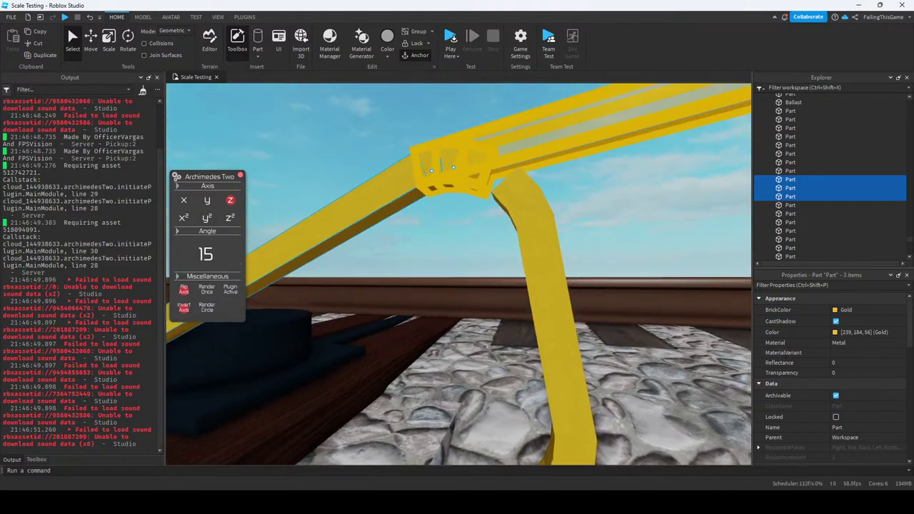
{"action": "key", "text": "Delete"}
Extend the handle's upper curve with 15-degree Archimedes segments about Z and stretch the last one to the gold bar, 1.726 long.
{"action": "left_click", "coordinate": [525, 207]}
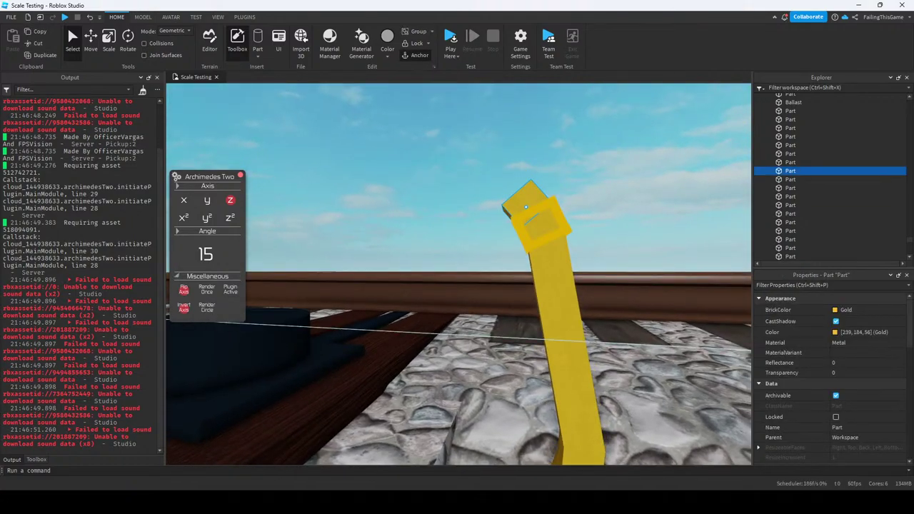
{"action": "key", "text": "s"}
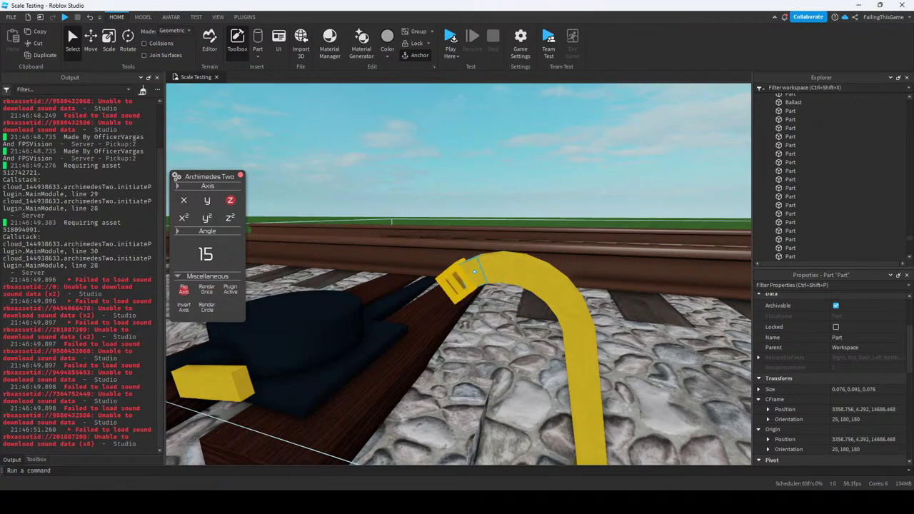
{"action": "key", "text": "ctrl+3"}
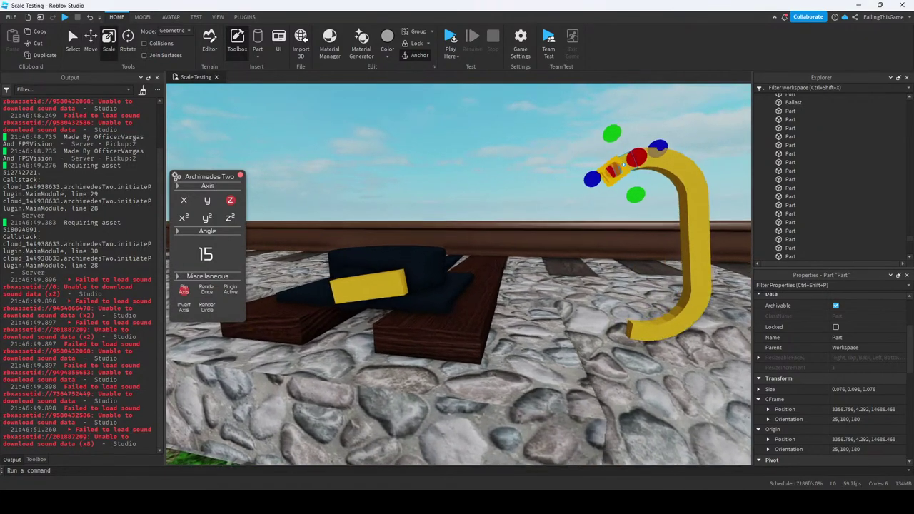
{"action": "left_click_drag", "start_coordinate": [629, 165], "coordinate": [372, 285]}
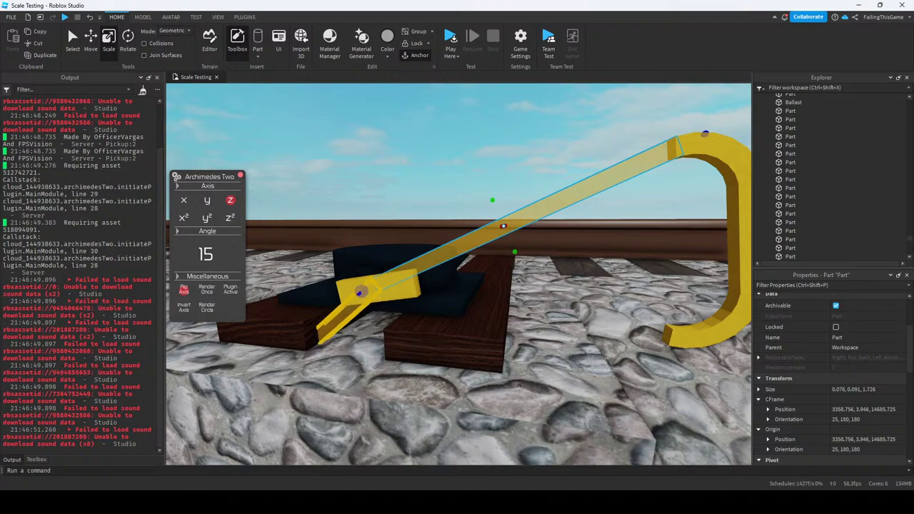
{"action": "right_click_drag", "start_coordinate": [503, 226], "coordinate": [493, 293]}
Rework the end of the handle's lower curve by removing its last short segments.
{"action": "left_click", "coordinate": [504, 296]}
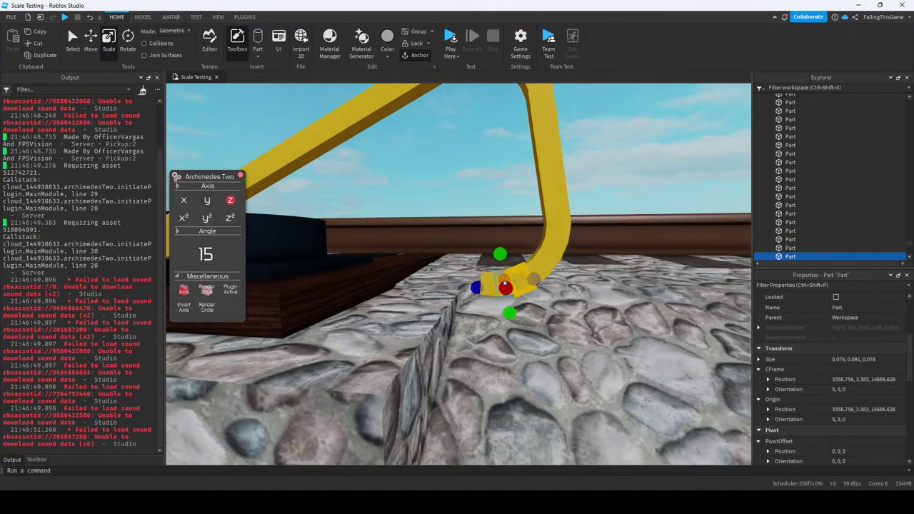
{"action": "key", "text": "r"}
{"action": "key", "text": "r"}
{"action": "right_click_drag", "start_coordinate": [493, 292], "coordinate": [457, 293]}
{"action": "left_click", "coordinate": [490, 292]}
{"action": "left_click", "coordinate": [472, 282]}
{"action": "left_click", "coordinate": [515, 265]}
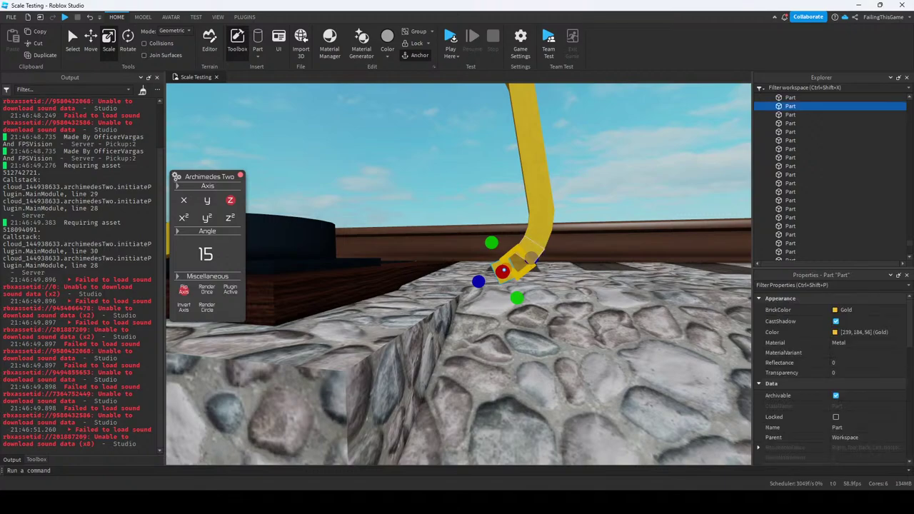
Step back through the latest handle edits until the upper curve has only its first angled segment above the upright bar.
{"action": "key", "text": "ctrl+z"}
{"action": "key", "text": "ctrl+z"}
{"action": "key", "text": "ctrl+y"}
{"action": "key", "text": "ctrl+y"}
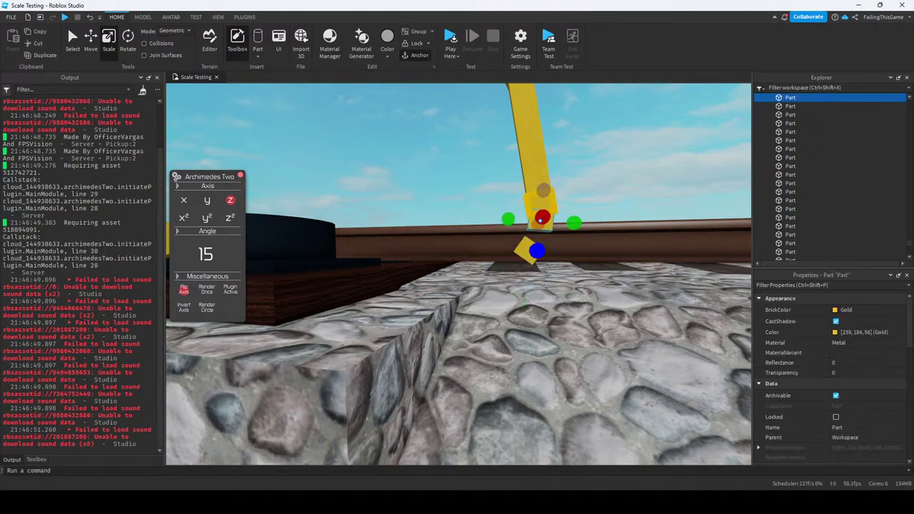
{"action": "key", "text": "s"}
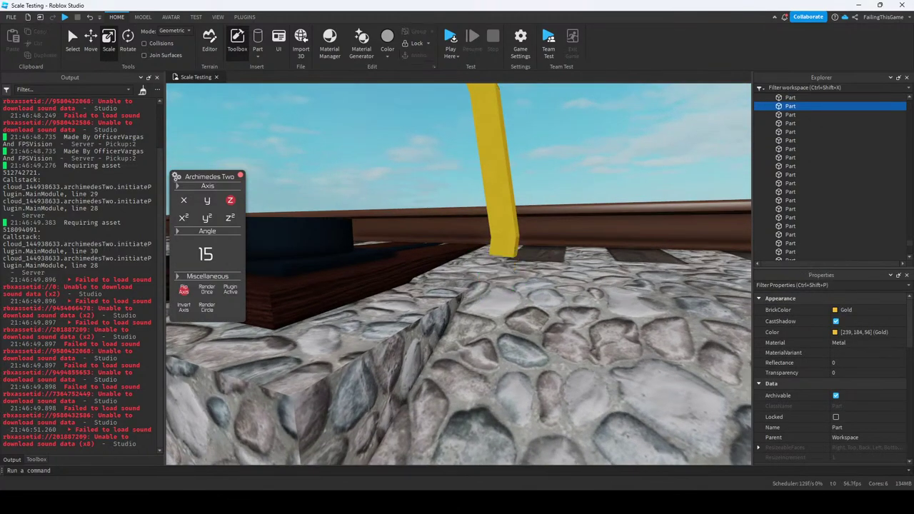
{"action": "key", "text": "ctrl+y"}
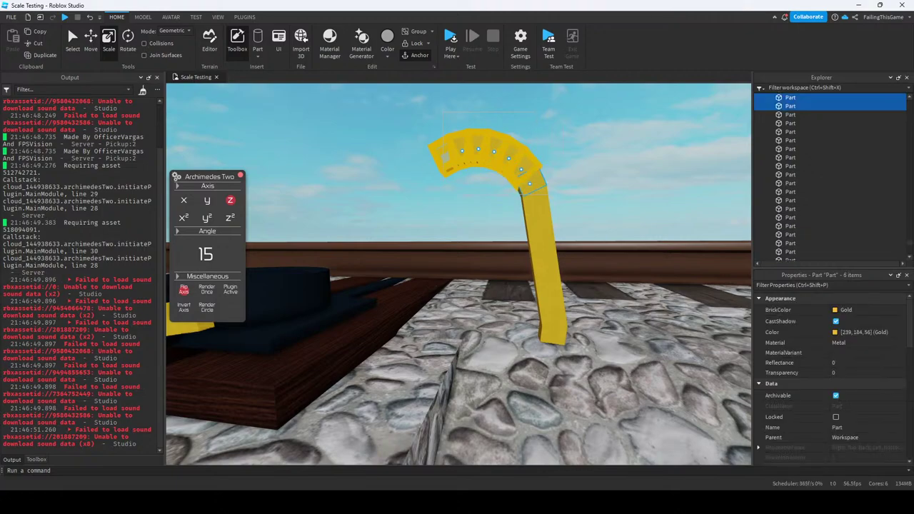
{"action": "key", "text": "ctrl+z"}
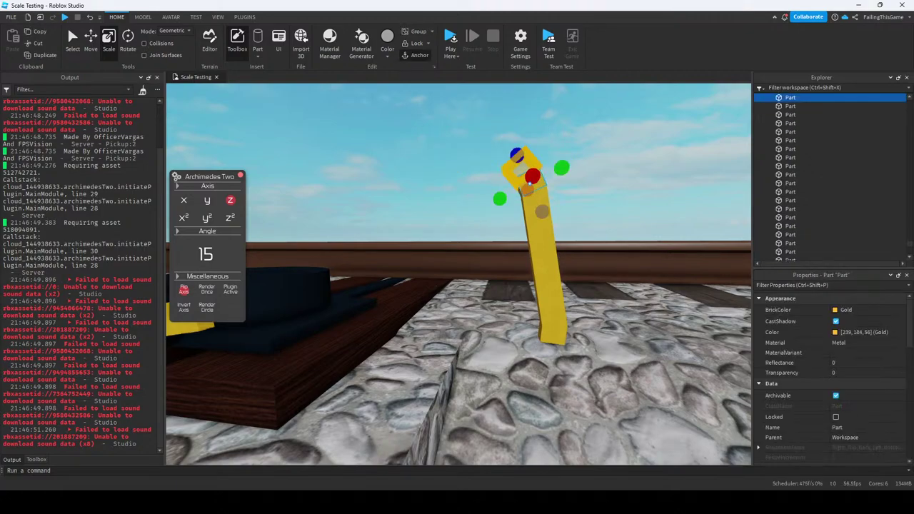
Continue the handle's upper curve from its first angled segment with 15-degree Archimedes segments about Z.
{"action": "key", "text": "s"}
{"action": "scroll", "coordinate": [831, 371], "scroll_direction": "down", "scroll_amount": 3}
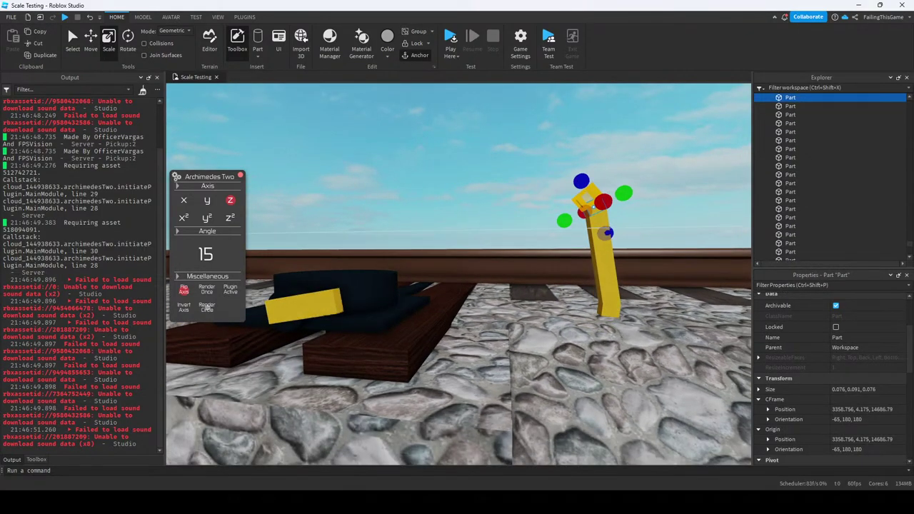
{"action": "left_click", "coordinate": [206, 306]}
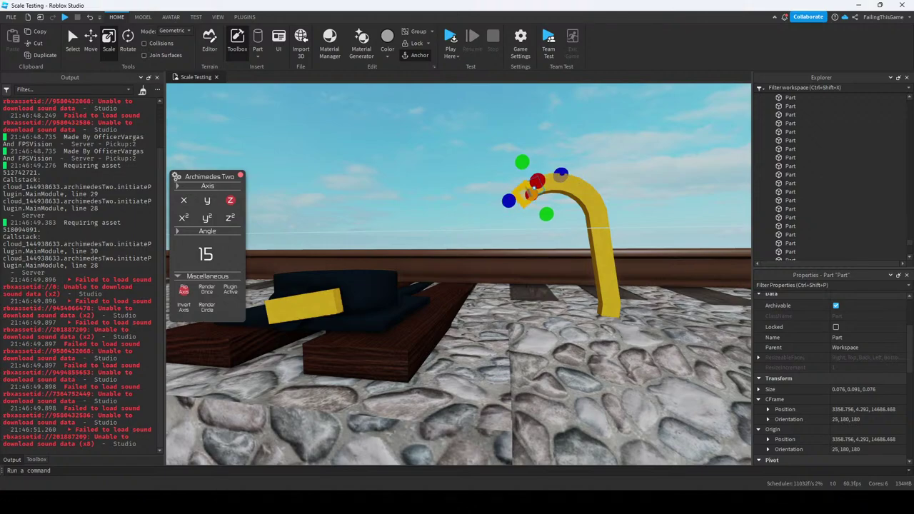
{"action": "key", "text": "Escape"}
Build the handle's lower curve from the upright bar's lower end segment with 15-degree Archimedes segments, using the inverted Z axis.
{"action": "key", "text": "w"}
{"action": "left_click", "coordinate": [607, 300]}
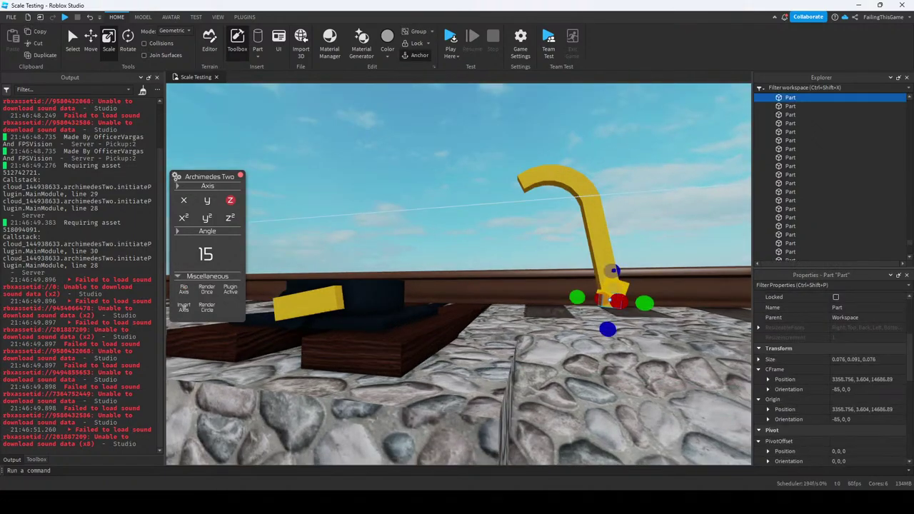
{"action": "left_click", "coordinate": [206, 289]}
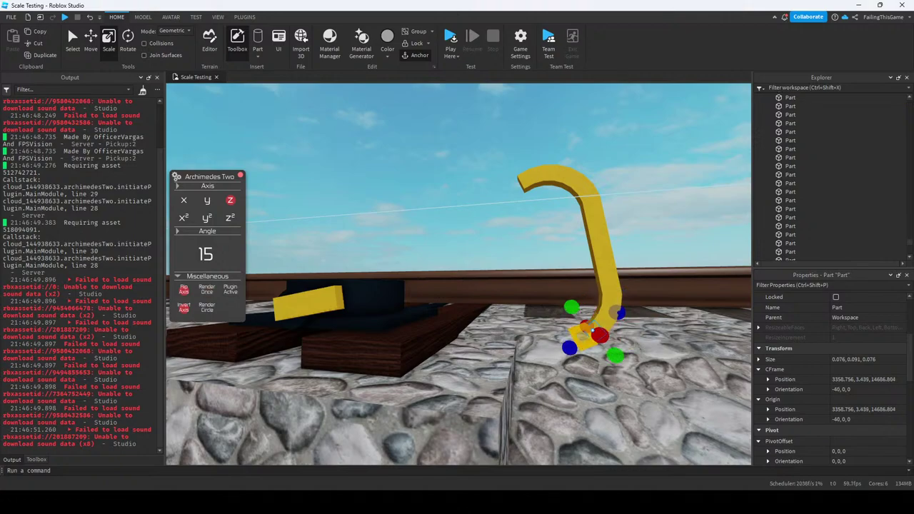
{"action": "key", "text": "r"}
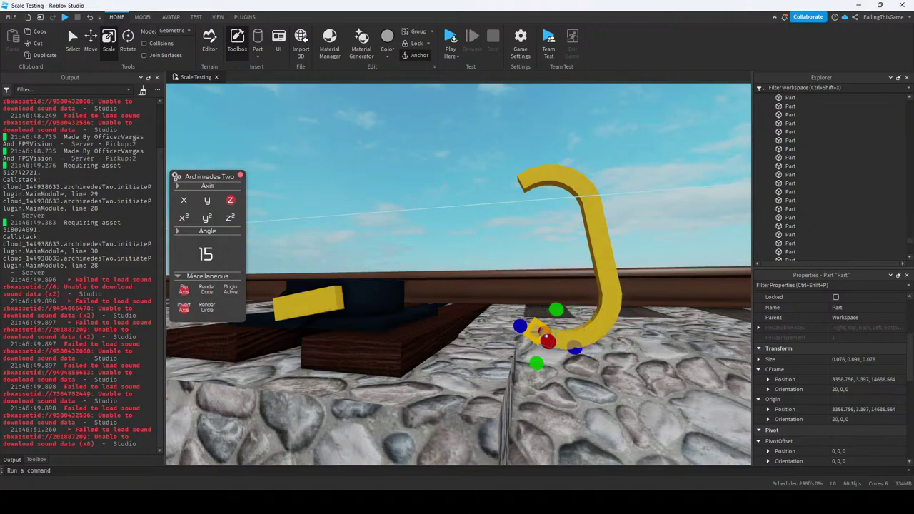
{"action": "key", "text": "r"}
{"action": "key", "text": "r"}
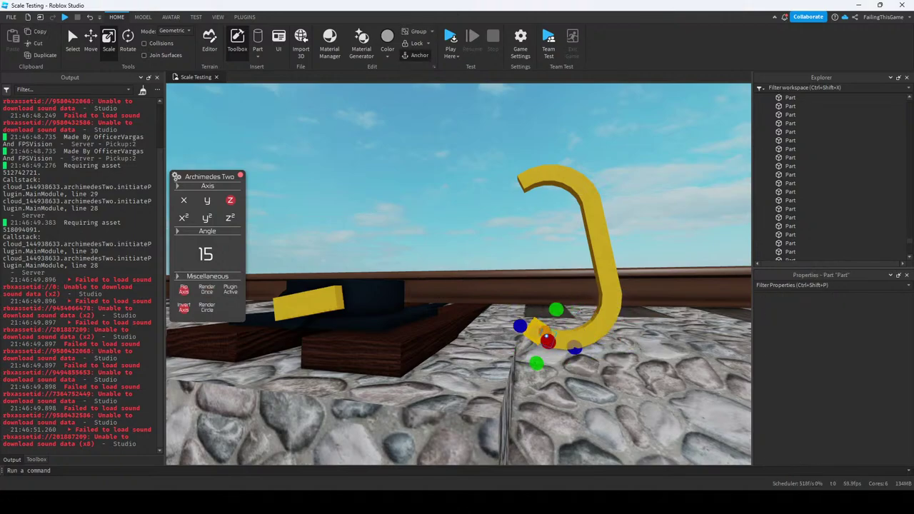
{"action": "key", "text": "r"}
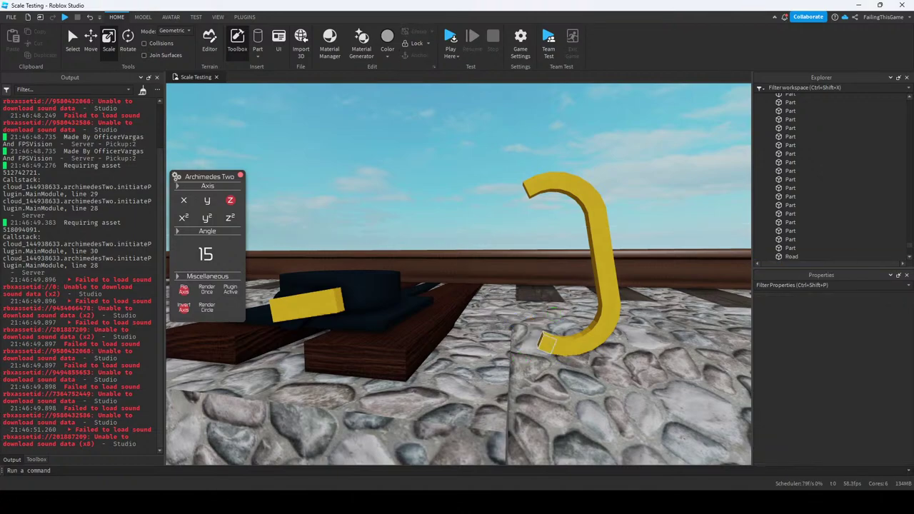
Remove the lower curve's last segment and stretch the remaining end segment to the gold bar, 1.726 long.
{"action": "key", "text": "a"}
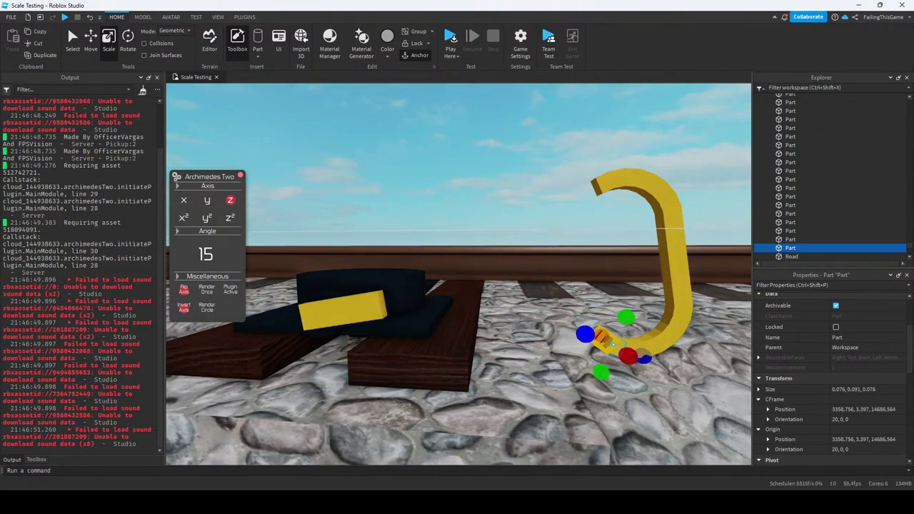
{"action": "left_click_drag", "start_coordinate": [584, 333], "coordinate": [357, 247]}
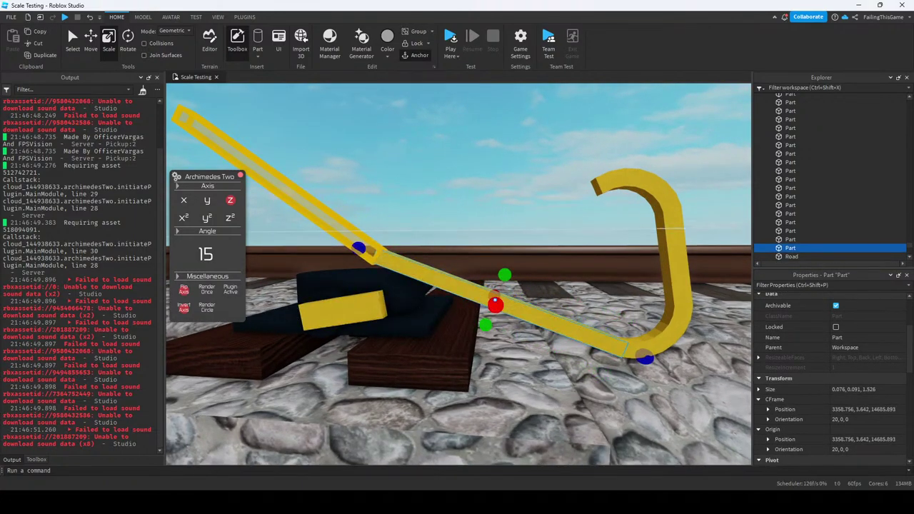
{"action": "key", "text": "ctrl+z"}
{"action": "key", "text": "ctrl+z"}
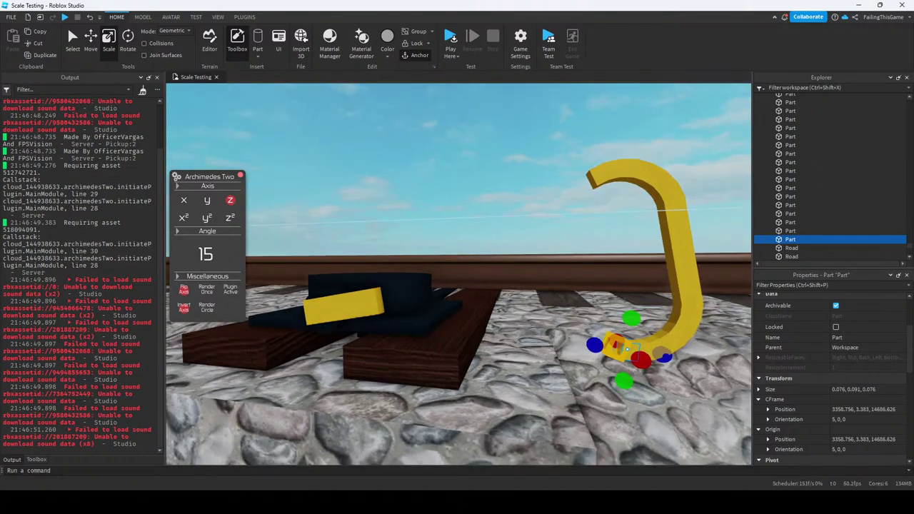
{"action": "key", "text": "ctrl+y"}
{"action": "key", "text": "ctrl+y"}
{"action": "key", "text": "ctrl+y"}
{"action": "key", "text": "ctrl+y"}
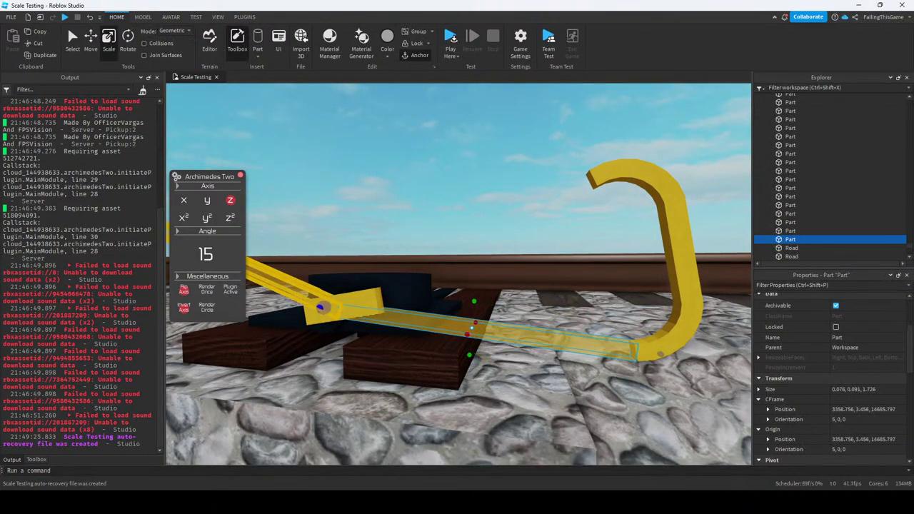
Trim the end of the handle's upper curve and stretch its end segment down to the gold bar to close the loop.
{"action": "key", "text": "ctrl+z"}
{"action": "key", "text": "ctrl+z"}
{"action": "key", "text": "ctrl+z"}
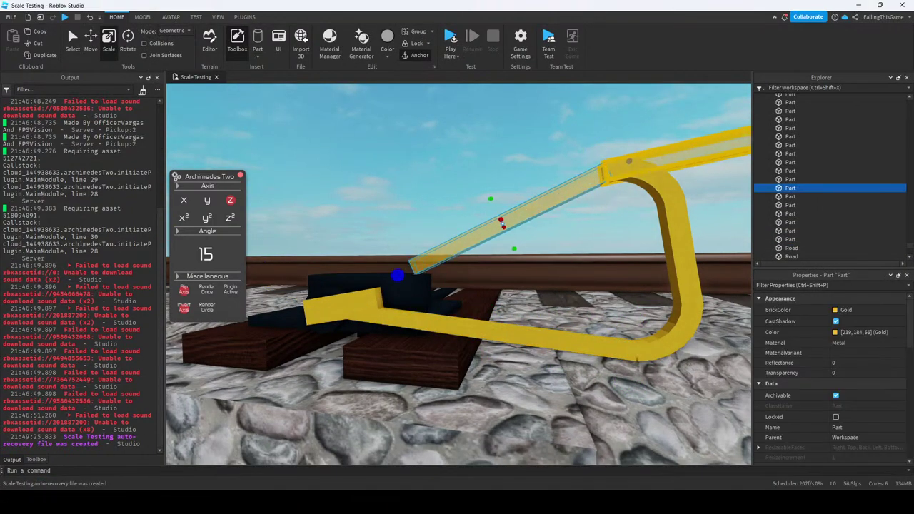
{"action": "key", "text": "ctrl+z"}
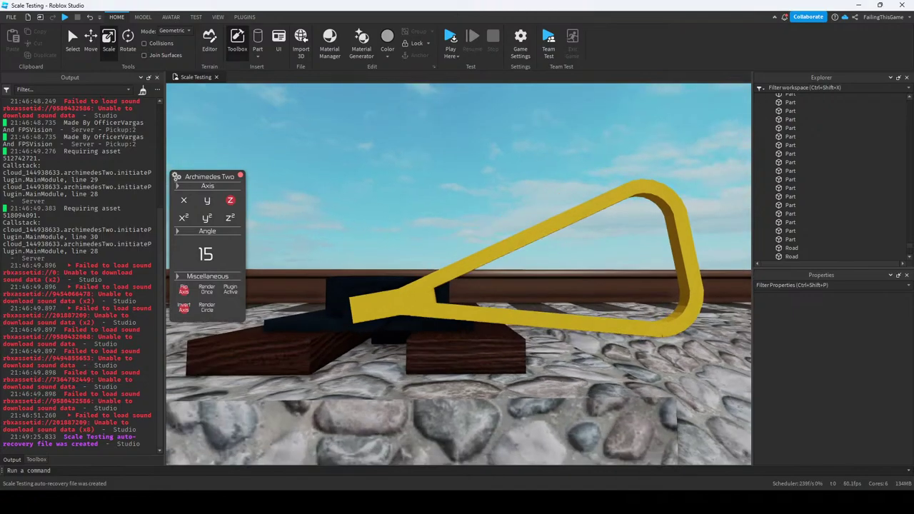
{"action": "key", "text": "ctrl+z"}
Examine the trackside switch stand and its rebuilt handle against the rails, the Rig and the copy on the grass.
{"action": "key", "text": "s"}
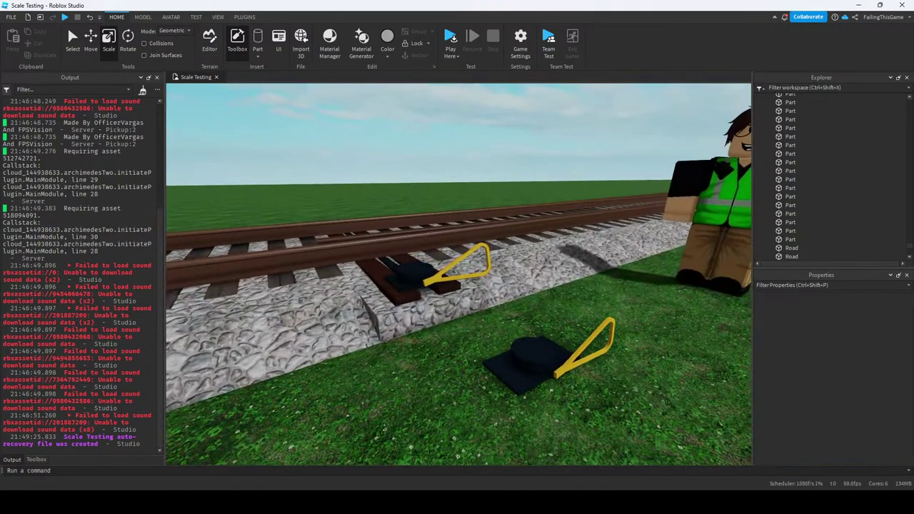
{"action": "key", "text": "w"}
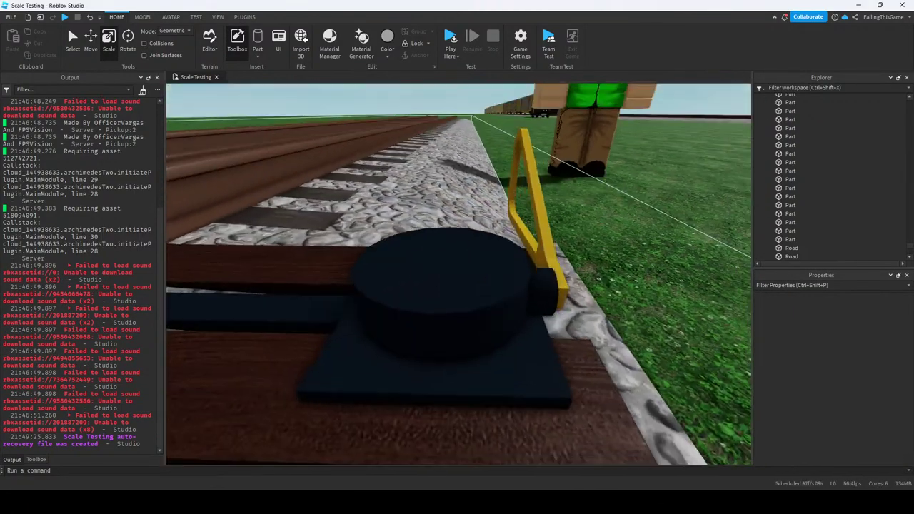
{"action": "left_click", "coordinate": [443, 279]}
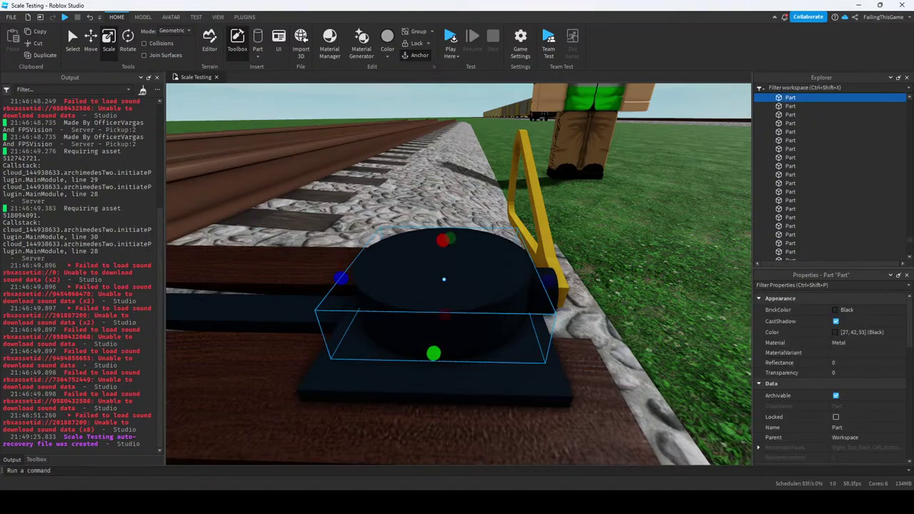
{"action": "key", "text": "f"}
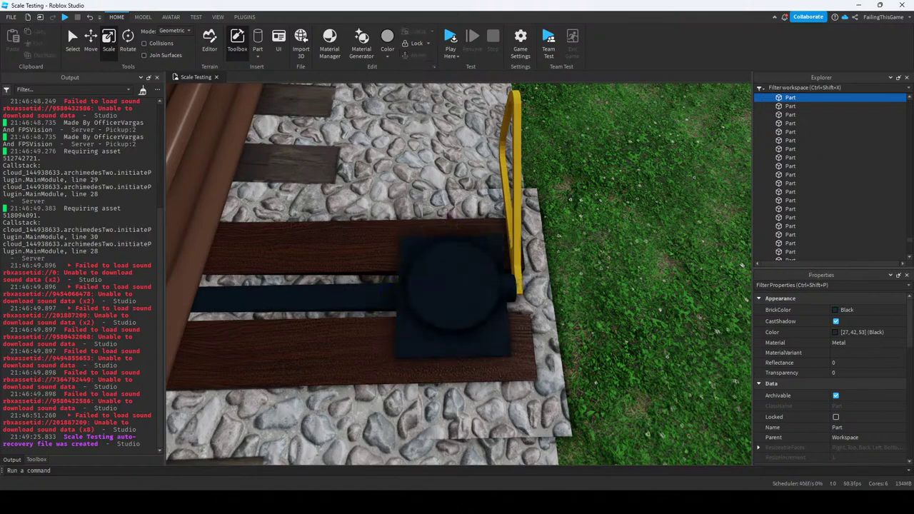
{"action": "right_click_drag", "start_coordinate": [457, 286], "coordinate": [400, 243]}
{"action": "left_click", "coordinate": [642, 286]}
{"action": "scroll", "coordinate": [459, 274], "scroll_direction": "down", "scroll_amount": 5}
Playtest the place, walk the character up to the switch stand to check its scale, and end the test.
{"action": "key", "text": "F5"}
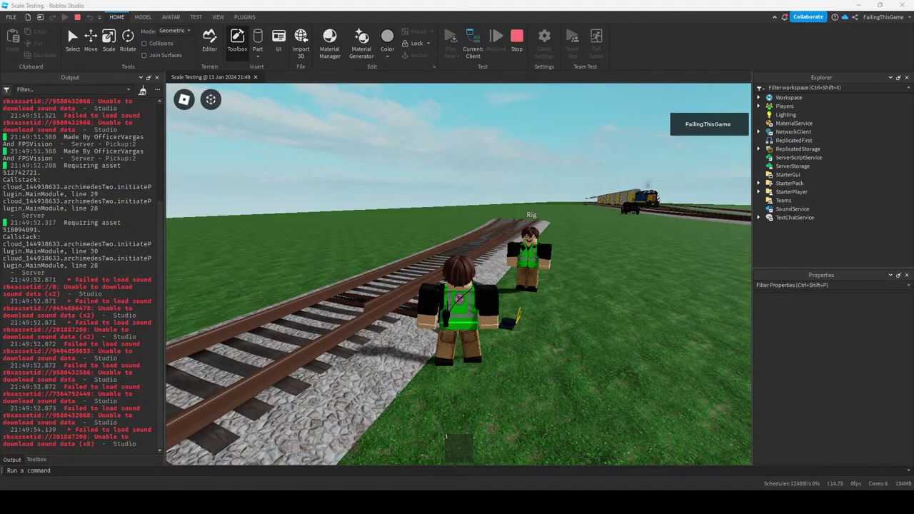
{"action": "key", "text": "w"}
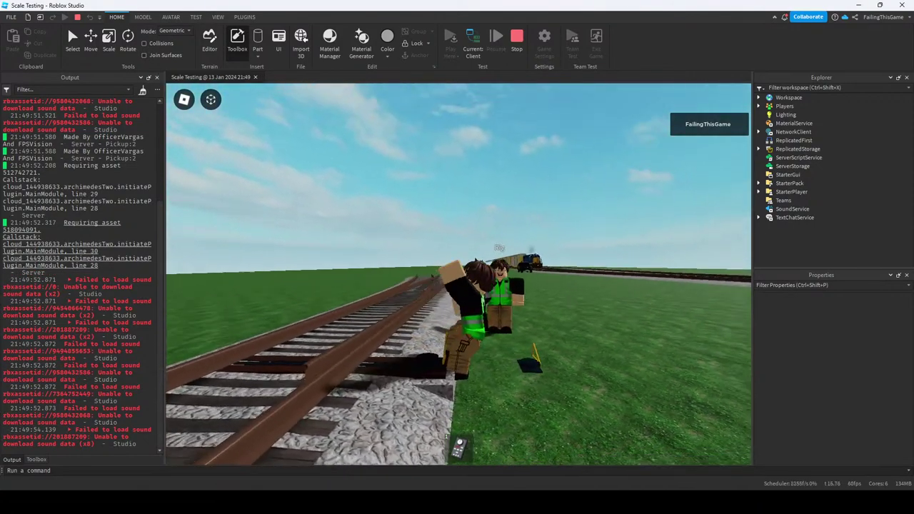
{"action": "key", "text": "w"}
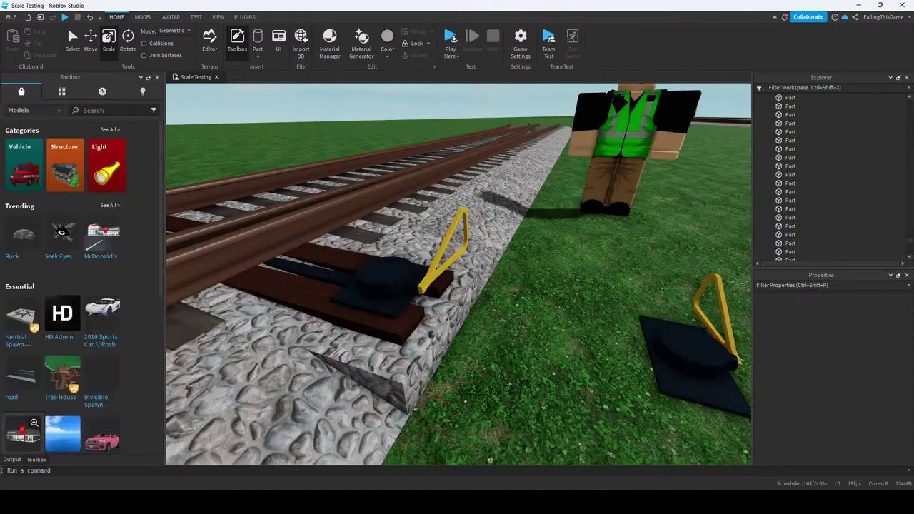
Search the Toolbox models for "switch stands".
{"action": "type", "text": "switch stands"}
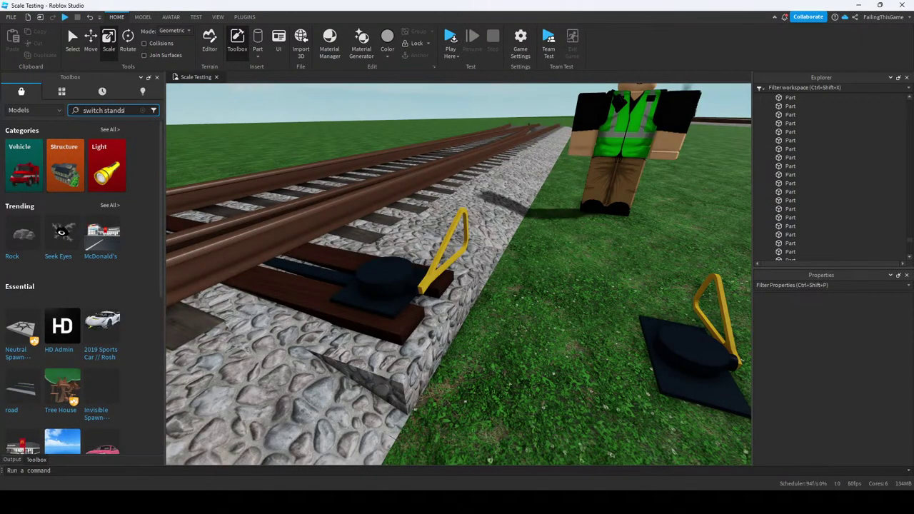
{"action": "key", "text": "Return"}
{"action": "scroll", "coordinate": [543, 286], "scroll_direction": "down", "scroll_amount": 5}
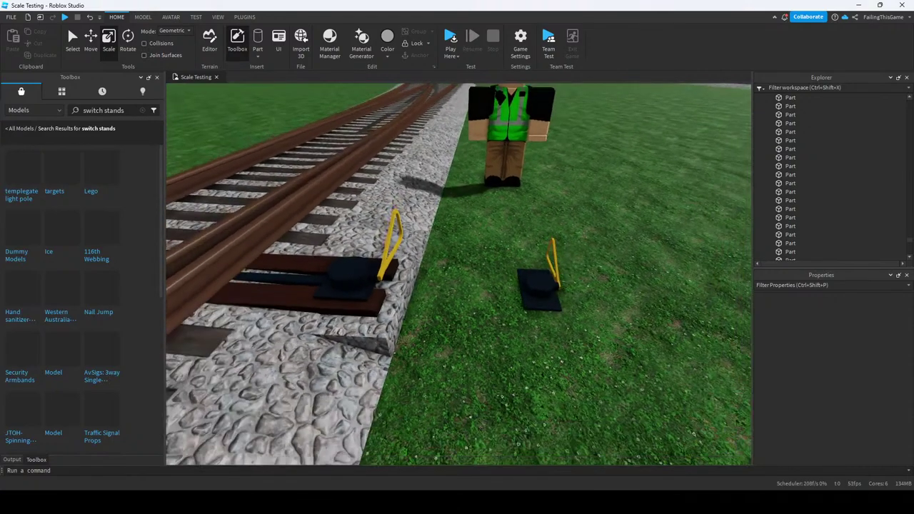
Delete the switch stand copy from the grass.
{"action": "left_click", "coordinate": [543, 282]}
{"action": "key", "text": "s"}
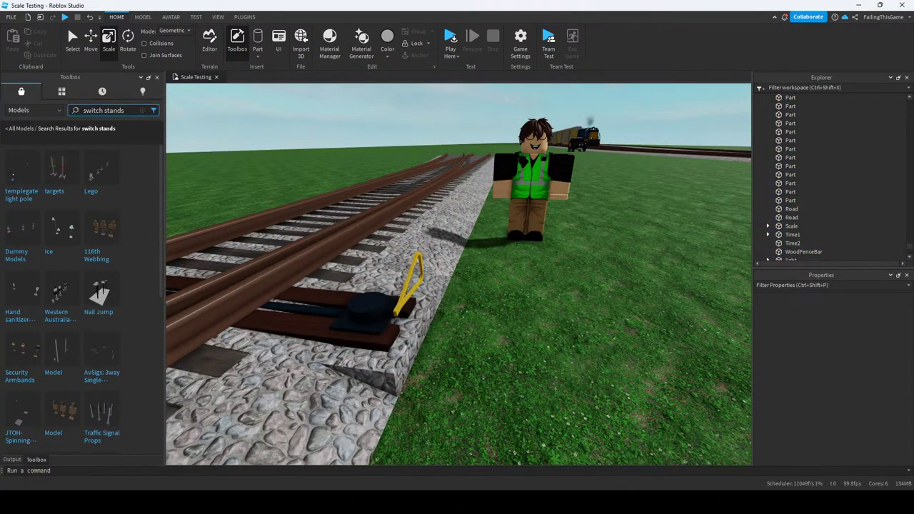
Filter the "switch stands" search to include models from ID-unverified creators and look through the results.
{"action": "left_click", "coordinate": [154, 110]}
{"action": "left_click", "coordinate": [141, 220]}
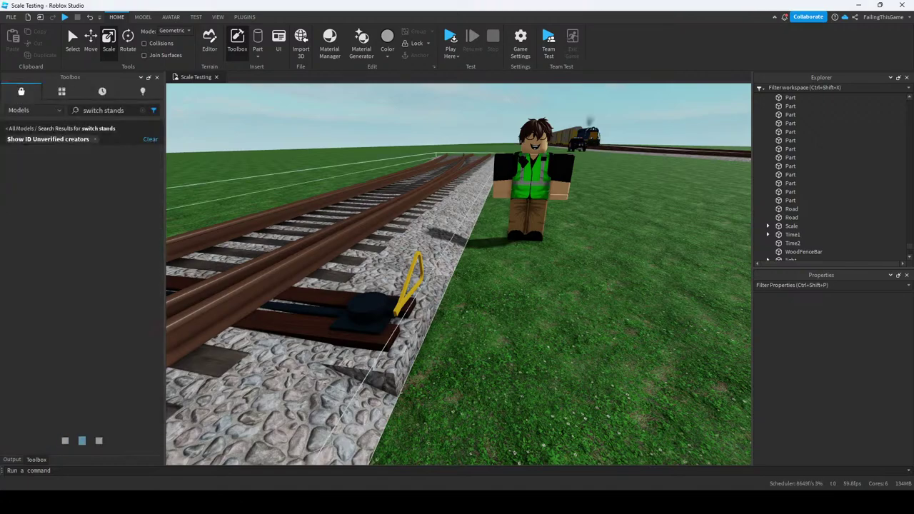
{"action": "scroll", "coordinate": [458, 278], "scroll_direction": "down", "scroll_amount": 3}
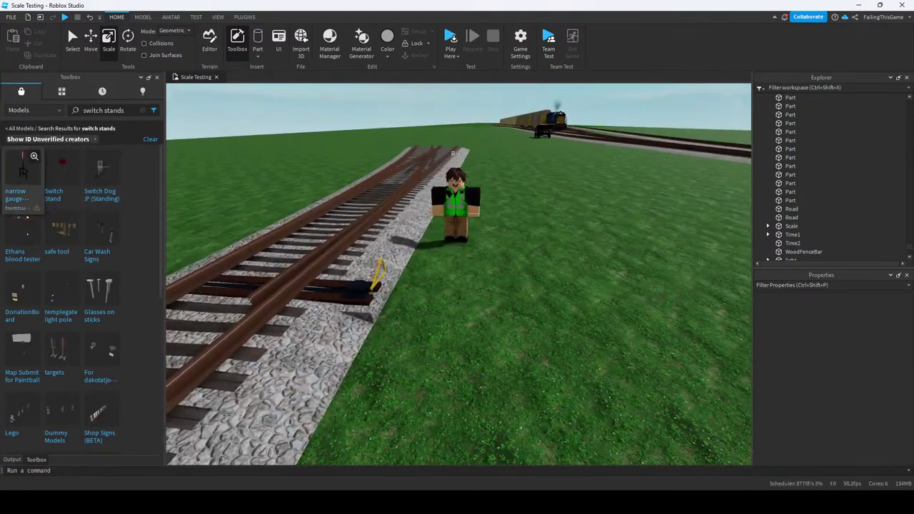
Insert the narrow gauge switch stand model on the grass near the Rig and delete it again.
{"action": "left_click", "coordinate": [21, 168]}
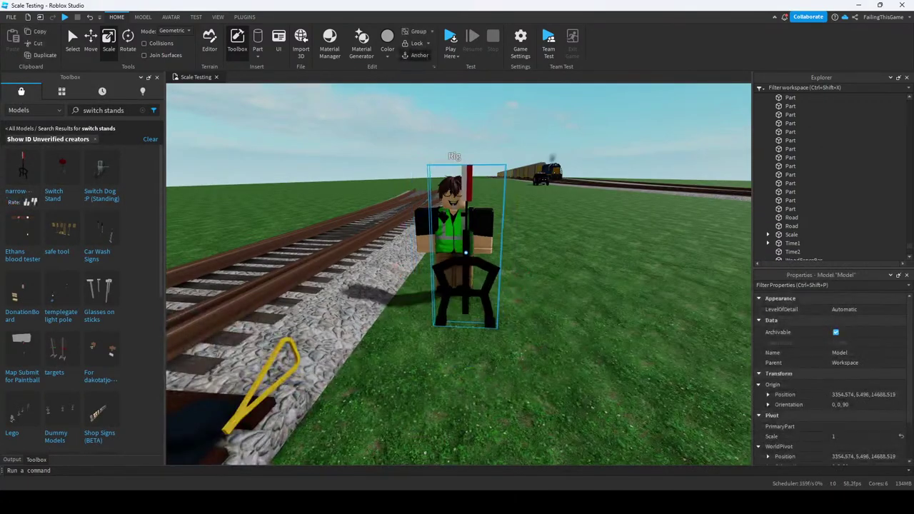
{"action": "key", "text": "Delete"}
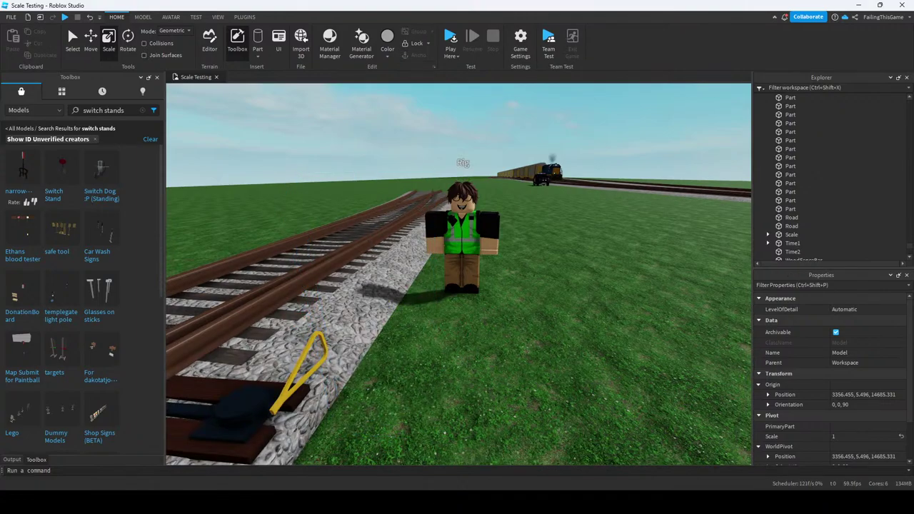
Delete the Rig figure standing on the grass near the switch stand.
{"action": "scroll", "coordinate": [457, 278], "scroll_direction": "up", "scroll_amount": 3}
{"action": "scroll", "coordinate": [460, 275], "scroll_direction": "up", "scroll_amount": 5}
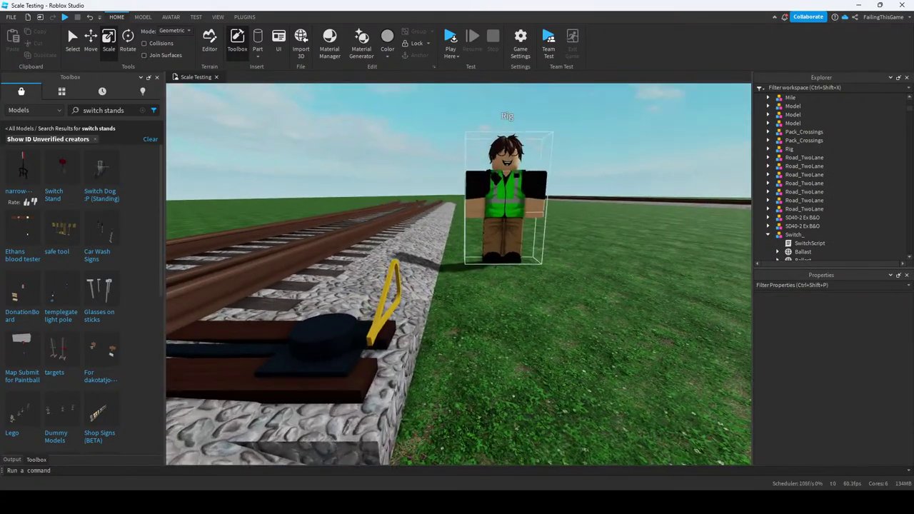
{"action": "left_click", "coordinate": [506, 200]}
{"action": "key", "text": "f"}
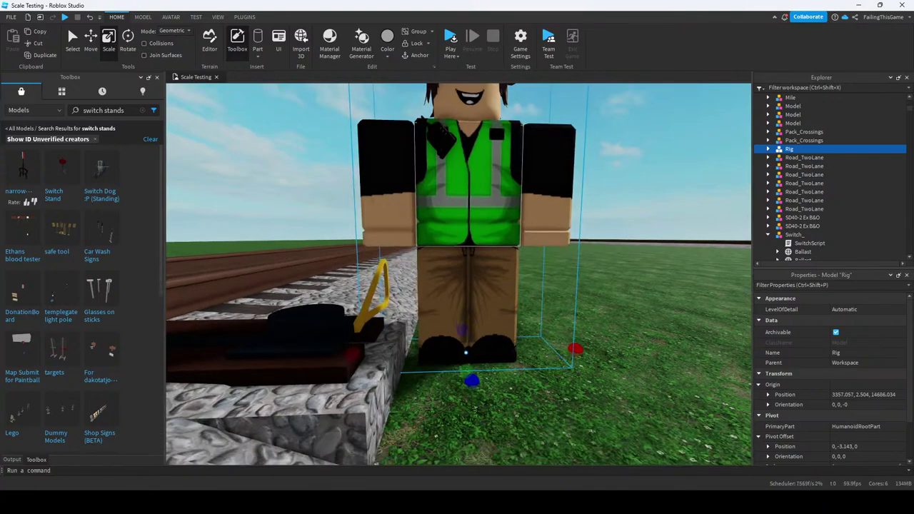
{"action": "key", "text": "w"}
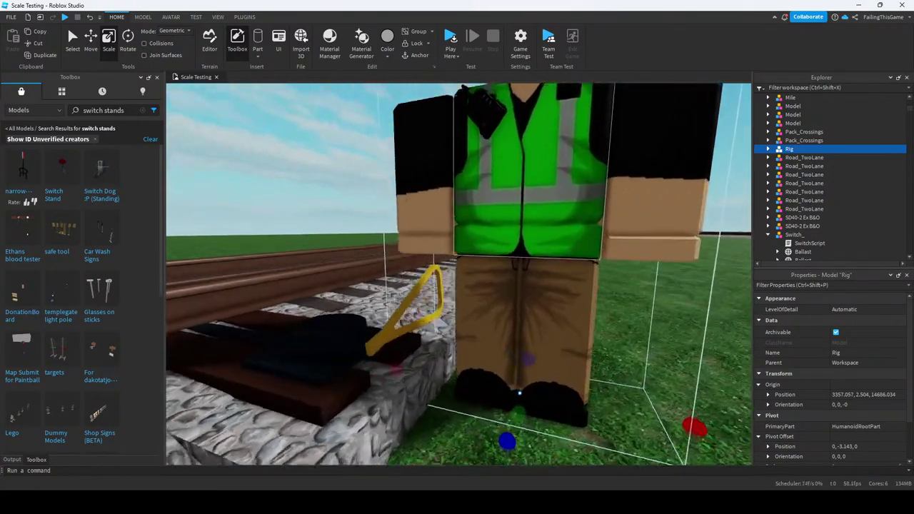
{"action": "key", "text": "Delete"}
{"action": "key", "text": "w"}
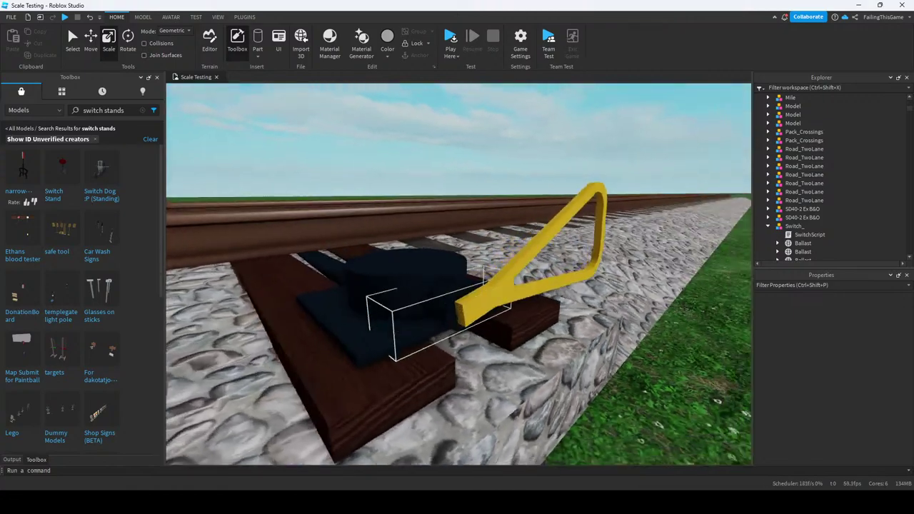
Move the black metal part behind the gold handle inward, closer to the stand's round base.
{"action": "left_click", "coordinate": [410, 307]}
{"action": "key", "text": "w"}
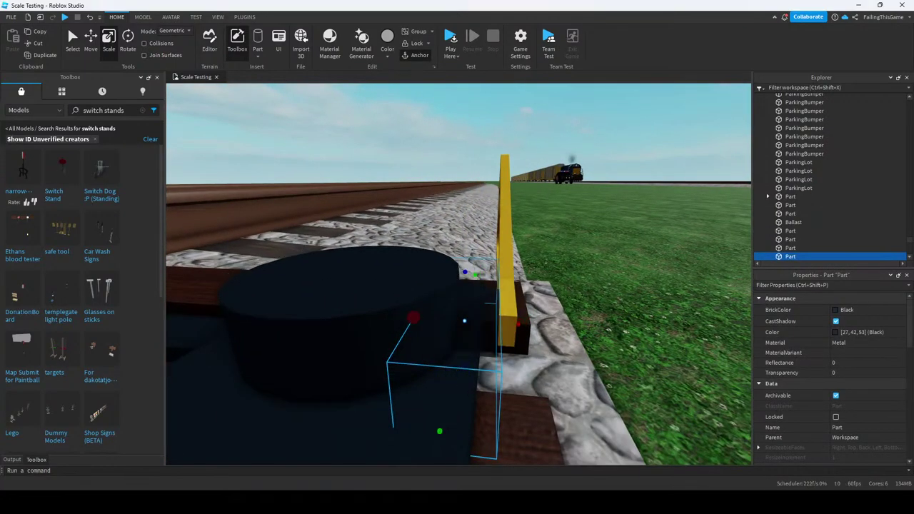
{"action": "key", "text": "s"}
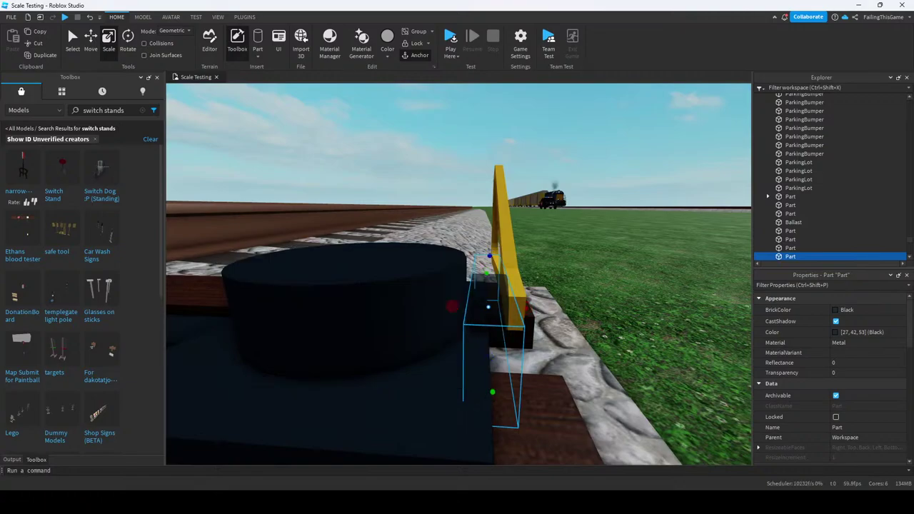
{"action": "key", "text": "ctrl+2"}
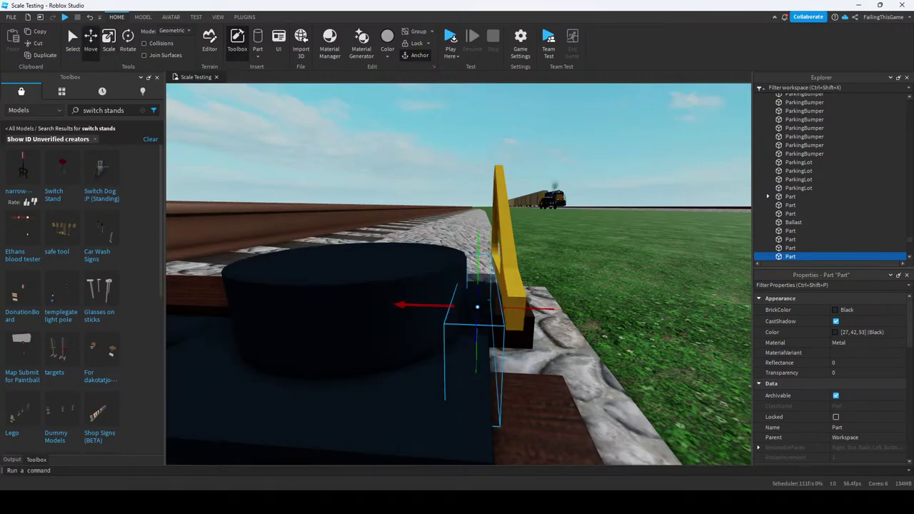
Select the gold handle's parts together and move them inward against the stand's round base.
{"action": "left_click", "coordinate": [457, 143]}
{"action": "right_click_drag", "start_coordinate": [457, 272], "coordinate": [457, 172]}
{"action": "scroll", "coordinate": [457, 272], "scroll_direction": "down", "scroll_amount": 2}
{"action": "left_click_drag", "start_coordinate": [264, 201], "coordinate": [507, 304]}
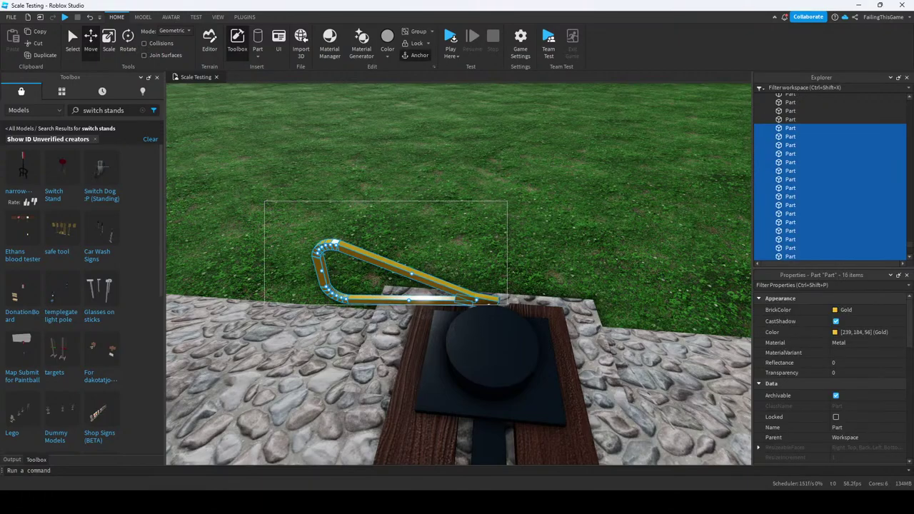
{"action": "right_click_drag", "start_coordinate": [457, 271], "coordinate": [593, 264]}
{"action": "key", "text": "f"}
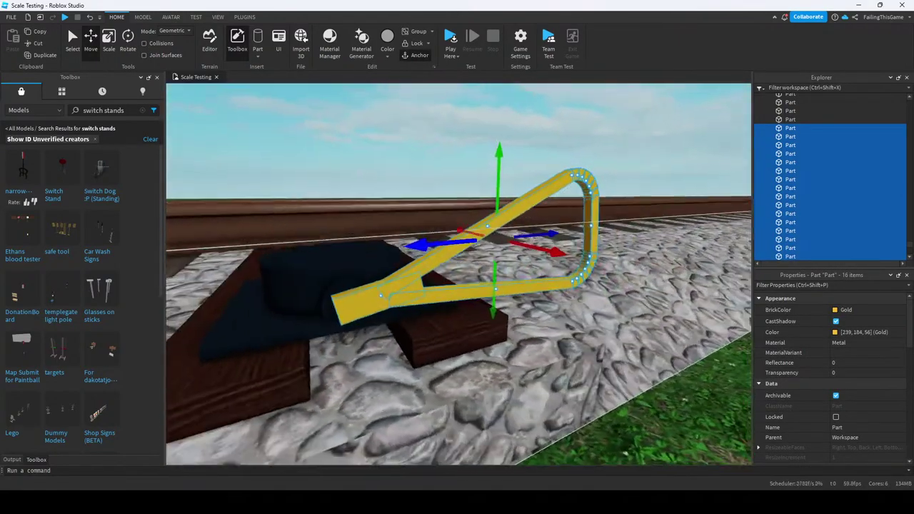
Shift the selected gold handle parts along the track so the handle's end lines up with the black pivot part.
{"action": "key", "text": "ctrl+4"}
{"action": "scroll", "coordinate": [335, 279], "scroll_direction": "up", "scroll_amount": 5}
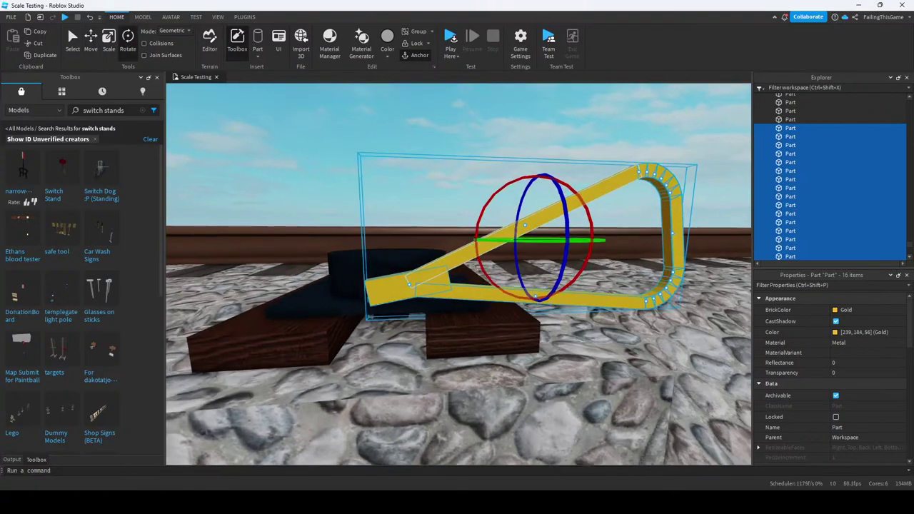
{"action": "right_click_drag", "start_coordinate": [590, 292], "coordinate": [590, 292]}
{"action": "key", "text": "ctrl+2"}
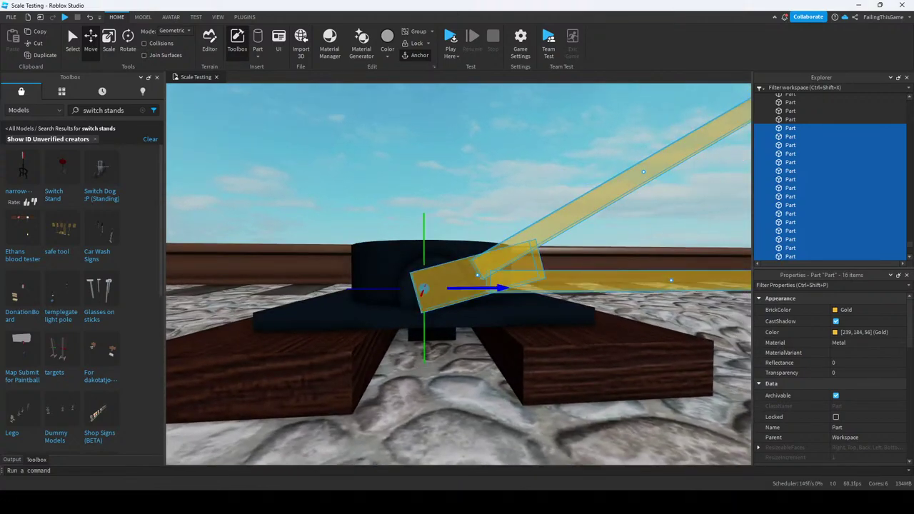
{"action": "right_click_drag", "start_coordinate": [590, 292], "coordinate": [590, 291]}
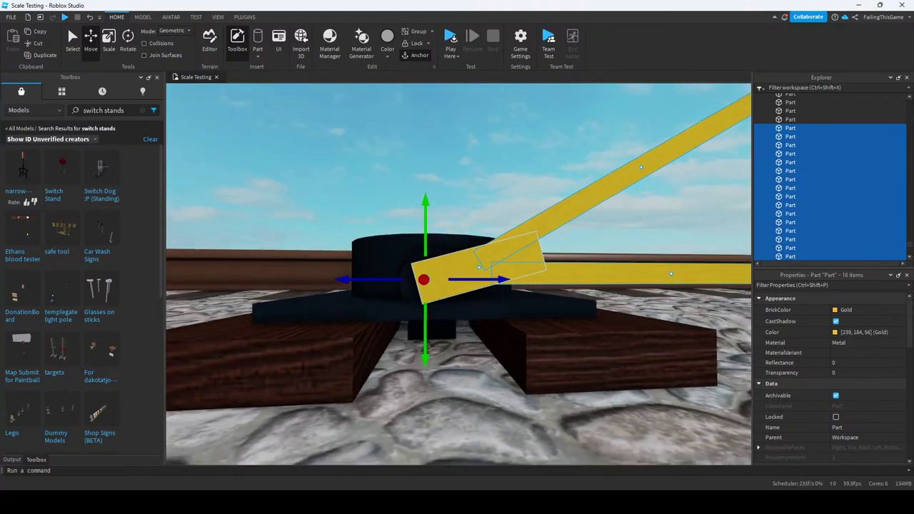
Try to union the gold handle parts into one piece twice, separating them again each time.
{"action": "key", "text": "f"}
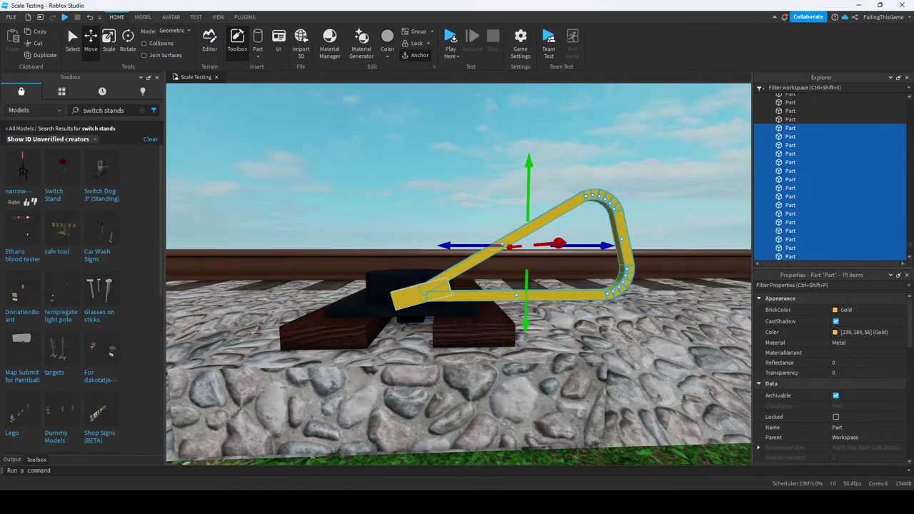
{"action": "left_click", "coordinate": [143, 17]}
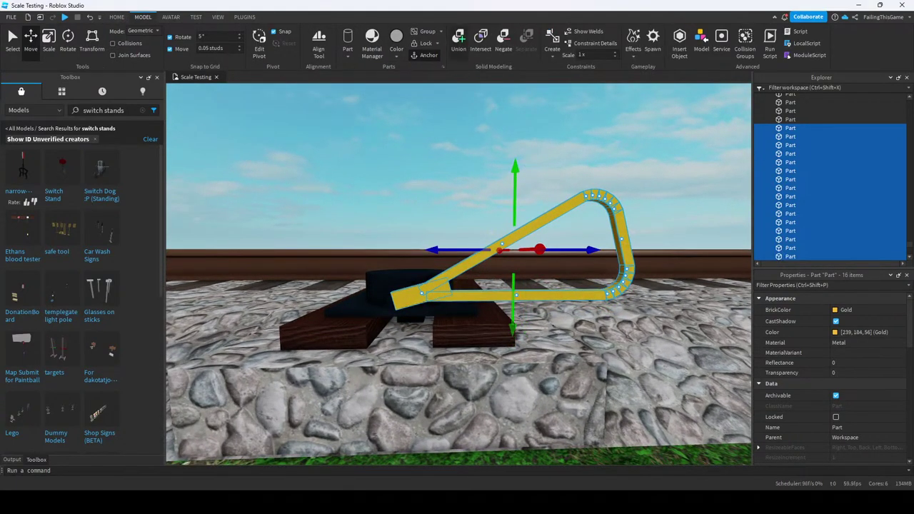
{"action": "key", "text": "ctrl+shift+g"}
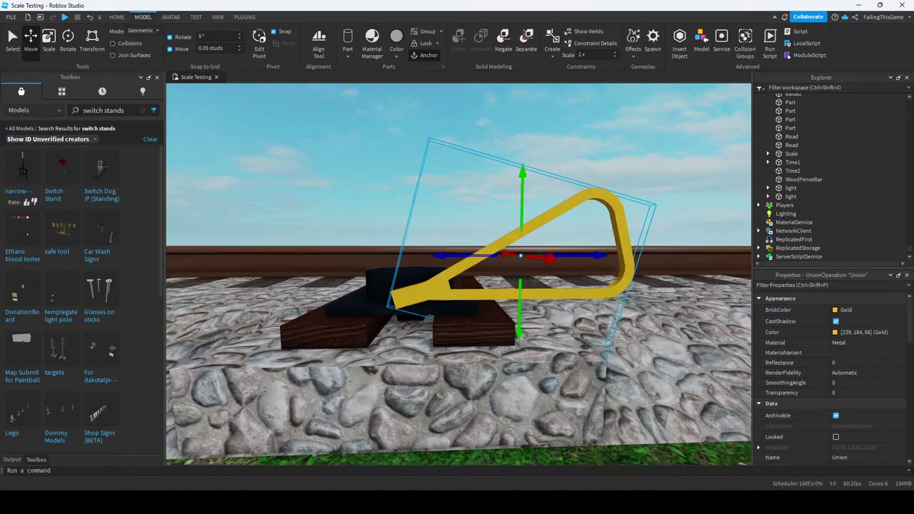
{"action": "key", "text": "ctrl+shift+u"}
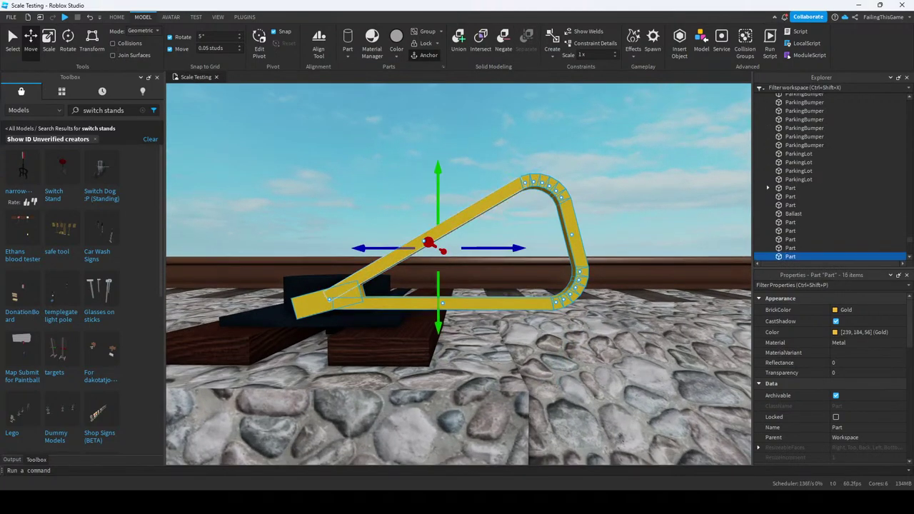
{"action": "key", "text": "ctrl+shift+g"}
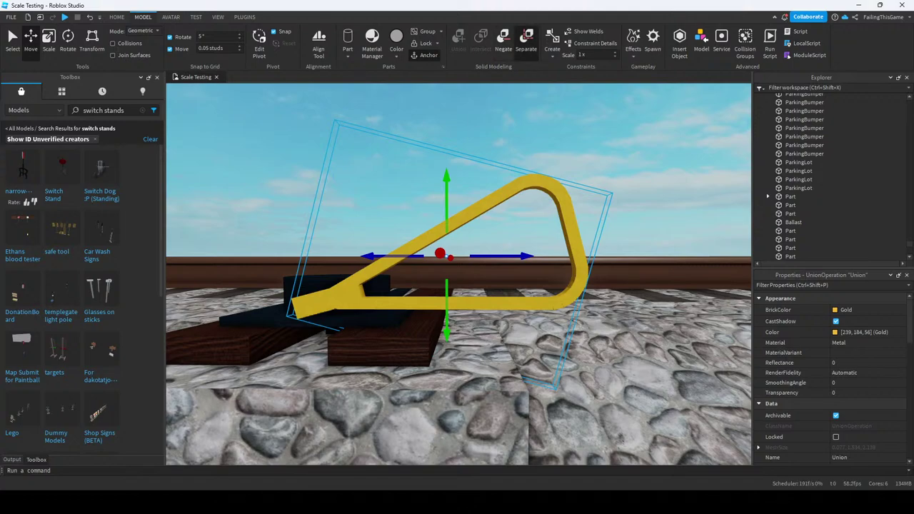
{"action": "key", "text": "ctrl+shift+u"}
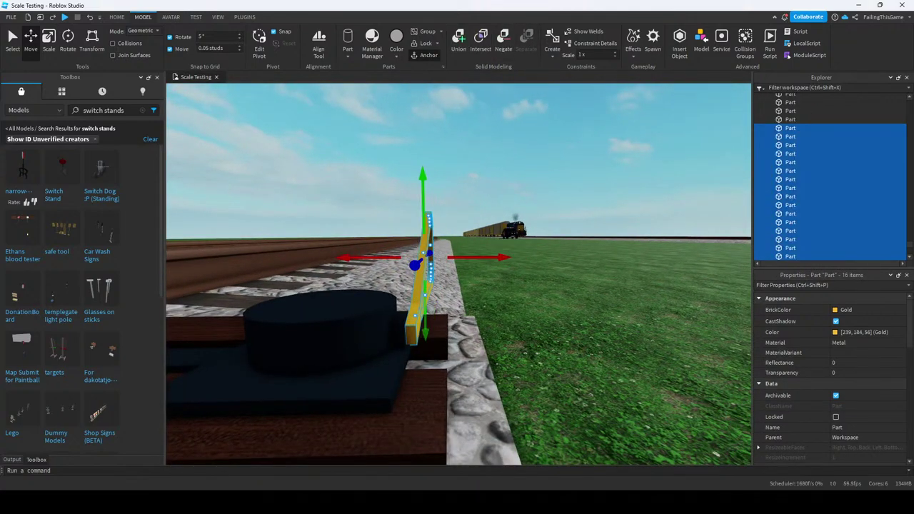
Set the move snapping increment to 10 studs and raise the gold handle parts into the air above the track.
{"action": "key", "text": "s"}
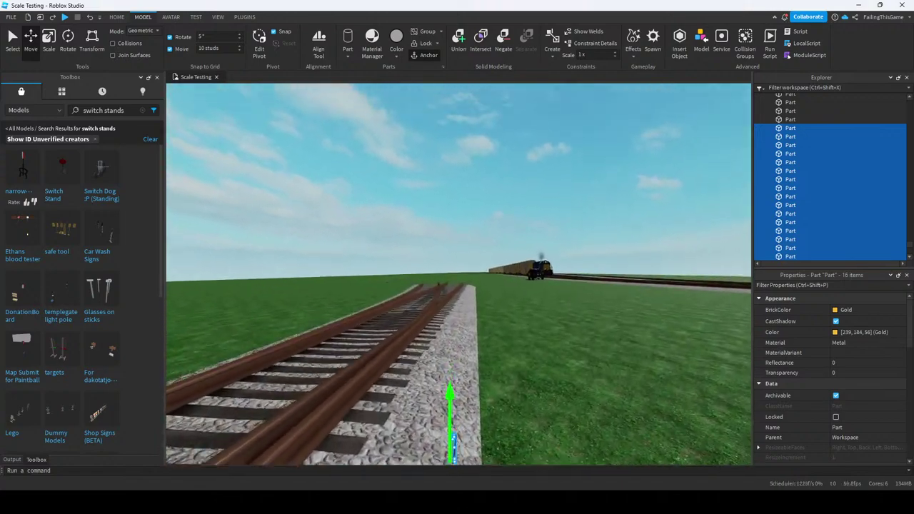
{"action": "key", "text": "w"}
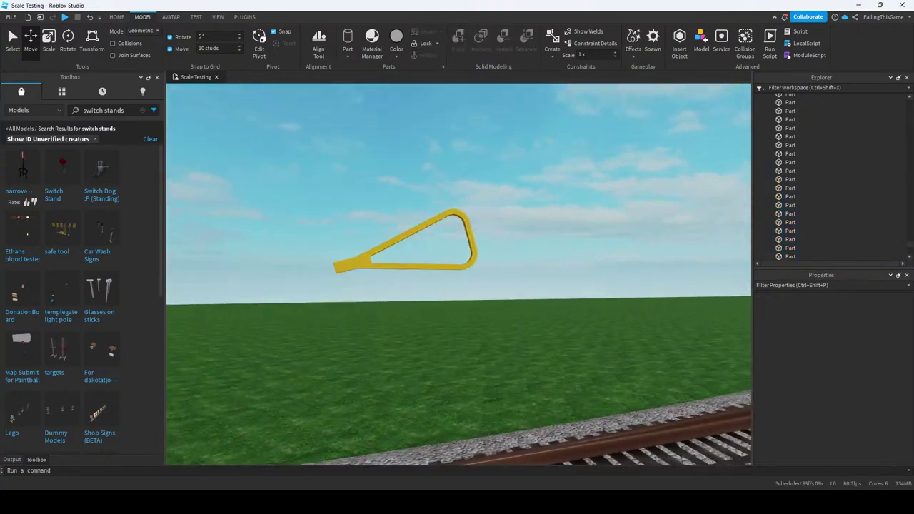
Turn off move snapping and resize the pieces where the handle's lower bar meets its rounded corner to close the gap.
{"action": "left_click", "coordinate": [422, 273]}
{"action": "key", "text": "w"}
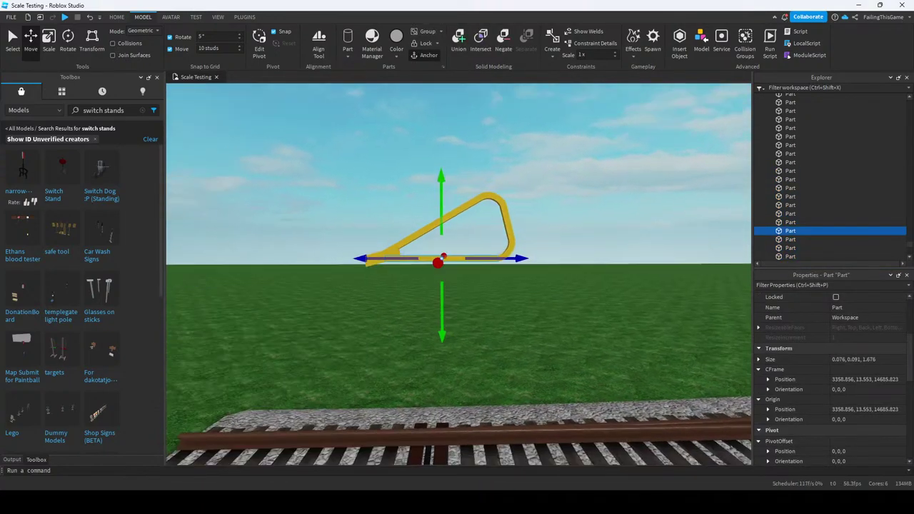
{"action": "left_click", "coordinate": [487, 243]}
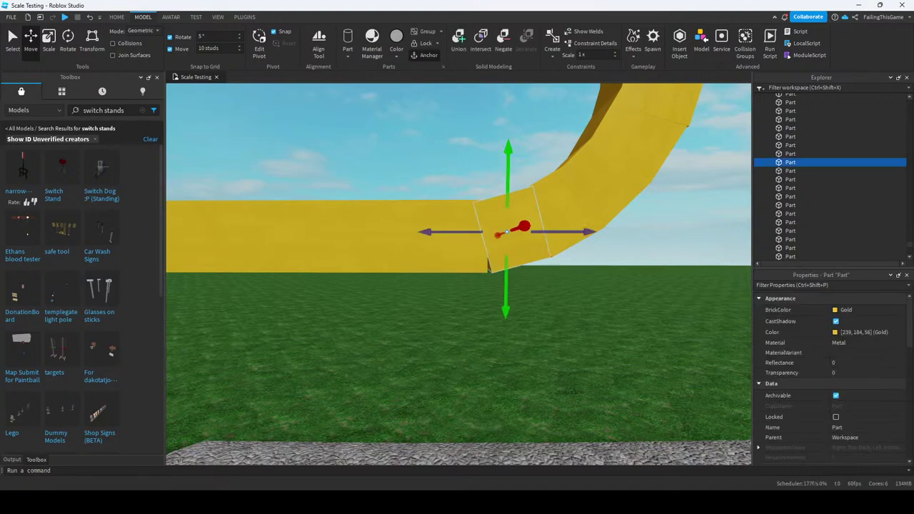
{"action": "key", "text": "f"}
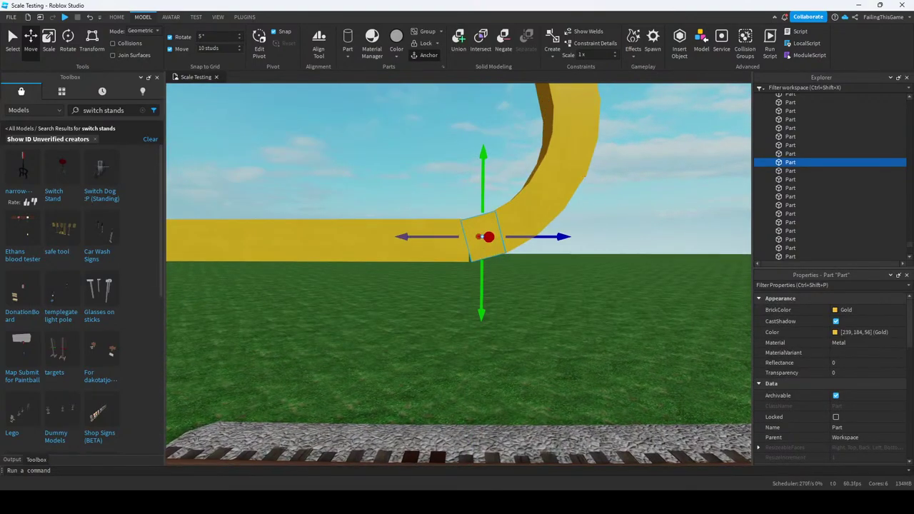
{"action": "key", "text": "ctrl+3"}
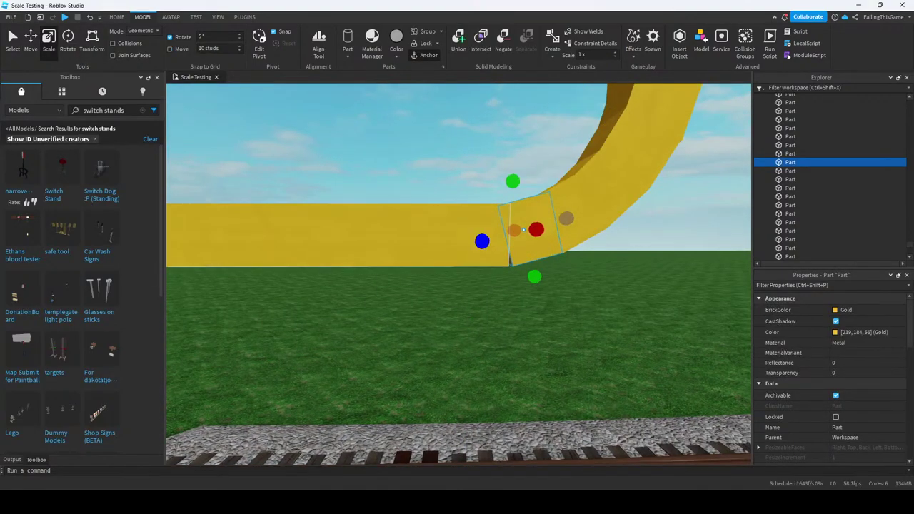
{"action": "key", "text": "s"}
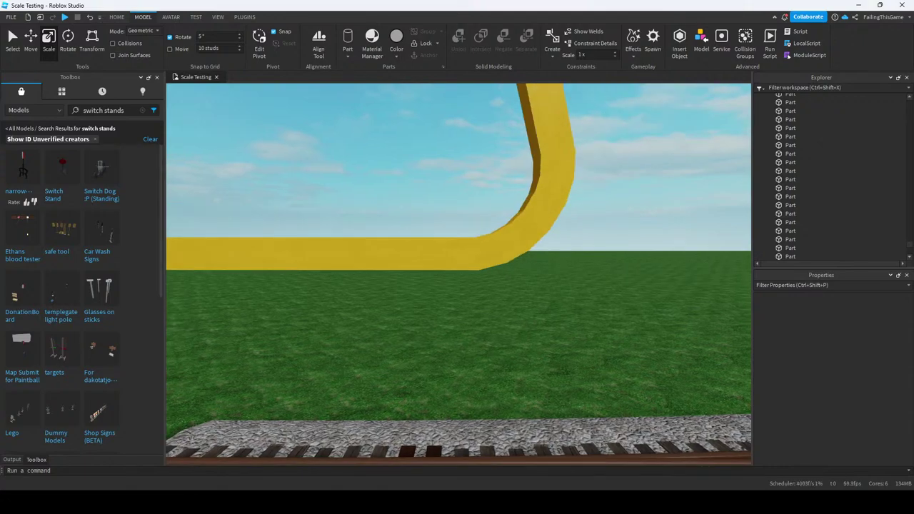
{"action": "left_click", "coordinate": [314, 230]}
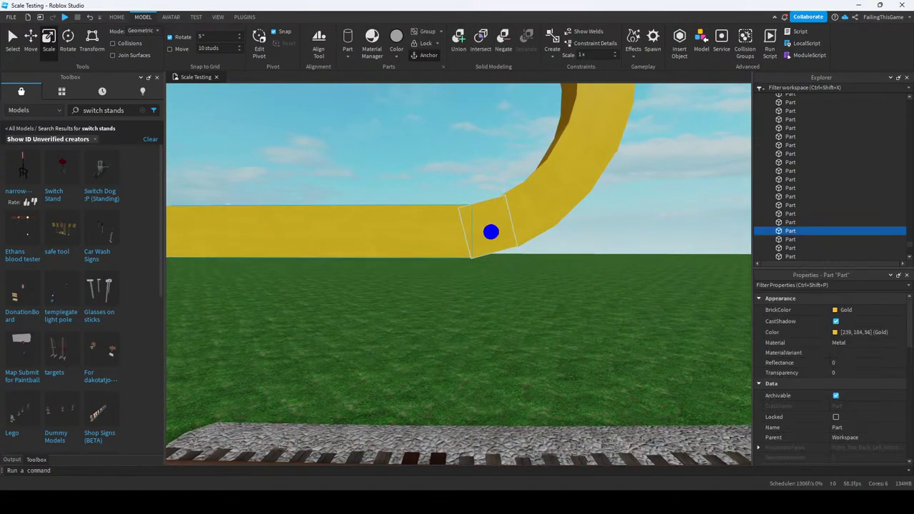
{"action": "left_click", "coordinate": [486, 229]}
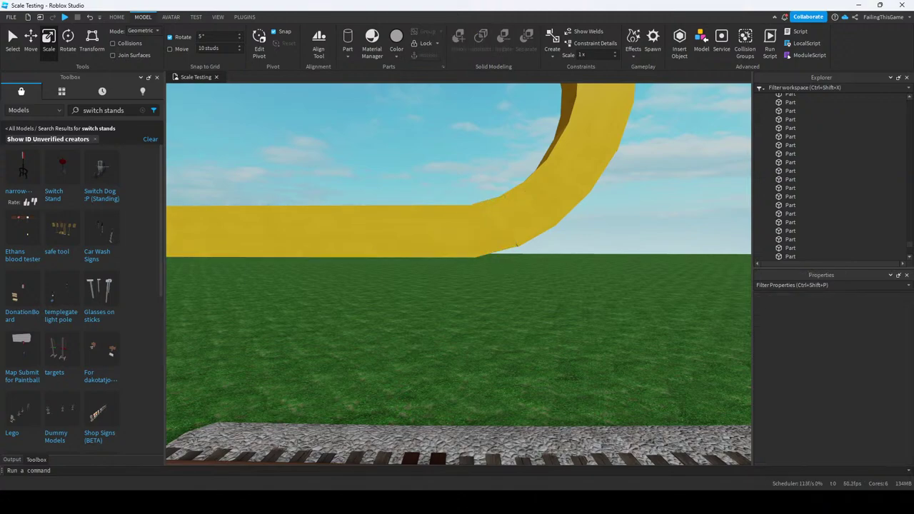
Select all gold handle pieces, including the angled end block, and union them into one part.
{"action": "key", "text": "d"}
{"action": "key", "text": "s"}
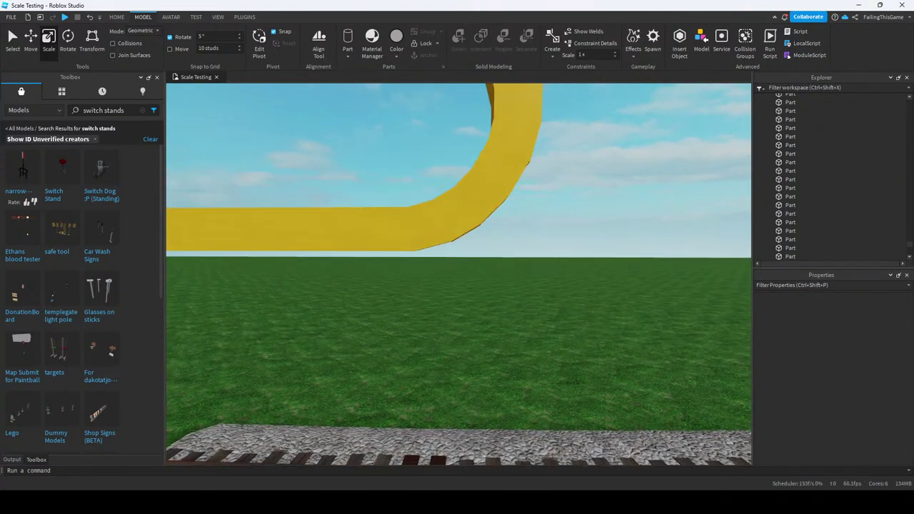
{"action": "key", "text": "q"}
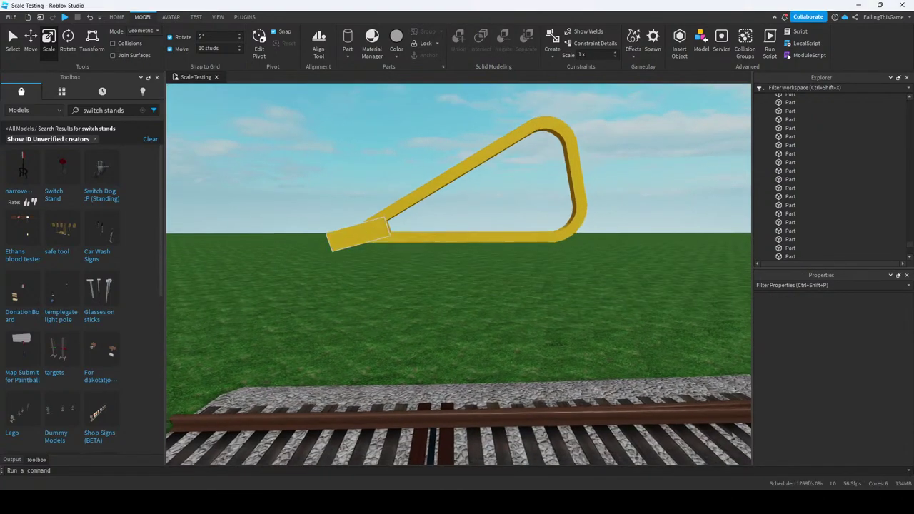
{"action": "left_click_drag", "start_coordinate": [477, 273], "coordinate": [522, 243]}
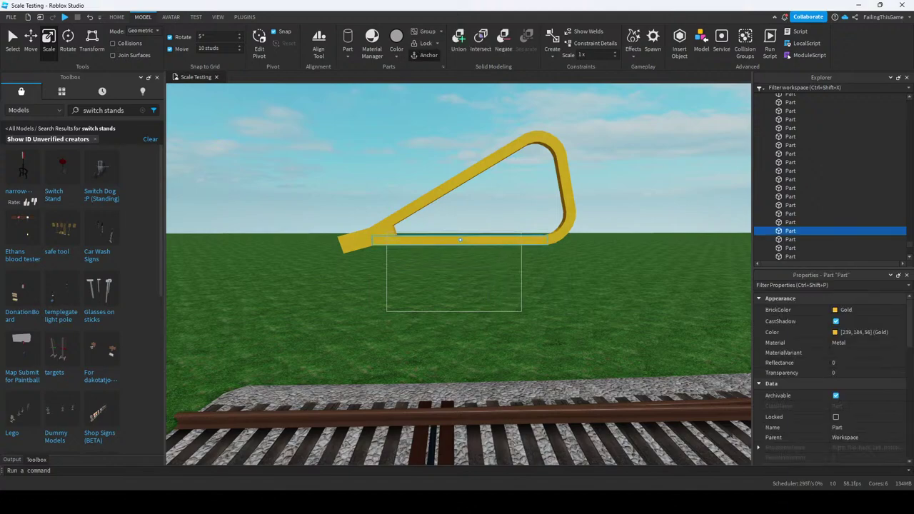
{"action": "left_click_drag", "start_coordinate": [545, 202], "coordinate": [612, 193]}
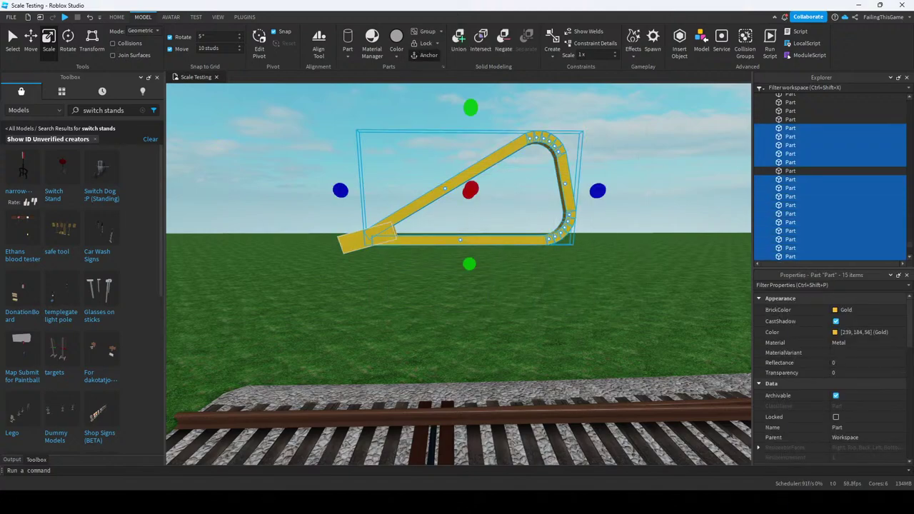
{"action": "left_click", "coordinate": [368, 241], "text": "ctrl"}
{"action": "scroll", "coordinate": [457, 194], "scroll_direction": "down", "scroll_amount": 3}
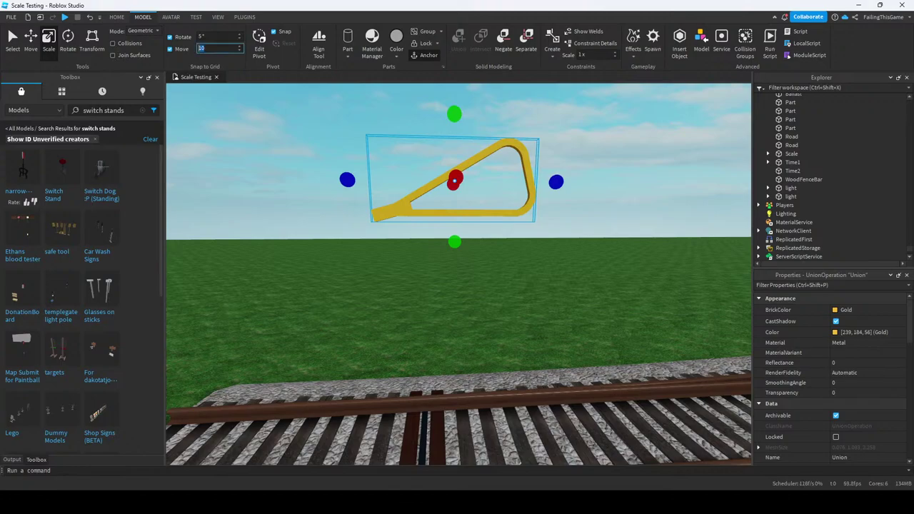
Turn on move snapping at 10 studs and lower the unioned gold handle back onto the switch stand.
{"action": "key", "text": "Return"}
{"action": "key", "text": "ctrl+2"}
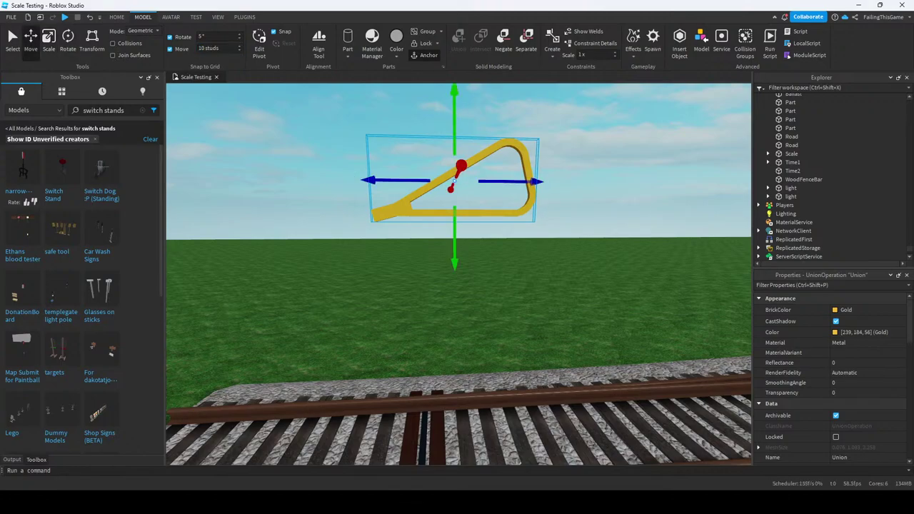
{"action": "scroll", "coordinate": [457, 274], "scroll_direction": "up", "scroll_amount": 5}
{"action": "scroll", "coordinate": [457, 274], "scroll_direction": "up", "scroll_amount": 5}
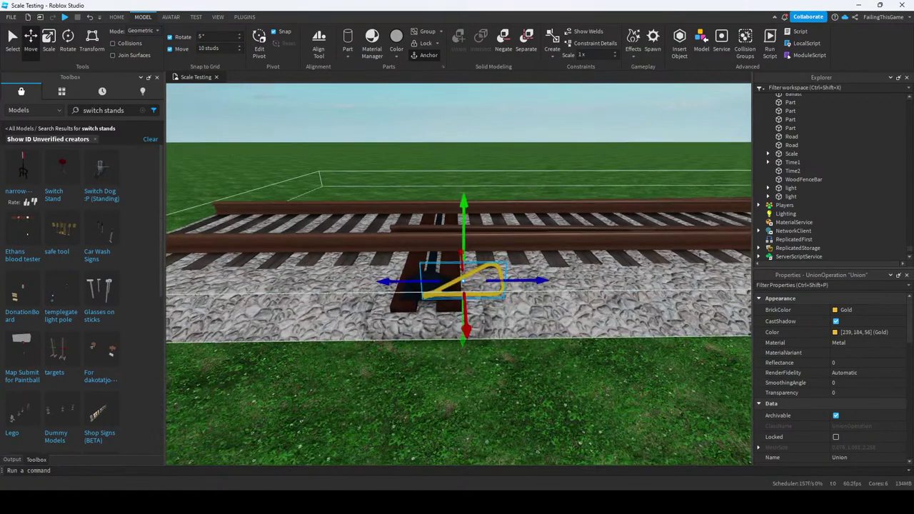
Set the move increment to 0.05 studs and nudge the yellow switch handle together with the two black parts beside it across the track.
{"action": "scroll", "coordinate": [457, 274], "scroll_direction": "down", "scroll_amount": 3}
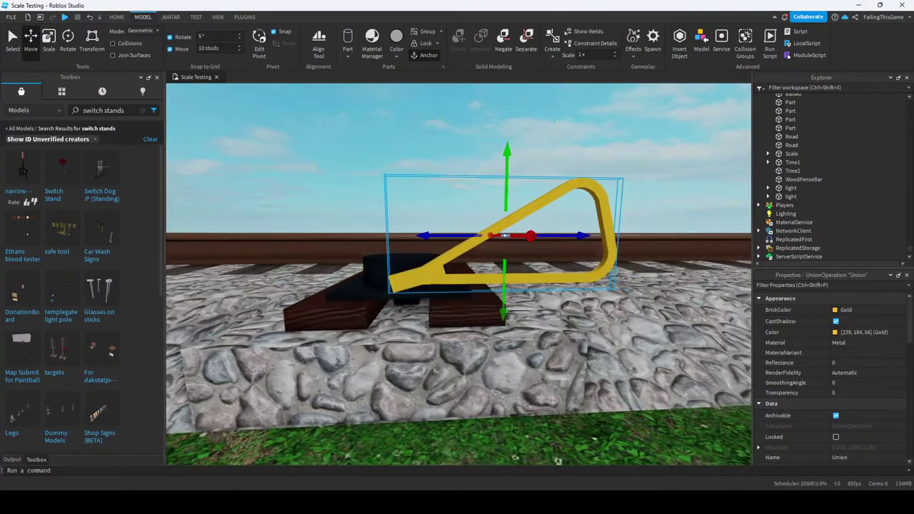
{"action": "left_click", "coordinate": [490, 235]}
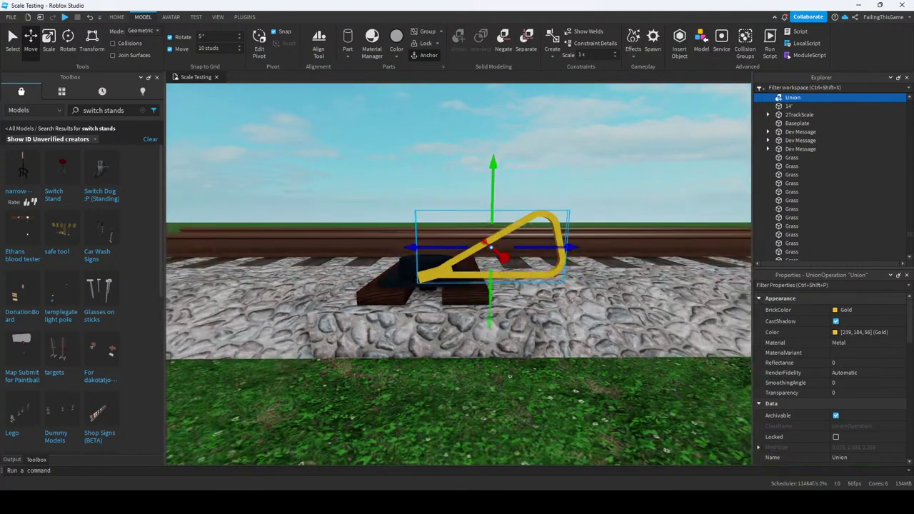
{"action": "right_click_drag", "start_coordinate": [457, 275], "coordinate": [215, 242]}
{"action": "key", "text": "w"}
{"action": "left_click", "coordinate": [485, 215]}
{"action": "left_click", "coordinate": [388, 337], "text": "ctrl"}
{"action": "left_click", "coordinate": [285, 286], "text": "ctrl"}
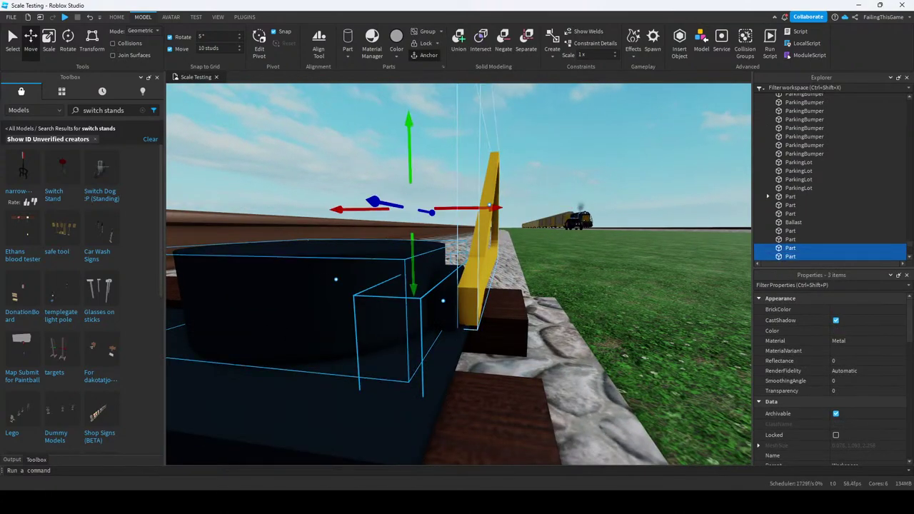
{"action": "left_click_drag", "start_coordinate": [472, 208], "coordinate": [473, 208]}
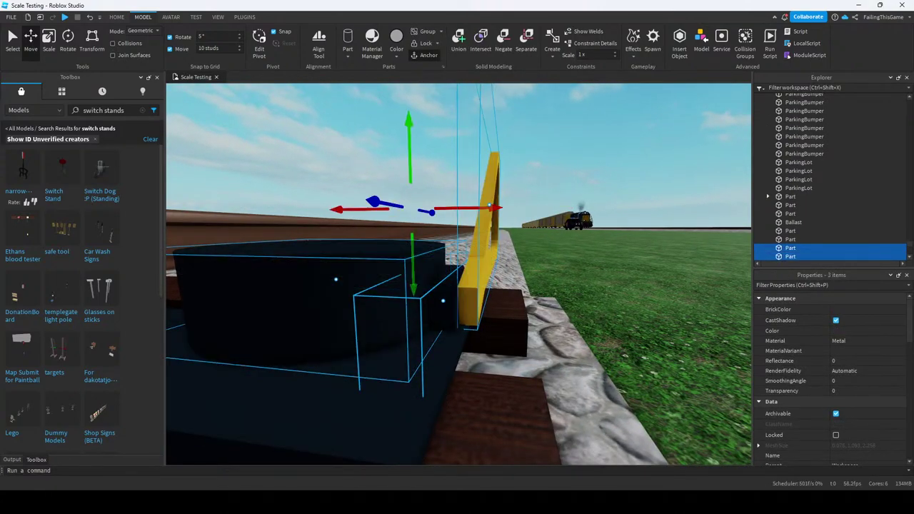
{"action": "type", "text": "0.05"}
{"action": "key", "text": "Return"}
{"action": "key", "text": "a"}
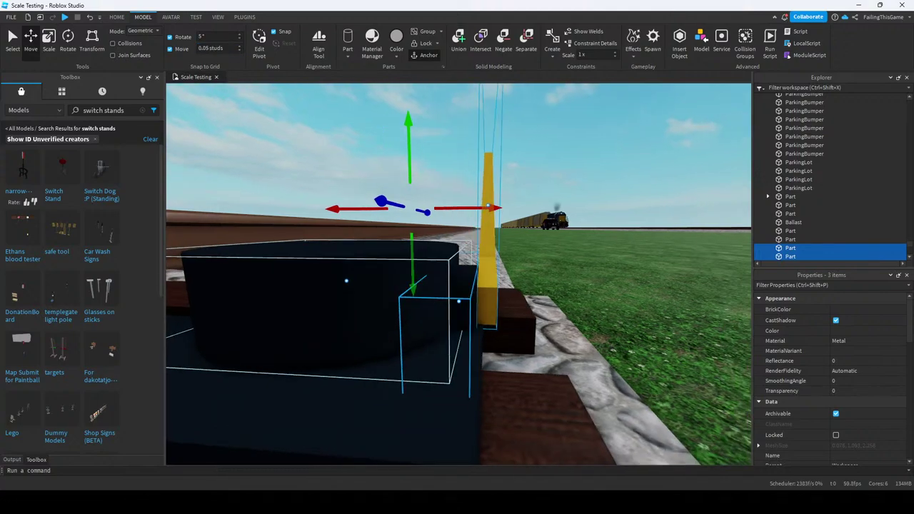
{"action": "key", "text": "a"}
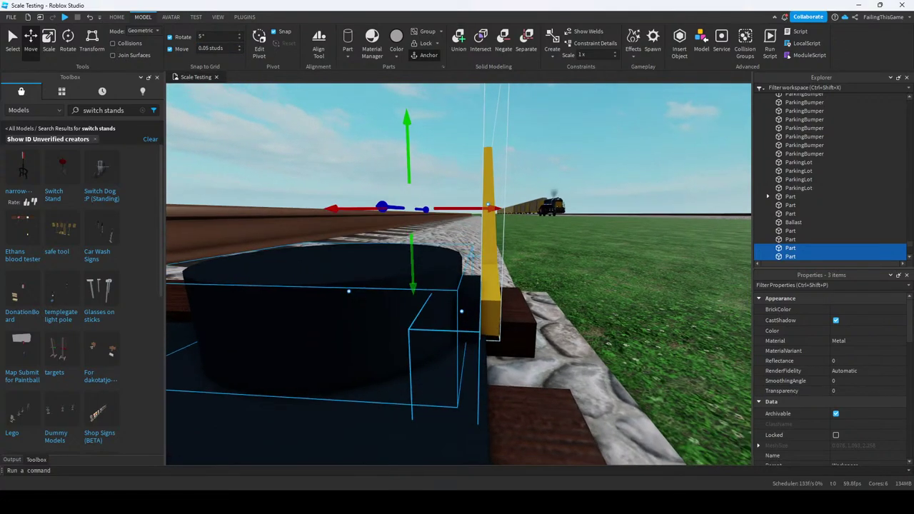
{"action": "left_click_drag", "start_coordinate": [509, 297], "coordinate": [509, 298]}
{"action": "right_click_drag", "start_coordinate": [508, 298], "coordinate": [329, 286]}
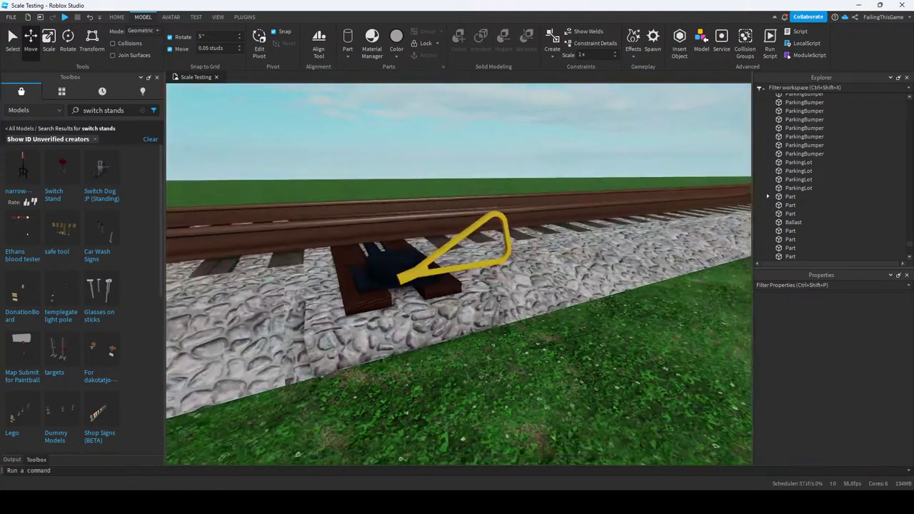
Playtest the place and walk the avatar to the switch stand to inspect its size and appearance, ending the test when done.
{"action": "left_click", "coordinate": [65, 18]}
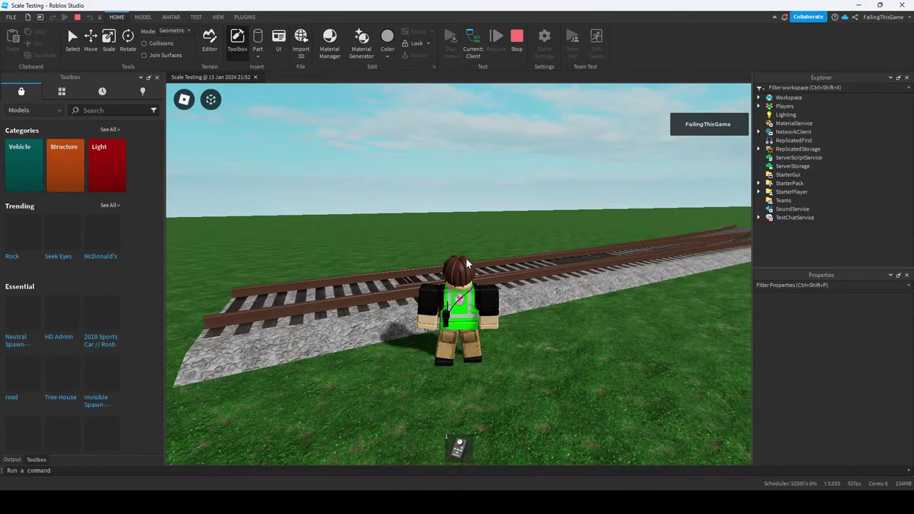
{"action": "key", "text": "w"}
{"action": "scroll", "coordinate": [459, 277], "scroll_direction": "up", "scroll_amount": 5}
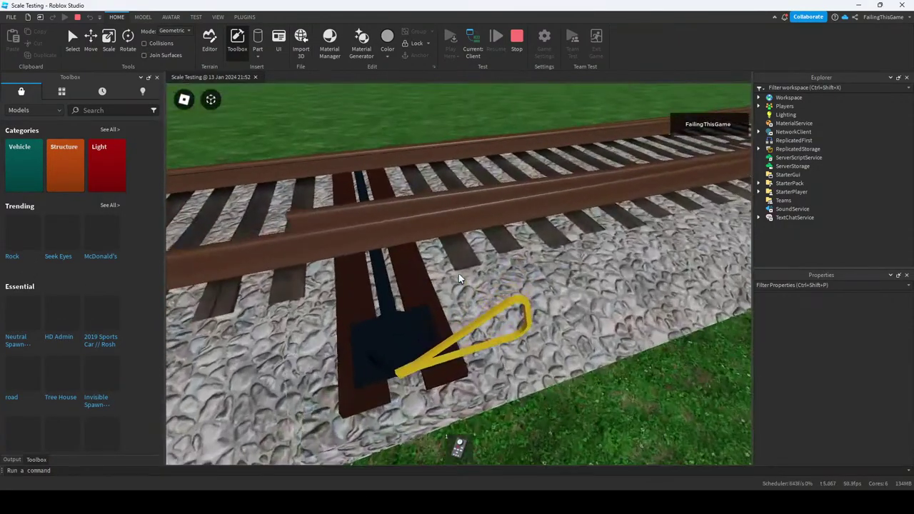
{"action": "scroll", "coordinate": [460, 277], "scroll_direction": "down", "scroll_amount": 5}
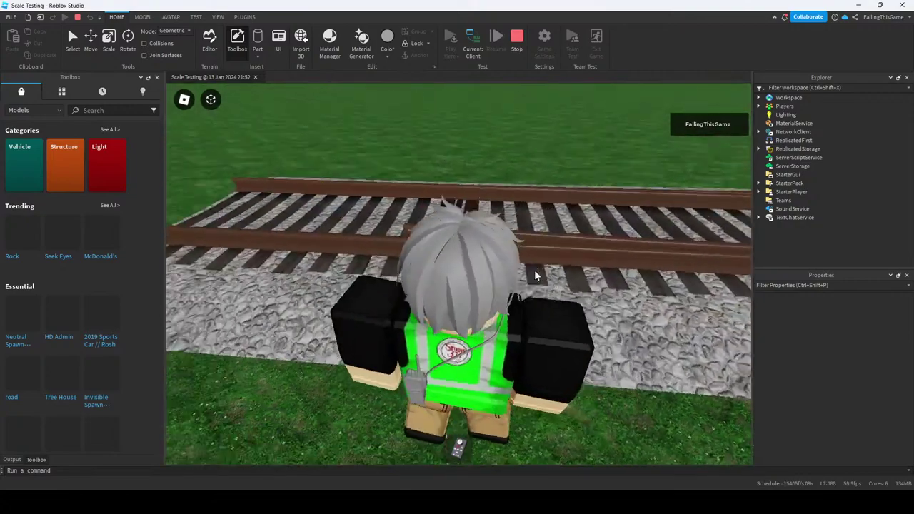
{"action": "right_click_drag", "start_coordinate": [535, 275], "coordinate": [537, 279]}
{"action": "key", "text": "w"}
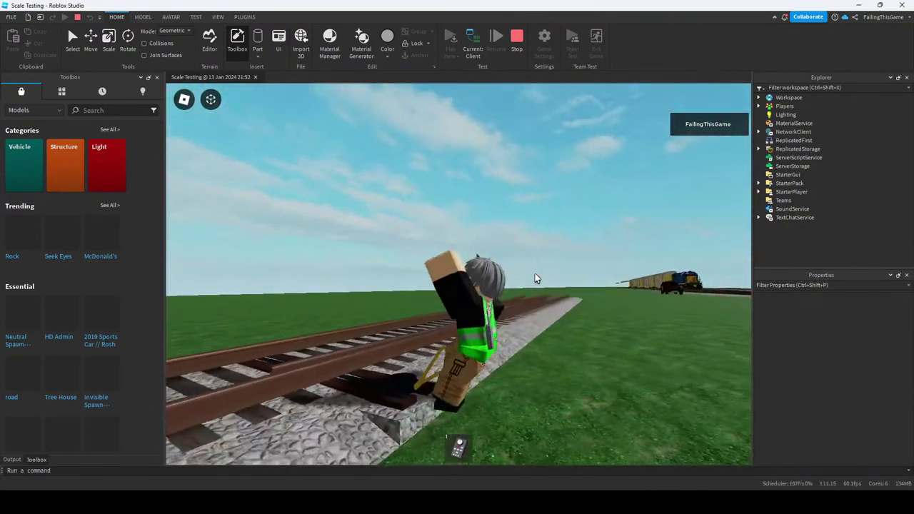
{"action": "key", "text": "w"}
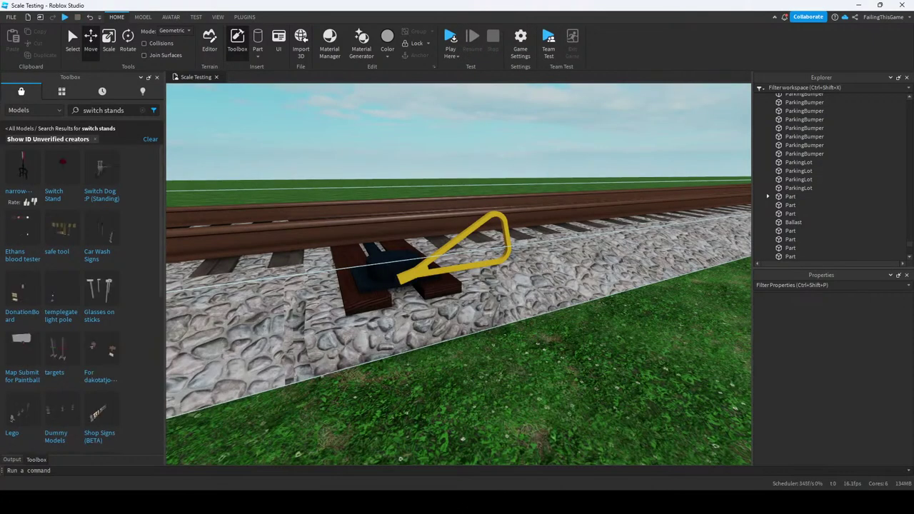
Copy the Z position 14684.749 from the connecting rod between the ties to the round black drum.
{"action": "key", "text": "w"}
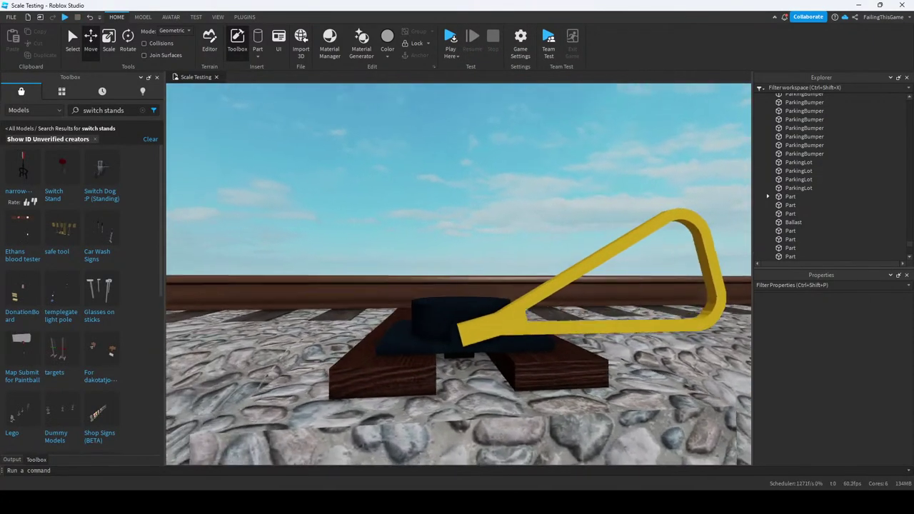
{"action": "left_click", "coordinate": [469, 318]}
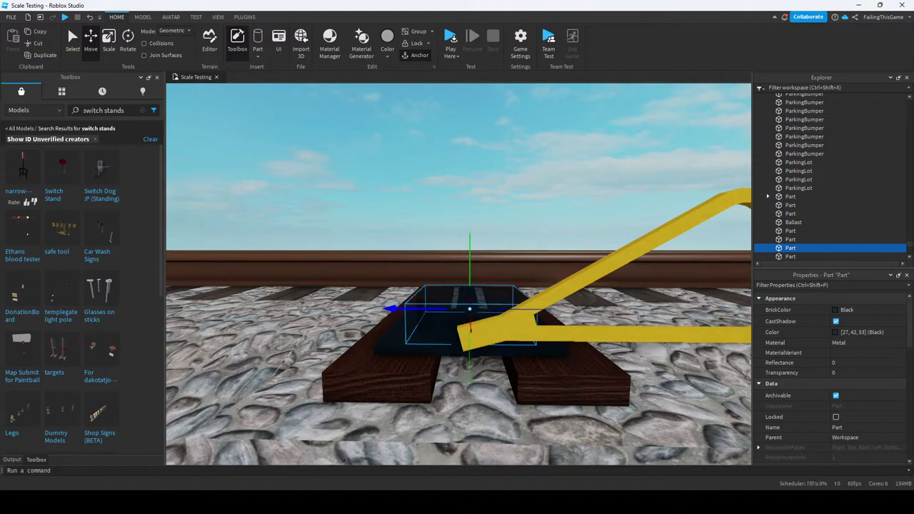
{"action": "right_click_drag", "start_coordinate": [458, 271], "coordinate": [457, 336]}
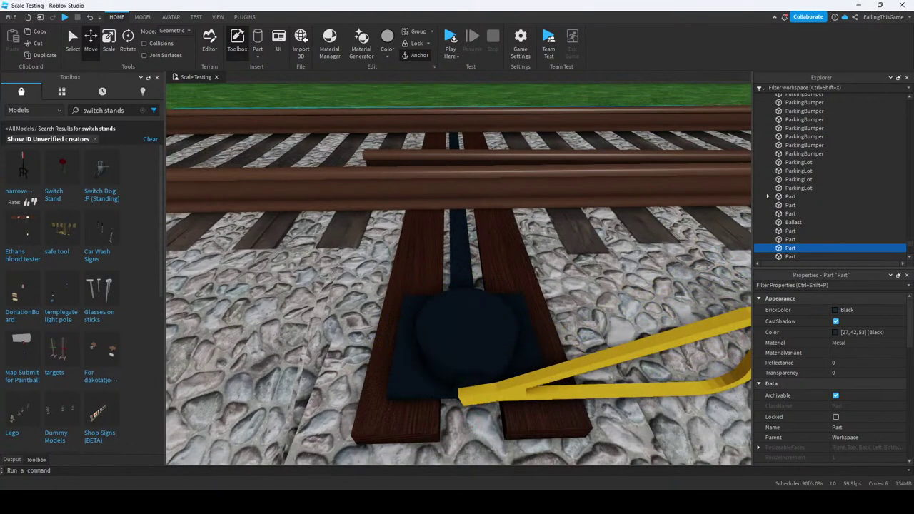
{"action": "left_click", "coordinate": [457, 242]}
{"action": "scroll", "coordinate": [829, 372], "scroll_direction": "down", "scroll_amount": 3}
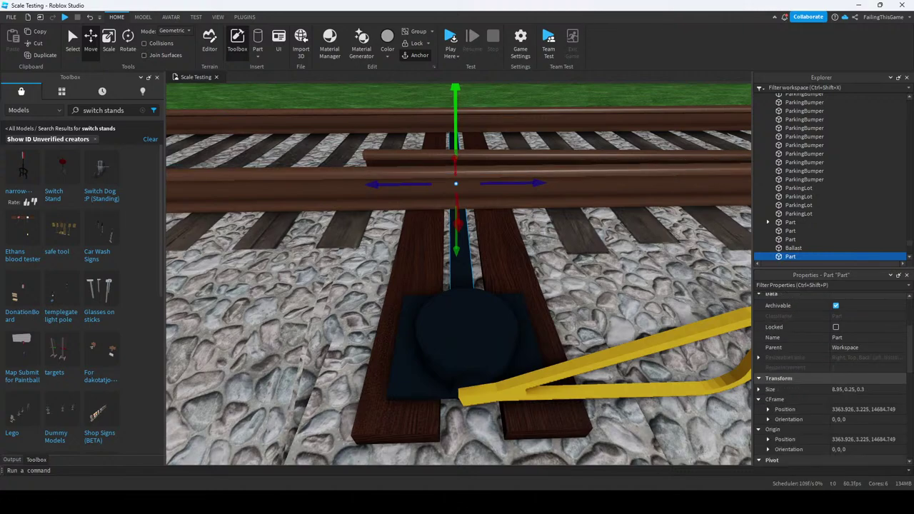
{"action": "left_click", "coordinate": [786, 409]}
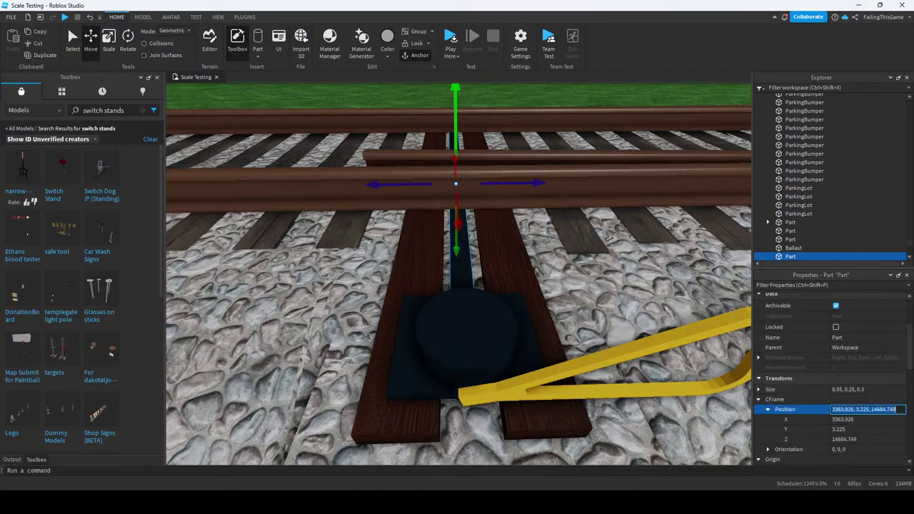
{"action": "left_click", "coordinate": [768, 409]}
{"action": "left_click", "coordinate": [868, 440]}
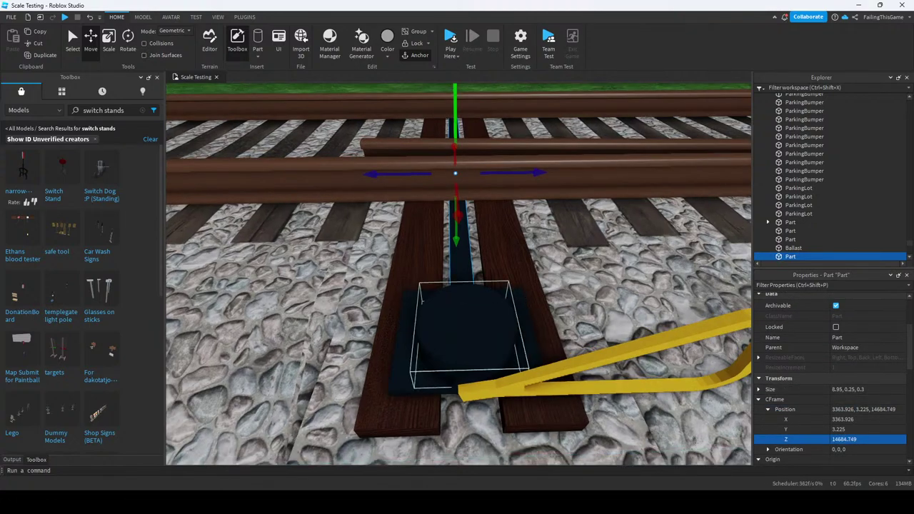
{"action": "left_click", "coordinate": [466, 329]}
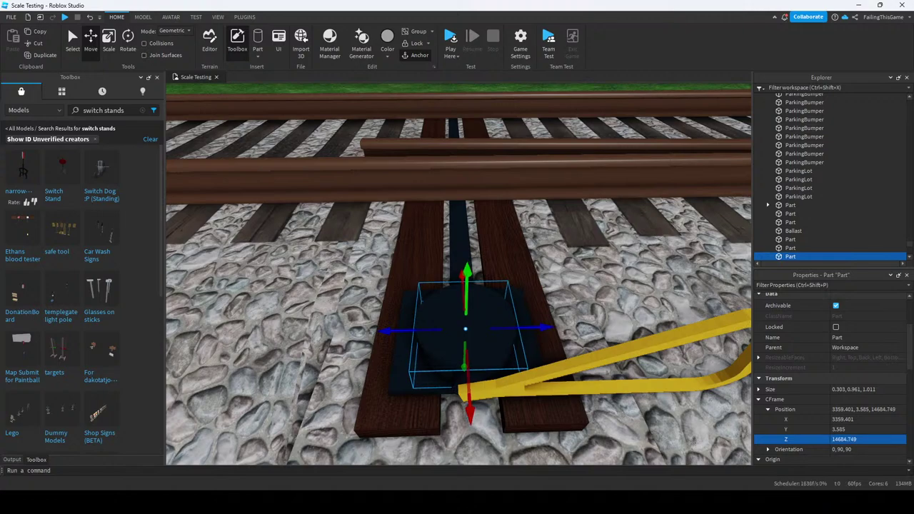
{"action": "key", "text": "ctrl+v"}
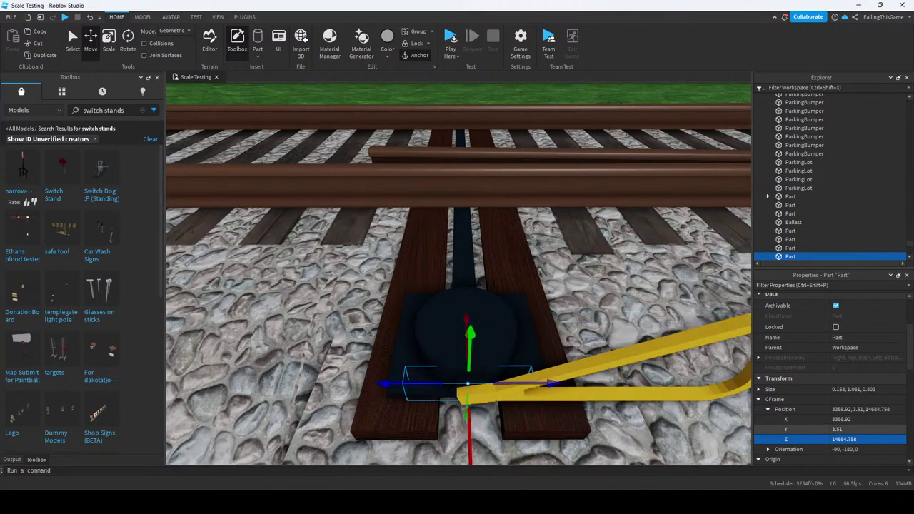
Set the small black part behind the handle's end to Z position 14684.749 and scale its width to 0.361 studs.
{"action": "type", "text": "14684.749"}
{"action": "key", "text": "Return"}
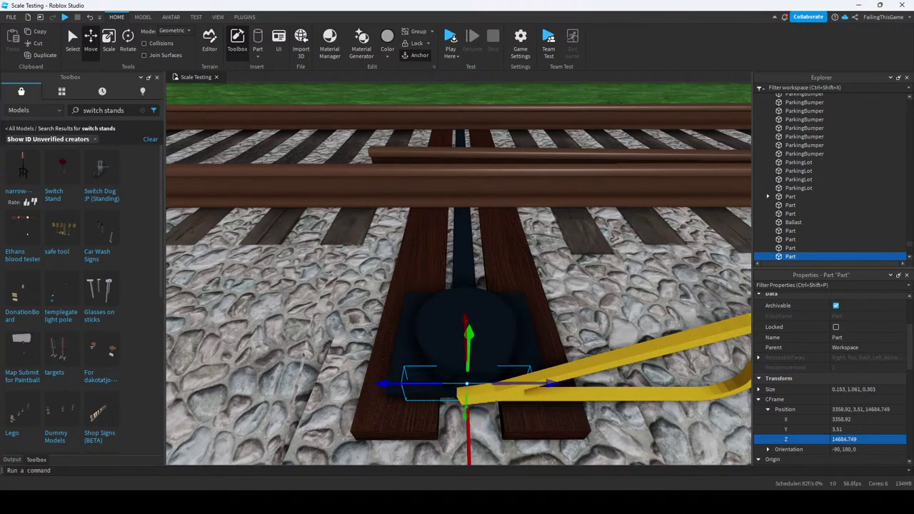
{"action": "key", "text": "ctrl+3"}
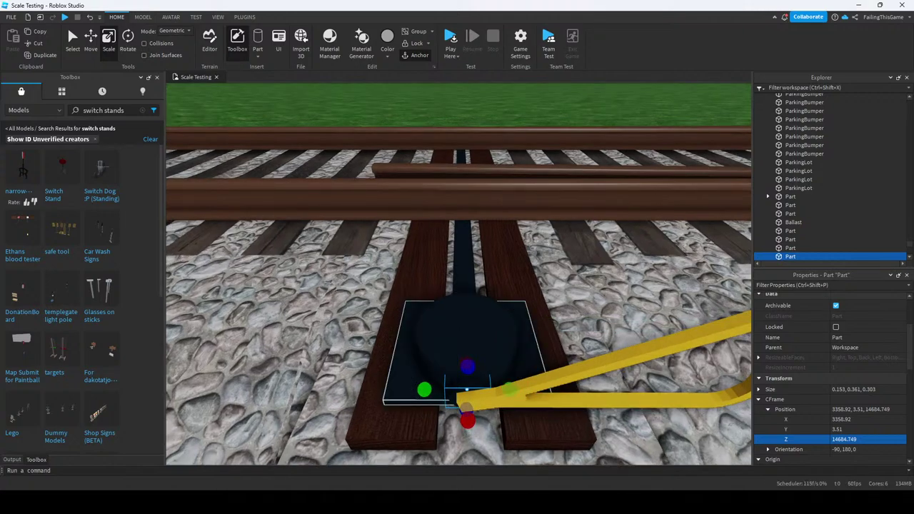
Set the Z position of the flat black base plate under the drum to 14684.749.
{"action": "left_click", "coordinate": [465, 343]}
{"action": "left_click", "coordinate": [867, 440]}
{"action": "key", "text": "Return"}
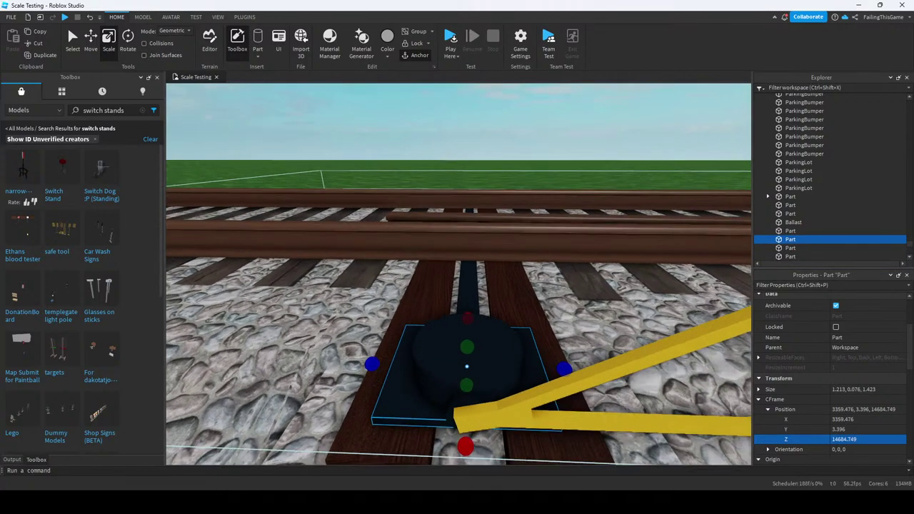
Set the move increment to 0.01 studs and align the yellow handle's end with the small round pivot on the drum.
{"action": "key", "text": "w"}
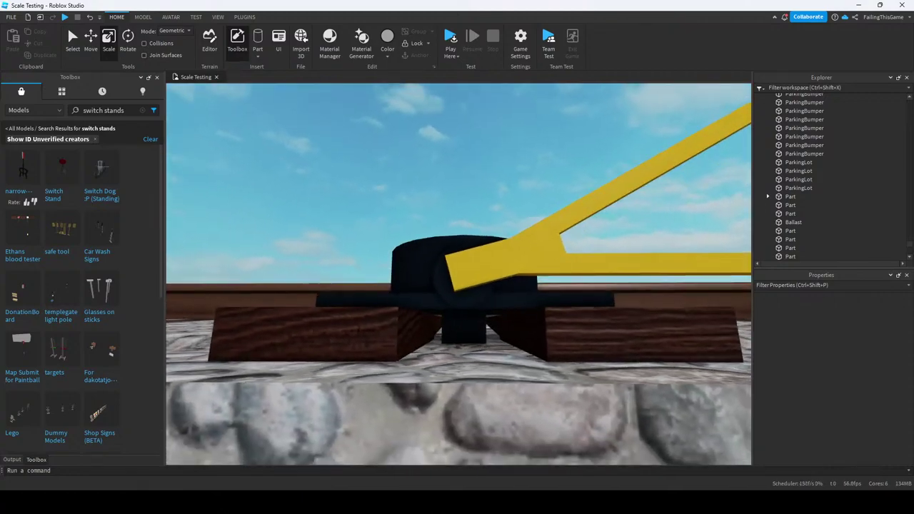
{"action": "left_click", "coordinate": [414, 117]}
{"action": "key", "text": "ctrl+2"}
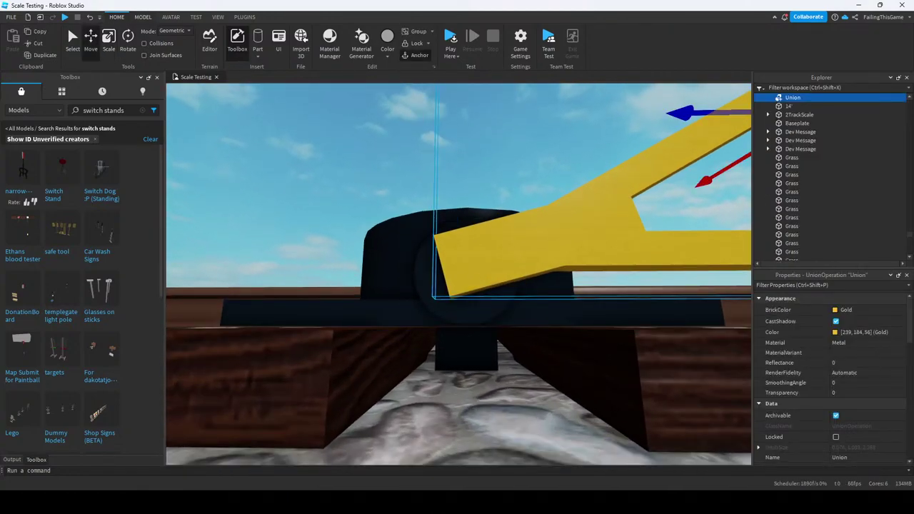
{"action": "left_click", "coordinate": [143, 16]}
{"action": "left_click", "coordinate": [218, 48]}
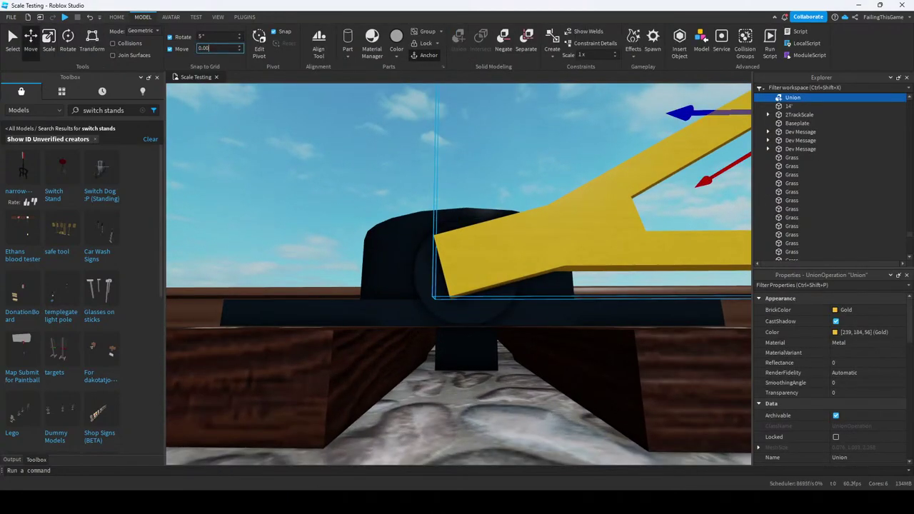
{"action": "key", "text": "Return"}
{"action": "key", "text": "q"}
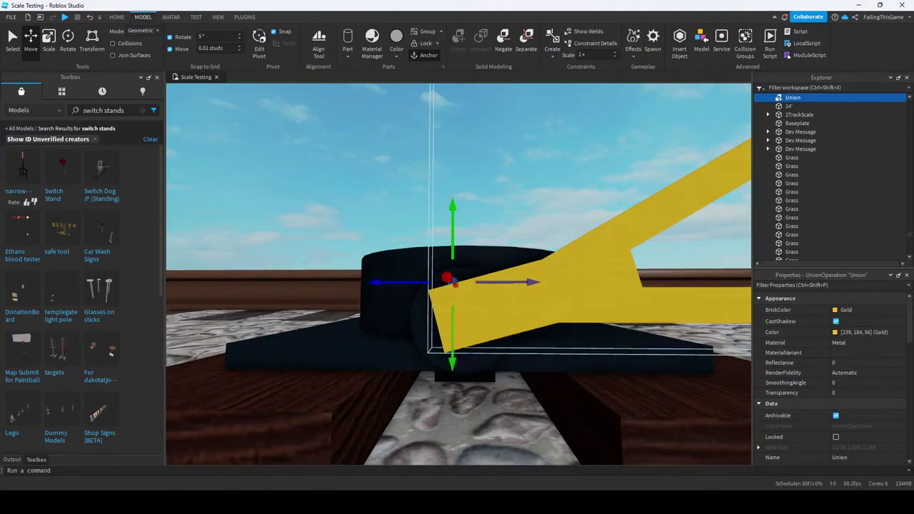
{"action": "key", "text": "w"}
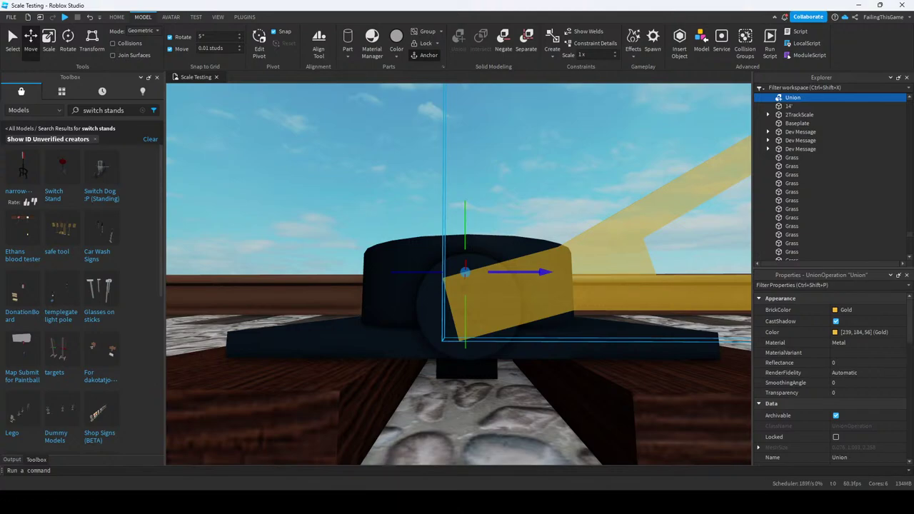
{"action": "left_click_drag", "start_coordinate": [522, 272], "coordinate": [515, 275]}
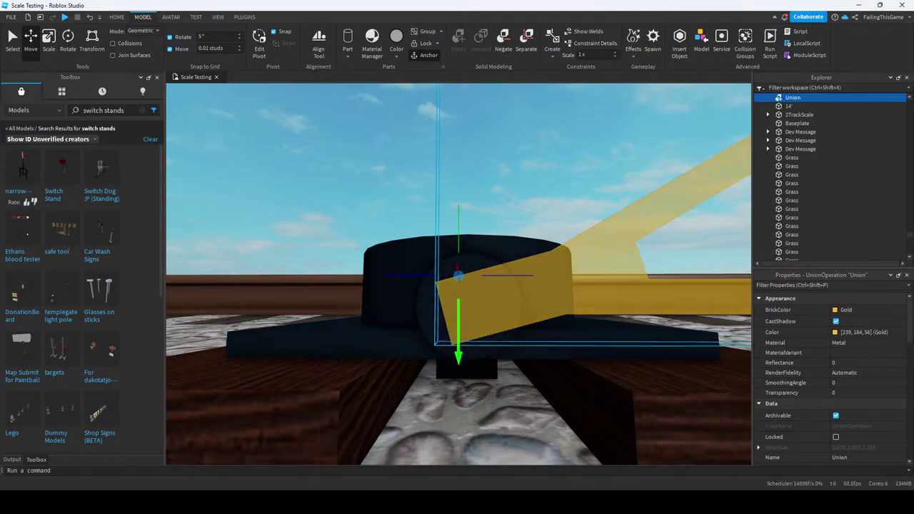
{"action": "key", "text": "s"}
{"action": "key", "text": "s"}
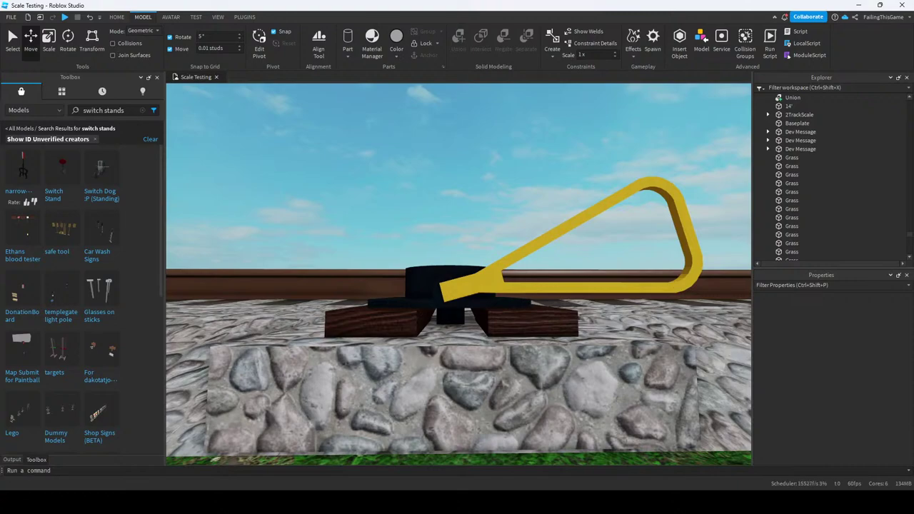
Set the move increment to 0.05 studs.
{"action": "key", "text": "w"}
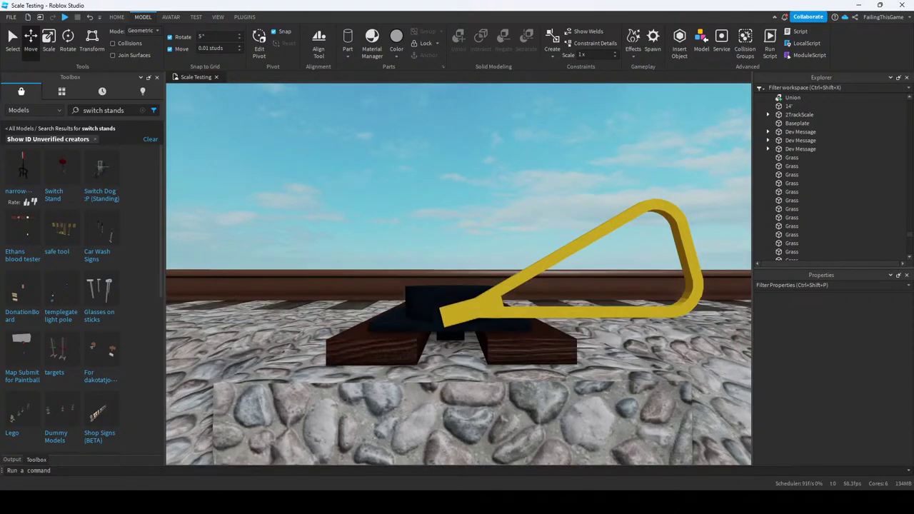
{"action": "right_click_drag", "start_coordinate": [459, 274], "coordinate": [391, 289]}
{"action": "left_click", "coordinate": [211, 48]}
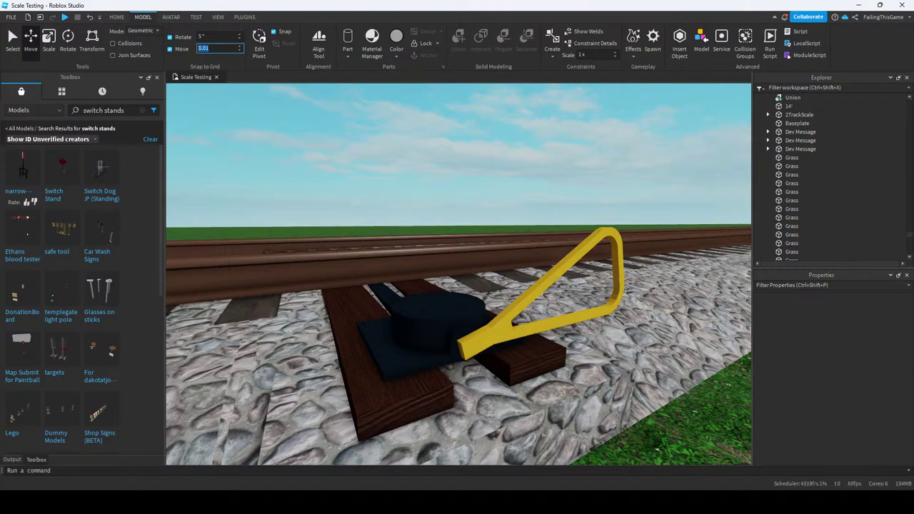
{"action": "type", "text": "0."}
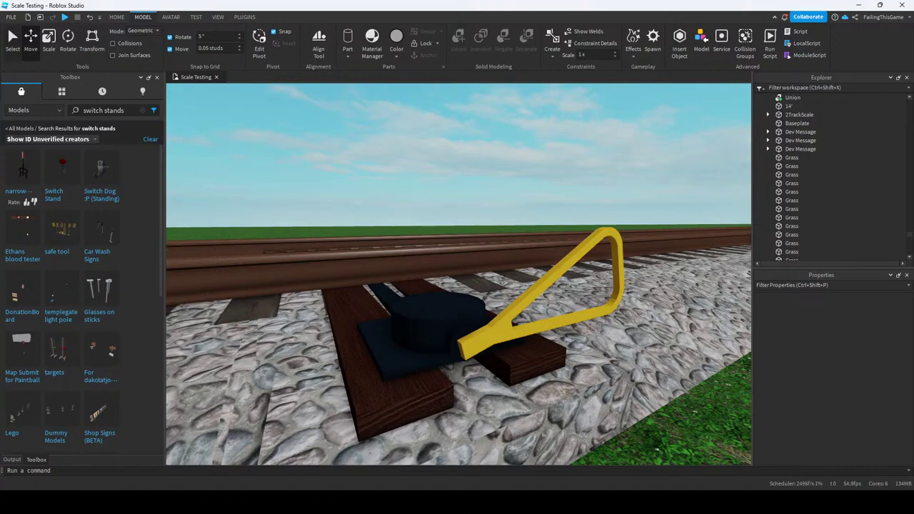
{"action": "key", "text": "w"}
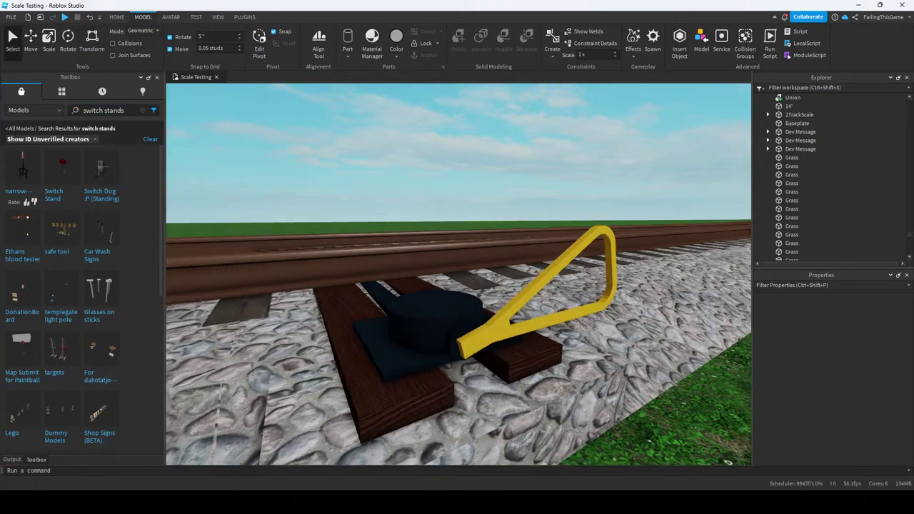
{"action": "key", "text": "s"}
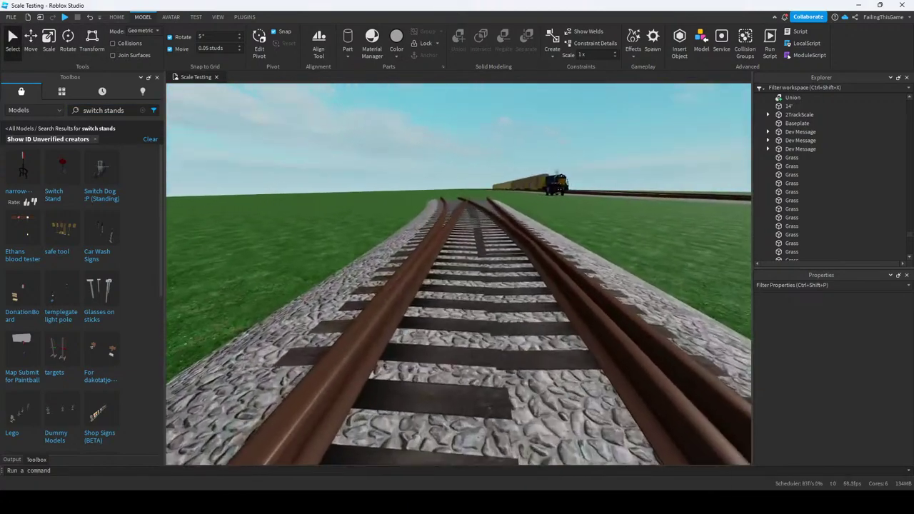
Inspect the switch stand's yellow handle, pivot, drum and base plate from the front, side and above.
{"action": "key", "text": "e"}
{"action": "key", "text": "w"}
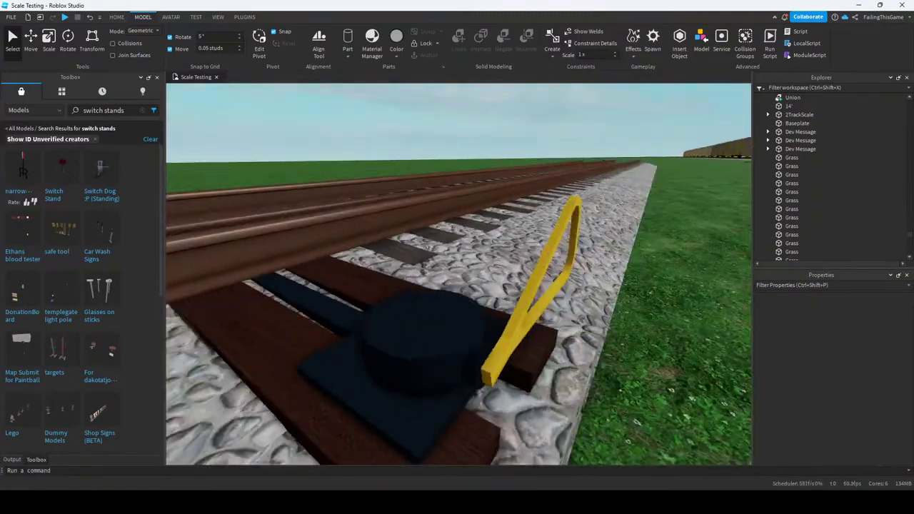
{"action": "right_click_drag", "start_coordinate": [457, 271], "coordinate": [385, 272]}
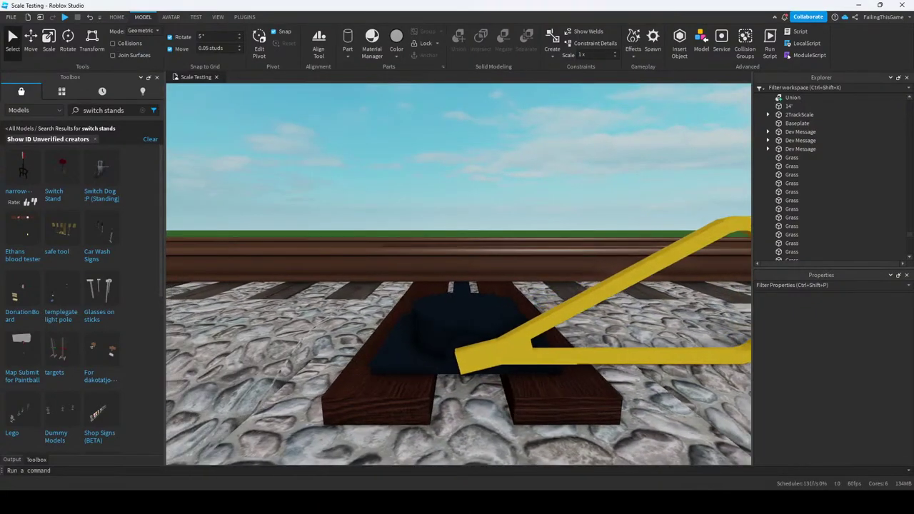
{"action": "left_click", "coordinate": [607, 307]}
{"action": "right_click_drag", "start_coordinate": [607, 307], "coordinate": [532, 277]}
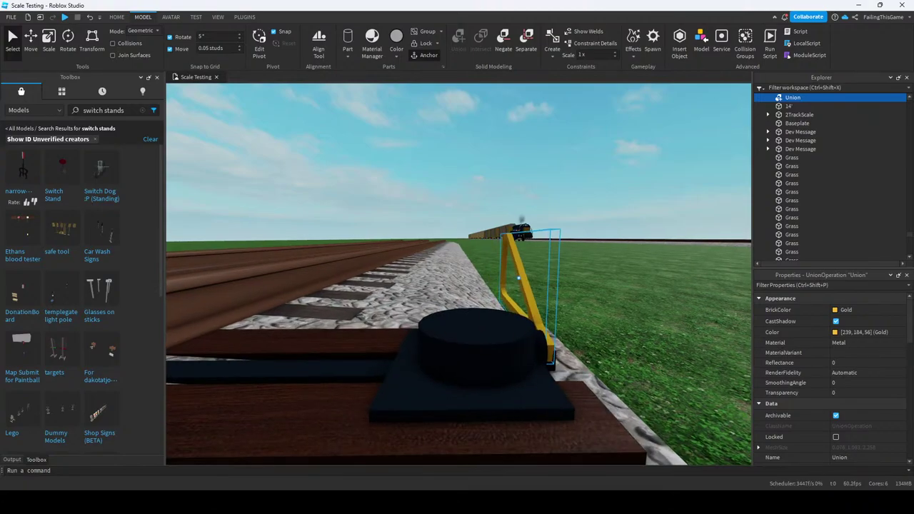
{"action": "right_click_drag", "start_coordinate": [519, 308], "coordinate": [285, 306]}
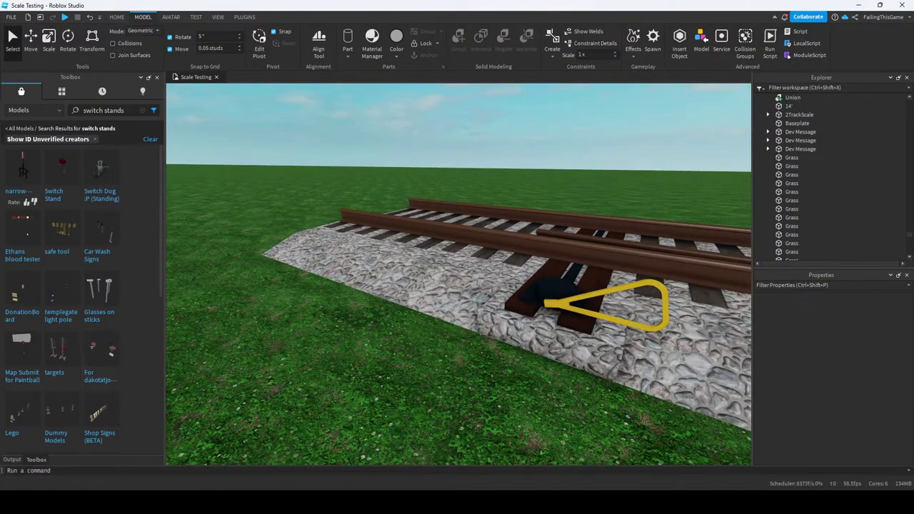
{"action": "left_click", "coordinate": [12, 459]}
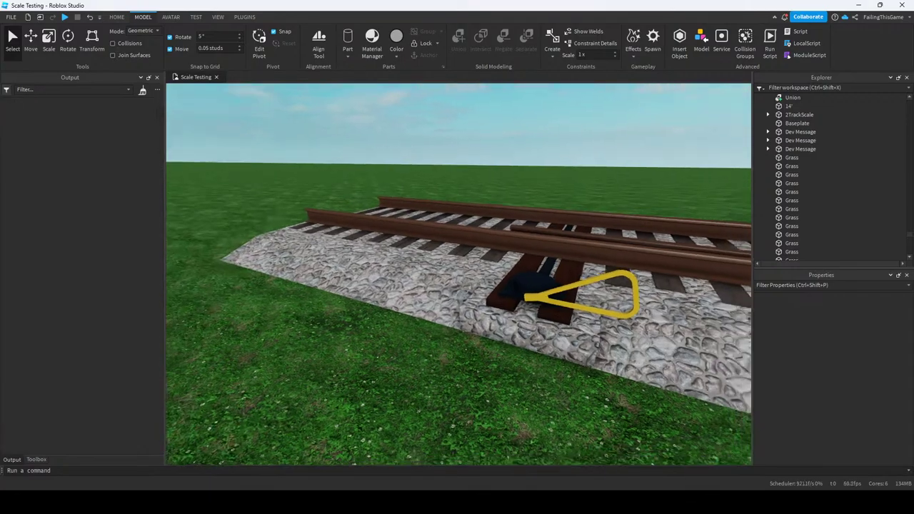
{"action": "key", "text": "w"}
{"action": "key", "text": "w"}
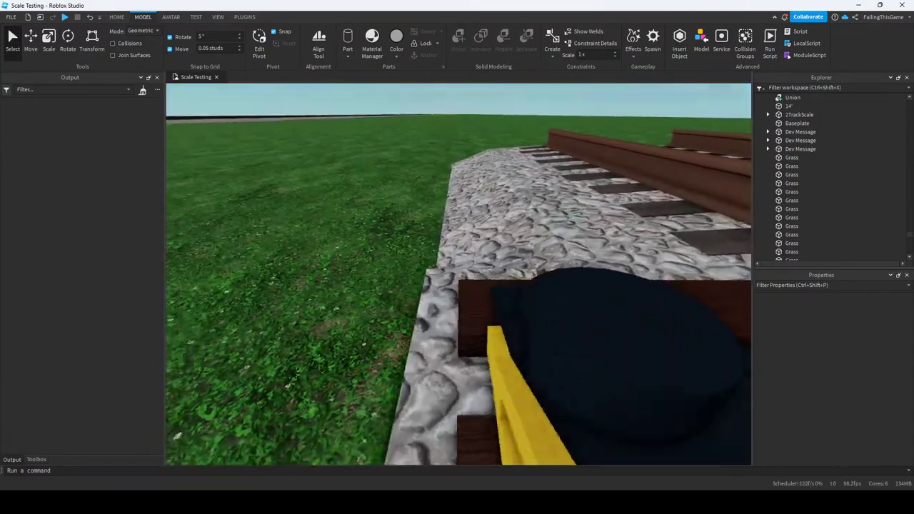
{"action": "right_click_drag", "start_coordinate": [286, 306], "coordinate": [372, 307]}
{"action": "left_click", "coordinate": [580, 252]}
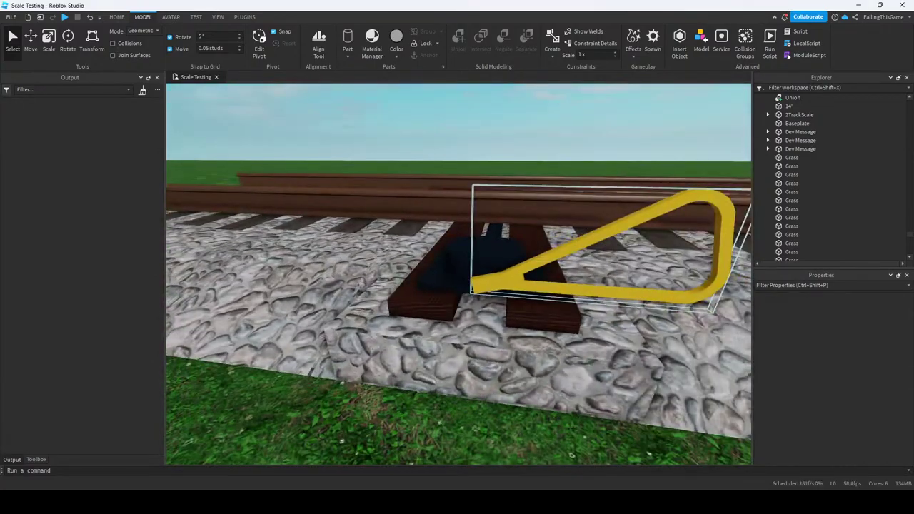
{"action": "key", "text": "s"}
{"action": "key", "text": "w"}
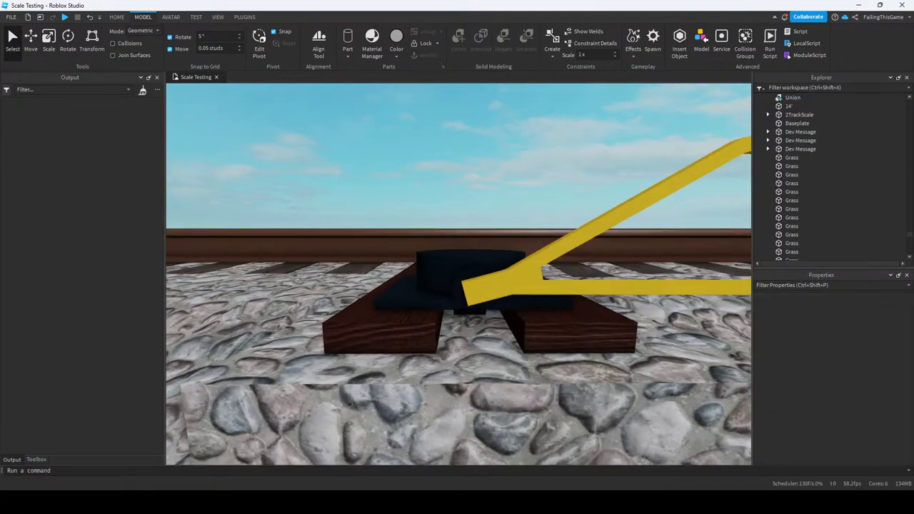
{"action": "key", "text": "s"}
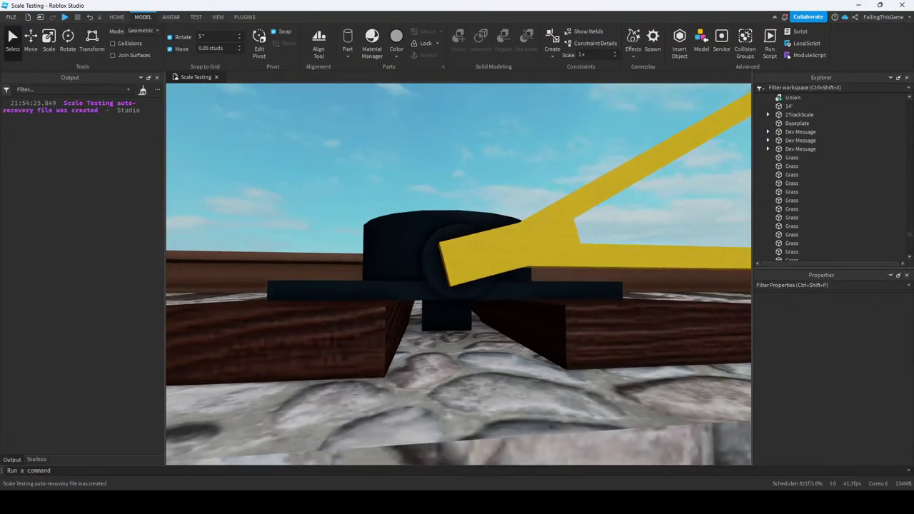
{"action": "key", "text": "w"}
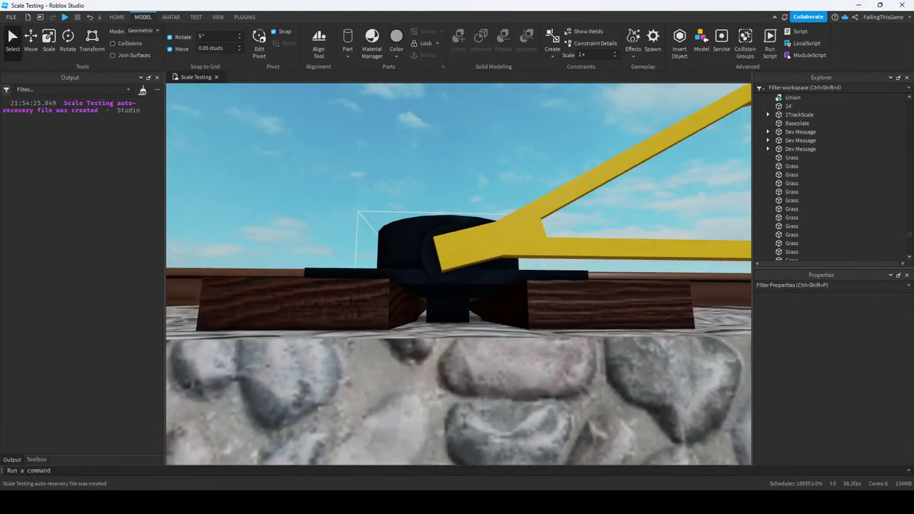
{"action": "left_click", "coordinate": [436, 314]}
{"action": "key", "text": "f"}
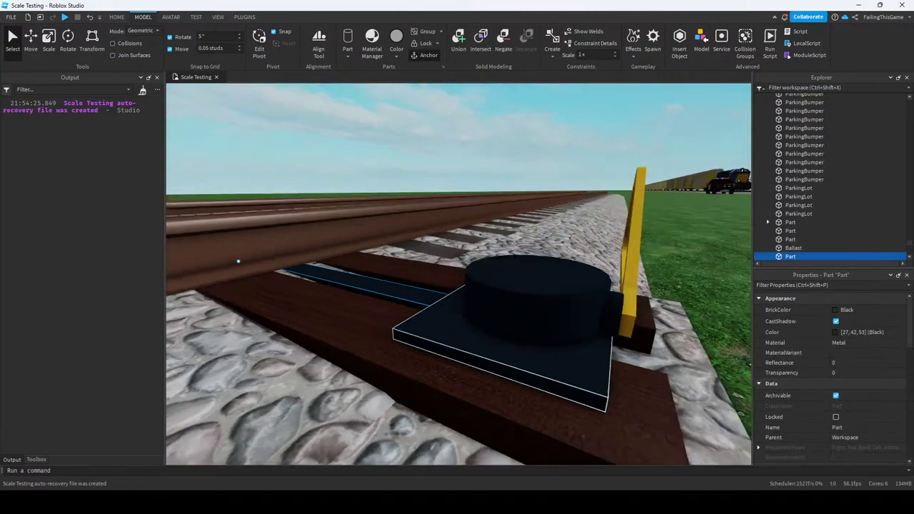
{"action": "key", "text": "ctrl+3"}
{"action": "right_click_drag", "start_coordinate": [238, 289], "coordinate": [171, 280]}
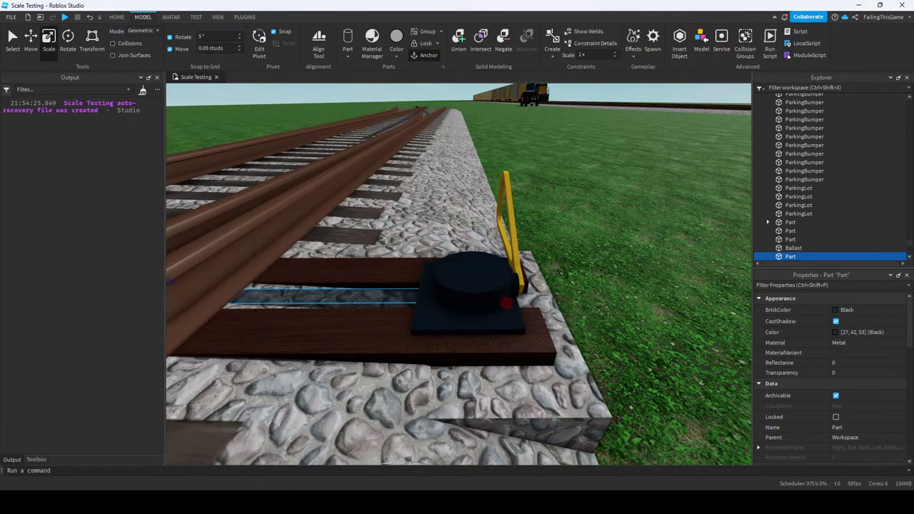
{"action": "key", "text": "Escape"}
{"action": "left_click", "coordinate": [468, 297]}
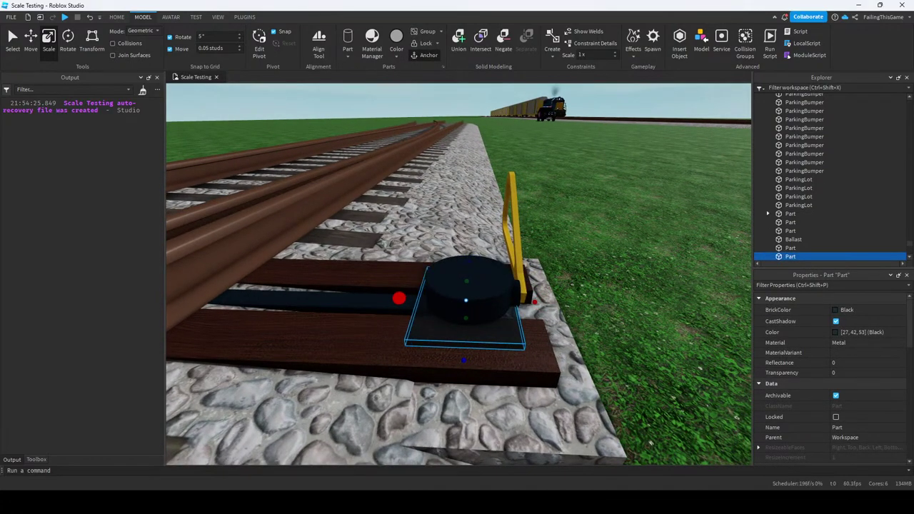
{"action": "key", "text": "Escape"}
{"action": "right_click_drag", "start_coordinate": [457, 300], "coordinate": [457, 268]}
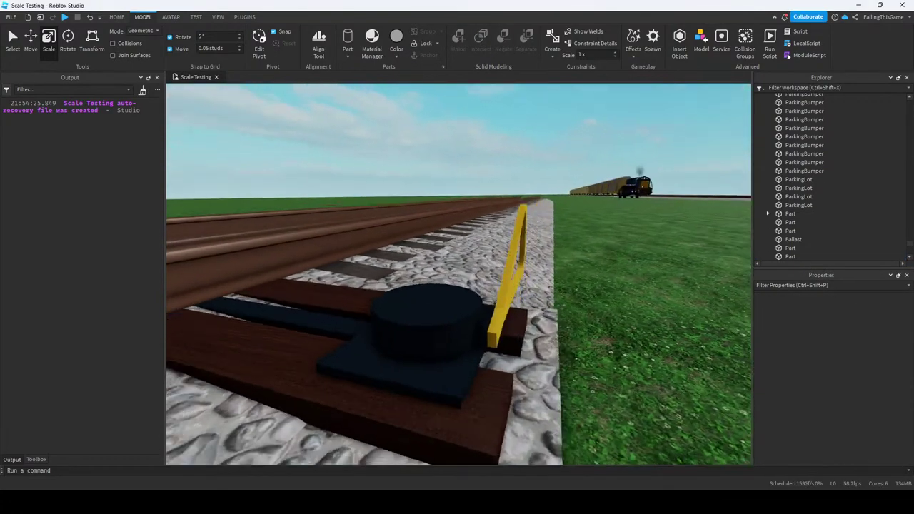
{"action": "key", "text": "ctrl+1"}
{"action": "key", "text": "w"}
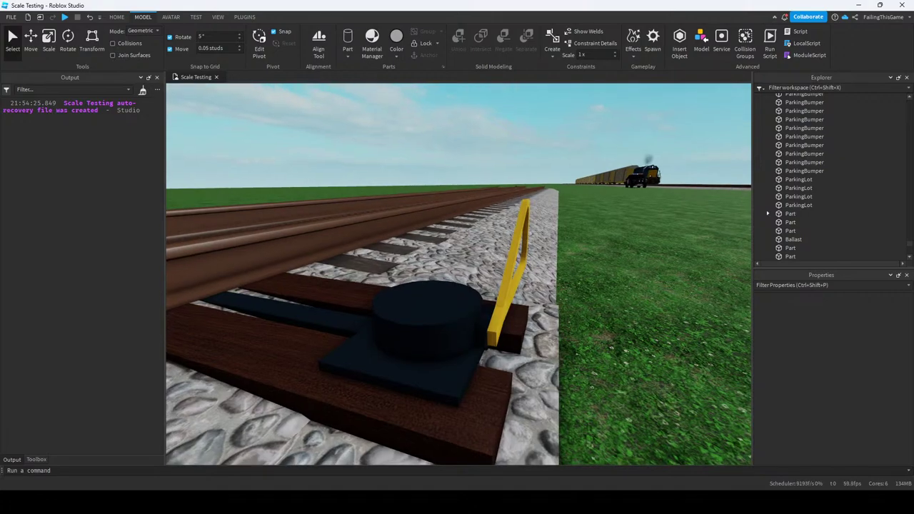
{"action": "key", "text": "w"}
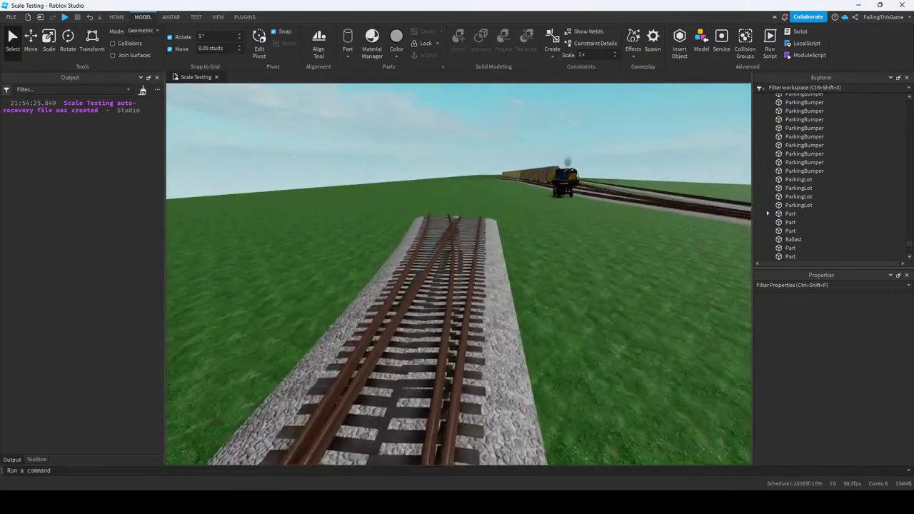
{"action": "key", "text": "w"}
{"action": "right_click_drag", "start_coordinate": [457, 268], "coordinate": [372, 283]}
{"action": "key", "text": "w"}
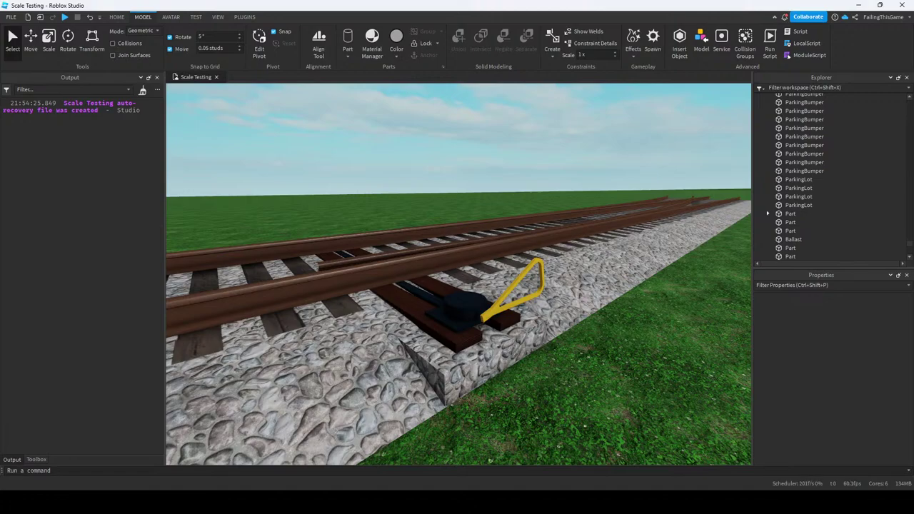
{"action": "right_click_drag", "start_coordinate": [457, 286], "coordinate": [543, 286]}
{"action": "left_click", "coordinate": [493, 229]}
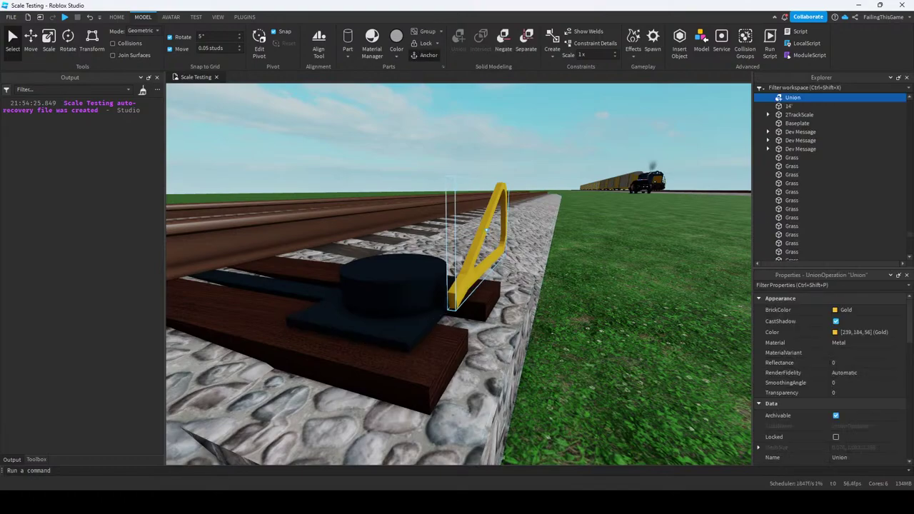
{"action": "mouse_move", "coordinate": [457, 286]}
{"action": "right_mouse_down"}
{"action": "mouse_move", "coordinate": [500, 286]}
{"action": "mouse_move", "coordinate": [442, 286]}
{"action": "right_mouse_up"}
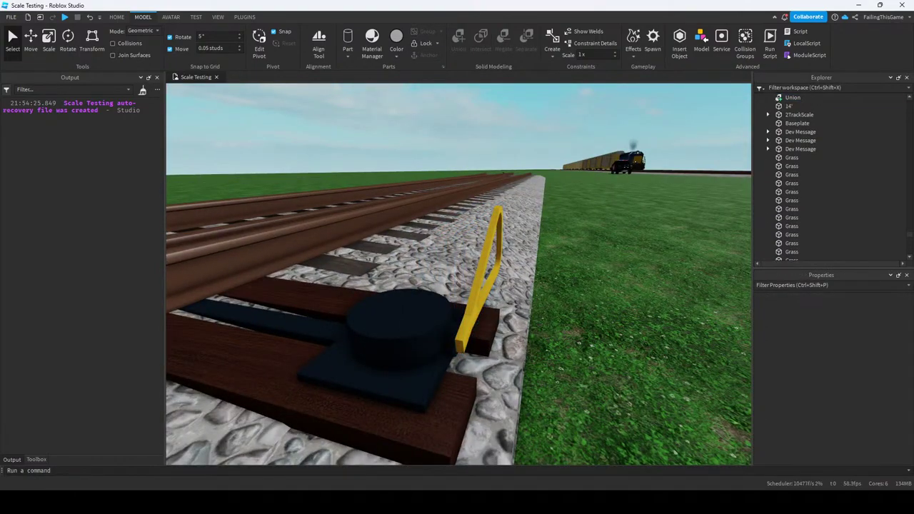
Duplicate the black drum, raise the copy directly on top of the original and color it Fossil.
{"action": "left_click", "coordinate": [402, 323]}
{"action": "key", "text": "f"}
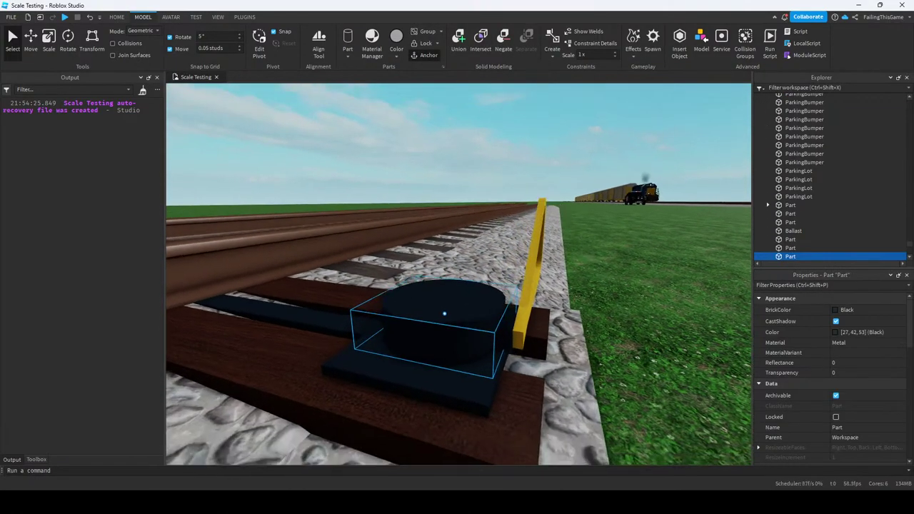
{"action": "key", "text": "ctrl+2"}
{"action": "left_click_drag", "start_coordinate": [436, 243], "coordinate": [435, 183]}
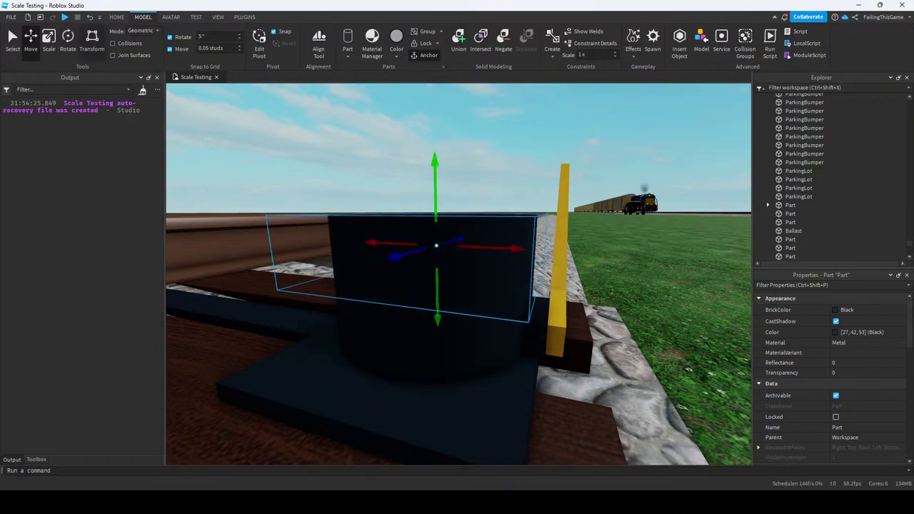
{"action": "key", "text": "ctrl+3"}
{"action": "left_click", "coordinate": [847, 309]}
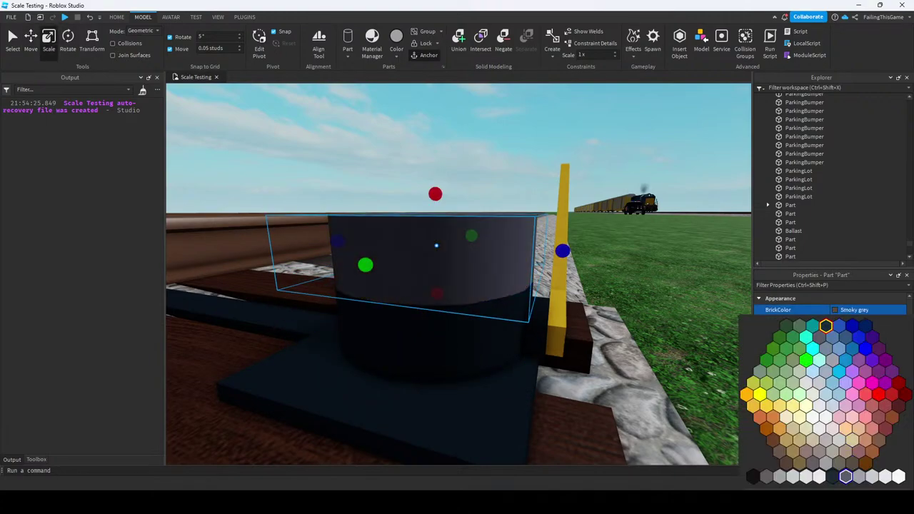
{"action": "left_click", "coordinate": [864, 475]}
Scale the Fossil cylinder down symmetrically into a thin vertical post centered on top of the black drum.
{"action": "left_click_drag", "start_coordinate": [562, 250], "coordinate": [474, 247]}
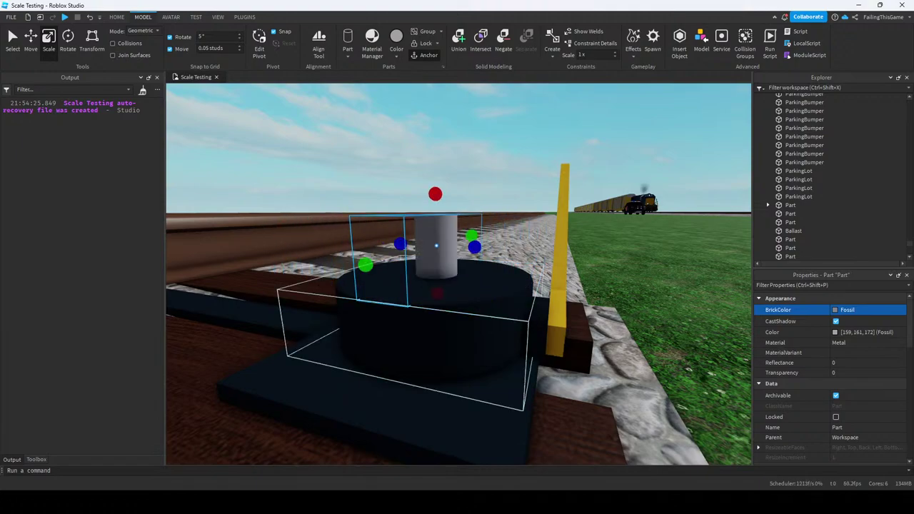
{"action": "left_click_drag", "start_coordinate": [365, 265], "coordinate": [415, 252]}
{"action": "right_click_drag", "start_coordinate": [414, 252], "coordinate": [414, 300]}
{"action": "left_click_drag", "start_coordinate": [428, 259], "coordinate": [415, 284]}
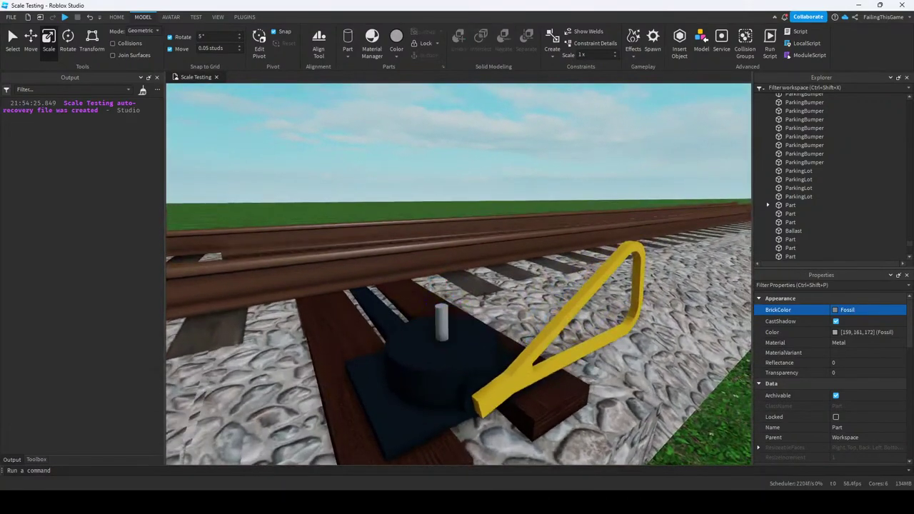
{"action": "right_click_drag", "start_coordinate": [415, 284], "coordinate": [402, 245]}
{"action": "scroll", "coordinate": [415, 329], "scroll_direction": "up", "scroll_amount": 3}
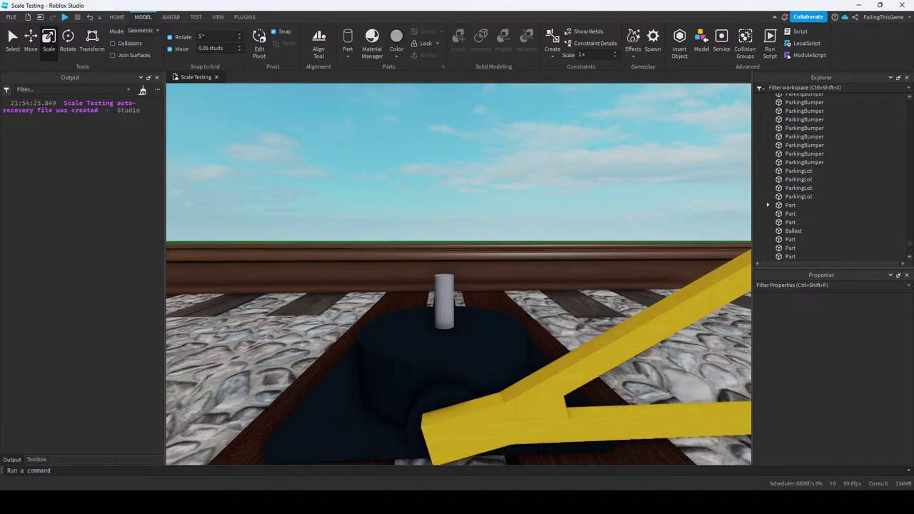
Switch to the photo viewer, browse the rail yard reference photos and examine the switch stand in IMG_0678.JPG up close.
{"action": "key", "text": "super+e"}
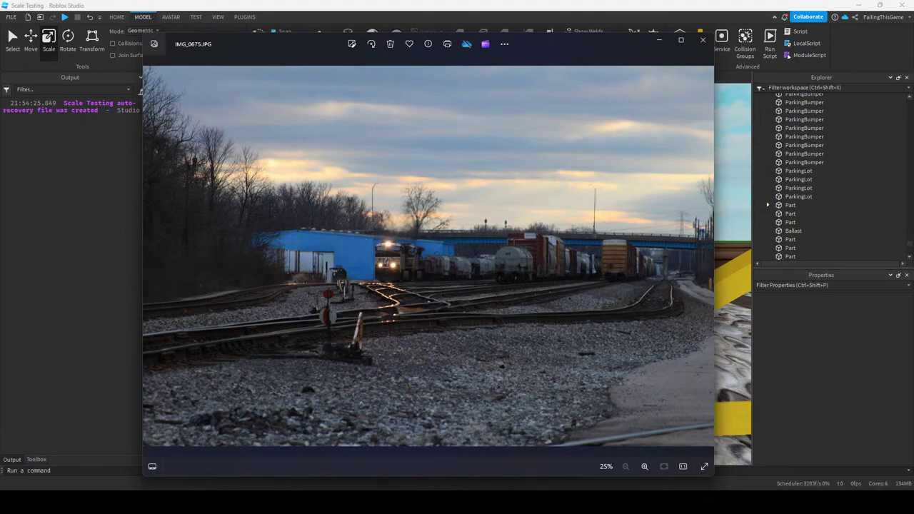
{"action": "key", "text": "Right"}
{"action": "key", "text": "Right"}
{"action": "key", "text": "Right"}
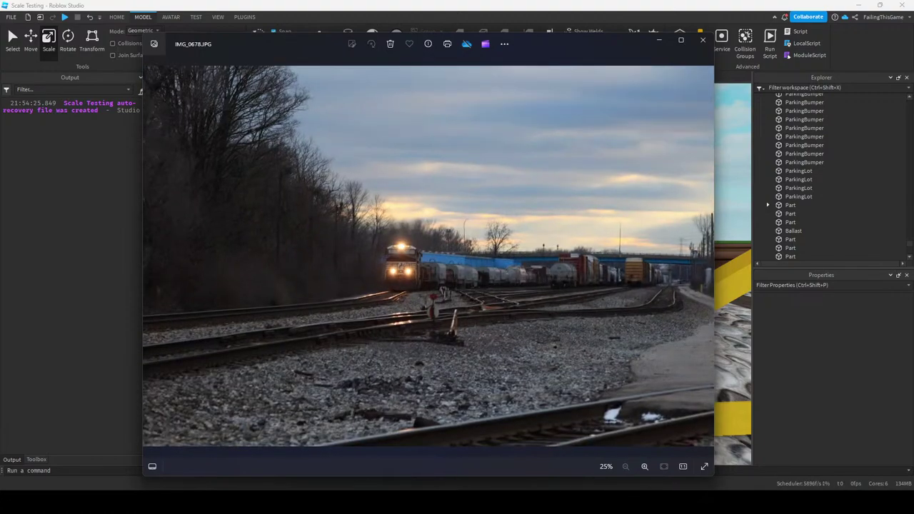
{"action": "key", "text": "Right"}
{"action": "key", "text": "Right"}
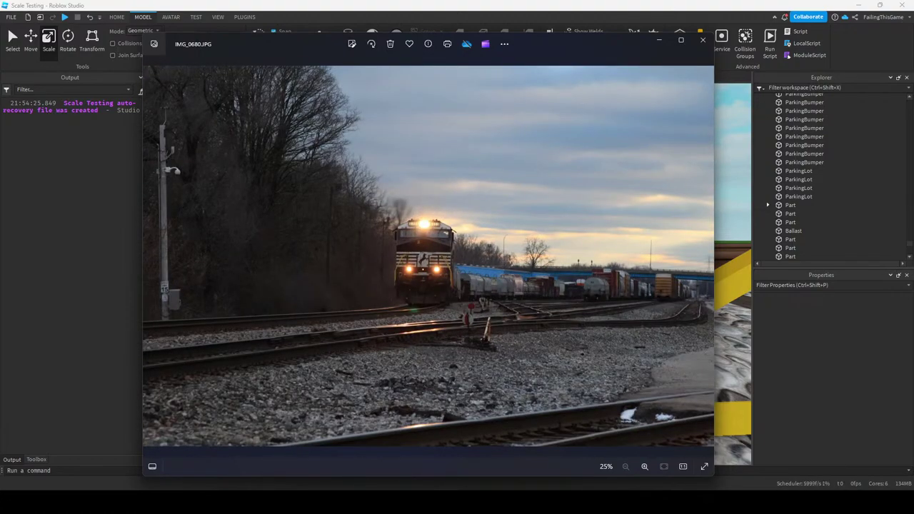
{"action": "key", "text": "Left"}
{"action": "key", "text": "Left"}
{"action": "key", "text": "Right"}
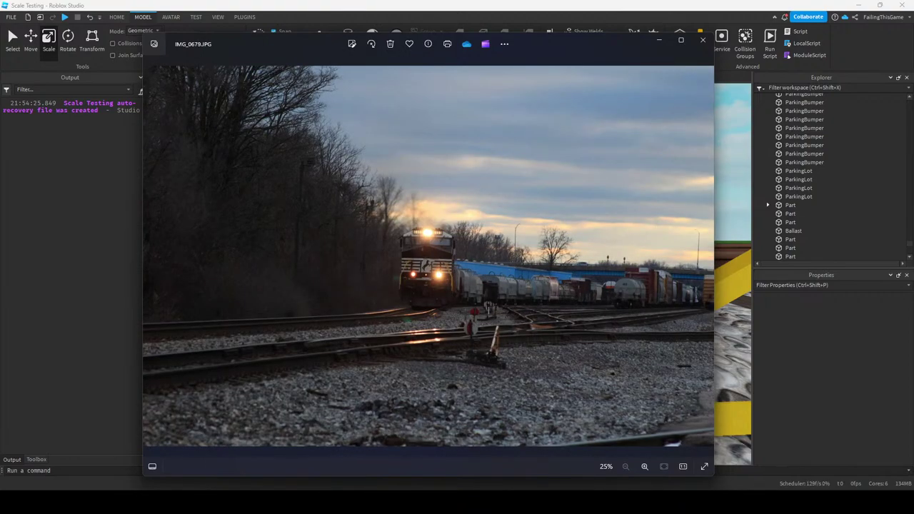
{"action": "key", "text": "Left"}
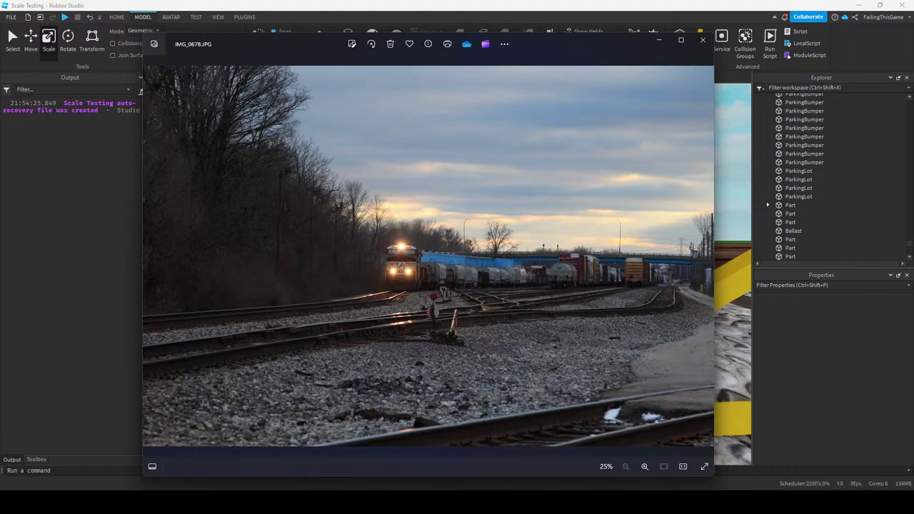
{"action": "scroll", "coordinate": [416, 309], "scroll_direction": "up", "scroll_amount": 5}
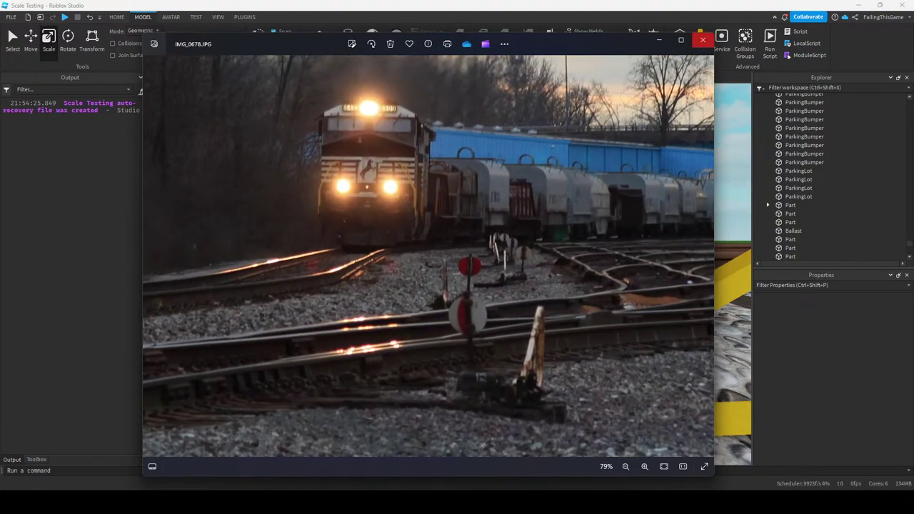
{"action": "left_click", "coordinate": [703, 40]}
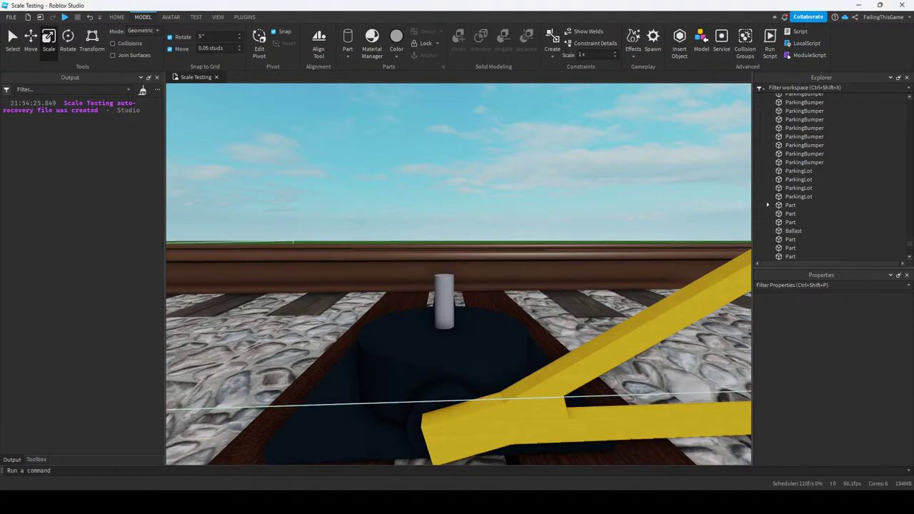
{"action": "key", "text": "a"}
{"action": "key", "text": "s"}
{"action": "key", "text": "a"}
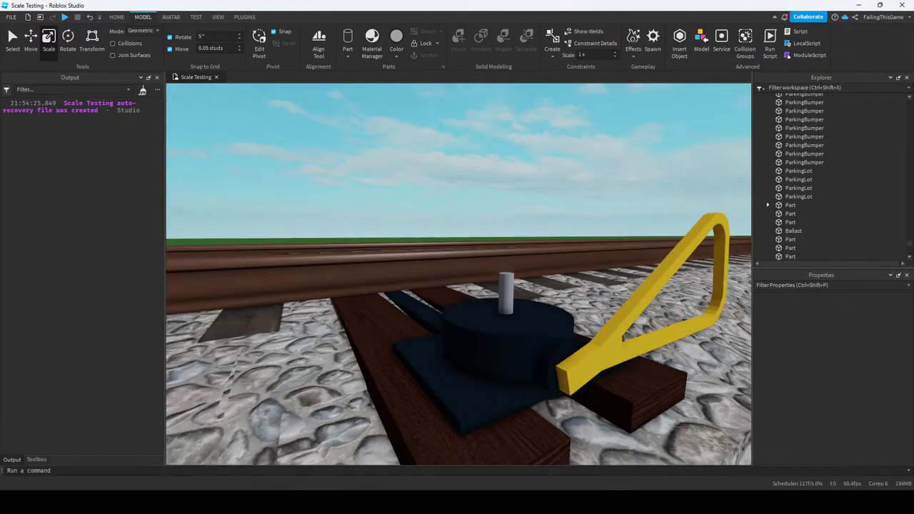
{"action": "key", "text": "a"}
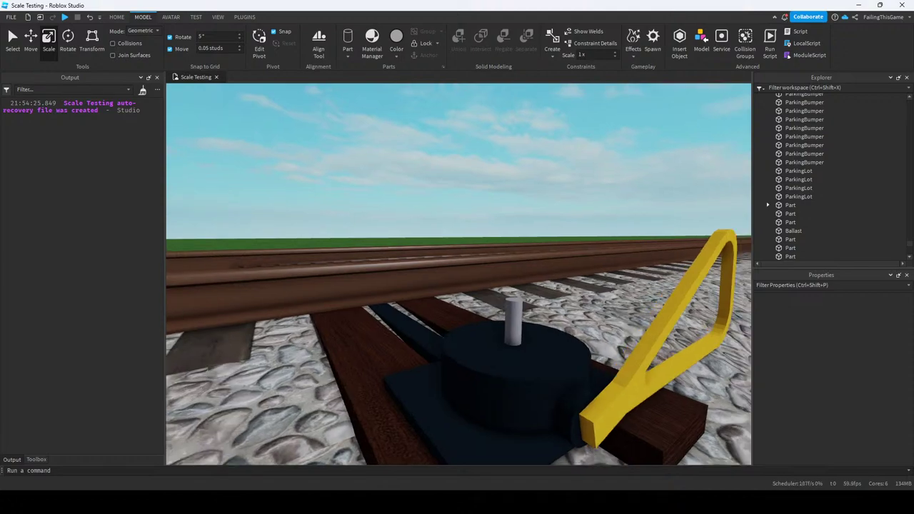
{"action": "key", "text": "d"}
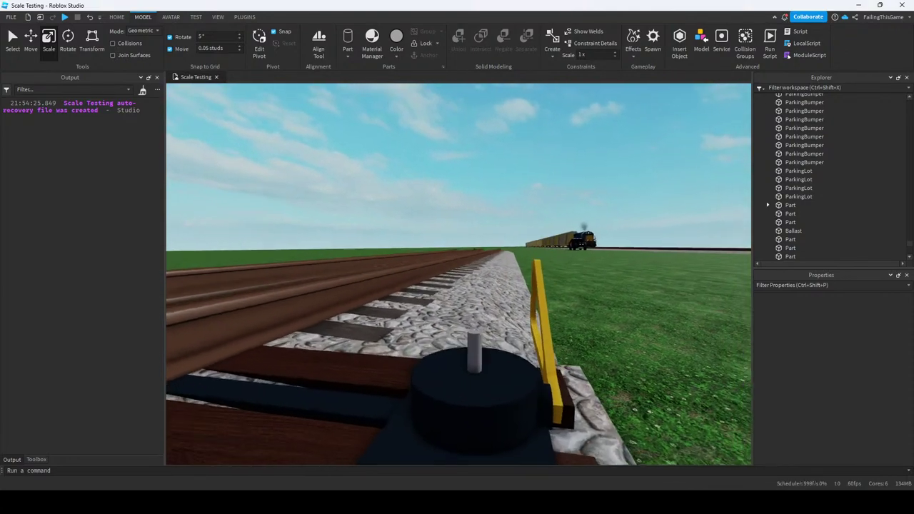
{"action": "left_click", "coordinate": [348, 50]}
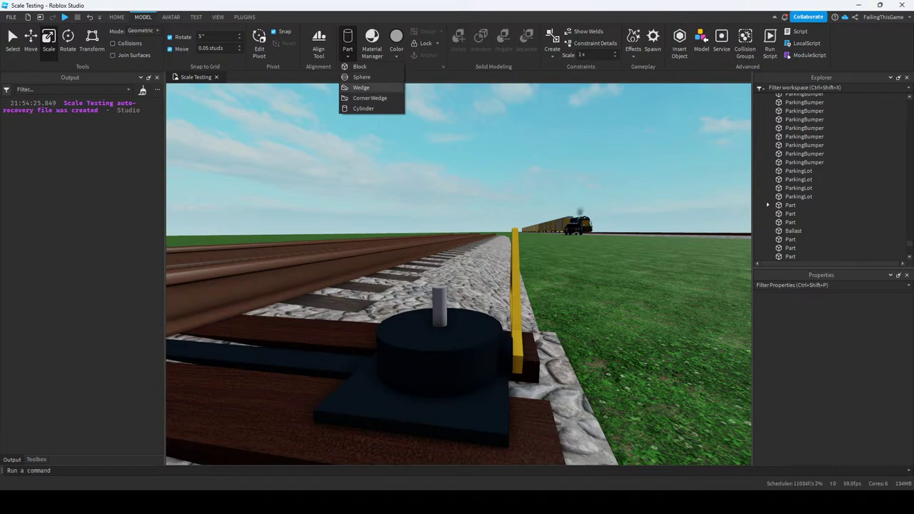
{"action": "left_click", "coordinate": [363, 108]}
{"action": "key", "text": "s"}
{"action": "key", "text": "Delete"}
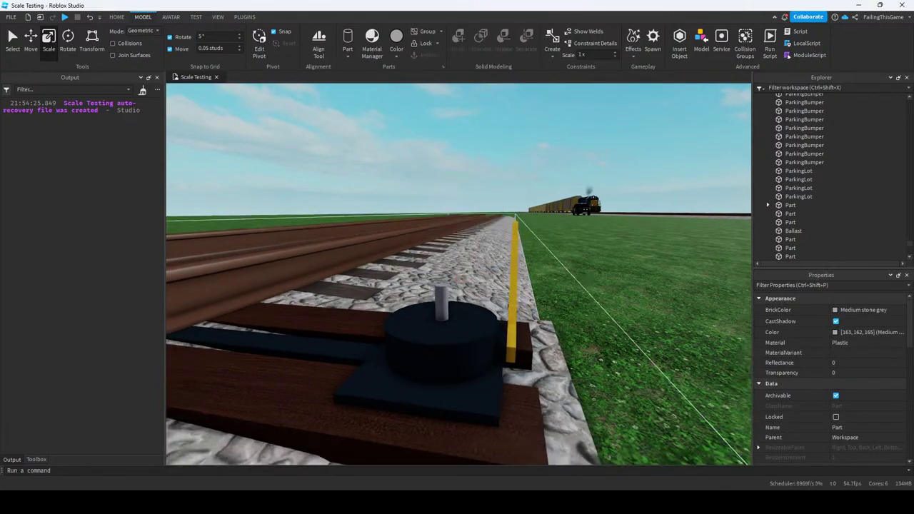
Duplicate the Fossil post on the drum, raise the copy above it and rotate the copy to lie horizontally.
{"action": "left_click", "coordinate": [438, 303]}
{"action": "key", "text": "ctrl+2"}
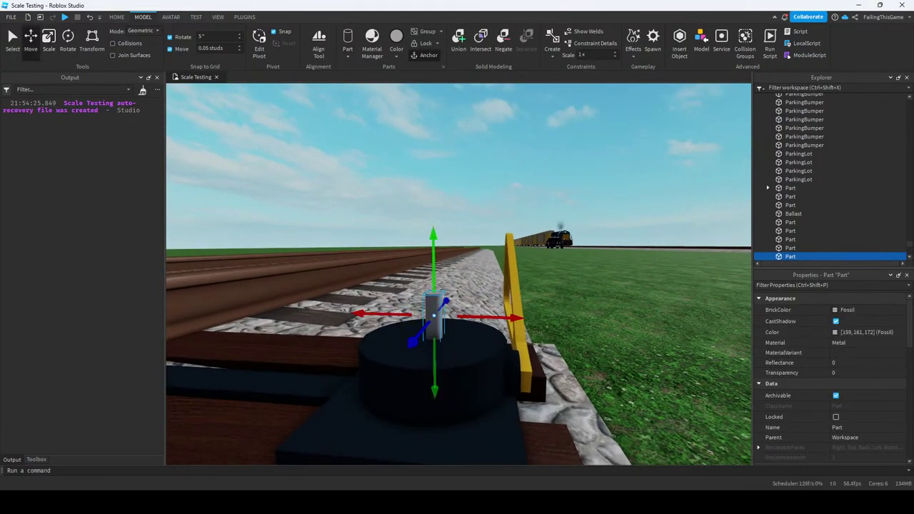
{"action": "key", "text": "w"}
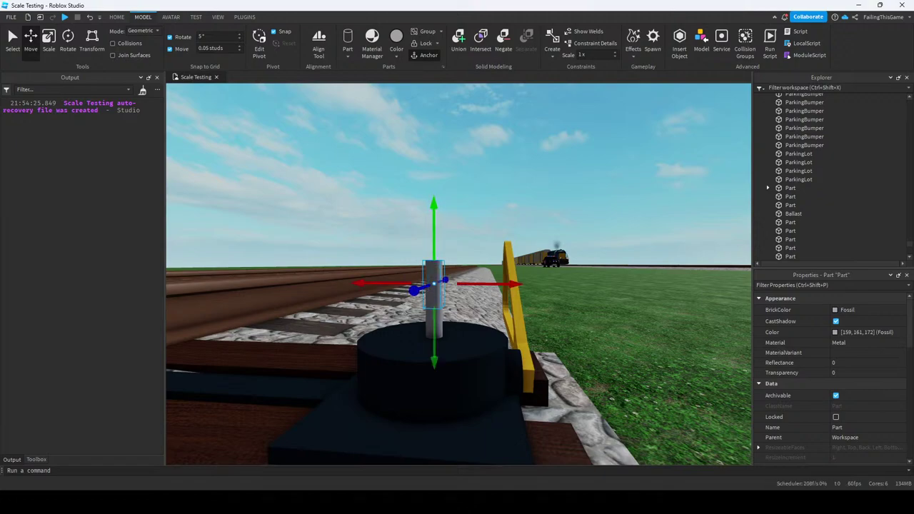
{"action": "key", "text": "ctrl+4"}
{"action": "left_click_drag", "start_coordinate": [434, 226], "coordinate": [379, 283]}
{"action": "key", "text": "ctrl+3"}
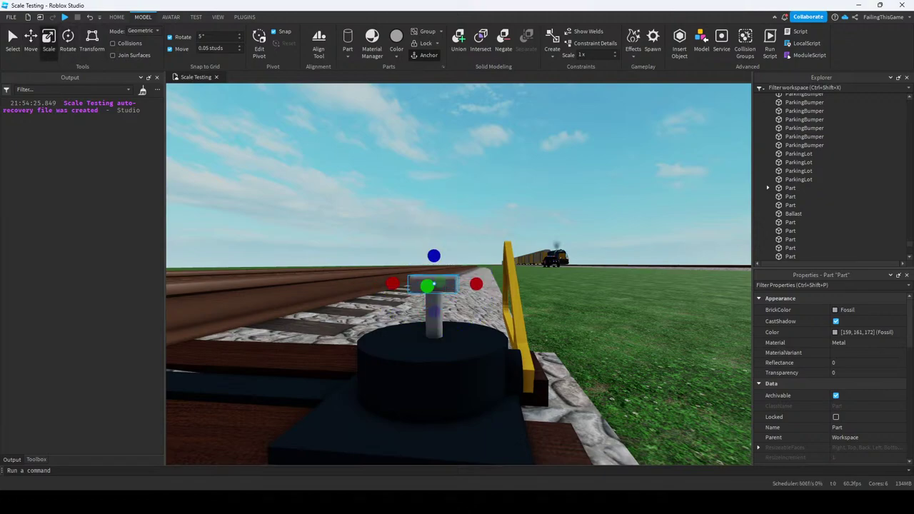
Scale the horizontal cylinder at the top of the post up to a much larger diameter.
{"action": "right_click_drag", "start_coordinate": [457, 274], "coordinate": [371, 278]}
{"action": "key", "text": "w"}
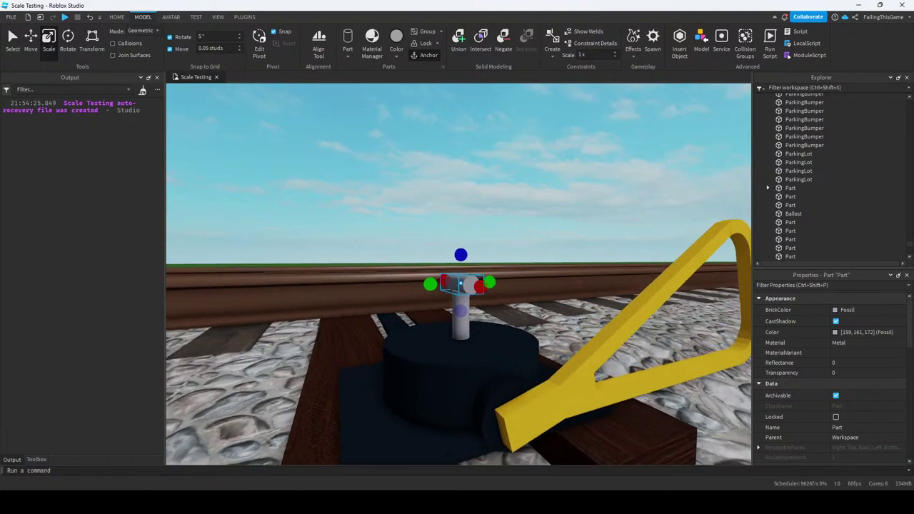
{"action": "left_click_drag", "start_coordinate": [474, 248], "coordinate": [473, 217]}
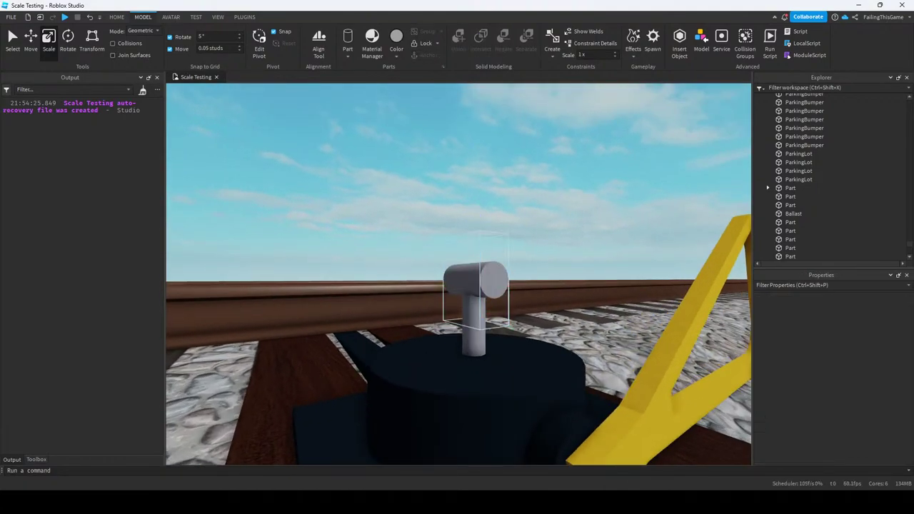
{"action": "key", "text": "ctrl+d"}
{"action": "left_click_drag", "start_coordinate": [433, 280], "coordinate": [423, 280]}
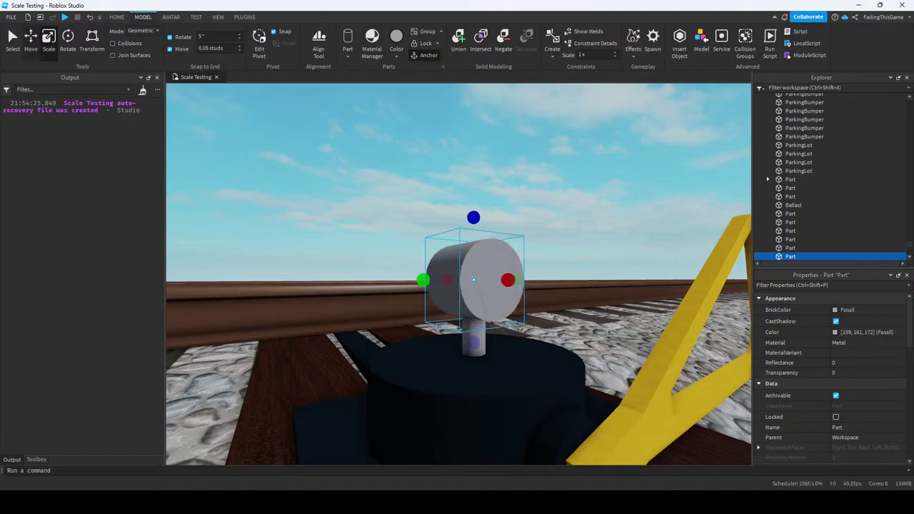
Raise the large horizontal cylinder clear of the post and flatten it symmetrically into a thin upright disc.
{"action": "key", "text": "ctrl+2"}
{"action": "left_click_drag", "start_coordinate": [474, 207], "coordinate": [473, 155]}
{"action": "right_click_drag", "start_coordinate": [458, 273], "coordinate": [458, 273]}
{"action": "key", "text": "ctrl+3"}
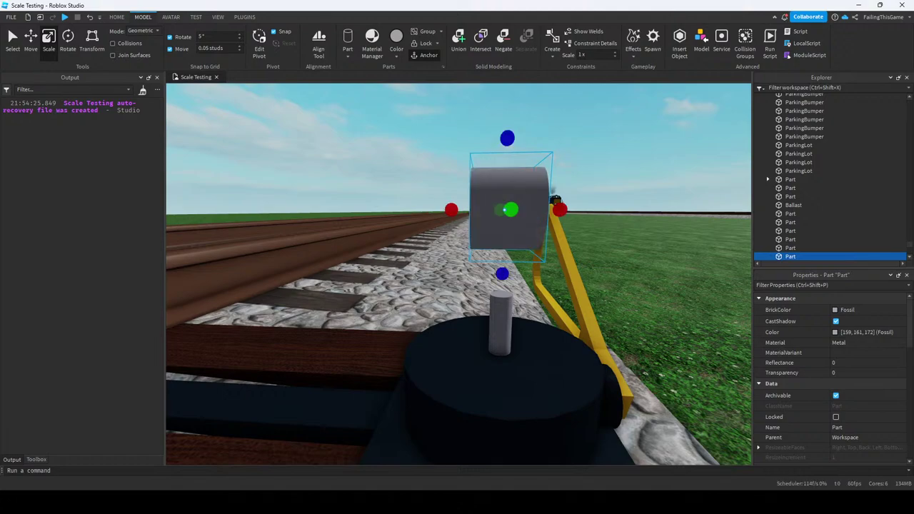
{"action": "left_click_drag", "start_coordinate": [559, 209], "coordinate": [525, 209], "text": "ctrl"}
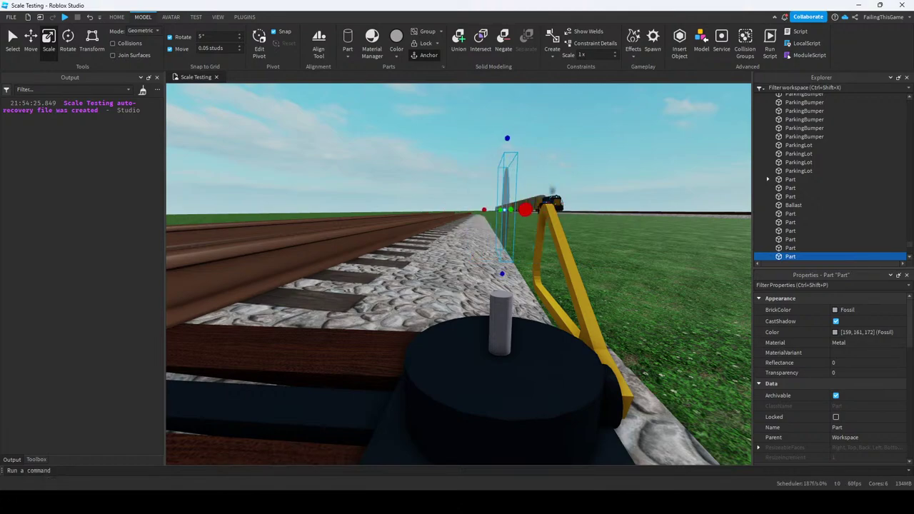
{"action": "key", "text": "w"}
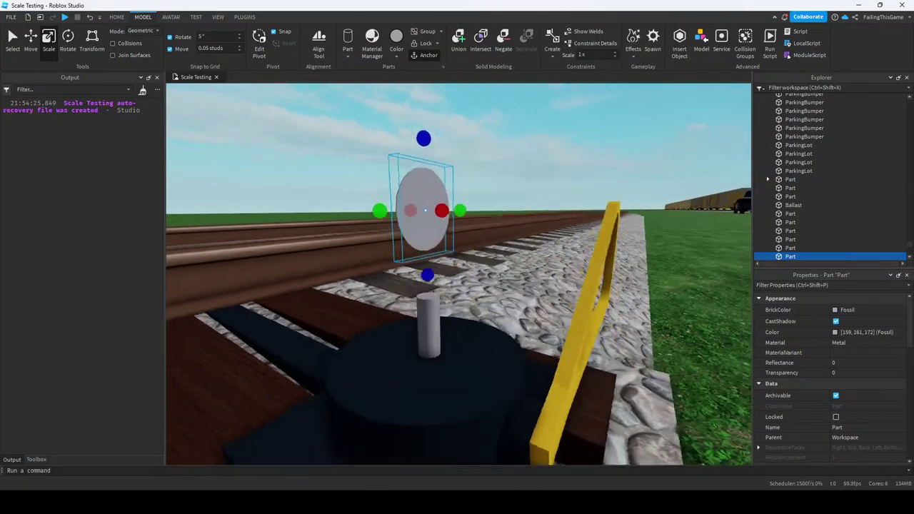
{"action": "key", "text": "w"}
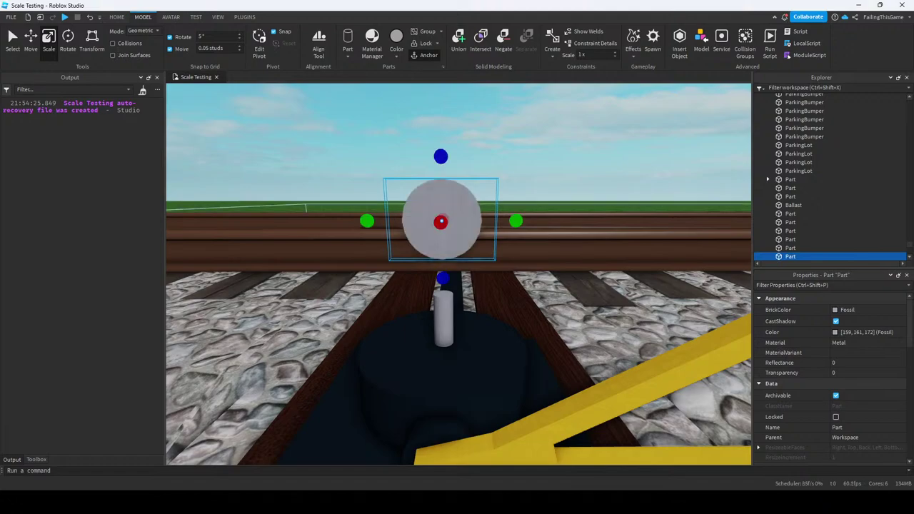
Lengthen the post up through the disc and add a copy of the disc crossing it at a right angle.
{"action": "key", "text": "Escape"}
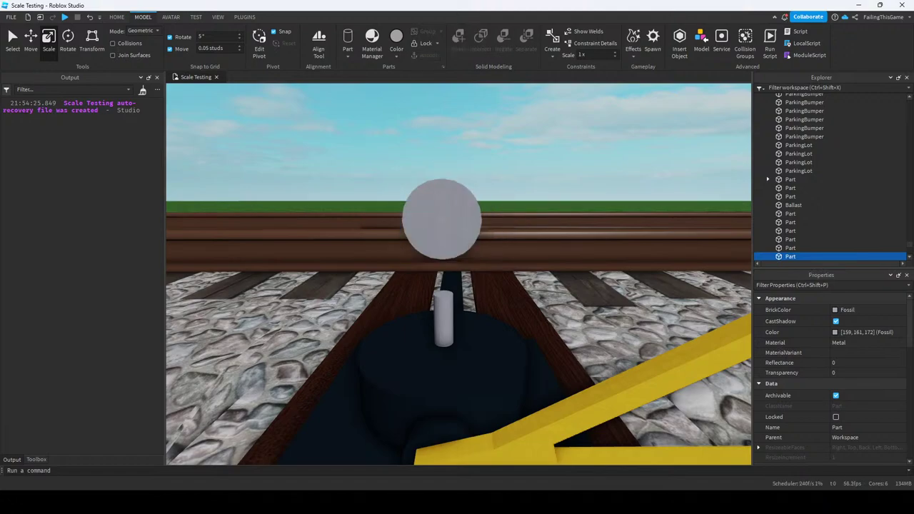
{"action": "key", "text": "e"}
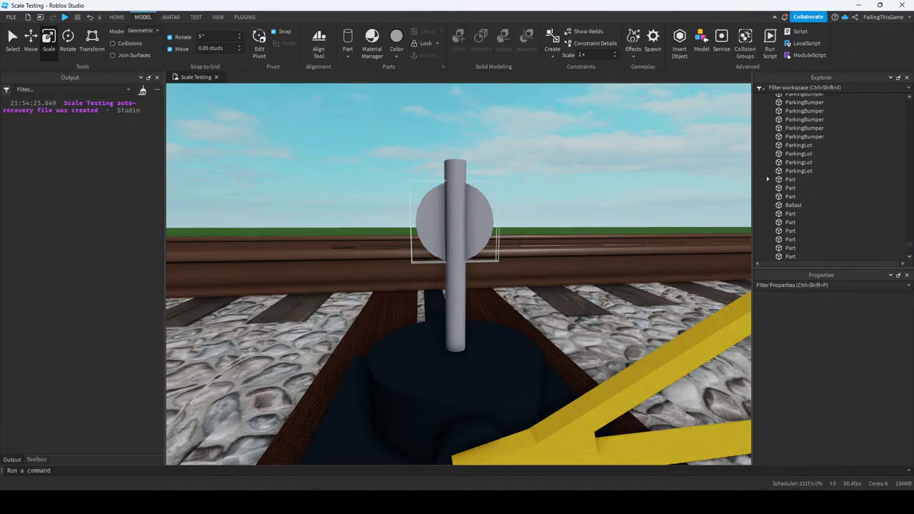
{"action": "right_click_drag", "start_coordinate": [457, 271], "coordinate": [343, 271]}
{"action": "key", "text": "Escape"}
{"action": "left_click", "coordinate": [463, 286]}
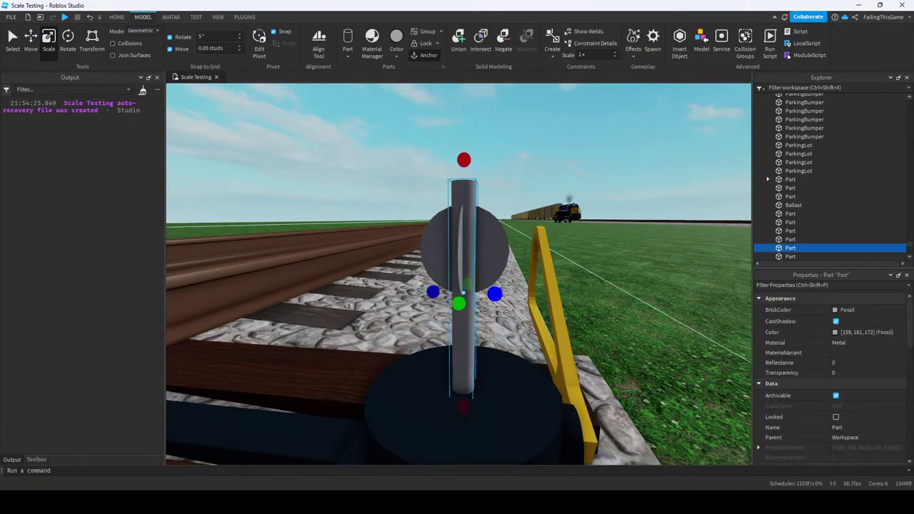
Scale the two crossed discs up to a larger diameter around the post.
{"action": "left_click", "coordinate": [443, 236]}
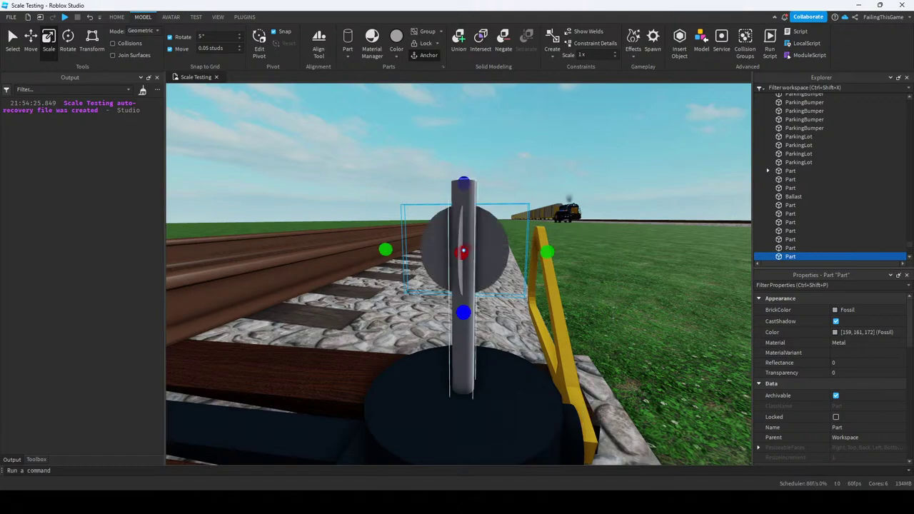
{"action": "right_click_drag", "start_coordinate": [443, 236], "coordinate": [422, 215]}
{"action": "scroll", "coordinate": [442, 286], "scroll_direction": "up", "scroll_amount": 2}
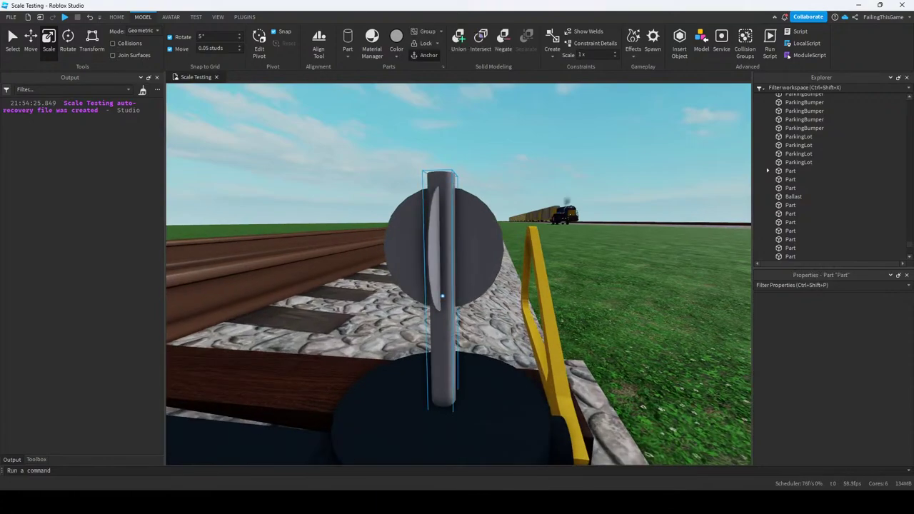
Set the move snap to 0.01 studs and fine-tune the thickness of the target post.
{"action": "left_click", "coordinate": [443, 300]}
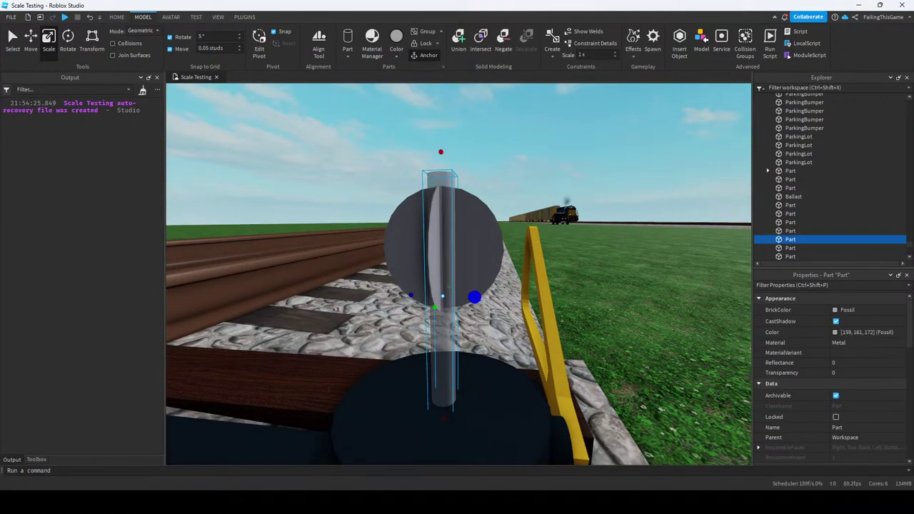
{"action": "right_click_drag", "start_coordinate": [443, 300], "coordinate": [414, 286]}
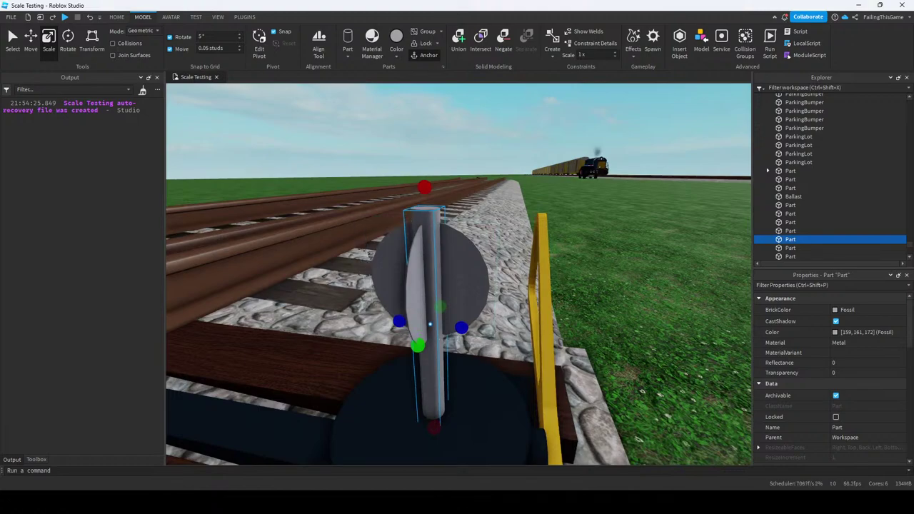
{"action": "type", "text": "1"}
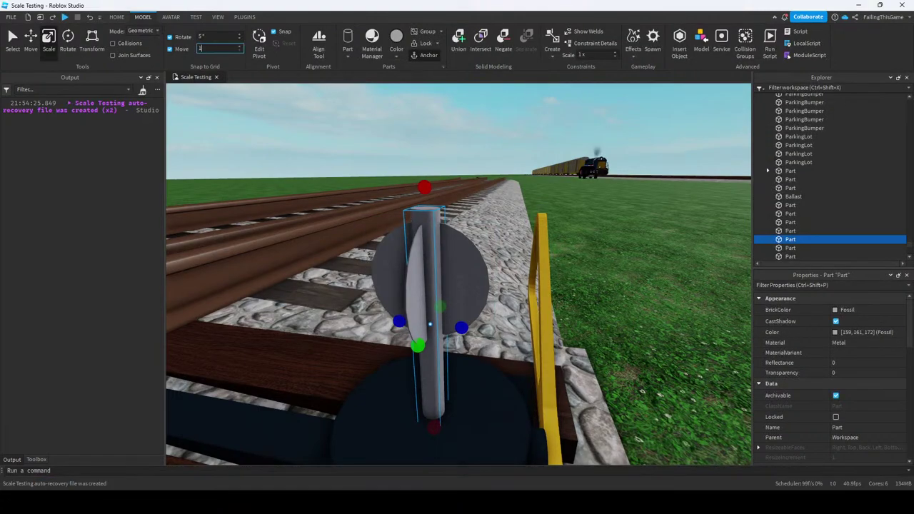
{"action": "key", "text": "Return"}
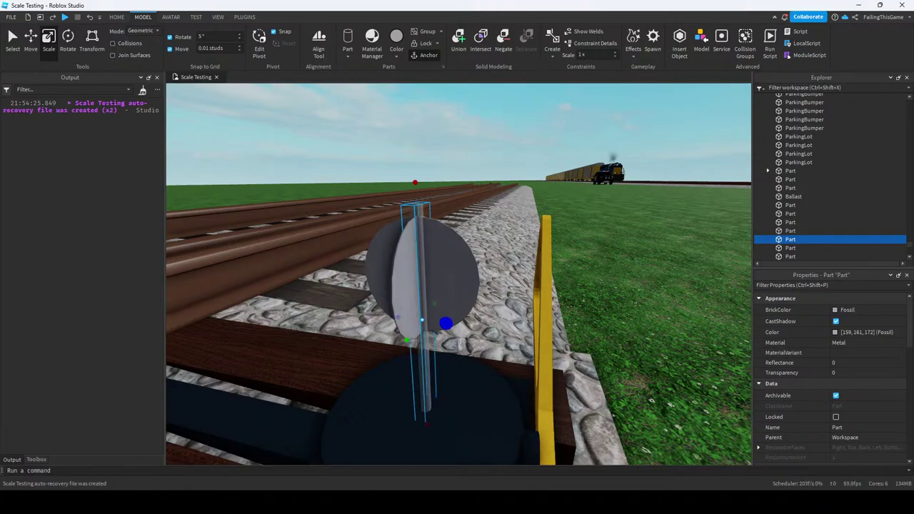
{"action": "key", "text": "f"}
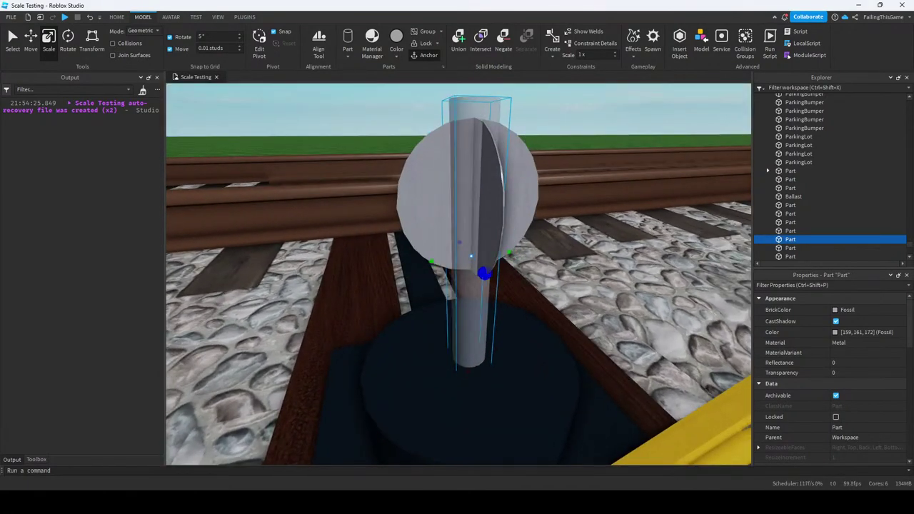
{"action": "scroll", "coordinate": [832, 372], "scroll_direction": "down", "scroll_amount": 4}
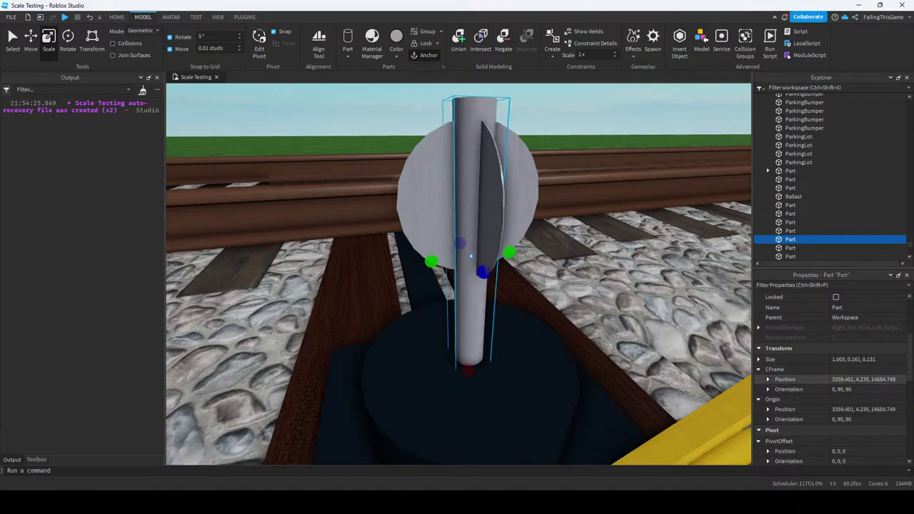
{"action": "right_click_drag", "start_coordinate": [385, 400], "coordinate": [398, 462]}
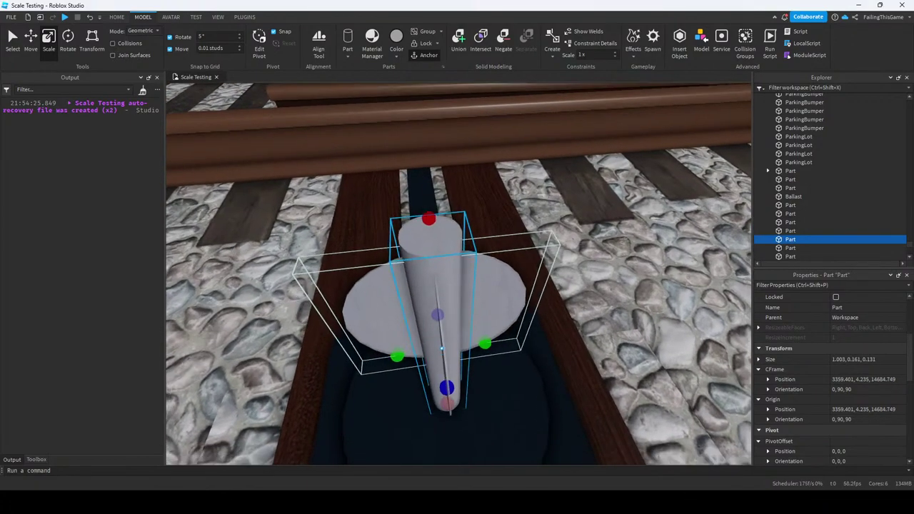
Delete the crosswise disc and move the remaining disc slightly down the post.
{"action": "left_click", "coordinate": [438, 336]}
{"action": "right_click_drag", "start_coordinate": [438, 336], "coordinate": [400, 336]}
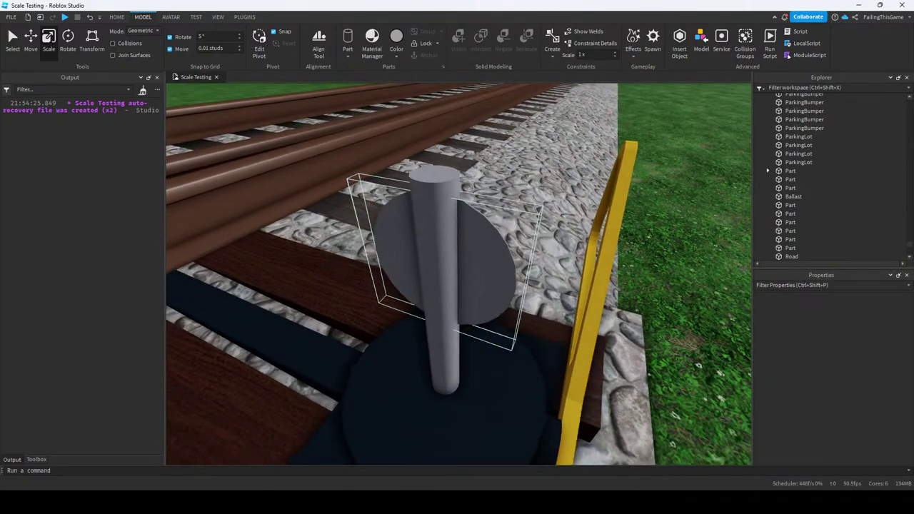
{"action": "left_click", "coordinate": [439, 285]}
{"action": "right_click_drag", "start_coordinate": [439, 286], "coordinate": [474, 214]}
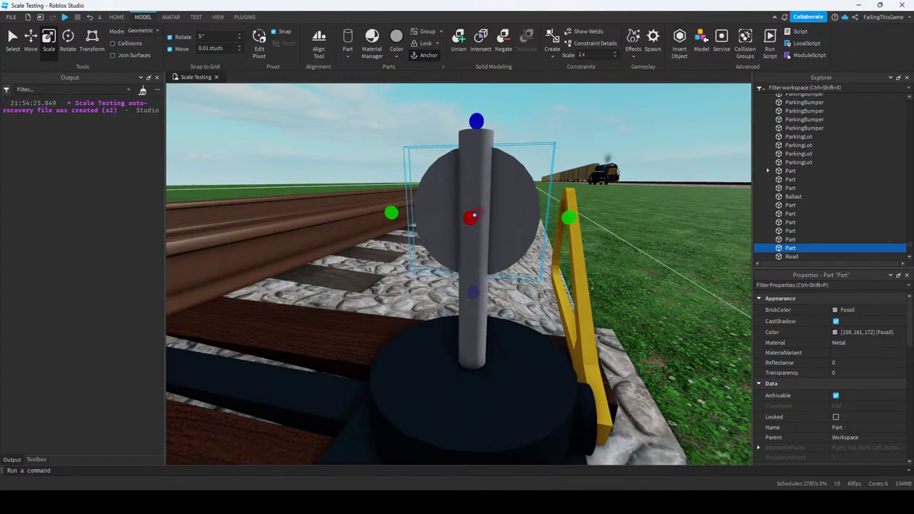
{"action": "right_click_drag", "start_coordinate": [474, 214], "coordinate": [454, 187]}
{"action": "key", "text": "ctrl+2"}
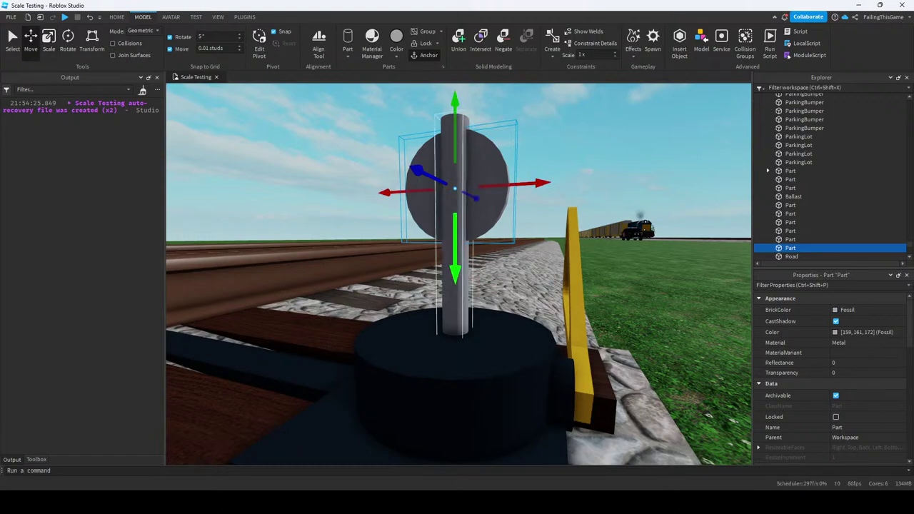
{"action": "left_click_drag", "start_coordinate": [456, 276], "coordinate": [456, 293]}
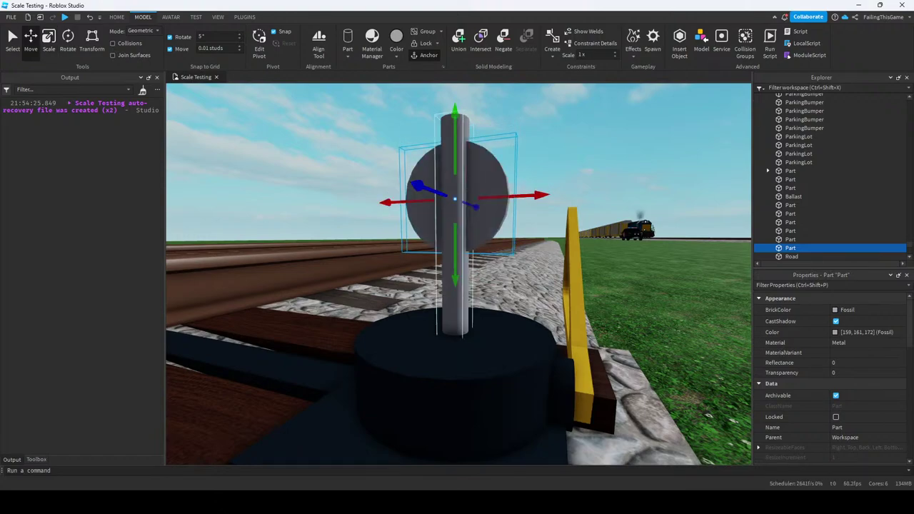
{"action": "left_click", "coordinate": [456, 293]}
Make the remaining disc slightly thicker and scale it up around the post.
{"action": "key", "text": "ctrl+3"}
{"action": "left_click", "coordinate": [457, 179]}
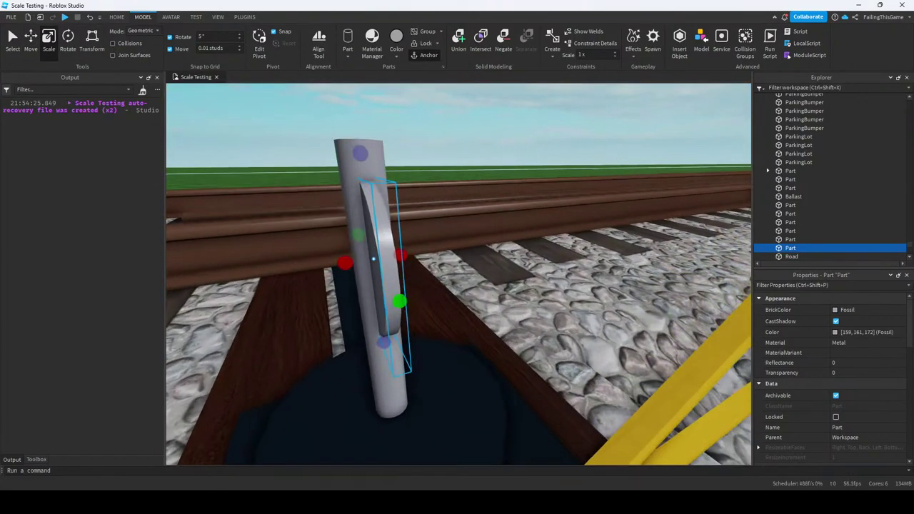
{"action": "left_click_drag", "start_coordinate": [401, 255], "coordinate": [401, 255]}
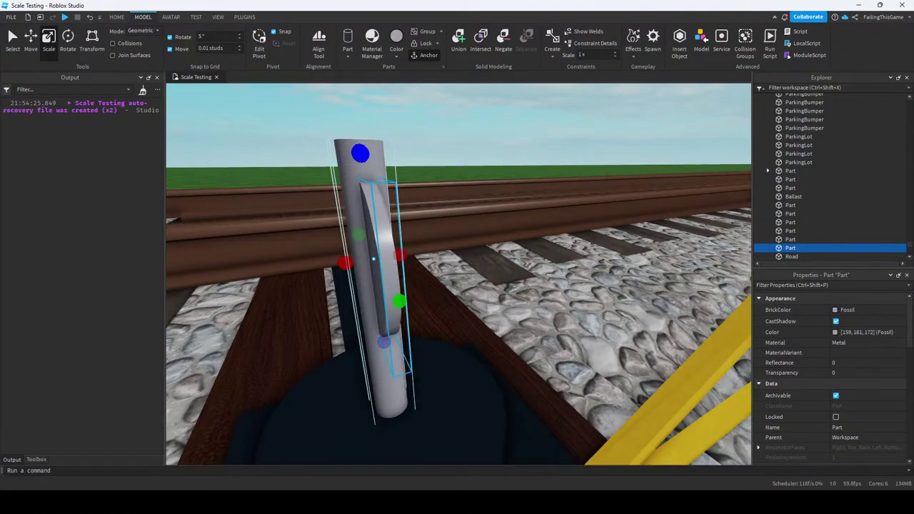
{"action": "right_click_drag", "start_coordinate": [400, 255], "coordinate": [493, 250]}
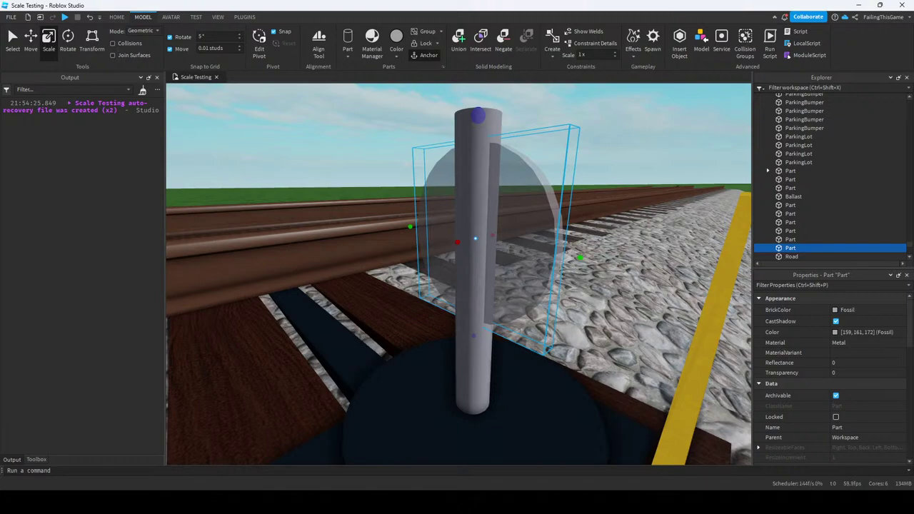
{"action": "left_click_drag", "start_coordinate": [478, 115], "coordinate": [477, 111]}
Add a crosswise copy of the thickened disc so that two discs intersect on the post.
{"action": "left_click", "coordinate": [478, 158]}
{"action": "left_click", "coordinate": [428, 228]}
{"action": "left_click", "coordinate": [478, 157]}
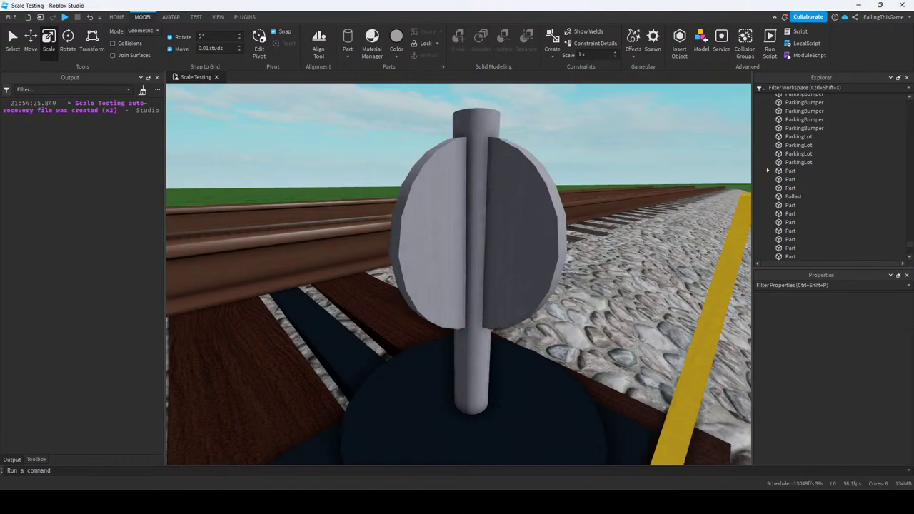
Scale the post symmetrically thinner between the crossed discs and undo the last adjustments.
{"action": "right_click_drag", "start_coordinate": [457, 285], "coordinate": [514, 286]}
{"action": "left_click", "coordinate": [455, 328]}
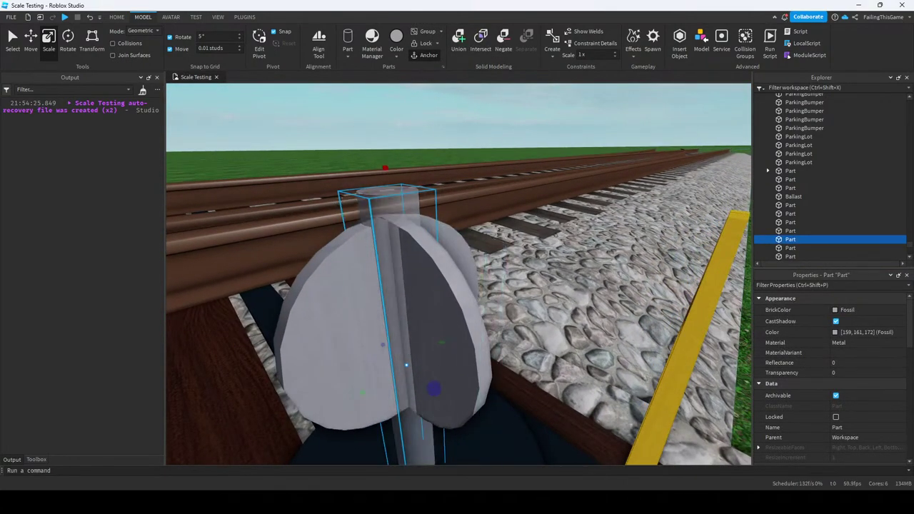
{"action": "left_click_drag", "start_coordinate": [433, 389], "coordinate": [426, 382]}
{"action": "key", "text": "ctrl+z"}
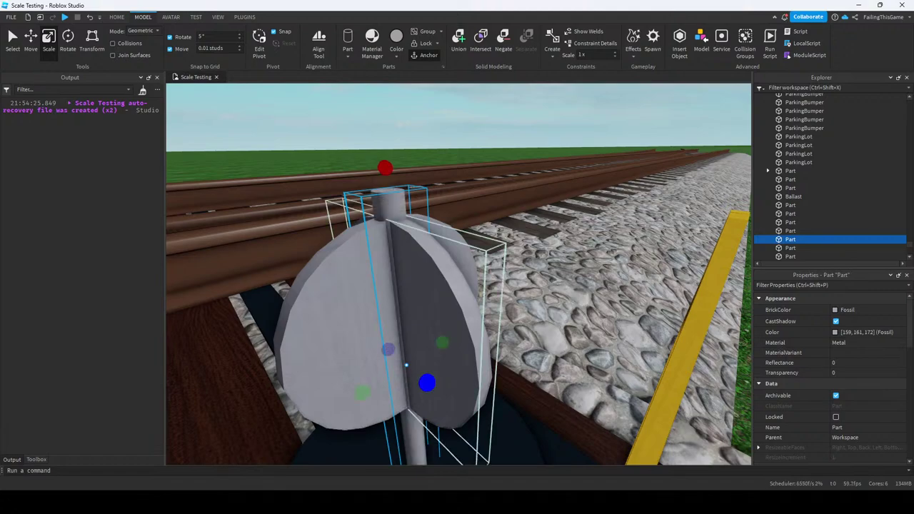
{"action": "key", "text": "ctrl+z"}
{"action": "key", "text": "ctrl+z"}
Colour one of the two crossed target discs on the post Camo green.
{"action": "right_click_drag", "start_coordinate": [457, 286], "coordinate": [393, 272]}
{"action": "scroll", "coordinate": [457, 286], "scroll_direction": "down", "scroll_amount": 3}
{"action": "left_click", "coordinate": [422, 228]}
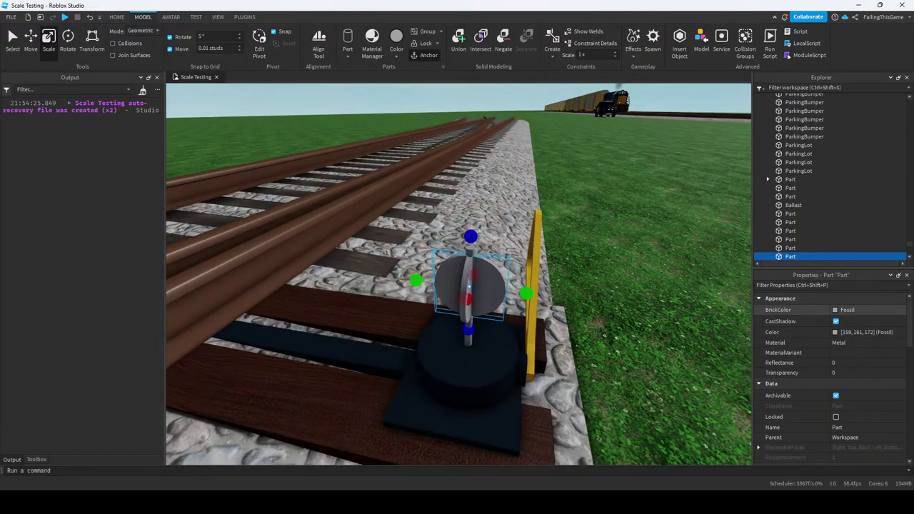
{"action": "left_click", "coordinate": [848, 310]}
{"action": "left_click", "coordinate": [772, 348]}
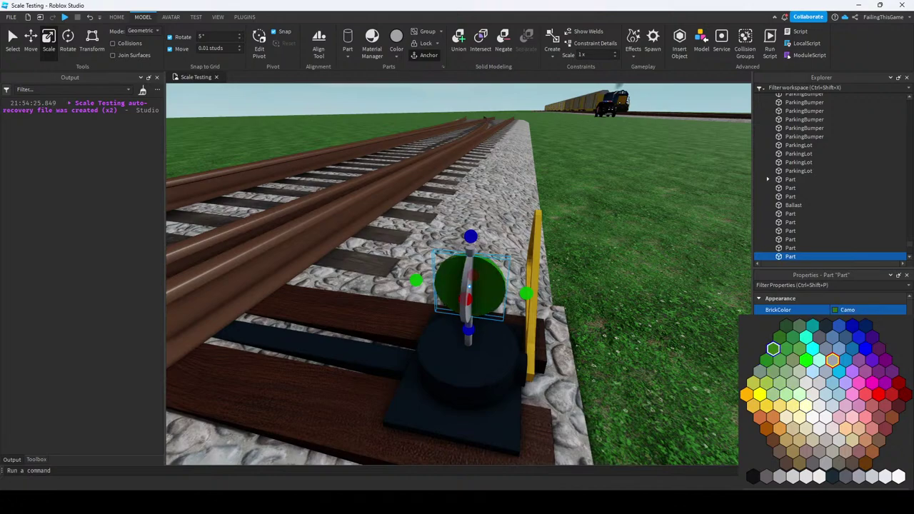
Colour the second crossed disc Bright red and deselect it.
{"action": "left_click", "coordinate": [468, 286]}
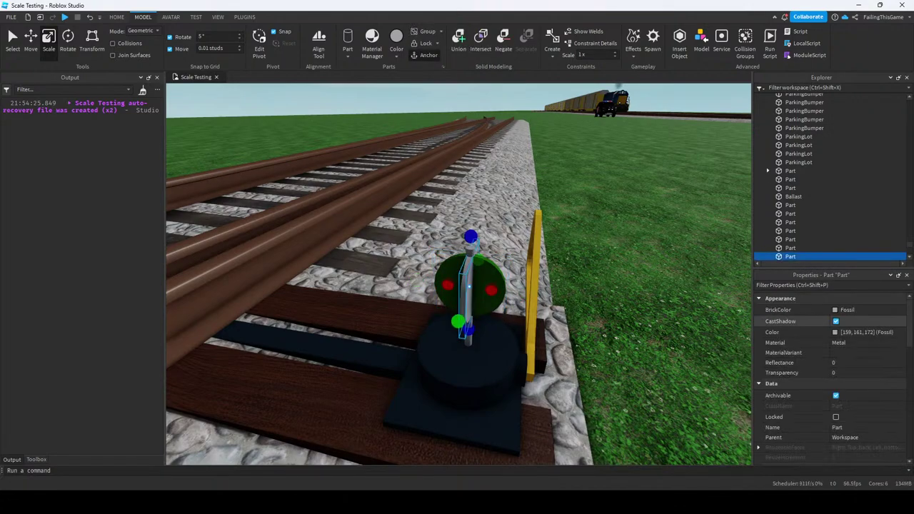
{"action": "left_click", "coordinate": [848, 310]}
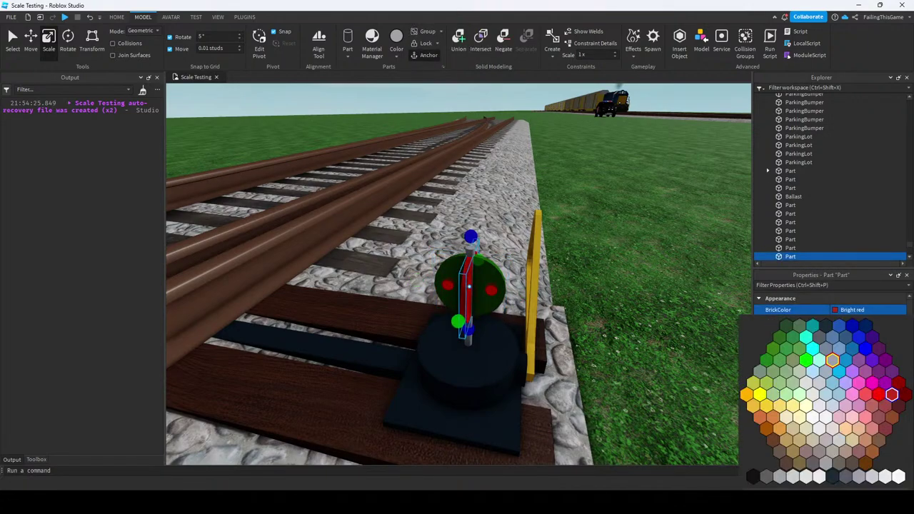
{"action": "left_click", "coordinate": [468, 286]}
{"action": "left_click", "coordinate": [457, 143]}
{"action": "key", "text": "s"}
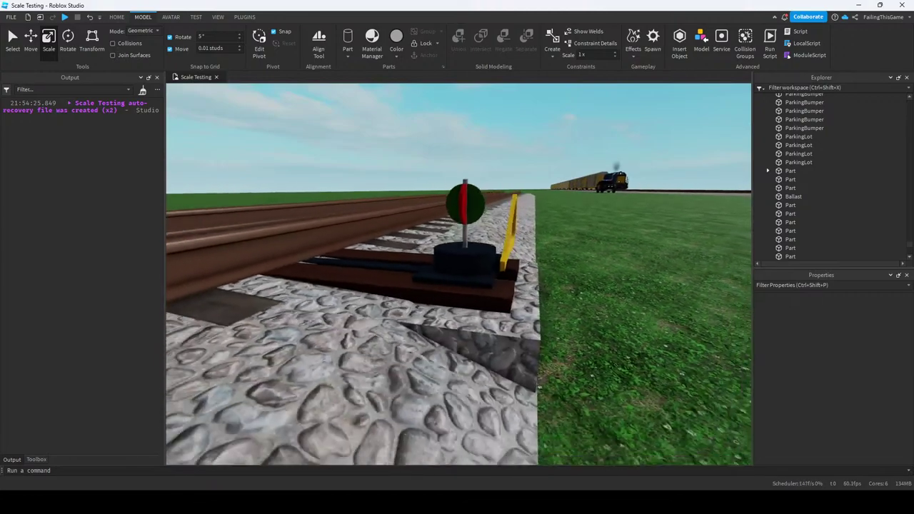
{"action": "key", "text": "w"}
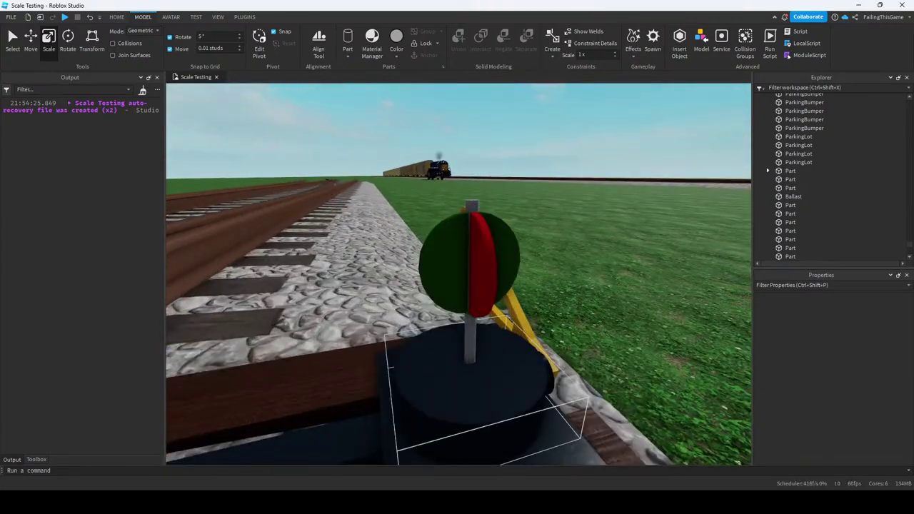
Examine the post where it passes between the green and red discs from close up.
{"action": "left_click", "coordinate": [472, 285]}
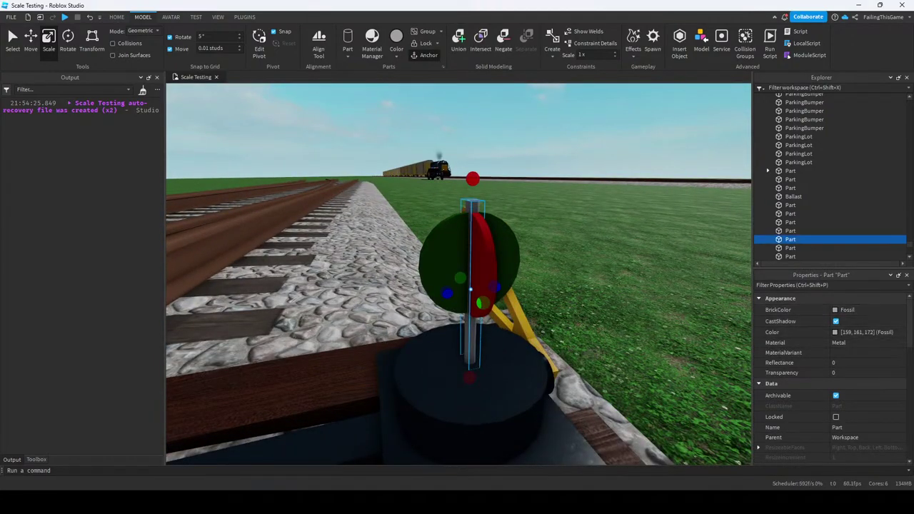
{"action": "left_click", "coordinate": [457, 129]}
{"action": "key", "text": "w"}
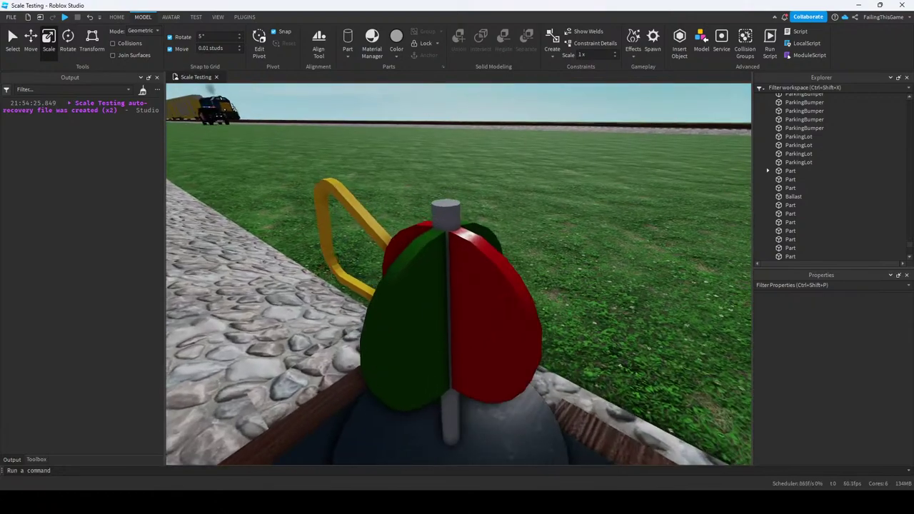
{"action": "left_click", "coordinate": [450, 285]}
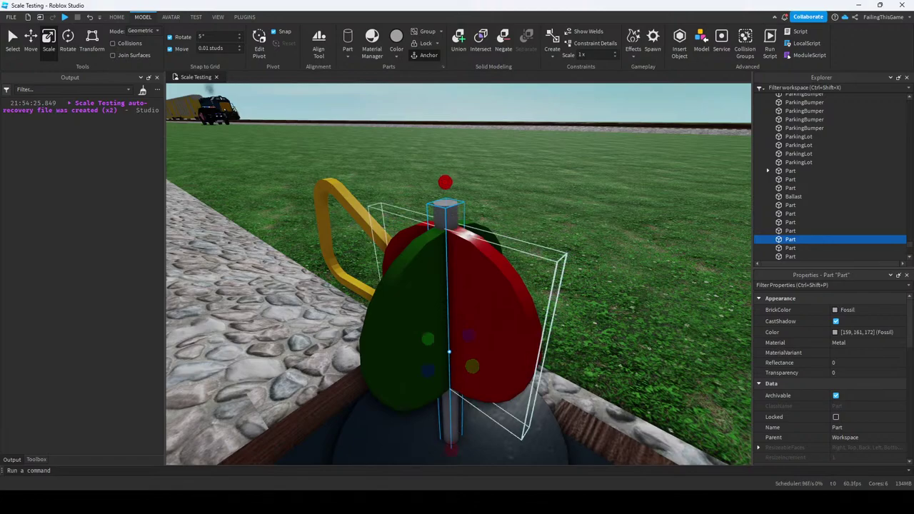
{"action": "key", "text": "s"}
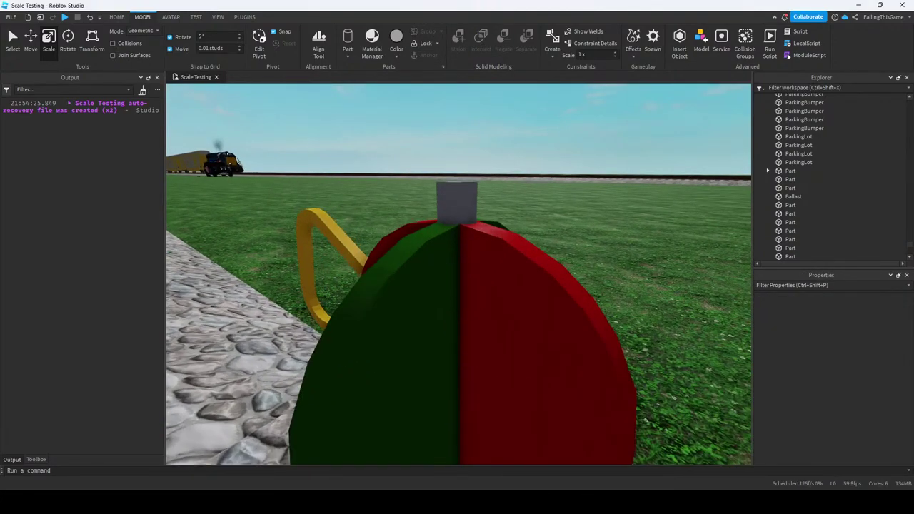
{"action": "key", "text": "s"}
Recolour the red target disc New Yeller and deselect it.
{"action": "key", "text": "a"}
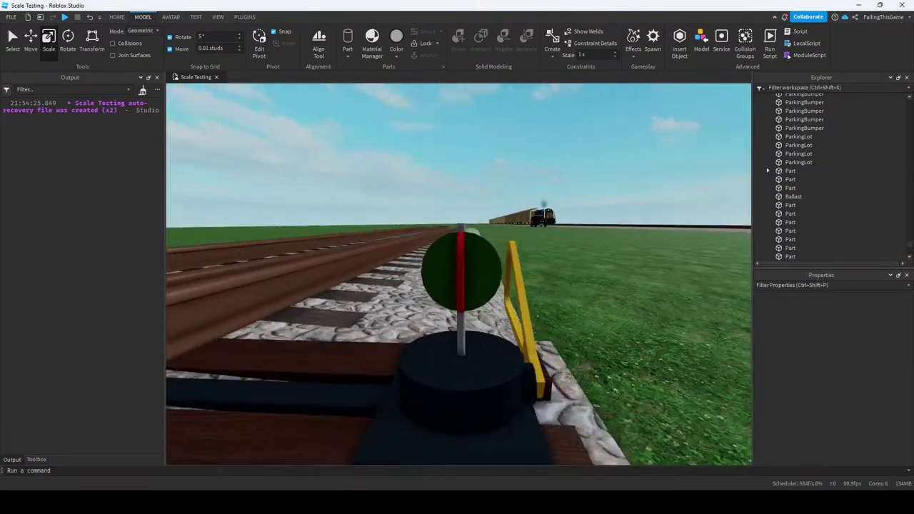
{"action": "left_click", "coordinate": [461, 275]}
{"action": "left_click", "coordinate": [857, 309]}
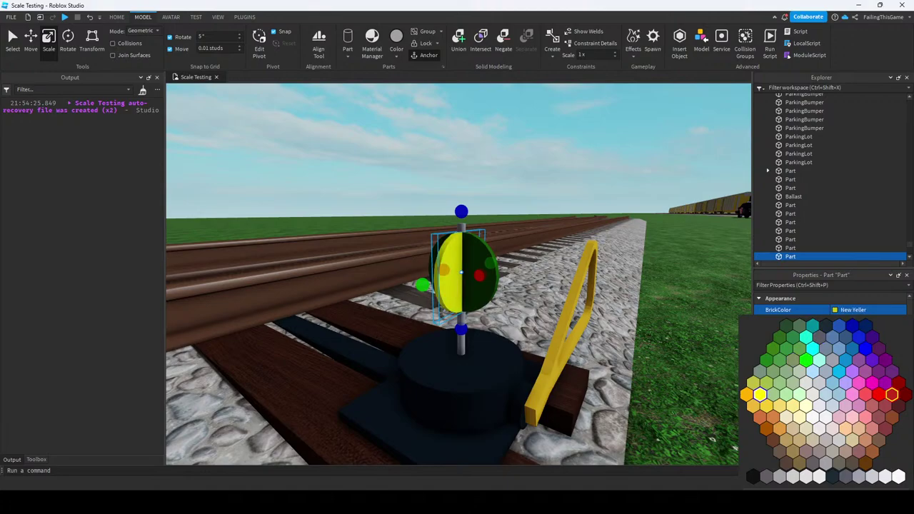
{"action": "key", "text": "Escape"}
{"action": "key", "text": "s"}
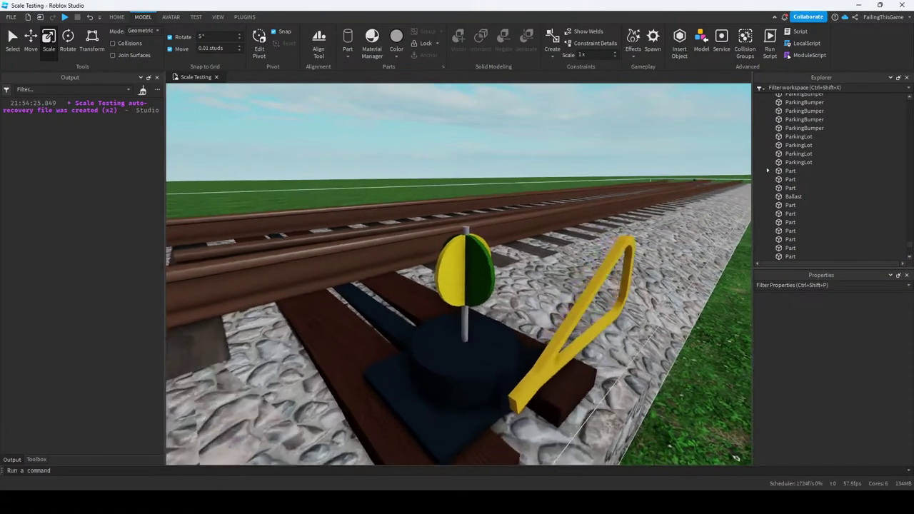
Inspect the coloured switch stand and its placement beside the track from near and far.
{"action": "key", "text": "s"}
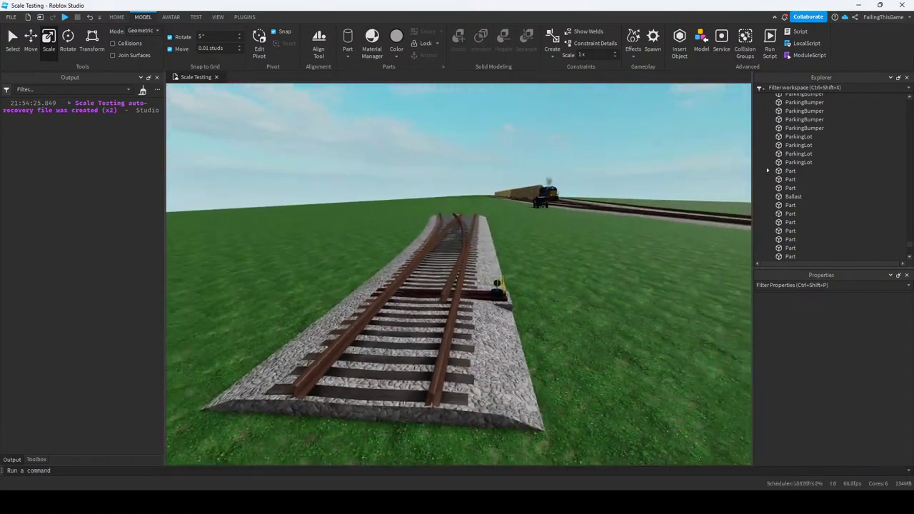
{"action": "key", "text": "w"}
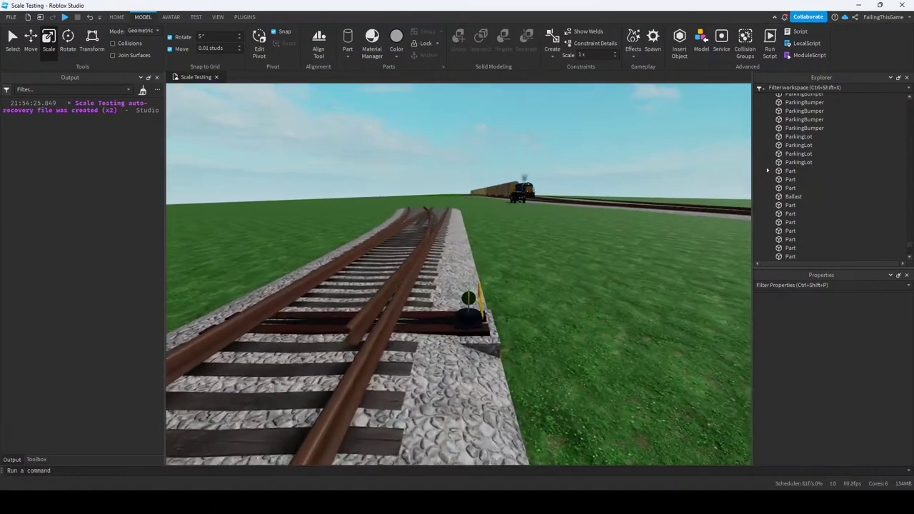
{"action": "key", "text": "Left"}
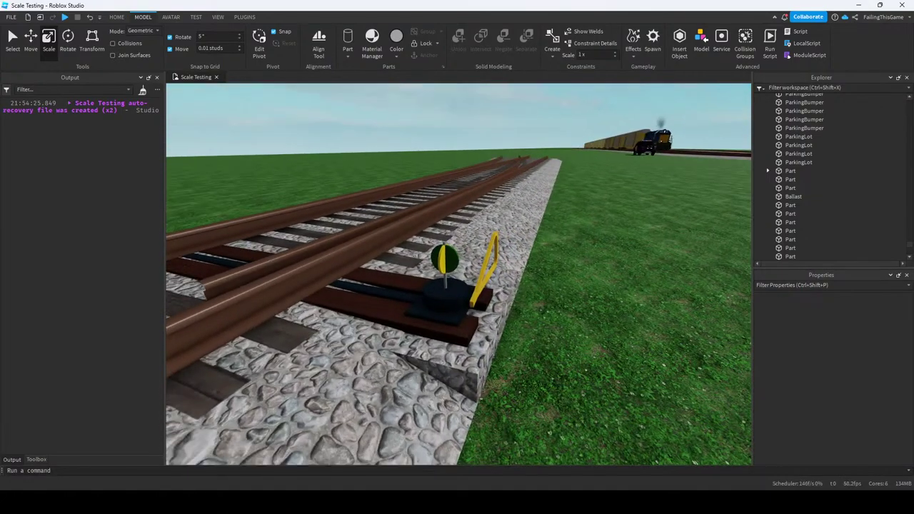
{"action": "key", "text": "s"}
{"action": "key", "text": "Left"}
{"action": "key", "text": "w"}
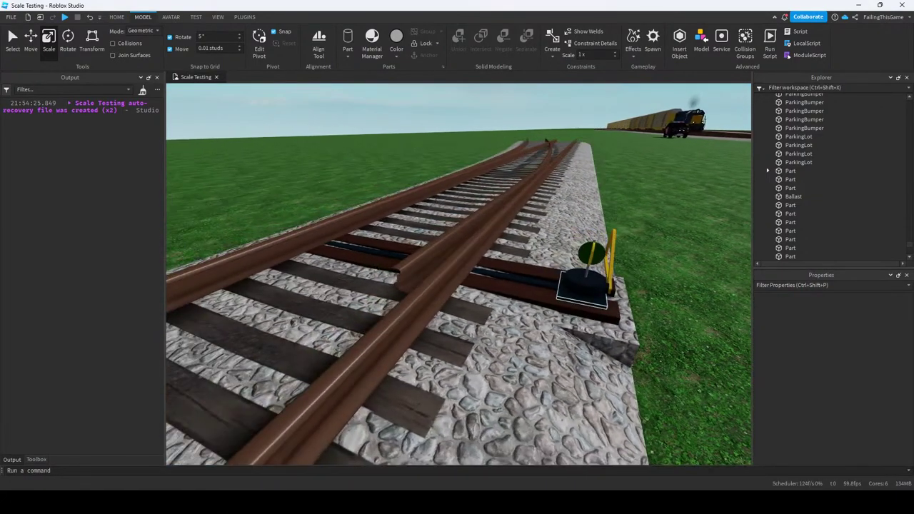
{"action": "key", "text": "w"}
{"action": "key", "text": "d"}
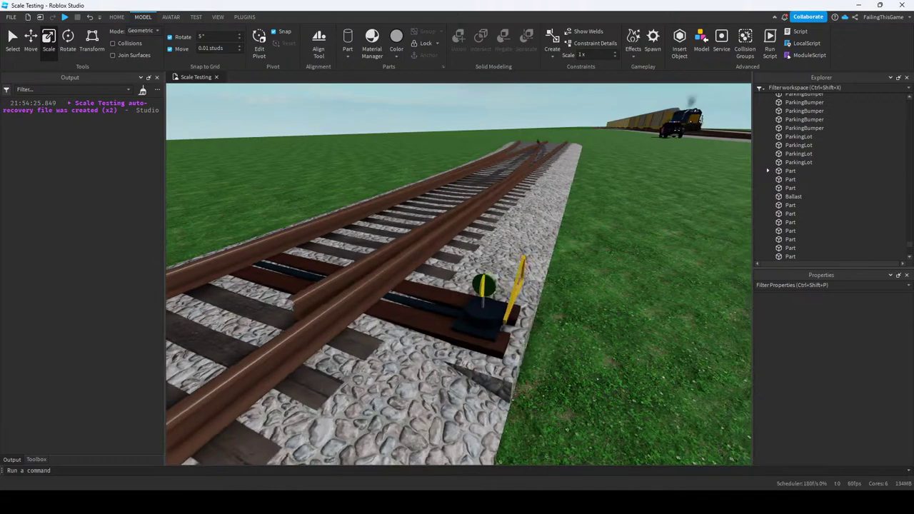
{"action": "key", "text": "w"}
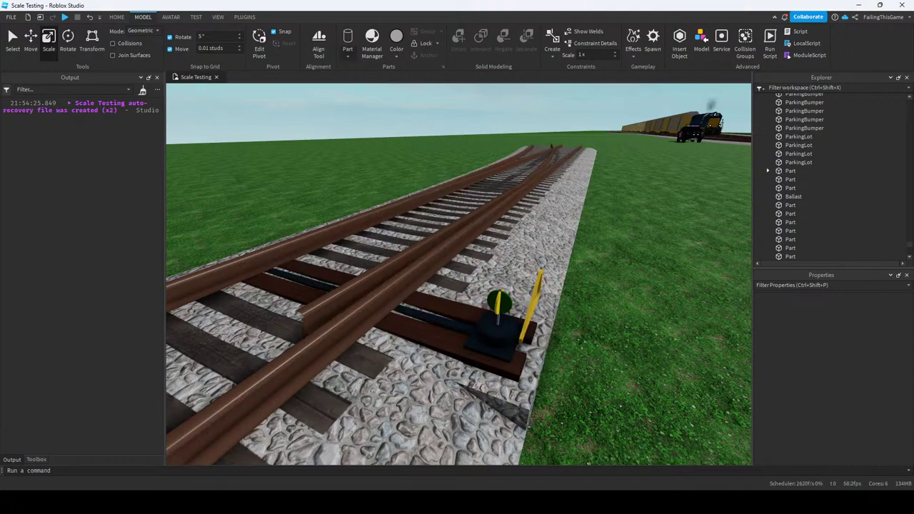
Run a play test to compare the switch stand with the character's size, and stop it.
{"action": "left_click", "coordinate": [348, 56]}
{"action": "left_click", "coordinate": [348, 56]}
{"action": "left_click", "coordinate": [116, 16]}
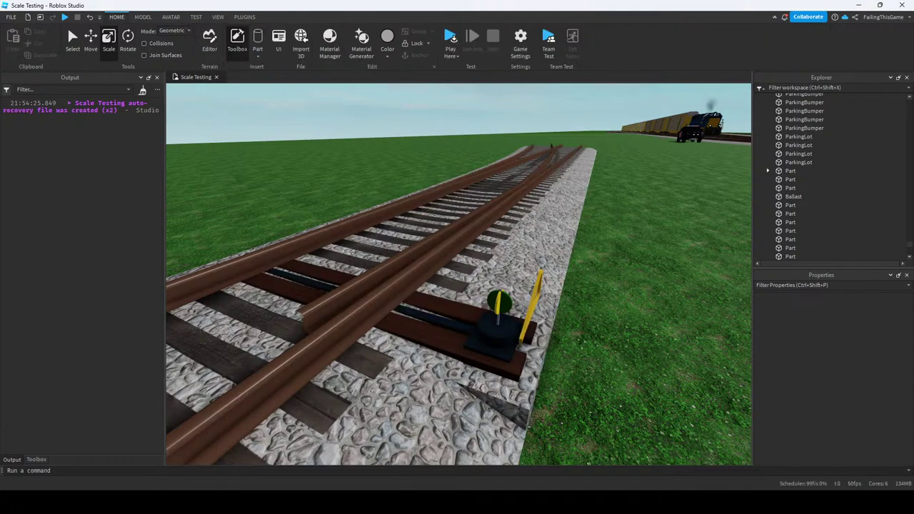
{"action": "key", "text": "F5"}
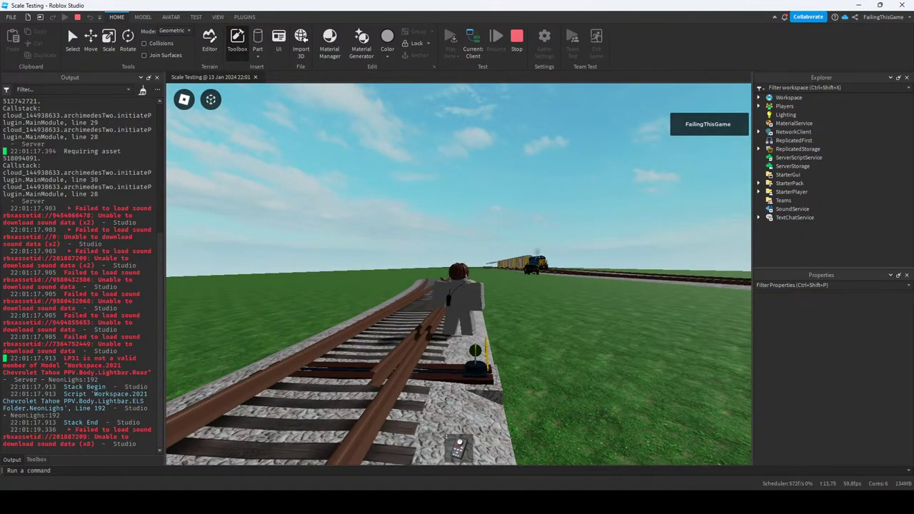
{"action": "key", "text": "shift+F5"}
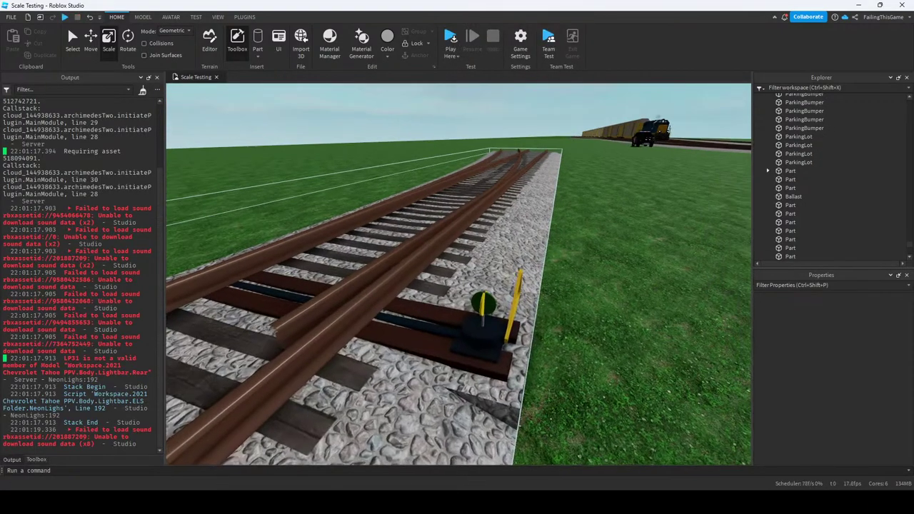
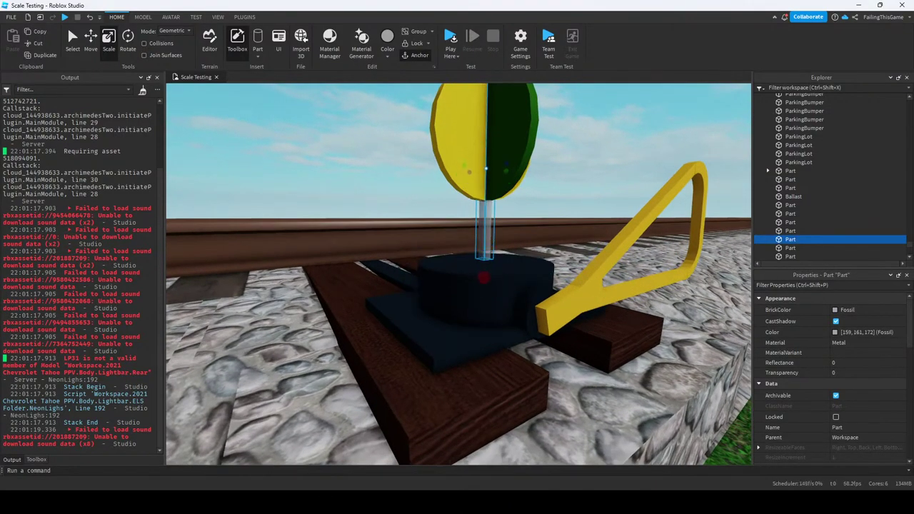
Recolour the post carrying the crossed discs in a dark tone matching the drum.
{"action": "left_click", "coordinate": [857, 309]}
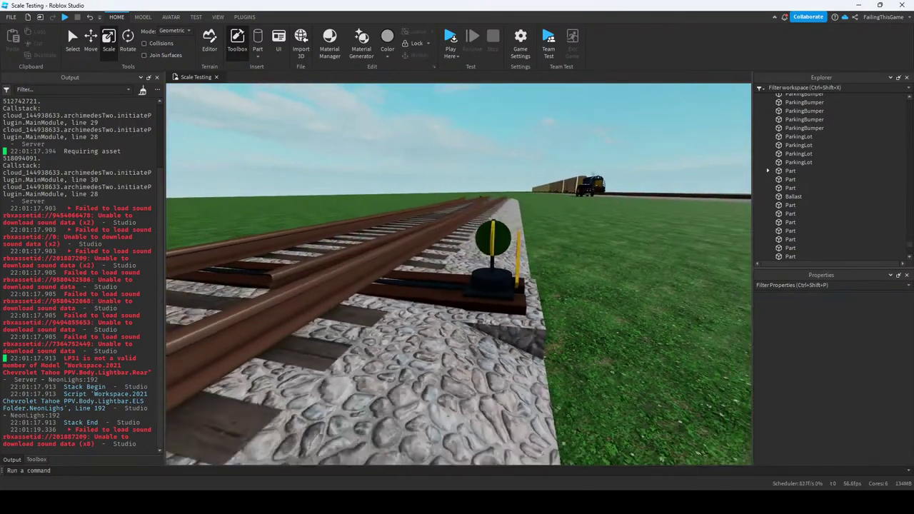
{"action": "key", "text": "s"}
{"action": "key", "text": "w"}
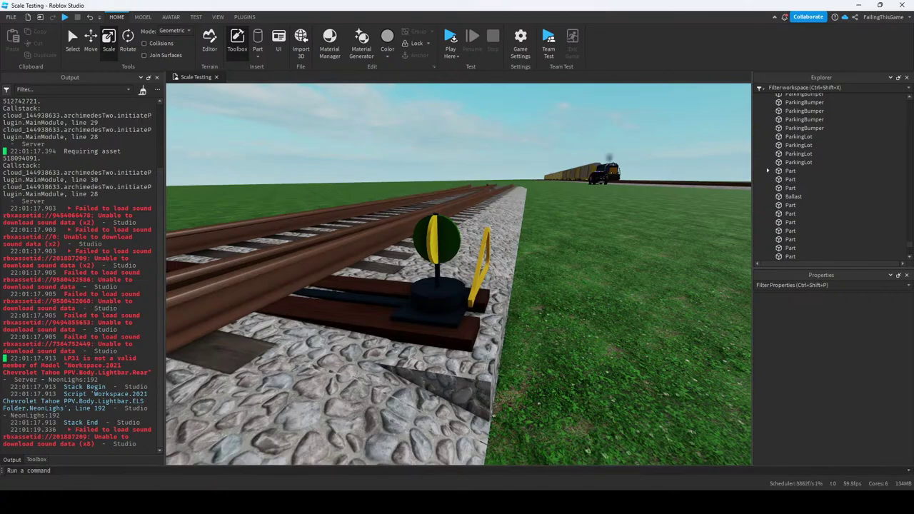
Browse the model library's results for switch stands.
{"action": "left_click", "coordinate": [36, 459]}
{"action": "key", "text": "s"}
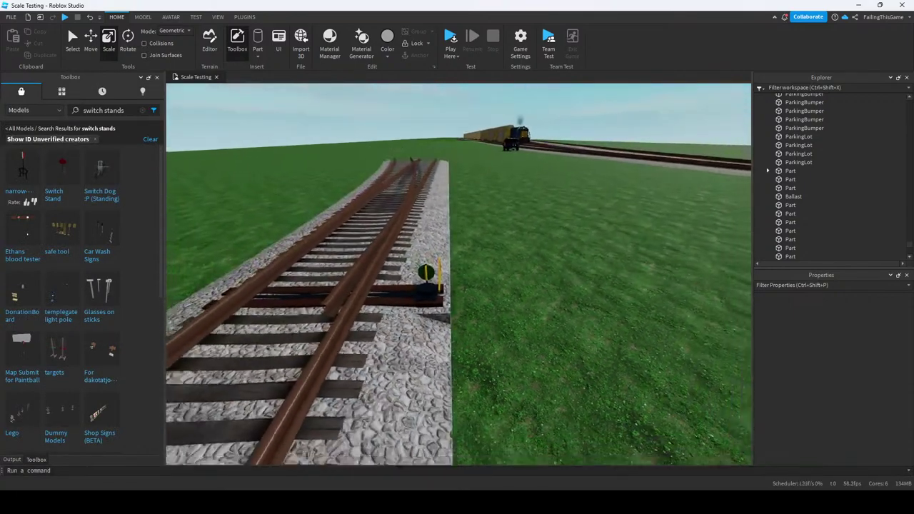
{"action": "key", "text": "s"}
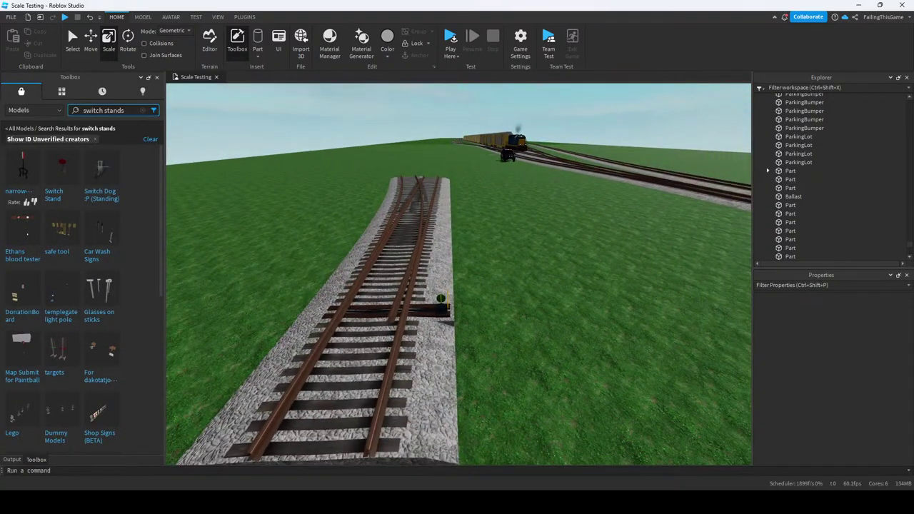
{"action": "scroll", "coordinate": [83, 300], "scroll_direction": "down", "scroll_amount": 5}
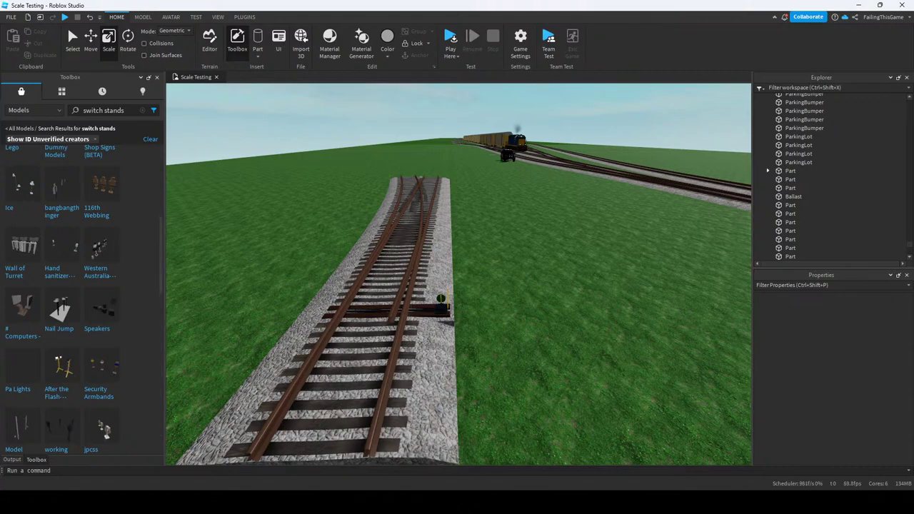
{"action": "scroll", "coordinate": [82, 300], "scroll_direction": "down", "scroll_amount": 5}
{"action": "scroll", "coordinate": [82, 300], "scroll_direction": "down", "scroll_amount": 5}
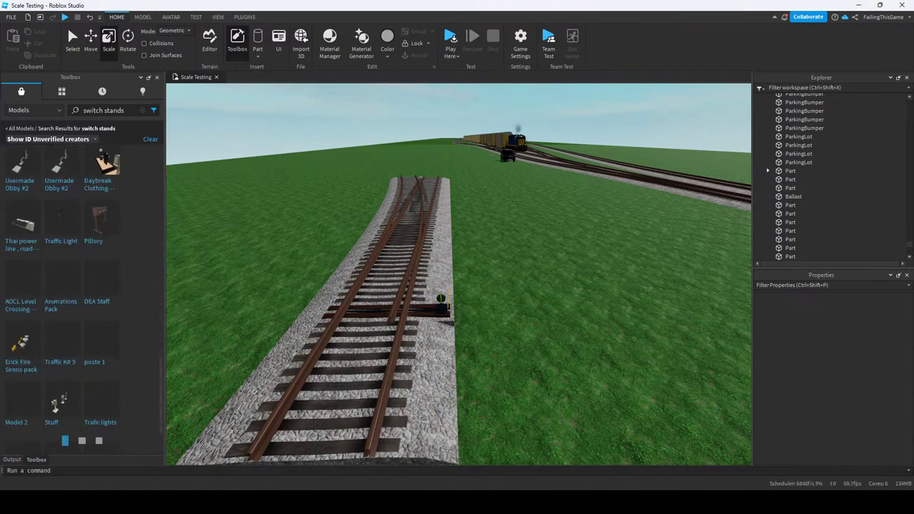
Search the model library for "railroad switch".
{"action": "type", "text": "raill"}
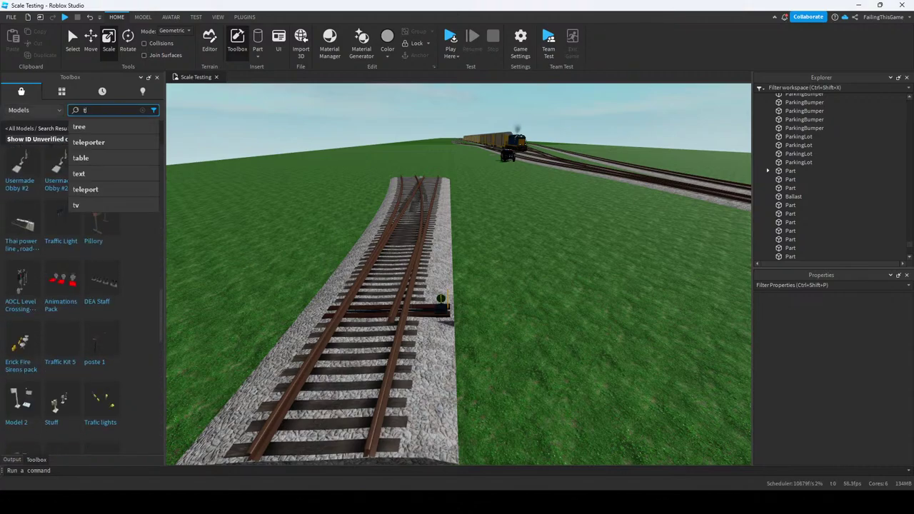
{"action": "type", "text": "oad swit"}
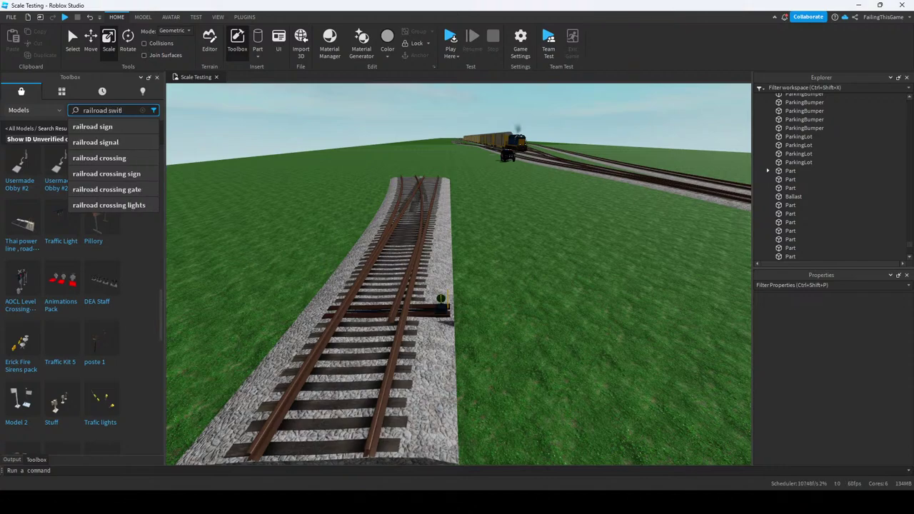
{"action": "type", "text": "ch"}
{"action": "key", "text": "Return"}
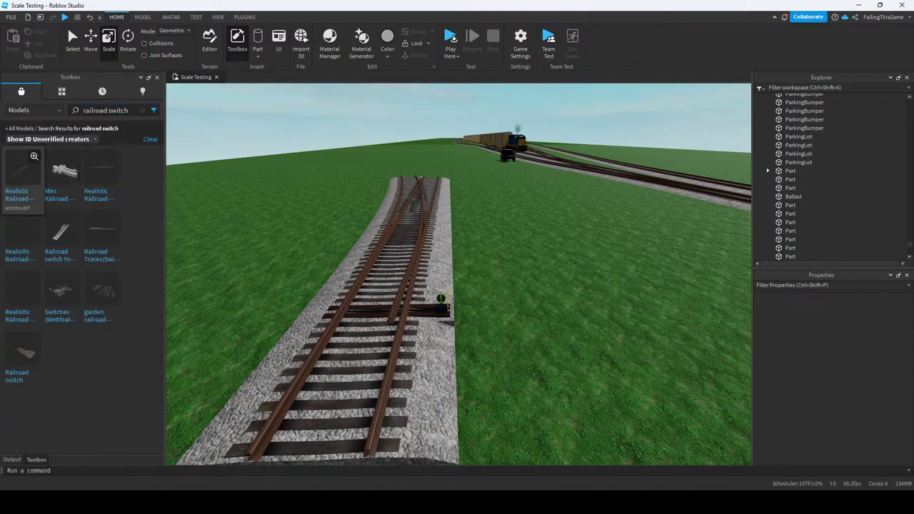
Search the model library for "railroad track".
{"action": "key", "text": "s"}
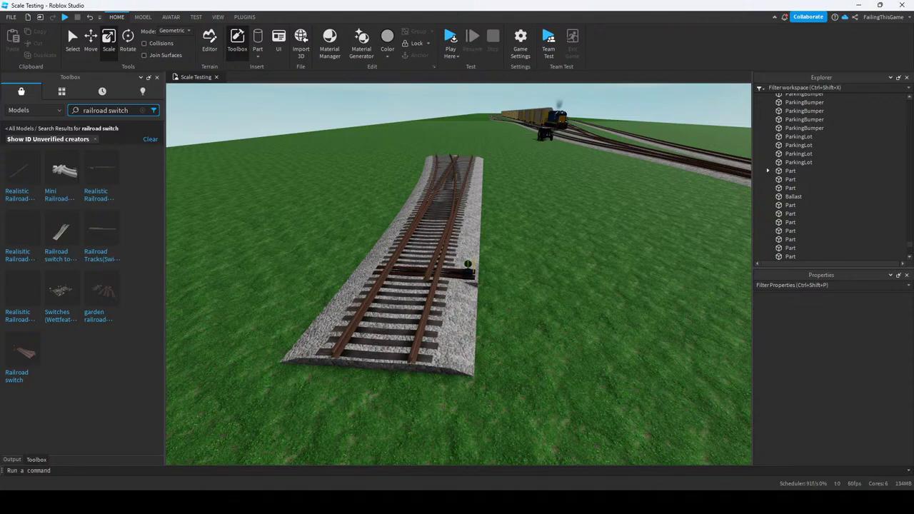
{"action": "key", "text": "BackSpace"}
{"action": "key", "text": "BackSpace"}
{"action": "type", "text": "track"}
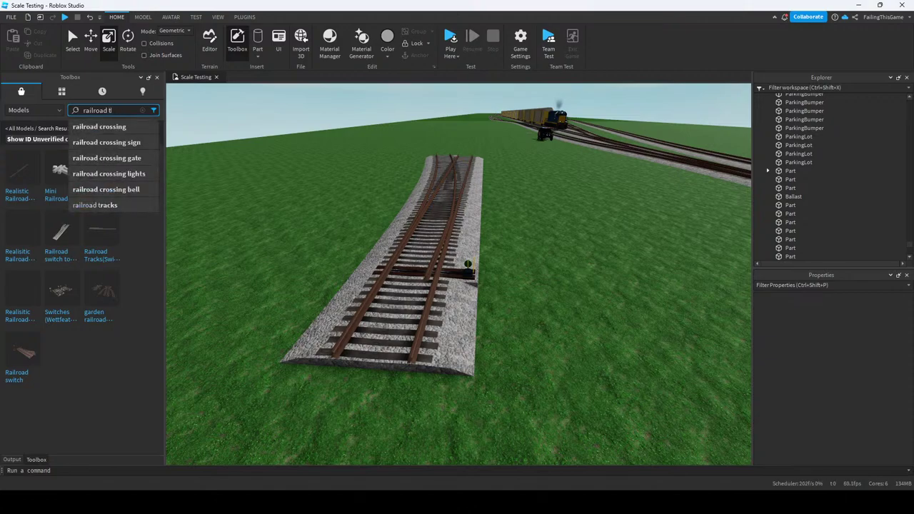
{"action": "key", "text": "Return"}
Insert the Railroad Train & Track Pack temporarily to inspect its turnouts and their switch stands.
{"action": "key", "text": "s"}
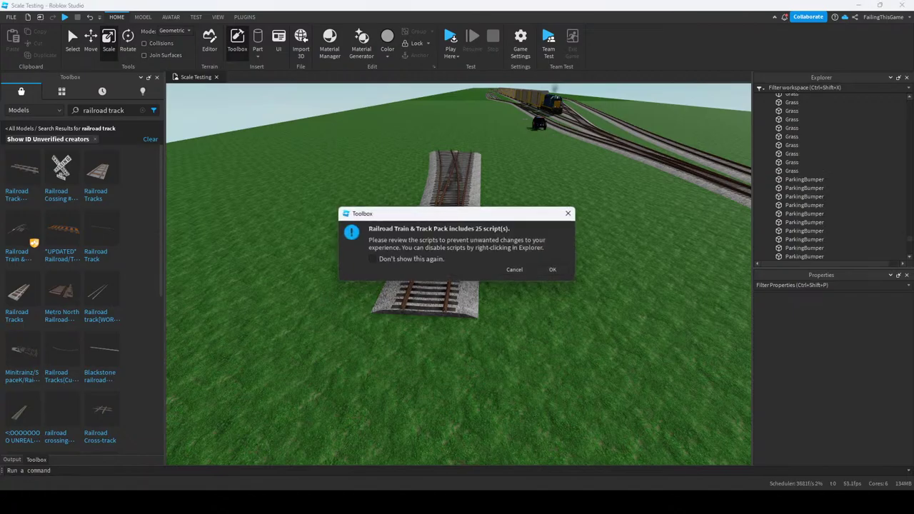
{"action": "key", "text": "Return"}
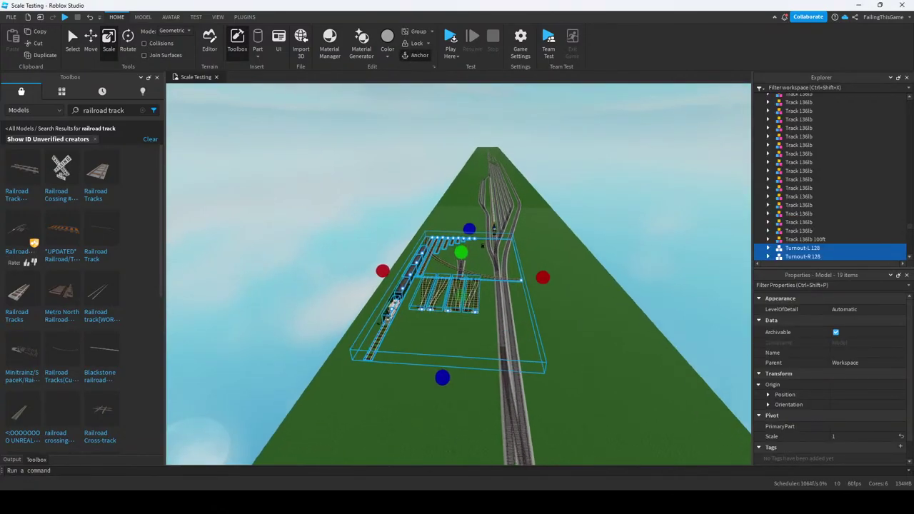
{"action": "key", "text": "f"}
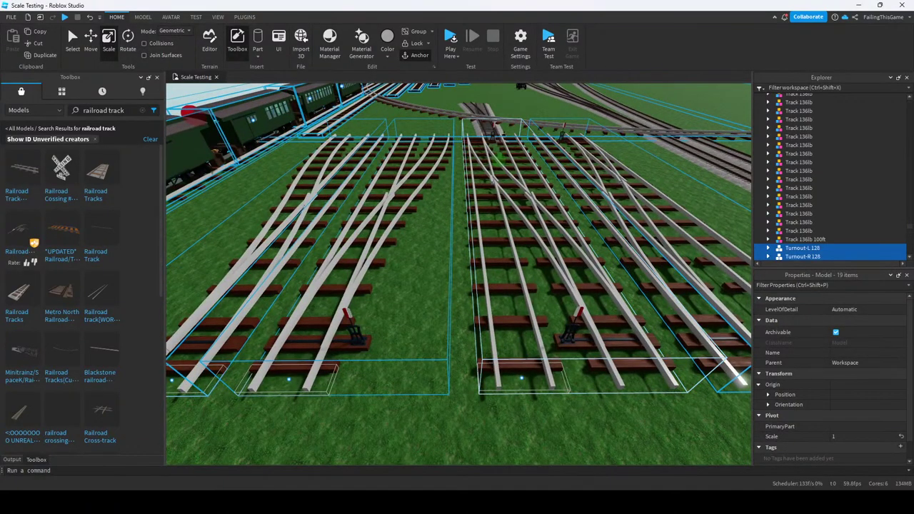
{"action": "key", "text": "f"}
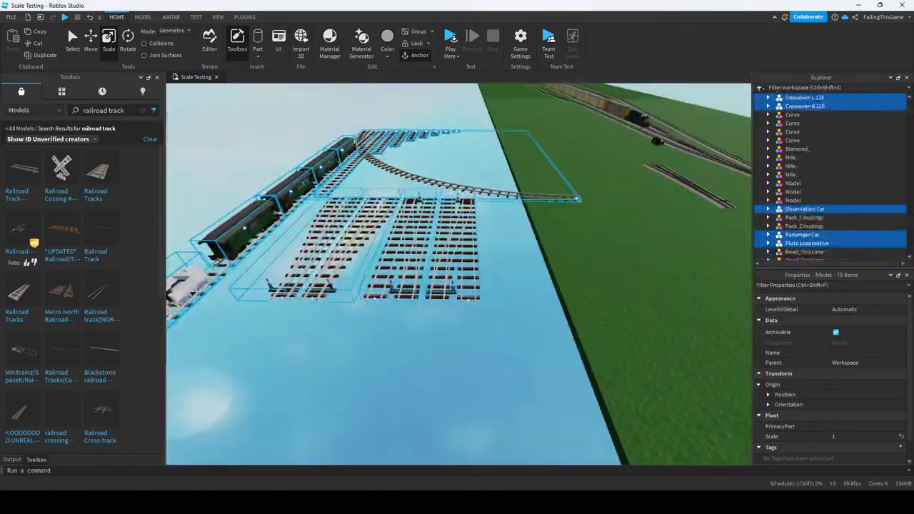
{"action": "scroll", "coordinate": [443, 272], "scroll_direction": "up", "scroll_amount": 5}
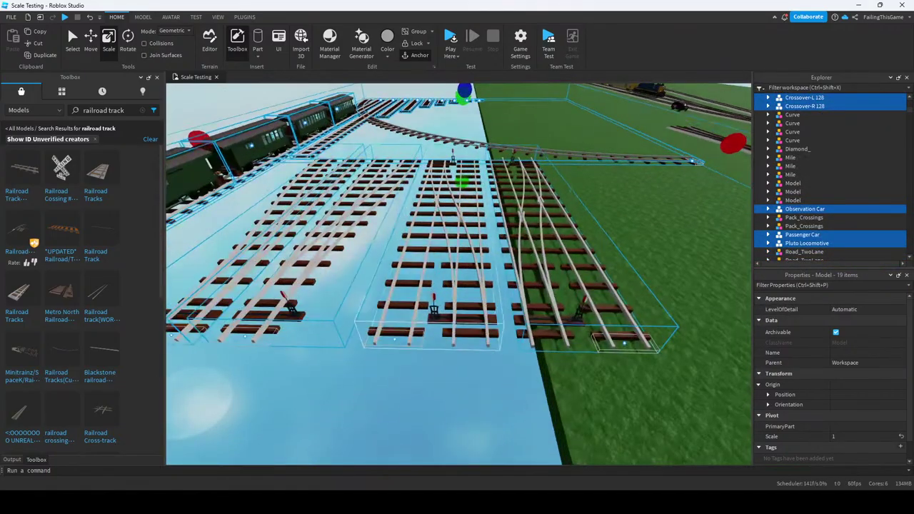
{"action": "key", "text": "w"}
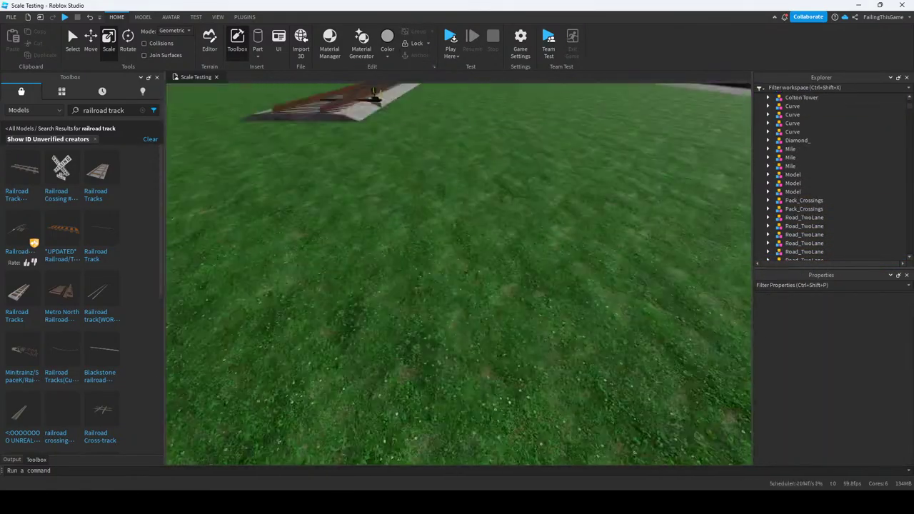
Inspect the finished switch stand beside the turnout, walk the character around it in a play test, and stop the test.
{"action": "key", "text": "w"}
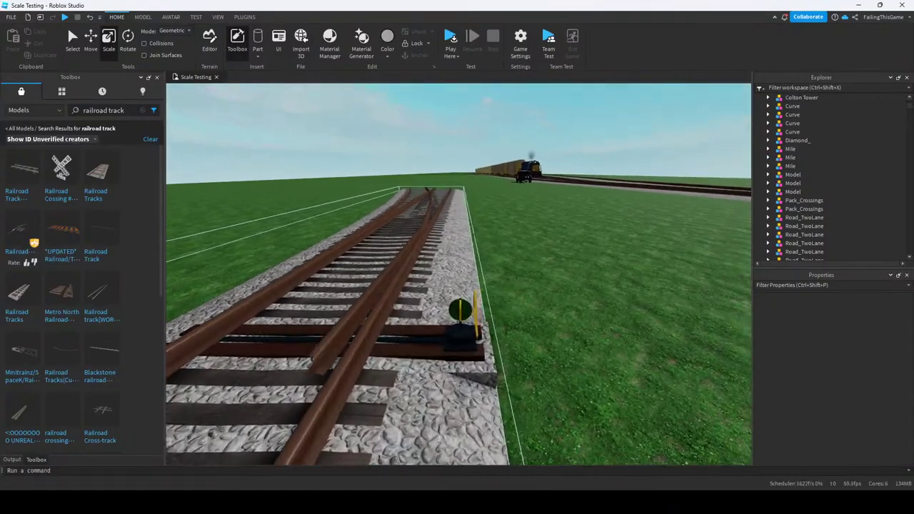
{"action": "key", "text": "s"}
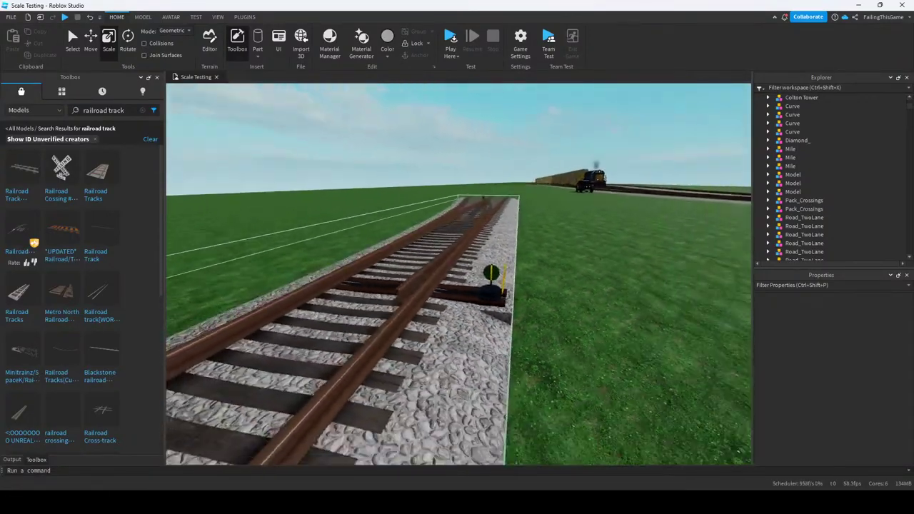
{"action": "key", "text": "w"}
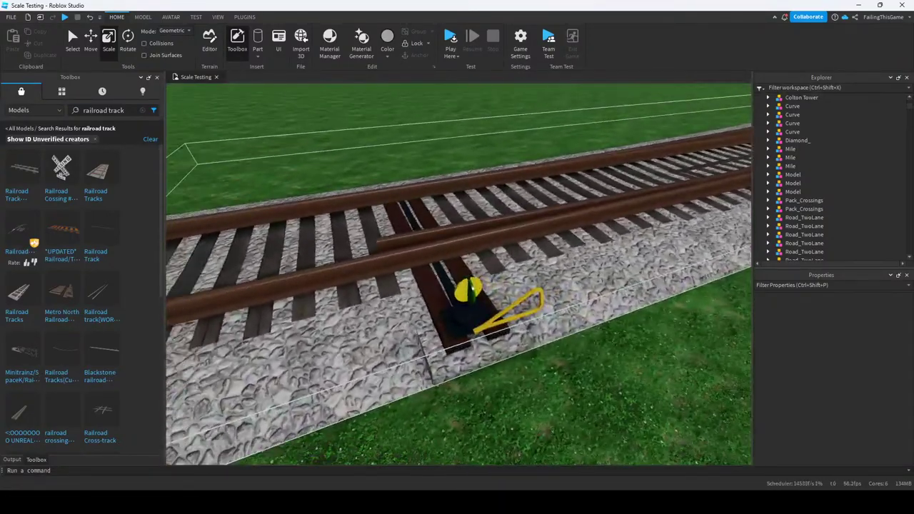
{"action": "key", "text": "s"}
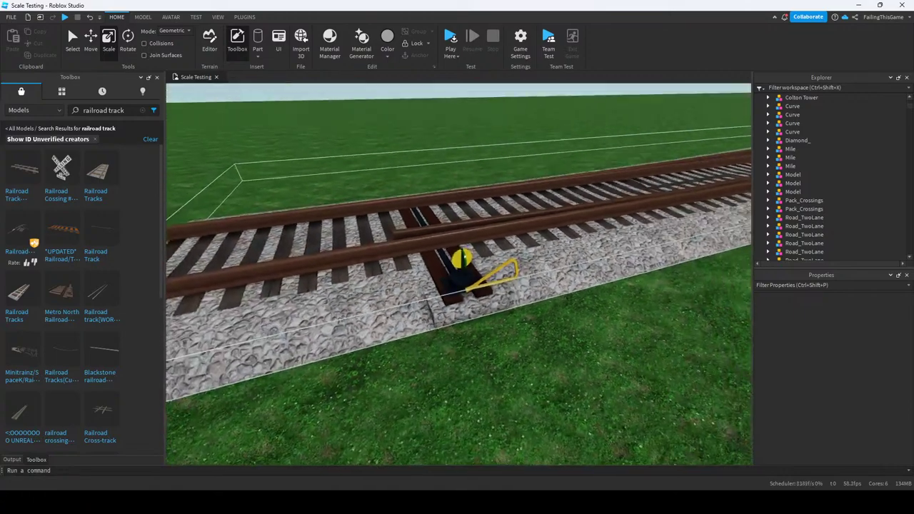
{"action": "key", "text": "F5"}
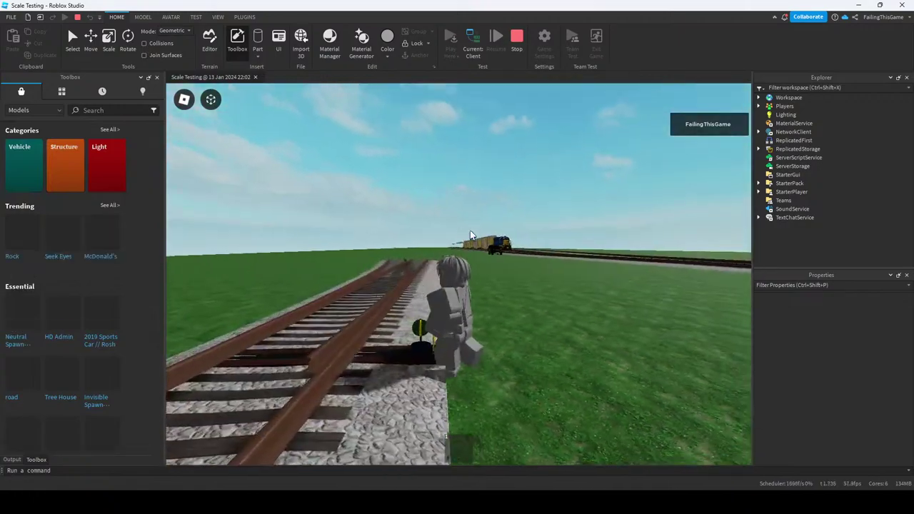
{"action": "key", "text": "w"}
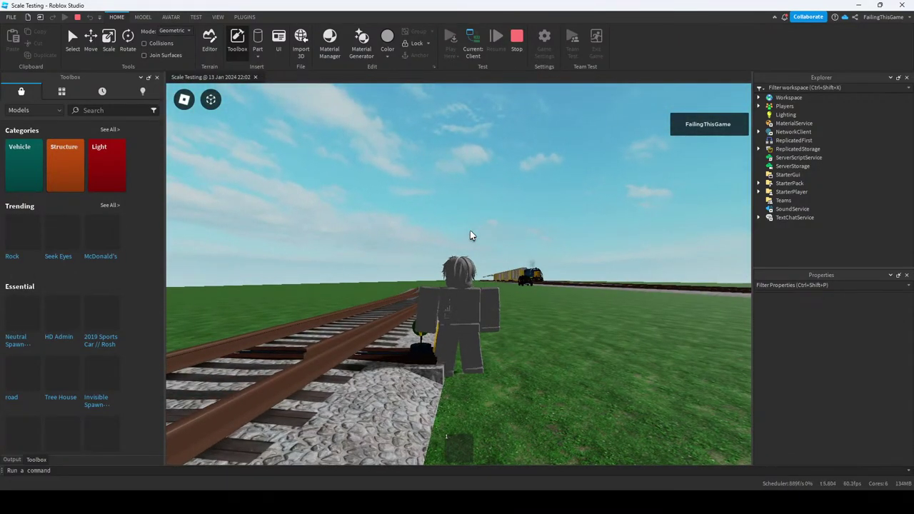
{"action": "key", "text": "a"}
{"action": "key", "text": "d"}
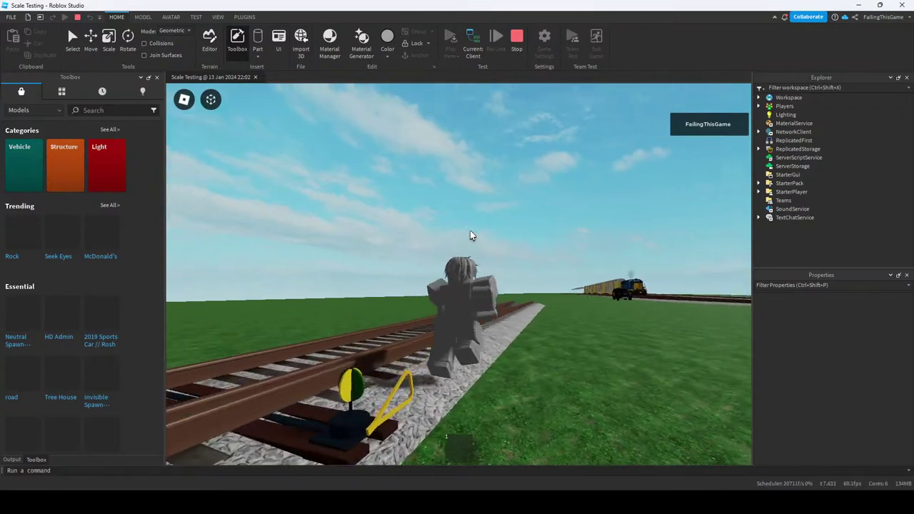
{"action": "key", "text": "d"}
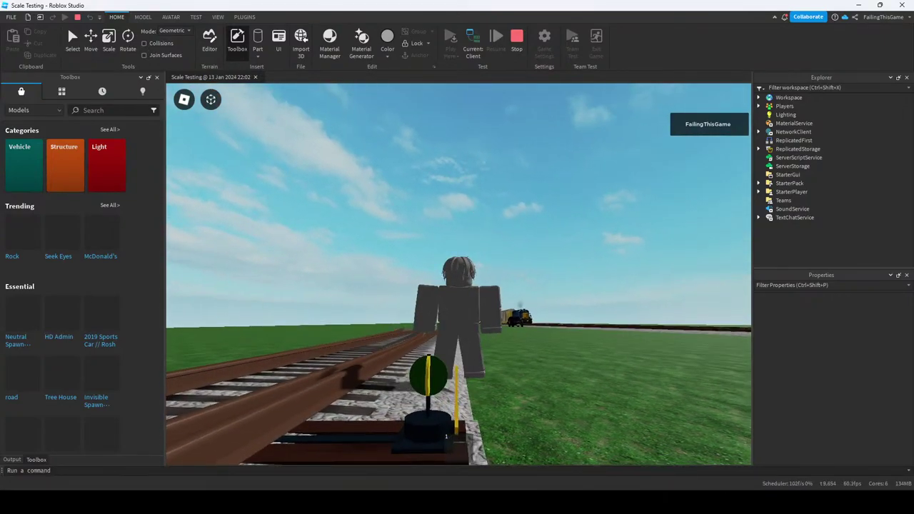
{"action": "key", "text": "shift+F5"}
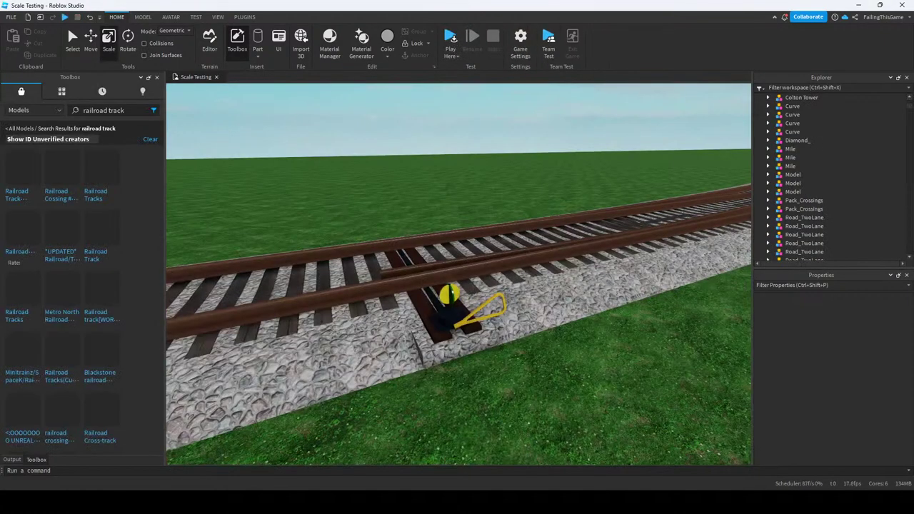
Examine the turnout and its switch stand from both ends to judge how well the discs read from a distance.
{"action": "scroll", "coordinate": [486, 300], "scroll_direction": "up", "scroll_amount": 5}
{"action": "right_click_drag", "start_coordinate": [457, 300], "coordinate": [525, 311]}
{"action": "scroll", "coordinate": [459, 274], "scroll_direction": "down", "scroll_amount": 5}
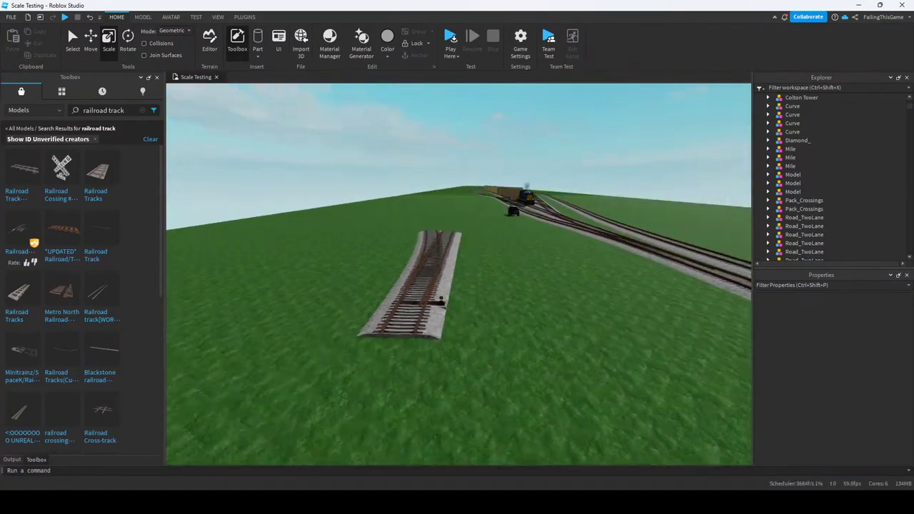
{"action": "right_click_drag", "start_coordinate": [458, 274], "coordinate": [550, 271]}
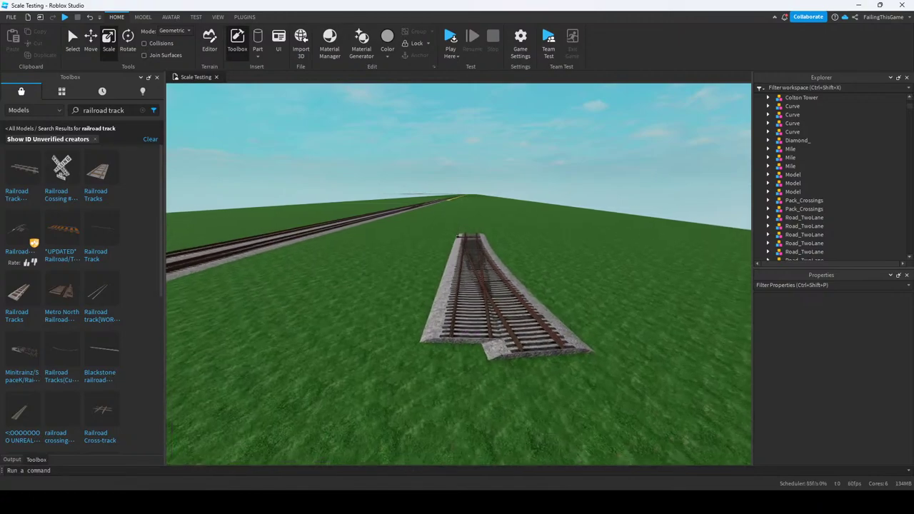
{"action": "right_click_drag", "start_coordinate": [550, 272], "coordinate": [550, 257]}
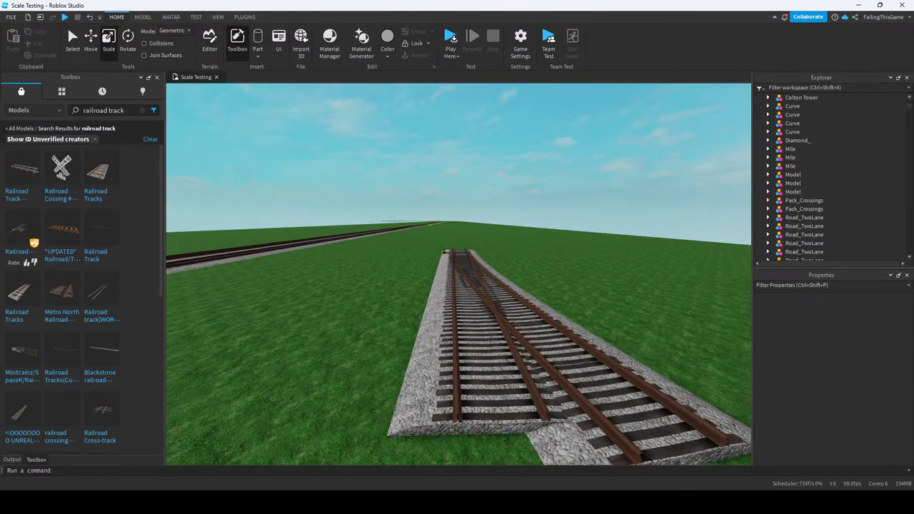
{"action": "key", "text": "s"}
{"action": "right_click_drag", "start_coordinate": [550, 257], "coordinate": [499, 259]}
{"action": "key", "text": "w"}
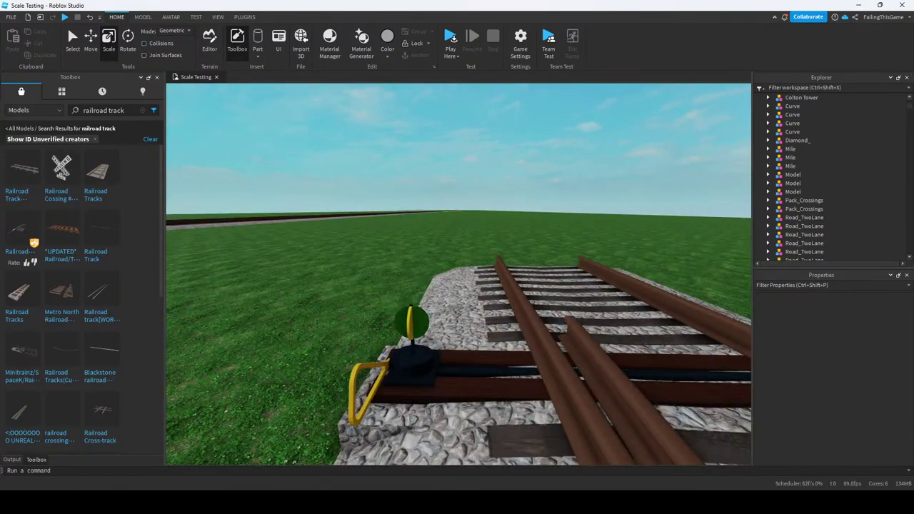
Recolour the green target disc of the switch stand in a brighter green.
{"action": "key", "text": "w"}
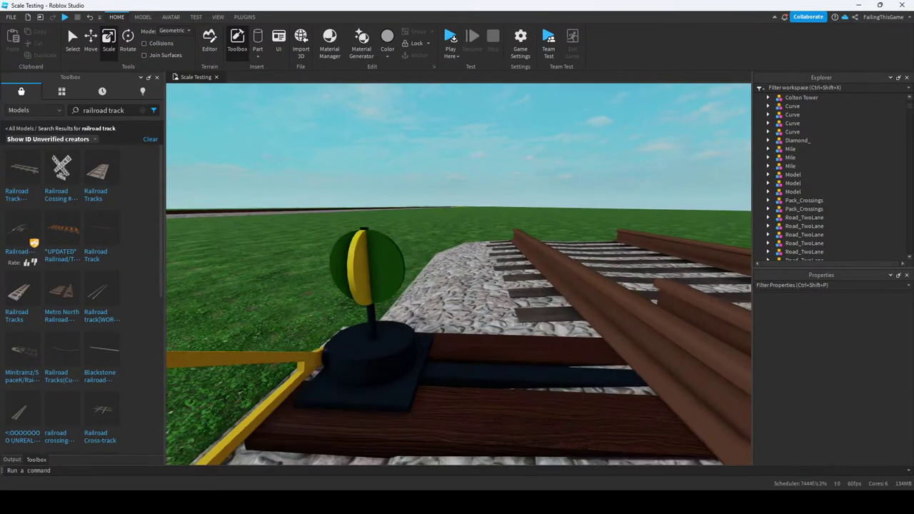
{"action": "left_click", "coordinate": [865, 309]}
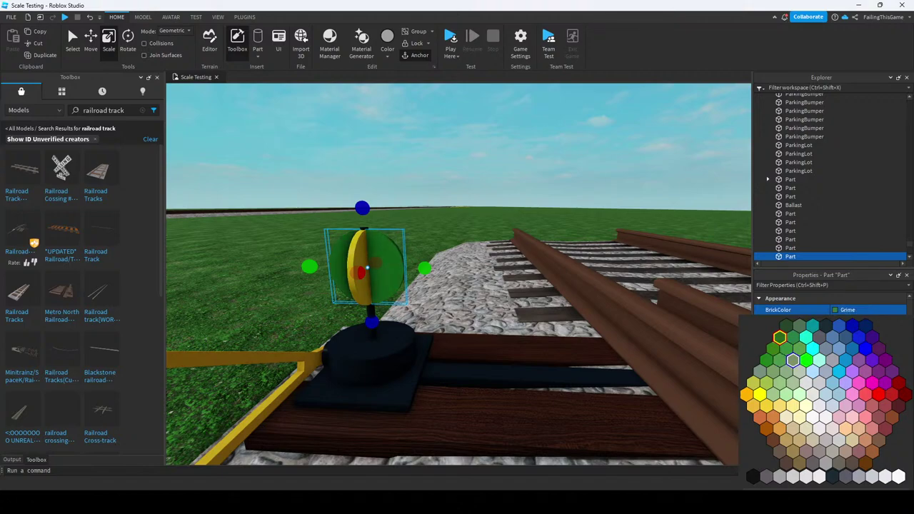
{"action": "left_click", "coordinate": [799, 349]}
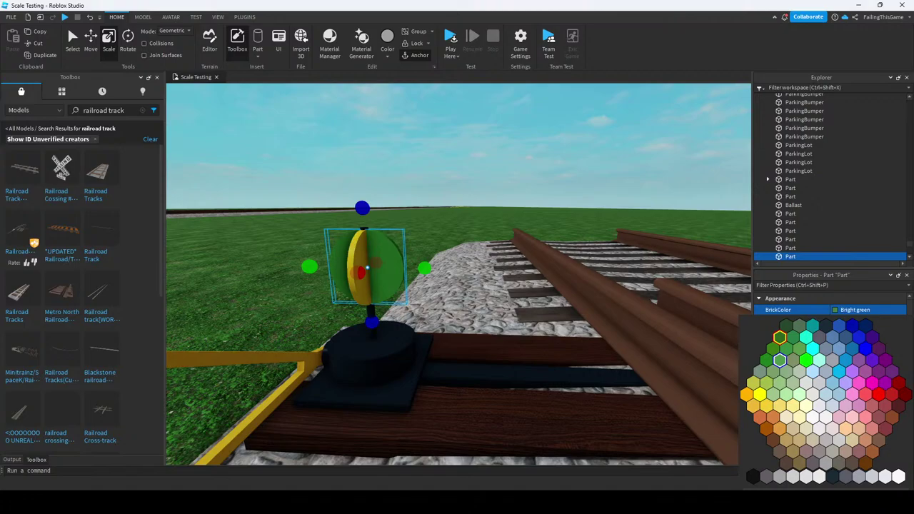
{"action": "left_click", "coordinate": [839, 349]}
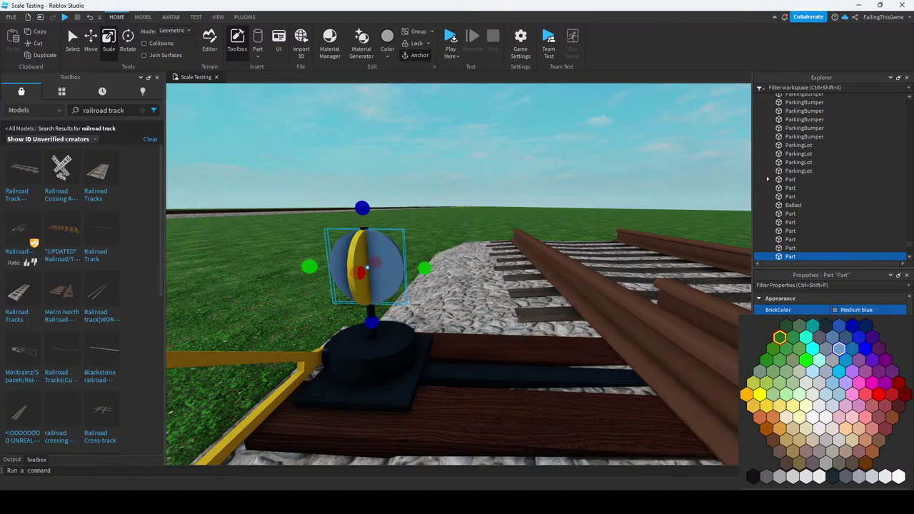
{"action": "left_click", "coordinate": [805, 360]}
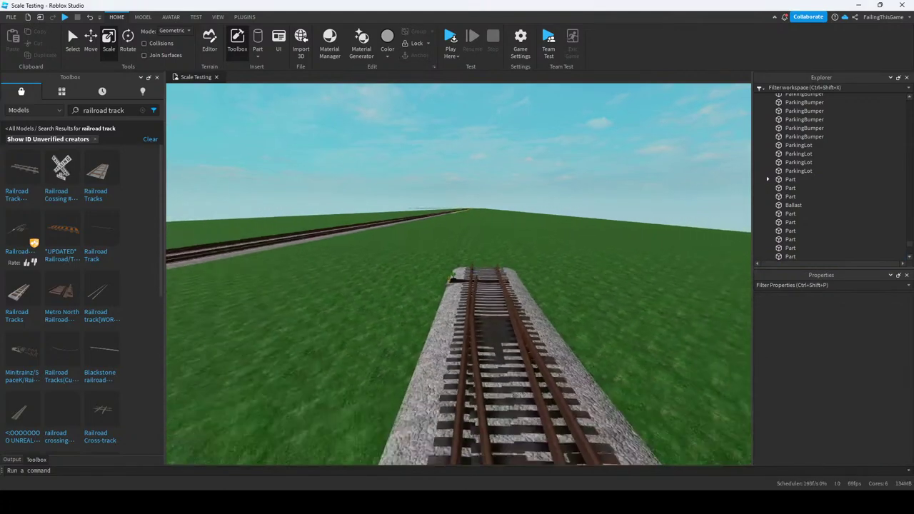
Check the visibility of the recoloured target discs from the far end of the turnout.
{"action": "key", "text": "w"}
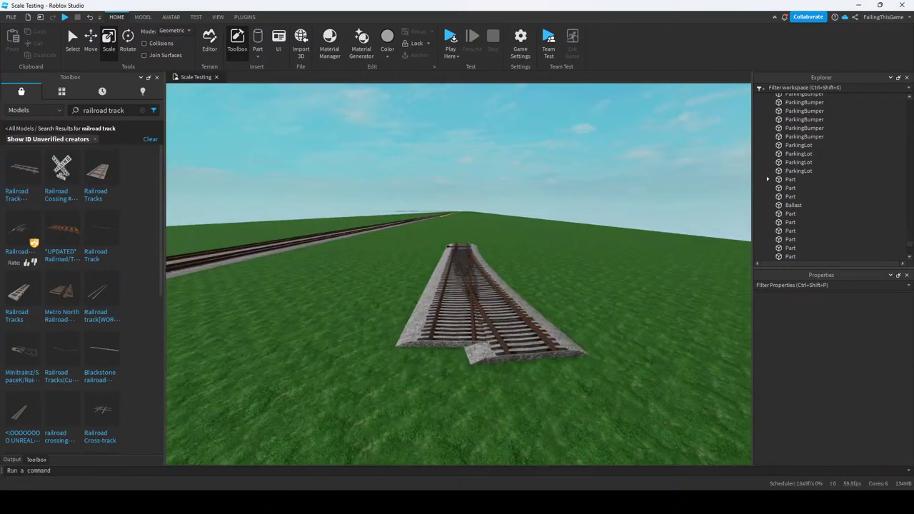
{"action": "key", "text": "w"}
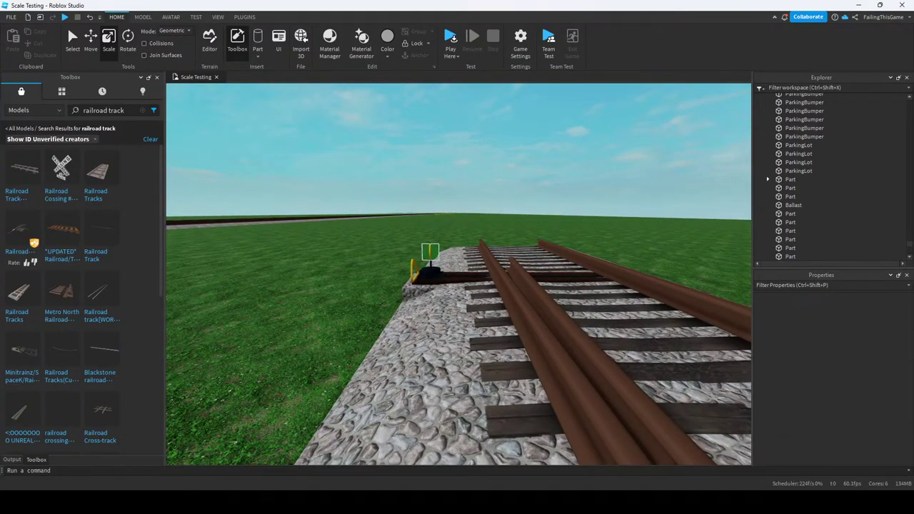
{"action": "left_click", "coordinate": [790, 257]}
{"action": "left_click", "coordinate": [790, 256], "text": "shift"}
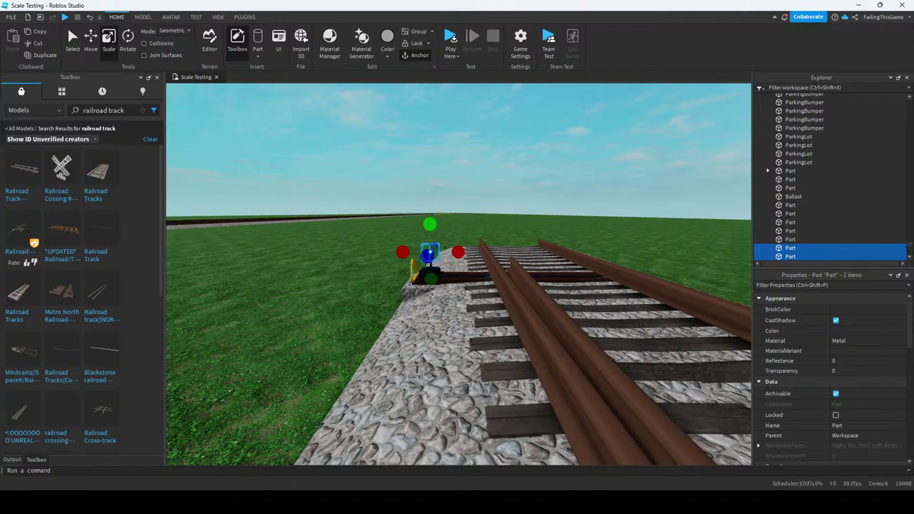
{"action": "key", "text": "s"}
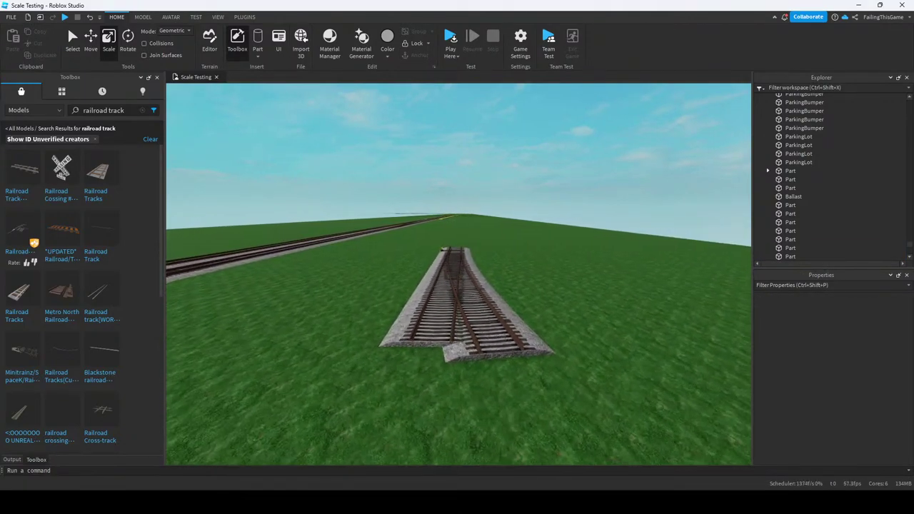
{"action": "left_click", "coordinate": [790, 257]}
{"action": "key", "text": "w"}
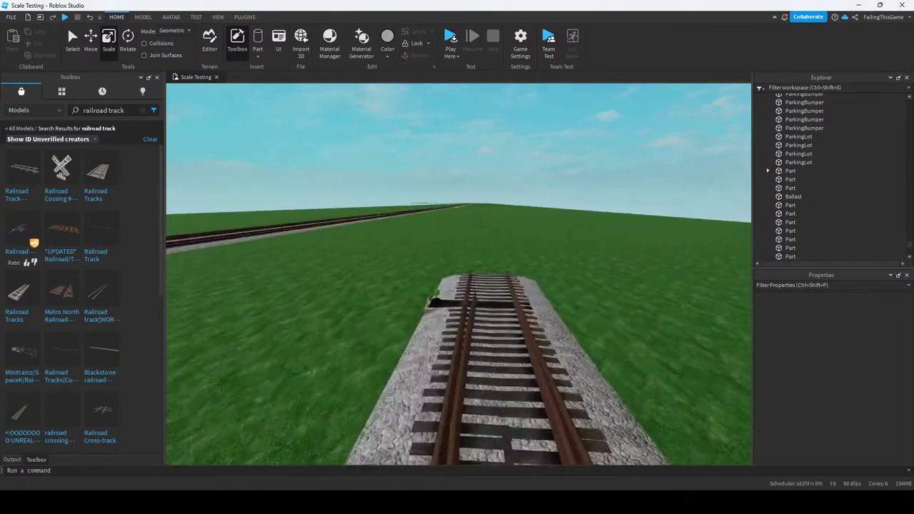
Inspect the switch stand's discs, drum and gold lever handle up close from the field side of the track.
{"action": "key", "text": "w"}
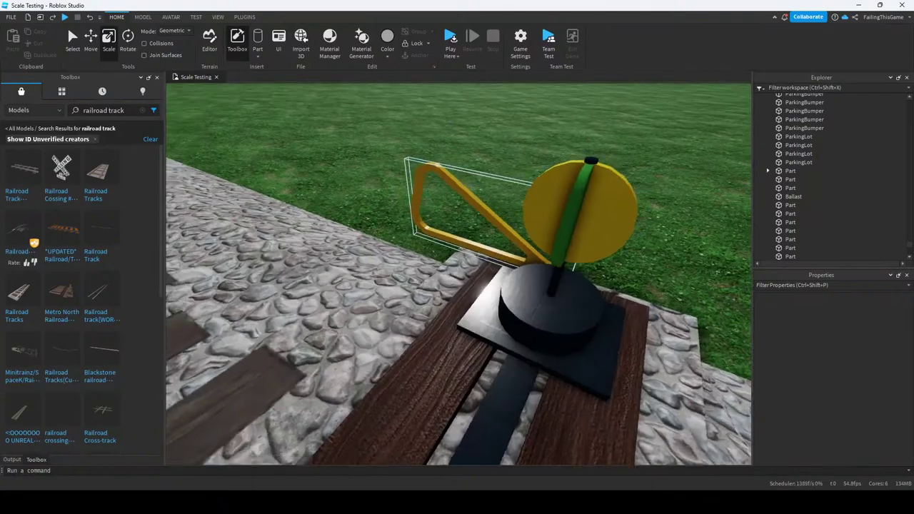
{"action": "right_click_drag", "start_coordinate": [457, 286], "coordinate": [400, 285]}
{"action": "key", "text": "s"}
{"action": "right_click_drag", "start_coordinate": [457, 286], "coordinate": [386, 289]}
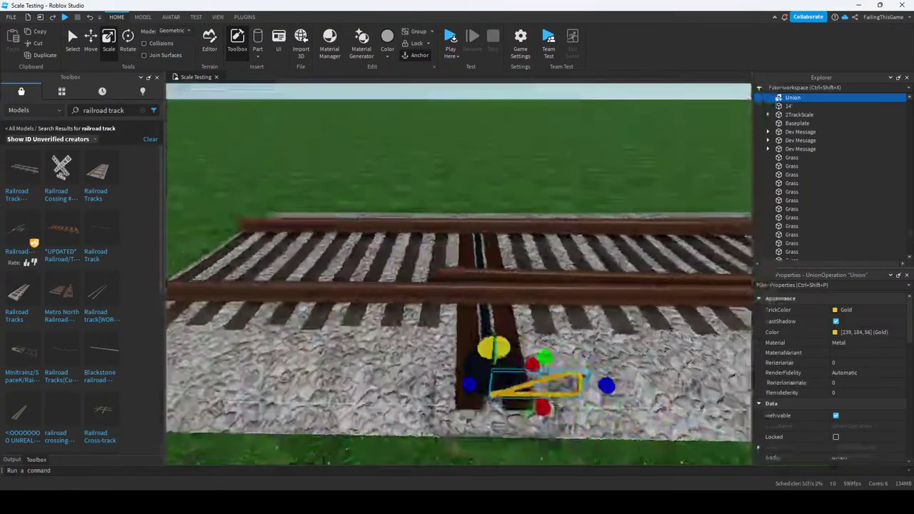
{"action": "right_click_drag", "start_coordinate": [457, 286], "coordinate": [457, 257]}
{"action": "key", "text": "w"}
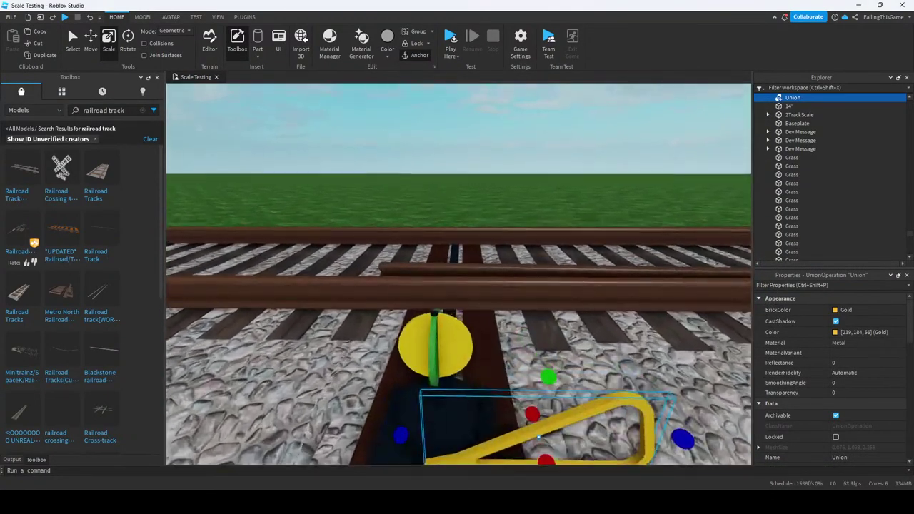
{"action": "key", "text": "Escape"}
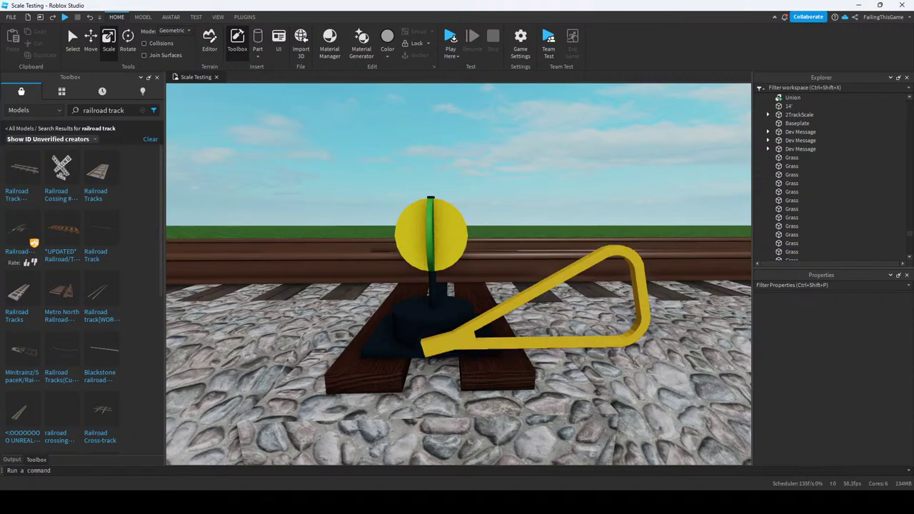
Name the switch stand's green target disc Normal and its yellow target disc Reverse.
{"action": "left_click", "coordinate": [429, 236]}
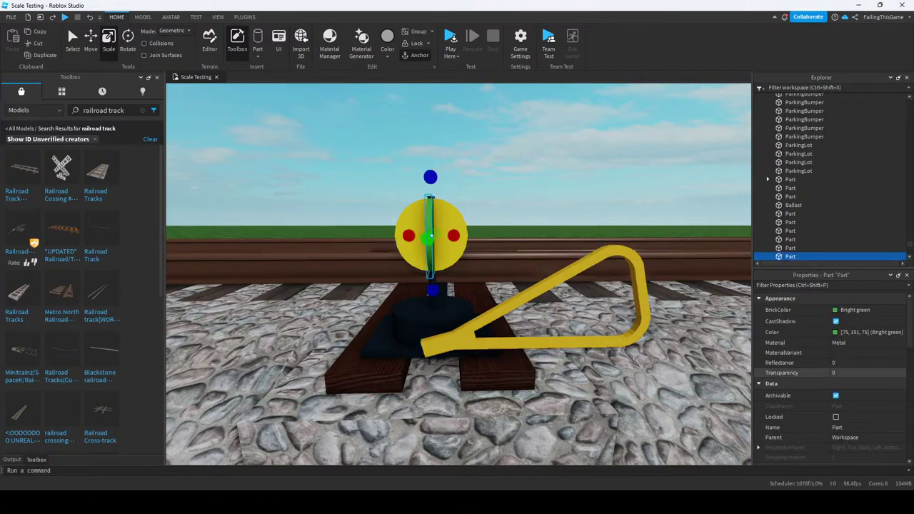
{"action": "key", "text": "F2"}
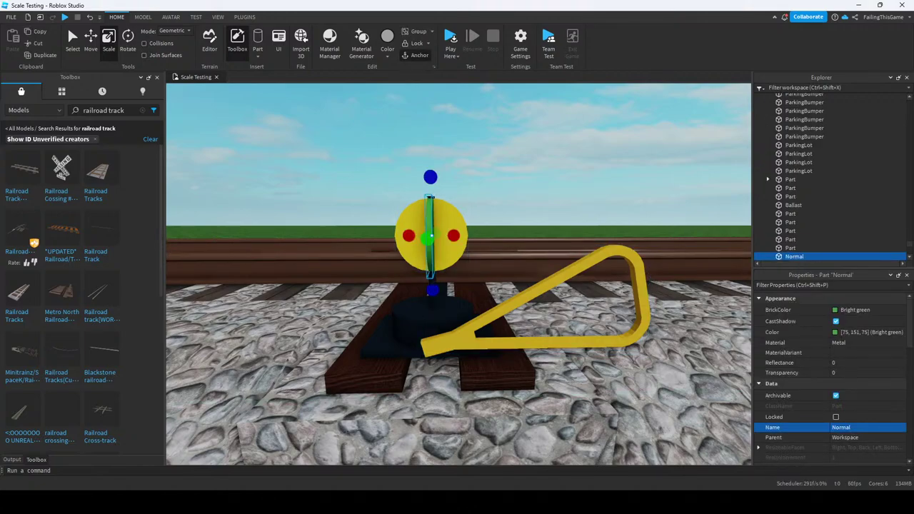
{"action": "key", "text": "Escape"}
{"action": "left_click", "coordinate": [411, 218]}
{"action": "key", "text": "F2"}
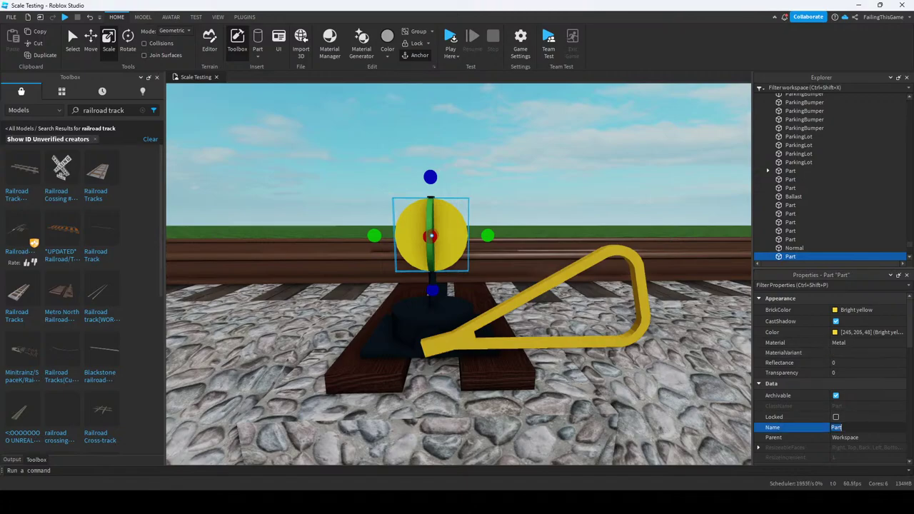
{"action": "key", "text": "Escape"}
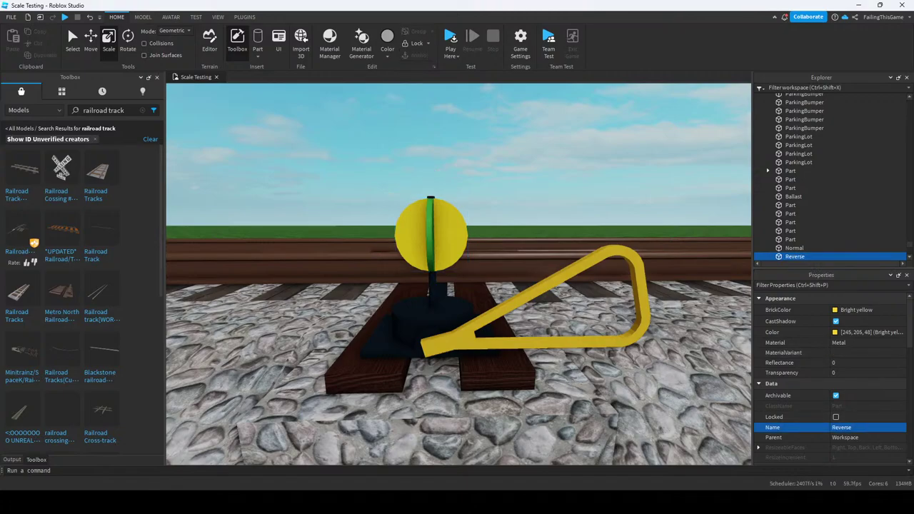
Look up the names of the turnout's movable point rail parts and copy the invisible point's name, ReversePoint.
{"action": "right_click_drag", "start_coordinate": [500, 214], "coordinate": [499, 285]}
{"action": "left_click", "coordinate": [499, 285]}
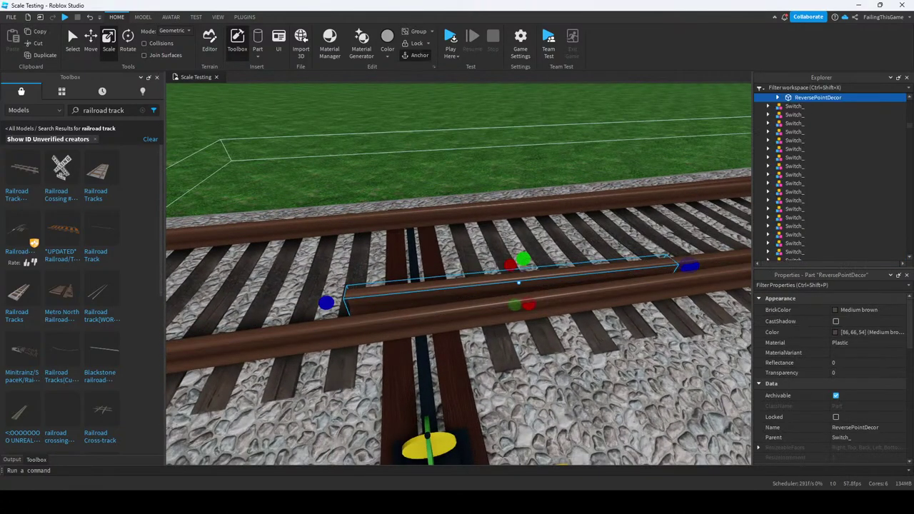
{"action": "key", "text": "F2"}
{"action": "scroll", "coordinate": [542, 195], "scroll_direction": "up", "scroll_amount": 3}
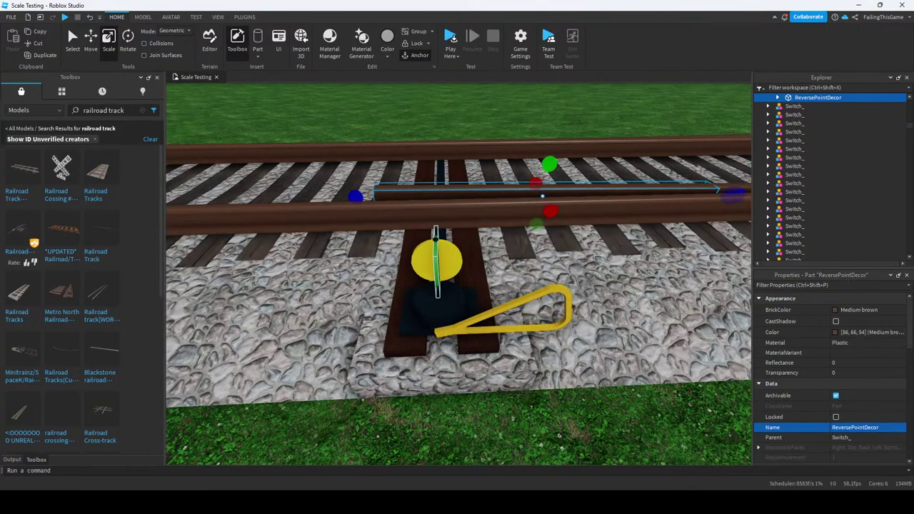
{"action": "right_click_drag", "start_coordinate": [543, 196], "coordinate": [486, 214]}
{"action": "key", "text": "Escape"}
{"action": "right_click_drag", "start_coordinate": [639, 182], "coordinate": [485, 192]}
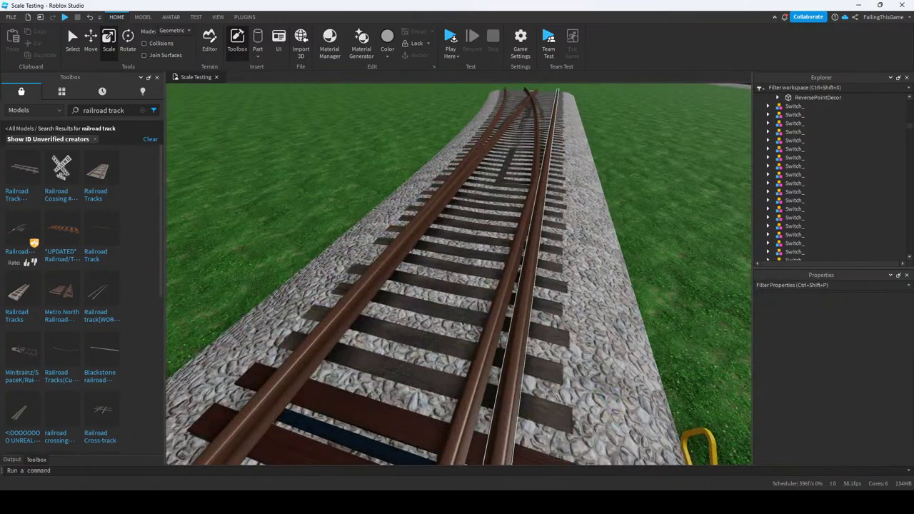
{"action": "left_click", "coordinate": [530, 215]}
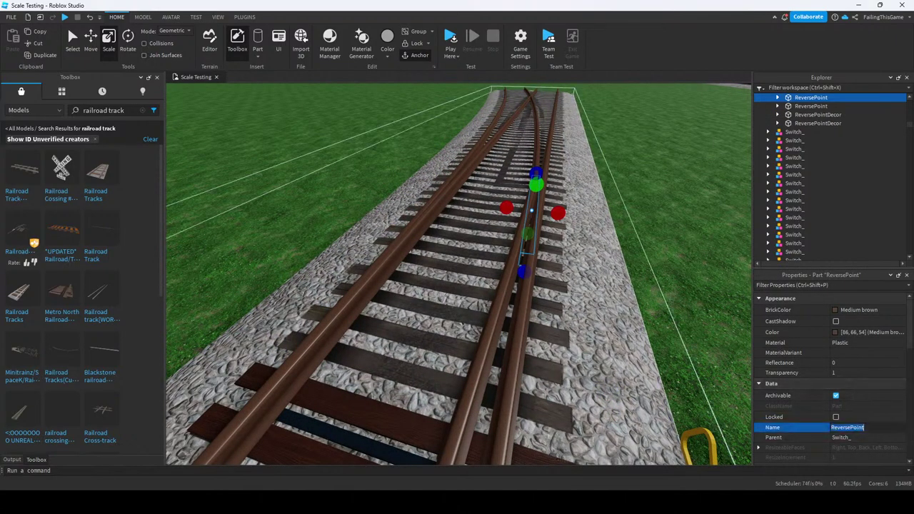
{"action": "key", "text": "f"}
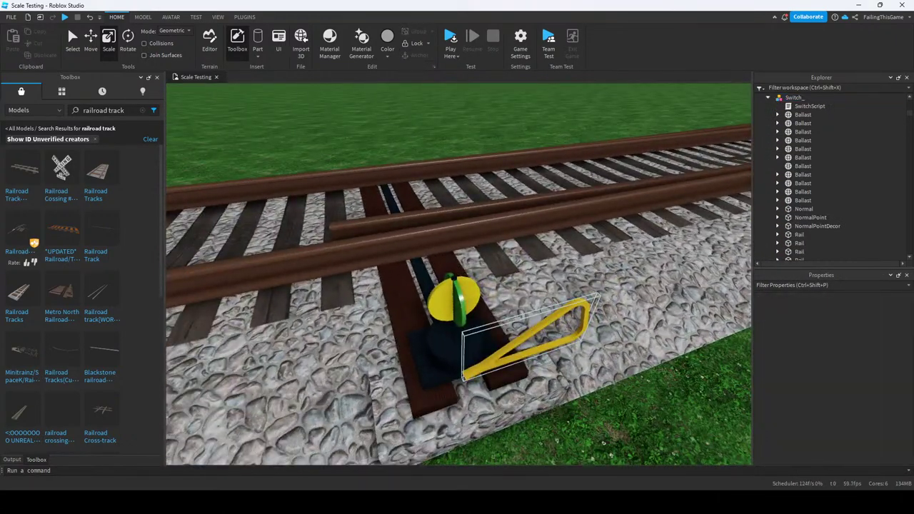
Rename the yellow target disc ReversePoint and the green target disc NormalPoint.
{"action": "left_click", "coordinate": [459, 299]}
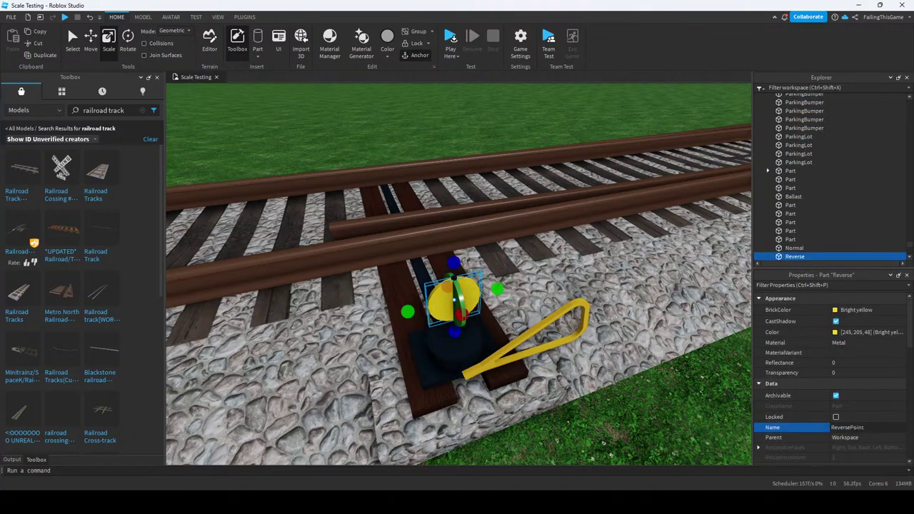
{"action": "key", "text": "Return"}
{"action": "right_click_drag", "start_coordinate": [457, 286], "coordinate": [400, 286]}
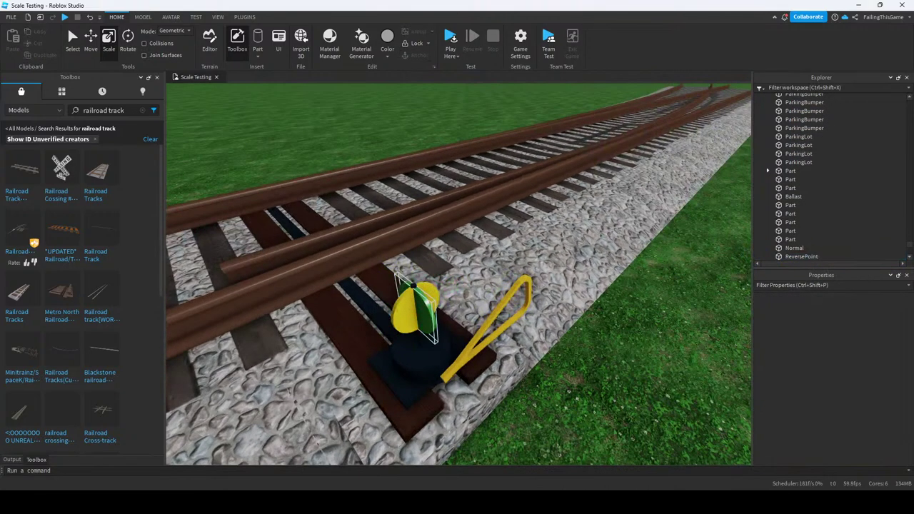
{"action": "left_click", "coordinate": [795, 248]}
{"action": "left_click", "coordinate": [847, 427]}
{"action": "type", "text": "Point"}
{"action": "key", "text": "Return"}
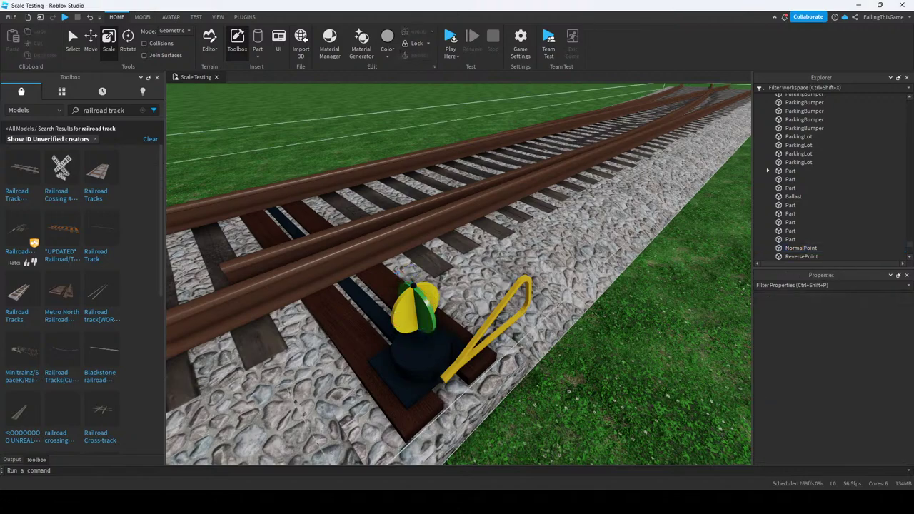
Copy the green disc's name, NormalPoint, and give it to the gold lever handle.
{"action": "left_click", "coordinate": [847, 427]}
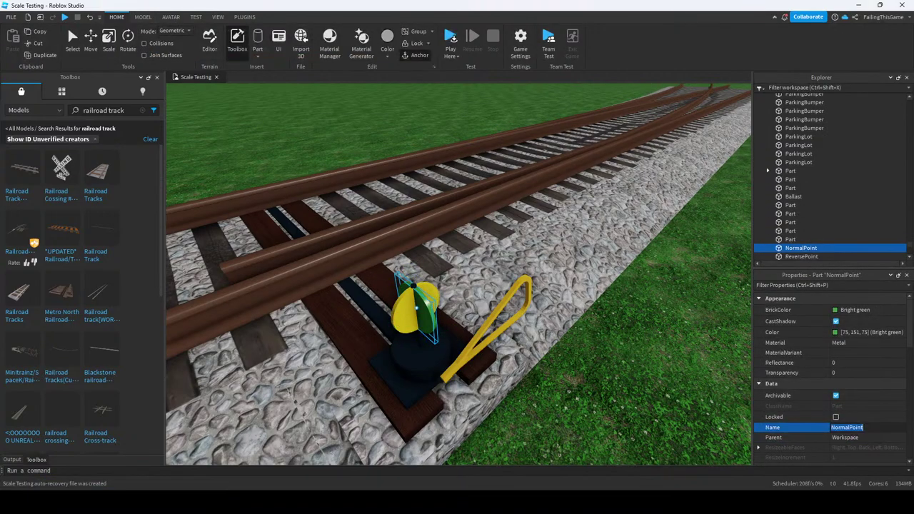
{"action": "key", "text": "Return"}
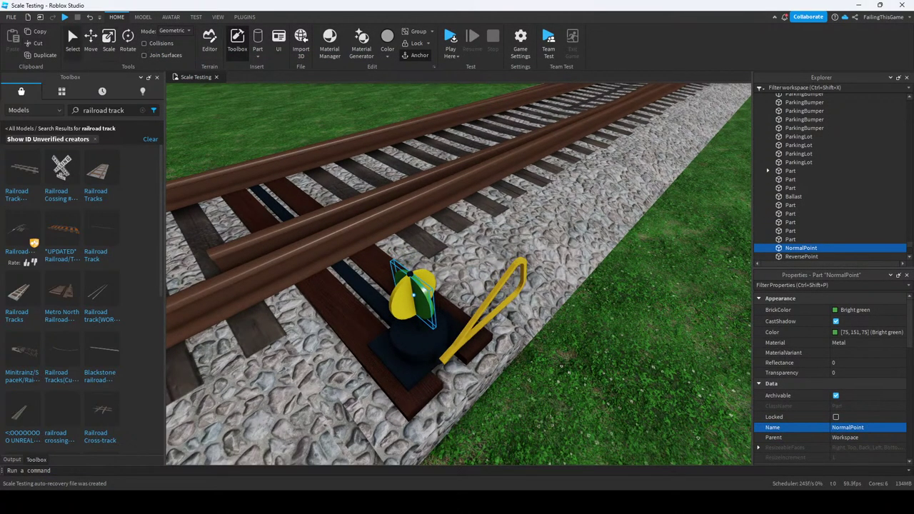
{"action": "right_click_drag", "start_coordinate": [457, 271], "coordinate": [472, 285]}
{"action": "left_click", "coordinate": [477, 285]}
{"action": "left_click", "coordinate": [471, 315]}
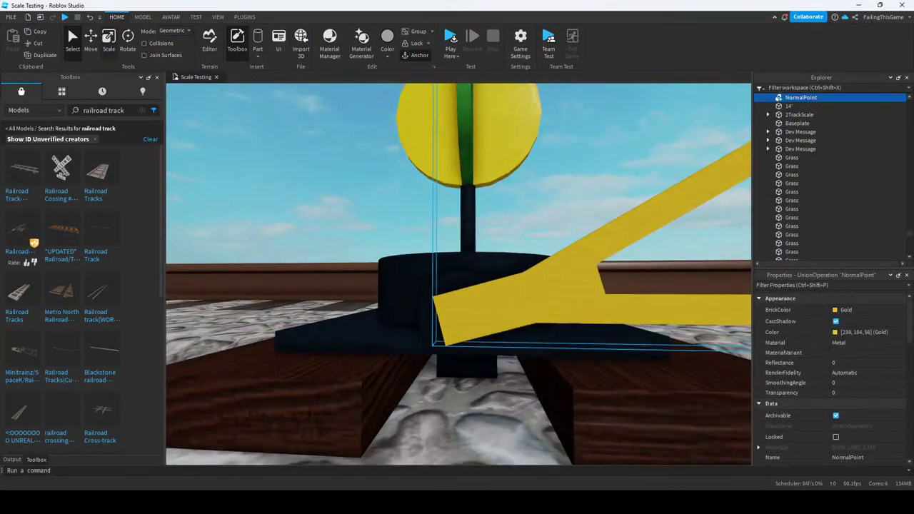
Duplicate the gold lever handle and rotate the copy about its pivot to the opposite side of the switch stand.
{"action": "key", "text": "ctrl+d"}
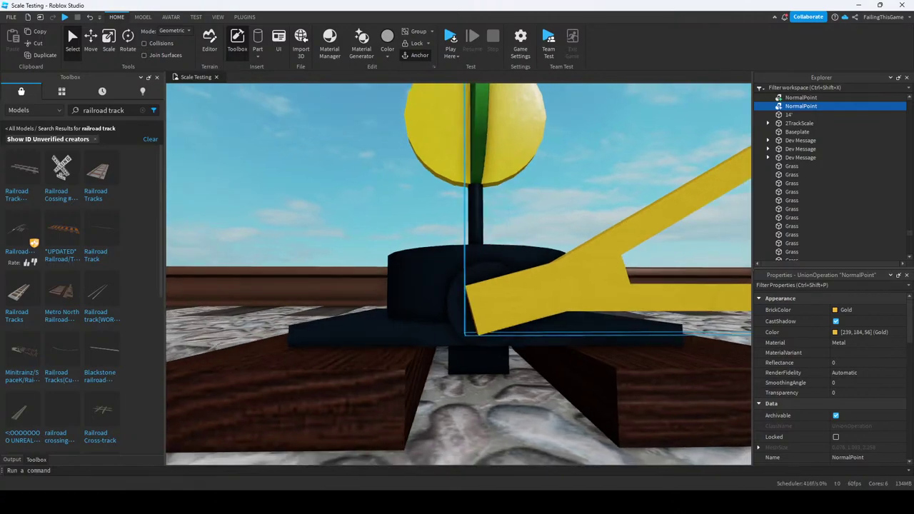
{"action": "key", "text": "ctrl+4"}
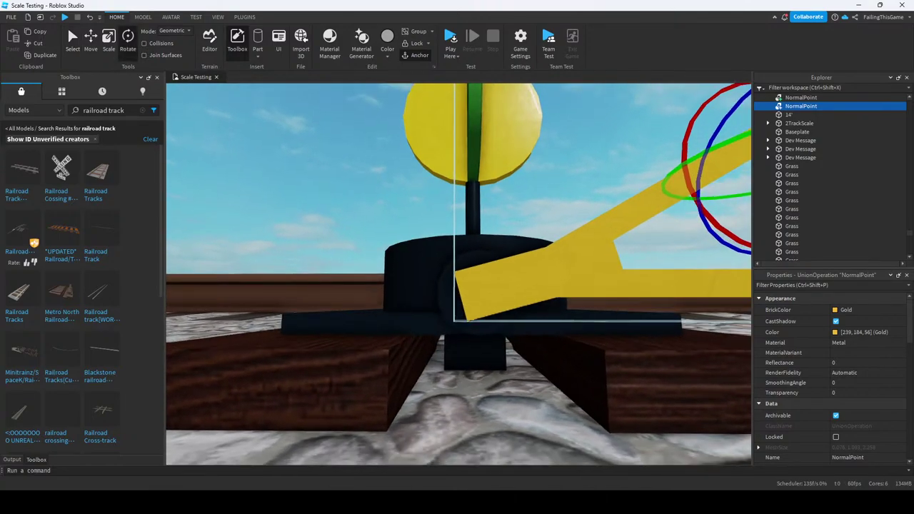
{"action": "scroll", "coordinate": [624, 217], "scroll_direction": "down", "scroll_amount": 3}
{"action": "key", "text": "f"}
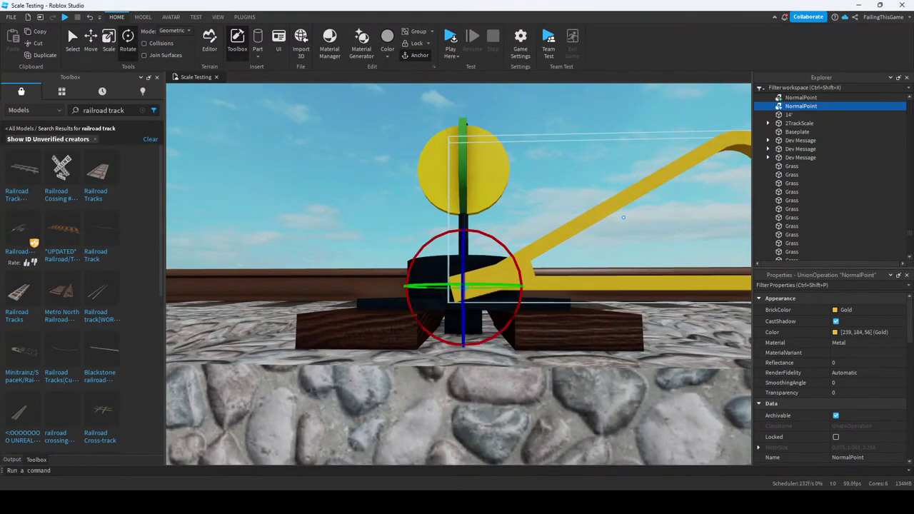
{"action": "left_click_drag", "start_coordinate": [500, 242], "coordinate": [295, 268]}
{"action": "scroll", "coordinate": [295, 268], "scroll_direction": "down", "scroll_amount": 8}
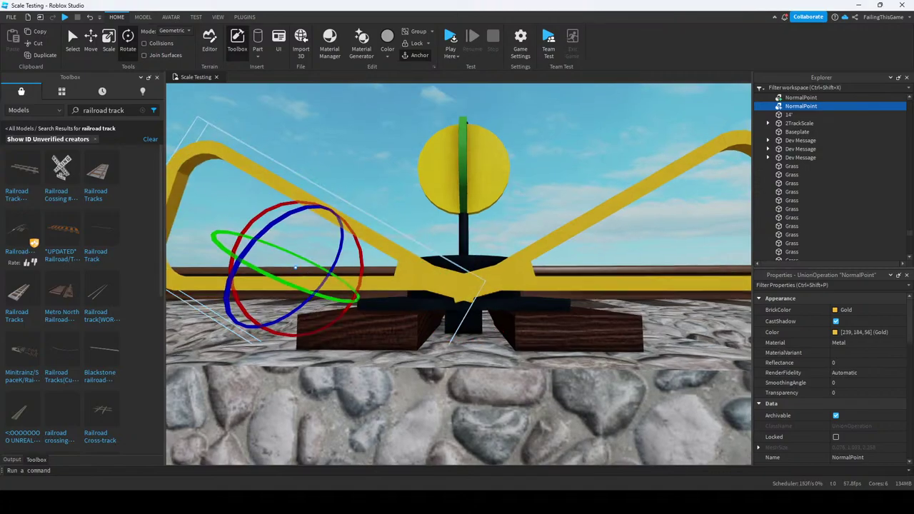
Rename the duplicated lever handle ReversePoint.
{"action": "left_click", "coordinate": [295, 268]}
{"action": "left_click", "coordinate": [336, 275]}
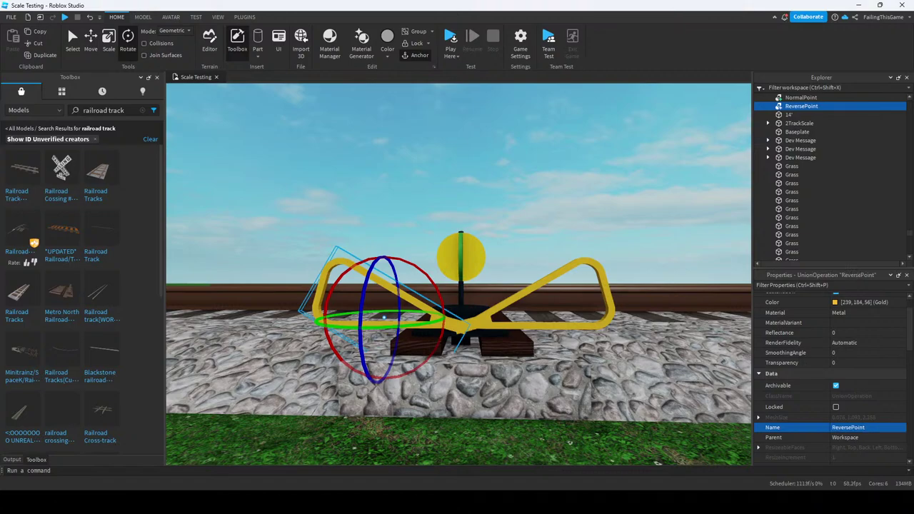
{"action": "right_click_drag", "start_coordinate": [336, 275], "coordinate": [336, 335]}
{"action": "left_click", "coordinate": [372, 346]}
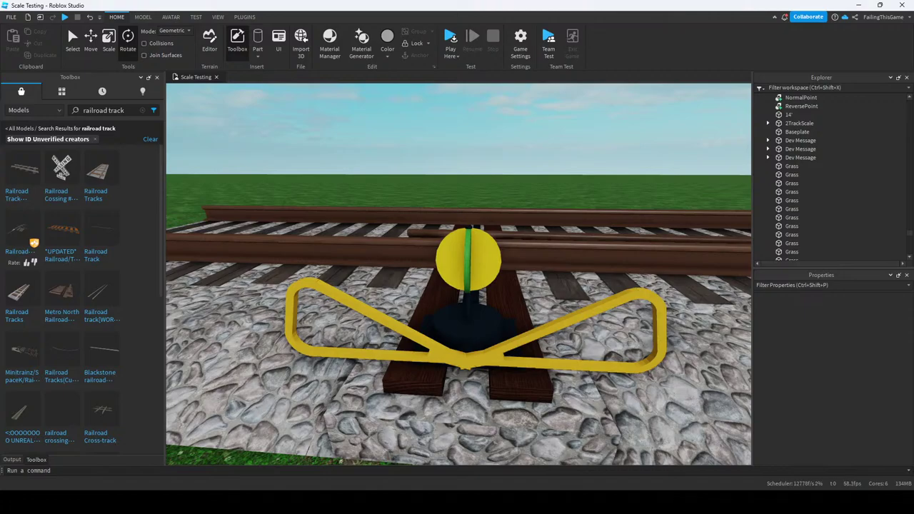
Union the green and yellow target discs into one object and name it NormalPoint.
{"action": "right_click_drag", "start_coordinate": [372, 345], "coordinate": [450, 345]}
{"action": "left_click", "coordinate": [406, 282]}
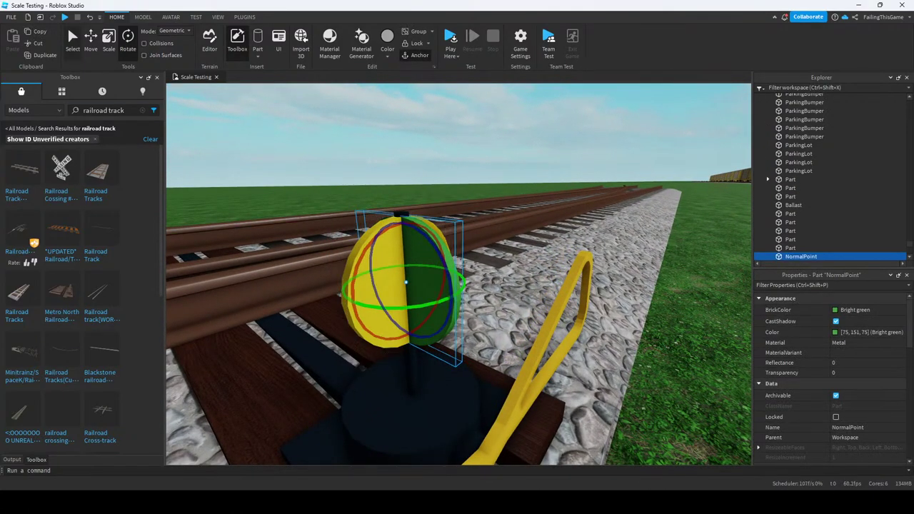
{"action": "key", "text": "ctrl+1"}
{"action": "right_click_drag", "start_coordinate": [405, 282], "coordinate": [436, 282]}
{"action": "left_click", "coordinate": [386, 286]}
{"action": "left_click", "coordinate": [439, 285], "text": "ctrl"}
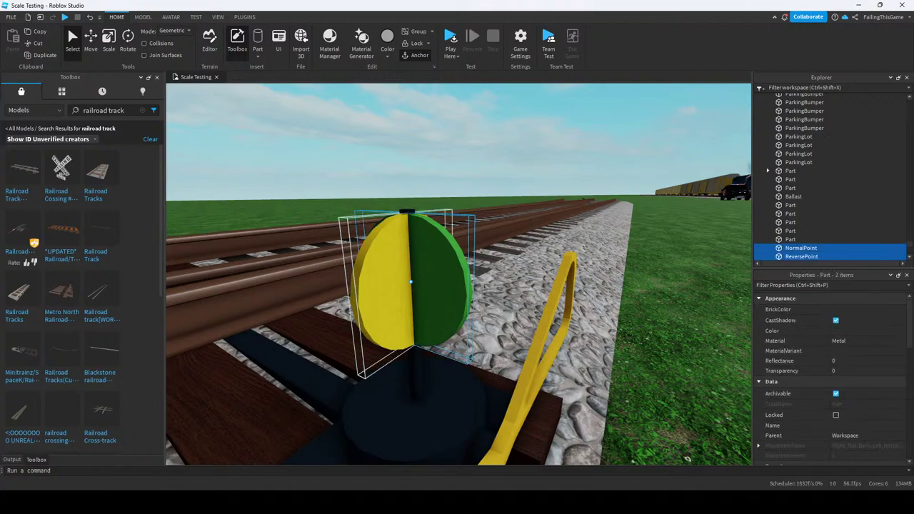
{"action": "right_click_drag", "start_coordinate": [410, 282], "coordinate": [389, 283]}
{"action": "left_click", "coordinate": [143, 16]}
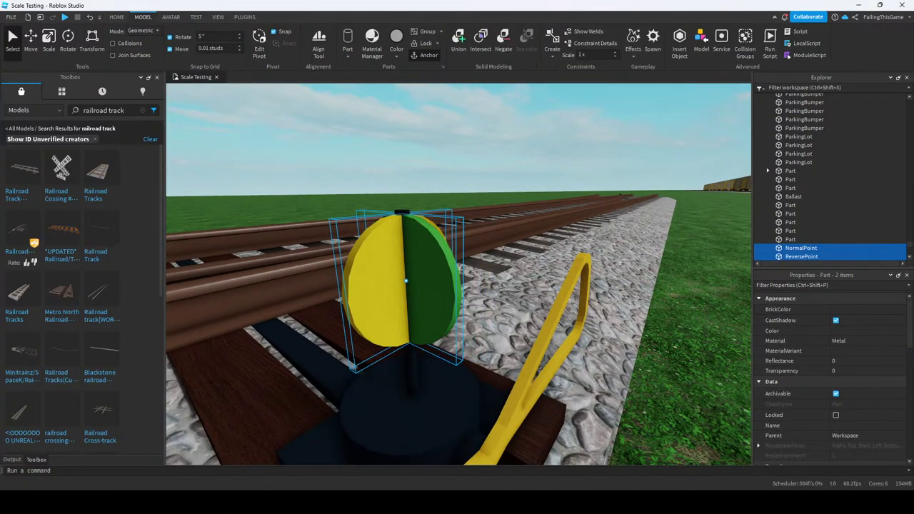
{"action": "key", "text": "ctrl+shift+g"}
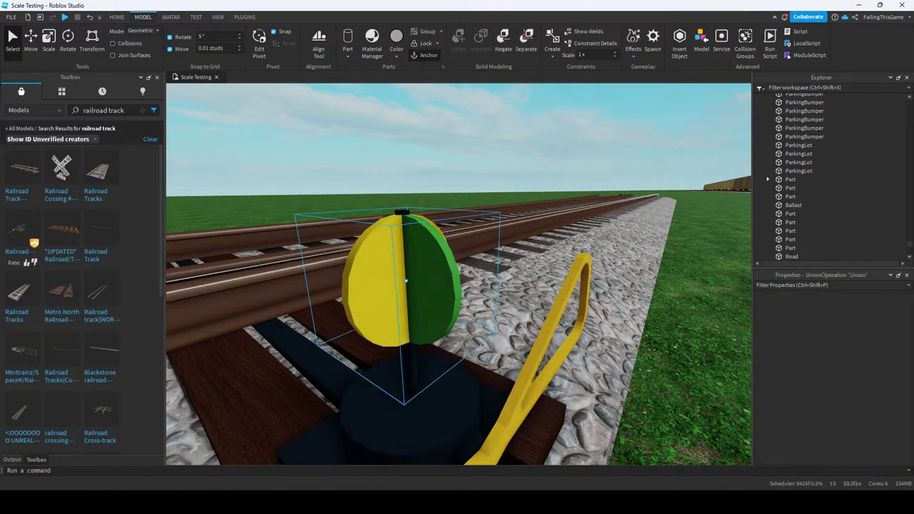
{"action": "key", "text": "Escape"}
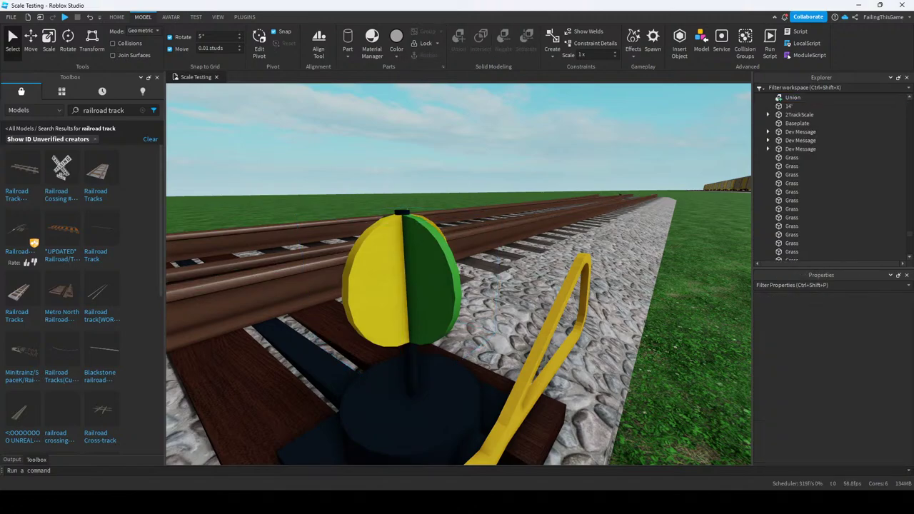
{"action": "key", "text": "ctrl+z"}
Duplicate the disc union, give the copy a quarter turn so its colours swap, and rename it ReversePoint.
{"action": "left_click", "coordinate": [403, 286]}
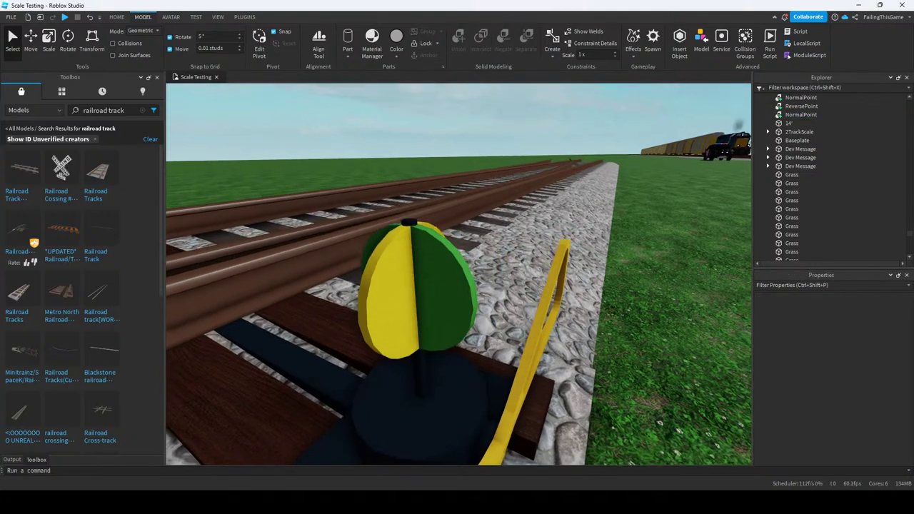
{"action": "key", "text": "ctrl+d"}
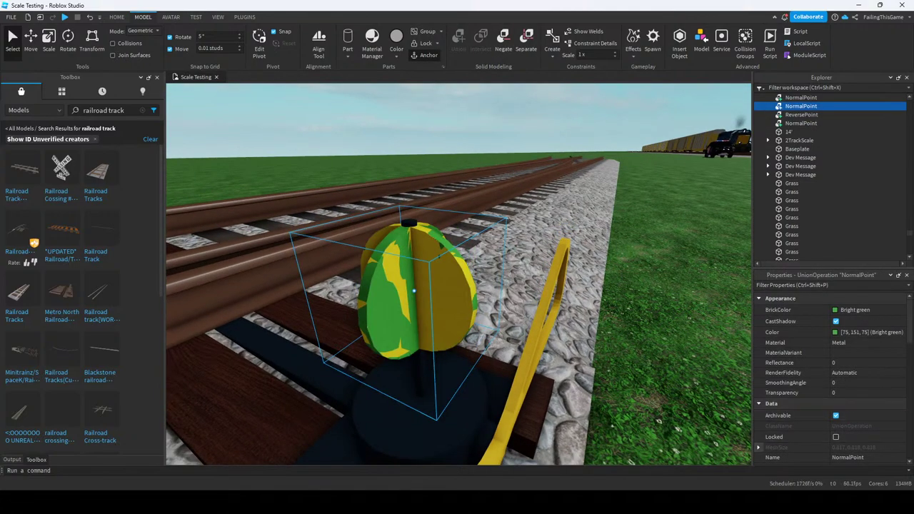
{"action": "left_click", "coordinate": [848, 457]}
{"action": "type", "text": "Rev"}
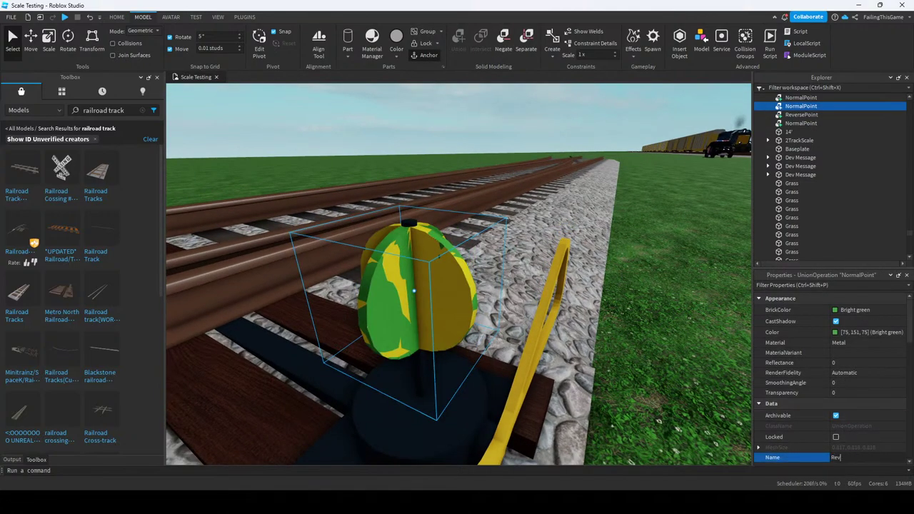
{"action": "key", "text": "Escape"}
{"action": "key", "text": "BackSpace"}
{"action": "key", "text": "BackSpace"}
{"action": "key", "text": "BackSpace"}
{"action": "key", "text": "BackSpace"}
{"action": "key", "text": "BackSpace"}
{"action": "key", "text": "BackSpace"}
{"action": "type", "text": "Reverse"}
{"action": "key", "text": "Return"}
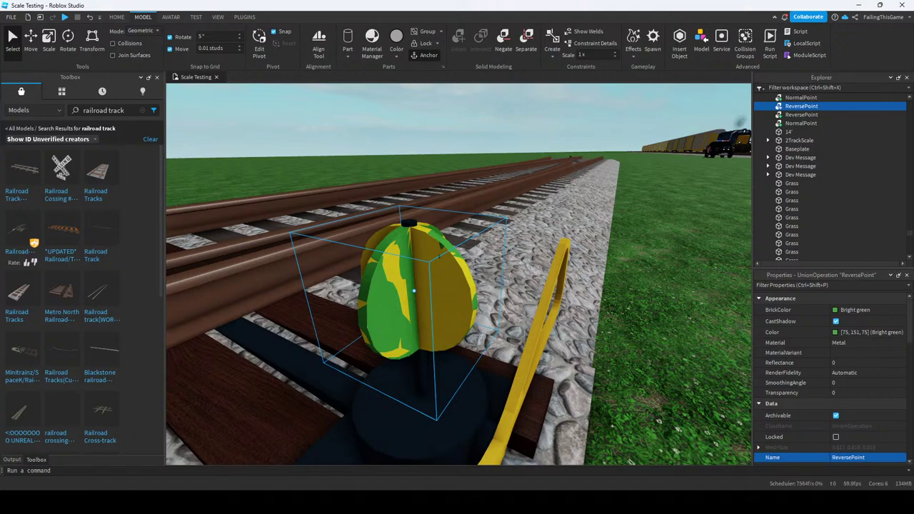
Set the transparency of the ReversePoint disc union and the ReversePoint lever handle to 1.
{"action": "scroll", "coordinate": [457, 275], "scroll_direction": "down", "scroll_amount": 3}
{"action": "left_click", "coordinate": [428, 375], "text": "ctrl"}
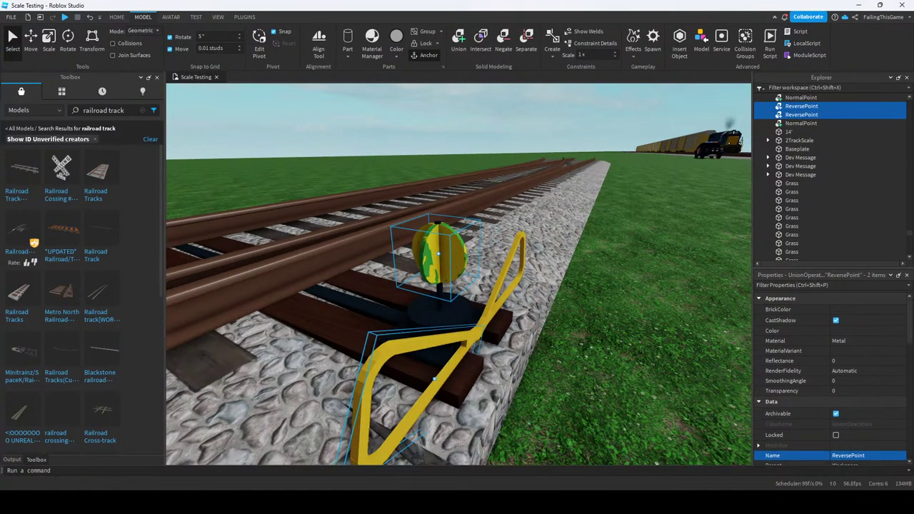
{"action": "left_click", "coordinate": [864, 391]}
{"action": "type", "text": "1"}
{"action": "key", "text": "Return"}
Group the NormalPoint and ReversePoint unions, the stand's base, drum and post, the metal switch bar and the two wooden ties into one model.
{"action": "right_click_drag", "start_coordinate": [457, 275], "coordinate": [414, 275]}
{"action": "left_click", "coordinate": [802, 97], "text": "ctrl"}
{"action": "left_click", "coordinate": [801, 123], "text": "ctrl"}
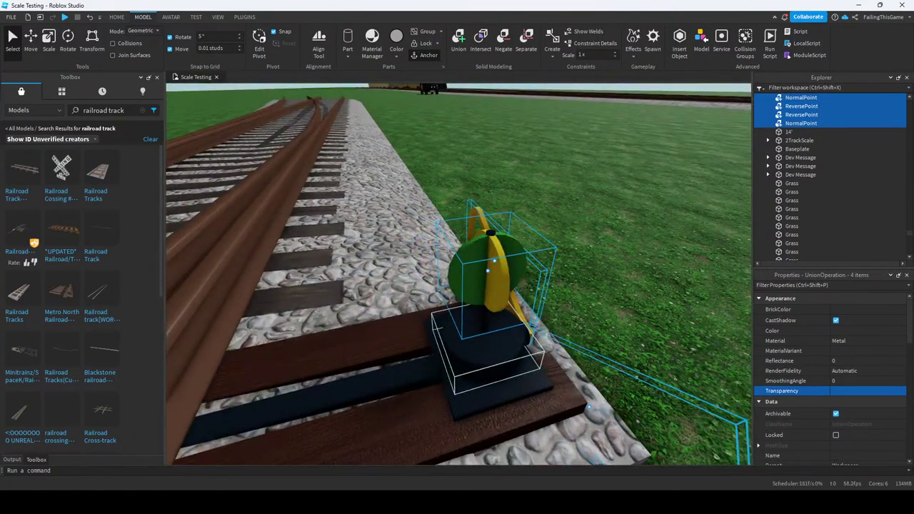
{"action": "left_click", "coordinate": [493, 350], "text": "ctrl"}
{"action": "left_click", "coordinate": [791, 239], "text": "ctrl"}
{"action": "left_click", "coordinate": [791, 231], "text": "ctrl"}
{"action": "left_click", "coordinate": [791, 222], "text": "ctrl"}
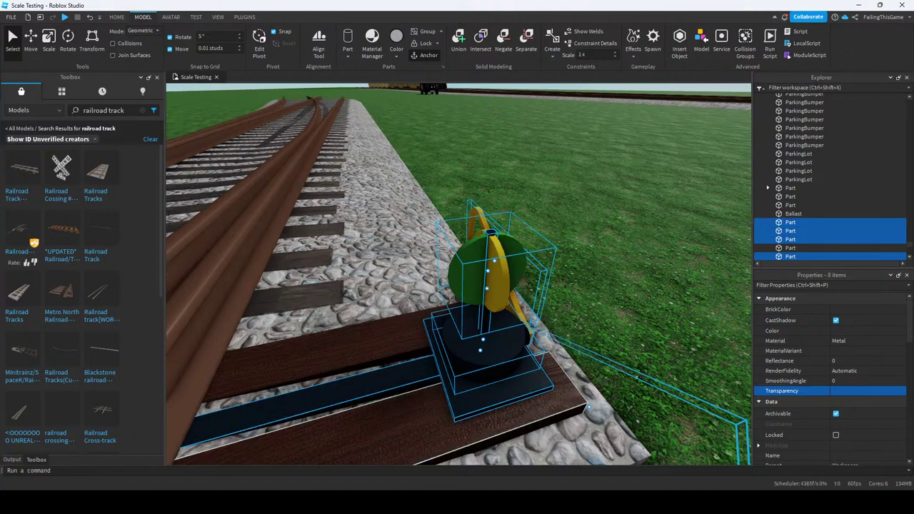
{"action": "left_click", "coordinate": [790, 205], "text": "ctrl"}
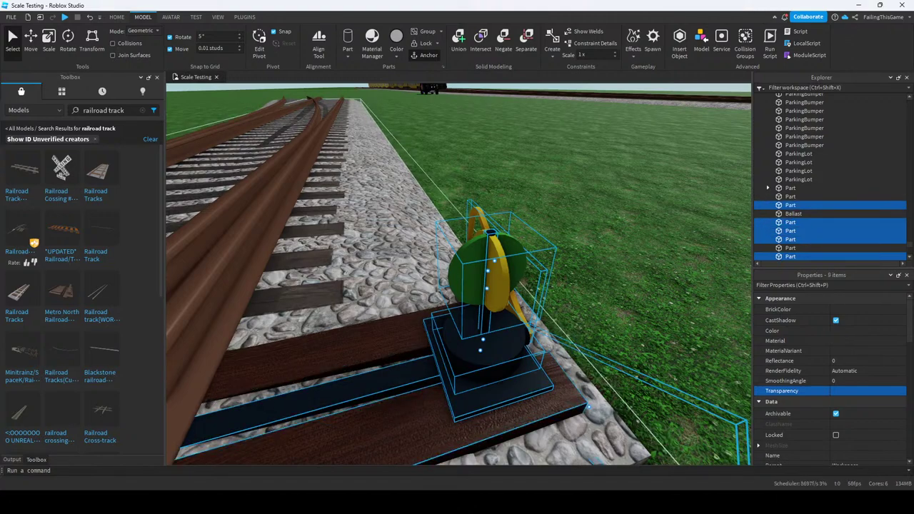
{"action": "scroll", "coordinate": [458, 275], "scroll_direction": "down", "scroll_amount": 5}
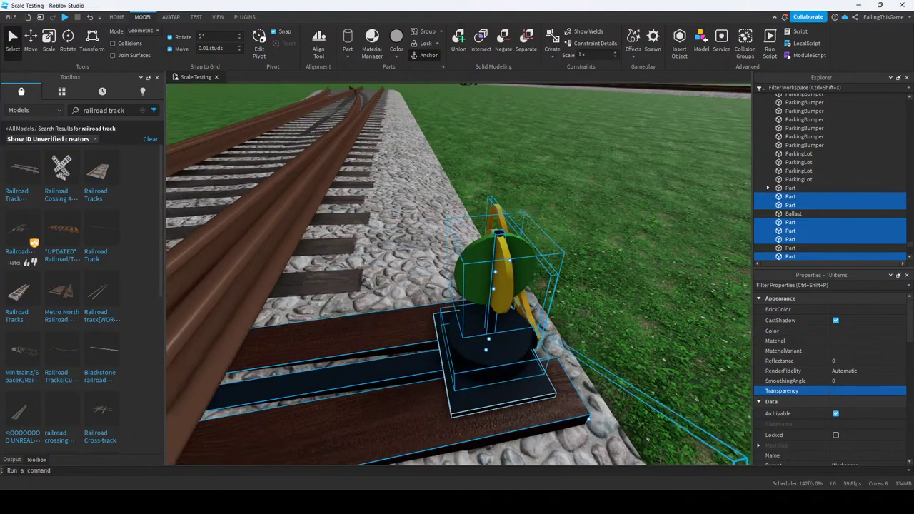
{"action": "key", "text": "Delete"}
{"action": "key", "text": "ctrl+g"}
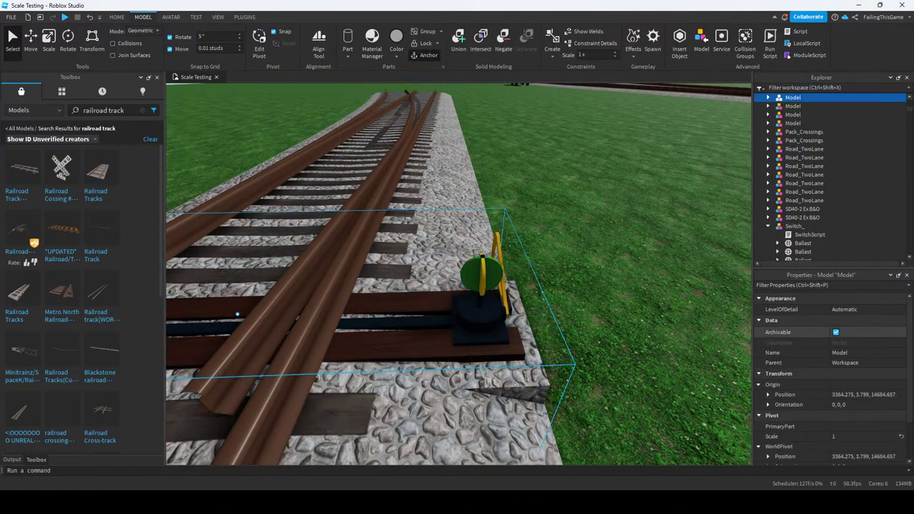
Rename the new switch stand model SwitchStand1.
{"action": "left_click", "coordinate": [864, 353]}
{"action": "type", "text": "SwitchStand"}
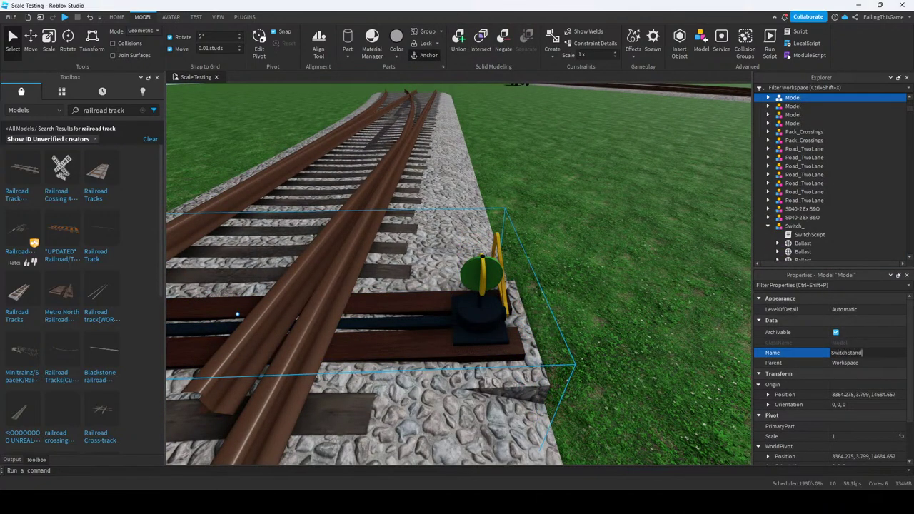
{"action": "key", "text": "Return"}
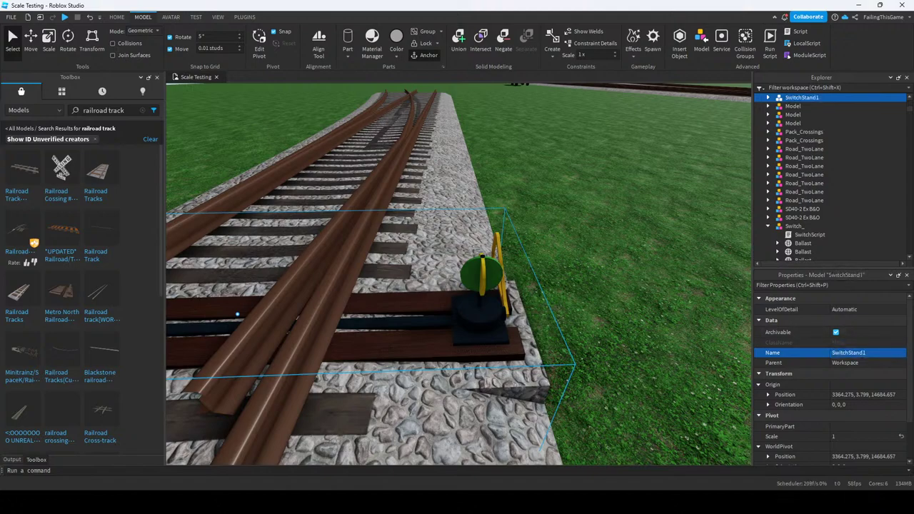
Rename the two wooden parts under the switch bar in SwitchStand1 as Tie.
{"action": "right_click_drag", "start_coordinate": [237, 314], "coordinate": [245, 303]}
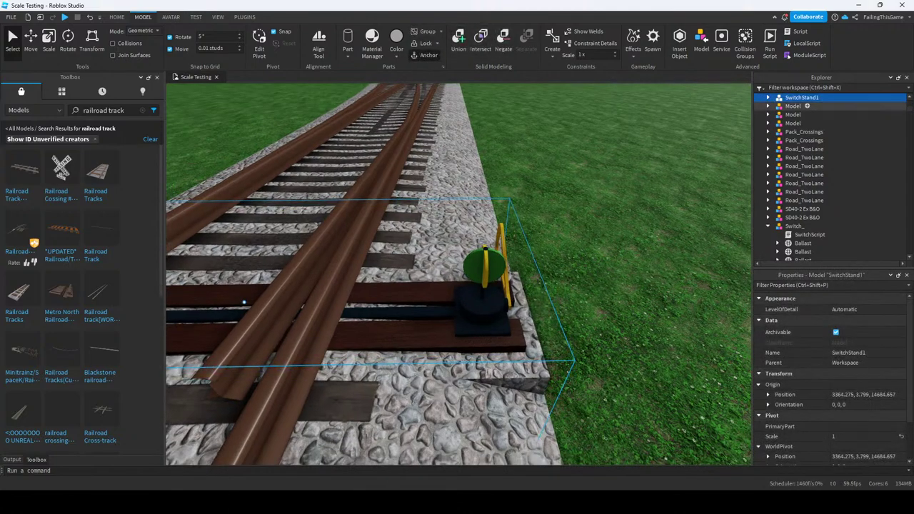
{"action": "left_click", "coordinate": [244, 303], "text": "alt"}
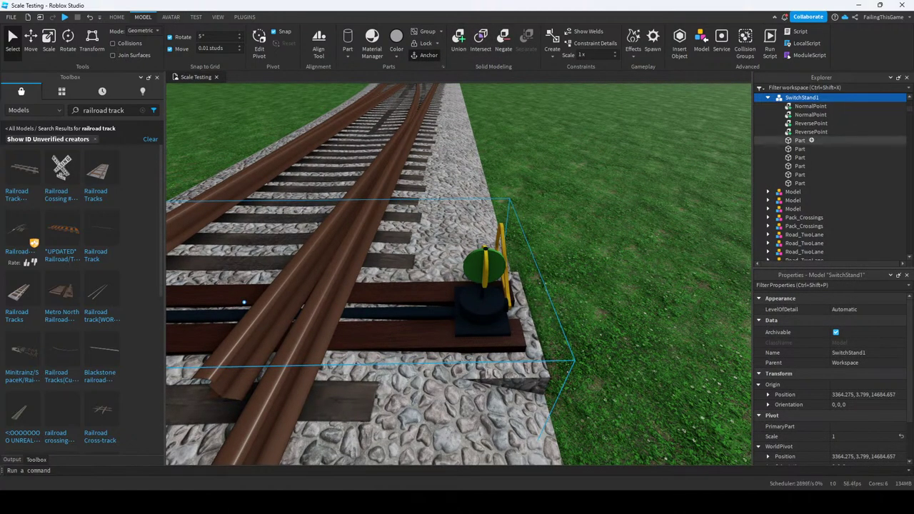
{"action": "left_click", "coordinate": [277, 302], "text": "ctrl+alt"}
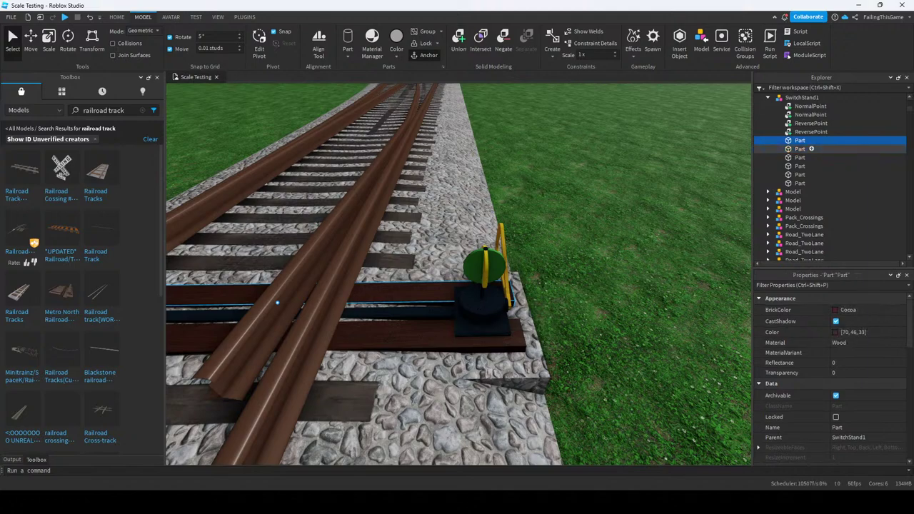
{"action": "left_click", "coordinate": [247, 346], "text": "ctrl+alt"}
{"action": "type", "text": "Tie"}
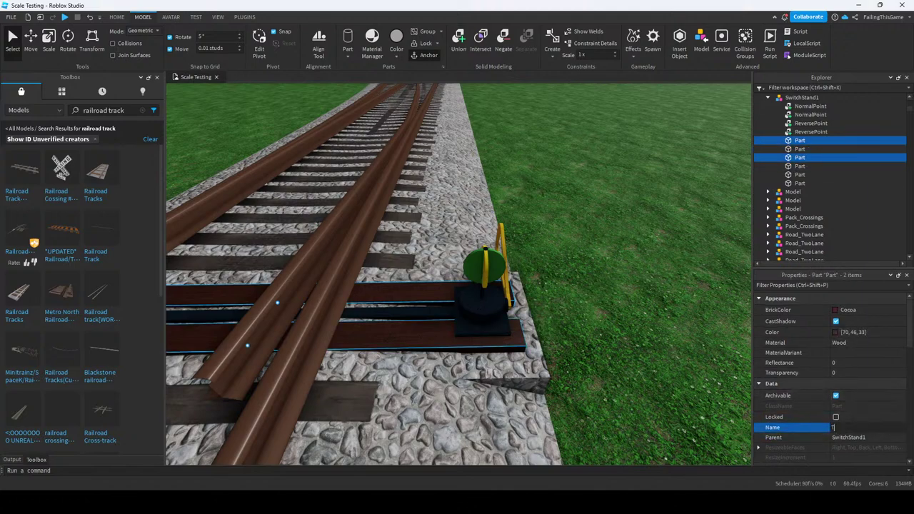
{"action": "key", "text": "Return"}
Rename the long black metal bar between the two ties SwitchBar.
{"action": "left_click", "coordinate": [278, 308], "text": "alt"}
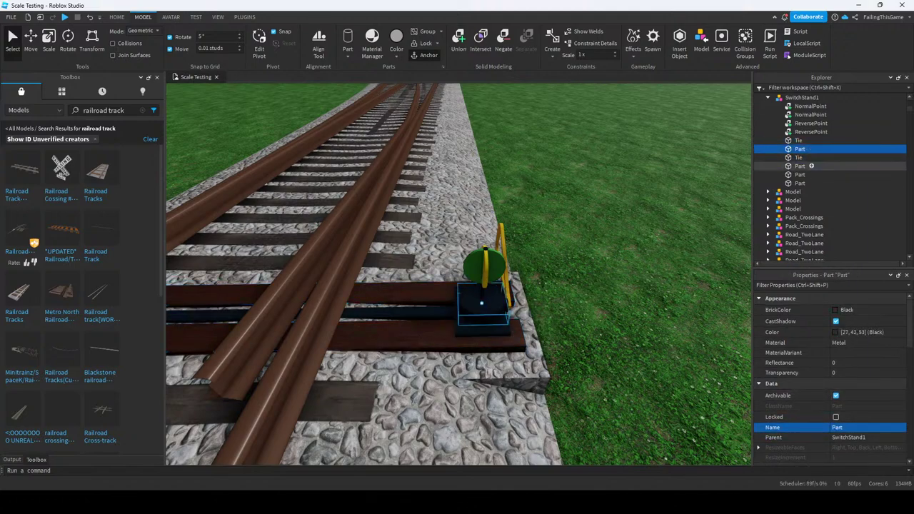
{"action": "left_click", "coordinate": [280, 316], "text": "alt"}
{"action": "type", "text": "Switchr"}
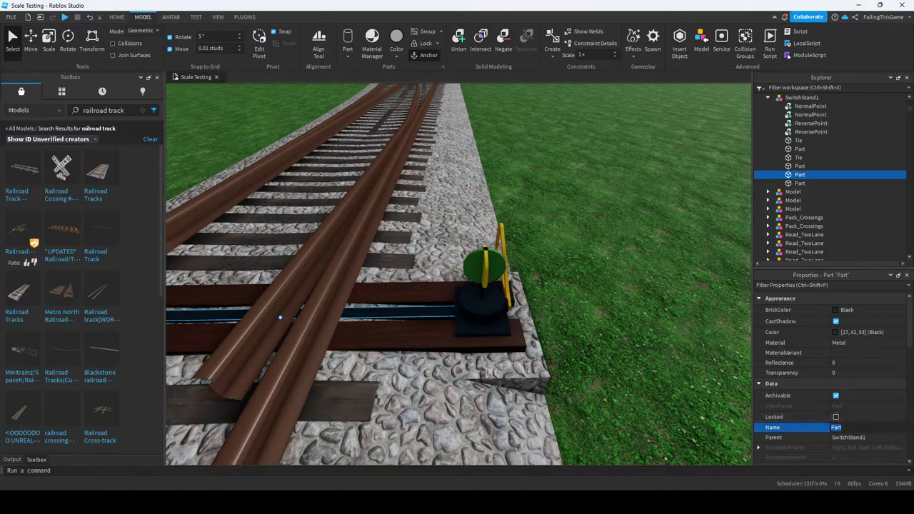
{"action": "type", "text": "ar"}
{"action": "key", "text": "Return"}
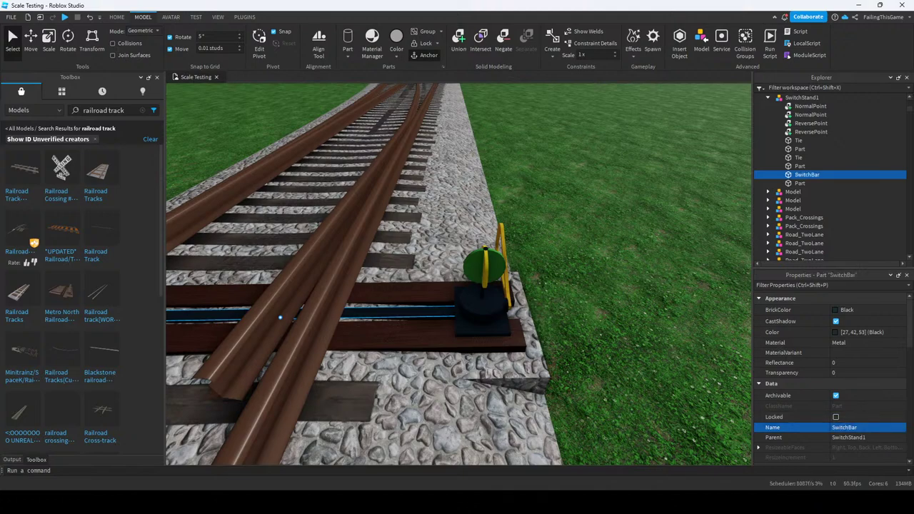
Try to union the stand's black base plate, round drum and vertical post into one object.
{"action": "left_click", "coordinate": [811, 165]}
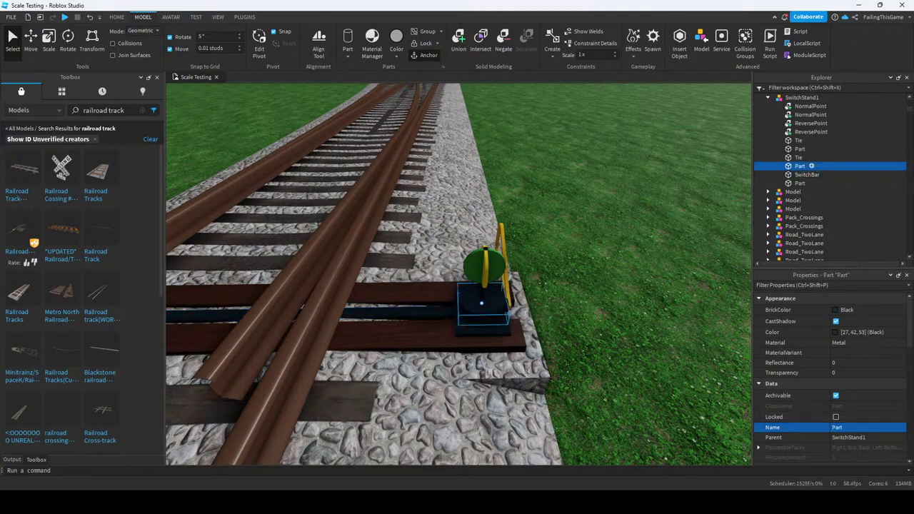
{"action": "left_click", "coordinate": [800, 183], "text": "ctrl"}
{"action": "left_click", "coordinate": [811, 148], "text": "ctrl"}
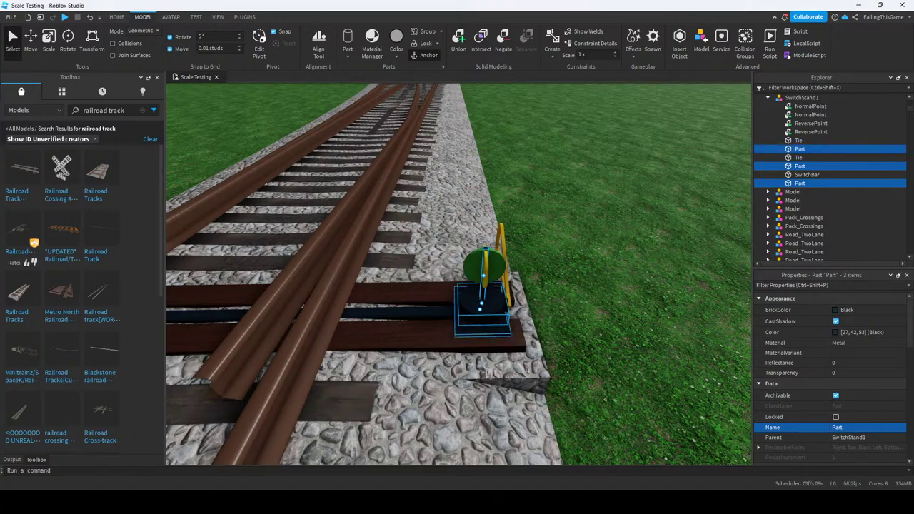
{"action": "left_click", "coordinate": [459, 43]}
{"action": "key", "text": "Return"}
{"action": "key", "text": "f"}
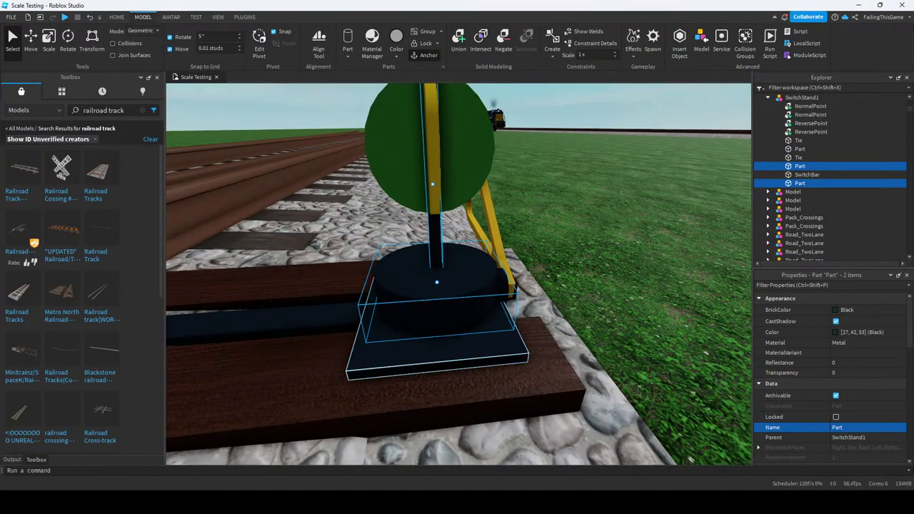
{"action": "left_click", "coordinate": [459, 39]}
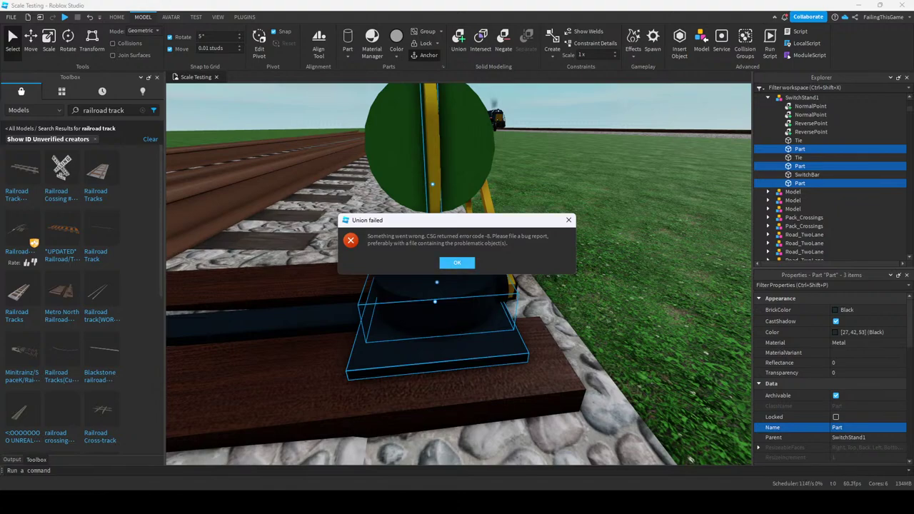
{"action": "key", "text": "Return"}
{"action": "key", "text": "f"}
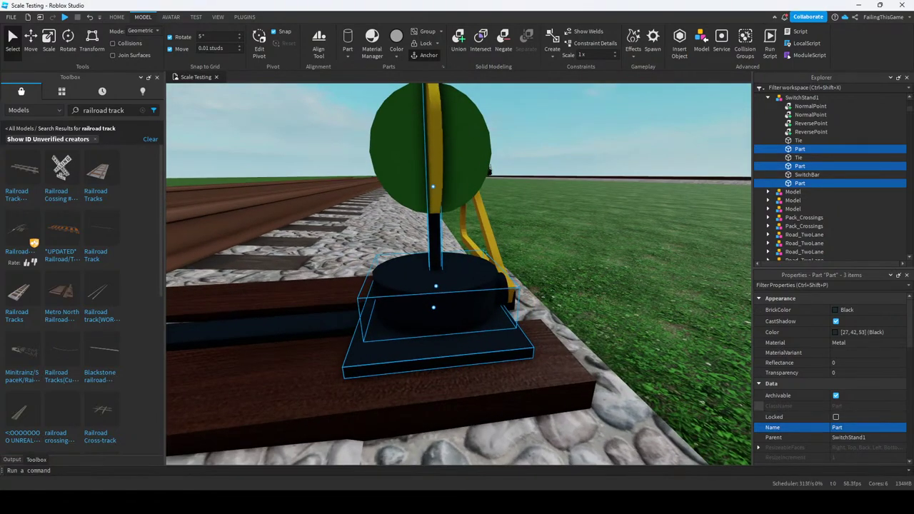
{"action": "left_click", "coordinate": [801, 150], "text": "ctrl"}
{"action": "left_click", "coordinate": [800, 149], "text": "ctrl"}
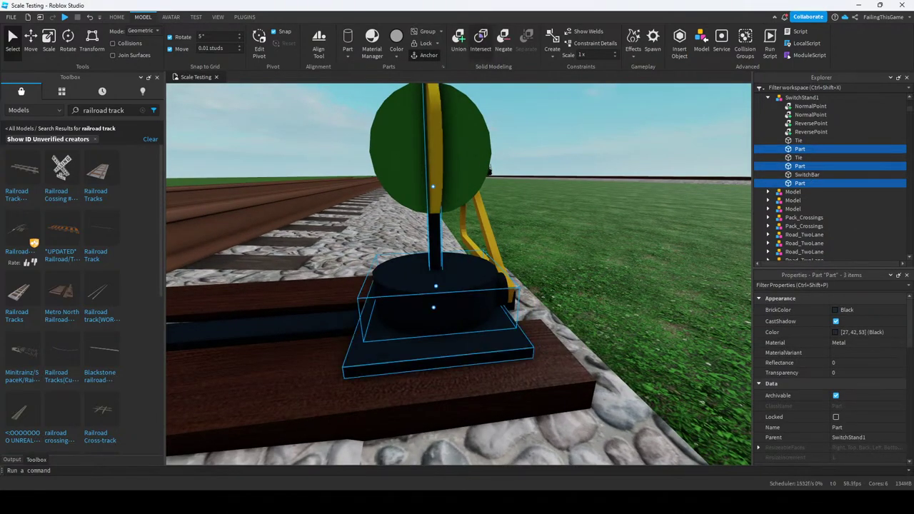
{"action": "left_click", "coordinate": [458, 39]}
{"action": "key", "text": "Return"}
Select the stand's base plate, round drum and vertical post together and rename all three SwitchStand.
{"action": "right_click_drag", "start_coordinate": [457, 271], "coordinate": [371, 275]}
{"action": "left_click", "coordinate": [443, 379]}
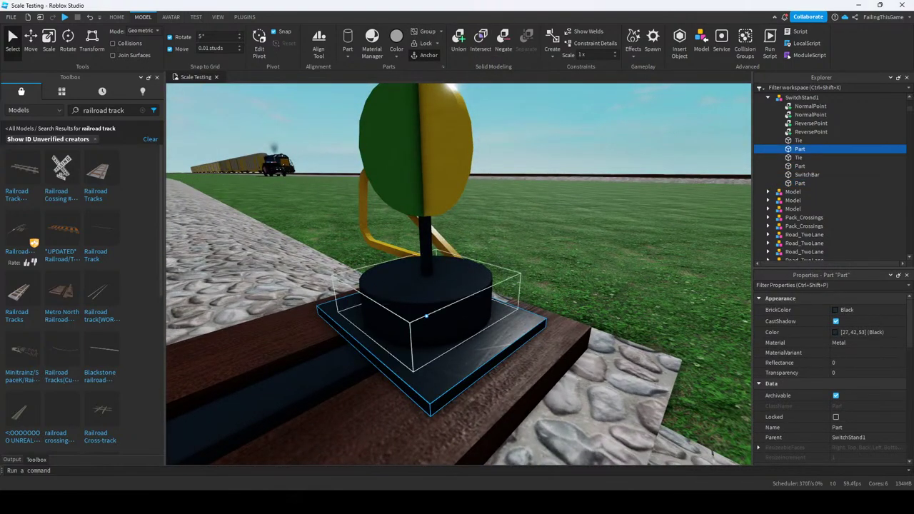
{"action": "left_click", "coordinate": [458, 286], "text": "ctrl"}
{"action": "left_click", "coordinate": [423, 243], "text": "ctrl"}
{"action": "left_click", "coordinate": [837, 427]}
{"action": "type", "text": "Sw"}
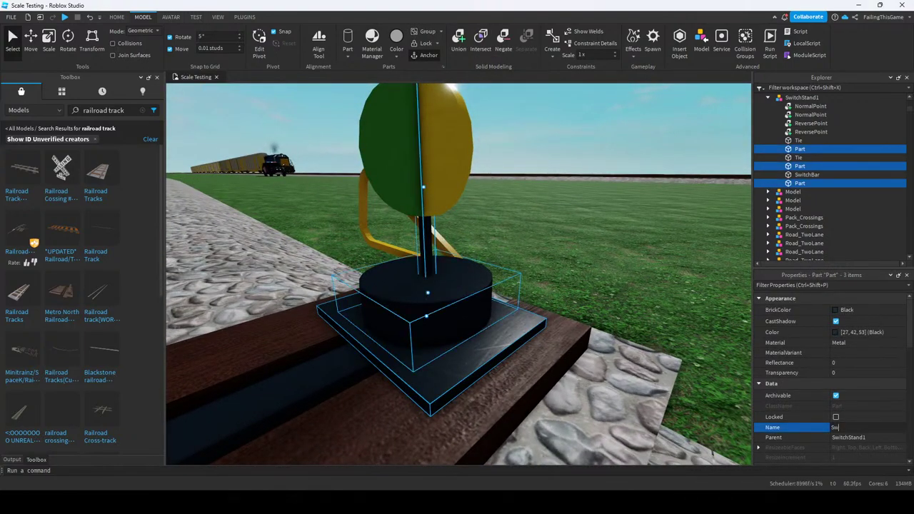
{"action": "type", "text": "itchStand"}
{"action": "key", "text": "Return"}
Examine the grouped switch stand beside the turnout from near and far, leaving nothing selected.
{"action": "key", "text": "w"}
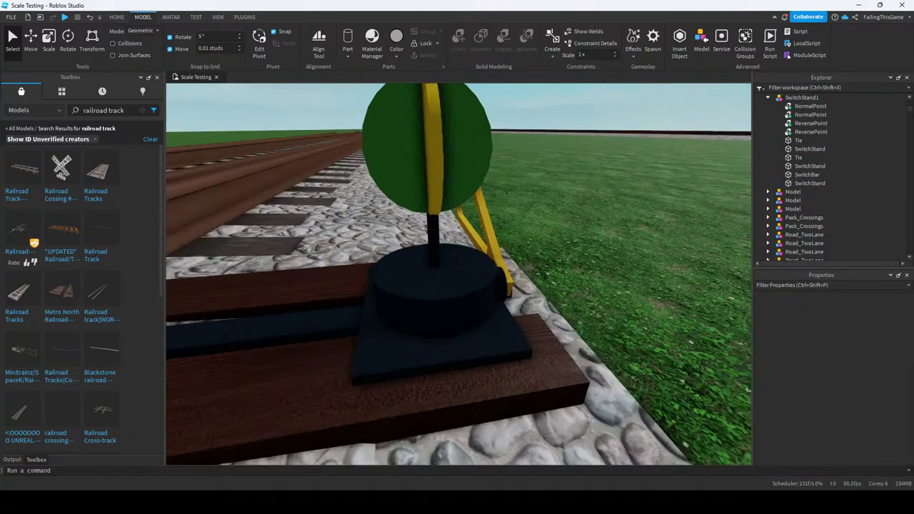
{"action": "key", "text": "s"}
{"action": "key", "text": "s"}
{"action": "left_click", "coordinate": [307, 269]}
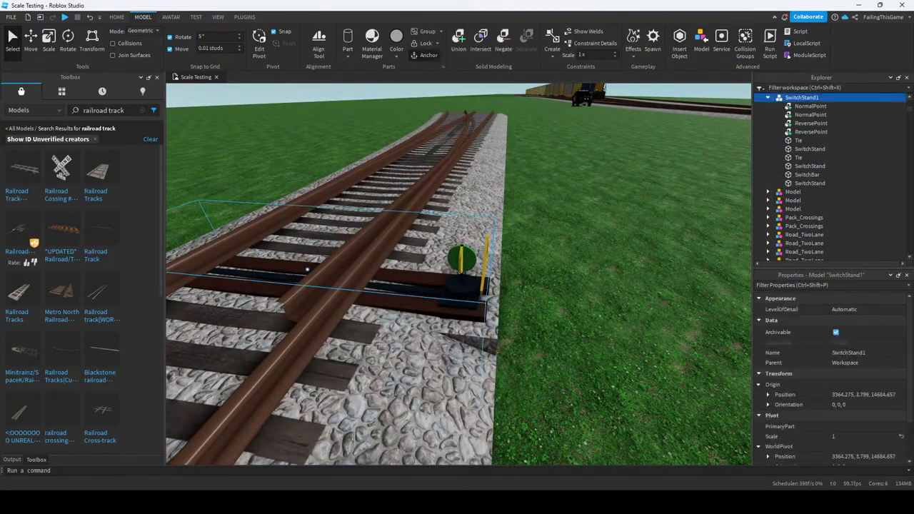
{"action": "key", "text": "s"}
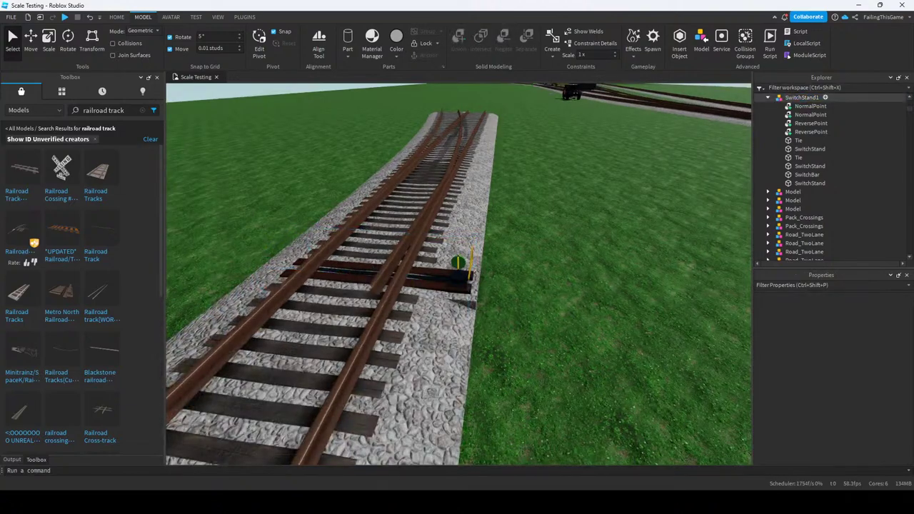
{"action": "key", "text": "Escape"}
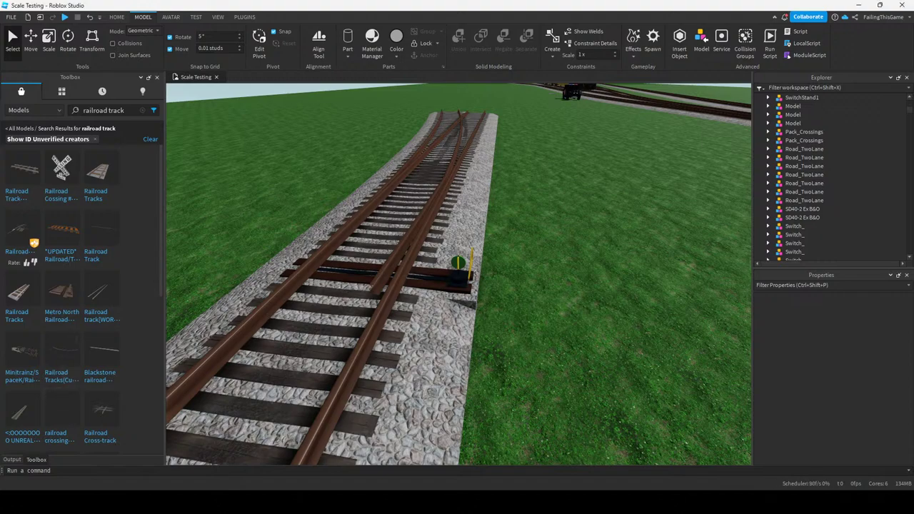
{"action": "right_click_drag", "start_coordinate": [459, 274], "coordinate": [458, 250]}
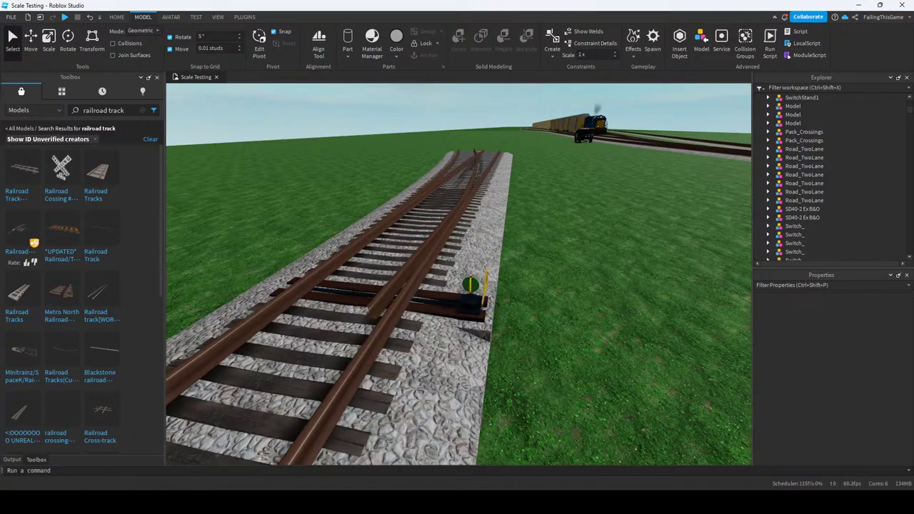
{"action": "key", "text": "q"}
{"action": "left_click", "coordinate": [471, 277]}
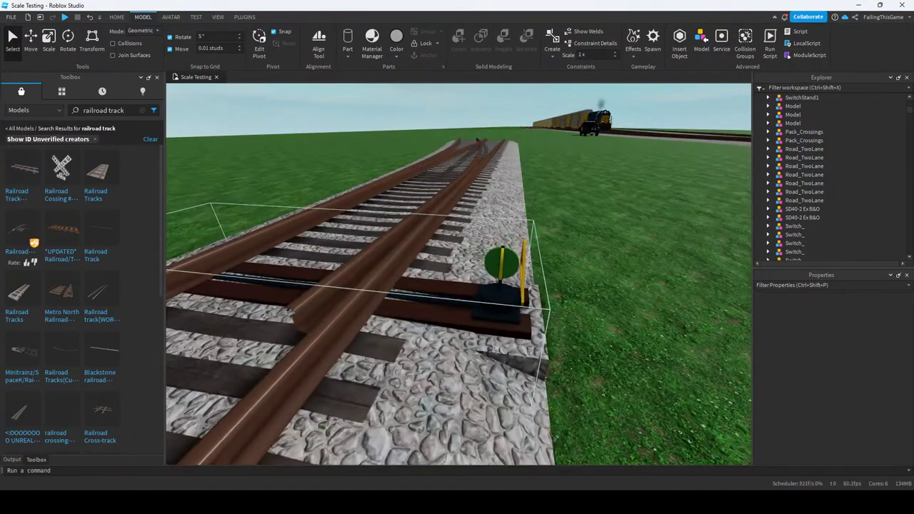
{"action": "mouse_move", "coordinate": [458, 274]}
{"action": "right_mouse_down"}
{"action": "mouse_move", "coordinate": [458, 293]}
{"action": "mouse_move", "coordinate": [465, 274]}
{"action": "right_mouse_up"}
{"action": "left_click", "coordinate": [464, 274]}
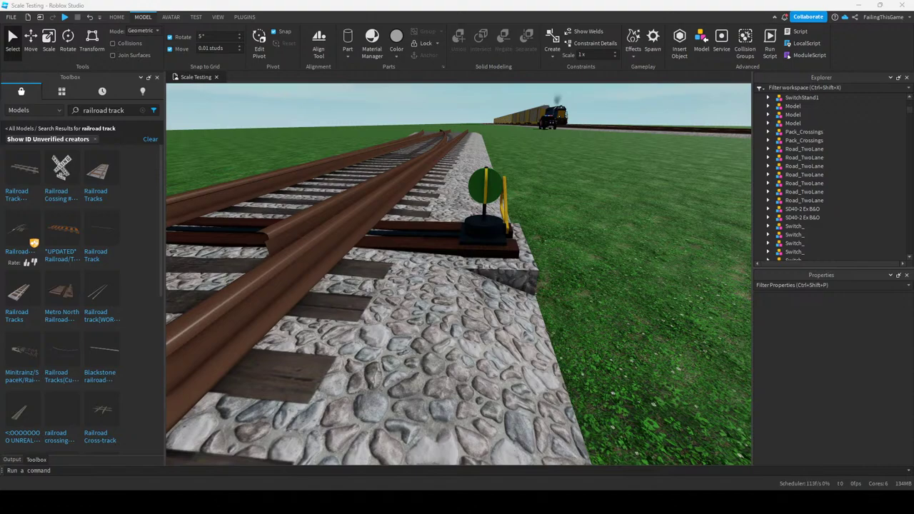
Search the Toolbox models for "CTC switch machine" and browse through the results.
{"action": "left_click", "coordinate": [107, 110]}
{"action": "left_click_drag", "start_coordinate": [124, 110], "coordinate": [84, 110]}
{"action": "type", "text": "CT"}
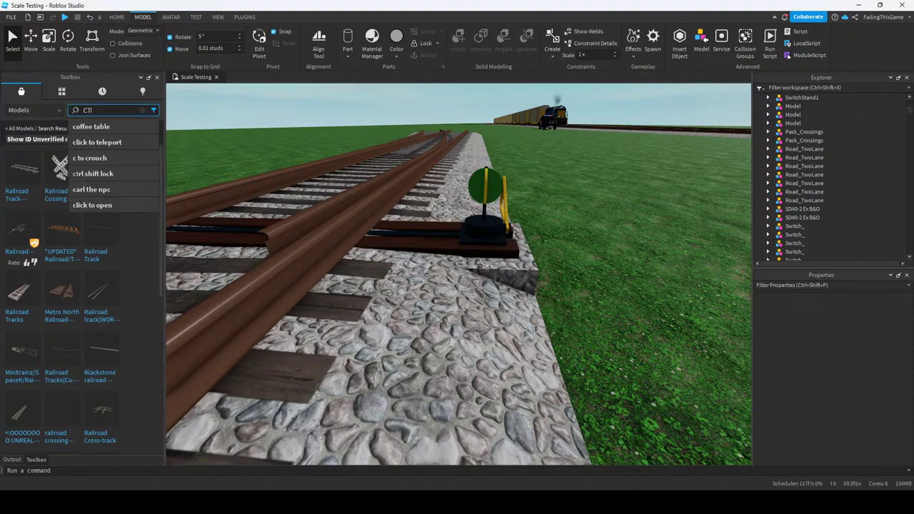
{"action": "type", "text": "C switch machine"}
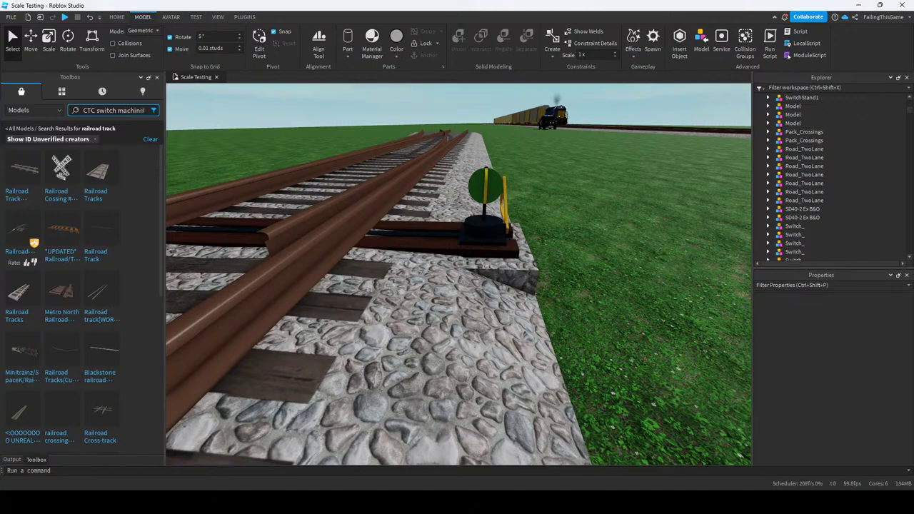
{"action": "key", "text": "Return"}
{"action": "key", "text": "s"}
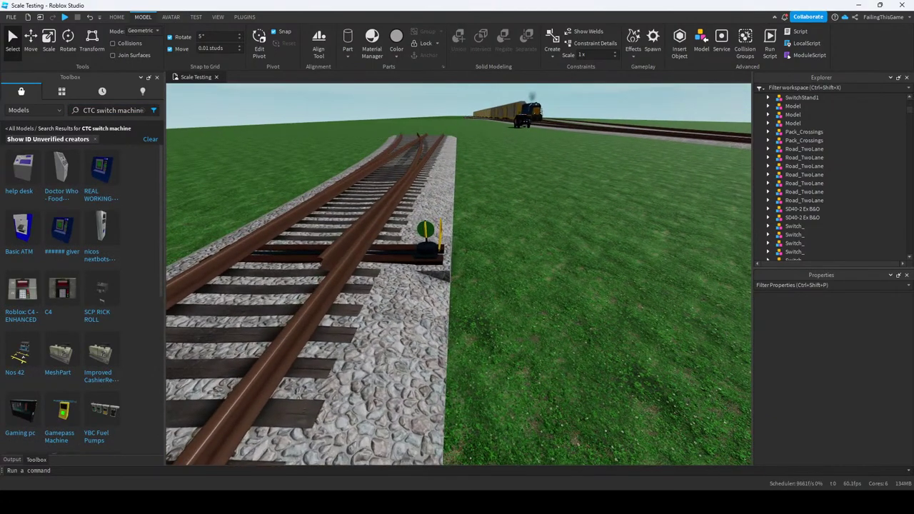
{"action": "scroll", "coordinate": [62, 300], "scroll_direction": "down", "scroll_amount": 5}
{"action": "scroll", "coordinate": [82, 300], "scroll_direction": "down", "scroll_amount": 5}
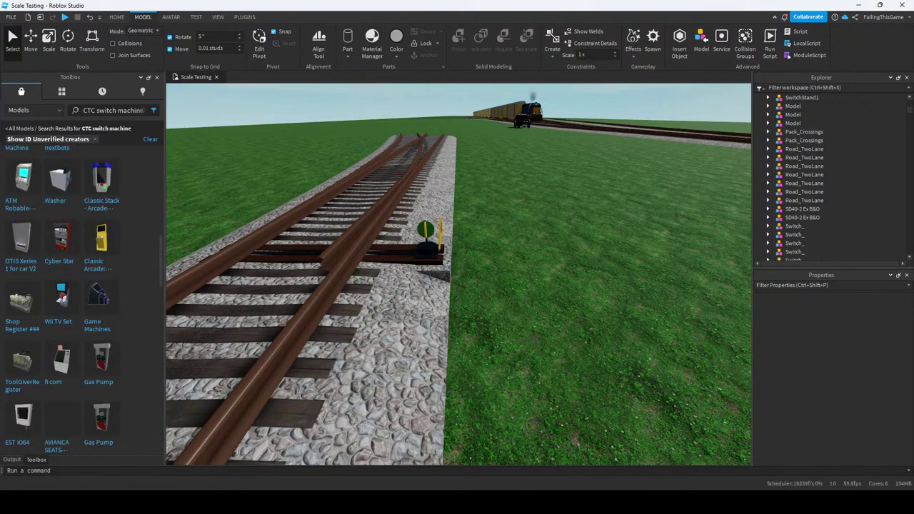
Shorten the Toolbox model search to "switch machine" and run it again.
{"action": "key", "text": "BackSpace"}
{"action": "key", "text": "BackSpace"}
{"action": "key", "text": "BackSpace"}
{"action": "key", "text": "BackSpace"}
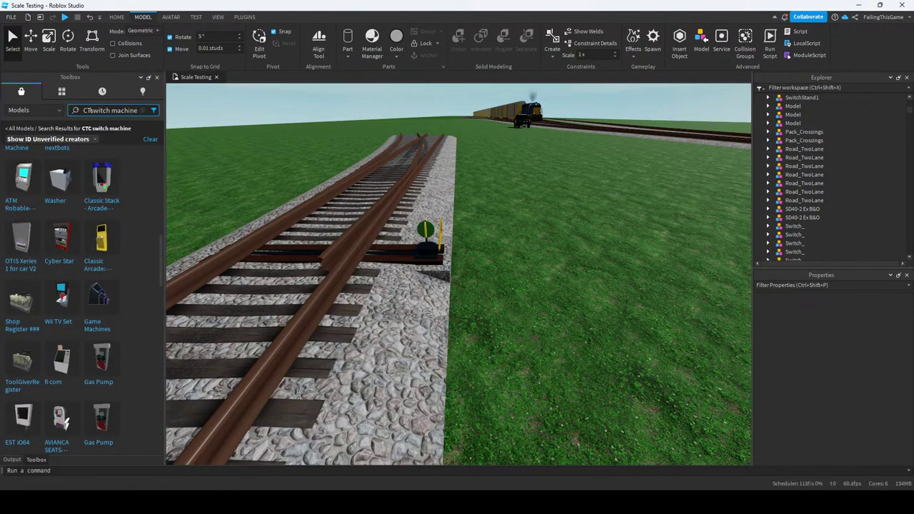
{"action": "key", "text": "Return"}
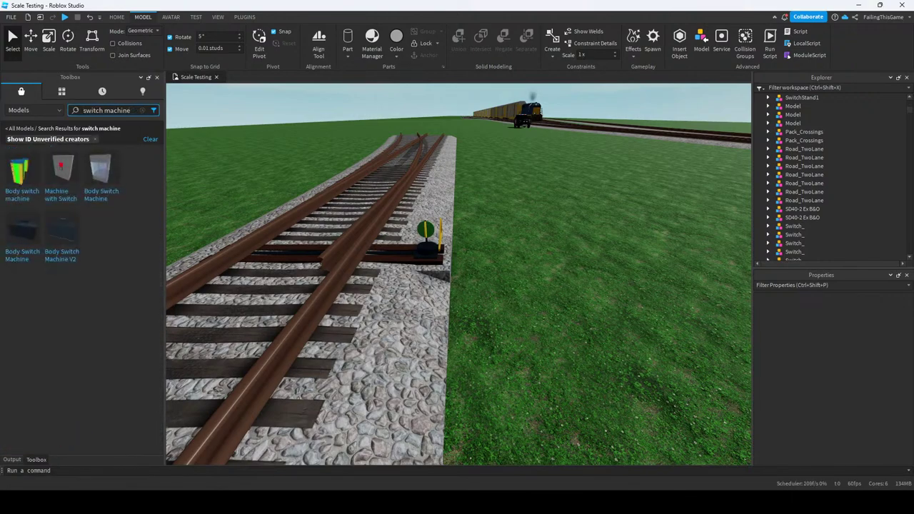
Broaden the Toolbox model search to "switch" and run it.
{"action": "key", "text": "BackSpace"}
{"action": "key", "text": "BackSpace"}
{"action": "key", "text": "BackSpace"}
{"action": "key", "text": "BackSpace"}
{"action": "key", "text": "BackSpace"}
{"action": "key", "text": "BackSpace"}
{"action": "key", "text": "BackSpace"}
{"action": "key", "text": "BackSpace"}
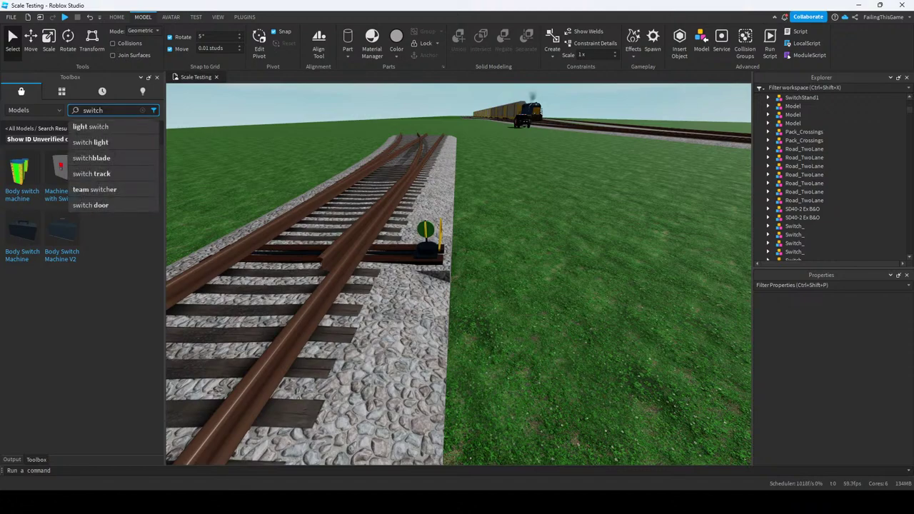
{"action": "key", "text": "Return"}
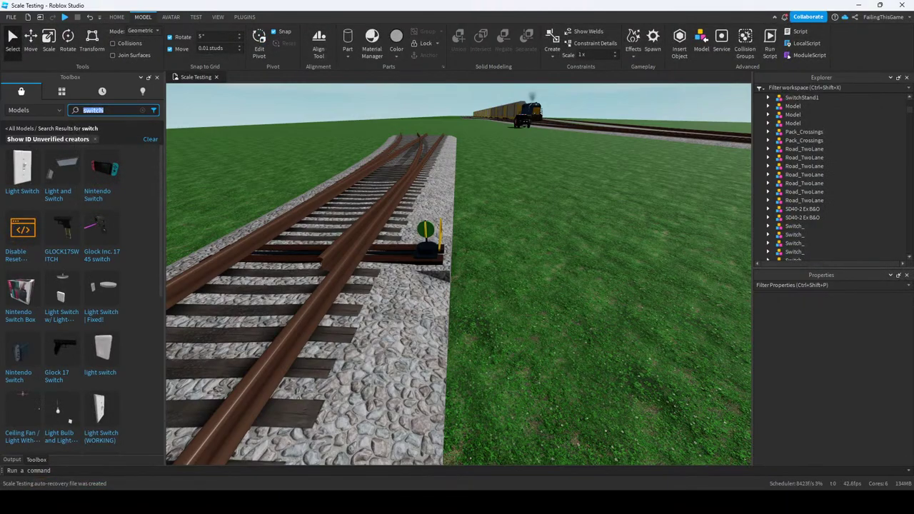
Clear the Toolbox search and exclude unverified creators from its results.
{"action": "key", "text": "BackSpace"}
{"action": "left_click", "coordinate": [153, 110]}
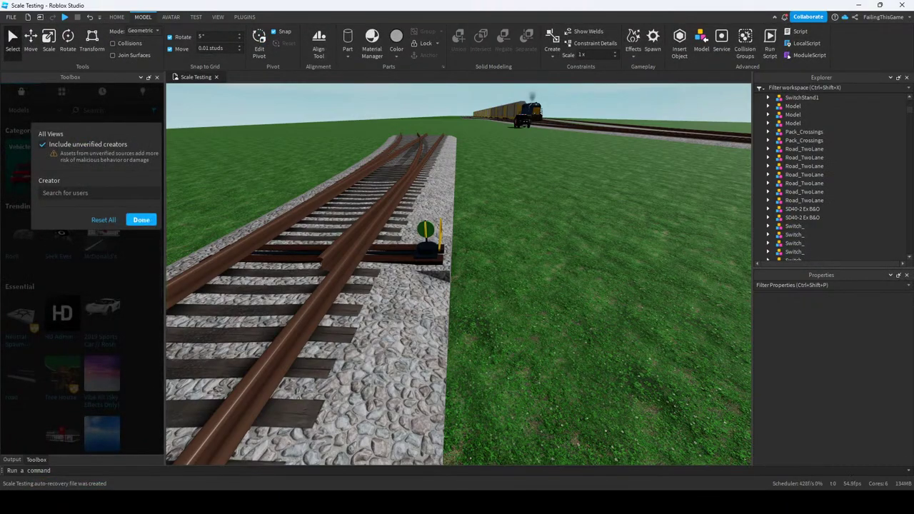
{"action": "left_click", "coordinate": [42, 144]}
{"action": "left_click", "coordinate": [141, 220]}
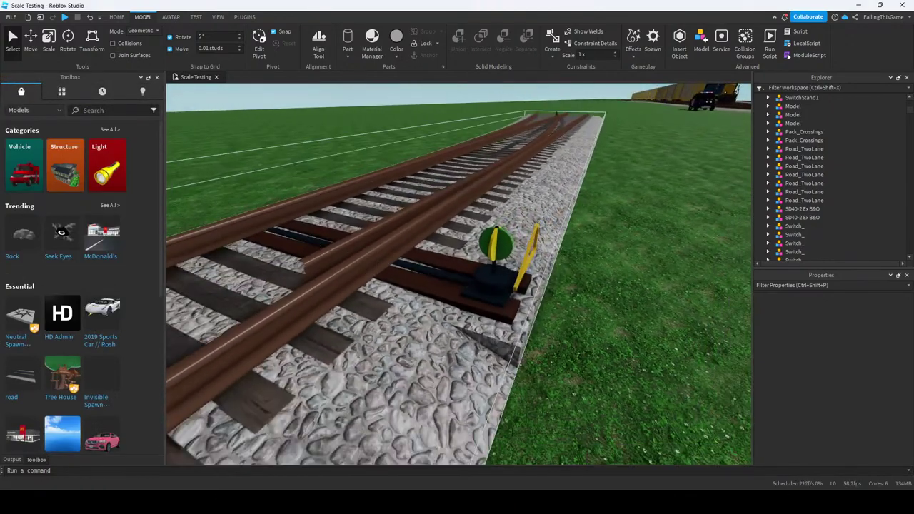
Set the move increment to 10 studs and shift the SwitchStand1 model 20 studs off the turnout onto the grass.
{"action": "left_click", "coordinate": [493, 268]}
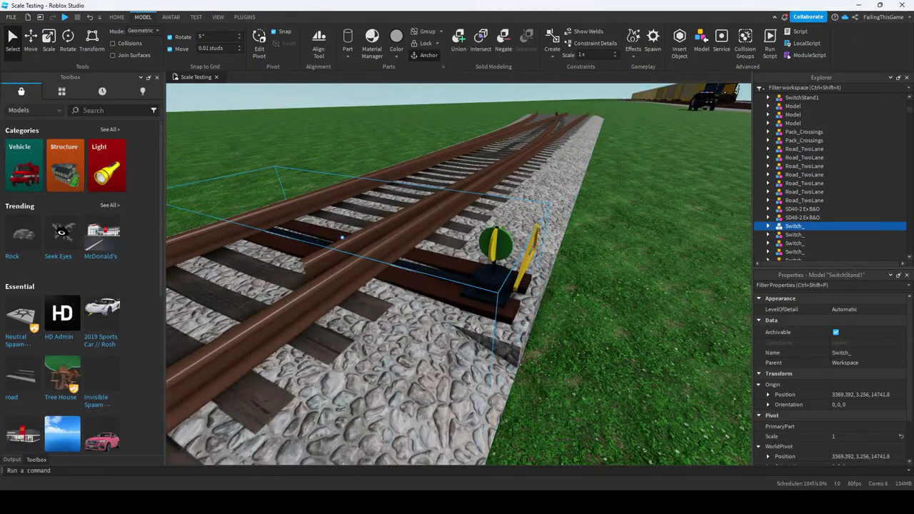
{"action": "scroll", "coordinate": [457, 272], "scroll_direction": "down", "scroll_amount": 5}
{"action": "left_click", "coordinate": [214, 48]}
{"action": "type", "text": "10"}
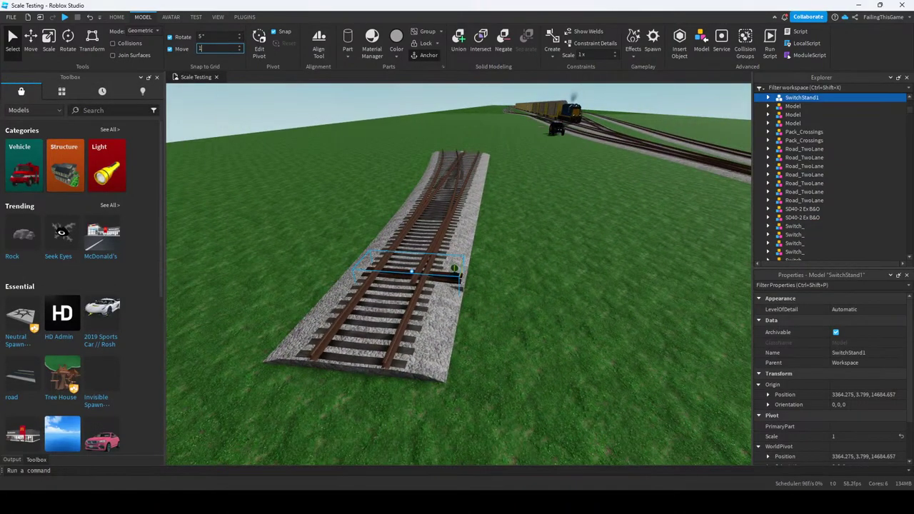
{"action": "left_click", "coordinate": [30, 39]}
{"action": "left_click_drag", "start_coordinate": [412, 272], "coordinate": [584, 288]}
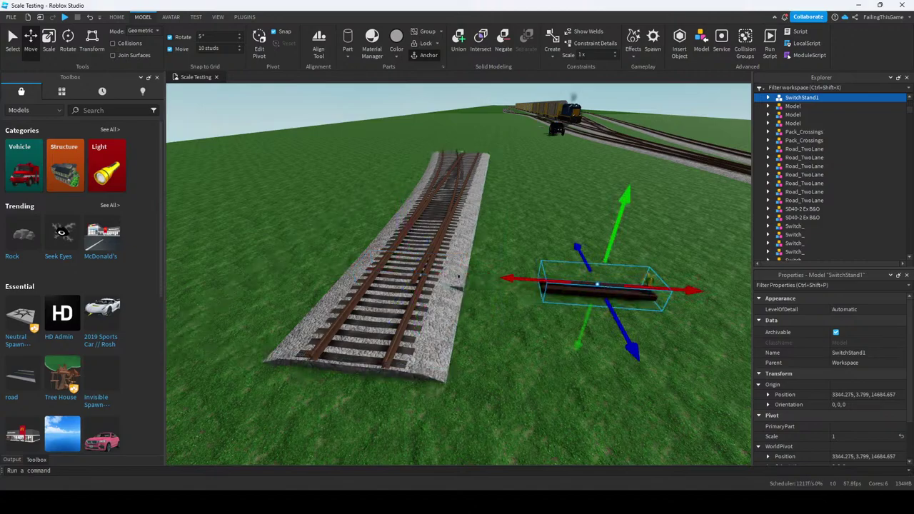
Move the small black metal part left in the turnout's ballast over to the relocated switch stand.
{"action": "left_click", "coordinate": [451, 280]}
{"action": "scroll", "coordinate": [452, 280], "scroll_direction": "up", "scroll_amount": 5}
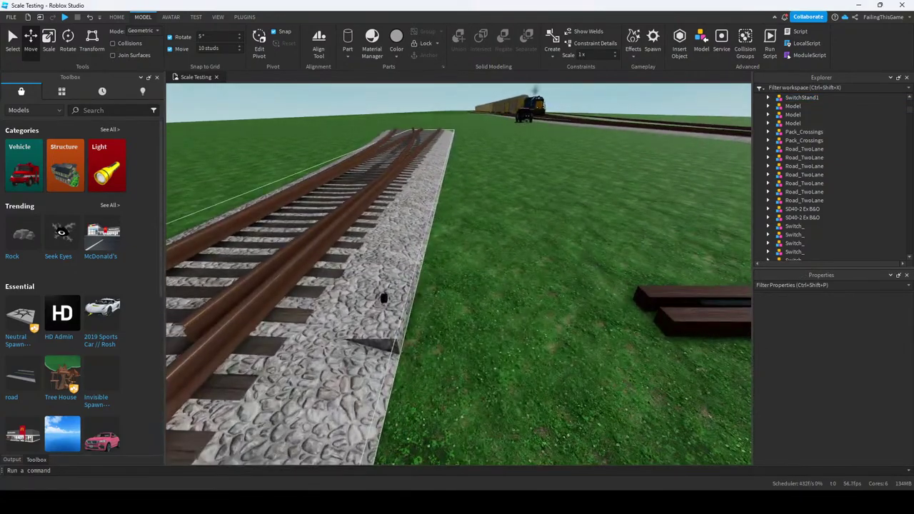
{"action": "scroll", "coordinate": [383, 299], "scroll_direction": "up", "scroll_amount": 6}
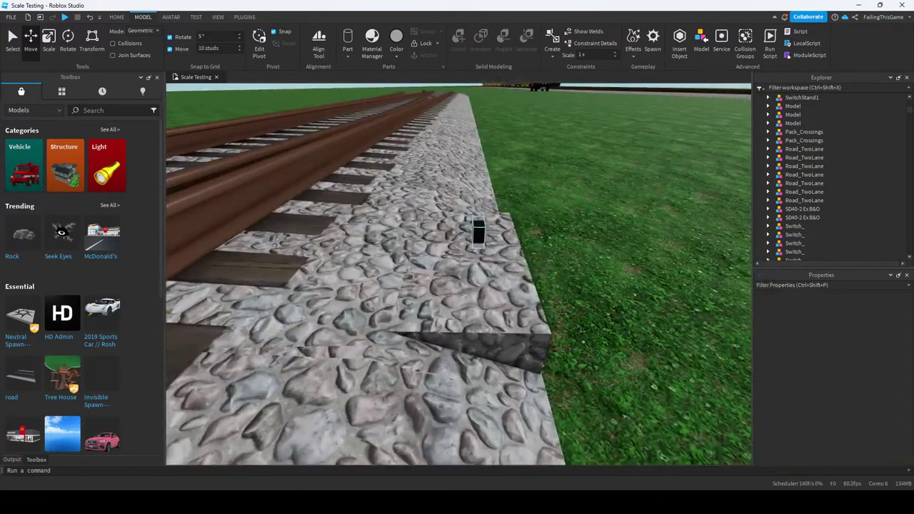
{"action": "left_click", "coordinate": [478, 231]}
{"action": "scroll", "coordinate": [478, 231], "scroll_direction": "down", "scroll_amount": 10}
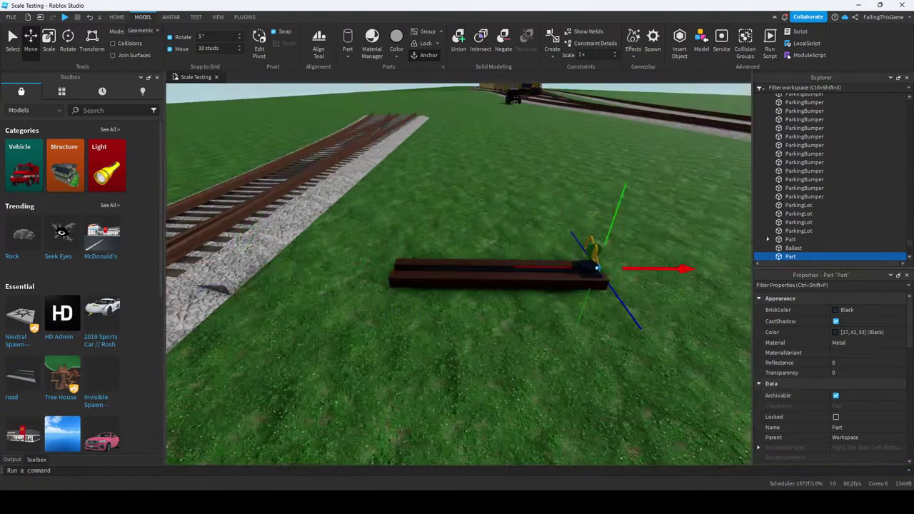
Shift the turnout 20 studs aside to expose the separate ballast block and move that block under the relocated stand's tie ends.
{"action": "scroll", "coordinate": [457, 285], "scroll_direction": "up", "scroll_amount": 8}
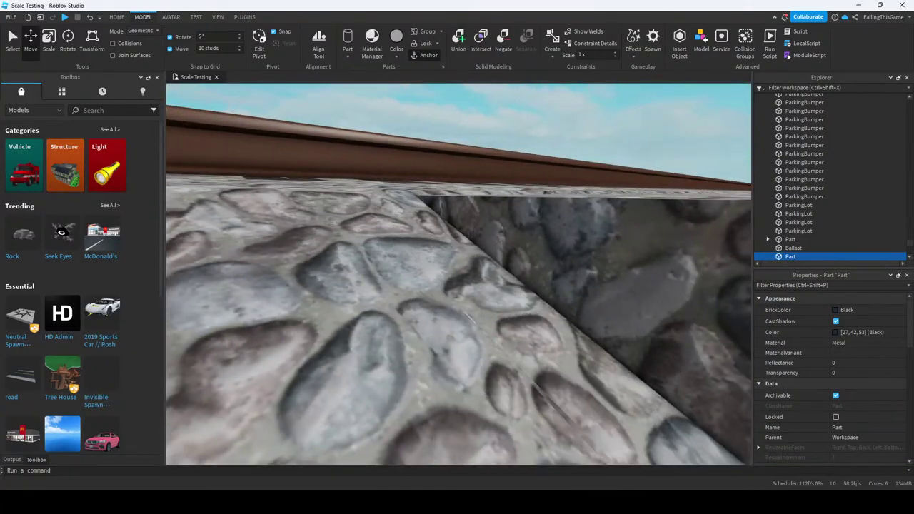
{"action": "left_click", "coordinate": [457, 322]}
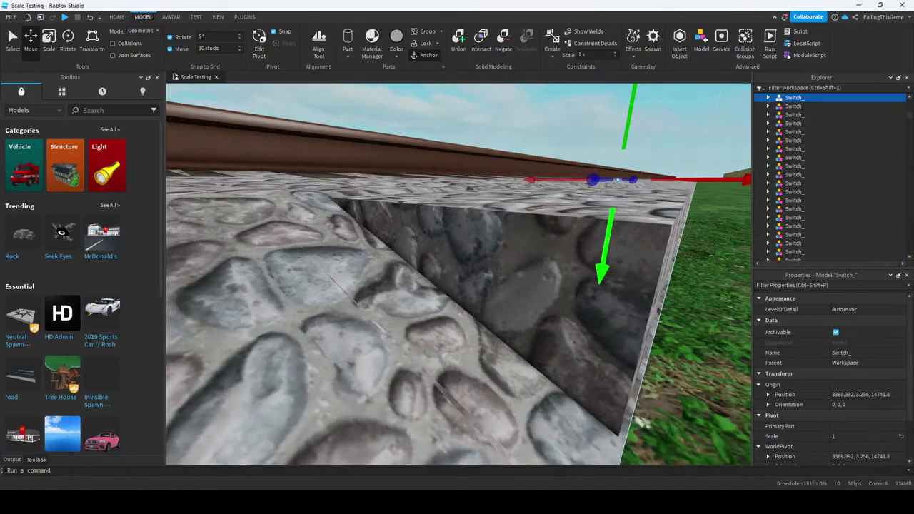
{"action": "scroll", "coordinate": [457, 268], "scroll_direction": "down", "scroll_amount": 10}
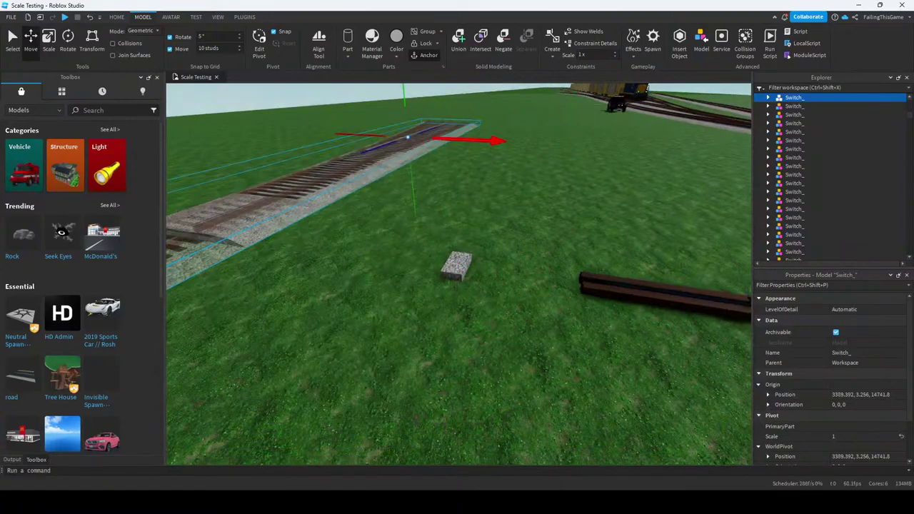
{"action": "left_click", "coordinate": [457, 266]}
{"action": "key", "text": "f"}
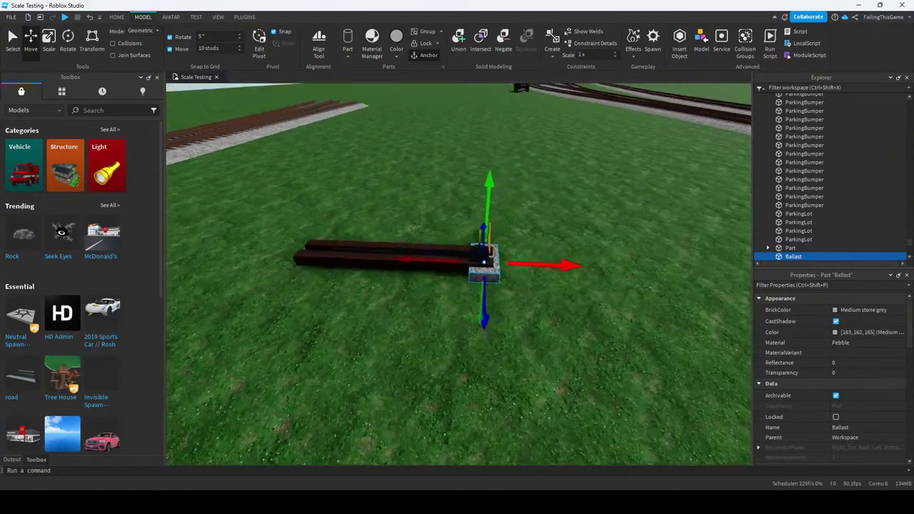
Select the ballast block and small black part together and put both inside the SwitchStand1 model at their original location.
{"action": "left_click_drag", "start_coordinate": [465, 305], "coordinate": [167, 139]}
{"action": "left_click_drag", "start_coordinate": [325, 146], "coordinate": [551, 329]}
{"action": "scroll", "coordinate": [457, 272], "scroll_direction": "down", "scroll_amount": 5}
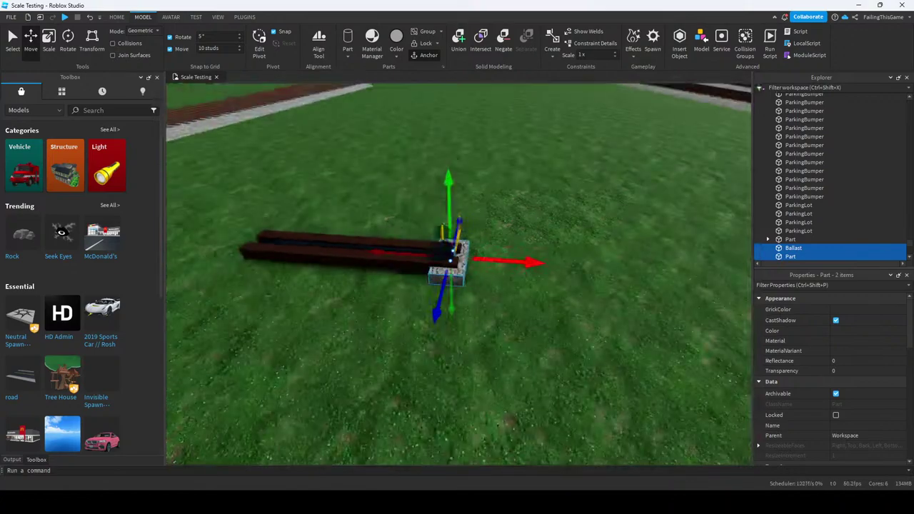
{"action": "left_click", "coordinate": [350, 253]}
{"action": "right_click", "coordinate": [802, 97]}
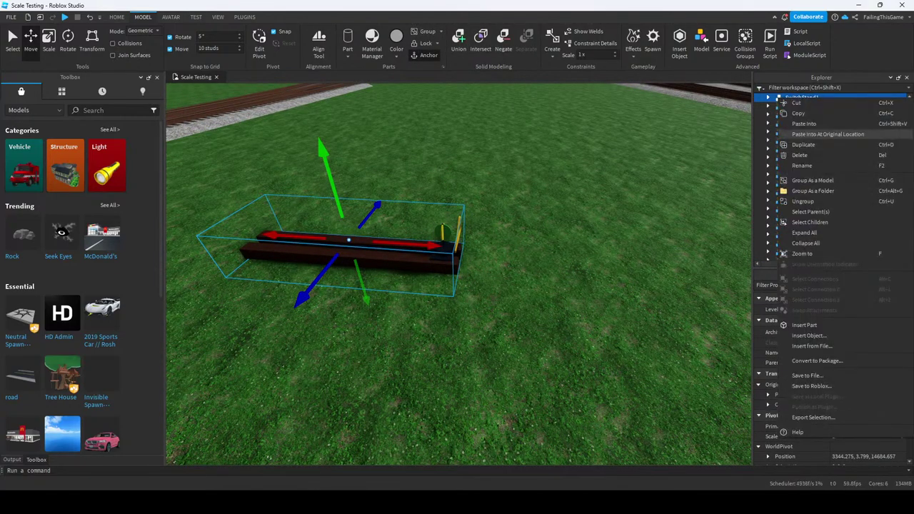
{"action": "left_click", "coordinate": [829, 140]}
{"action": "left_click", "coordinate": [802, 97]}
Duplicate the complete SwitchStand1 model and set the two stands apart on the grass.
{"action": "right_click_drag", "start_coordinate": [457, 300], "coordinate": [371, 299]}
{"action": "key", "text": "ctrl+d"}
{"action": "left_click_drag", "start_coordinate": [493, 255], "coordinate": [379, 247]}
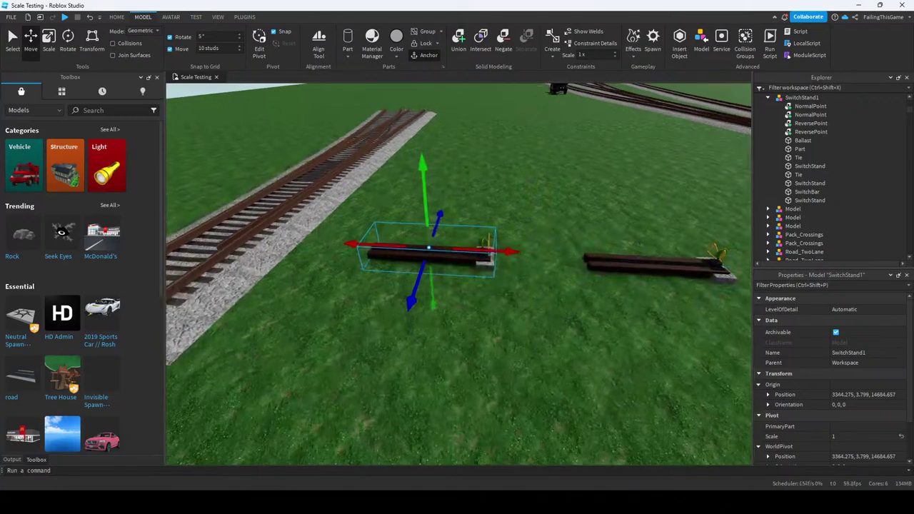
Delete the target disc pieces and the yellow lever from the switch stand nearer the turnout.
{"action": "right_click_drag", "start_coordinate": [457, 300], "coordinate": [457, 271]}
{"action": "scroll", "coordinate": [477, 247], "scroll_direction": "up", "scroll_amount": 5}
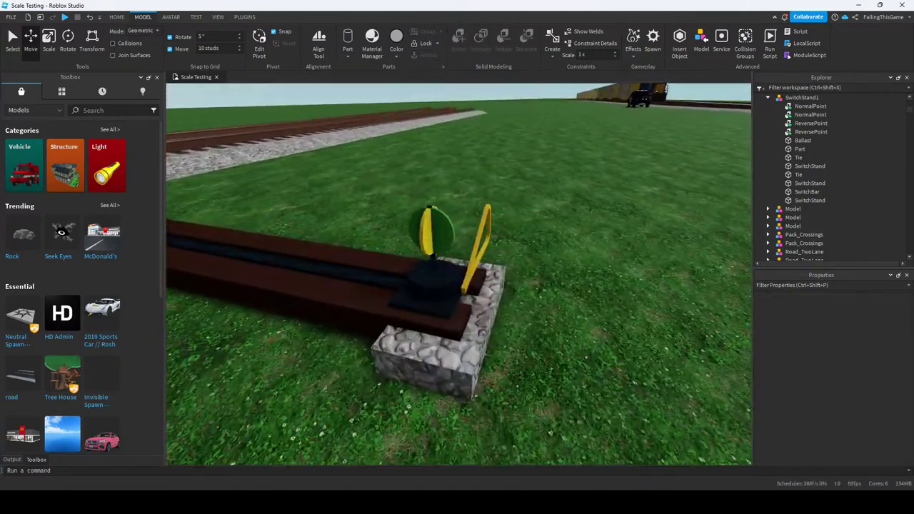
{"action": "left_click", "coordinate": [425, 225]}
{"action": "left_click", "coordinate": [432, 236], "text": "ctrl"}
{"action": "left_click", "coordinate": [479, 243], "text": "ctrl"}
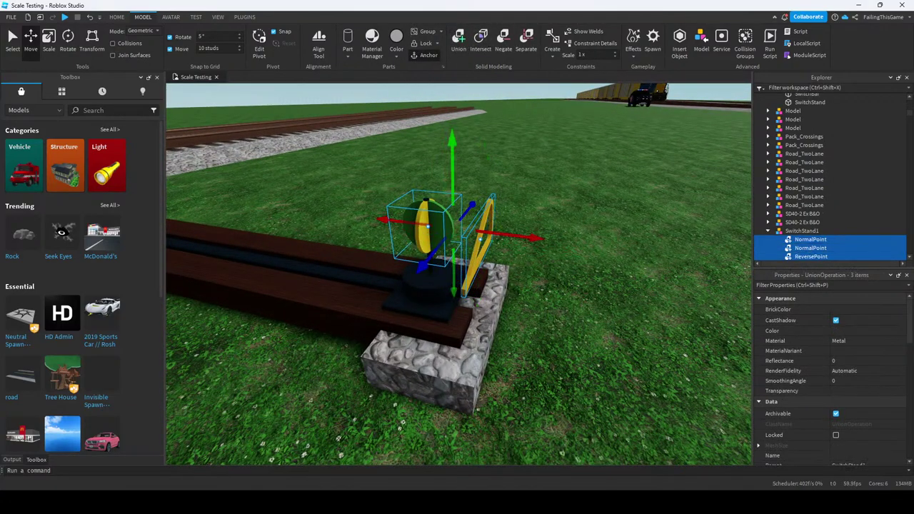
{"action": "key", "text": "Delete"}
Delete the round drum, vertical post and remaining leftover pieces from the same stand, keeping its base plate, bar, ties and ballast.
{"action": "left_click", "coordinate": [429, 275]}
{"action": "left_click", "coordinate": [433, 245], "text": "ctrl"}
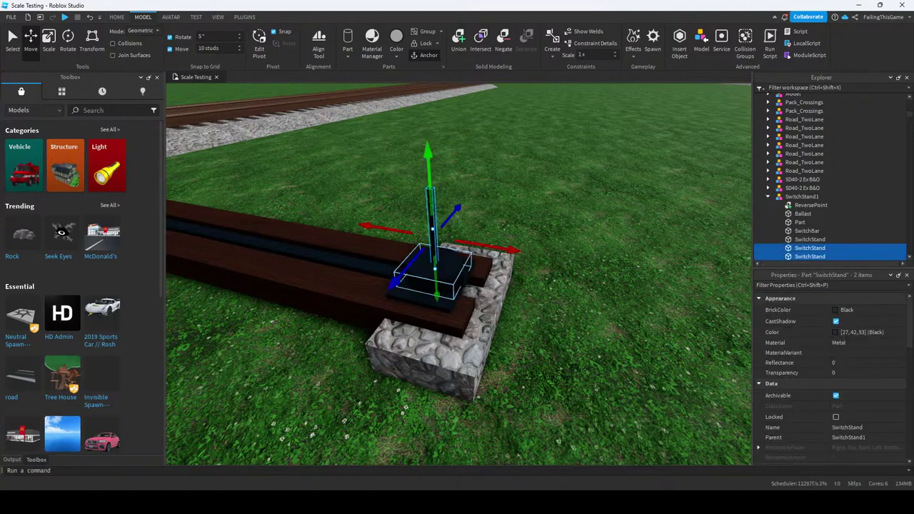
{"action": "right_click_drag", "start_coordinate": [458, 286], "coordinate": [486, 271]}
{"action": "key", "text": "Delete"}
{"action": "left_click", "coordinate": [521, 307]}
{"action": "key", "text": "Delete"}
Move the stripped stand model back into its place beside the rails on the turnout.
{"action": "left_click", "coordinate": [794, 256]}
{"action": "left_click_drag", "start_coordinate": [528, 140], "coordinate": [742, 149]}
{"action": "right_click_drag", "start_coordinate": [458, 285], "coordinate": [404, 281]}
{"action": "scroll", "coordinate": [457, 285], "scroll_direction": "up", "scroll_amount": 5}
{"action": "left_click", "coordinate": [812, 205]}
Set the move snapping increment to 0.05 studs.
{"action": "left_click", "coordinate": [218, 48]}
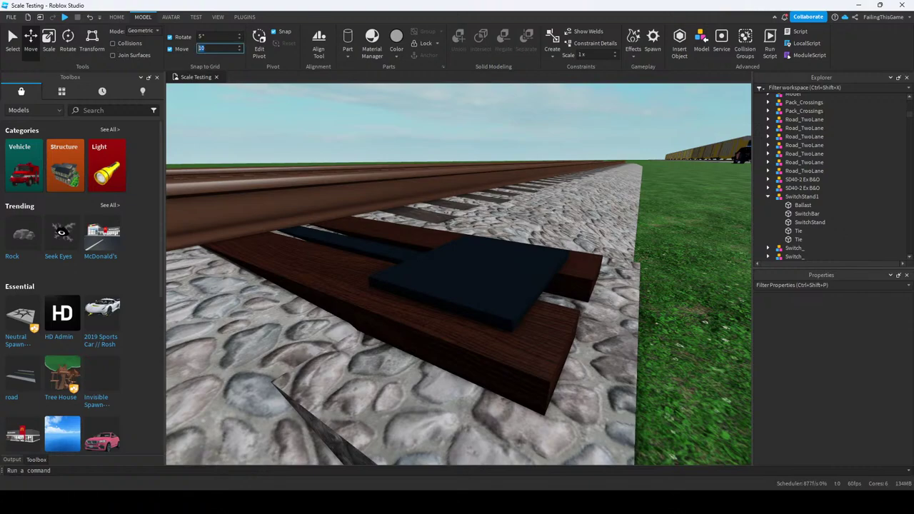
{"action": "type", "text": "0.01"}
{"action": "key", "text": "Return"}
{"action": "type", "text": "0.05"}
{"action": "key", "text": "Return"}
{"action": "key", "text": "Return"}
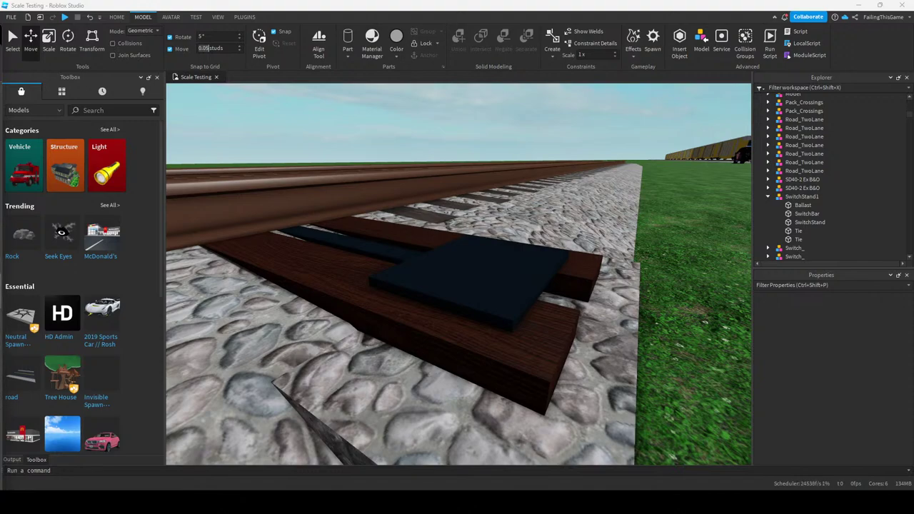
Switch to the browser and study the reference photo of the powered switch machine beside the tracks, and return to Roblox Studio.
{"action": "key", "text": "alt+Tab"}
{"action": "key", "text": "alt+Tab"}
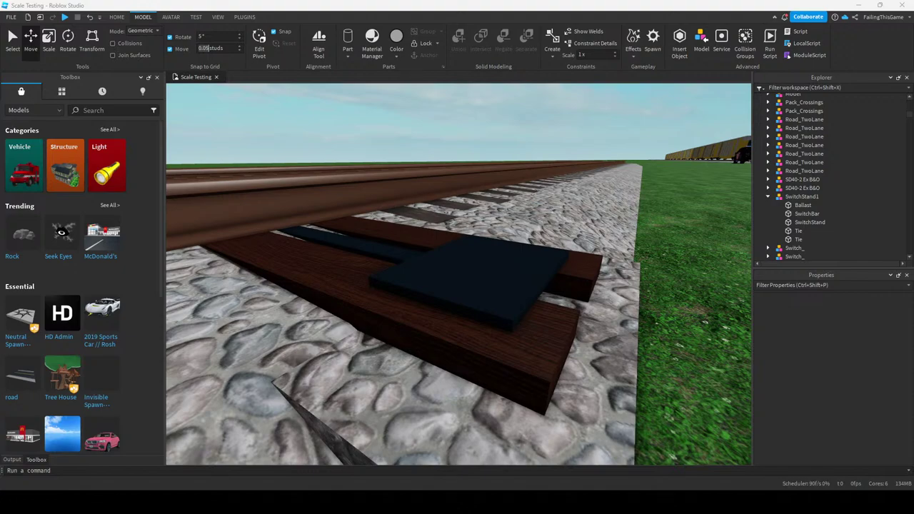
{"action": "key", "text": "alt+Tab"}
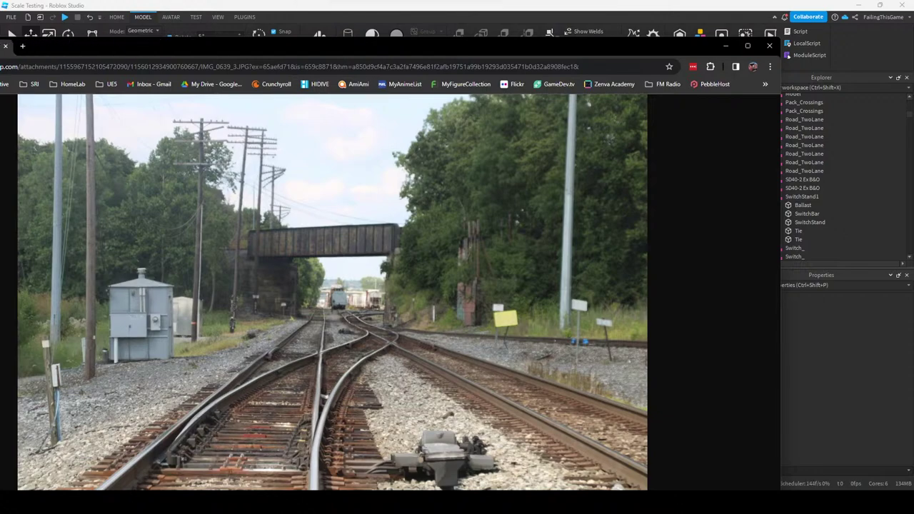
{"action": "left_click_drag", "start_coordinate": [457, 45], "coordinate": [497, 18]}
{"action": "key", "text": "alt+Tab"}
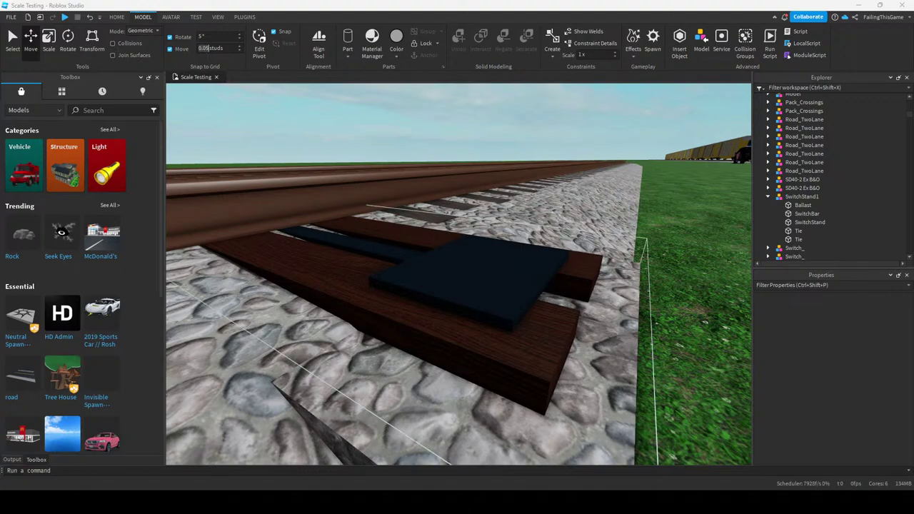
Recolor the stand's black base plate to Medium stone grey.
{"action": "right_click_drag", "start_coordinate": [458, 271], "coordinate": [457, 243]}
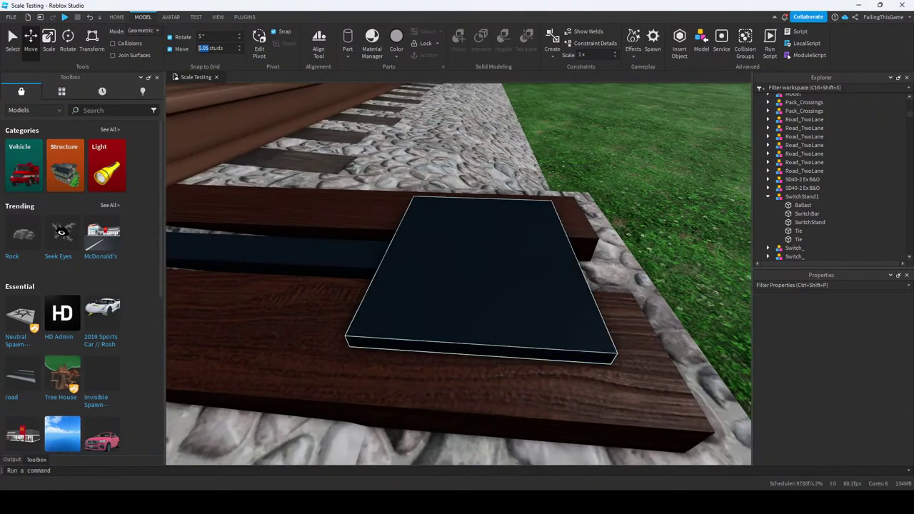
{"action": "left_click", "coordinate": [482, 270]}
{"action": "left_click", "coordinate": [864, 309]}
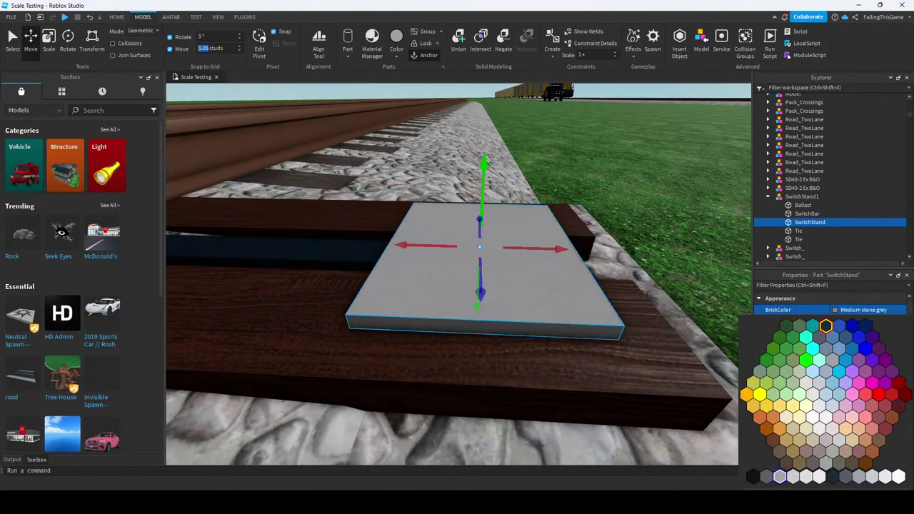
{"action": "left_click", "coordinate": [784, 467]}
Scale the grey base plate into a thicker block that is narrower along the ties.
{"action": "key", "text": "ctrl+3"}
{"action": "right_click_drag", "start_coordinate": [457, 272], "coordinate": [457, 243]}
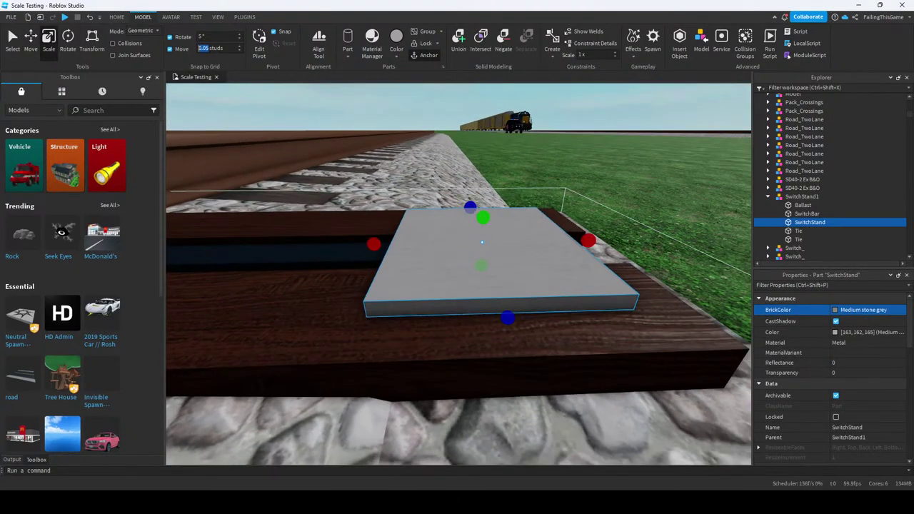
{"action": "left_click_drag", "start_coordinate": [484, 214], "coordinate": [485, 202]}
{"action": "left_click_drag", "start_coordinate": [590, 233], "coordinate": [551, 235]}
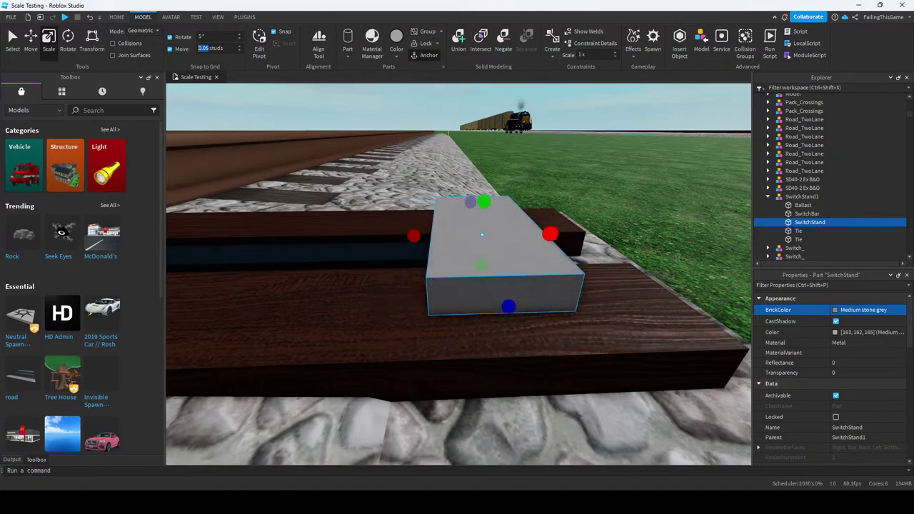
{"action": "right_click_drag", "start_coordinate": [551, 235], "coordinate": [479, 263]}
Trim the grey block's rail-facing side and shorten both its ends symmetrically across the two ties.
{"action": "key", "text": "ctrl+2"}
{"action": "key", "text": "ctrl+3"}
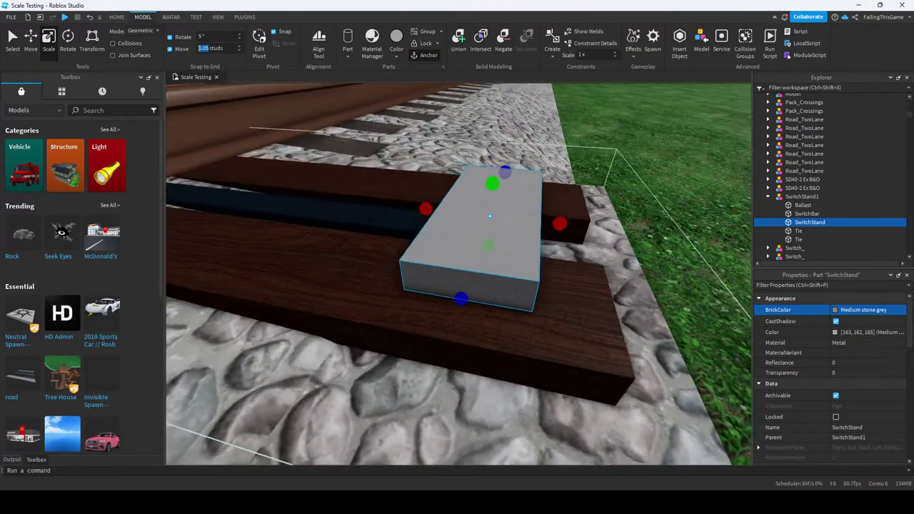
{"action": "left_click_drag", "start_coordinate": [424, 204], "coordinate": [447, 211]}
{"action": "right_click_drag", "start_coordinate": [447, 211], "coordinate": [333, 205]}
{"action": "left_click_drag", "start_coordinate": [331, 240], "coordinate": [367, 239], "text": "ctrl"}
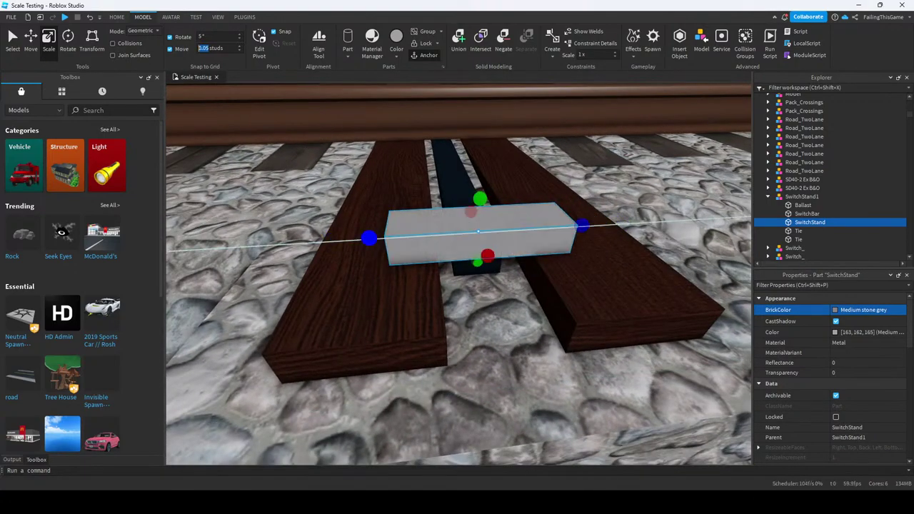
Duplicate the grey block and scale the copy slightly deeper and taller but shorter, forming an end housing over one tie.
{"action": "key", "text": "ctrl+2"}
{"action": "right_click_drag", "start_coordinate": [333, 205], "coordinate": [386, 210]}
{"action": "key", "text": "ctrl+d"}
{"action": "key", "text": "ctrl+3"}
{"action": "left_click_drag", "start_coordinate": [426, 262], "coordinate": [422, 275]}
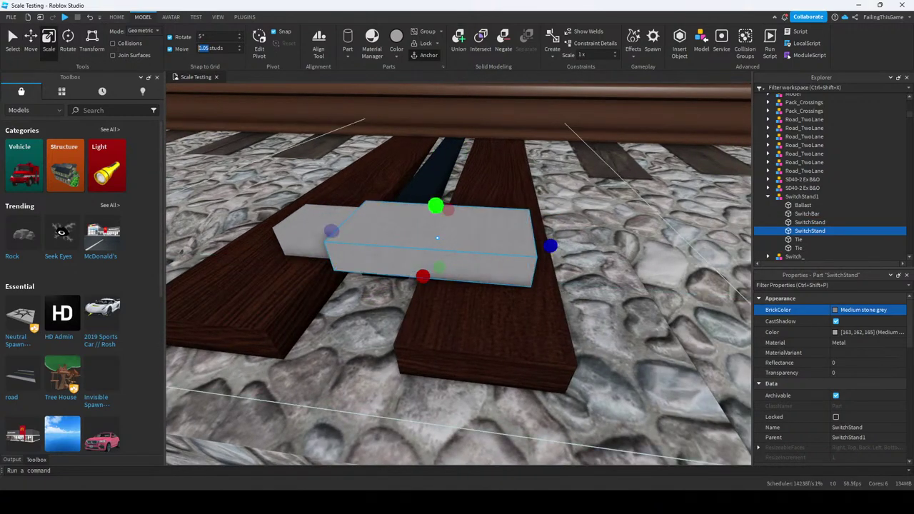
{"action": "left_click_drag", "start_coordinate": [435, 205], "coordinate": [435, 196]}
{"action": "left_click_drag", "start_coordinate": [330, 227], "coordinate": [372, 230]}
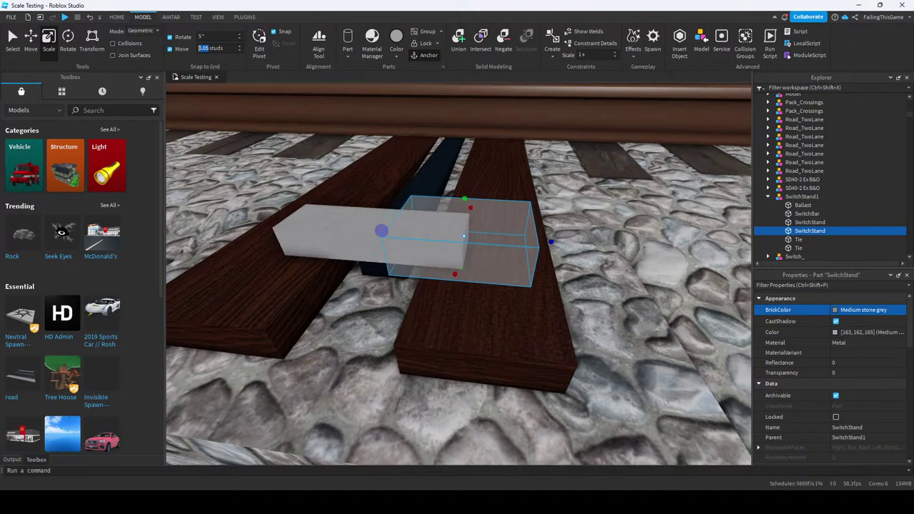
{"action": "right_click_drag", "start_coordinate": [457, 286], "coordinate": [486, 285]}
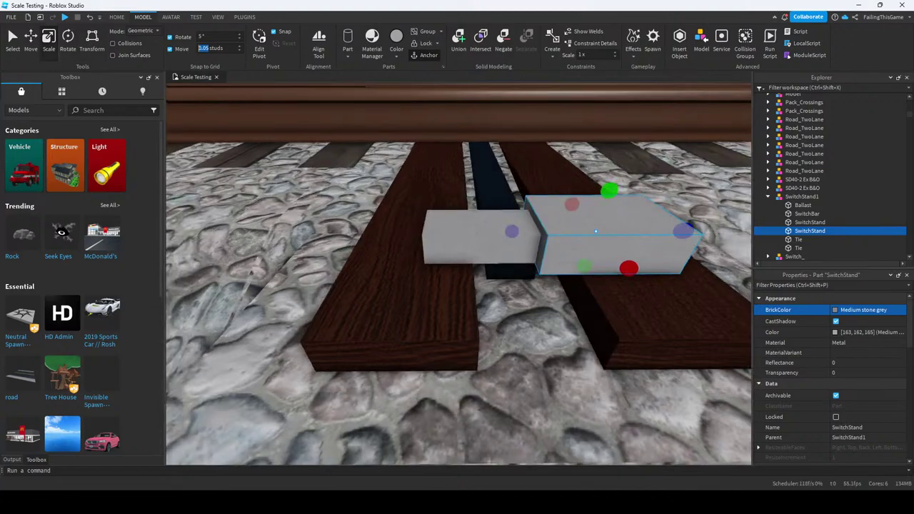
Duplicate the end housing, move the copy to the opposite tie and shorten its inner end.
{"action": "key", "text": "ctrl+2"}
{"action": "key", "text": "ctrl+d"}
{"action": "left_click_drag", "start_coordinate": [428, 232], "coordinate": [280, 233]}
{"action": "key", "text": "ctrl+3"}
{"action": "left_click_drag", "start_coordinate": [528, 231], "coordinate": [484, 231]}
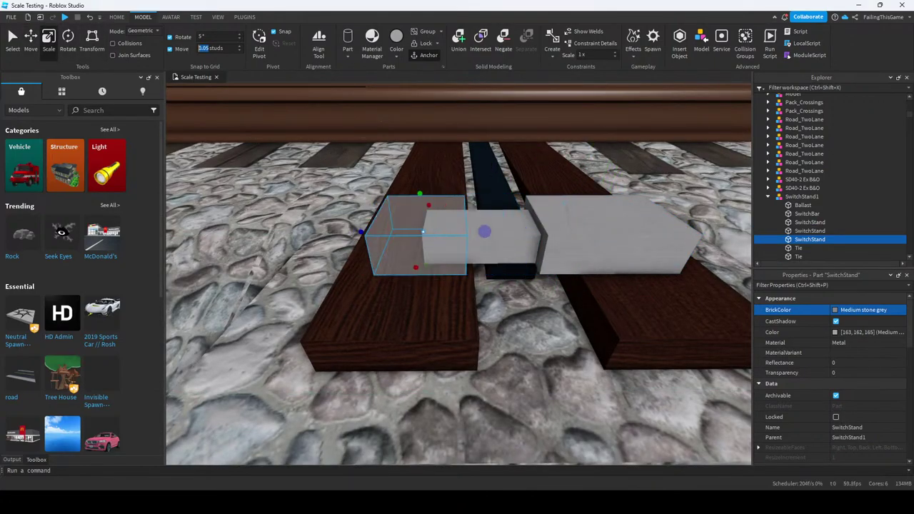
Extend the larger end housing's inner end toward the middle of the switch machine.
{"action": "right_click_drag", "start_coordinate": [484, 231], "coordinate": [485, 231]}
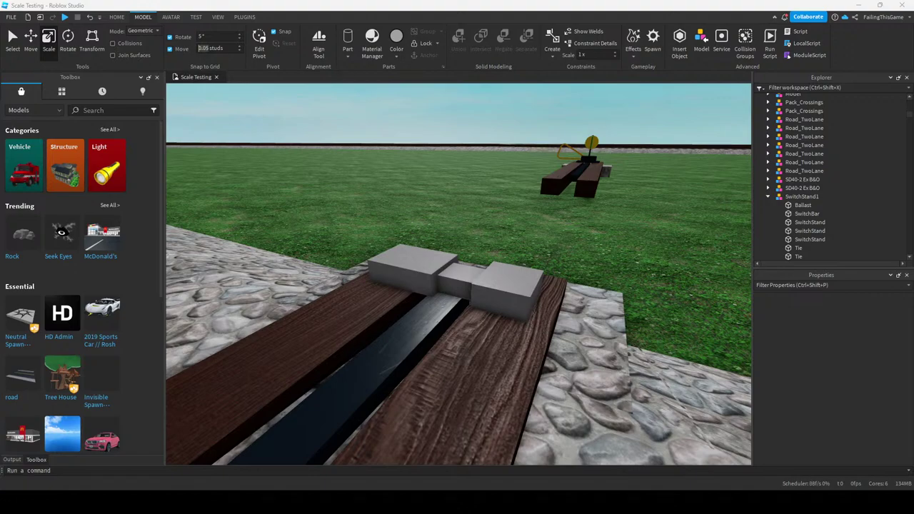
{"action": "right_click_drag", "start_coordinate": [440, 156], "coordinate": [440, 156]}
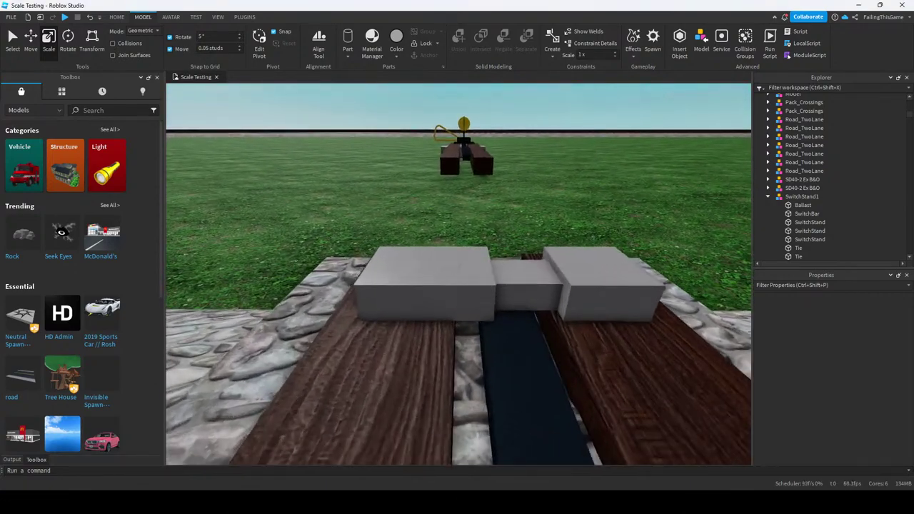
{"action": "scroll", "coordinate": [458, 286], "scroll_direction": "down", "scroll_amount": 2}
{"action": "left_click", "coordinate": [379, 280]}
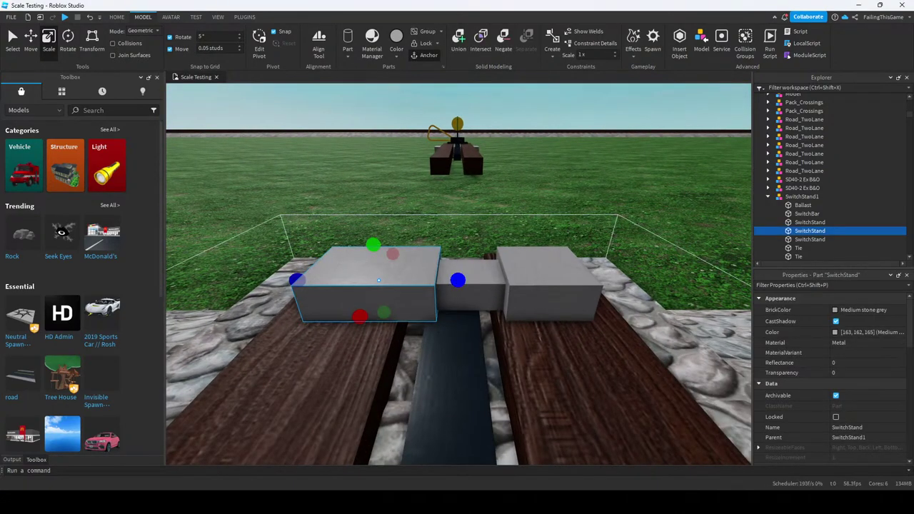
{"action": "left_click_drag", "start_coordinate": [457, 280], "coordinate": [474, 280]}
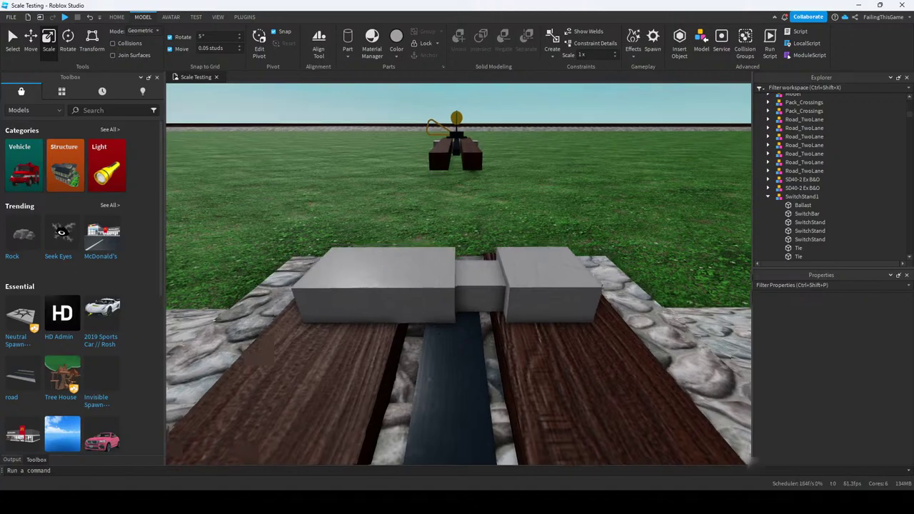
Widen both end housings slightly and symmetrically in the direction along the ties.
{"action": "right_click_drag", "start_coordinate": [457, 286], "coordinate": [457, 286]}
{"action": "left_click", "coordinate": [550, 300]}
{"action": "left_click", "coordinate": [419, 232]}
{"action": "left_click", "coordinate": [490, 247]}
{"action": "left_click", "coordinate": [489, 317]}
{"action": "left_click", "coordinate": [443, 315]}
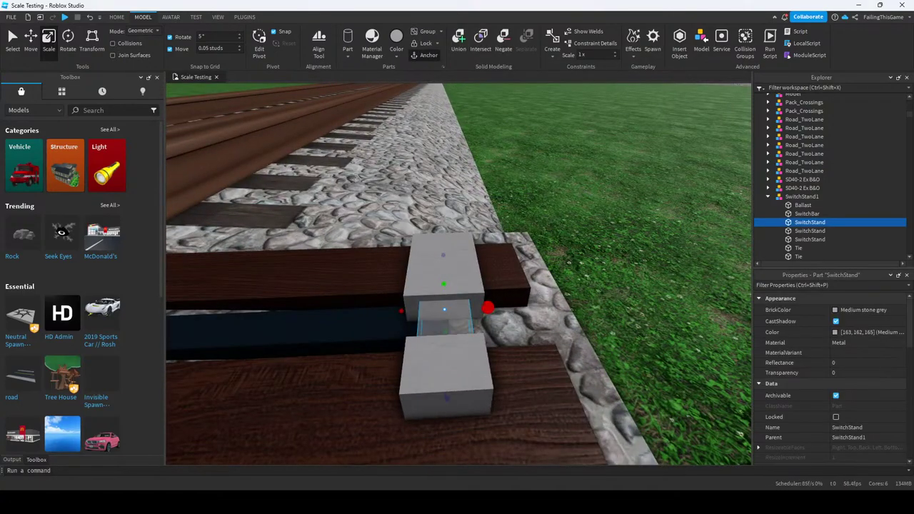
{"action": "left_click", "coordinate": [443, 268]}
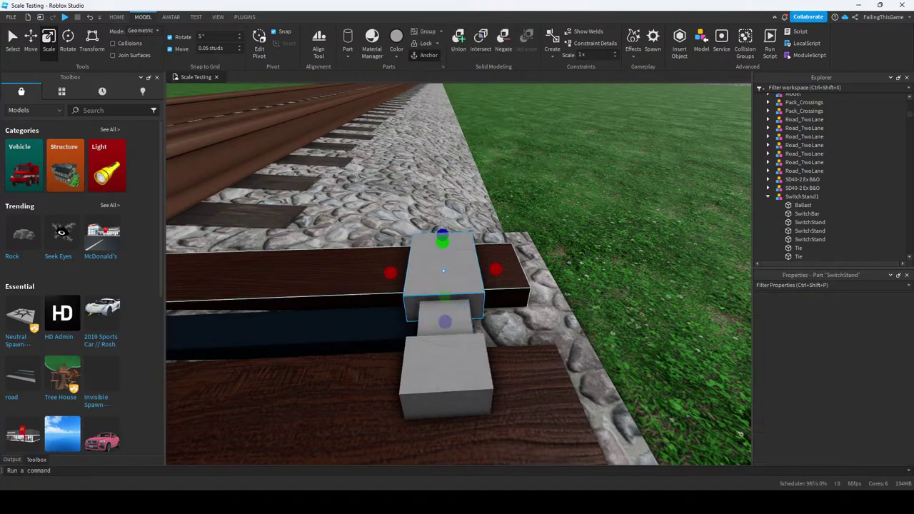
{"action": "left_click", "coordinate": [445, 373]}
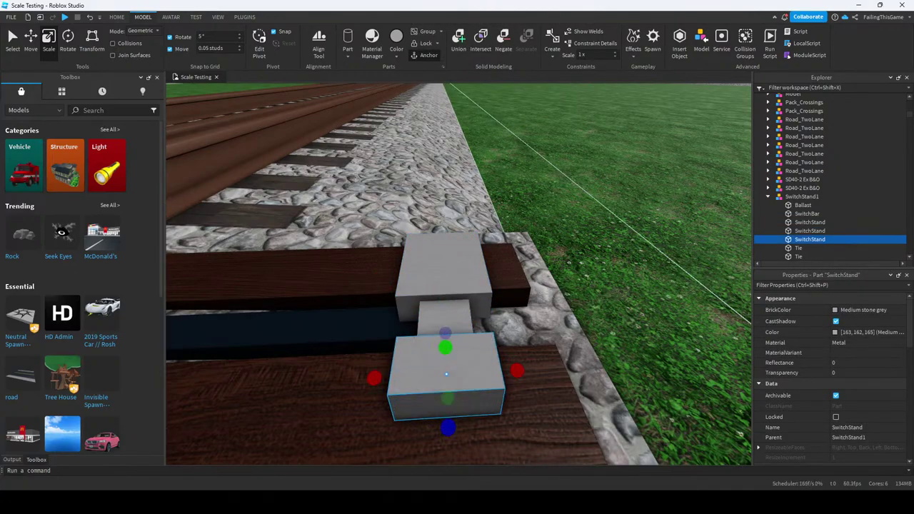
{"action": "right_click_drag", "start_coordinate": [457, 286], "coordinate": [457, 285]}
Play-test the place to compare the grey switch machine with the character's size, and stop the test.
{"action": "left_click", "coordinate": [116, 16]}
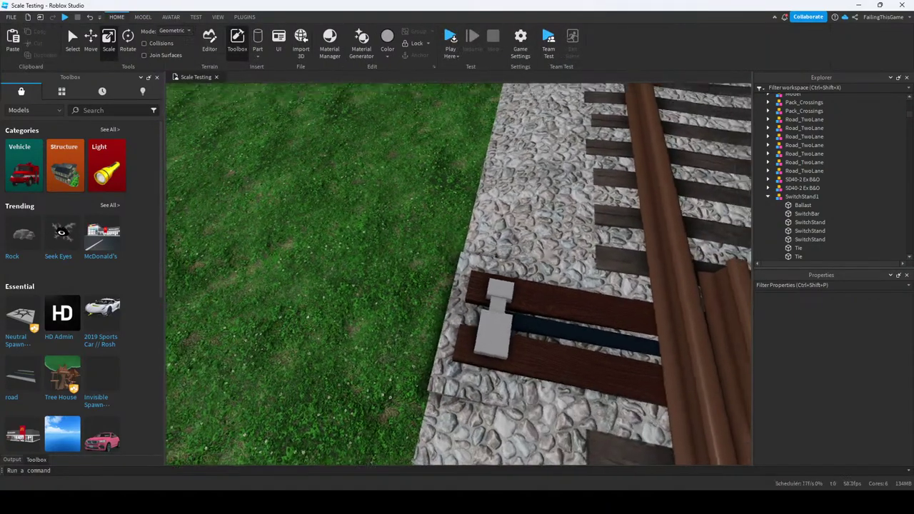
{"action": "left_click", "coordinate": [65, 17]}
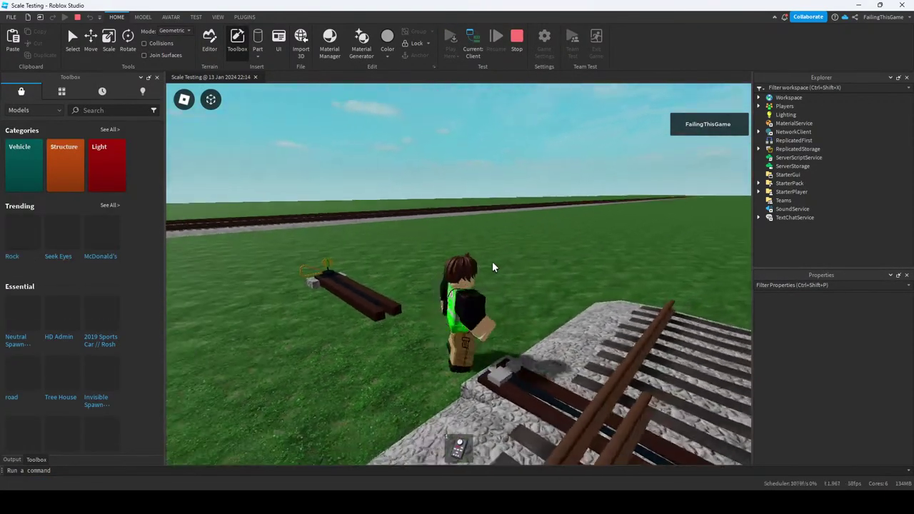
{"action": "right_click_drag", "start_coordinate": [493, 267], "coordinate": [493, 236]}
{"action": "key", "text": "shift+F5"}
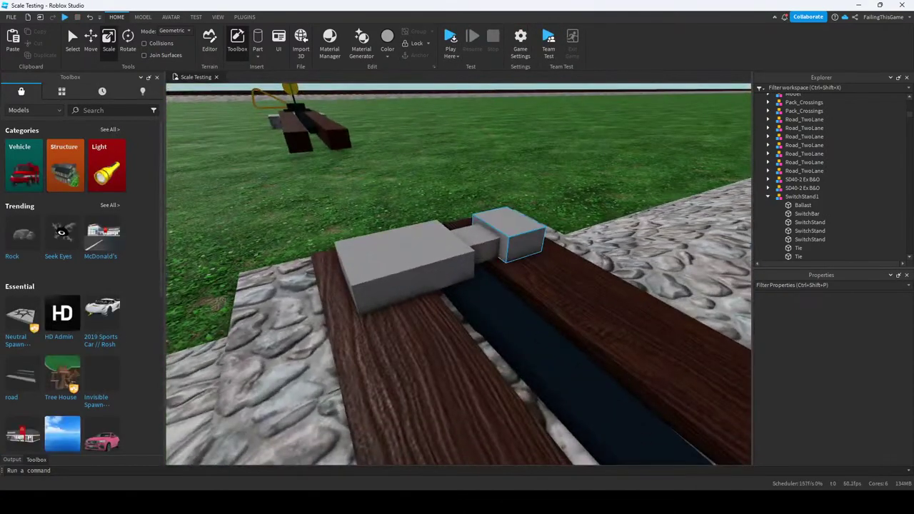
Select both end housings and the centre block and scale them up together proportionally.
{"action": "left_click", "coordinate": [810, 239]}
{"action": "left_click", "coordinate": [810, 222], "text": "ctrl"}
{"action": "left_click", "coordinate": [810, 231], "text": "ctrl"}
{"action": "key", "text": "f"}
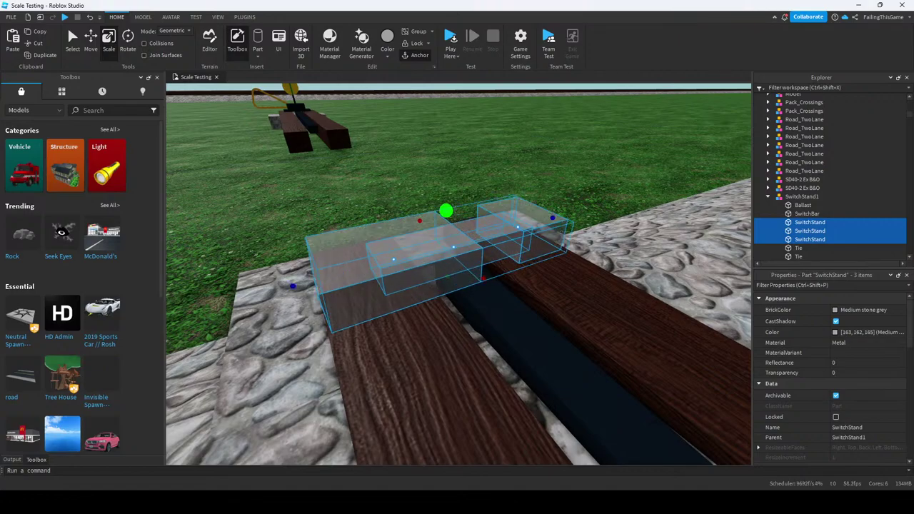
{"action": "right_click_drag", "start_coordinate": [457, 271], "coordinate": [342, 271]}
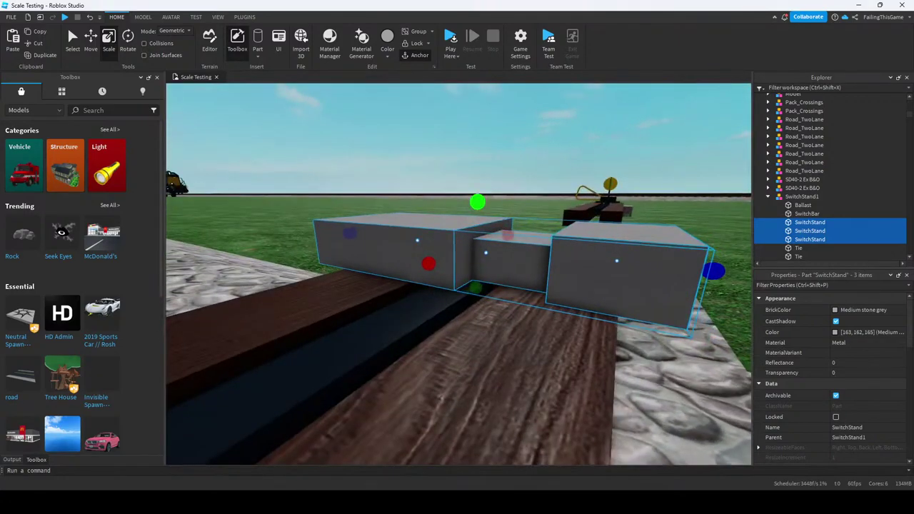
{"action": "key", "text": "q"}
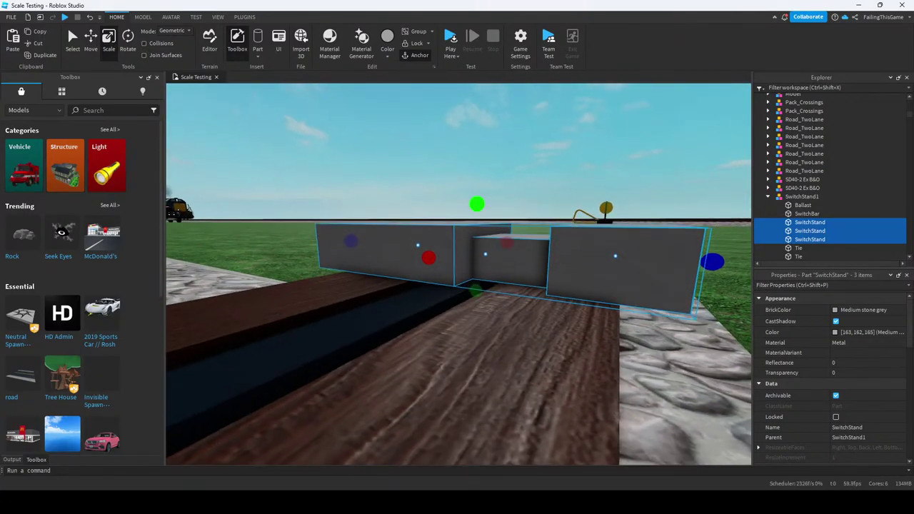
{"action": "key", "text": "e"}
{"action": "key", "text": "q"}
{"action": "key", "text": "e"}
{"action": "key", "text": "w"}
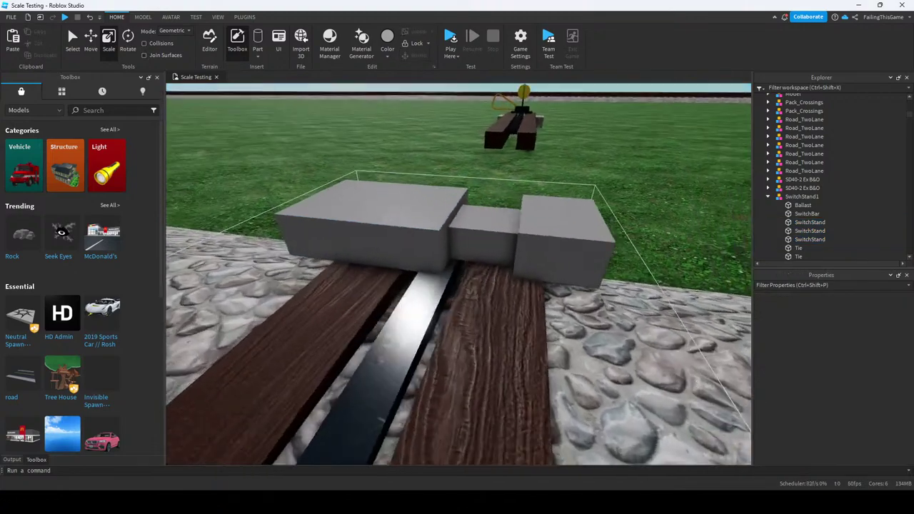
{"action": "key", "text": "e"}
{"action": "key", "text": "q"}
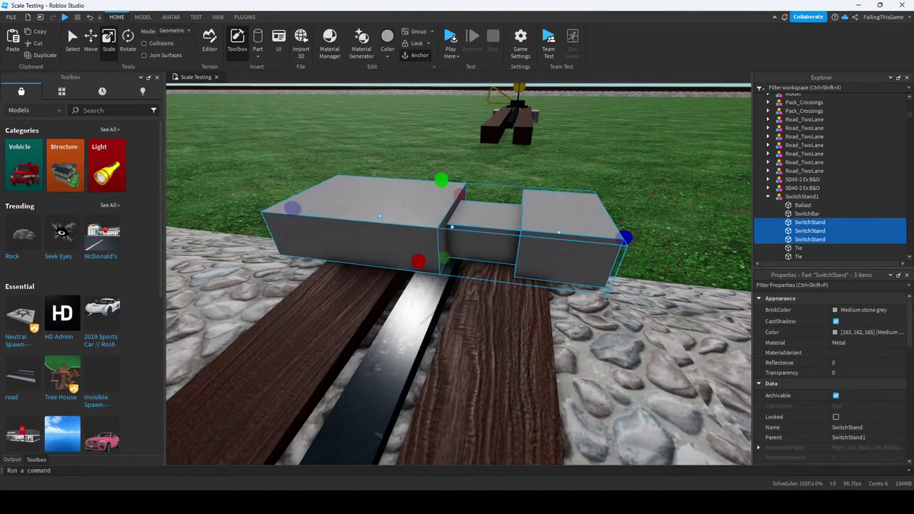
Move the three grey blocks together across the ties so the smaller housing sits over its tie.
{"action": "key", "text": "ctrl+2"}
{"action": "key", "text": "w"}
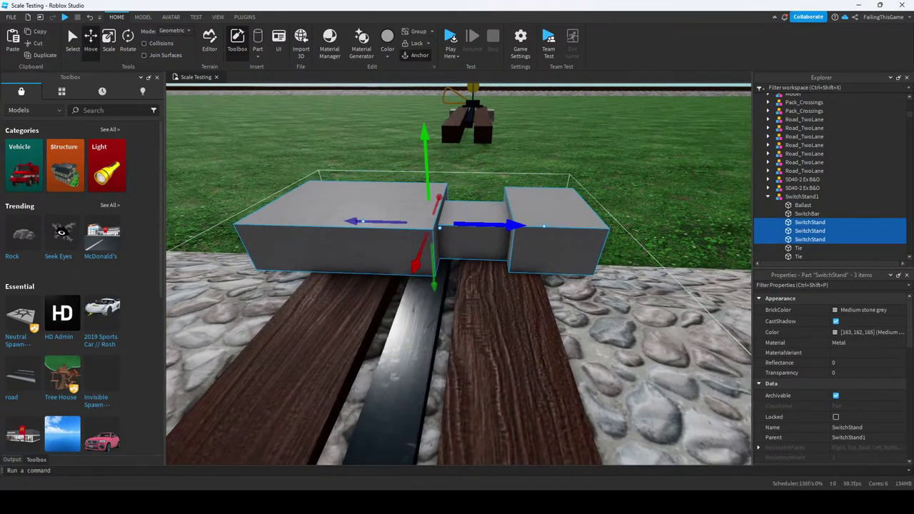
{"action": "key", "text": "ctrl+z"}
{"action": "mouse_move", "coordinate": [485, 224]}
{"action": "left_mouse_down"}
{"action": "mouse_move", "coordinate": [496, 224]}
{"action": "mouse_move", "coordinate": [475, 224]}
{"action": "left_mouse_up"}
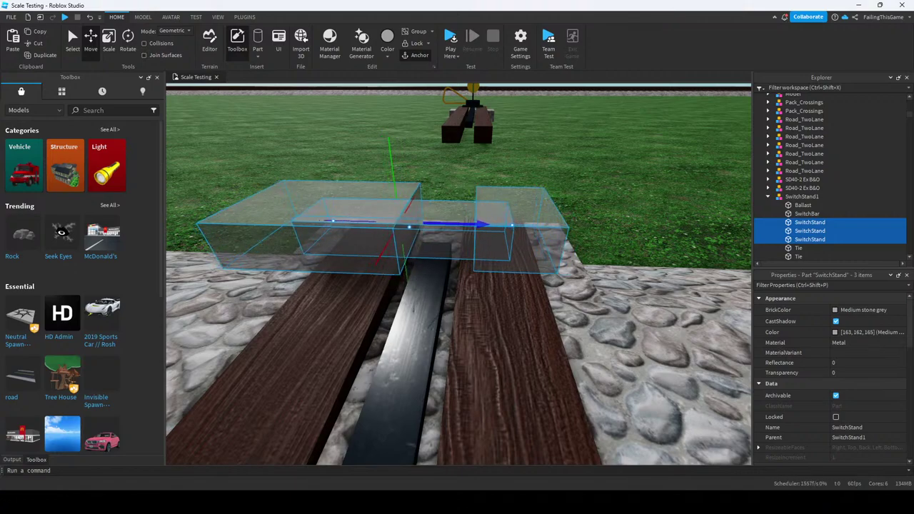
{"action": "key", "text": "f"}
{"action": "left_click_drag", "start_coordinate": [450, 329], "coordinate": [428, 330]}
Bring the larger housing closer to the smaller one and shorten its outer end to fit over its tie.
{"action": "left_click_drag", "start_coordinate": [343, 336], "coordinate": [415, 335]}
{"action": "scroll", "coordinate": [459, 274], "scroll_direction": "down", "scroll_amount": 3}
{"action": "key", "text": "ctrl+4"}
{"action": "left_click_drag", "start_coordinate": [308, 322], "coordinate": [365, 325]}
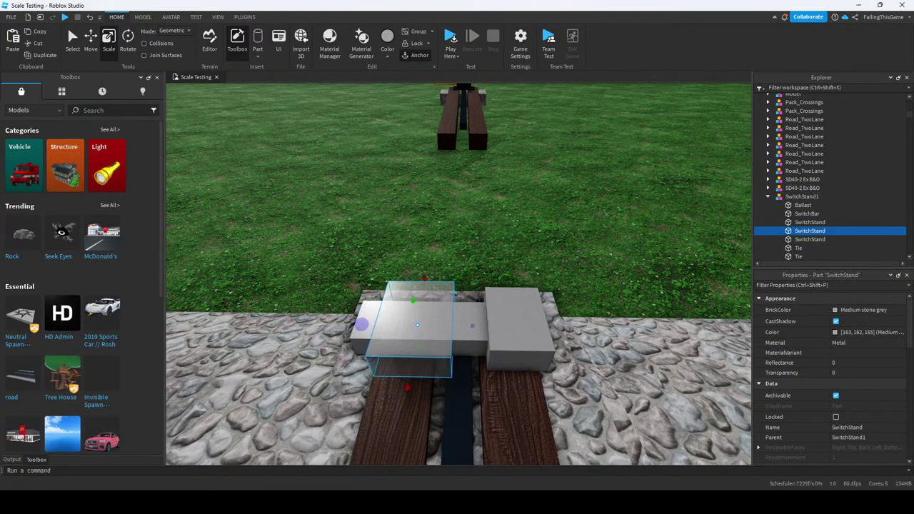
{"action": "right_click_drag", "start_coordinate": [457, 285], "coordinate": [542, 286]}
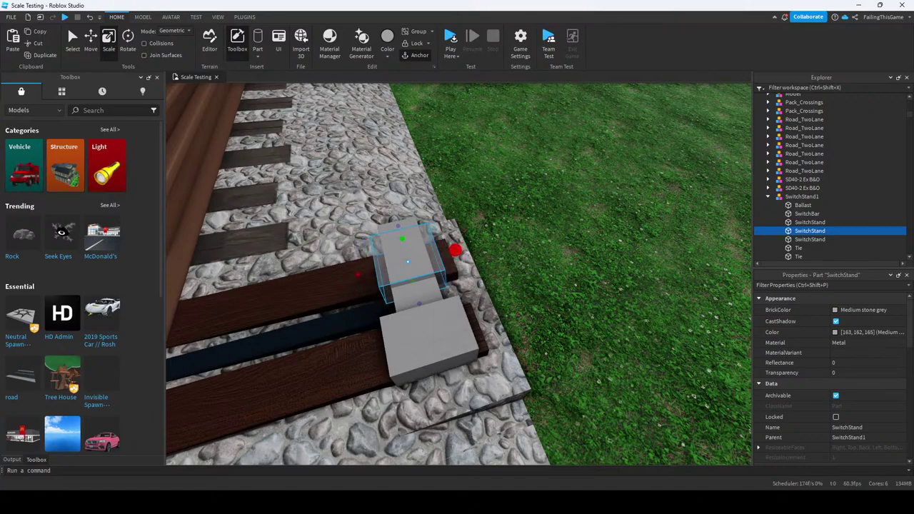
Shorten the centre block's protruding end so that it stays inside the larger housing.
{"action": "left_click", "coordinate": [810, 222]}
{"action": "right_click_drag", "start_coordinate": [457, 286], "coordinate": [497, 218]}
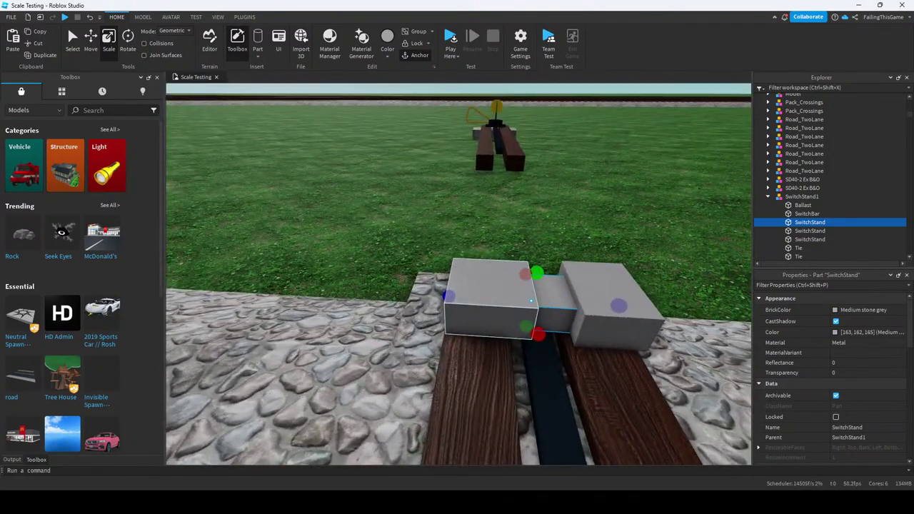
{"action": "left_click", "coordinate": [810, 231]}
{"action": "right_click_drag", "start_coordinate": [457, 286], "coordinate": [543, 215]}
{"action": "left_click", "coordinate": [810, 222]}
{"action": "right_click_drag", "start_coordinate": [457, 286], "coordinate": [571, 193]}
Slightly reduce the height of the end housings and the centre block.
{"action": "right_click_drag", "start_coordinate": [452, 256], "coordinate": [452, 246]}
{"action": "left_click", "coordinate": [451, 256]}
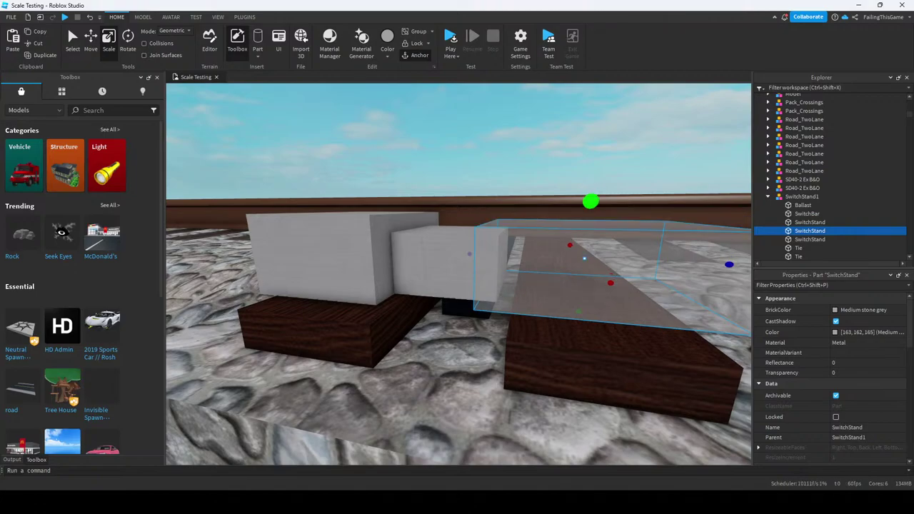
{"action": "left_click", "coordinate": [335, 257]}
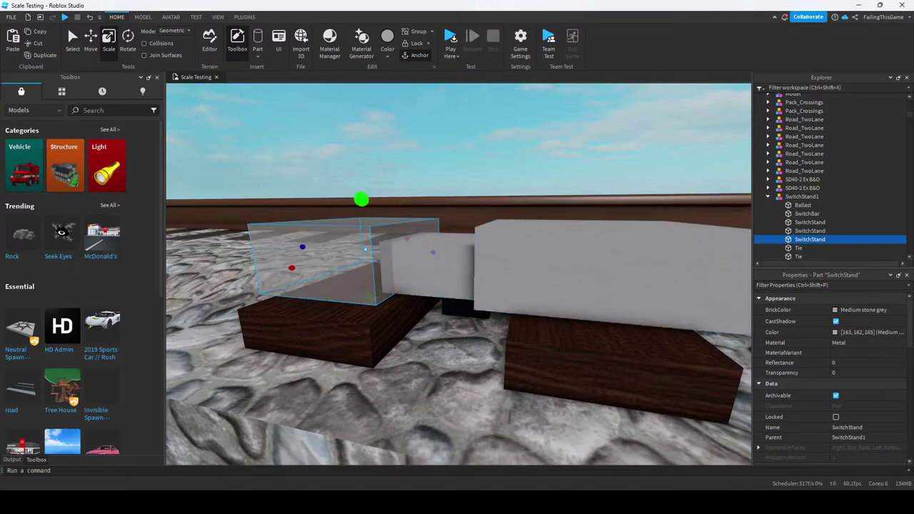
Examine the grey switch machine's proportions and its placement beside the turnout from several angles.
{"action": "key", "text": "f"}
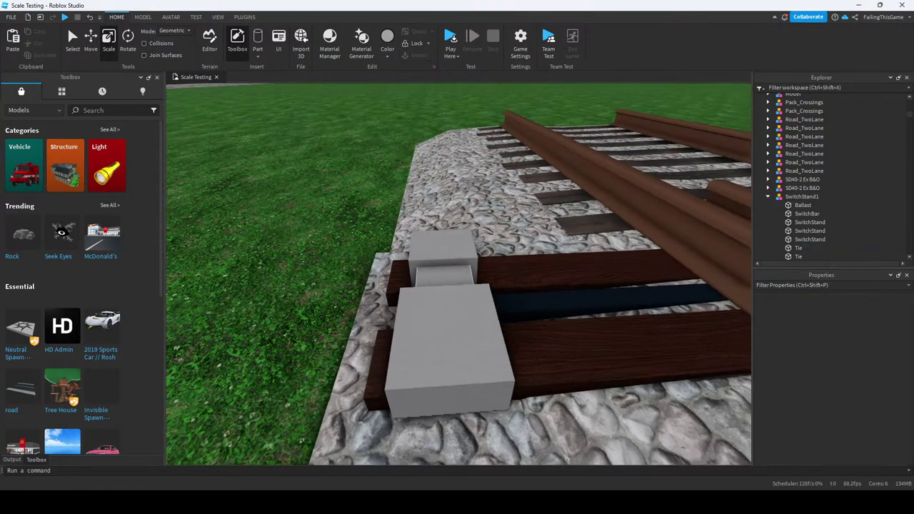
{"action": "left_click", "coordinate": [439, 328]}
{"action": "key", "text": "f"}
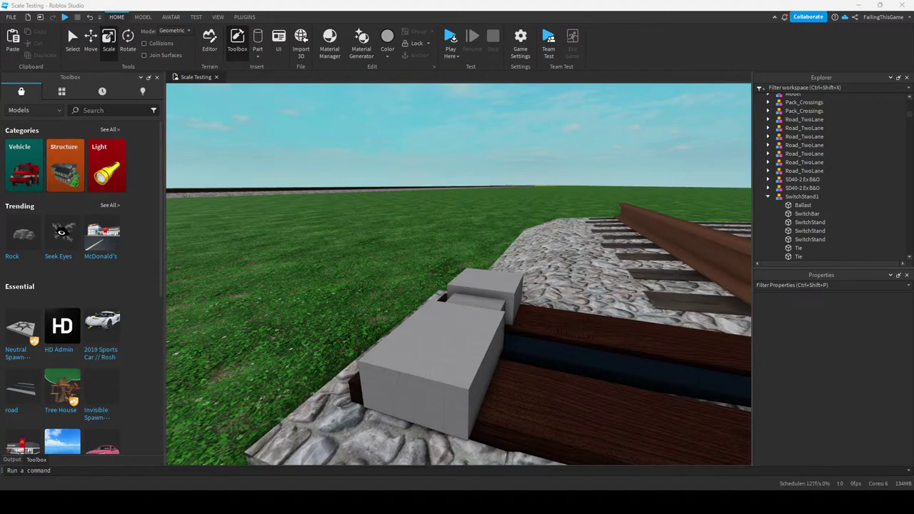
{"action": "key", "text": "s"}
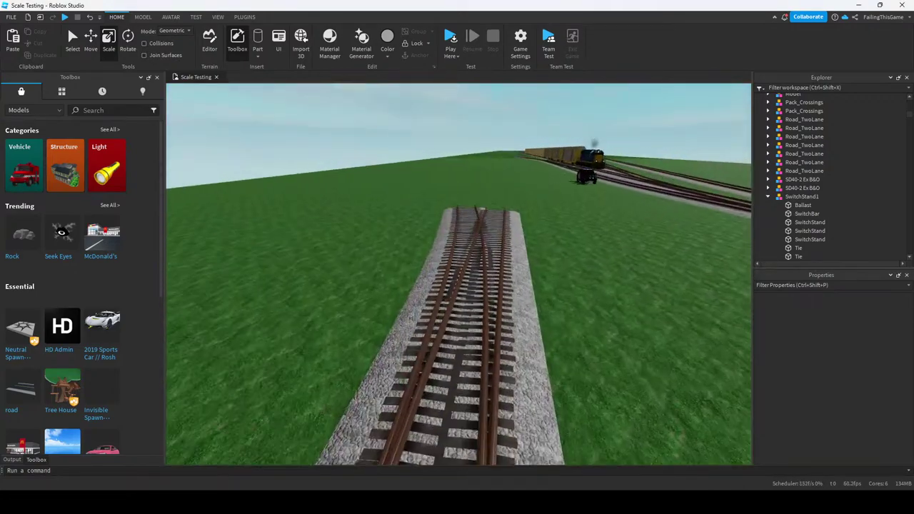
{"action": "key", "text": "s"}
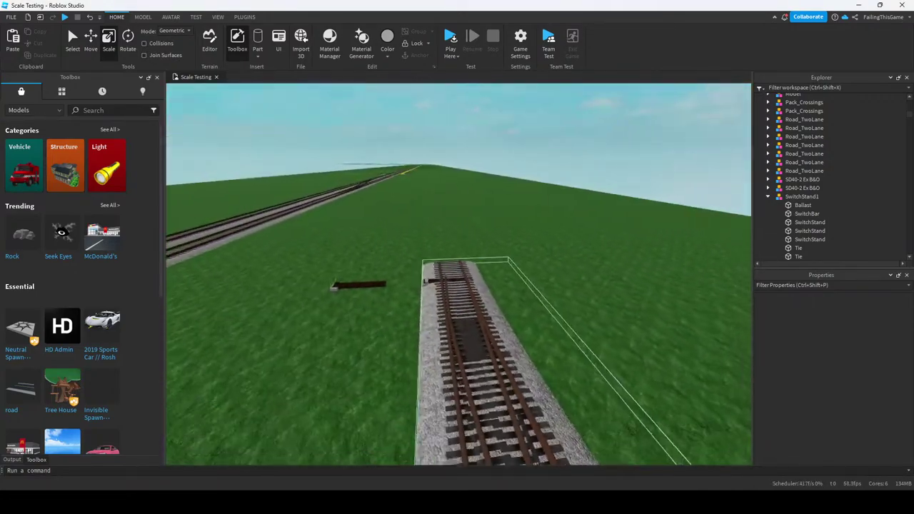
{"action": "key", "text": "f"}
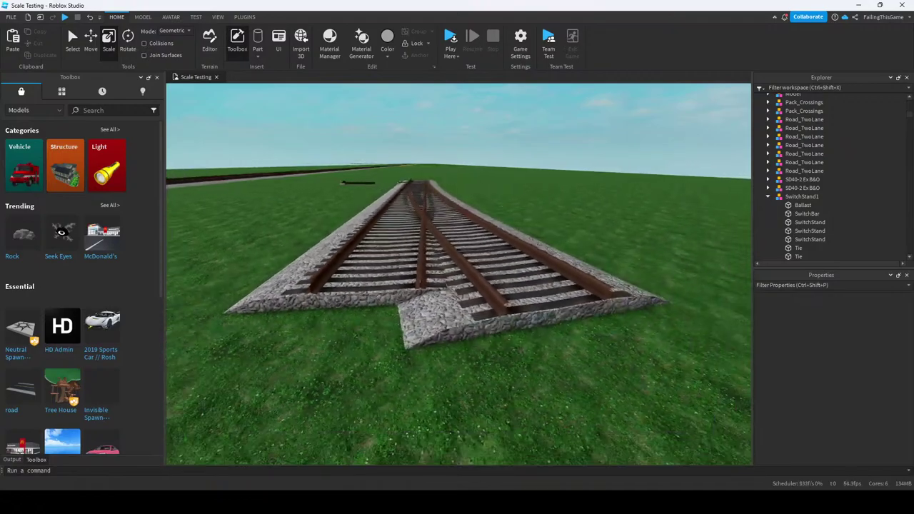
{"action": "key", "text": "w"}
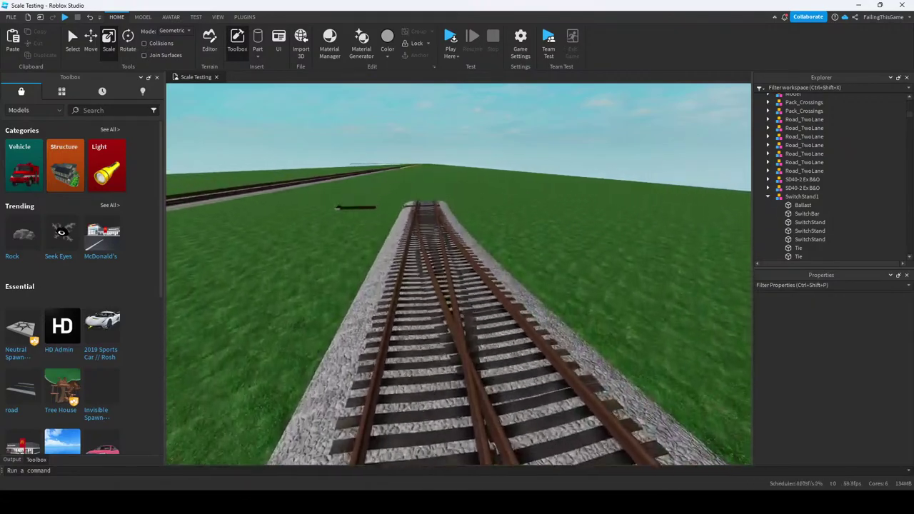
{"action": "key", "text": "a"}
{"action": "key", "text": "f"}
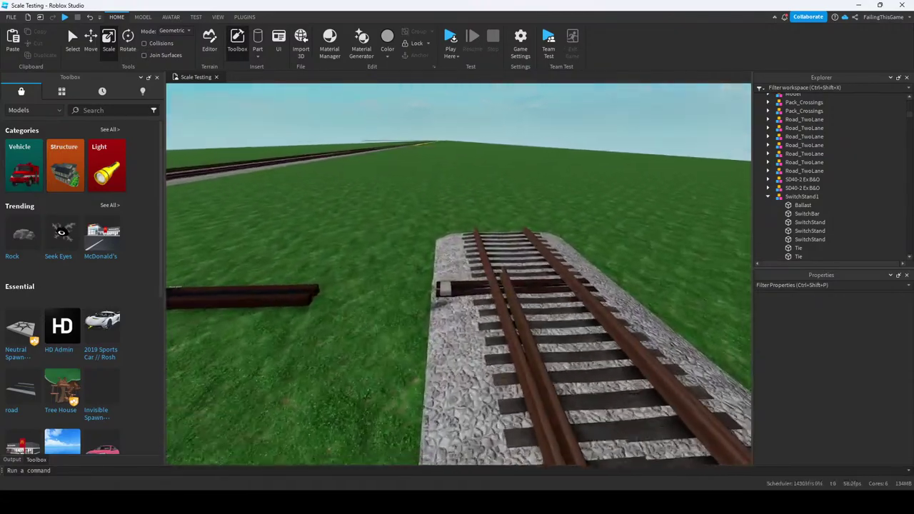
{"action": "key", "text": "w"}
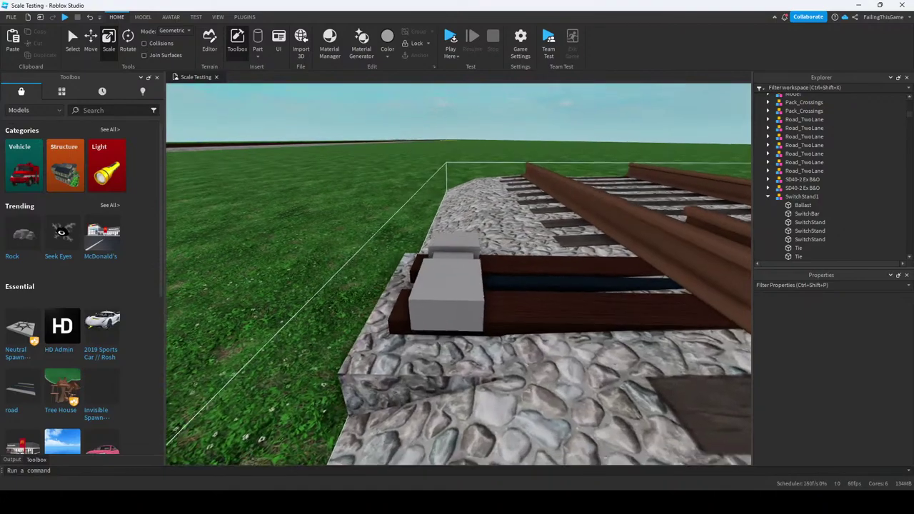
{"action": "key", "text": "q"}
{"action": "key", "text": "Left"}
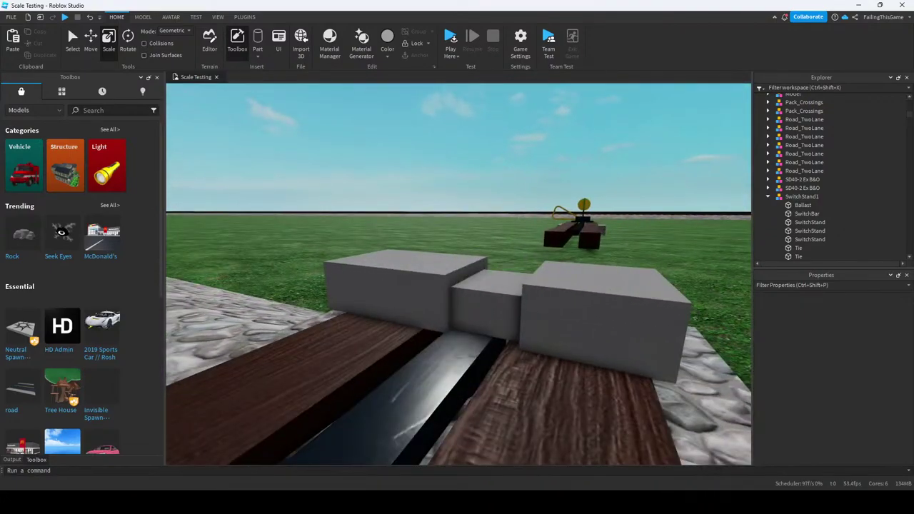
{"action": "key", "text": "Left"}
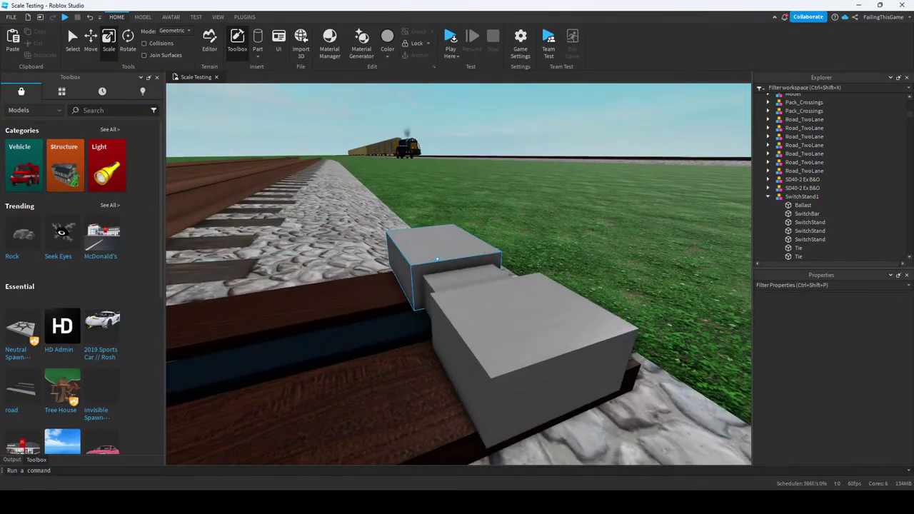
{"action": "left_click", "coordinate": [810, 230]}
{"action": "left_click", "coordinate": [810, 223], "text": "ctrl"}
{"action": "left_click", "coordinate": [809, 240], "text": "ctrl"}
{"action": "key", "text": "ctrl+2"}
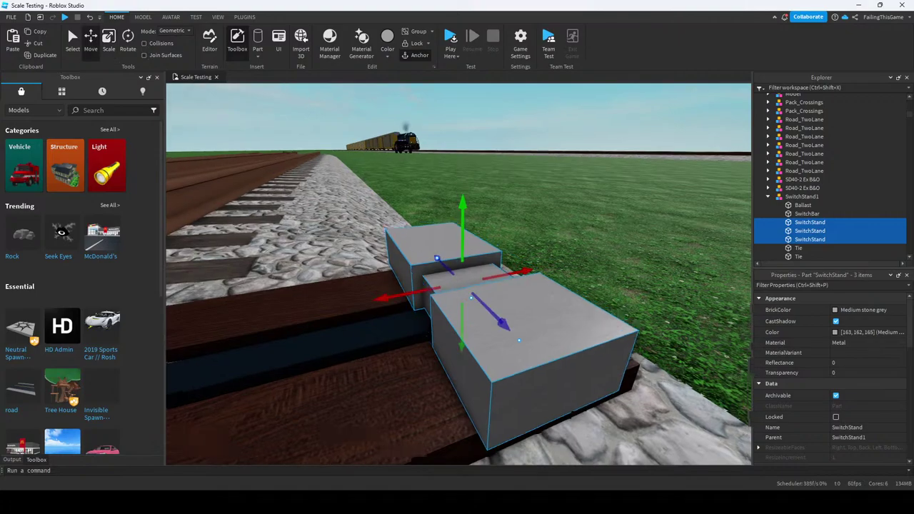
{"action": "key", "text": "f"}
{"action": "key", "text": "s"}
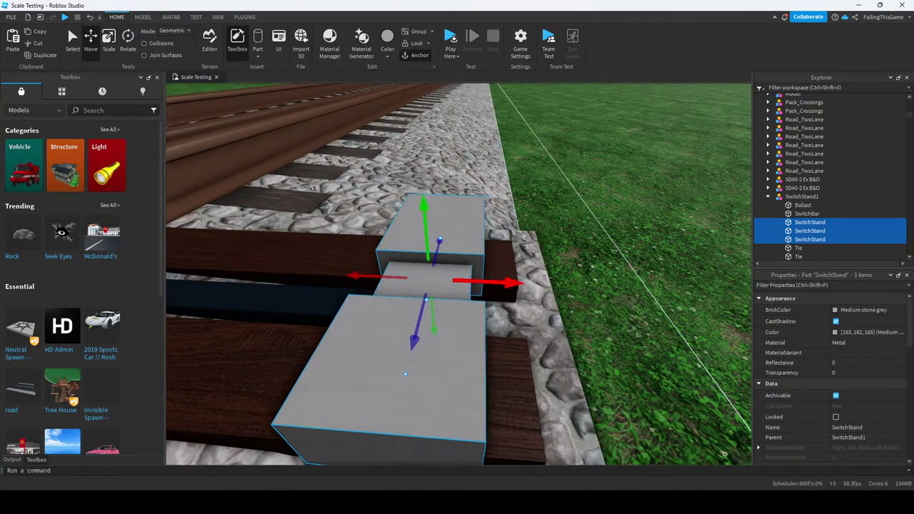
{"action": "key", "text": "ctrl+z"}
{"action": "key", "text": "w"}
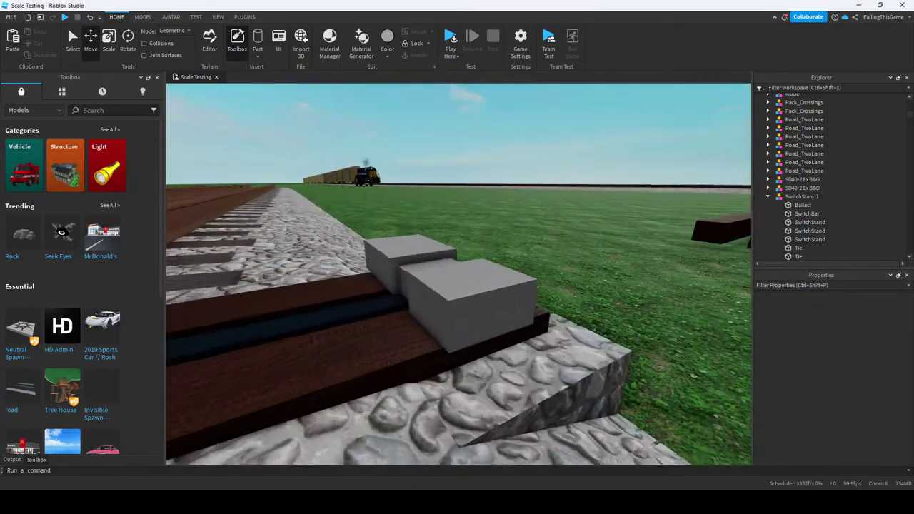
Compare the centre block's previous and reduced heights against the two housings by undoing and redoing its last change.
{"action": "key", "text": "ctrl+y"}
{"action": "key", "text": "a"}
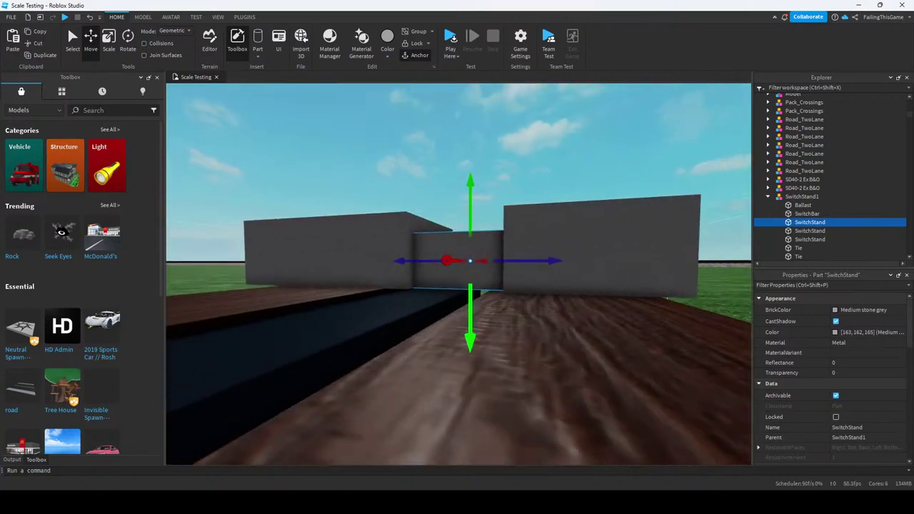
{"action": "key", "text": "s"}
{"action": "key", "text": "ctrl+z"}
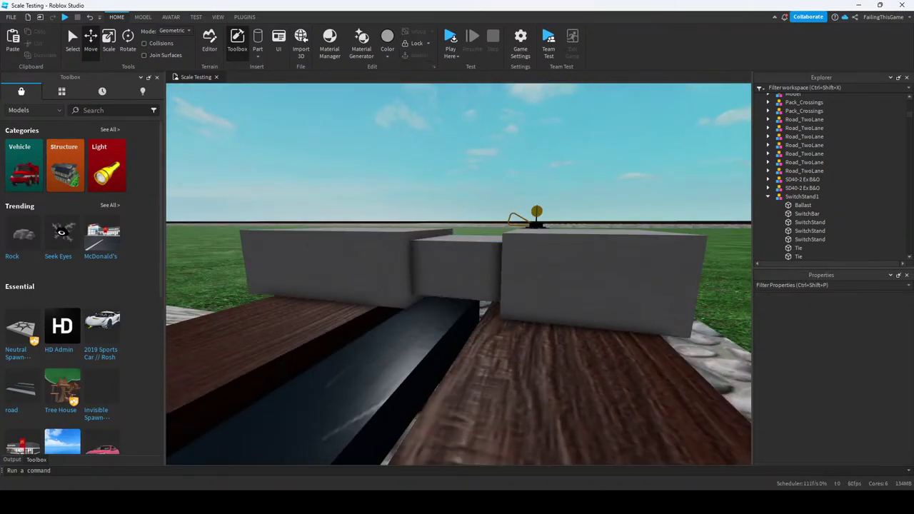
{"action": "key", "text": "e"}
{"action": "key", "text": "w"}
{"action": "key", "text": "ctrl+y"}
{"action": "key", "text": "q"}
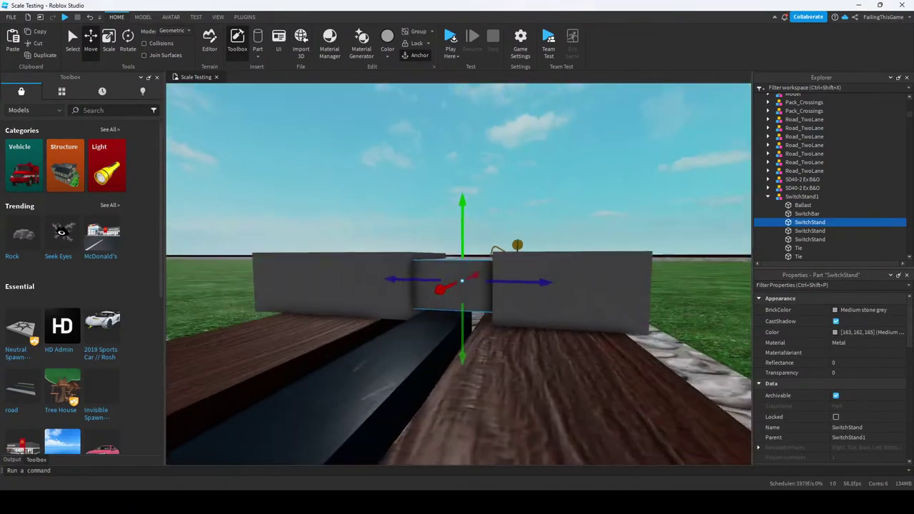
{"action": "key", "text": "w"}
{"action": "key", "text": "ctrl+z"}
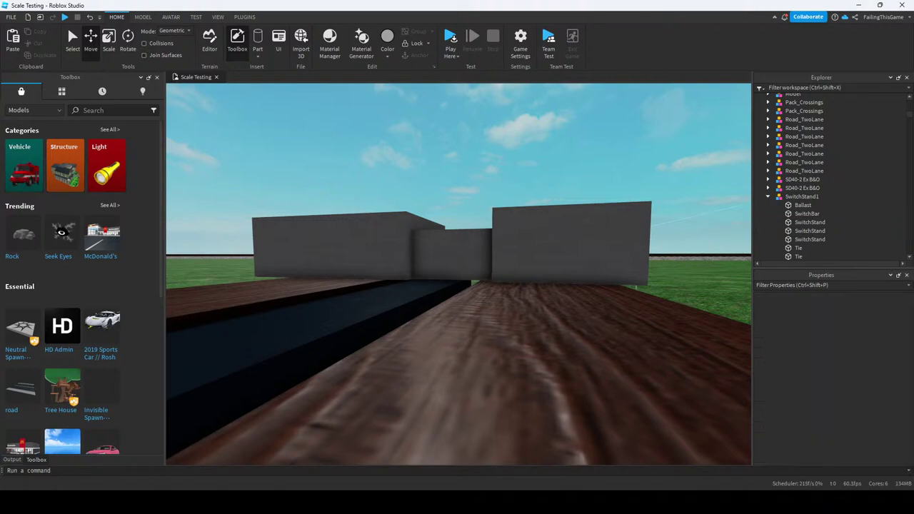
{"action": "key", "text": "ctrl+y"}
Set the move snapping increment to 0.05 studs.
{"action": "left_click", "coordinate": [142, 17]}
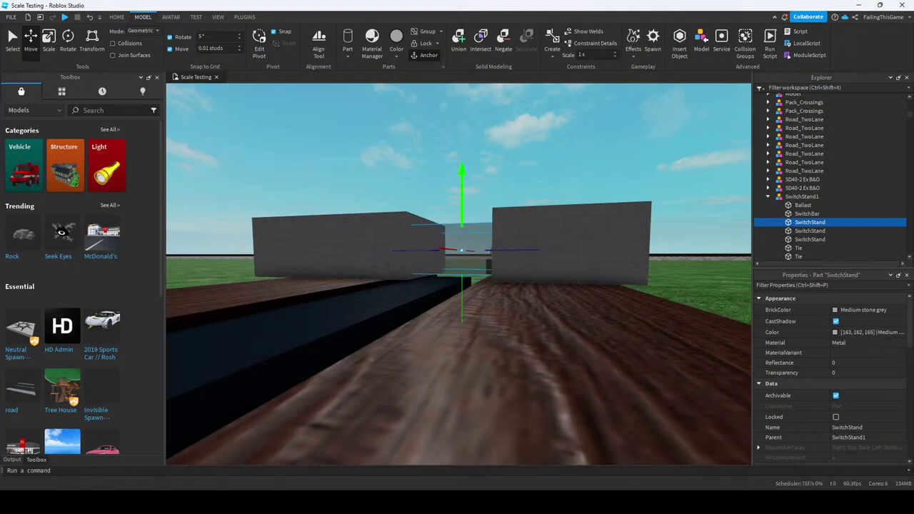
{"action": "key", "text": "f"}
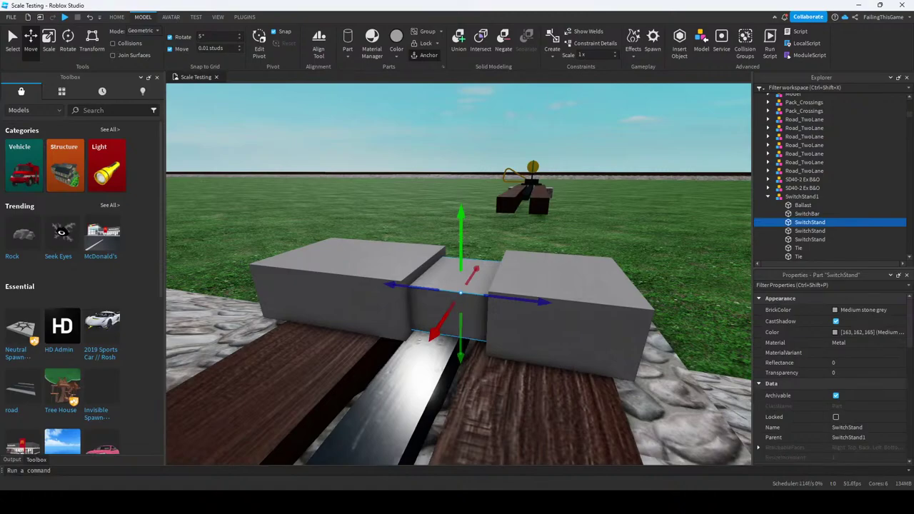
{"action": "key", "text": "Return"}
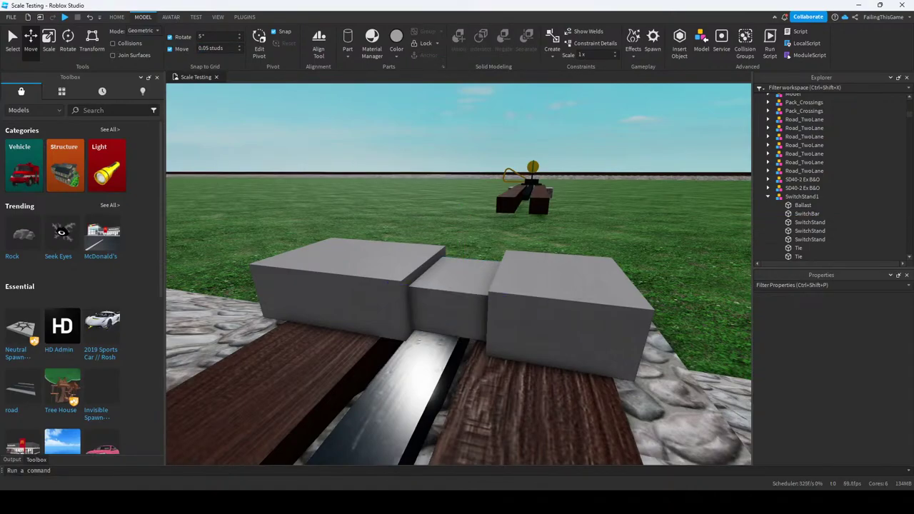
Try reducing the height of the larger end housing relative to the centre block and smaller housing.
{"action": "right_click_drag", "start_coordinate": [458, 286], "coordinate": [371, 267]}
{"action": "left_click", "coordinate": [482, 304]}
{"action": "right_click_drag", "start_coordinate": [457, 285], "coordinate": [407, 303]}
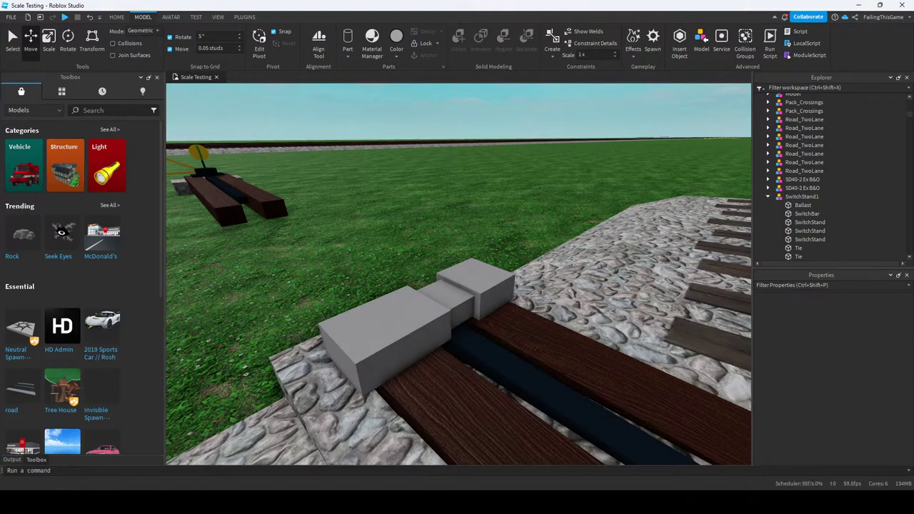
{"action": "right_click_drag", "start_coordinate": [407, 303], "coordinate": [416, 288]}
{"action": "left_click", "coordinate": [416, 290]}
{"action": "key", "text": "ctrl+3"}
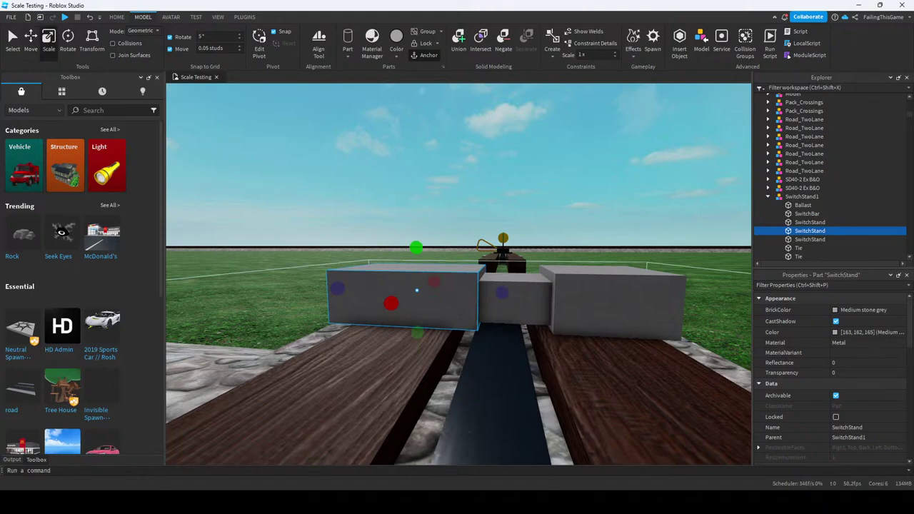
{"action": "left_click_drag", "start_coordinate": [416, 249], "coordinate": [417, 260]}
{"action": "left_click", "coordinate": [511, 294]}
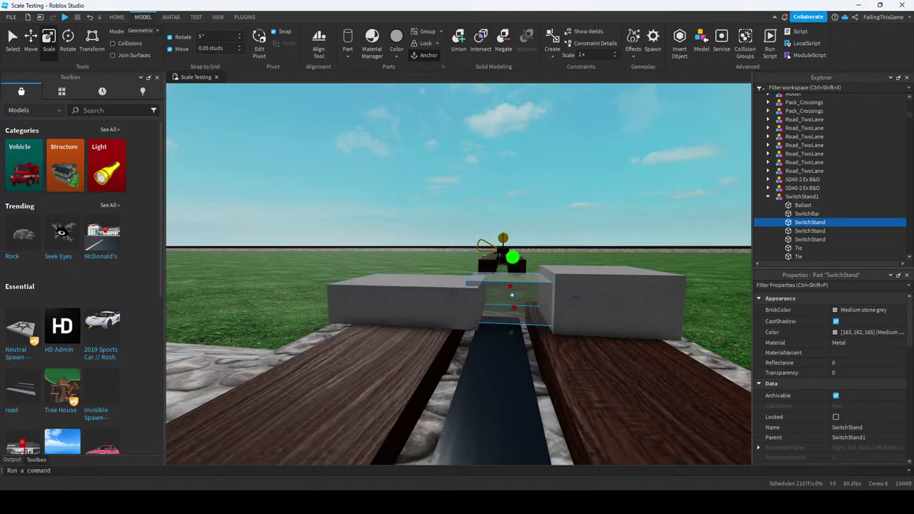
{"action": "left_click", "coordinate": [403, 300]}
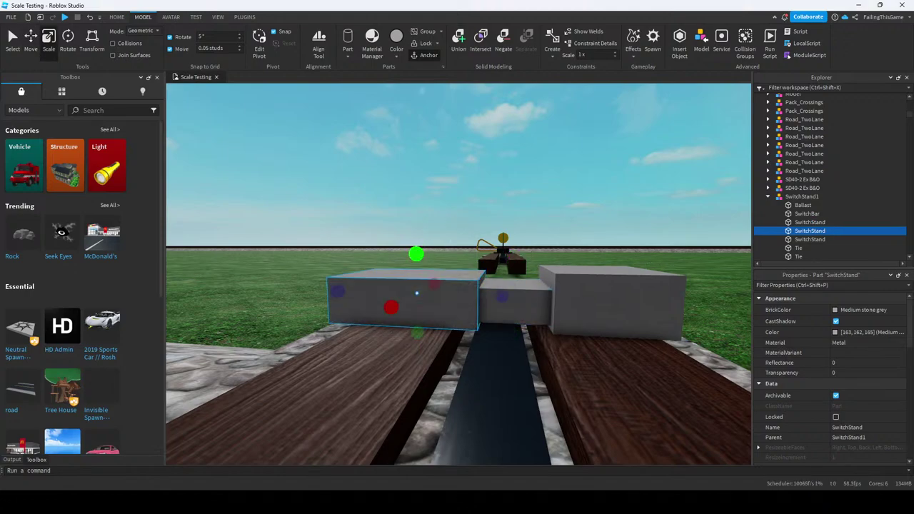
{"action": "left_click", "coordinate": [614, 304]}
Undo the latest size changes to the housings and centre block.
{"action": "mouse_move", "coordinate": [455, 142]}
{"action": "right_mouse_down"}
{"action": "mouse_move", "coordinate": [454, 152]}
{"action": "mouse_move", "coordinate": [454, 142]}
{"action": "right_mouse_up"}
{"action": "key", "text": "ctrl+z"}
{"action": "key", "text": "ctrl+z"}
{"action": "key", "text": "ctrl+z"}
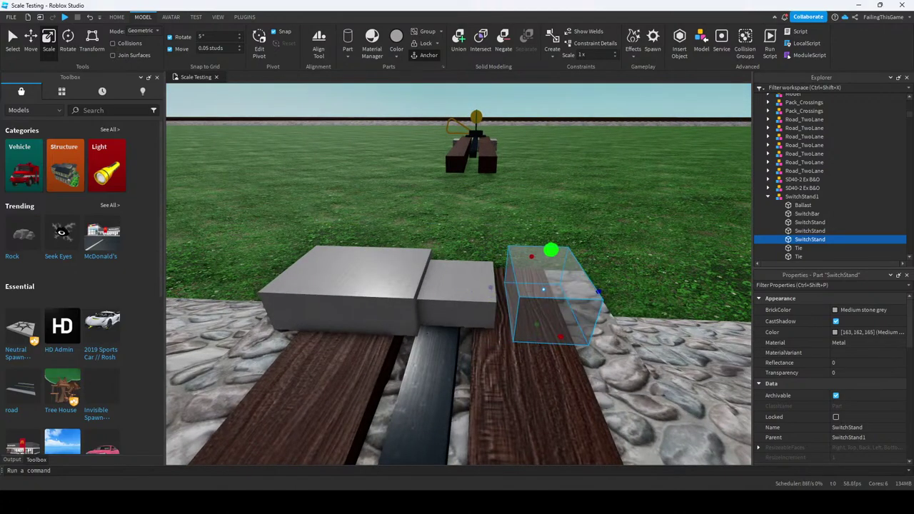
{"action": "key", "text": "ctrl+z"}
{"action": "key", "text": "ctrl+z"}
Resize the centre block so that it meets the smaller end housing.
{"action": "right_click_drag", "start_coordinate": [454, 143], "coordinate": [455, 142]}
{"action": "left_click_drag", "start_coordinate": [527, 286], "coordinate": [523, 286]}
{"action": "right_click_drag", "start_coordinate": [523, 286], "coordinate": [486, 236]}
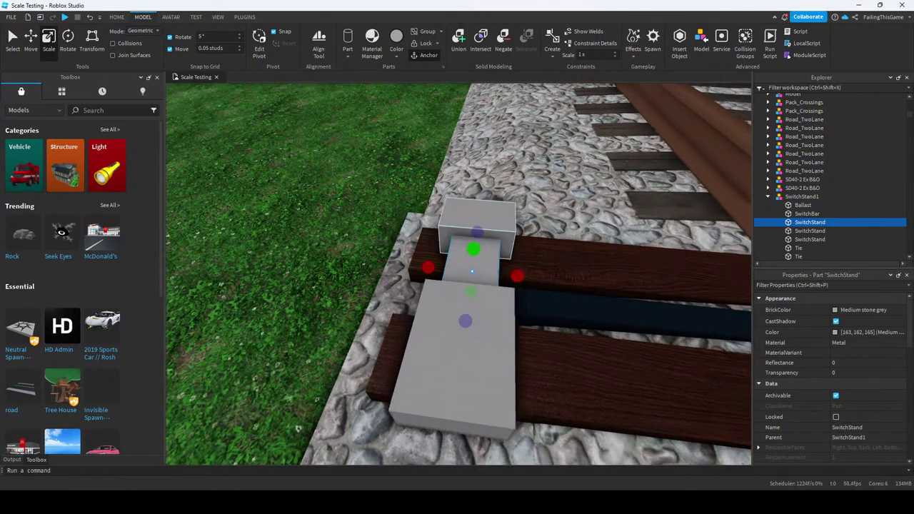
Delete the larger end housing and extend the centre block across the tie it stood on.
{"action": "left_click", "coordinate": [477, 214]}
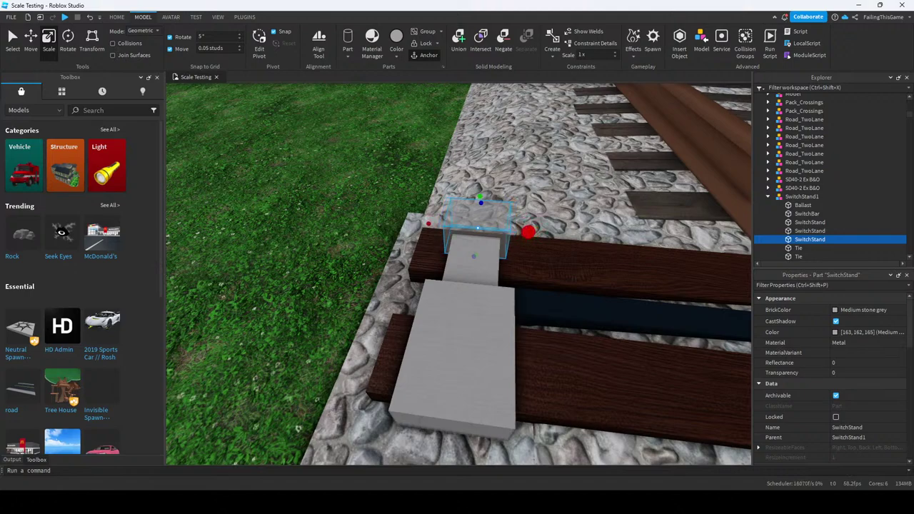
{"action": "right_click_drag", "start_coordinate": [473, 256], "coordinate": [512, 340]}
{"action": "left_click", "coordinate": [464, 353]}
{"action": "key", "text": "Delete"}
{"action": "left_click", "coordinate": [512, 340]}
{"action": "left_click_drag", "start_coordinate": [450, 336], "coordinate": [363, 307]}
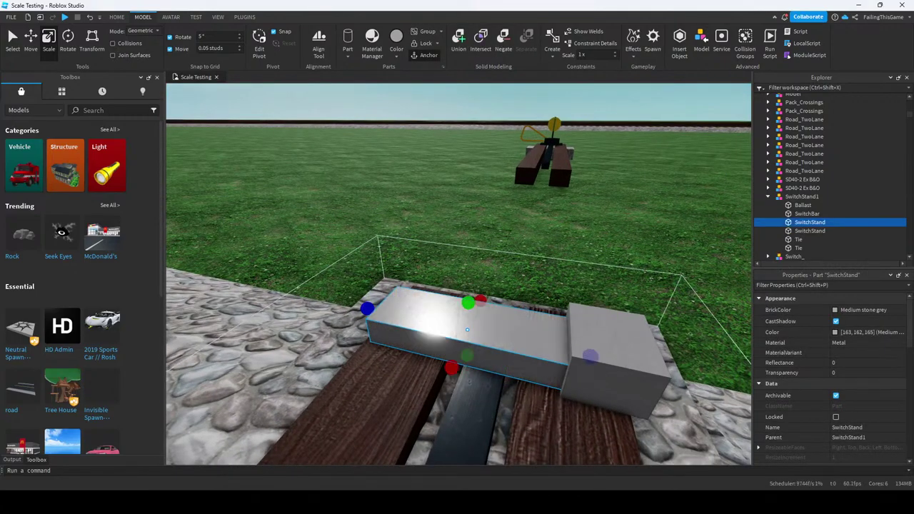
Duplicate the long centre block and shape the copy into a short, wider block at its free end.
{"action": "right_click_drag", "start_coordinate": [364, 306], "coordinate": [386, 286]}
{"action": "left_click", "coordinate": [428, 307]}
{"action": "right_click_drag", "start_coordinate": [429, 307], "coordinate": [472, 343]}
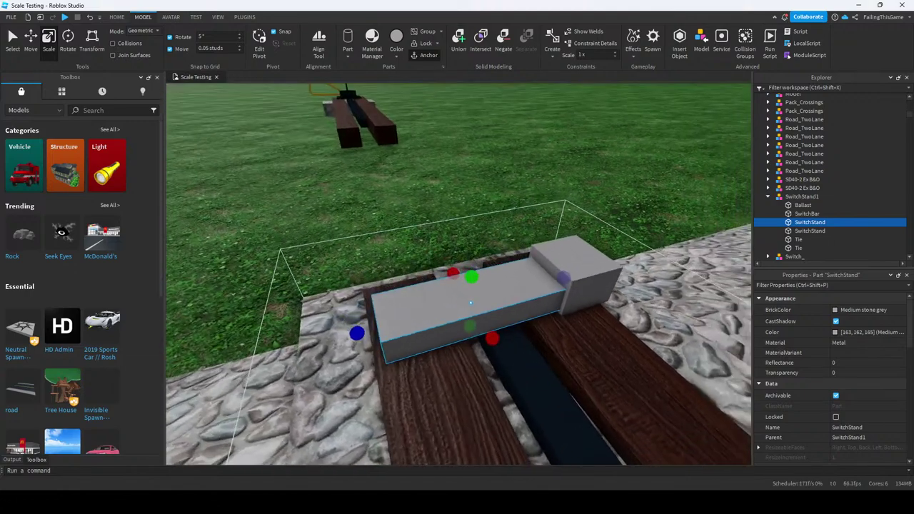
{"action": "key", "text": "ctrl+d"}
{"action": "left_click_drag", "start_coordinate": [561, 280], "coordinate": [450, 314]}
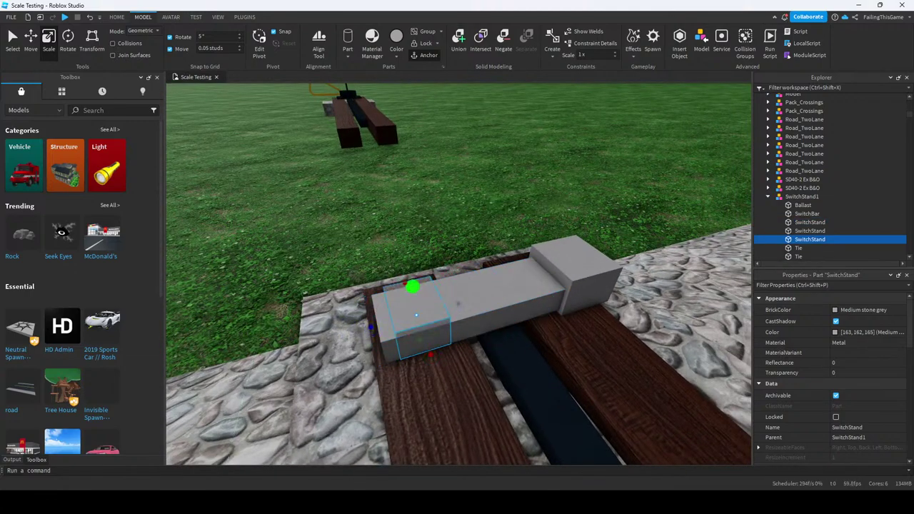
{"action": "right_click_drag", "start_coordinate": [429, 307], "coordinate": [429, 243]}
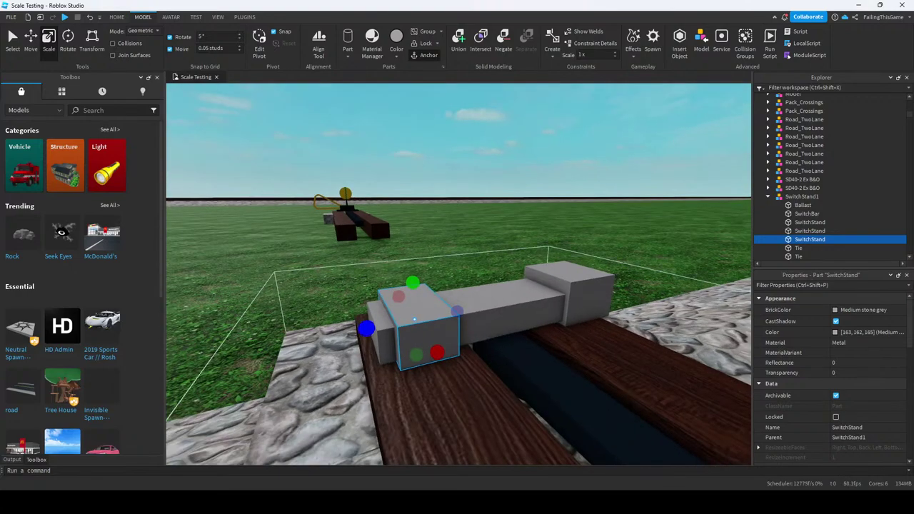
Lengthen the new end housing outward past the outer edge of its tie.
{"action": "left_click", "coordinate": [810, 222]}
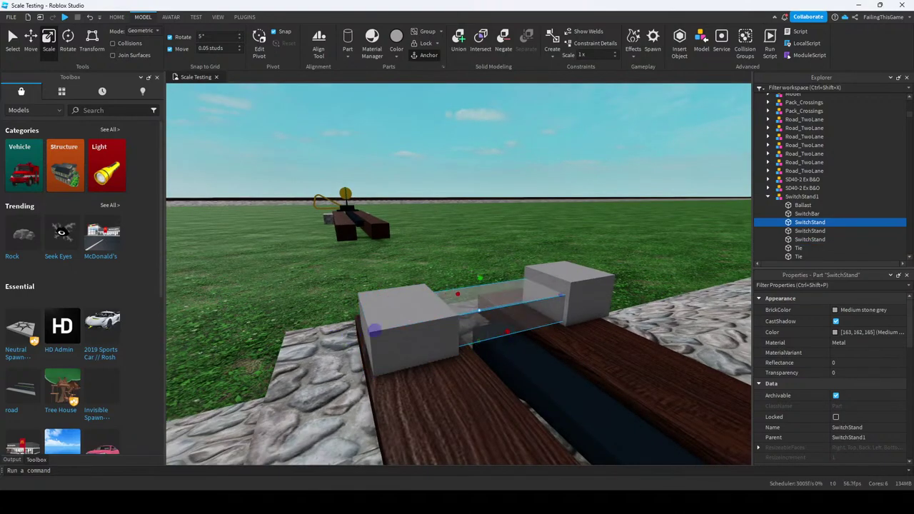
{"action": "right_click_drag", "start_coordinate": [457, 286], "coordinate": [479, 271]}
{"action": "left_click", "coordinate": [809, 239]}
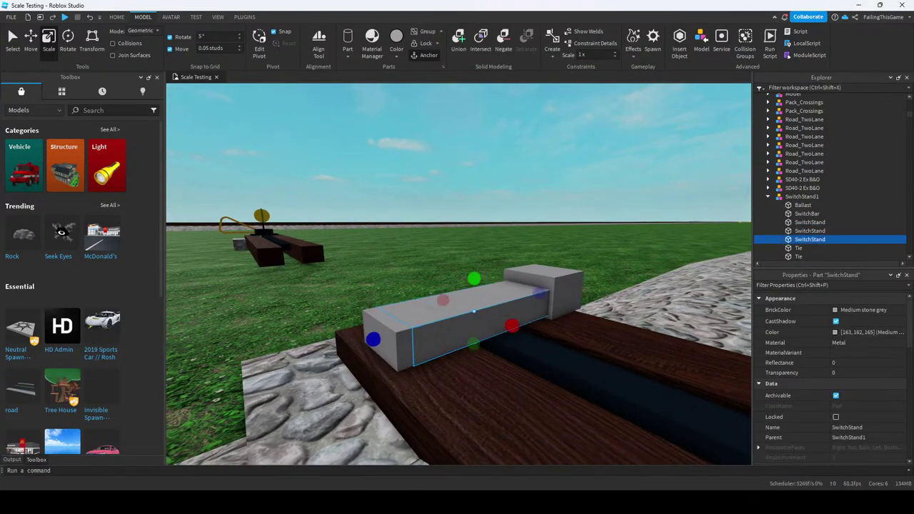
{"action": "left_click_drag", "start_coordinate": [373, 339], "coordinate": [307, 360]}
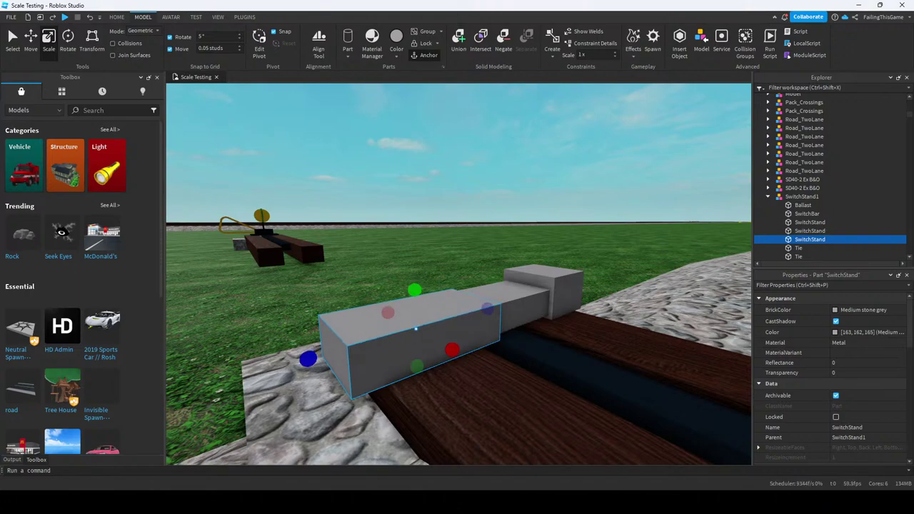
{"action": "right_click_drag", "start_coordinate": [457, 286], "coordinate": [429, 293]}
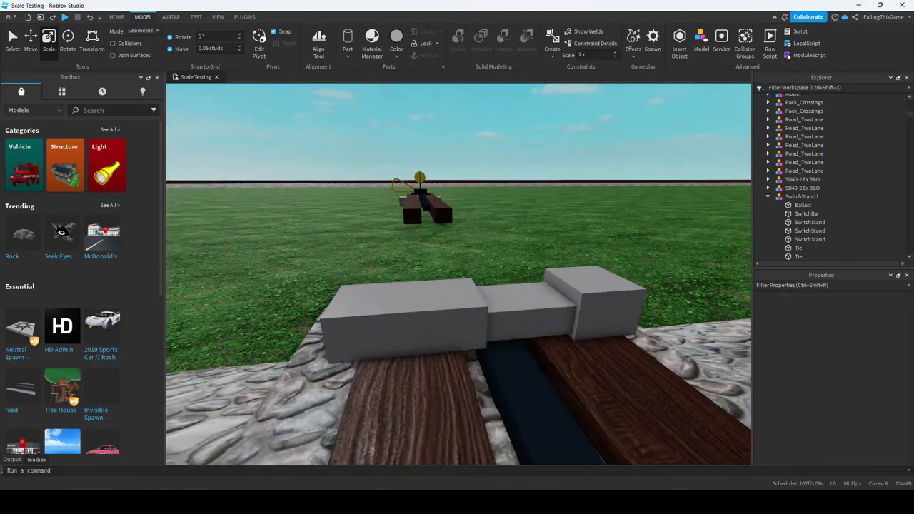
Paste a copy of the centre block beside the machine and stack another copy on top of it.
{"action": "left_click", "coordinate": [490, 327]}
{"action": "key", "text": "ctrl+c"}
{"action": "key", "text": "ctrl+v"}
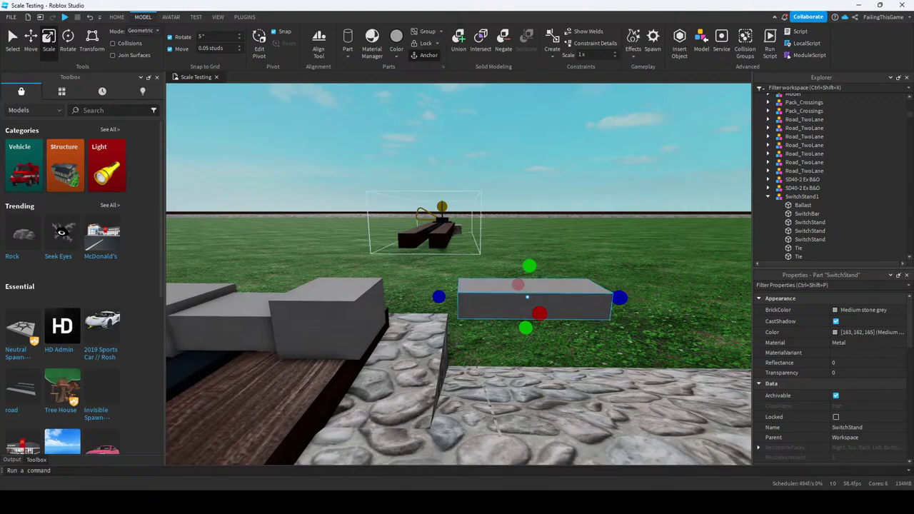
{"action": "key", "text": "ctrl+2"}
{"action": "left_click_drag", "start_coordinate": [532, 235], "coordinate": [532, 213]}
{"action": "key", "text": "ctrl+3"}
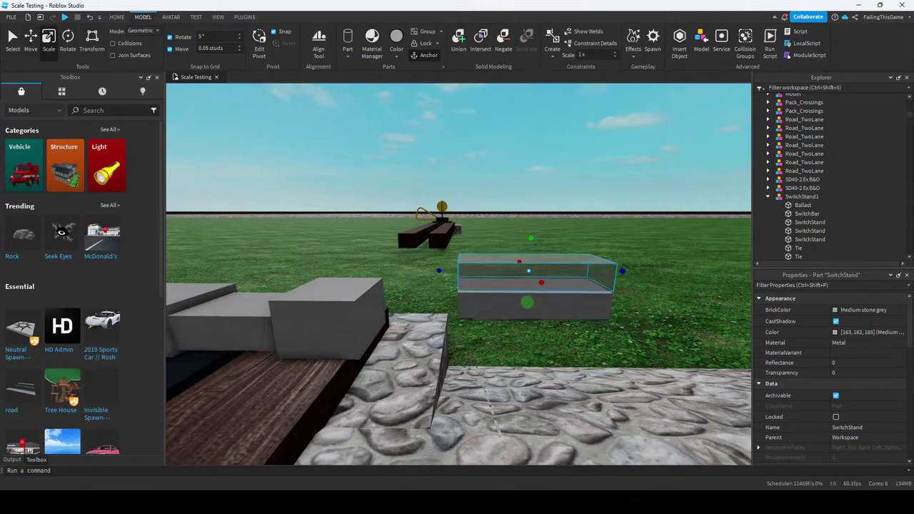
Shorten the upper stacked block at both ends and reduce its height.
{"action": "left_click", "coordinate": [536, 278]}
{"action": "left_click_drag", "start_coordinate": [623, 270], "coordinate": [605, 273]}
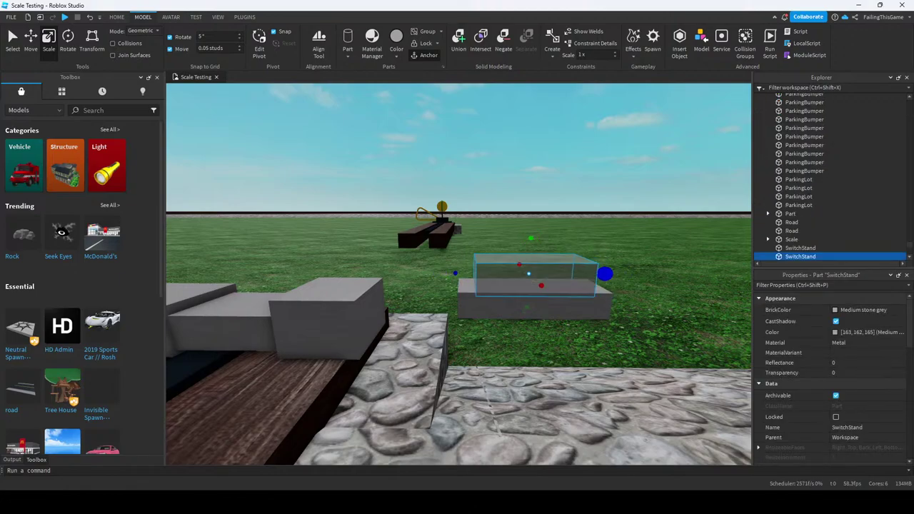
{"action": "left_click_drag", "start_coordinate": [531, 238], "coordinate": [528, 249]}
Remove the two stacked test blocks beside the switch machine.
{"action": "left_click", "coordinate": [643, 214]}
{"action": "right_click_drag", "start_coordinate": [643, 214], "coordinate": [614, 229]}
{"action": "left_click", "coordinate": [479, 296]}
{"action": "right_click_drag", "start_coordinate": [479, 295], "coordinate": [457, 300]}
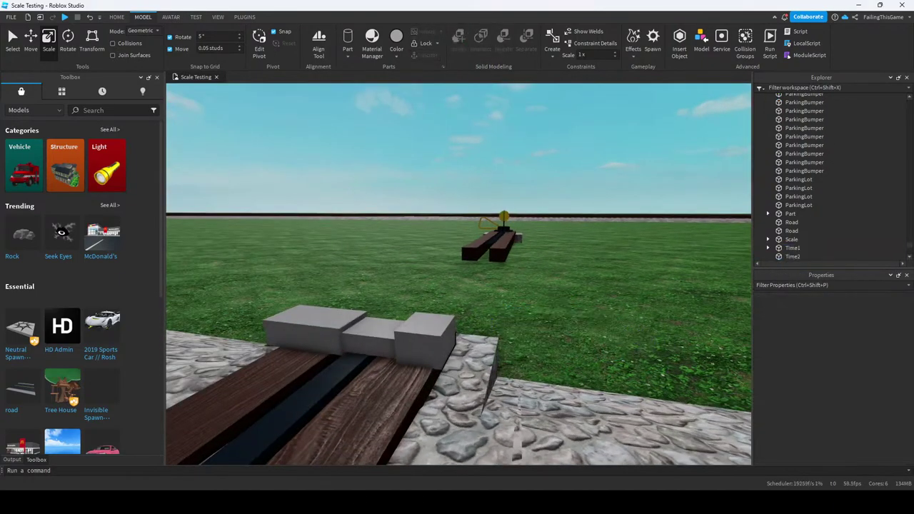
Delete the three grey housing blocks from the ties, leaving only the switch bar.
{"action": "mouse_move", "coordinate": [513, 288]}
{"action": "right_mouse_down"}
{"action": "mouse_move", "coordinate": [493, 289]}
{"action": "mouse_move", "coordinate": [513, 288]}
{"action": "right_mouse_up"}
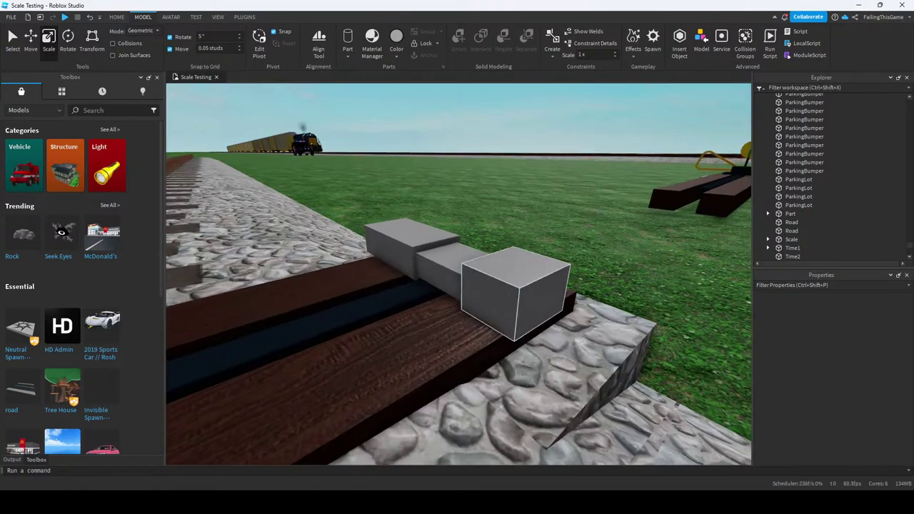
{"action": "left_click", "coordinate": [513, 288]}
{"action": "left_click", "coordinate": [442, 260], "text": "shift"}
{"action": "key", "text": "Delete"}
{"action": "mouse_move", "coordinate": [458, 286]}
{"action": "right_mouse_down"}
{"action": "mouse_move", "coordinate": [485, 285]}
{"action": "mouse_move", "coordinate": [435, 152]}
{"action": "mouse_move", "coordinate": [471, 157]}
{"action": "mouse_move", "coordinate": [458, 157]}
{"action": "mouse_move", "coordinate": [472, 286]}
{"action": "right_mouse_up"}
{"action": "left_click", "coordinate": [455, 268]}
{"action": "key", "text": "Delete"}
Duplicate the switch bar and shorten the copy to a small block at the bar's outer end.
{"action": "left_click", "coordinate": [321, 336]}
{"action": "right_click_drag", "start_coordinate": [321, 335], "coordinate": [529, 328]}
{"action": "key", "text": "ctrl+d"}
{"action": "right_click_drag", "start_coordinate": [457, 286], "coordinate": [500, 300]}
{"action": "scroll", "coordinate": [459, 274], "scroll_direction": "up", "scroll_amount": 3}
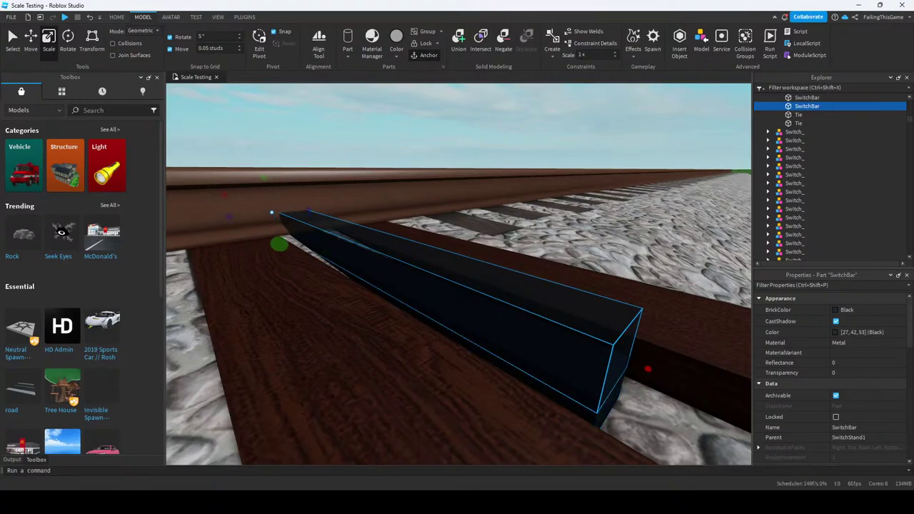
{"action": "scroll", "coordinate": [459, 274], "scroll_direction": "down", "scroll_amount": 3}
{"action": "right_click_drag", "start_coordinate": [457, 286], "coordinate": [486, 294]}
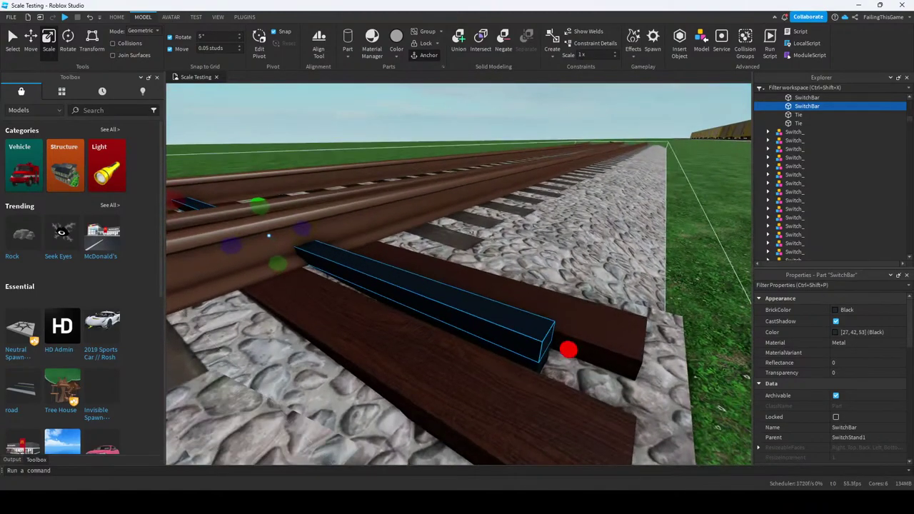
{"action": "scroll", "coordinate": [459, 274], "scroll_direction": "up", "scroll_amount": 2}
{"action": "left_click_drag", "start_coordinate": [176, 200], "coordinate": [505, 326]}
Set the small block's BrickColor to Medium stone grey.
{"action": "right_click_drag", "start_coordinate": [504, 326], "coordinate": [379, 314]}
{"action": "left_click", "coordinate": [863, 309]}
{"action": "left_click", "coordinate": [821, 400]}
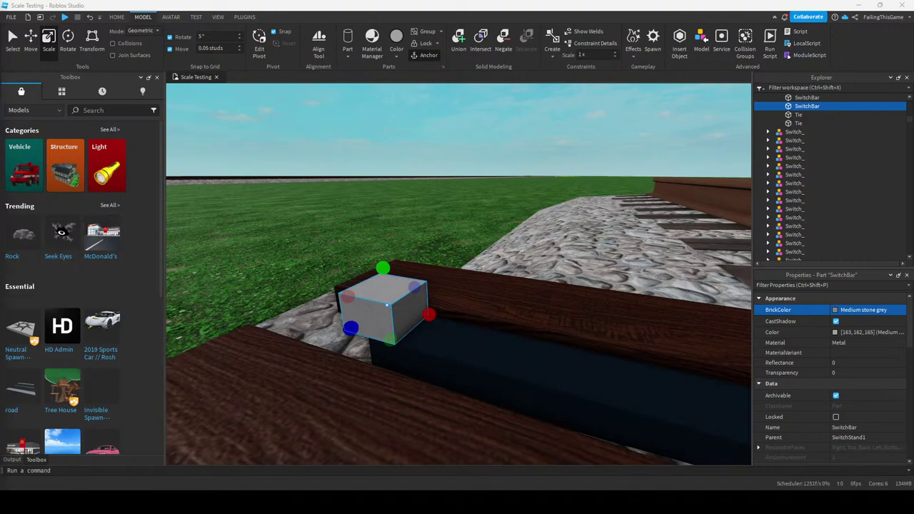
Widen the grey block to fill the gap between the two ties and increase its height.
{"action": "right_click_drag", "start_coordinate": [457, 286], "coordinate": [429, 291]}
{"action": "left_click_drag", "start_coordinate": [447, 310], "coordinate": [472, 313]}
{"action": "right_click_drag", "start_coordinate": [472, 312], "coordinate": [400, 314]}
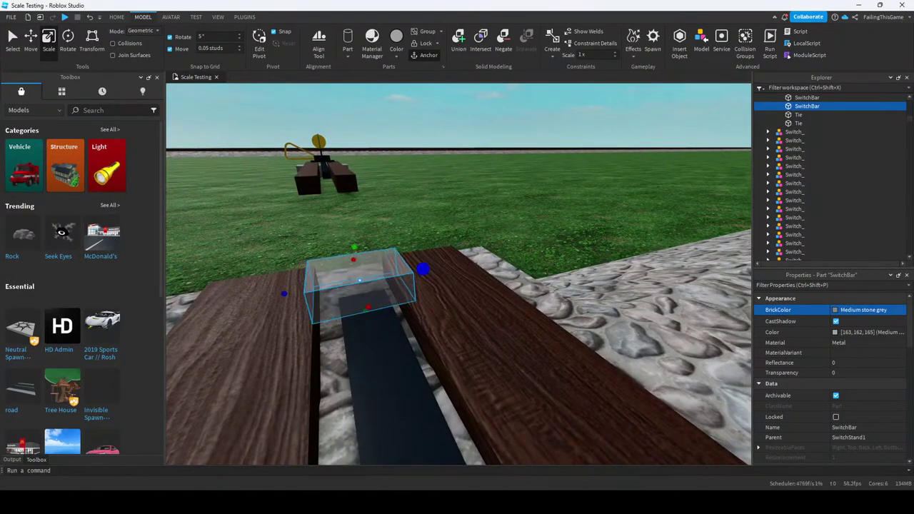
{"action": "left_click_drag", "start_coordinate": [354, 248], "coordinate": [356, 231]}
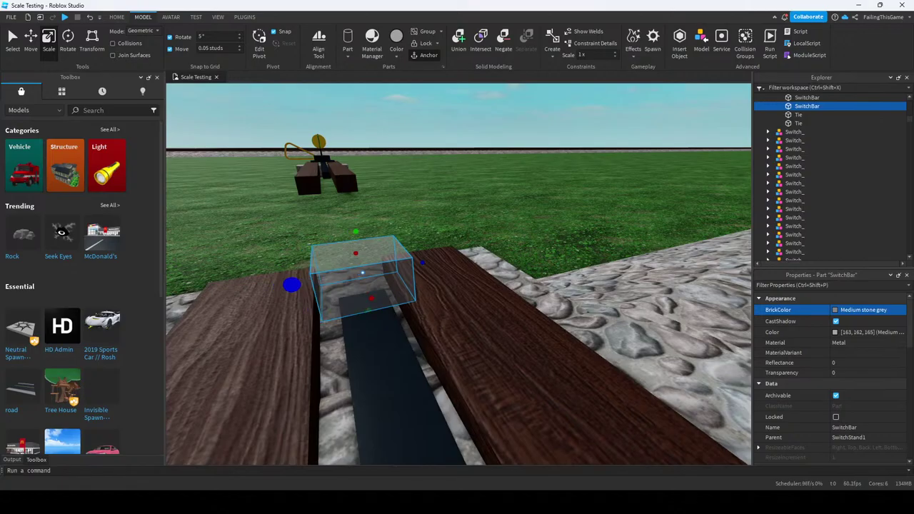
Move the grey block out of the gap and set it on the outer end of one of the wooden ties.
{"action": "key", "text": "ctrl+2"}
{"action": "scroll", "coordinate": [364, 272], "scroll_direction": "up", "scroll_amount": 3}
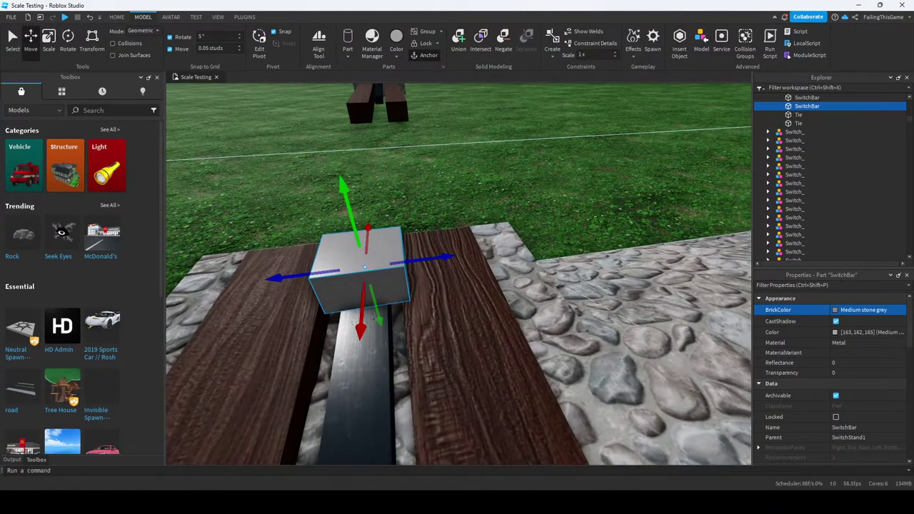
{"action": "scroll", "coordinate": [457, 271], "scroll_direction": "down", "scroll_amount": 2}
{"action": "right_click_drag", "start_coordinate": [457, 272], "coordinate": [529, 272]}
{"action": "scroll", "coordinate": [457, 271], "scroll_direction": "up", "scroll_amount": 2}
{"action": "right_click_drag", "start_coordinate": [458, 271], "coordinate": [425, 207]}
{"action": "key", "text": "ctrl+3"}
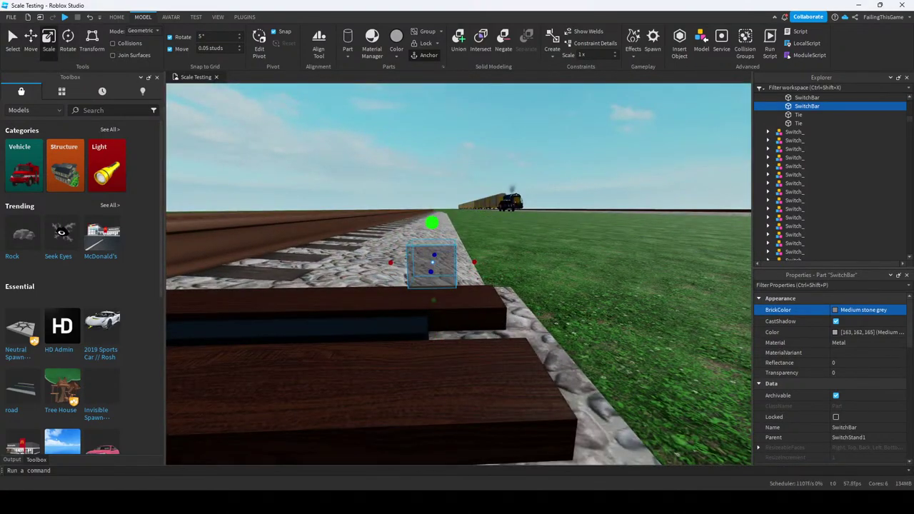
{"action": "right_click_drag", "start_coordinate": [457, 271], "coordinate": [432, 339]}
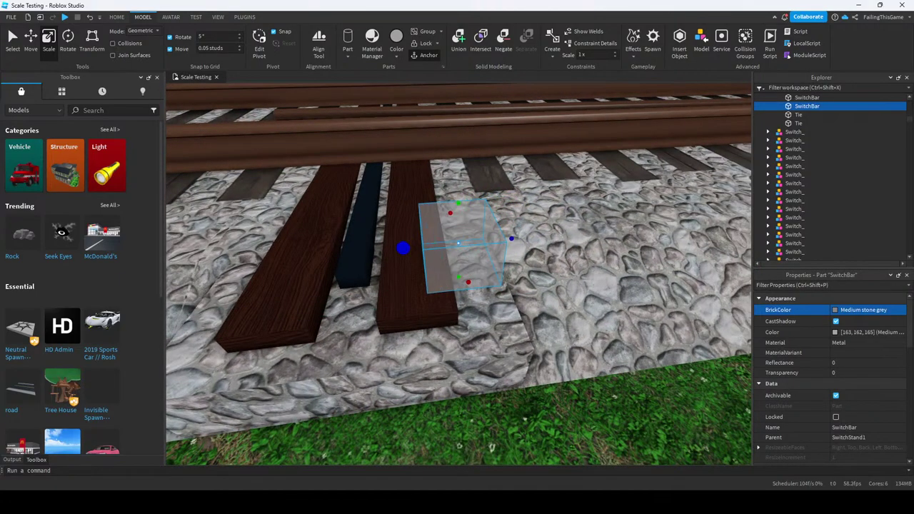
{"action": "right_click_drag", "start_coordinate": [457, 300], "coordinate": [446, 322]}
{"action": "right_click_drag", "start_coordinate": [457, 271], "coordinate": [515, 277]}
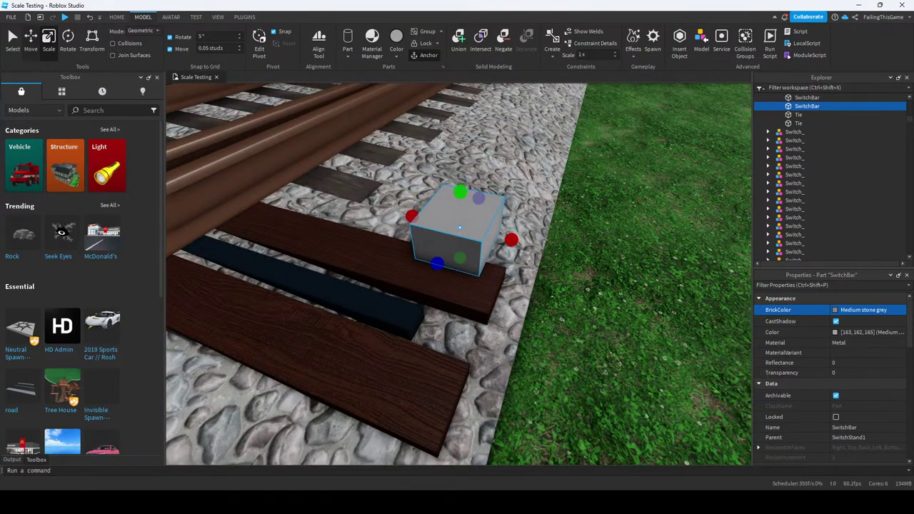
{"action": "left_click", "coordinate": [30, 40]}
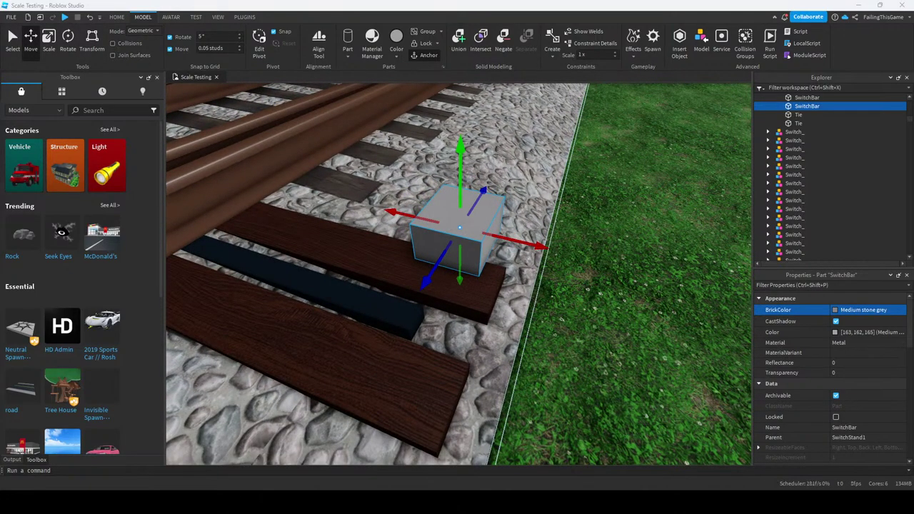
{"action": "right_click_drag", "start_coordinate": [457, 271], "coordinate": [514, 280]}
Duplicate the grey block twice, placing one copy over the switch bar and the other on the opposite tie.
{"action": "key", "text": "ctrl+d"}
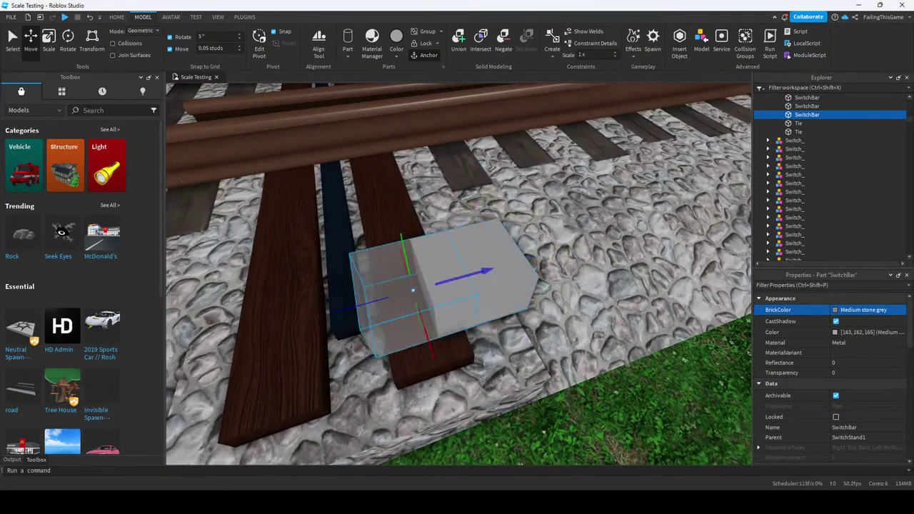
{"action": "left_click_drag", "start_coordinate": [436, 243], "coordinate": [400, 293]}
{"action": "right_click_drag", "start_coordinate": [515, 280], "coordinate": [519, 236]}
{"action": "key", "text": "ctrl+d"}
{"action": "left_click_drag", "start_coordinate": [361, 354], "coordinate": [251, 361]}
Scale the last copied block down slightly so it is smaller than the two neighbouring grey blocks.
{"action": "right_click_drag", "start_coordinate": [457, 286], "coordinate": [459, 265]}
{"action": "key", "text": "ctrl+3"}
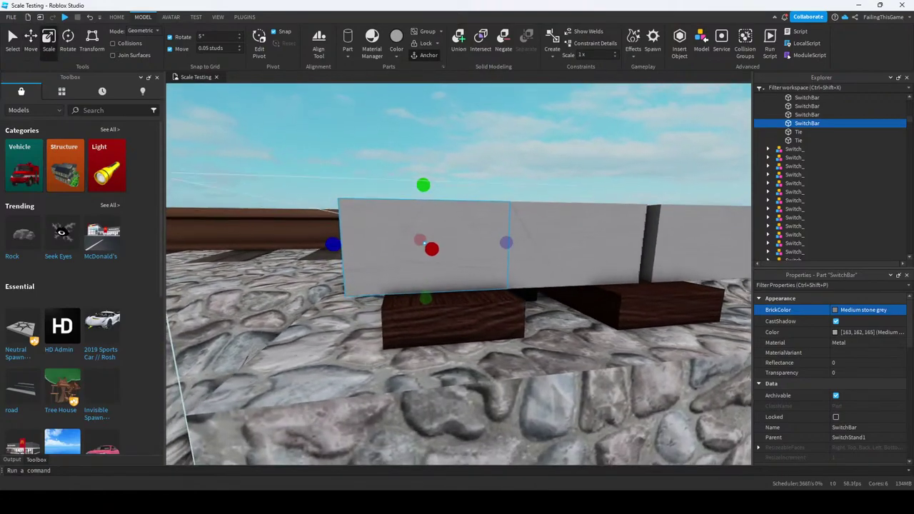
{"action": "key", "text": "f"}
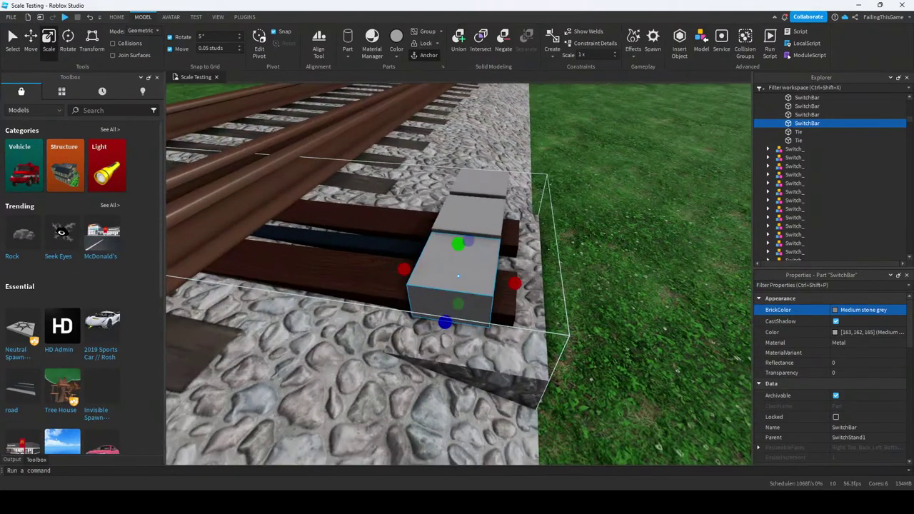
{"action": "right_click_drag", "start_coordinate": [457, 286], "coordinate": [402, 296]}
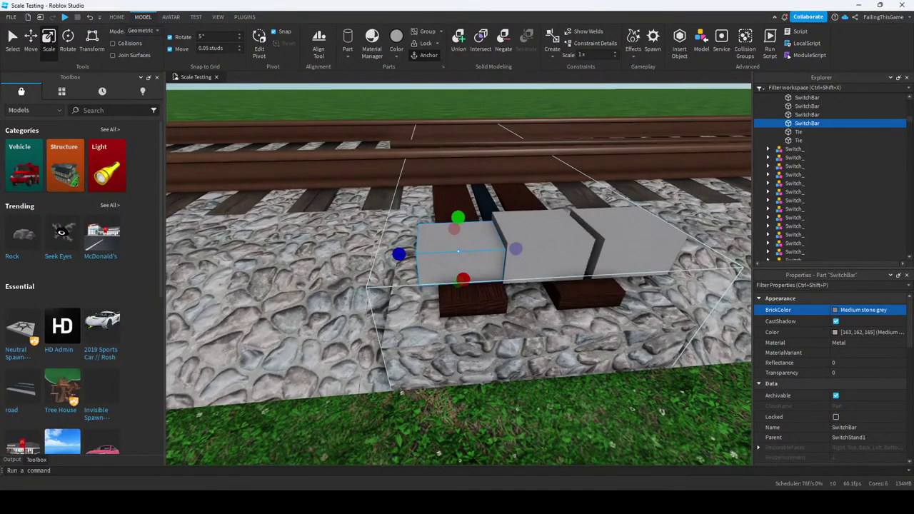
{"action": "scroll", "coordinate": [457, 264], "scroll_direction": "up", "scroll_amount": 3}
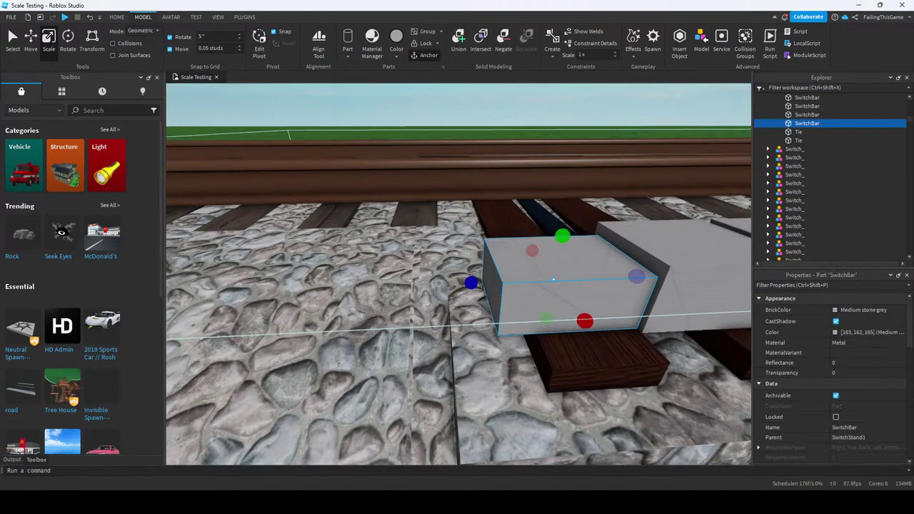
Duplicate the smaller end block, move the copy out past the tie, and shorten it into a separate small block.
{"action": "key", "text": "ctrl+2"}
{"action": "key", "text": "ctrl+d"}
{"action": "left_click_drag", "start_coordinate": [471, 283], "coordinate": [285, 289]}
{"action": "right_click_drag", "start_coordinate": [285, 289], "coordinate": [286, 290]}
{"action": "key", "text": "ctrl+3"}
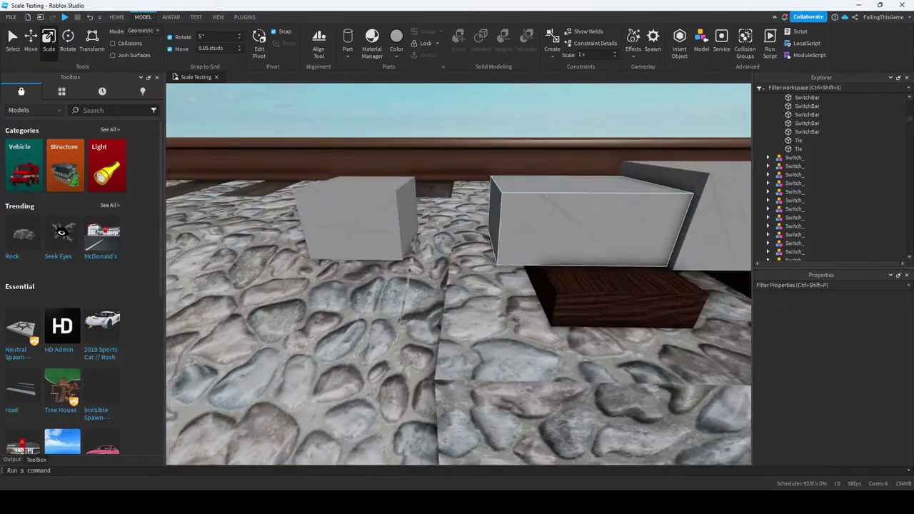
Duplicate the end block into the gap before the small block, set its Shape to Cylinder, and thin it into a connecting rod.
{"action": "left_click", "coordinate": [591, 222]}
{"action": "key", "text": "ctrl+2"}
{"action": "key", "text": "ctrl+d"}
{"action": "left_click_drag", "start_coordinate": [500, 215], "coordinate": [377, 215]}
{"action": "scroll", "coordinate": [834, 389], "scroll_direction": "down", "scroll_amount": 3}
{"action": "scroll", "coordinate": [833, 389], "scroll_direction": "down", "scroll_amount": 3}
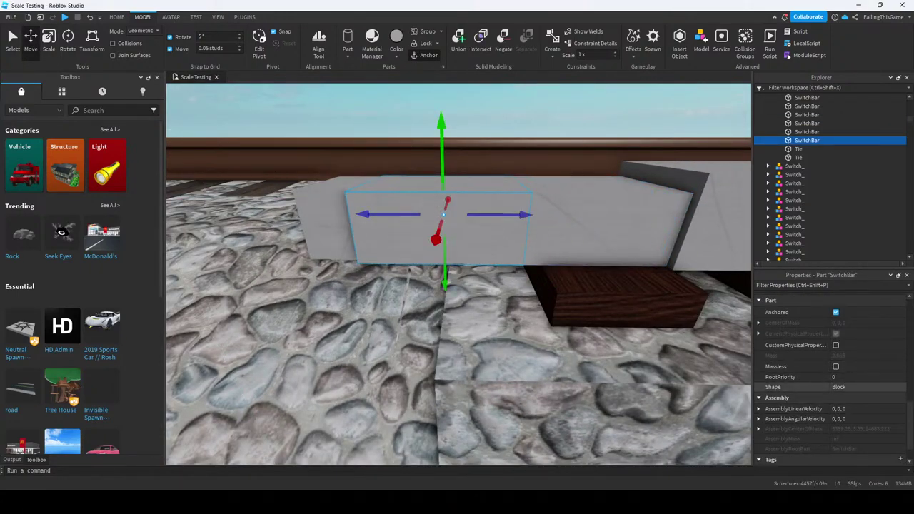
{"action": "left_click", "coordinate": [857, 386]}
{"action": "left_click", "coordinate": [843, 417]}
{"action": "right_click_drag", "start_coordinate": [457, 286], "coordinate": [457, 286]}
{"action": "key", "text": "ctrl+3"}
{"action": "left_click_drag", "start_coordinate": [403, 213], "coordinate": [402, 231]}
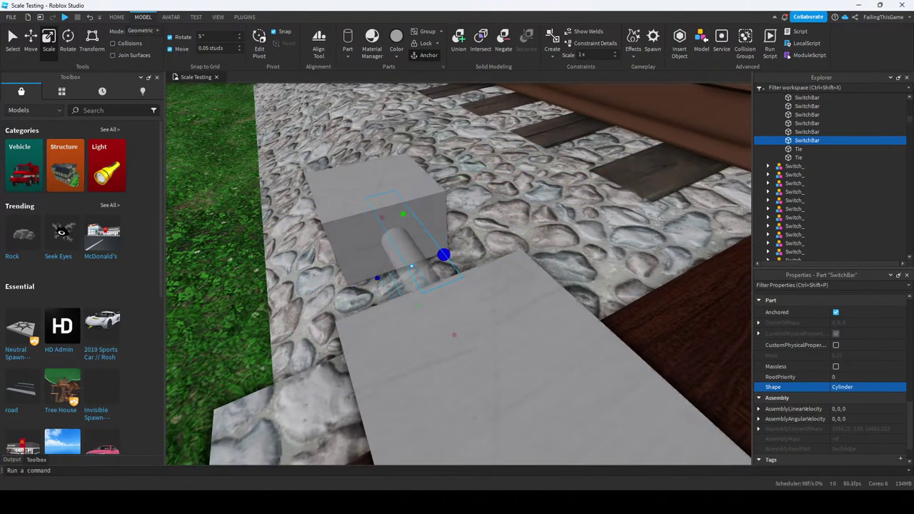
Make a vertical cylinder leg beneath the small outer block and lower it into the ballast.
{"action": "right_click_drag", "start_coordinate": [457, 285], "coordinate": [458, 285]}
{"action": "key", "text": "ctrl+2"}
{"action": "left_click", "coordinate": [471, 215]}
{"action": "key", "text": "ctrl+3"}
{"action": "left_click_drag", "start_coordinate": [406, 145], "coordinate": [400, 239]}
{"action": "key", "text": "ctrl+2"}
{"action": "mouse_move", "coordinate": [458, 275]}
{"action": "right_mouse_down"}
{"action": "mouse_move", "coordinate": [465, 340]}
{"action": "mouse_move", "coordinate": [465, 243]}
{"action": "mouse_move", "coordinate": [464, 271]}
{"action": "right_mouse_up"}
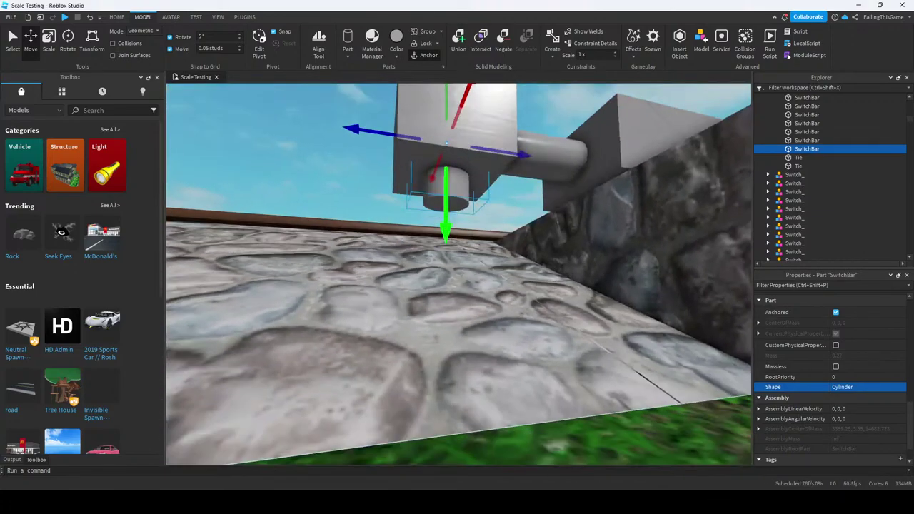
{"action": "left_click_drag", "start_coordinate": [443, 228], "coordinate": [442, 316]}
{"action": "right_click_drag", "start_coordinate": [443, 317], "coordinate": [471, 293]}
{"action": "left_click", "coordinate": [642, 272]}
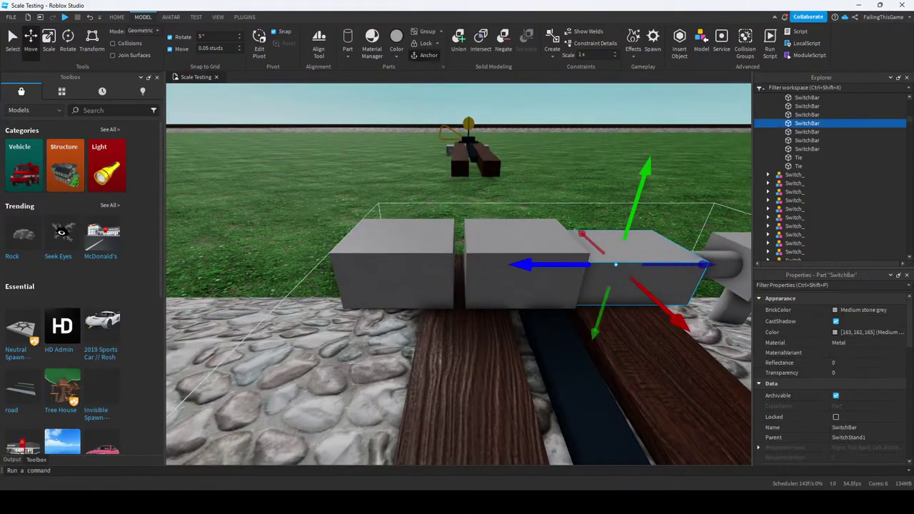
{"action": "key", "text": "ctrl+3"}
{"action": "right_click_drag", "start_coordinate": [614, 286], "coordinate": [543, 271]}
{"action": "left_click_drag", "start_coordinate": [528, 265], "coordinate": [490, 266]}
{"action": "key", "text": "ctrl+z"}
{"action": "right_click_drag", "start_coordinate": [490, 265], "coordinate": [494, 300]}
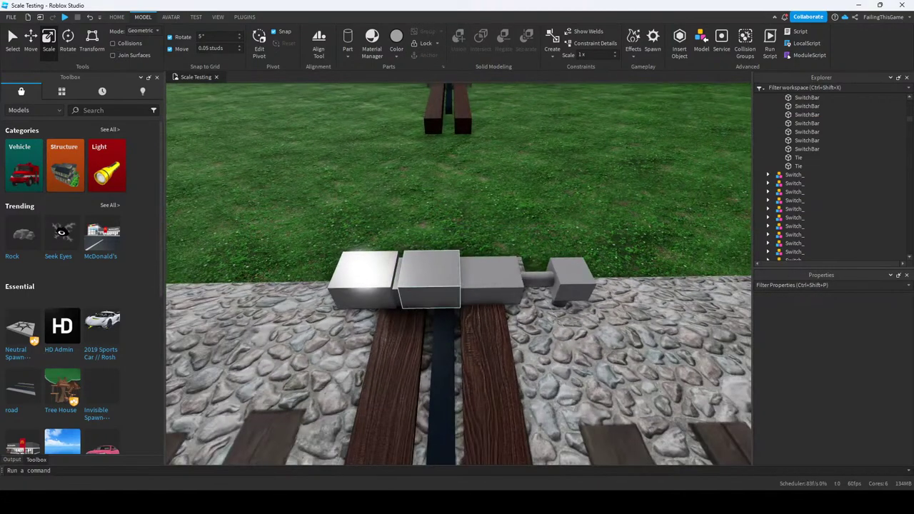
Rename the six grey parts in SwitchStand1 to SwitchMachine.
{"action": "left_click", "coordinate": [429, 278]}
{"action": "left_click", "coordinate": [814, 146]}
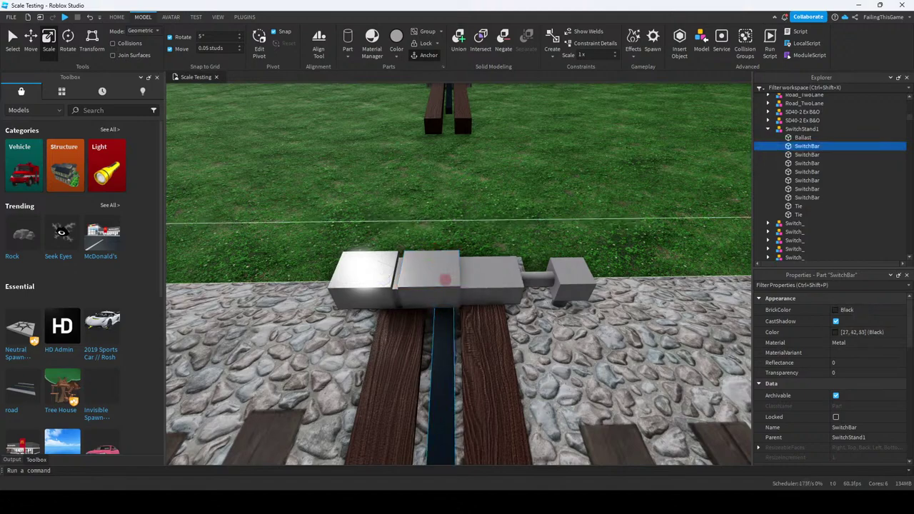
{"action": "left_click", "coordinate": [807, 154]}
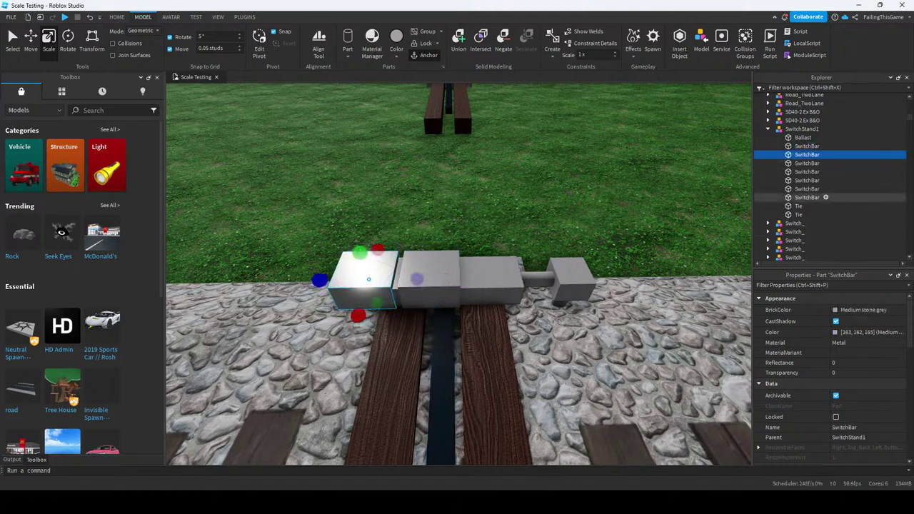
{"action": "left_click", "coordinate": [807, 197], "text": "shift"}
{"action": "left_click", "coordinate": [857, 427]}
{"action": "key", "text": "BackSpace"}
{"action": "key", "text": "BackSpace"}
{"action": "type", "text": "Machine"}
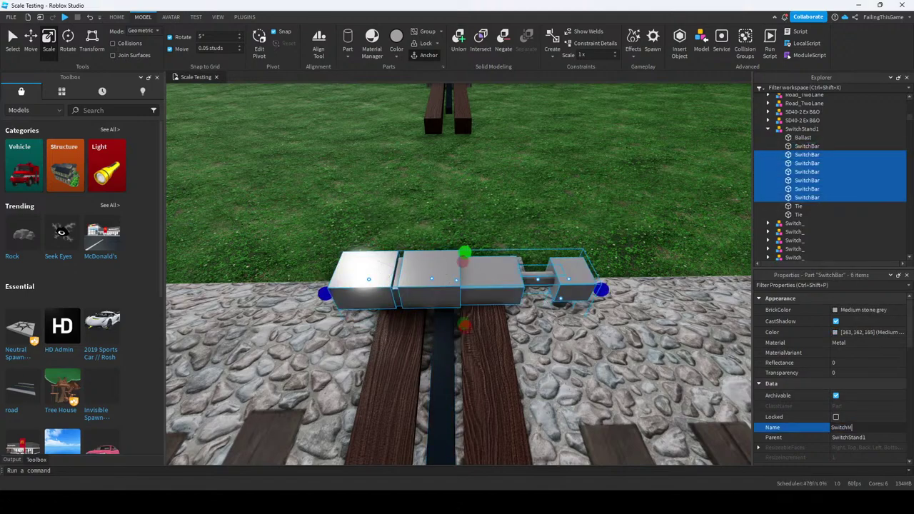
{"action": "key", "text": "Return"}
Shift the whole grey machine assembly lengthwise across the ties and check its fit beside the turnout.
{"action": "key", "text": "ctrl+2"}
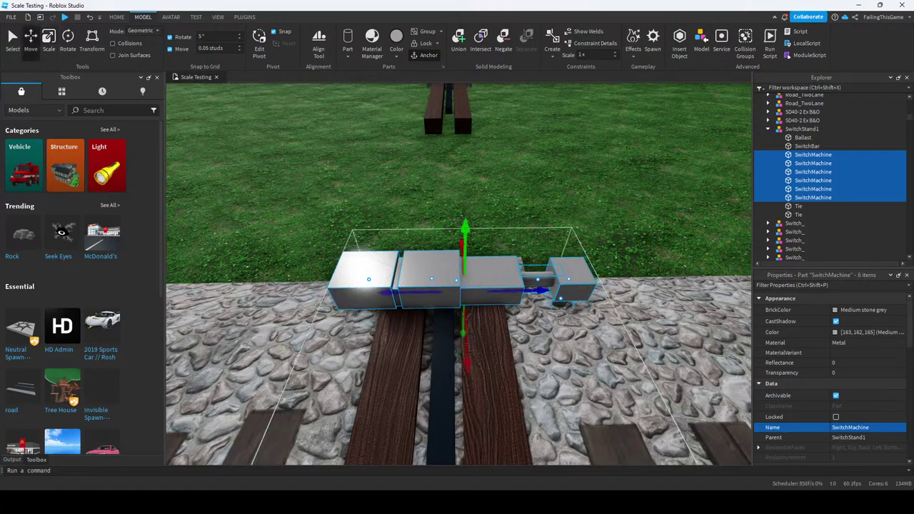
{"action": "left_click_drag", "start_coordinate": [511, 292], "coordinate": [558, 290]}
{"action": "left_click", "coordinate": [500, 178]}
{"action": "mouse_move", "coordinate": [500, 178]}
{"action": "right_mouse_down"}
{"action": "mouse_move", "coordinate": [600, 186]}
{"action": "mouse_move", "coordinate": [500, 187]}
{"action": "right_mouse_up"}
{"action": "scroll", "coordinate": [500, 187], "scroll_direction": "down", "scroll_amount": 3}
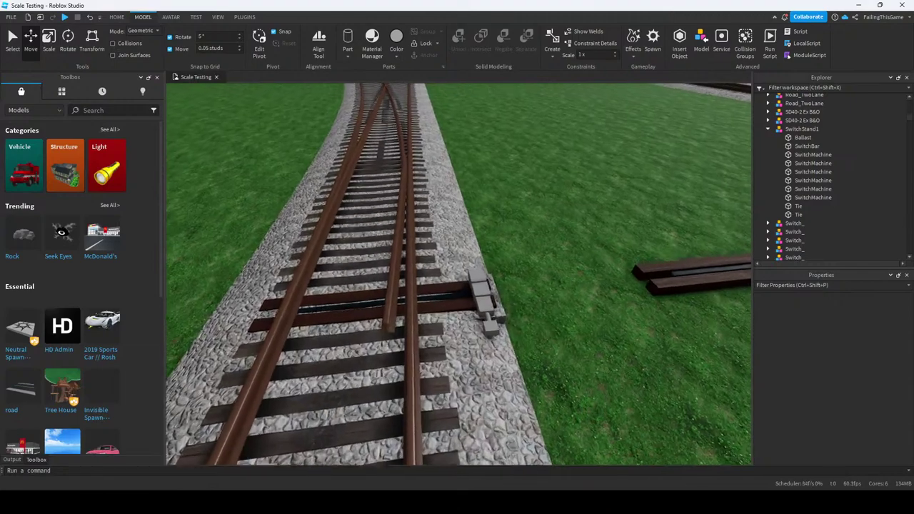
{"action": "scroll", "coordinate": [500, 188], "scroll_direction": "up", "scroll_amount": 2}
{"action": "scroll", "coordinate": [459, 274], "scroll_direction": "down", "scroll_amount": 1}
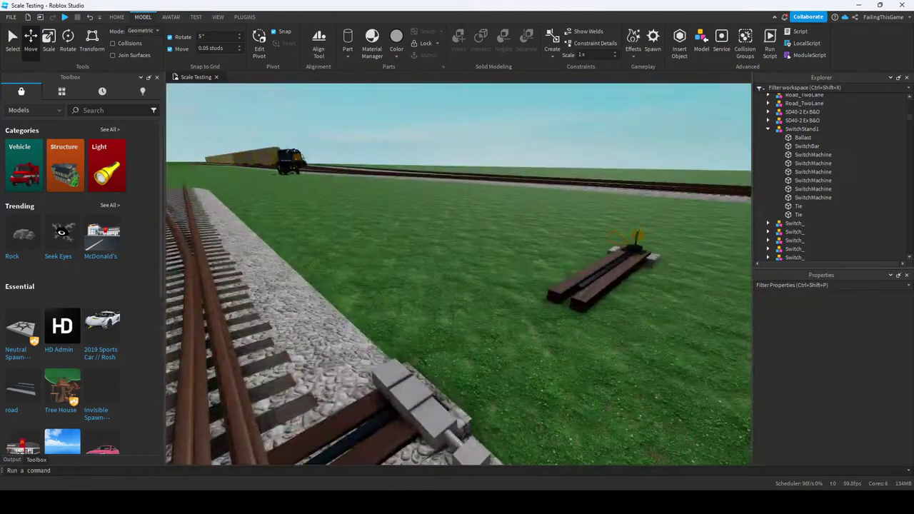
Lower the six SwitchMachine parts slightly on the ties, comparing the change by undoing and redoing it.
{"action": "key", "text": "w"}
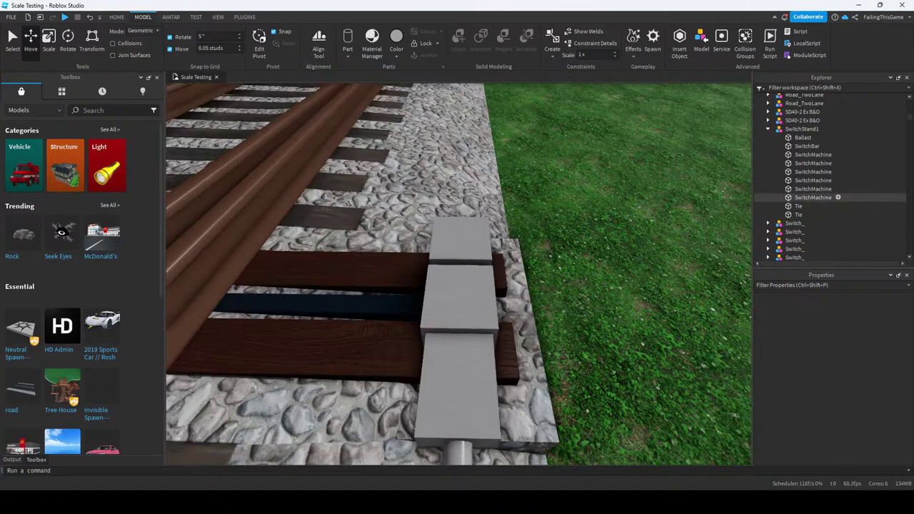
{"action": "left_click", "coordinate": [813, 198]}
{"action": "left_click", "coordinate": [812, 154], "text": "shift"}
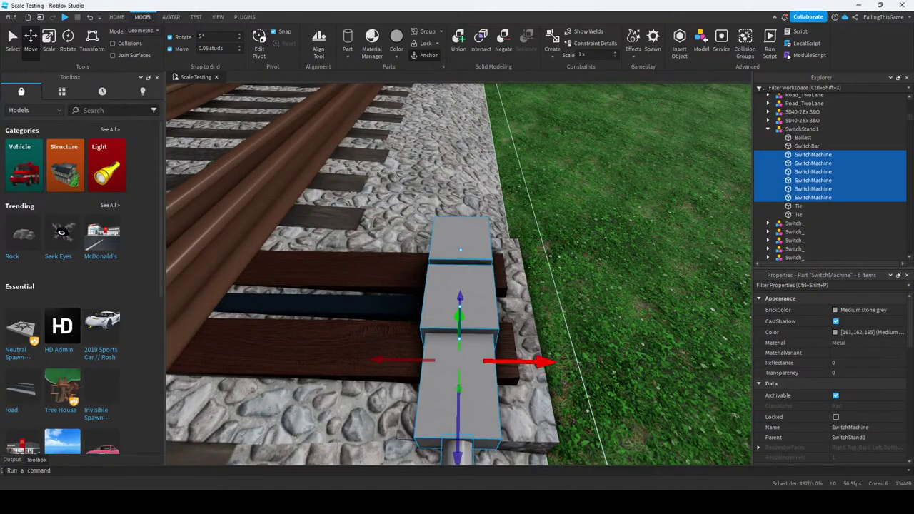
{"action": "mouse_move", "coordinate": [459, 314]}
{"action": "left_mouse_down"}
{"action": "mouse_move", "coordinate": [460, 336]}
{"action": "mouse_move", "coordinate": [459, 314]}
{"action": "left_mouse_up"}
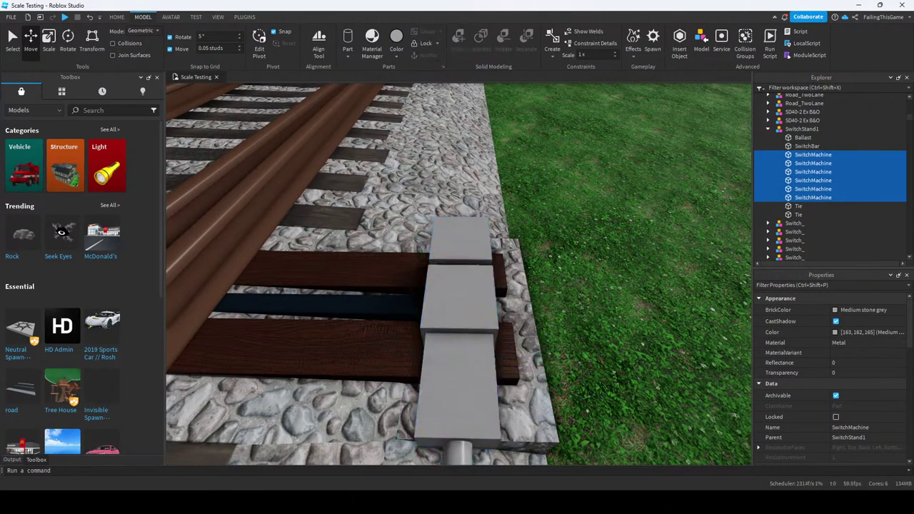
{"action": "key", "text": "s"}
{"action": "key", "text": "q"}
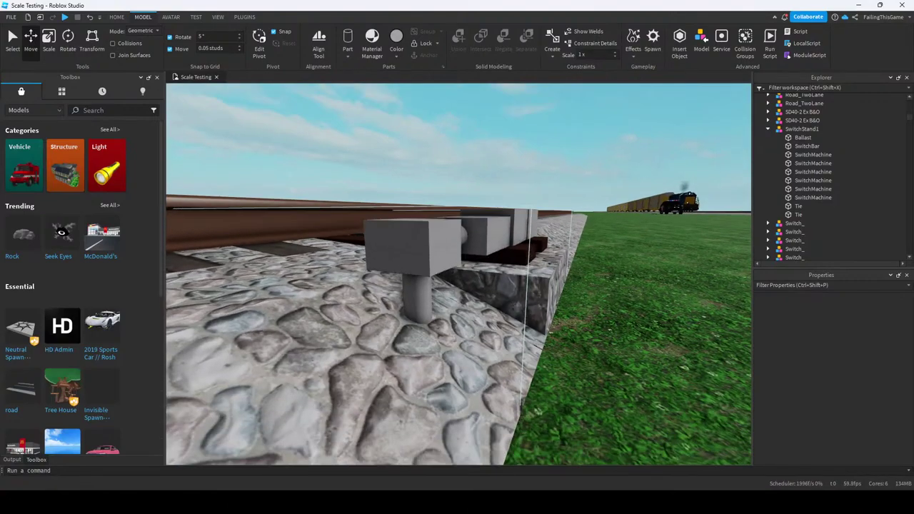
{"action": "key", "text": "ctrl+z"}
{"action": "key", "text": "s"}
{"action": "key", "text": "ctrl+y"}
{"action": "key", "text": "s"}
{"action": "key", "text": "e"}
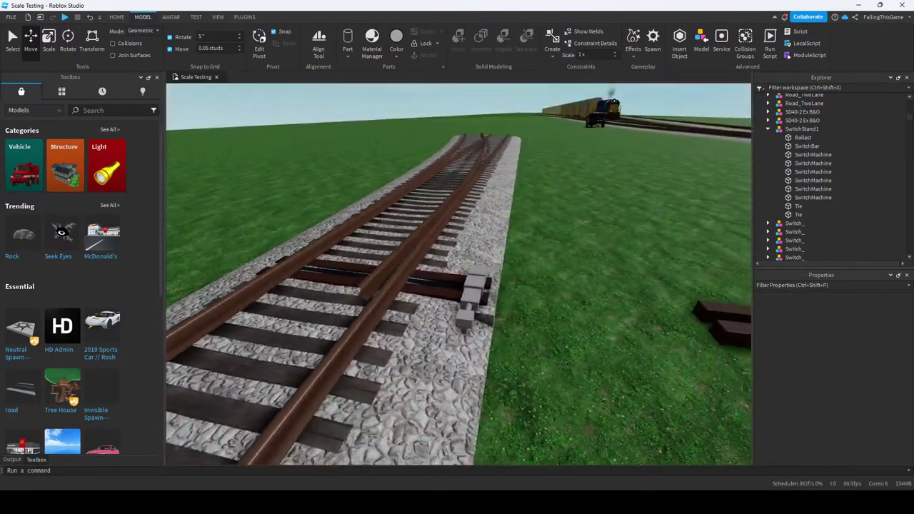
Start a play test to view the switch machine and turnout in-game.
{"action": "left_click", "coordinate": [64, 16]}
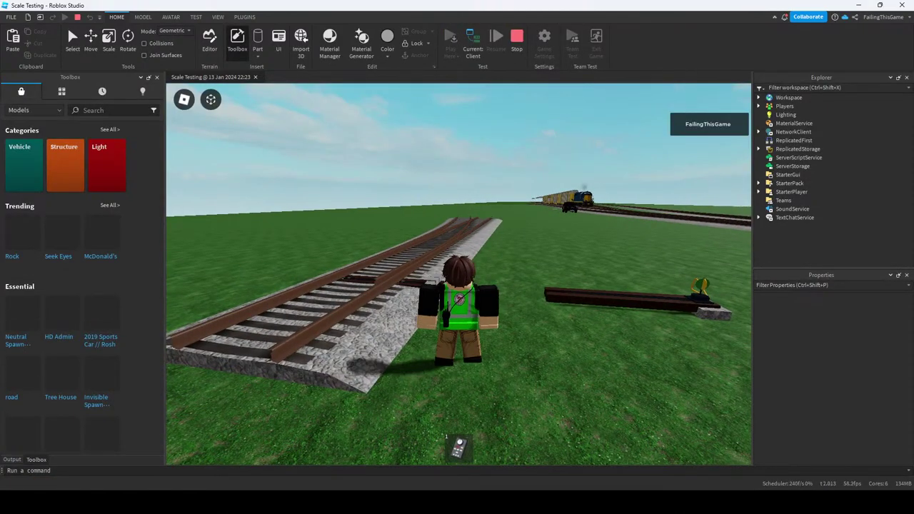
Walk the character around the track switch to inspect the switch machine, and end the playtest.
{"action": "key", "text": "a"}
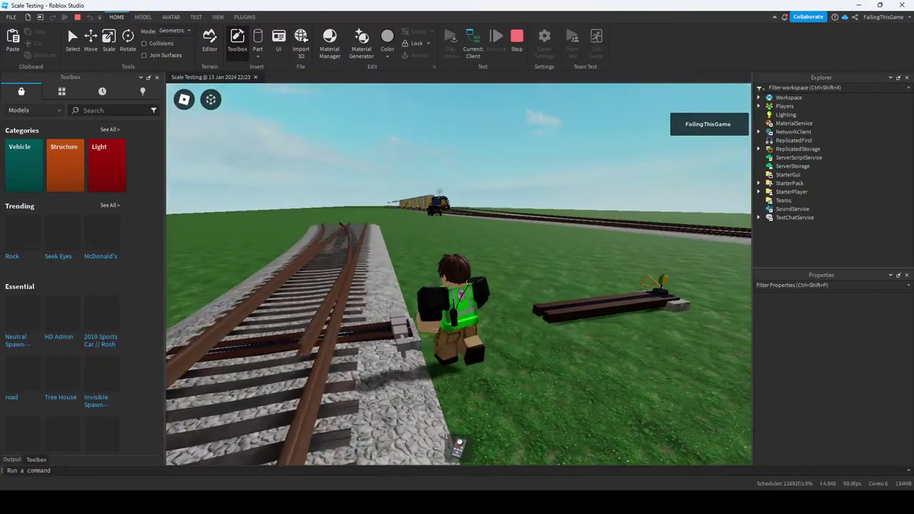
{"action": "key", "text": "a"}
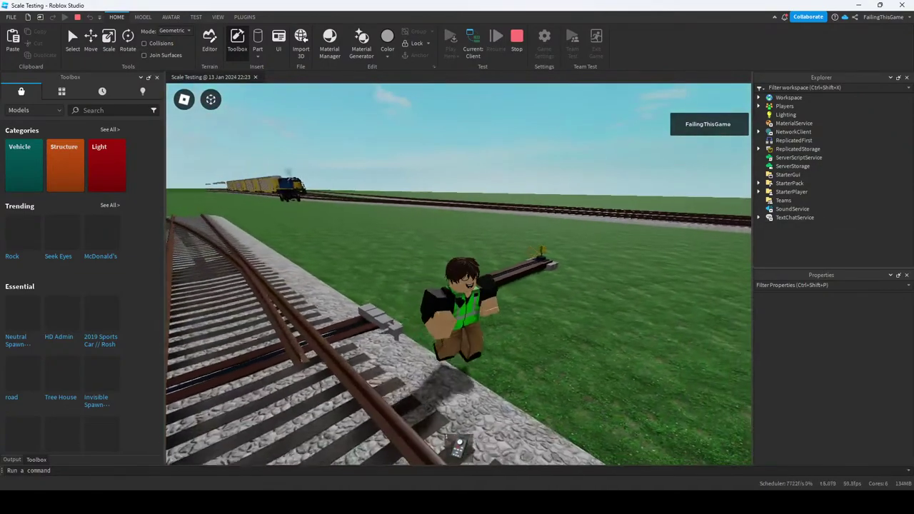
{"action": "key", "text": "a"}
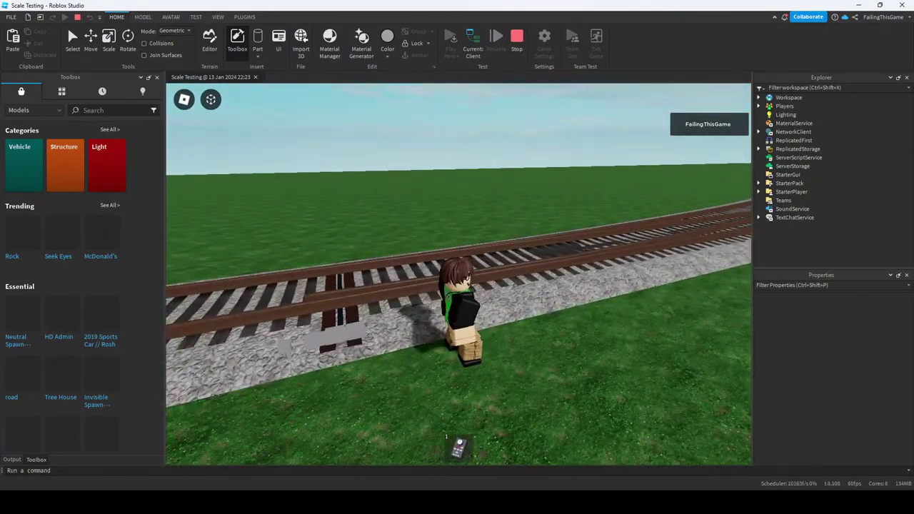
{"action": "key", "text": "s"}
{"action": "key", "text": "shift+F5"}
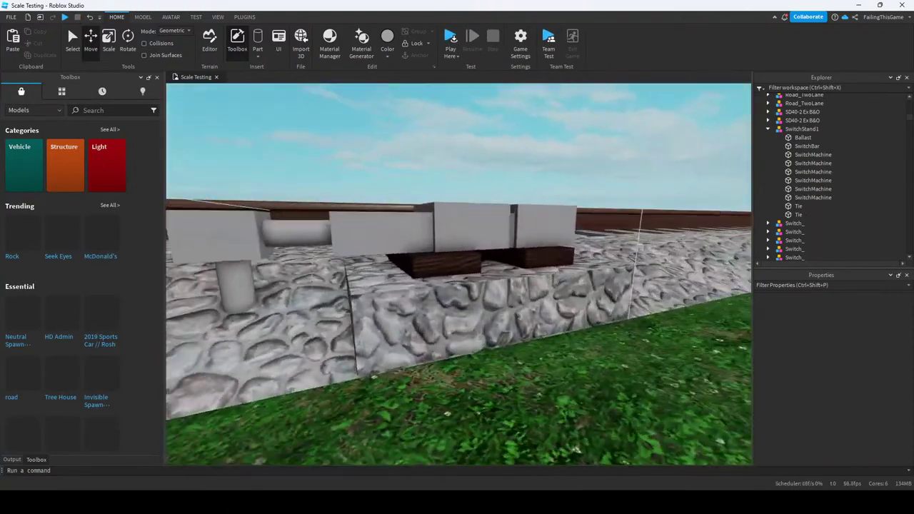
Rename the SwitchStand1 model to SwitchStandCTC1.
{"action": "left_click", "coordinate": [803, 240]}
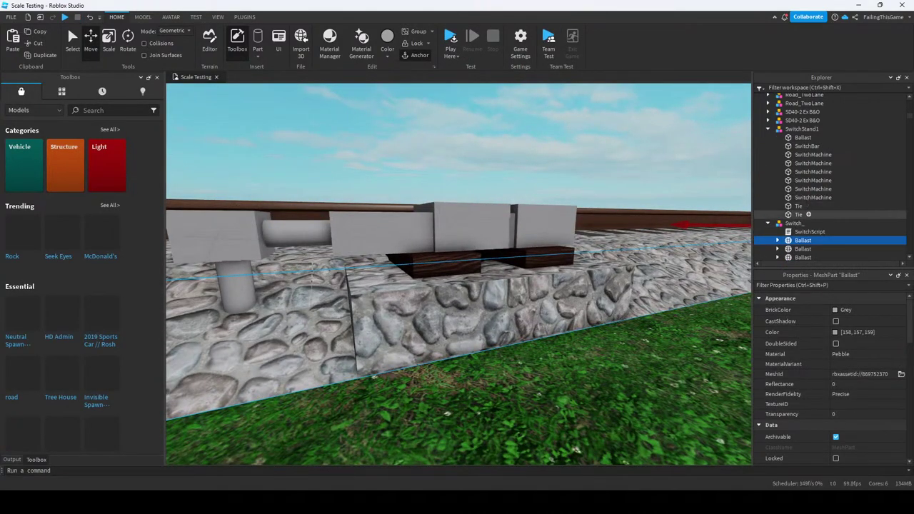
{"action": "left_click", "coordinate": [802, 129]}
{"action": "left_click", "coordinate": [849, 352]}
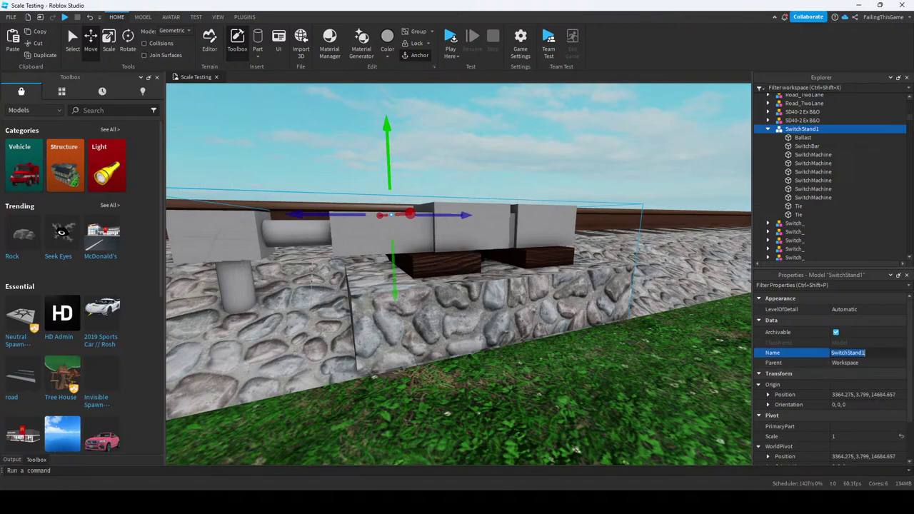
{"action": "type", "text": "CTC"}
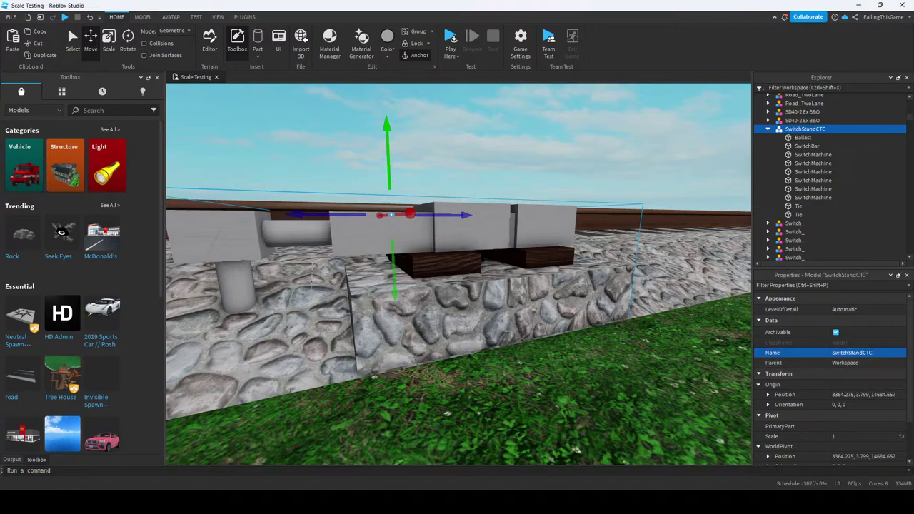
{"action": "type", "text": "1"}
{"action": "key", "text": "Return"}
Lengthen the Ballast part of SwitchStandCTC1 along the track so it extends beneath the switch machine's far end box.
{"action": "key", "text": "s"}
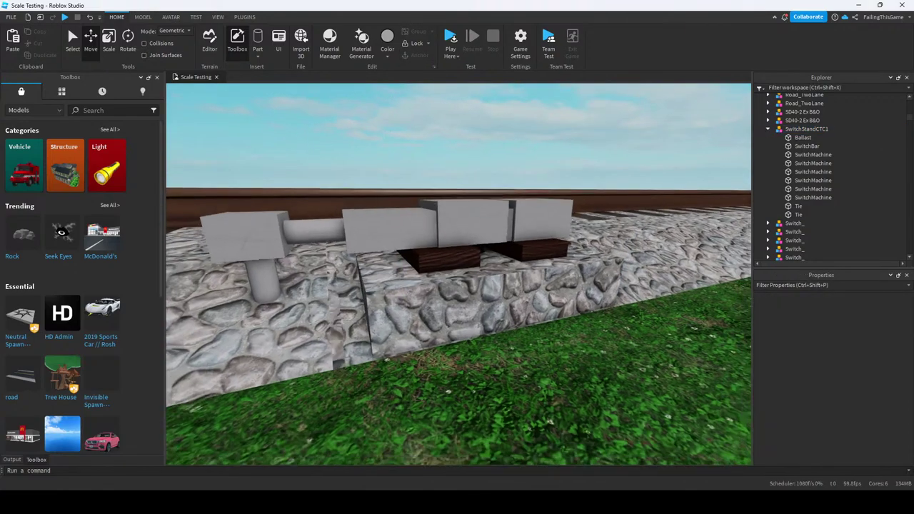
{"action": "left_click", "coordinate": [813, 154]}
{"action": "left_click", "coordinate": [813, 188]}
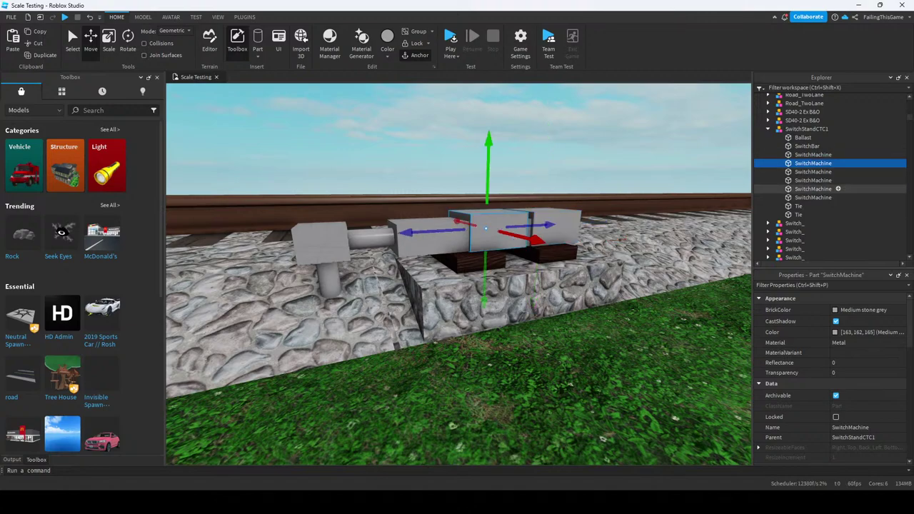
{"action": "left_click", "coordinate": [807, 146]}
{"action": "left_click", "coordinate": [802, 138]}
{"action": "key", "text": "ctrl+3"}
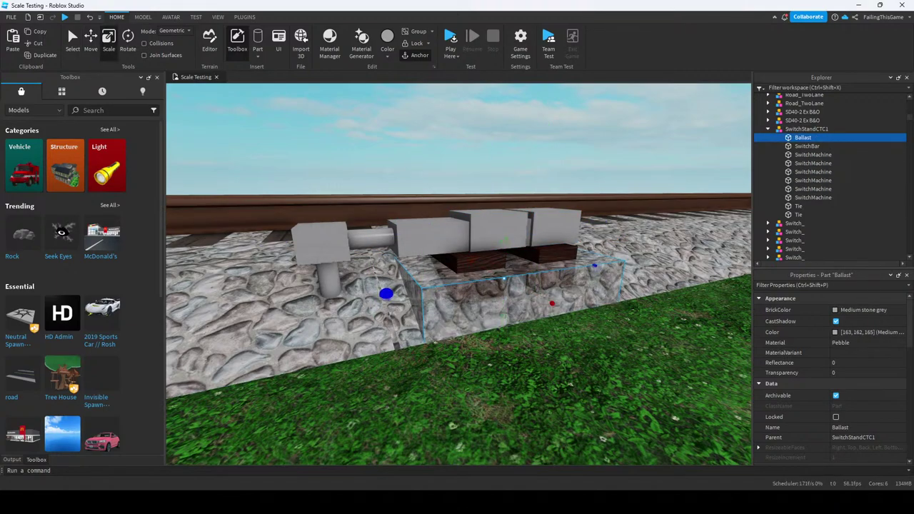
{"action": "left_click_drag", "start_coordinate": [385, 293], "coordinate": [353, 299]}
{"action": "scroll", "coordinate": [459, 274], "scroll_direction": "up", "scroll_amount": 3}
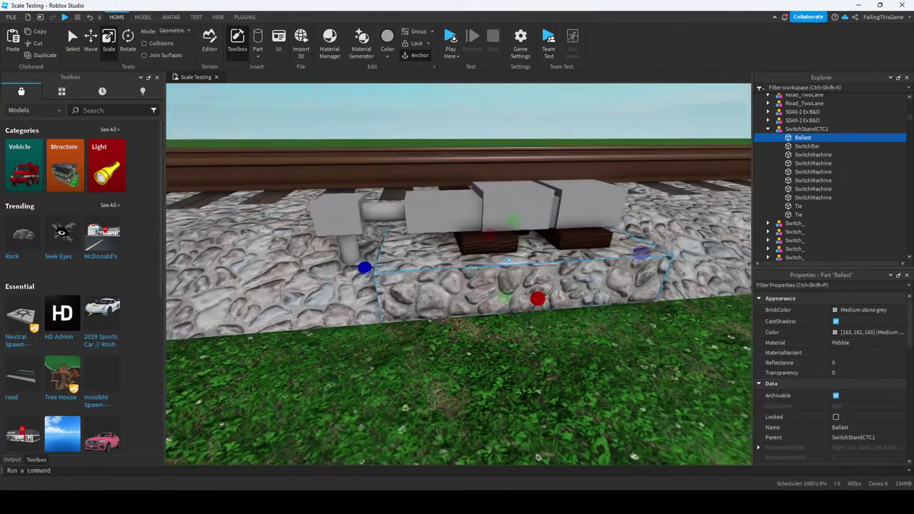
{"action": "scroll", "coordinate": [459, 274], "scroll_direction": "down", "scroll_amount": 2}
{"action": "left_click_drag", "start_coordinate": [347, 267], "coordinate": [300, 273]}
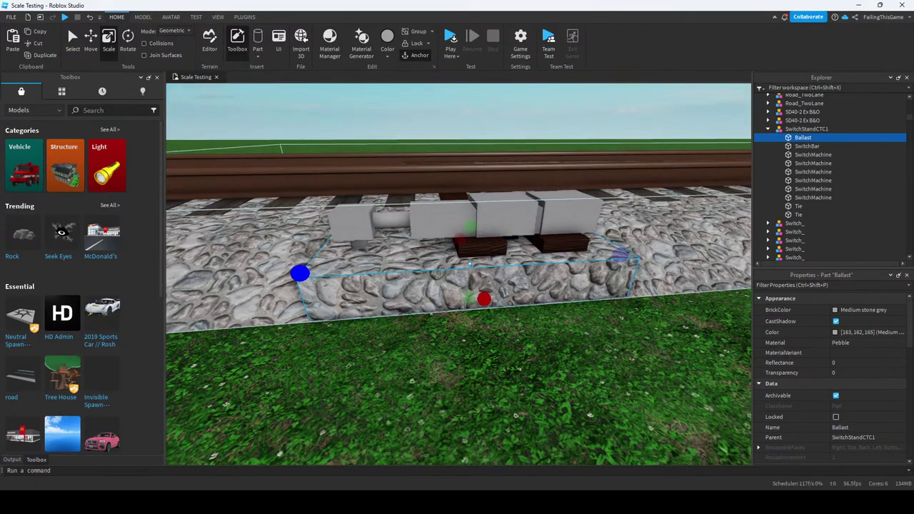
Duplicate the middle SwitchMachine box and scale the copy down to a small handle protruding from its upper front face.
{"action": "right_click_drag", "start_coordinate": [459, 274], "coordinate": [571, 285]}
{"action": "left_click", "coordinate": [408, 306]}
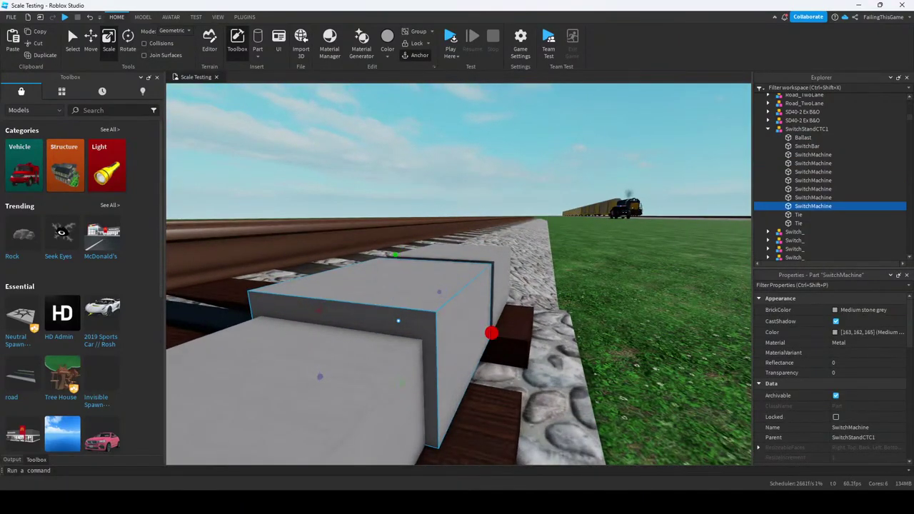
{"action": "left_click_drag", "start_coordinate": [492, 333], "coordinate": [502, 335]}
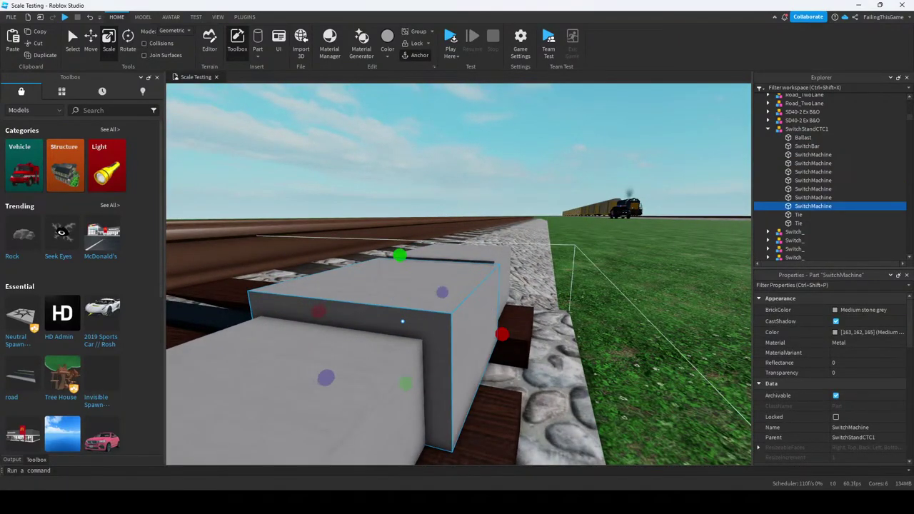
{"action": "left_click_drag", "start_coordinate": [319, 310], "coordinate": [454, 328]}
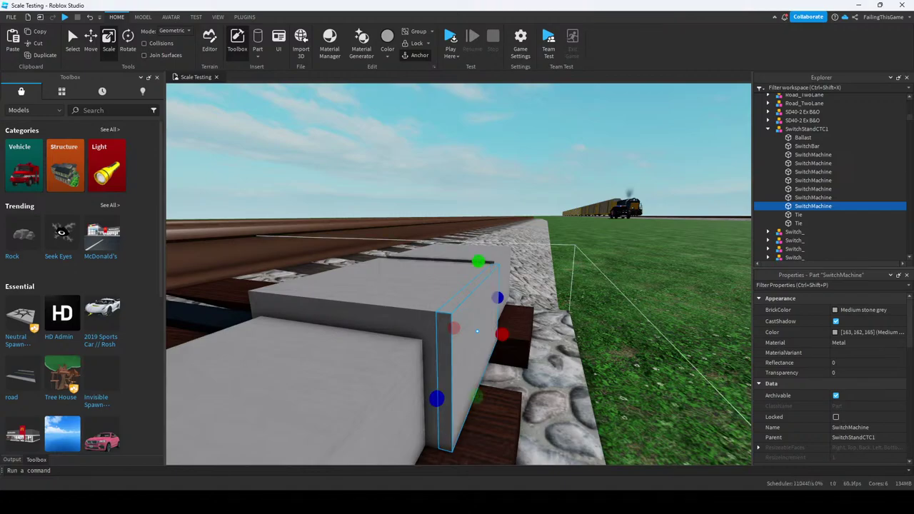
{"action": "left_click_drag", "start_coordinate": [471, 428], "coordinate": [478, 309]}
{"action": "right_click_drag", "start_coordinate": [478, 309], "coordinate": [422, 225]}
{"action": "left_click", "coordinate": [462, 277]}
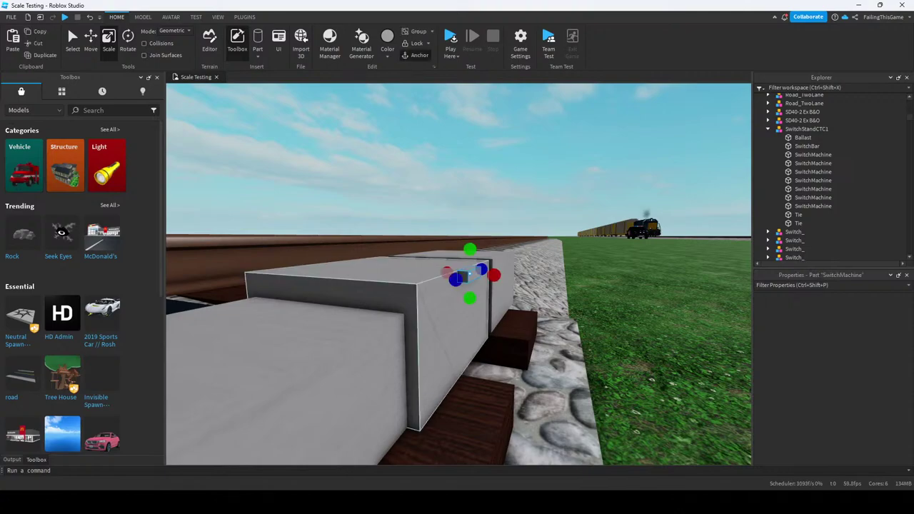
Set the move snap increment to 0.01 studs and switch to the Move tool for the small handle.
{"action": "left_click", "coordinate": [143, 17]}
{"action": "left_click", "coordinate": [218, 47]}
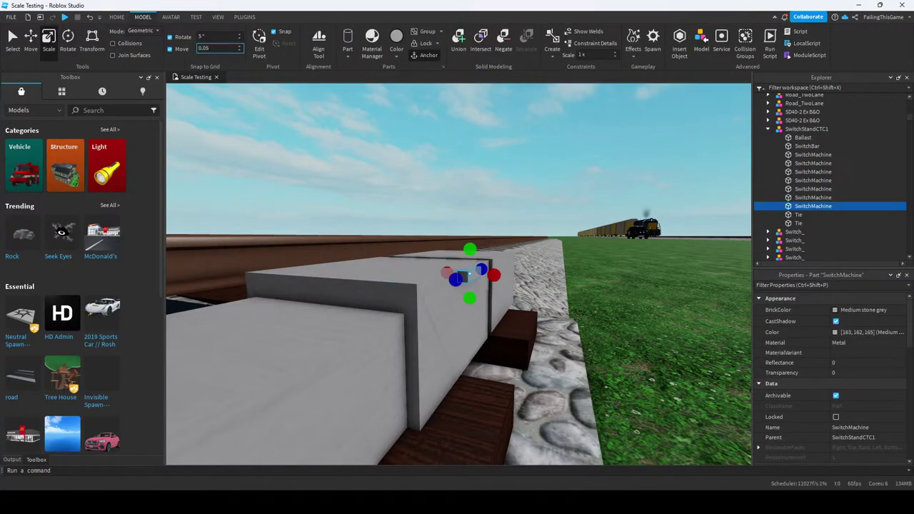
{"action": "type", "text": "1"}
{"action": "key", "text": "Return"}
{"action": "key", "text": "ctrl+2"}
{"action": "scroll", "coordinate": [457, 274], "scroll_direction": "up", "scroll_amount": 5}
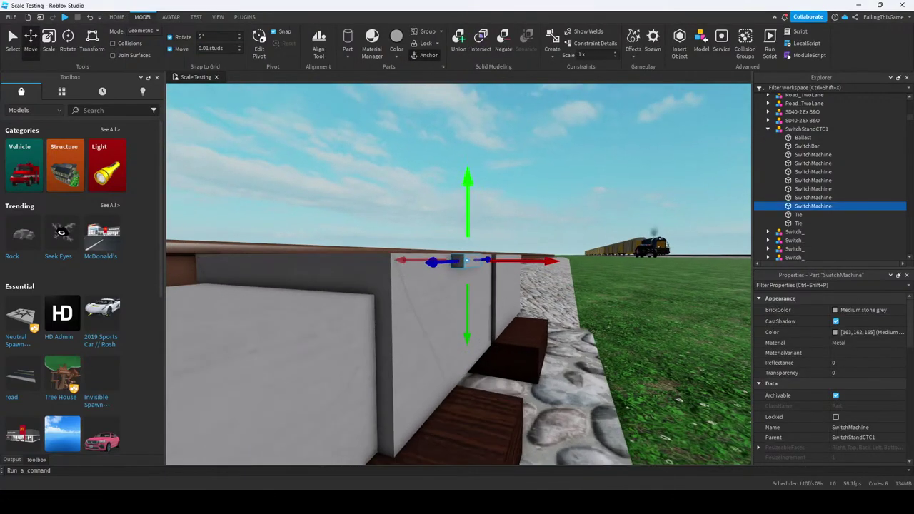
{"action": "key", "text": "e"}
{"action": "key", "text": "w"}
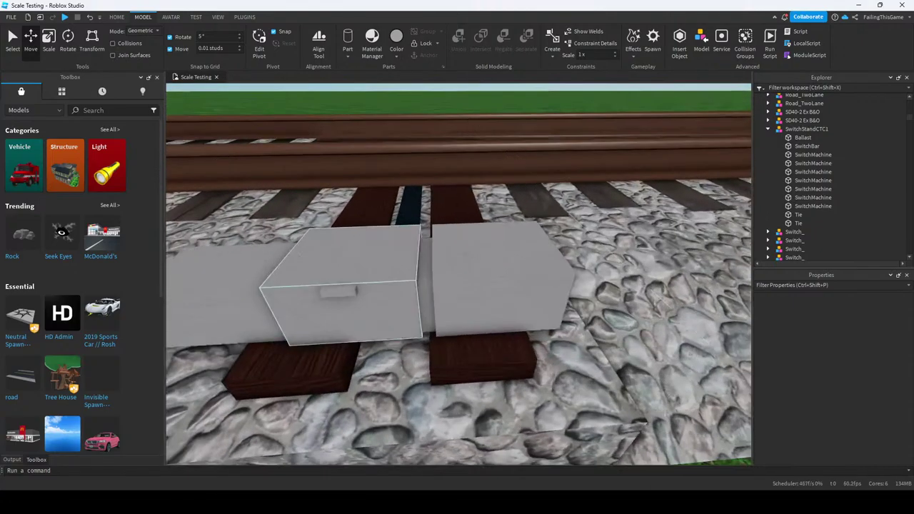
Set the move snap increment to 0.05 studs, and place a duplicate of the small handle on the neighbouring box's front face.
{"action": "left_click", "coordinate": [339, 286]}
{"action": "left_click", "coordinate": [218, 48]}
{"action": "type", "text": "0.05"}
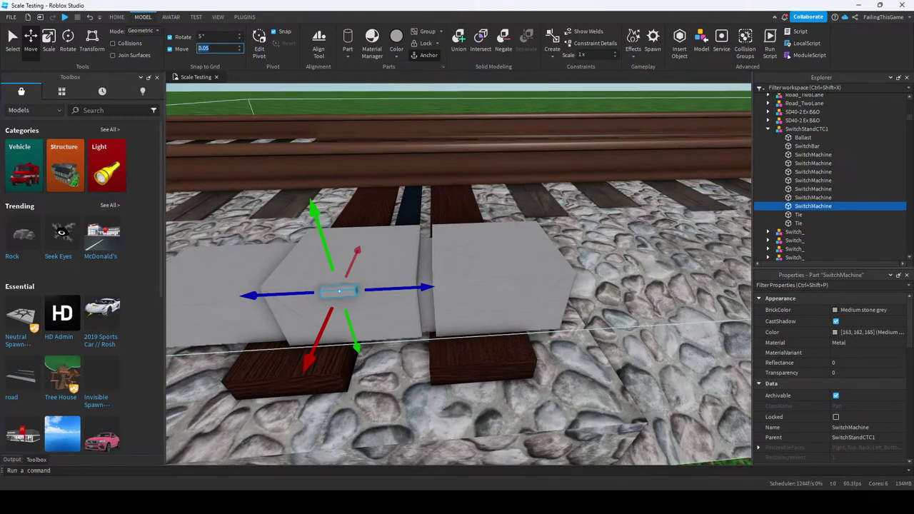
{"action": "key", "text": "Return"}
{"action": "key", "text": "q"}
{"action": "key", "text": "ctrl+d"}
{"action": "left_click_drag", "start_coordinate": [400, 289], "coordinate": [528, 286]}
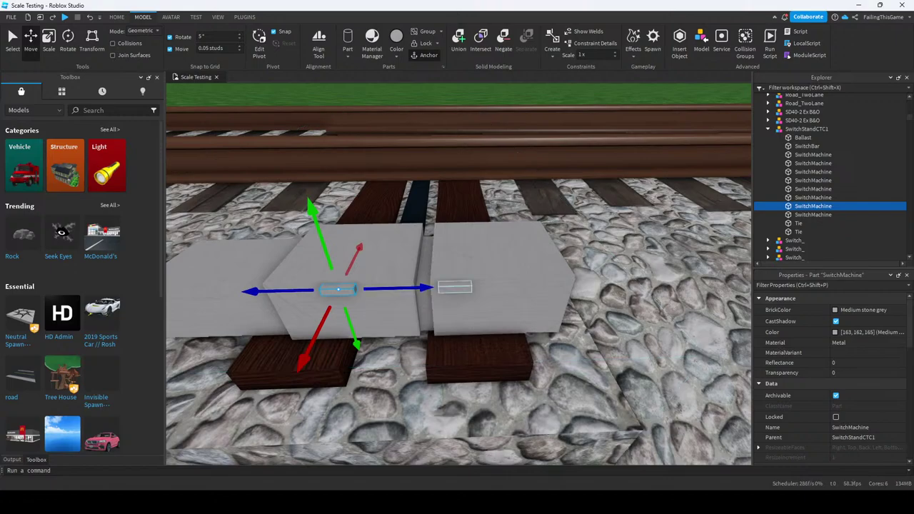
{"action": "key", "text": "e"}
{"action": "key", "text": "d"}
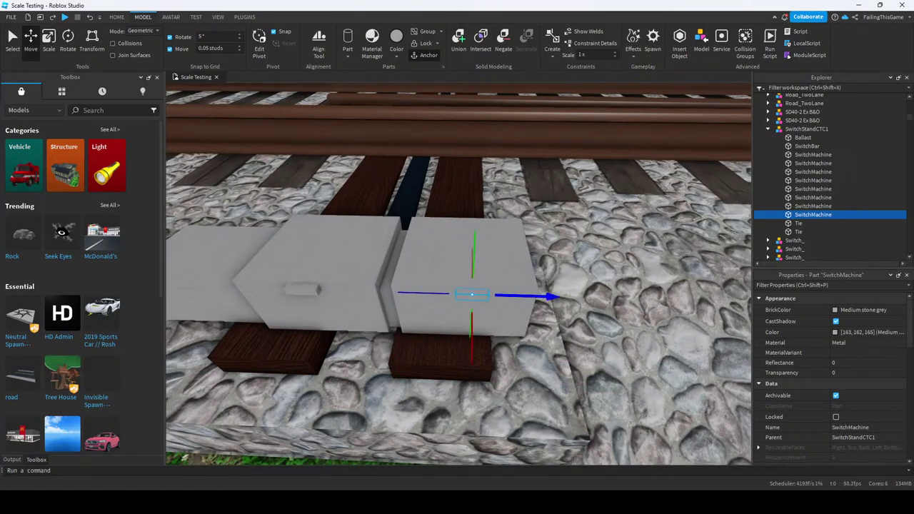
Duplicate the end SwitchMachine box outward along the track and scale the copy down to a thin slab against its end face.
{"action": "key", "text": "s"}
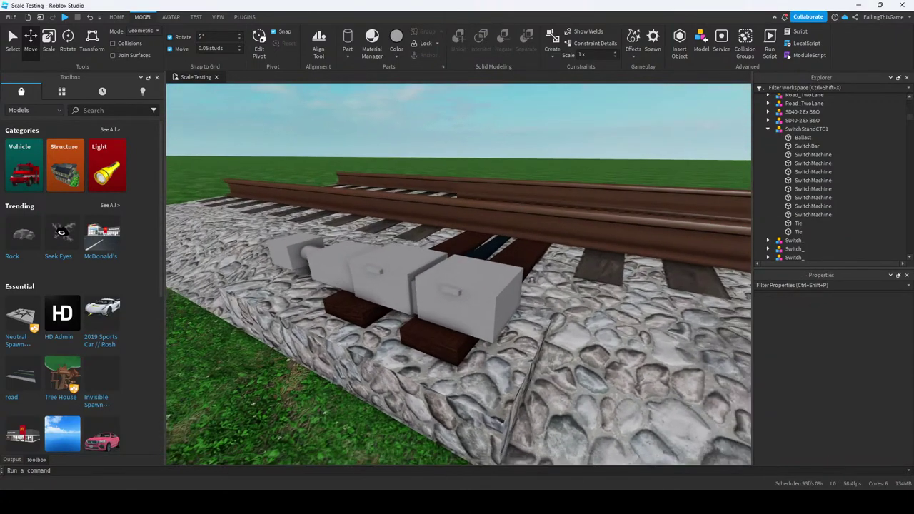
{"action": "key", "text": "w"}
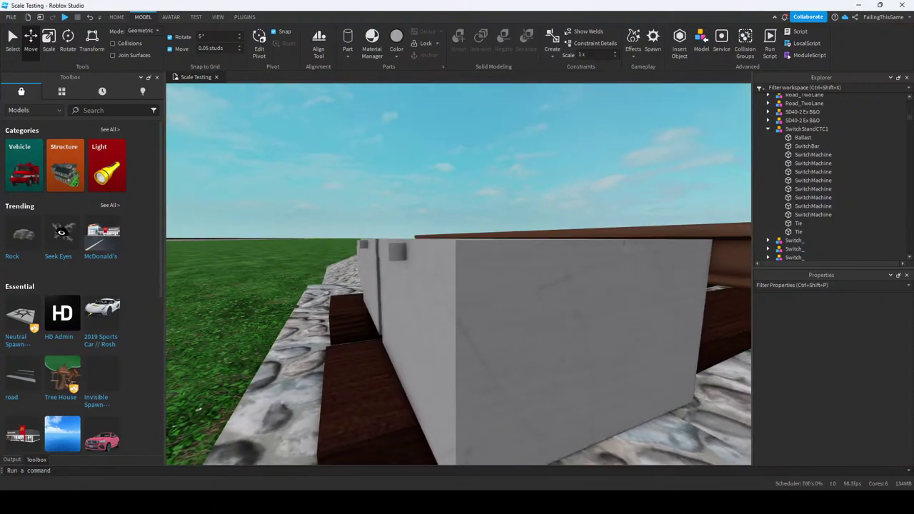
{"action": "key", "text": "a"}
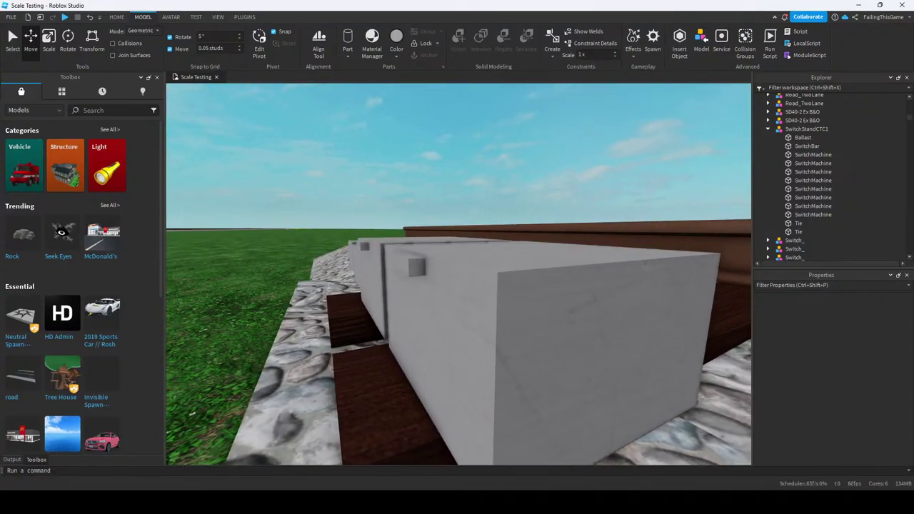
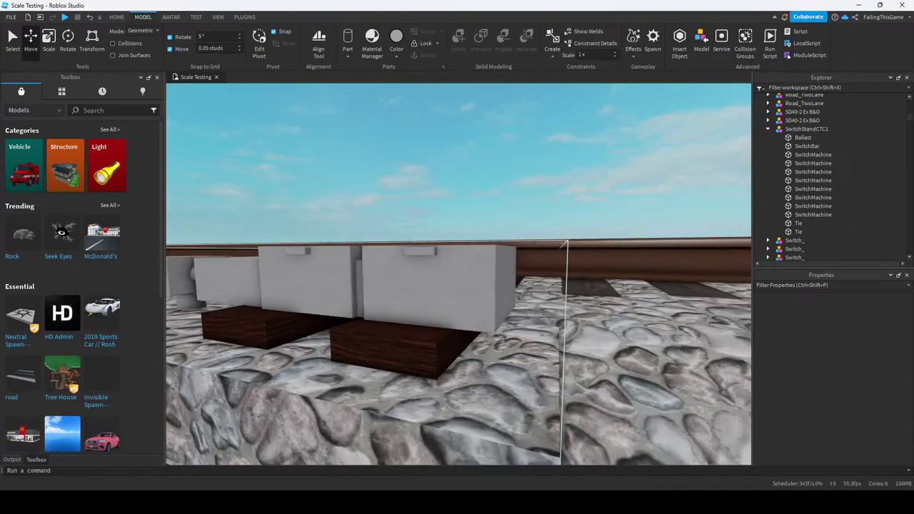
{"action": "left_click", "coordinate": [388, 286]}
{"action": "left_click_drag", "start_coordinate": [508, 286], "coordinate": [643, 287]}
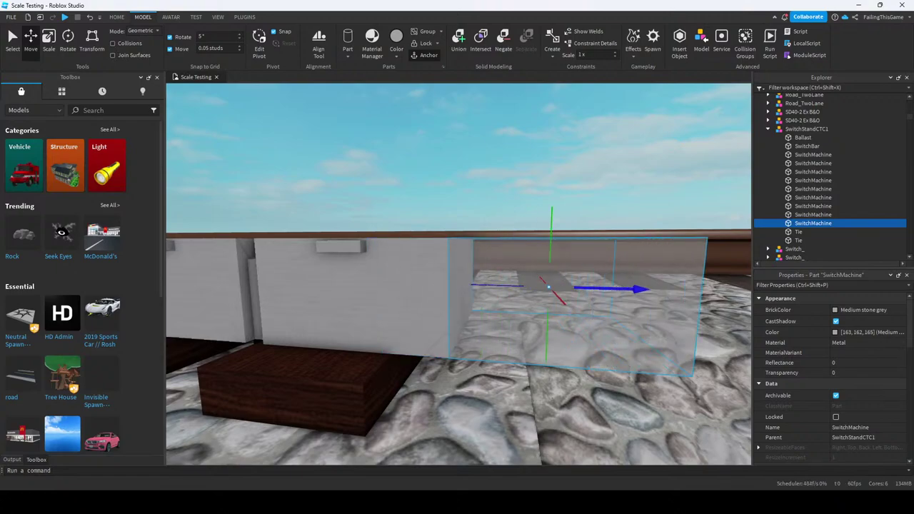
{"action": "left_click", "coordinate": [49, 39]}
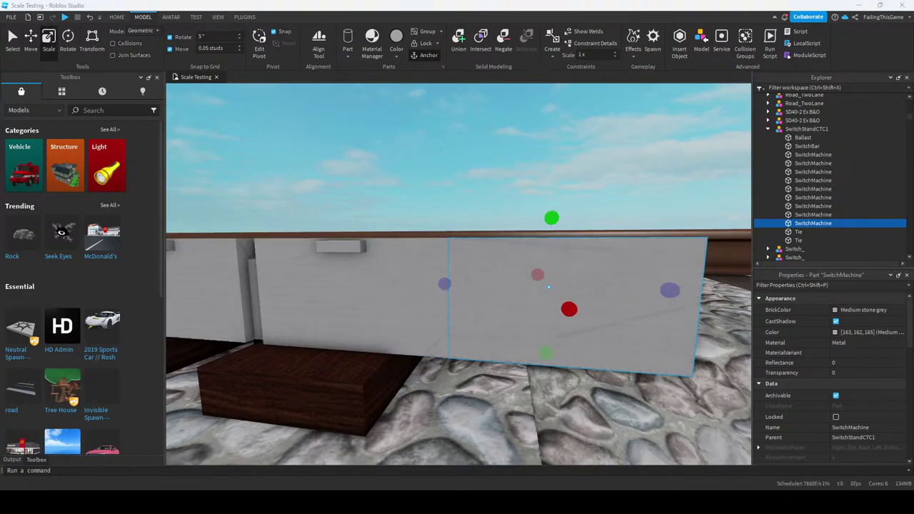
{"action": "right_click_drag", "start_coordinate": [457, 286], "coordinate": [439, 368]}
{"action": "left_click_drag", "start_coordinate": [549, 395], "coordinate": [441, 321]}
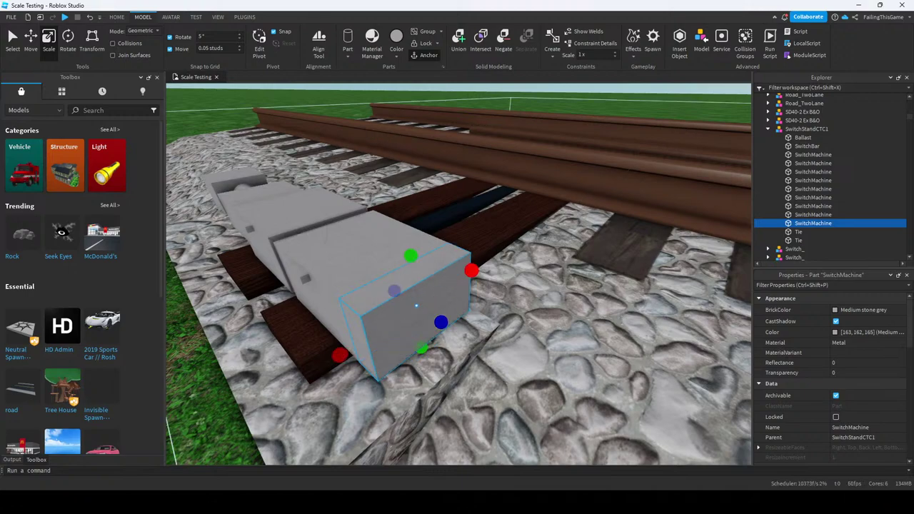
Narrow the slab about its centre and reduce its height to form a small block low on the end face.
{"action": "left_click_drag", "start_coordinate": [446, 286], "coordinate": [441, 289]}
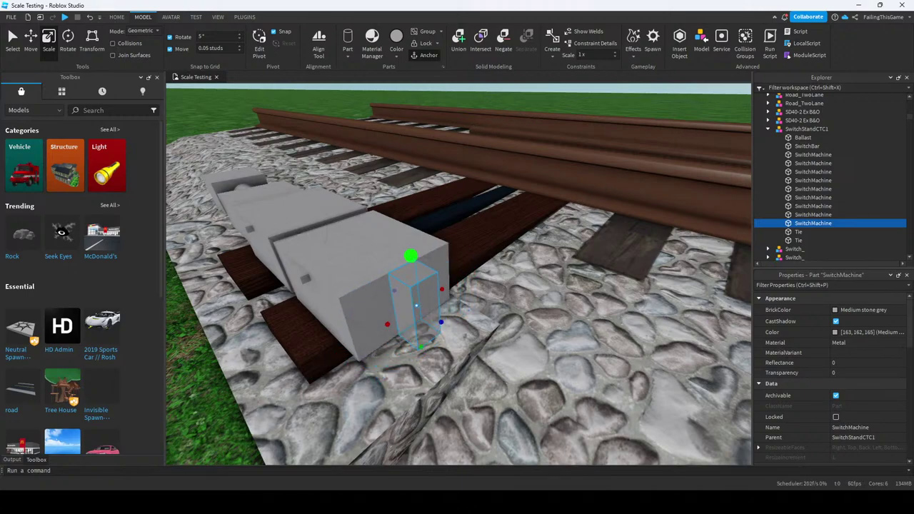
{"action": "left_click_drag", "start_coordinate": [411, 256], "coordinate": [417, 314]}
{"action": "right_click_drag", "start_coordinate": [417, 328], "coordinate": [417, 286]}
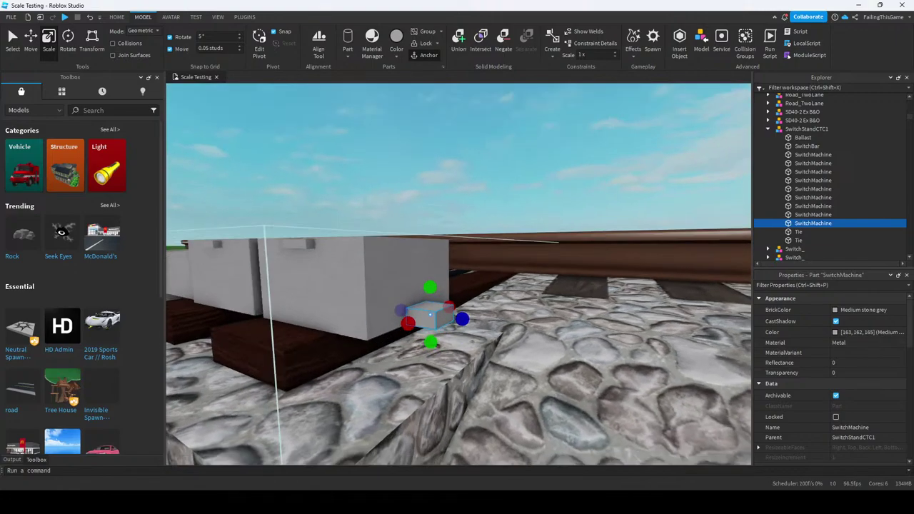
{"action": "scroll", "coordinate": [457, 285], "scroll_direction": "down", "scroll_amount": 2}
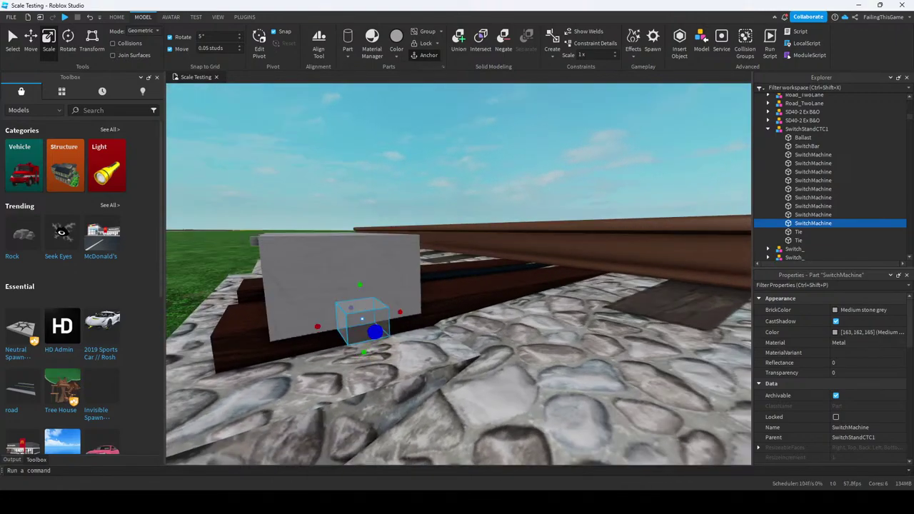
Try out different heights and widths for the small block on the end face of the outer SwitchMachine box.
{"action": "key", "text": "w"}
{"action": "key", "text": "a"}
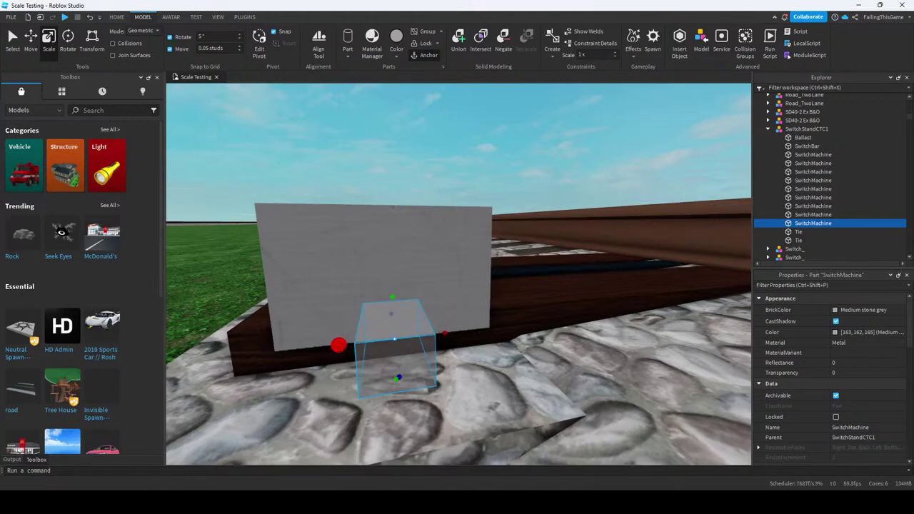
{"action": "key", "text": "s"}
{"action": "key", "text": "d"}
{"action": "left_click_drag", "start_coordinate": [464, 251], "coordinate": [464, 267], "text": "ctrl"}
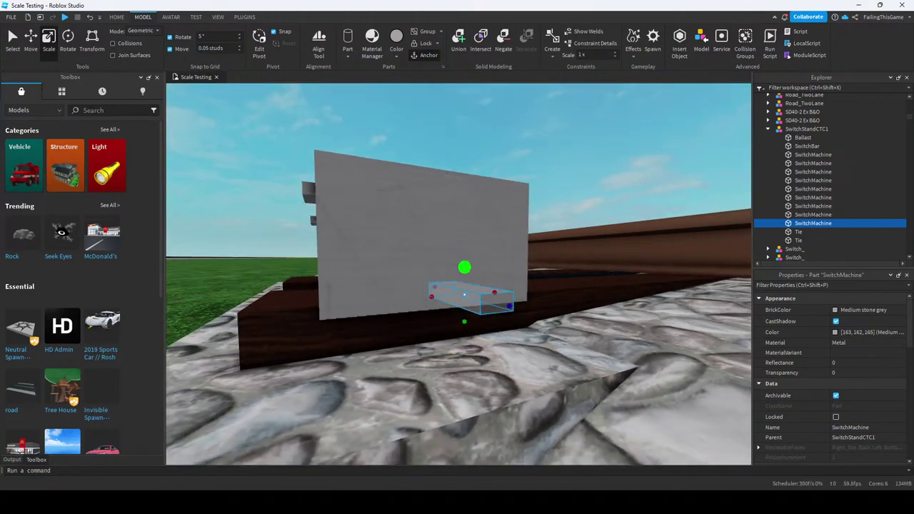
{"action": "key", "text": "a"}
{"action": "key", "text": "a"}
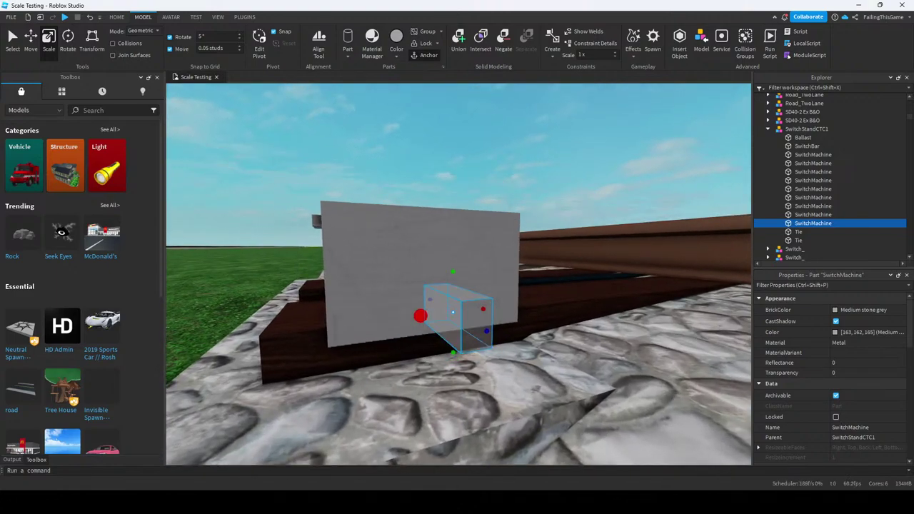
{"action": "key", "text": "a"}
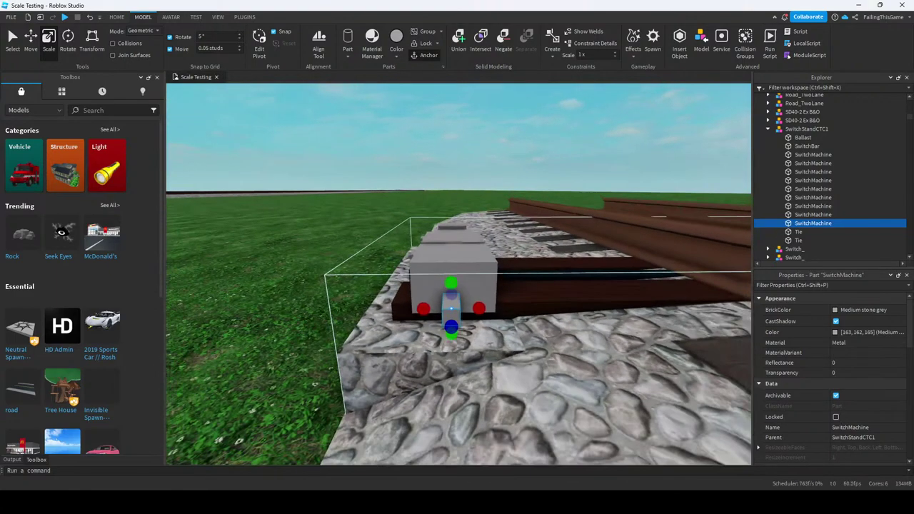
{"action": "key", "text": "a"}
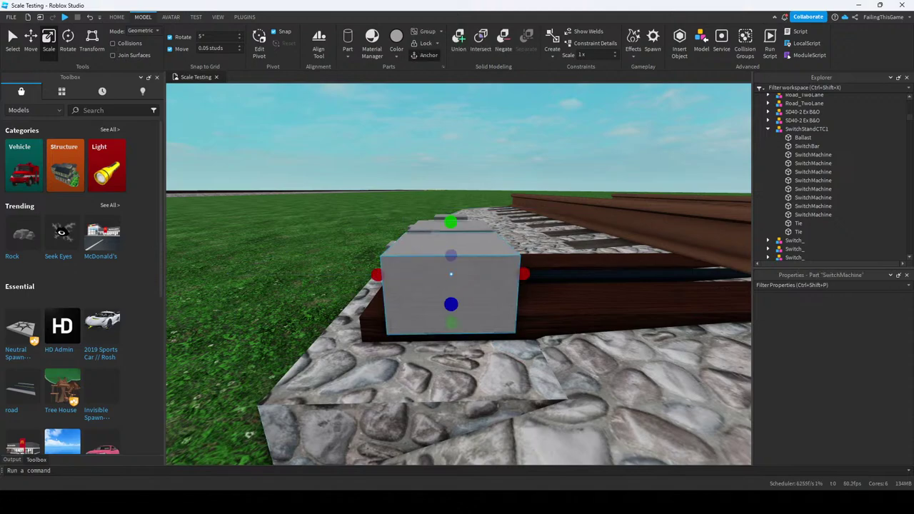
Duplicate the end SwitchMachine box again and scale the copy into a narrow, shorter block against its end face.
{"action": "key", "text": "d"}
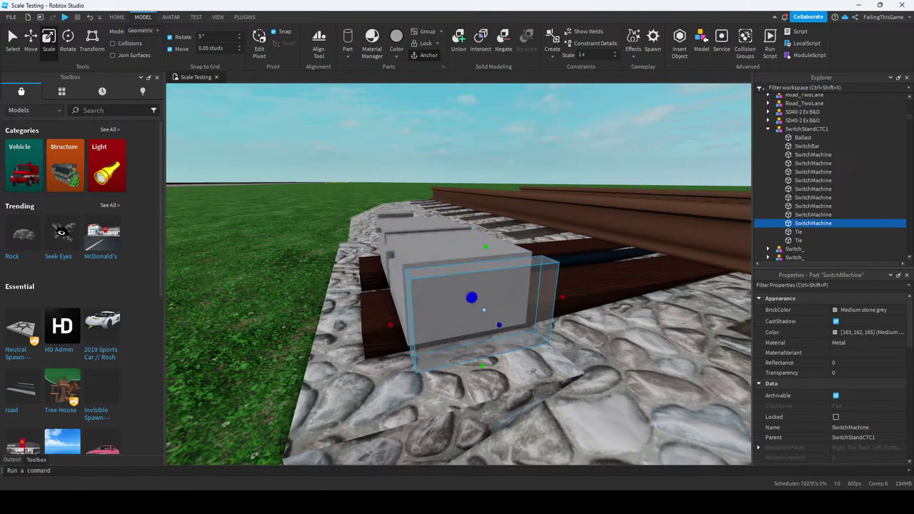
{"action": "key", "text": "ctrl+z"}
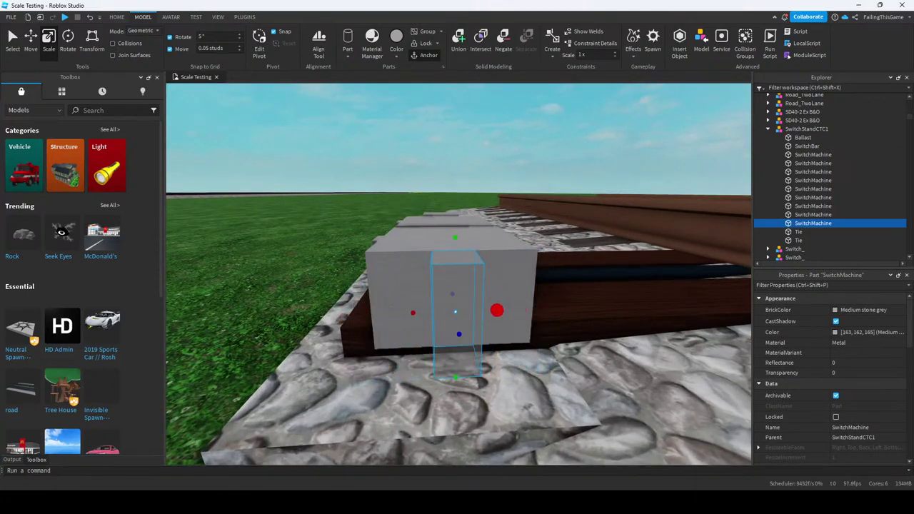
{"action": "key", "text": "q"}
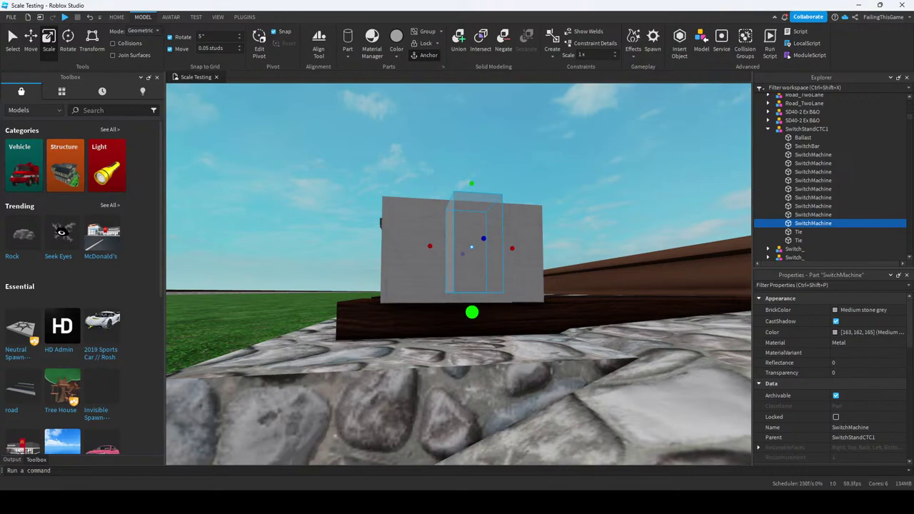
{"action": "key", "text": "ctrl+z"}
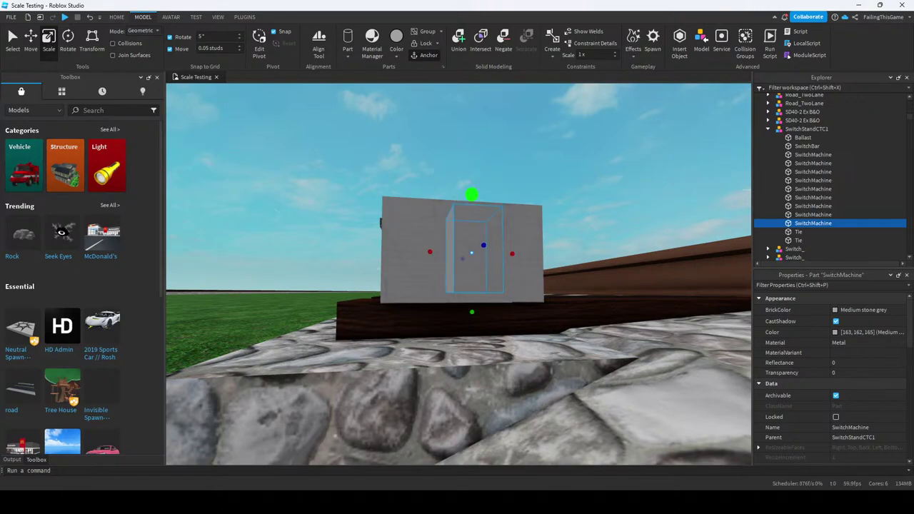
{"action": "right_click_drag", "start_coordinate": [457, 271], "coordinate": [436, 291]}
Duplicate the small block, scale the copy into a thin wider plate against the end face, and set the move snap increment to 0.01 studs.
{"action": "key", "text": "ctrl+d"}
{"action": "right_click_drag", "start_coordinate": [500, 285], "coordinate": [461, 288]}
{"action": "left_click_drag", "start_coordinate": [412, 305], "coordinate": [396, 312]}
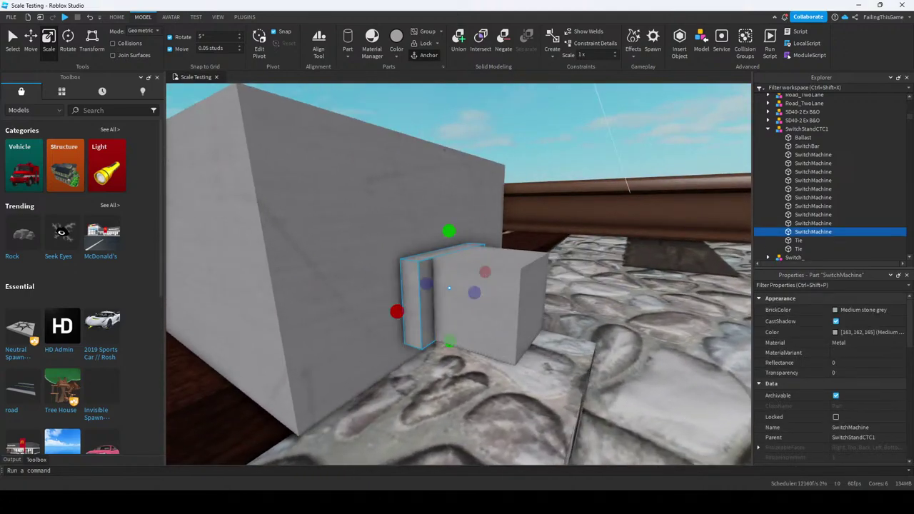
{"action": "right_click_drag", "start_coordinate": [457, 286], "coordinate": [422, 278]}
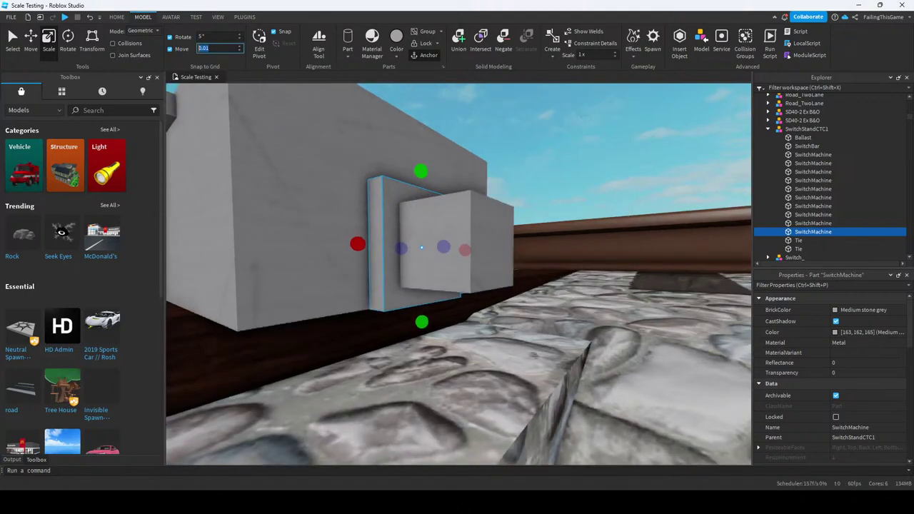
{"action": "key", "text": "Return"}
{"action": "right_click_drag", "start_coordinate": [457, 285], "coordinate": [414, 285]}
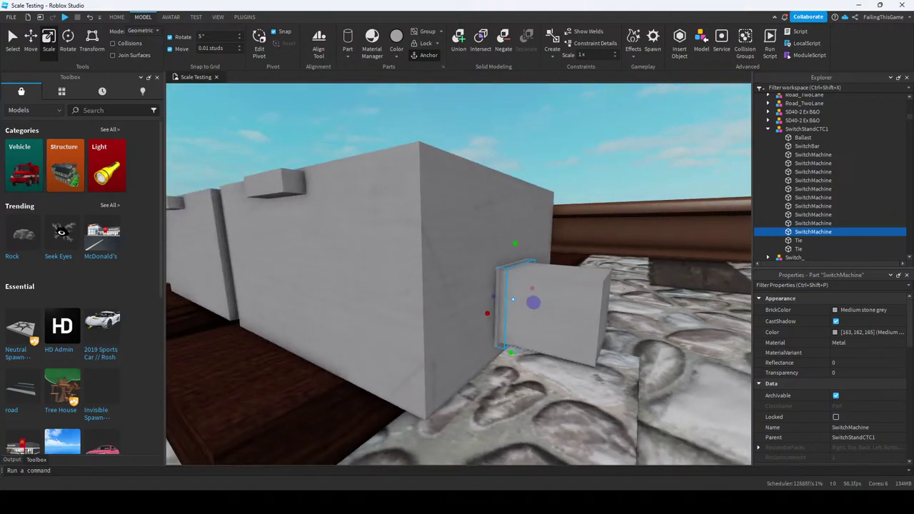
Delete the thin plate behind the small block and set the move snap increment to 0.05 studs.
{"action": "scroll", "coordinate": [457, 286], "scroll_direction": "down", "scroll_amount": 5}
{"action": "right_click_drag", "start_coordinate": [457, 285], "coordinate": [422, 286]}
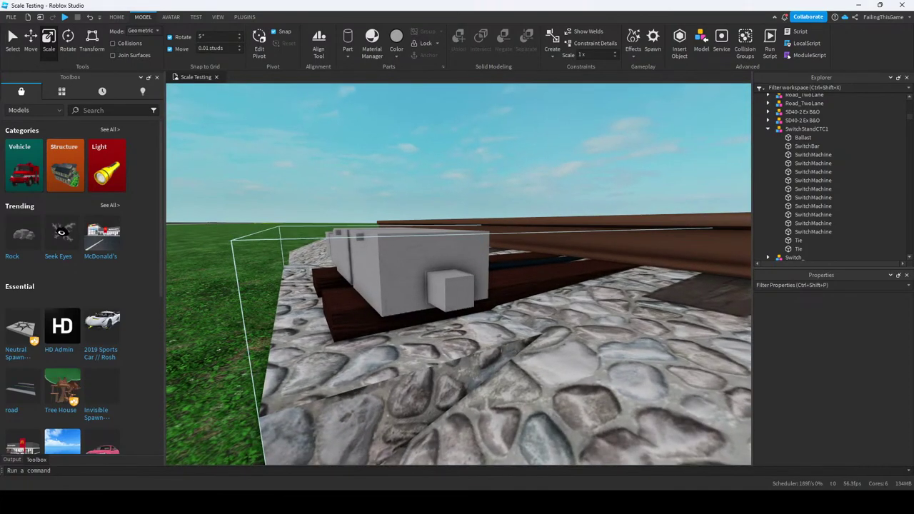
{"action": "left_click", "coordinate": [450, 289]}
{"action": "left_click", "coordinate": [214, 48]}
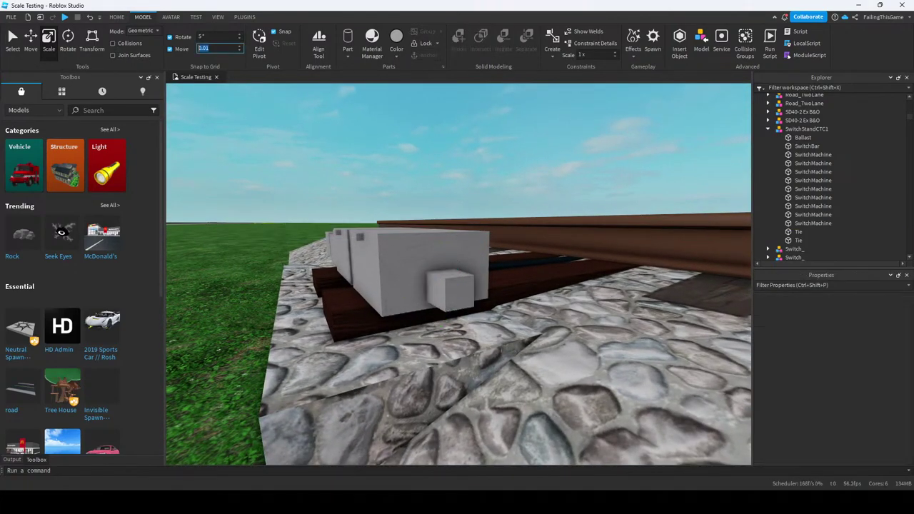
{"action": "right_click_drag", "start_coordinate": [457, 286], "coordinate": [414, 286]}
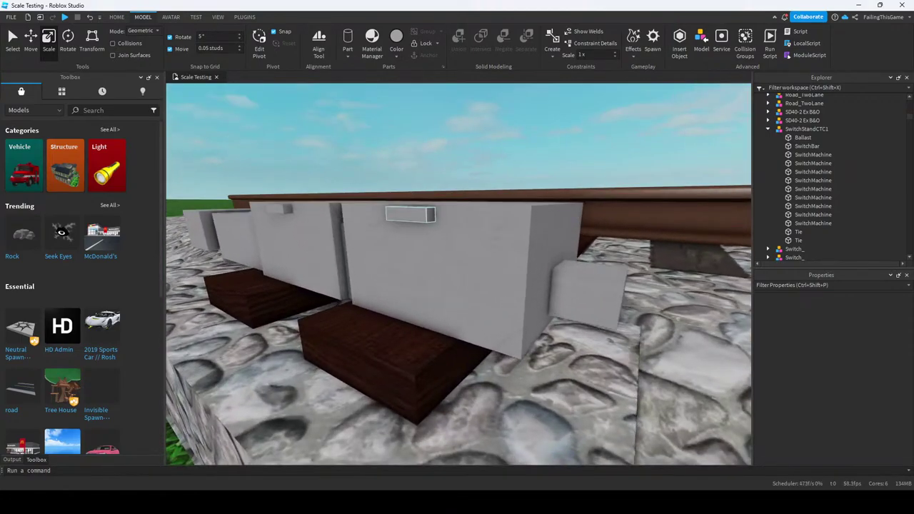
{"action": "left_click", "coordinate": [418, 210]}
{"action": "left_click", "coordinate": [286, 208], "text": "shift"}
{"action": "key", "text": "ctrl+2"}
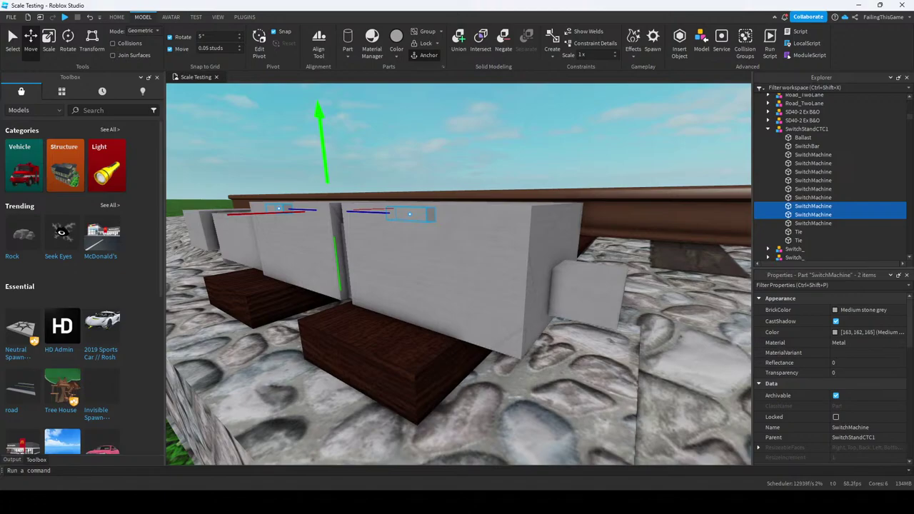
{"action": "key", "text": "Escape"}
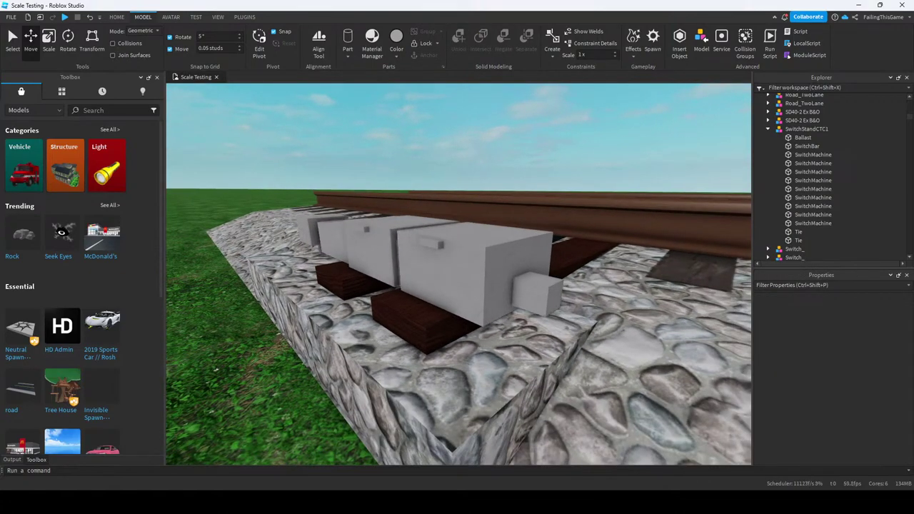
Set the move snap increment to 0.01 studs and slim the horizontal cylinder connecting the small end box to the machine.
{"action": "key", "text": "w"}
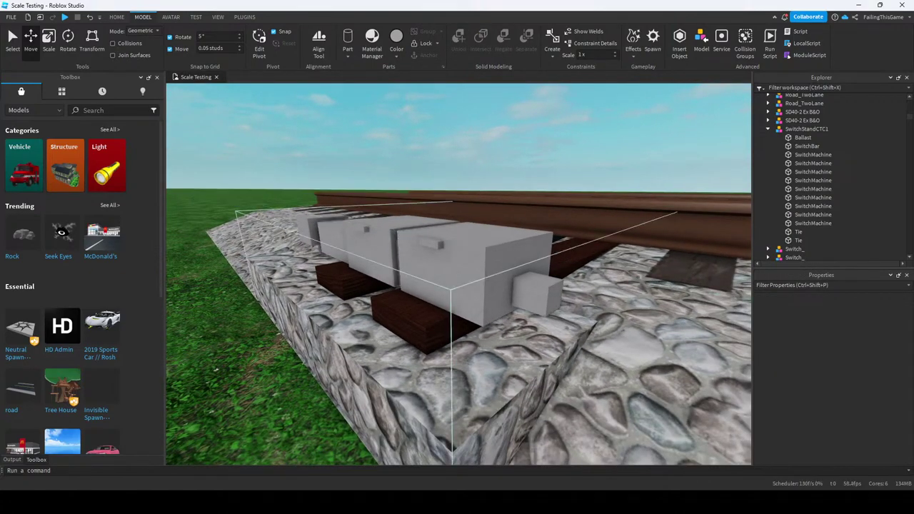
{"action": "left_click", "coordinate": [425, 265]}
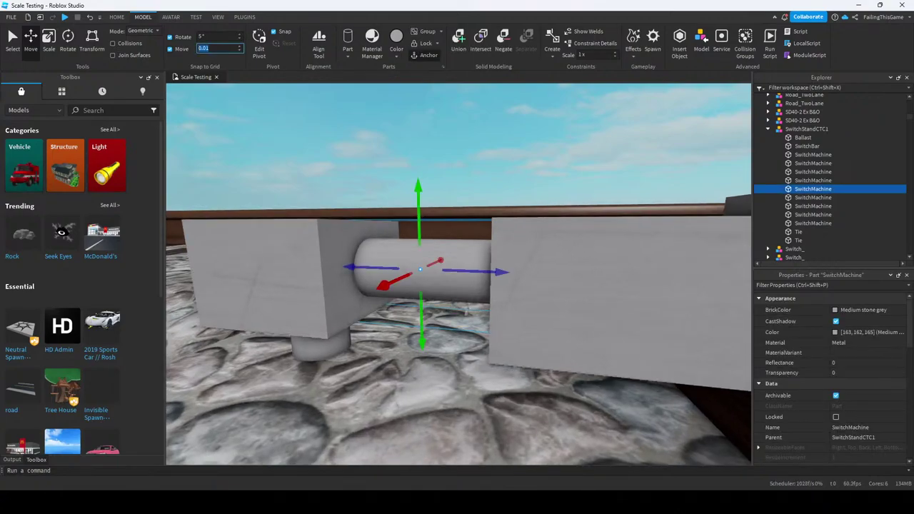
{"action": "key", "text": "ctrl+3"}
{"action": "left_click_drag", "start_coordinate": [418, 198], "coordinate": [418, 223]}
Slim the vertical cylinder under the small end box evenly about its centre, and set the move snap increment to 0.05 studs.
{"action": "key", "text": "q"}
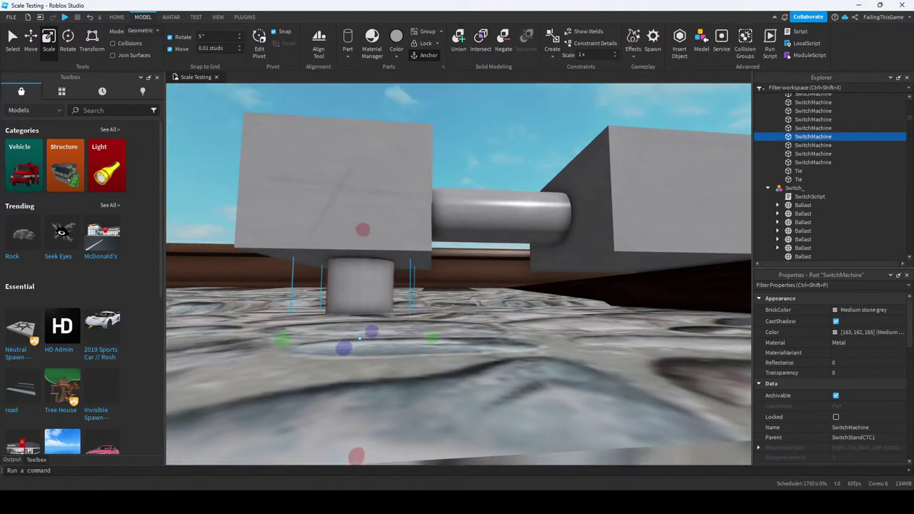
{"action": "left_click_drag", "start_coordinate": [432, 338], "coordinate": [413, 338]}
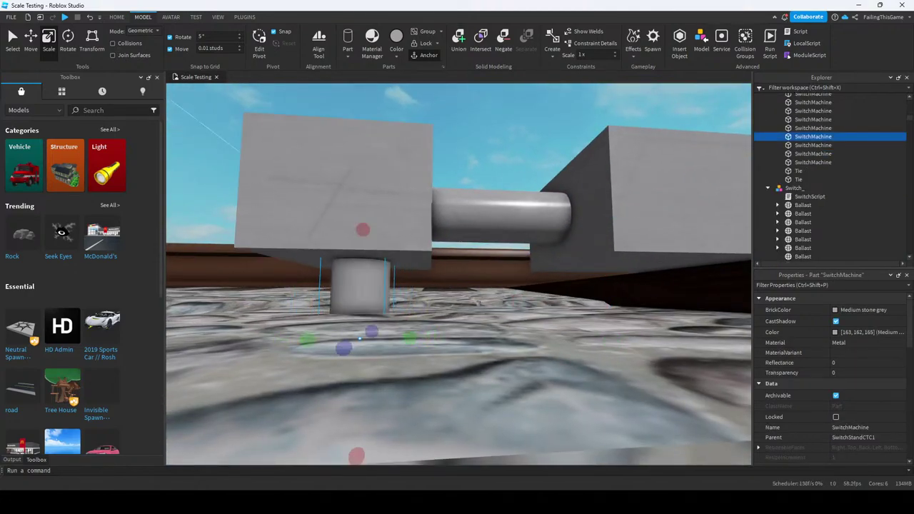
{"action": "left_click", "coordinate": [412, 338]}
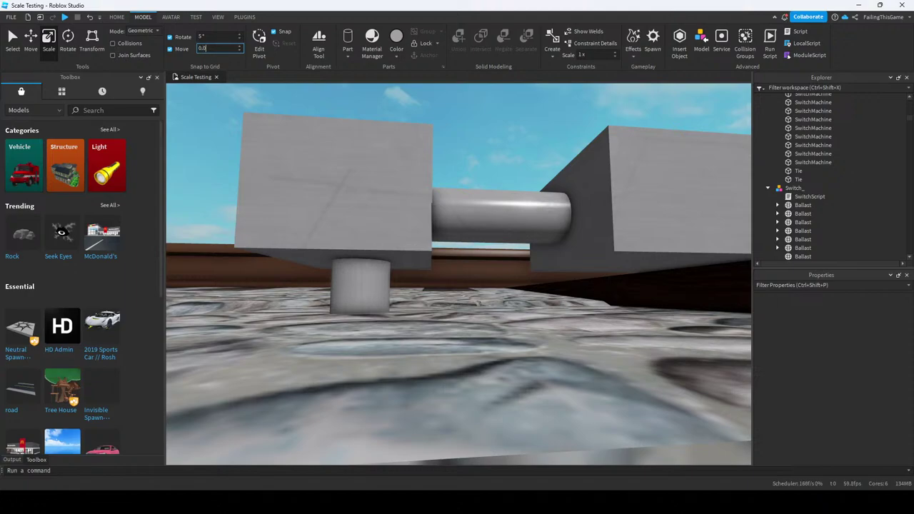
{"action": "type", "text": "5"}
{"action": "key", "text": "Return"}
Examine the switch machine's boxes, connecting cylinder and small end box from several sides.
{"action": "scroll", "coordinate": [459, 274], "scroll_direction": "down", "scroll_amount": 5}
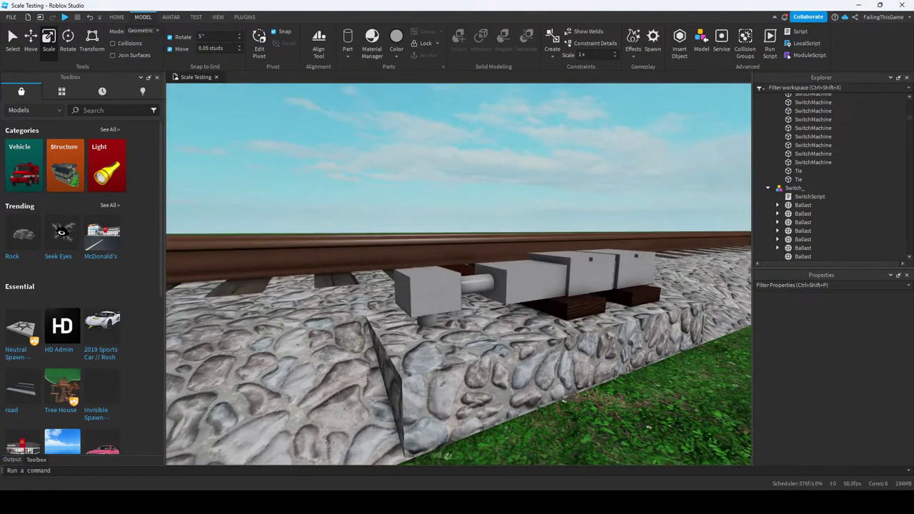
{"action": "scroll", "coordinate": [458, 274], "scroll_direction": "up", "scroll_amount": 8}
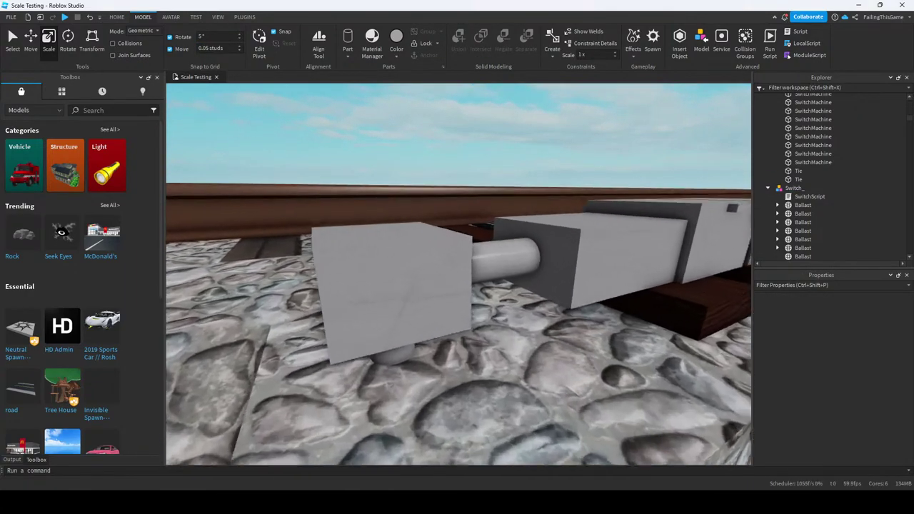
{"action": "key", "text": "s"}
{"action": "key", "text": "a"}
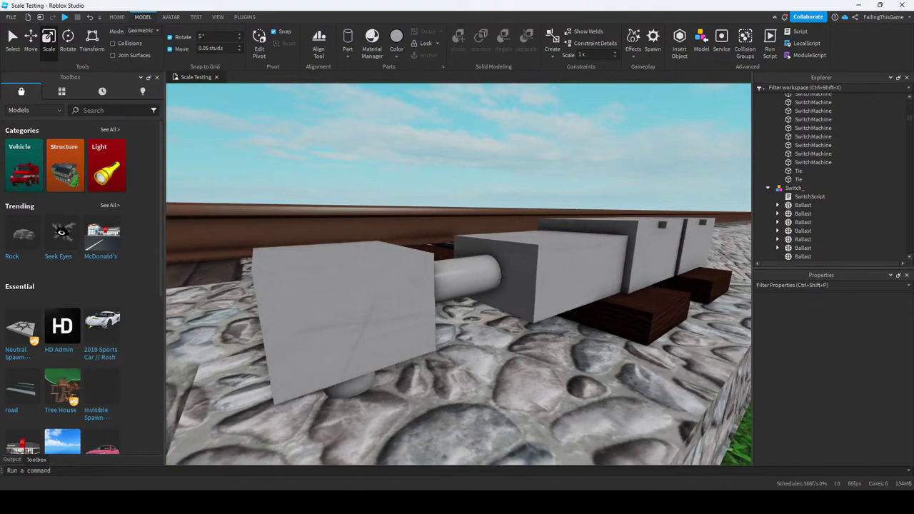
{"action": "right_click_drag", "start_coordinate": [459, 274], "coordinate": [314, 275]}
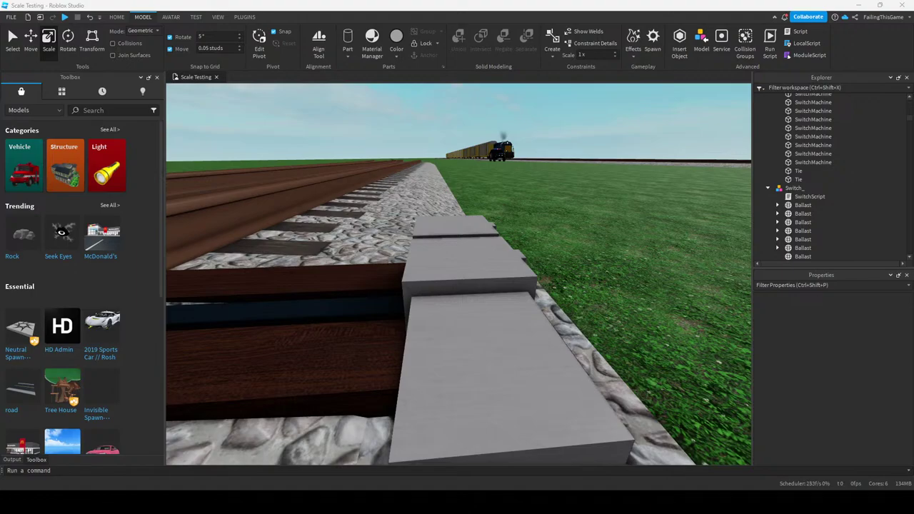
{"action": "right_click_drag", "start_coordinate": [457, 271], "coordinate": [543, 314]}
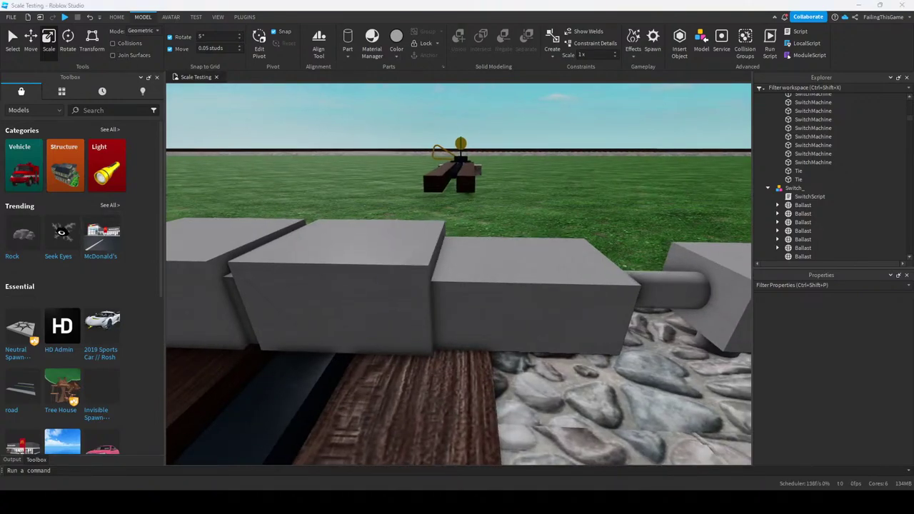
{"action": "right_click_drag", "start_coordinate": [543, 314], "coordinate": [511, 306]}
{"action": "key", "text": "w"}
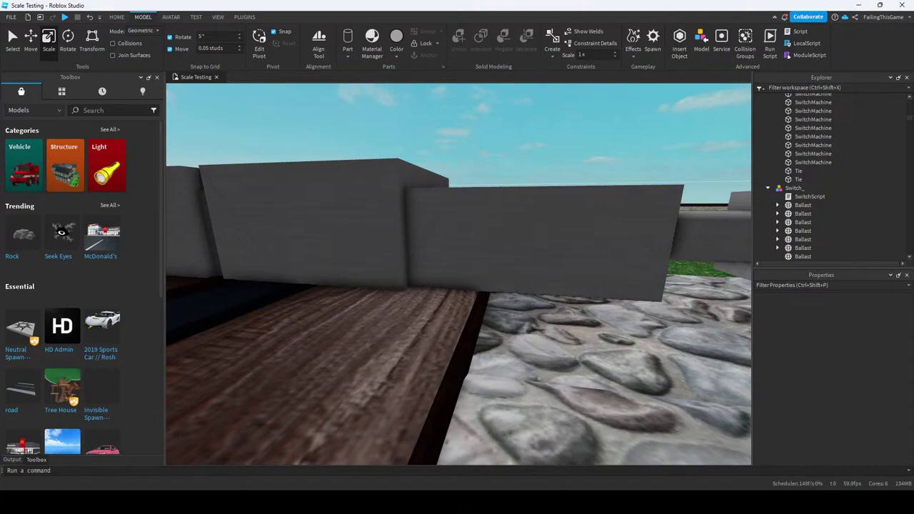
{"action": "key", "text": "e"}
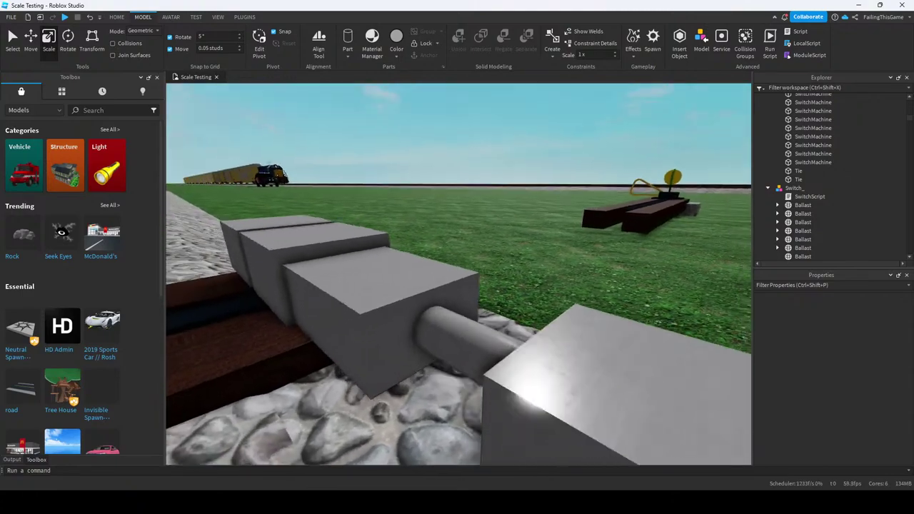
{"action": "key", "text": "q"}
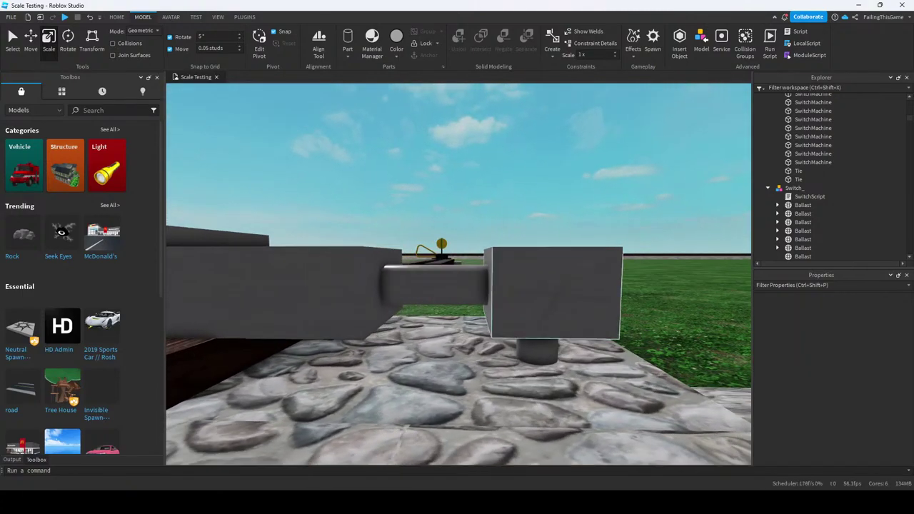
Lower the top of the small end box and select the connecting cylinder for moving.
{"action": "left_click", "coordinate": [564, 296]}
{"action": "left_click", "coordinate": [440, 286]}
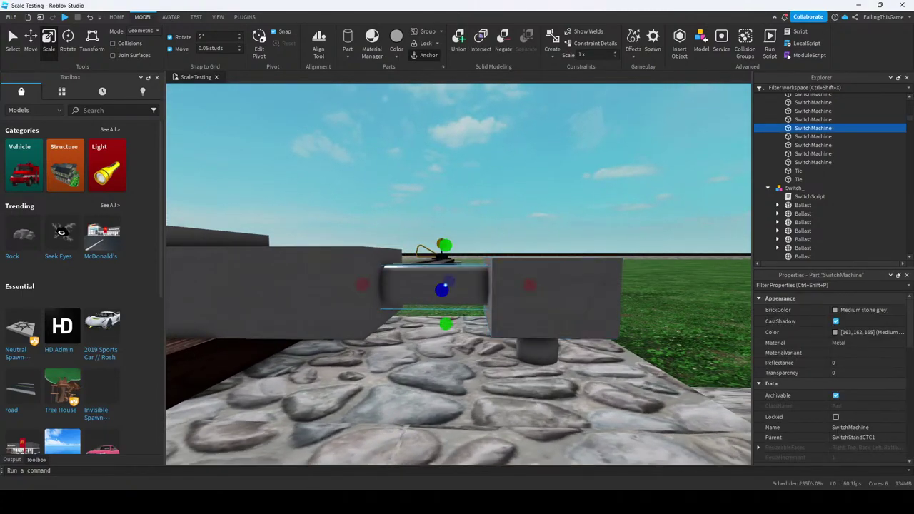
{"action": "key", "text": "ctrl+2"}
{"action": "key", "text": "w"}
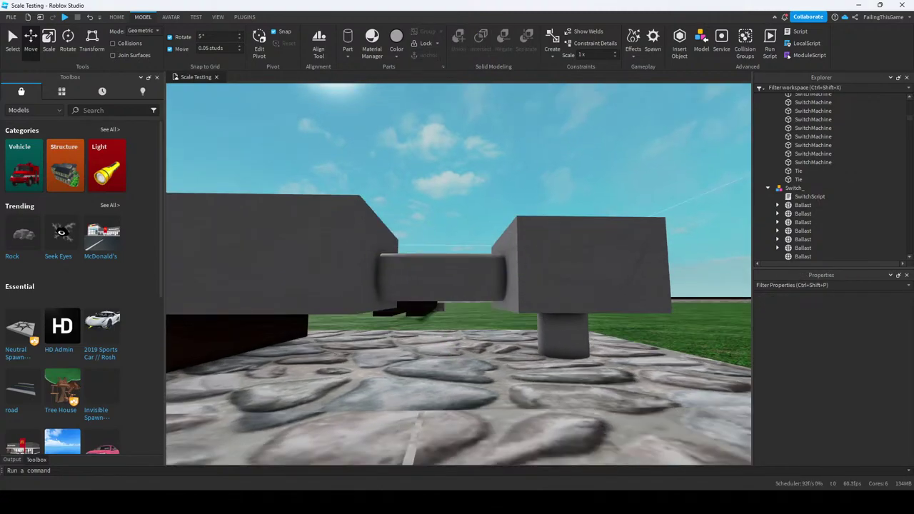
Extend the small end box downward over its post and shorten it along its length.
{"action": "left_click", "coordinate": [560, 272]}
{"action": "key", "text": "ctrl+3"}
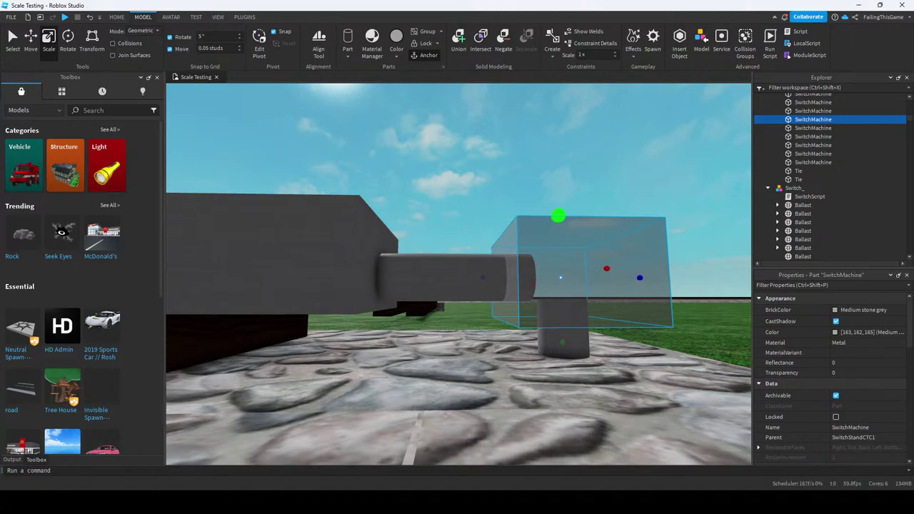
{"action": "right_click_drag", "start_coordinate": [457, 271], "coordinate": [617, 284]}
{"action": "left_click", "coordinate": [454, 275]}
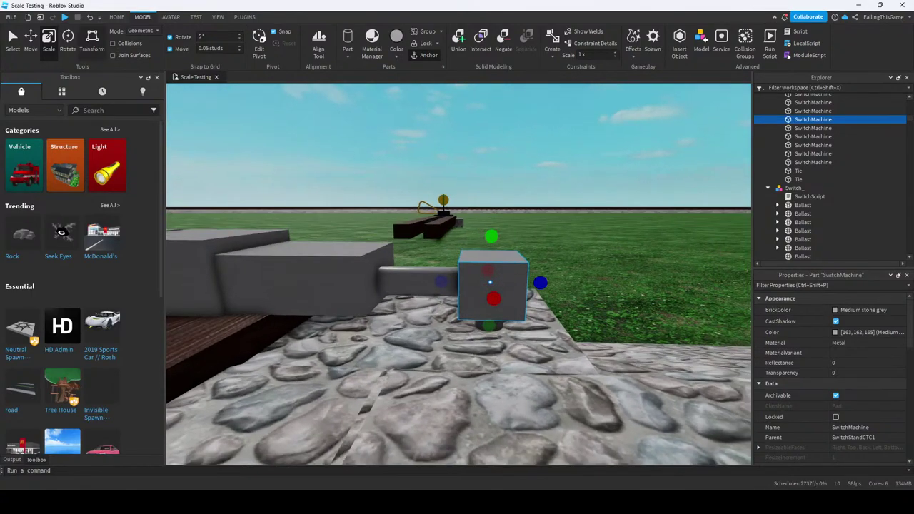
{"action": "scroll", "coordinate": [459, 275], "scroll_direction": "up", "scroll_amount": 1}
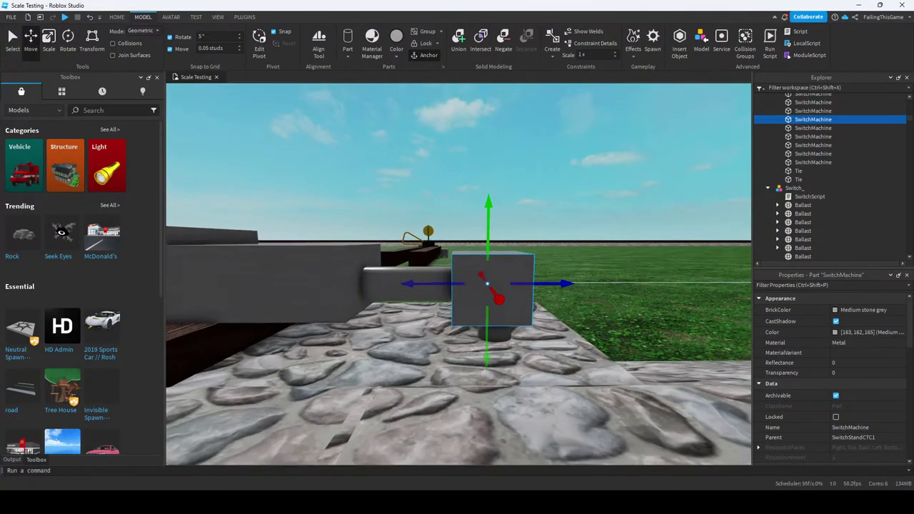
Examine the small end box, its post and the whole switch machine from several sides.
{"action": "left_click", "coordinate": [803, 205]}
{"action": "scroll", "coordinate": [459, 275], "scroll_direction": "up", "scroll_amount": 2}
{"action": "scroll", "coordinate": [437, 262], "scroll_direction": "up", "scroll_amount": 3}
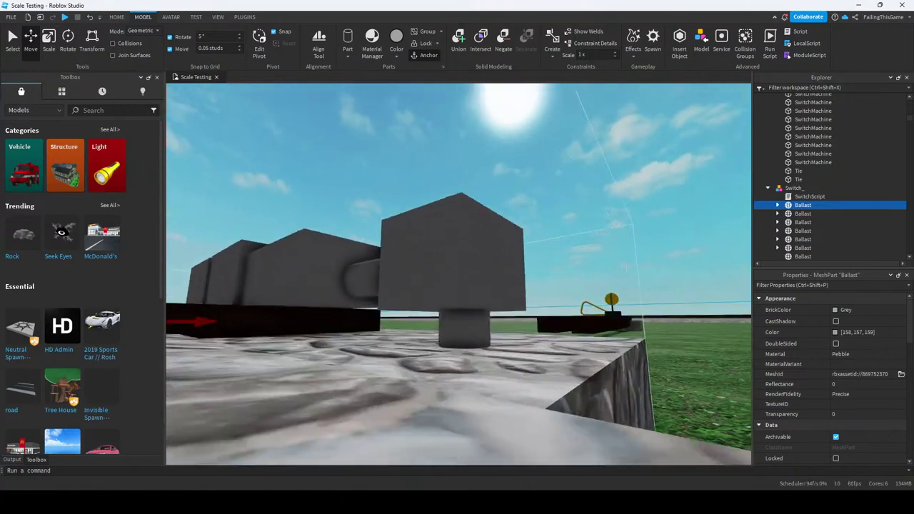
{"action": "left_click", "coordinate": [451, 231]}
{"action": "scroll", "coordinate": [450, 231], "scroll_direction": "down", "scroll_amount": 3}
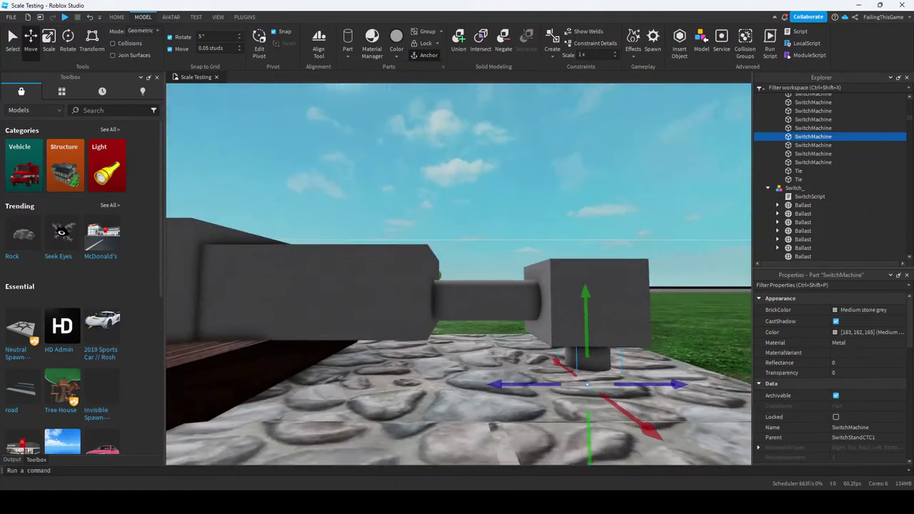
{"action": "scroll", "coordinate": [459, 275], "scroll_direction": "down", "scroll_amount": 3}
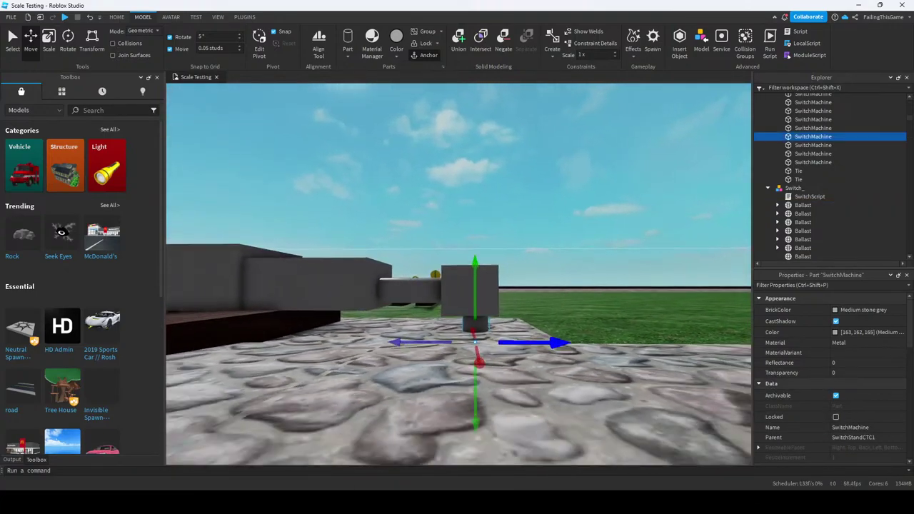
{"action": "left_click", "coordinate": [459, 275]}
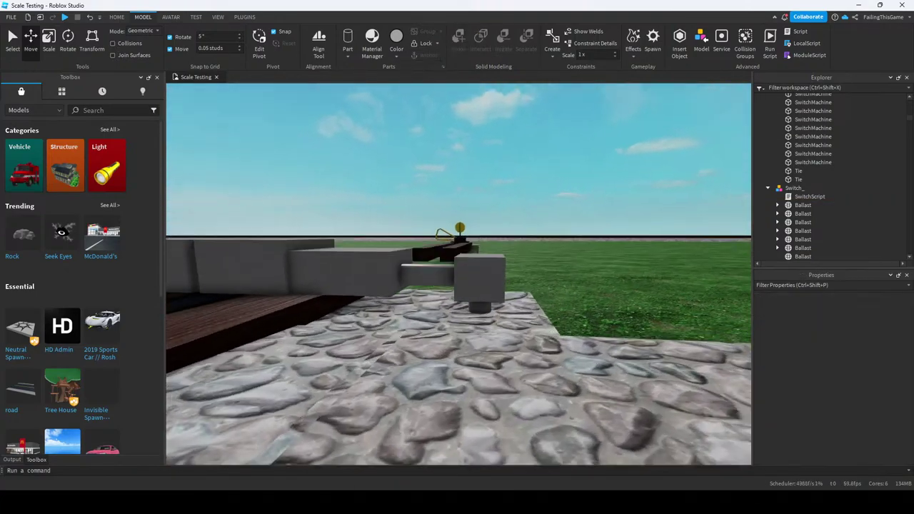
{"action": "right_click_drag", "start_coordinate": [459, 275], "coordinate": [335, 286]}
{"action": "scroll", "coordinate": [457, 271], "scroll_direction": "up", "scroll_amount": 3}
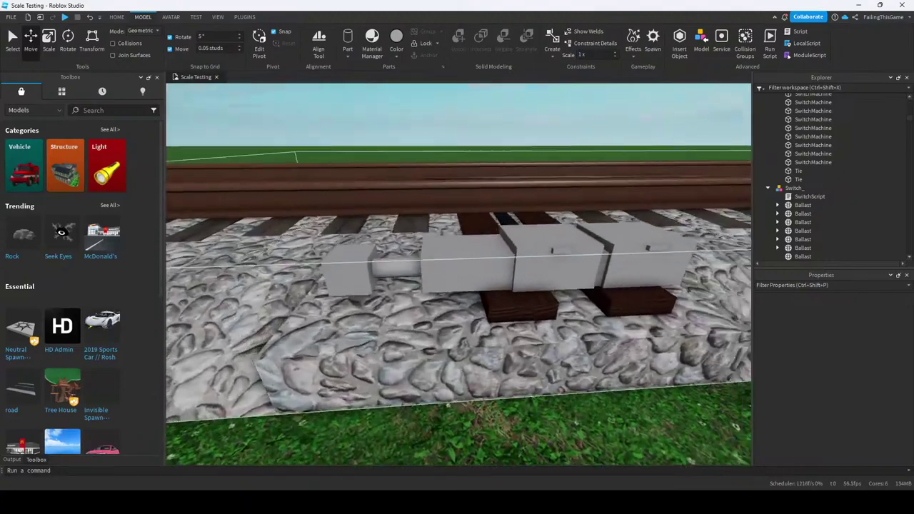
Duplicate the two small latch blocks and place the copies on the track-facing side of the two larger boxes.
{"action": "right_click_drag", "start_coordinate": [457, 271], "coordinate": [400, 278]}
{"action": "left_click", "coordinate": [543, 221]}
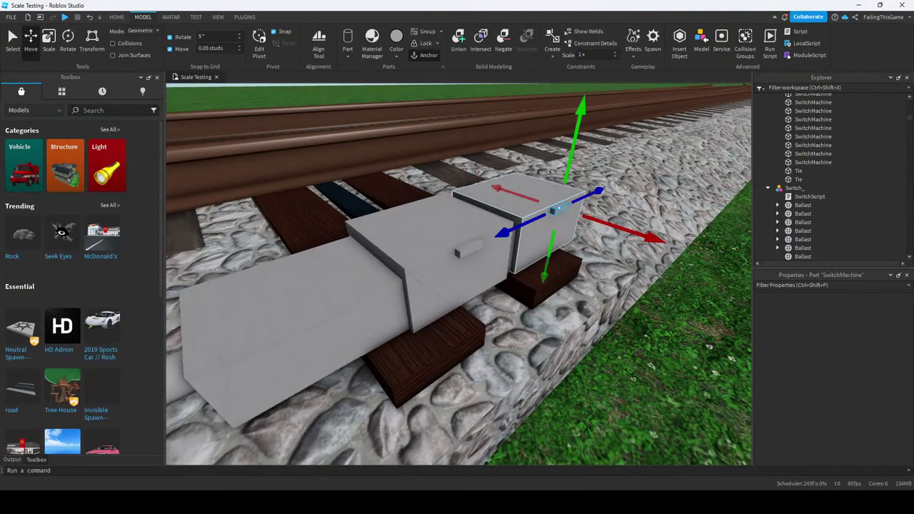
{"action": "right_click_drag", "start_coordinate": [458, 275], "coordinate": [386, 282]}
{"action": "key", "text": "ctrl+d"}
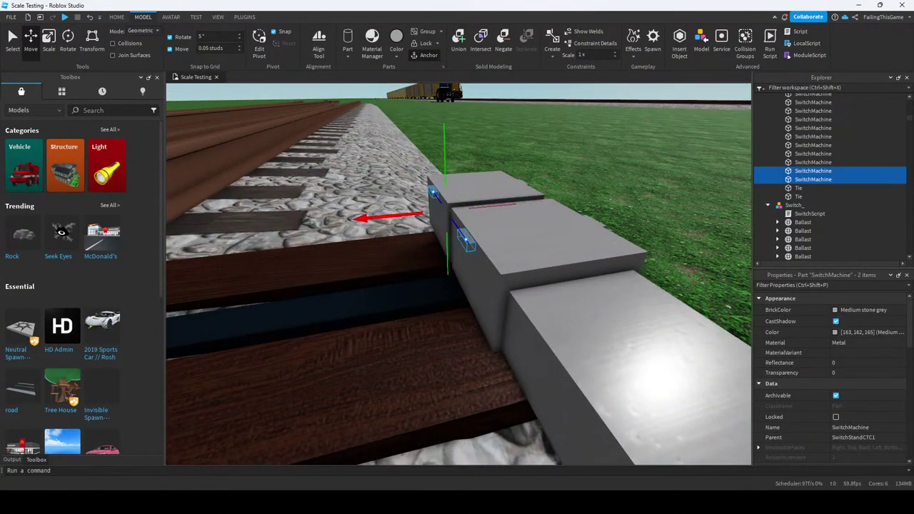
{"action": "scroll", "coordinate": [457, 275], "scroll_direction": "down", "scroll_amount": 3}
{"action": "right_click_drag", "start_coordinate": [457, 275], "coordinate": [418, 287]}
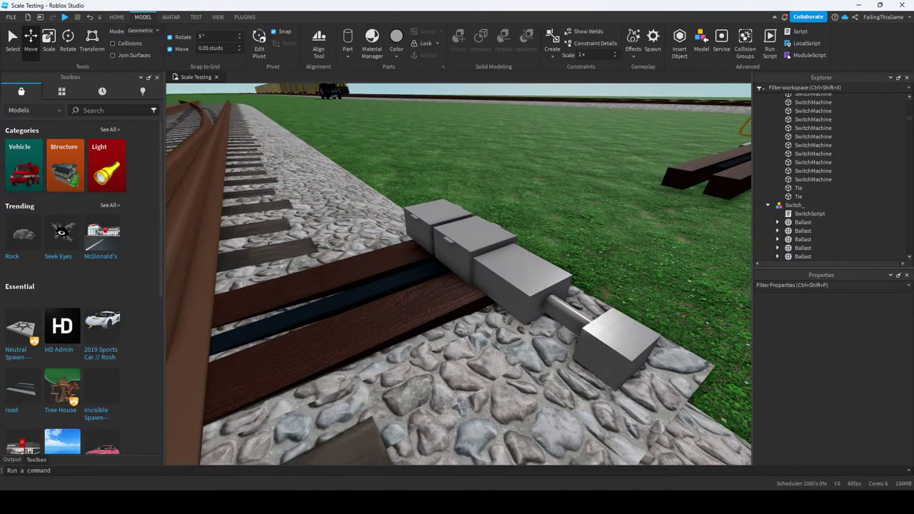
Duplicate the two larger boxes and stack the copies directly on top of the originals.
{"action": "scroll", "coordinate": [457, 275], "scroll_direction": "up", "scroll_amount": 5}
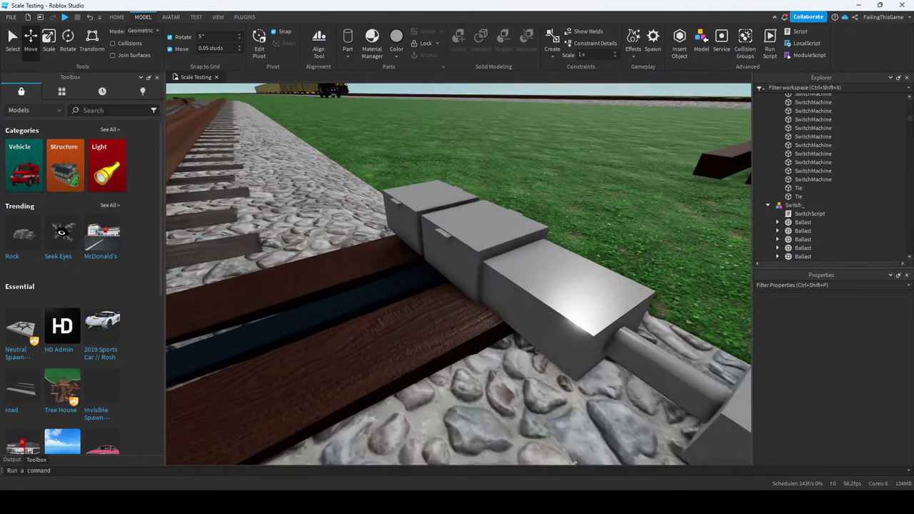
{"action": "right_click_drag", "start_coordinate": [457, 275], "coordinate": [414, 282]}
{"action": "scroll", "coordinate": [457, 275], "scroll_direction": "down", "scroll_amount": 3}
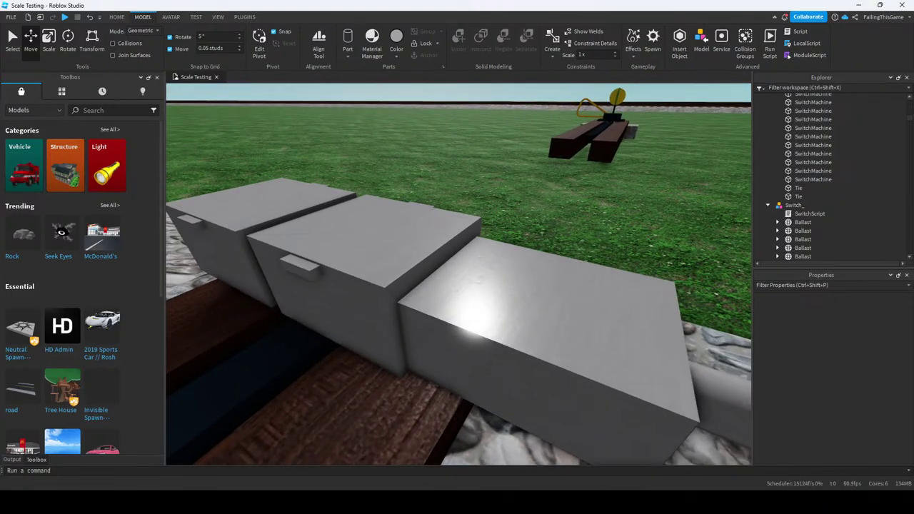
{"action": "scroll", "coordinate": [457, 275], "scroll_direction": "up", "scroll_amount": 2}
{"action": "left_click", "coordinate": [400, 243]}
{"action": "left_click", "coordinate": [245, 224], "text": "ctrl"}
{"action": "key", "text": "f"}
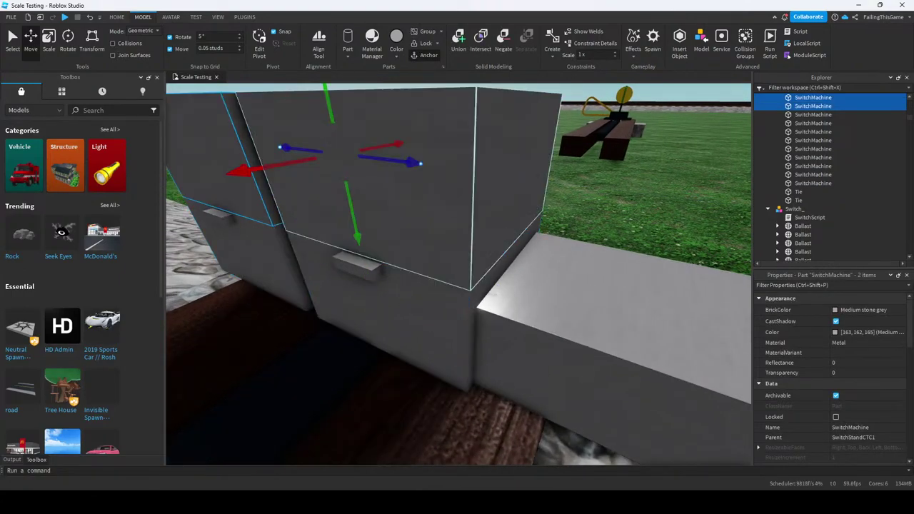
{"action": "scroll", "coordinate": [458, 275], "scroll_direction": "down", "scroll_amount": 3}
{"action": "key", "text": "ctrl+3"}
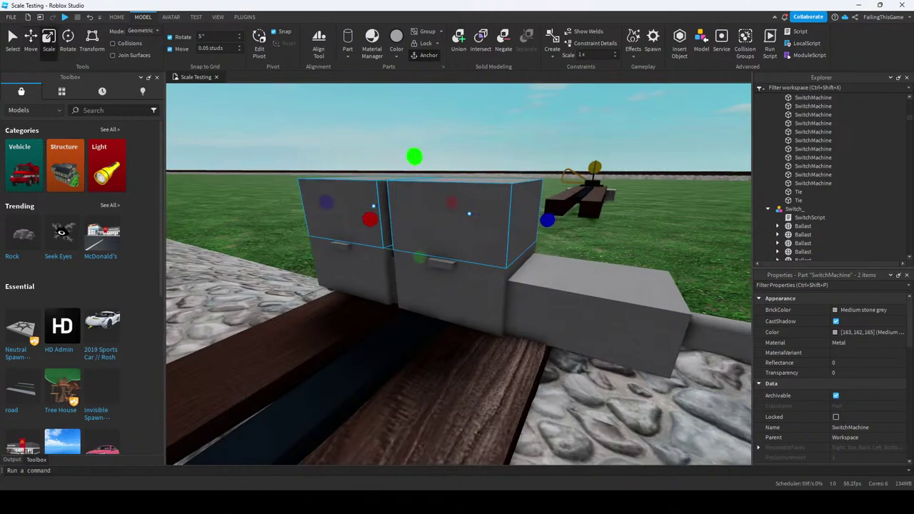
Flatten the two stacked box copies into thin lids using ResizeObject with a 0.01 increment.
{"action": "left_click", "coordinate": [244, 17]}
{"action": "left_click", "coordinate": [339, 43]}
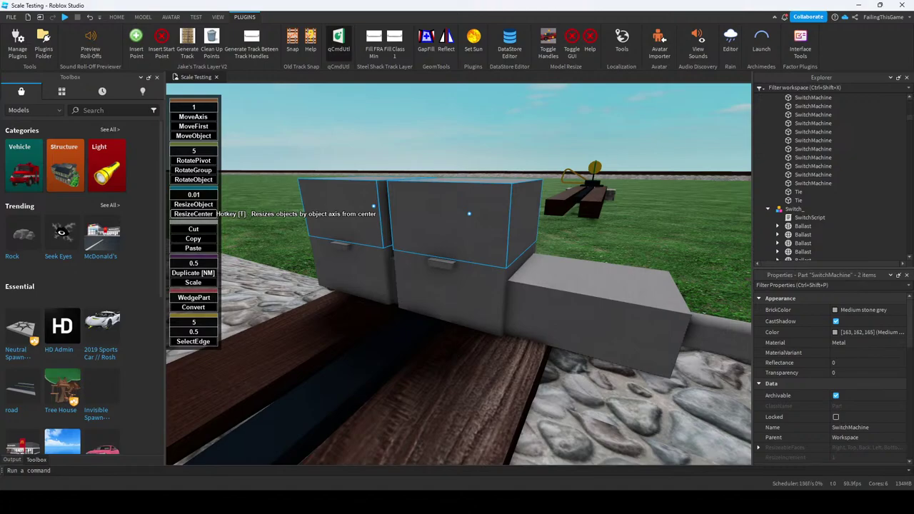
{"action": "left_click", "coordinate": [193, 204]}
{"action": "scroll", "coordinate": [466, 286], "scroll_direction": "down", "scroll_amount": 5}
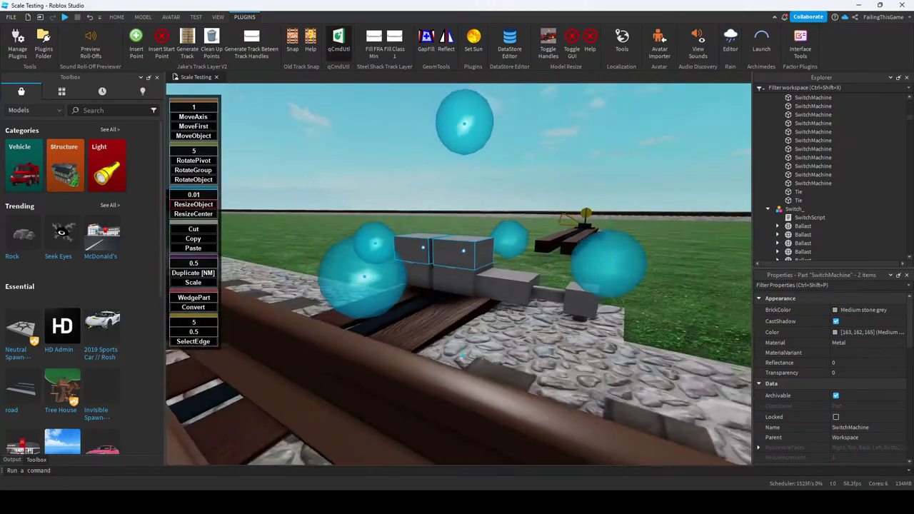
{"action": "left_click_drag", "start_coordinate": [465, 126], "coordinate": [463, 169]}
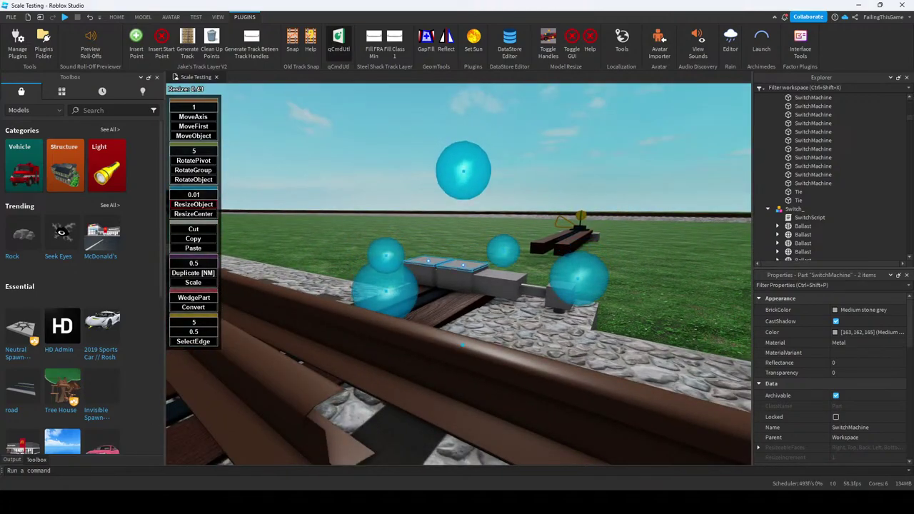
Shrink both lids slightly about their centres with ResizeCenter to inset them from the box edges, and close the resize tools.
{"action": "key", "text": "f"}
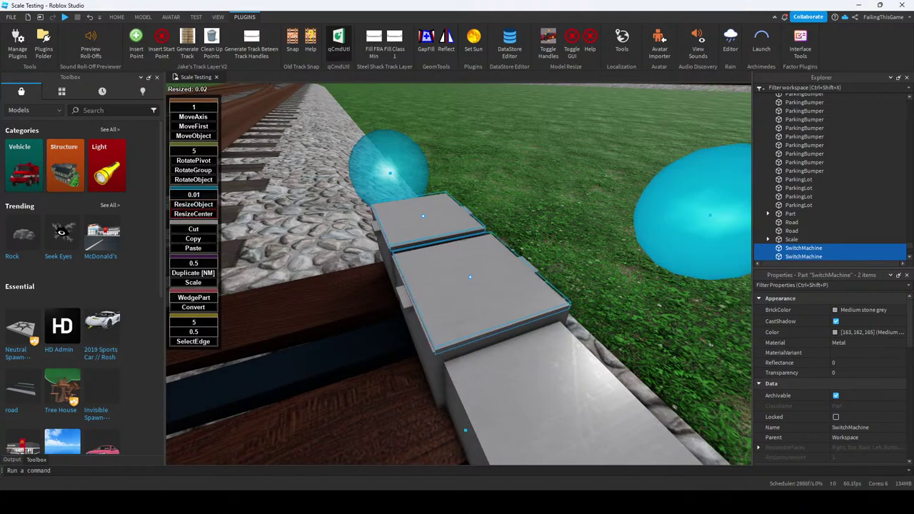
{"action": "right_click_drag", "start_coordinate": [457, 272], "coordinate": [521, 134]}
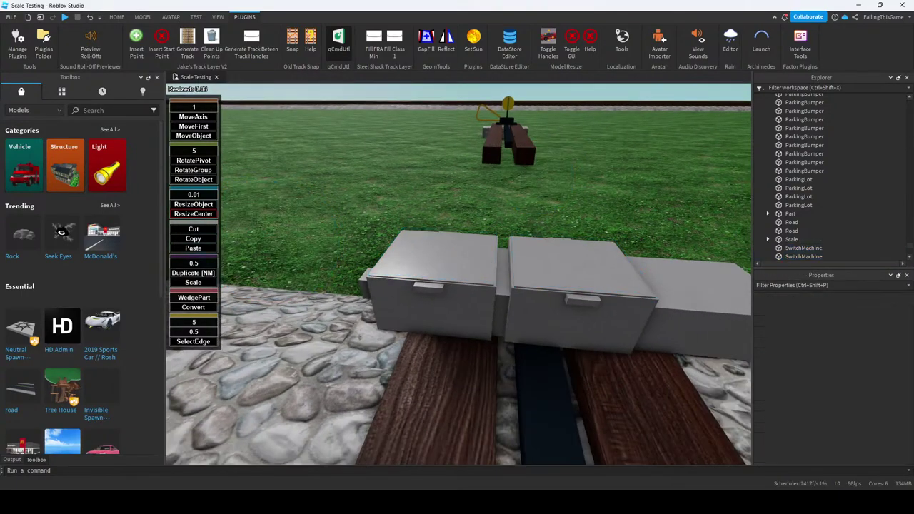
{"action": "left_click", "coordinate": [339, 39]}
{"action": "left_click", "coordinate": [116, 17]}
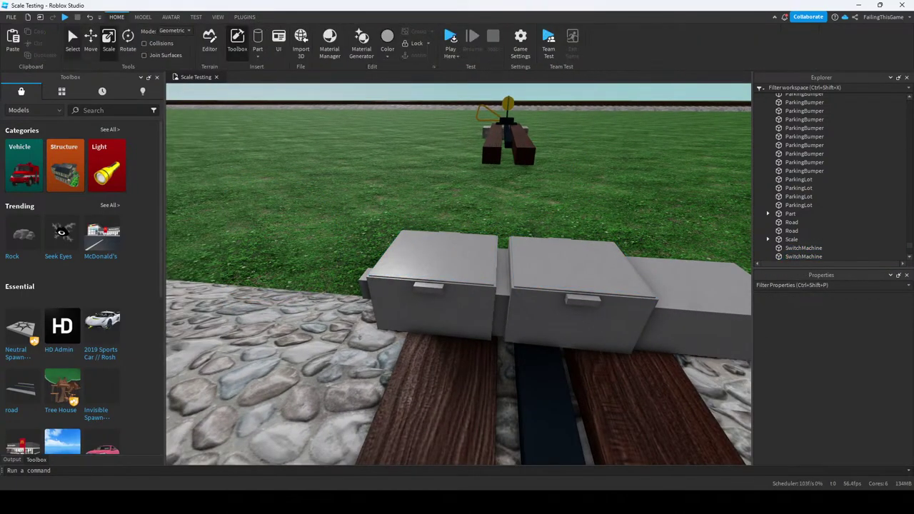
{"action": "right_click_drag", "start_coordinate": [522, 135], "coordinate": [418, 150]}
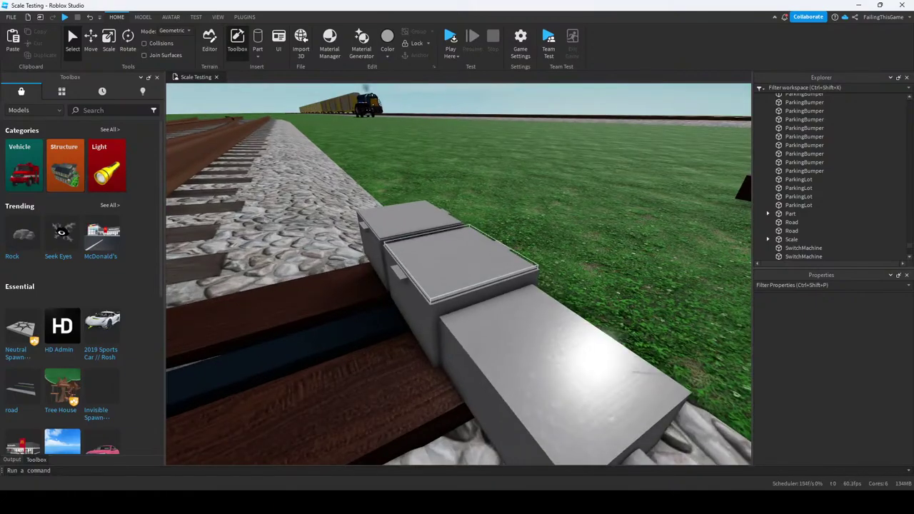
Turn off CastShadow for the two thin lids and the four latch blocks.
{"action": "key", "text": "ctrl+z"}
{"action": "key", "text": "ctrl+z"}
{"action": "key", "text": "f"}
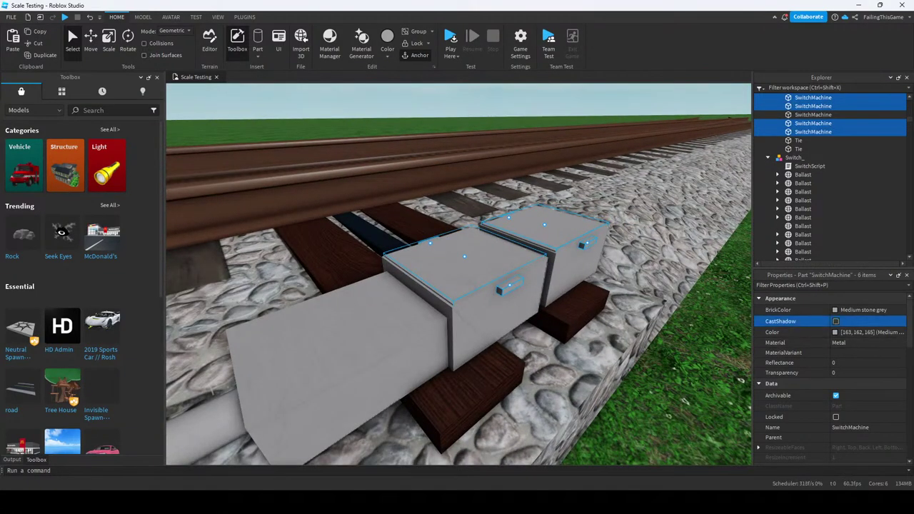
{"action": "left_click", "coordinate": [741, 381]}
Duplicate the small end box, stack the copy on top of it, and set the move snap increment to 0.01 studs.
{"action": "right_click_drag", "start_coordinate": [740, 381], "coordinate": [775, 386]}
{"action": "left_click", "coordinate": [519, 290]}
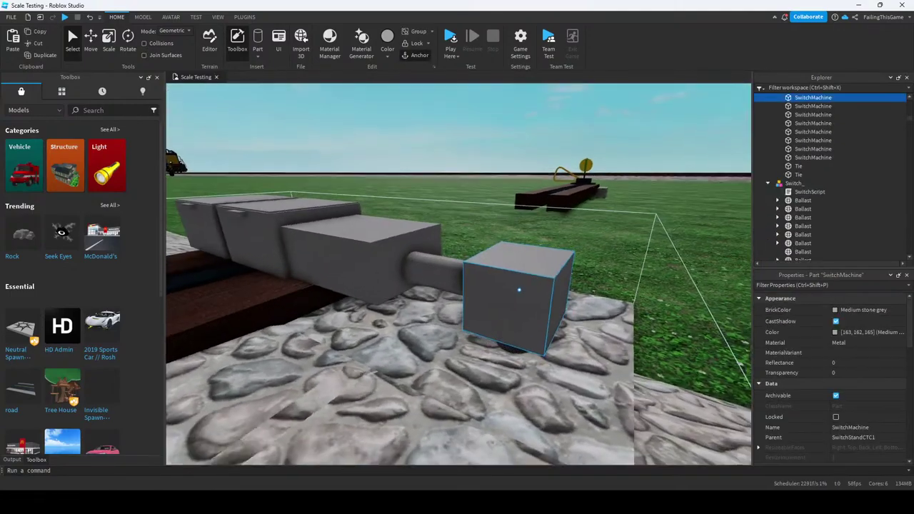
{"action": "left_click_drag", "start_coordinate": [519, 290], "coordinate": [525, 218]}
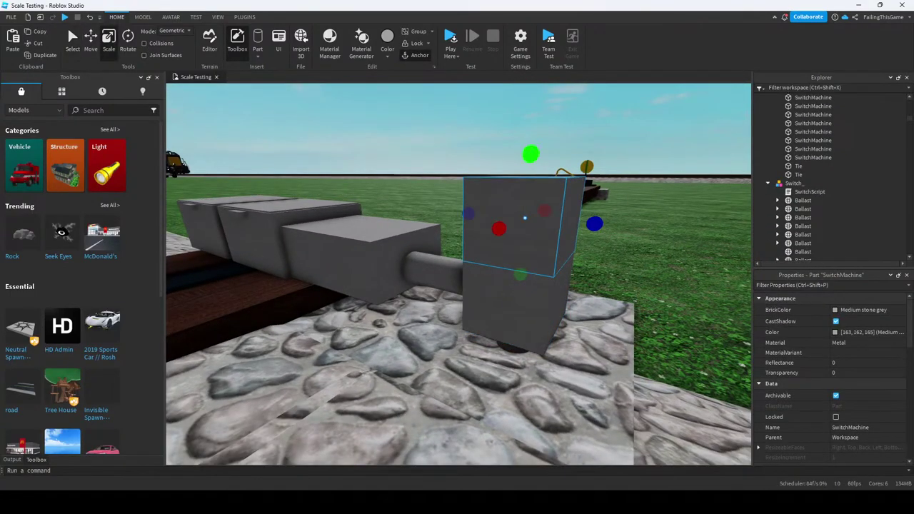
{"action": "left_click", "coordinate": [143, 17]}
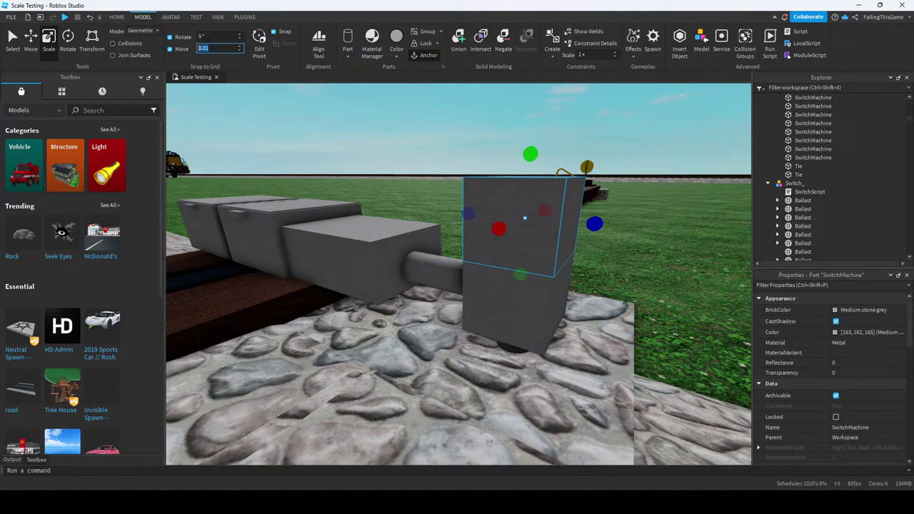
{"action": "key", "text": "Return"}
Undo and restore the stacked end box copy, and check the size of the lid on the neighbouring larger box.
{"action": "key", "text": "ctrl+z"}
{"action": "key", "text": "ctrl+z"}
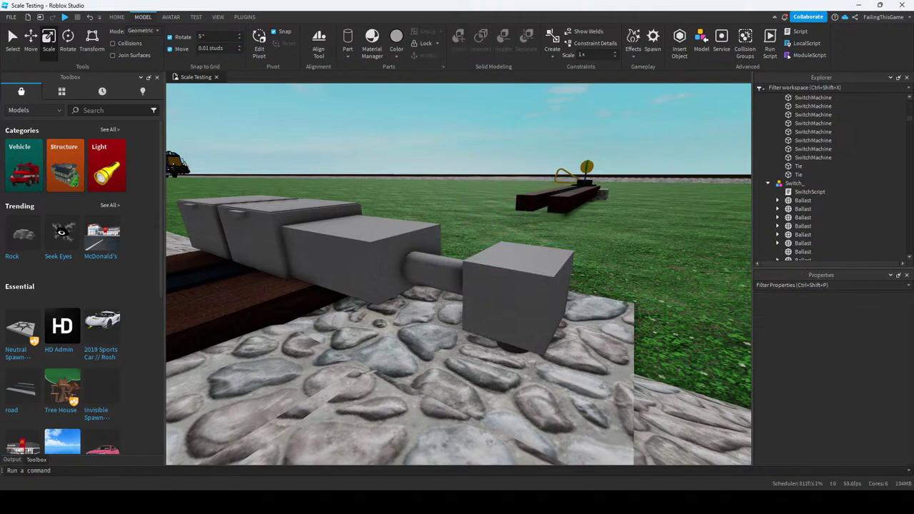
{"action": "key", "text": "ctrl+y"}
{"action": "key", "text": "ctrl+z"}
{"action": "key", "text": "ctrl+z"}
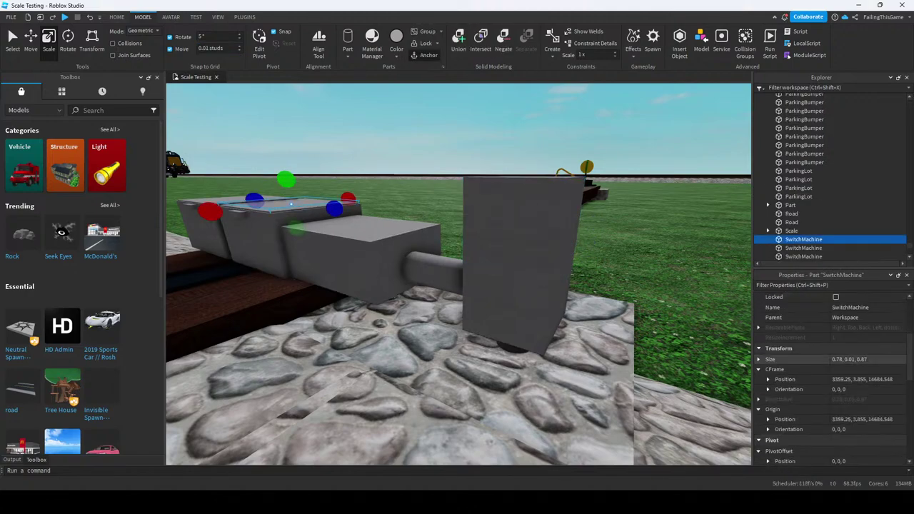
{"action": "key", "text": "w"}
{"action": "key", "text": "d"}
Scale the stacked copy on the small end box down to a lid 0.01 studs thick.
{"action": "key", "text": "ctrl+z"}
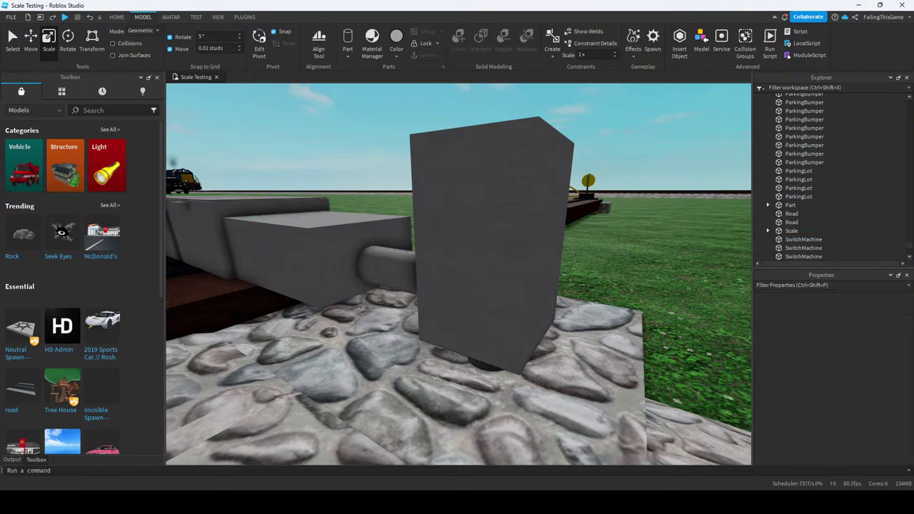
{"action": "key", "text": "ctrl+z"}
{"action": "key", "text": "ctrl+z"}
{"action": "key", "text": "ctrl+z"}
{"action": "key", "text": "w"}
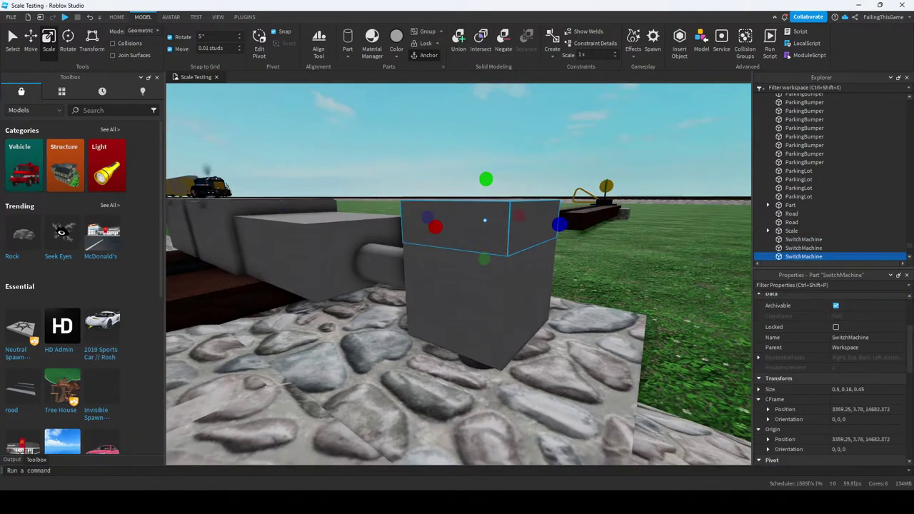
{"action": "key", "text": "ctrl+z"}
{"action": "key", "text": "ctrl+z"}
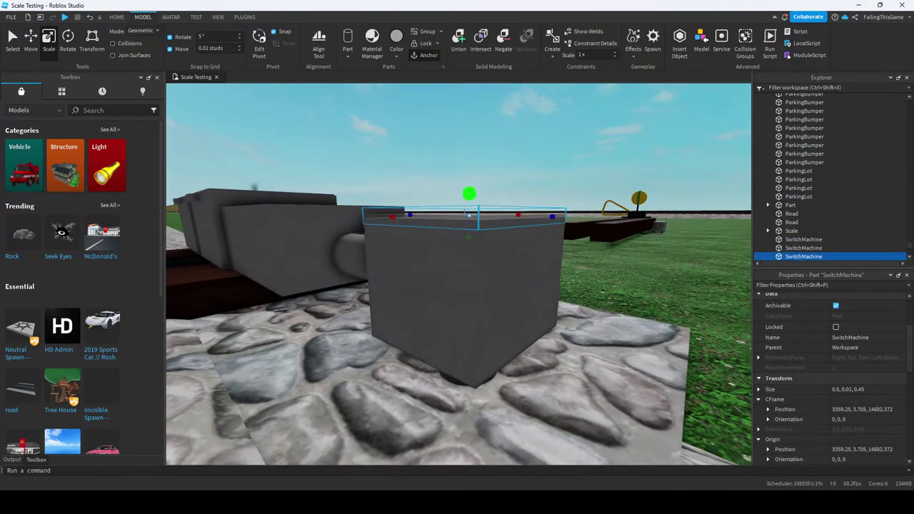
Inset the end box's lid evenly from the box edges, narrowing it to 0.48 studs across.
{"action": "key", "text": "w"}
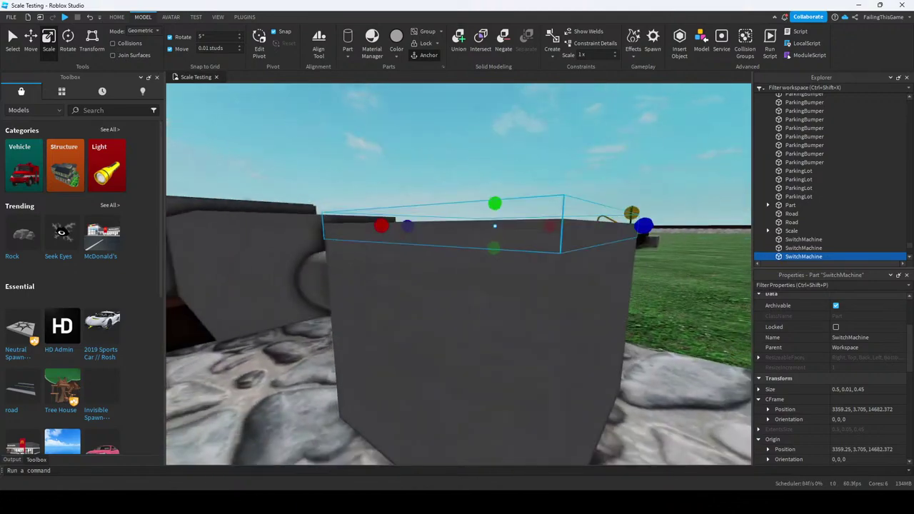
{"action": "key", "text": "f"}
{"action": "mouse_move", "coordinate": [459, 274]}
{"action": "right_mouse_down"}
{"action": "mouse_move", "coordinate": [443, 300]}
{"action": "mouse_move", "coordinate": [457, 293]}
{"action": "mouse_move", "coordinate": [457, 280]}
{"action": "right_mouse_up"}
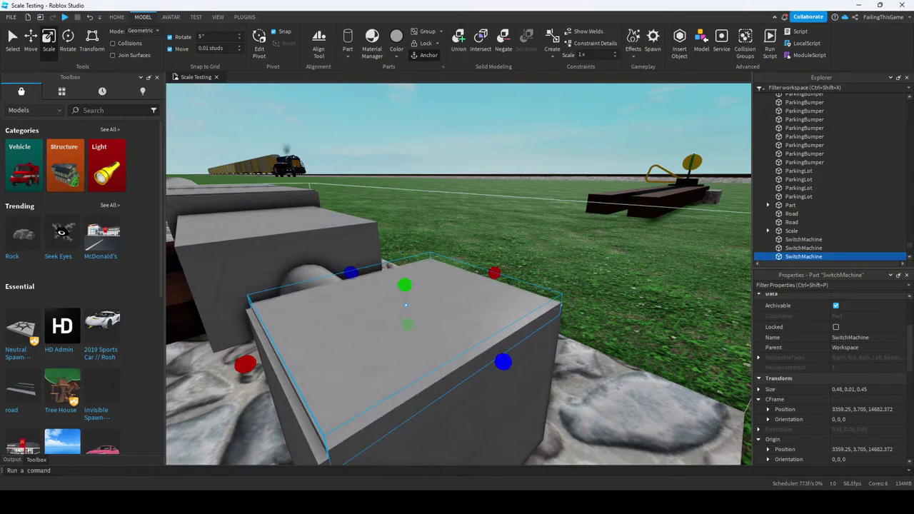
{"action": "key", "text": "Escape"}
{"action": "right_click_drag", "start_coordinate": [457, 280], "coordinate": [404, 293]}
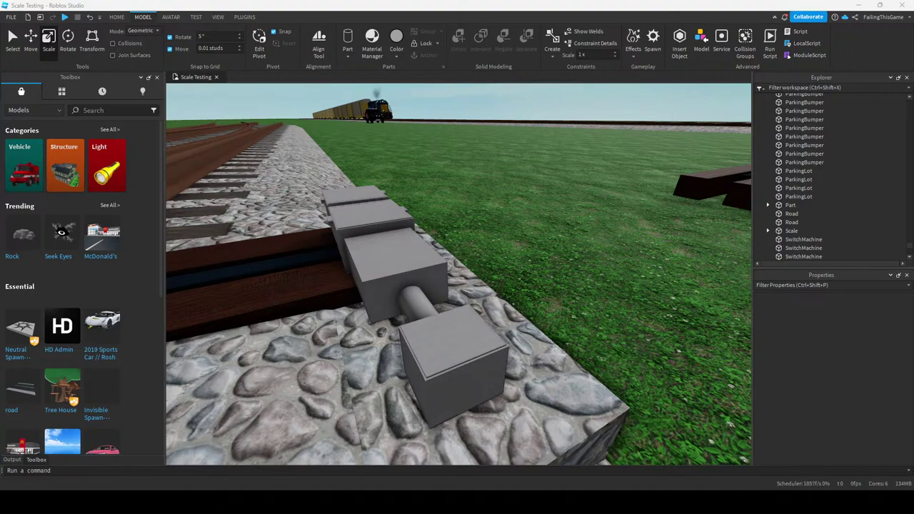
Duplicate the latched box at the row's outer end and reshape the copy into a narrow block projecting past its front and back.
{"action": "right_click_drag", "start_coordinate": [400, 310], "coordinate": [450, 288]}
{"action": "left_click", "coordinate": [425, 311]}
{"action": "left_click", "coordinate": [451, 288]}
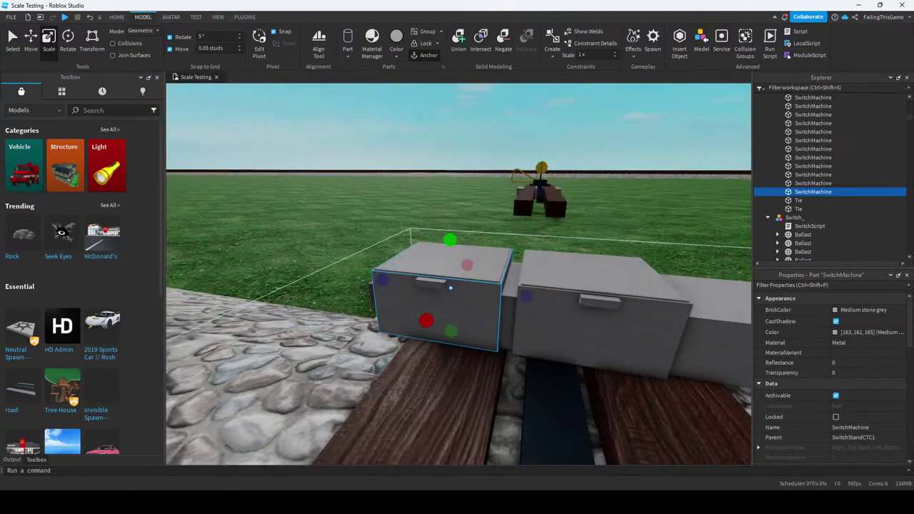
{"action": "key", "text": "ctrl+z"}
{"action": "key", "text": "ctrl+z"}
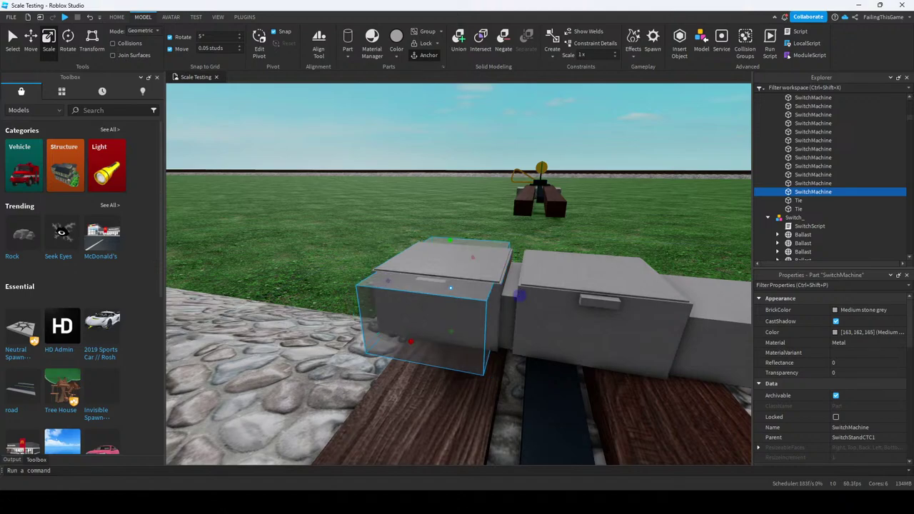
{"action": "key", "text": "ctrl+z"}
{"action": "key", "text": "ctrl+z"}
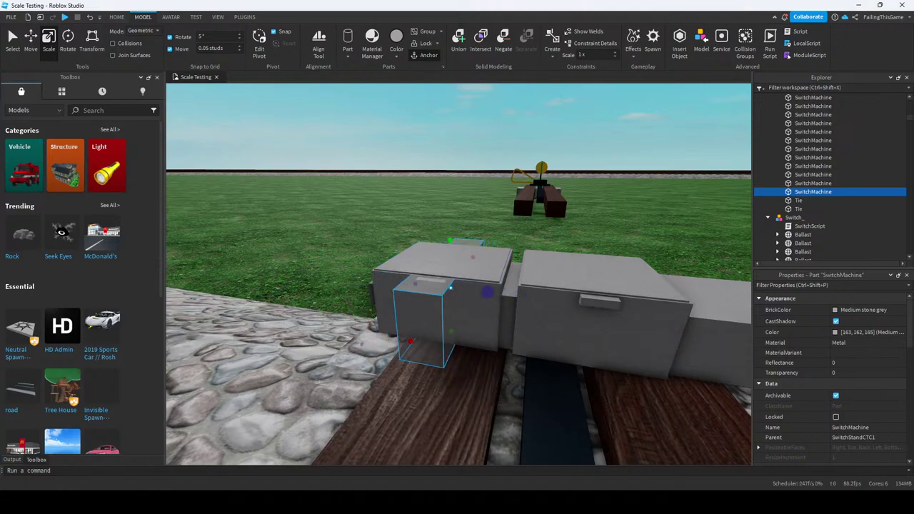
{"action": "right_click_drag", "start_coordinate": [553, 187], "coordinate": [529, 178]}
{"action": "key", "text": "d"}
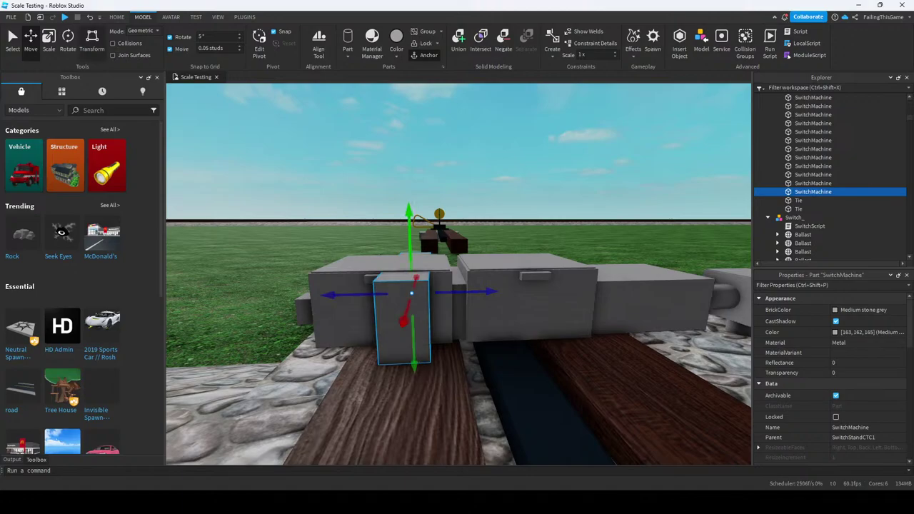
Cut down the height of the narrow block to form a low mounting foot on the tie.
{"action": "right_click_drag", "start_coordinate": [457, 272], "coordinate": [378, 303]}
{"action": "right_click_drag", "start_coordinate": [457, 271], "coordinate": [482, 304]}
{"action": "left_click", "coordinate": [547, 326]}
{"action": "scroll", "coordinate": [499, 286], "scroll_direction": "up", "scroll_amount": 3}
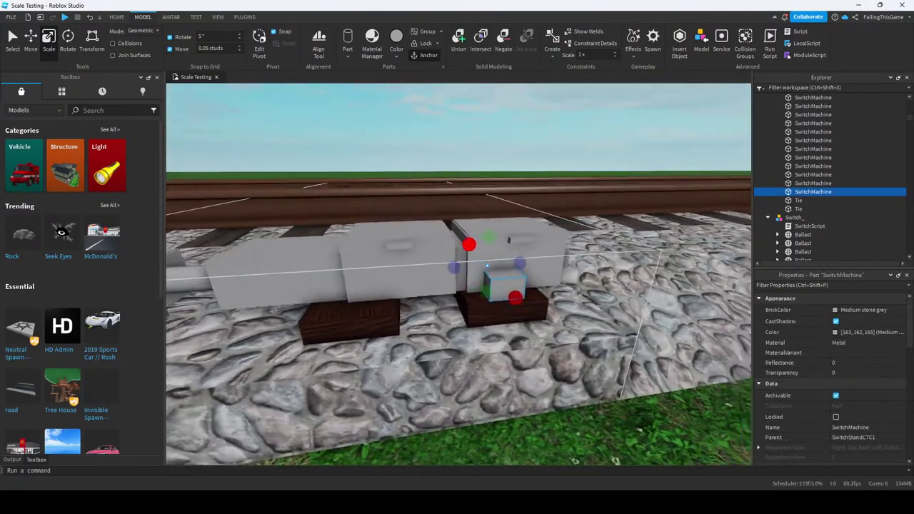
{"action": "right_click_drag", "start_coordinate": [464, 271], "coordinate": [425, 285]}
{"action": "key", "text": "ctrl+2"}
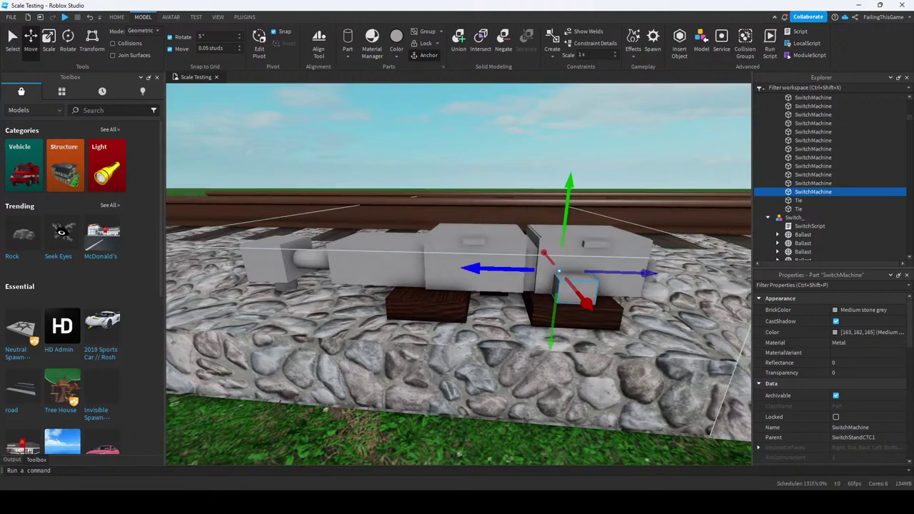
Duplicate the mounting foot and place the copy on the other tie under the middle latched box.
{"action": "key", "text": "ctrl+d"}
{"action": "scroll", "coordinate": [571, 258], "scroll_direction": "up", "scroll_amount": 5}
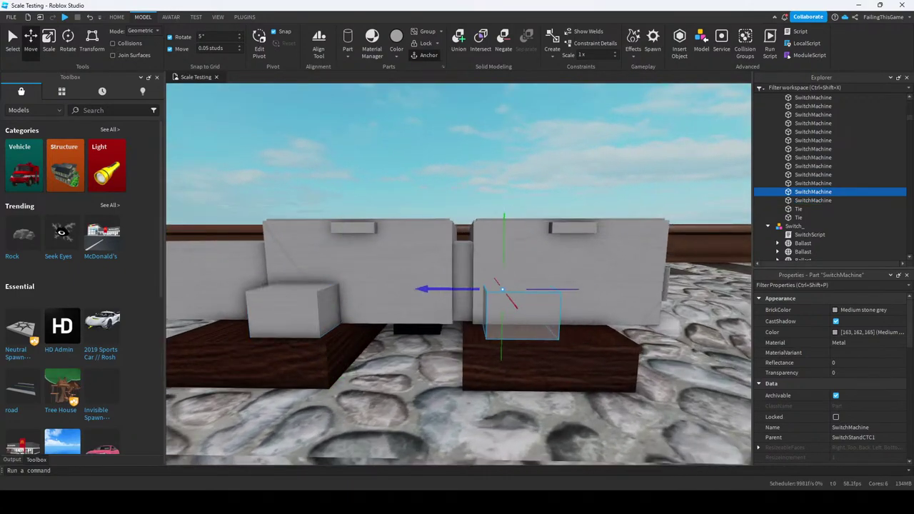
{"action": "scroll", "coordinate": [458, 274], "scroll_direction": "down", "scroll_amount": 3}
{"action": "scroll", "coordinate": [458, 274], "scroll_direction": "down", "scroll_amount": 3}
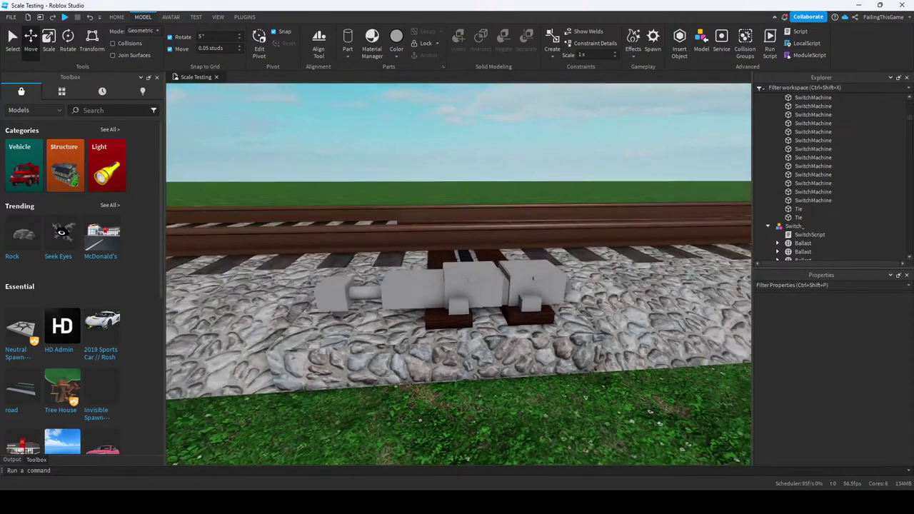
{"action": "right_click_drag", "start_coordinate": [458, 274], "coordinate": [357, 314]}
{"action": "scroll", "coordinate": [457, 272], "scroll_direction": "up", "scroll_amount": 6}
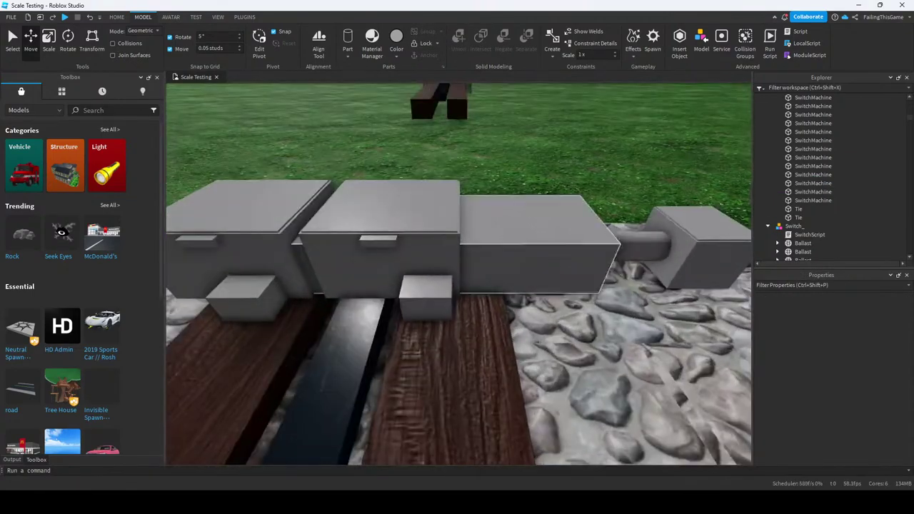
Select the middle latched box with its lid, latch and foot, and shift them together along the row.
{"action": "left_click", "coordinate": [425, 293]}
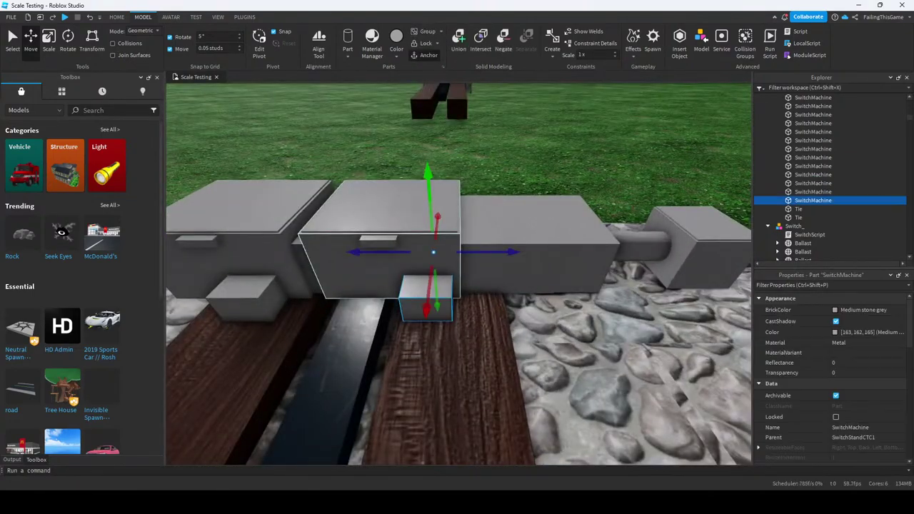
{"action": "scroll", "coordinate": [457, 274], "scroll_direction": "down", "scroll_amount": 5}
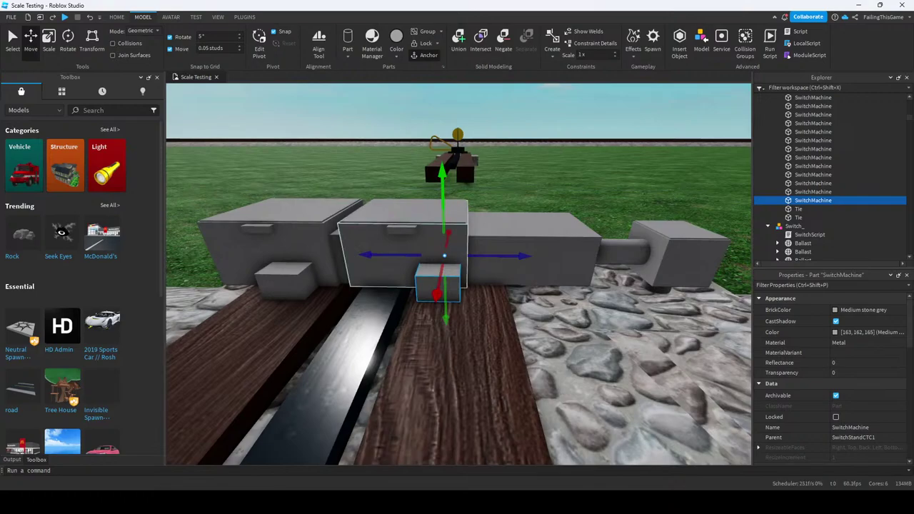
{"action": "left_click", "coordinate": [400, 230], "text": "ctrl"}
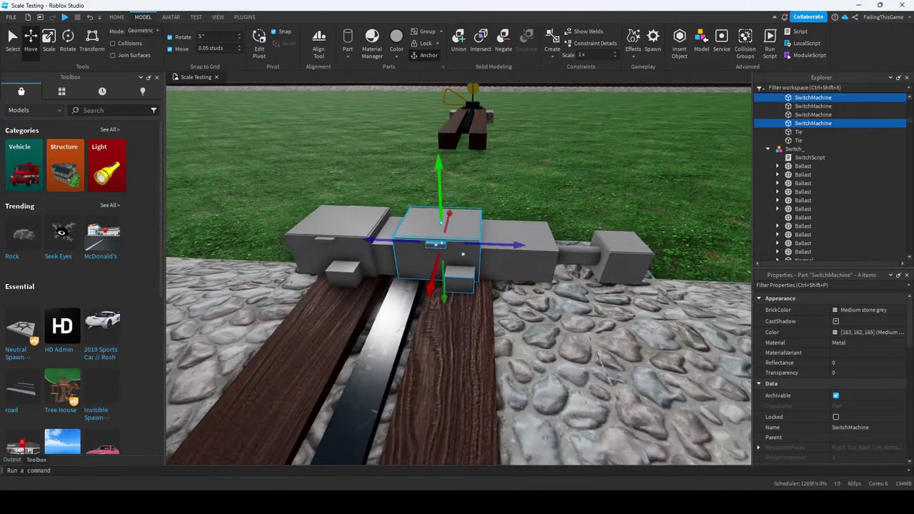
{"action": "key", "text": "ctrl+d"}
{"action": "key", "text": "ctrl+d"}
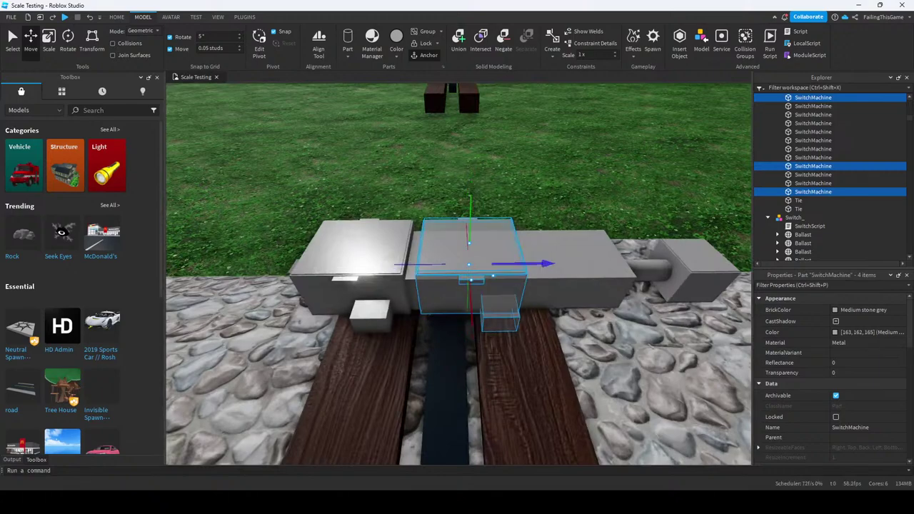
{"action": "right_click_drag", "start_coordinate": [457, 286], "coordinate": [457, 264]}
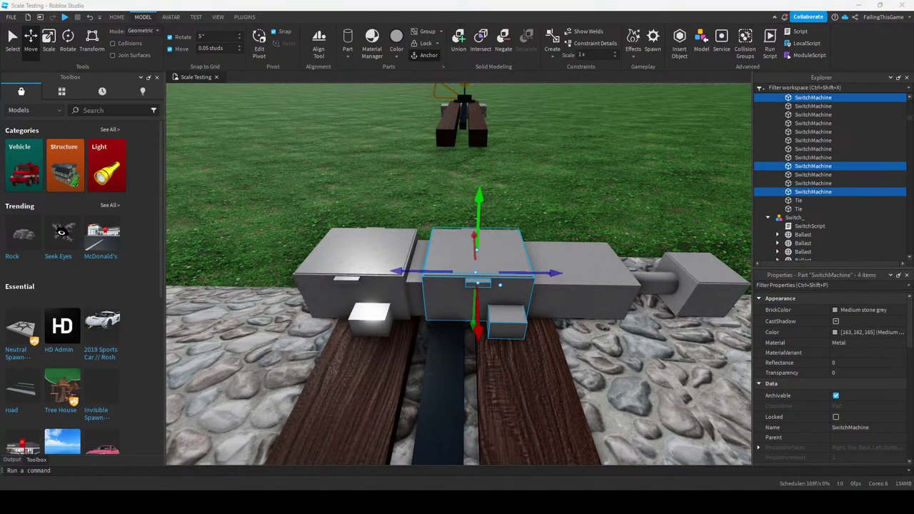
{"action": "right_click_drag", "start_coordinate": [457, 285], "coordinate": [458, 264]}
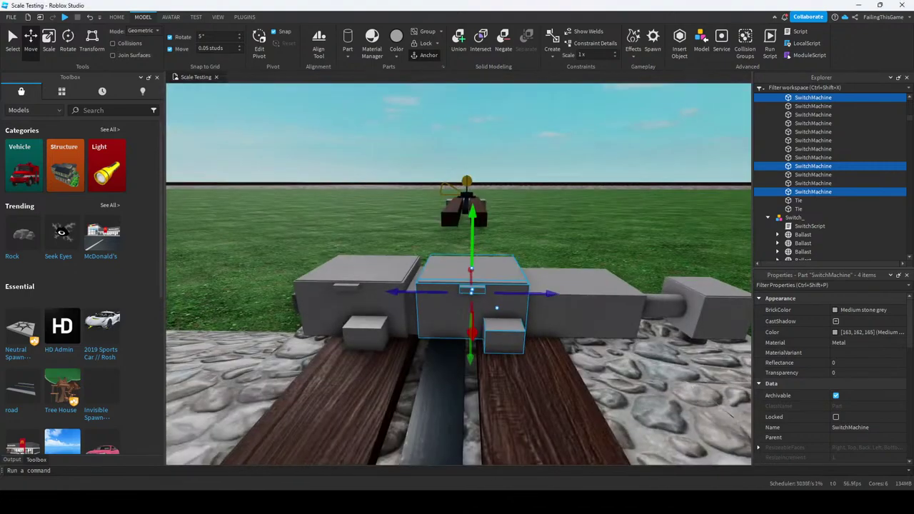
Slide the middle box's mounting foot along the row toward the centre of its tie.
{"action": "scroll", "coordinate": [457, 285], "scroll_direction": "up", "scroll_amount": 2}
{"action": "left_click", "coordinate": [483, 353]}
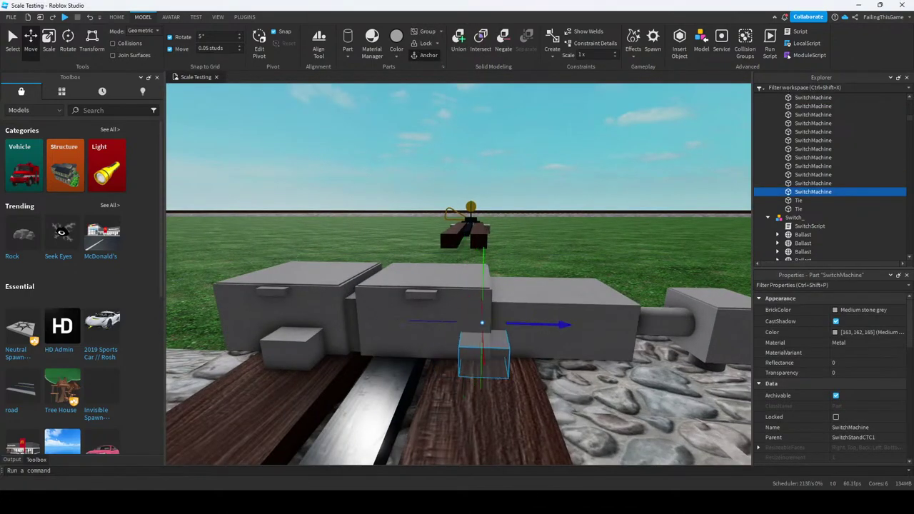
{"action": "scroll", "coordinate": [352, 301], "scroll_direction": "down", "scroll_amount": 5}
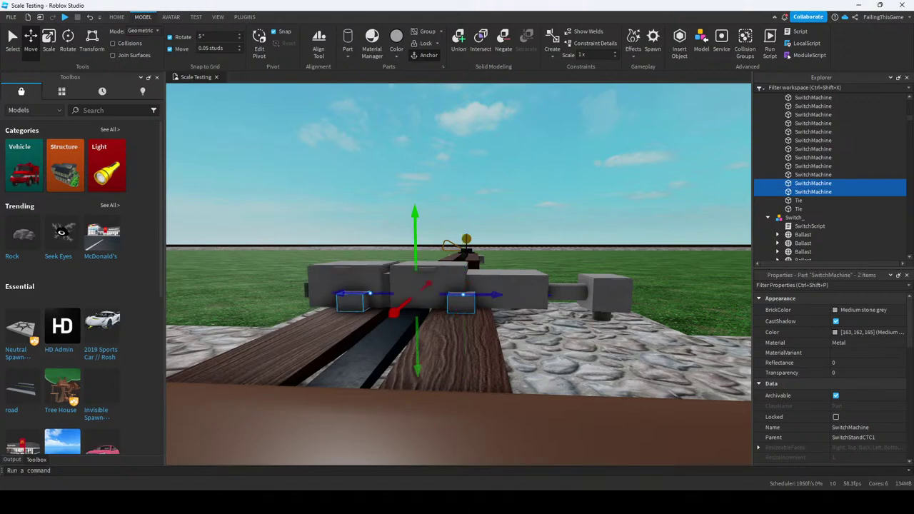
Scale down the height of both mounting feet so they form flat plates on the ties.
{"action": "left_click", "coordinate": [461, 304]}
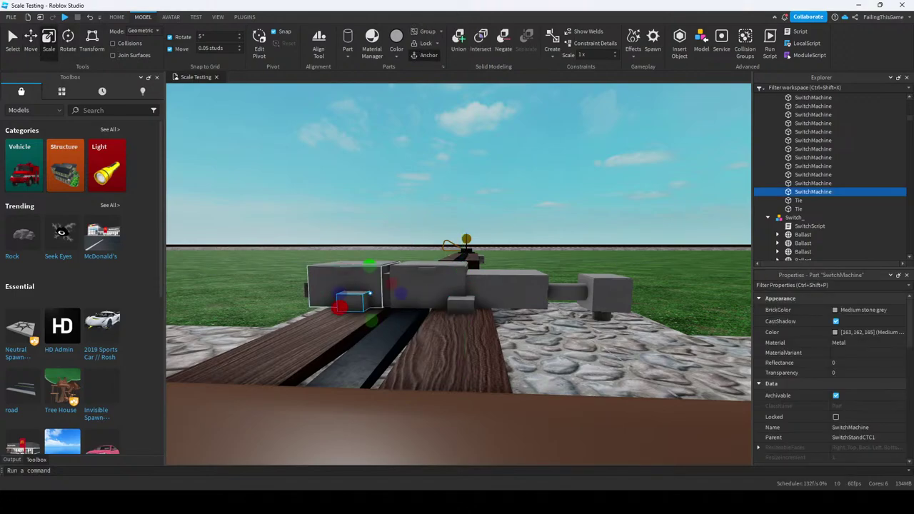
{"action": "left_click", "coordinate": [352, 301]}
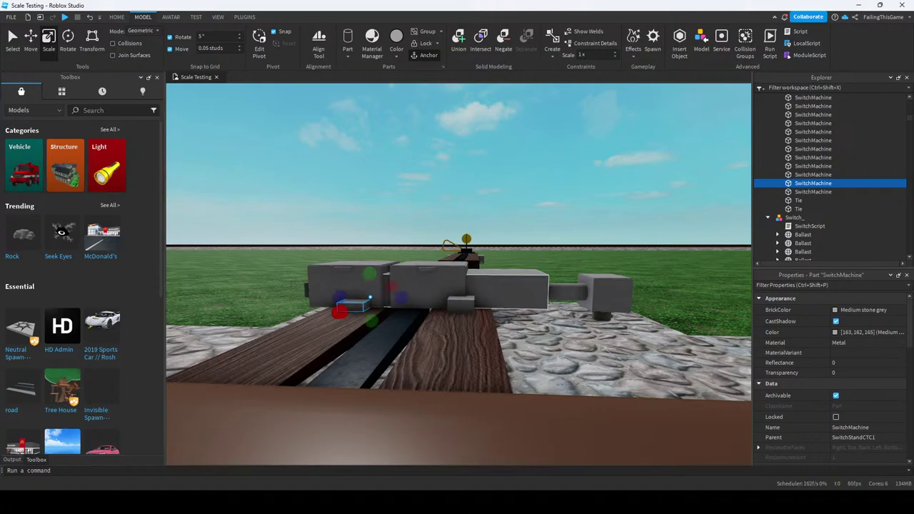
{"action": "left_click", "coordinate": [457, 293]}
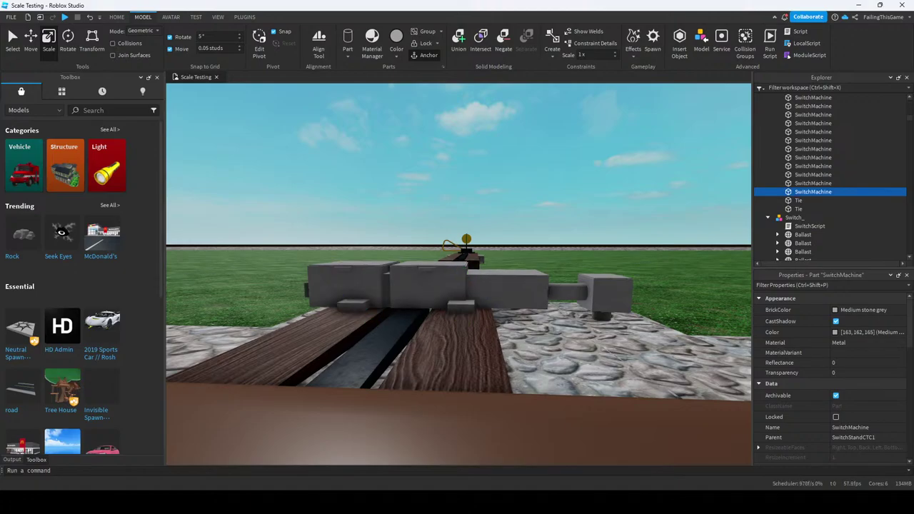
{"action": "right_click_drag", "start_coordinate": [457, 286], "coordinate": [457, 307]}
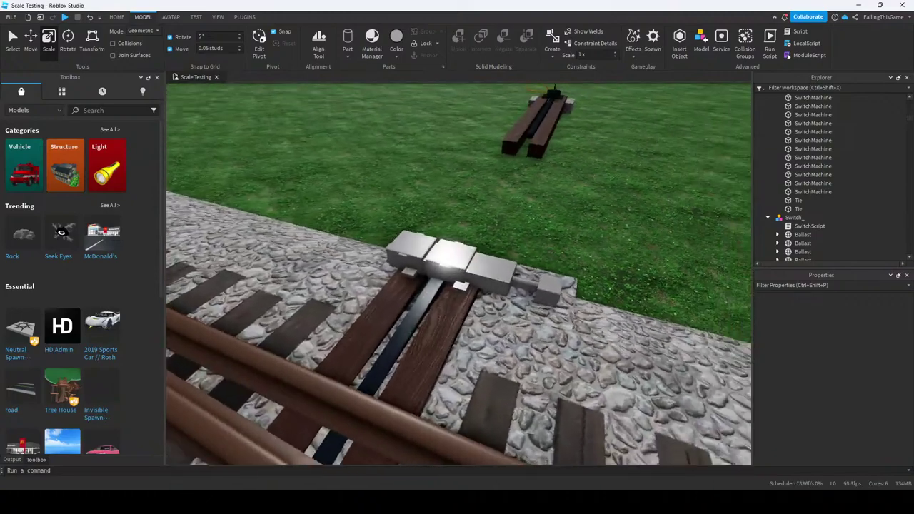
{"action": "scroll", "coordinate": [803, 145], "scroll_direction": "up", "scroll_amount": 3}
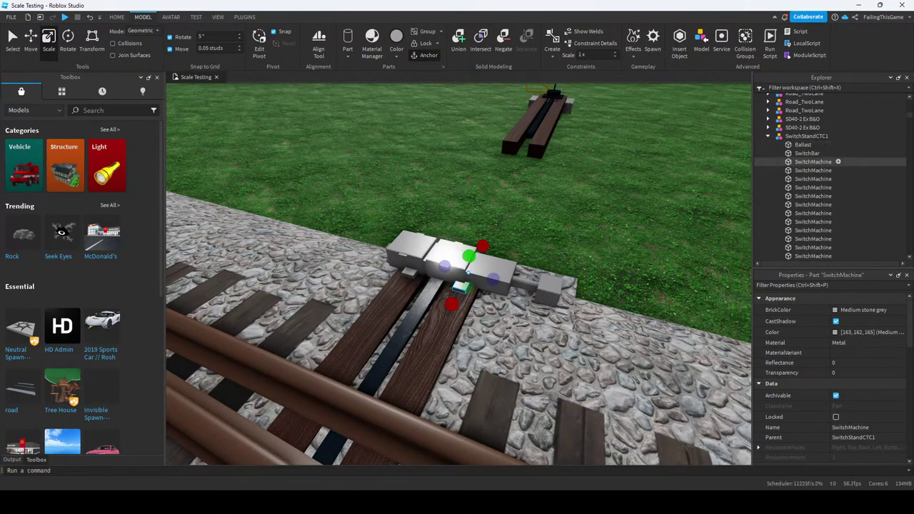
{"action": "left_click", "coordinate": [812, 255], "text": "shift"}
{"action": "key", "text": "f"}
{"action": "key", "text": "ctrl+2"}
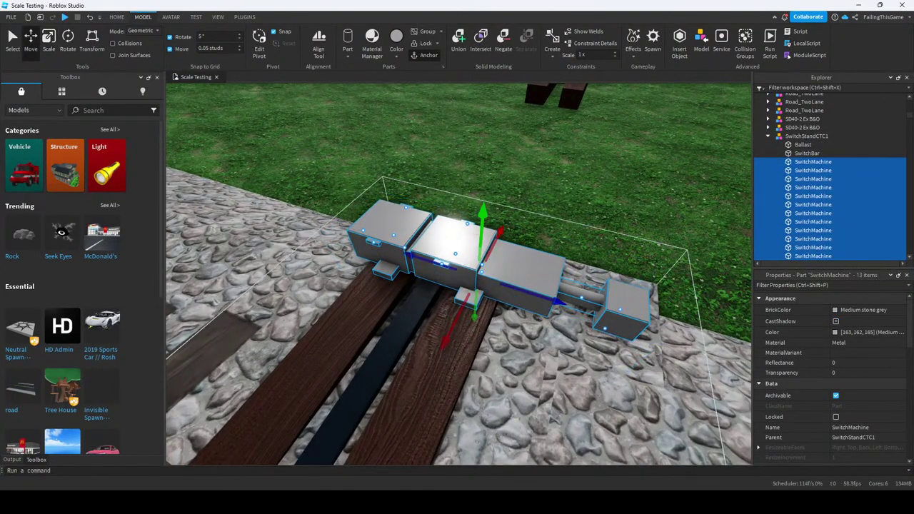
{"action": "right_click_drag", "start_coordinate": [457, 271], "coordinate": [350, 364]}
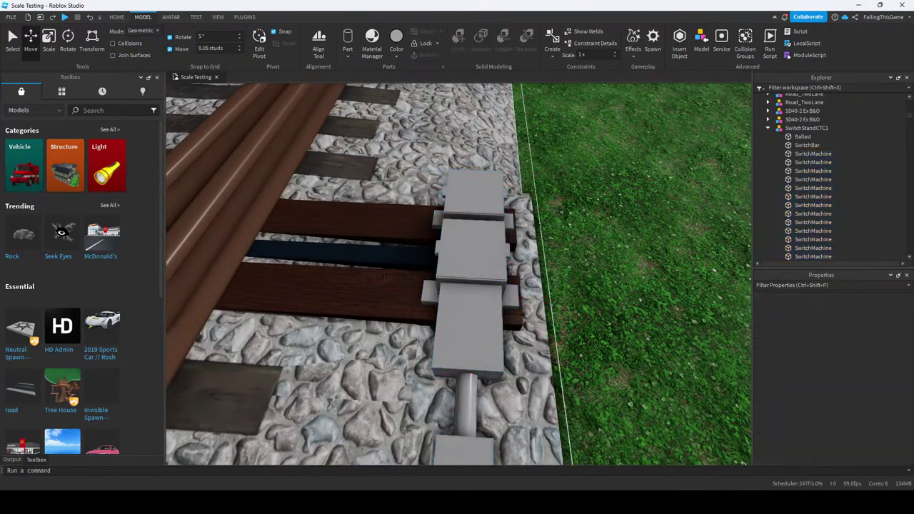
Select the three lids on the latched boxes and the small end box, and move them into the SwitchStandCTC1 model.
{"action": "left_click", "coordinate": [475, 190]}
{"action": "left_click", "coordinate": [472, 236], "text": "ctrl"}
{"action": "right_click_drag", "start_coordinate": [471, 236], "coordinate": [400, 272]}
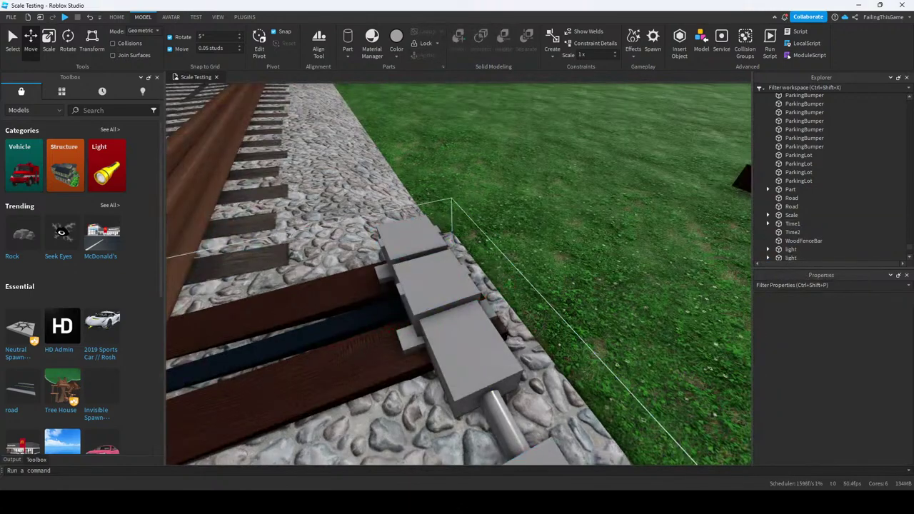
{"action": "left_click", "coordinate": [436, 285]}
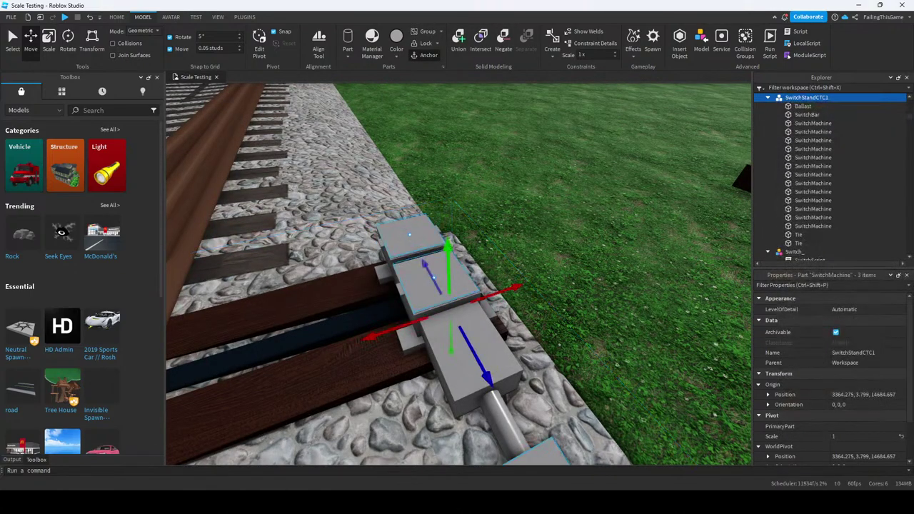
Select all SwitchMachine parts in SwitchStandCTC1 and shift the whole machine slightly along the ties toward the track.
{"action": "left_click", "coordinate": [813, 123]}
{"action": "scroll", "coordinate": [828, 179], "scroll_direction": "down", "scroll_amount": 2}
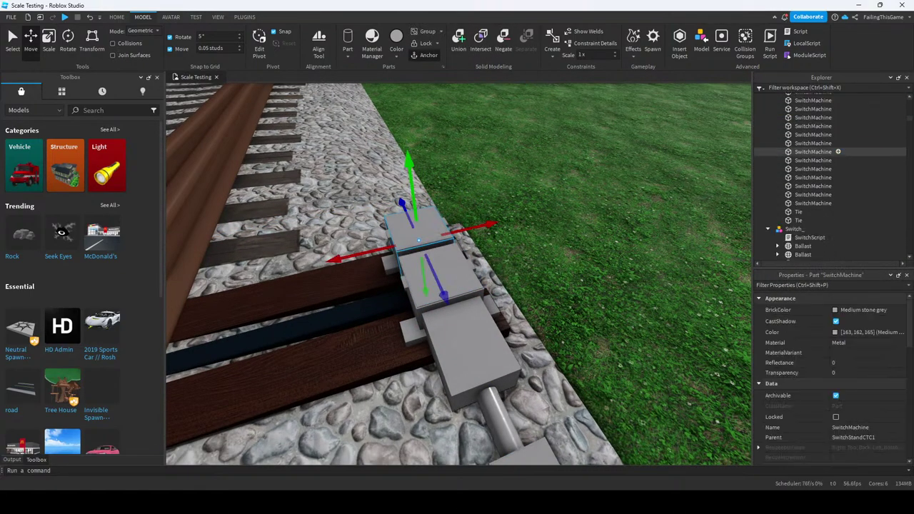
{"action": "left_click", "coordinate": [813, 202], "text": "shift"}
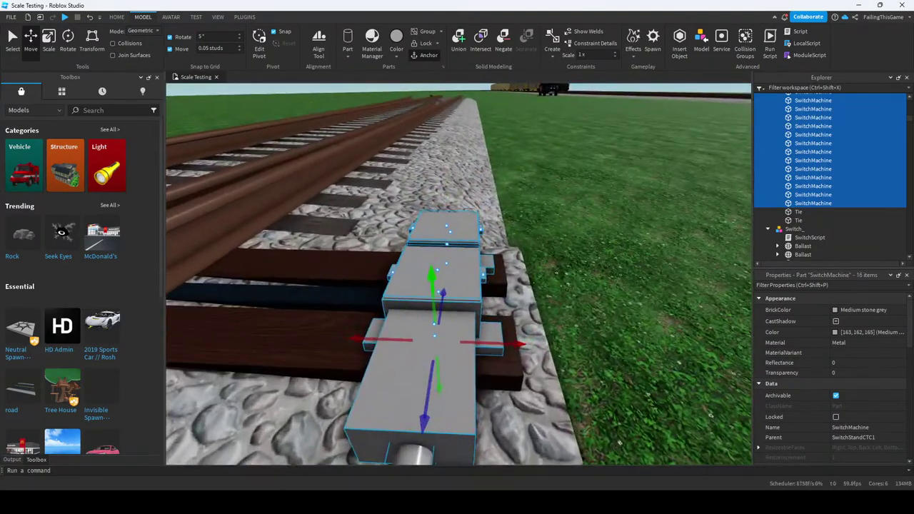
{"action": "left_click", "coordinate": [434, 341]}
{"action": "key", "text": "ctrl+3"}
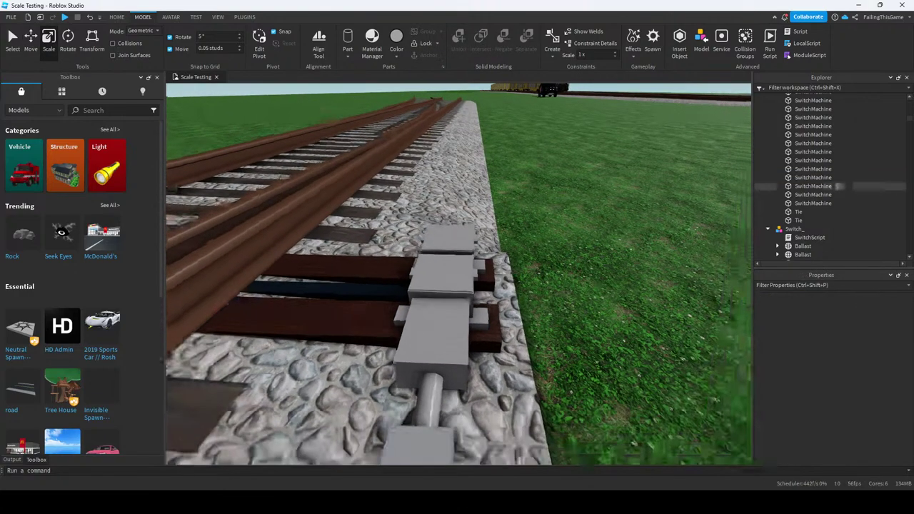
{"action": "left_click", "coordinate": [414, 445]}
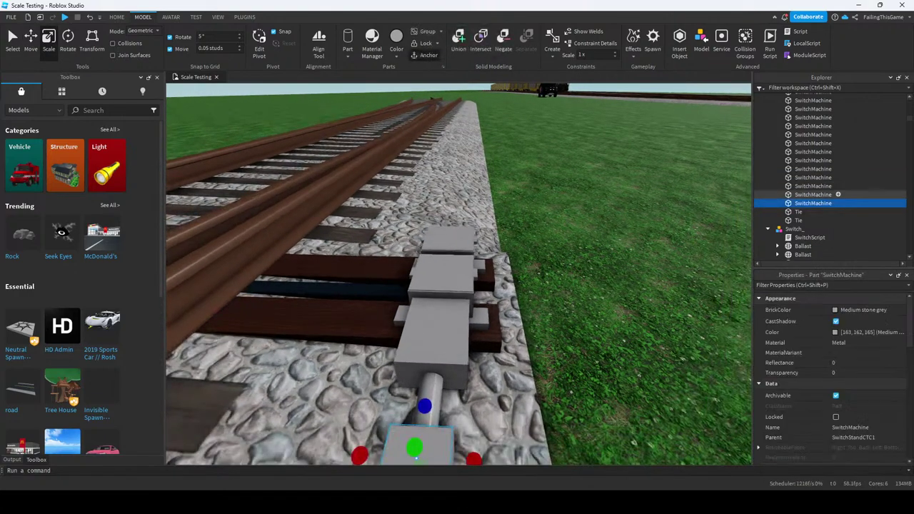
{"action": "key", "text": "ctrl+z"}
{"action": "key", "text": "ctrl+2"}
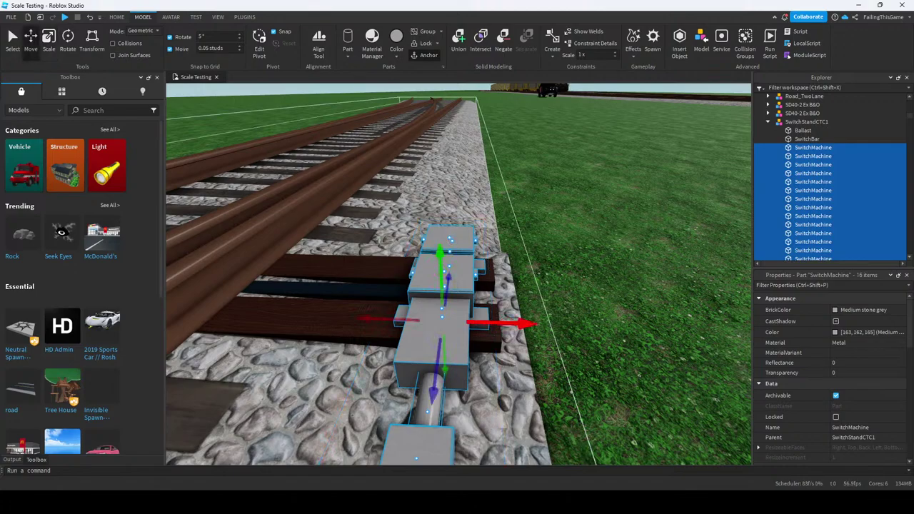
{"action": "key", "text": "ctrl+z"}
Select the SwitchStandCTC1 model and start a play test beside the track switch.
{"action": "key", "text": "e"}
{"action": "key", "text": "d"}
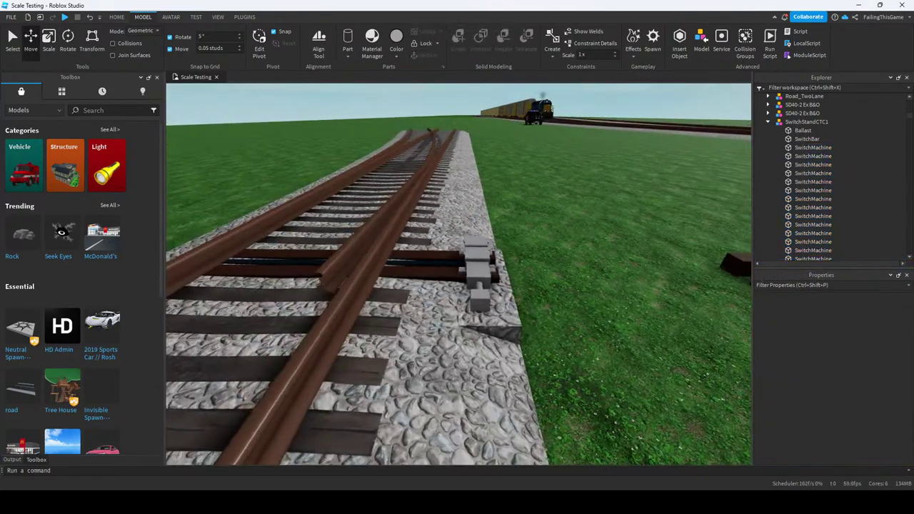
{"action": "key", "text": "a"}
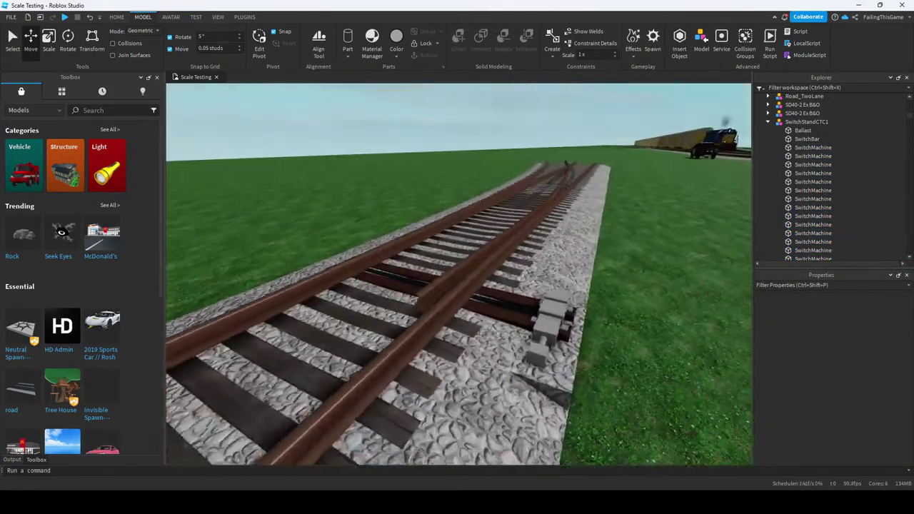
{"action": "key", "text": "ctrl+z"}
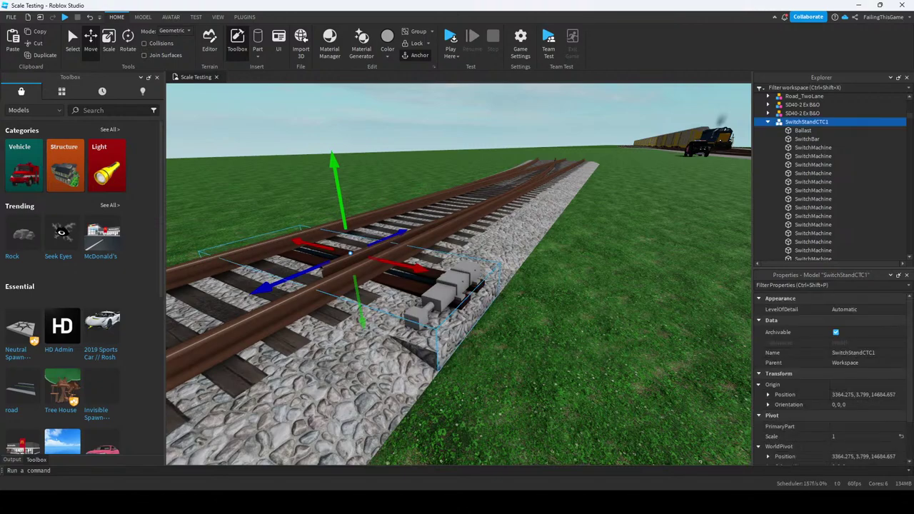
{"action": "key", "text": "F5"}
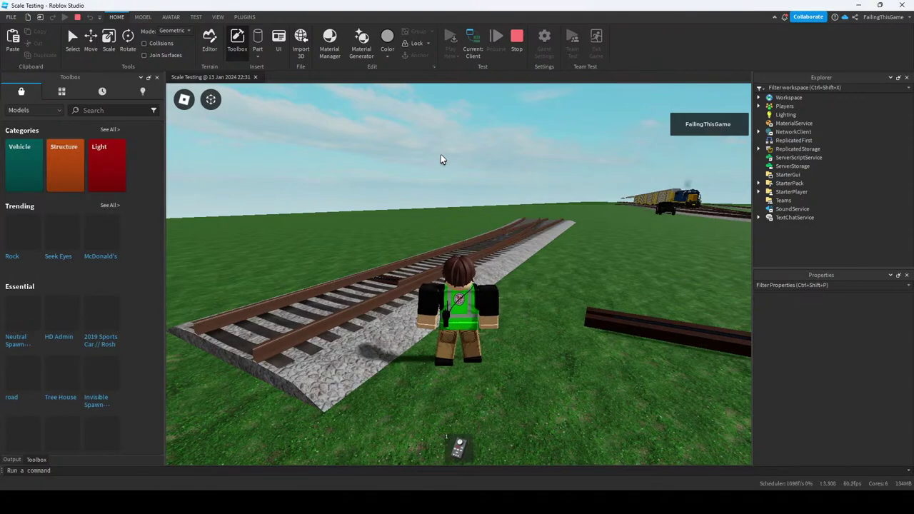
Walk the character past the CTC switch machine and along the track switch to its far end, viewing how the machine sits beside the rails.
{"action": "right_click_drag", "start_coordinate": [437, 219], "coordinate": [490, 244]}
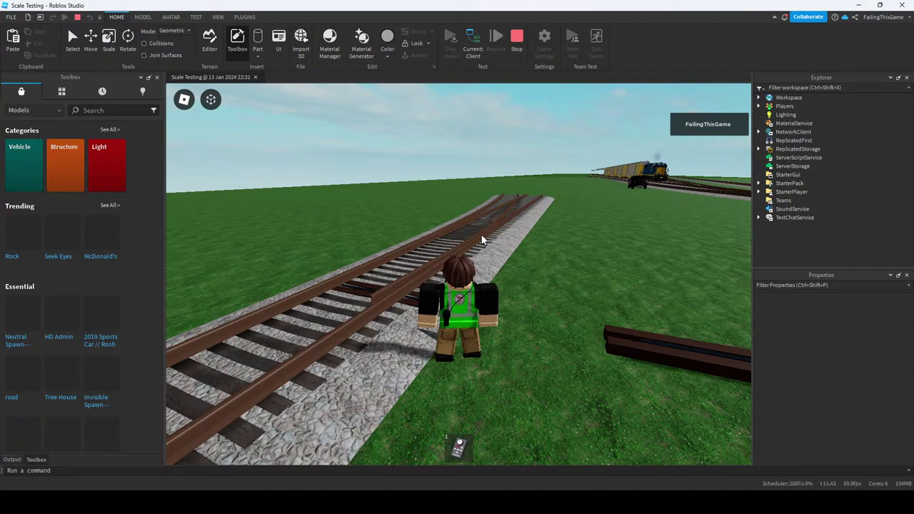
{"action": "key", "text": "s"}
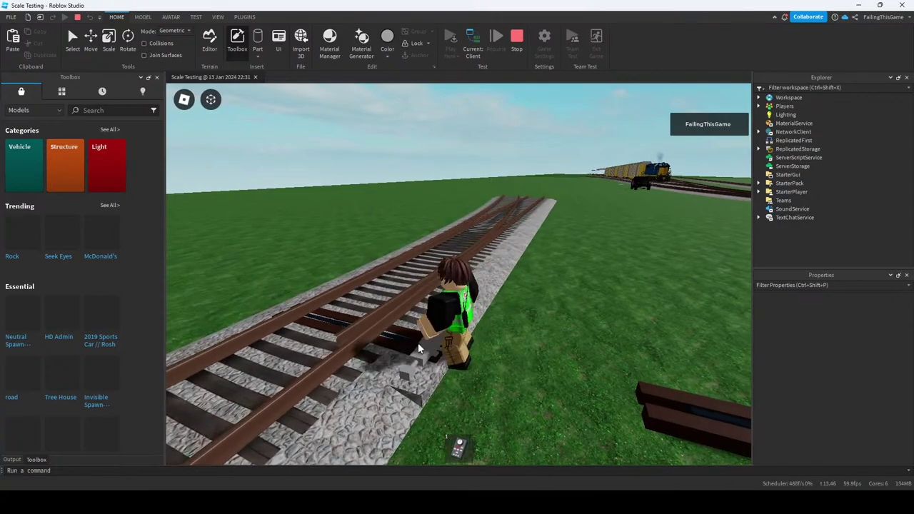
{"action": "key", "text": "w"}
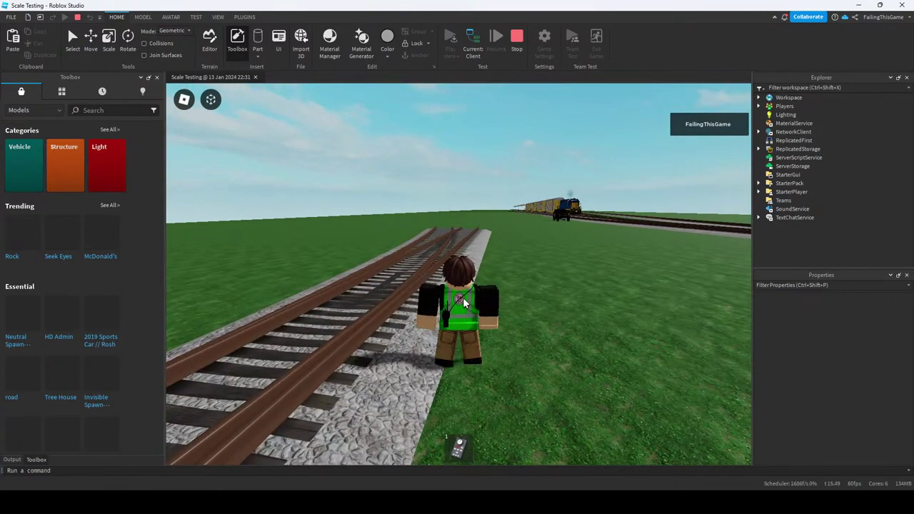
{"action": "key", "text": "a"}
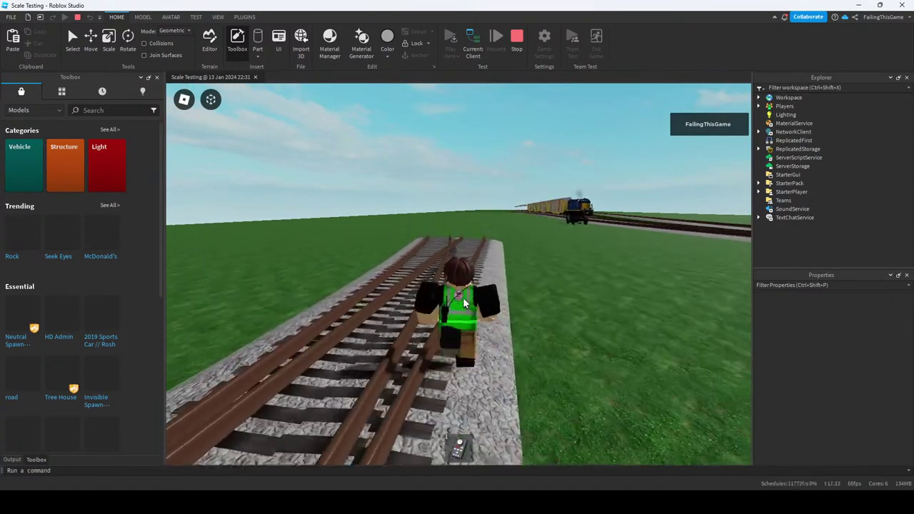
{"action": "key", "text": "w"}
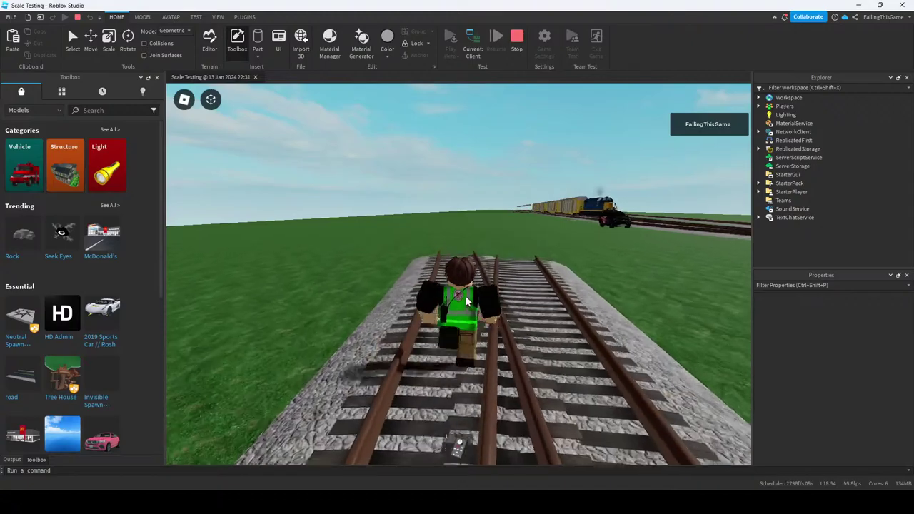
{"action": "key", "text": "d"}
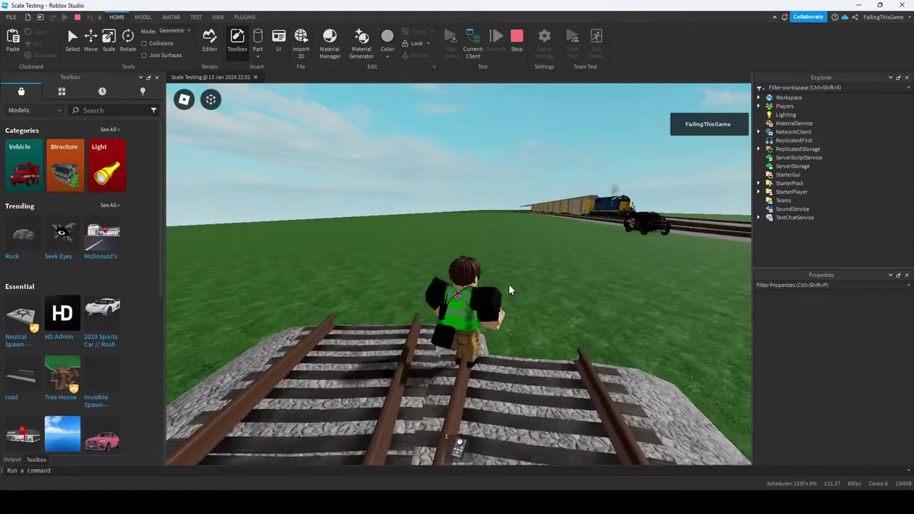
{"action": "key", "text": "a"}
{"action": "key", "text": "w"}
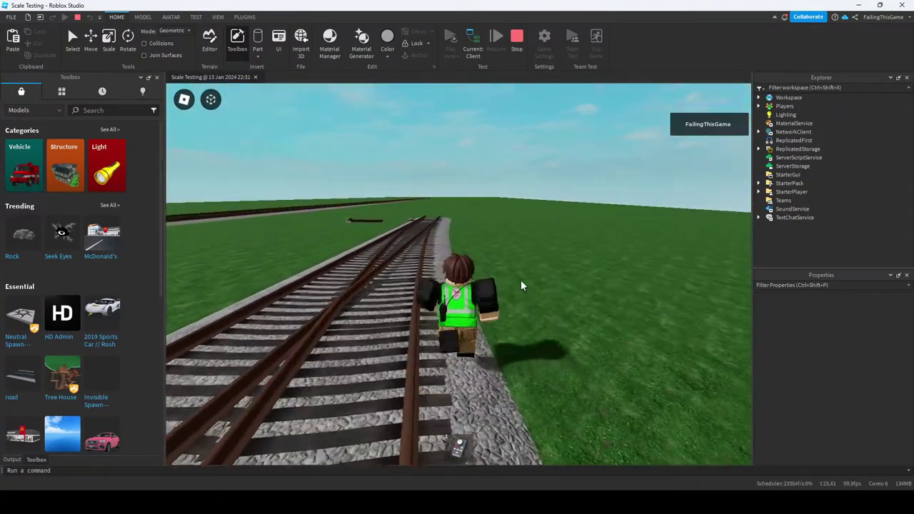
Run the character back along the switch to the CTC machine and jump beside it to judge its scale.
{"action": "key", "text": "a"}
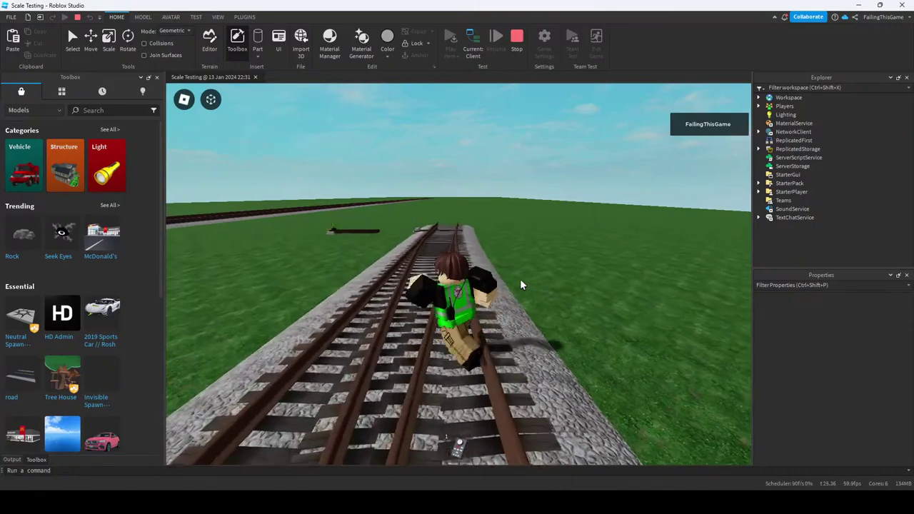
{"action": "key", "text": "d"}
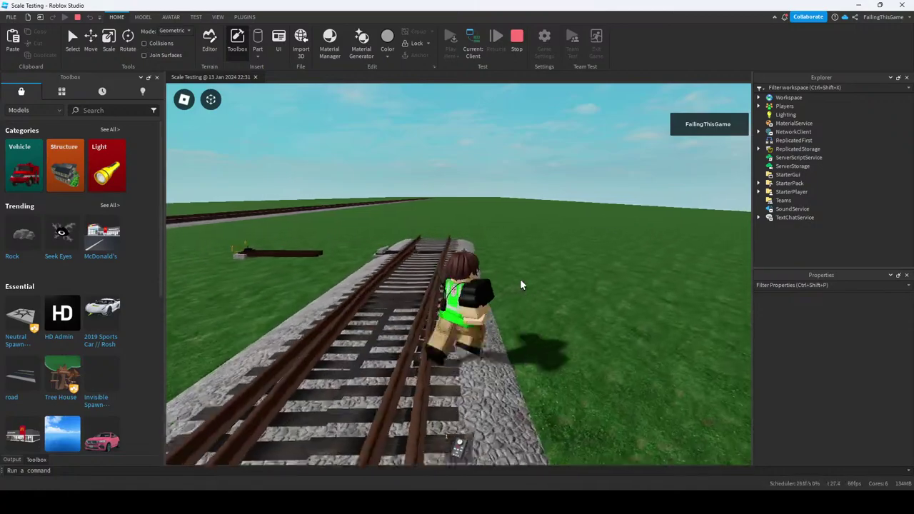
{"action": "key", "text": "a"}
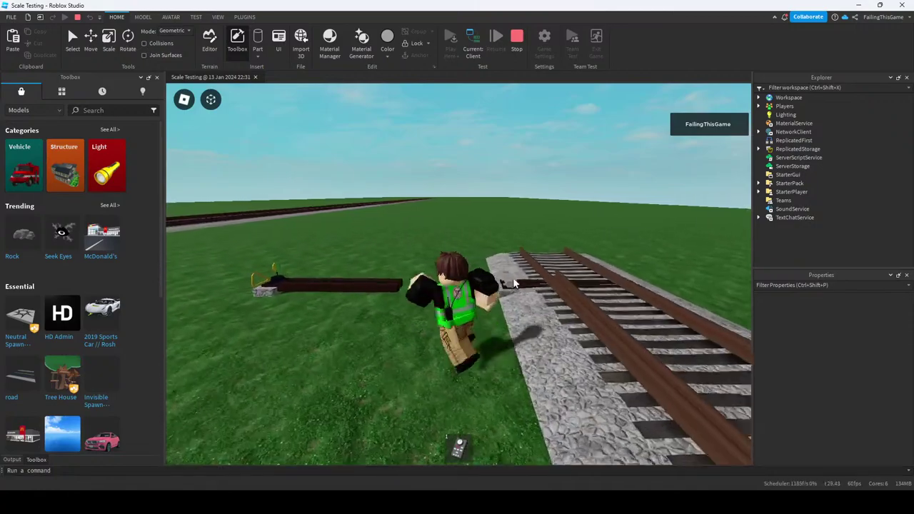
{"action": "key", "text": "d"}
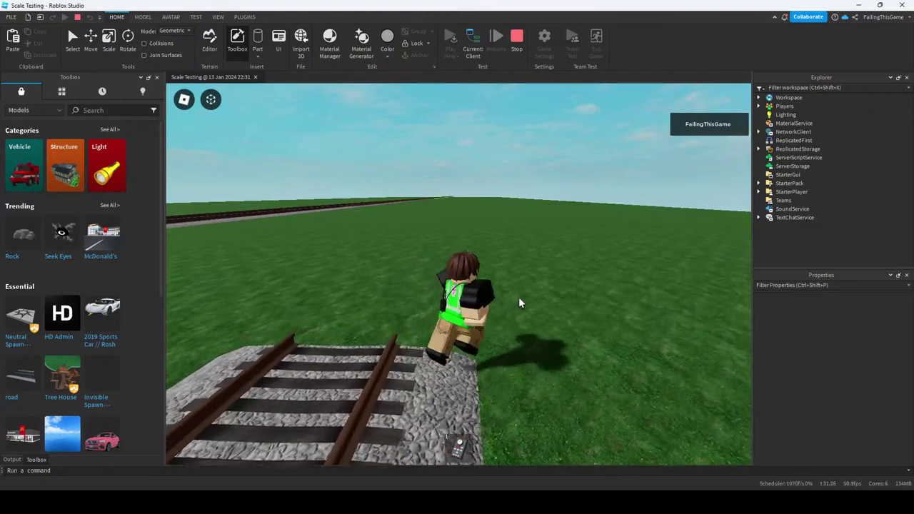
{"action": "key", "text": "space"}
{"action": "key", "text": "a"}
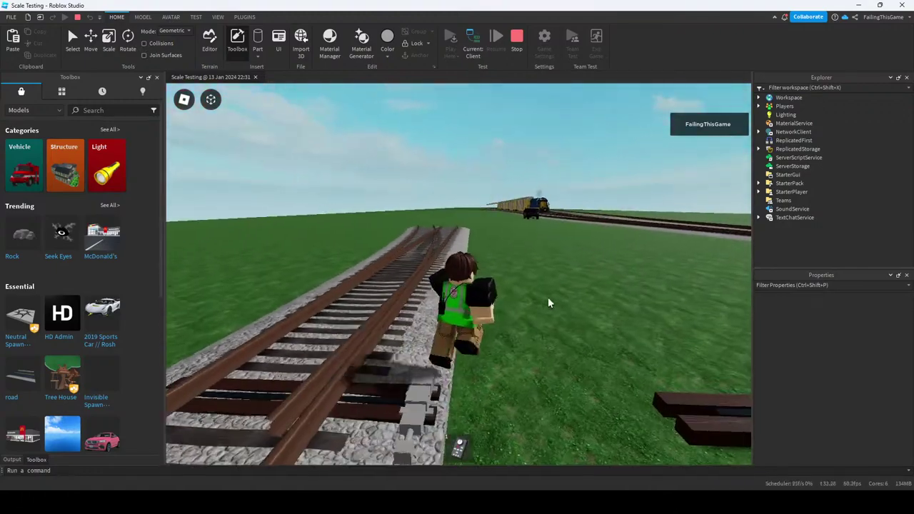
Loop the character around the switch's far end and back, view the CTC machine from the track end, and stop the play test.
{"action": "key", "text": "a"}
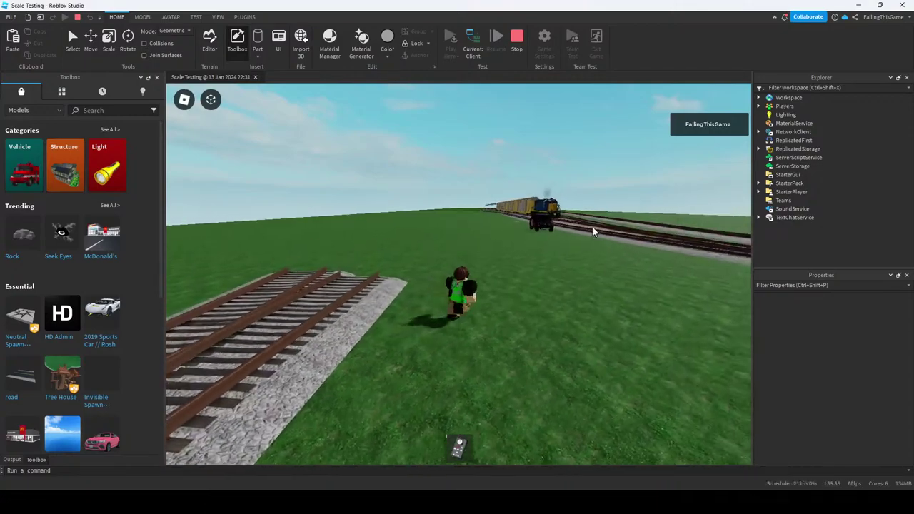
{"action": "key", "text": "w"}
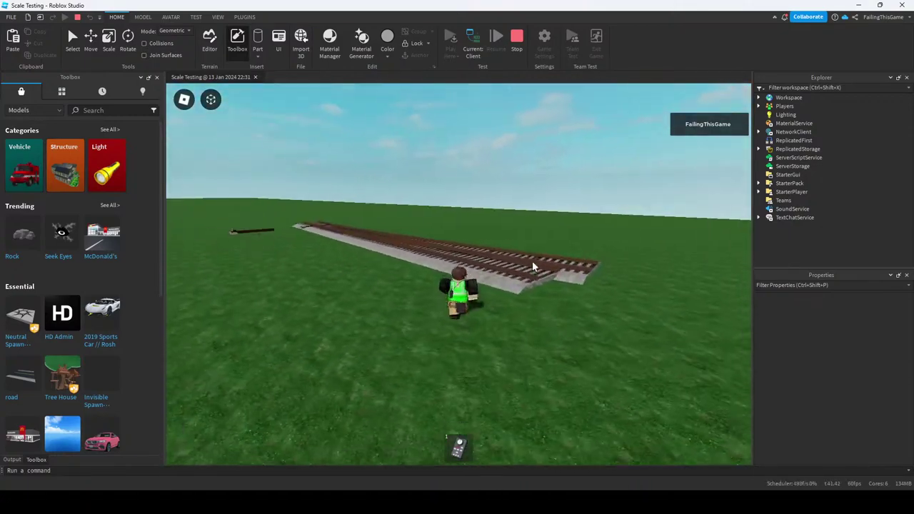
{"action": "key", "text": "d"}
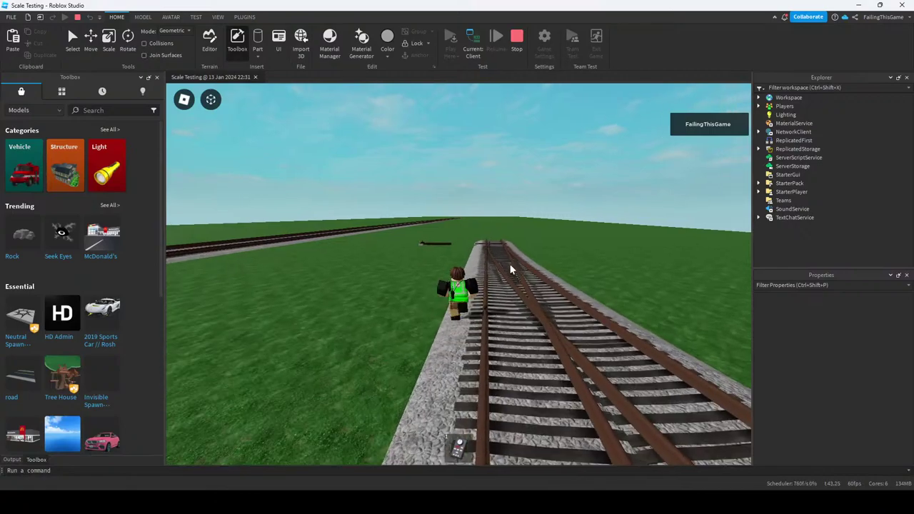
{"action": "key", "text": "a"}
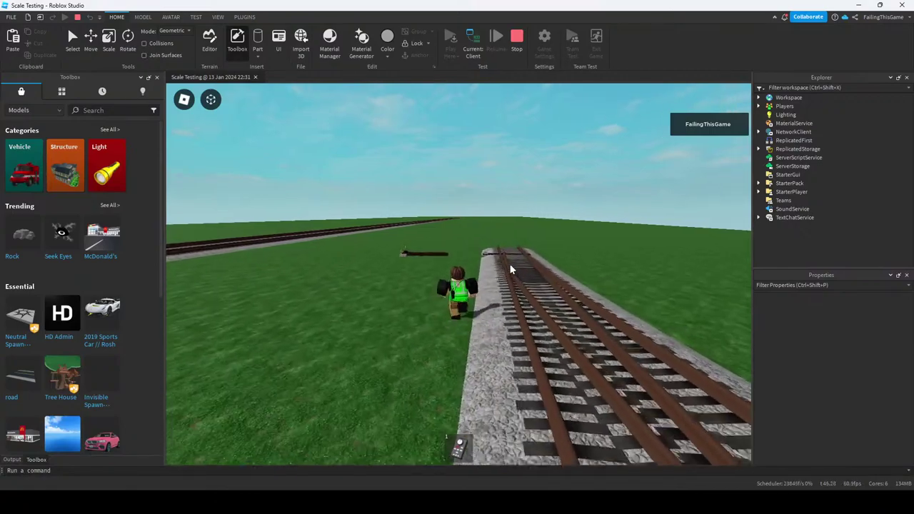
{"action": "key", "text": "d"}
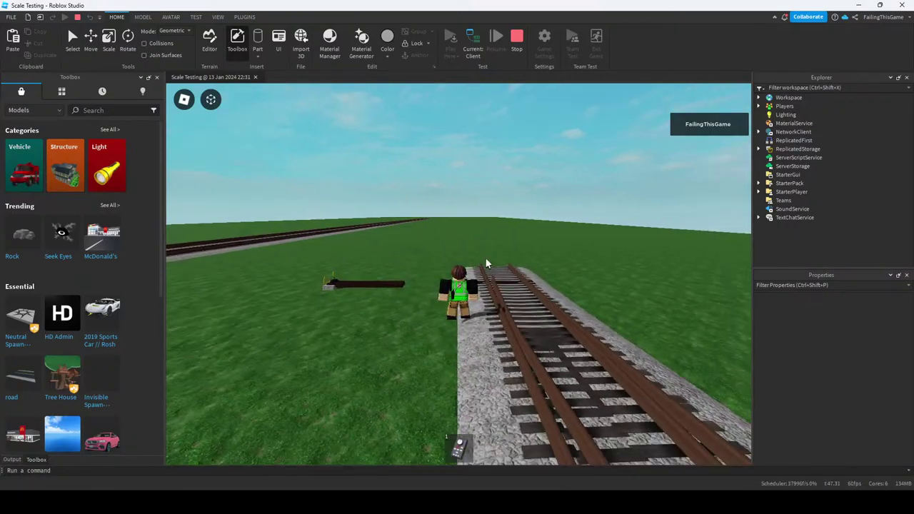
{"action": "key", "text": "a"}
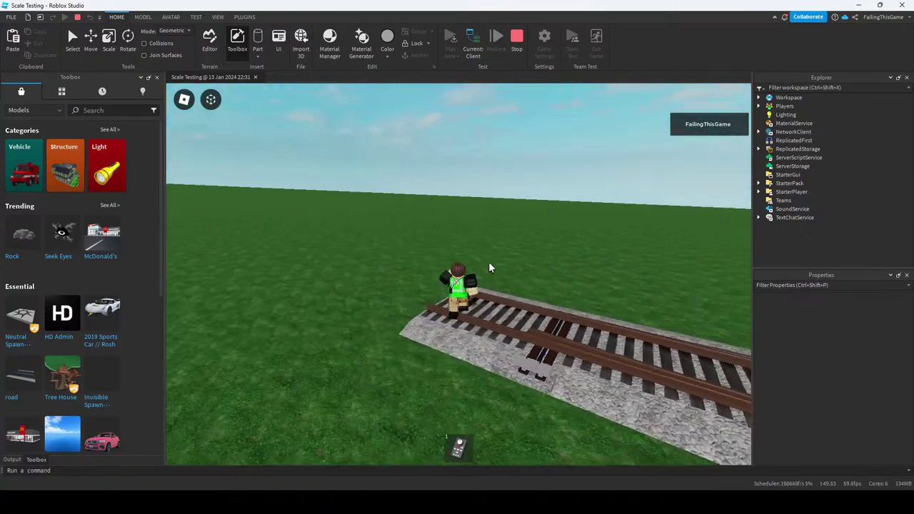
{"action": "right_click_drag", "start_coordinate": [492, 268], "coordinate": [509, 285]}
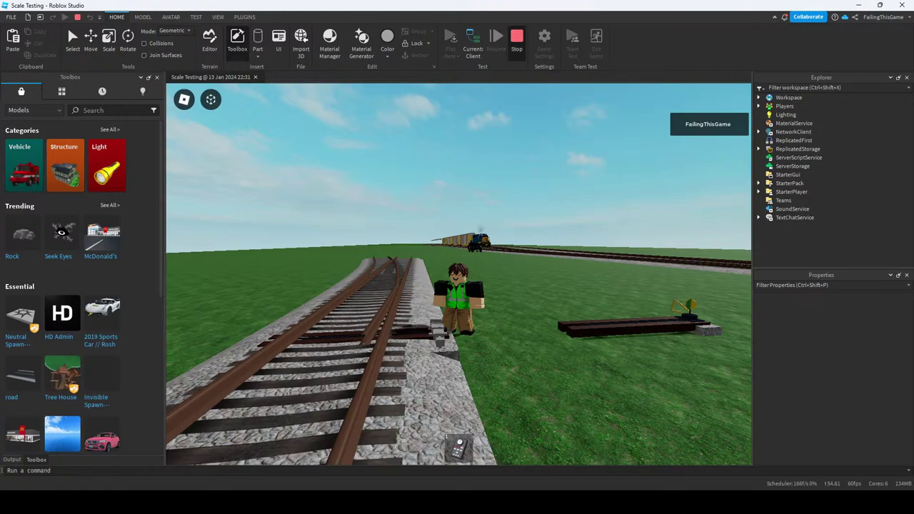
{"action": "key", "text": "shift+F5"}
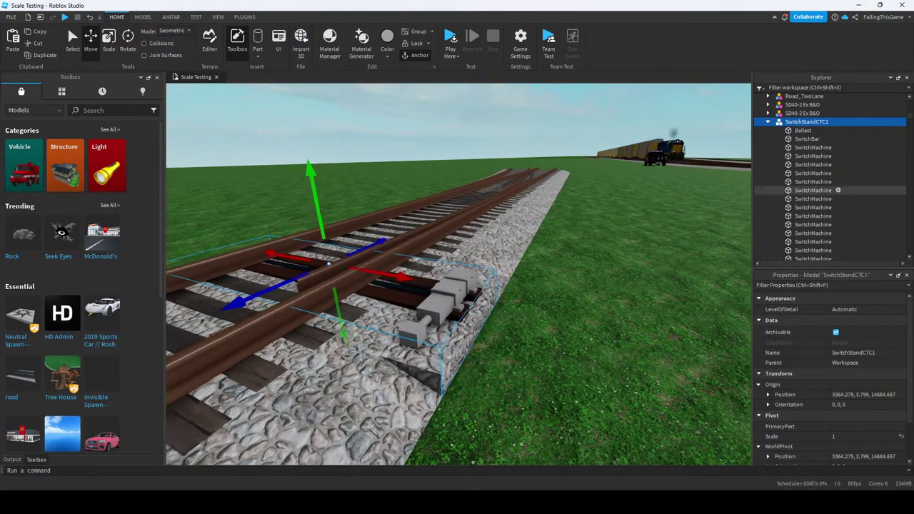
Select all SwitchMachine parts in SwitchStandCTC1 and examine up close how the machine and its mounting feet sit on the ties.
{"action": "left_click", "coordinate": [813, 147]}
{"action": "key", "text": "f"}
{"action": "scroll", "coordinate": [828, 178], "scroll_direction": "down", "scroll_amount": 2}
{"action": "left_click", "coordinate": [812, 203], "text": "shift"}
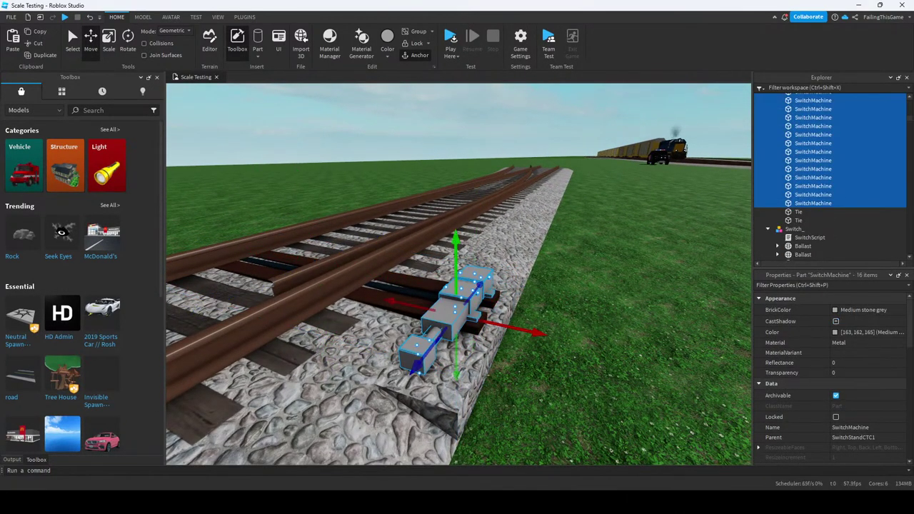
{"action": "key", "text": "ctrl+3"}
{"action": "right_click_drag", "start_coordinate": [458, 274], "coordinate": [458, 274]}
{"action": "key", "text": "ctrl+2"}
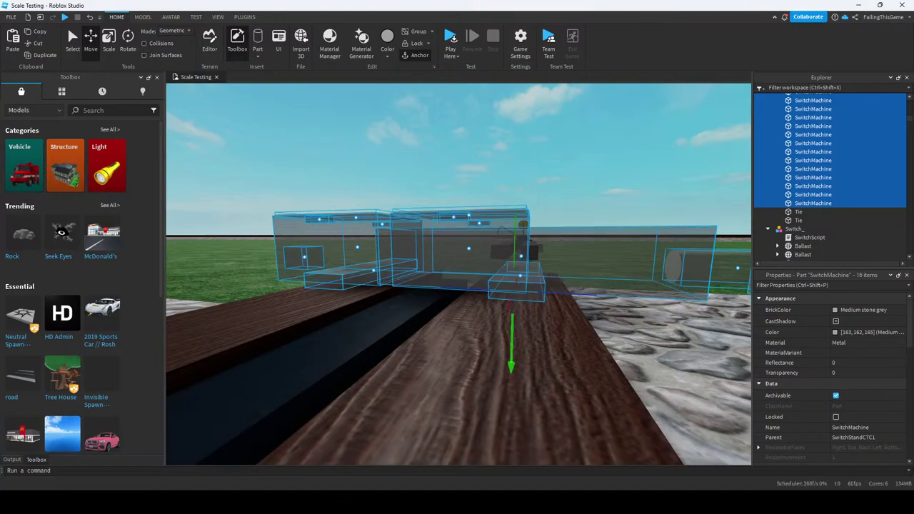
{"action": "right_click_drag", "start_coordinate": [458, 275], "coordinate": [458, 274]}
{"action": "left_click", "coordinate": [431, 288]}
Start another play test and walk the character past the CTC machine and along the switch.
{"action": "key", "text": "F5"}
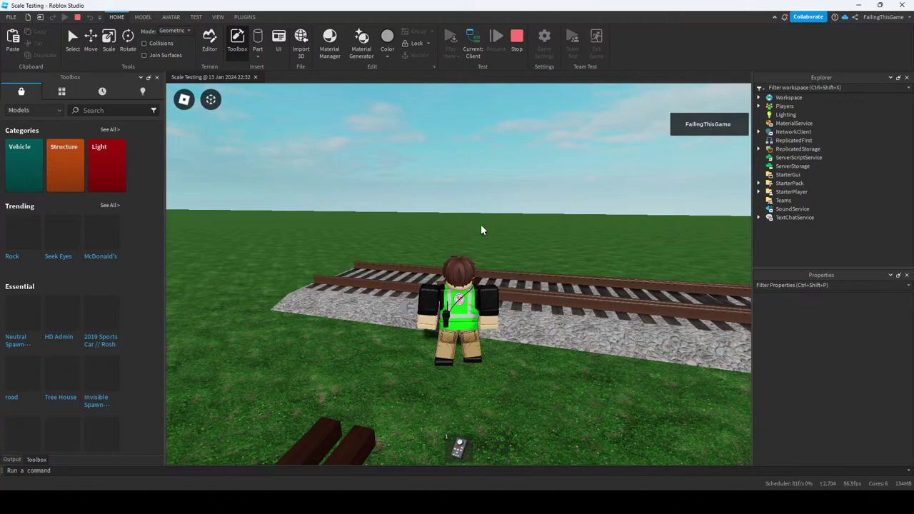
{"action": "key", "text": "a"}
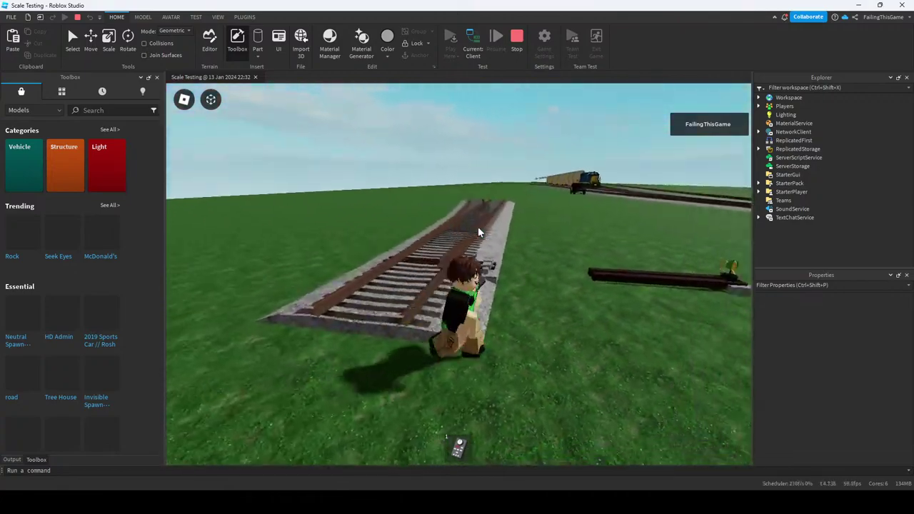
{"action": "key", "text": "w"}
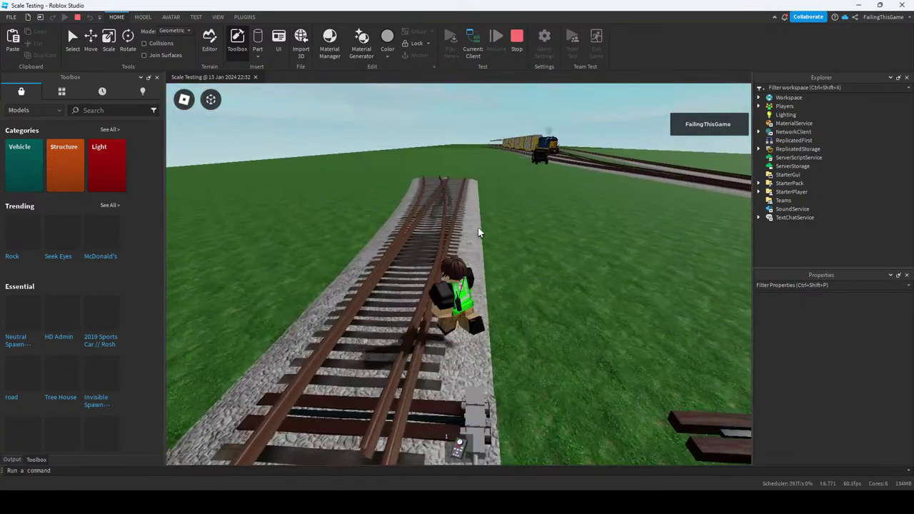
{"action": "key", "text": "a"}
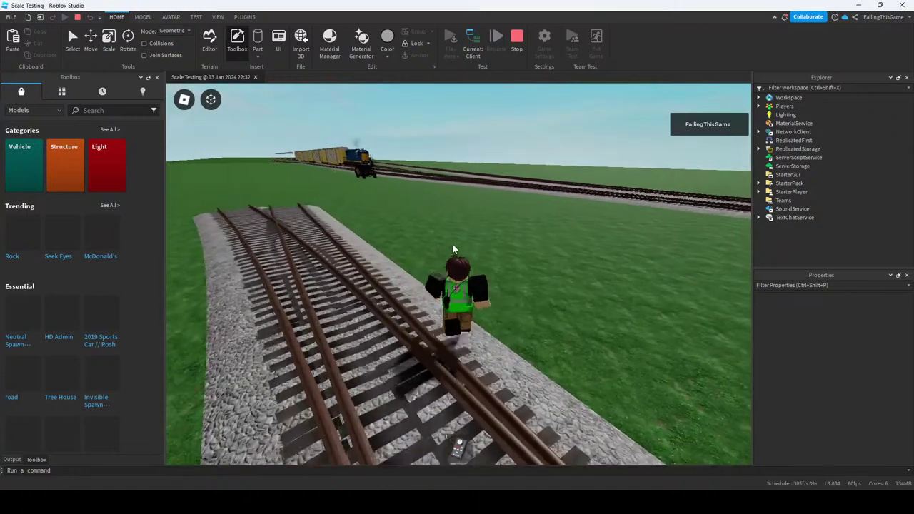
{"action": "key", "text": "d"}
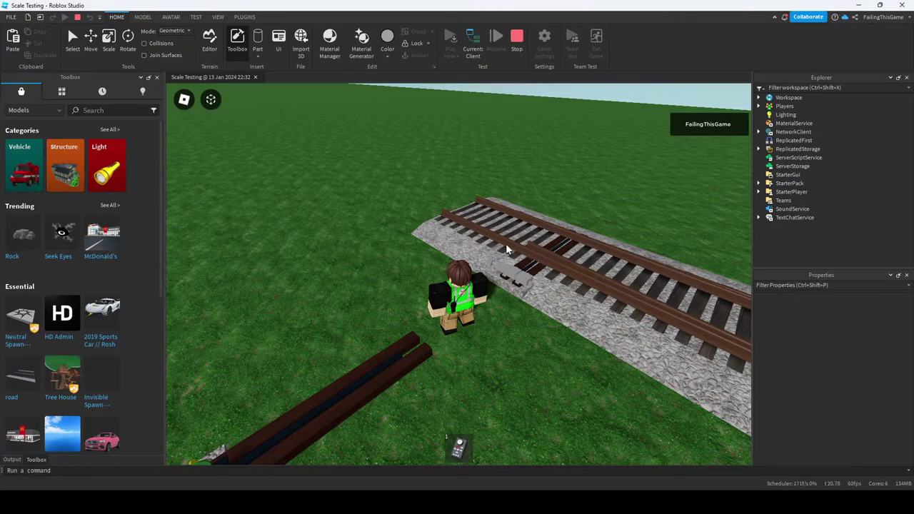
Circle the end of the track, view the CTC machine from behind and above with the character alongside, and stop the play test.
{"action": "right_click_drag", "start_coordinate": [498, 269], "coordinate": [465, 275]}
{"action": "key", "text": "w"}
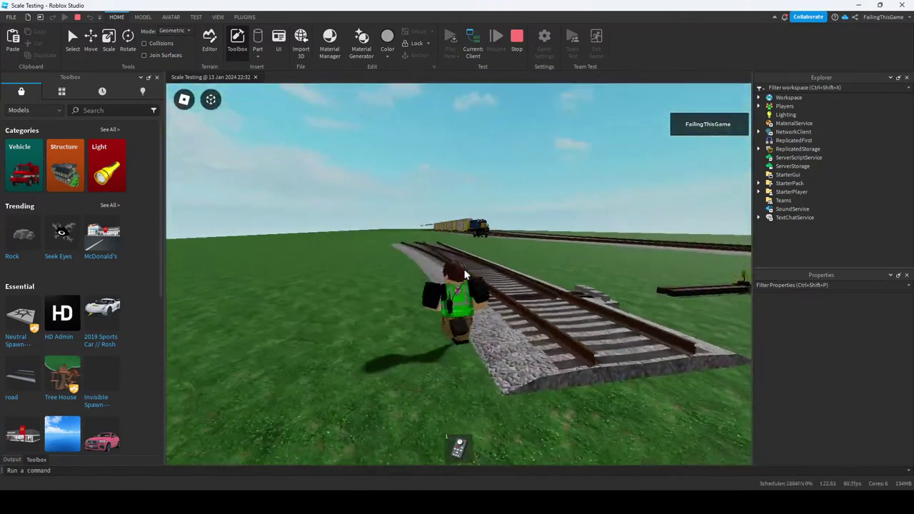
{"action": "key", "text": "a"}
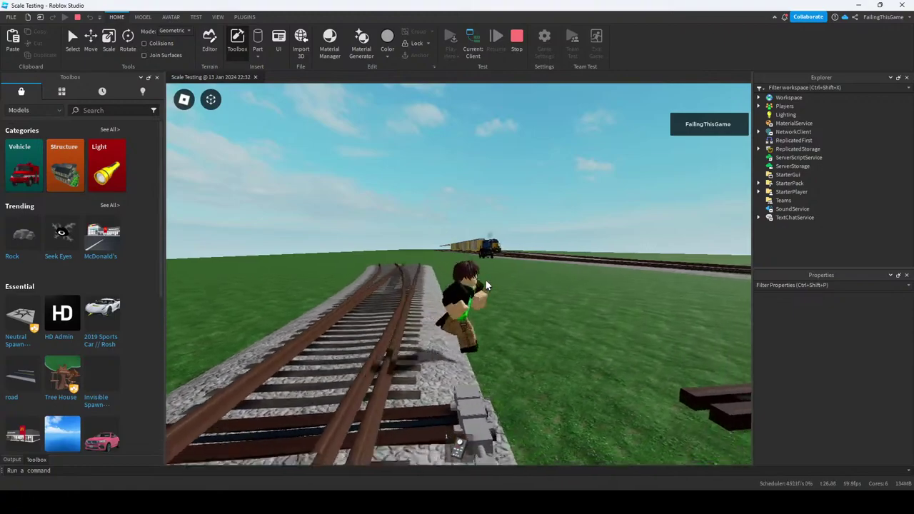
{"action": "right_click_drag", "start_coordinate": [485, 286], "coordinate": [508, 255]}
{"action": "key", "text": "w"}
{"action": "key", "text": "w"}
{"action": "key", "text": "w"}
{"action": "key", "text": "w"}
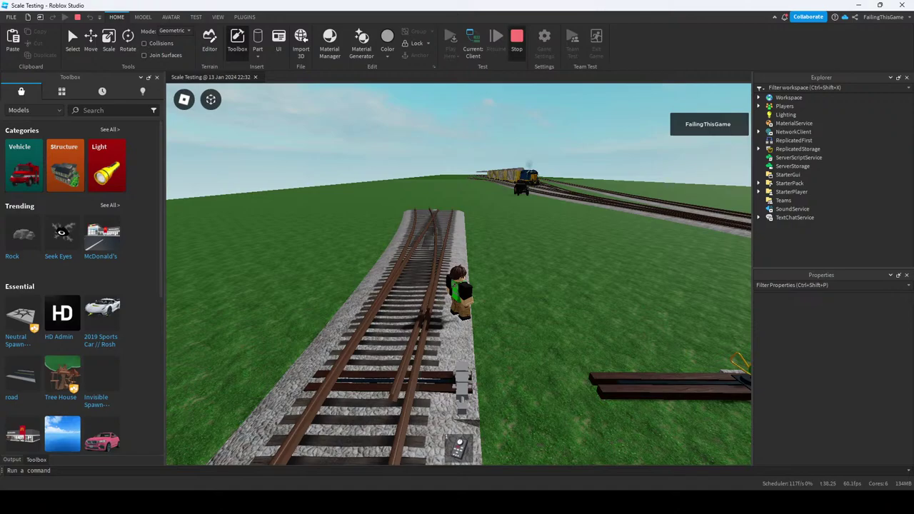
{"action": "key", "text": "shift+F5"}
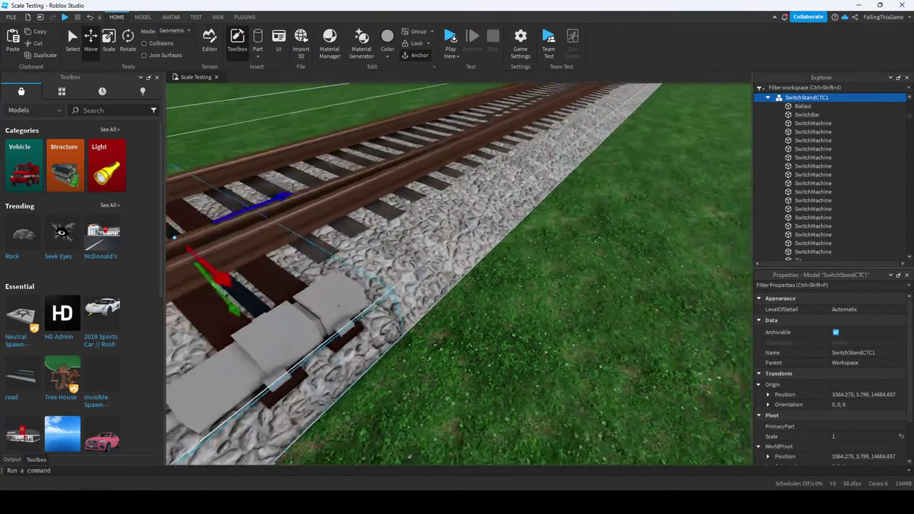
Set the move snap to 10 studs and move the SwitchStandCTC1 model 40 studs off the track onto the grass, past the other switch stand.
{"action": "key", "text": "f"}
{"action": "left_click", "coordinate": [143, 17]}
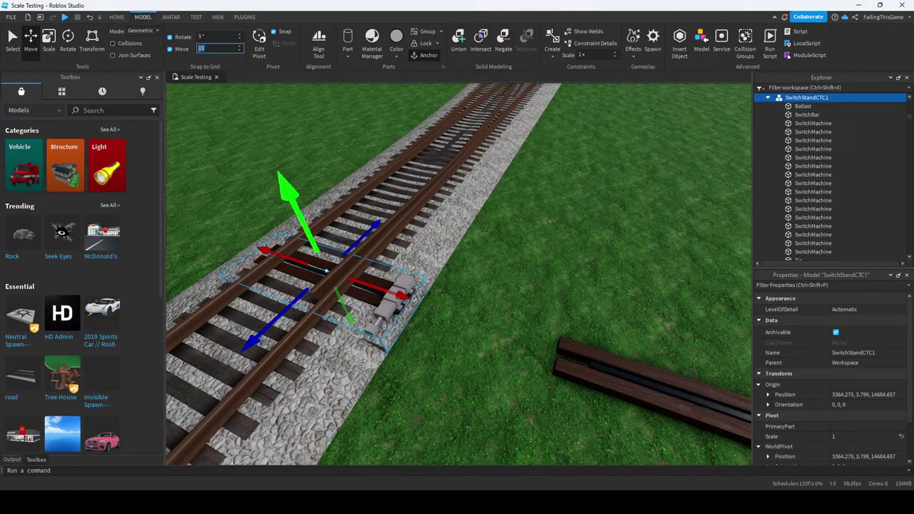
{"action": "key", "text": "Return"}
{"action": "key", "text": "ctrl+z"}
{"action": "key", "text": "f"}
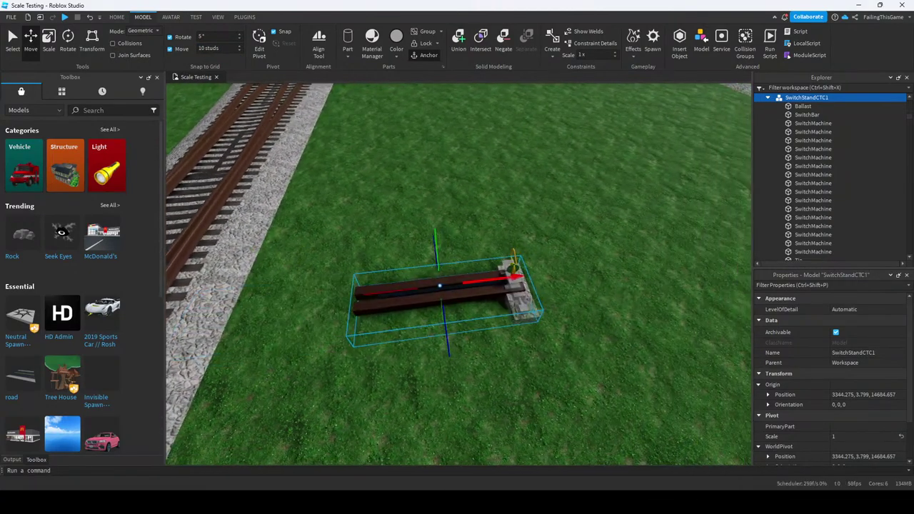
{"action": "key", "text": "ctrl+z"}
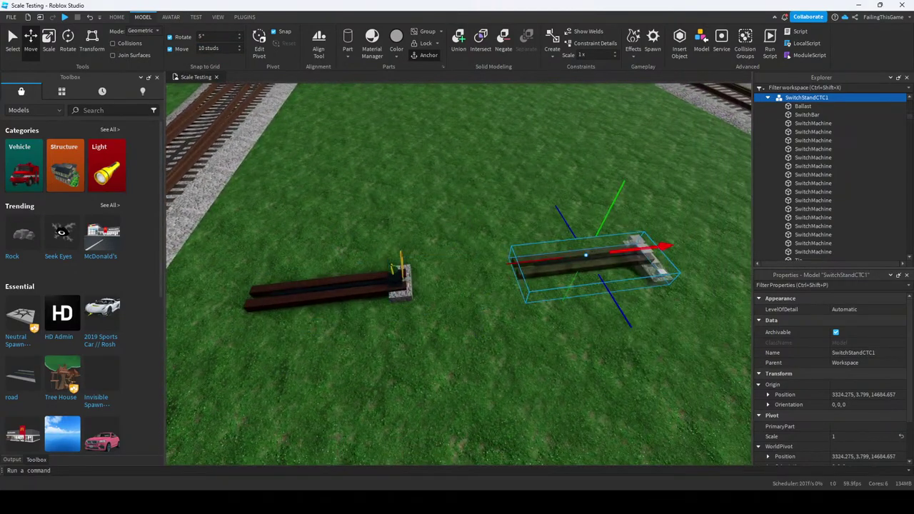
{"action": "right_click_drag", "start_coordinate": [457, 286], "coordinate": [396, 295]}
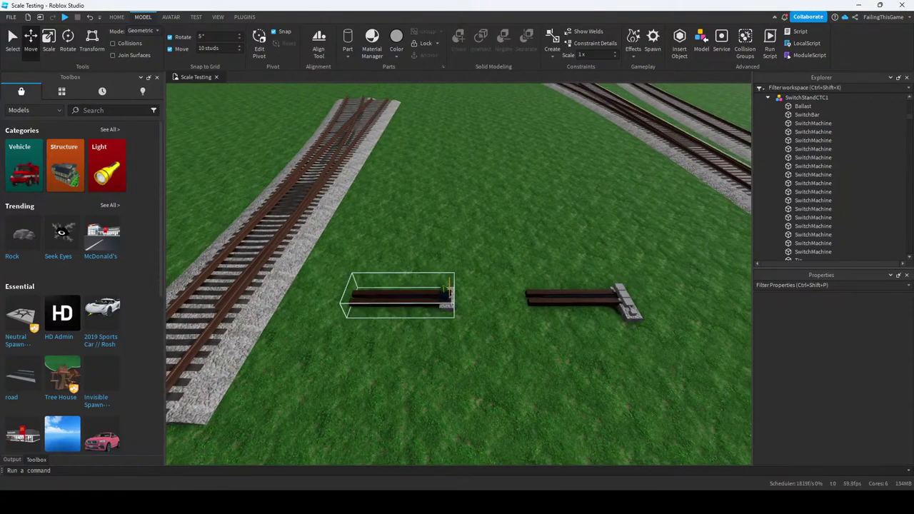
Move SwitchStand1 across the grass to line up beside SwitchStandCTC1 with a 1-stud snap, and set the snap to 0.05 studs.
{"action": "left_click", "coordinate": [396, 295]}
{"action": "key", "text": "f"}
{"action": "left_click", "coordinate": [218, 48]}
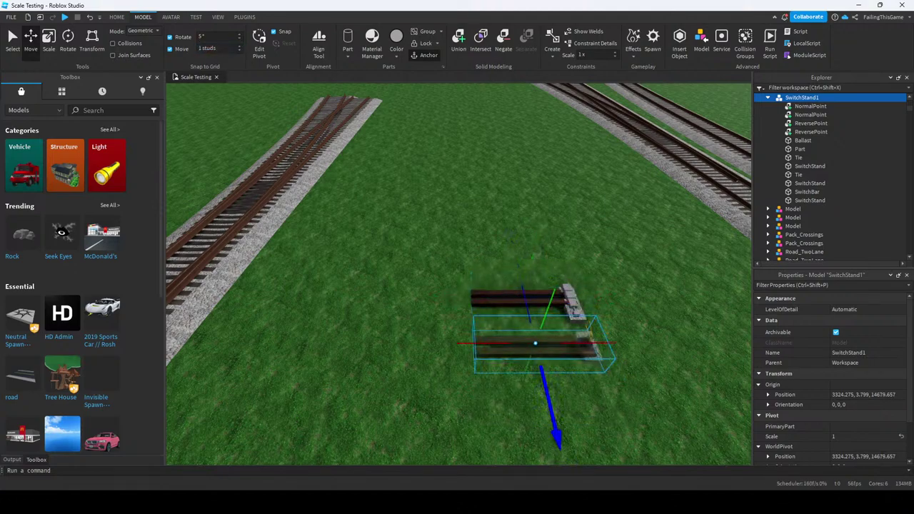
{"action": "right_click_drag", "start_coordinate": [457, 272], "coordinate": [342, 272]}
{"action": "left_click", "coordinate": [343, 271]}
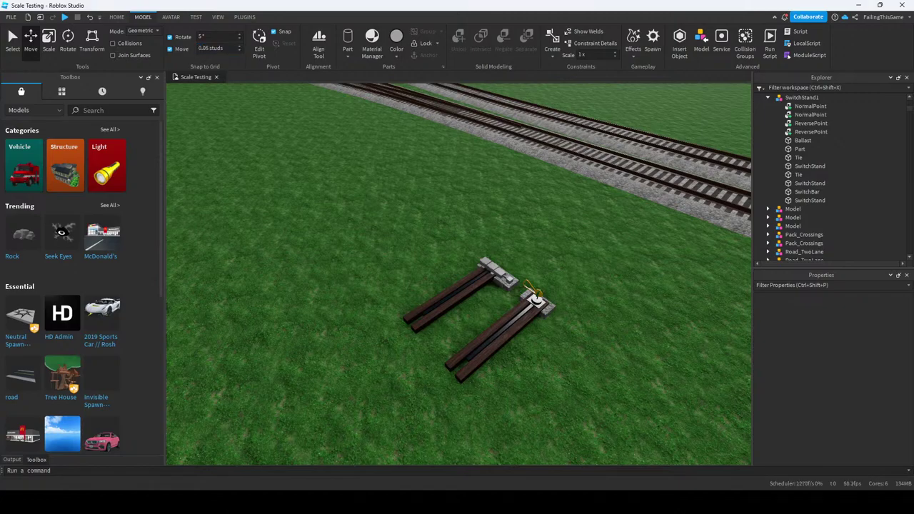
Duplicate SwitchStand1 and SwitchStandCTC1 together and place the copies at the end of the row of models on the grey baseplate.
{"action": "right_click_drag", "start_coordinate": [457, 272], "coordinate": [485, 271]}
{"action": "left_click", "coordinate": [521, 311]}
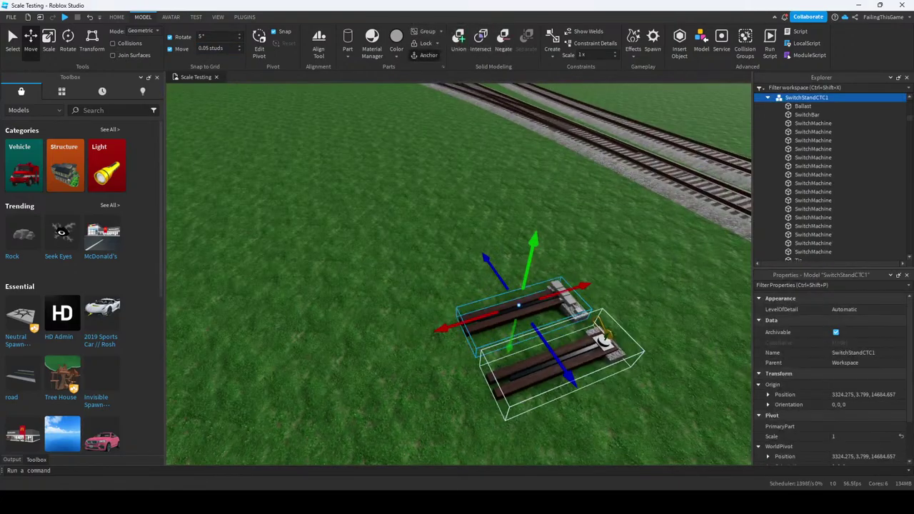
{"action": "left_click", "coordinate": [564, 361], "text": "ctrl"}
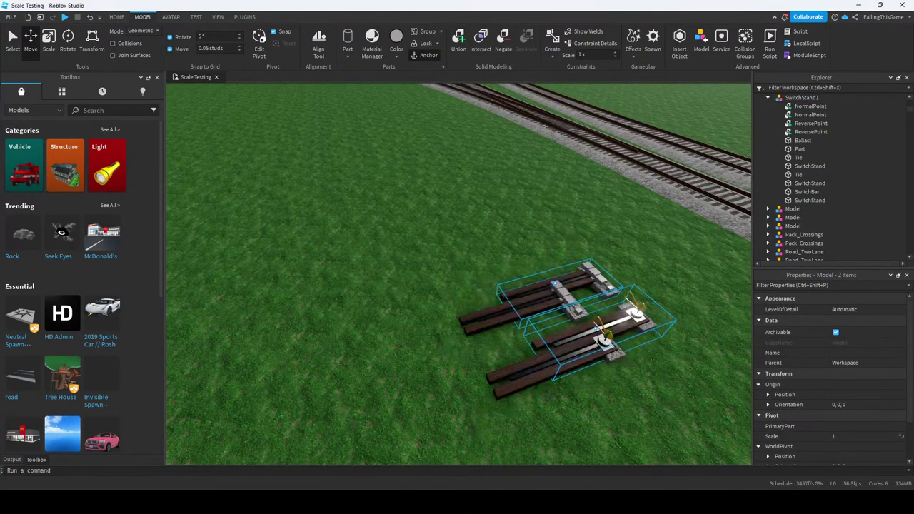
{"action": "right_click_drag", "start_coordinate": [457, 272], "coordinate": [270, 226]}
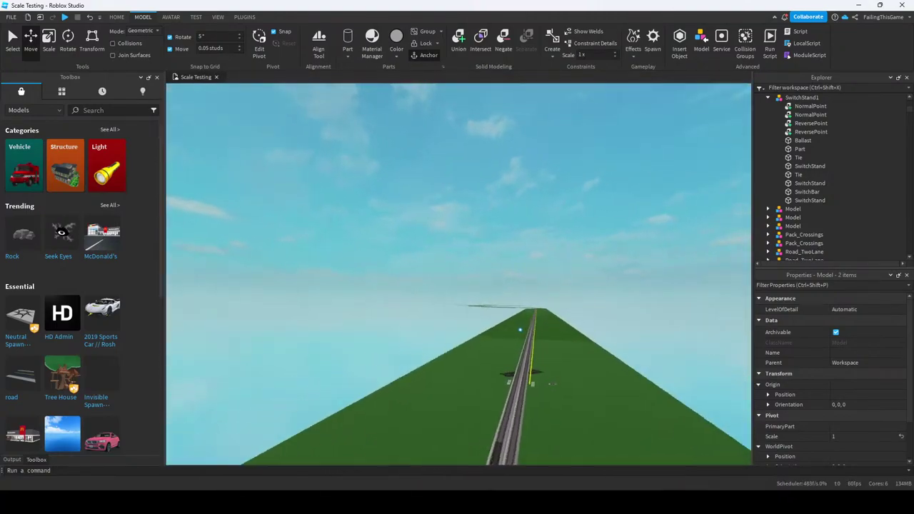
{"action": "mouse_move", "coordinate": [521, 330]}
{"action": "right_mouse_down"}
{"action": "mouse_move", "coordinate": [508, 325]}
{"action": "mouse_move", "coordinate": [501, 304]}
{"action": "mouse_move", "coordinate": [522, 331]}
{"action": "right_mouse_up"}
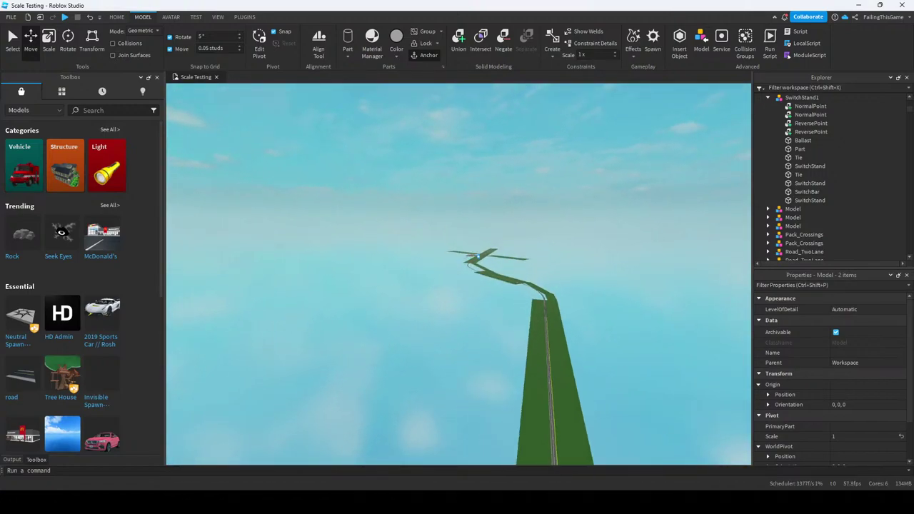
{"action": "key", "text": "f"}
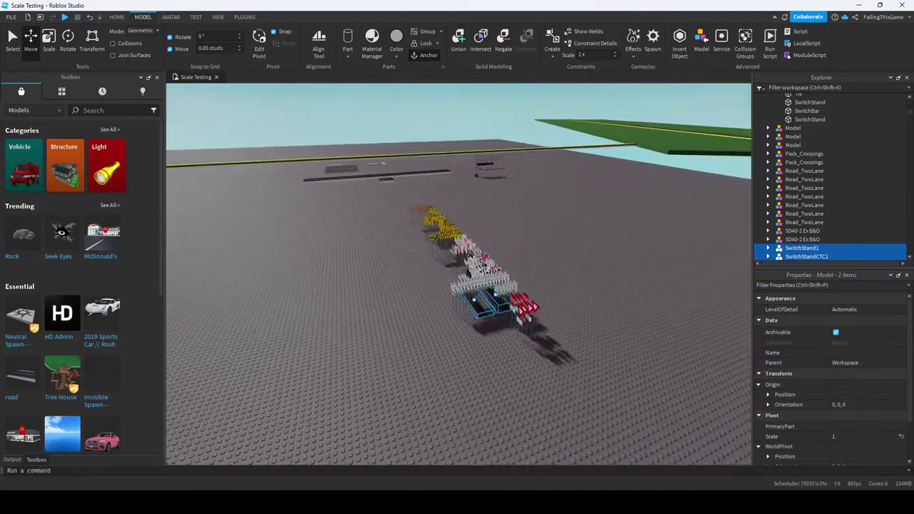
Return to the stands on the grass and delete the copied SwitchStand1 and SwitchStandCTC1 pair from the baseplate.
{"action": "key", "text": "w"}
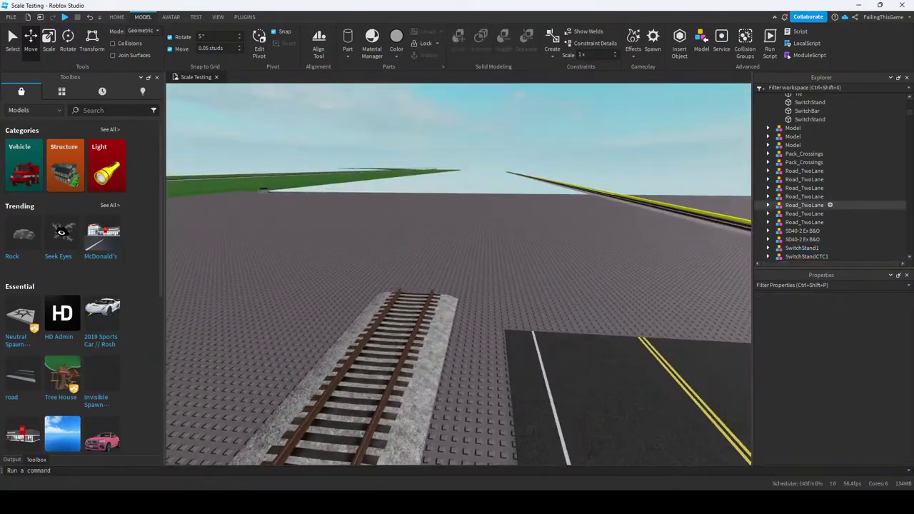
{"action": "left_click", "coordinate": [807, 256]}
{"action": "key", "text": "f"}
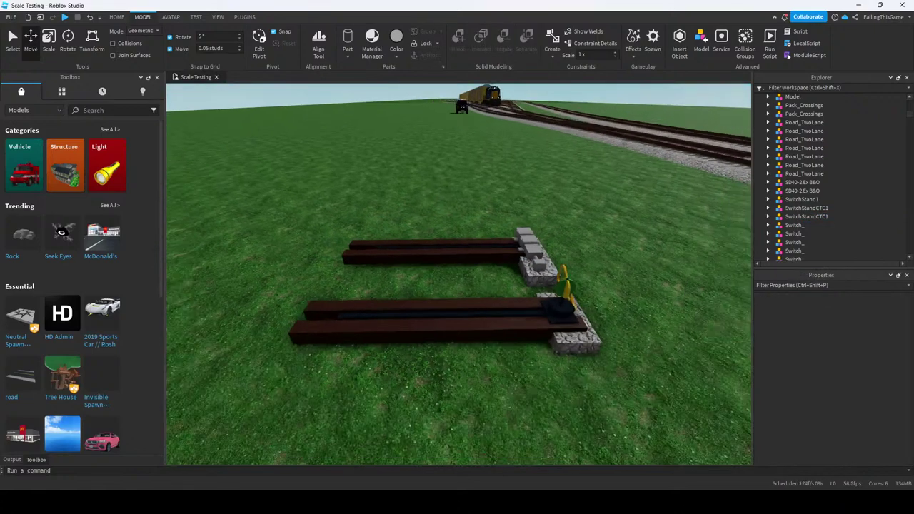
{"action": "left_click", "coordinate": [386, 268], "text": "ctrl"}
{"action": "key", "text": "w"}
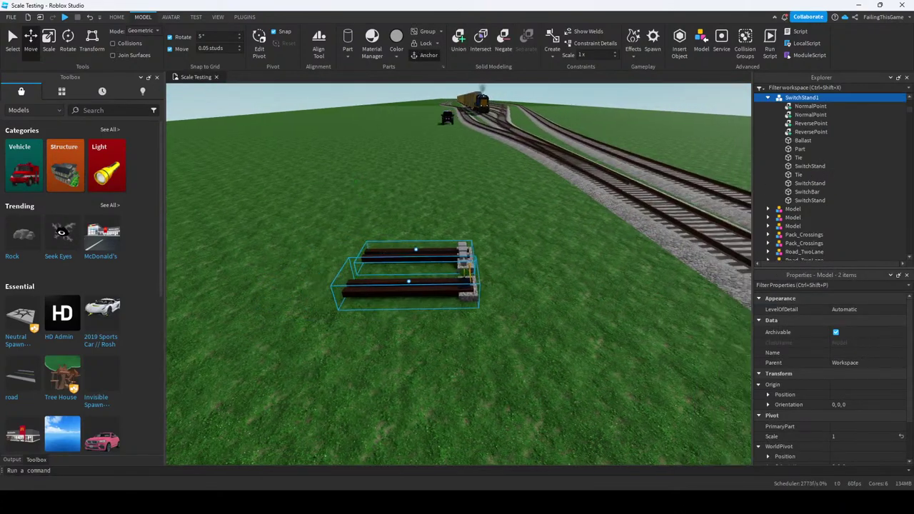
{"action": "key", "text": "Escape"}
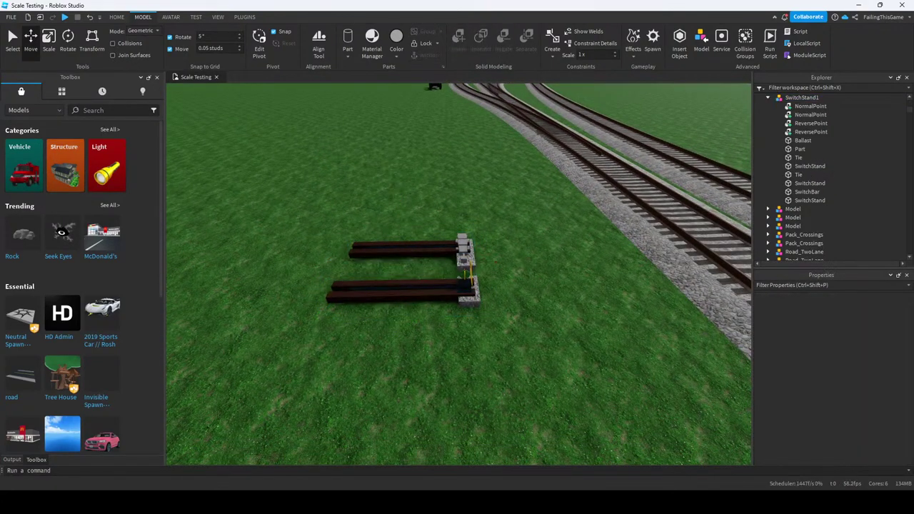
{"action": "left_click", "coordinate": [407, 251]}
{"action": "scroll", "coordinate": [407, 251], "scroll_direction": "up", "scroll_amount": 3}
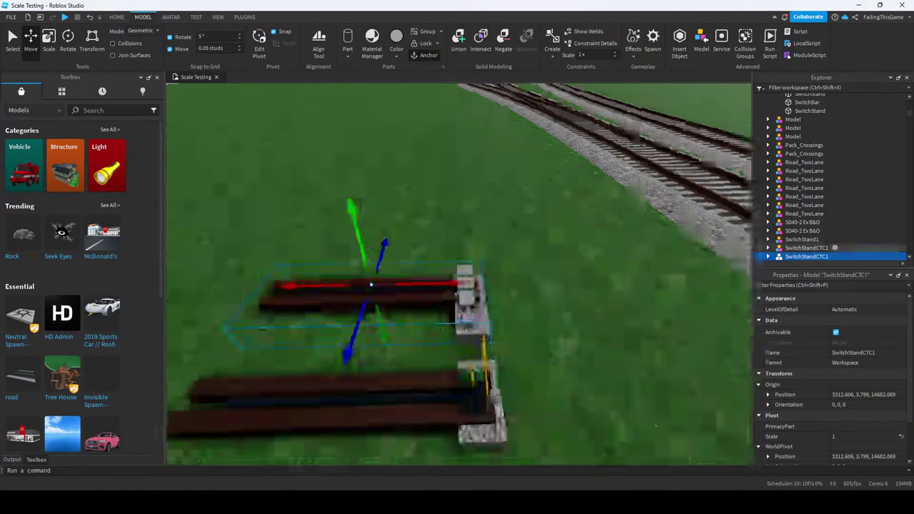
{"action": "scroll", "coordinate": [811, 240], "scroll_direction": "down", "scroll_amount": 1}
{"action": "right_click_drag", "start_coordinate": [357, 285], "coordinate": [357, 279]}
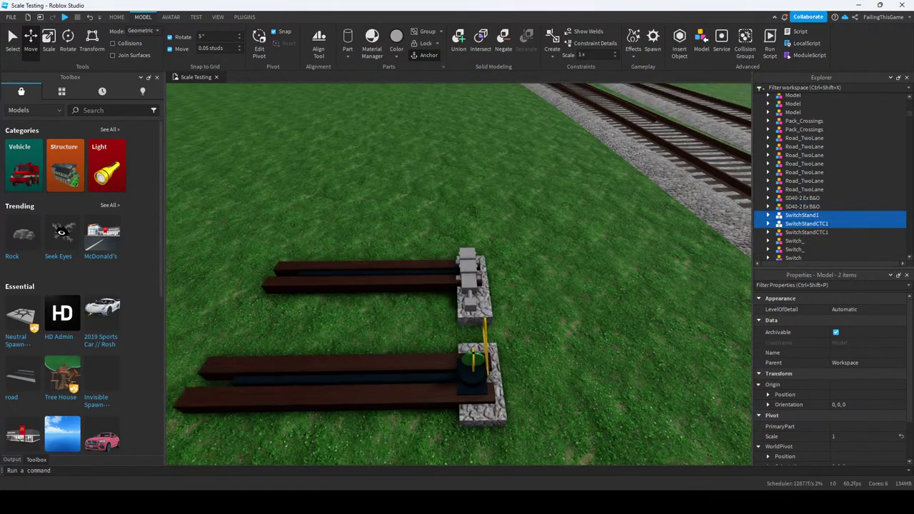
{"action": "key", "text": "Escape"}
{"action": "scroll", "coordinate": [464, 286], "scroll_direction": "up", "scroll_amount": 5}
Union all SwitchMachine parts of SwitchStandCTC1 into one solid.
{"action": "left_click", "coordinate": [460, 318]}
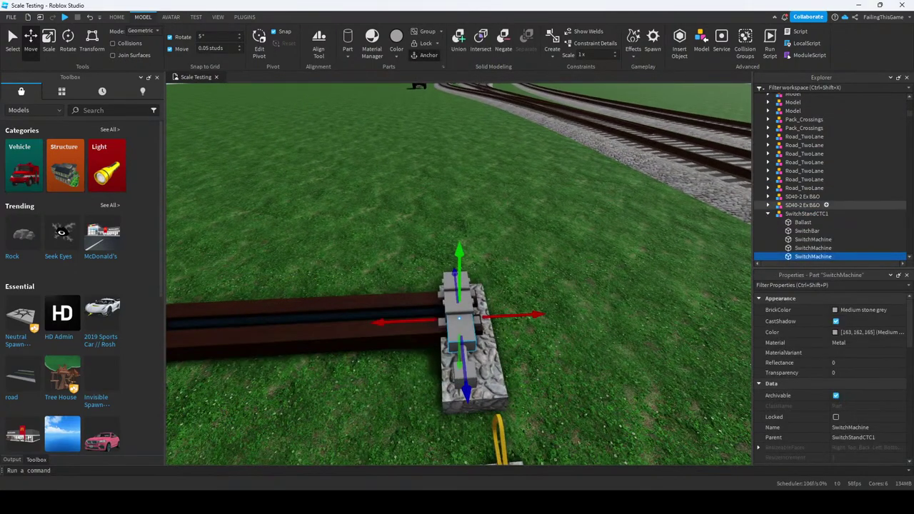
{"action": "scroll", "coordinate": [828, 179], "scroll_direction": "up", "scroll_amount": 1}
{"action": "left_click", "coordinate": [813, 94]}
{"action": "left_click", "coordinate": [813, 214], "text": "shift"}
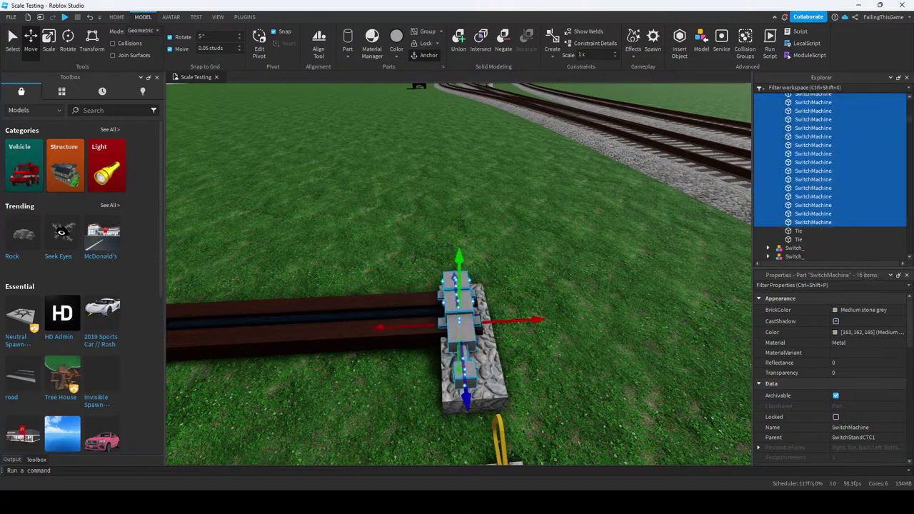
{"action": "scroll", "coordinate": [468, 300], "scroll_direction": "up", "scroll_amount": 2}
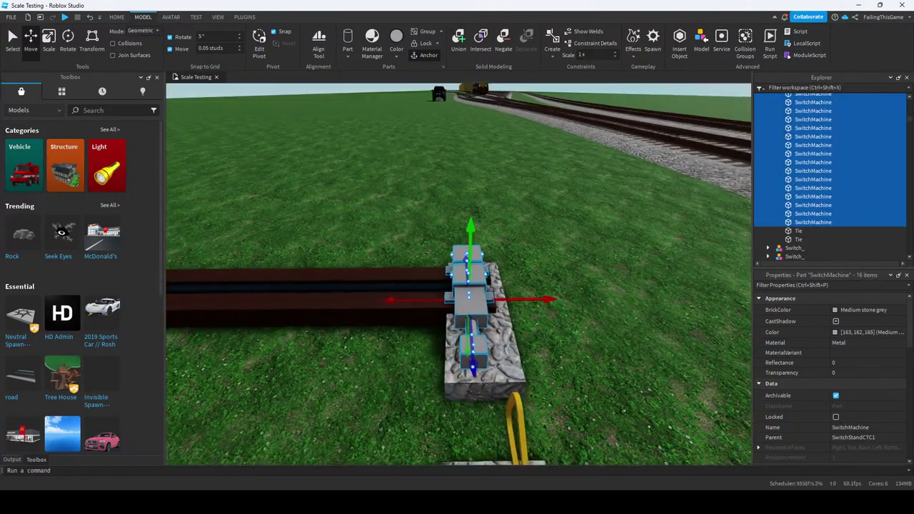
{"action": "scroll", "coordinate": [465, 285], "scroll_direction": "up", "scroll_amount": 2}
{"action": "key", "text": "ctrl+shift+g"}
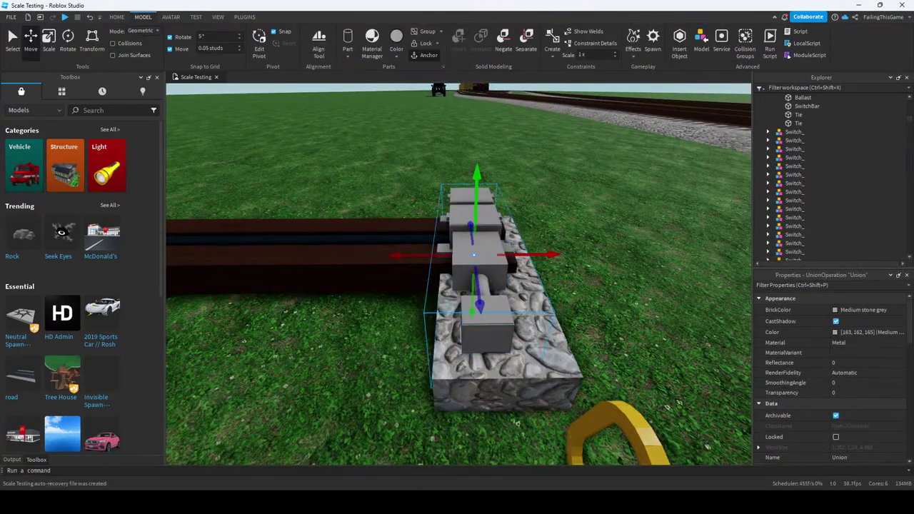
Turn off CastShadow for the unioned switch machine in SwitchStandCTC1.
{"action": "scroll", "coordinate": [464, 286], "scroll_direction": "down", "scroll_amount": 2}
{"action": "left_click", "coordinate": [461, 300]}
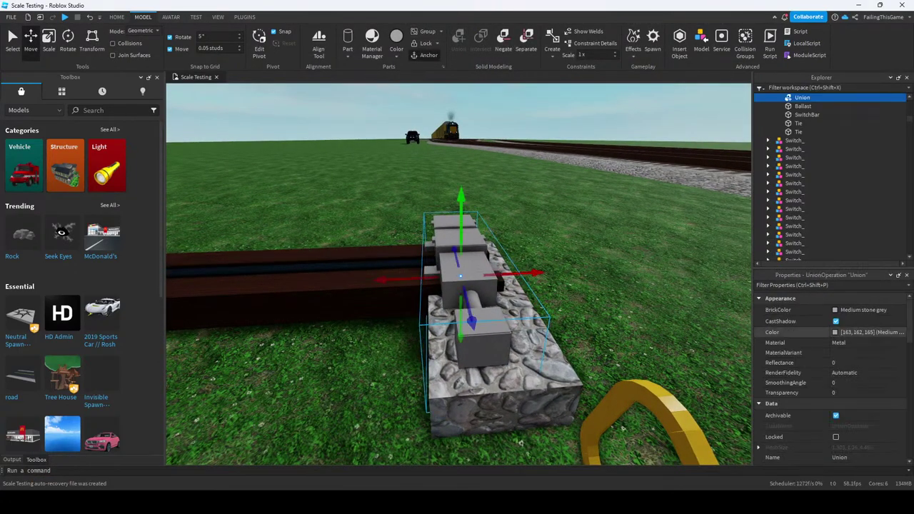
{"action": "scroll", "coordinate": [828, 357], "scroll_direction": "down", "scroll_amount": 1}
{"action": "scroll", "coordinate": [828, 353], "scroll_direction": "up", "scroll_amount": 1}
{"action": "left_click", "coordinate": [781, 321]}
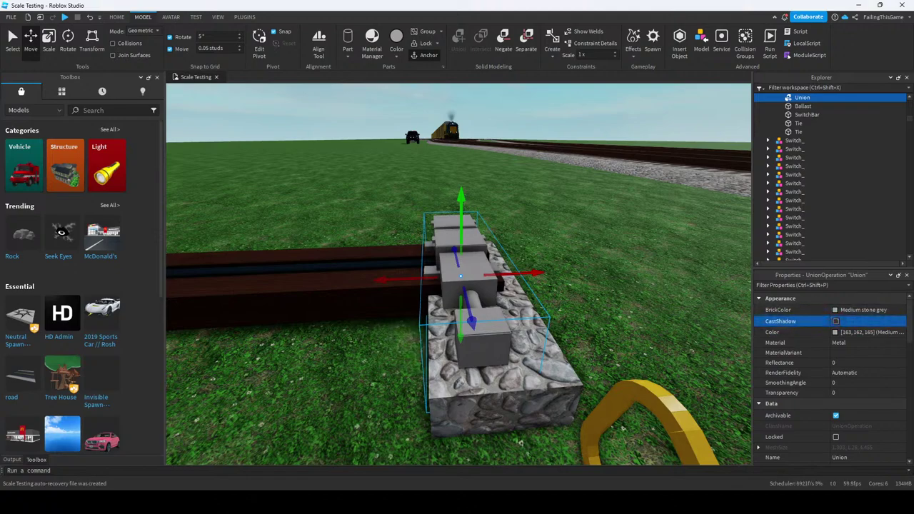
Disable EnableFluidForces on the switch machine union and set its CollisionFidelity to Box.
{"action": "scroll", "coordinate": [828, 371], "scroll_direction": "down", "scroll_amount": 2}
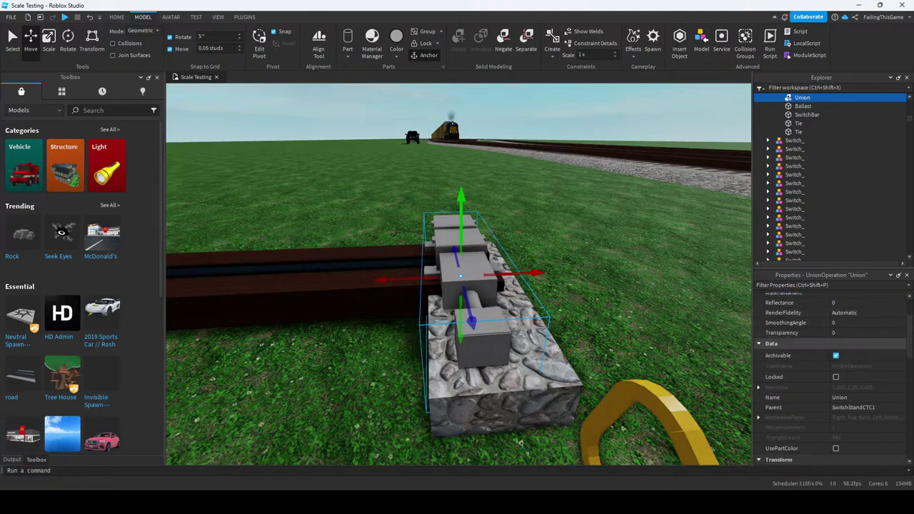
{"action": "scroll", "coordinate": [828, 371], "scroll_direction": "down", "scroll_amount": 3}
{"action": "scroll", "coordinate": [829, 379], "scroll_direction": "down", "scroll_amount": 2}
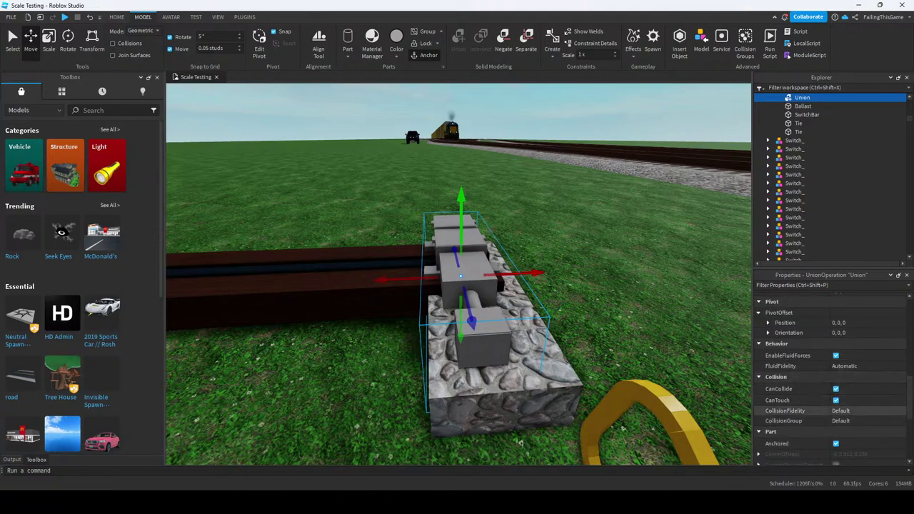
{"action": "left_click", "coordinate": [785, 355]}
{"action": "left_click", "coordinate": [836, 355]}
{"action": "left_click", "coordinate": [864, 366]}
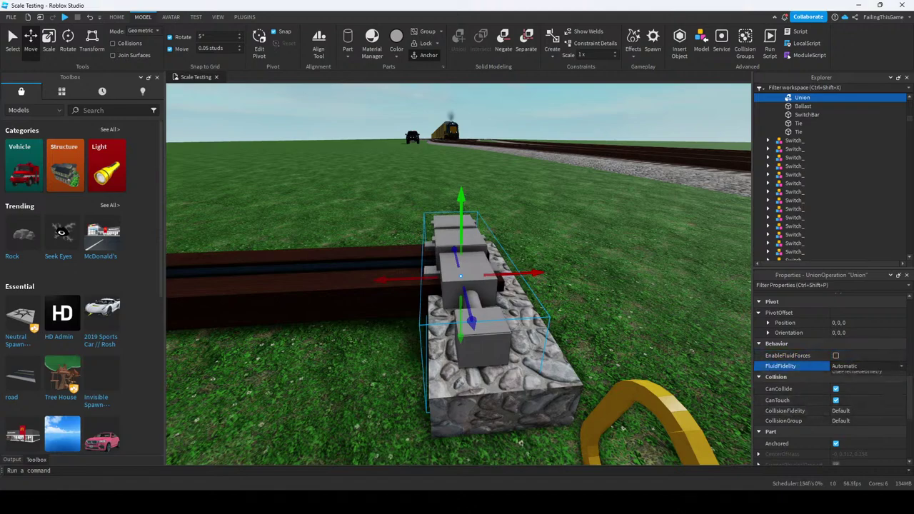
{"action": "left_click", "coordinate": [844, 374]}
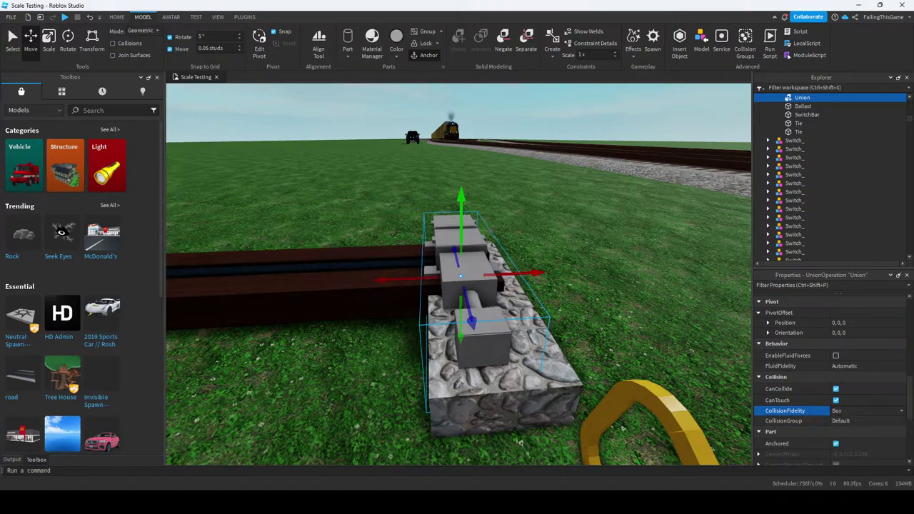
Set the CollisionFidelity of the NormalPoint and ReversePoint handle unions in SwitchStand1 to Box.
{"action": "key", "text": "s"}
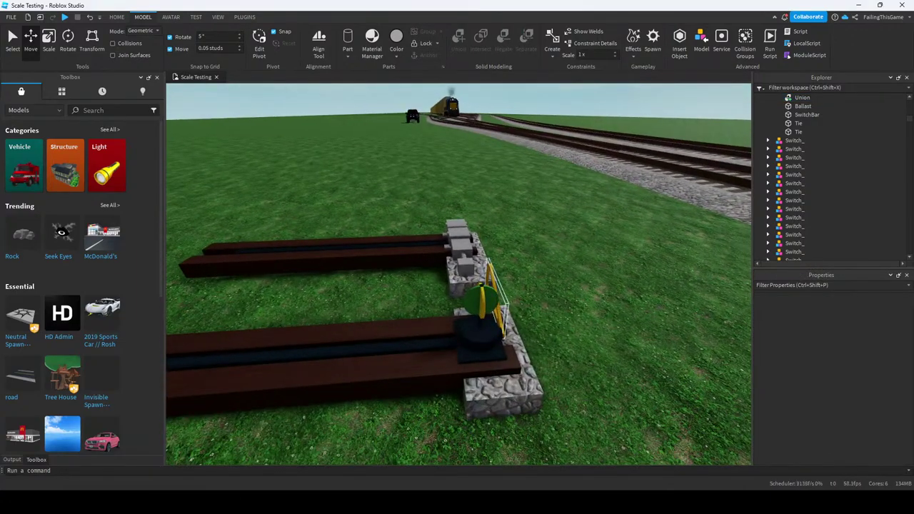
{"action": "left_click", "coordinate": [484, 299]}
{"action": "left_click", "coordinate": [534, 389], "text": "ctrl"}
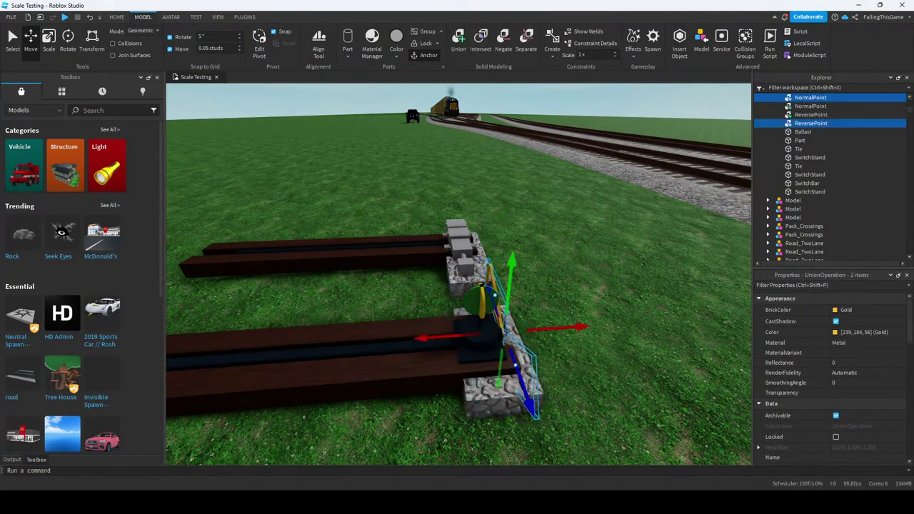
{"action": "scroll", "coordinate": [821, 371], "scroll_direction": "down", "scroll_amount": 5}
{"action": "left_click", "coordinate": [864, 411]}
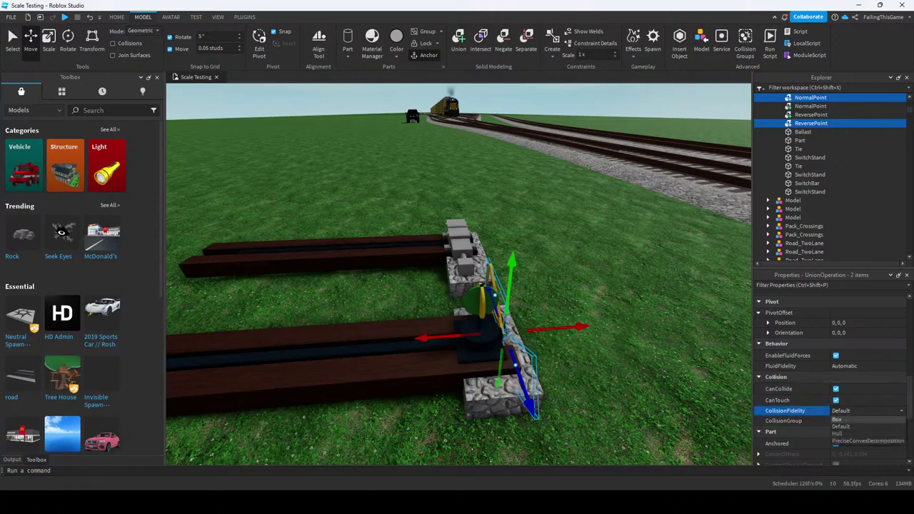
{"action": "right_click_drag", "start_coordinate": [500, 286], "coordinate": [357, 292]}
{"action": "scroll", "coordinate": [829, 378], "scroll_direction": "up", "scroll_amount": 3}
{"action": "right_click_drag", "start_coordinate": [457, 286], "coordinate": [342, 290]}
Set the Transparency of SwitchStand1's hidden ReversePoint handle to 0.
{"action": "left_click", "coordinate": [428, 272]}
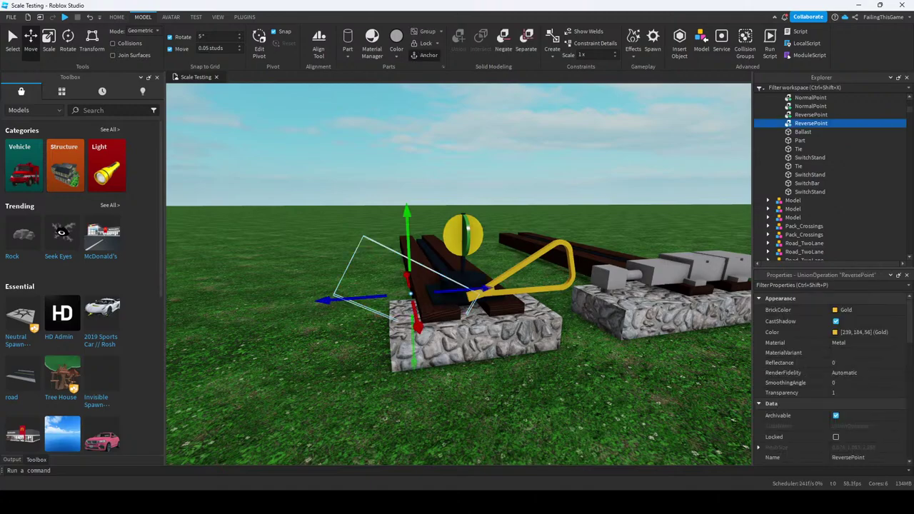
{"action": "left_click", "coordinate": [844, 393]}
{"action": "type", "text": "0"}
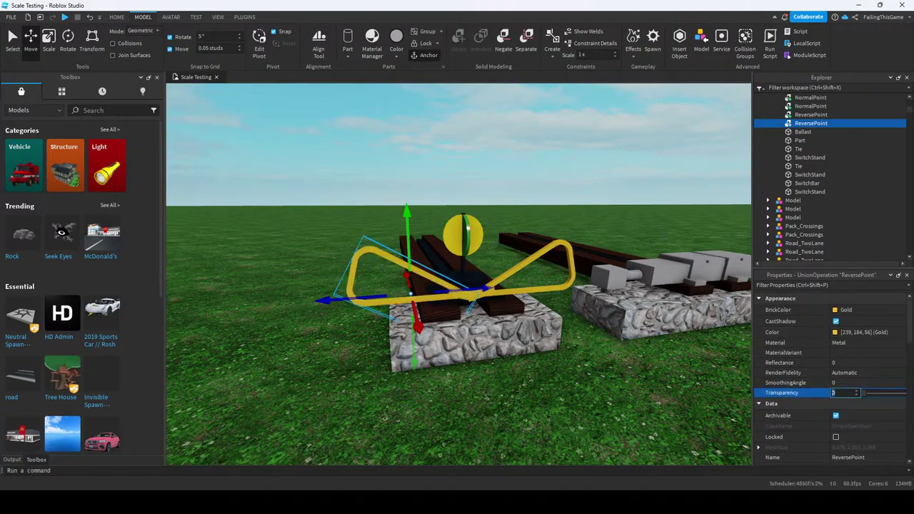
Select SwitchStand1 and SwitchStandCTC1 together and collapse SwitchStand1 in the object tree.
{"action": "right_click_drag", "start_coordinate": [343, 289], "coordinate": [419, 214]}
{"action": "left_click", "coordinate": [420, 214]}
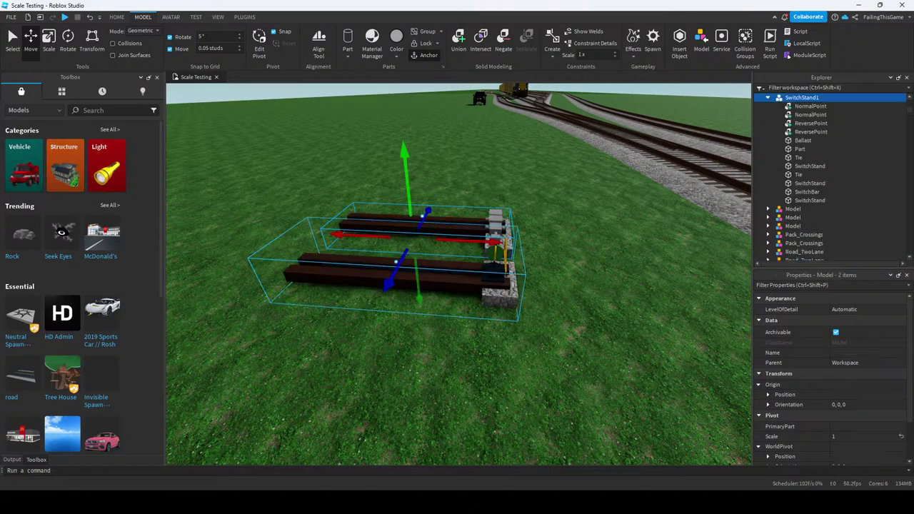
{"action": "left_click", "coordinate": [768, 97]}
{"action": "right_click_drag", "start_coordinate": [428, 285], "coordinate": [464, 285]}
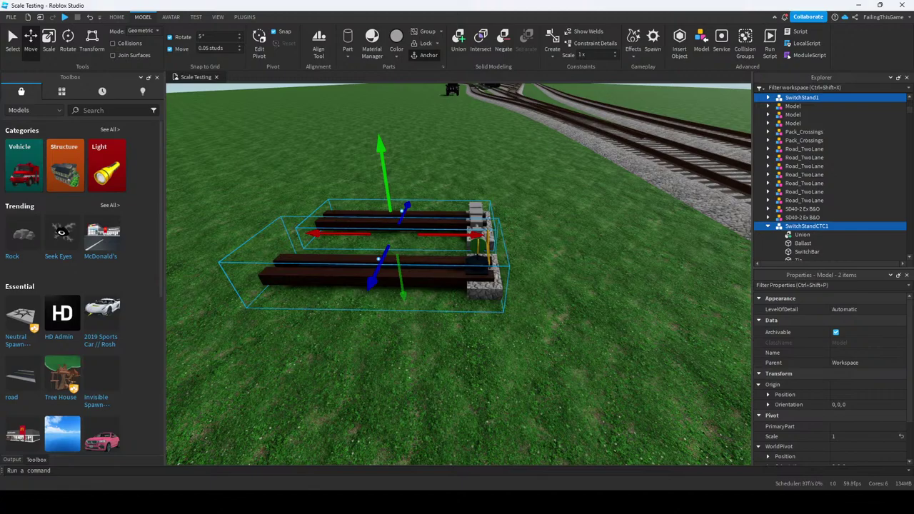
Undo and redo the most recent changes to the two switch stands.
{"action": "key", "text": "ctrl+z"}
{"action": "key", "text": "ctrl+z"}
{"action": "key", "text": "ctrl+y"}
{"action": "key", "text": "ctrl+y"}
{"action": "key", "text": "ctrl+z"}
{"action": "key", "text": "ctrl+y"}
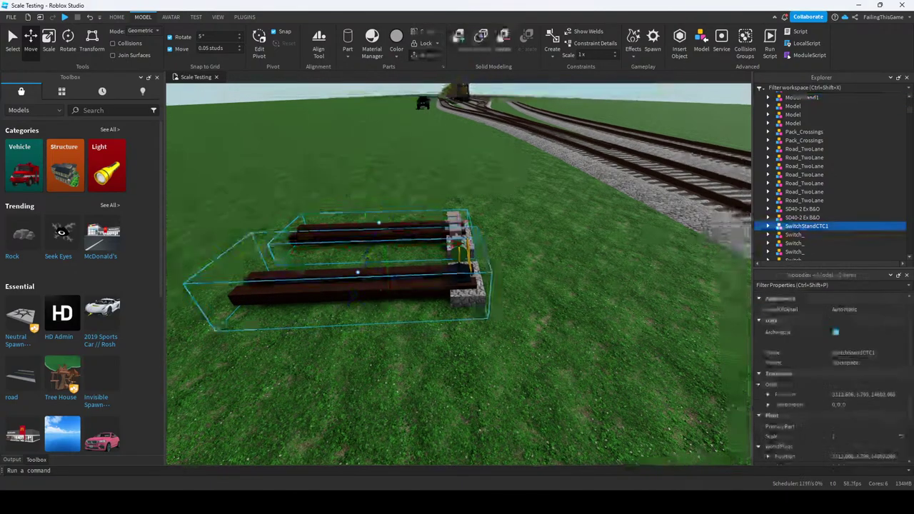
{"action": "key", "text": "ctrl+z"}
Make new copies of the updated SwitchStand1 and SwitchStandCTC1 for the model collection on the grey baseplate.
{"action": "right_click_drag", "start_coordinate": [457, 272], "coordinate": [500, 278]}
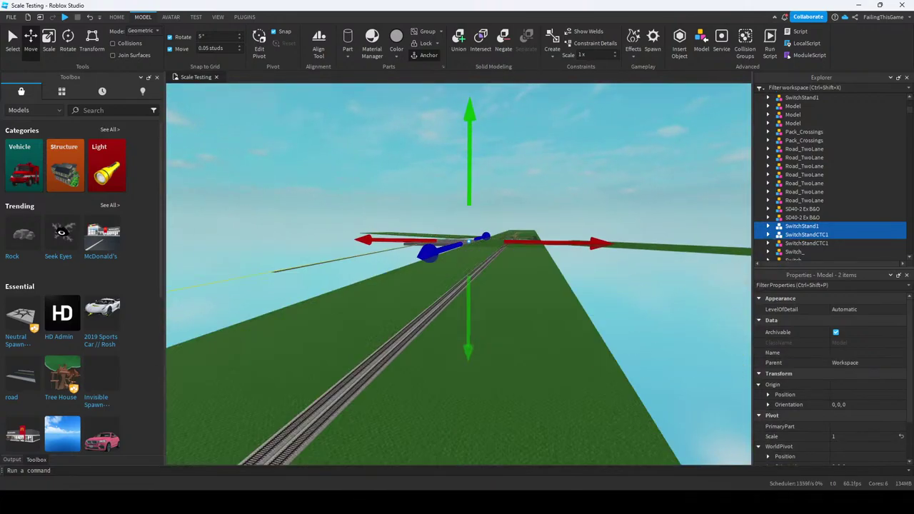
{"action": "scroll", "coordinate": [457, 271], "scroll_direction": "down", "scroll_amount": 5}
{"action": "right_click_drag", "start_coordinate": [457, 272], "coordinate": [312, 272]}
{"action": "scroll", "coordinate": [457, 272], "scroll_direction": "up", "scroll_amount": 2}
{"action": "left_click", "coordinate": [457, 286]}
{"action": "right_click_drag", "start_coordinate": [457, 285], "coordinate": [315, 286]}
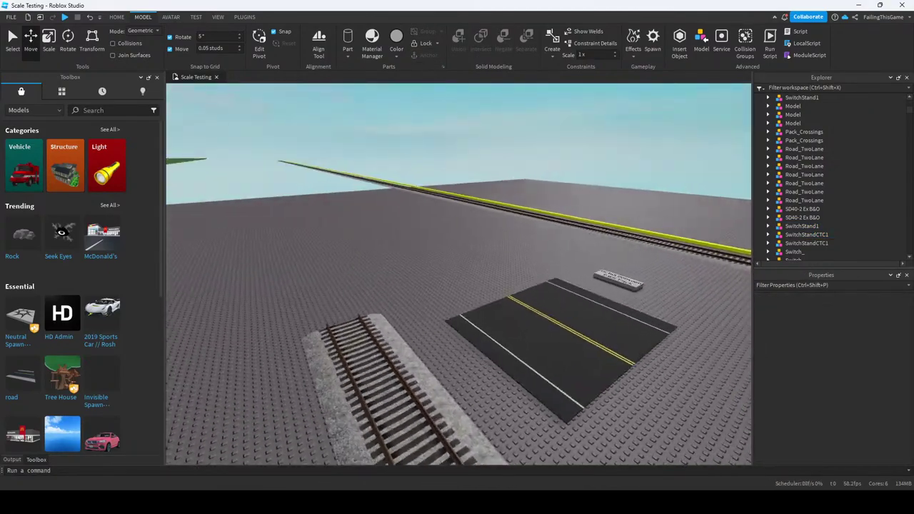
Return to the original switch stands on the grass and view them from both ends beside the tracks.
{"action": "left_click", "coordinate": [807, 242]}
{"action": "key", "text": "f"}
{"action": "key", "text": "q"}
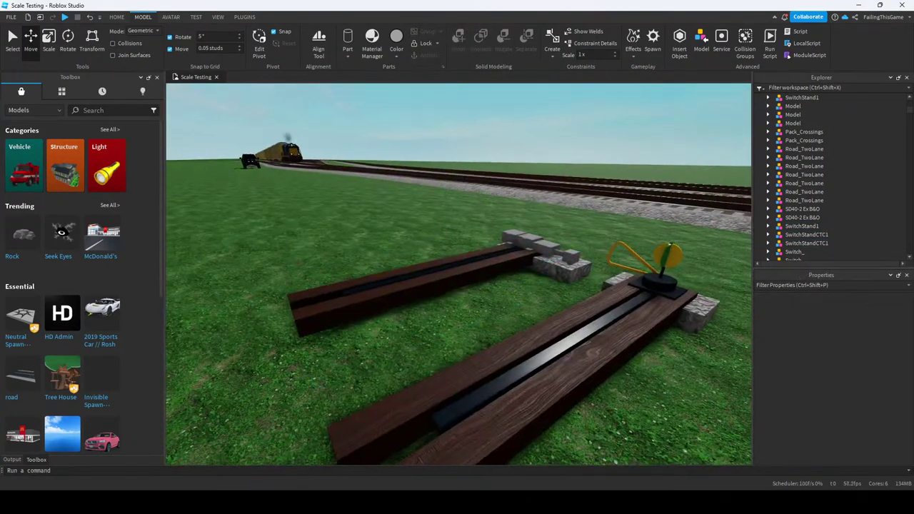
{"action": "key", "text": "e"}
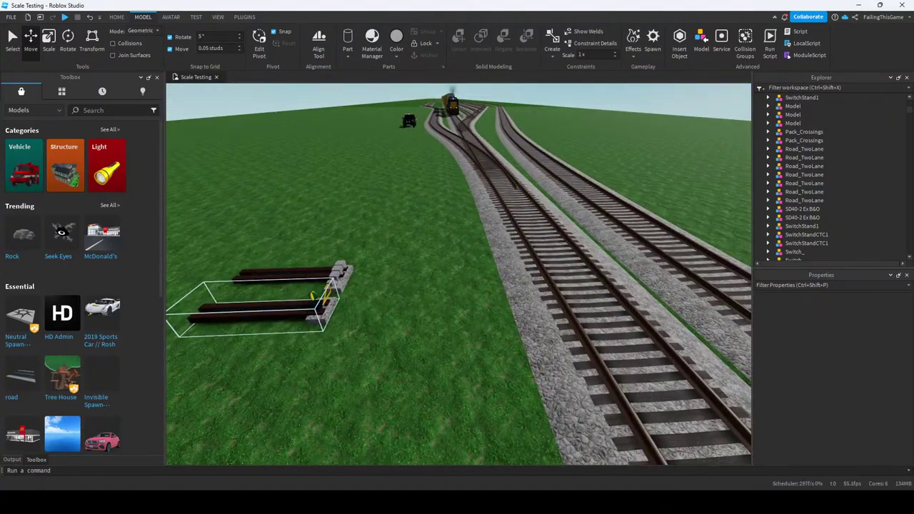
Place a copy of SwitchStand1 on the ties at the track switch and try its fit from several sides.
{"action": "left_click", "coordinate": [325, 288]}
{"action": "key", "text": "d"}
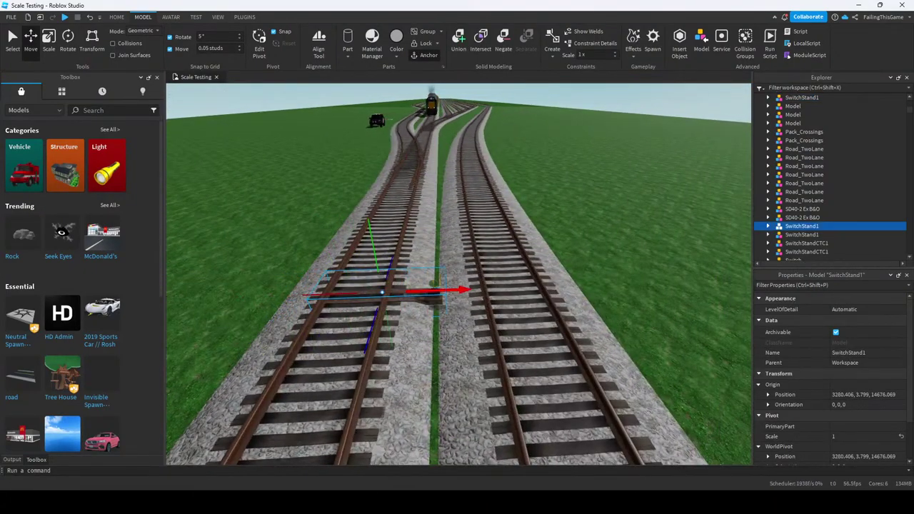
{"action": "key", "text": "w"}
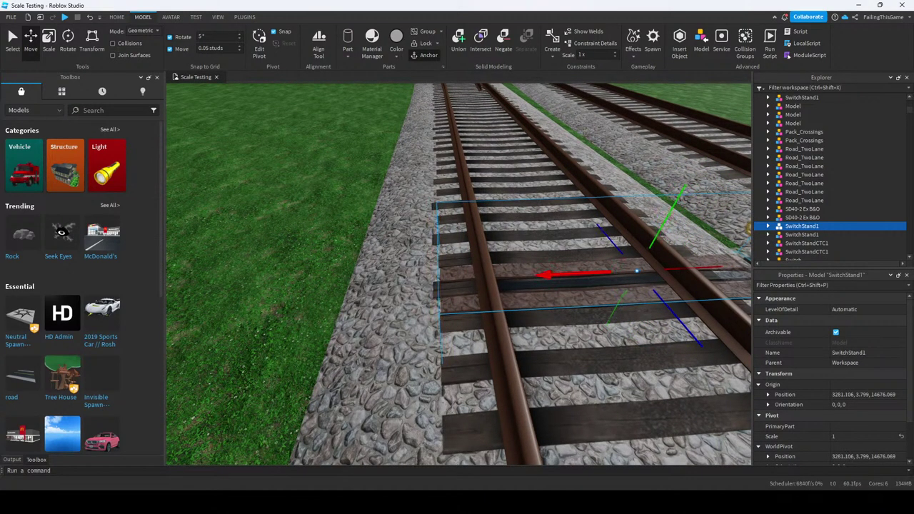
{"action": "key", "text": "s"}
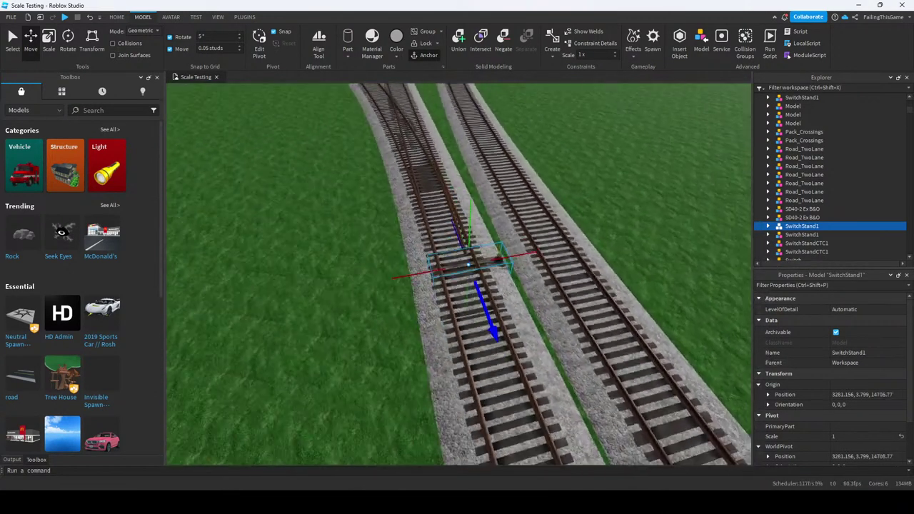
{"action": "right_click_drag", "start_coordinate": [457, 272], "coordinate": [372, 271]}
{"action": "left_click_drag", "start_coordinate": [546, 289], "coordinate": [568, 289]}
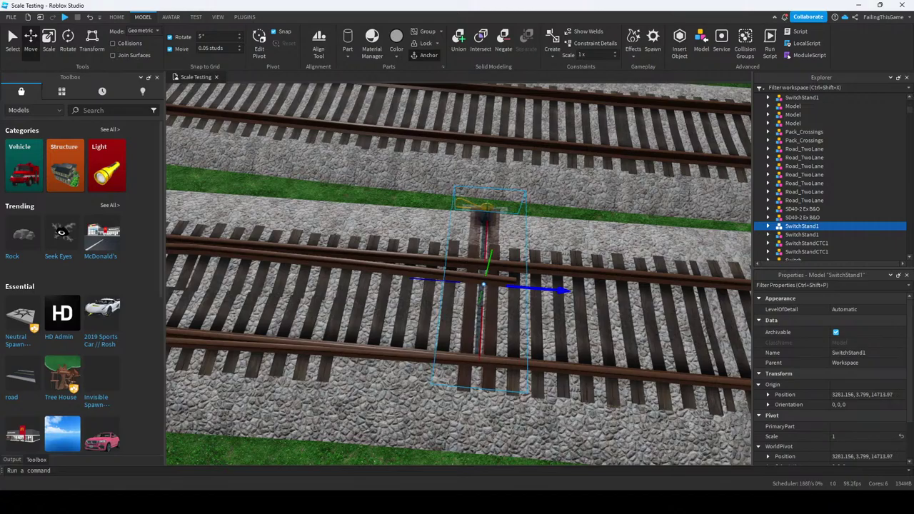
{"action": "right_click_drag", "start_coordinate": [568, 289], "coordinate": [479, 289]}
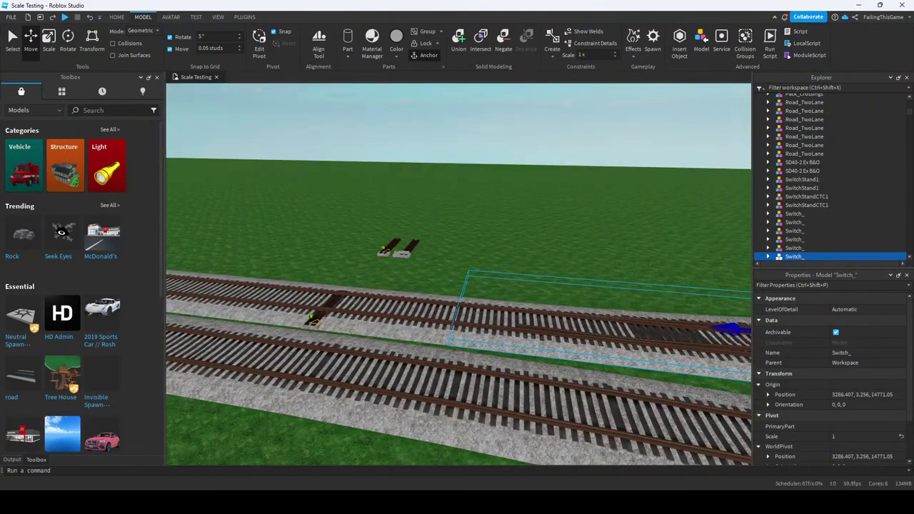
Delete the two extra SwitchStand1 copies and one extra SwitchStandCTC1 copy, keeping the pair of stands on the grass.
{"action": "key", "text": "w"}
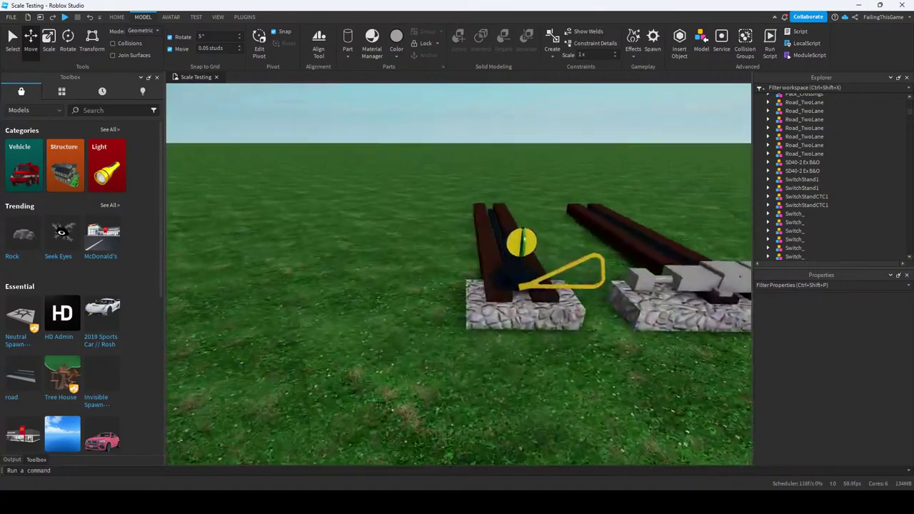
{"action": "right_click_drag", "start_coordinate": [400, 321], "coordinate": [457, 321]}
{"action": "key", "text": "w"}
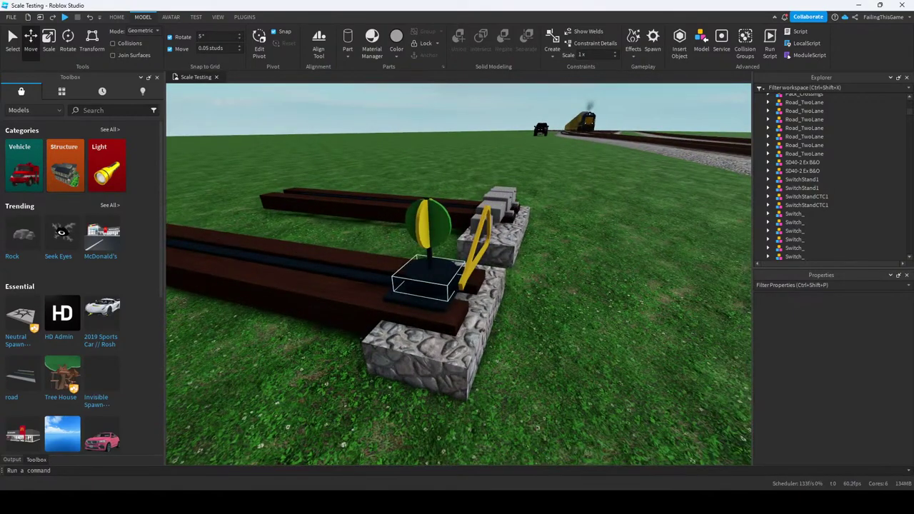
{"action": "left_click", "coordinate": [300, 264]}
{"action": "left_click", "coordinate": [357, 199]}
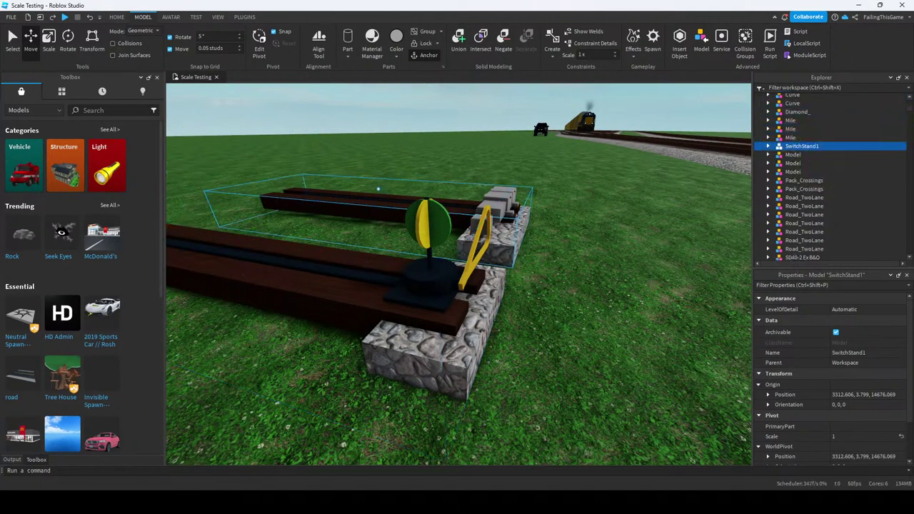
{"action": "scroll", "coordinate": [814, 181], "scroll_direction": "down", "scroll_amount": 2}
{"action": "left_click", "coordinate": [807, 175]}
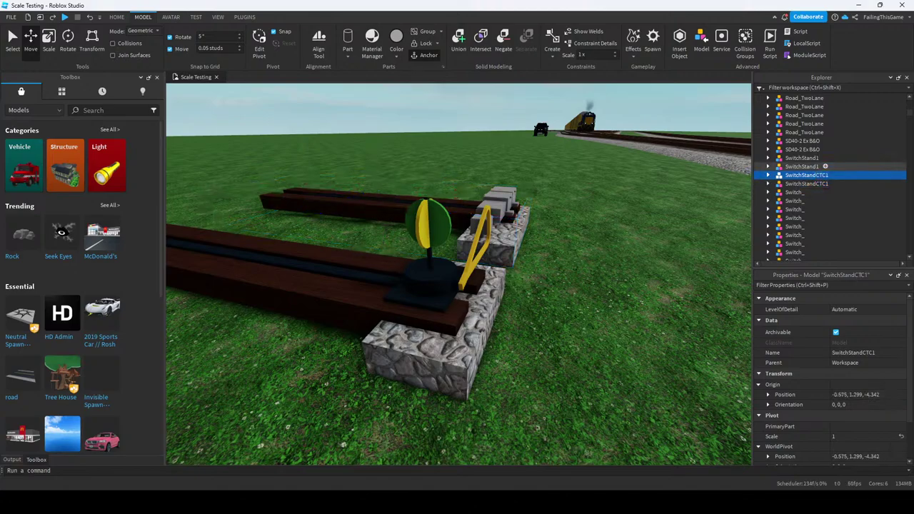
{"action": "left_click", "coordinate": [807, 166], "text": "ctrl"}
{"action": "left_click", "coordinate": [803, 158], "text": "ctrl"}
{"action": "key", "text": "f"}
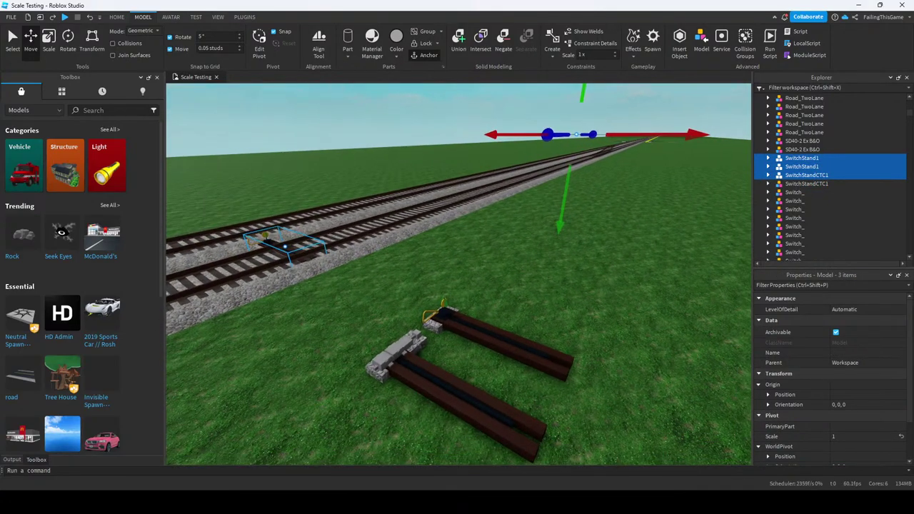
{"action": "key", "text": "Delete"}
Duplicate the SwitchBar of SwitchStand1 above its ties and shorten the copy to a small block near the target.
{"action": "right_click_drag", "start_coordinate": [493, 347], "coordinate": [664, 362]}
{"action": "left_click", "coordinate": [661, 360]}
{"action": "key", "text": "f"}
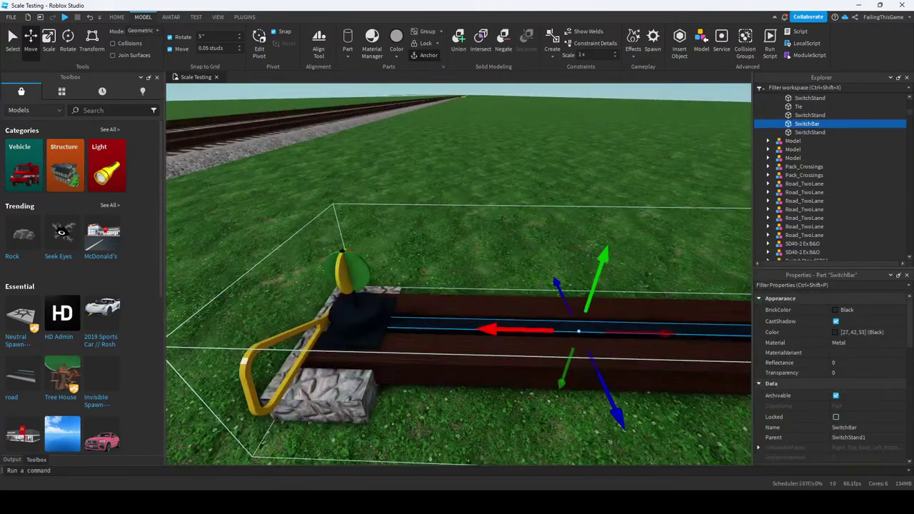
{"action": "key", "text": "ctrl+3"}
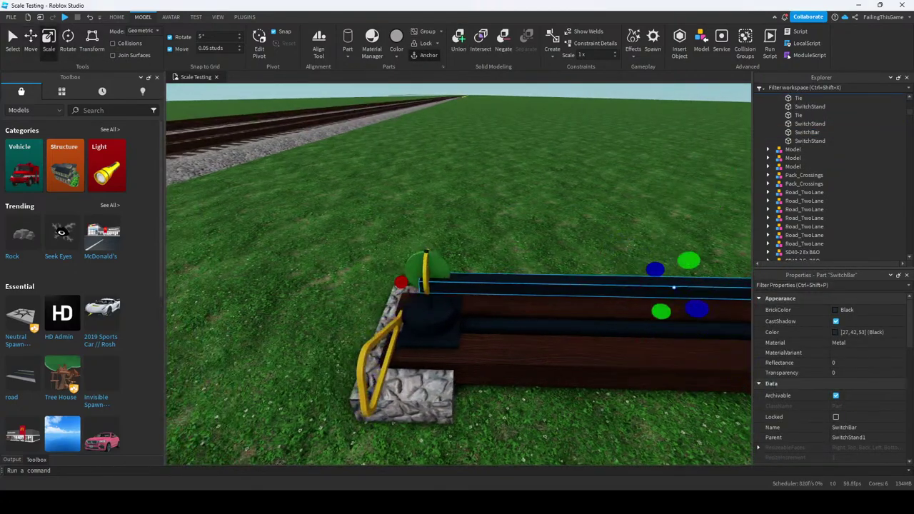
{"action": "right_click_drag", "start_coordinate": [457, 322], "coordinate": [543, 307]}
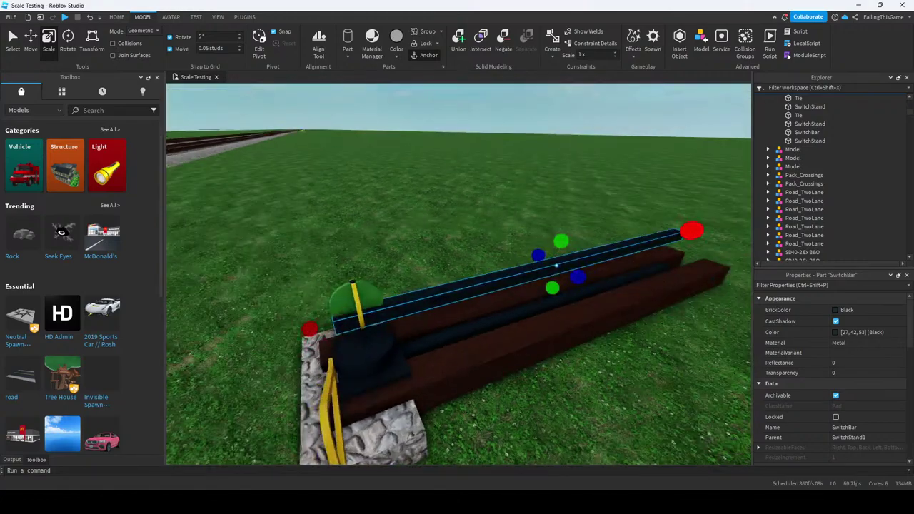
{"action": "left_click_drag", "start_coordinate": [693, 285], "coordinate": [423, 299]}
{"action": "right_click_drag", "start_coordinate": [457, 286], "coordinate": [400, 288]}
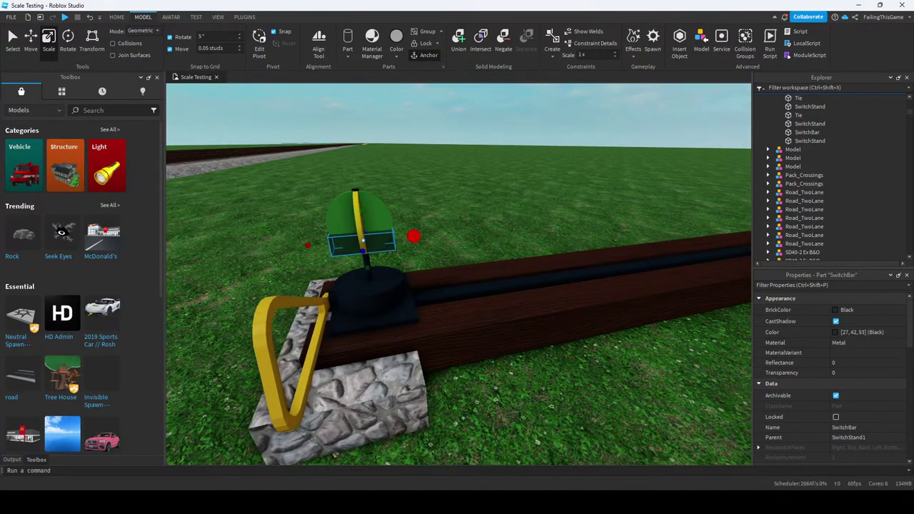
Try stretching the small SwitchBar block into a taller, wider upright post beside the handle of SwitchStand1.
{"action": "right_click_drag", "start_coordinate": [457, 286], "coordinate": [407, 288]}
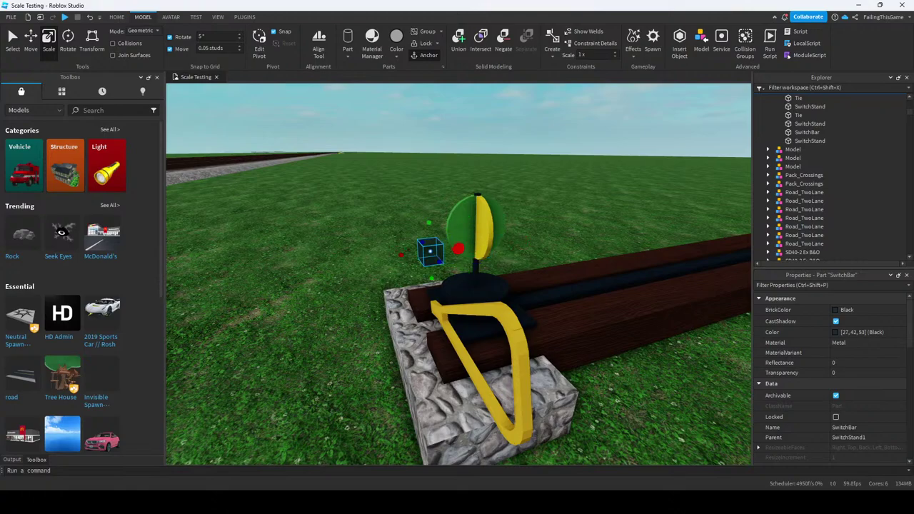
{"action": "left_click_drag", "start_coordinate": [431, 277], "coordinate": [433, 325]}
{"action": "mouse_move", "coordinate": [457, 286]}
{"action": "right_mouse_down"}
{"action": "mouse_move", "coordinate": [414, 288]}
{"action": "mouse_move", "coordinate": [442, 282]}
{"action": "right_mouse_up"}
{"action": "scroll", "coordinate": [457, 285], "scroll_direction": "down", "scroll_amount": 3}
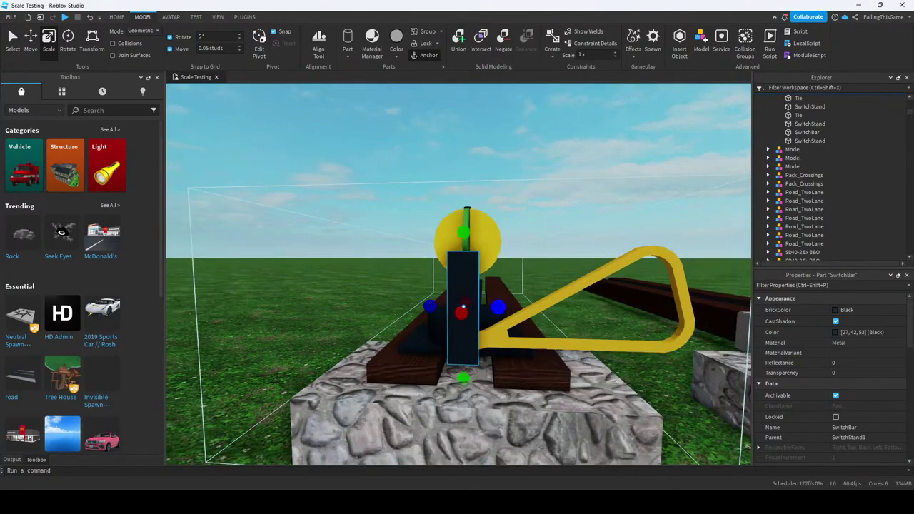
{"action": "left_click_drag", "start_coordinate": [498, 307], "coordinate": [504, 308], "text": "ctrl"}
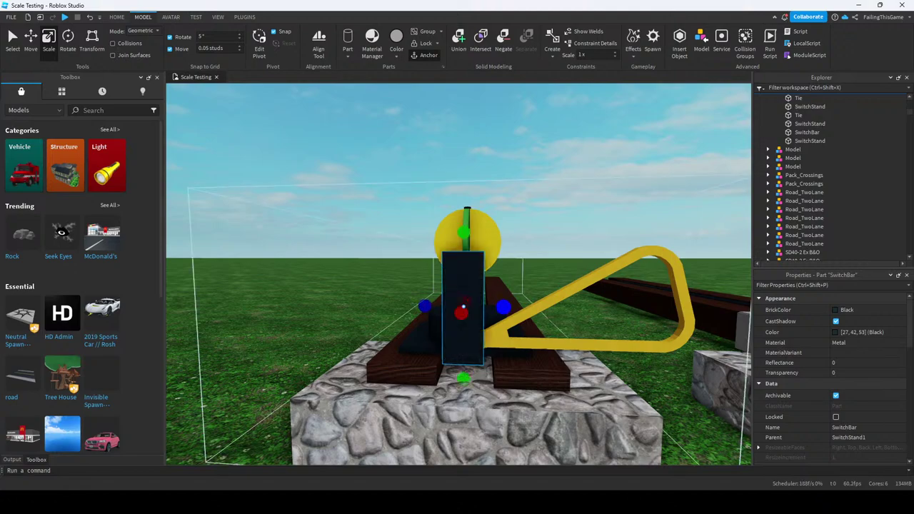
Add a ProximityPrompt to the yellow NormalPoint handle of SwitchStand1 and rename it SwitchThrowPrompt.
{"action": "right_click_drag", "start_coordinate": [458, 286], "coordinate": [466, 281]}
{"action": "right_click_drag", "start_coordinate": [549, 280], "coordinate": [553, 281]}
{"action": "left_click", "coordinate": [549, 281]}
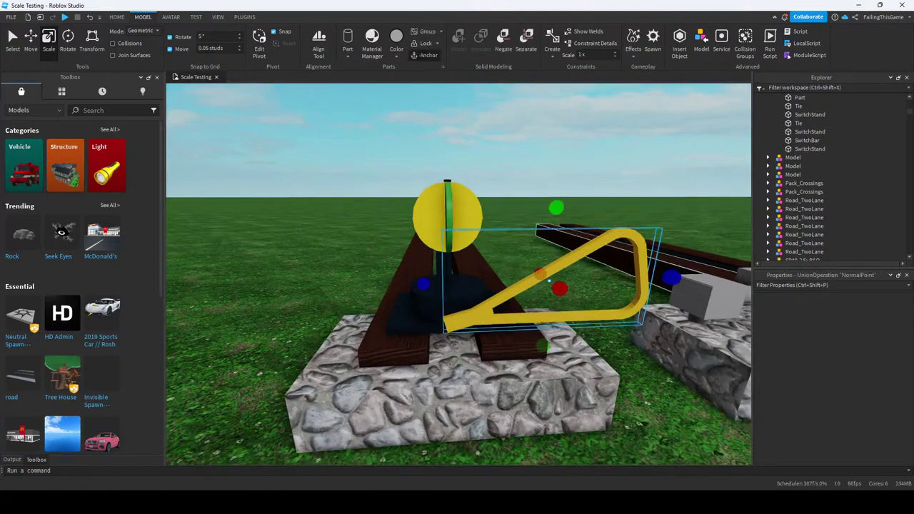
{"action": "left_click", "coordinate": [832, 130]}
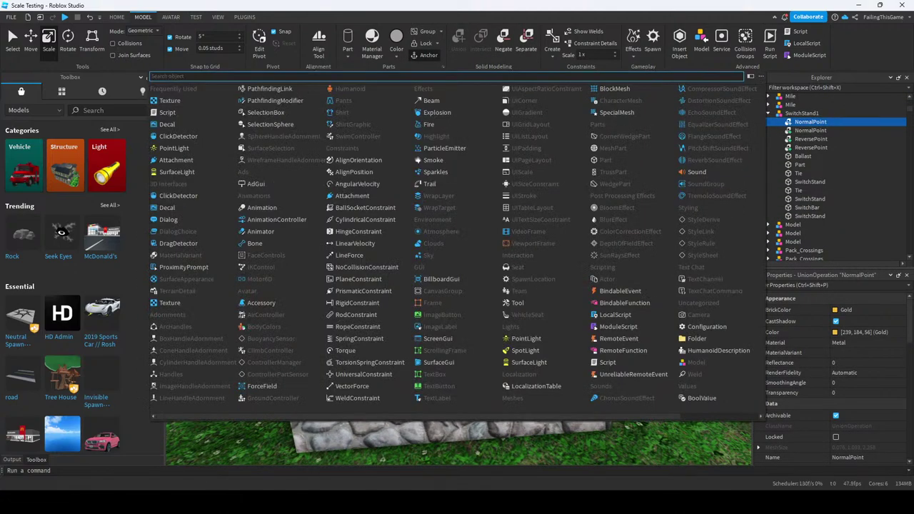
{"action": "type", "text": "pro"}
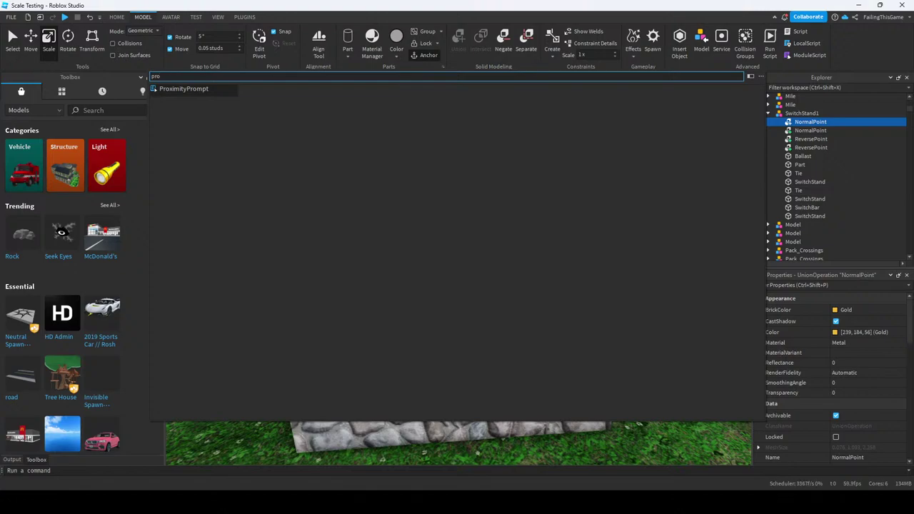
{"action": "key", "text": "Return"}
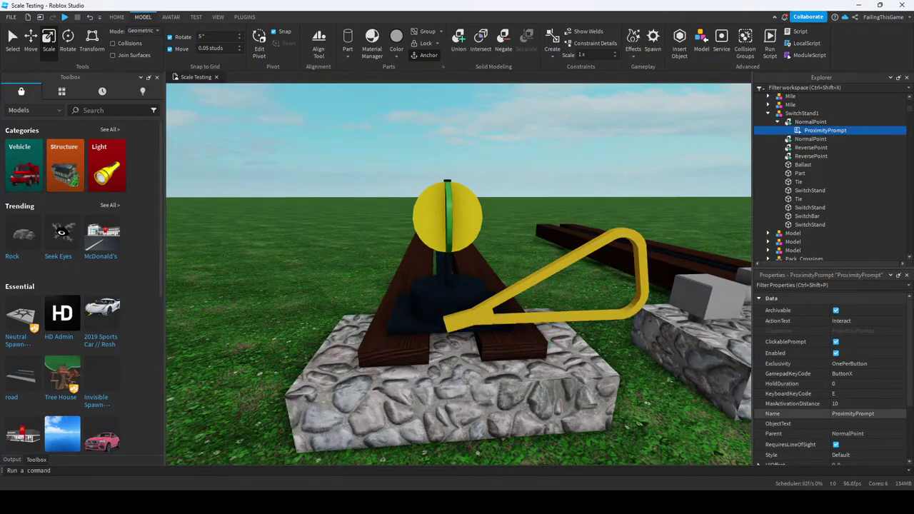
{"action": "left_click", "coordinate": [852, 413]}
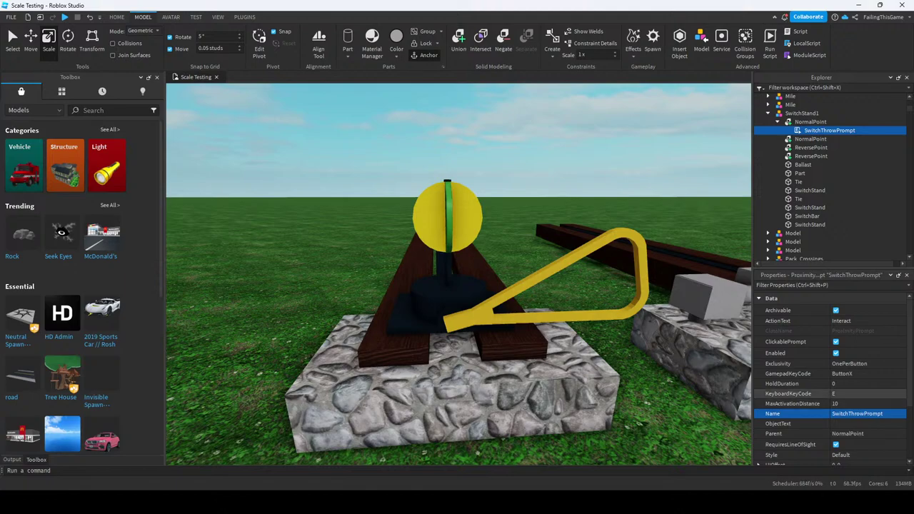
Review the exclusivity and gamepad key options of SwitchThrowPrompt and set its hold duration to 1.
{"action": "left_click", "coordinate": [786, 363]}
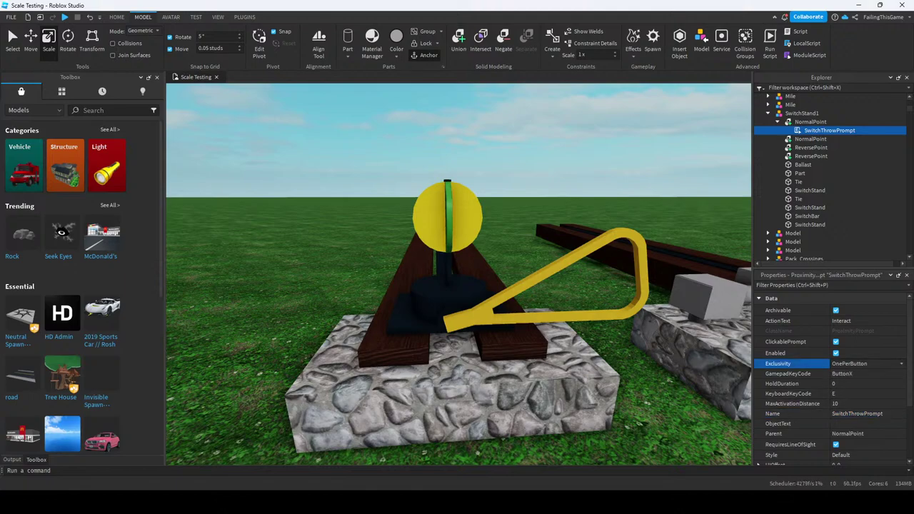
{"action": "left_click", "coordinate": [864, 373]}
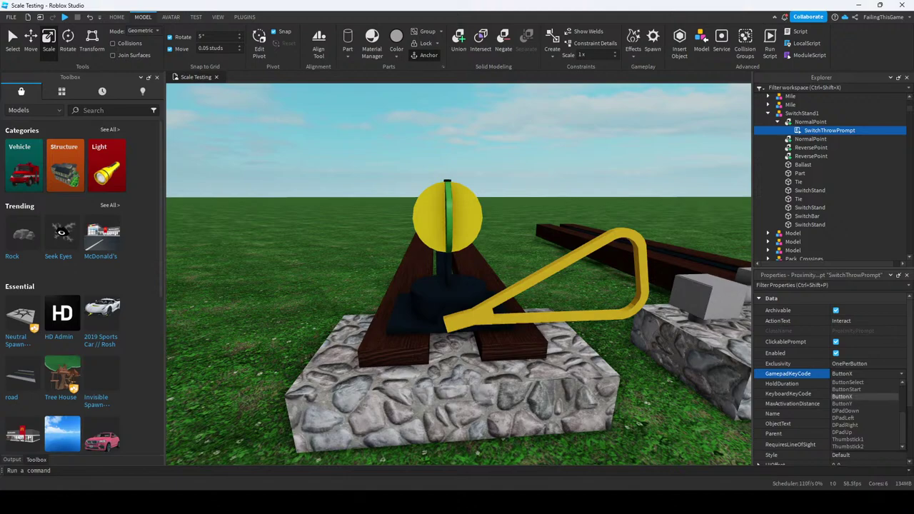
{"action": "scroll", "coordinate": [864, 414], "scroll_direction": "up", "scroll_amount": 3}
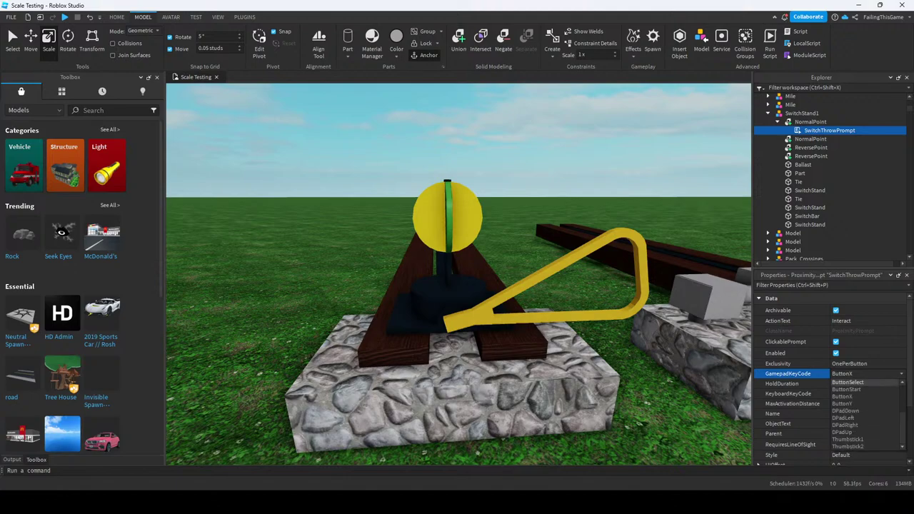
{"action": "key", "text": "Escape"}
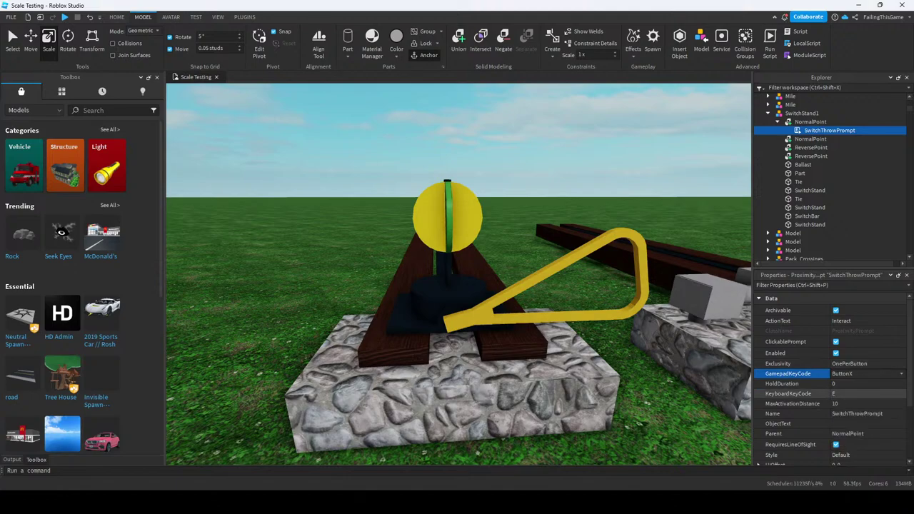
{"action": "right_click_drag", "start_coordinate": [457, 286], "coordinate": [429, 282]}
{"action": "left_click", "coordinate": [864, 383]}
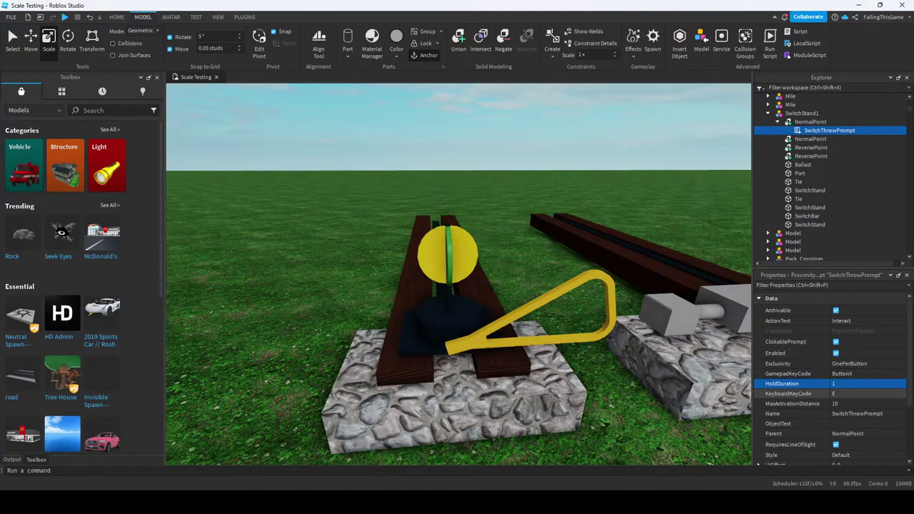
Play-test the place, walk the avatar around near the switch stand to check the prompt's range, and stop the test.
{"action": "scroll", "coordinate": [457, 286], "scroll_direction": "down", "scroll_amount": 3}
{"action": "right_click_drag", "start_coordinate": [457, 285], "coordinate": [457, 321]}
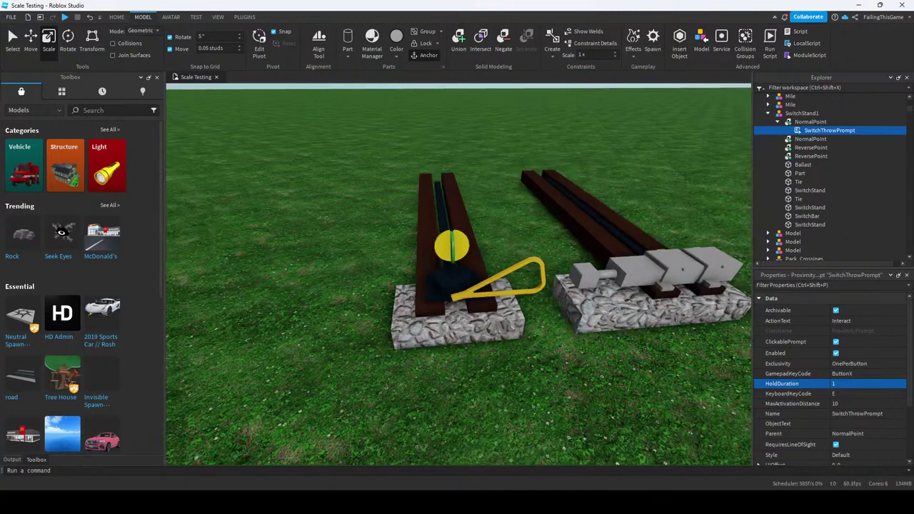
{"action": "left_click", "coordinate": [810, 121]}
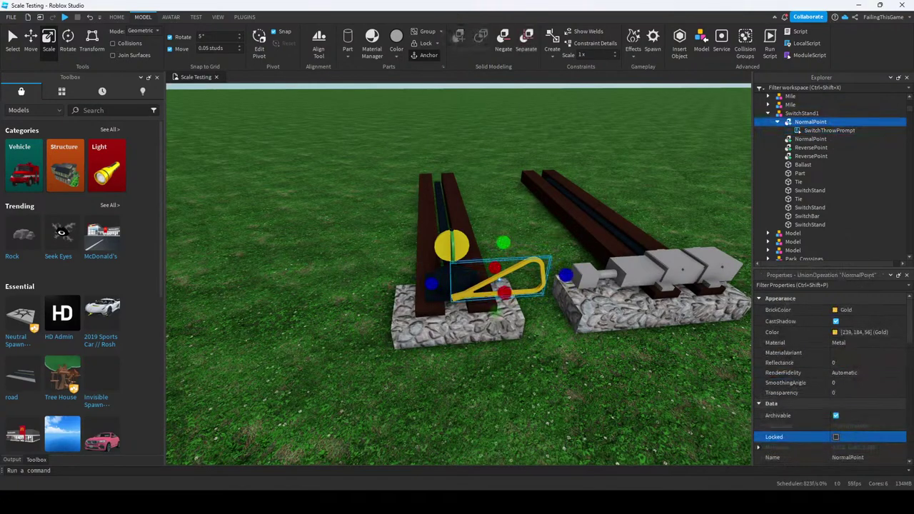
{"action": "left_click", "coordinate": [285, 392]}
{"action": "left_click", "coordinate": [64, 17]}
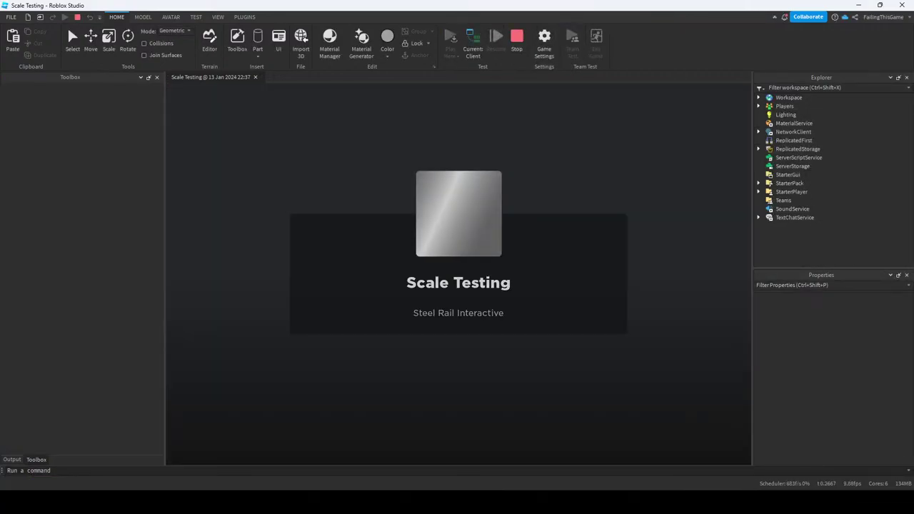
{"action": "key", "text": "a"}
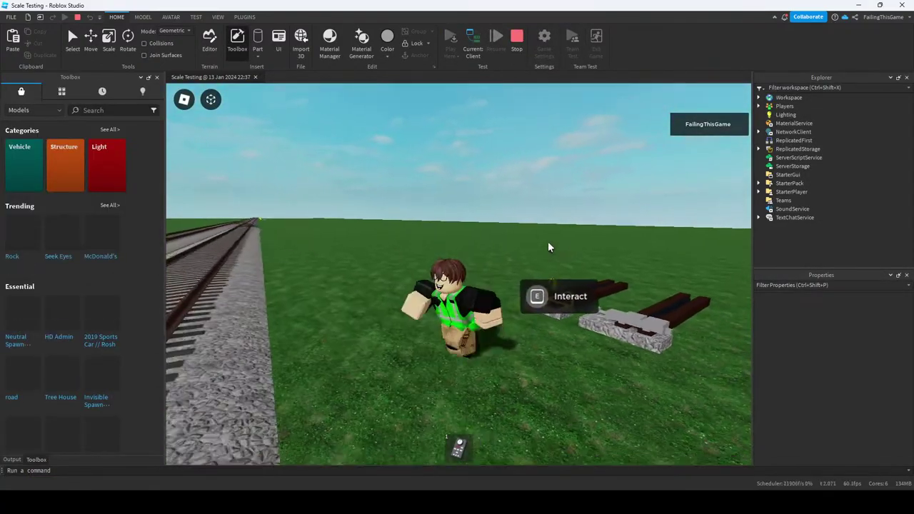
{"action": "key", "text": "s"}
{"action": "key", "text": "d"}
{"action": "key", "text": "w"}
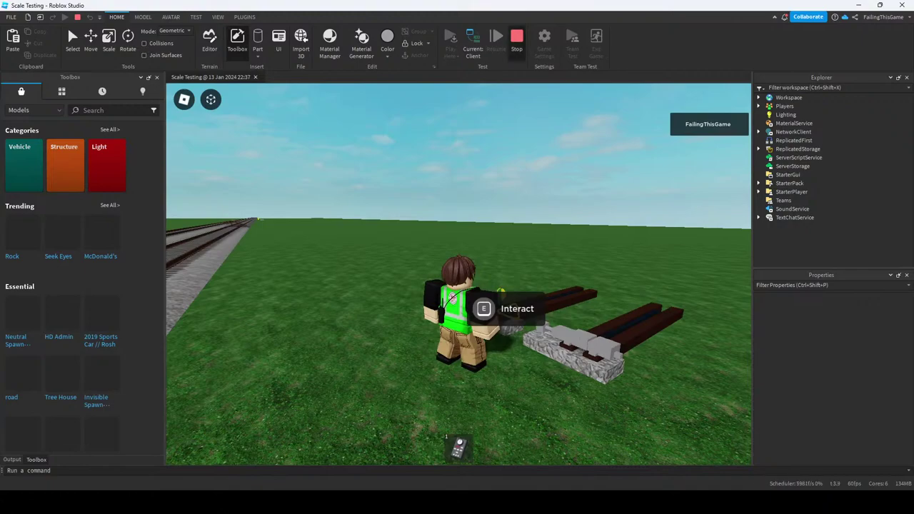
{"action": "key", "text": "shift+F5"}
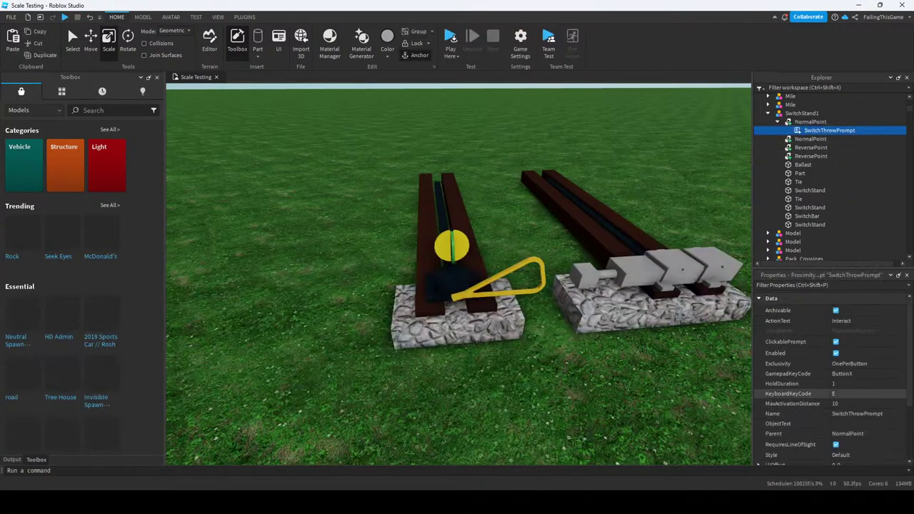
Set the maximum activation distance of SwitchThrowPrompt to 6.
{"action": "scroll", "coordinate": [829, 357], "scroll_direction": "down", "scroll_amount": 2}
{"action": "left_click", "coordinate": [856, 321]}
{"action": "type", "text": "6"}
{"action": "key", "text": "Return"}
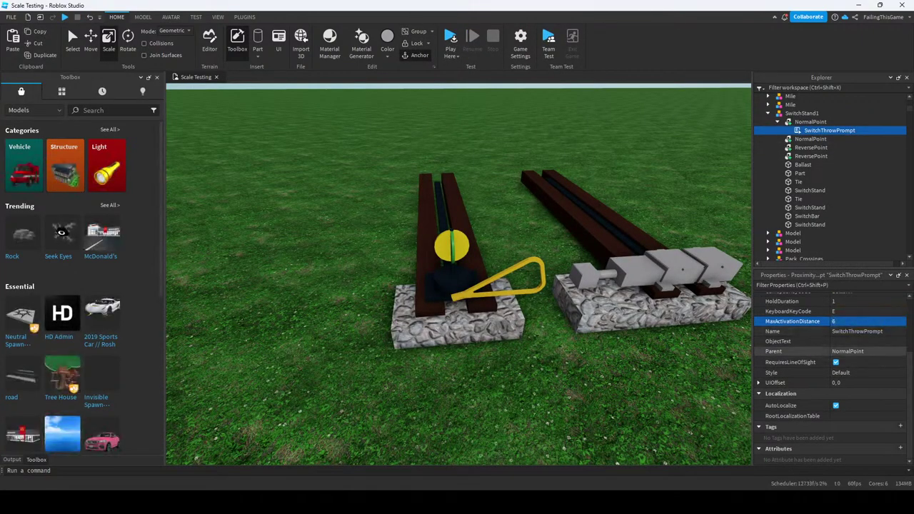
{"action": "scroll", "coordinate": [829, 379], "scroll_direction": "up", "scroll_amount": 2}
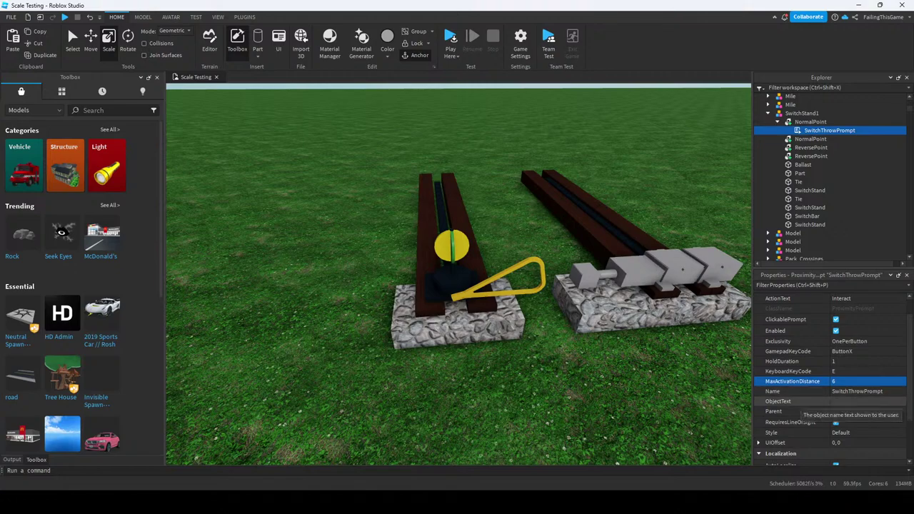
Set the object text of SwitchThrowPrompt to Switch and its action text to Throw Switch.
{"action": "left_click", "coordinate": [804, 402]}
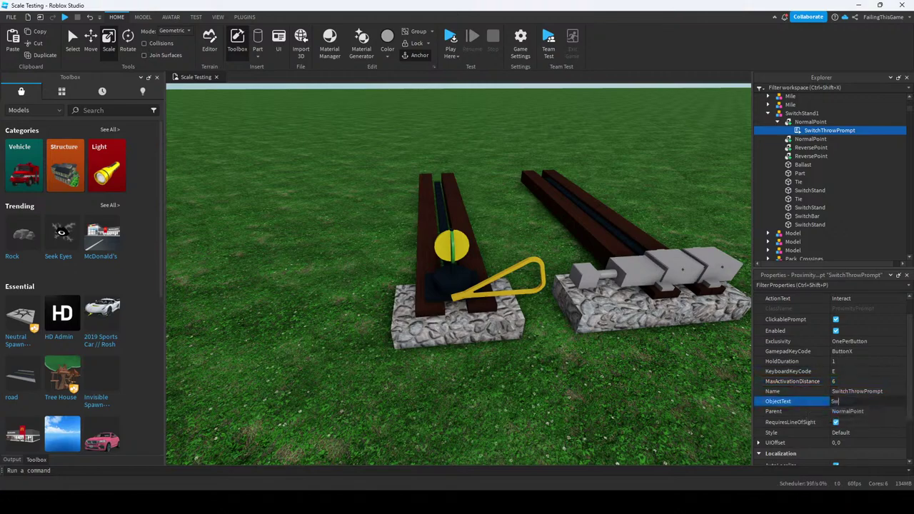
{"action": "scroll", "coordinate": [829, 378], "scroll_direction": "up", "scroll_amount": 1}
{"action": "left_click", "coordinate": [841, 321]}
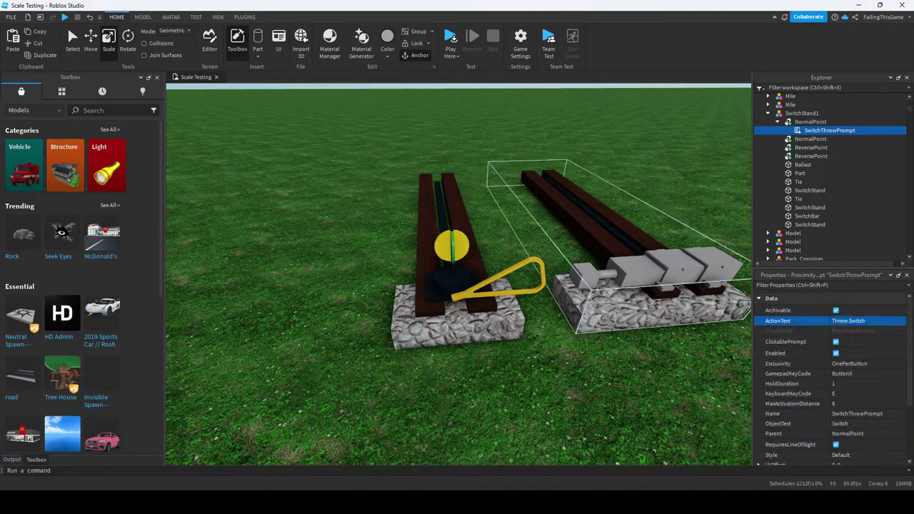
{"action": "scroll", "coordinate": [457, 278], "scroll_direction": "down", "scroll_amount": 5}
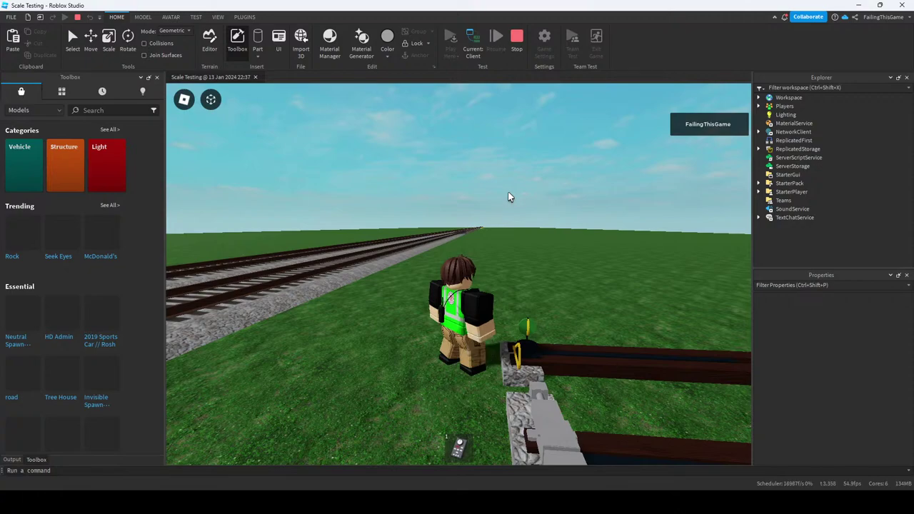
Play-test the place, walk the avatar around SwitchStand1 to check the prompt's wording and range, and stop the test.
{"action": "key", "text": "a"}
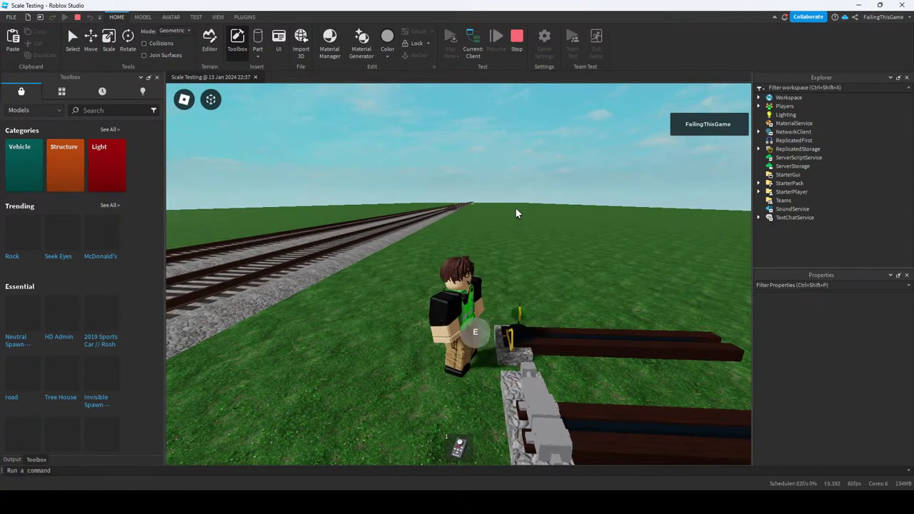
{"action": "key", "text": "d"}
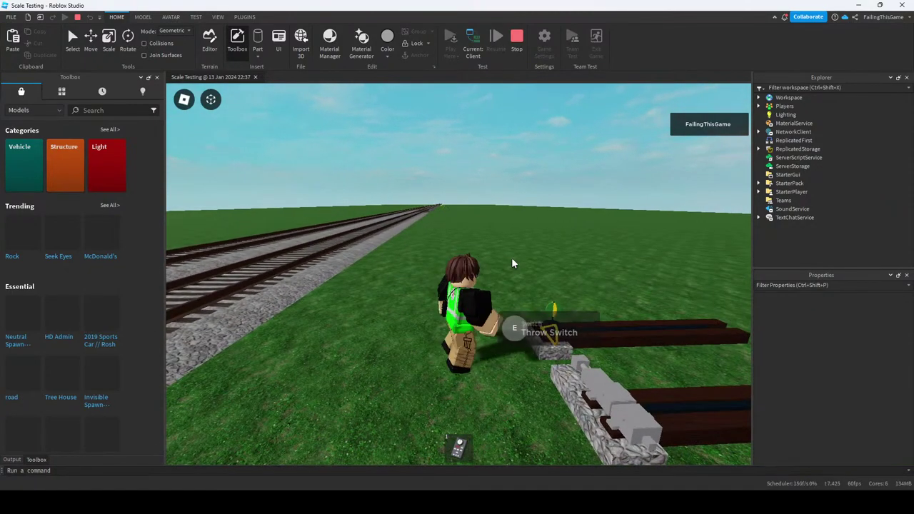
{"action": "key", "text": "d"}
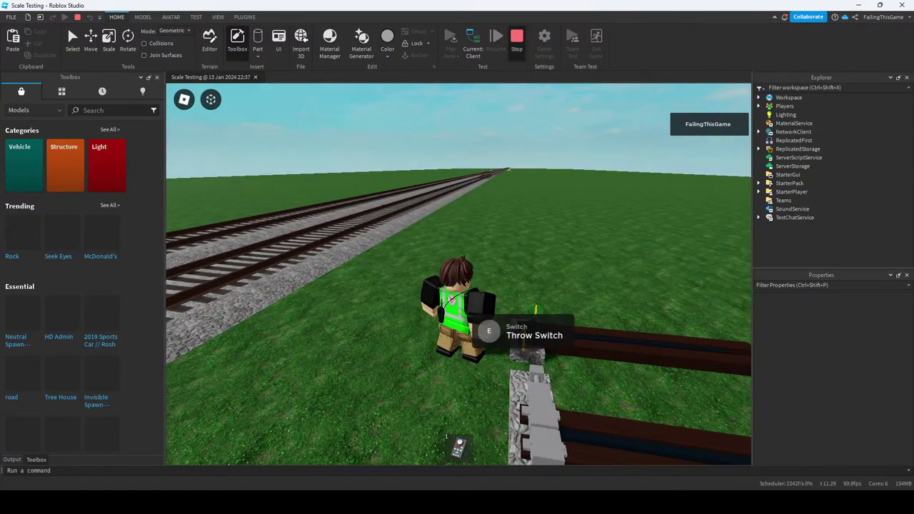
{"action": "key", "text": "shift+F5"}
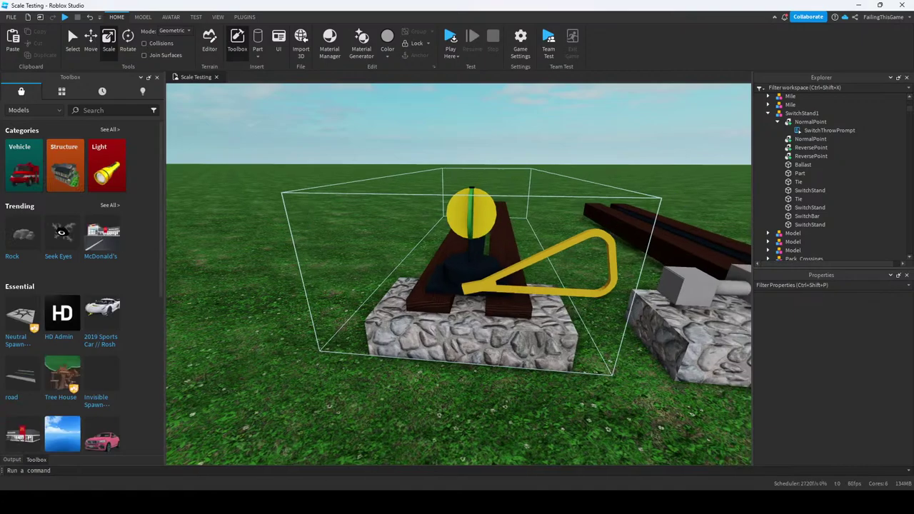
{"action": "key", "text": "f"}
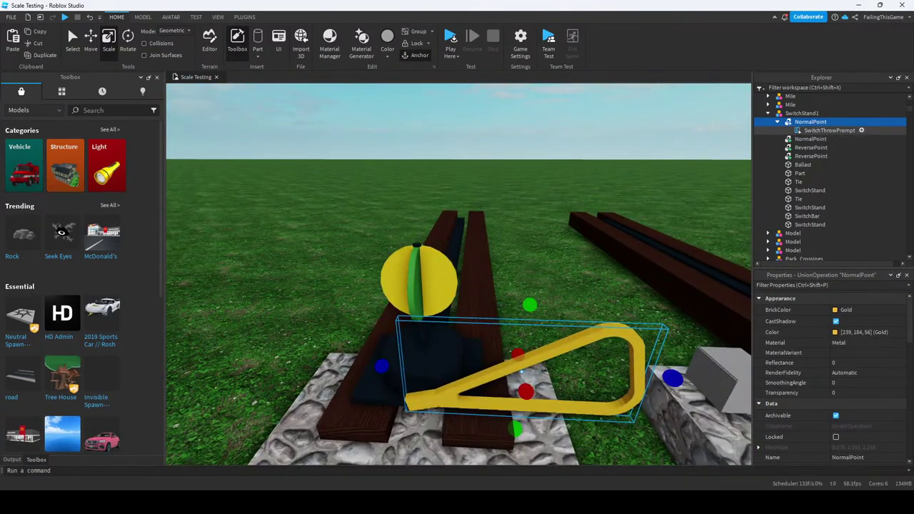
{"action": "key", "text": "d"}
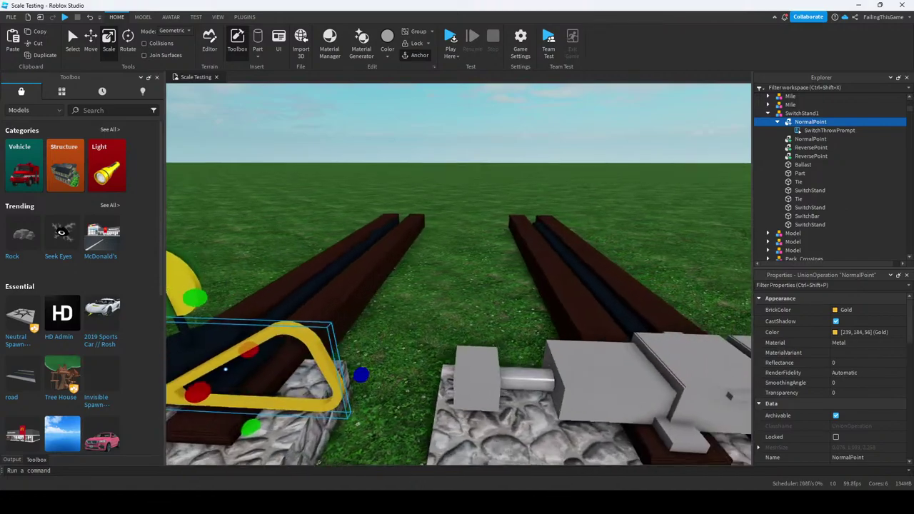
{"action": "key", "text": "f"}
{"action": "key", "text": "w"}
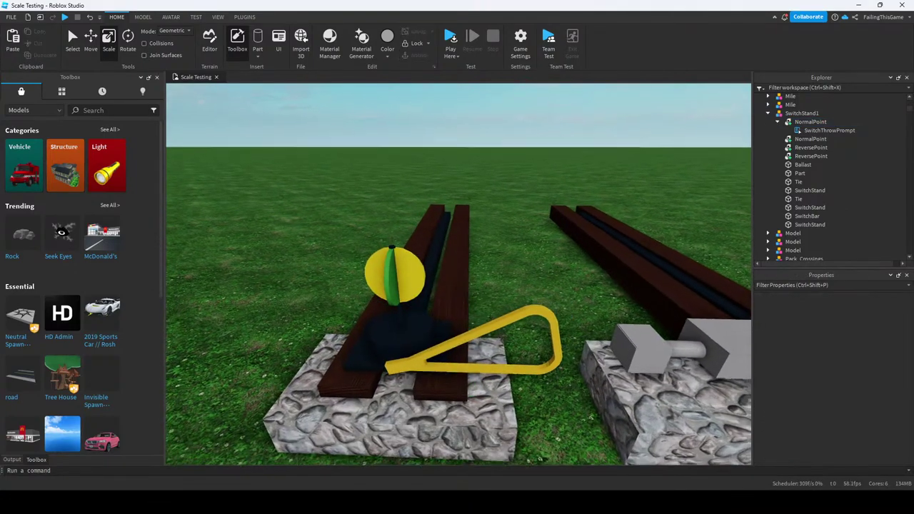
{"action": "key", "text": "a"}
{"action": "left_click", "coordinate": [477, 230]}
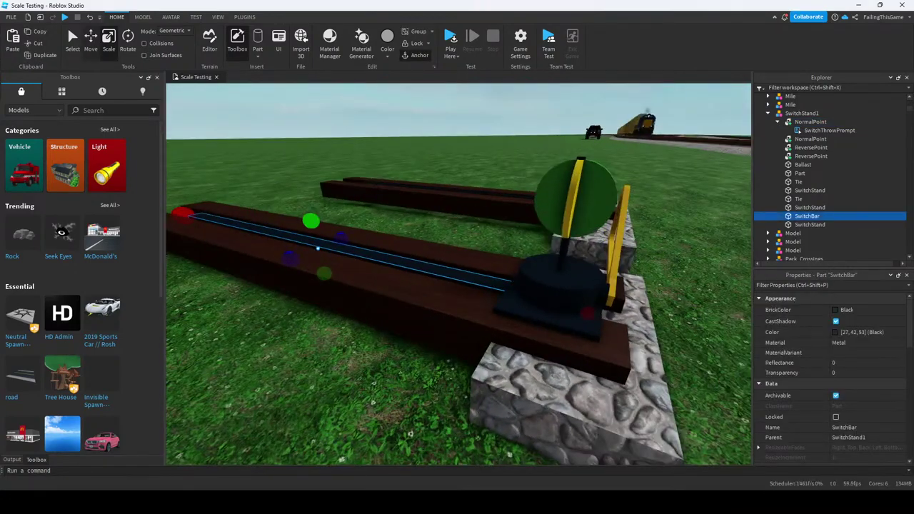
{"action": "key", "text": "ctrl+2"}
{"action": "left_click_drag", "start_coordinate": [302, 187], "coordinate": [295, 143]}
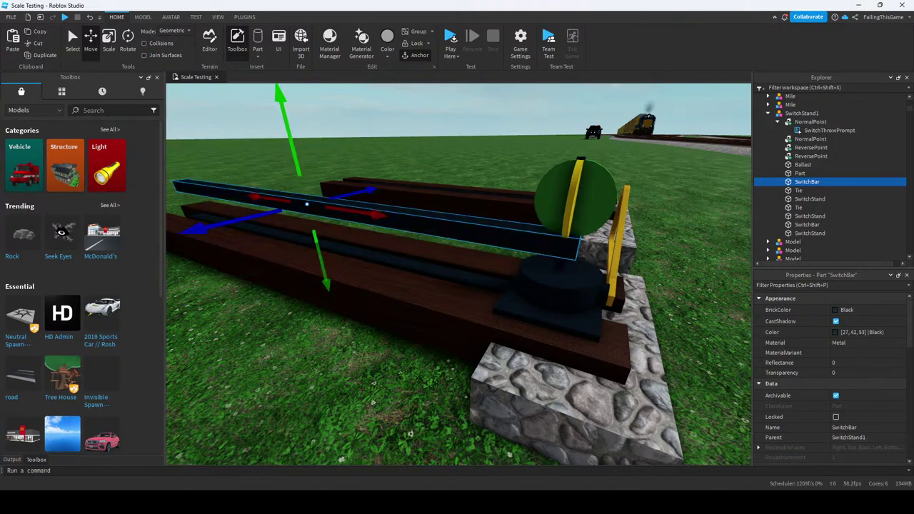
{"action": "left_click", "coordinate": [844, 427]}
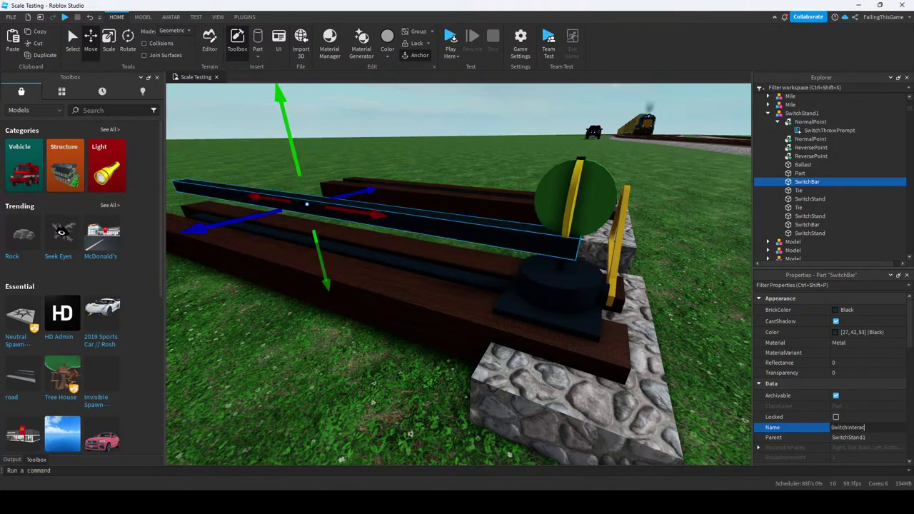
{"action": "key", "text": "ctrl+3"}
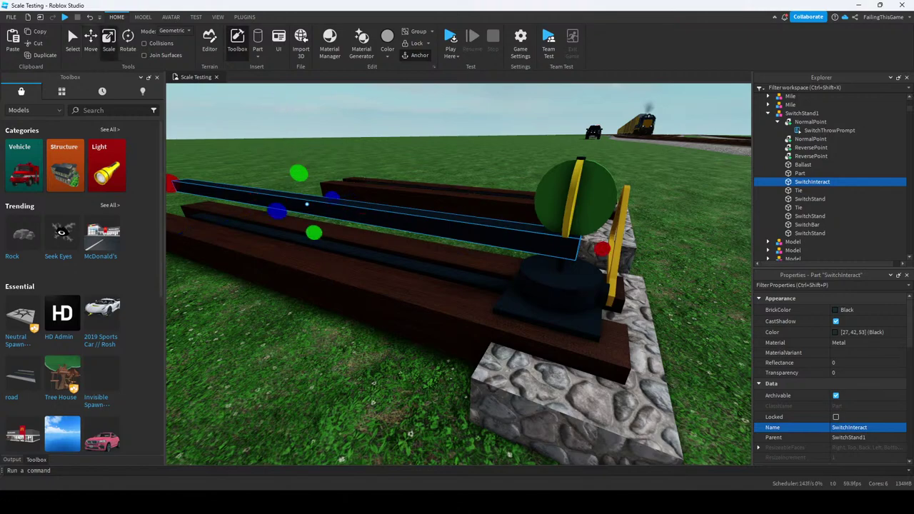
{"action": "key", "text": "ctrl+2"}
{"action": "left_click_drag", "start_coordinate": [368, 212], "coordinate": [664, 257]}
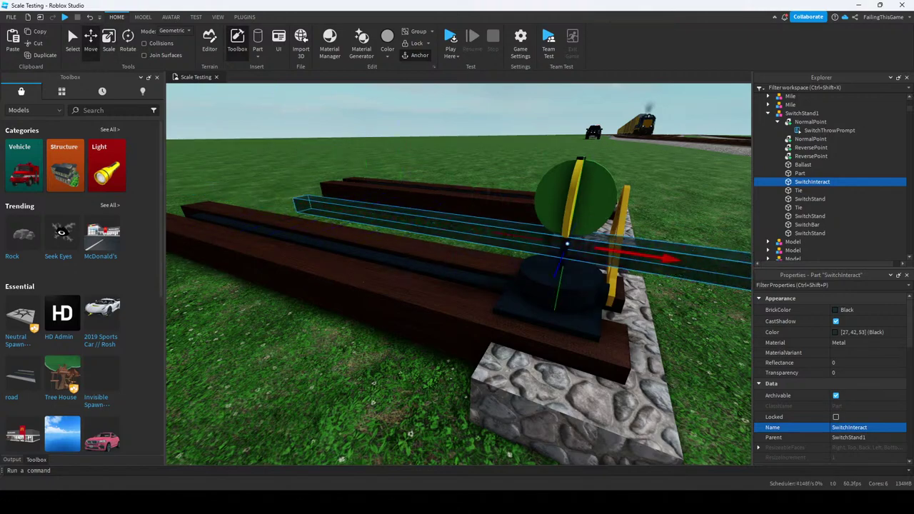
{"action": "key", "text": "f"}
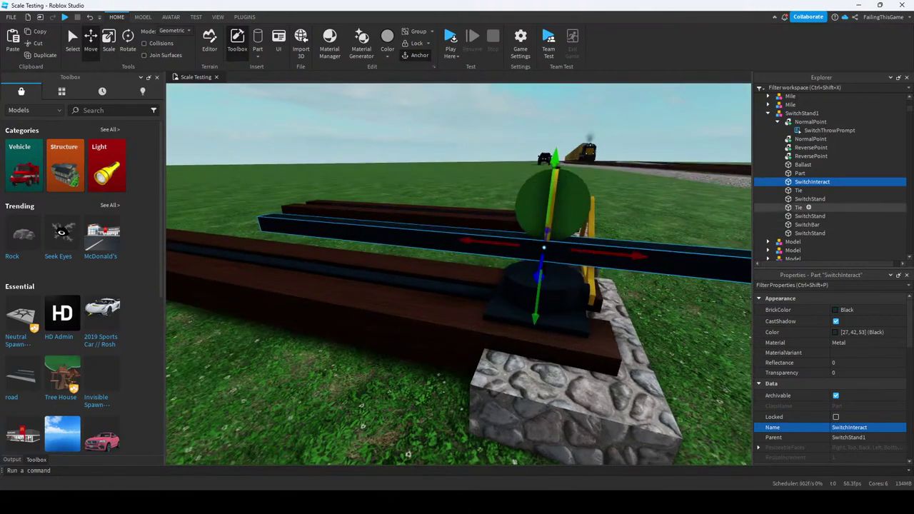
{"action": "left_click", "coordinate": [849, 427]}
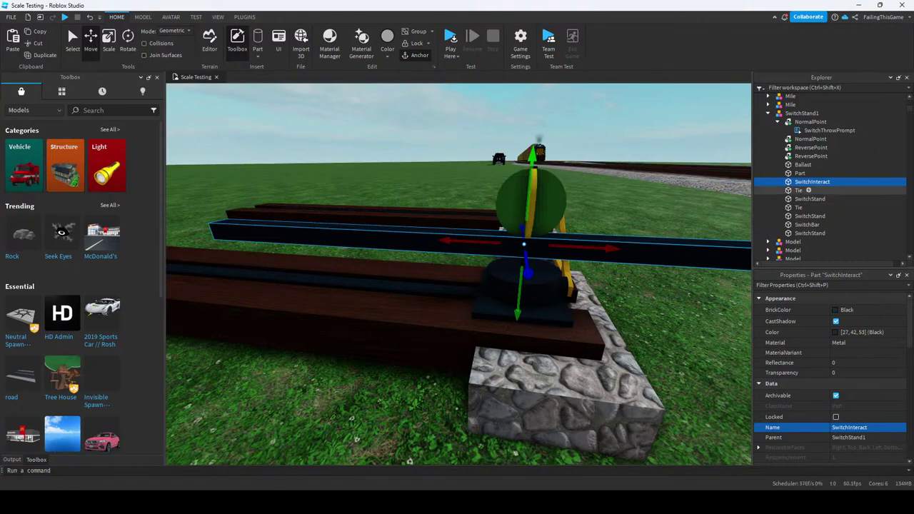
{"action": "key", "text": "Delete"}
Duplicate the black upright SwitchStand post that carries SwitchStand1's target and change the copy's shape to Block.
{"action": "left_click", "coordinate": [810, 190]}
{"action": "left_click", "coordinate": [810, 207]}
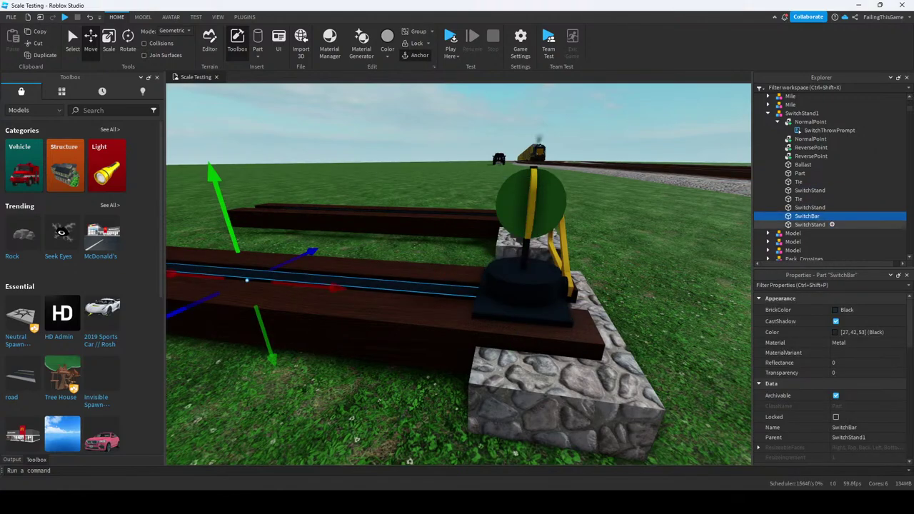
{"action": "left_click", "coordinate": [810, 224]}
{"action": "key", "text": "ctrl+d"}
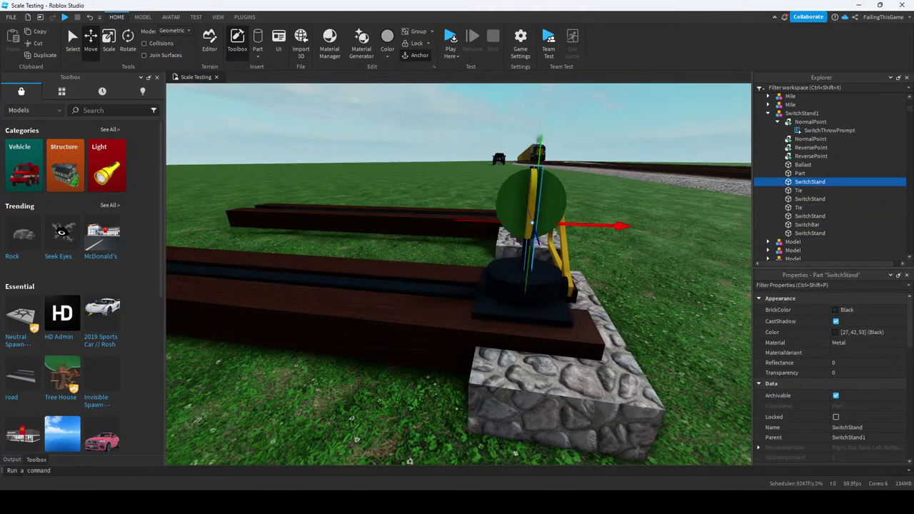
{"action": "key", "text": "d"}
{"action": "scroll", "coordinate": [833, 378], "scroll_direction": "down", "scroll_amount": 3}
{"action": "scroll", "coordinate": [834, 378], "scroll_direction": "down", "scroll_amount": 3}
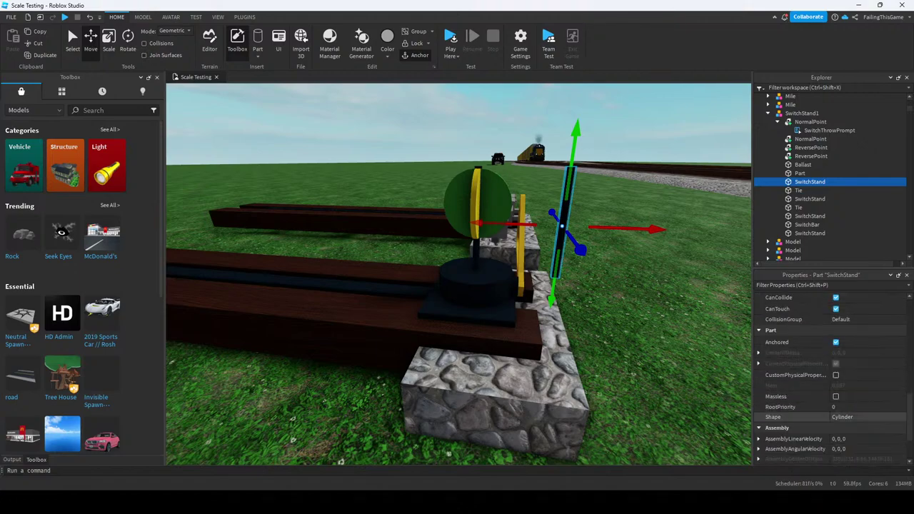
{"action": "left_click", "coordinate": [868, 417]}
{"action": "left_click", "coordinate": [839, 433]}
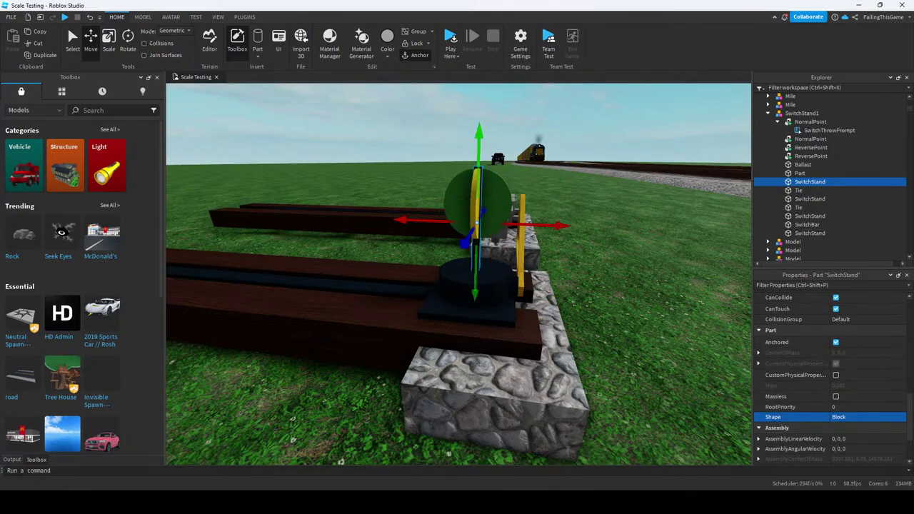
Scale the duplicated block to about 1.287 × 0.685 × 0.499 so that it surrounds the post and target.
{"action": "key", "text": "ctrl+3"}
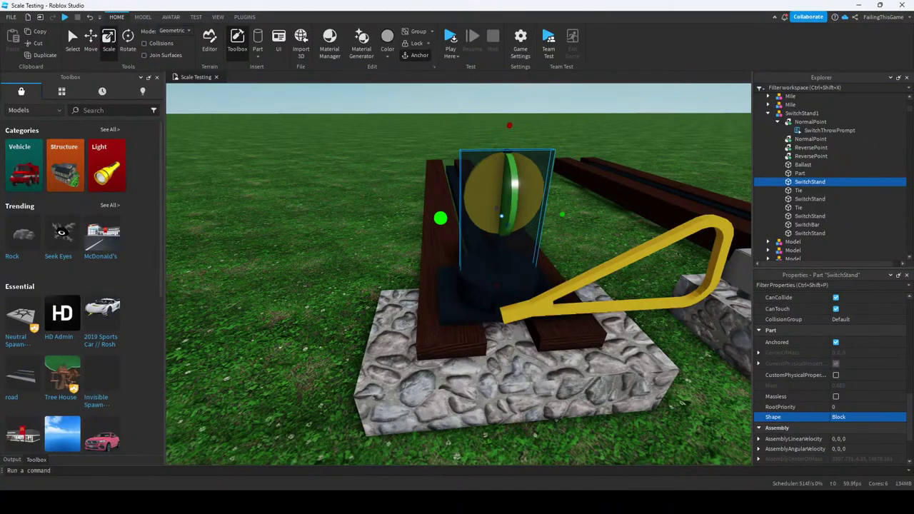
{"action": "right_click_drag", "start_coordinate": [457, 286], "coordinate": [372, 285]}
{"action": "scroll", "coordinate": [829, 378], "scroll_direction": "up", "scroll_amount": 3}
{"action": "scroll", "coordinate": [829, 379], "scroll_direction": "up", "scroll_amount": 5}
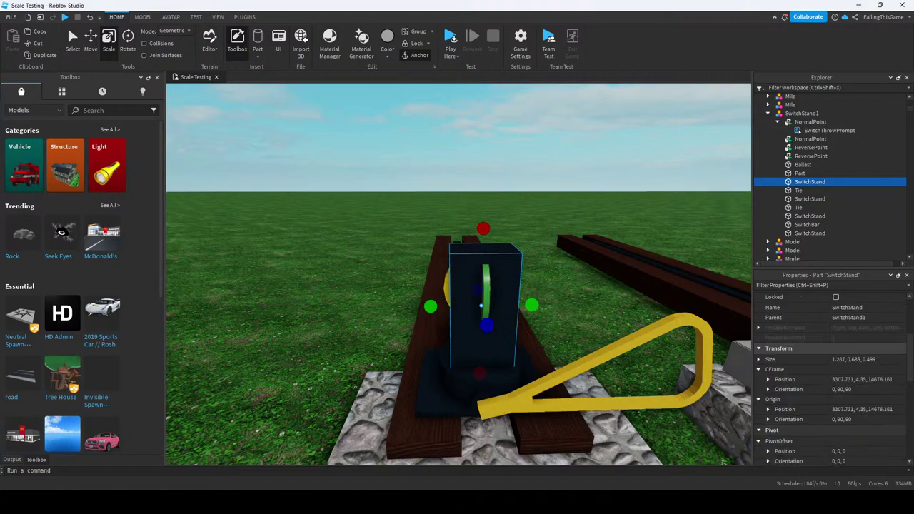
Rename the block SwitchInteract and move SwitchThrowPrompt from the NormalPoint handle into it.
{"action": "left_click", "coordinate": [864, 307]}
{"action": "type", "text": "S"}
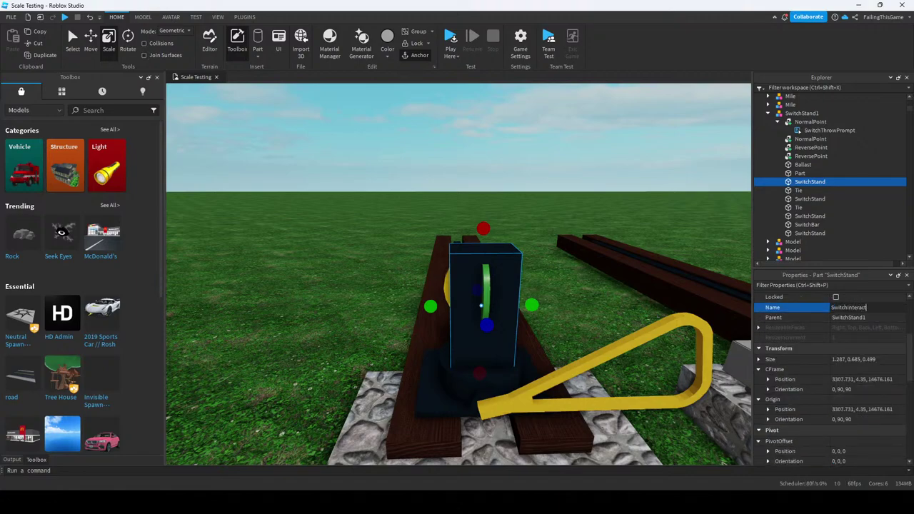
{"action": "left_click_drag", "start_coordinate": [829, 130], "coordinate": [814, 182]}
Make SwitchInteract invisible with a transparency of 1 and disable its CanCollide option.
{"action": "left_click", "coordinate": [812, 173]}
{"action": "scroll", "coordinate": [828, 371], "scroll_direction": "up", "scroll_amount": 3}
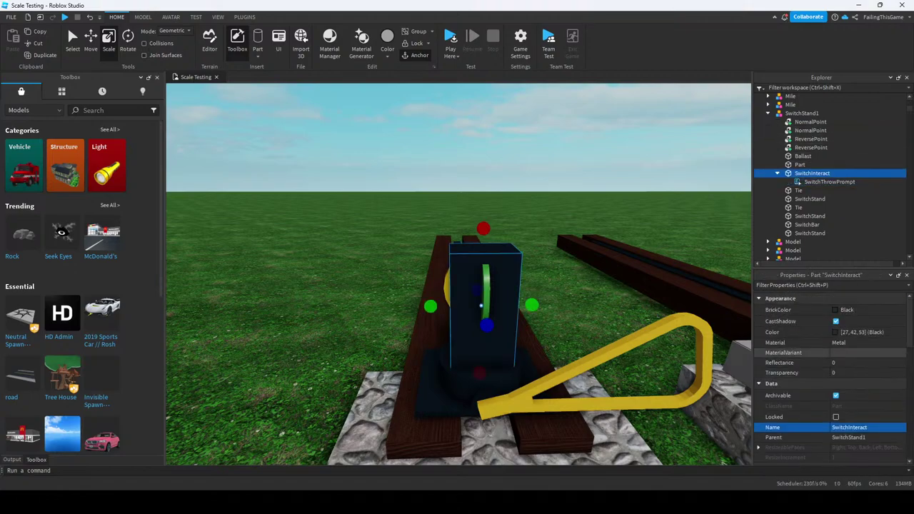
{"action": "left_click", "coordinate": [782, 373]}
{"action": "type", "text": "1"}
{"action": "key", "text": "Return"}
{"action": "scroll", "coordinate": [829, 371], "scroll_direction": "down", "scroll_amount": 5}
{"action": "left_click", "coordinate": [836, 327]}
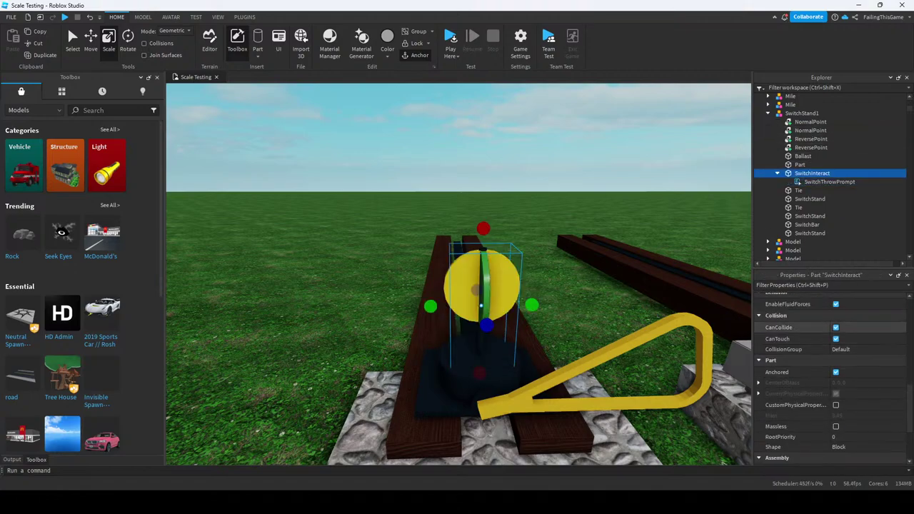
Select the ties and then the SwitchBar parts of both switch stands to inspect their collision properties.
{"action": "key", "text": "w"}
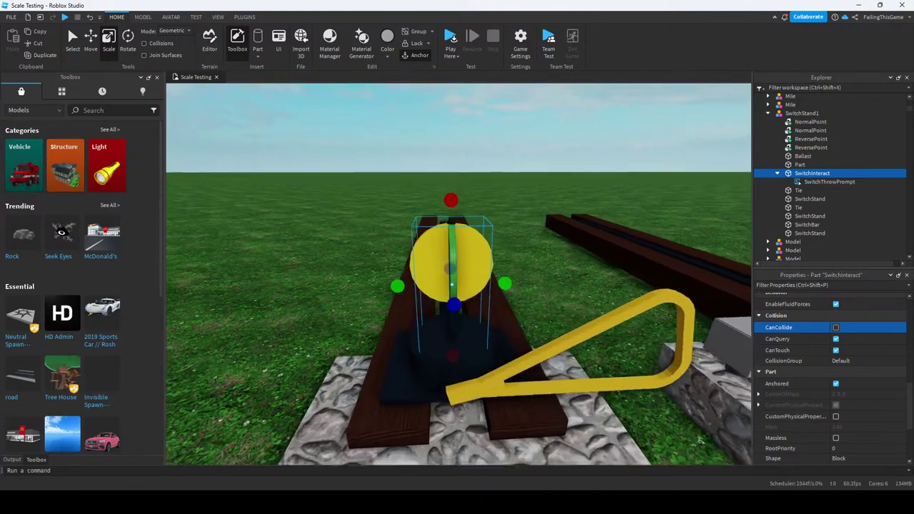
{"action": "left_click", "coordinate": [798, 190]}
{"action": "left_click", "coordinate": [798, 207], "text": "ctrl"}
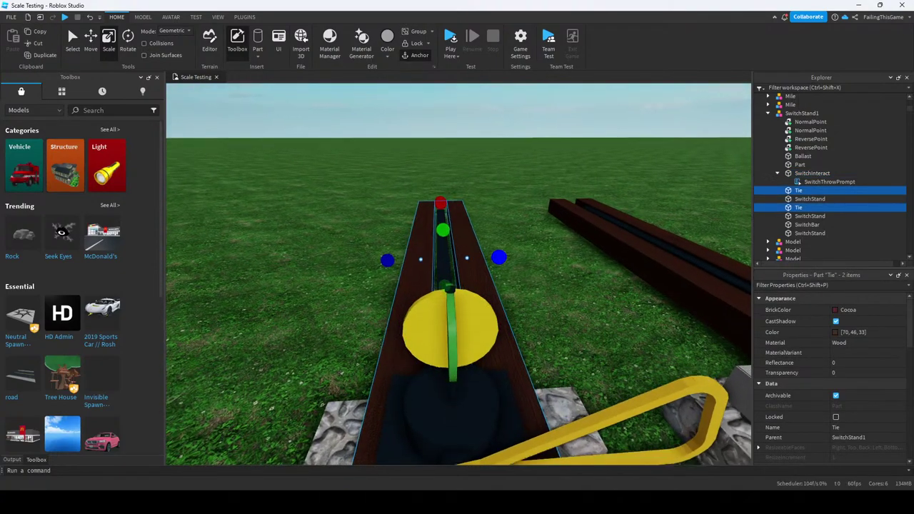
{"action": "key", "text": "f"}
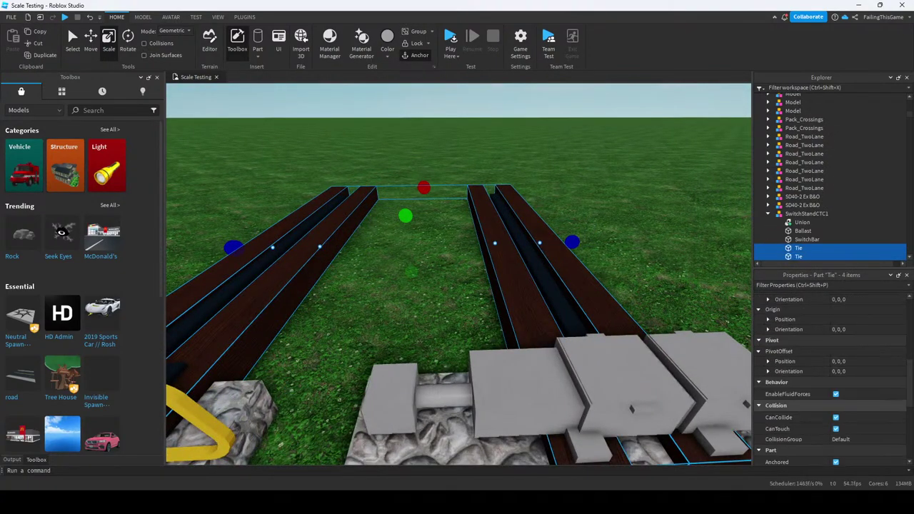
{"action": "left_click", "coordinate": [807, 239]}
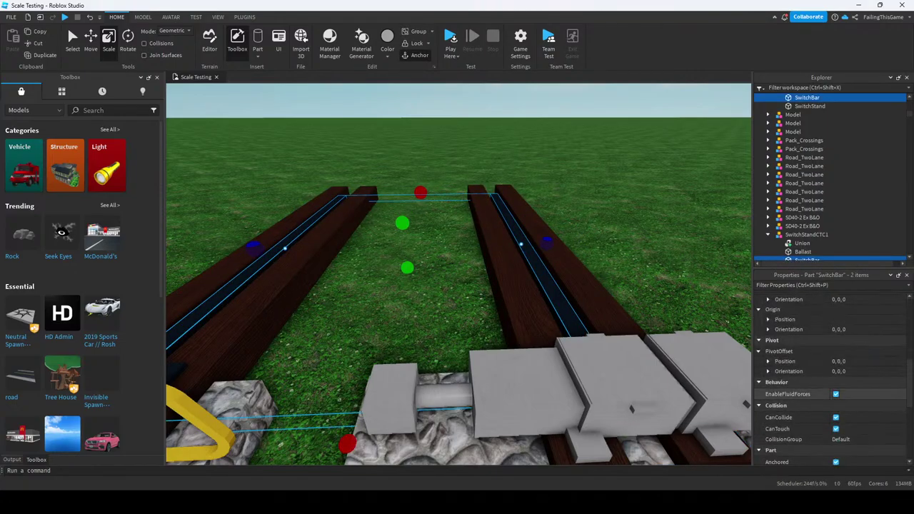
{"action": "key", "text": "f"}
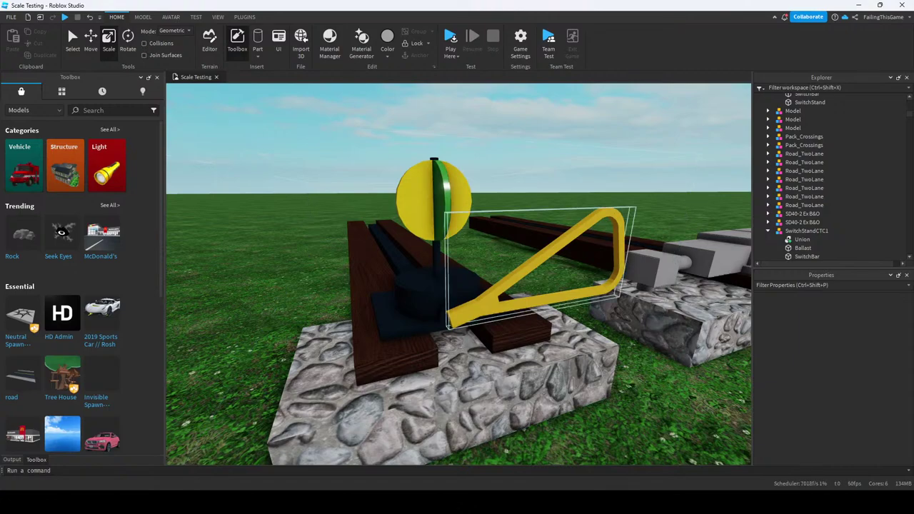
Review SwitchThrowPrompt's settings under SwitchInteract, play-test the place to check the relocated prompt, and stop the test.
{"action": "left_click", "coordinate": [433, 200]}
{"action": "key", "text": "f"}
{"action": "left_click", "coordinate": [829, 106]}
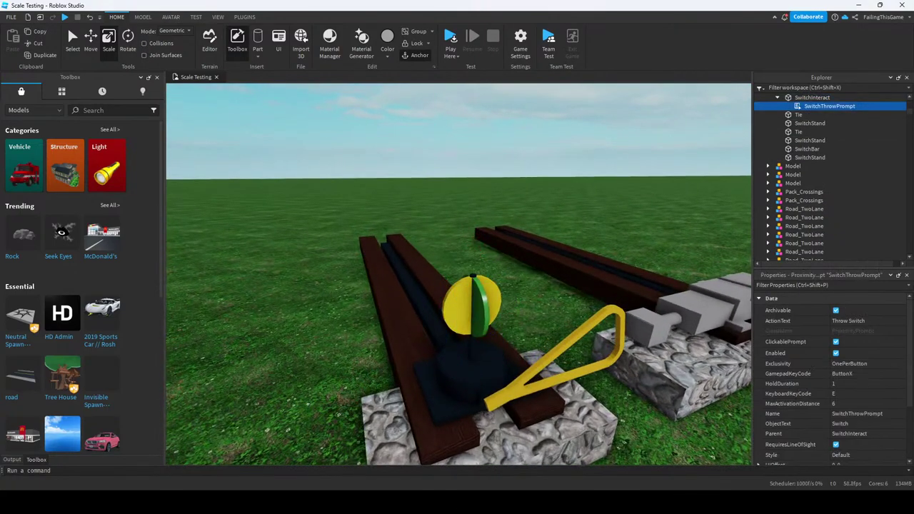
{"action": "scroll", "coordinate": [832, 371], "scroll_direction": "down", "scroll_amount": 1}
{"action": "key", "text": "F5"}
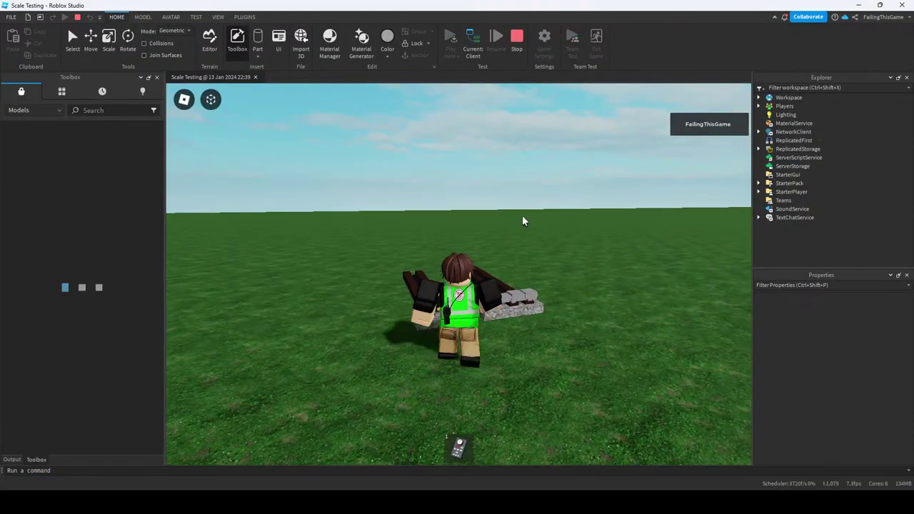
{"action": "right_click_drag", "start_coordinate": [522, 221], "coordinate": [628, 223]}
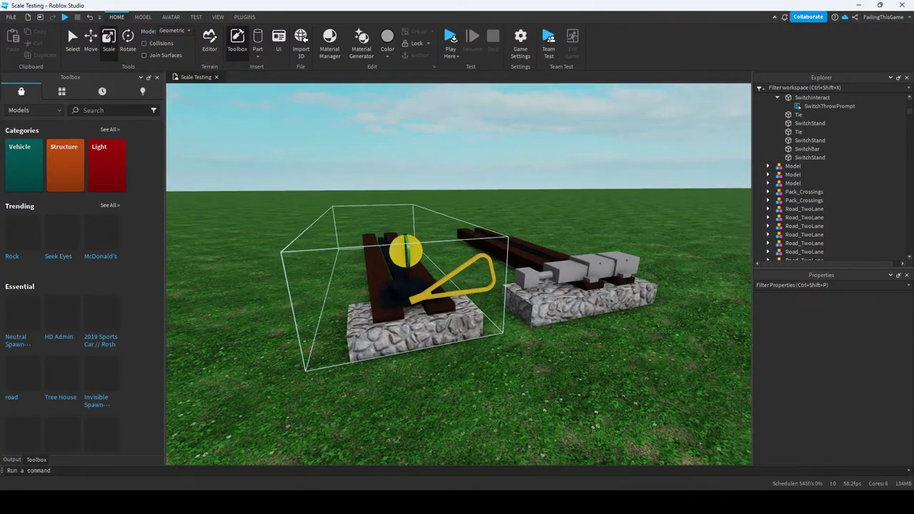
Turn off RequiresLineOfSight on SwitchStand1's SwitchThrowPrompt, play-test the Throw Switch prompt, and stop the test.
{"action": "left_click", "coordinate": [448, 247]}
{"action": "left_click", "coordinate": [812, 148]}
{"action": "scroll", "coordinate": [832, 372], "scroll_direction": "down", "scroll_amount": 1}
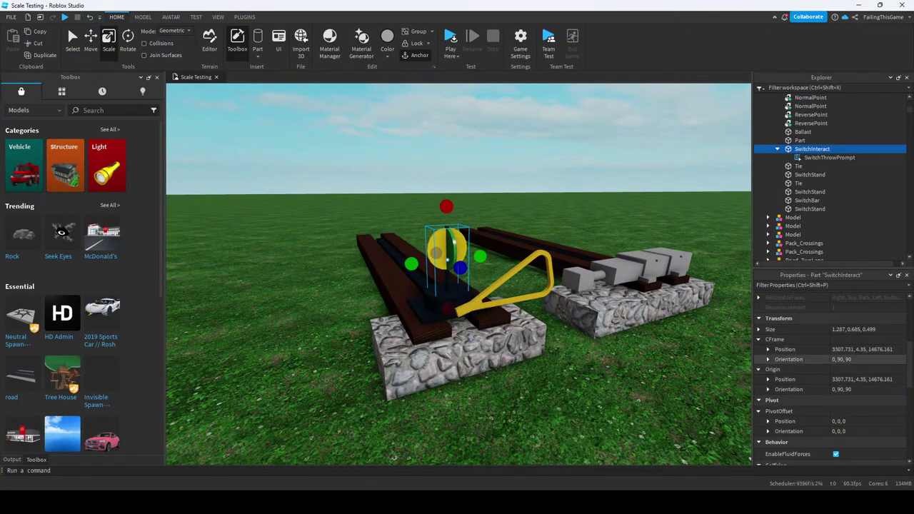
{"action": "left_click", "coordinate": [829, 158]}
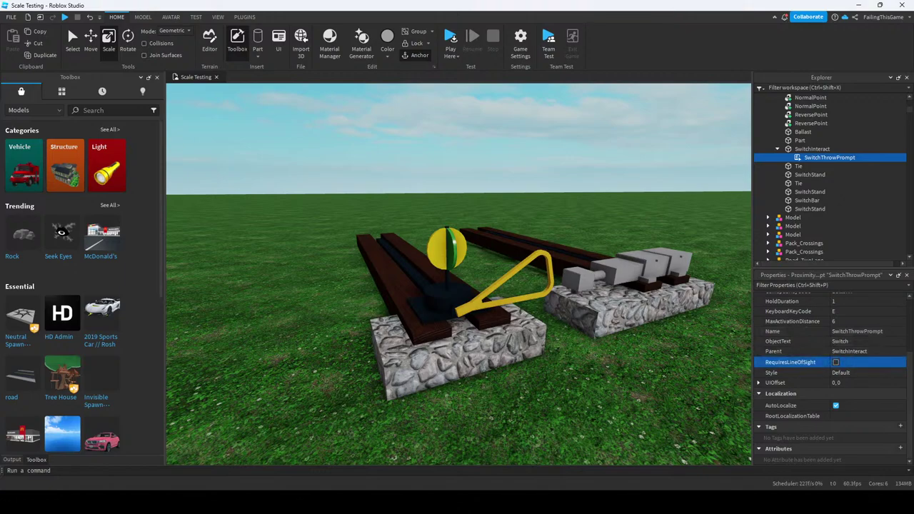
{"action": "scroll", "coordinate": [458, 274], "scroll_direction": "down", "scroll_amount": 3}
{"action": "key", "text": "F5"}
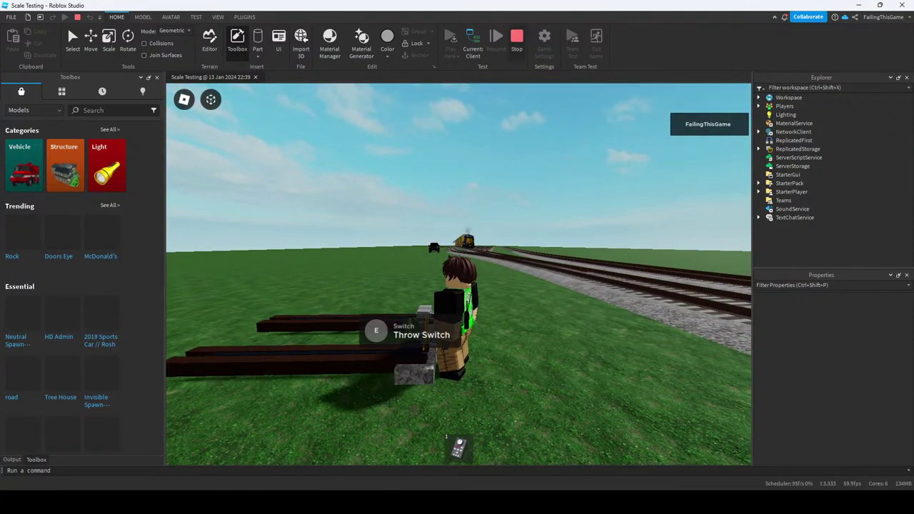
{"action": "key", "text": "shift+F5"}
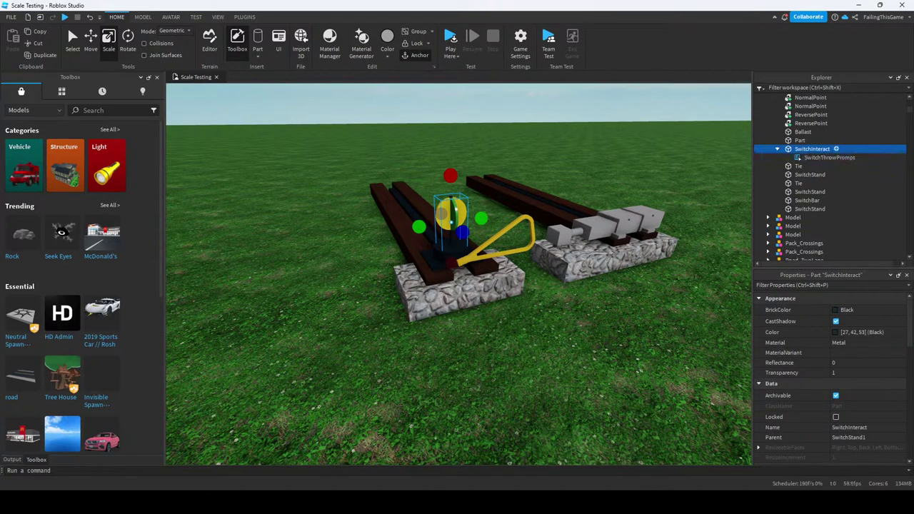
Duplicate SwitchStand1's SwitchInteract block with its prompt and move the copy over the grey machine of SwitchStandCTC1.
{"action": "left_click", "coordinate": [828, 157]}
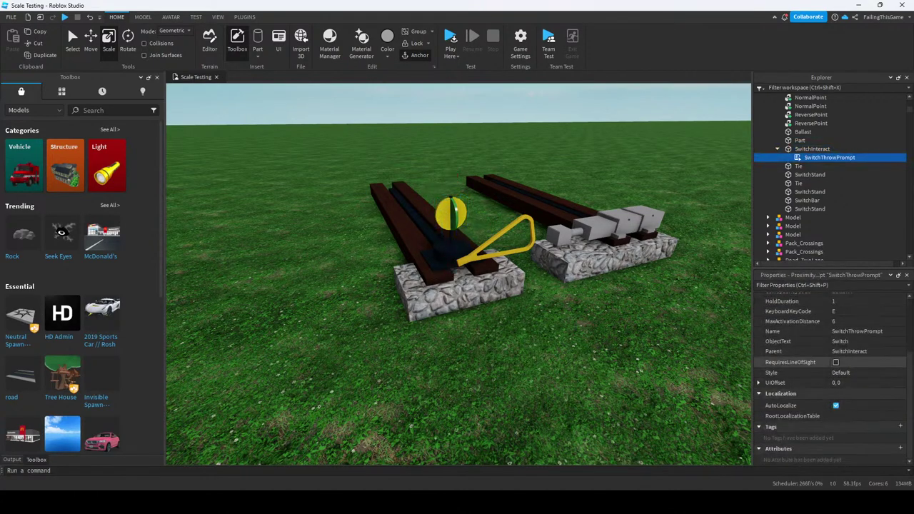
{"action": "scroll", "coordinate": [542, 178], "scroll_direction": "up", "scroll_amount": 5}
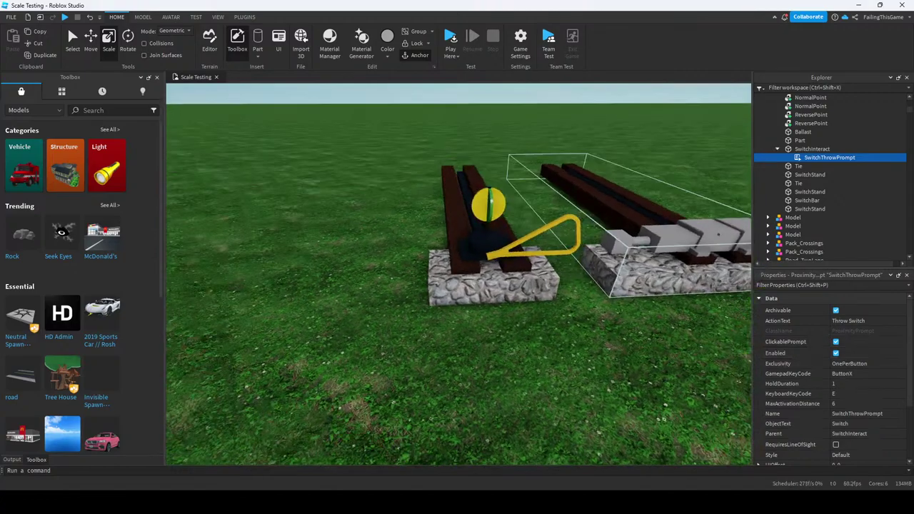
{"action": "left_click", "coordinate": [812, 148]}
{"action": "left_click", "coordinate": [829, 157]}
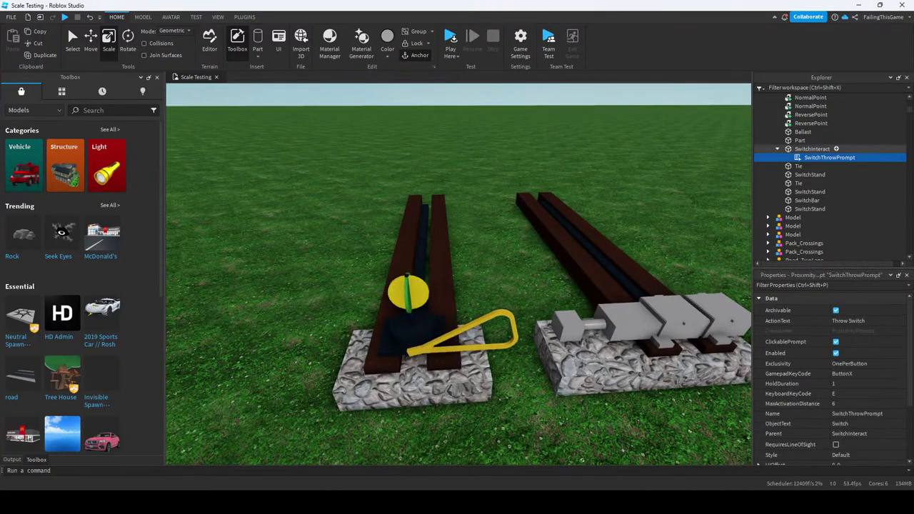
{"action": "left_click", "coordinate": [812, 148]}
{"action": "key", "text": "ctrl+2"}
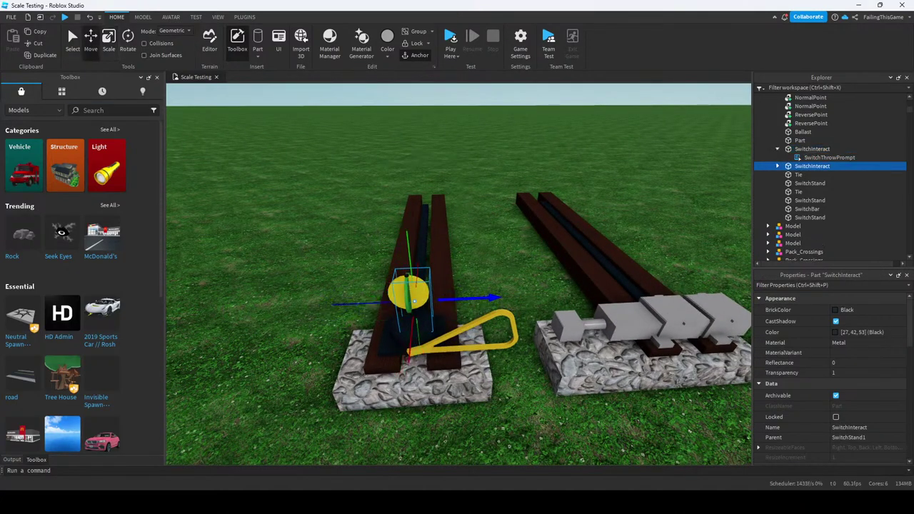
{"action": "key", "text": "ctrl+d"}
{"action": "key", "text": "d"}
{"action": "key", "text": "w"}
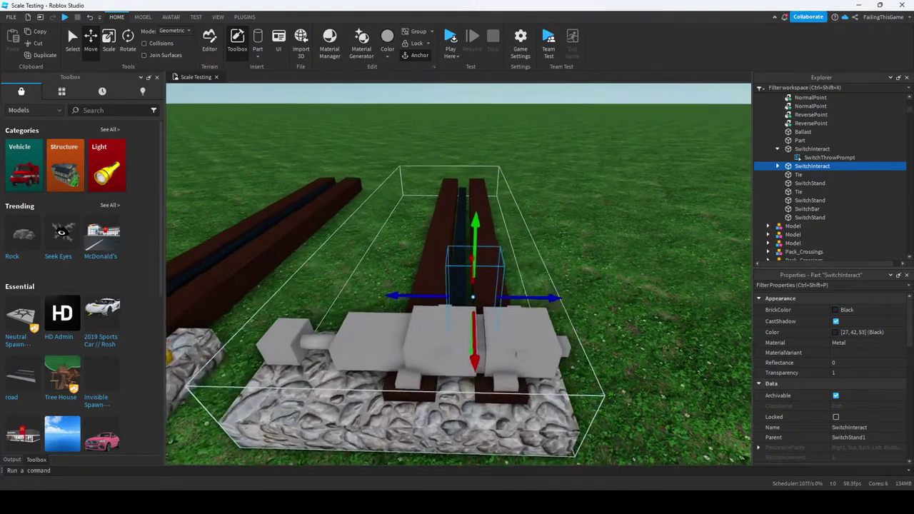
{"action": "left_click_drag", "start_coordinate": [561, 302], "coordinate": [537, 303]}
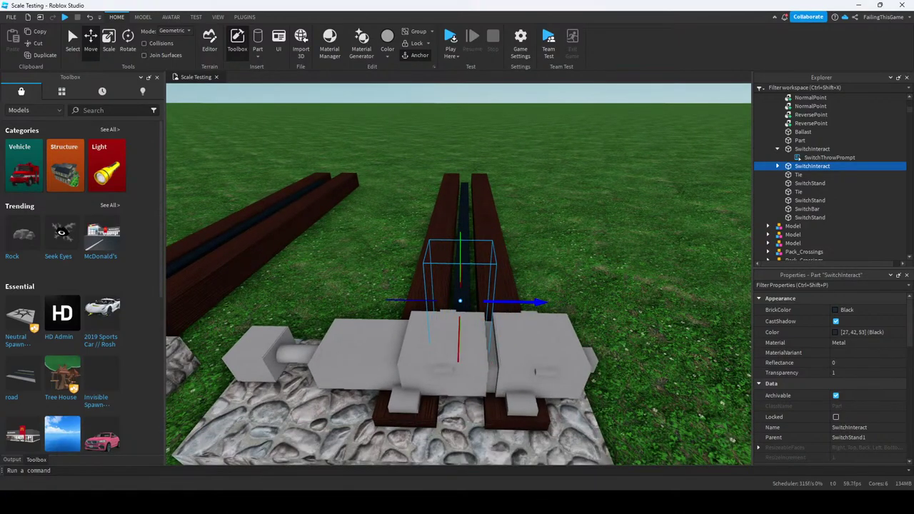
Reparent the SwitchInteract copy into the SwitchStandCTC1 model, keeping it at its original location.
{"action": "key", "text": "s"}
{"action": "left_click", "coordinate": [428, 329]}
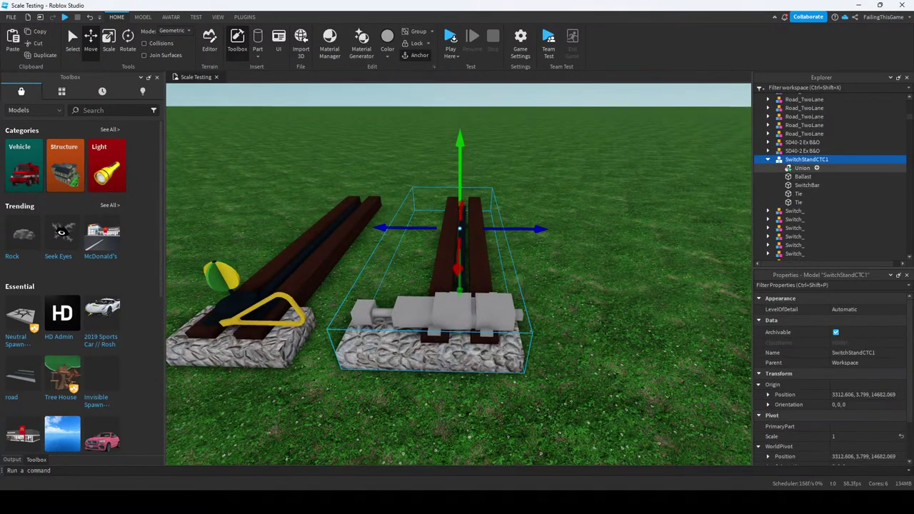
{"action": "right_click", "coordinate": [798, 168]}
{"action": "left_click", "coordinate": [821, 207]}
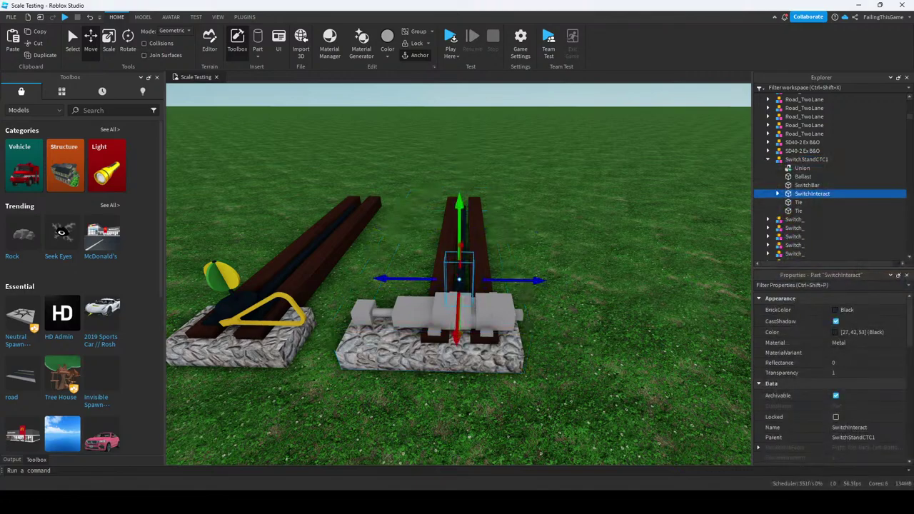
{"action": "right_click_drag", "start_coordinate": [457, 286], "coordinate": [400, 271]}
{"action": "key", "text": "Delete"}
{"action": "left_click", "coordinate": [493, 342]}
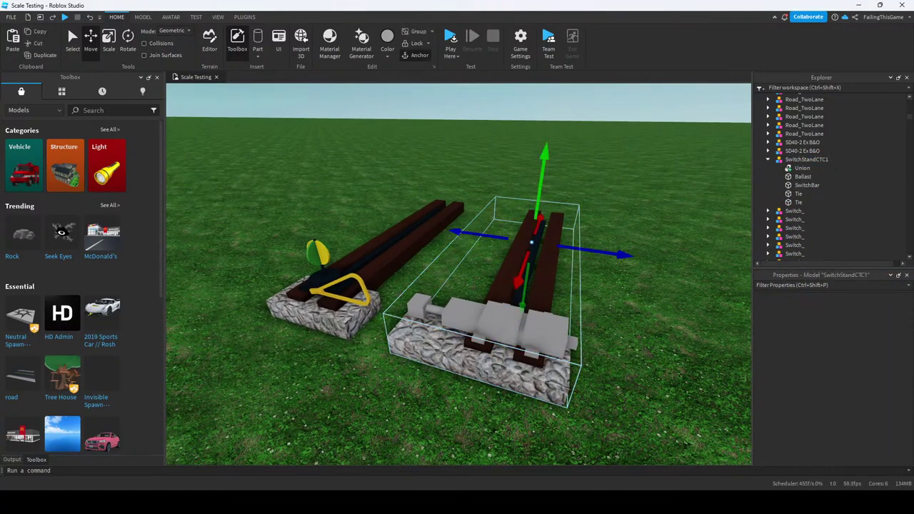
{"action": "right_click", "coordinate": [807, 159]}
{"action": "left_click", "coordinate": [821, 200]}
{"action": "key", "text": "f"}
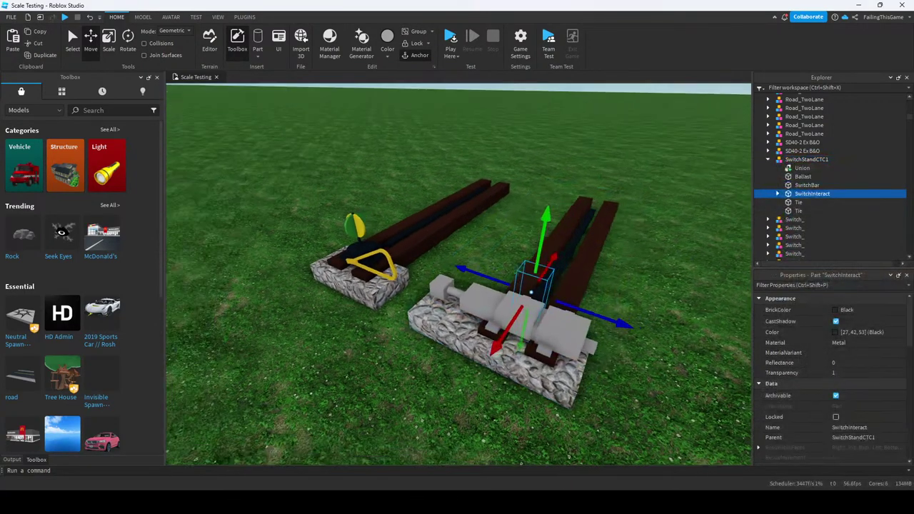
Play-test the place to check the Throw Switch prompt on SwitchStandCTC1, and stop the test.
{"action": "right_click_drag", "start_coordinate": [457, 285], "coordinate": [400, 286]}
{"action": "scroll", "coordinate": [457, 286], "scroll_direction": "down", "scroll_amount": 5}
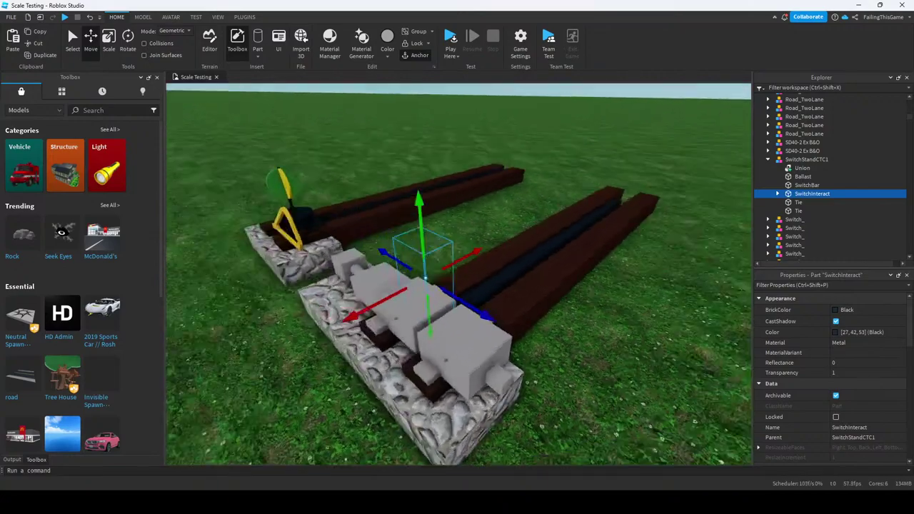
{"action": "key", "text": "F5"}
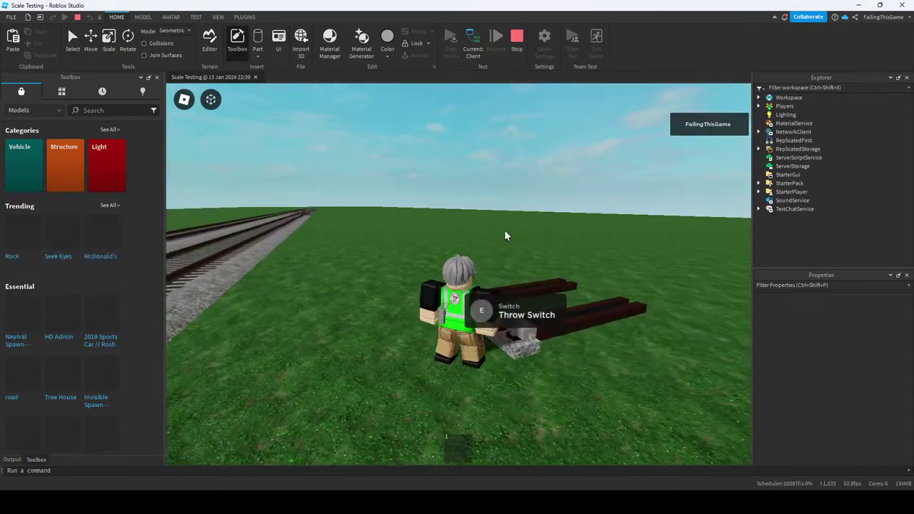
{"action": "right_click_drag", "start_coordinate": [504, 230], "coordinate": [504, 230]}
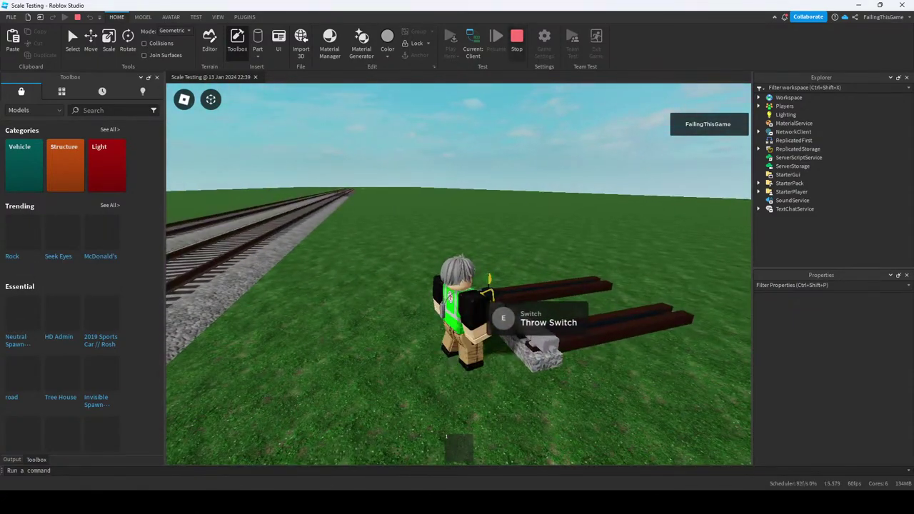
{"action": "key", "text": "shift+F5"}
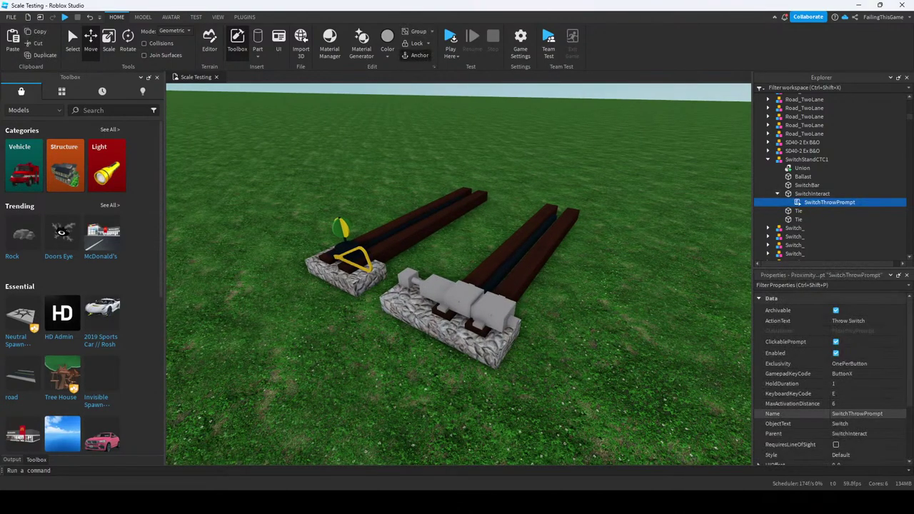
Filter the workspace for SwitchThrowPrompt, set MaxActivationDistance to 5 on both prompts, and clear the filter.
{"action": "type", "text": "SwitchThrowPrompt"}
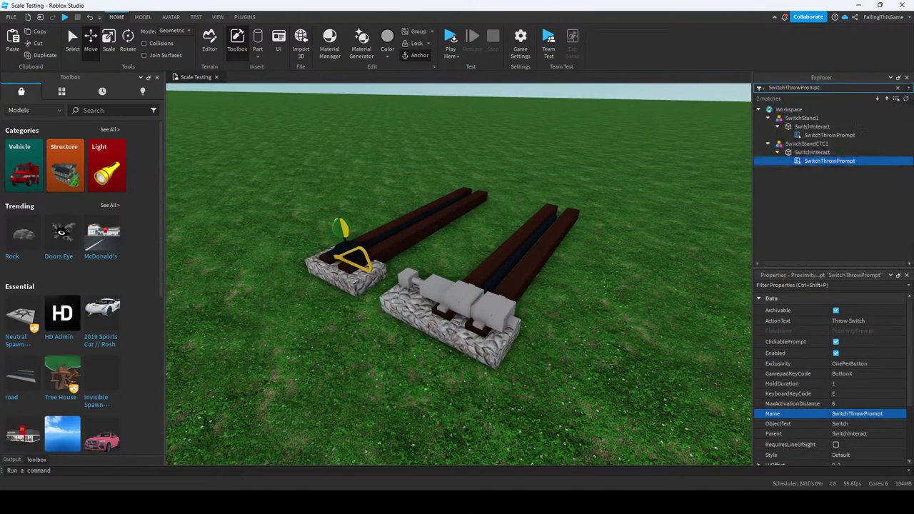
{"action": "key", "text": "ctrl+a"}
{"action": "left_click", "coordinate": [864, 351]}
{"action": "type", "text": "5"}
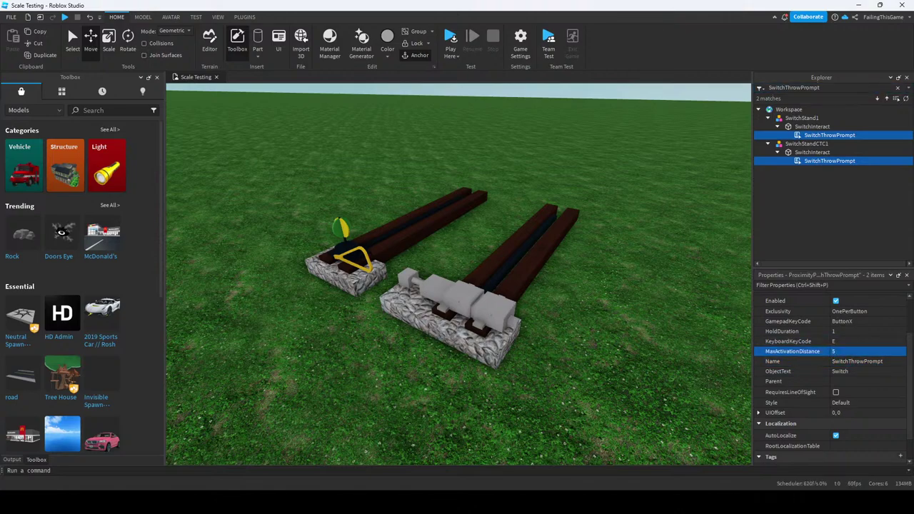
{"action": "key", "text": "Escape"}
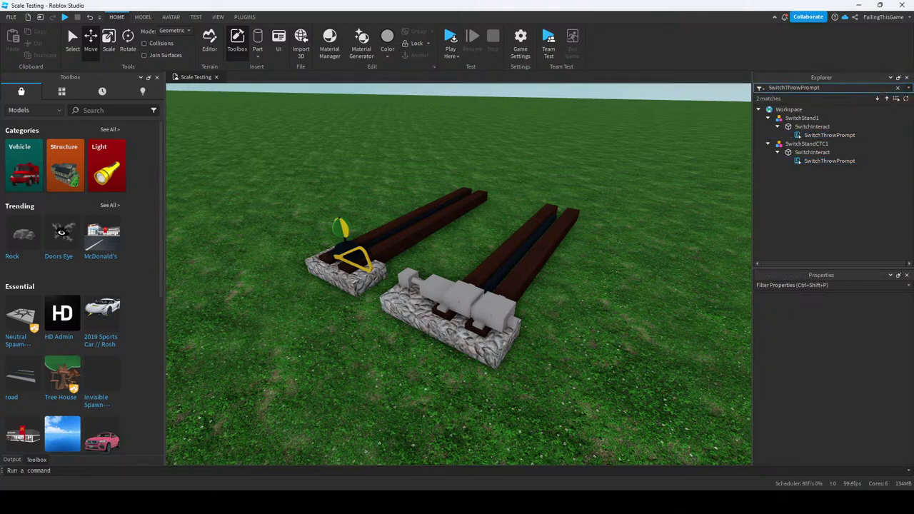
{"action": "key", "text": "BackSpace"}
Duplicate the SwitchStand1 and SwitchStandCTC1 models together.
{"action": "key", "text": "a"}
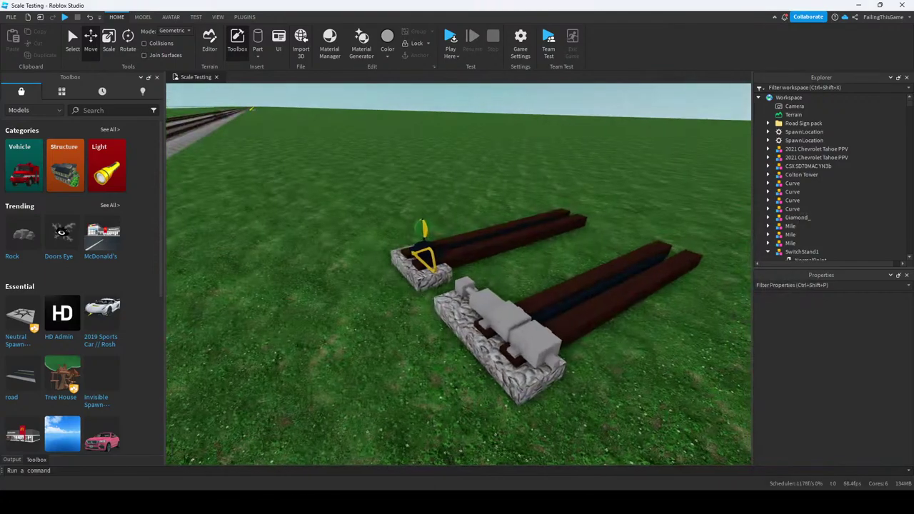
{"action": "scroll", "coordinate": [830, 178], "scroll_direction": "down", "scroll_amount": 3}
{"action": "scroll", "coordinate": [831, 178], "scroll_direction": "down", "scroll_amount": 5}
{"action": "left_click", "coordinate": [807, 257]}
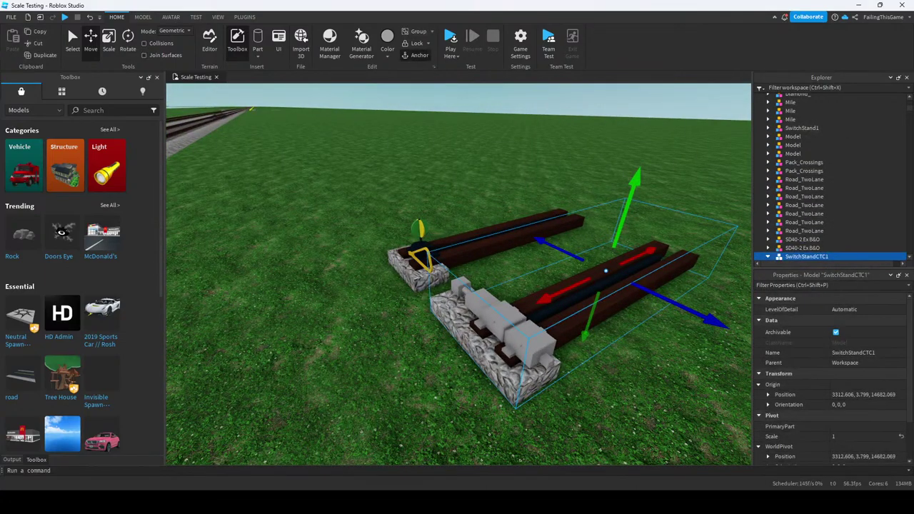
{"action": "left_click", "coordinate": [802, 128], "text": "ctrl"}
{"action": "key", "text": "ctrl+d"}
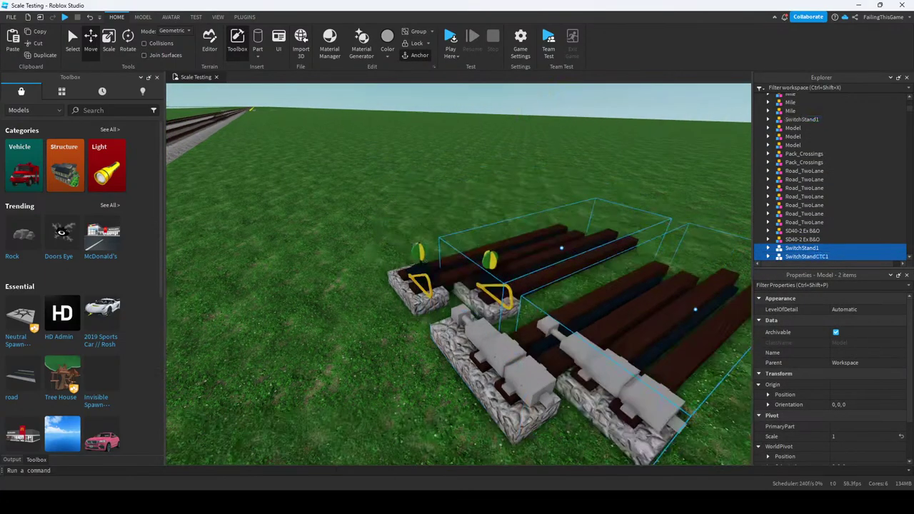
{"action": "key", "text": "f"}
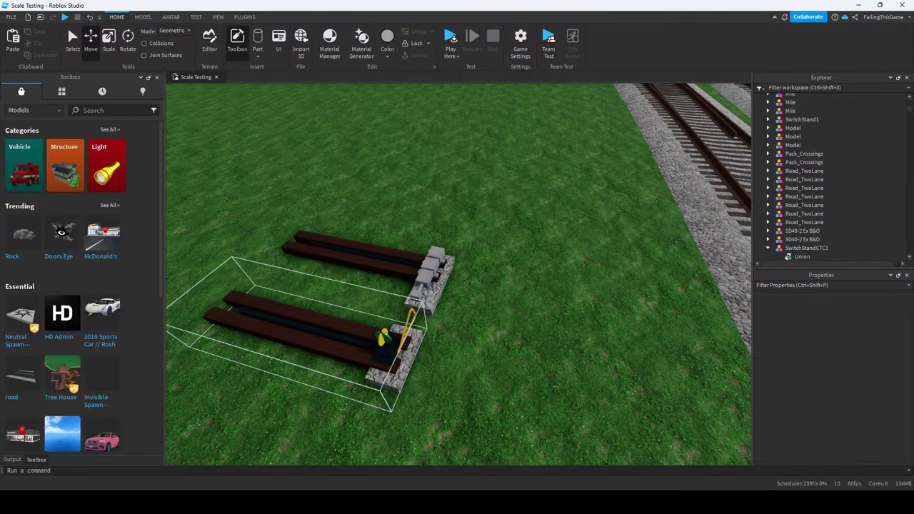
Duplicate SwitchStand1 and move the copy onto the turnout, aligning its ties with the track beside the switch point tips.
{"action": "left_click", "coordinate": [307, 335]}
{"action": "right_click_drag", "start_coordinate": [457, 271], "coordinate": [357, 275]}
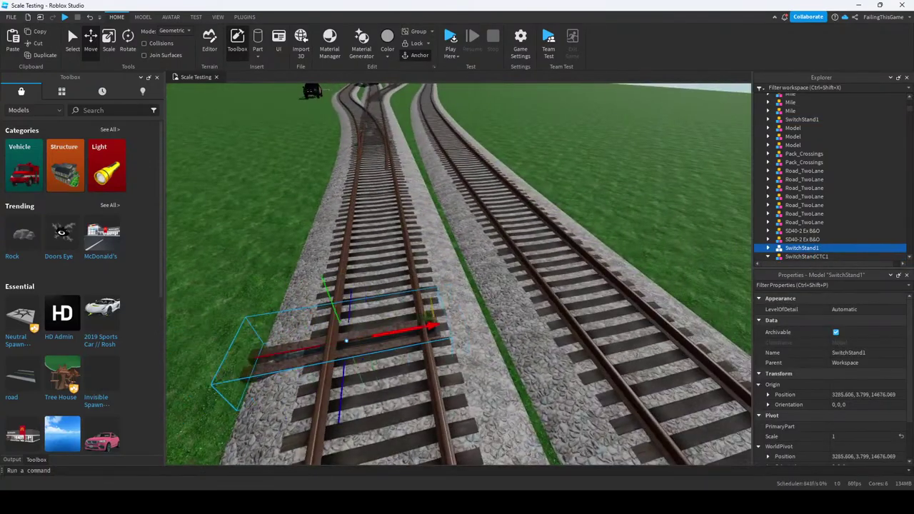
{"action": "left_click_drag", "start_coordinate": [421, 325], "coordinate": [485, 323]}
{"action": "left_click_drag", "start_coordinate": [401, 418], "coordinate": [431, 334]}
{"action": "right_click_drag", "start_coordinate": [458, 286], "coordinate": [371, 329]}
{"action": "left_click_drag", "start_coordinate": [486, 340], "coordinate": [560, 339]}
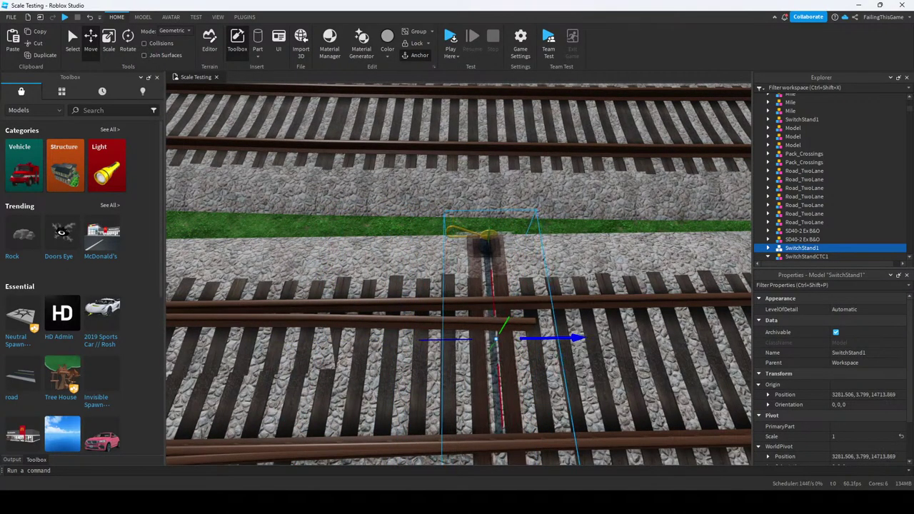
{"action": "right_click_drag", "start_coordinate": [457, 286], "coordinate": [436, 271]}
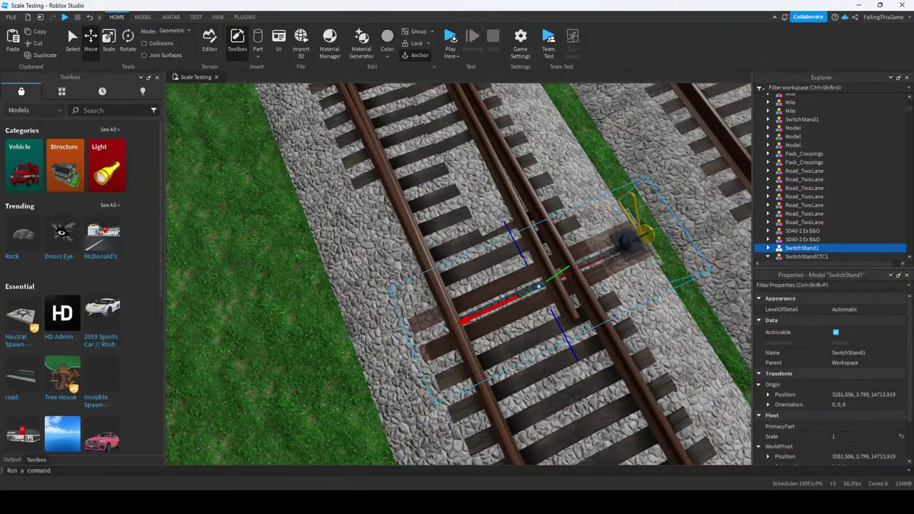
{"action": "mouse_move", "coordinate": [471, 318]}
{"action": "left_mouse_down"}
{"action": "mouse_move", "coordinate": [485, 311]}
{"action": "mouse_move", "coordinate": [477, 316]}
{"action": "left_mouse_up"}
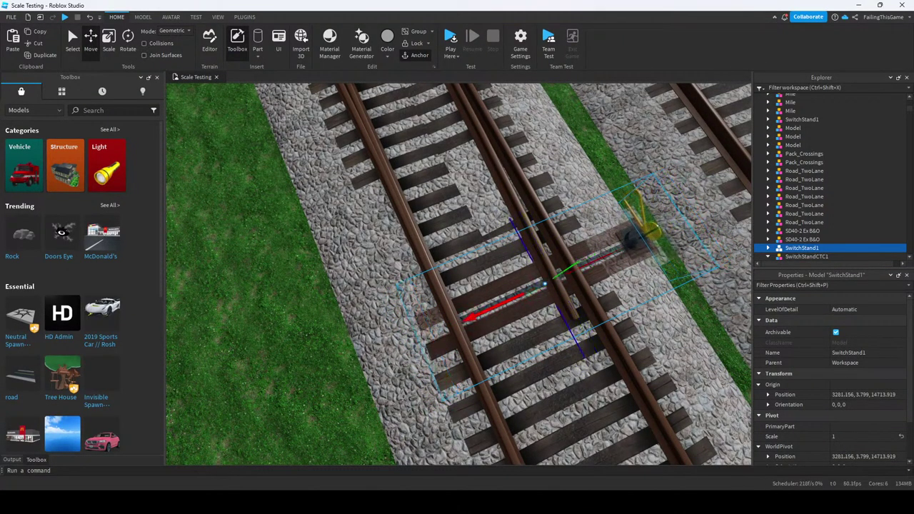
Reparent the placed SwitchStand1 copy into the turnout's Switch_ model at its original location and collapse its contents.
{"action": "right_click_drag", "start_coordinate": [458, 285], "coordinate": [397, 224]}
{"action": "left_click", "coordinate": [464, 160]}
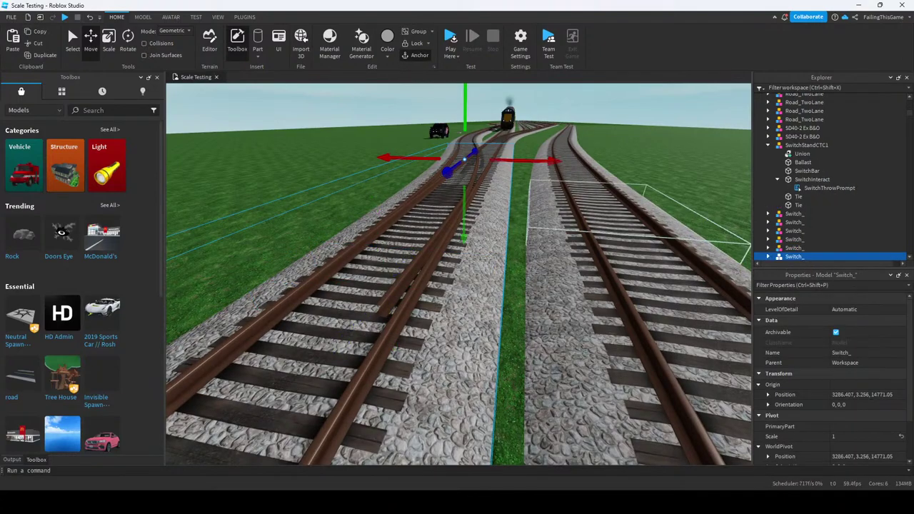
{"action": "right_click", "coordinate": [794, 208]}
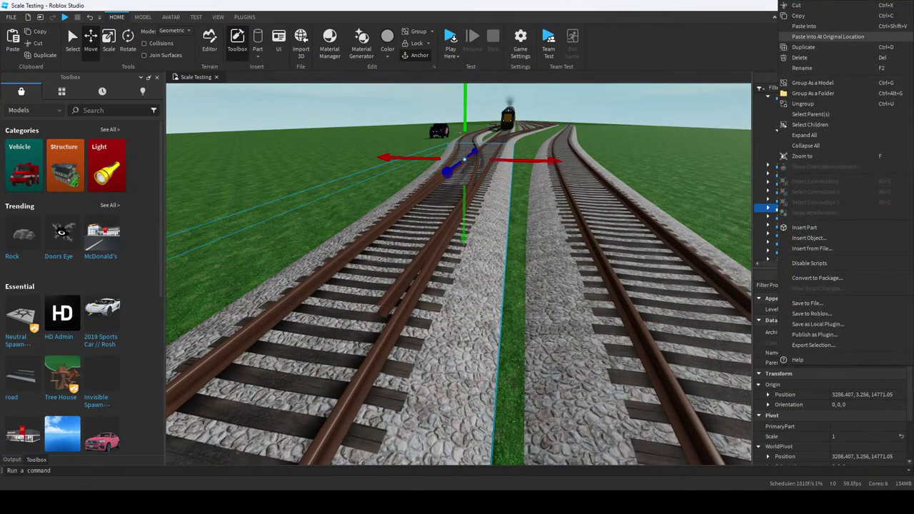
{"action": "left_click", "coordinate": [822, 46]}
{"action": "scroll", "coordinate": [829, 177], "scroll_direction": "down", "scroll_amount": 2}
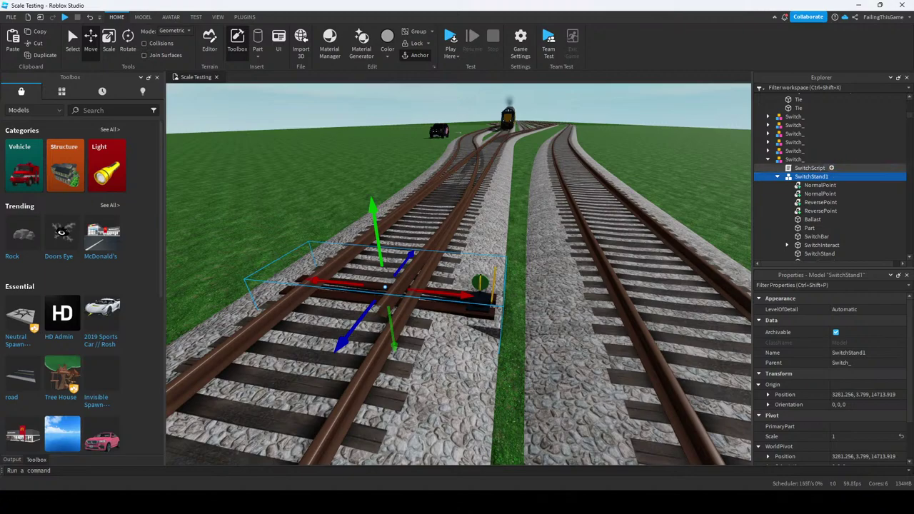
{"action": "left_click", "coordinate": [778, 177]}
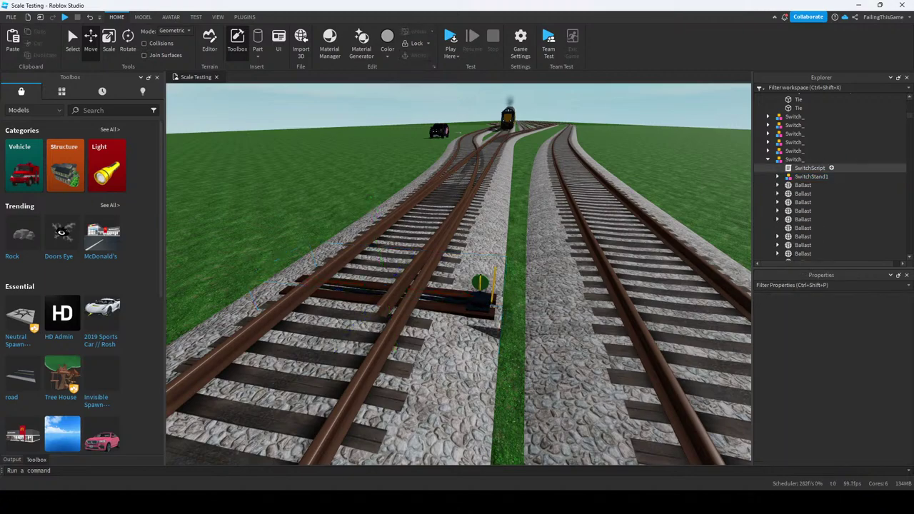
Filter the workspace for SwitchScript, select every matching script, and open them all for editing.
{"action": "left_click", "coordinate": [810, 168]}
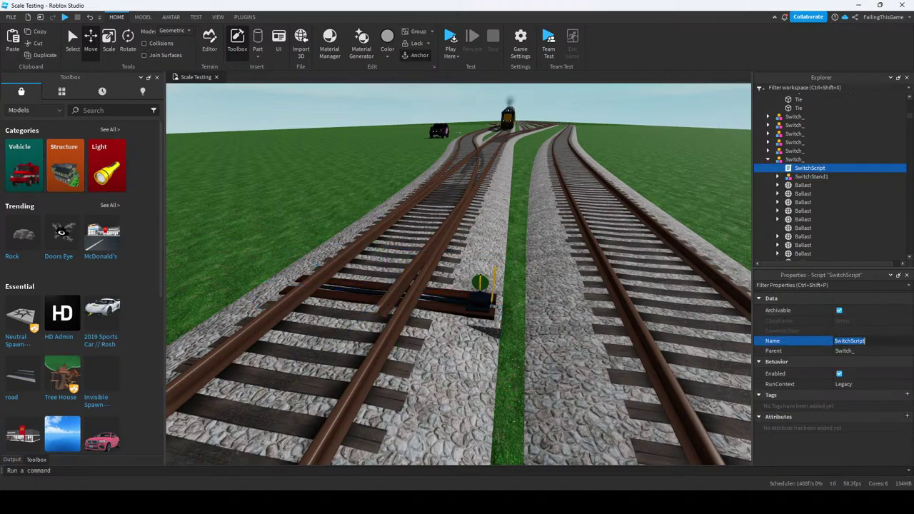
{"action": "key", "text": "ctrl+c"}
{"action": "key", "text": "ctrl+shift+x"}
{"action": "key", "text": "ctrl+v"}
{"action": "key", "text": "Return"}
{"action": "key", "text": "shift+F10"}
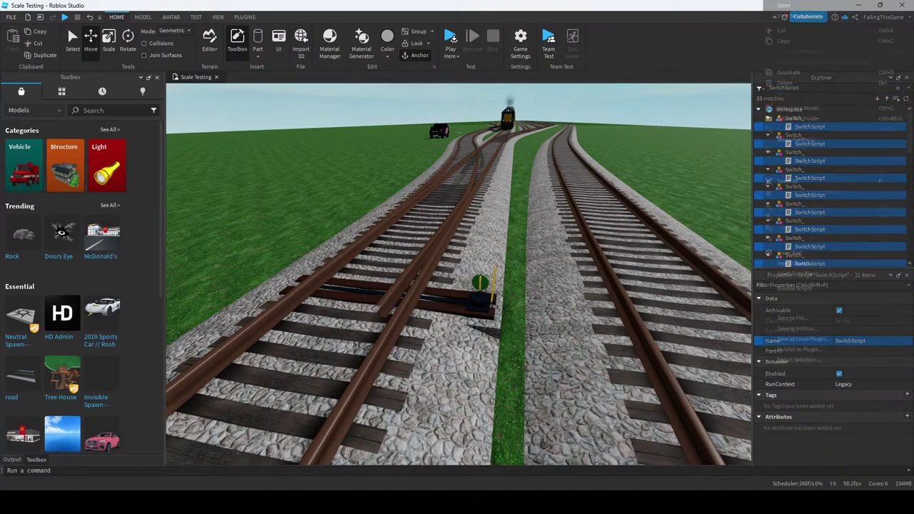
{"action": "key", "text": "Return"}
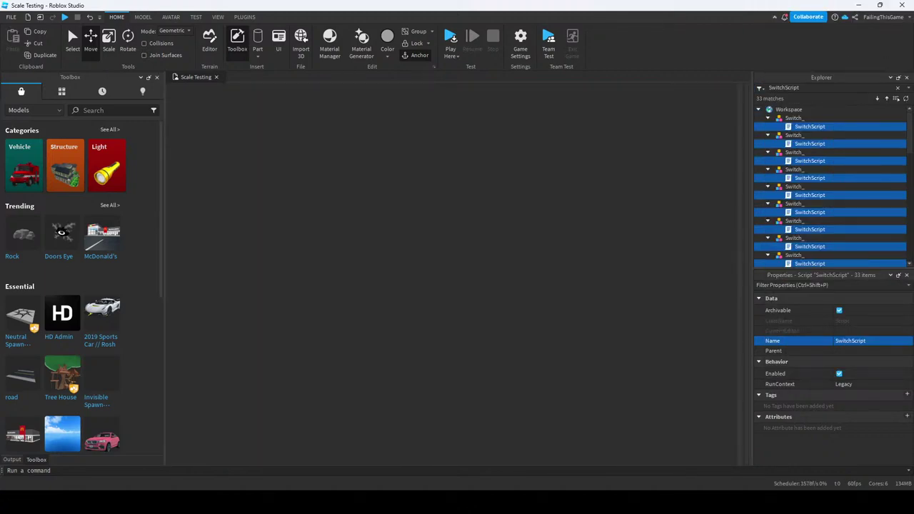
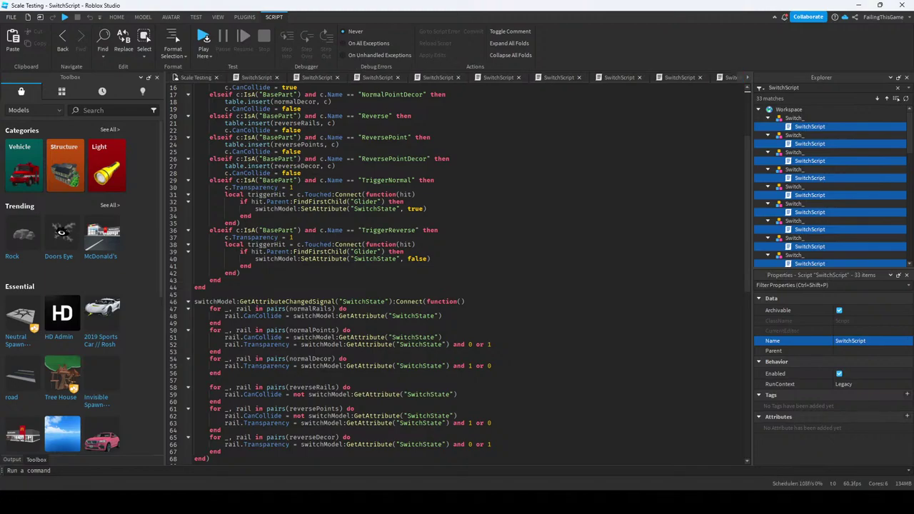
Clear the workspace filter with the placed switch stand selected in the scene, and open that turnout's SwitchScript.
{"action": "left_click", "coordinate": [193, 77]}
{"action": "left_click", "coordinate": [482, 284]}
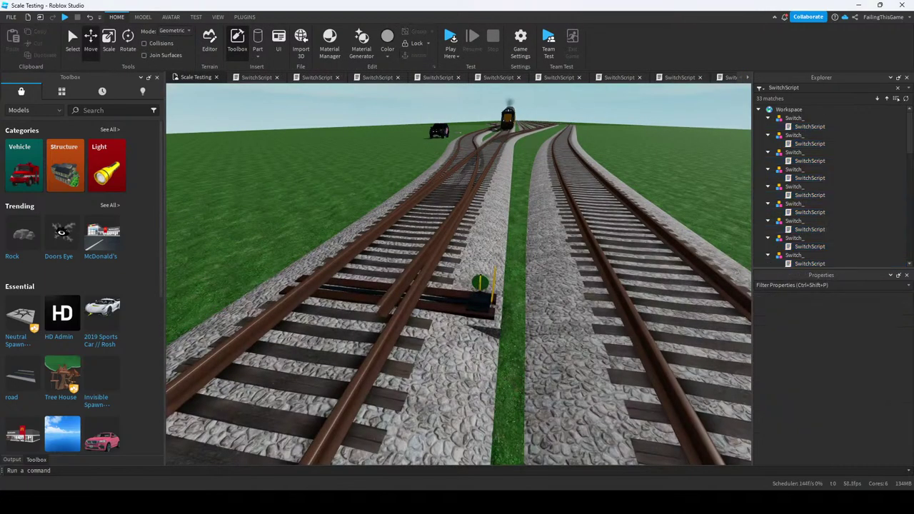
{"action": "scroll", "coordinate": [459, 275], "scroll_direction": "up", "scroll_amount": 5}
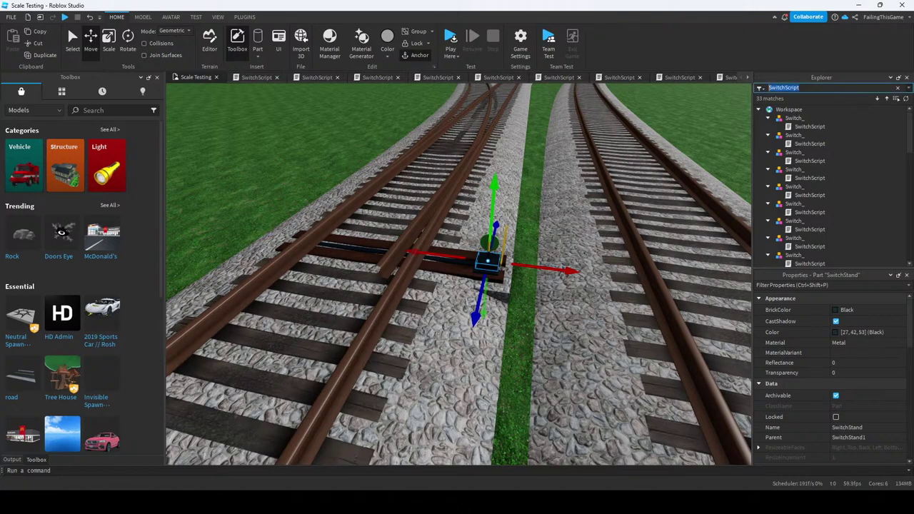
{"action": "key", "text": "BackSpace"}
{"action": "double_click", "coordinate": [810, 130]}
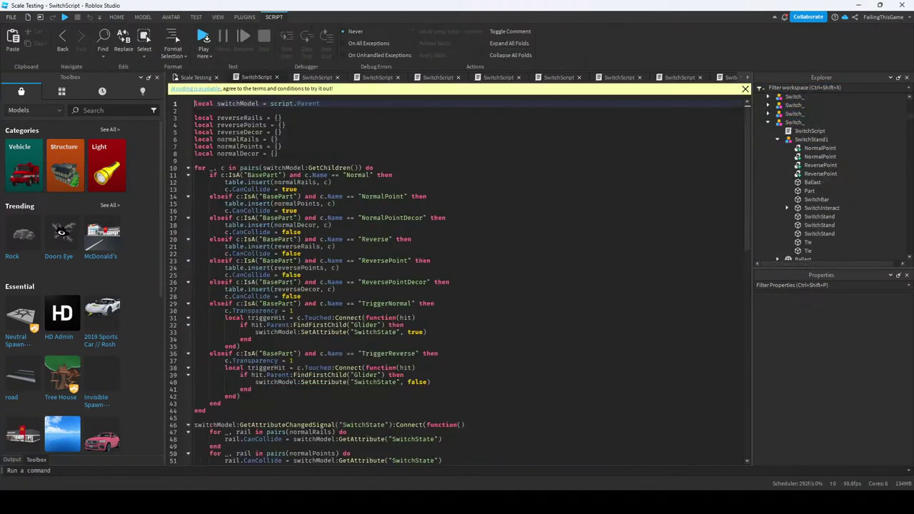
Replace GetChildren with GetDescendants in the for loop over switchModel on line 10 of SwitchScript.
{"action": "left_click", "coordinate": [279, 154]}
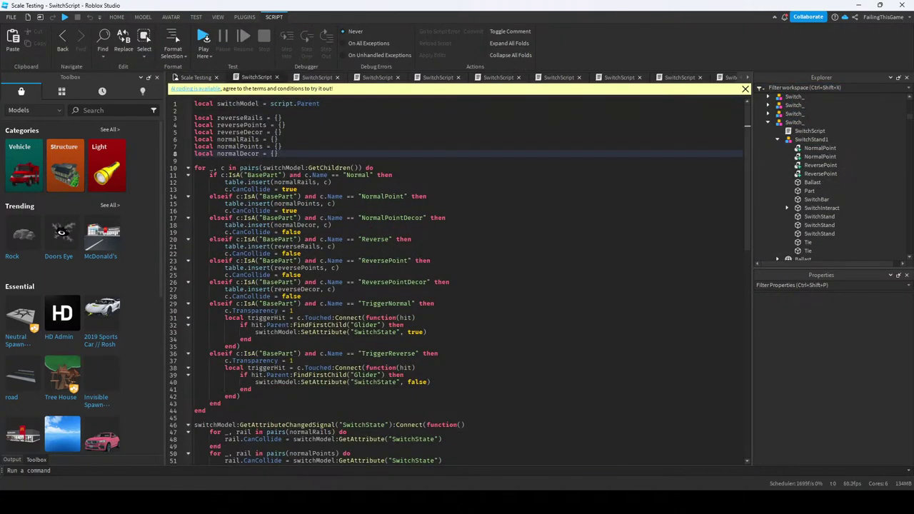
{"action": "double_click", "coordinate": [332, 168]}
{"action": "type", "text": "GetDescendants"}
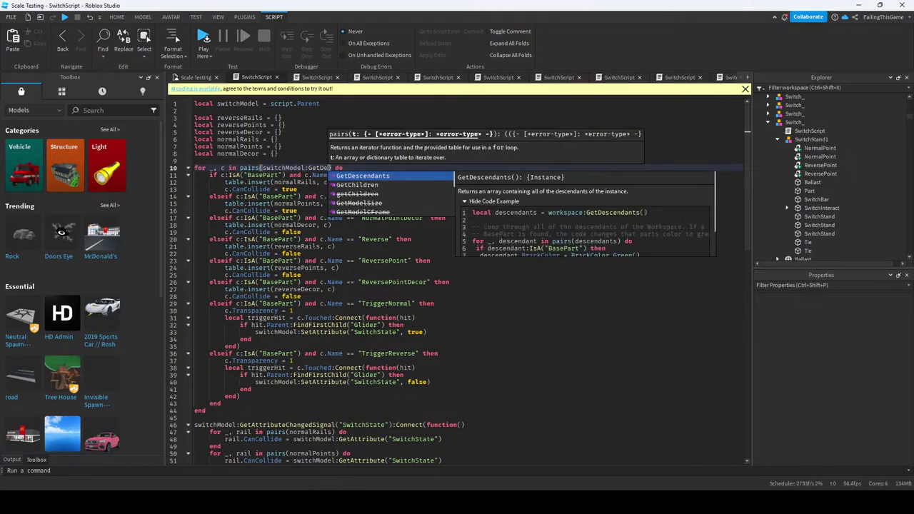
{"action": "left_click", "coordinate": [207, 161]}
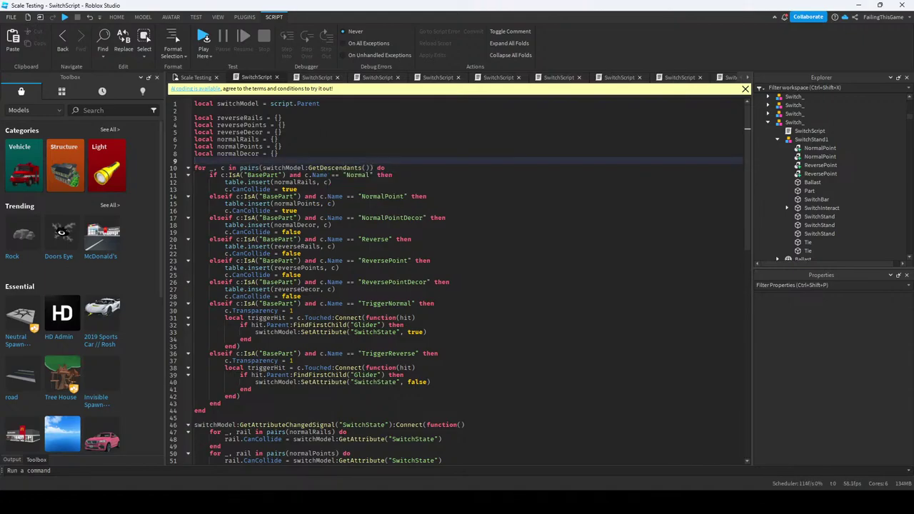
{"action": "left_click", "coordinate": [195, 78]}
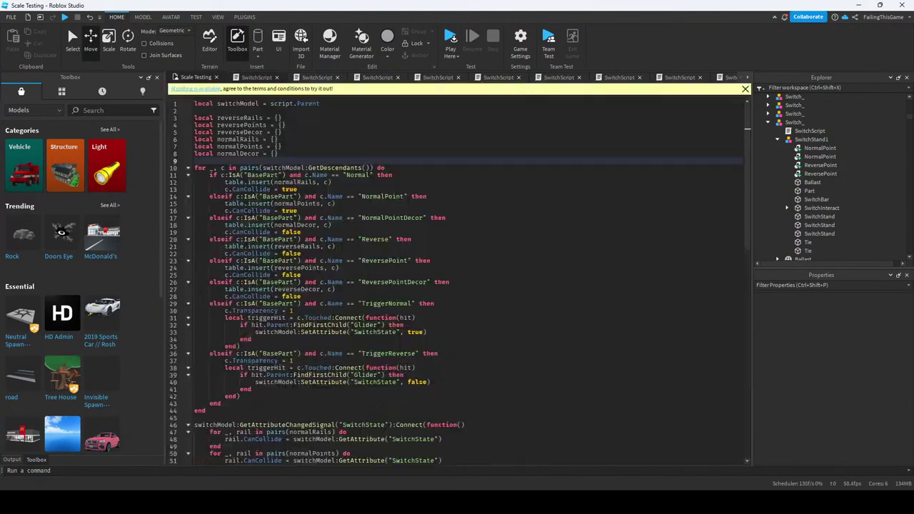
{"action": "left_click", "coordinate": [255, 77]}
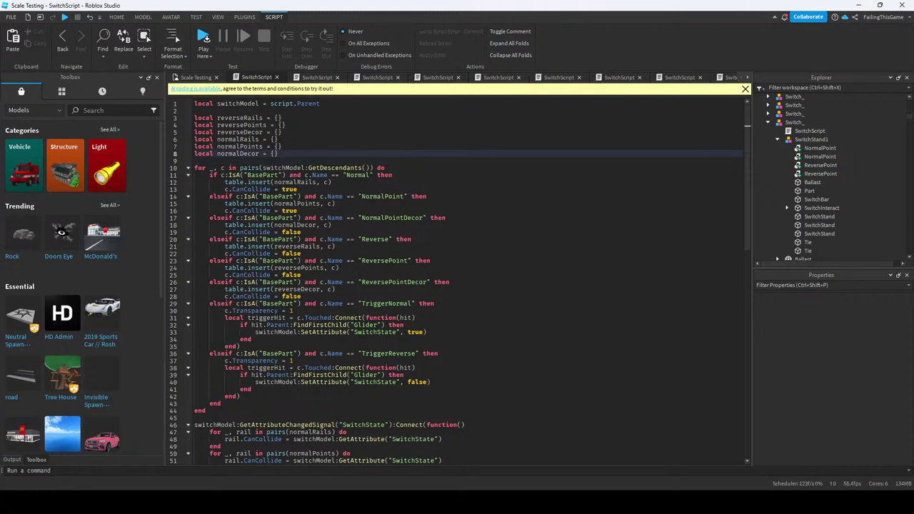
{"action": "key", "text": "Return"}
{"action": "type", "text": "local"}
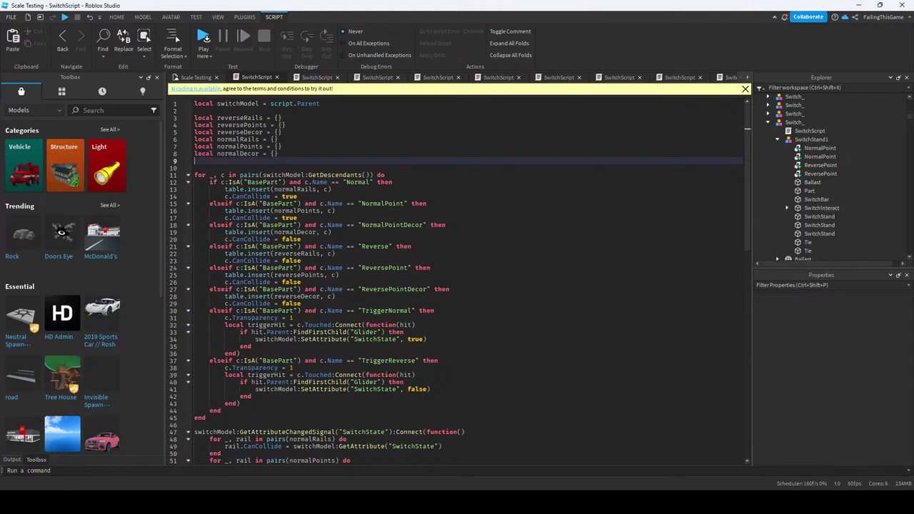
{"action": "key", "text": "BackSpace"}
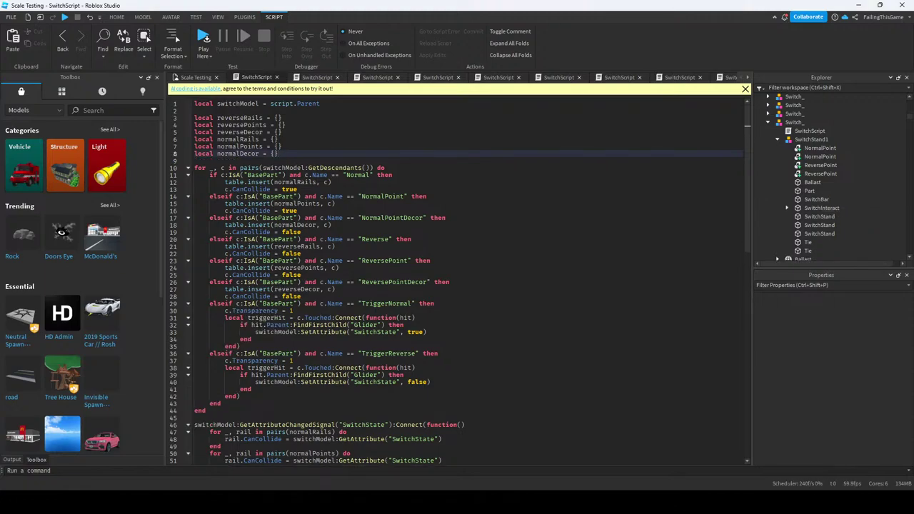
Copy the entire code of the edited SwitchScript and switch to the last of the other open SwitchScripts.
{"action": "key", "text": "ctrl+a"}
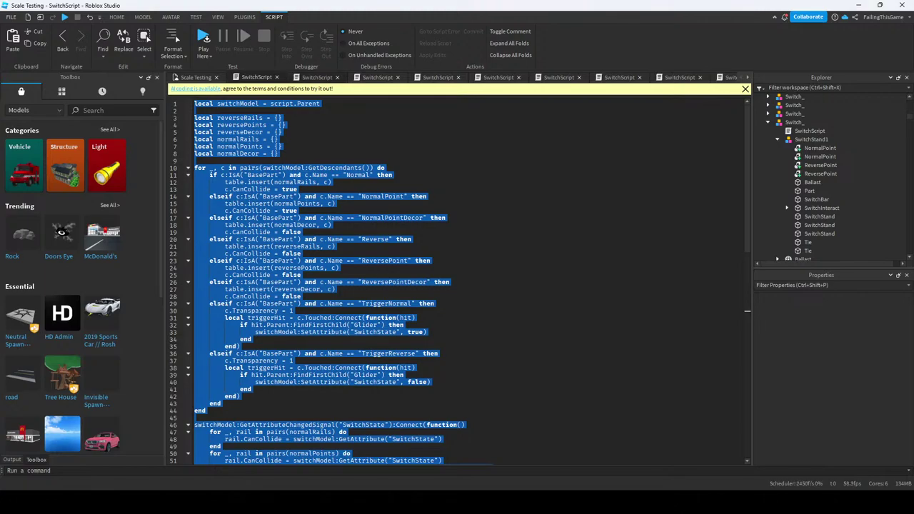
{"action": "left_click", "coordinate": [285, 125]}
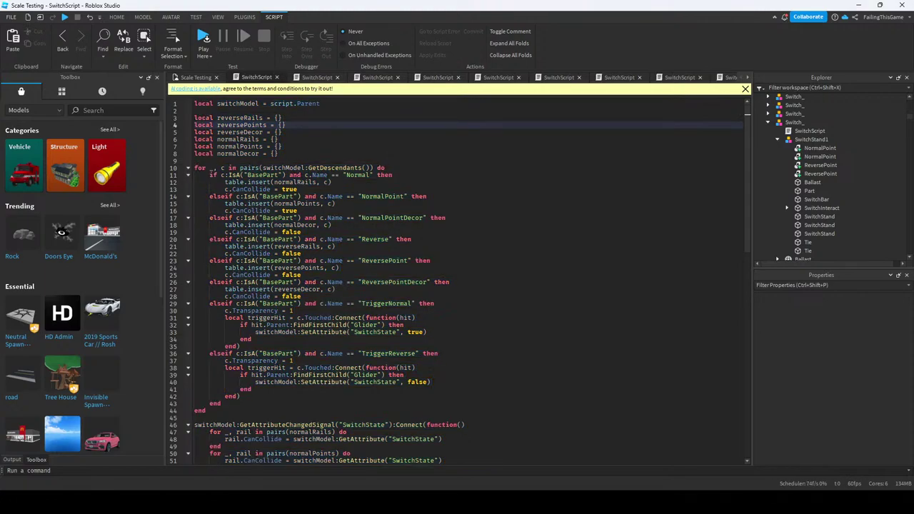
{"action": "scroll", "coordinate": [458, 278], "scroll_direction": "down", "scroll_amount": 10}
{"action": "scroll", "coordinate": [457, 278], "scroll_direction": "up", "scroll_amount": 10}
{"action": "left_click", "coordinate": [279, 139]}
{"action": "key", "text": "ctrl+a"}
{"action": "key", "text": "ctrl+Tab"}
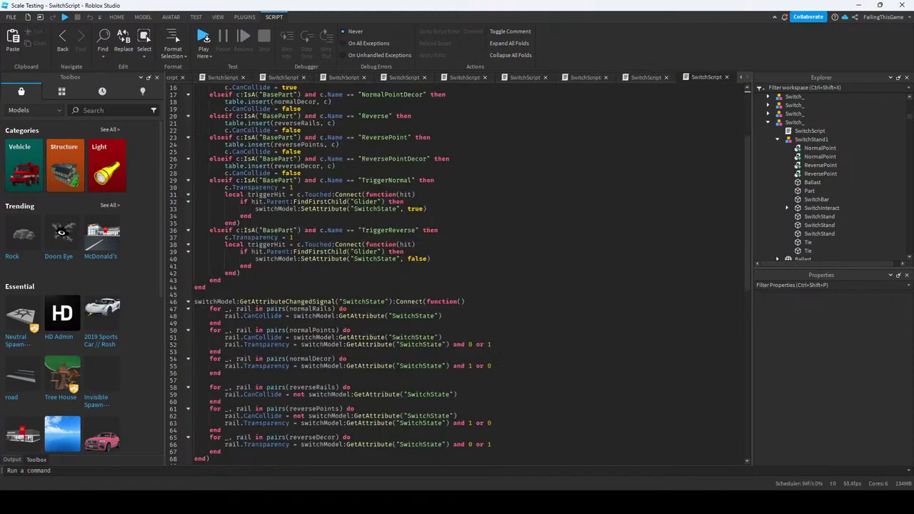
Overwrite the code of each other open SwitchScript with the copied GetDescendants version, closing every script until only the scene remains.
{"action": "key", "text": "ctrl+a"}
{"action": "key", "text": "ctrl+v"}
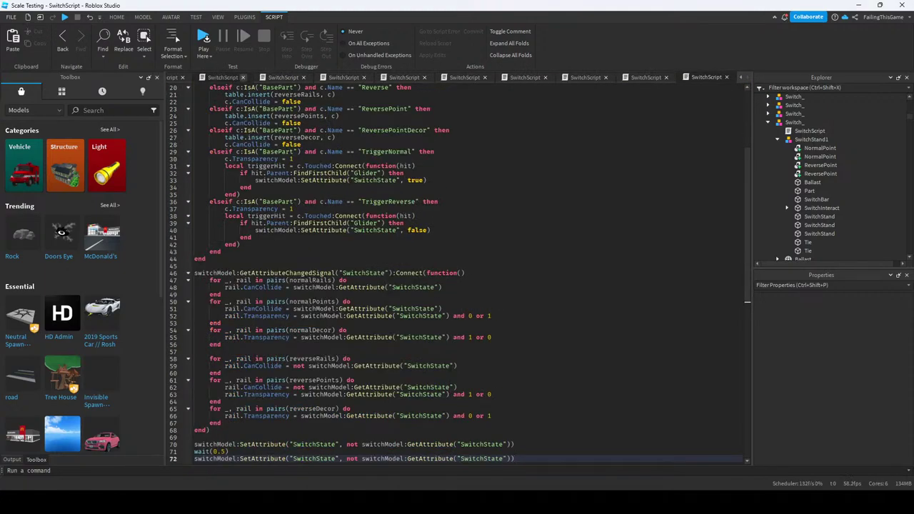
{"action": "key", "text": "ctrl+End"}
{"action": "key", "text": "ctrl+Home"}
{"action": "key", "text": "ctrl+End"}
{"action": "key", "text": "ctrl+Home"}
{"action": "key", "text": "ctrl+End"}
{"action": "key", "text": "ctrl+Home"}
{"action": "key", "text": "ctrl+End"}
{"action": "key", "text": "ctrl+shift+Home"}
{"action": "key", "text": "ctrl+End"}
{"action": "key", "text": "ctrl+shift+Home"}
{"action": "key", "text": "ctrl+End"}
{"action": "key", "text": "ctrl+shift+Home"}
{"action": "key", "text": "ctrl+End"}
{"action": "key", "text": "ctrl+shift+Home"}
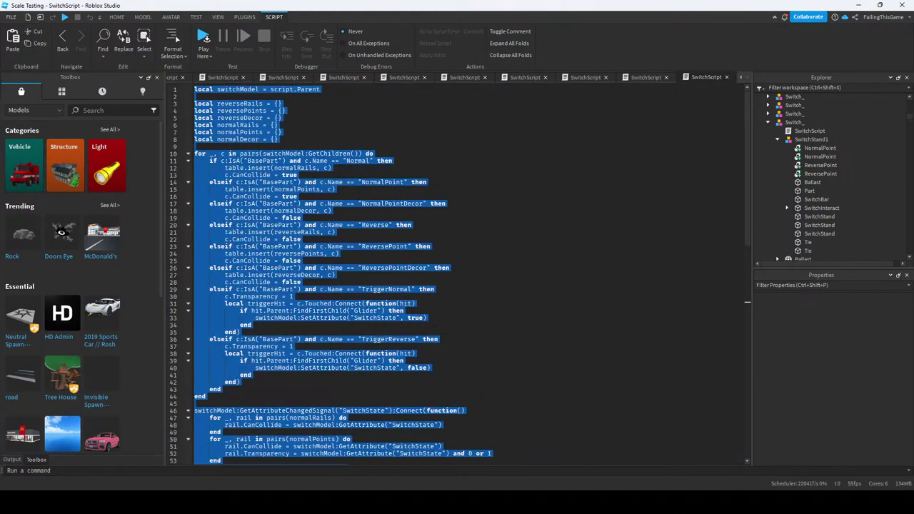
{"action": "key", "text": "ctrl+End"}
{"action": "key", "text": "ctrl+shift+Home"}
{"action": "key", "text": "ctrl+End"}
{"action": "key", "text": "ctrl+shift+Home"}
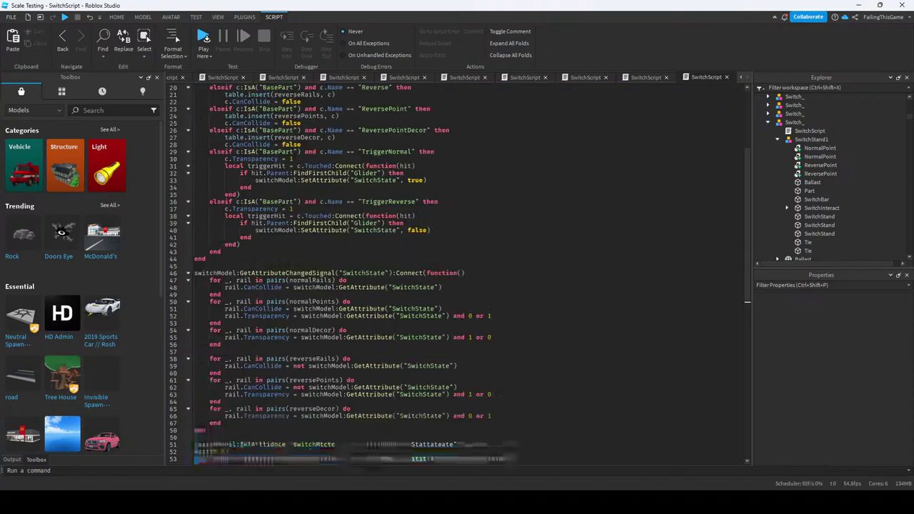
{"action": "key", "text": "ctrl+shift+Home"}
{"action": "key", "text": "ctrl+End"}
{"action": "key", "text": "ctrl+shift+Home"}
{"action": "key", "text": "ctrl+End"}
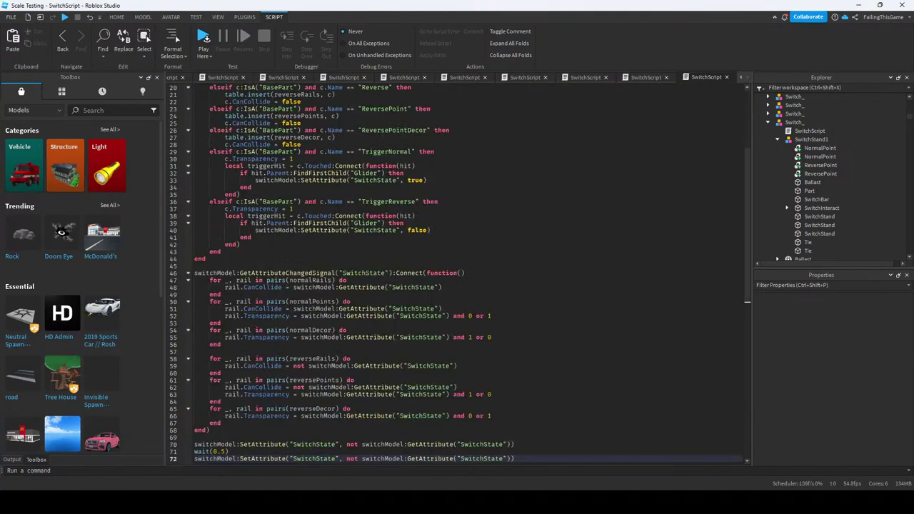
{"action": "key", "text": "ctrl+Home"}
{"action": "key", "text": "ctrl+End"}
{"action": "key", "text": "ctrl+shift+Home"}
{"action": "key", "text": "ctrl+End"}
{"action": "key", "text": "ctrl+shift+Home"}
{"action": "key", "text": "ctrl+End"}
{"action": "key", "text": "ctrl+shift+Home"}
{"action": "key", "text": "ctrl+End"}
{"action": "key", "text": "ctrl+Home"}
{"action": "key", "text": "ctrl+End"}
{"action": "key", "text": "ctrl+shift+Home"}
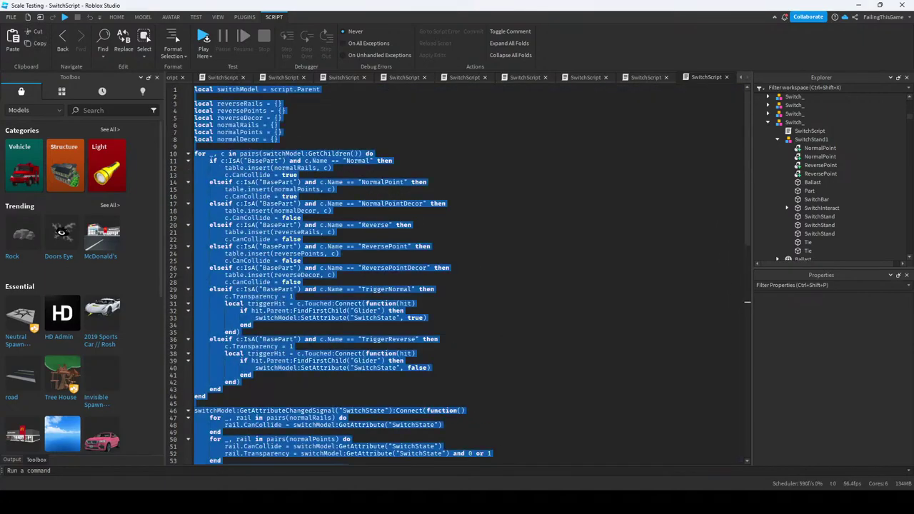
{"action": "key", "text": "ctrl+End"}
{"action": "key", "text": "ctrl+shift+Home"}
{"action": "key", "text": "ctrl+End"}
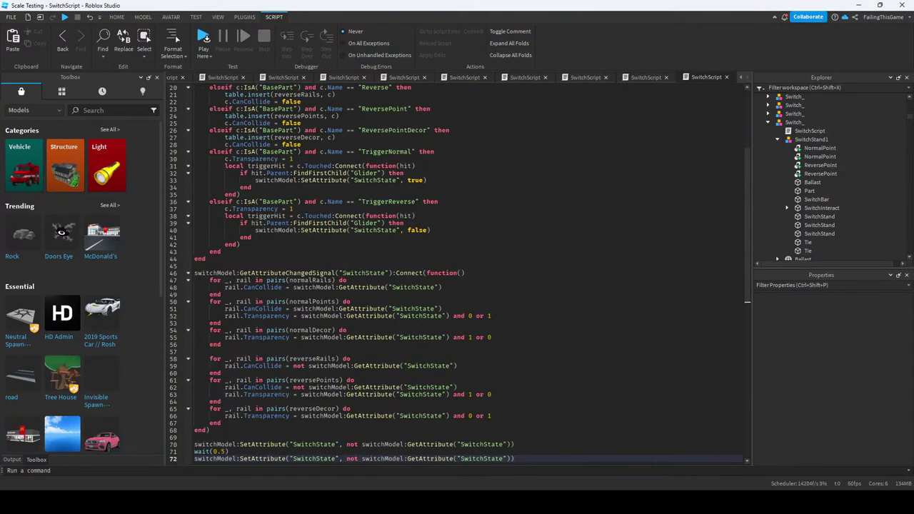
{"action": "key", "text": "ctrl+shift+Home"}
{"action": "key", "text": "ctrl+End"}
{"action": "key", "text": "ctrl+Home"}
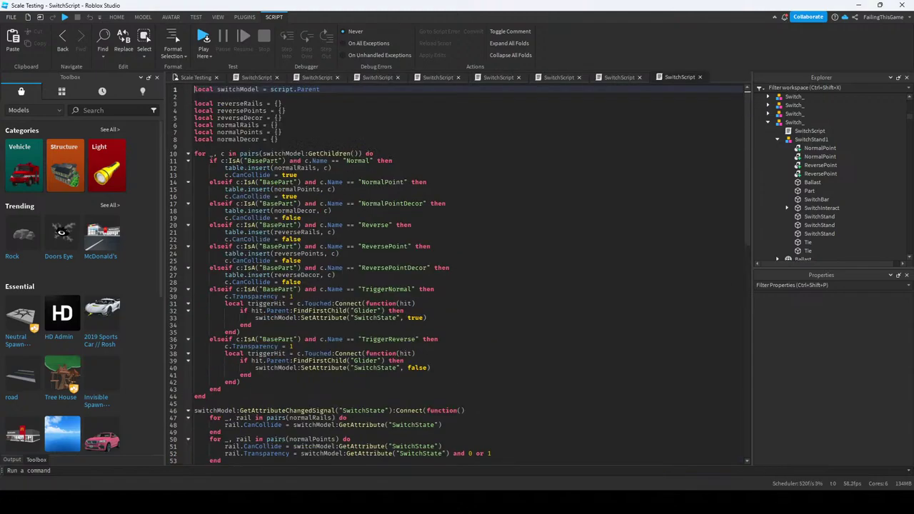
{"action": "key", "text": "ctrl+End"}
{"action": "key", "text": "ctrl+w"}
{"action": "key", "text": "ctrl+w"}
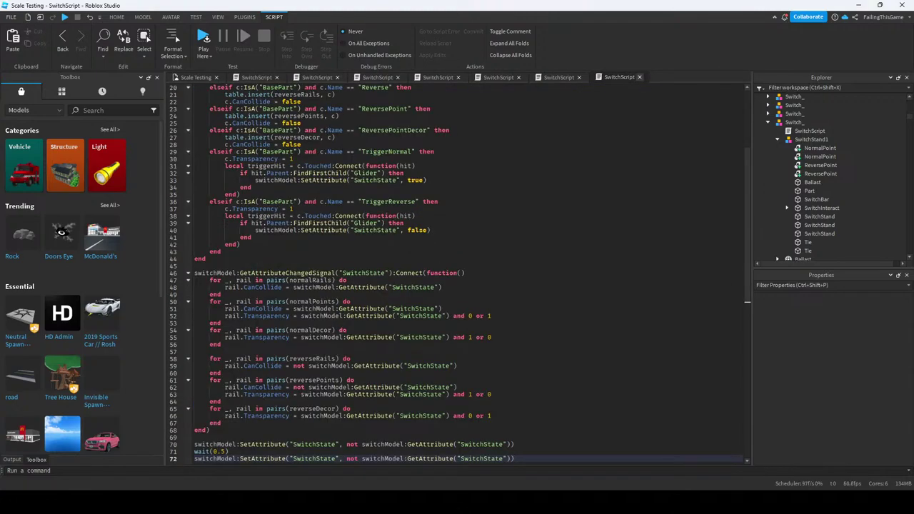
{"action": "key", "text": "ctrl+w"}
{"action": "key", "text": "ctrl+Home"}
{"action": "key", "text": "ctrl+End"}
{"action": "key", "text": "ctrl+w"}
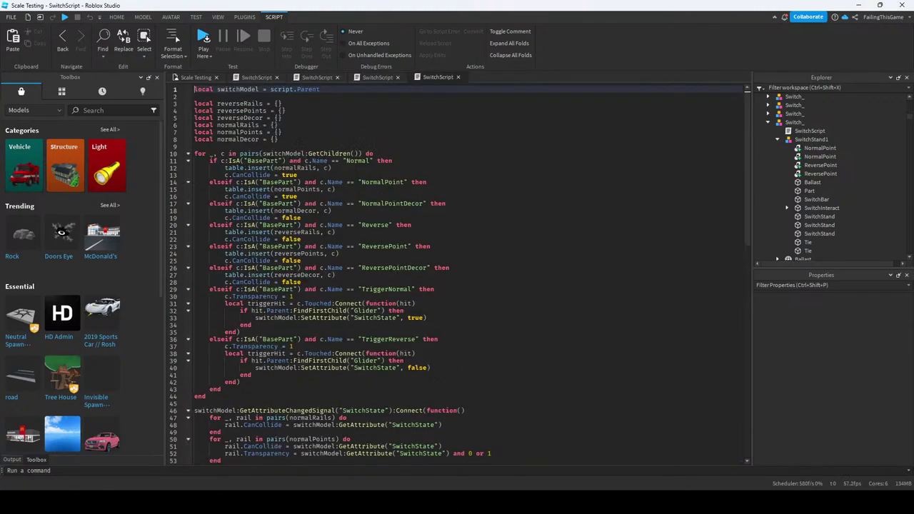
{"action": "key", "text": "ctrl+End"}
{"action": "key", "text": "ctrl+w"}
{"action": "key", "text": "ctrl+End"}
{"action": "key", "text": "ctrl+w"}
{"action": "key", "text": "ctrl+End"}
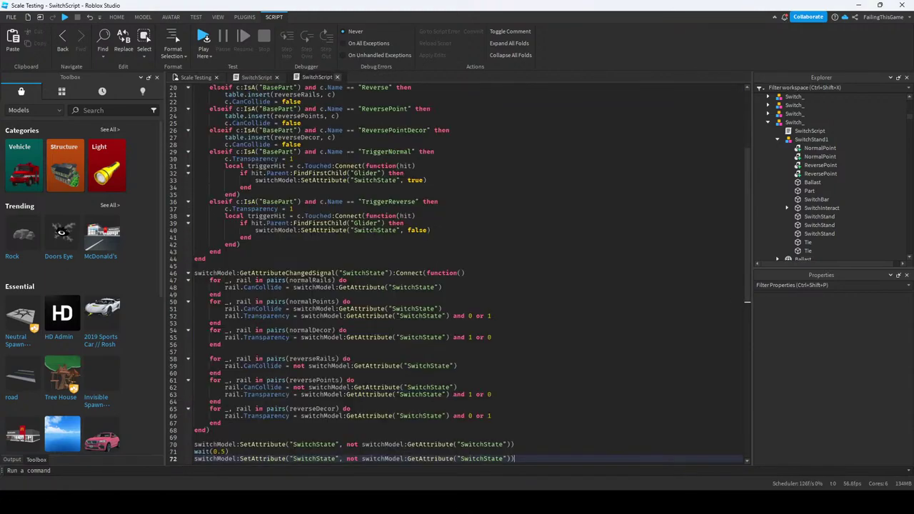
{"action": "key", "text": "ctrl+w"}
{"action": "key", "text": "ctrl+End"}
{"action": "key", "text": "ctrl+w"}
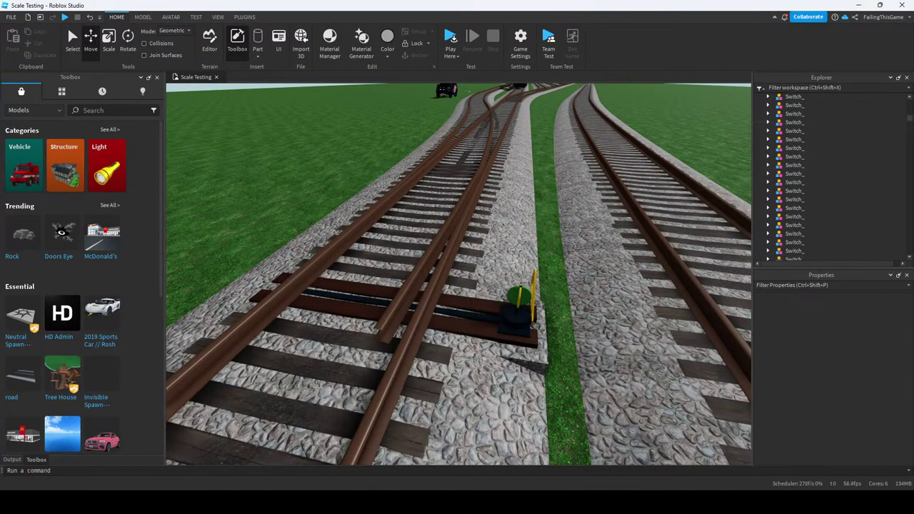
Add a new Script to ServerScriptService and rename it ProxPromtHandlerGlobal.
{"action": "left_click", "coordinate": [799, 157]}
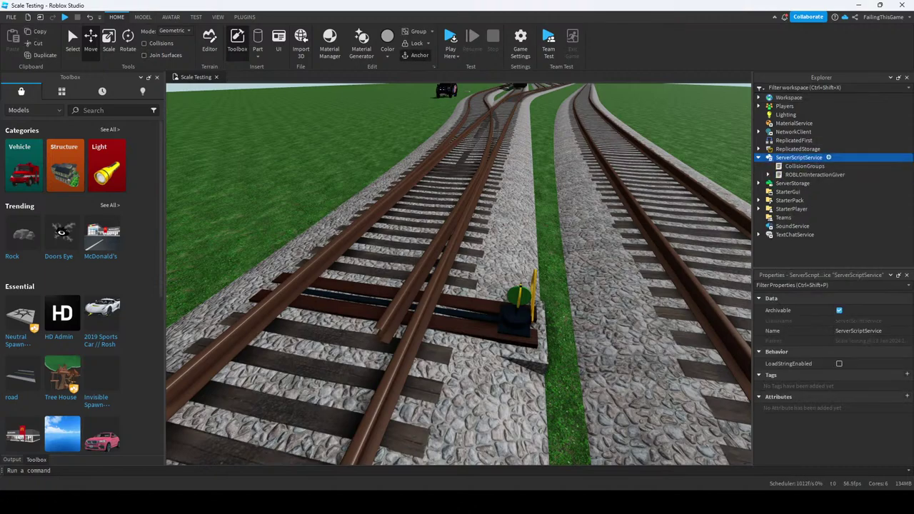
{"action": "key", "text": "ctrl+i"}
{"action": "type", "text": "script"}
{"action": "key", "text": "Return"}
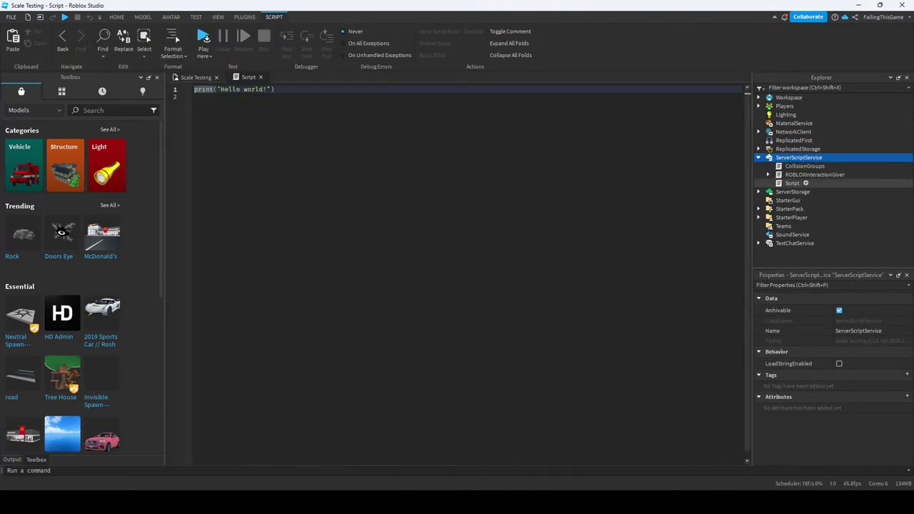
{"action": "right_click", "coordinate": [779, 183]}
{"action": "left_click", "coordinate": [802, 93]}
{"action": "type", "text": "Pro"}
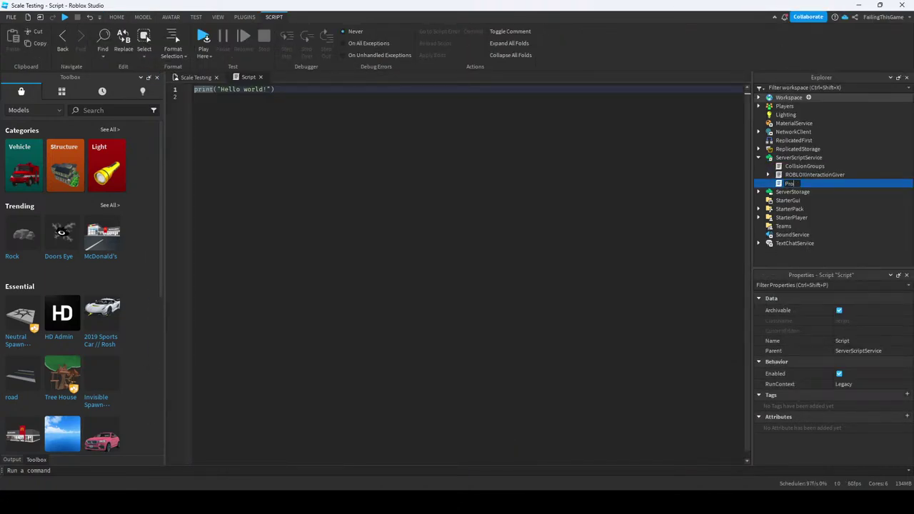
{"action": "type", "text": "xPromtHandlerGloa"}
{"action": "type", "text": "al"}
{"action": "key", "text": "Return"}
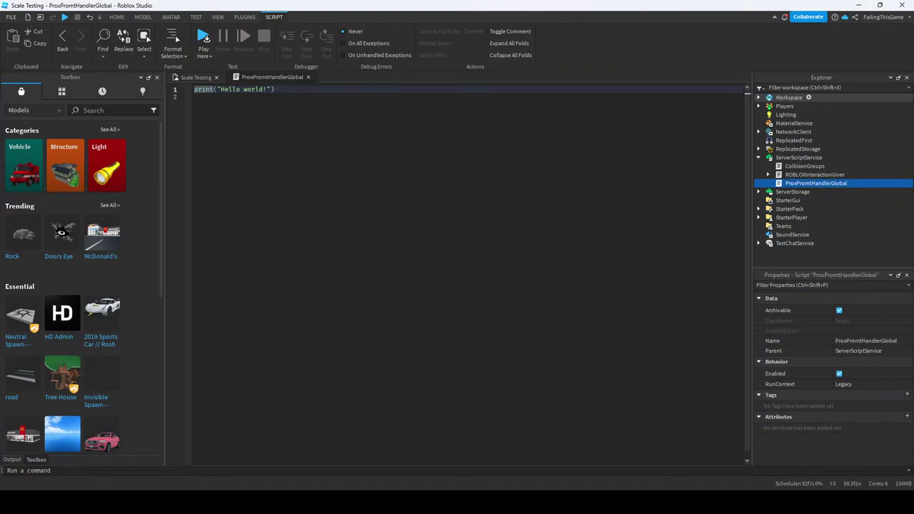
Replace the default code in ProxPromtHandlerGlobal with local ProximityPromptService = game:GetService("ProximityPromptService").
{"action": "key", "text": "ctrl+a"}
{"action": "key", "text": "BackSpace"}
{"action": "type", "text": "lo"}
{"action": "key", "text": "Tab"}
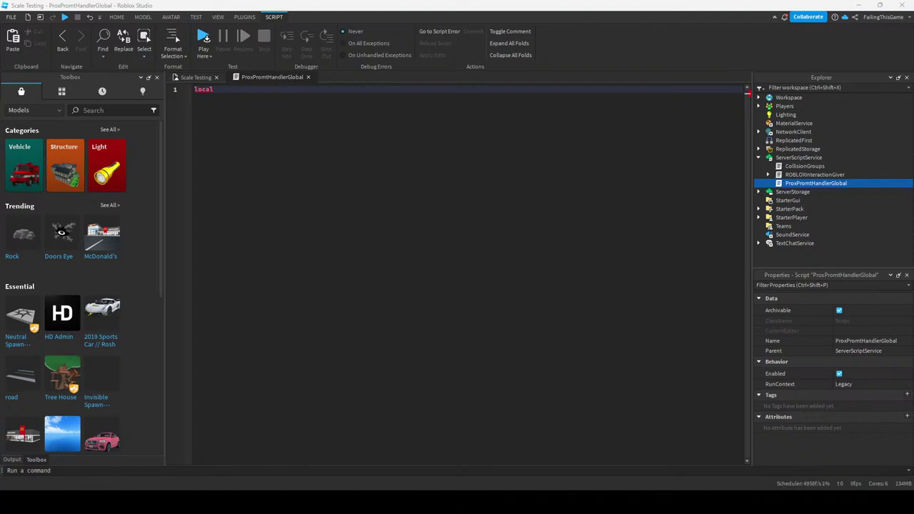
{"action": "key", "text": "ctrl+a"}
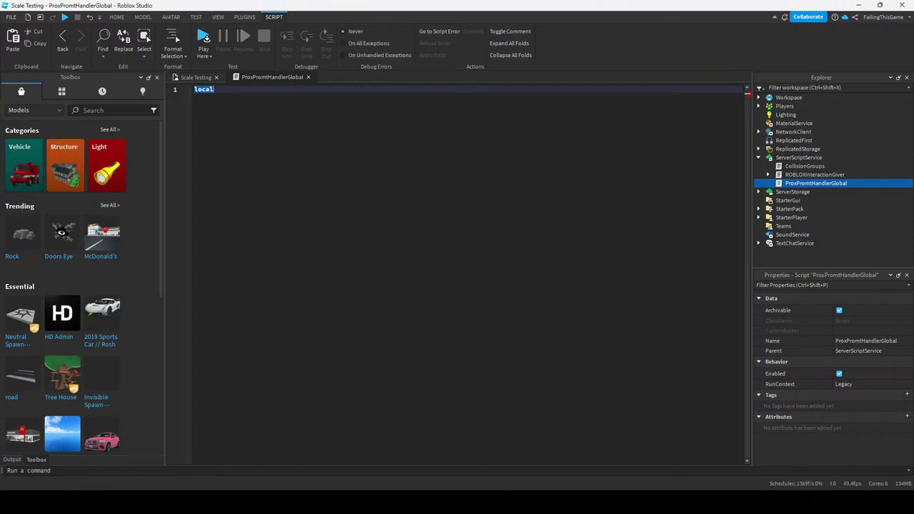
{"action": "type", "text": "local ProximityPromptService = game:GetService(\"ProximityPromptService\")"}
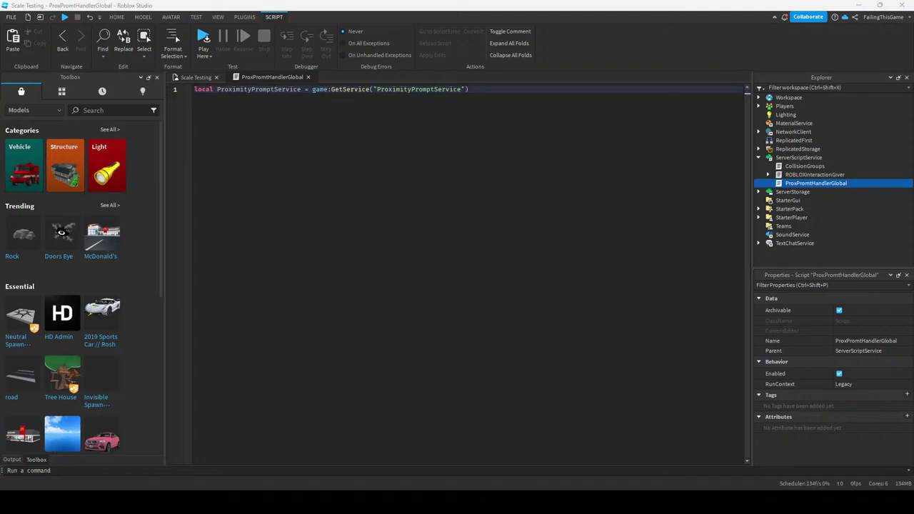
Write an empty local function onPromptTriggered(promptObject, player) and connect it below with ProximityPromptService.PromptTriggered:Connect(onPromptTriggered).
{"action": "type", "text": "local function onPromptTriggered(promptObject, player)  end"}
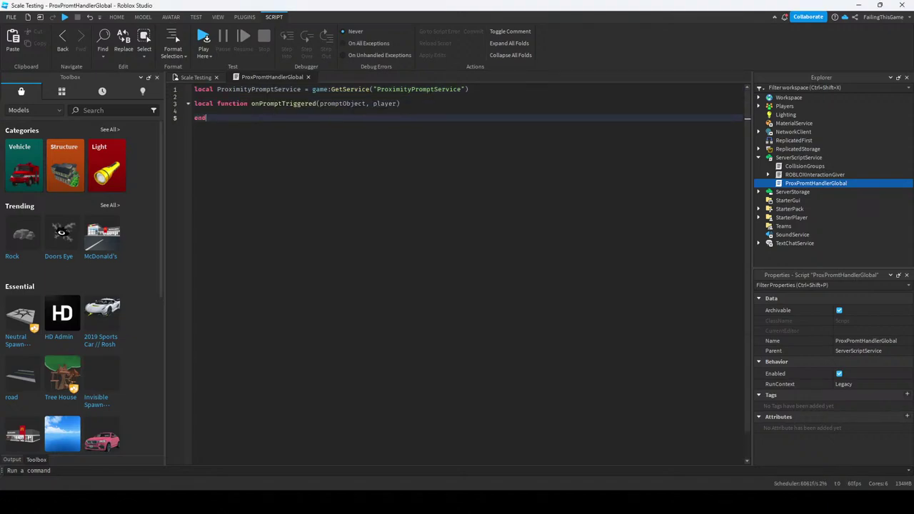
{"action": "key", "text": "Return"}
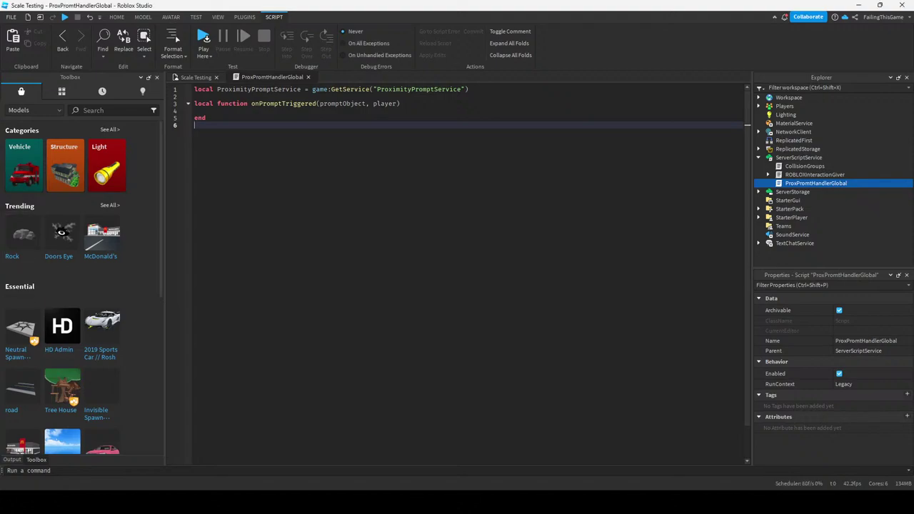
{"action": "type", "text": "ProximityPromptService.PromptTriggered:Connect(onPromptTriggered)"}
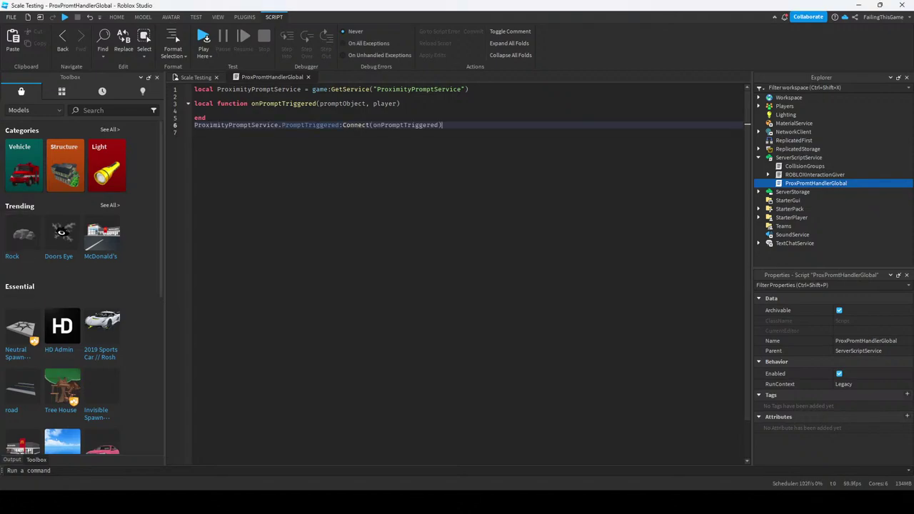
Start an if condition inside onPromptTriggered with promptObject.Parent.Parent.
{"action": "left_click", "coordinate": [194, 111]}
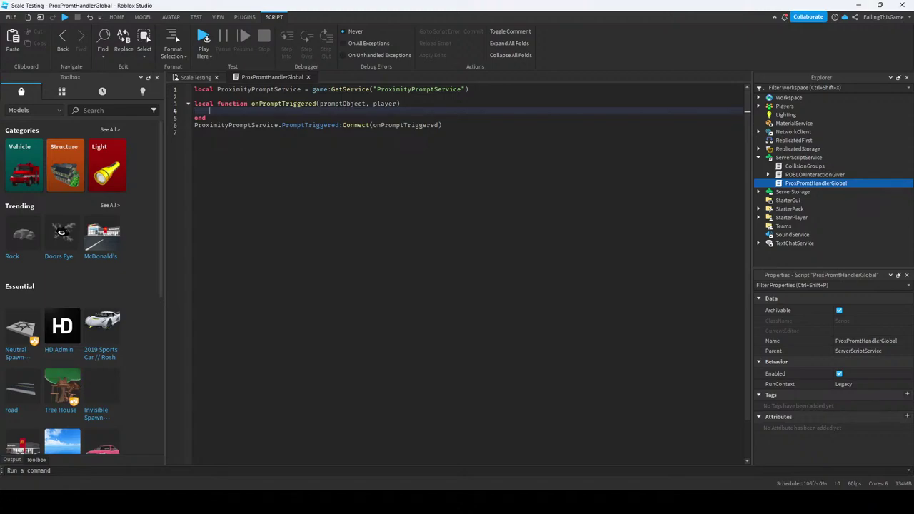
{"action": "type", "text": "if pro"}
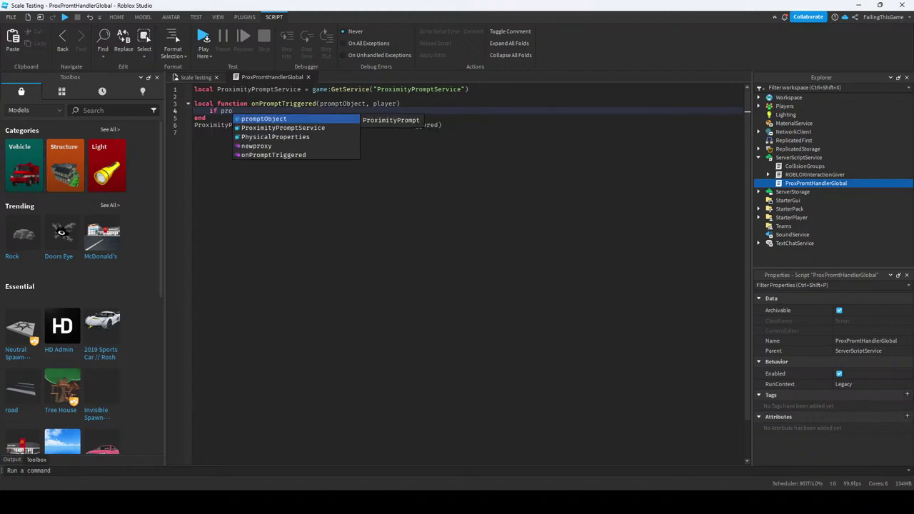
{"action": "key", "text": "Tab"}
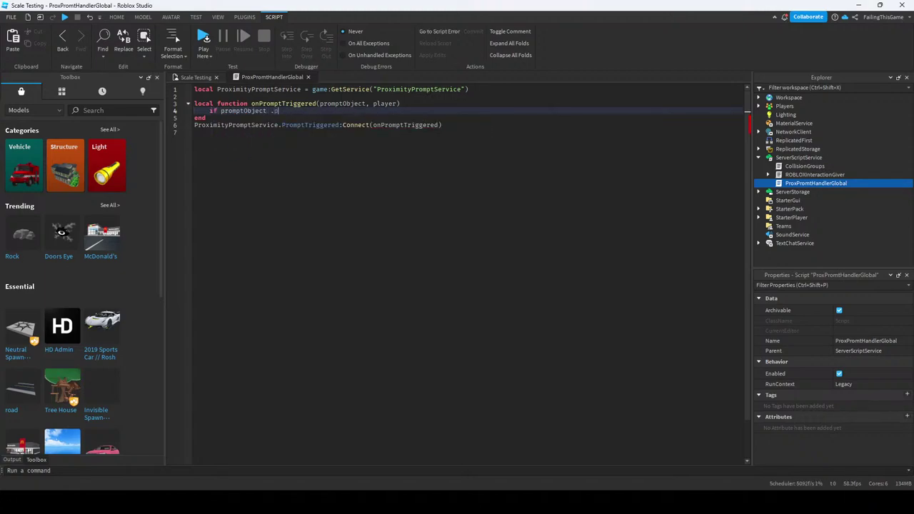
{"action": "type", "text": ".Parent.Parent"}
Examine the hierarchy of the selected Switch_ model, expanding SwitchStand1 and SwitchInteract down to the prompt, and return to the ProxPromtHandlerGlobal code.
{"action": "left_click", "coordinate": [194, 77]}
{"action": "left_click", "coordinate": [471, 143]}
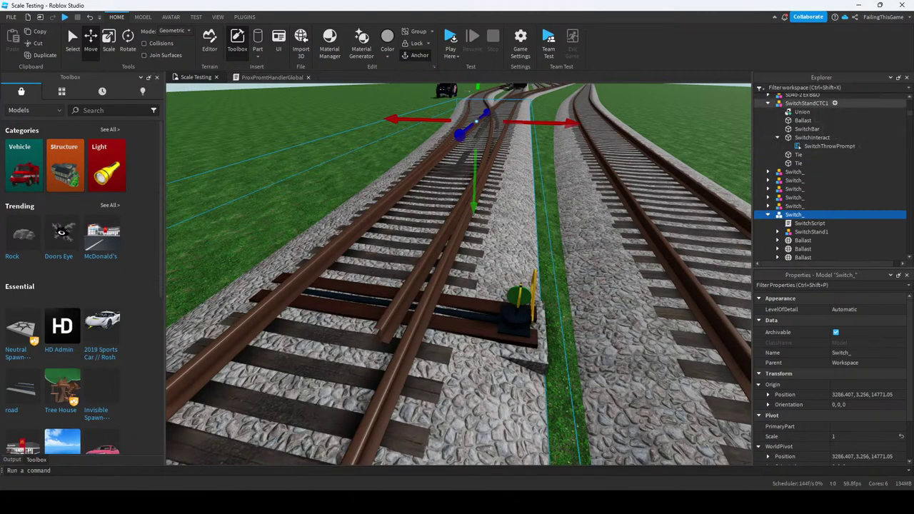
{"action": "left_click", "coordinate": [768, 103]}
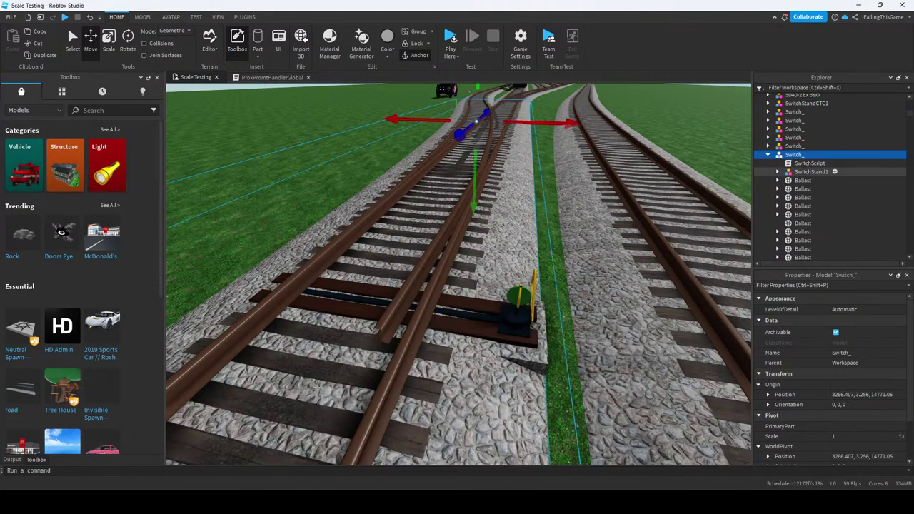
{"action": "left_click", "coordinate": [777, 171]}
{"action": "left_click", "coordinate": [788, 240]}
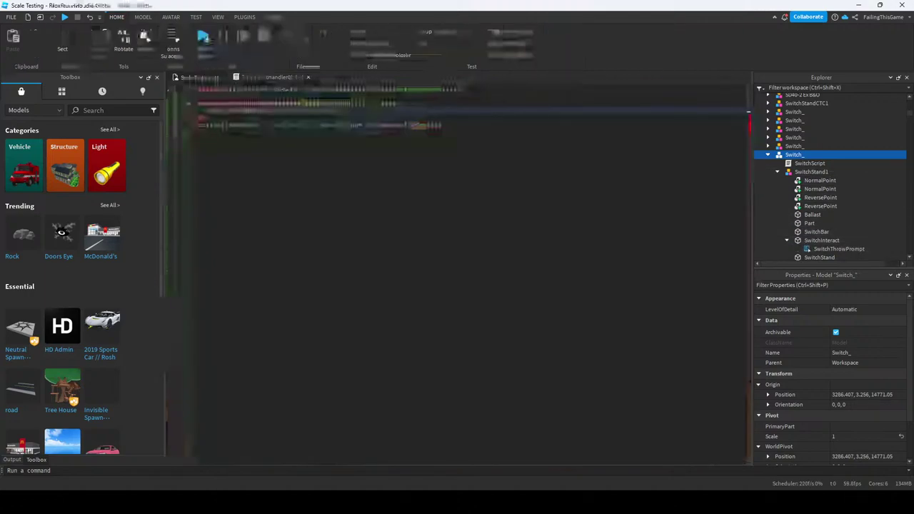
{"action": "left_click", "coordinate": [271, 77]}
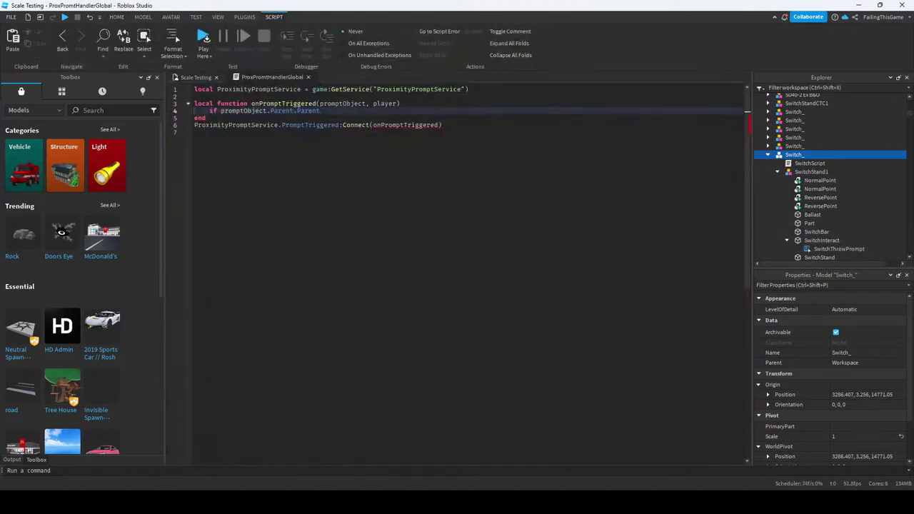
Complete the if condition with :FindFirstChild("SwitchScript") then, copying the name from the SwitchScript object, and leave an empty line for its body.
{"action": "type", "text": ":FindFirstChild("}
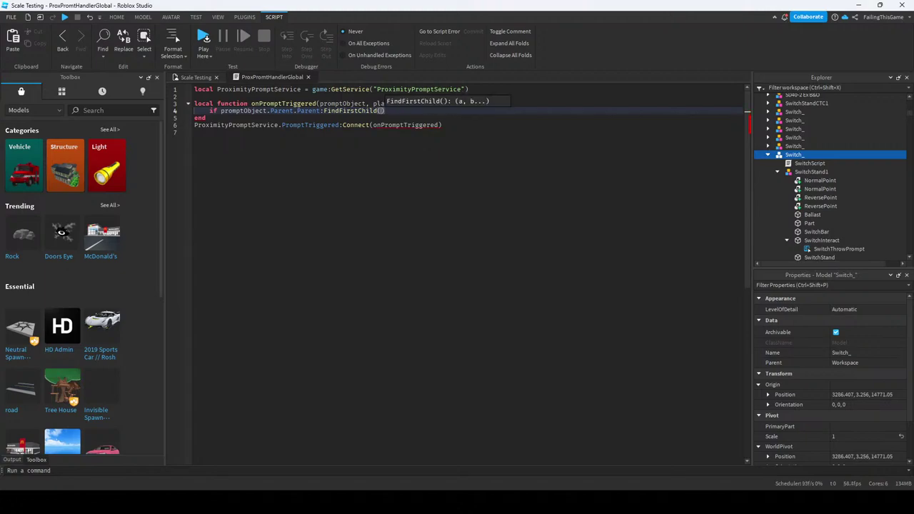
{"action": "type", "text": "\""}
{"action": "left_click", "coordinate": [810, 163]}
{"action": "right_click", "coordinate": [810, 163]}
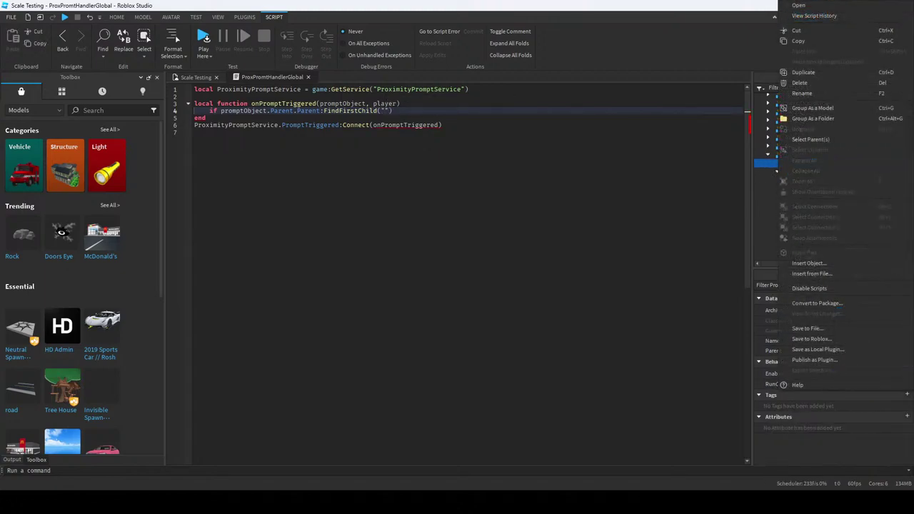
{"action": "key", "text": "F2"}
{"action": "key", "text": "ctrl+c"}
{"action": "key", "text": "Escape"}
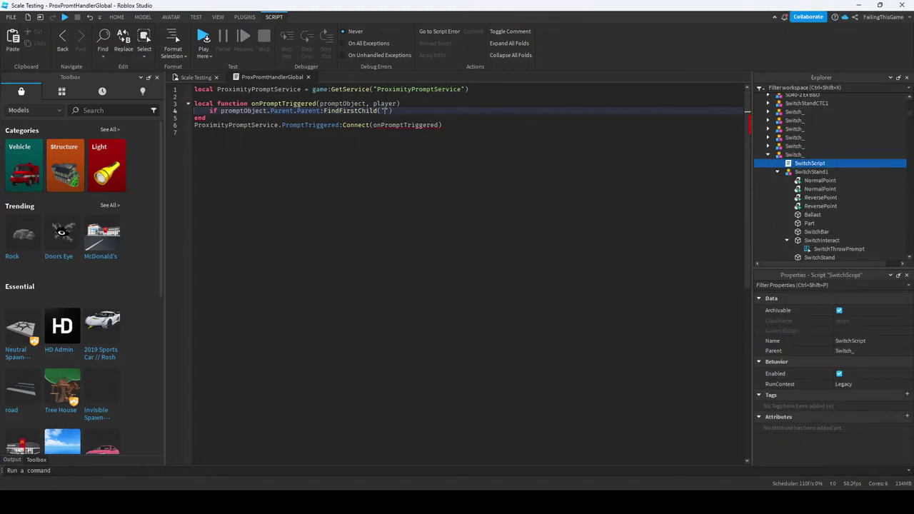
{"action": "key", "text": "ctrl+v"}
{"action": "key", "text": "End"}
{"action": "type", "text": "then"}
{"action": "key", "text": "Return"}
{"action": "key", "text": "Return"}
Add an elseif branch that reuses the condition promptObject.Parent.Parent:FindFirstChild("SwitchScript").
{"action": "type", "text": "el"}
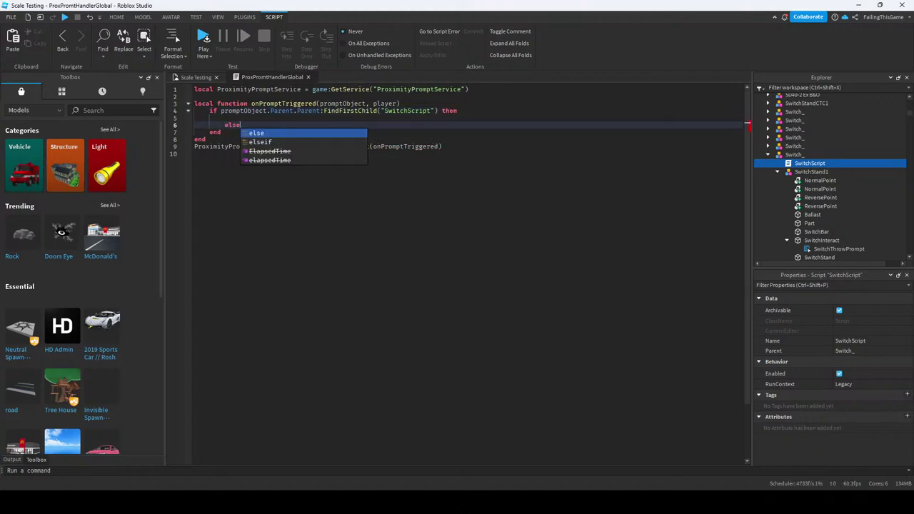
{"action": "key", "text": "Down"}
{"action": "key", "text": "Tab"}
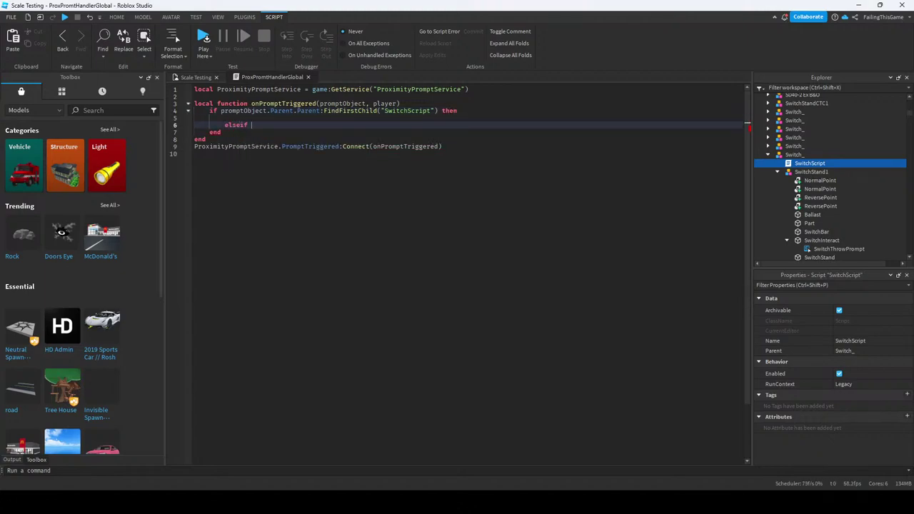
{"action": "left_click_drag", "start_coordinate": [438, 111], "coordinate": [221, 111]}
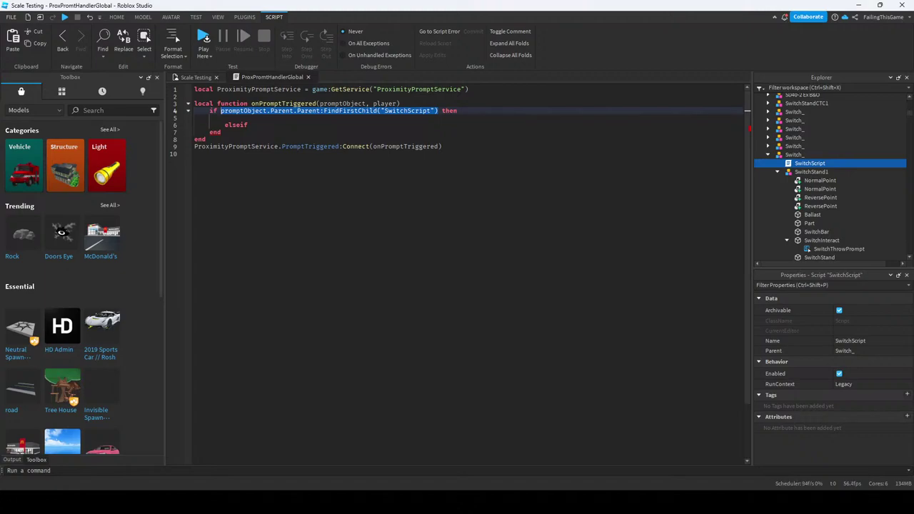
{"action": "key", "text": "ctrl+c"}
{"action": "left_click", "coordinate": [250, 125]}
{"action": "key", "text": "ctrl+v"}
Extend the elseif condition to promptObject.Parent.Parent.Parent and finish it with then and an empty body line.
{"action": "double_click", "coordinate": [282, 111]}
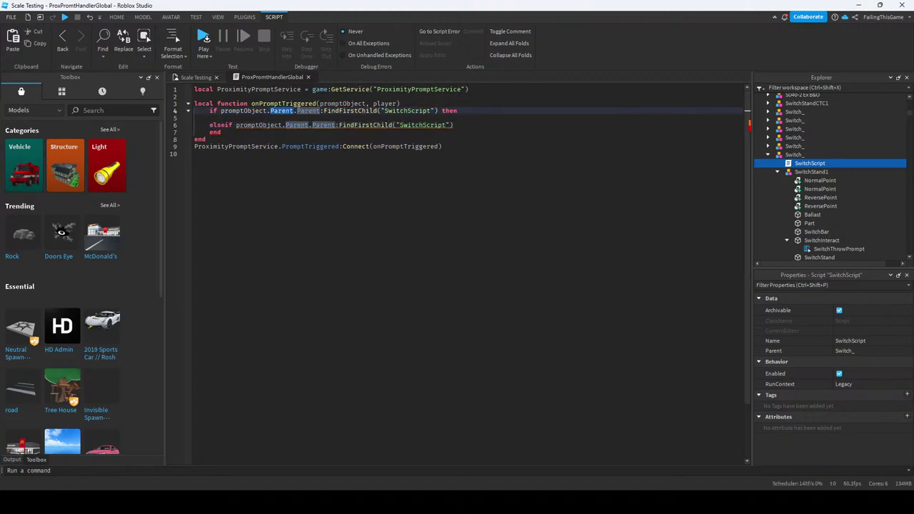
{"action": "left_click", "coordinate": [336, 125]}
{"action": "type", "text": ".Parent"}
{"action": "left_click", "coordinate": [225, 118]}
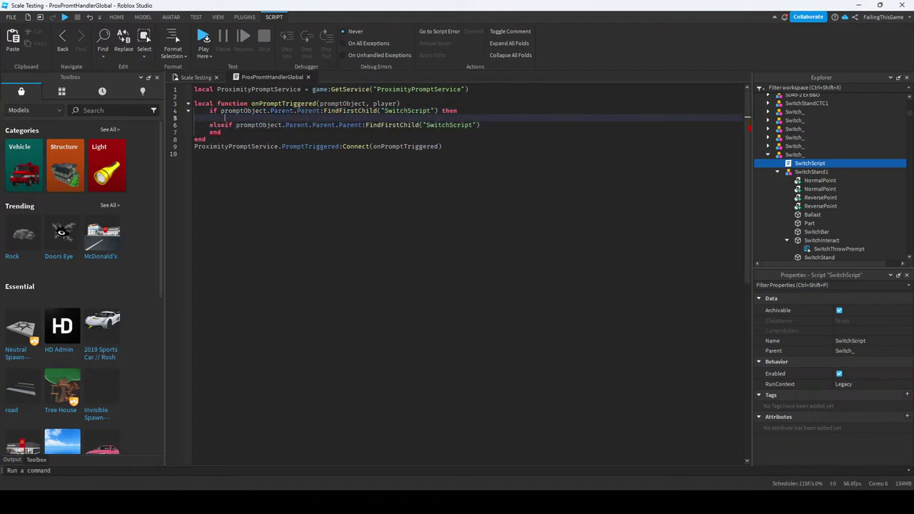
{"action": "left_click", "coordinate": [493, 125]}
{"action": "type", "text": "then"}
{"action": "key", "text": "Return"}
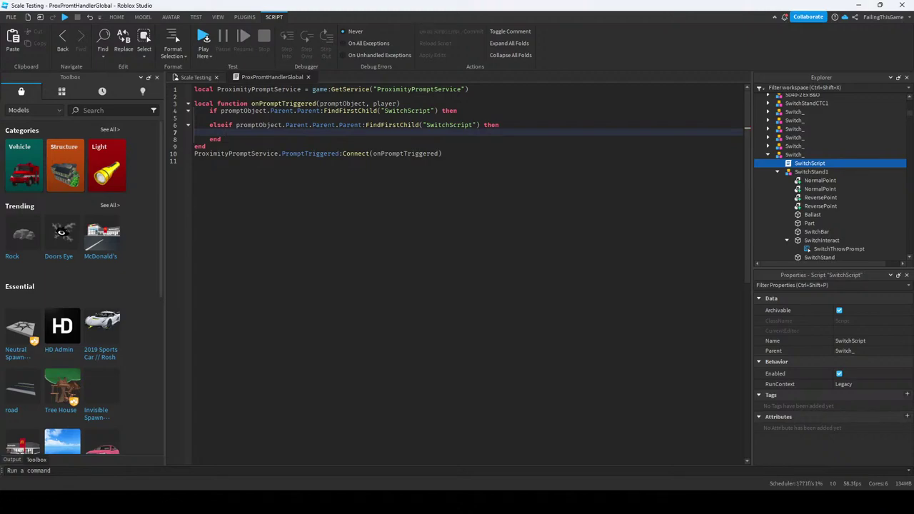
Copy the line switchModel:SetAttribute("SwitchState", not switchModel:GetAttribute("SwitchState")) from SwitchScript into both the if and elseif bodies of ProxPromtHandlerGlobal.
{"action": "double_click", "coordinate": [809, 163]}
{"action": "scroll", "coordinate": [464, 271], "scroll_direction": "down", "scroll_amount": 15}
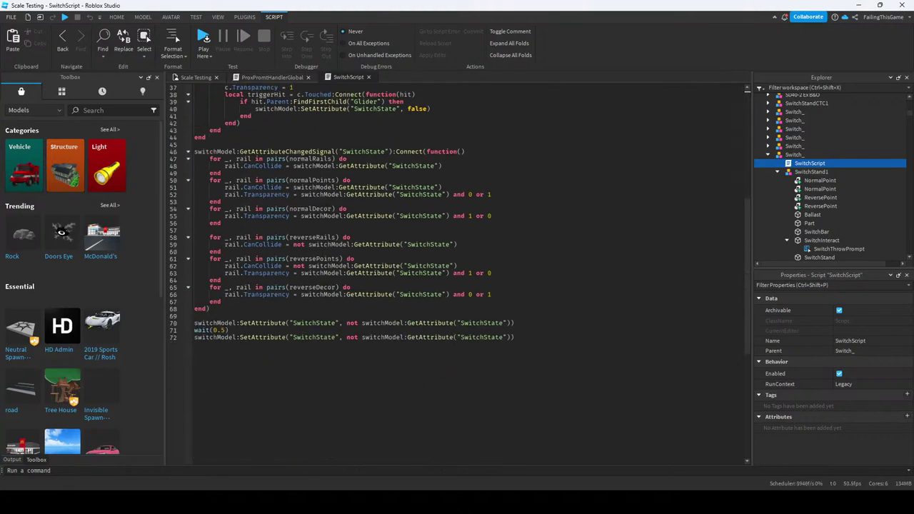
{"action": "triple_click", "coordinate": [215, 216]}
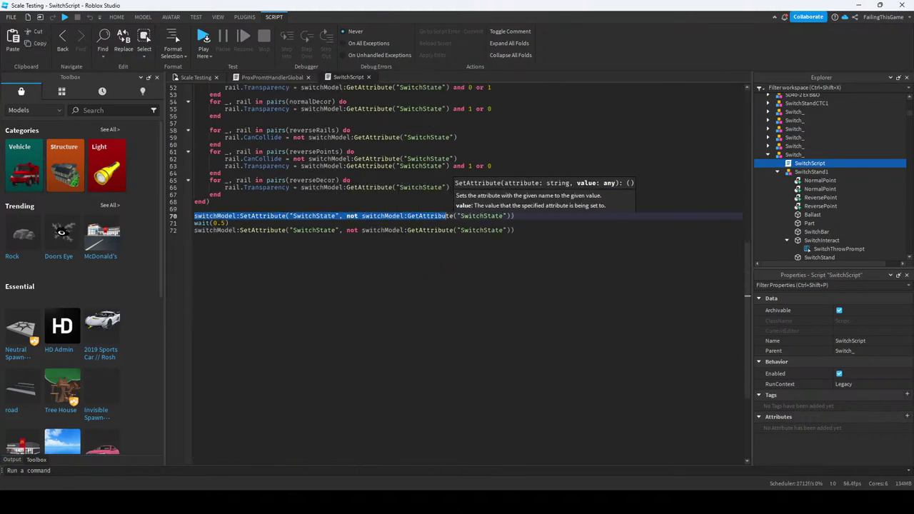
{"action": "left_click", "coordinate": [369, 77]}
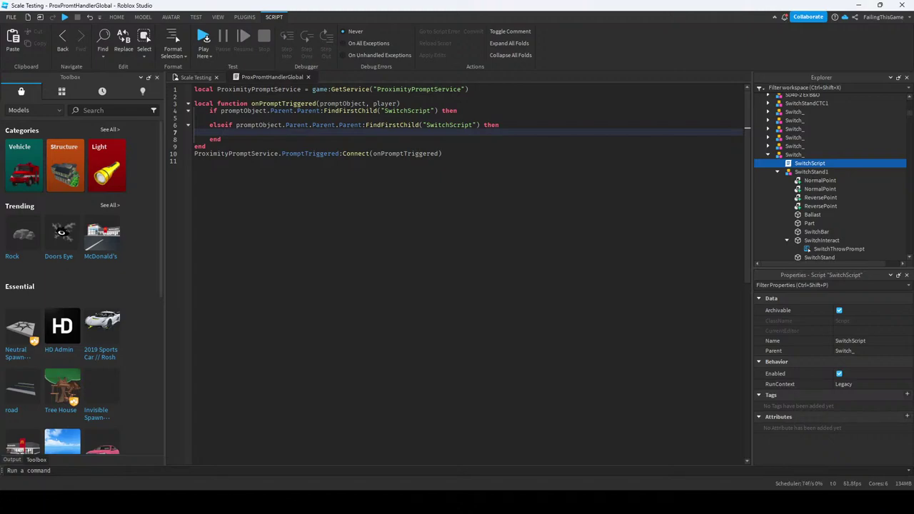
{"action": "left_click", "coordinate": [224, 118]}
{"action": "key", "text": "ctrl+v"}
{"action": "left_click", "coordinate": [224, 132]}
{"action": "key", "text": "ctrl+v"}
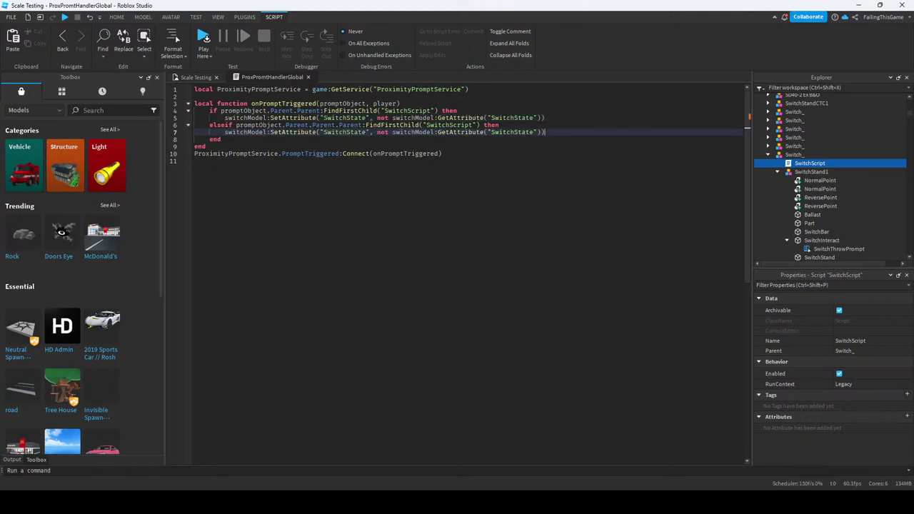
Replace the switchModel before SetAttribute in the if body with promptObject.Parent.Parent.
{"action": "left_click", "coordinate": [242, 111]}
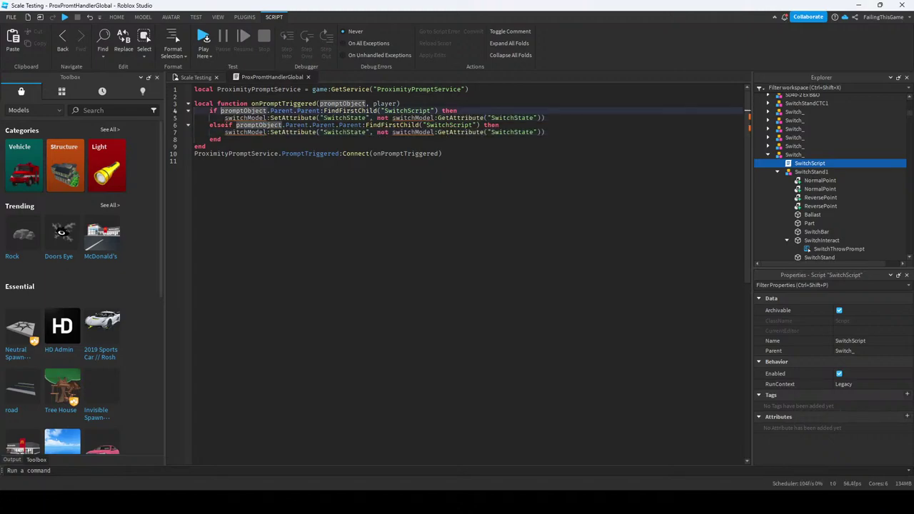
{"action": "left_click", "coordinate": [404, 104]}
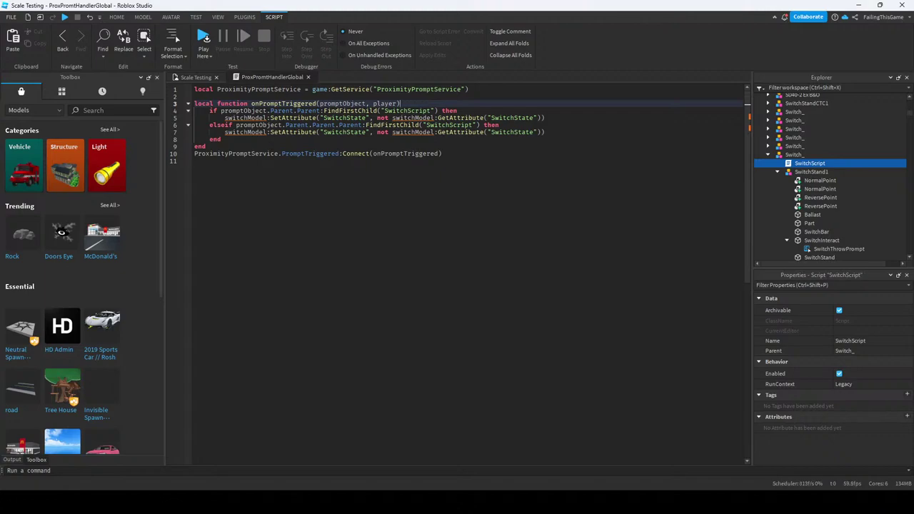
{"action": "left_click_drag", "start_coordinate": [220, 110], "coordinate": [322, 111]}
{"action": "key", "text": "ctrl+c"}
{"action": "double_click", "coordinate": [244, 118]}
{"action": "key", "text": "ctrl+v"}
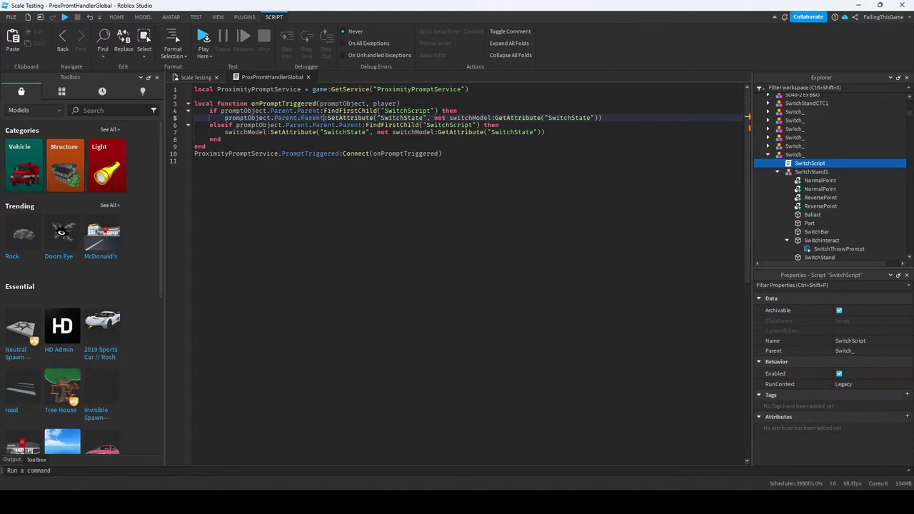
On line 7, replace switchModel before SetAttribute with promptObject.Parent.Parent.Parent, copied from the elseif condition.
{"action": "left_click_drag", "start_coordinate": [236, 125], "coordinate": [363, 125]}
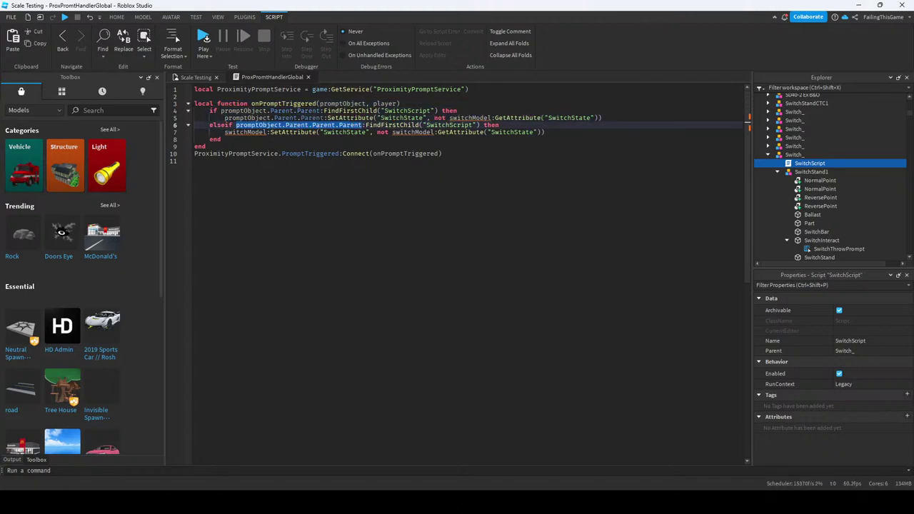
{"action": "double_click", "coordinate": [245, 132]}
{"action": "key", "text": "ctrl+v"}
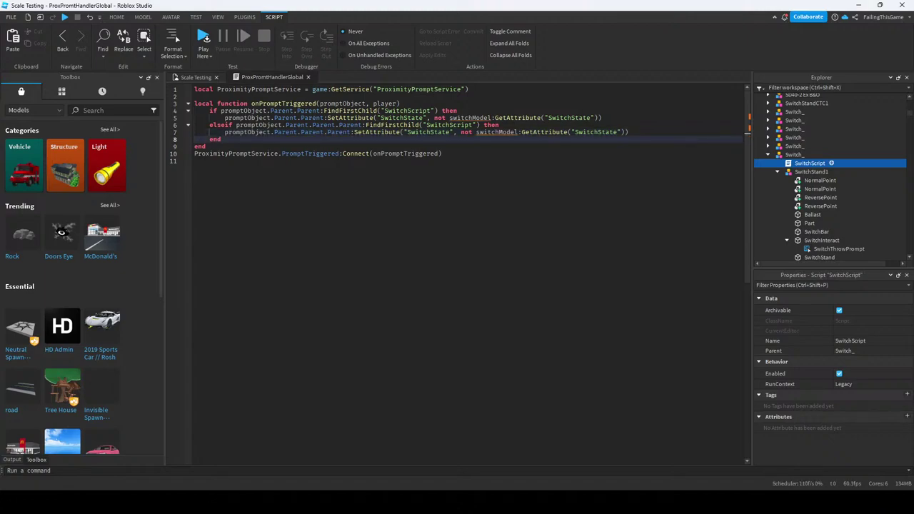
Open the selected switch's SwitchScript and add the call switchModel:GetAttribute() on a new line after the code.
{"action": "double_click", "coordinate": [809, 162]}
{"action": "scroll", "coordinate": [461, 271], "scroll_direction": "down", "scroll_amount": 14}
{"action": "left_click", "coordinate": [207, 302]}
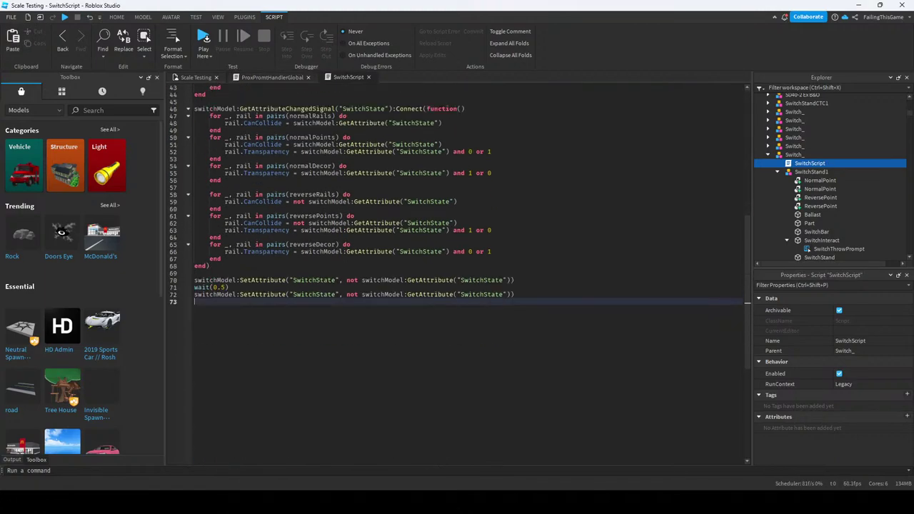
{"action": "key", "text": "Return"}
{"action": "type", "text": "switchModel:H"}
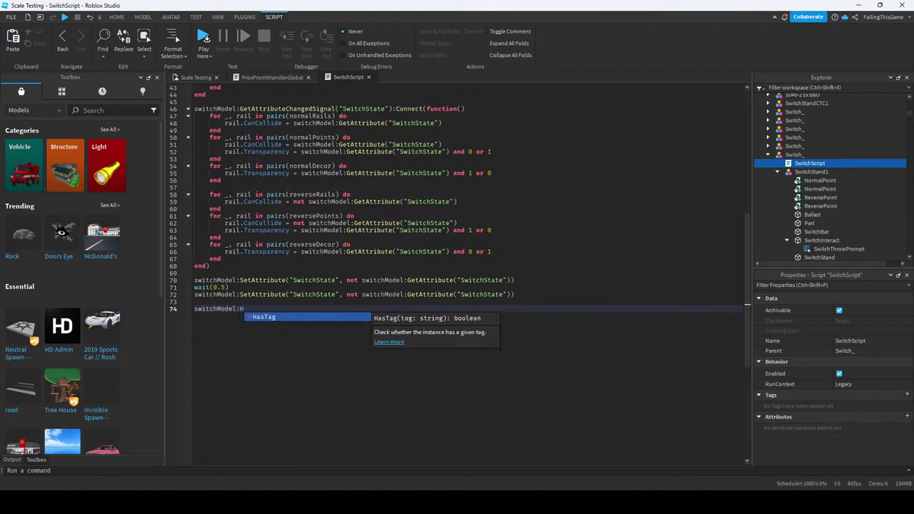
{"action": "type", "text": "as"}
{"action": "key", "text": "BackSpace"}
{"action": "key", "text": "BackSpace"}
{"action": "key", "text": "BackSpace"}
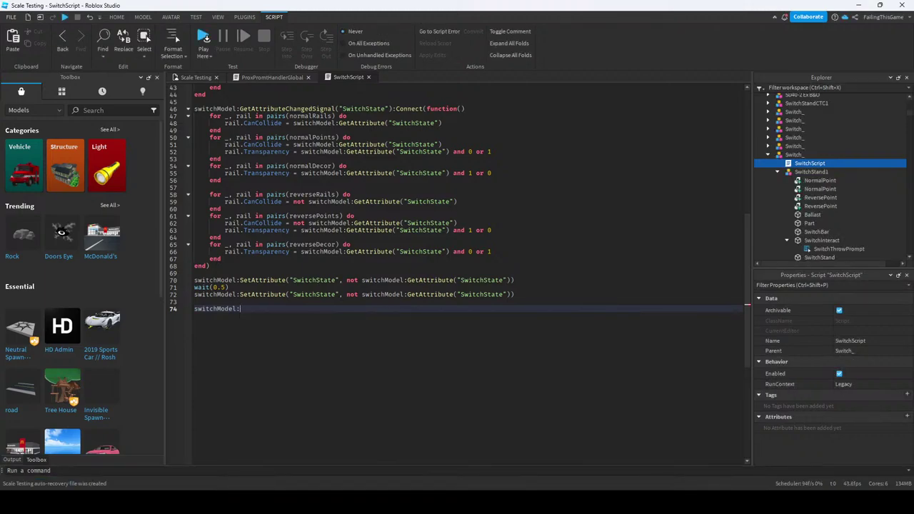
{"action": "type", "text": "Get"}
{"action": "key", "text": "Down"}
{"action": "key", "text": "Down"}
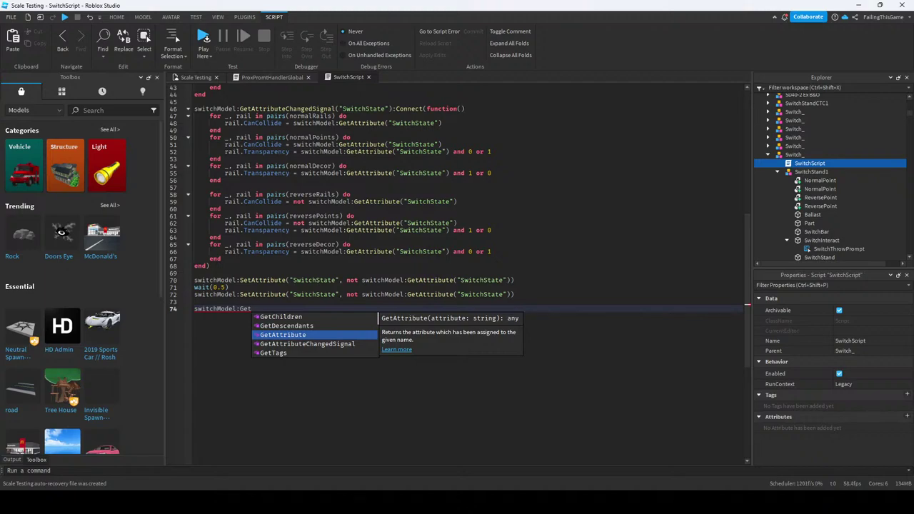
{"action": "key", "text": "Tab"}
{"action": "type", "text": "("}
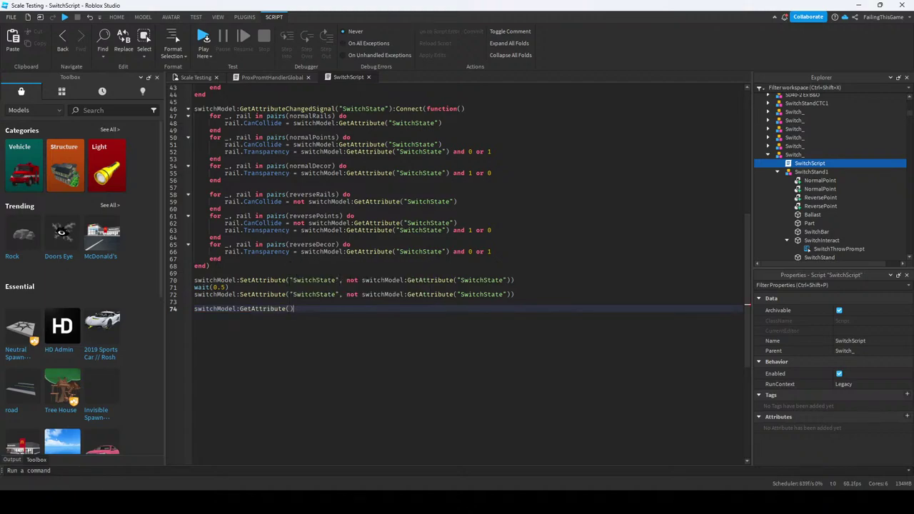
Pass "SwitchState" as the argument of the new GetAttribute call.
{"action": "key", "text": "End"}
{"action": "key", "text": "ctrl+shift+Left"}
{"action": "key", "text": "ctrl+shift+Left"}
{"action": "key", "text": "ctrl+shift+Left"}
{"action": "key", "text": "Right"}
{"action": "key", "text": "Left"}
{"action": "type", "text": "\"SwitchState"}
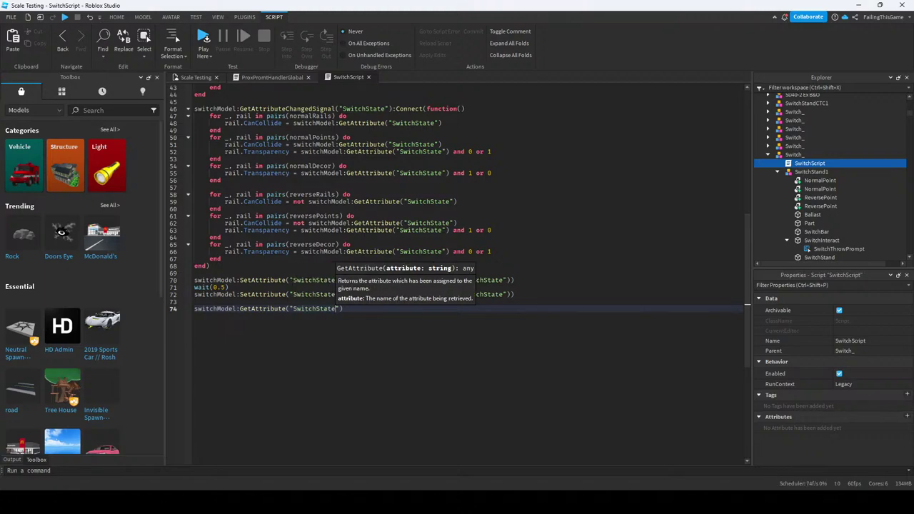
Put print() in front of the GetAttribute call and change the call's object from switchModel to workspace.Grass.
{"action": "key", "text": "Home"}
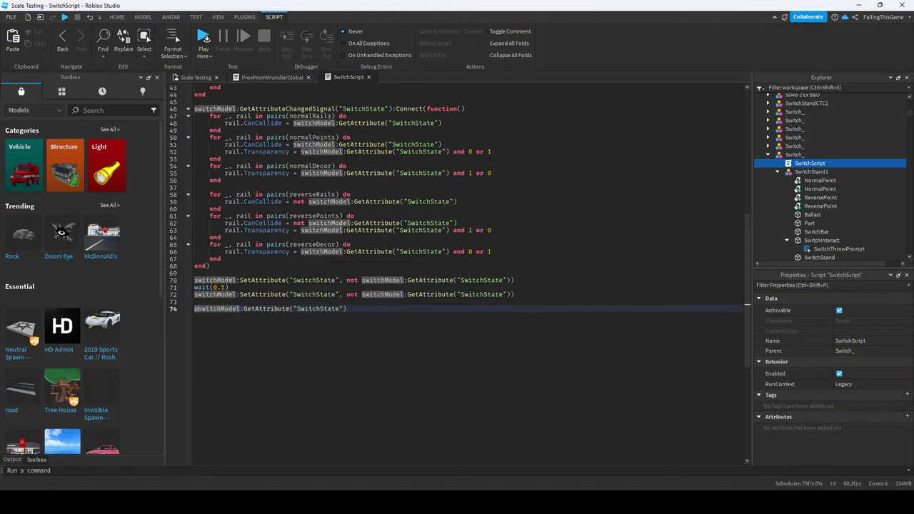
{"action": "type", "text": "print()"}
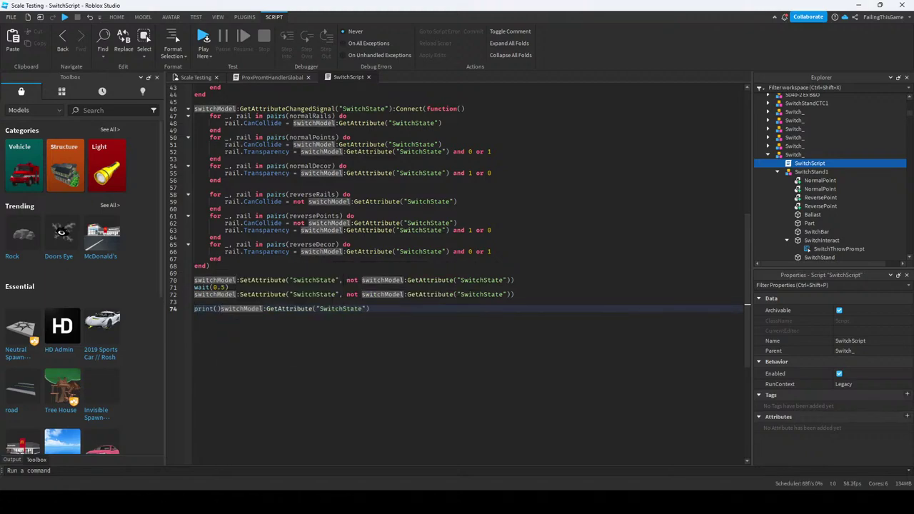
{"action": "type", "text": "work"}
{"action": "key", "text": "Tab"}
{"action": "type", "text": ".Grass"}
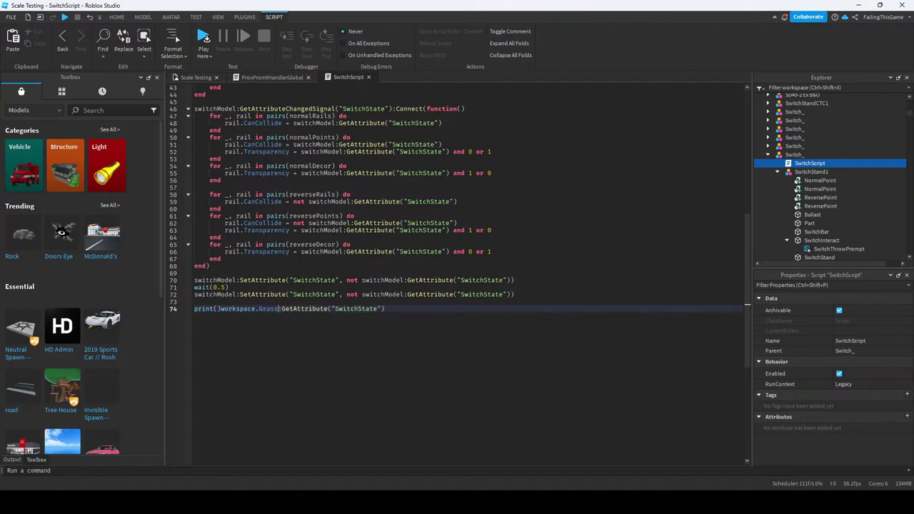
Move the workspace.Grass:GetAttribute("SwitchState") call inside the parentheses of print.
{"action": "key", "text": "shift+End"}
{"action": "key", "text": "ctrl+shift+Left"}
{"action": "key", "text": "ctrl+shift+Left"}
{"action": "key", "text": "ctrl+x"}
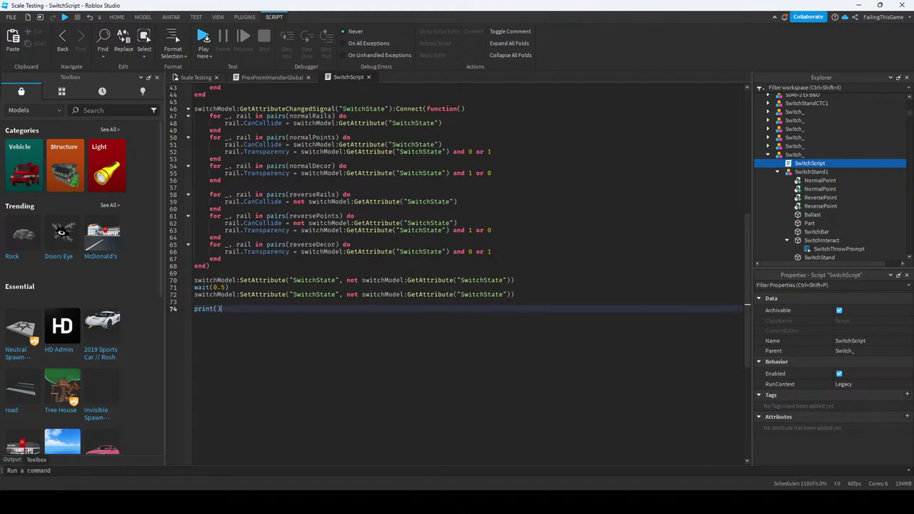
{"action": "key", "text": "Left"}
{"action": "key", "text": "ctrl+v"}
Take the print statement out of SwitchScript and run it in the command bar with the Output displayed.
{"action": "key", "text": "End"}
{"action": "key", "text": "shift+Home"}
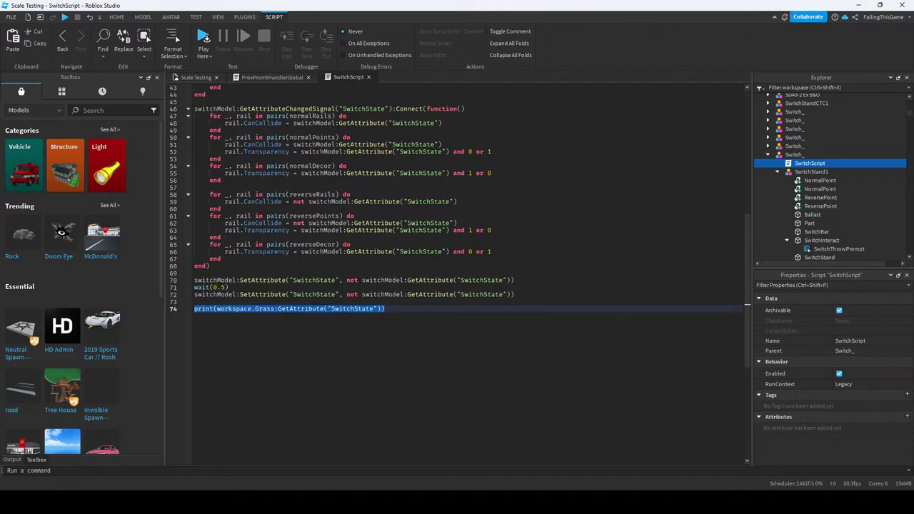
{"action": "key", "text": "BackSpace"}
{"action": "left_click", "coordinate": [11, 460]}
{"action": "left_click", "coordinate": [86, 470]}
{"action": "key", "text": "ctrl+v"}
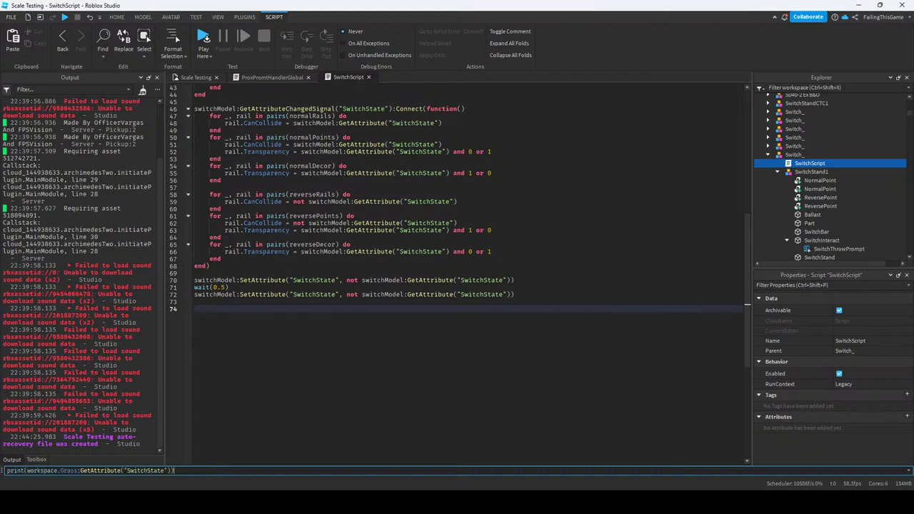
{"action": "key", "text": "Return"}
{"action": "left_click", "coordinate": [150, 470]}
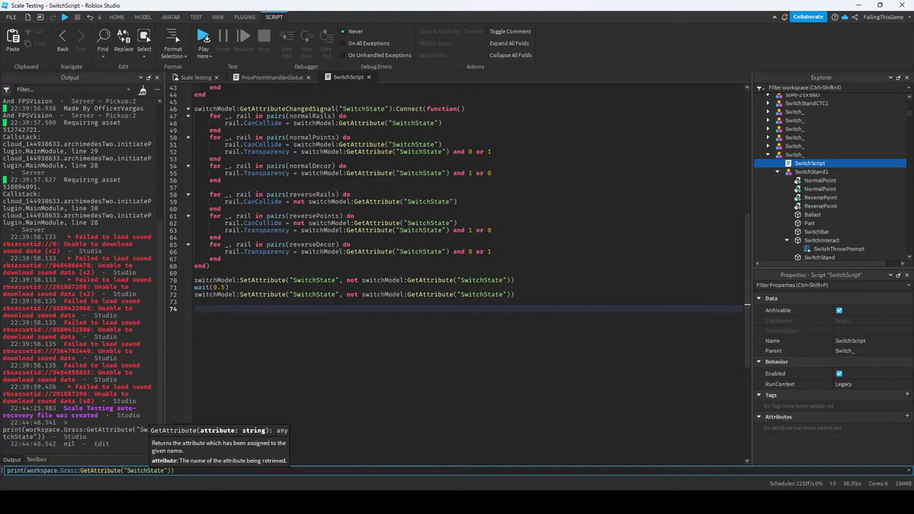
{"action": "key", "text": "End"}
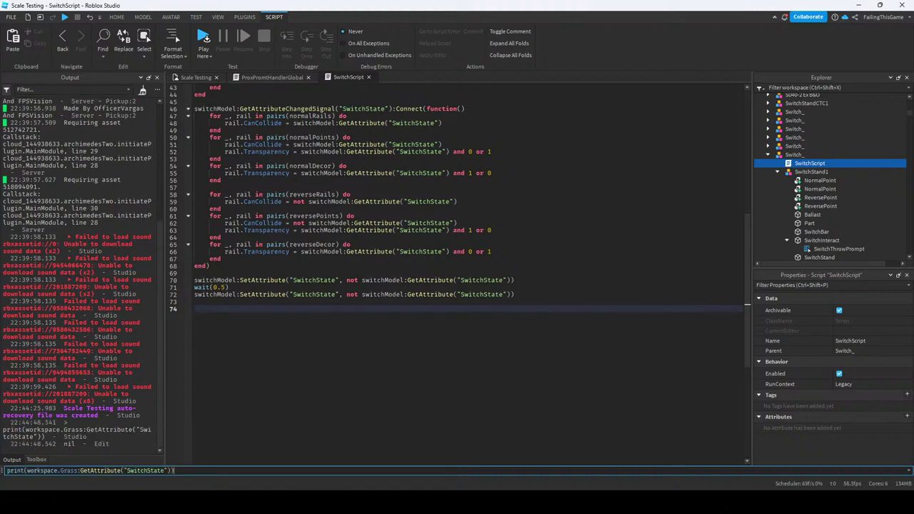
In ProxPromtHandlerGlobal, replace switchModel before GetAttribute on lines 5 and 7 with promptObject.Parent.Parent.
{"action": "left_click", "coordinate": [270, 77]}
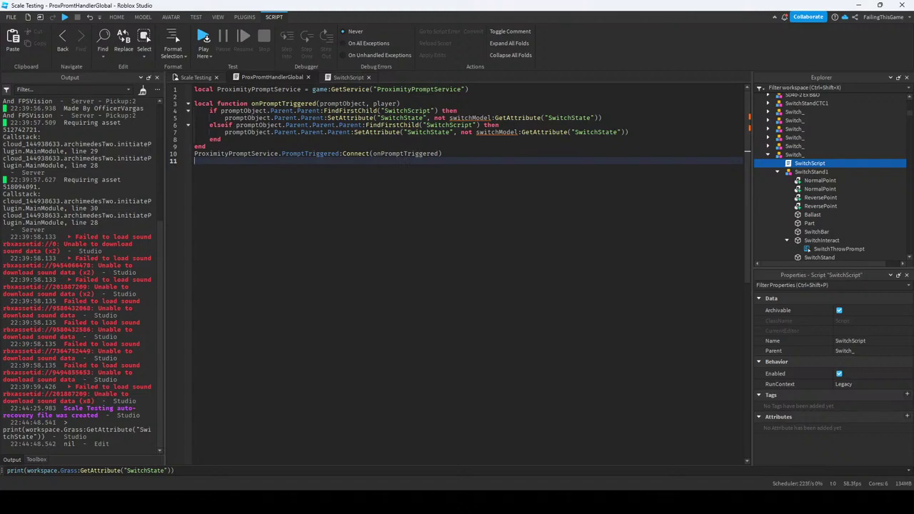
{"action": "left_click_drag", "start_coordinate": [225, 118], "coordinate": [325, 118]}
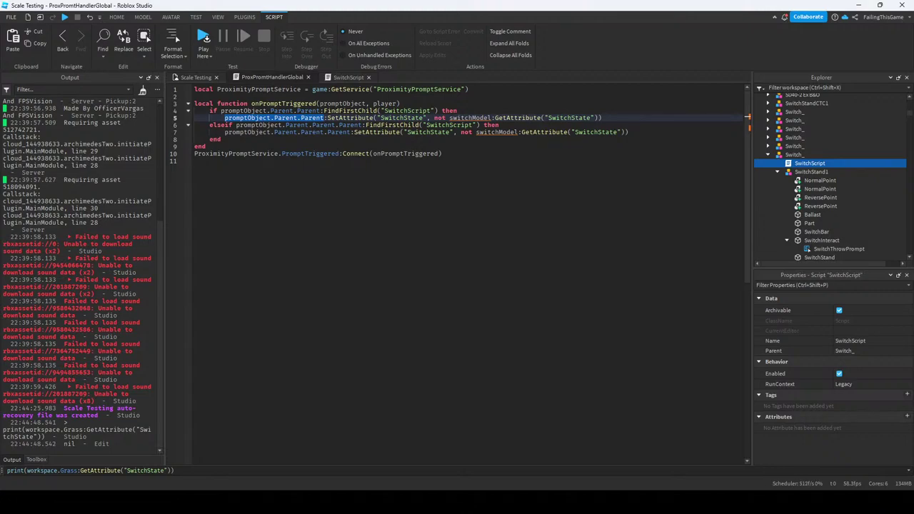
{"action": "key", "text": "ctrl+c"}
{"action": "double_click", "coordinate": [469, 118]}
{"action": "key", "text": "ctrl+v"}
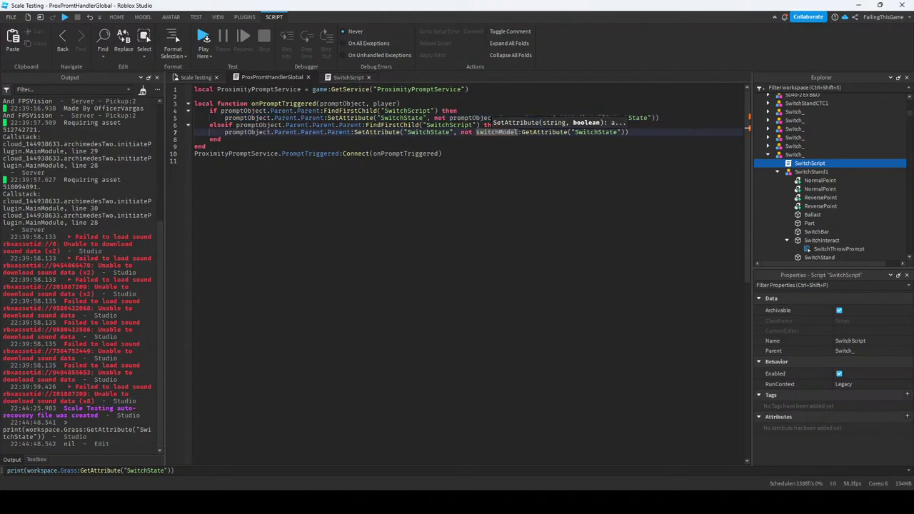
{"action": "double_click", "coordinate": [498, 132]}
{"action": "key", "text": "ctrl+v"}
{"action": "left_click", "coordinate": [286, 161]}
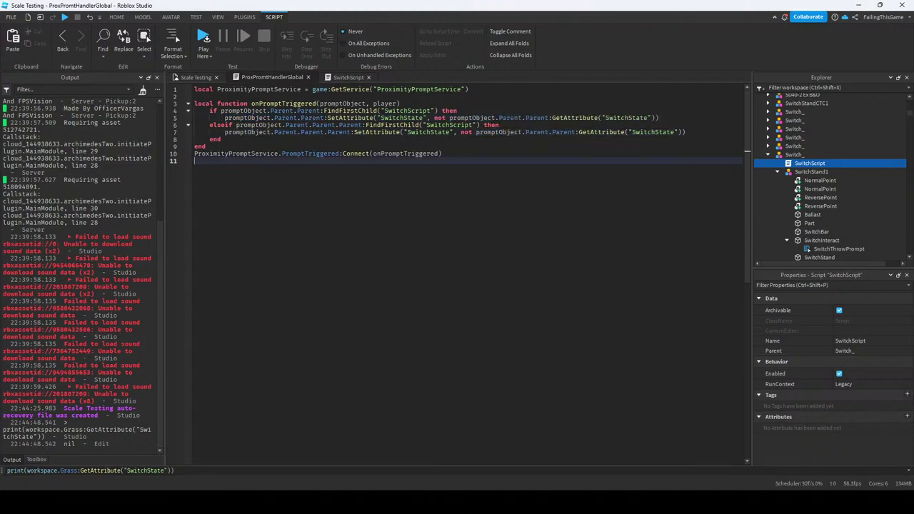
Clear the print statement from the command bar.
{"action": "left_click", "coordinate": [86, 471]}
{"action": "key", "text": "ctrl+a"}
{"action": "key", "text": "BackSpace"}
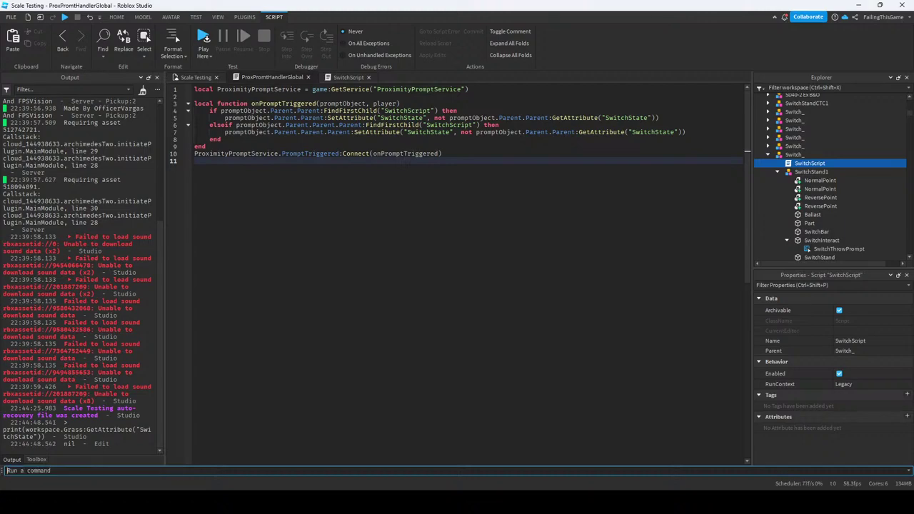
On line 7, change the object before GetAttribute to promptObject.Parent.Parent.Parent, matching the object before SetAttribute.
{"action": "left_click_drag", "start_coordinate": [350, 132], "coordinate": [224, 132]}
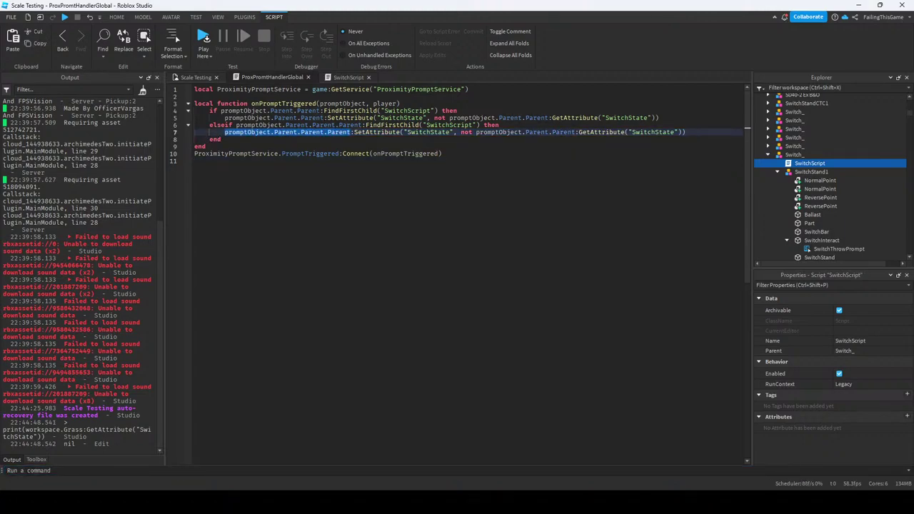
{"action": "left_click_drag", "start_coordinate": [575, 132], "coordinate": [475, 132]}
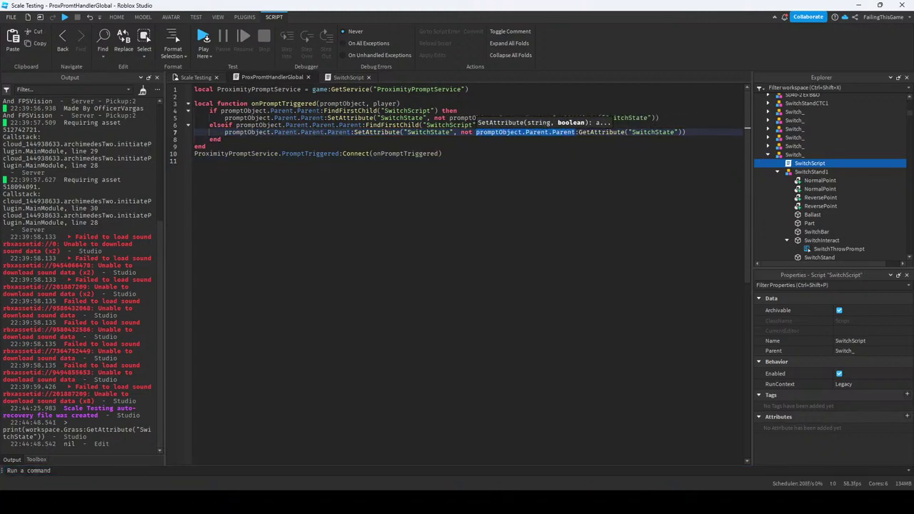
{"action": "key", "text": "ctrl+v"}
{"action": "left_click", "coordinate": [194, 160]}
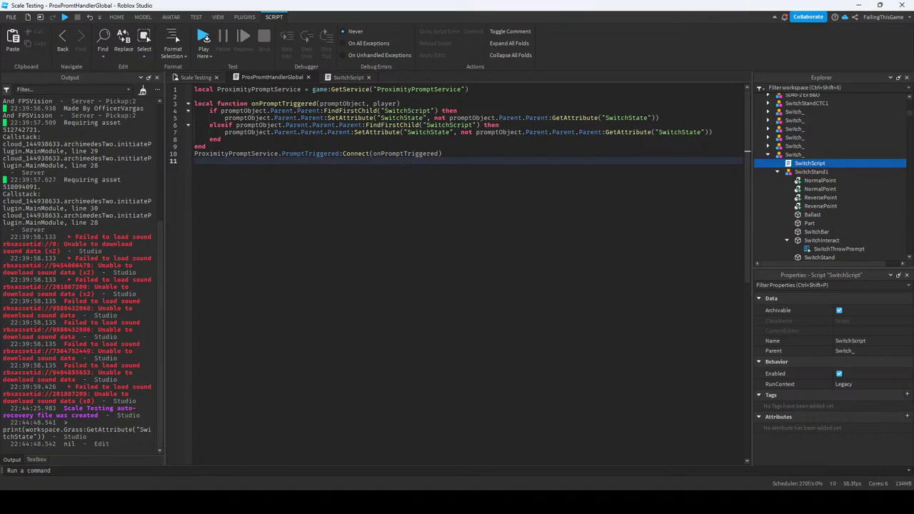
{"action": "left_click", "coordinate": [207, 147]}
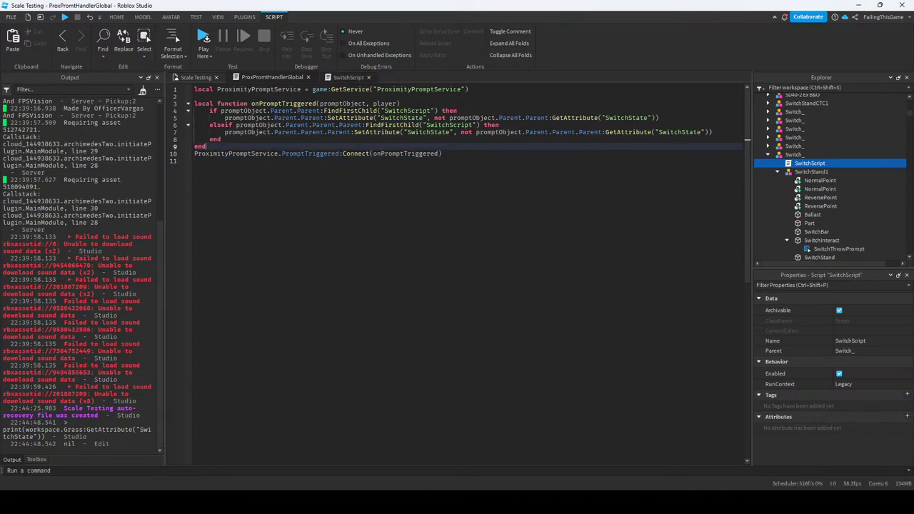
Close both script editors and start a play test of the place.
{"action": "key", "text": "ctrl+Tab"}
{"action": "key", "text": "ctrl+w"}
{"action": "key", "text": "ctrl+w"}
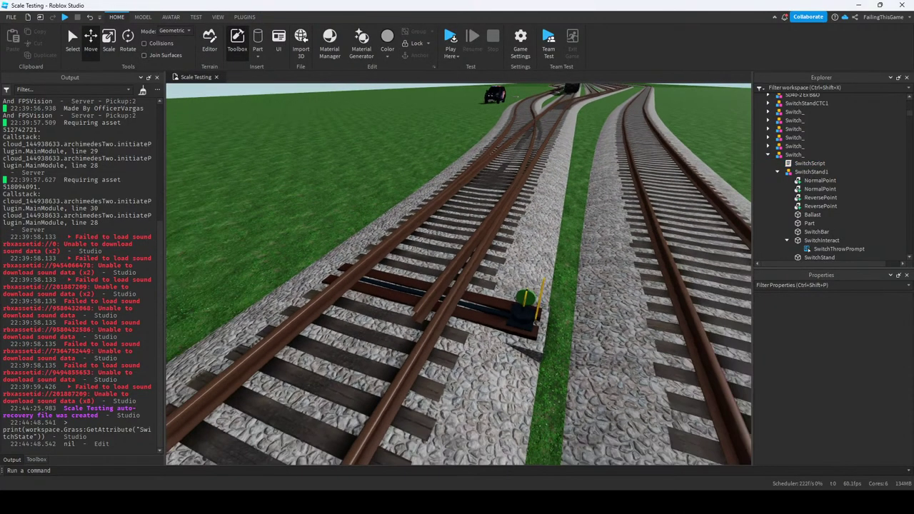
{"action": "left_click", "coordinate": [429, 257]}
{"action": "key", "text": "F5"}
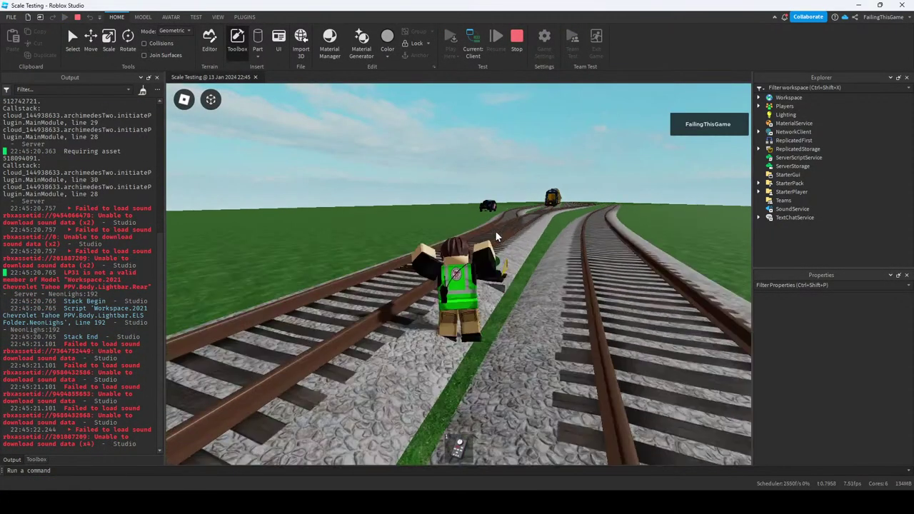
Walk the character to the switch stand and trigger its Throw Switch prompt repeatedly, watching the points and target from different angles.
{"action": "key", "text": "a"}
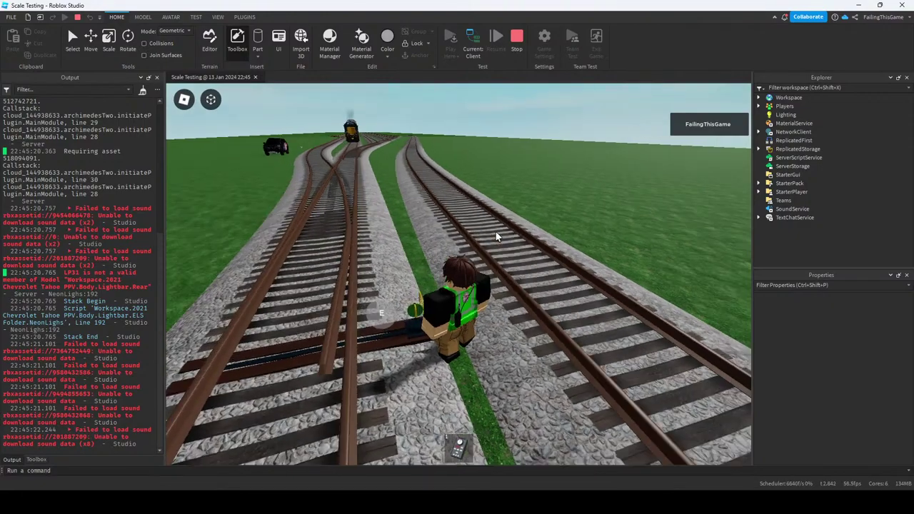
{"action": "key", "text": "s"}
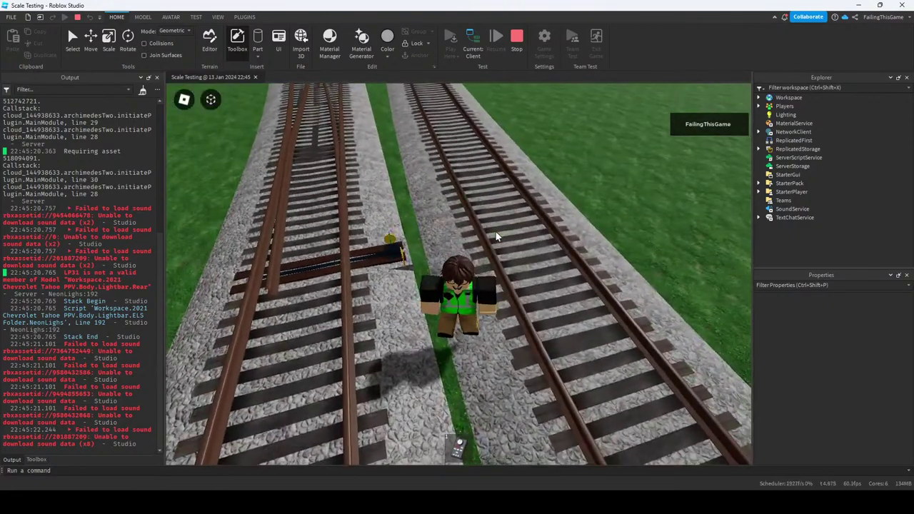
{"action": "key", "text": "a"}
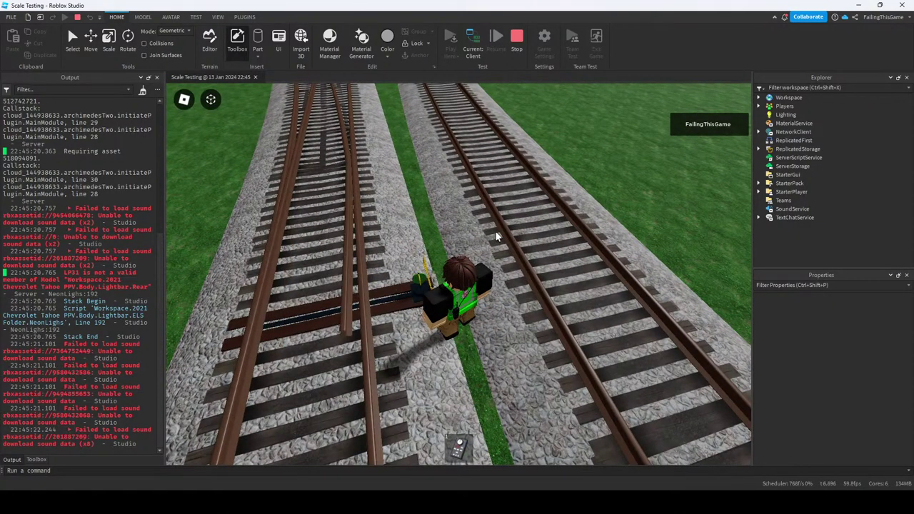
{"action": "left_click", "coordinate": [389, 286]}
{"action": "right_click_drag", "start_coordinate": [498, 224], "coordinate": [472, 155]}
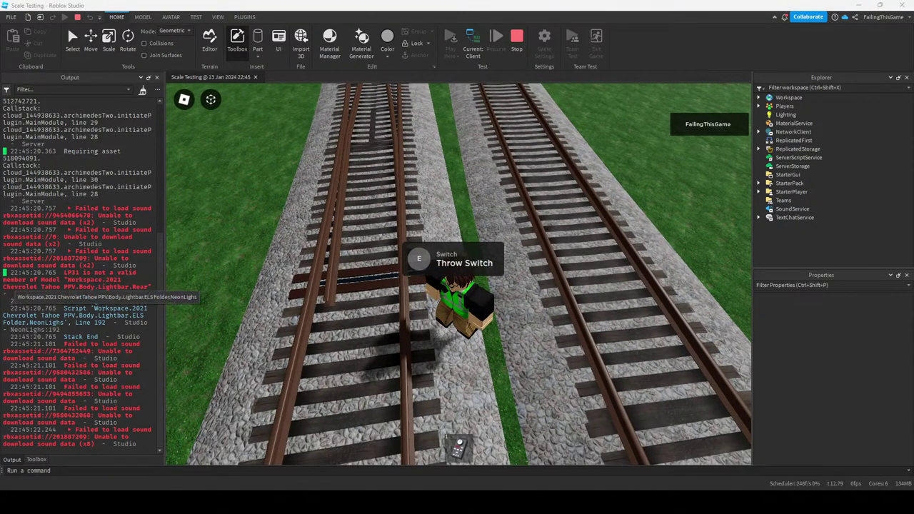
{"action": "key", "text": "s"}
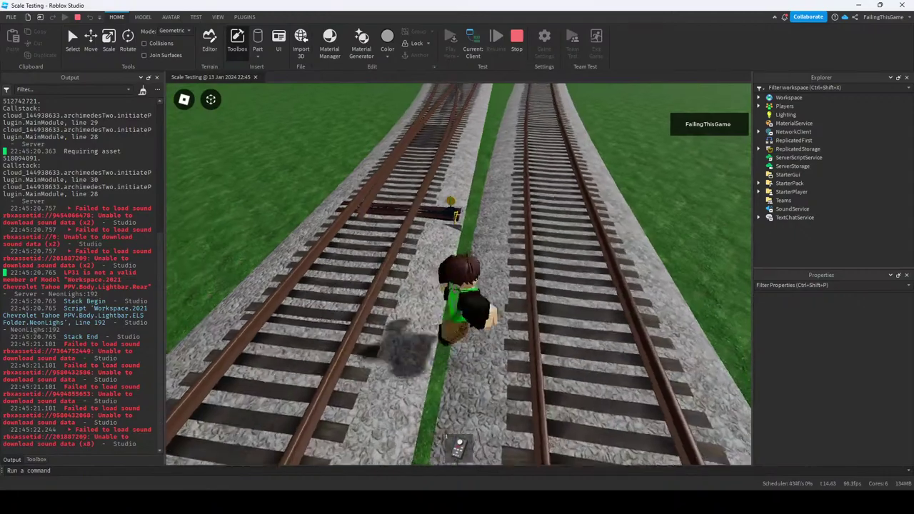
{"action": "key", "text": "w"}
{"action": "key", "text": "e"}
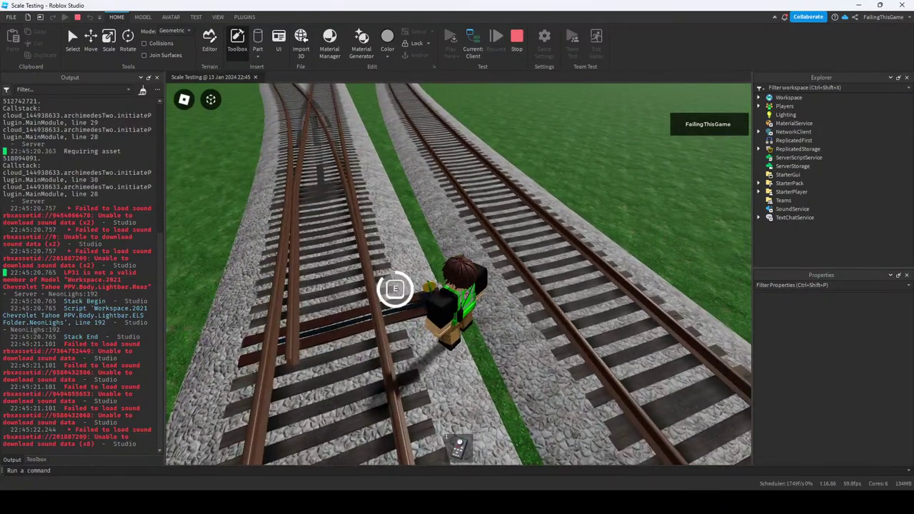
{"action": "key", "text": "s"}
{"action": "right_click_drag", "start_coordinate": [465, 296], "coordinate": [501, 286]}
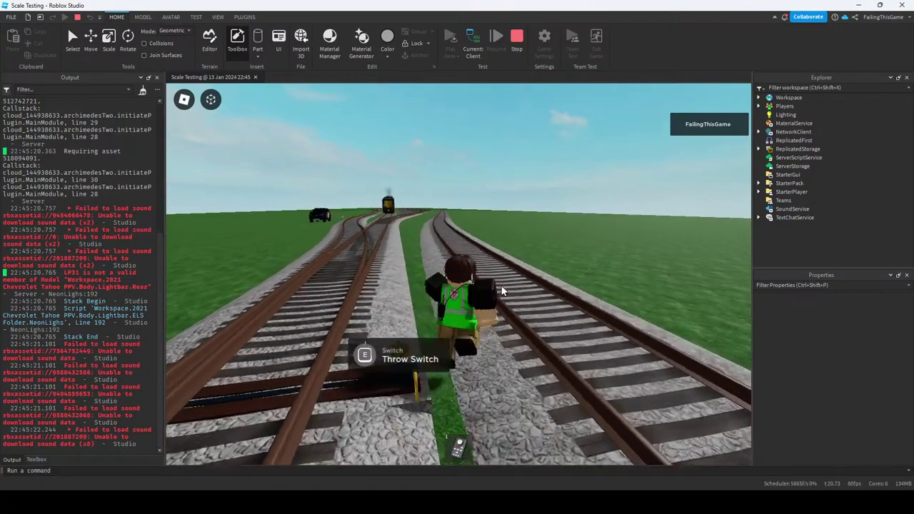
{"action": "key", "text": "s"}
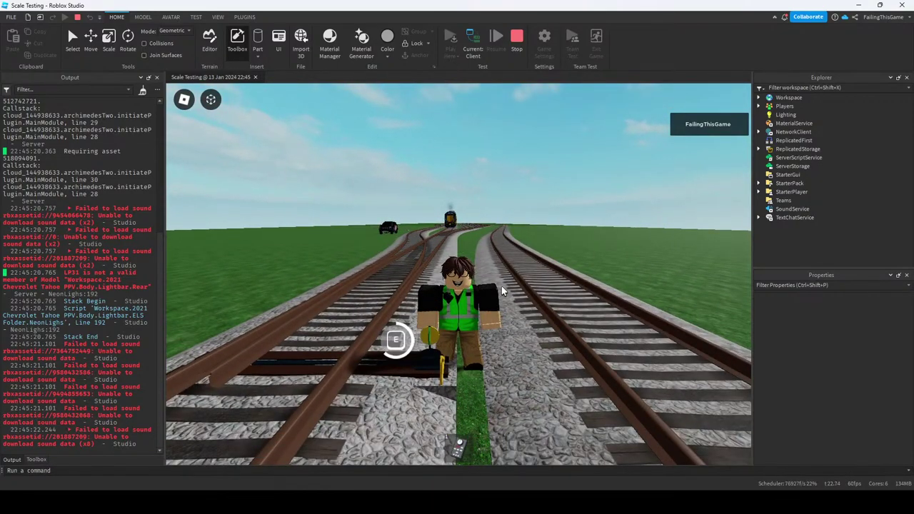
Walk the character around the switch stand to check it from another angle and end the play test.
{"action": "key", "text": "w"}
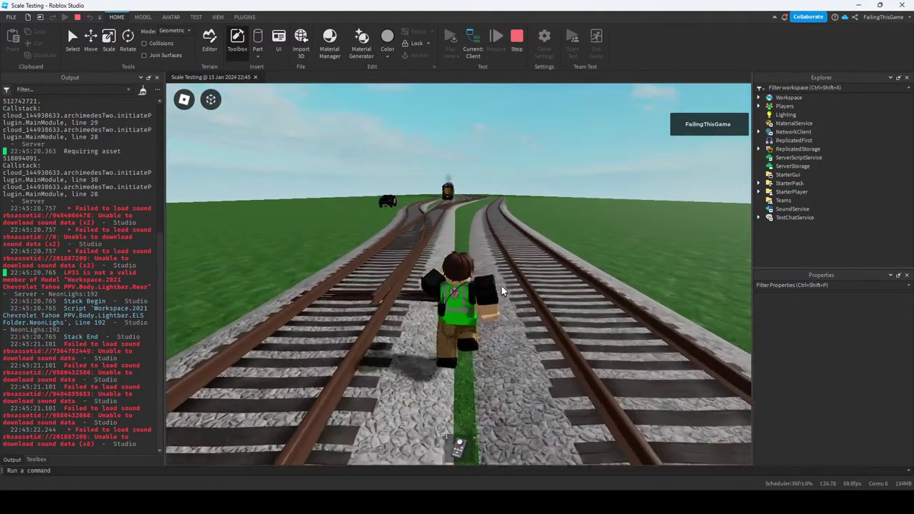
{"action": "key", "text": "w"}
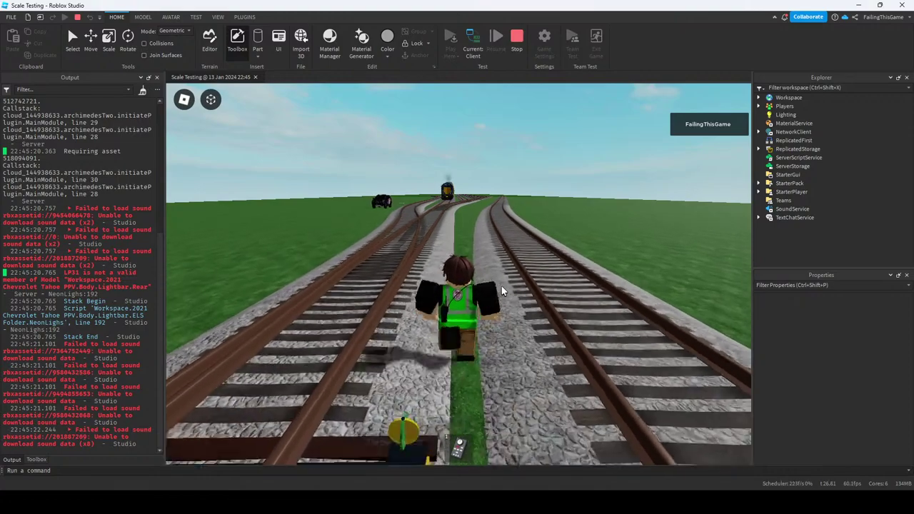
{"action": "key", "text": "s"}
{"action": "right_click_drag", "start_coordinate": [502, 285], "coordinate": [501, 286]}
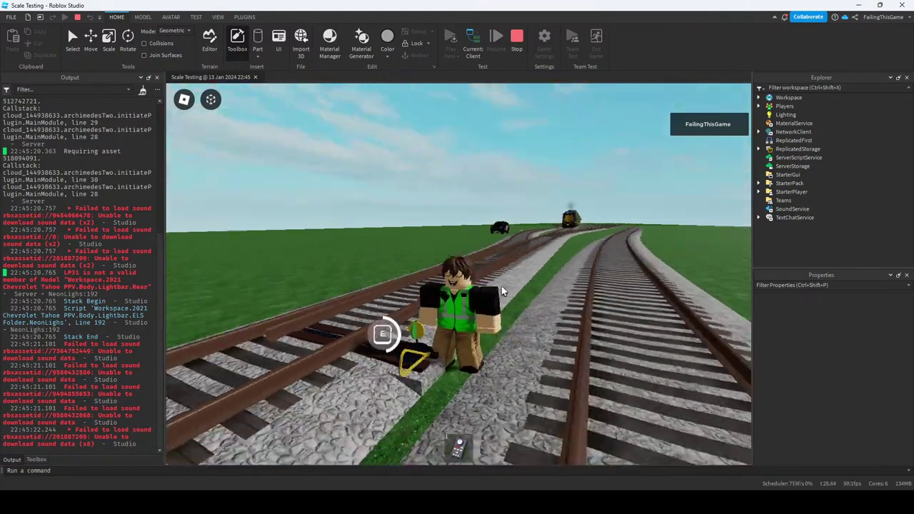
{"action": "key", "text": "w"}
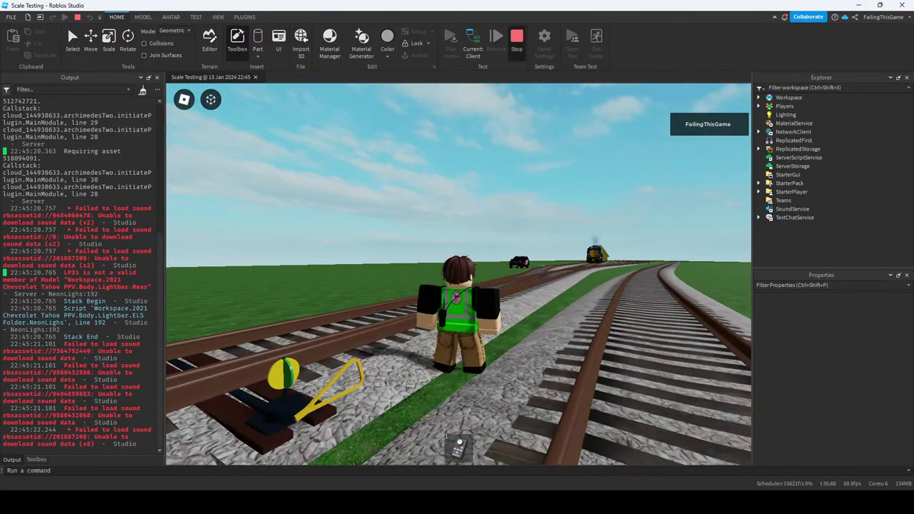
{"action": "key", "text": "shift+F5"}
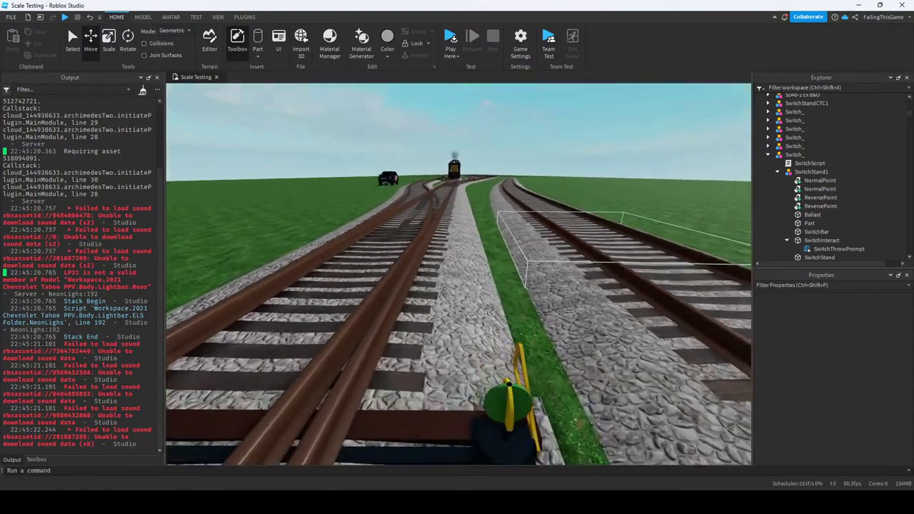
Duplicate the scripted switch's SwitchStand1 and move the copy along the track to the next switch's points, at Z about 16416.
{"action": "key", "text": "s"}
{"action": "right_click_drag", "start_coordinate": [457, 271], "coordinate": [457, 243]}
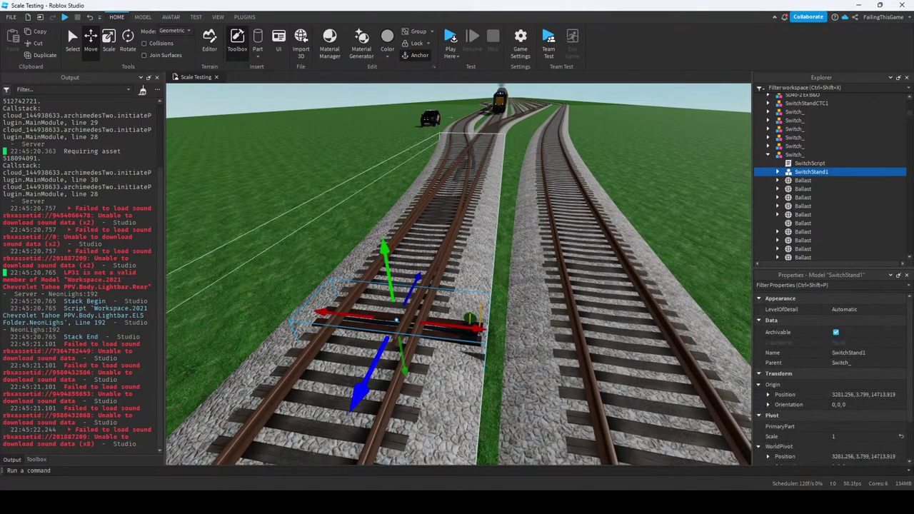
{"action": "key", "text": "ctrl+d"}
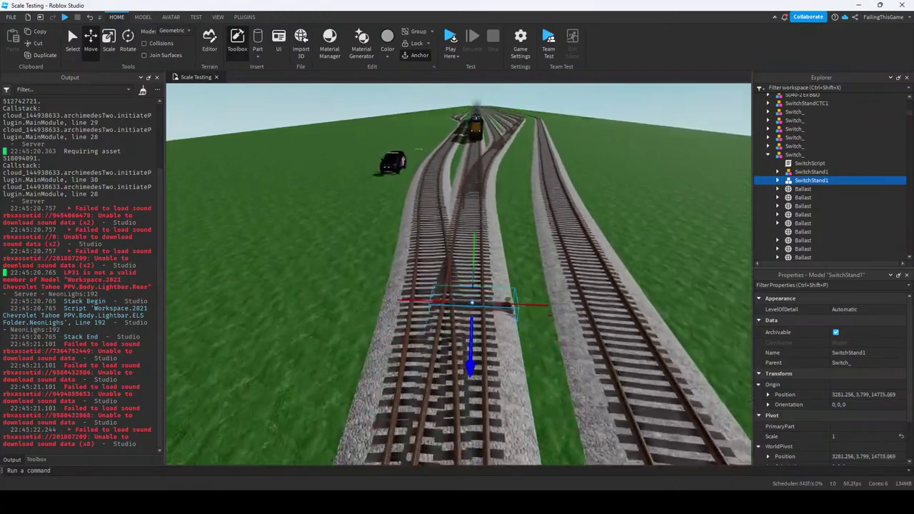
{"action": "key", "text": "s"}
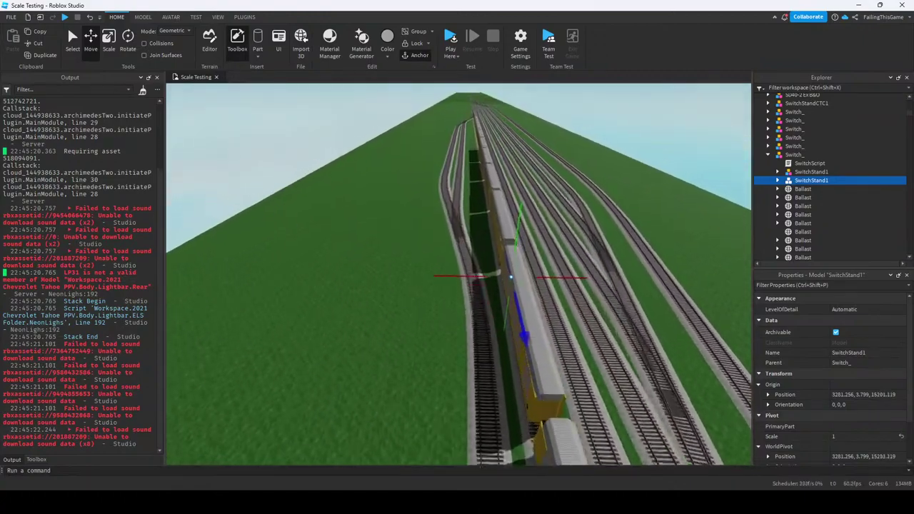
{"action": "right_click_drag", "start_coordinate": [457, 272], "coordinate": [629, 315]}
{"action": "key", "text": "w"}
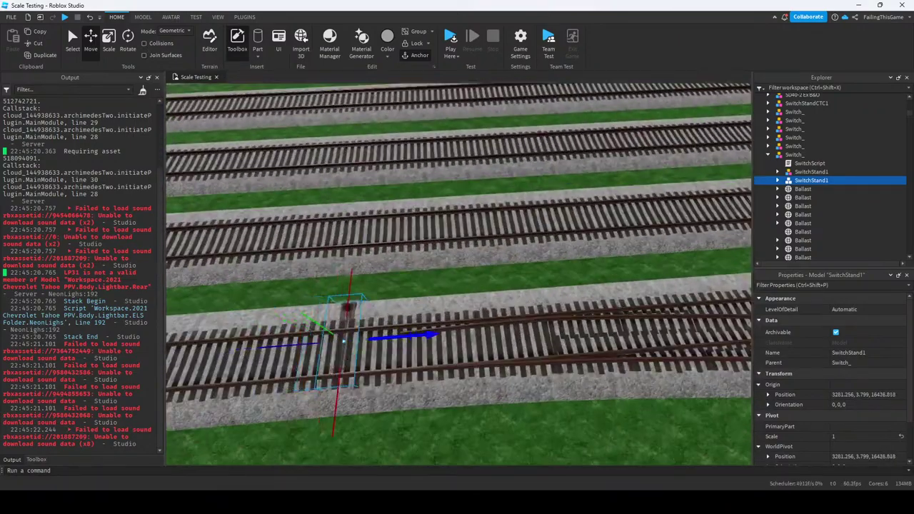
{"action": "key", "text": "w"}
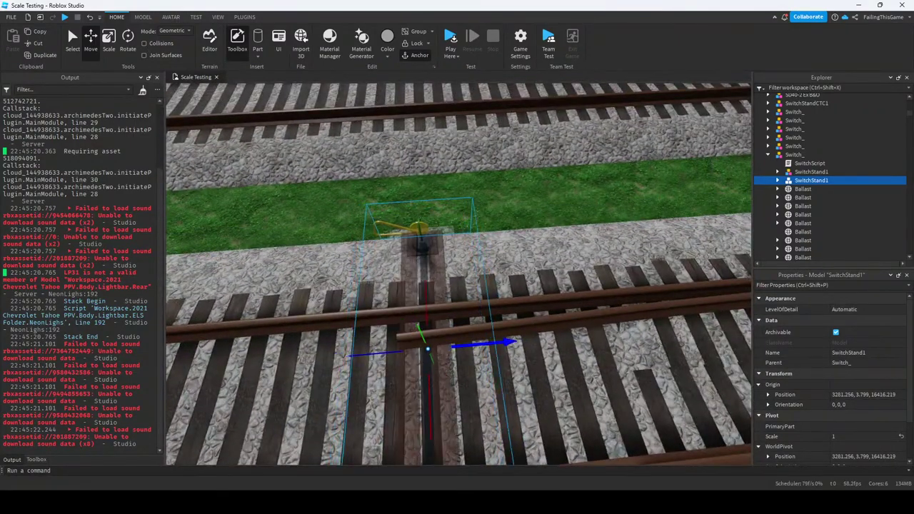
{"action": "right_click_drag", "start_coordinate": [628, 314], "coordinate": [500, 307]}
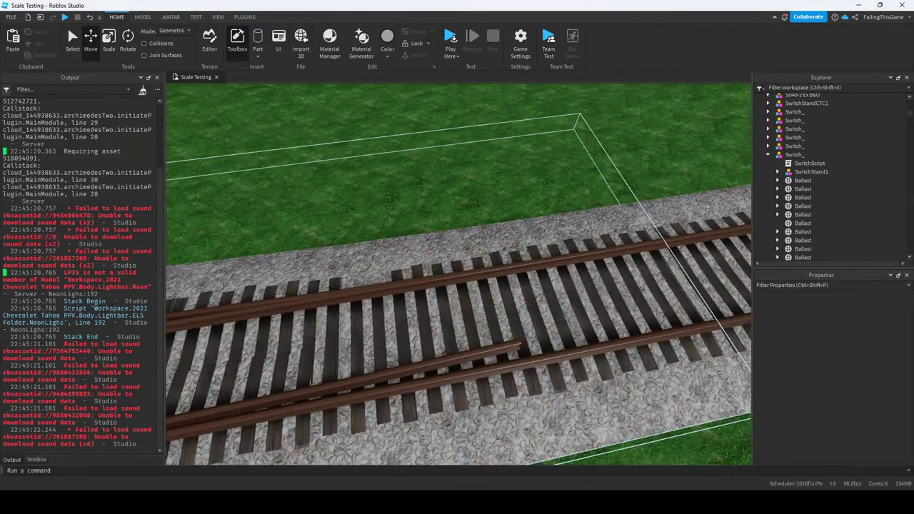
Move the copied stand into that switch's Switch_ model, pasting it at its original location.
{"action": "left_click", "coordinate": [795, 154]}
{"action": "scroll", "coordinate": [794, 178], "scroll_direction": "up", "scroll_amount": 3}
{"action": "right_click", "coordinate": [782, 184]}
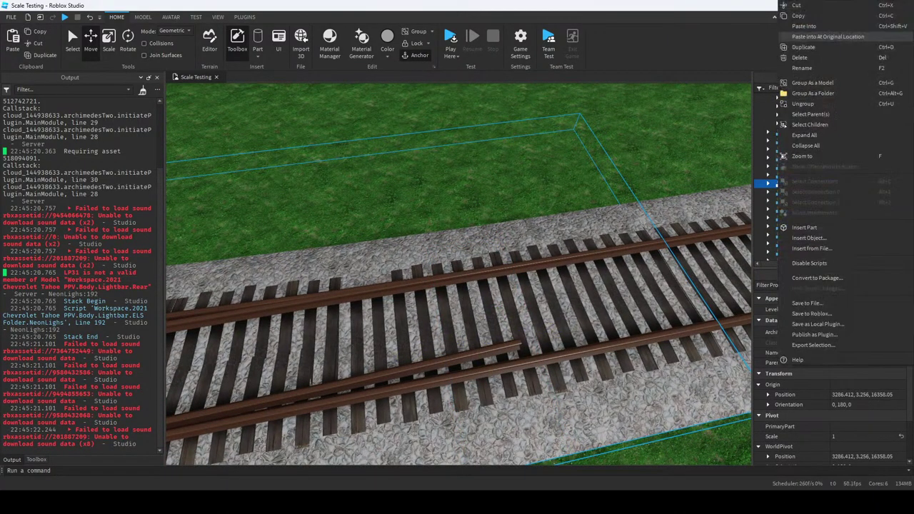
{"action": "left_click", "coordinate": [811, 201]}
Duplicate the stand, rotate it to 180° about Y, and align it with the far switch's points at X 3283.854, Z about 18618.
{"action": "key", "text": "f"}
{"action": "right_click_drag", "start_coordinate": [291, 372], "coordinate": [291, 345]}
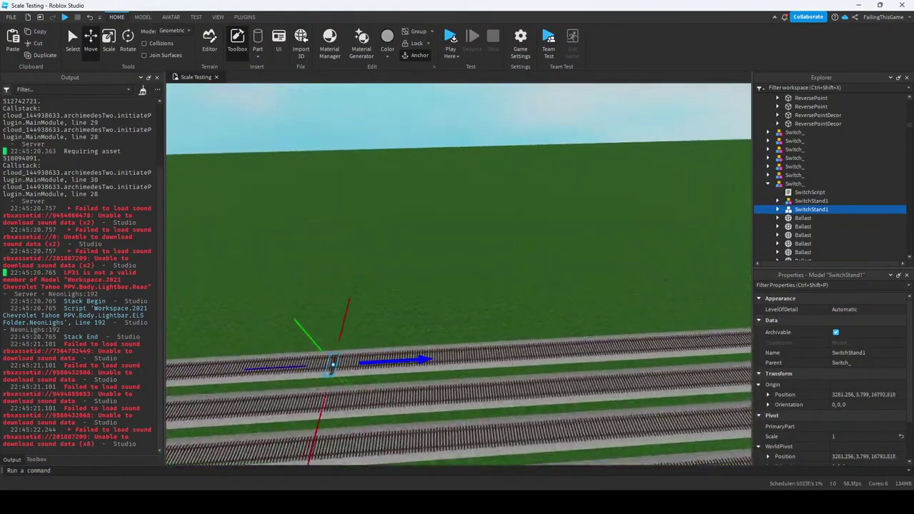
{"action": "right_click_drag", "start_coordinate": [291, 346], "coordinate": [281, 297]}
{"action": "scroll", "coordinate": [281, 306], "scroll_direction": "down", "scroll_amount": 10}
{"action": "key", "text": "f"}
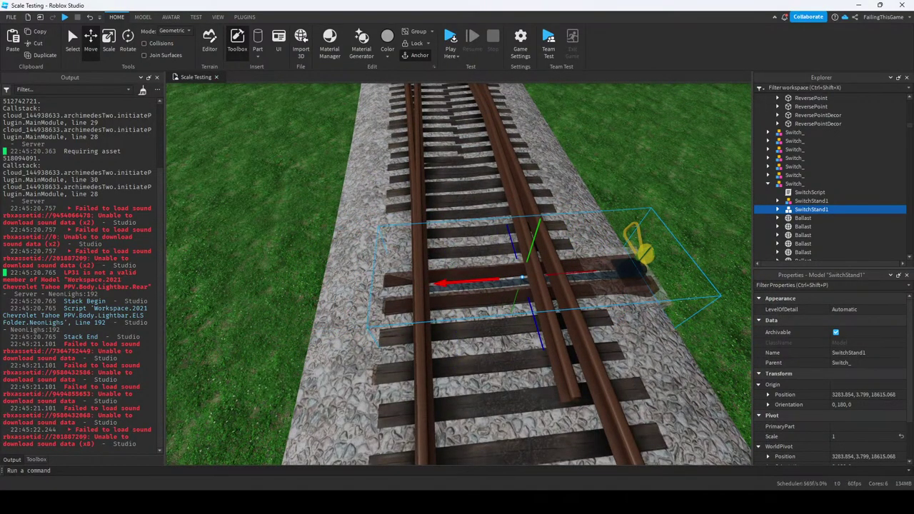
{"action": "right_click_drag", "start_coordinate": [281, 297], "coordinate": [241, 301]}
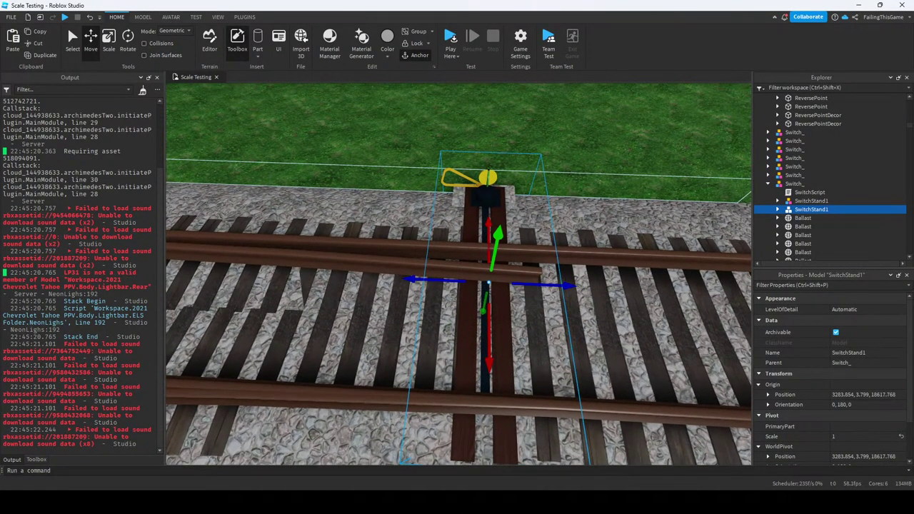
Cut the rotated stand and paste it into the far switch's Switch_ model at its original location.
{"action": "key", "text": "ctrl+z"}
{"action": "right_click", "coordinate": [800, 184]}
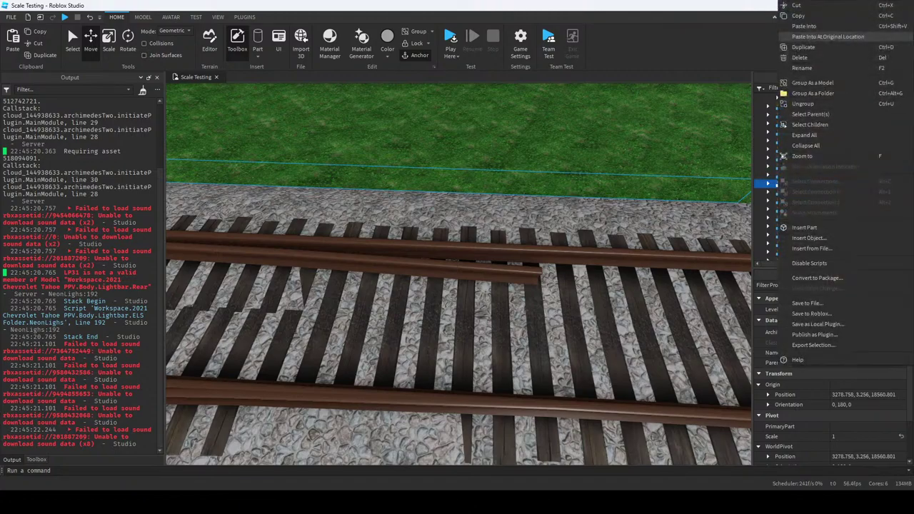
{"action": "left_click", "coordinate": [828, 36]}
Place a copy of the stand at the neighbouring switch at Z about 18497 and move it in place into that Switch_ model.
{"action": "key", "text": "ctrl+v"}
{"action": "key", "text": "f"}
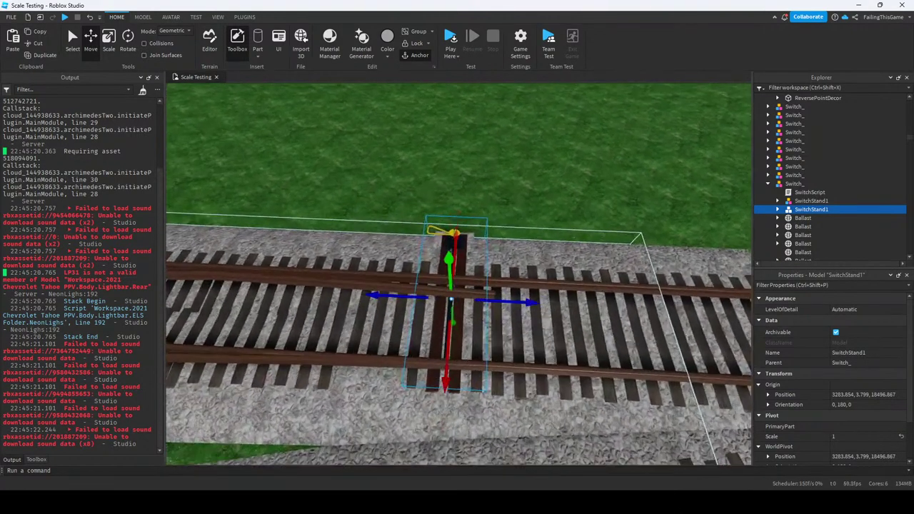
{"action": "left_click", "coordinate": [457, 285]}
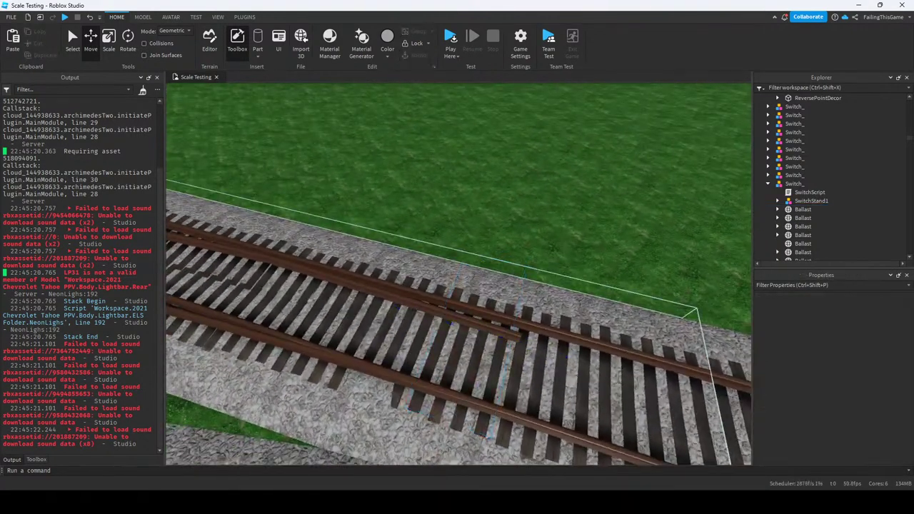
{"action": "scroll", "coordinate": [819, 145], "scroll_direction": "down", "scroll_amount": 3}
{"action": "left_click", "coordinate": [769, 183]}
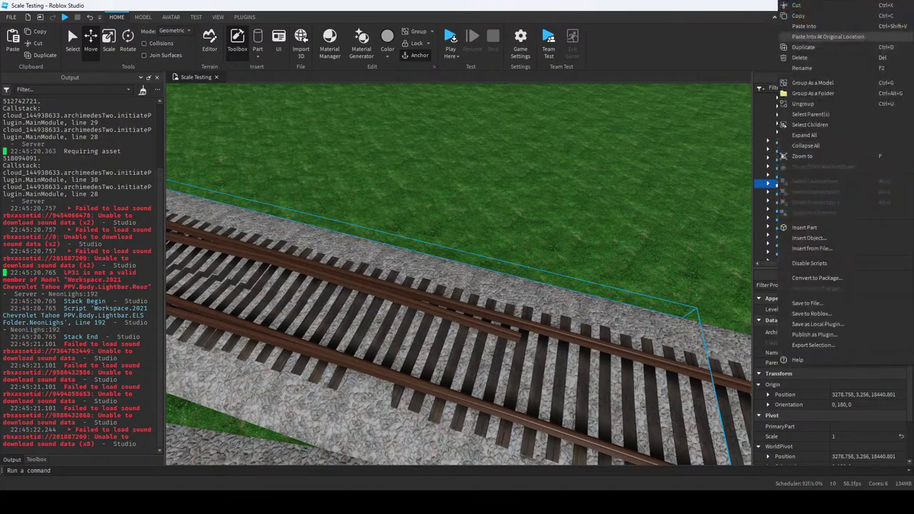
{"action": "left_click", "coordinate": [811, 200]}
Place another stand copy at the switch points at Z about 17570 and move it in place into that Switch_ model.
{"action": "key", "text": "ctrl+d"}
{"action": "scroll", "coordinate": [457, 275], "scroll_direction": "down", "scroll_amount": 5}
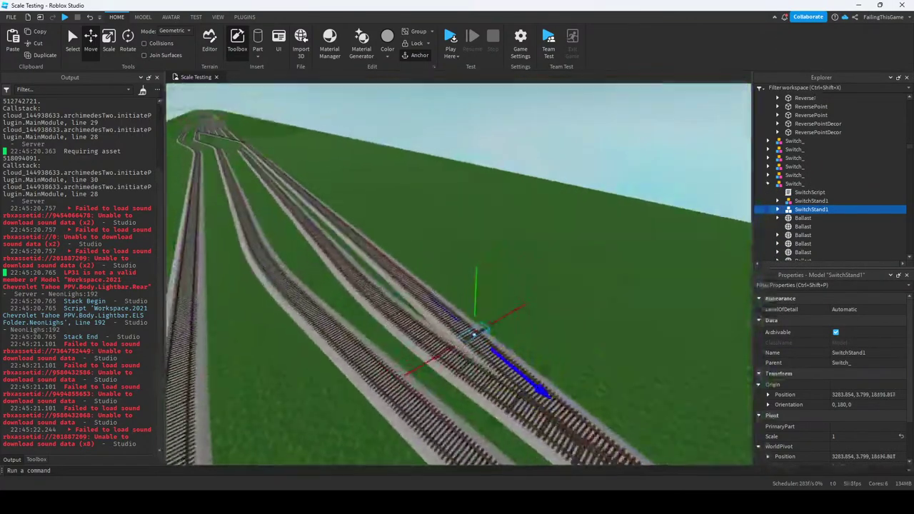
{"action": "left_click_drag", "start_coordinate": [438, 369], "coordinate": [528, 373]}
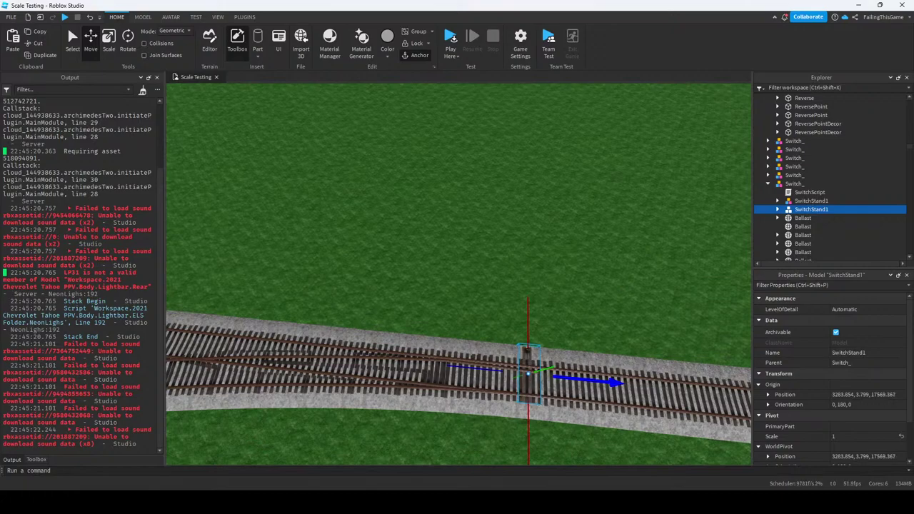
{"action": "key", "text": "f"}
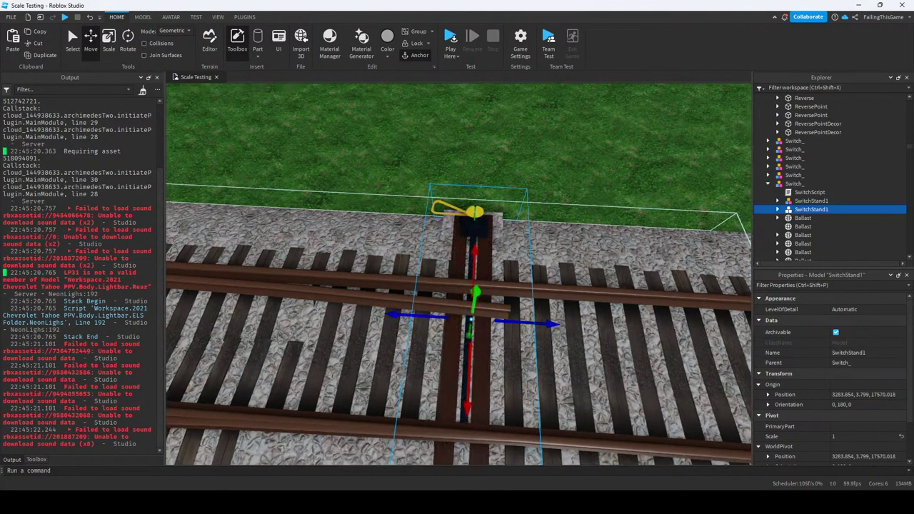
{"action": "key", "text": "ctrl+z"}
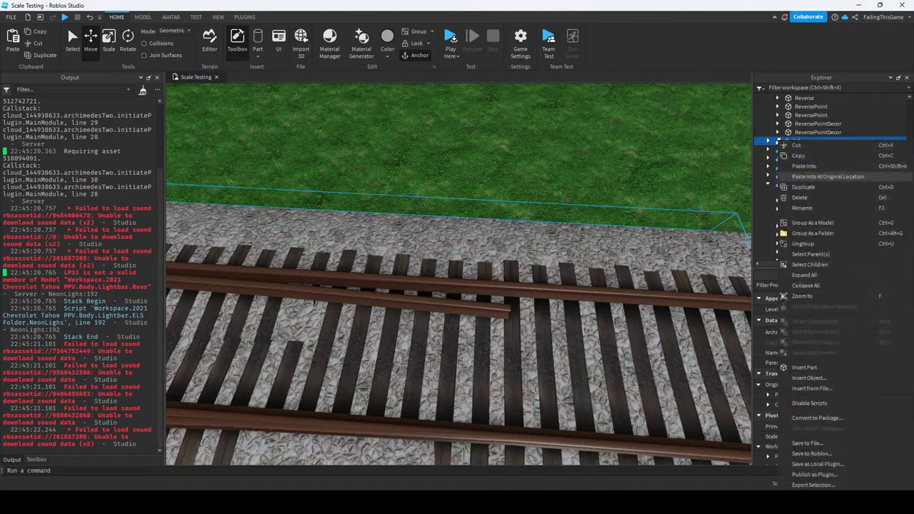
{"action": "scroll", "coordinate": [459, 274], "scroll_direction": "down", "scroll_amount": 10}
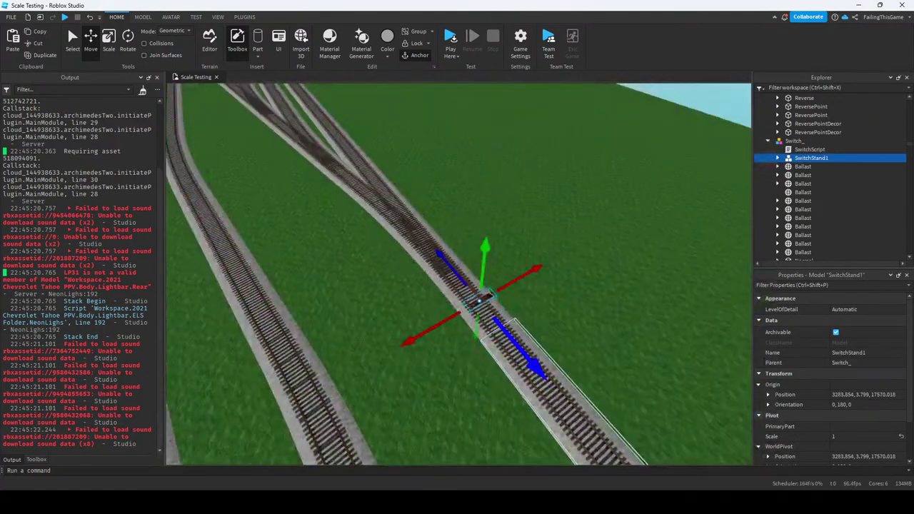
Place a stand copy rotated to 170° at the angled switch near X 3314, Z 16199, and move it in place into that Switch_ model.
{"action": "key", "text": "ctrl+d"}
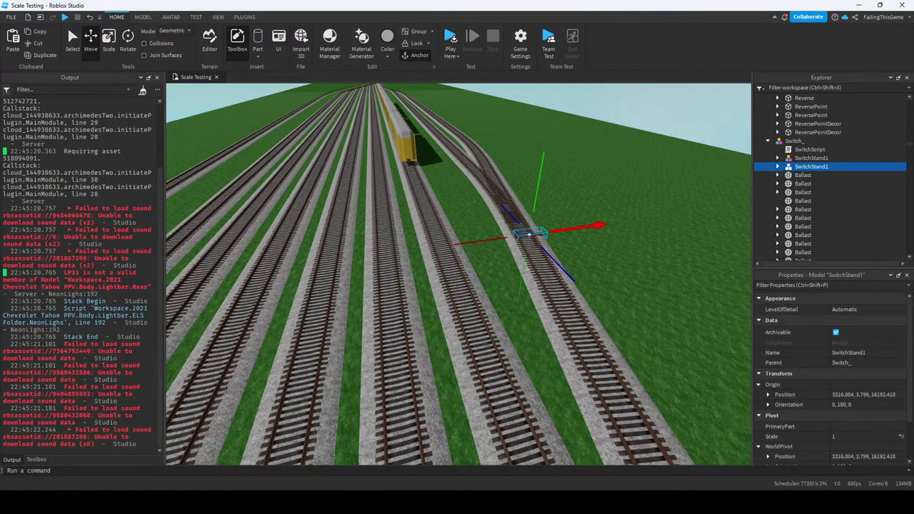
{"action": "key", "text": "f"}
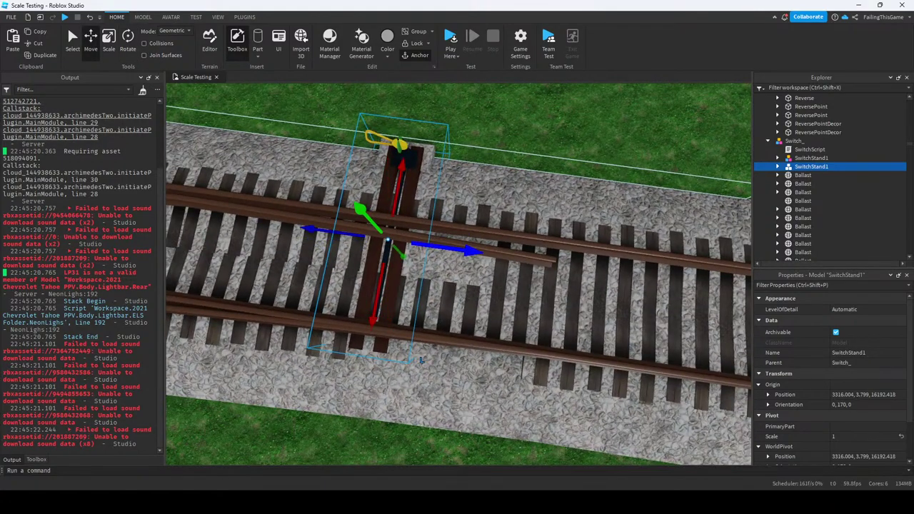
{"action": "scroll", "coordinate": [457, 271], "scroll_direction": "up", "scroll_amount": 3}
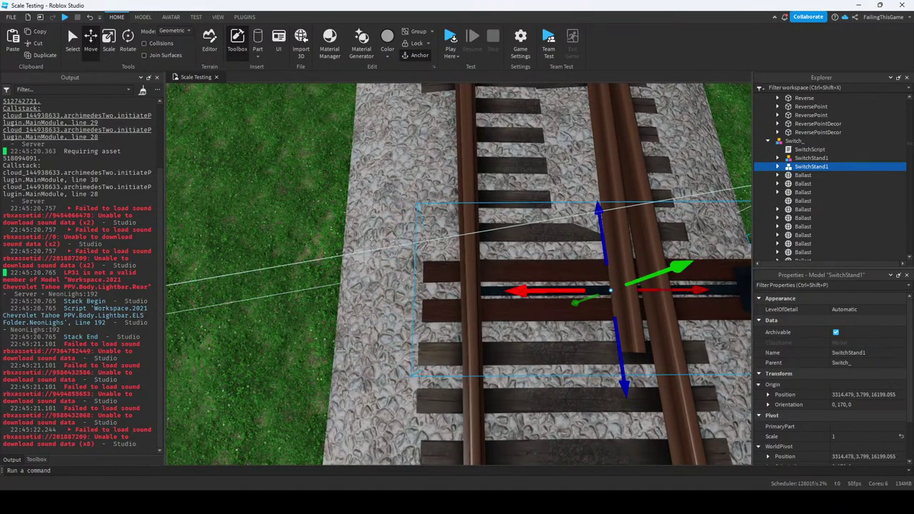
{"action": "right_click_drag", "start_coordinate": [469, 311], "coordinate": [499, 283]}
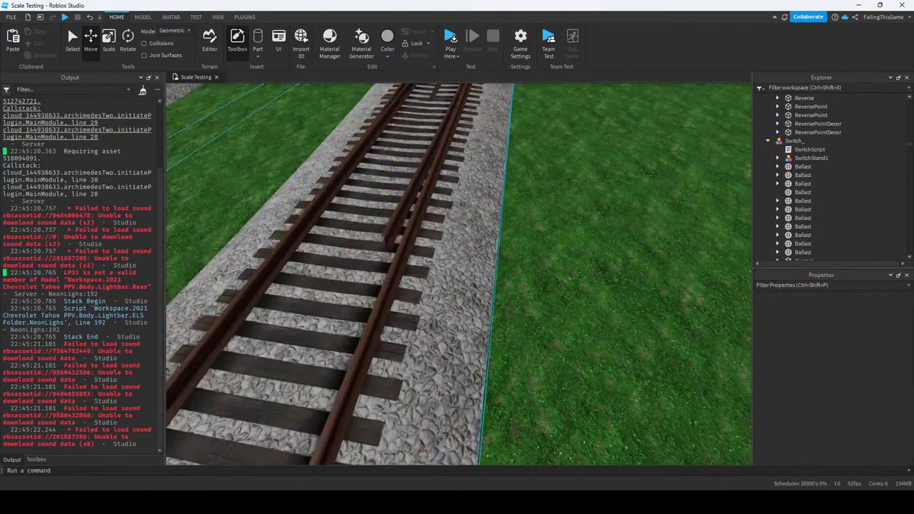
{"action": "left_click", "coordinate": [457, 136]}
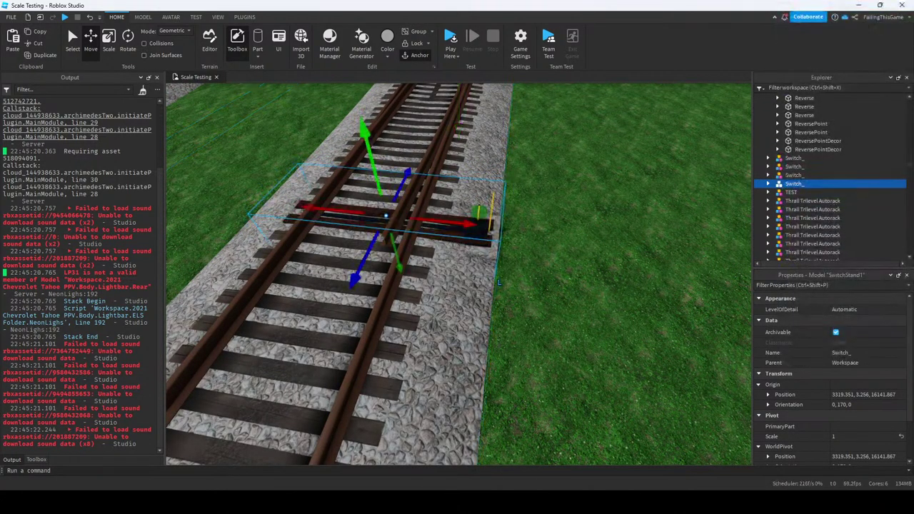
Bring a copy of the spare SwitchStand1 from the grass to the switch points at about X 3312, Z 15290.
{"action": "right_click_drag", "start_coordinate": [499, 283], "coordinate": [500, 227]}
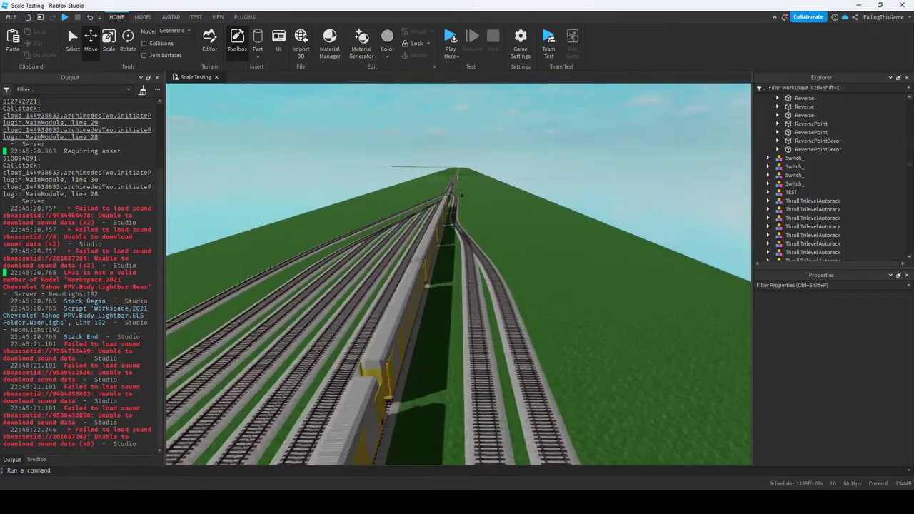
{"action": "key", "text": "s"}
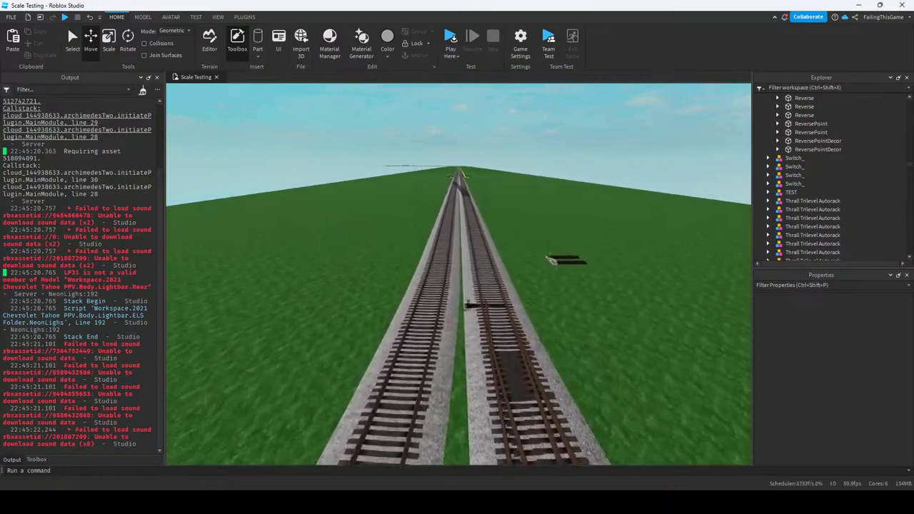
{"action": "key", "text": "w"}
{"action": "key", "text": "w"}
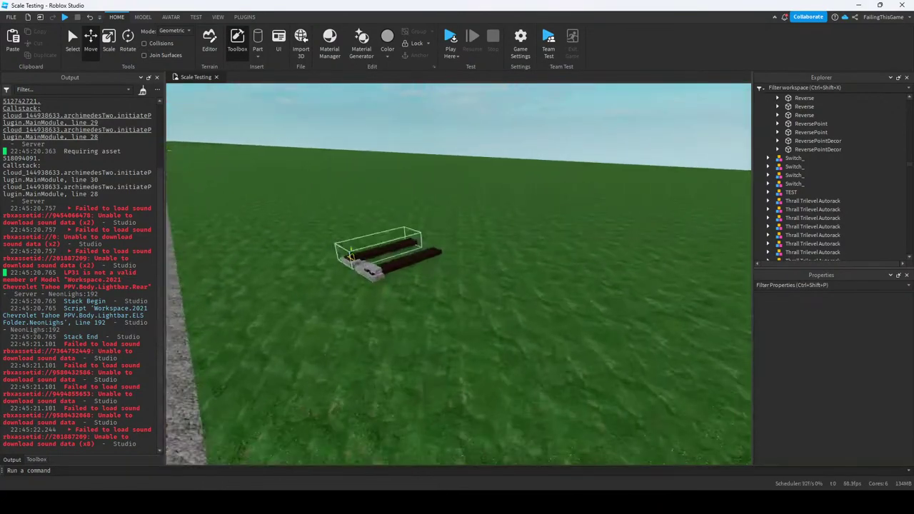
{"action": "left_click", "coordinate": [386, 253]}
{"action": "left_click", "coordinate": [426, 251]}
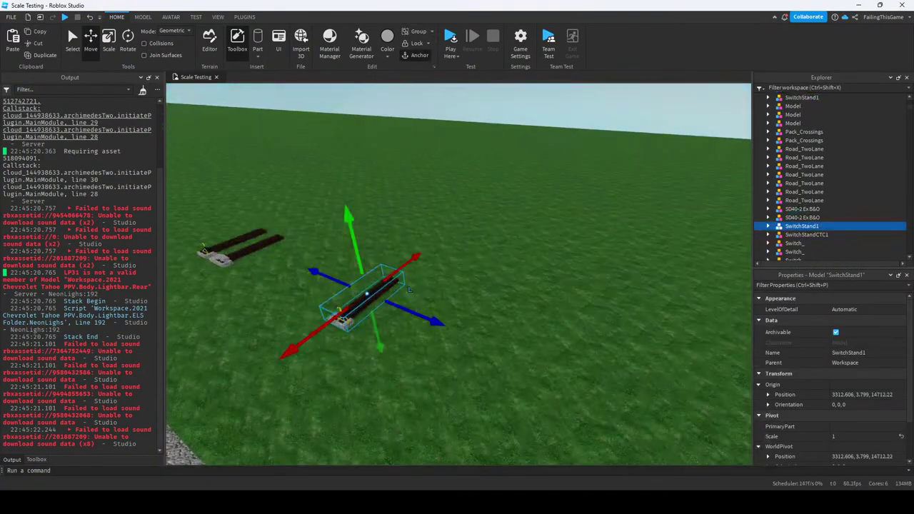
{"action": "key", "text": "w"}
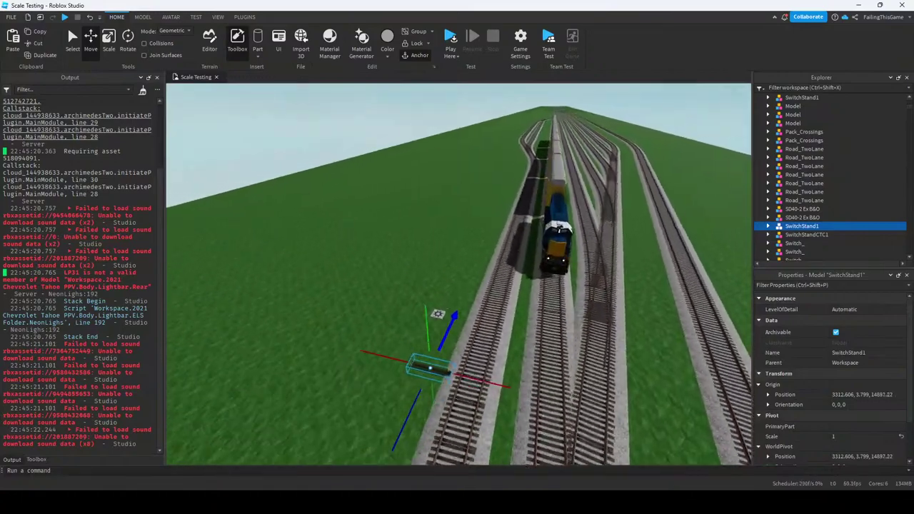
{"action": "key", "text": "w"}
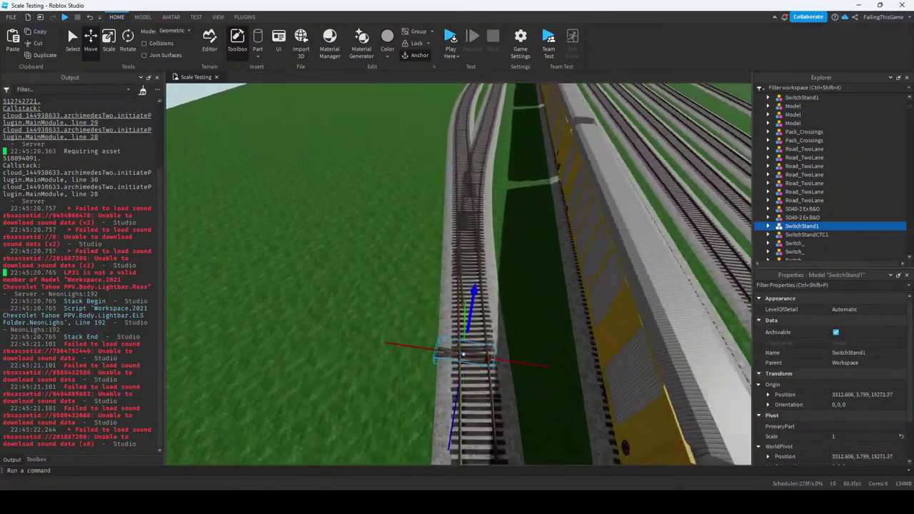
{"action": "key", "text": "w"}
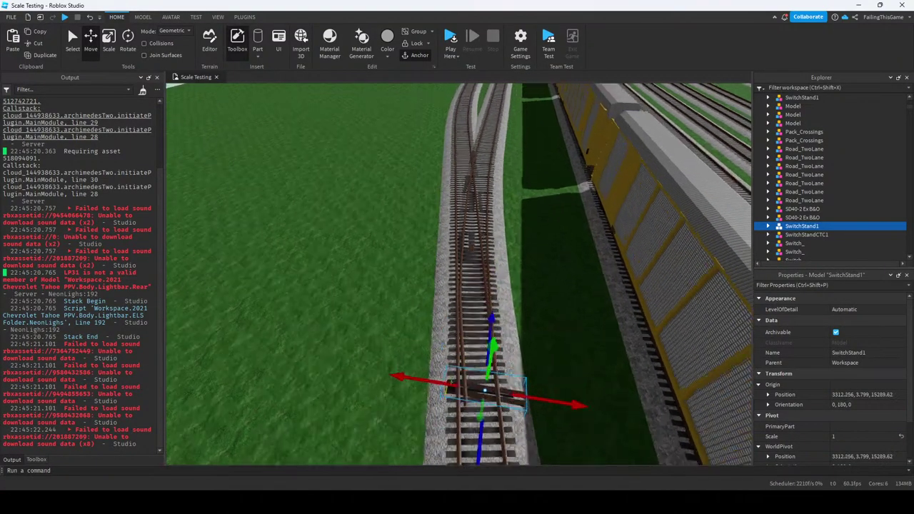
Rotate the stand copy to -170° so it lies square across the angled switch track.
{"action": "key", "text": "ctrl+4"}
{"action": "key", "text": "ctrl+r"}
{"action": "key", "text": "ctrl+r"}
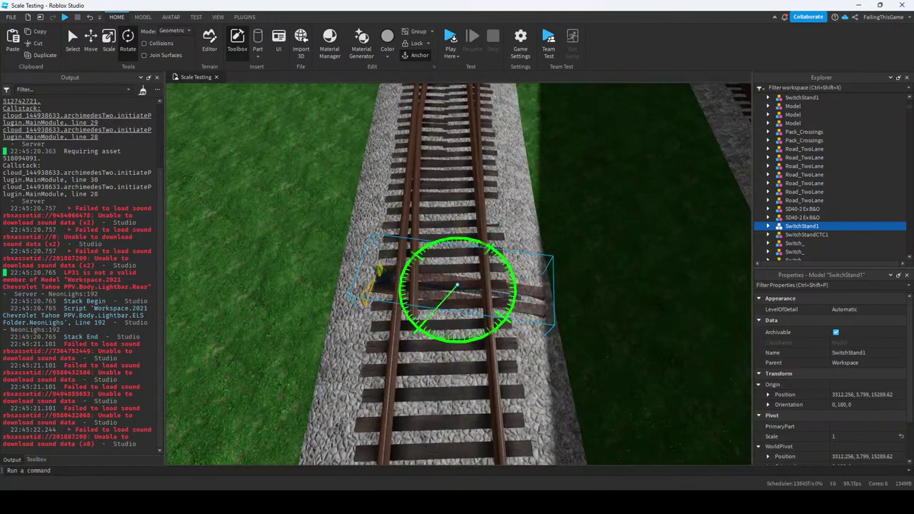
{"action": "key", "text": "w"}
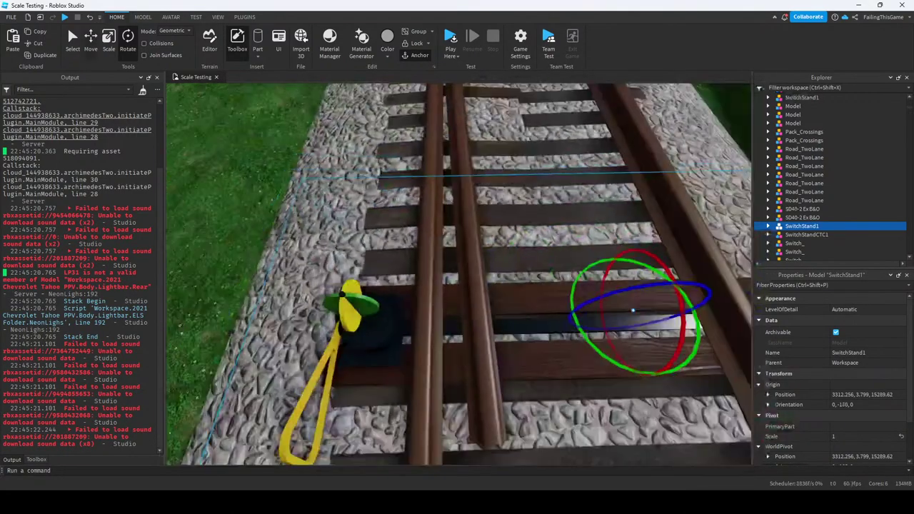
{"action": "key", "text": "ctrl+2"}
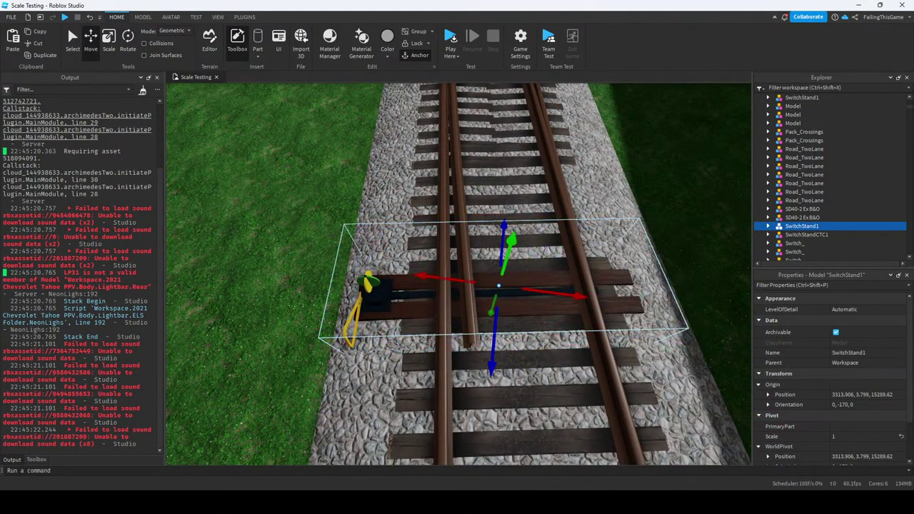
Align the rotated stand with the switch points at about X 3314.4, Z 15288.9.
{"action": "right_click_drag", "start_coordinate": [693, 332], "coordinate": [357, 328]}
{"action": "left_click", "coordinate": [212, 316]}
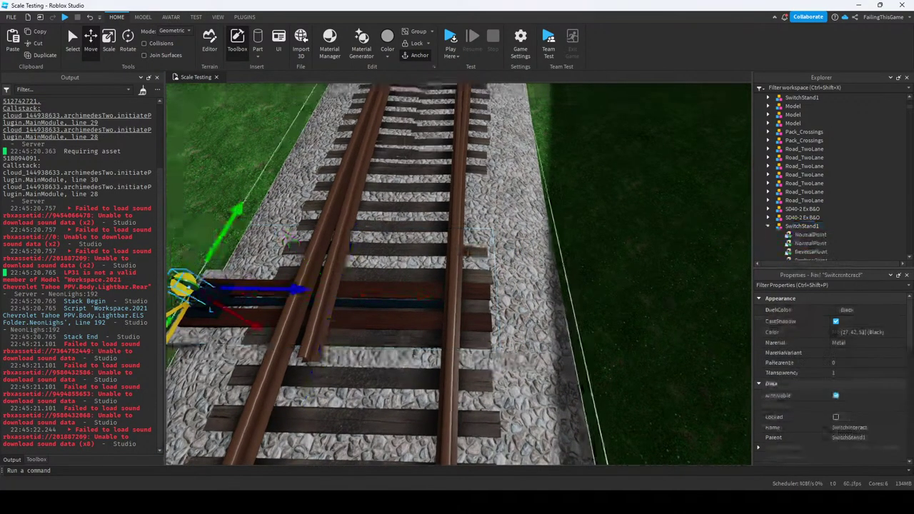
{"action": "right_click_drag", "start_coordinate": [212, 317], "coordinate": [271, 314]}
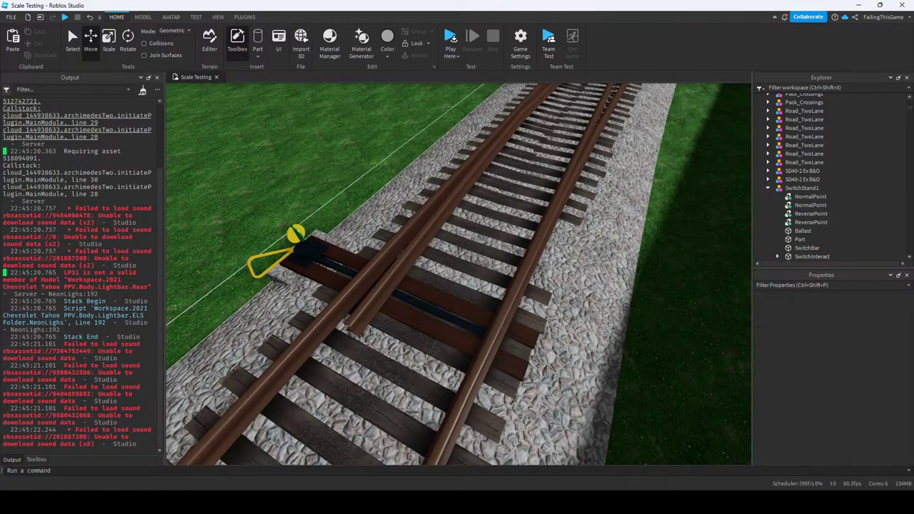
{"action": "left_click", "coordinate": [296, 246]}
{"action": "key", "text": "f"}
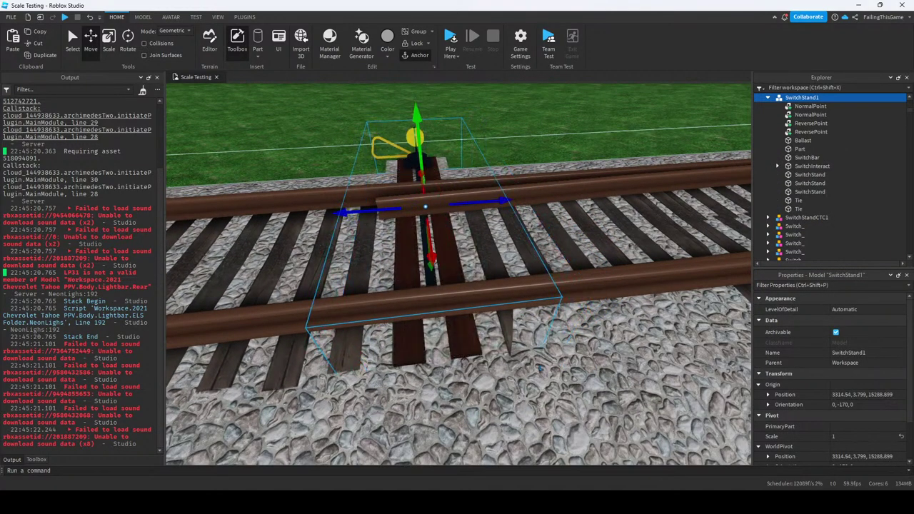
{"action": "right_click_drag", "start_coordinate": [457, 286], "coordinate": [692, 371]}
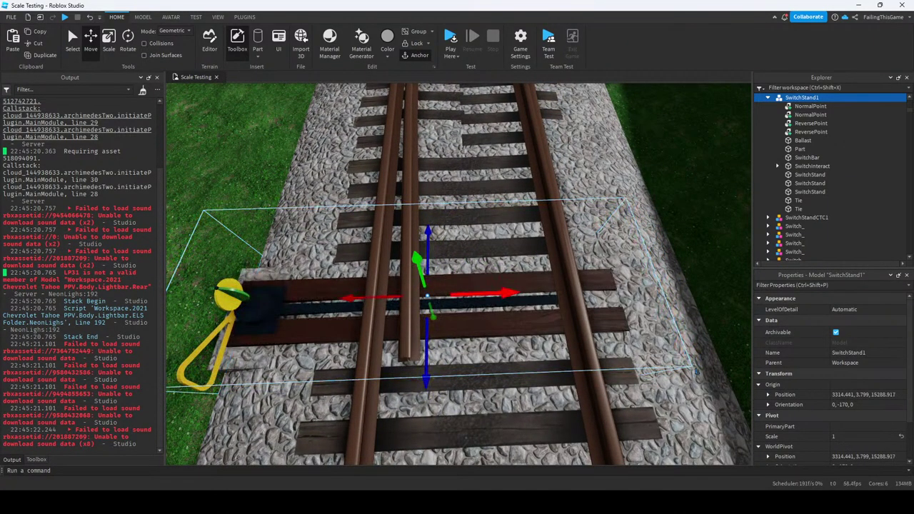
Cut the aligned stand and paste it at its original location into the Switch_ model near Z 15346.
{"action": "scroll", "coordinate": [519, 326], "scroll_direction": "down", "scroll_amount": 5}
{"action": "key", "text": "ctrl+z"}
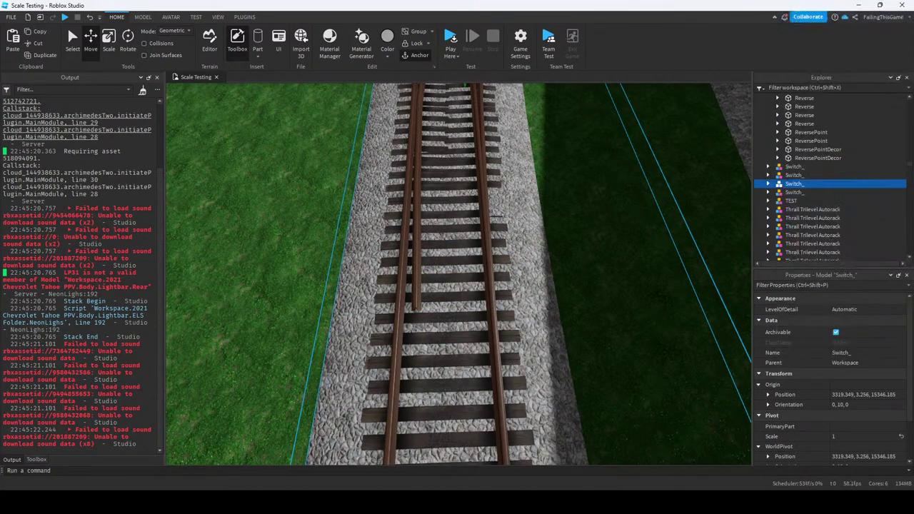
{"action": "key", "text": "ctrl+y"}
Place another copy of the spare stand at the switch points at about X 3281, Z 14820, stand mechanism on the outer ballast.
{"action": "right_click_drag", "start_coordinate": [457, 285], "coordinate": [400, 200]}
{"action": "scroll", "coordinate": [458, 274], "scroll_direction": "down", "scroll_amount": 10}
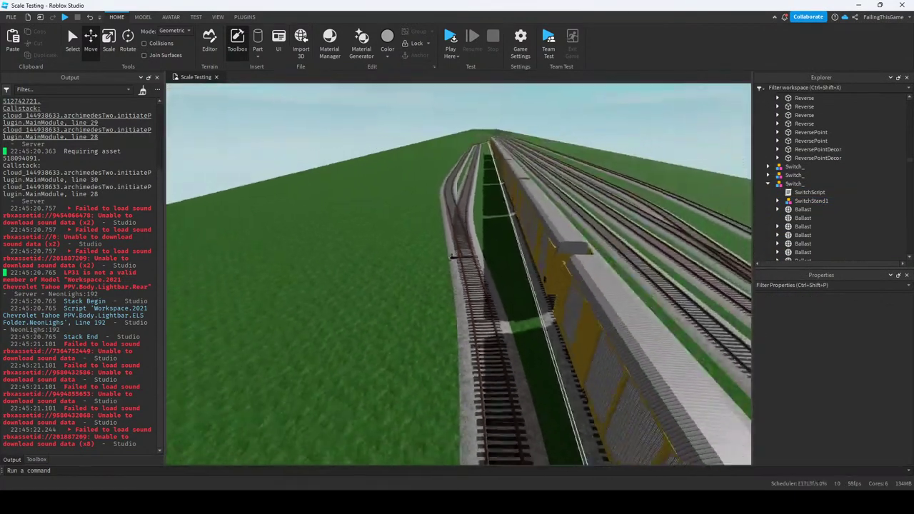
{"action": "scroll", "coordinate": [482, 198], "scroll_direction": "up", "scroll_amount": 5}
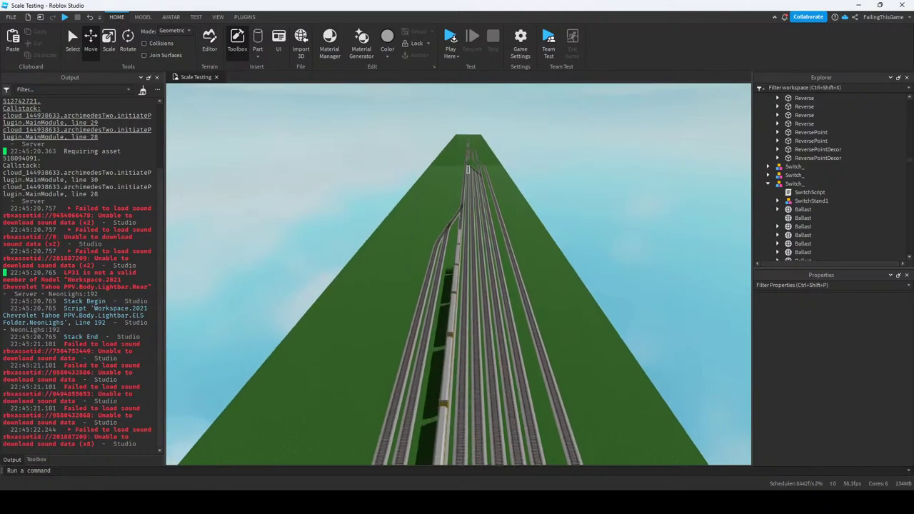
{"action": "right_click_drag", "start_coordinate": [481, 198], "coordinate": [464, 222]}
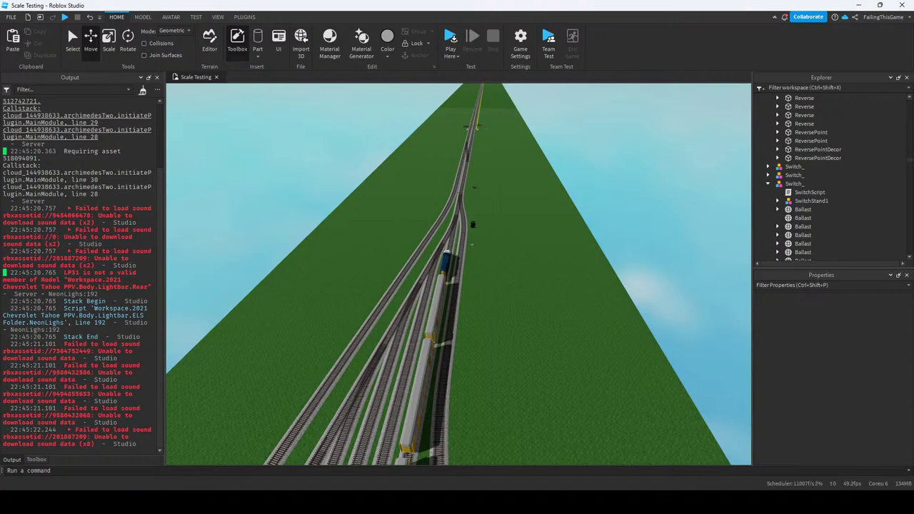
{"action": "scroll", "coordinate": [459, 275], "scroll_direction": "up", "scroll_amount": 8}
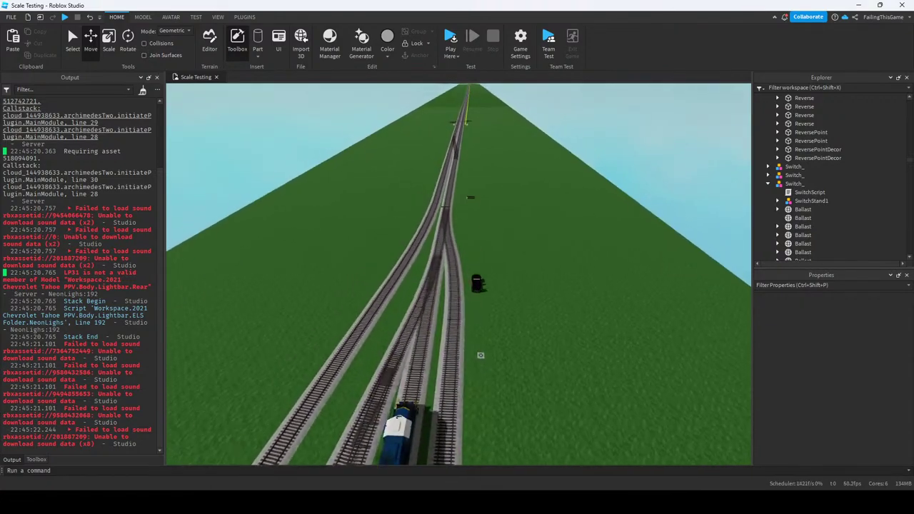
{"action": "scroll", "coordinate": [458, 275], "scroll_direction": "up", "scroll_amount": 4}
{"action": "right_click_drag", "start_coordinate": [458, 274], "coordinate": [459, 307]}
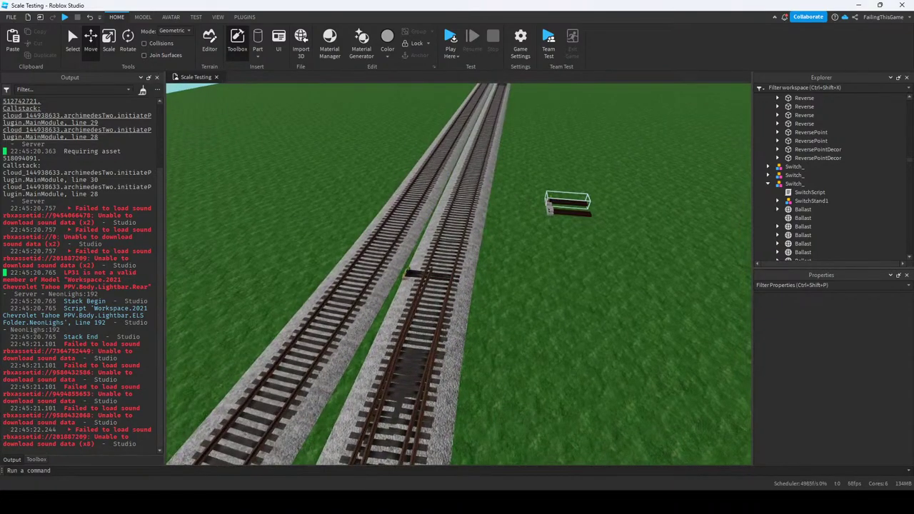
{"action": "left_click", "coordinate": [567, 204]}
{"action": "key", "text": "s"}
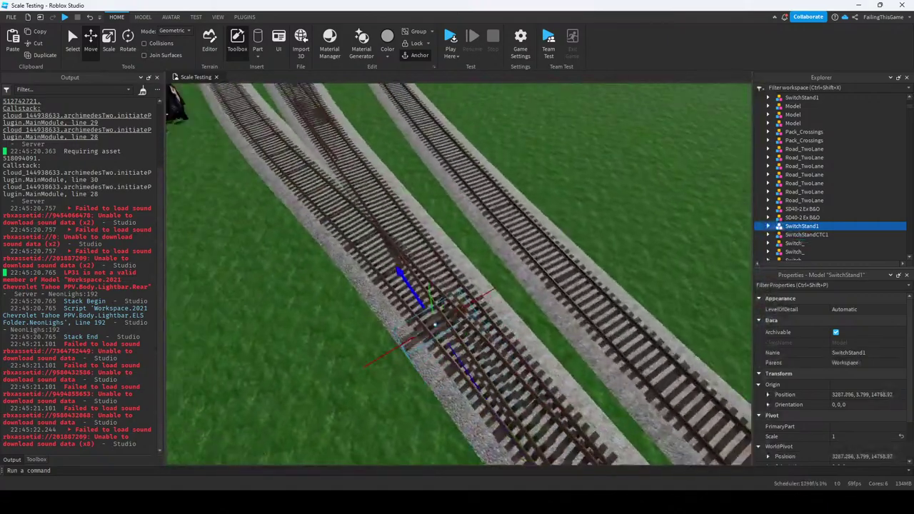
{"action": "key", "text": "f"}
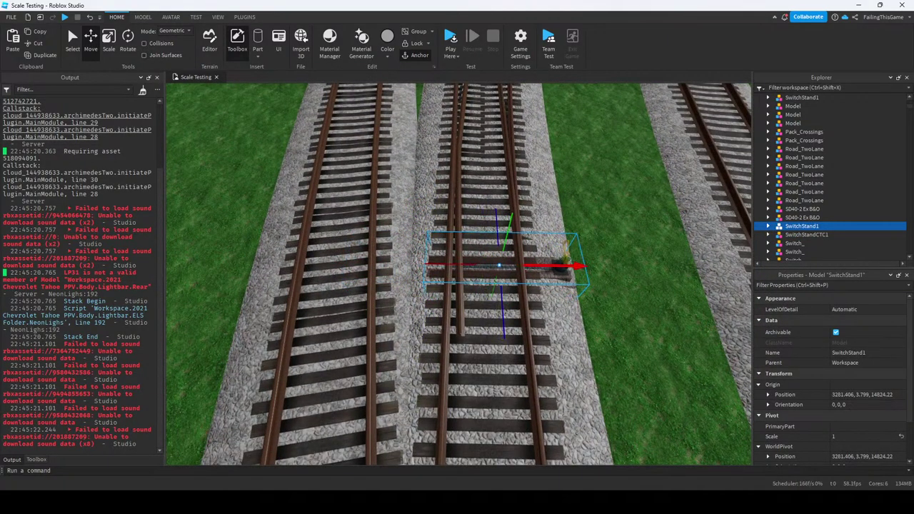
{"action": "right_click_drag", "start_coordinate": [457, 272], "coordinate": [614, 271]}
{"action": "left_click_drag", "start_coordinate": [485, 286], "coordinate": [414, 286]}
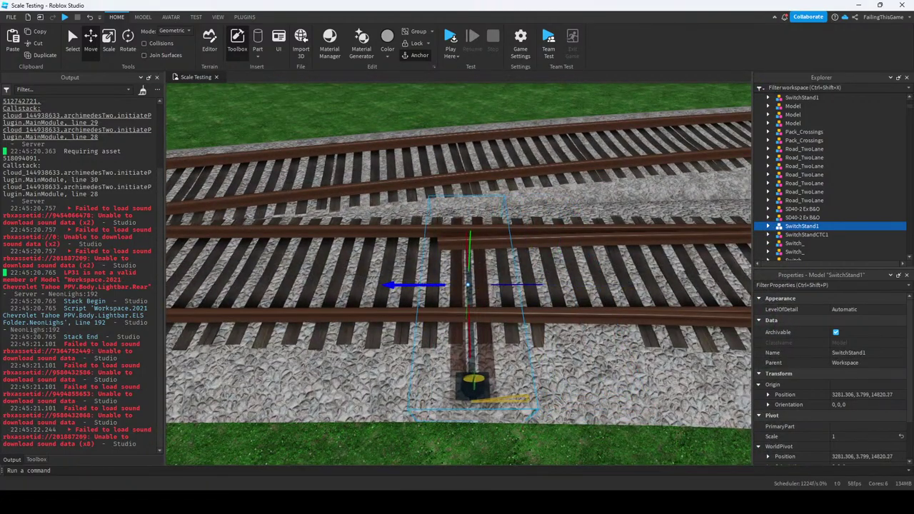
Cut the stand and paste it at its original location into the Switch_ model near Z 14877.
{"action": "scroll", "coordinate": [457, 271], "scroll_direction": "up", "scroll_amount": 2}
{"action": "key", "text": "Delete"}
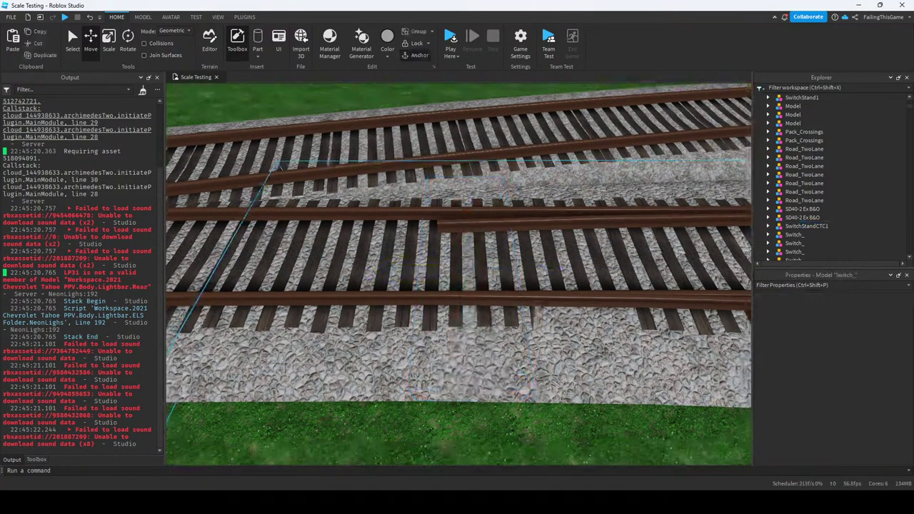
{"action": "left_click", "coordinate": [794, 243]}
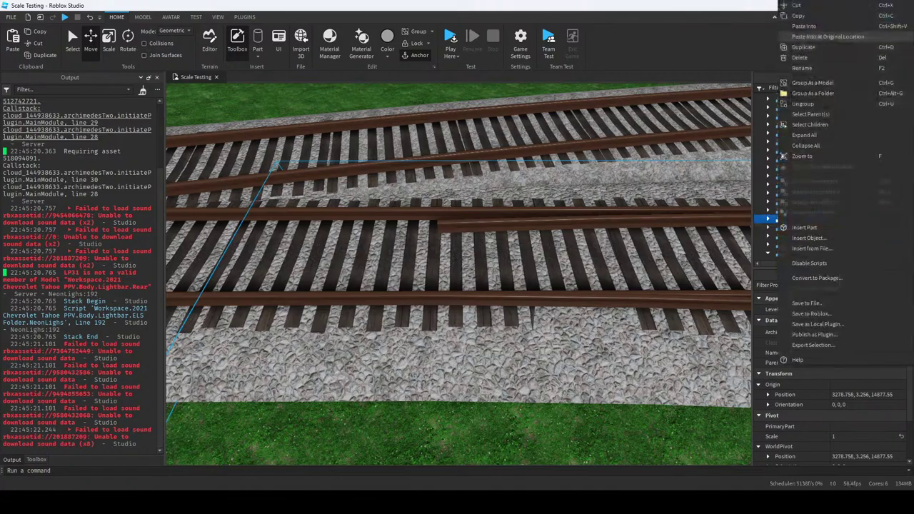
{"action": "key", "text": "ctrl+z"}
{"action": "key", "text": "f"}
{"action": "scroll", "coordinate": [534, 359], "scroll_direction": "down", "scroll_amount": 3}
{"action": "right_click_drag", "start_coordinate": [534, 360], "coordinate": [646, 300]}
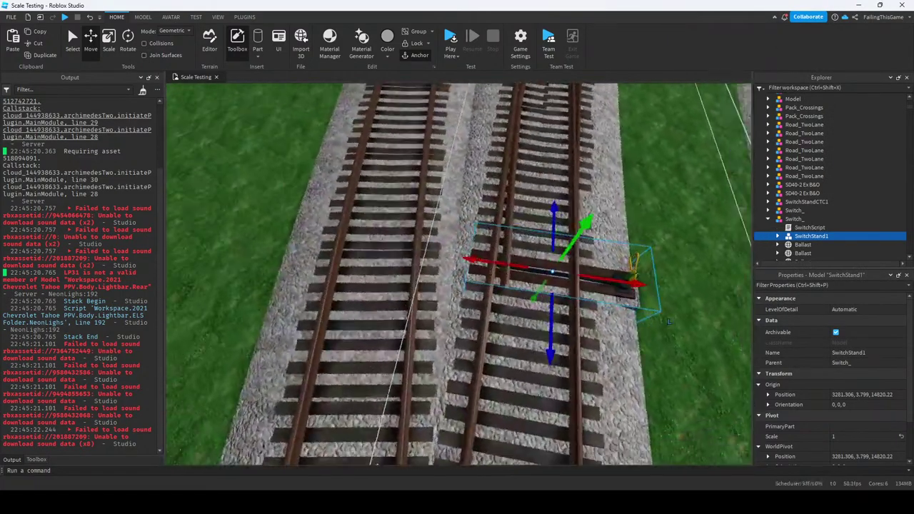
{"action": "scroll", "coordinate": [646, 300], "scroll_direction": "up", "scroll_amount": 3}
{"action": "scroll", "coordinate": [457, 271], "scroll_direction": "down", "scroll_amount": 3}
{"action": "right_click_drag", "start_coordinate": [457, 271], "coordinate": [458, 235]}
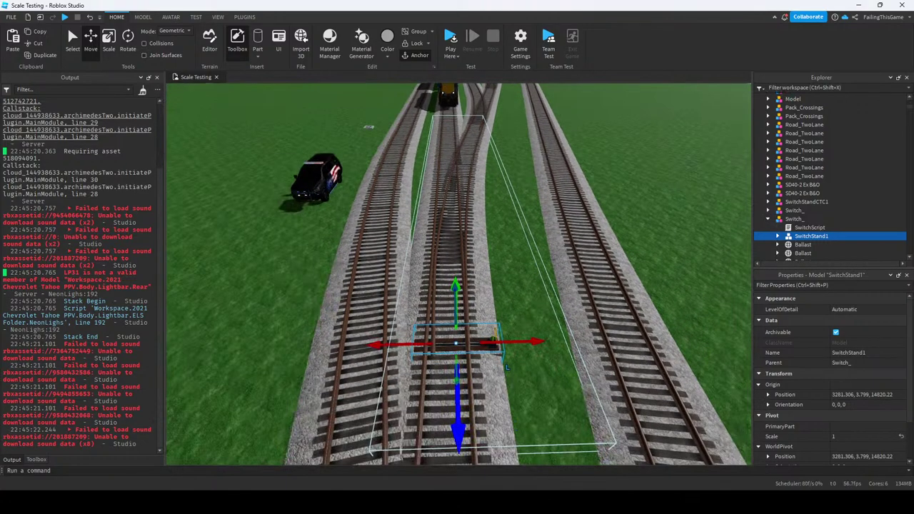
Duplicate the pasted stand and move the copy to the next switch points at about X 3271, Z 14930.
{"action": "key", "text": "ctrl+d"}
{"action": "left_click_drag", "start_coordinate": [459, 368], "coordinate": [463, 408]}
{"action": "key", "text": "w"}
{"action": "key", "text": "f"}
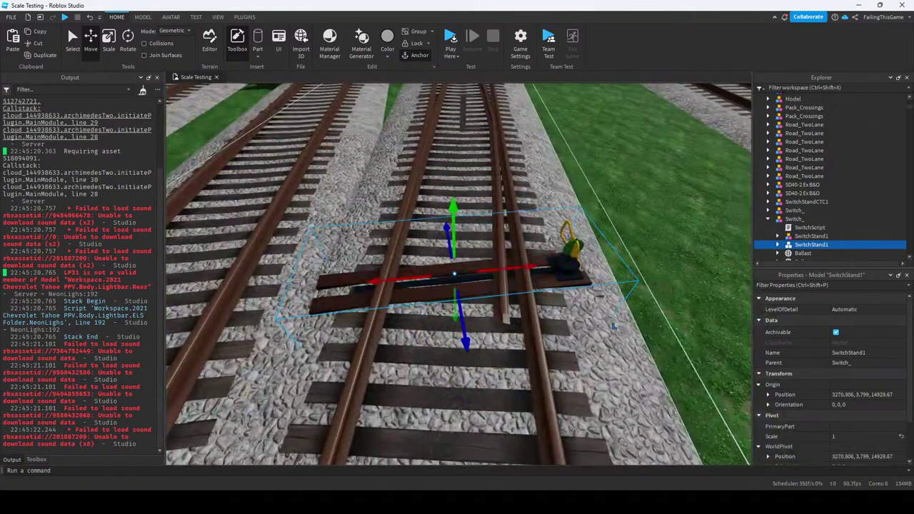
Rotate the duplicated stand to -10° and shift it across the track to about X 3269.7, Z 14929.4.
{"action": "key", "text": "ctrl+3"}
{"action": "scroll", "coordinate": [587, 338], "scroll_direction": "down", "scroll_amount": 3}
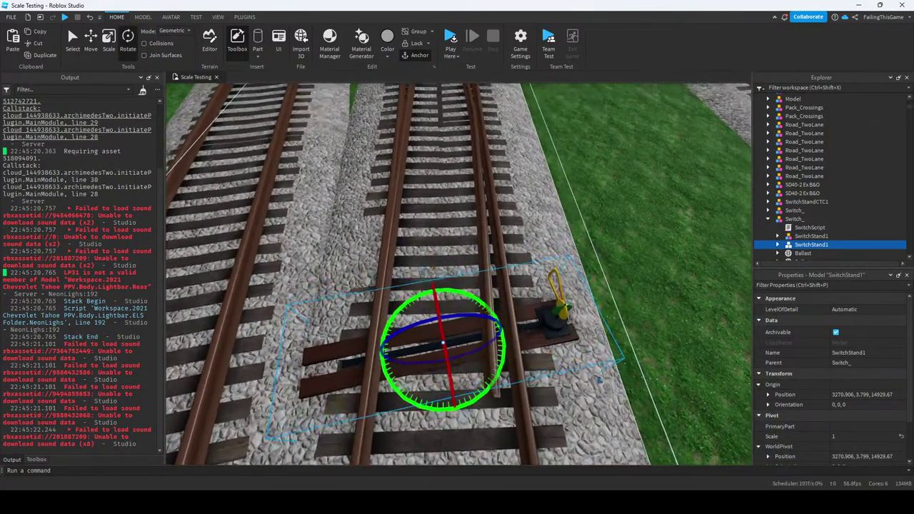
{"action": "left_click_drag", "start_coordinate": [480, 380], "coordinate": [484, 390]}
{"action": "key", "text": "f"}
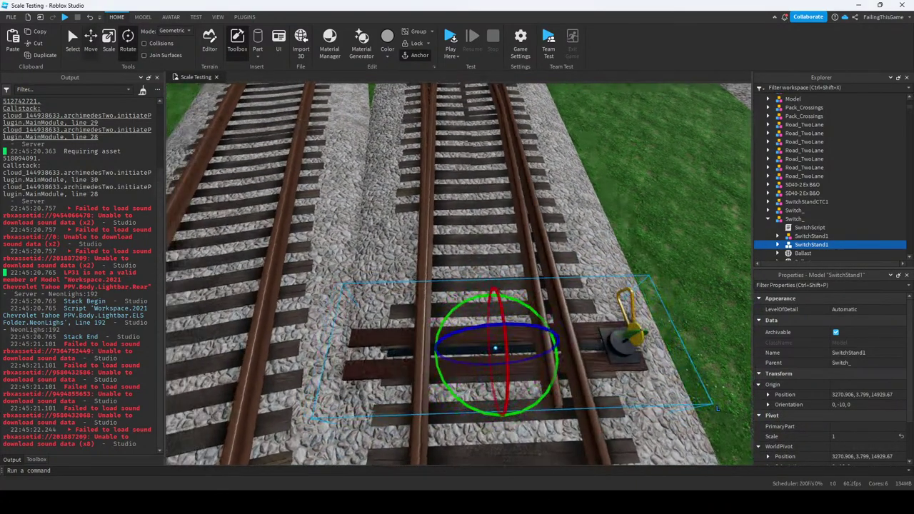
{"action": "key", "text": "ctrl+2"}
{"action": "left_click_drag", "start_coordinate": [464, 350], "coordinate": [500, 350]}
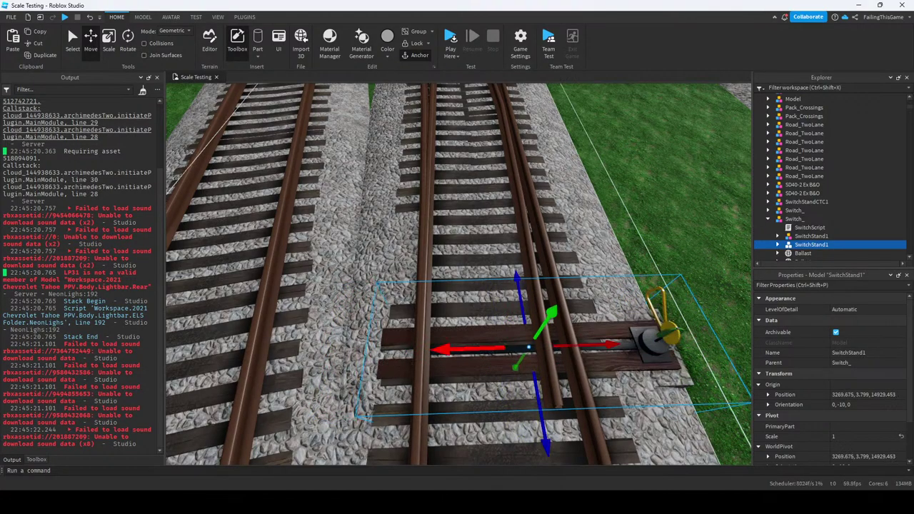
Fine-tune the stand to about Z 14929.2, then cut it and paste it at its original location into its own Switch_ model.
{"action": "right_click_drag", "start_coordinate": [530, 348], "coordinate": [428, 329]}
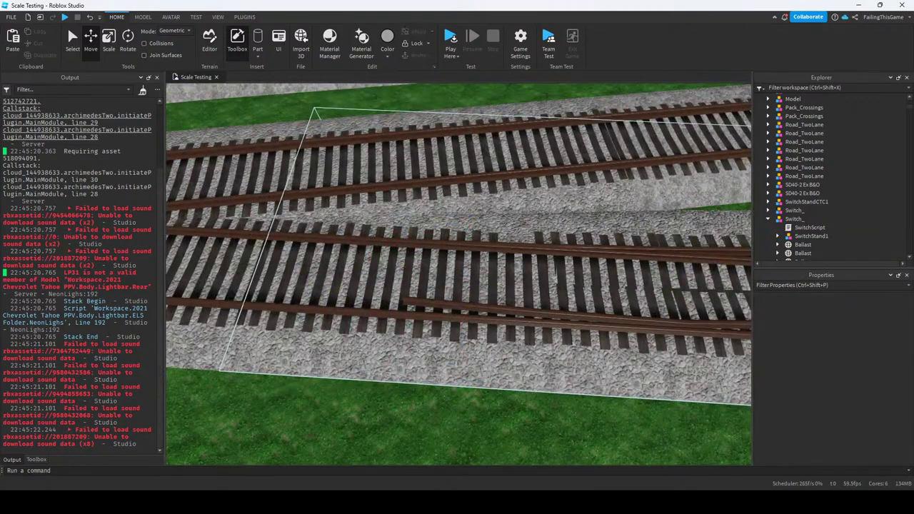
{"action": "left_click", "coordinate": [457, 271]}
{"action": "left_click", "coordinate": [428, 336]}
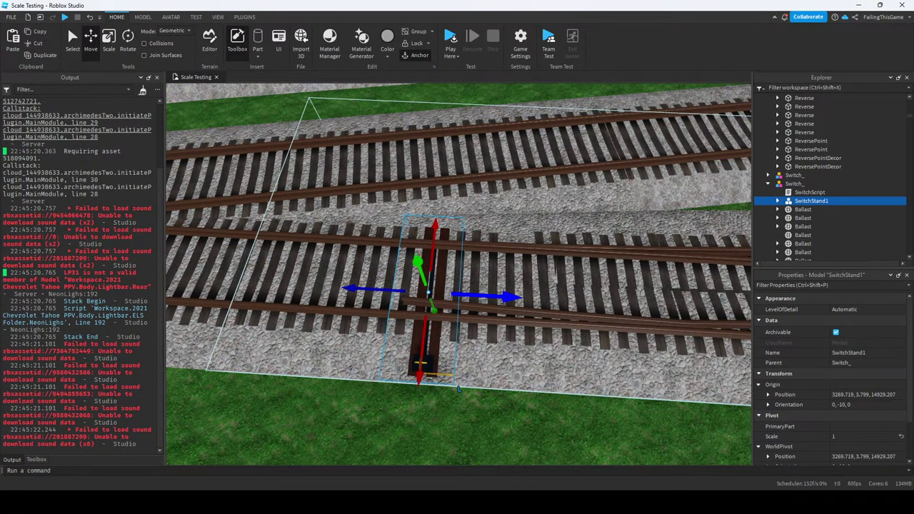
Move a copy of the stand to about X 3251.2, Z 15034.1 and transfer it into that track's Switch_ model at its original location.
{"action": "right_click_drag", "start_coordinate": [428, 335], "coordinate": [500, 286]}
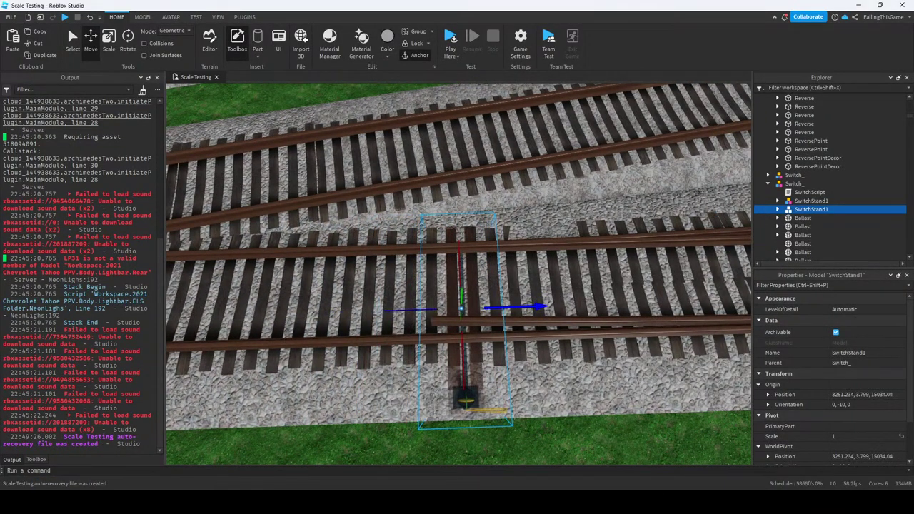
{"action": "left_click", "coordinate": [792, 183]}
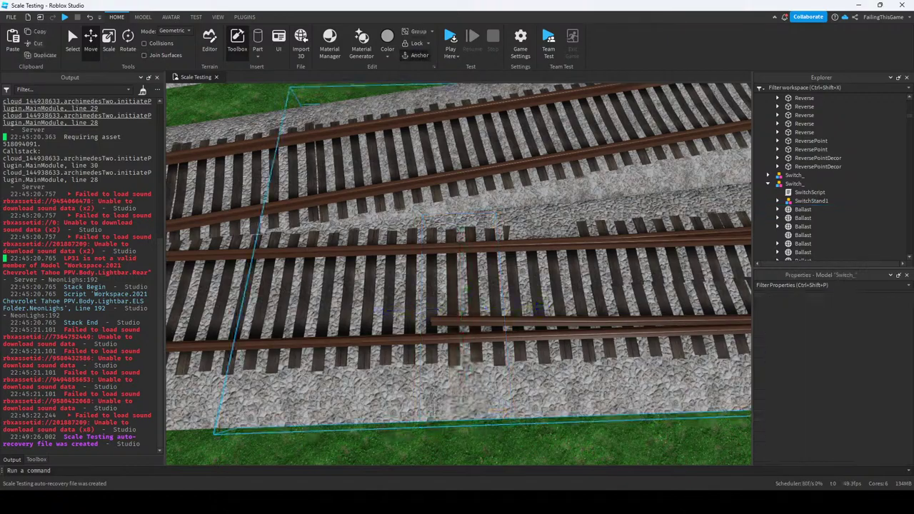
{"action": "right_click", "coordinate": [785, 98]}
{"action": "left_click", "coordinate": [811, 114]}
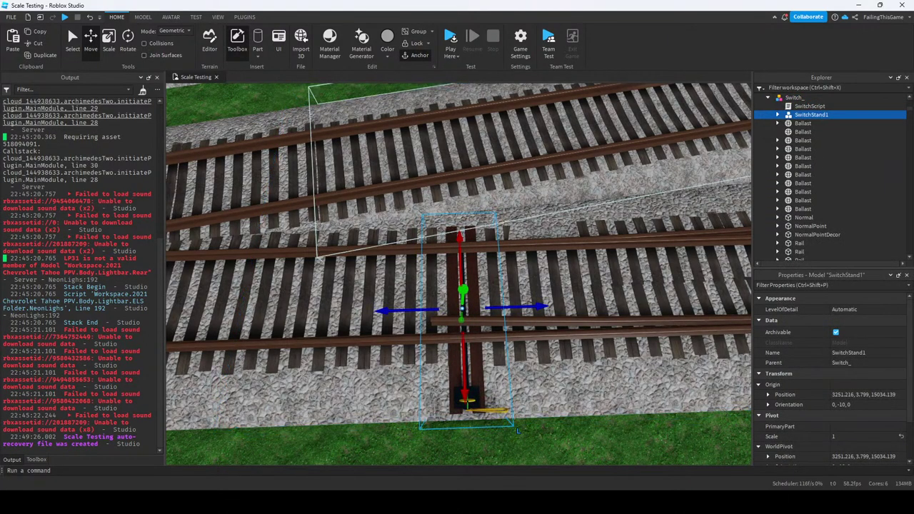
Duplicate the stand, move the copy to about X 3232.7, Z 15139, and transfer it into its own Switch_ model at its original location.
{"action": "key", "text": "ctrl+d"}
{"action": "scroll", "coordinate": [458, 274], "scroll_direction": "down", "scroll_amount": 5}
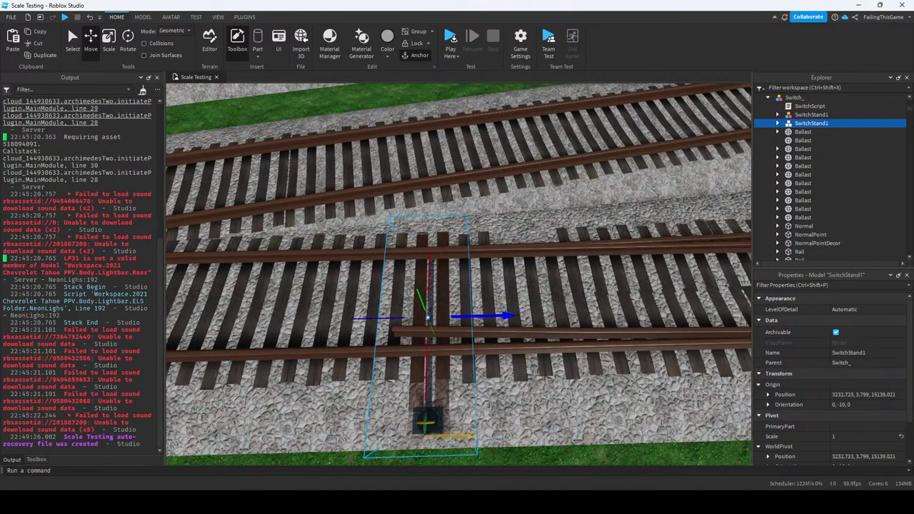
{"action": "scroll", "coordinate": [828, 178], "scroll_direction": "up", "scroll_amount": 3}
{"action": "left_click", "coordinate": [793, 158]}
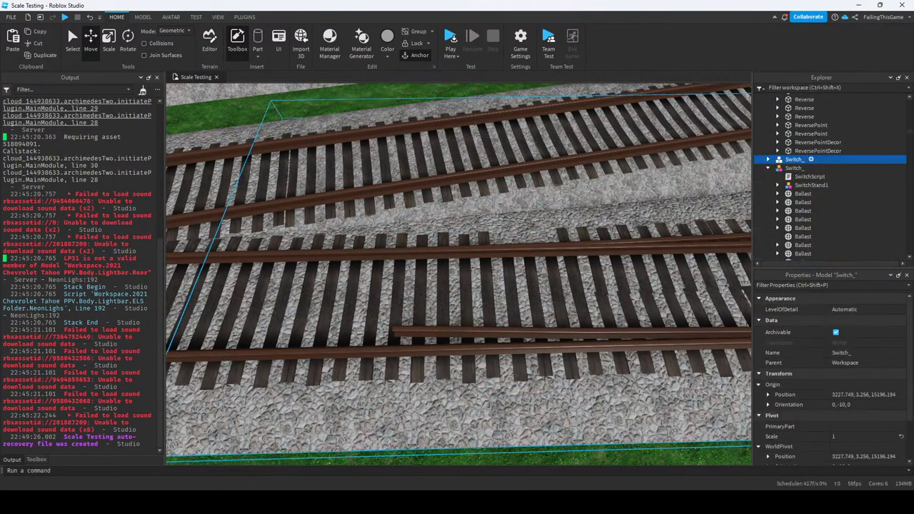
{"action": "right_click", "coordinate": [786, 159]}
{"action": "left_click", "coordinate": [802, 316]}
Move another stand copy to about X 3214.2, Z 15244 and cut and paste it at its original location into the adjoining Switch_ model.
{"action": "left_click", "coordinate": [811, 185]}
{"action": "scroll", "coordinate": [458, 274], "scroll_direction": "down", "scroll_amount": 3}
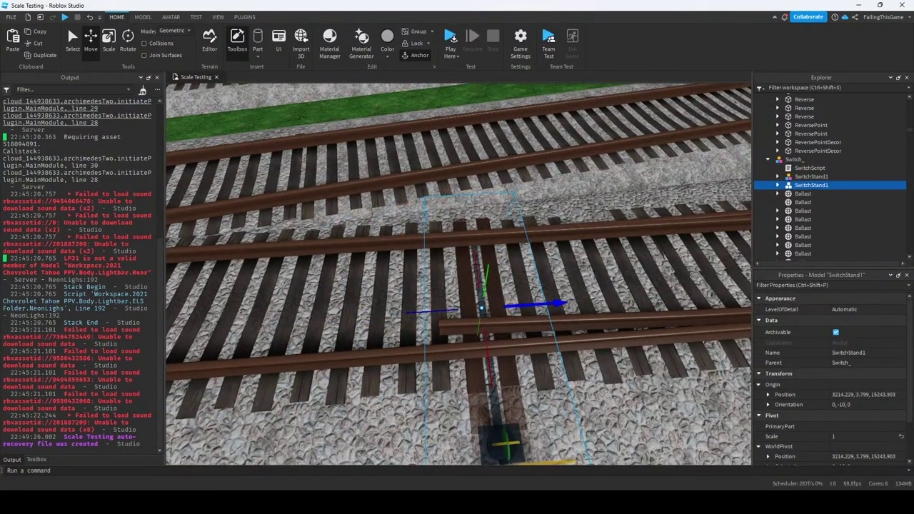
{"action": "key", "text": "ctrl+z"}
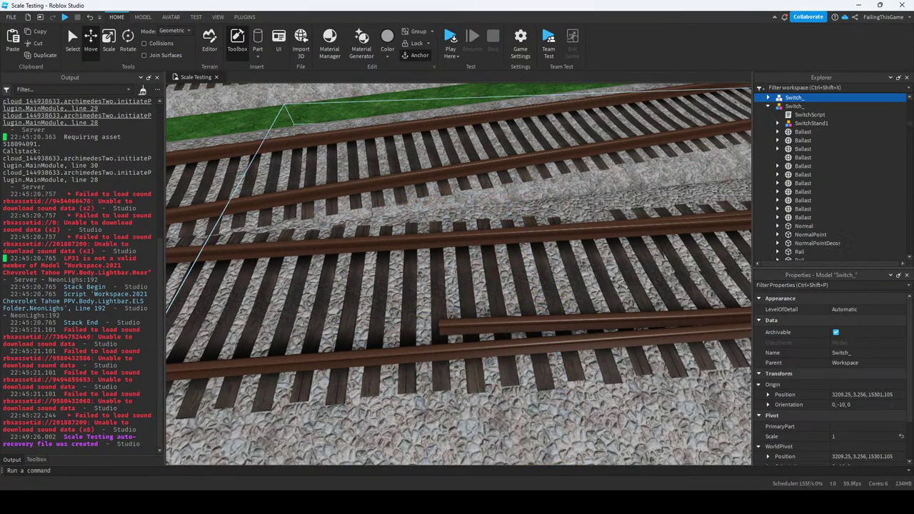
{"action": "right_click", "coordinate": [795, 105]}
{"action": "left_click", "coordinate": [807, 125]}
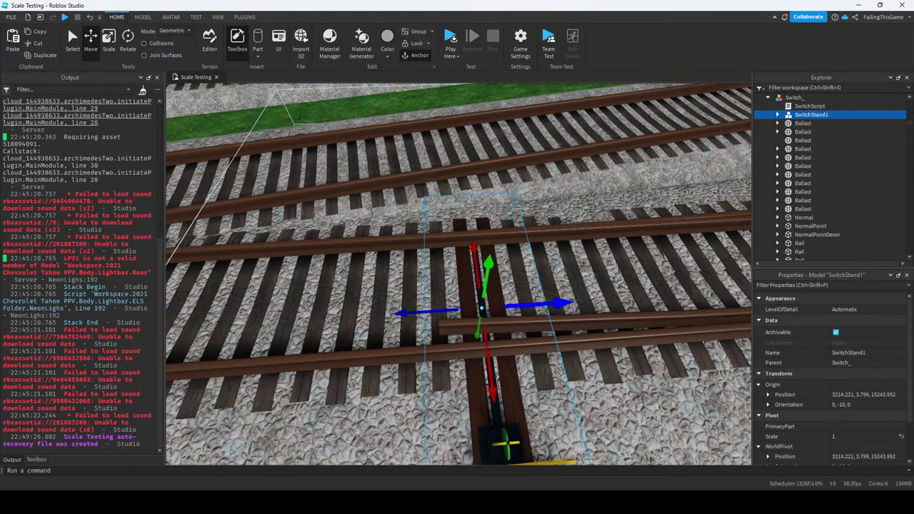
Try another stand copy at about X 3196.4, Z 15345.2 and delete it.
{"action": "key", "text": "f"}
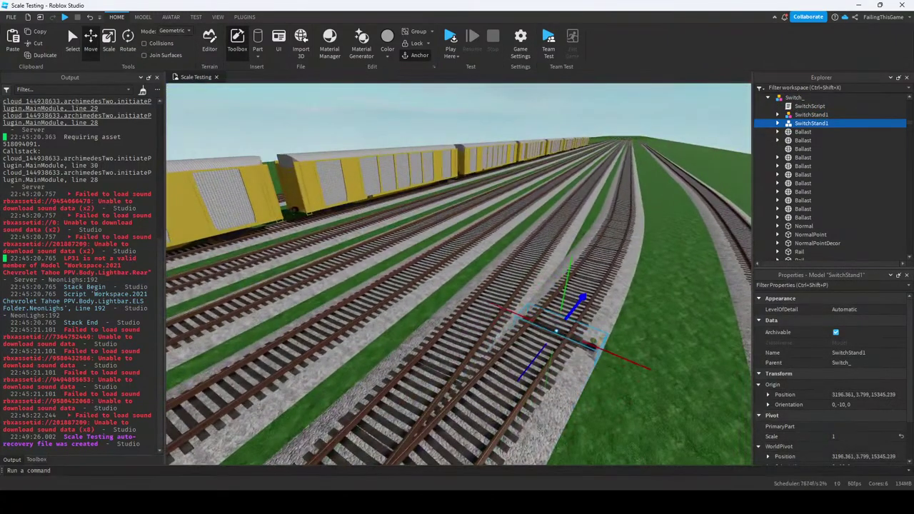
{"action": "key", "text": "Delete"}
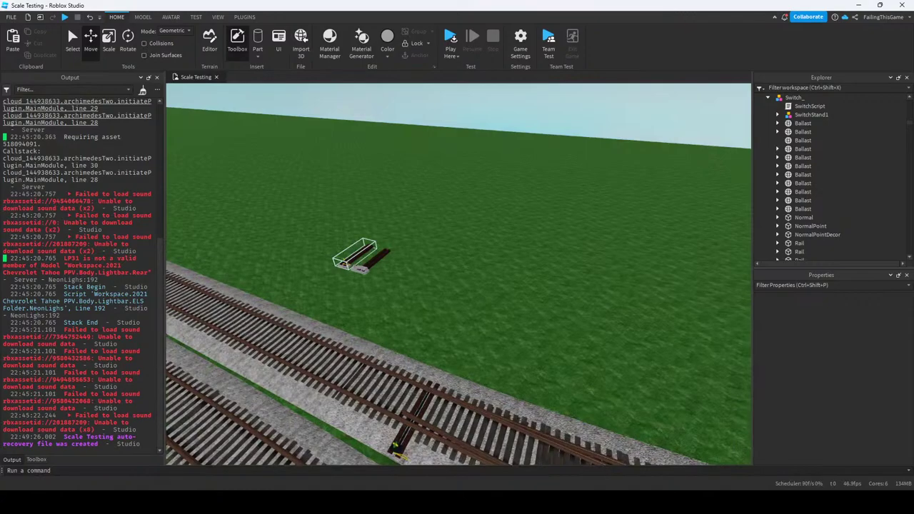
Move the unrotated spare stand from the grass to the switch points at the yard's far end, about X 3188.5, Z 16962.
{"action": "left_click", "coordinate": [357, 255]}
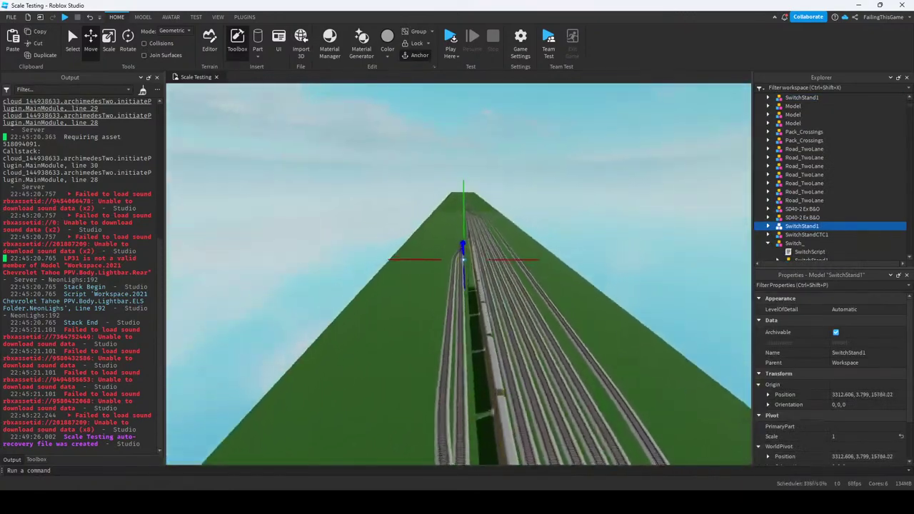
{"action": "key", "text": "w"}
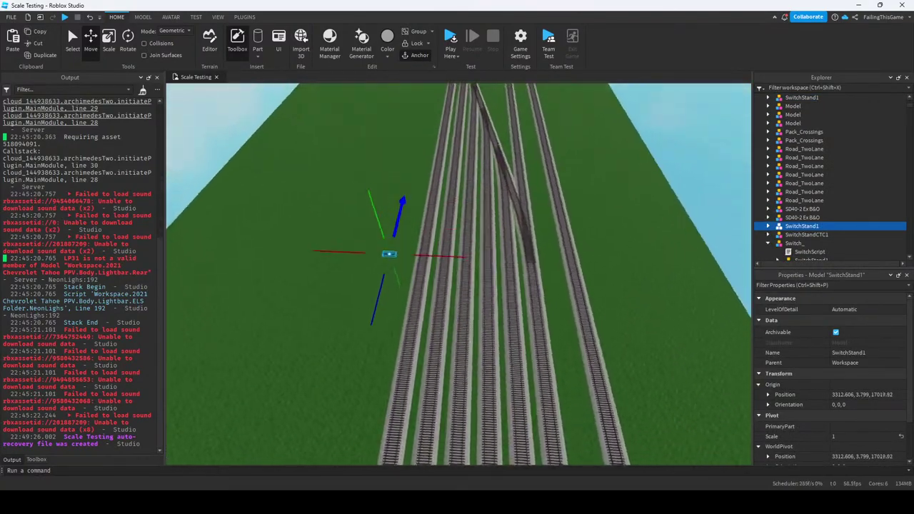
{"action": "key", "text": "f"}
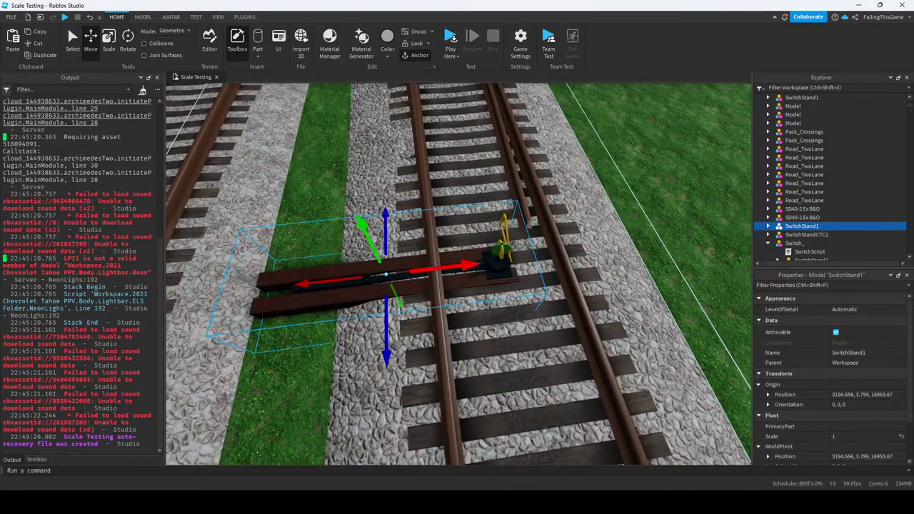
{"action": "left_click_drag", "start_coordinate": [428, 268], "coordinate": [557, 254]}
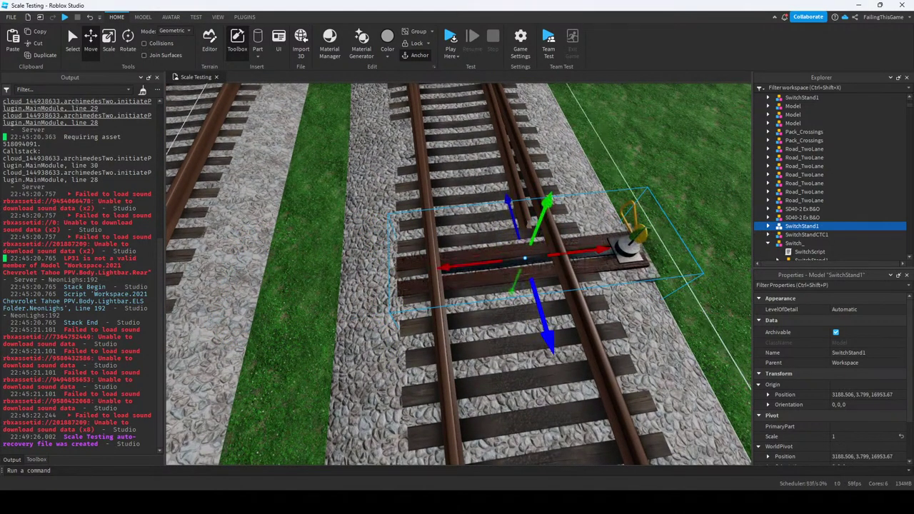
{"action": "right_click_drag", "start_coordinate": [457, 271], "coordinate": [546, 265]}
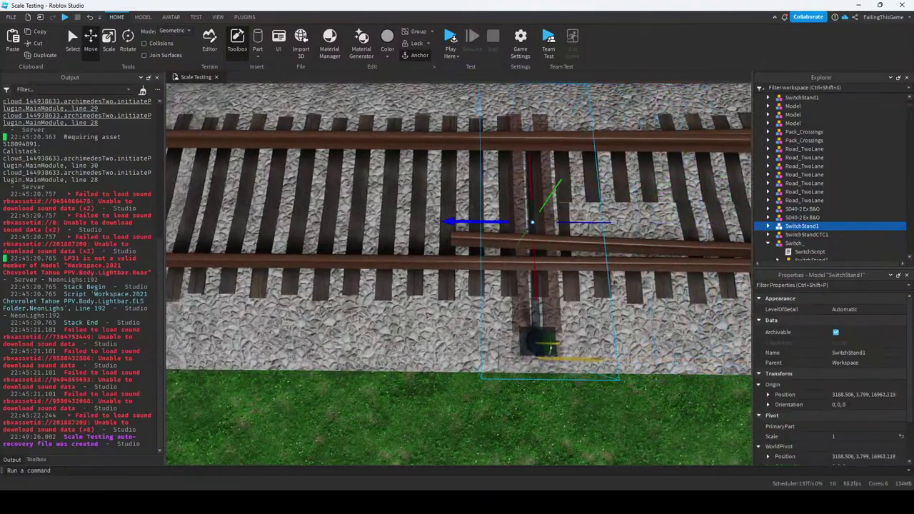
{"action": "scroll", "coordinate": [457, 271], "scroll_direction": "down", "scroll_amount": 3}
Cut the spare stand and paste it at its original location into the Switch_ model near X 3193.5, Z 17014.5.
{"action": "left_click", "coordinate": [457, 214]}
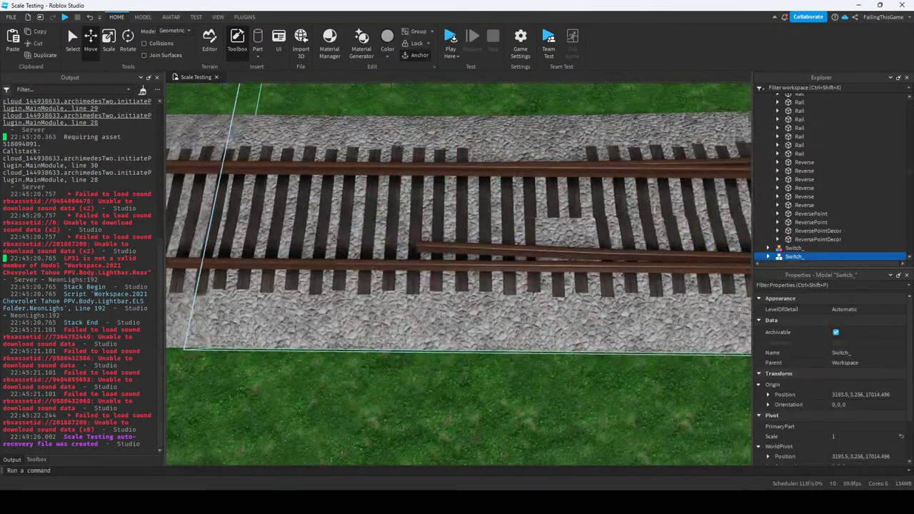
{"action": "scroll", "coordinate": [828, 178], "scroll_direction": "down", "scroll_amount": 3}
{"action": "right_click", "coordinate": [780, 159]}
{"action": "left_click", "coordinate": [779, 159]}
{"action": "left_click", "coordinate": [811, 176]}
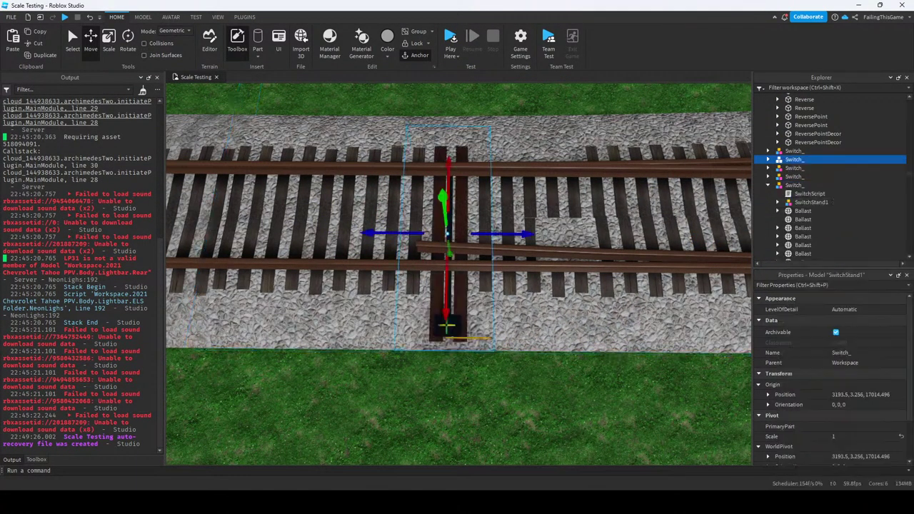
Duplicate the pasted stand and move the copy to the next switch points at about X 3211.5, Z 17138.7.
{"action": "key", "text": "ctrl+d"}
{"action": "right_click_drag", "start_coordinate": [457, 271], "coordinate": [507, 257]}
{"action": "key", "text": "w"}
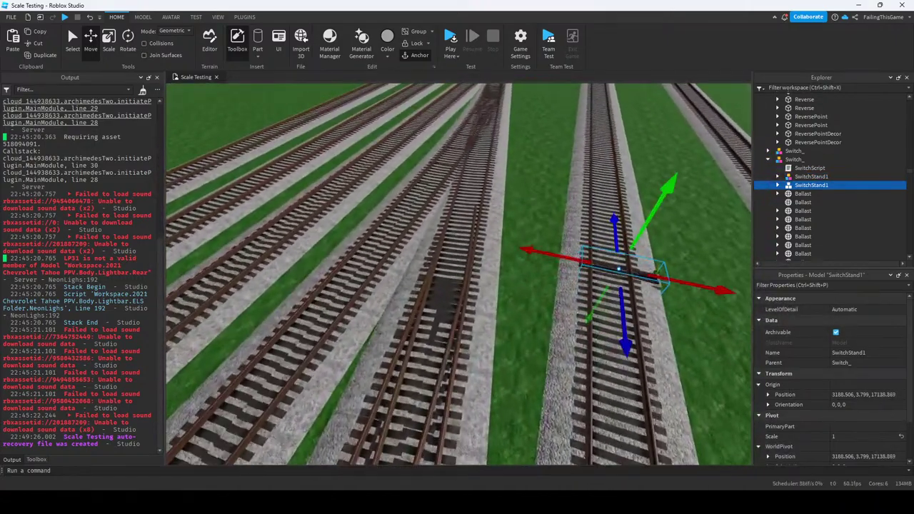
{"action": "key", "text": "w"}
Rotate the duplicated stand to 10° and shift it to about X 3214.2, Z 17146 at the switch points.
{"action": "key", "text": "ctrl+3"}
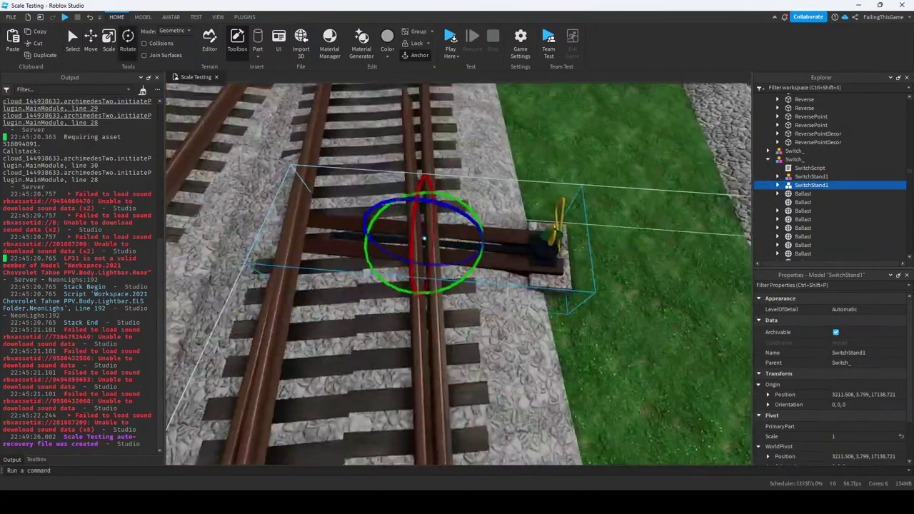
{"action": "scroll", "coordinate": [457, 274], "scroll_direction": "up", "scroll_amount": 3}
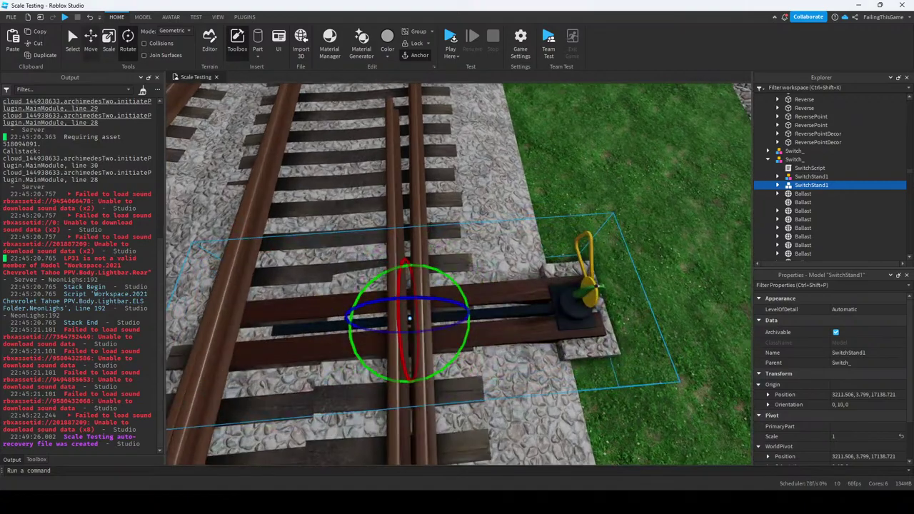
{"action": "key", "text": "ctrl+2"}
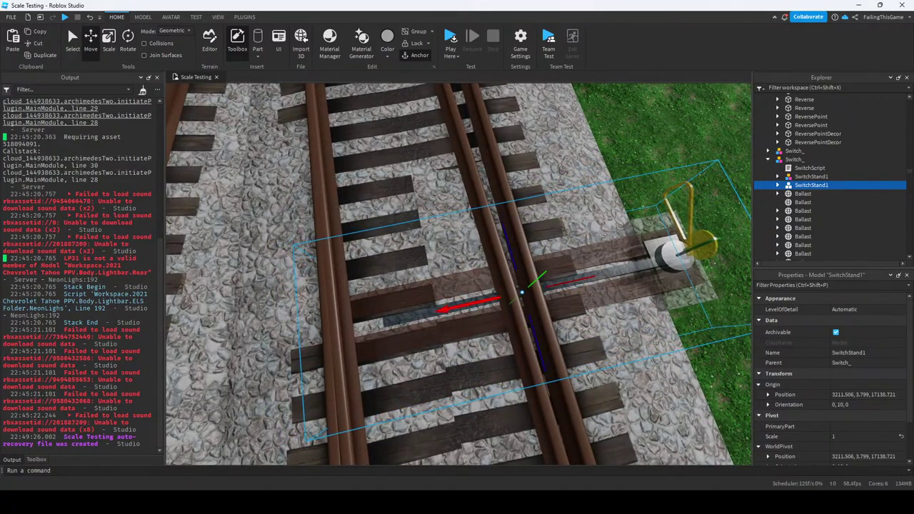
{"action": "mouse_move", "coordinate": [457, 357]}
{"action": "right_mouse_down"}
{"action": "mouse_move", "coordinate": [457, 235]}
{"action": "mouse_move", "coordinate": [457, 342]}
{"action": "right_mouse_up"}
{"action": "left_click_drag", "start_coordinate": [393, 329], "coordinate": [439, 321]}
Discard the extra stand copy, then cut the placed stand and paste it at its original location into the Switch_ model near Z 17089.
{"action": "key", "text": "ctrl+d"}
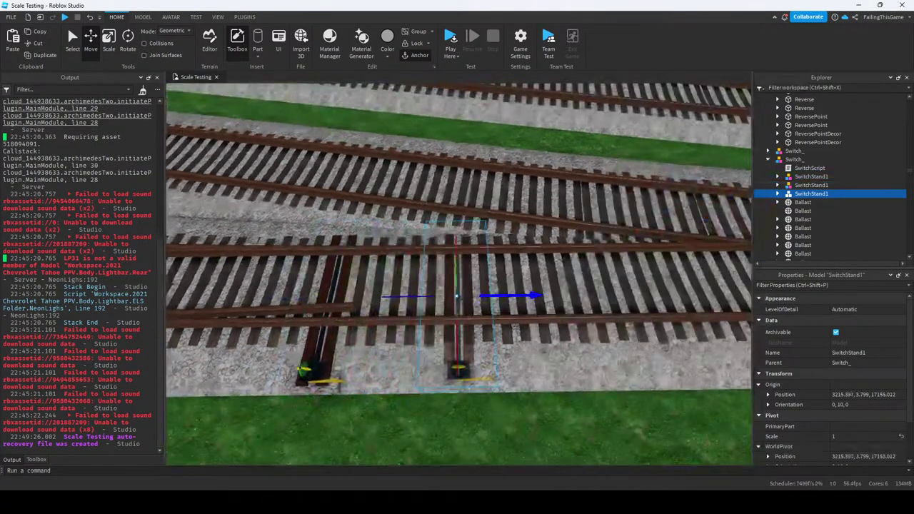
{"action": "key", "text": "Delete"}
{"action": "left_click", "coordinate": [812, 185]}
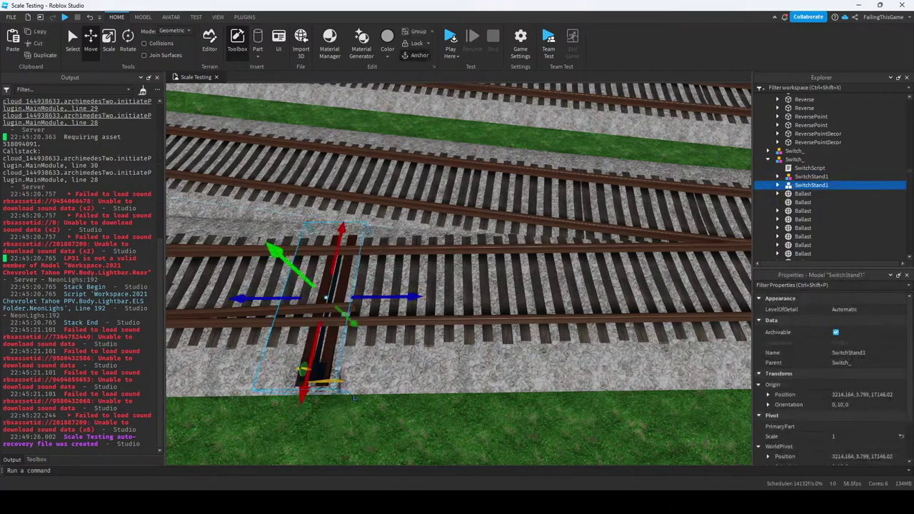
{"action": "key", "text": "Delete"}
{"action": "left_click", "coordinate": [792, 151]}
{"action": "key", "text": "ctrl+z"}
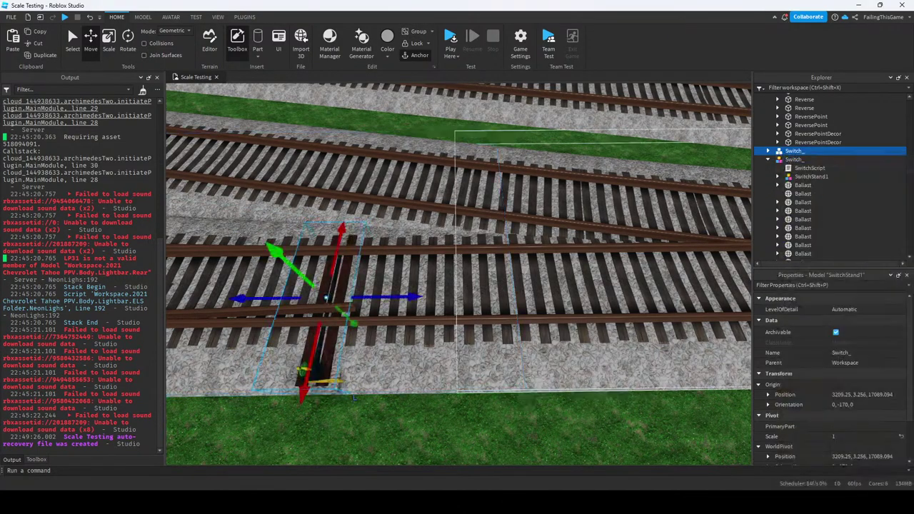
Duplicate the stand, move the copy to about X 3232.6, Z 17250.9, and transfer it into the Switch_ model near Z 17194.
{"action": "key", "text": "ctrl+z"}
{"action": "key", "text": "a"}
{"action": "key", "text": "a"}
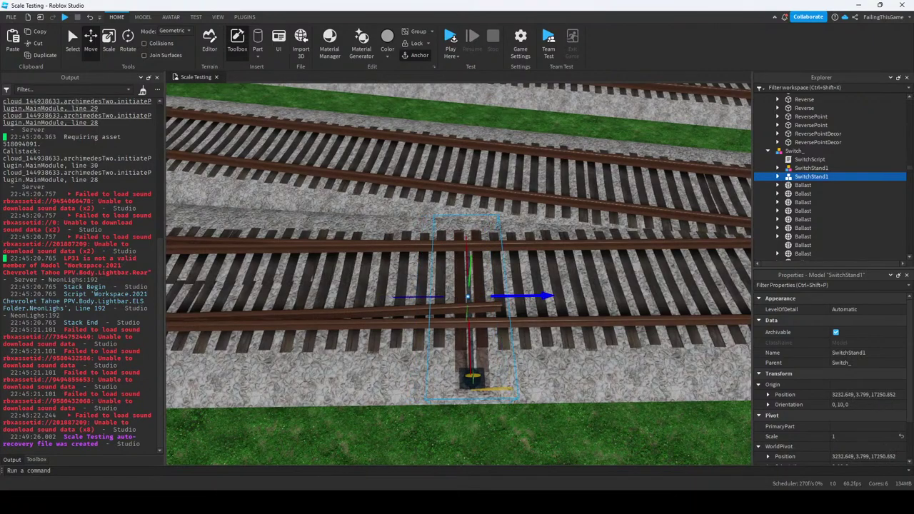
{"action": "key", "text": "ctrl+z"}
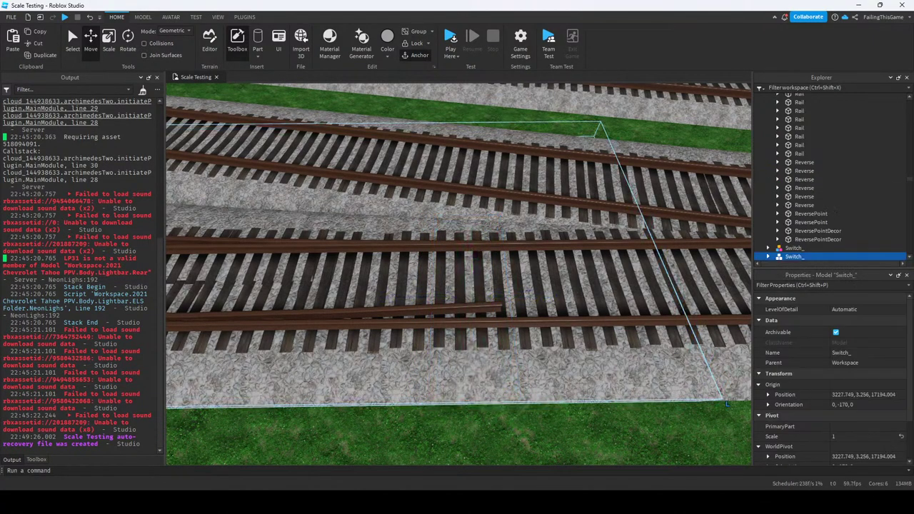
Move another stand copy to about X 3251.2, Z 17355.9 and paste it at its original location into the Switch_ model near Z 17299.
{"action": "key", "text": "ctrl+y"}
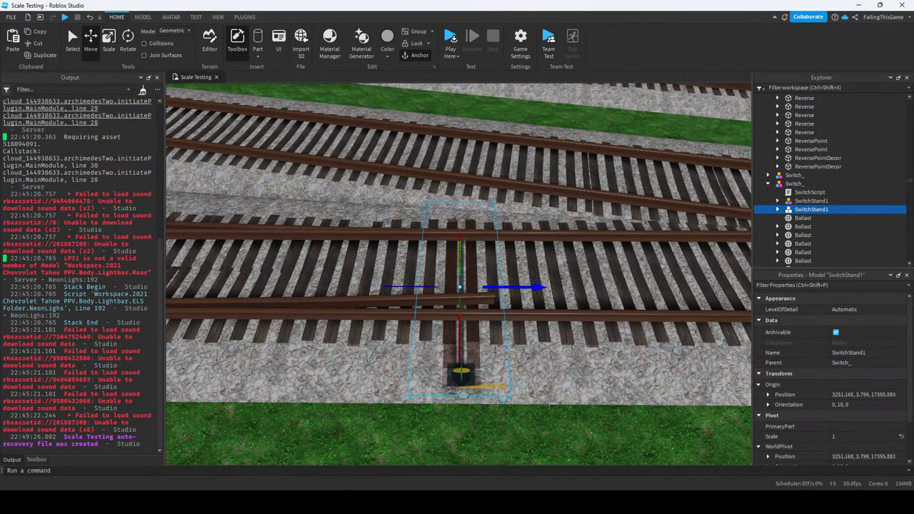
{"action": "key", "text": "ctrl+z"}
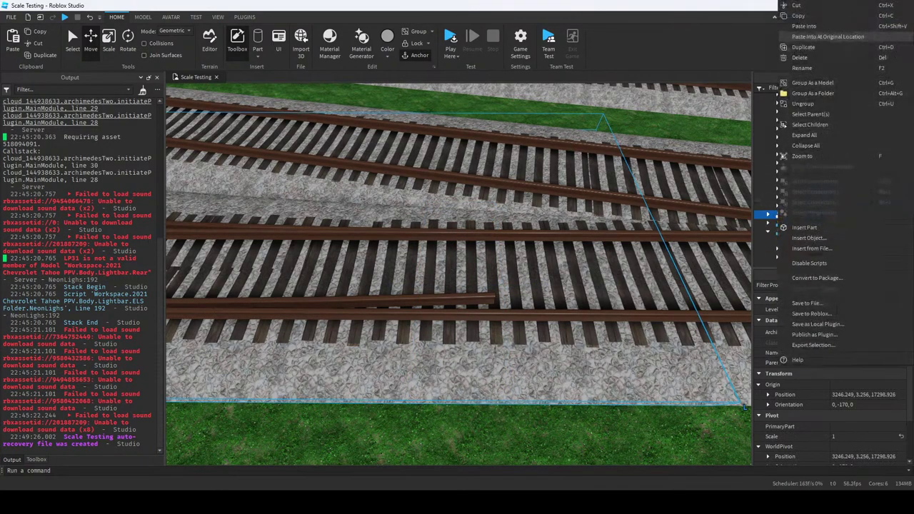
{"action": "key", "text": "ctrl+y"}
Duplicate the stand, move the copy to about X 3269.7, Z 17460.8, and transfer it into the Switch_ model near Z 17404.
{"action": "key", "text": "ctrl+d"}
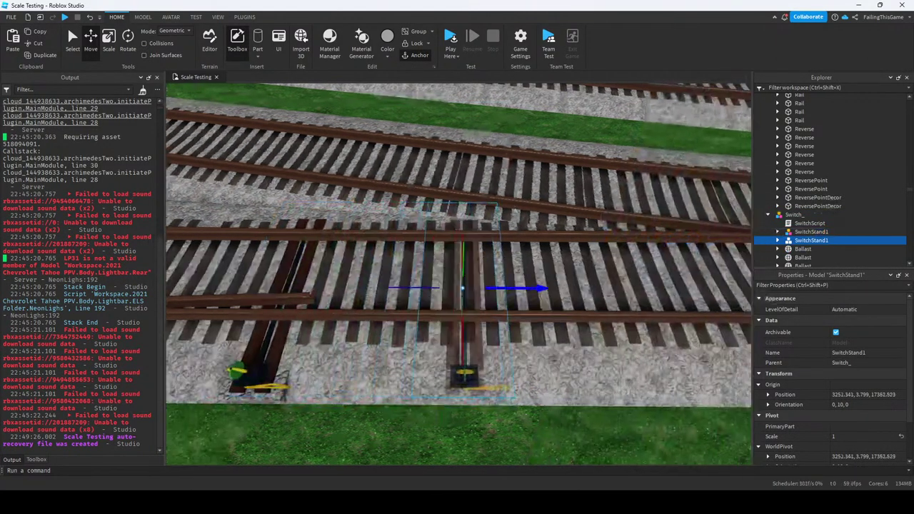
{"action": "key", "text": "f"}
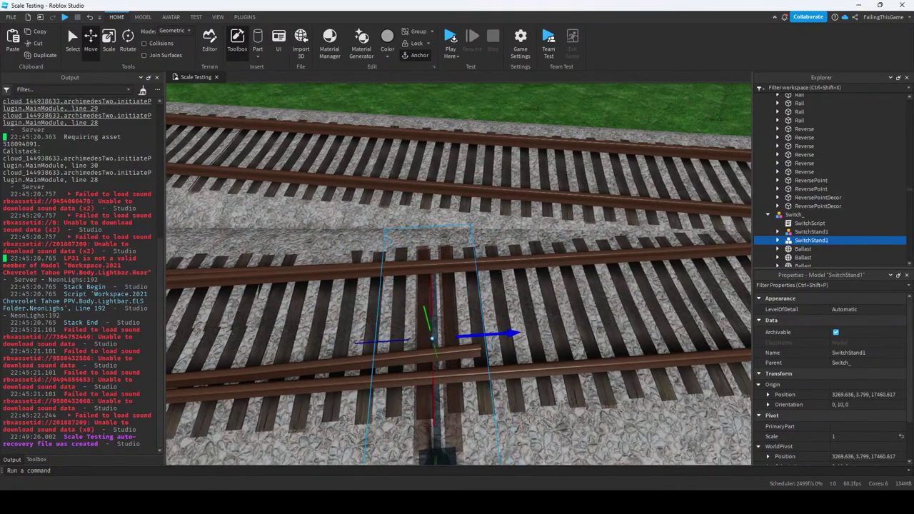
{"action": "key", "text": "ctrl+z"}
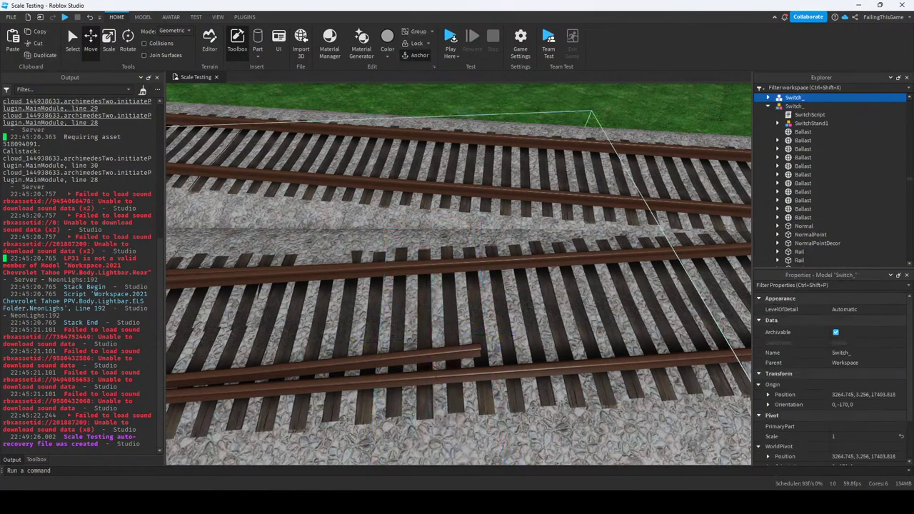
{"action": "left_click", "coordinate": [812, 123]}
{"action": "key", "text": "f"}
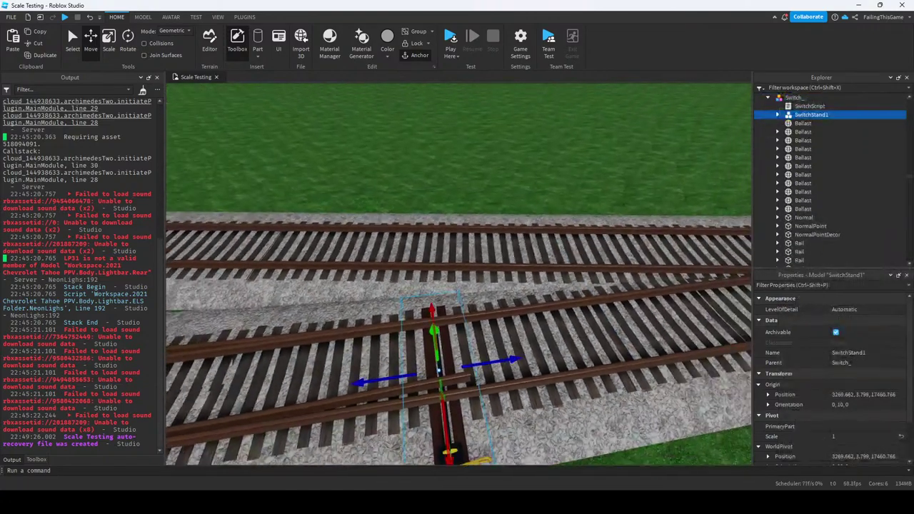
{"action": "key", "text": "Escape"}
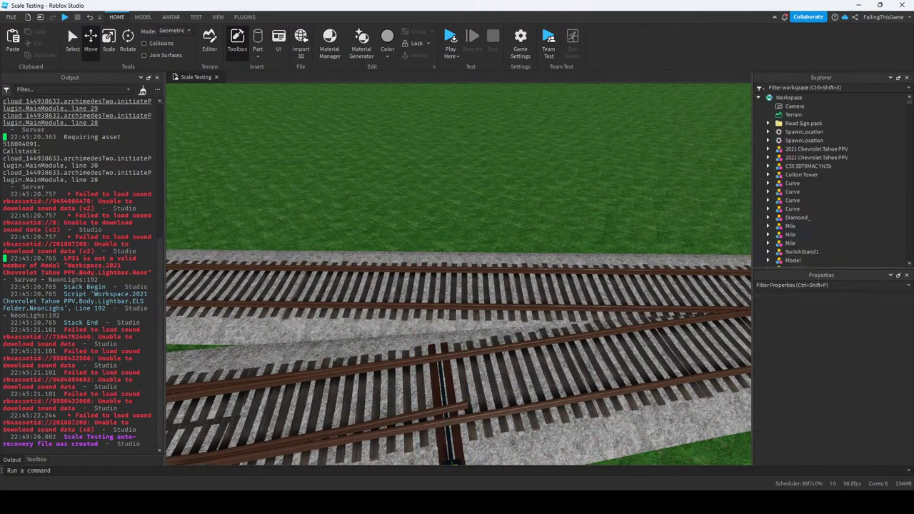
{"action": "right_click", "coordinate": [778, 98]}
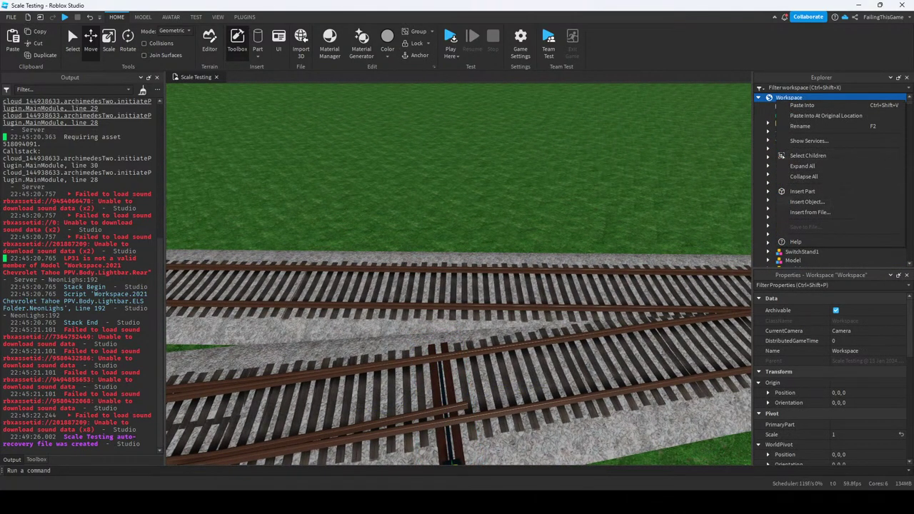
{"action": "key", "text": "Escape"}
{"action": "right_click_drag", "start_coordinate": [457, 285], "coordinate": [357, 246]}
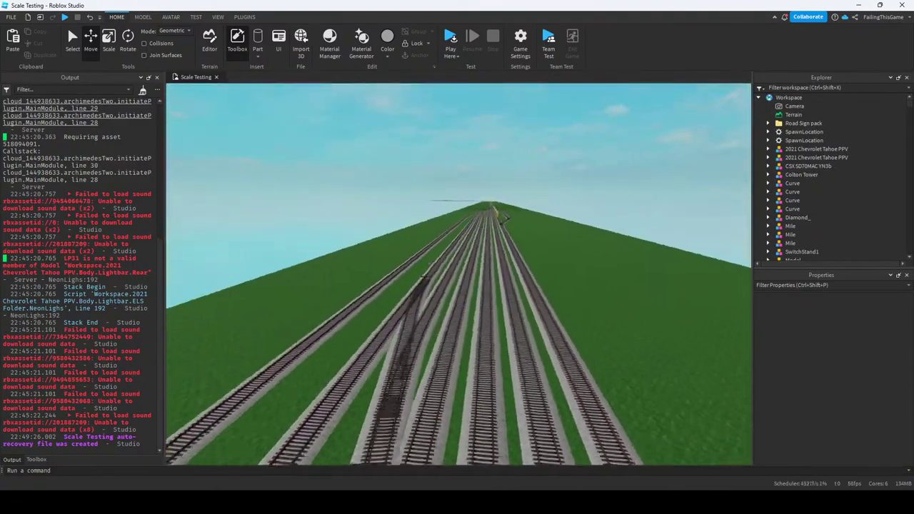
Duplicate the spare SwitchStand1 and SwitchStandCTC1 together and place the copies on the grey baseplate beside the sample track pieces.
{"action": "key", "text": "w"}
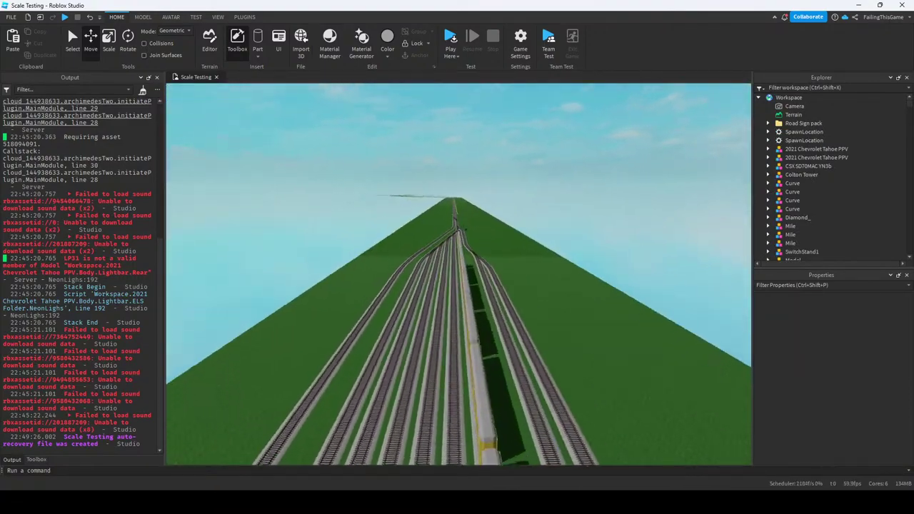
{"action": "key", "text": "w"}
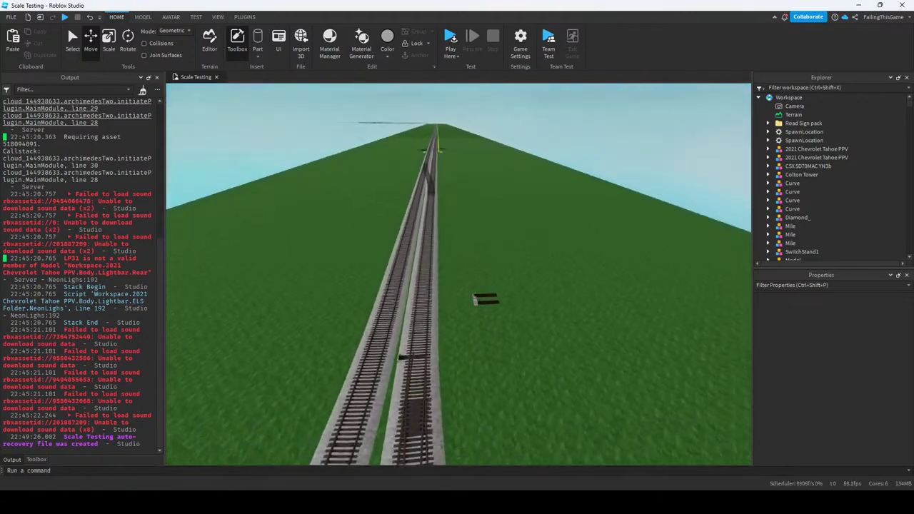
{"action": "key", "text": "f"}
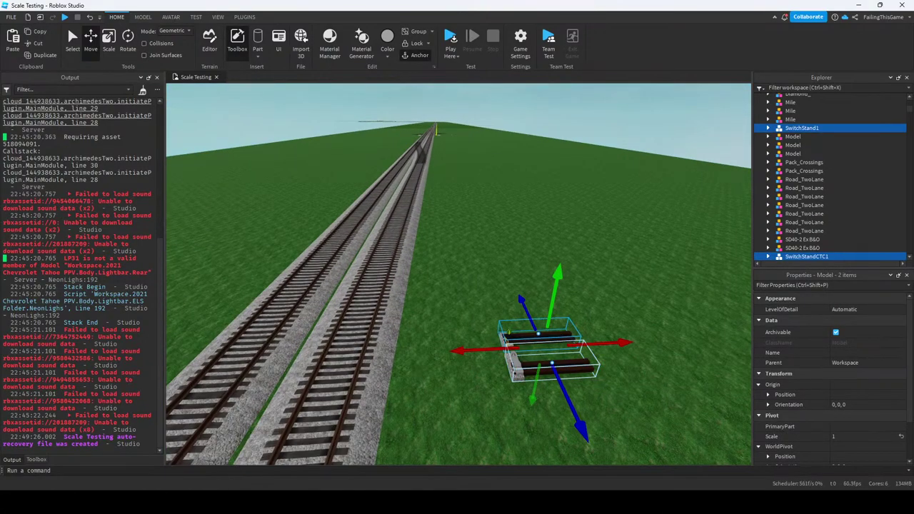
{"action": "scroll", "coordinate": [500, 310], "scroll_direction": "down", "scroll_amount": 5}
{"action": "right_click_drag", "start_coordinate": [457, 274], "coordinate": [443, 300]}
{"action": "scroll", "coordinate": [457, 274], "scroll_direction": "down", "scroll_amount": 5}
{"action": "key", "text": "f"}
{"action": "key", "text": "f"}
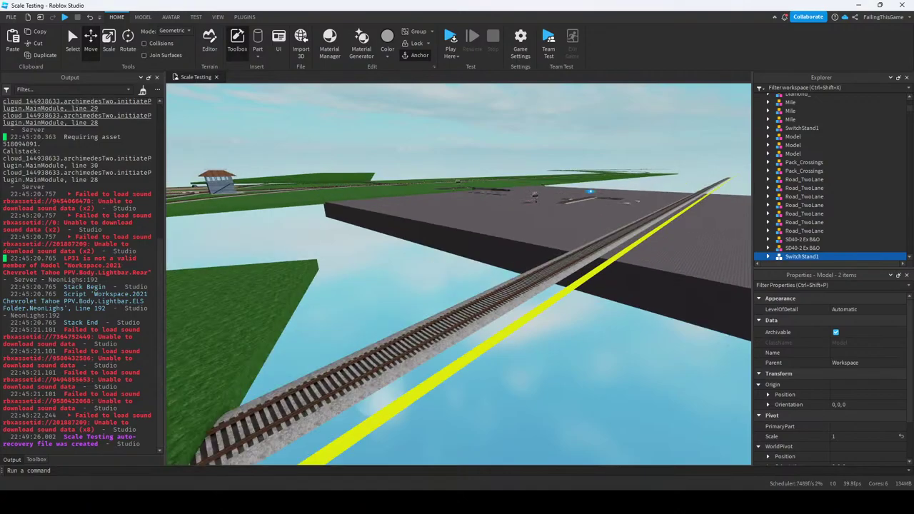
{"action": "scroll", "coordinate": [458, 274], "scroll_direction": "down", "scroll_amount": 10}
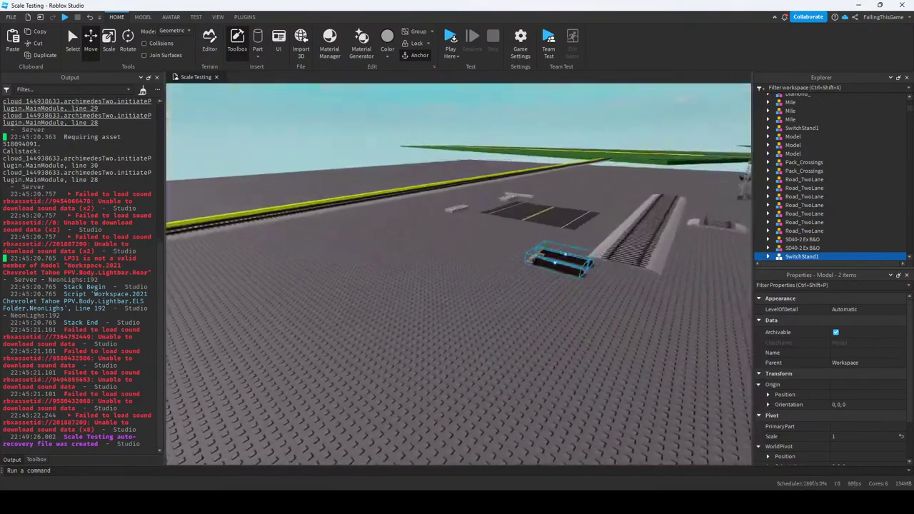
{"action": "key", "text": "f"}
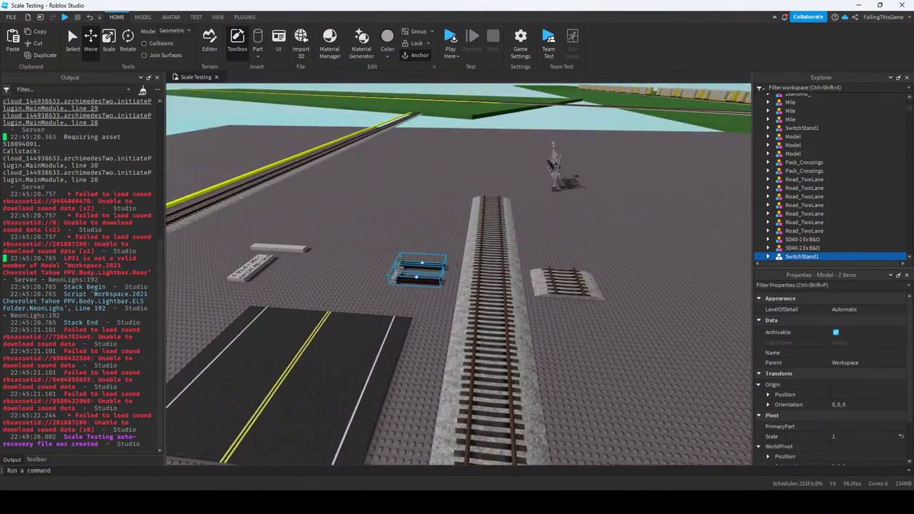
Duplicate the spare SwitchStandCTC1 beside the main tracks and move the copy onto the rails at about X 3280.6, Z 14411.7.
{"action": "scroll", "coordinate": [828, 174], "scroll_direction": "down", "scroll_amount": 3}
{"action": "left_click", "coordinate": [807, 201]}
{"action": "key", "text": "f"}
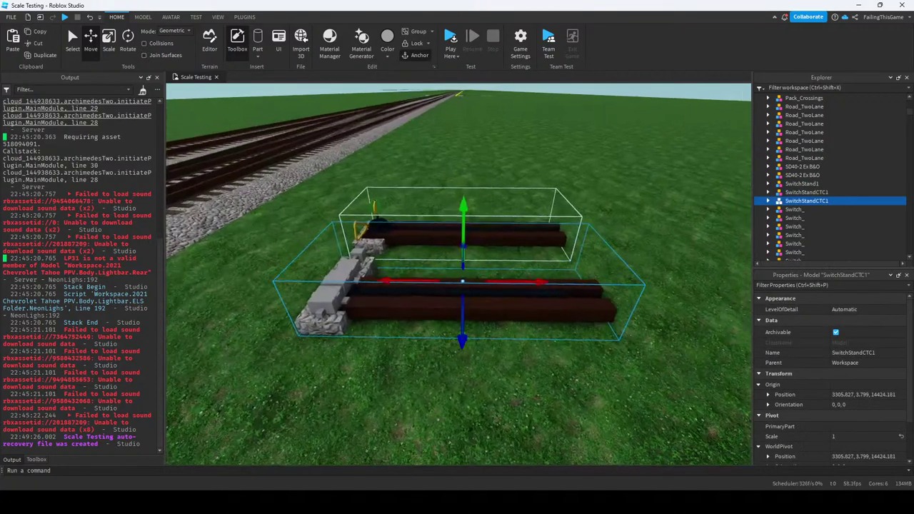
{"action": "key", "text": "f"}
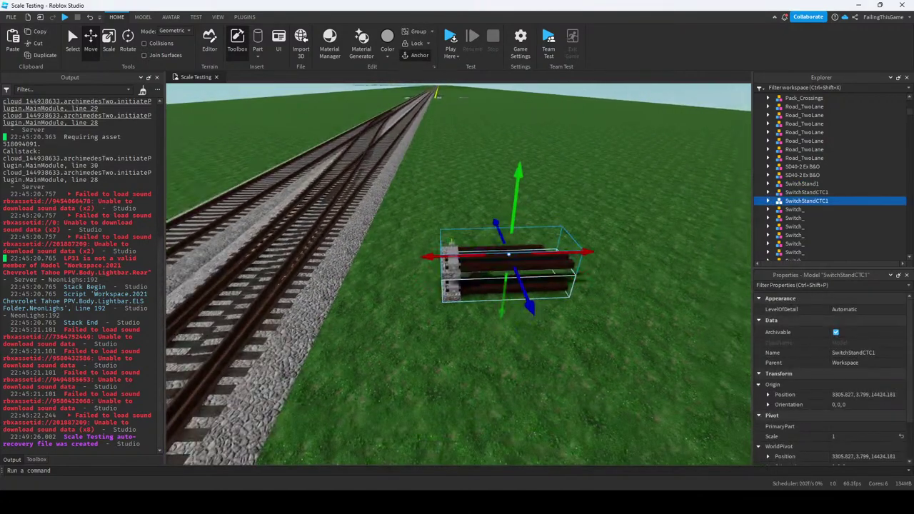
{"action": "left_click_drag", "start_coordinate": [434, 249], "coordinate": [514, 224]}
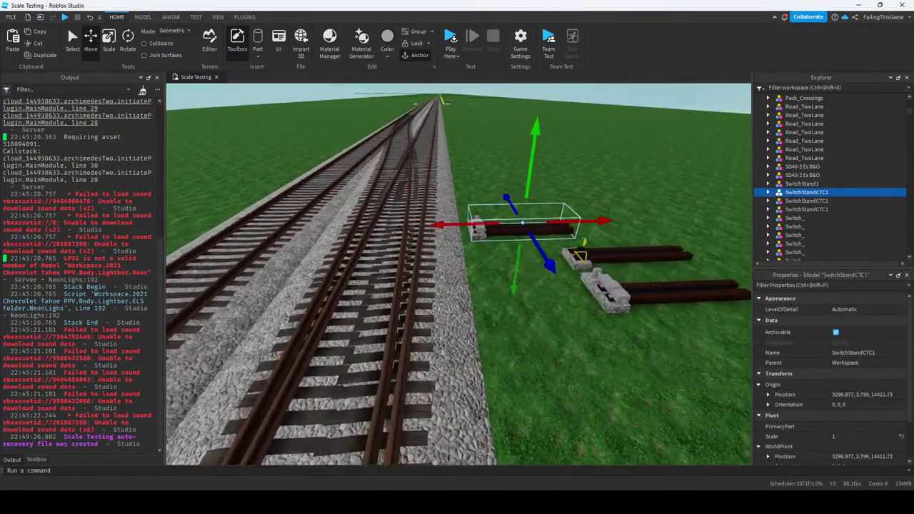
{"action": "left_click_drag", "start_coordinate": [607, 254], "coordinate": [418, 244]}
{"action": "key", "text": "f"}
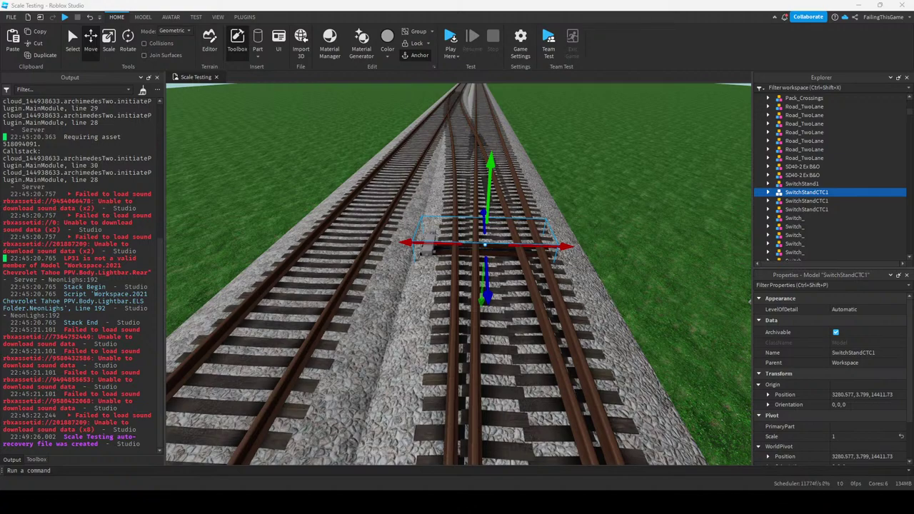
Align the stand at about X 3281.5, Z 14468.5 and transfer it at its original location into the Switch_ model near Z 14417.
{"action": "scroll", "coordinate": [458, 274], "scroll_direction": "down", "scroll_amount": 5}
{"action": "scroll", "coordinate": [459, 274], "scroll_direction": "up", "scroll_amount": 6}
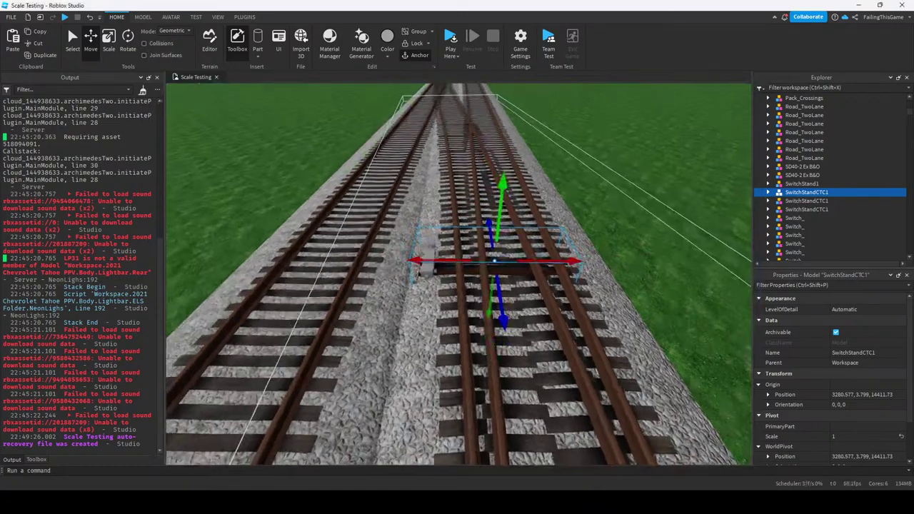
{"action": "right_click_drag", "start_coordinate": [458, 274], "coordinate": [457, 300]}
{"action": "scroll", "coordinate": [457, 275], "scroll_direction": "up", "scroll_amount": 8}
{"action": "left_click_drag", "start_coordinate": [457, 282], "coordinate": [457, 302]}
{"action": "right_click_drag", "start_coordinate": [458, 302], "coordinate": [286, 236]}
{"action": "left_click", "coordinate": [300, 278]}
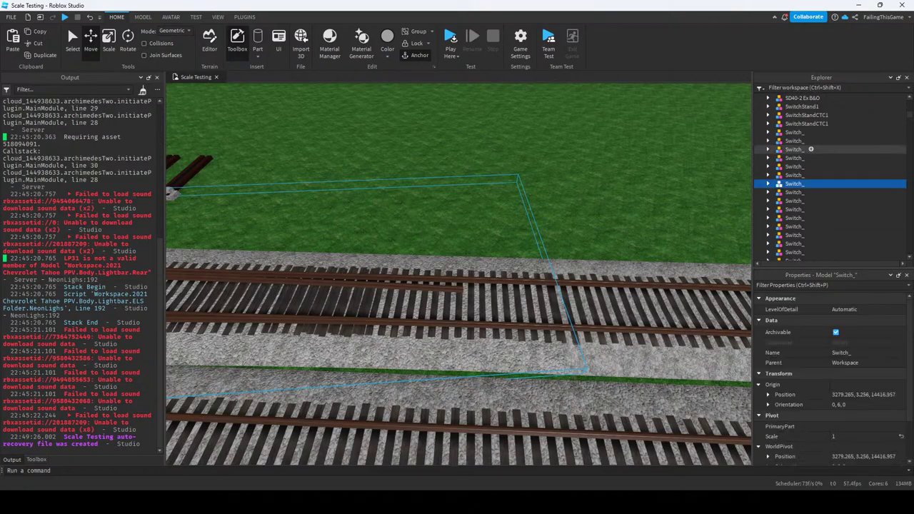
{"action": "left_click", "coordinate": [768, 135]}
{"action": "right_click", "coordinate": [817, 152]}
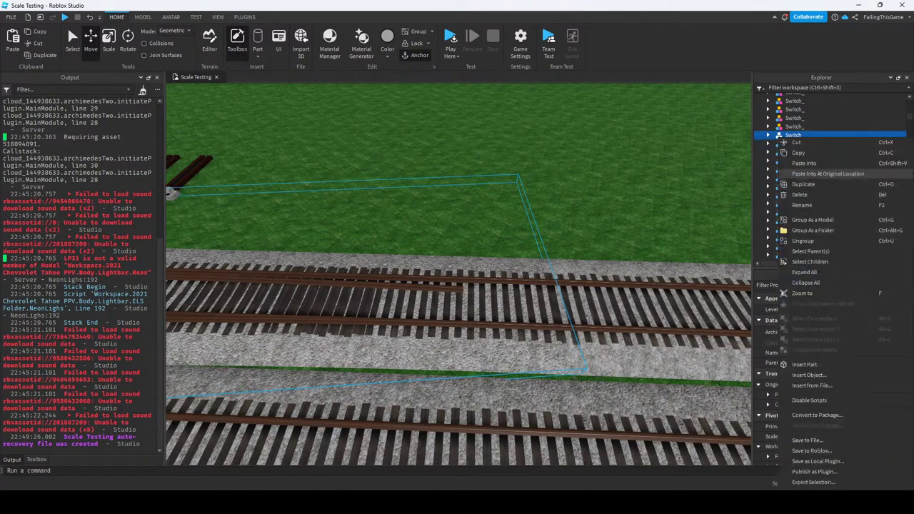
{"action": "left_click", "coordinate": [814, 307]}
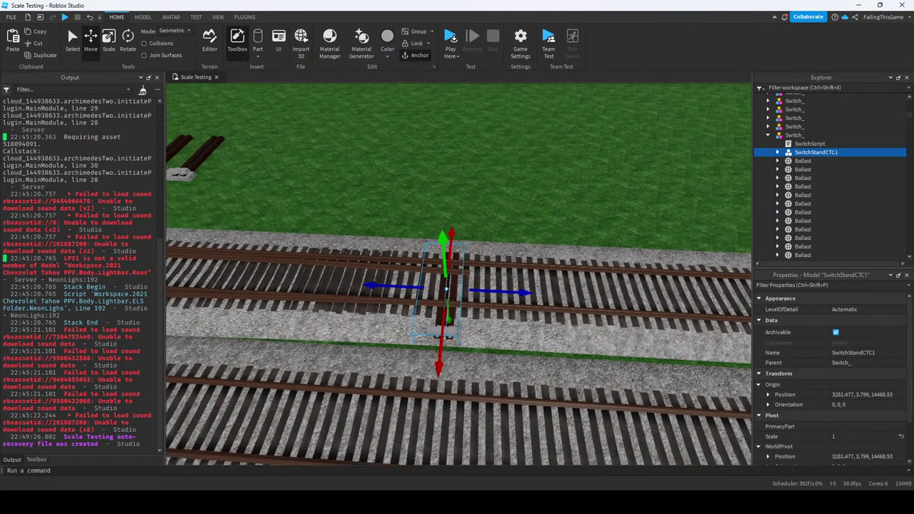
Duplicate the stand, turn the copy to 180° and place it at the opposite switch, about X 3268.8, Z 14219.8.
{"action": "right_click_drag", "start_coordinate": [457, 271], "coordinate": [358, 266]}
{"action": "key", "text": "ctrl+d"}
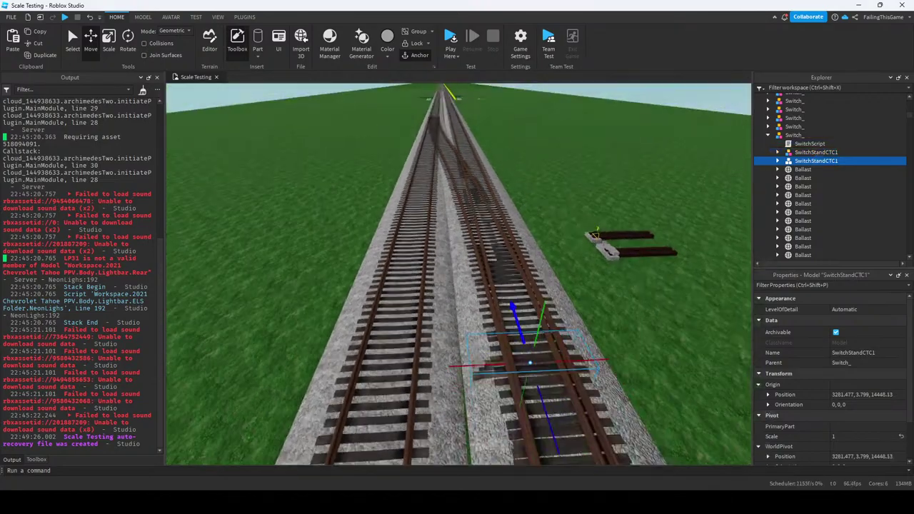
{"action": "key", "text": "f"}
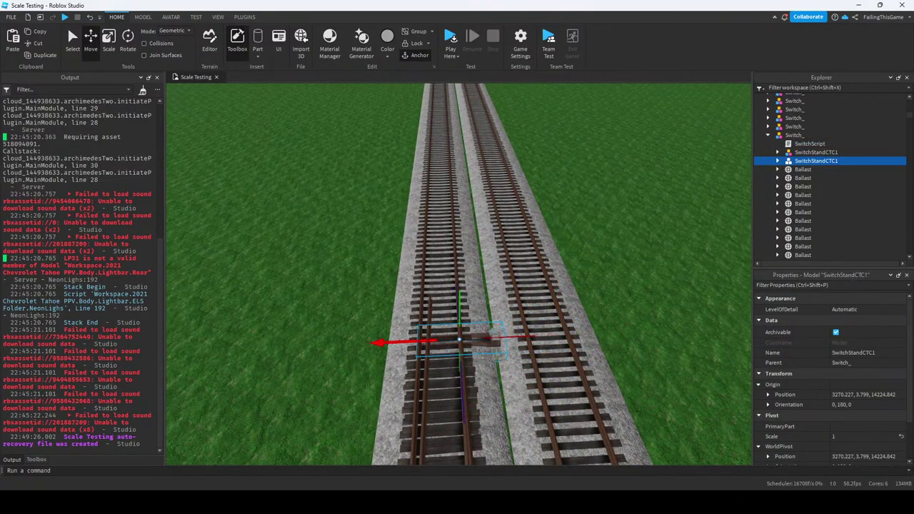
{"action": "scroll", "coordinate": [457, 271], "scroll_direction": "up", "scroll_amount": 3}
{"action": "right_click_drag", "start_coordinate": [457, 271], "coordinate": [564, 318]}
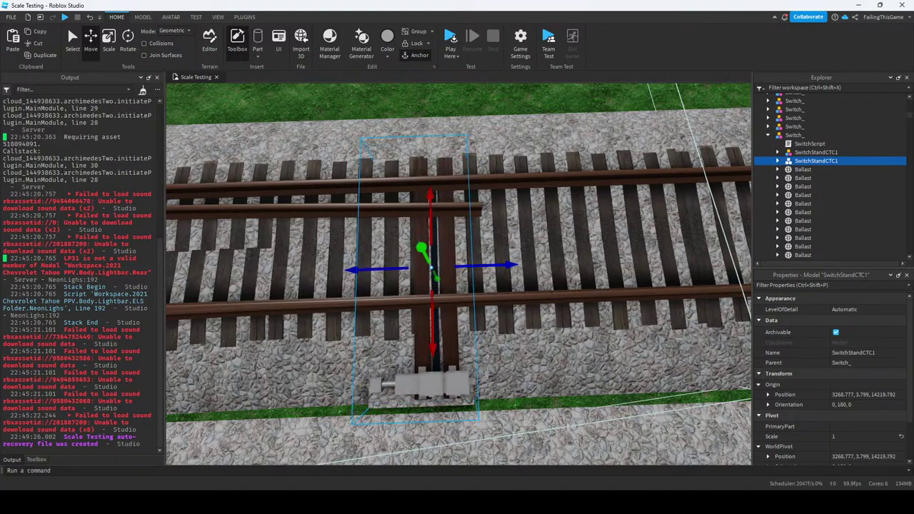
Transfer the rotated stand into the Switch_ model near Z 14272, then nudge it to about X 3268.7, Z 14219.8.
{"action": "key", "text": "Delete"}
{"action": "left_click", "coordinate": [807, 255]}
{"action": "scroll", "coordinate": [828, 179], "scroll_direction": "down", "scroll_amount": 3}
{"action": "left_click", "coordinate": [807, 180], "text": "shift"}
{"action": "right_click", "coordinate": [807, 183]}
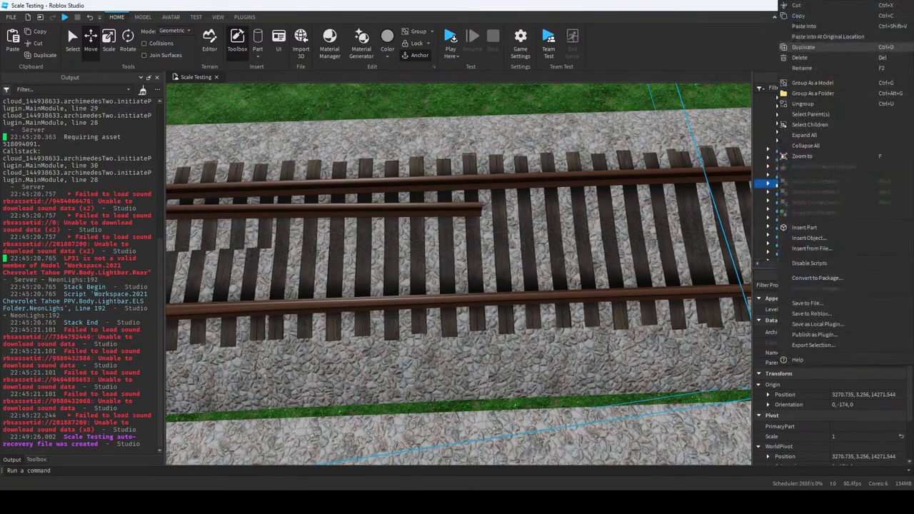
{"action": "left_click", "coordinate": [803, 47]}
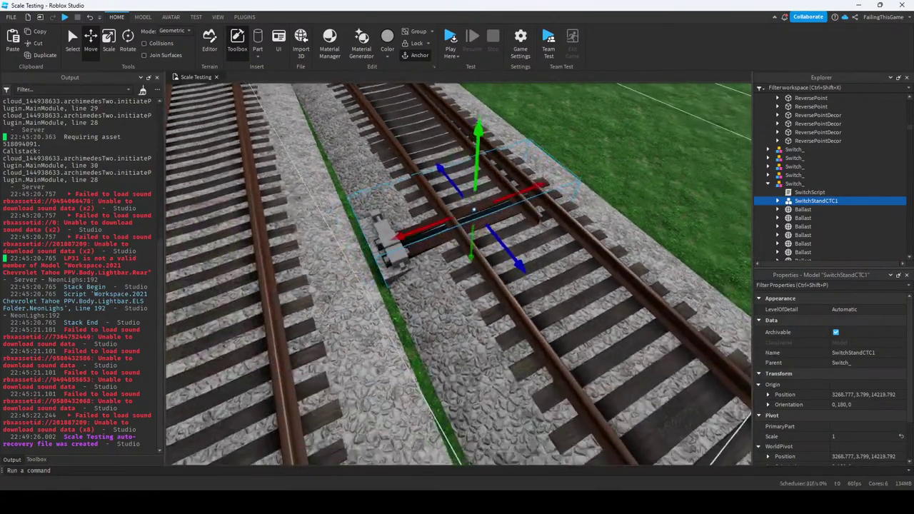
{"action": "key", "text": "f"}
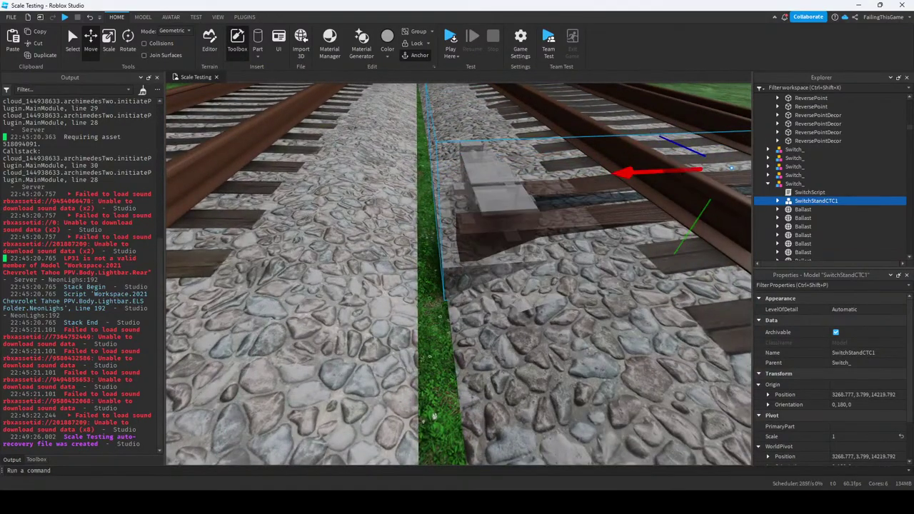
{"action": "right_click_drag", "start_coordinate": [457, 271], "coordinate": [457, 335]}
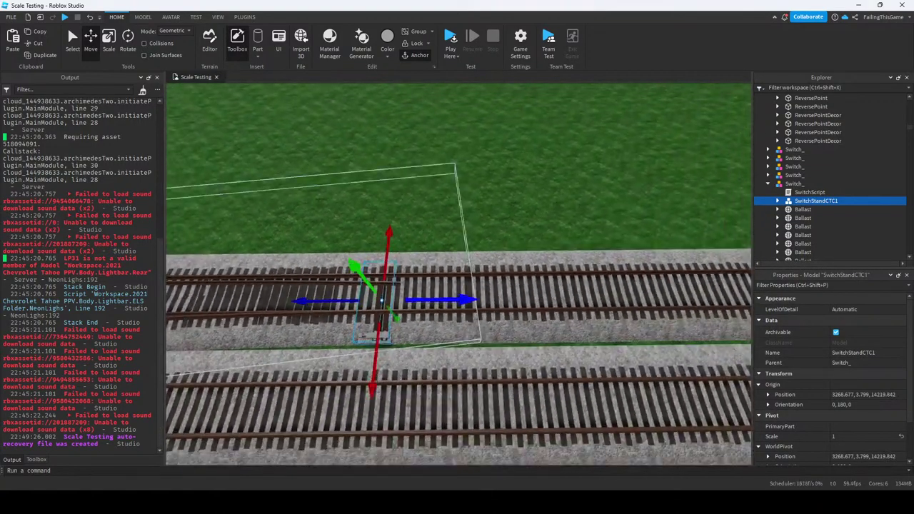
Duplicate the rotated stand and slide the copy along the track to the distant switch at about Z 8171.9.
{"action": "key", "text": "ctrl+d"}
{"action": "left_click_drag", "start_coordinate": [464, 292], "coordinate": [503, 293]}
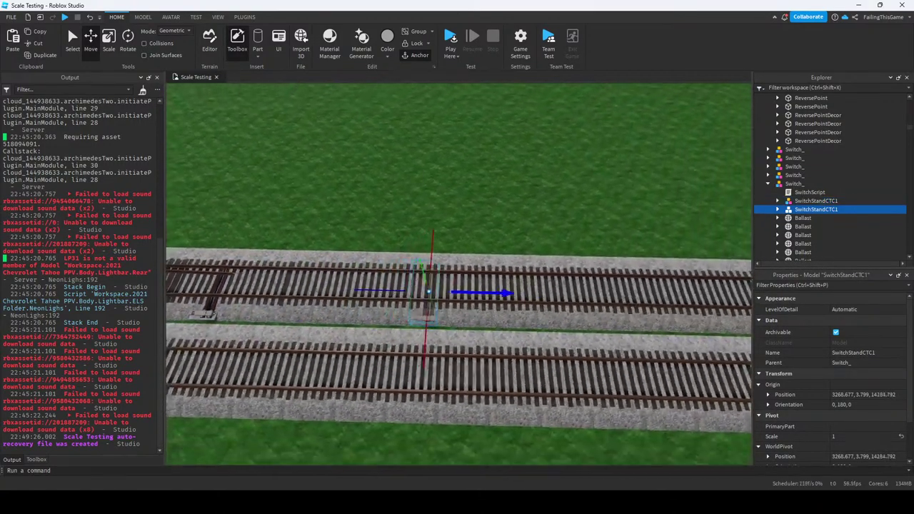
{"action": "right_click_drag", "start_coordinate": [457, 286], "coordinate": [400, 257]}
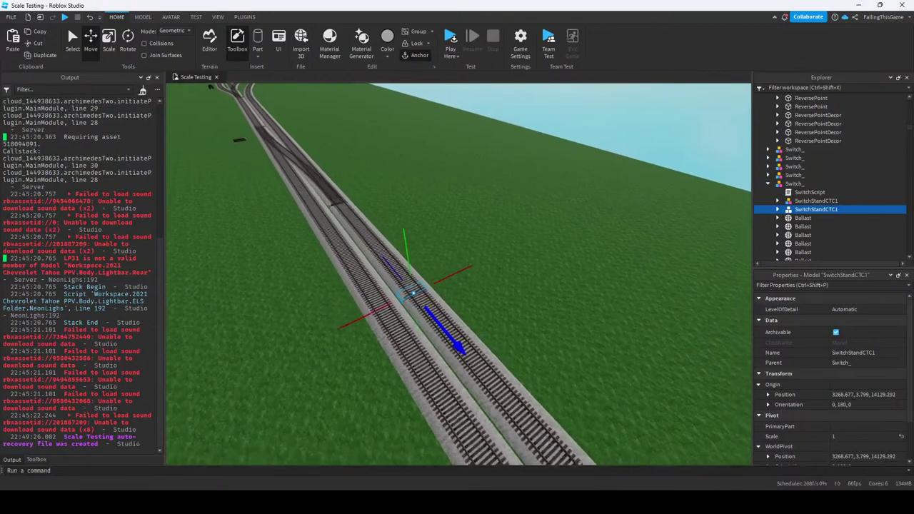
{"action": "right_click_drag", "start_coordinate": [457, 286], "coordinate": [400, 257]}
{"action": "key", "text": "w"}
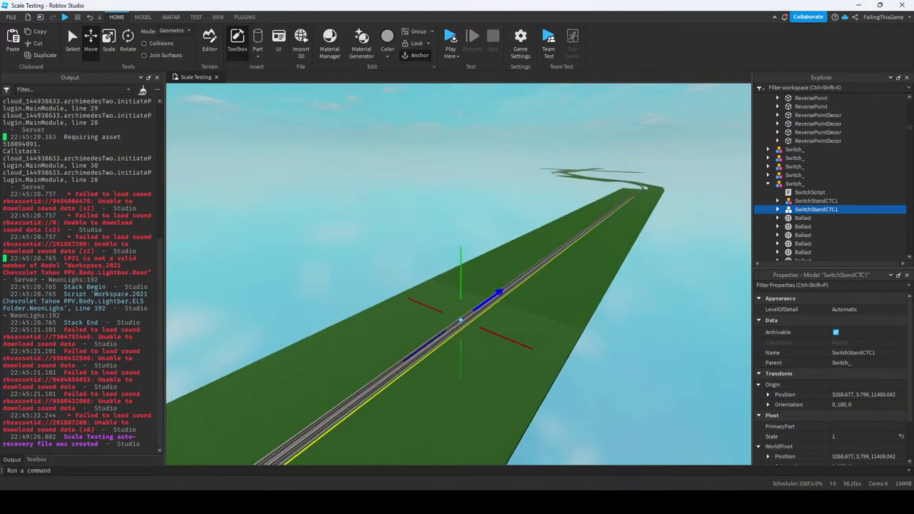
{"action": "key", "text": "w"}
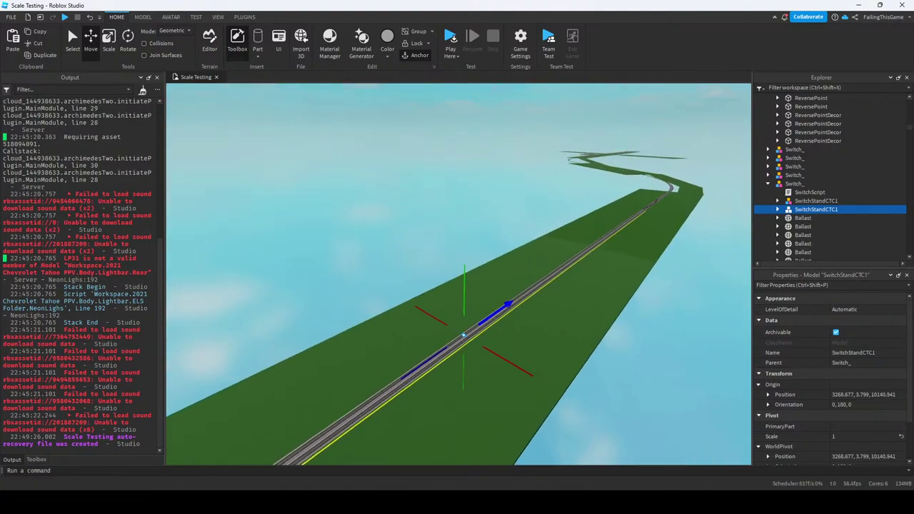
{"action": "key", "text": "w"}
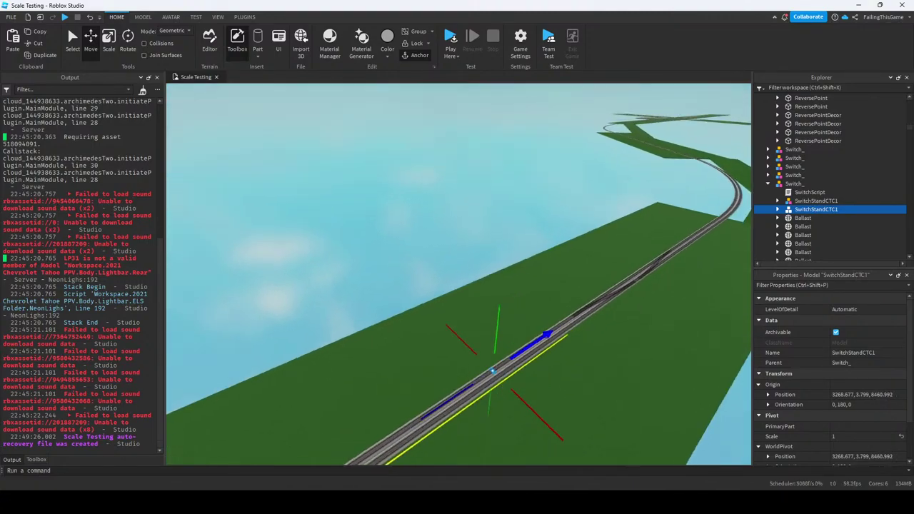
{"action": "key", "text": "w"}
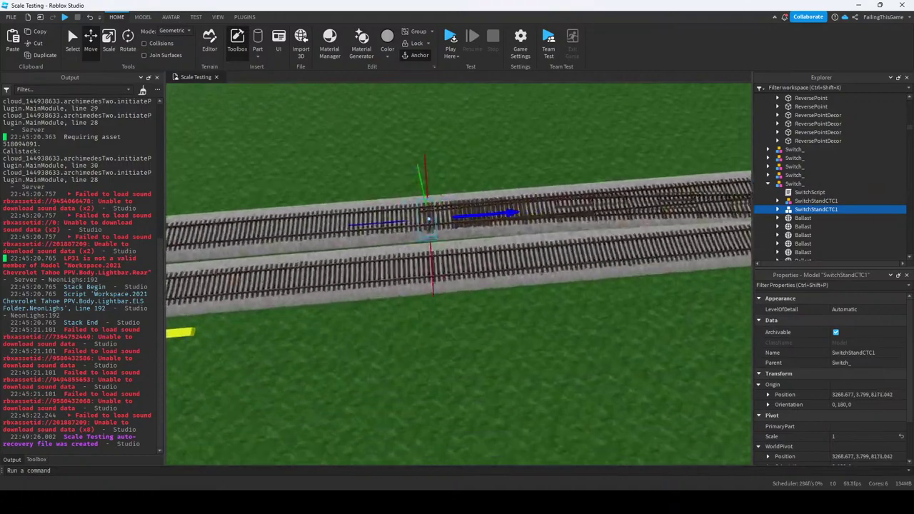
{"action": "key", "text": "w"}
{"action": "key", "text": "w"}
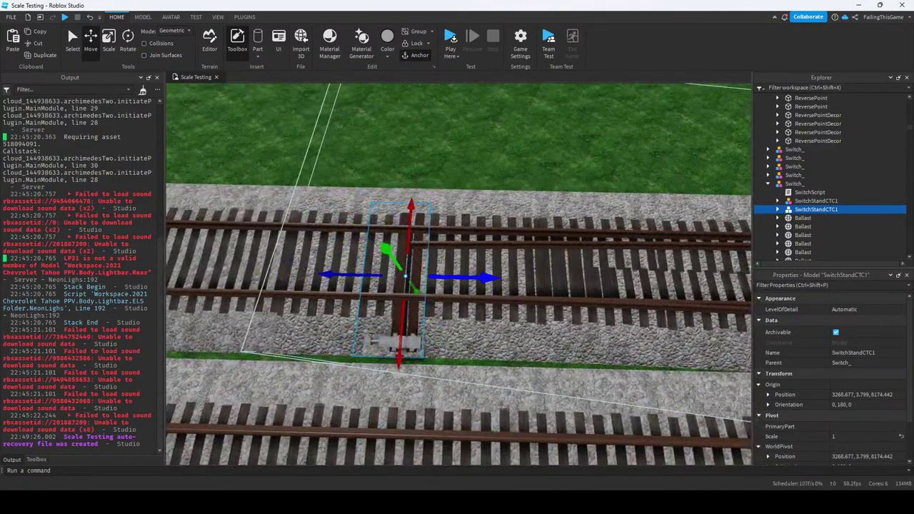
{"action": "left_click_drag", "start_coordinate": [486, 277], "coordinate": [510, 278]}
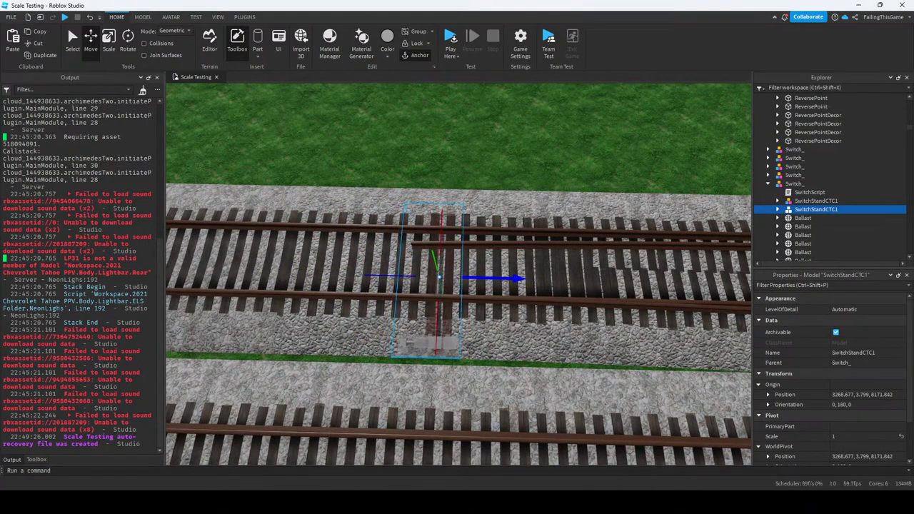
{"action": "key", "text": "w"}
Paste the cut stand at its original location into the Switch_ model near Z 8120.
{"action": "left_click", "coordinate": [794, 175]}
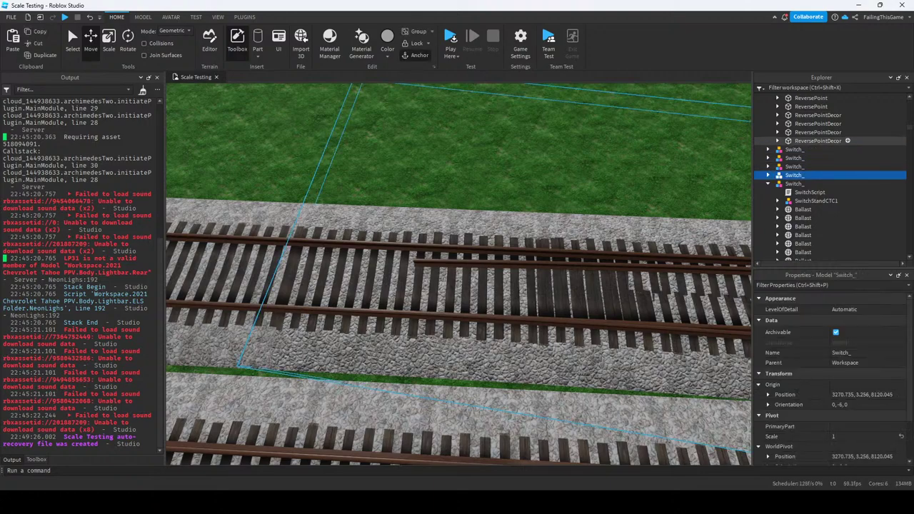
{"action": "right_click", "coordinate": [811, 175]}
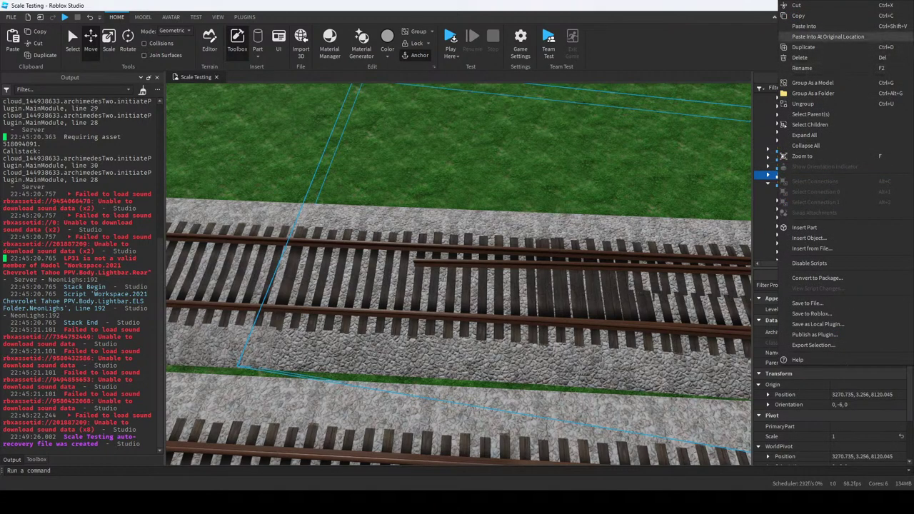
{"action": "left_click", "coordinate": [828, 37]}
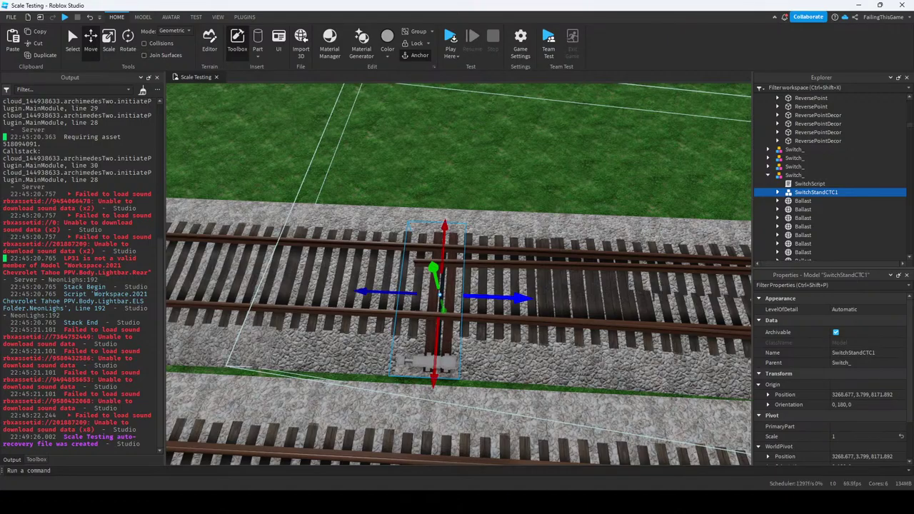
Duplicate the stand and slide the copy along the track to the next switch at about Z 7649.2.
{"action": "key", "text": "s"}
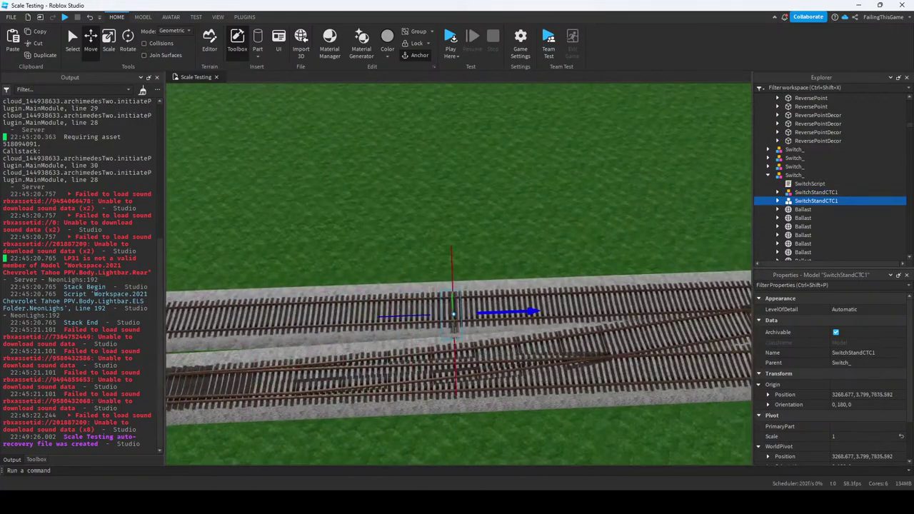
{"action": "key", "text": "s"}
{"action": "key", "text": "f"}
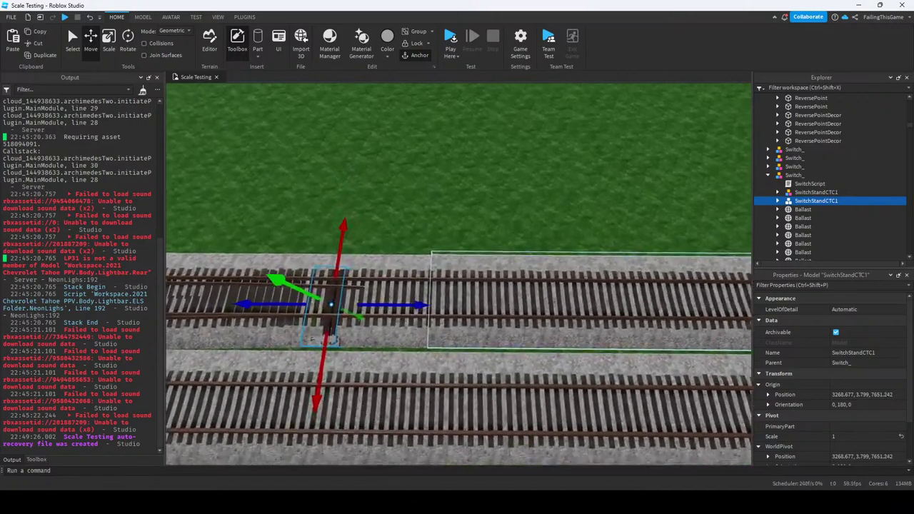
{"action": "key", "text": "s"}
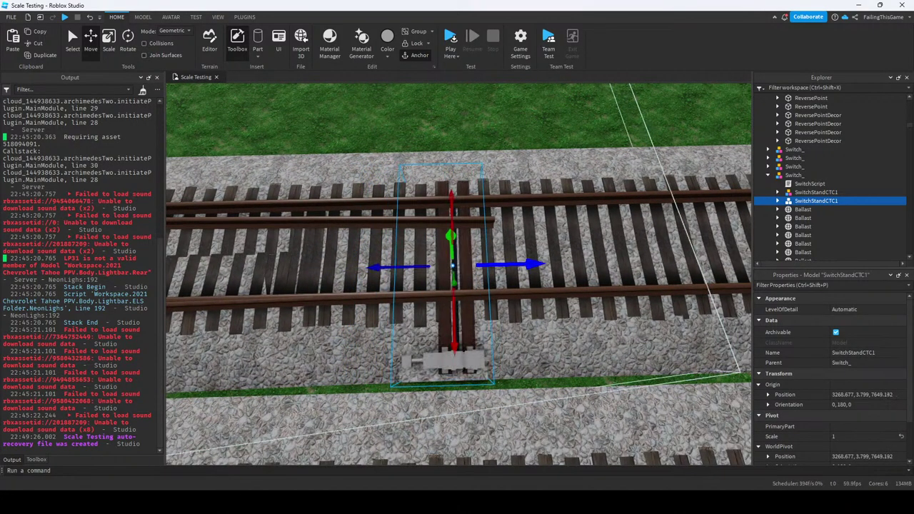
Transfer the duplicated stand at its original location into the Switch_ model near Z 7700.9.
{"action": "key", "text": "Delete"}
{"action": "left_click", "coordinate": [792, 158]}
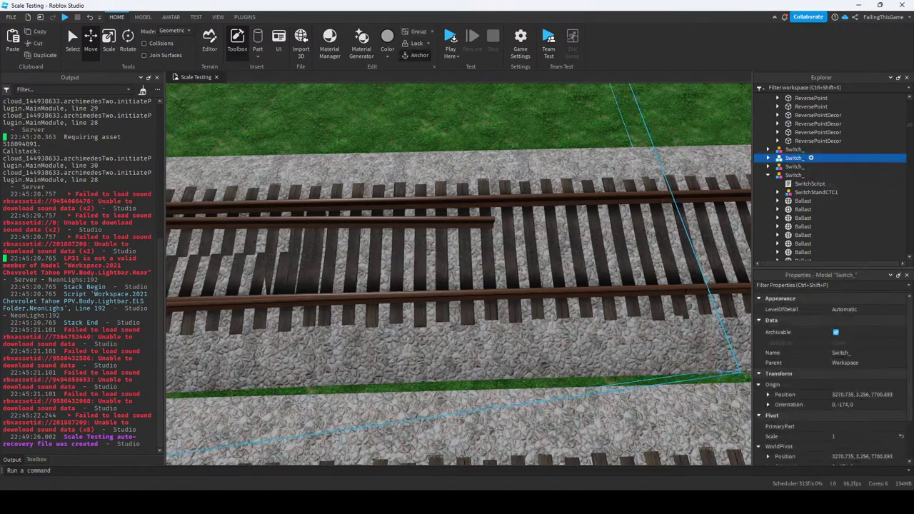
{"action": "right_click", "coordinate": [778, 158]}
{"action": "left_click", "coordinate": [803, 183]}
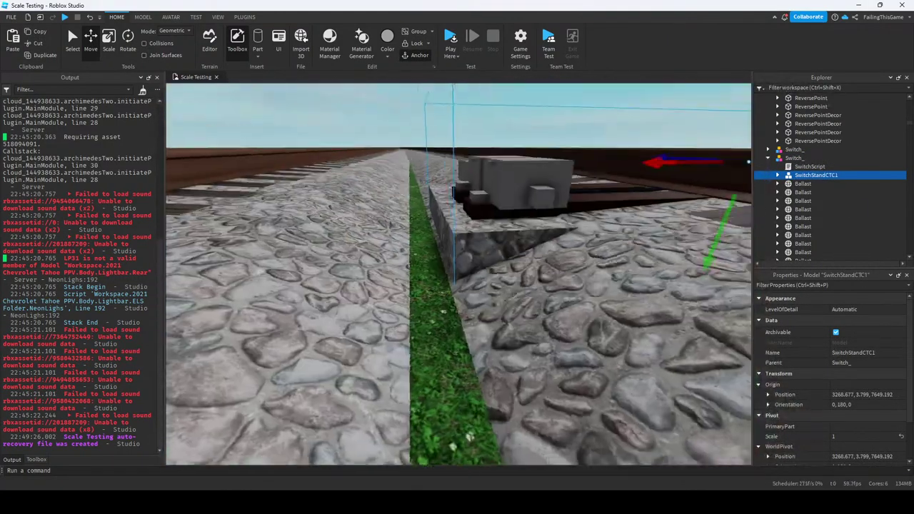
Duplicate the stand, turn the copy to orientation 0,0,0 and position it at the switch near X 3281.3, Z 7898.
{"action": "right_click_drag", "start_coordinate": [457, 286], "coordinate": [457, 343]}
{"action": "scroll", "coordinate": [458, 286], "scroll_direction": "down", "scroll_amount": 5}
{"action": "key", "text": "ctrl+d"}
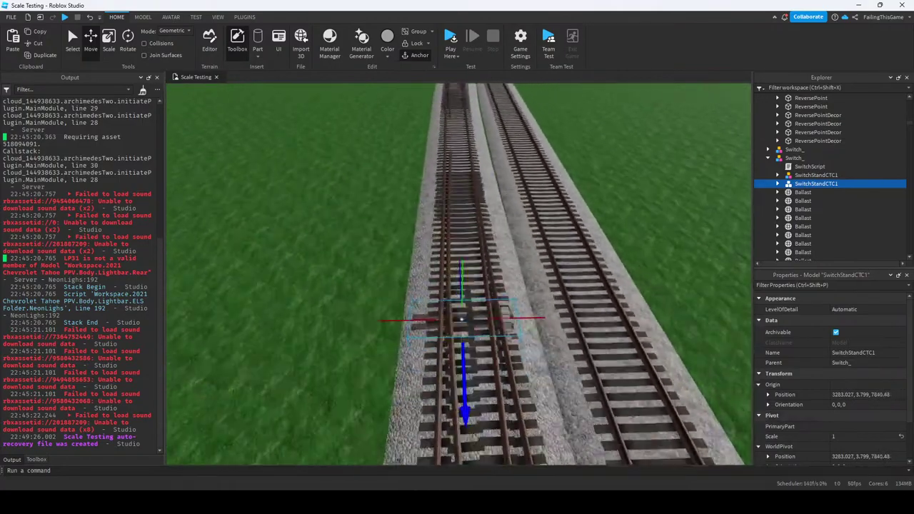
{"action": "right_click_drag", "start_coordinate": [457, 286], "coordinate": [500, 286]}
{"action": "scroll", "coordinate": [457, 286], "scroll_direction": "up", "scroll_amount": 5}
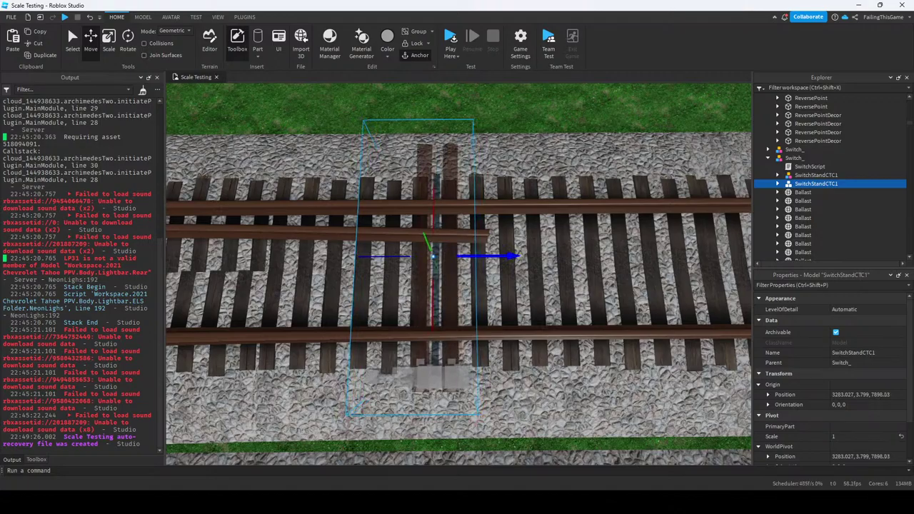
{"action": "right_click_drag", "start_coordinate": [457, 285], "coordinate": [514, 307]}
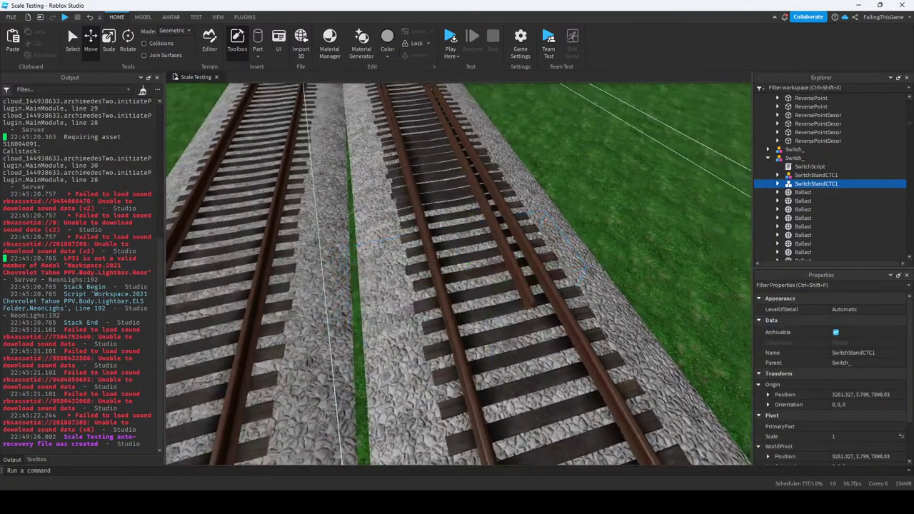
Paste the cut stand at its original location into the Switch_ model near Z 7846.3.
{"action": "left_click", "coordinate": [793, 150]}
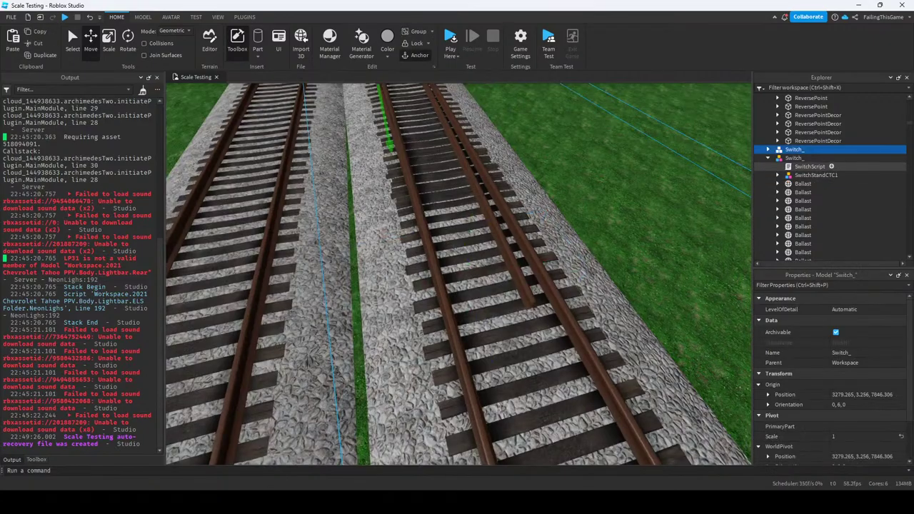
{"action": "right_click", "coordinate": [793, 149]}
{"action": "left_click", "coordinate": [815, 166]}
Duplicate the stand to the facing switch at about Z 7922.7 and transfer the copy into that switch's Switch_ model.
{"action": "key", "text": "f"}
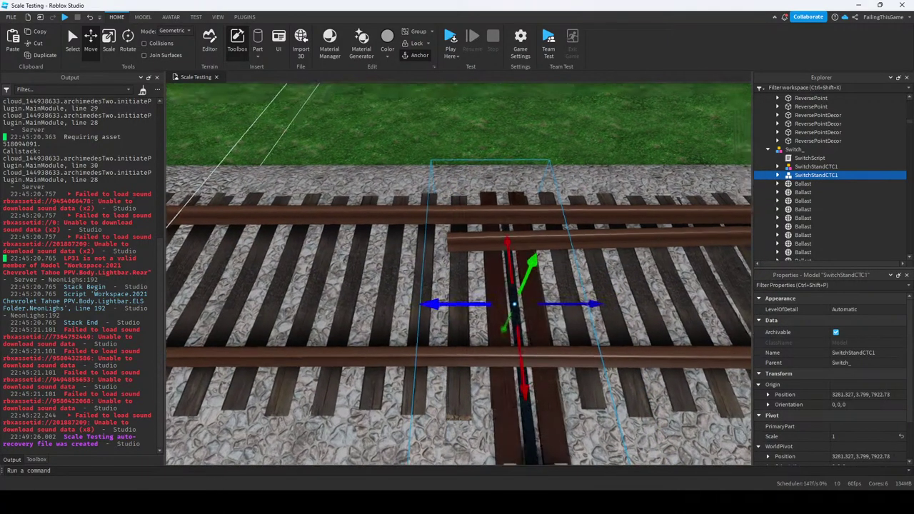
{"action": "key", "text": "ctrl+z"}
{"action": "key", "text": "ctrl+y"}
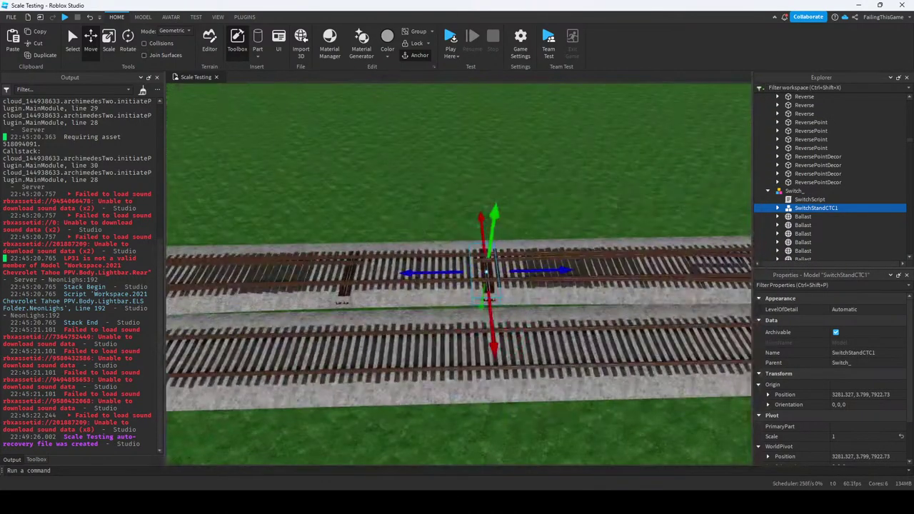
Duplicate the stand, carry the copy to the distant switches near X 511.8 and paste it at its original location into the matching Switch_ model.
{"action": "key", "text": "ctrl+d"}
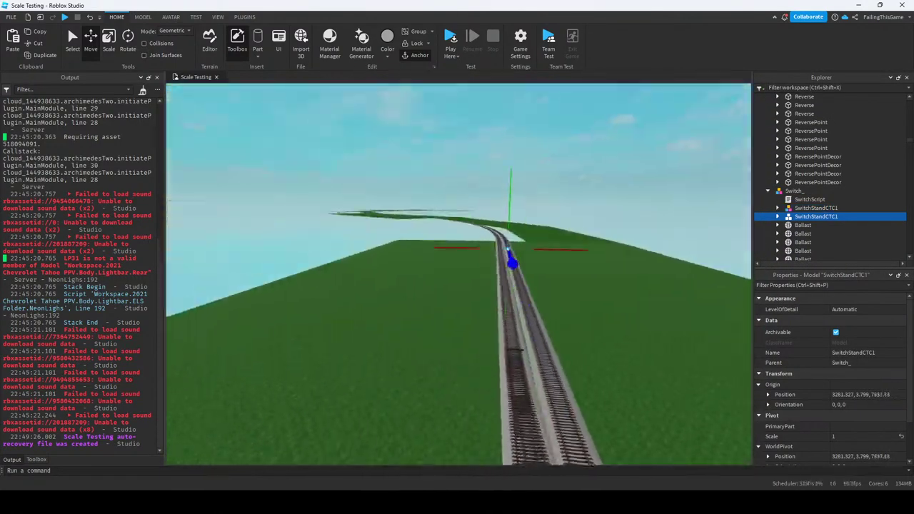
{"action": "scroll", "coordinate": [554, 294], "scroll_direction": "down", "scroll_amount": 2}
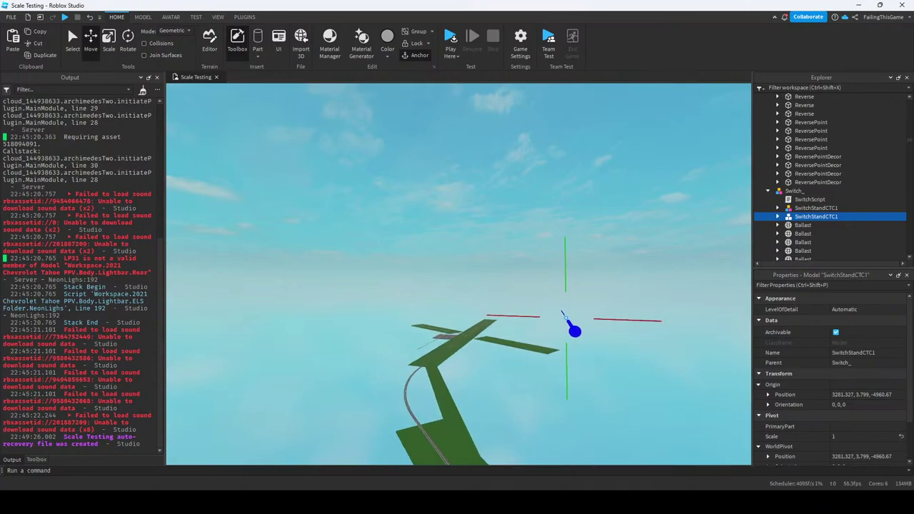
{"action": "left_click_drag", "start_coordinate": [575, 330], "coordinate": [564, 308]}
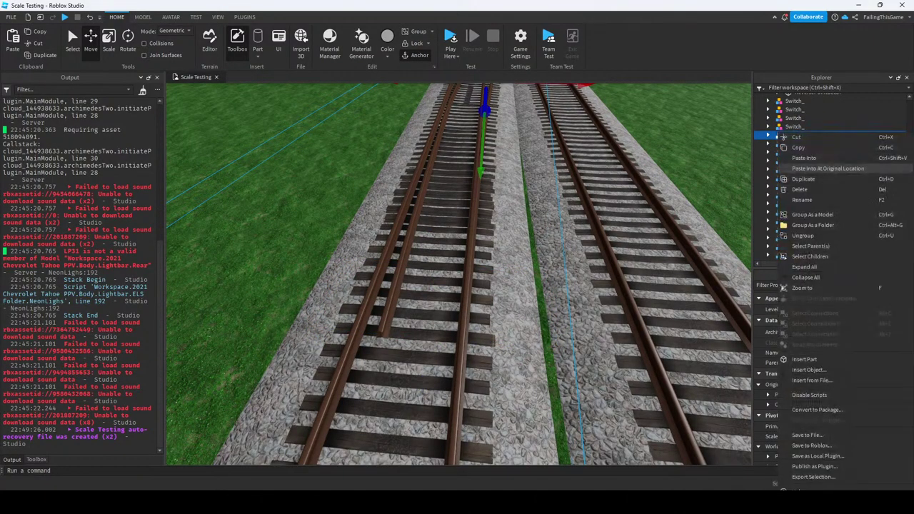
{"action": "key", "text": "f"}
Duplicate the stand, slide the copy to the next switch at about Z 292.4 and transfer it into that switch's Switch_ model.
{"action": "key", "text": "ctrl+d"}
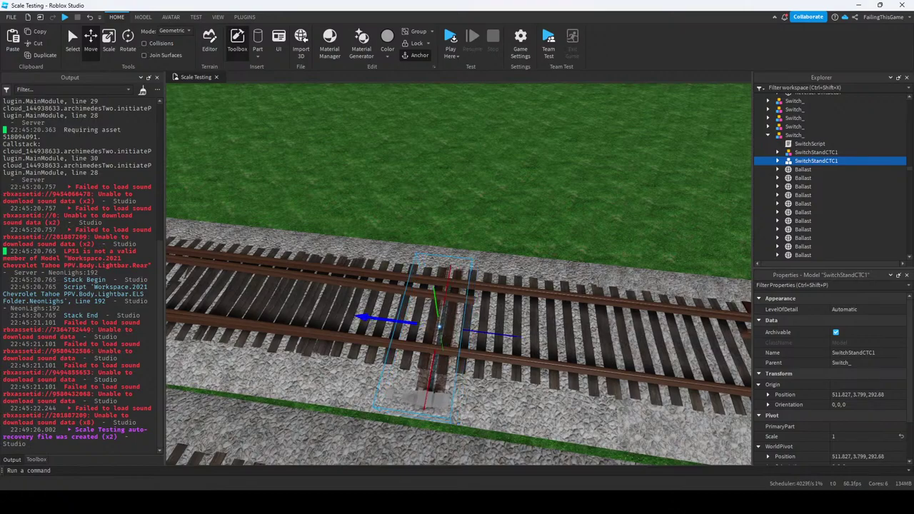
{"action": "right_click_drag", "start_coordinate": [457, 285], "coordinate": [389, 310]}
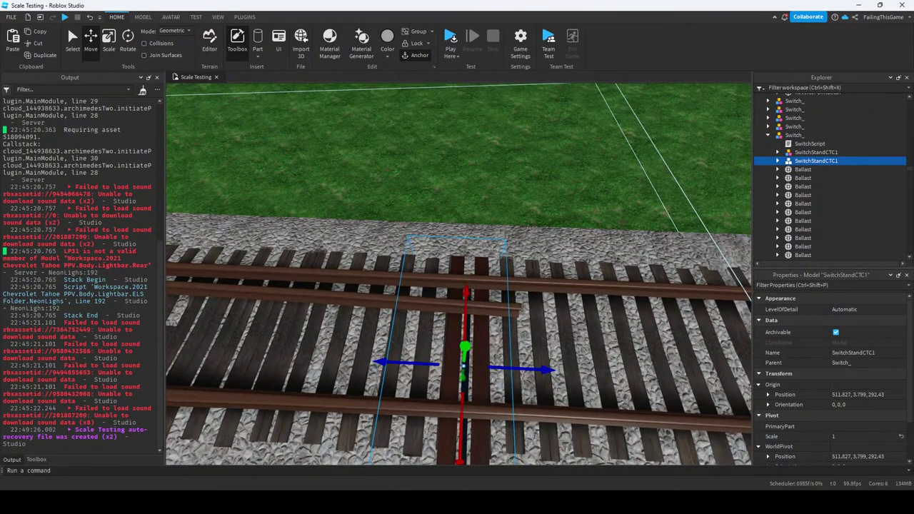
{"action": "left_click", "coordinate": [793, 118]}
{"action": "right_click", "coordinate": [792, 118]}
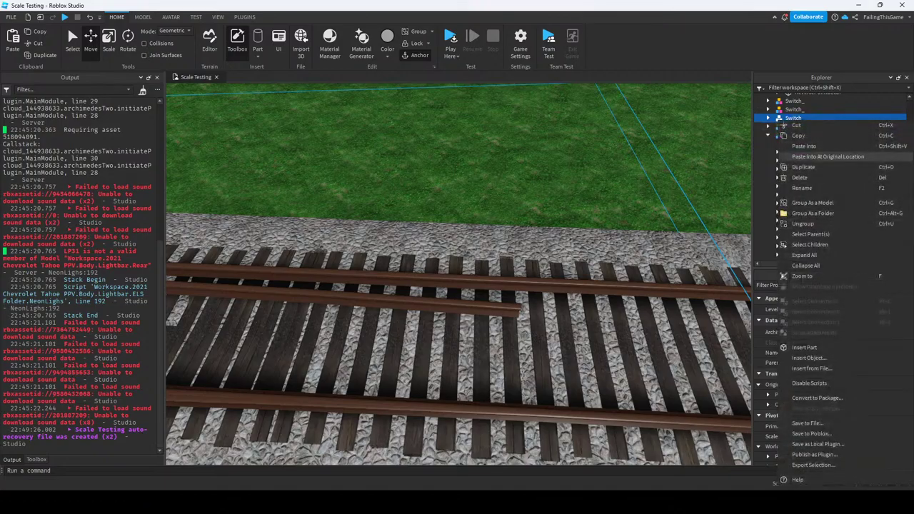
{"action": "left_click", "coordinate": [817, 135]}
{"action": "key", "text": "f"}
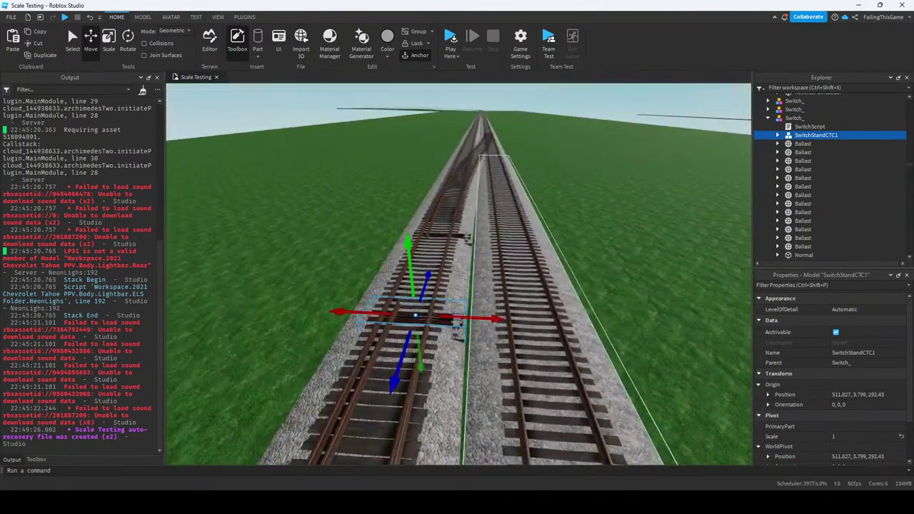
Duplicate the stand, rotate the copy 180 degrees and shift it onto the adjacent track at about X 499.1.
{"action": "key", "text": "ctrl+d"}
{"action": "key", "text": "ctrl+r"}
{"action": "key", "text": "ctrl+r"}
{"action": "key", "text": "f"}
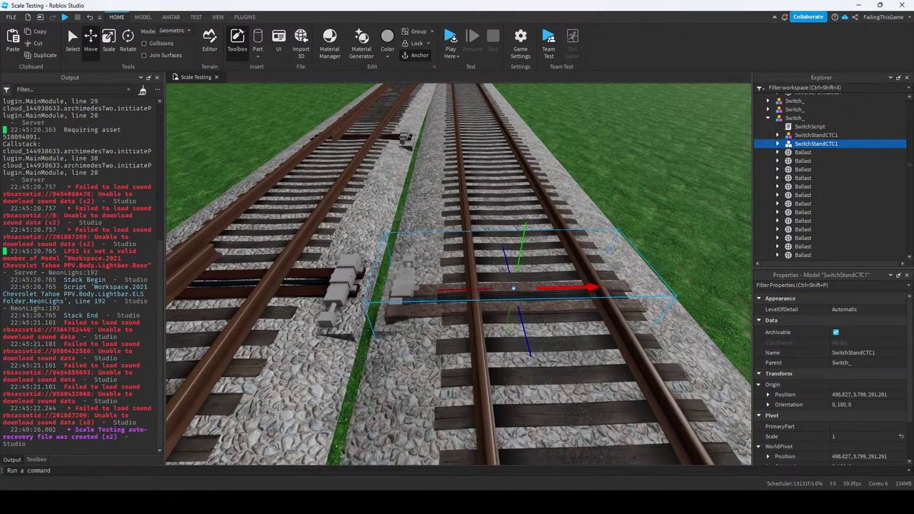
{"action": "key", "text": "w"}
{"action": "key", "text": "a"}
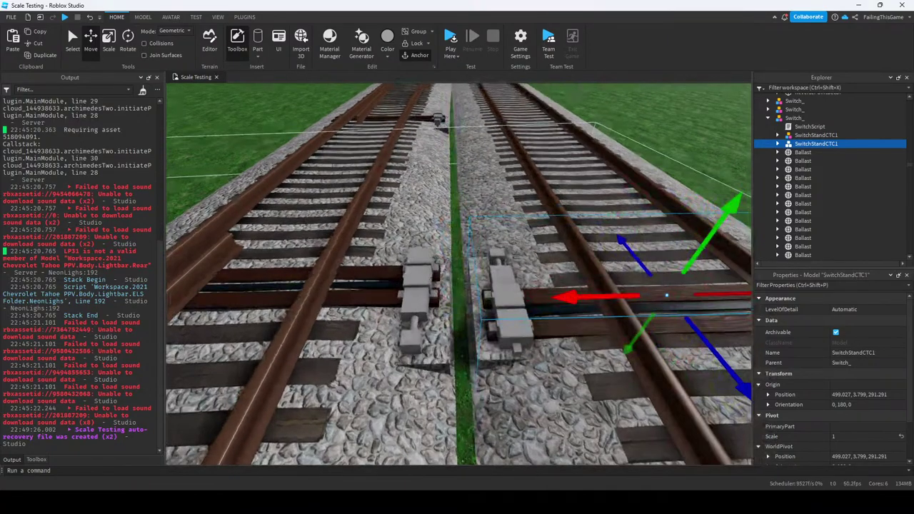
{"action": "right_click_drag", "start_coordinate": [664, 295], "coordinate": [500, 314]}
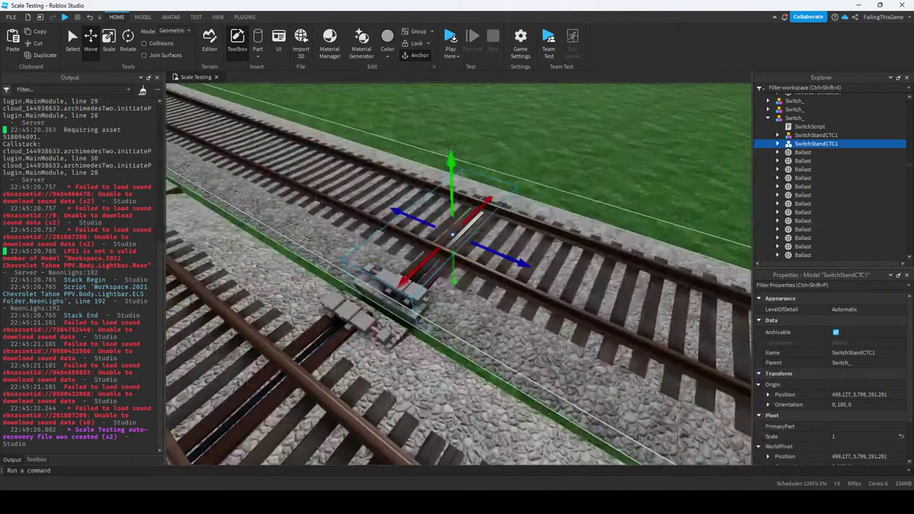
Slide the rotated stand along the adjacent track to the switch beside the road, at about Z 43.6.
{"action": "scroll", "coordinate": [500, 314], "scroll_direction": "down", "scroll_amount": 5}
{"action": "left_click_drag", "start_coordinate": [528, 294], "coordinate": [653, 142]}
{"action": "key", "text": "f"}
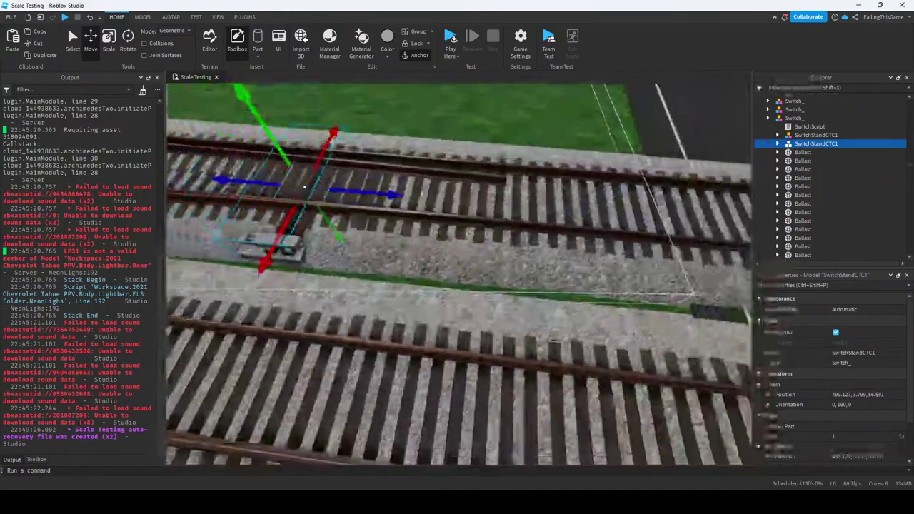
{"action": "scroll", "coordinate": [459, 275], "scroll_direction": "up", "scroll_amount": 5}
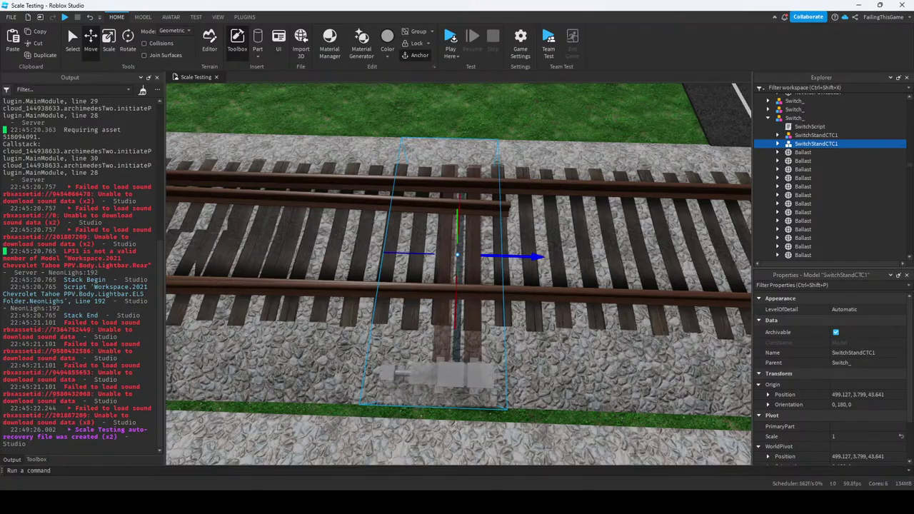
Paste the cut stand at its original location into the Switch_ model of the switch beside the road.
{"action": "left_click", "coordinate": [793, 109]}
{"action": "right_click", "coordinate": [792, 110]}
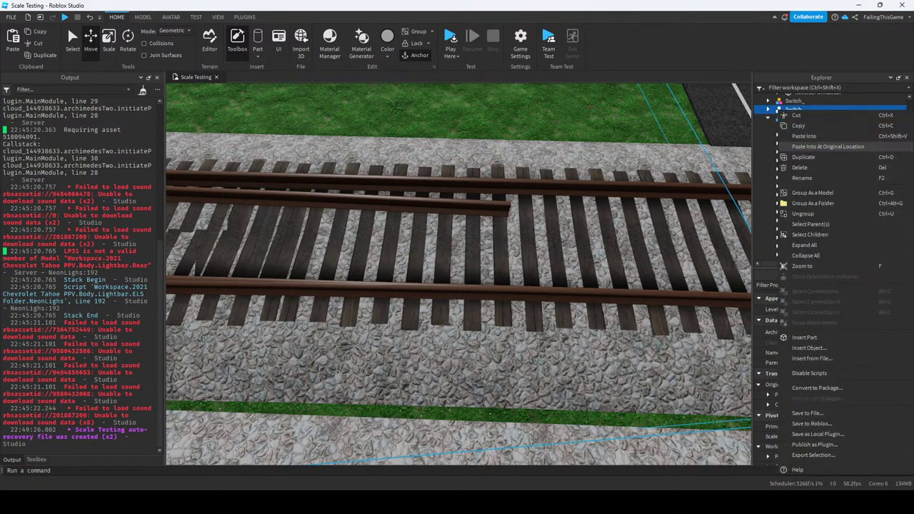
{"action": "left_click", "coordinate": [816, 135]}
Duplicate the rotated stand and slide the copy along the track to the switch at about Z 566.
{"action": "key", "text": "f"}
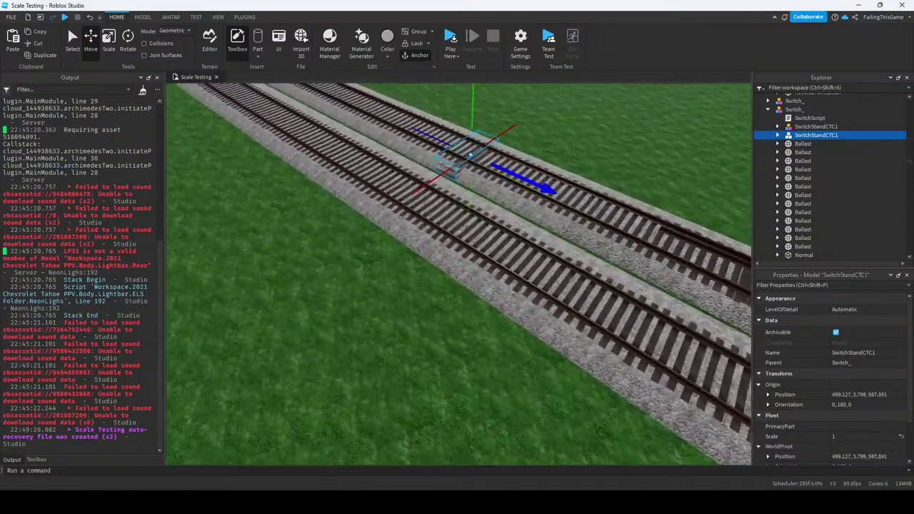
{"action": "key", "text": "f"}
{"action": "key", "text": "w"}
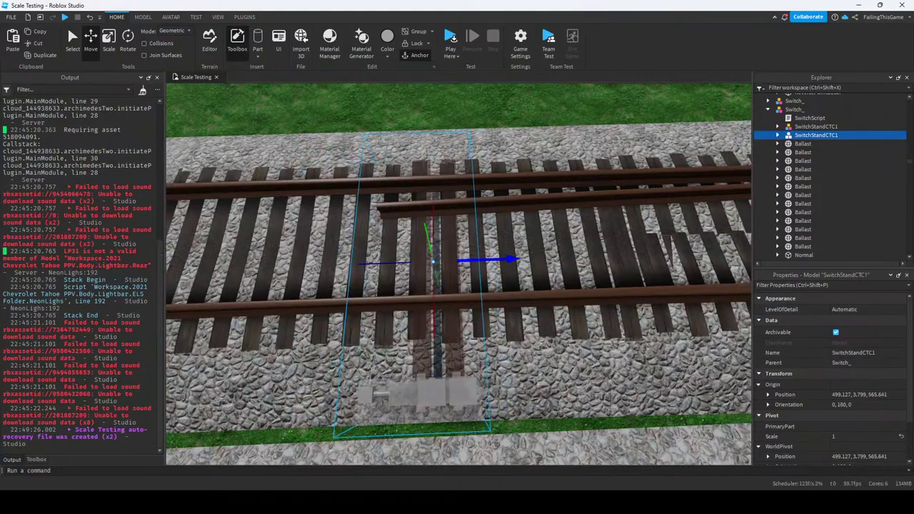
Transfer the duplicated stand at its original location into the Switch_ model near Z 514.5.
{"action": "key", "text": "s"}
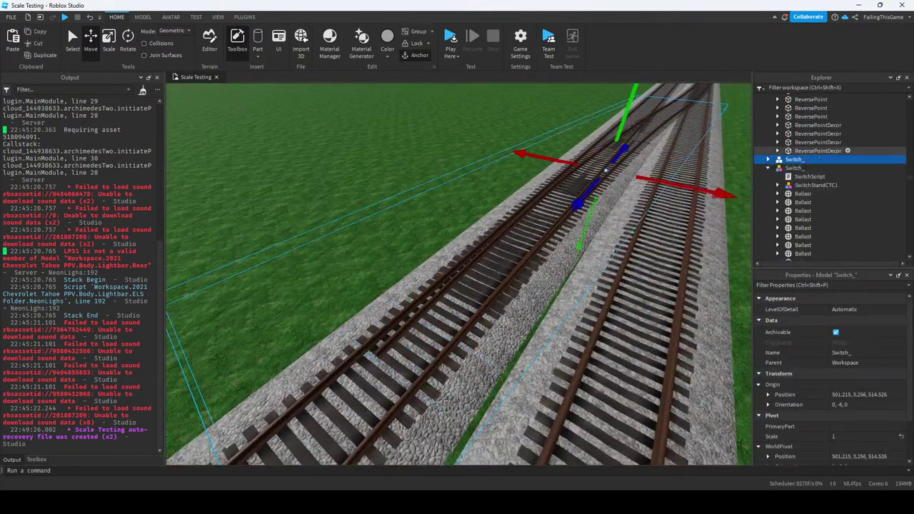
{"action": "key", "text": "Down"}
{"action": "key", "text": "Down"}
{"action": "key", "text": "f"}
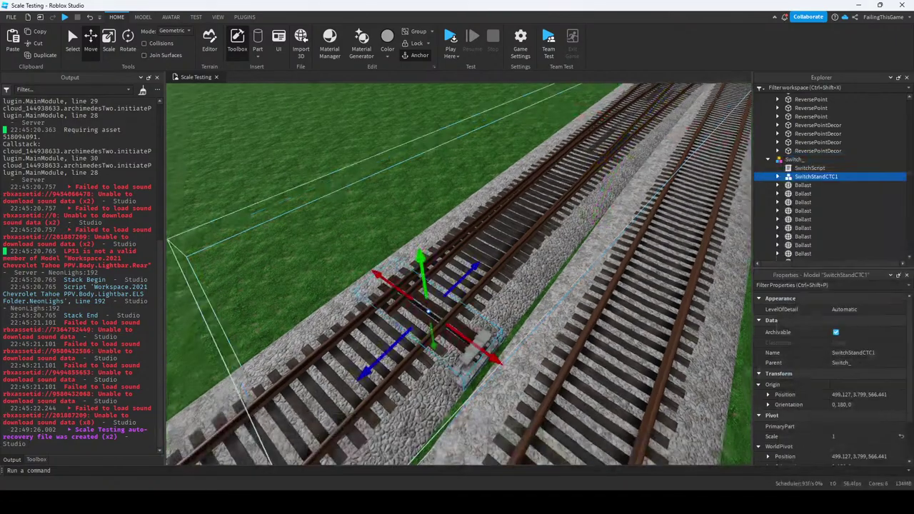
Duplicate the stand and slide the copy along the track past the road crossing to the diverging switch.
{"action": "key", "text": "ctrl+d"}
{"action": "key", "text": "f"}
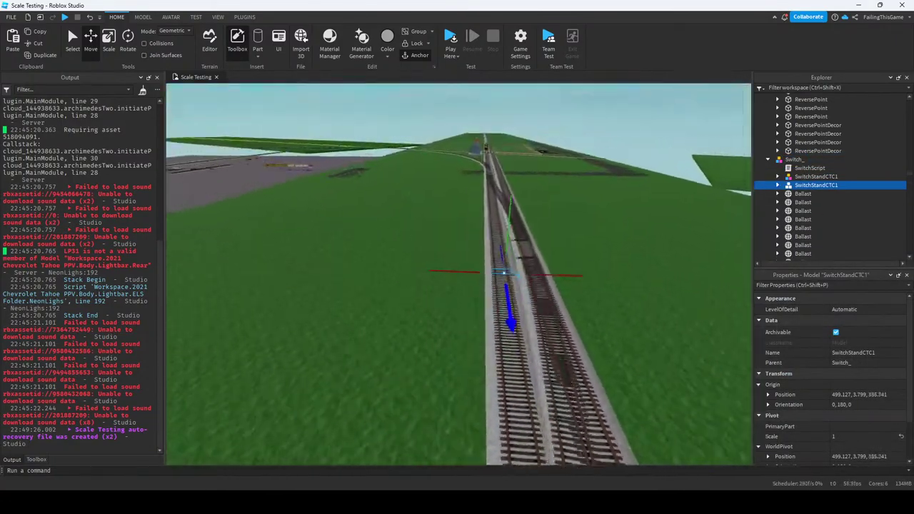
{"action": "key", "text": "f"}
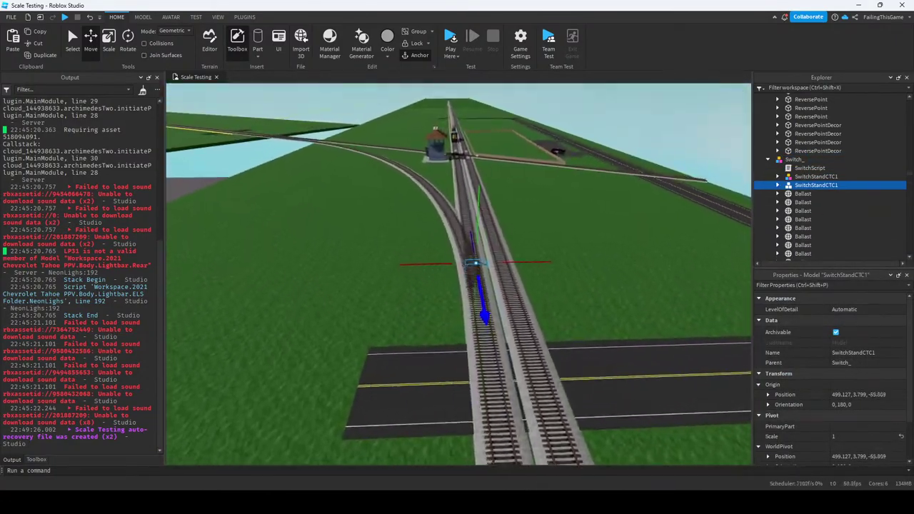
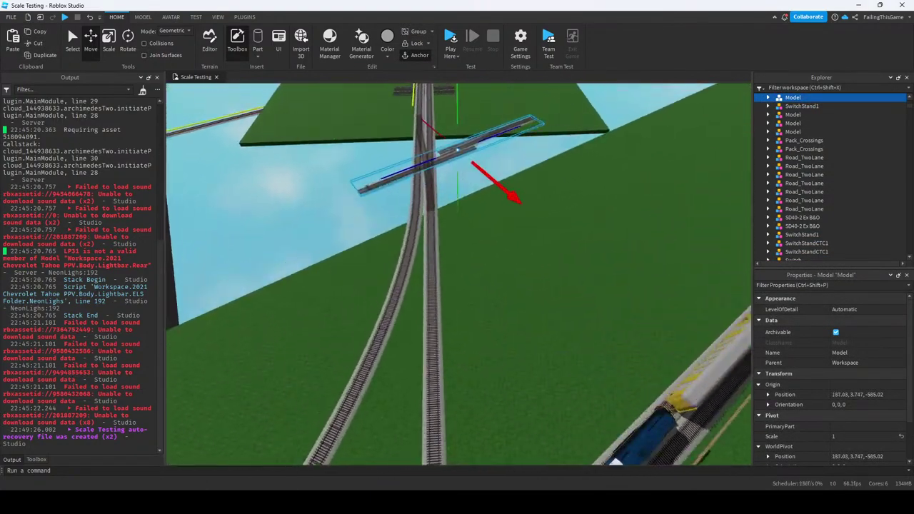
Rotate the crossover track model to a Y orientation of -120 so it lines up with the main line.
{"action": "key", "text": "ctrl+4"}
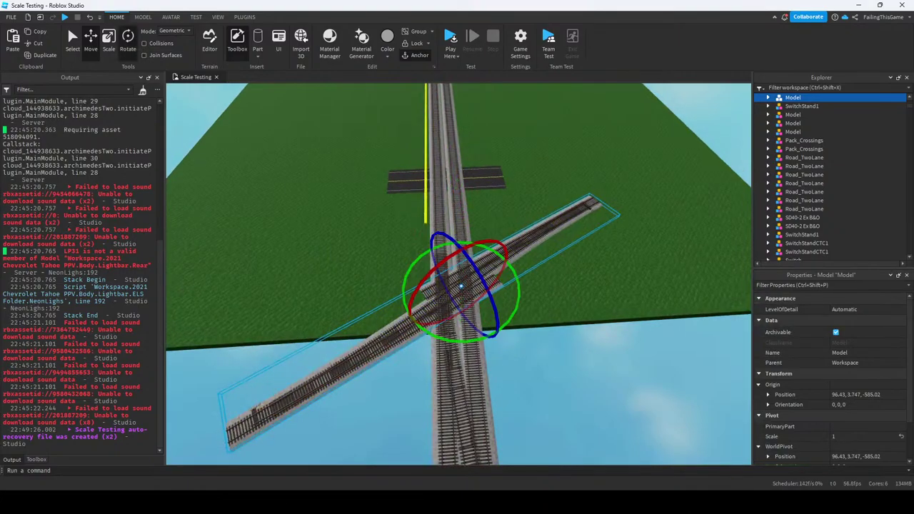
{"action": "left_click_drag", "start_coordinate": [457, 342], "coordinate": [529, 314]}
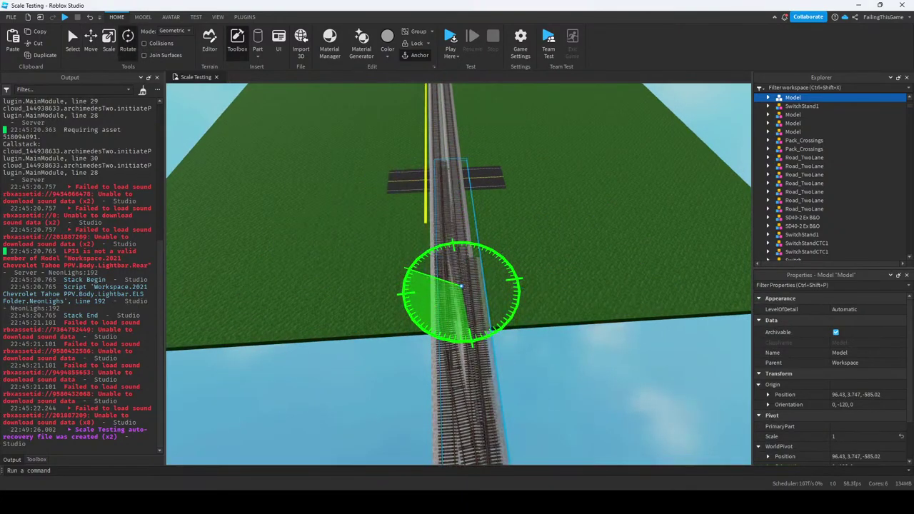
Slide the crossover track model along the main line to just past the road crossing, at about X -132, Z -717.
{"action": "key", "text": "ctrl+2"}
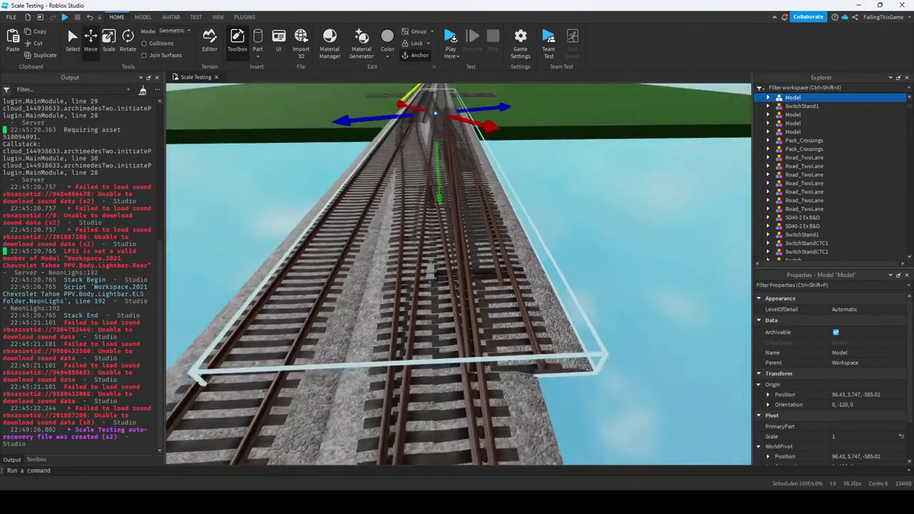
{"action": "key", "text": "e"}
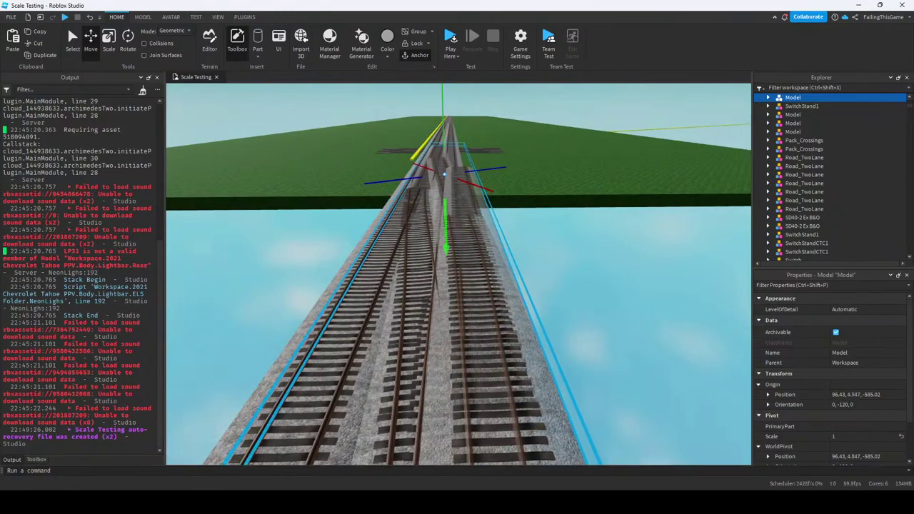
{"action": "key", "text": "w"}
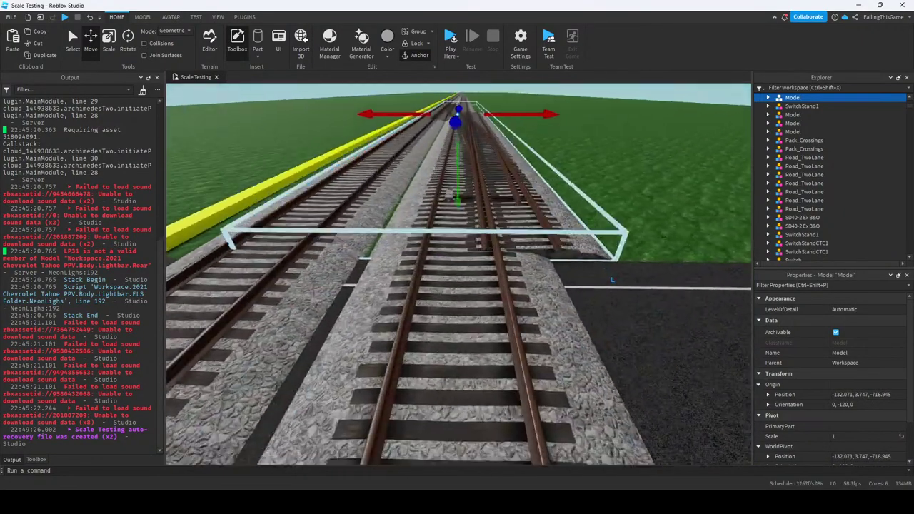
Shift the crossover model sideways onto the main-line rails, to an origin position of about -134.471, 3.747, -712.788.
{"action": "left_click", "coordinate": [143, 16]}
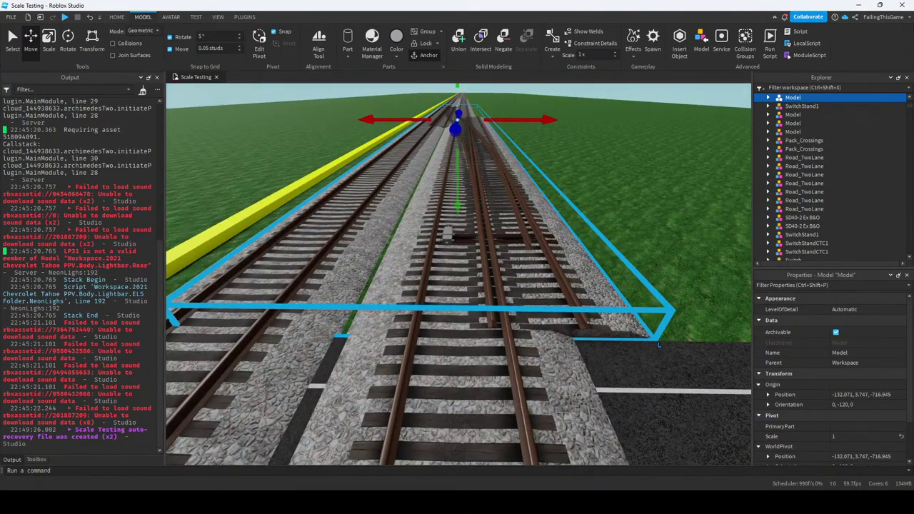
{"action": "key", "text": "w"}
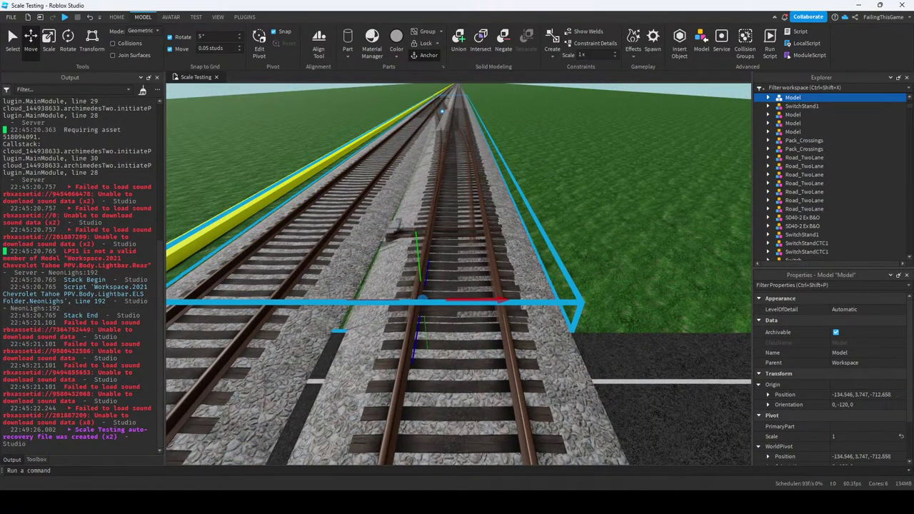
{"action": "key", "text": "w"}
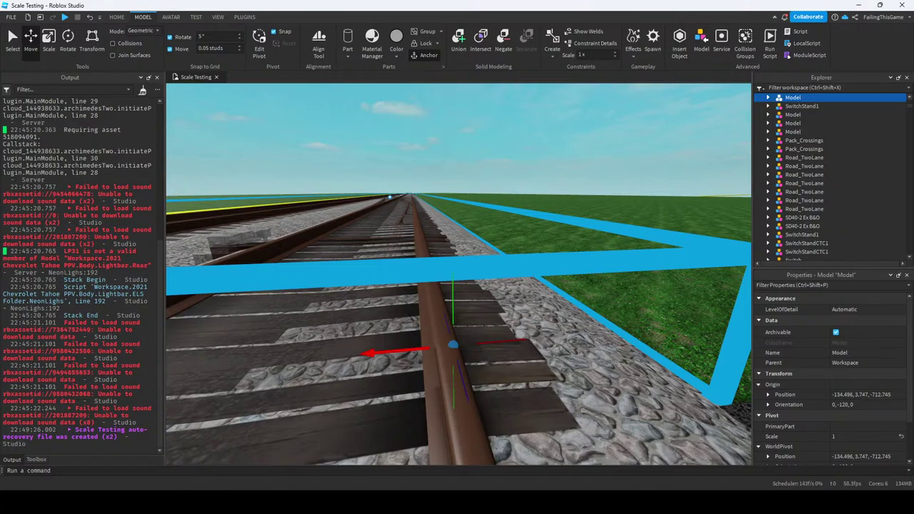
{"action": "key", "text": "w"}
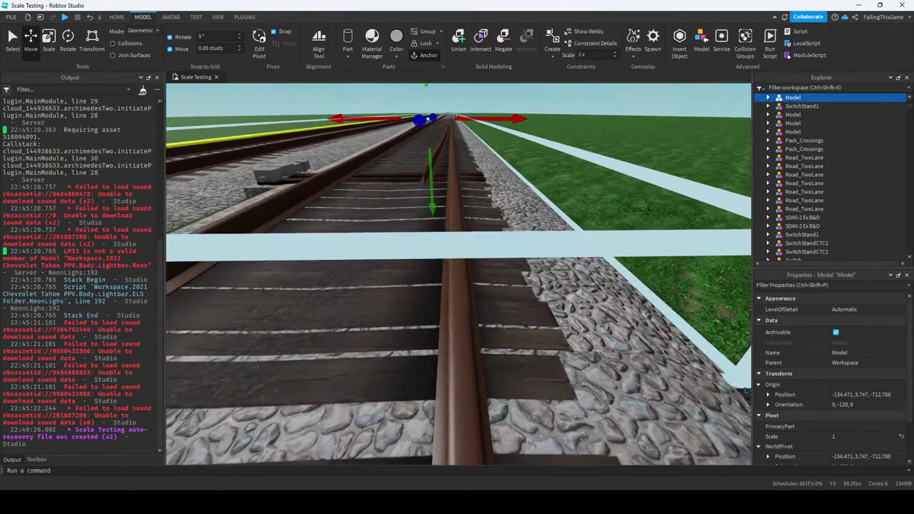
{"action": "key", "text": "e"}
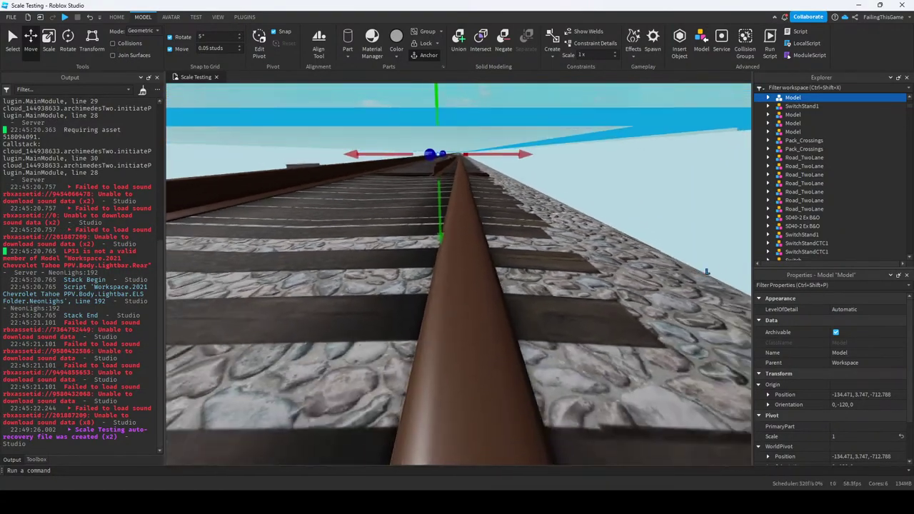
Set the move increment to 0.01 studs and fine-tune the crossover model's rail alignment to origin position -134.481, 3.747, -712.771.
{"action": "key", "text": "q"}
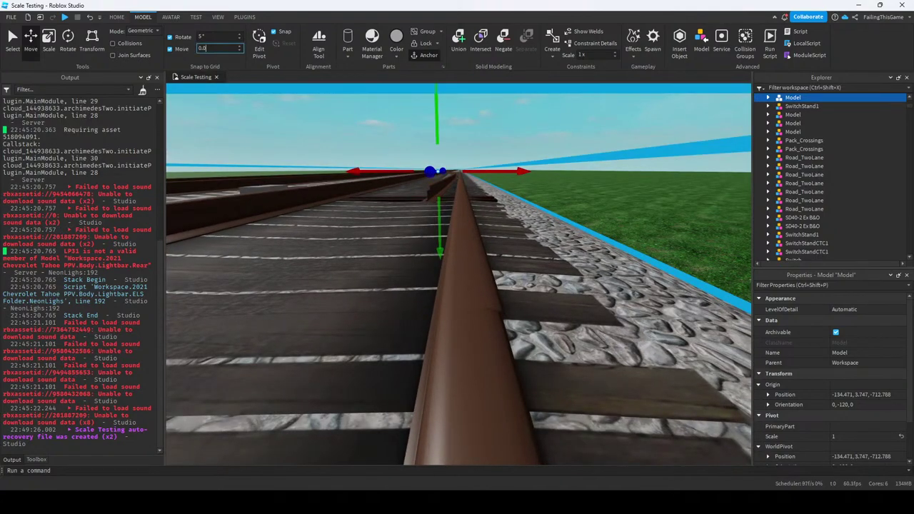
{"action": "key", "text": "e"}
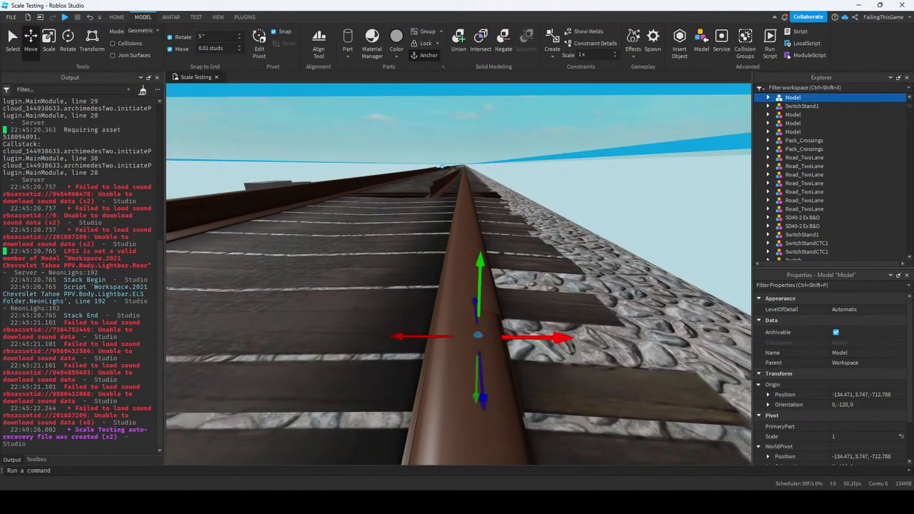
{"action": "key", "text": "q"}
{"action": "key", "text": "e"}
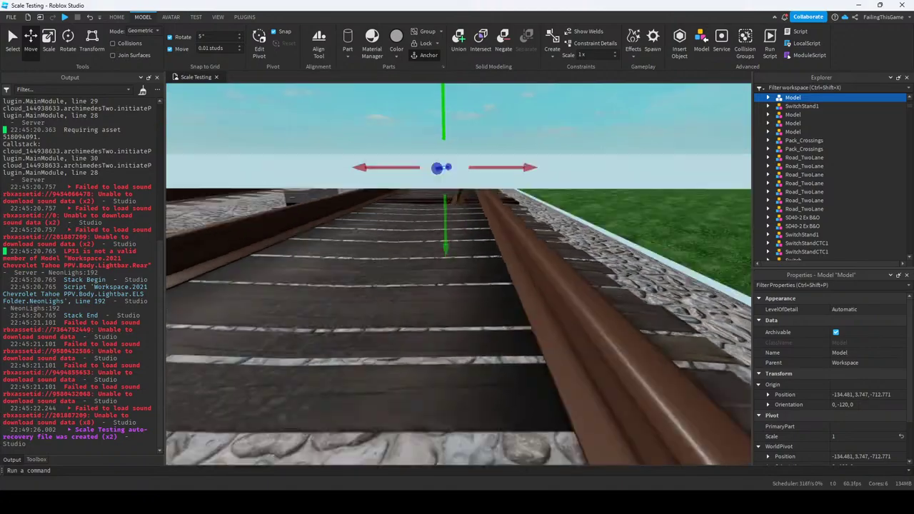
{"action": "key", "text": "q"}
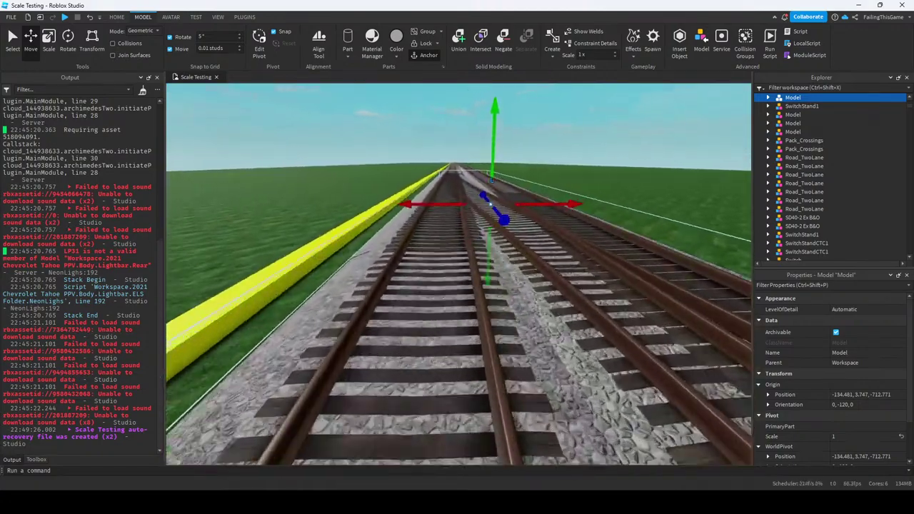
{"action": "key", "text": "q"}
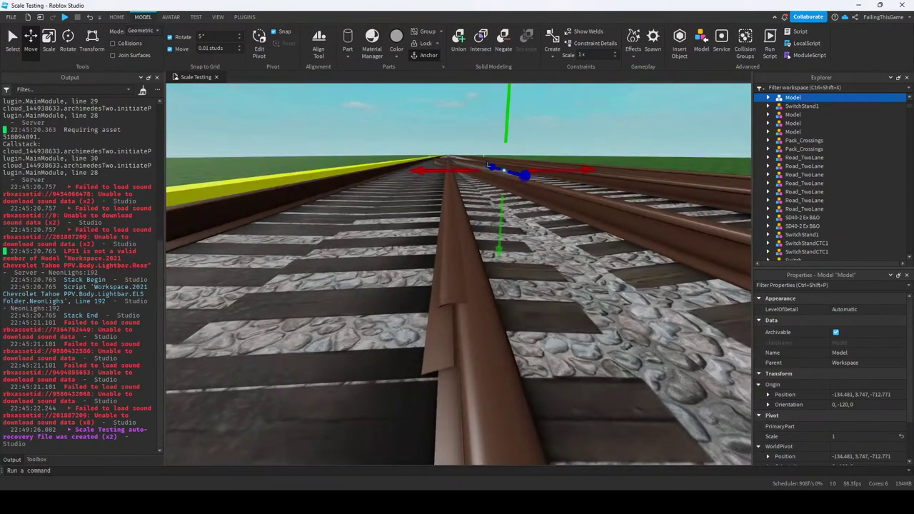
{"action": "key", "text": "e"}
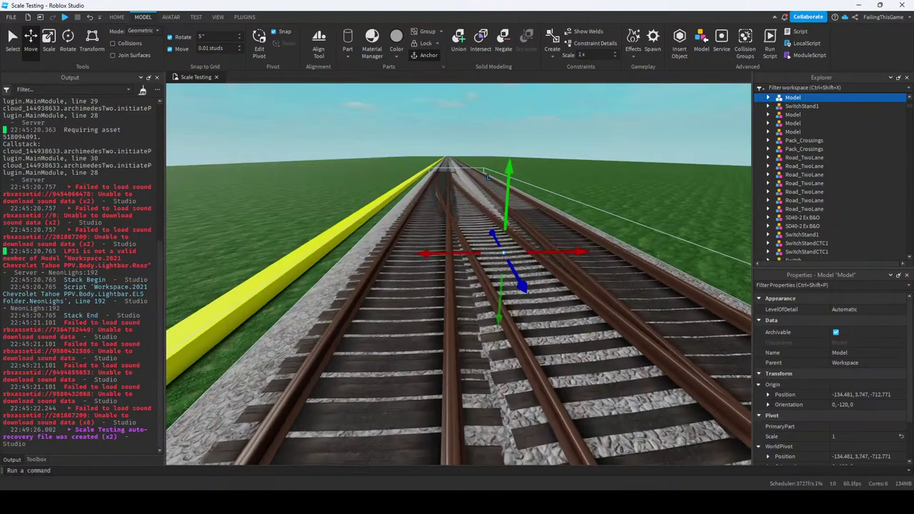
{"action": "key", "text": "e"}
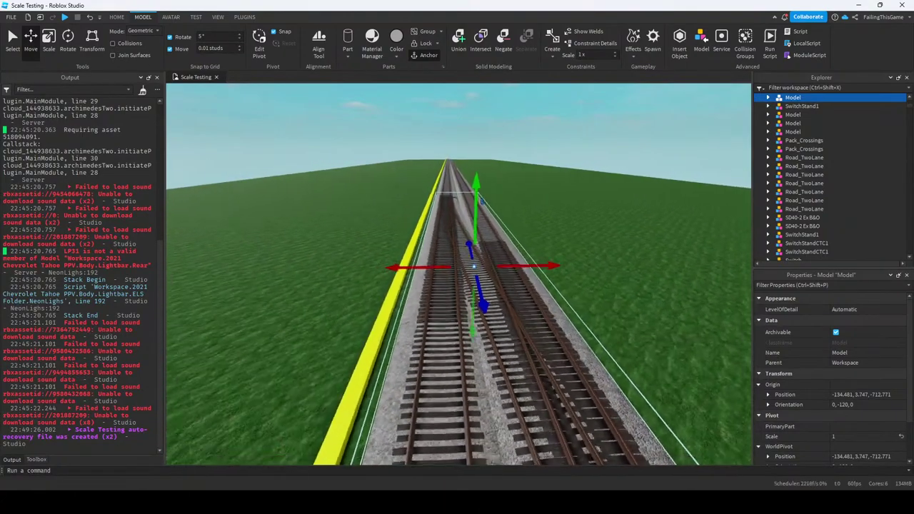
{"action": "key", "text": "q"}
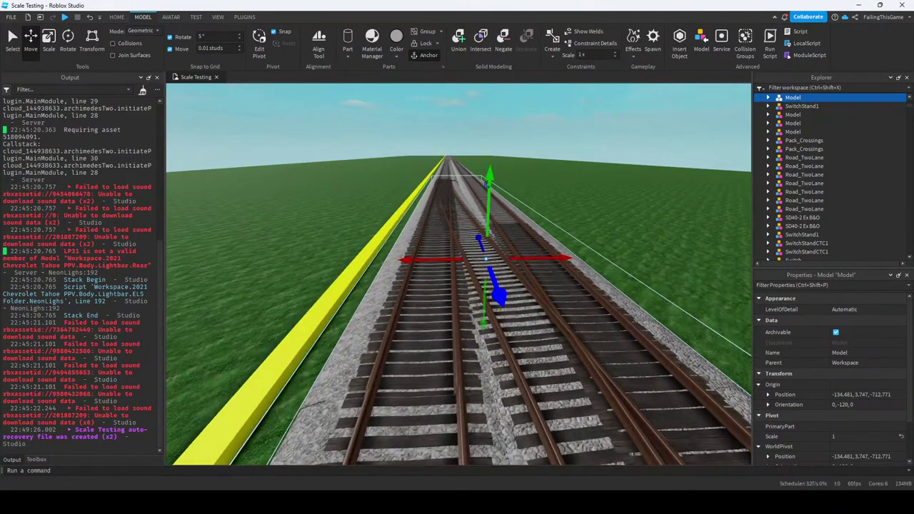
Realign the pivot of the second Switch_ model inside the crossover model to a Y orientation of -120, parallel to the track.
{"action": "key", "text": "Right"}
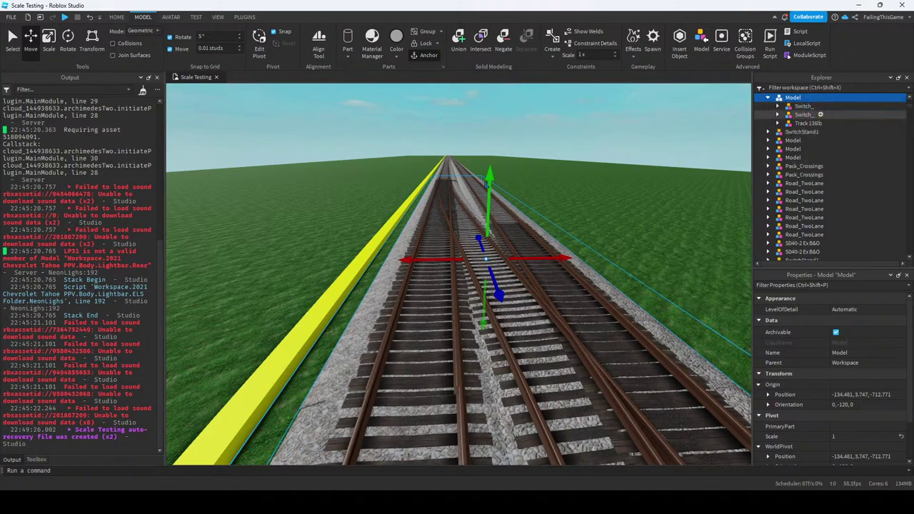
{"action": "left_click", "coordinate": [803, 115]}
{"action": "key", "text": "f"}
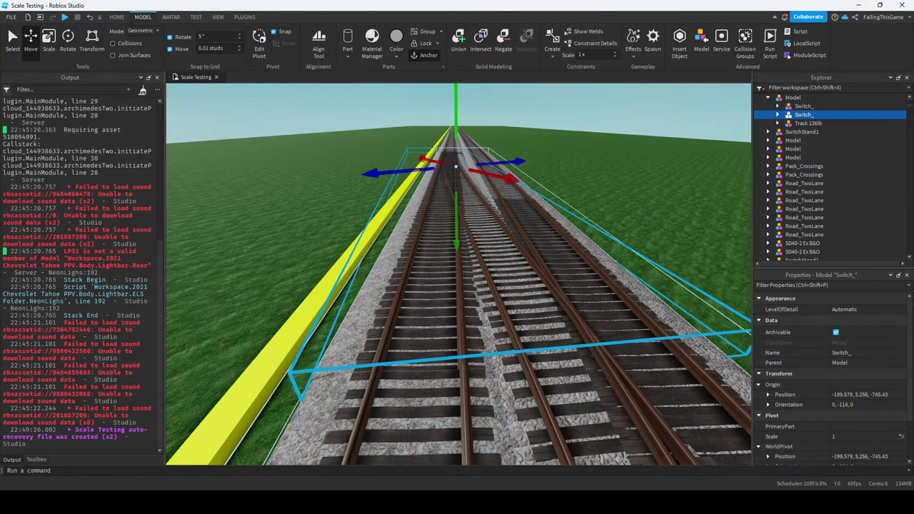
{"action": "key", "text": "ctrl+z"}
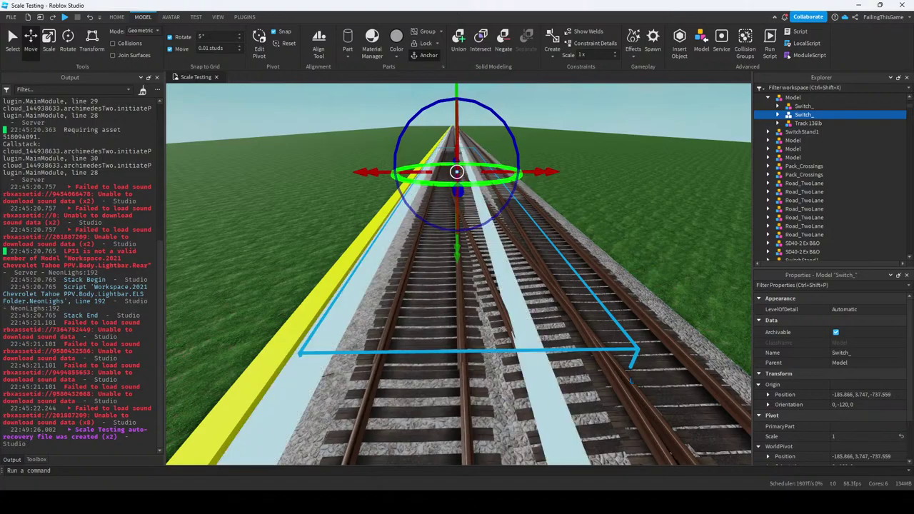
{"action": "key", "text": "Left"}
{"action": "right_click_drag", "start_coordinate": [492, 154], "coordinate": [599, 383]}
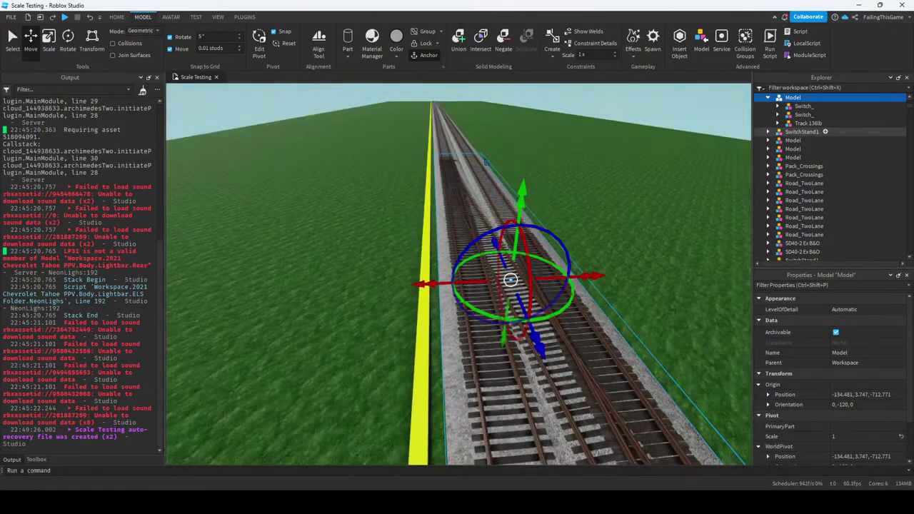
{"action": "key", "text": "Down"}
{"action": "key", "text": "Down"}
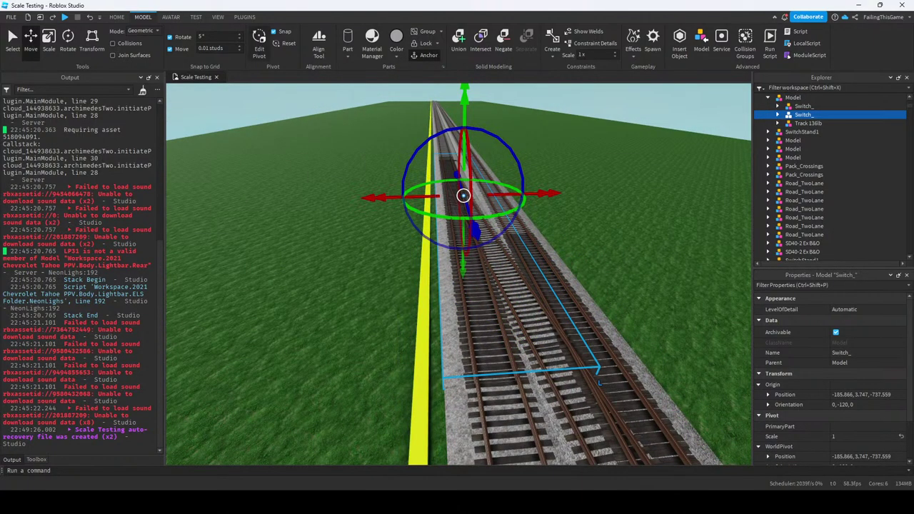
{"action": "right_click_drag", "start_coordinate": [599, 384], "coordinate": [515, 335]}
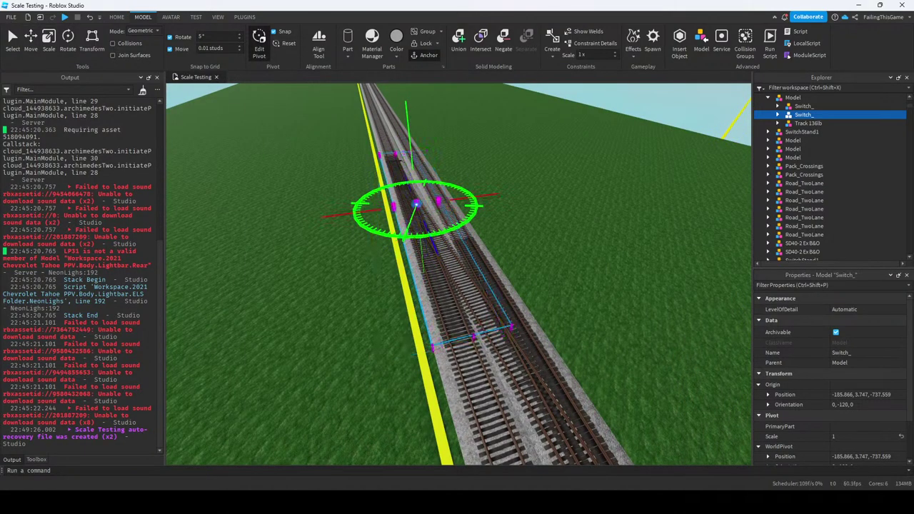
{"action": "right_click_drag", "start_coordinate": [516, 335], "coordinate": [632, 165]}
Shift the second Switch_ model sideways onto the main-line rail, to origin position -185.796, 3.747, -737.681.
{"action": "key", "text": "q"}
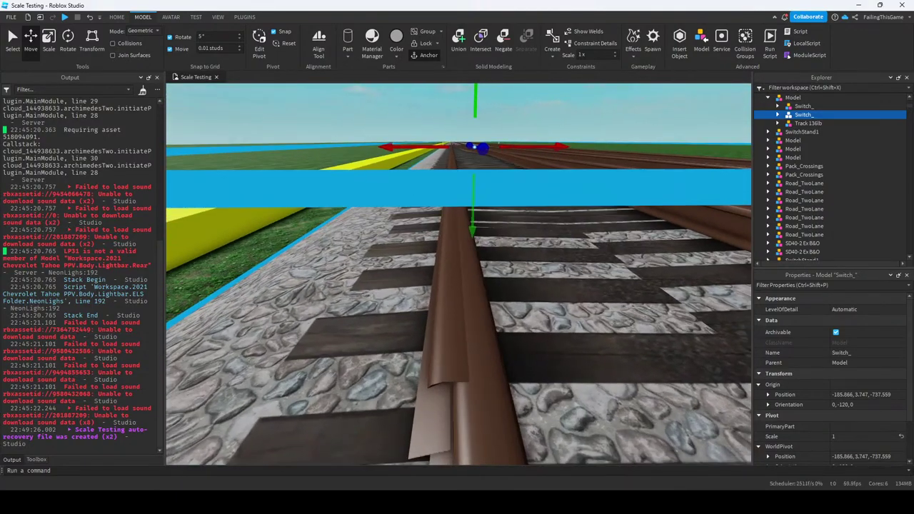
{"action": "key", "text": "q"}
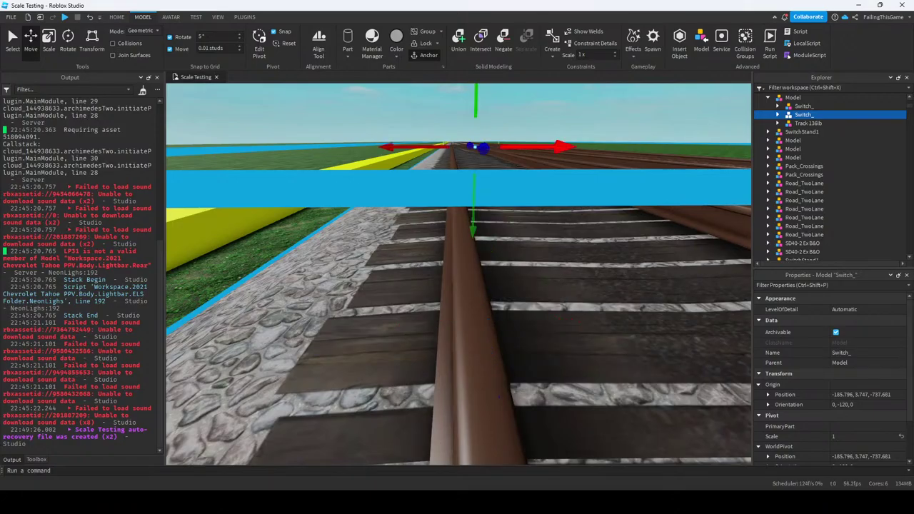
{"action": "key", "text": "e"}
{"action": "key", "text": "q"}
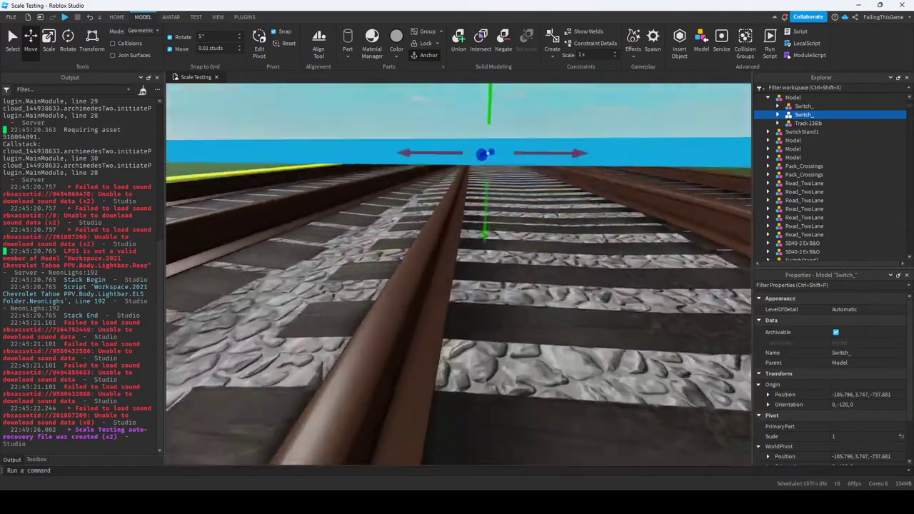
{"action": "key", "text": "e"}
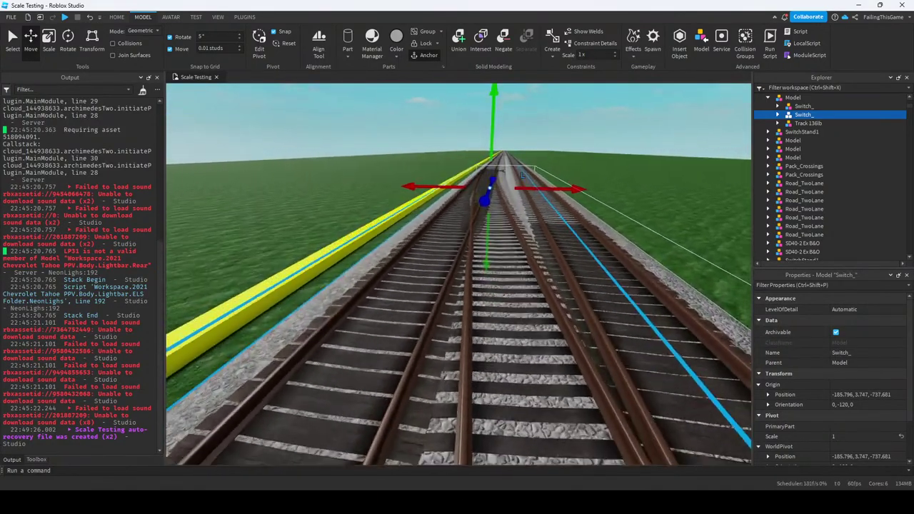
Move the second Switch_ model to origin position -184.688, 3.747, -737.041 so its diverging rail meets the connecting track.
{"action": "key", "text": "f"}
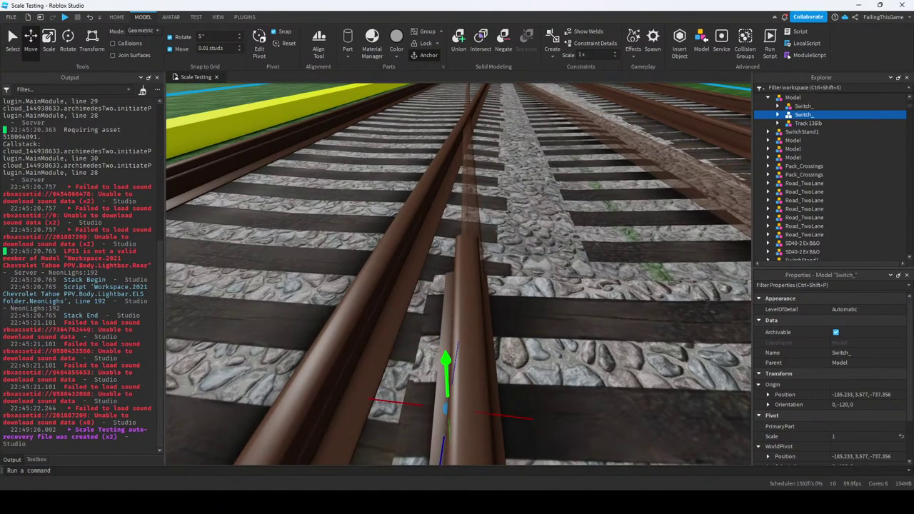
{"action": "key", "text": "a"}
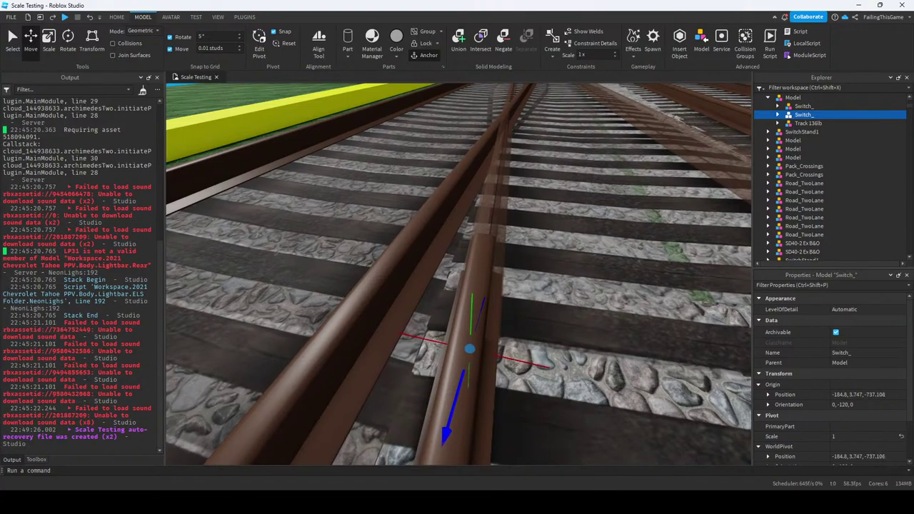
{"action": "key", "text": "s"}
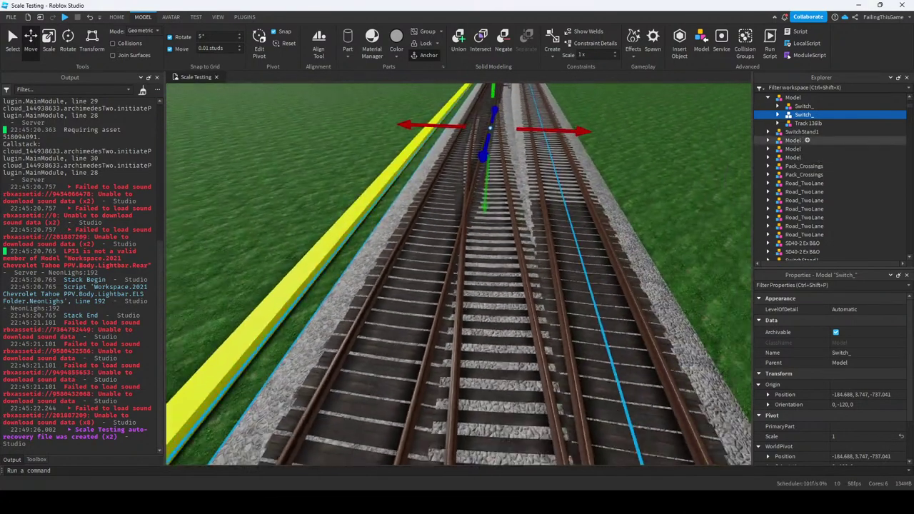
Set the move increment to 0.05 studs and scale the first Rail of Track 136lb to meet the switch rail.
{"action": "left_click", "coordinate": [808, 123]}
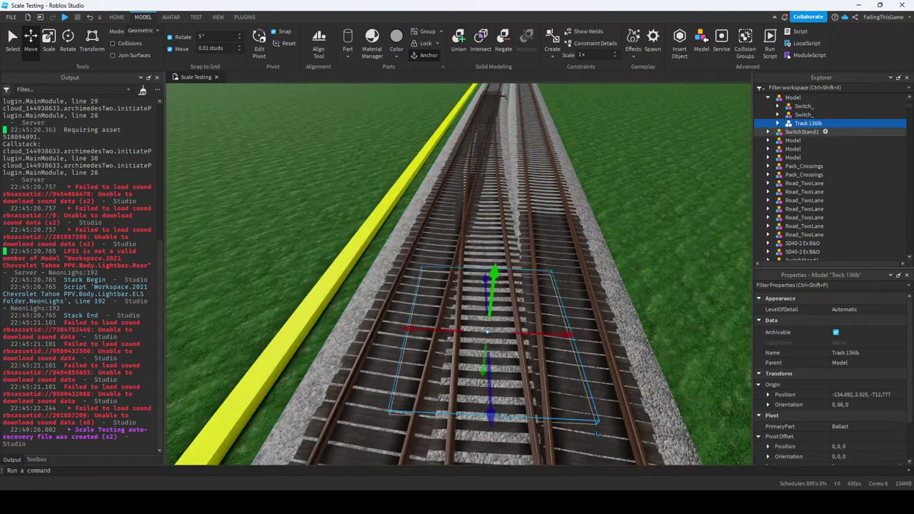
{"action": "left_click", "coordinate": [777, 123]}
{"action": "left_click", "coordinate": [809, 140]}
{"action": "key", "text": "f"}
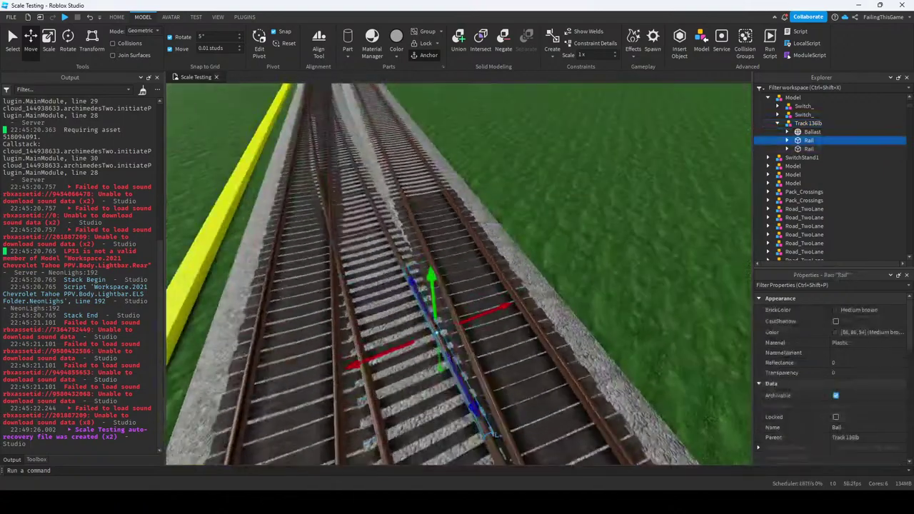
{"action": "left_click", "coordinate": [211, 48]}
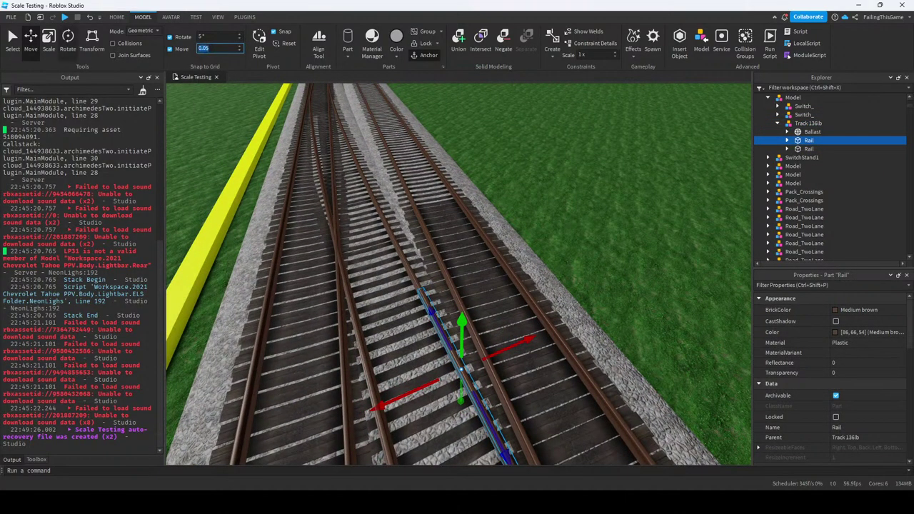
{"action": "key", "text": "Return"}
{"action": "key", "text": "ctrl+3"}
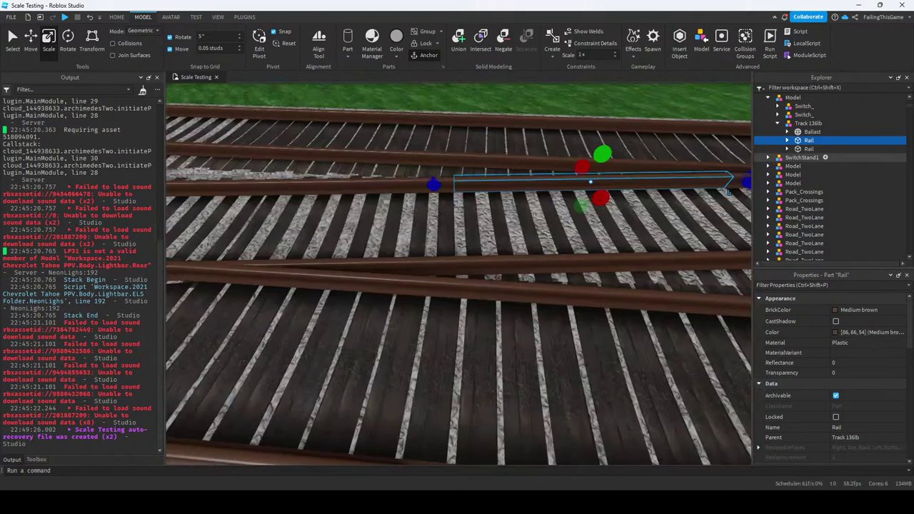
Check the second Rail and the Ballast of the crossover's Track 136lb where they meet the switch.
{"action": "left_click", "coordinate": [809, 149]}
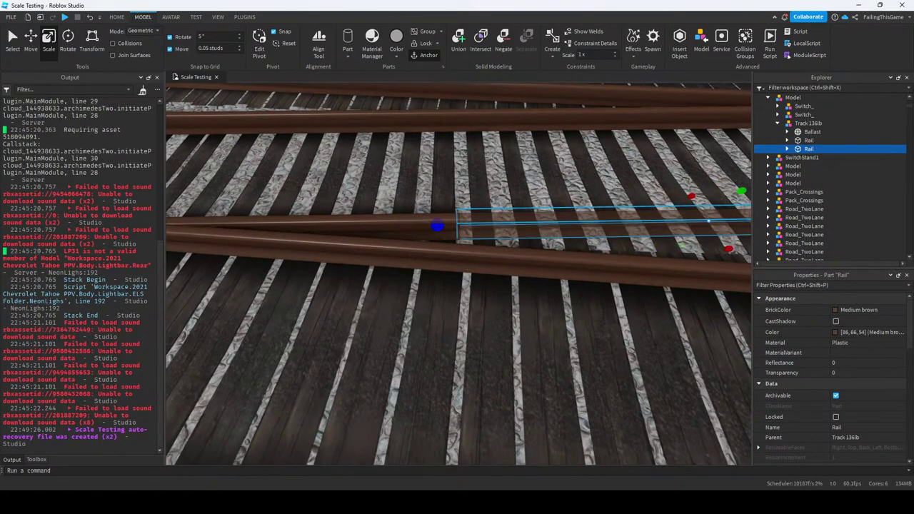
{"action": "left_click", "coordinate": [812, 131]}
{"action": "key", "text": "f"}
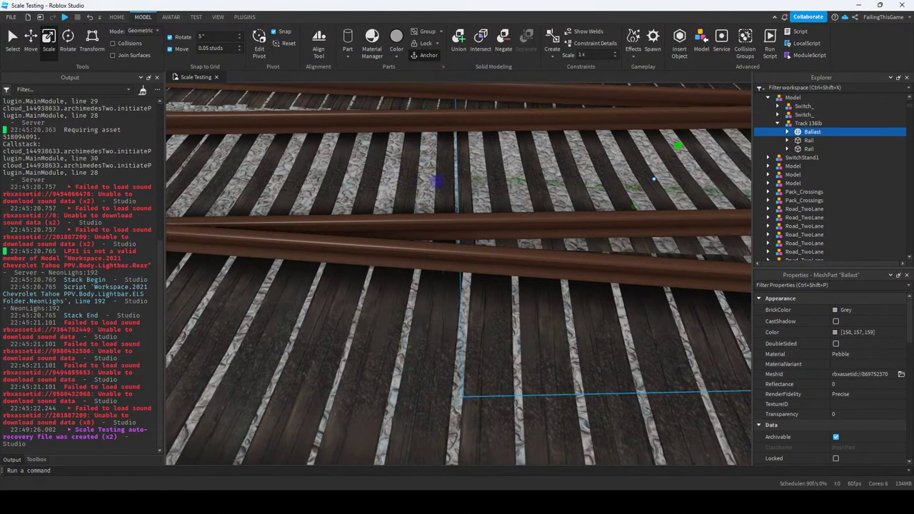
Ungroup the finished crossover model into its two Switch_ models and the connecting Track 136lb.
{"action": "scroll", "coordinate": [458, 275], "scroll_direction": "down", "scroll_amount": 10}
{"action": "left_click", "coordinate": [793, 97]}
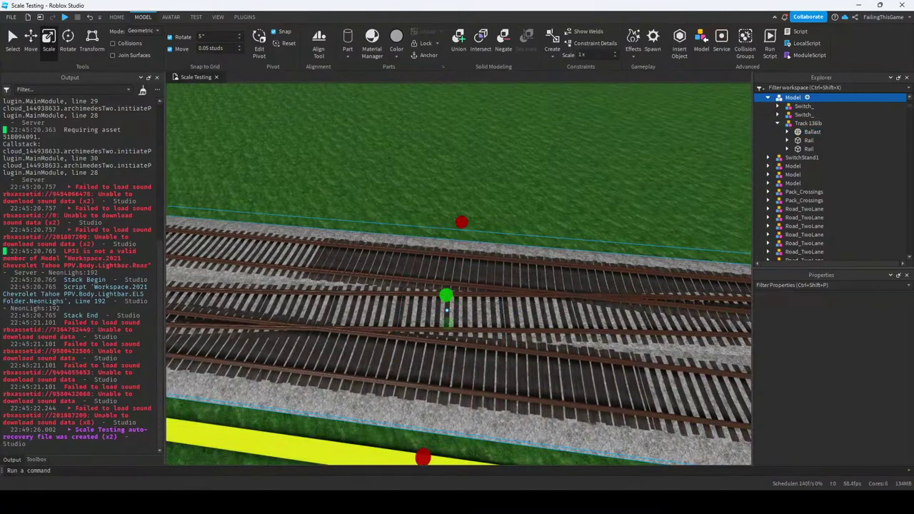
{"action": "right_click_drag", "start_coordinate": [457, 286], "coordinate": [357, 286]}
{"action": "left_click", "coordinate": [342, 221]}
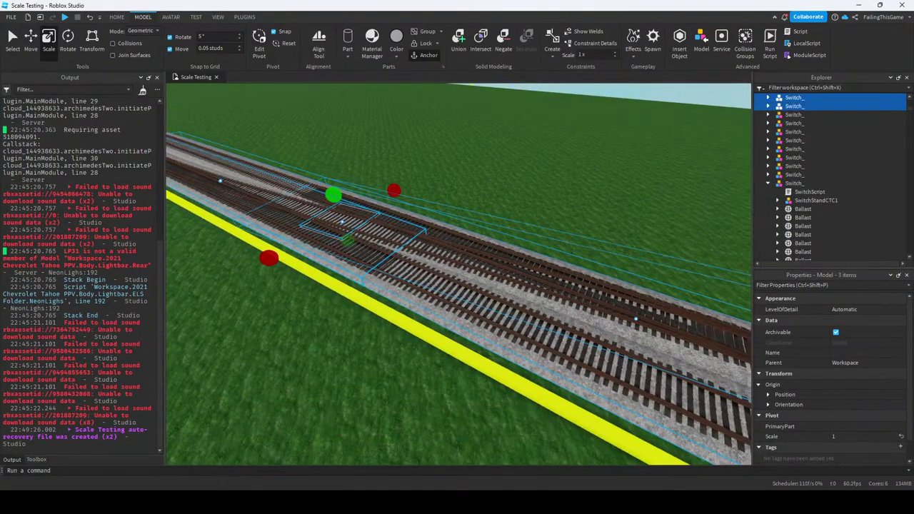
{"action": "scroll", "coordinate": [341, 222], "scroll_direction": "down", "scroll_amount": 5}
{"action": "right_click_drag", "start_coordinate": [341, 222], "coordinate": [300, 222]}
{"action": "scroll", "coordinate": [300, 222], "scroll_direction": "down", "scroll_amount": 2}
{"action": "left_click", "coordinate": [300, 222]}
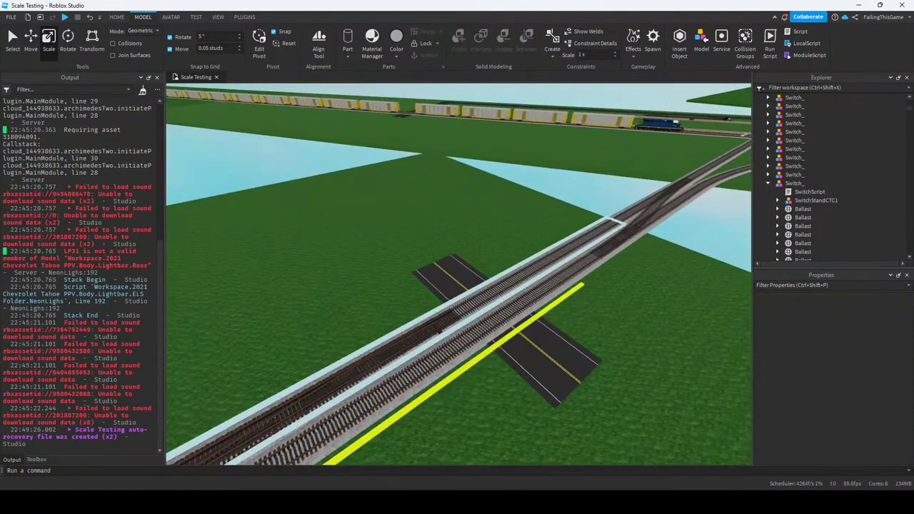
Delete the small car standing in the gap beyond the end of the main-line track.
{"action": "left_click", "coordinate": [457, 301]}
{"action": "scroll", "coordinate": [457, 302], "scroll_direction": "up", "scroll_amount": 5}
{"action": "right_click_drag", "start_coordinate": [457, 301], "coordinate": [607, 358]}
{"action": "left_click", "coordinate": [422, 361]}
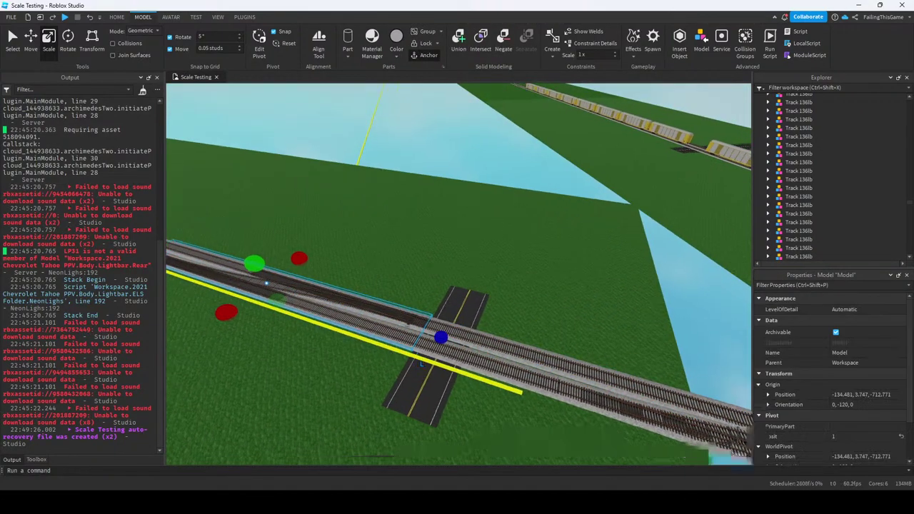
{"action": "scroll", "coordinate": [421, 360], "scroll_direction": "down", "scroll_amount": 3}
{"action": "left_click", "coordinate": [553, 227]}
{"action": "right_click_drag", "start_coordinate": [553, 227], "coordinate": [571, 239]}
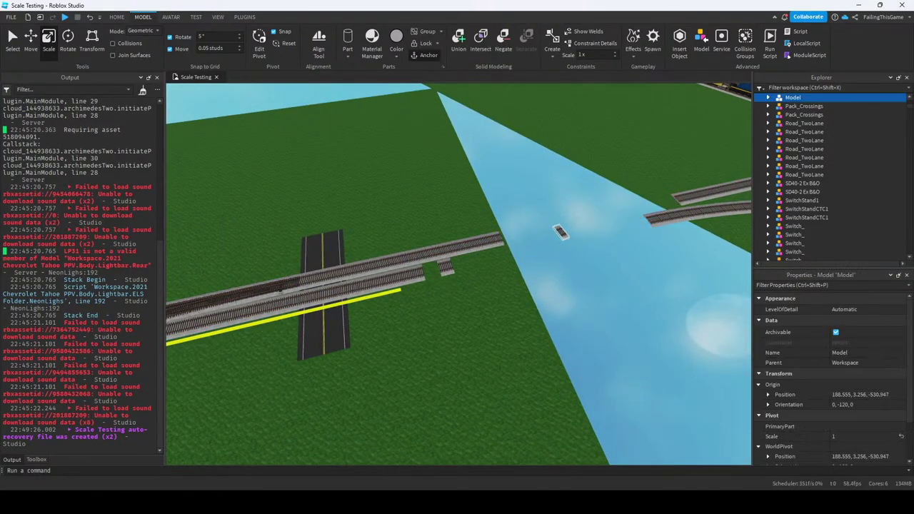
{"action": "left_click", "coordinate": [560, 231]}
{"action": "left_click", "coordinate": [560, 232]}
{"action": "left_click", "coordinate": [561, 236]}
Move the crossover Model along the main line into the gap past the road, to origin position 201.32, 3.747, -518.896.
{"action": "left_click", "coordinate": [395, 285]}
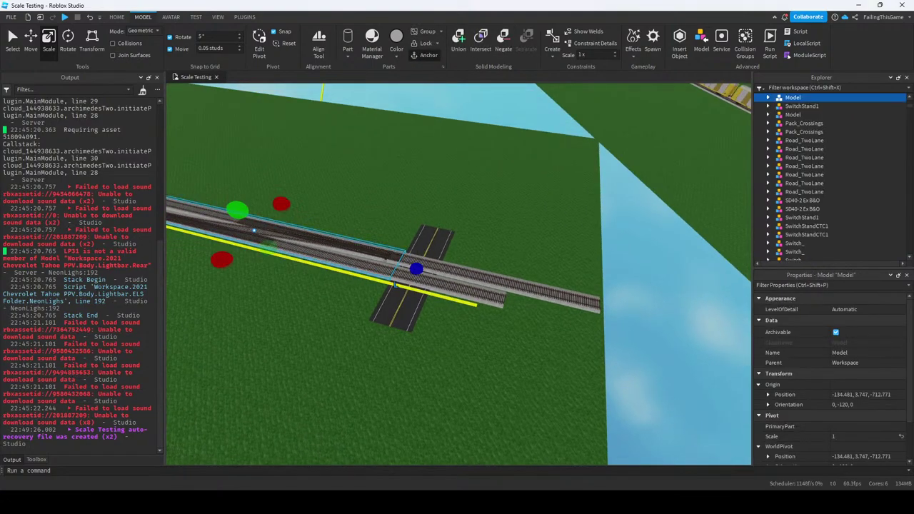
{"action": "key", "text": "ctrl+2"}
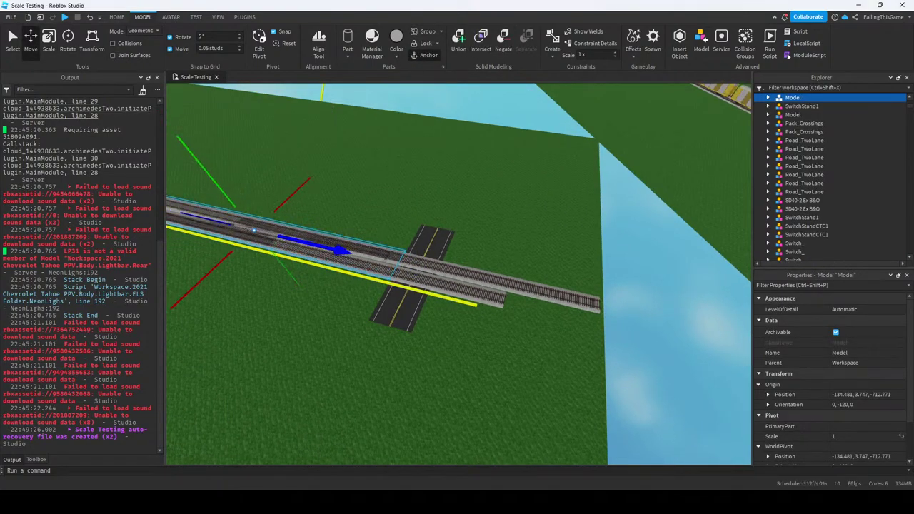
{"action": "left_click_drag", "start_coordinate": [253, 230], "coordinate": [413, 287]}
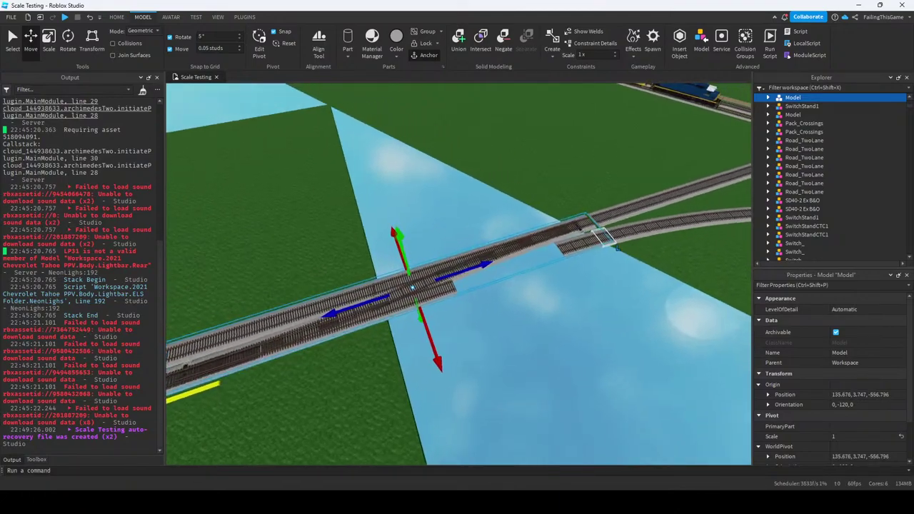
{"action": "scroll", "coordinate": [412, 287], "scroll_direction": "up", "scroll_amount": 10}
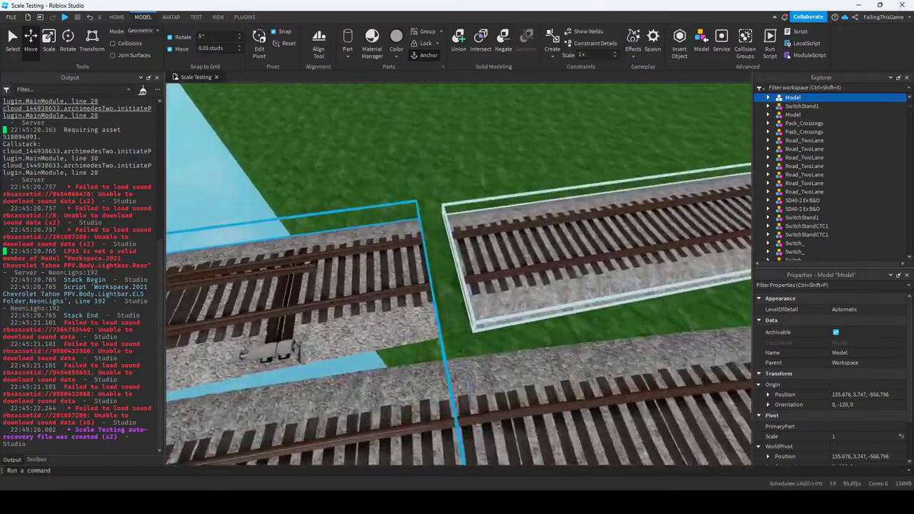
{"action": "scroll", "coordinate": [412, 287], "scroll_direction": "up", "scroll_amount": 8}
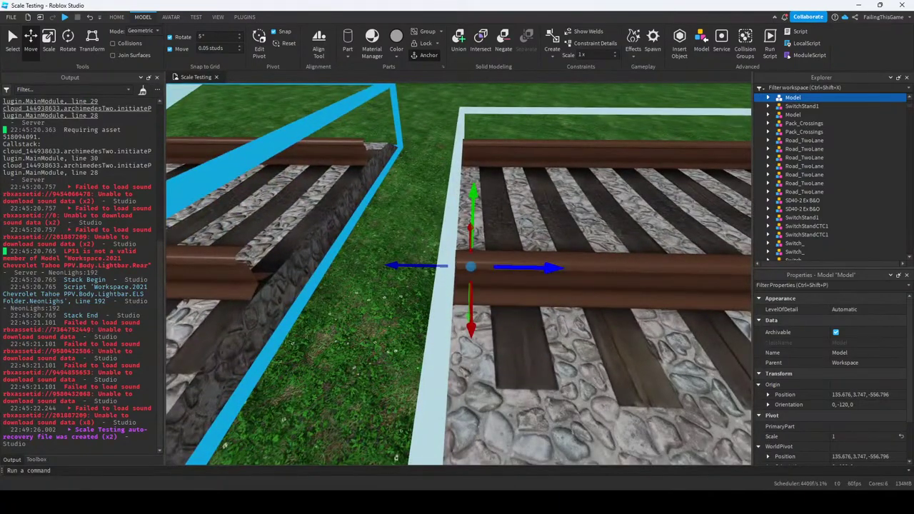
{"action": "scroll", "coordinate": [675, 343], "scroll_direction": "down", "scroll_amount": 15}
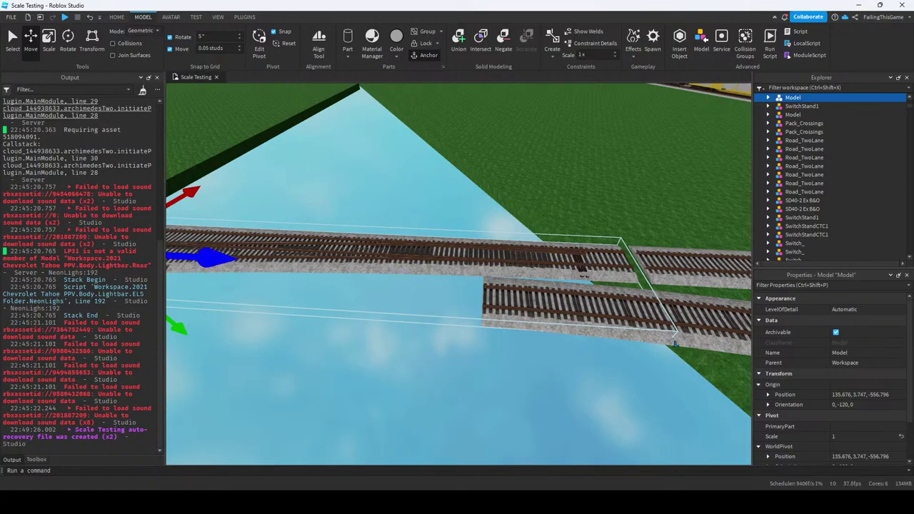
{"action": "scroll", "coordinate": [479, 304], "scroll_direction": "up", "scroll_amount": 15}
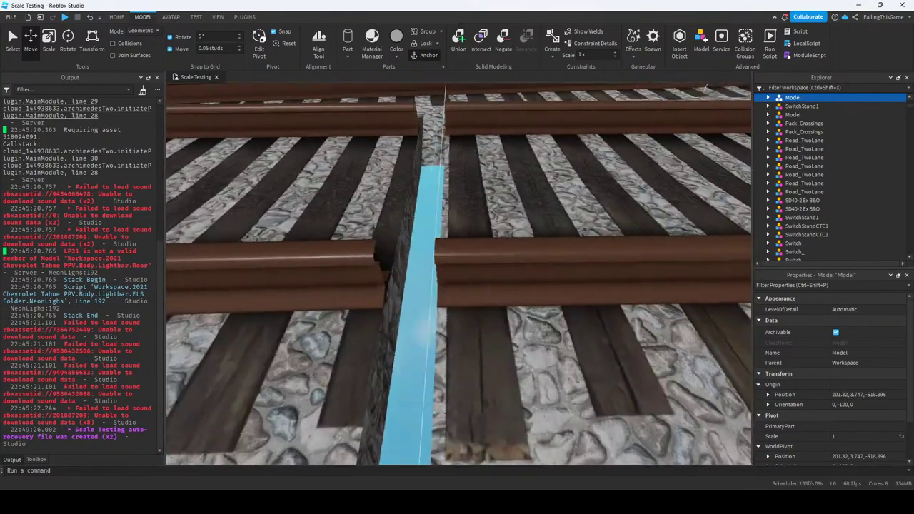
Nudge the crossover Model along the rail to origin position 201.84, 3.747, -518.596 so its end meets the adjoining track.
{"action": "scroll", "coordinate": [459, 275], "scroll_direction": "down", "scroll_amount": 5}
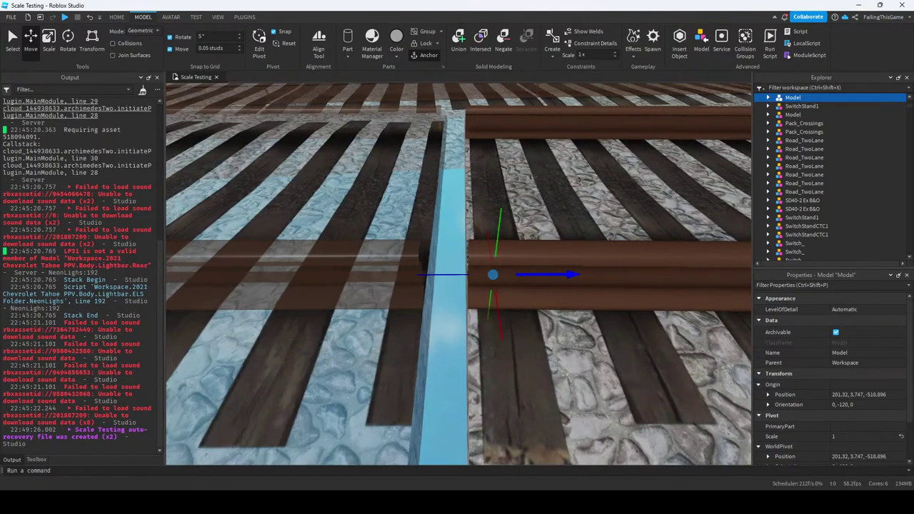
{"action": "left_click_drag", "start_coordinate": [547, 274], "coordinate": [562, 275]}
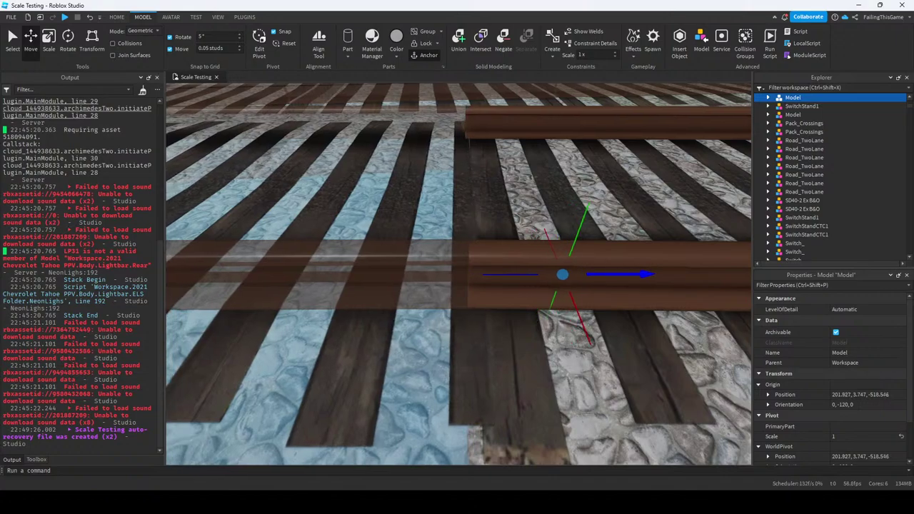
{"action": "right_click_drag", "start_coordinate": [562, 275], "coordinate": [500, 300]}
{"action": "right_click_drag", "start_coordinate": [457, 286], "coordinate": [643, 272]}
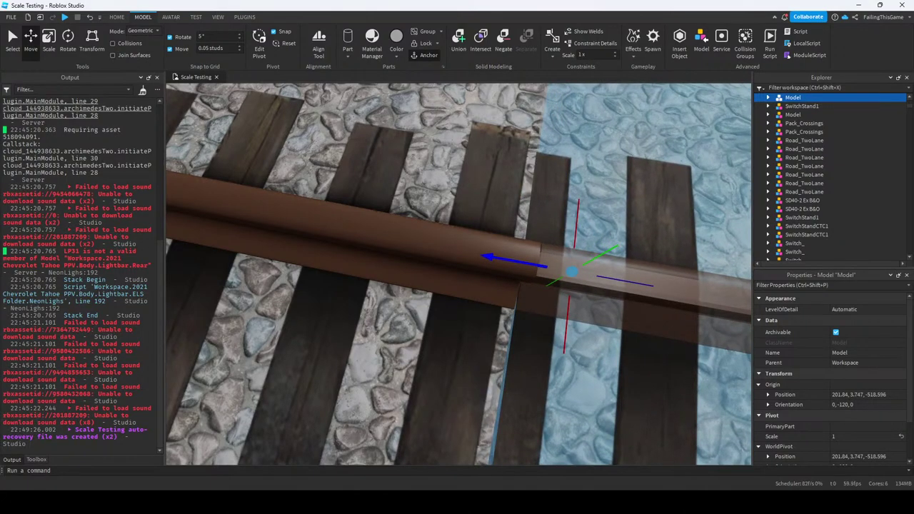
{"action": "right_click_drag", "start_coordinate": [457, 271], "coordinate": [428, 246]}
Extend the Rail of the adjoining Track 136lb section to a length of 10.1 studs to meet the crossover's rail.
{"action": "left_click", "coordinate": [629, 371], "text": "alt"}
{"action": "scroll", "coordinate": [832, 372], "scroll_direction": "down", "scroll_amount": 3}
{"action": "scroll", "coordinate": [475, 304], "scroll_direction": "up", "scroll_amount": 8}
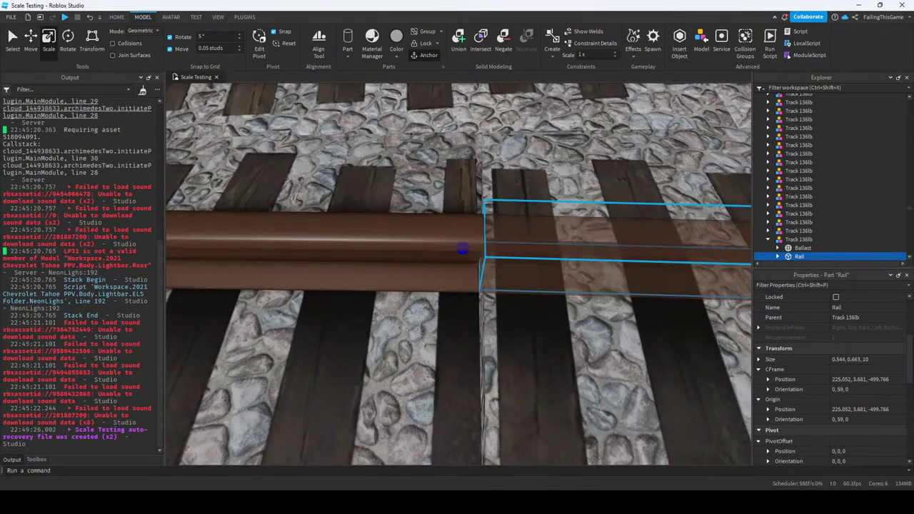
{"action": "right_click_drag", "start_coordinate": [457, 271], "coordinate": [386, 236]}
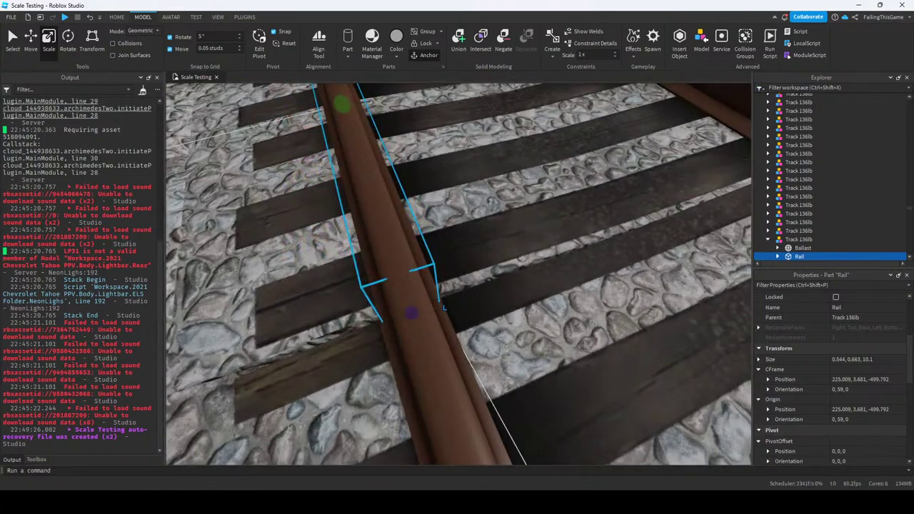
{"action": "right_click_drag", "start_coordinate": [444, 307], "coordinate": [414, 293]}
Extend the Ballast of the same Track 136lb section to a length of 10.15 studs to close the joint.
{"action": "left_click", "coordinate": [471, 321], "text": "alt"}
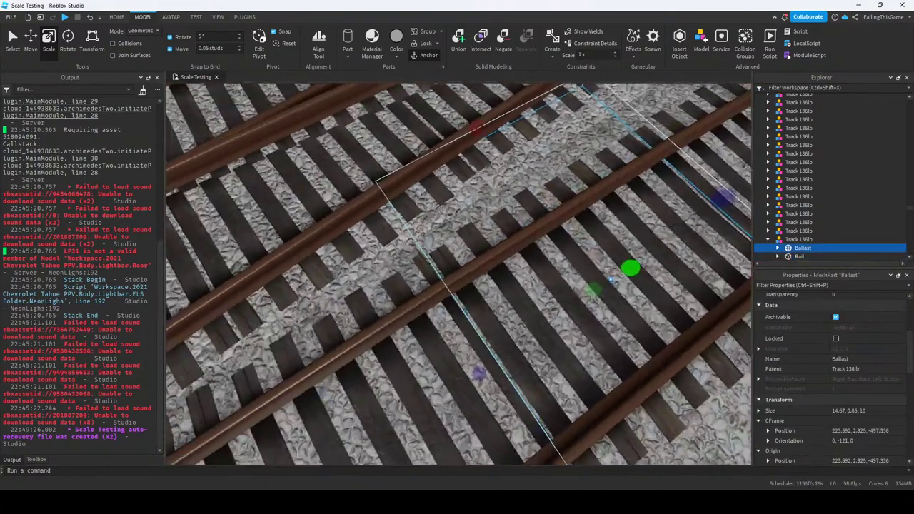
{"action": "right_click_drag", "start_coordinate": [472, 322], "coordinate": [740, 282]}
{"action": "scroll", "coordinate": [736, 282], "scroll_direction": "down", "scroll_amount": 10}
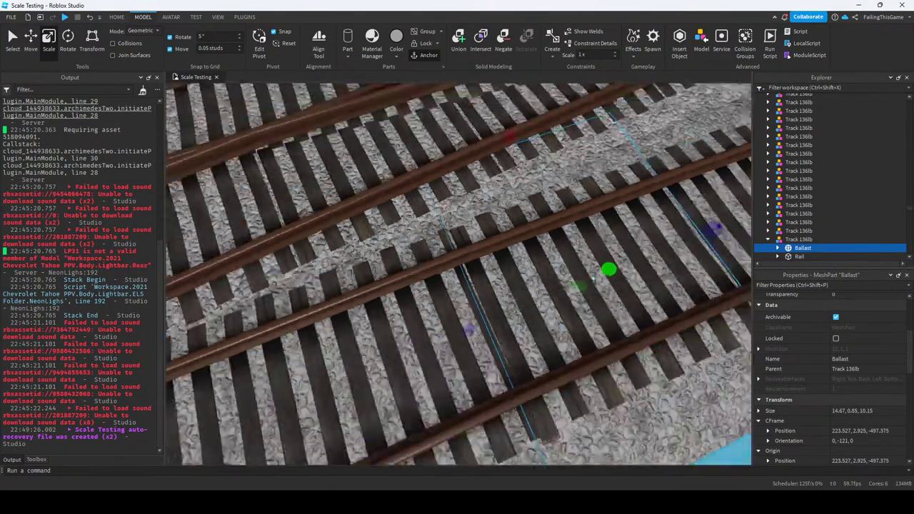
{"action": "left_click", "coordinate": [736, 283]}
{"action": "right_click_drag", "start_coordinate": [737, 283], "coordinate": [642, 278]}
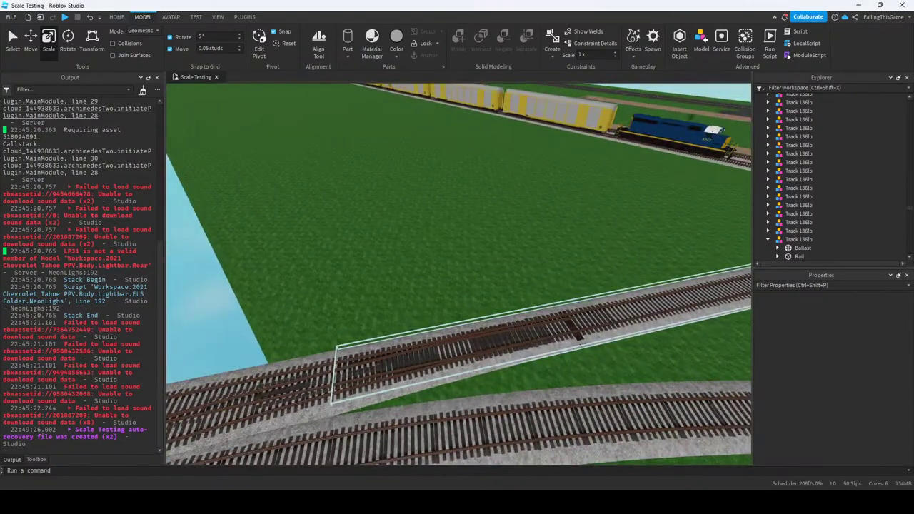
Resize the Ballast of the straight Track 136lb beyond the crossover so its end meets the switch.
{"action": "left_click", "coordinate": [310, 379], "text": "alt"}
{"action": "right_click_drag", "start_coordinate": [310, 369], "coordinate": [442, 314]}
{"action": "left_click", "coordinate": [480, 327], "text": "alt"}
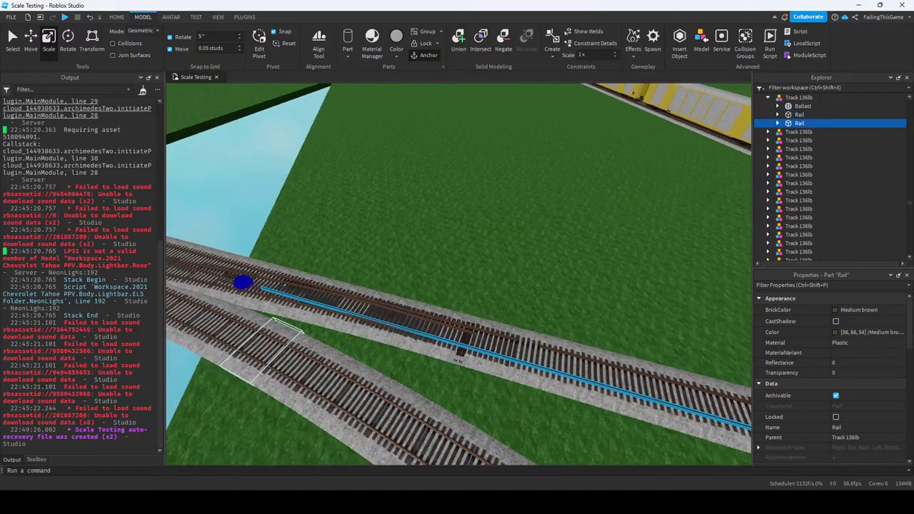
{"action": "left_click", "coordinate": [252, 278], "text": "alt"}
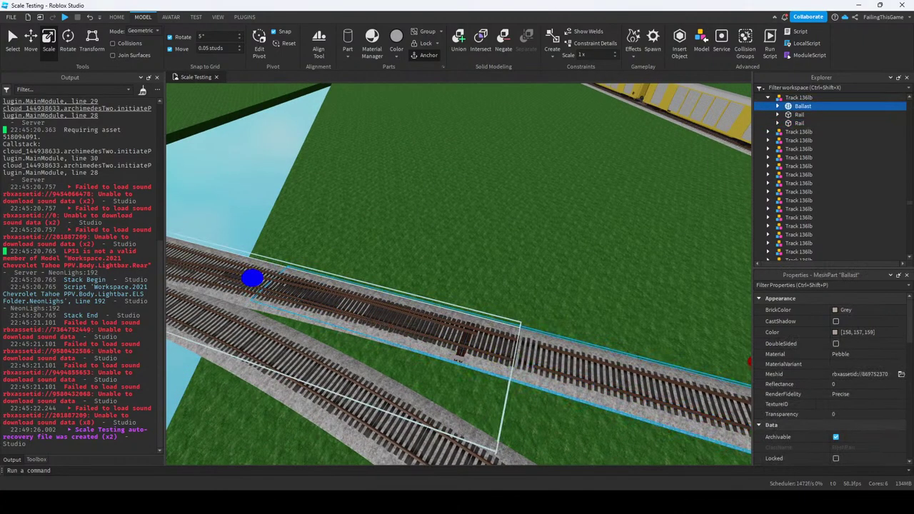
{"action": "right_click_drag", "start_coordinate": [495, 346], "coordinate": [433, 269]}
{"action": "scroll", "coordinate": [433, 269], "scroll_direction": "up", "scroll_amount": 10}
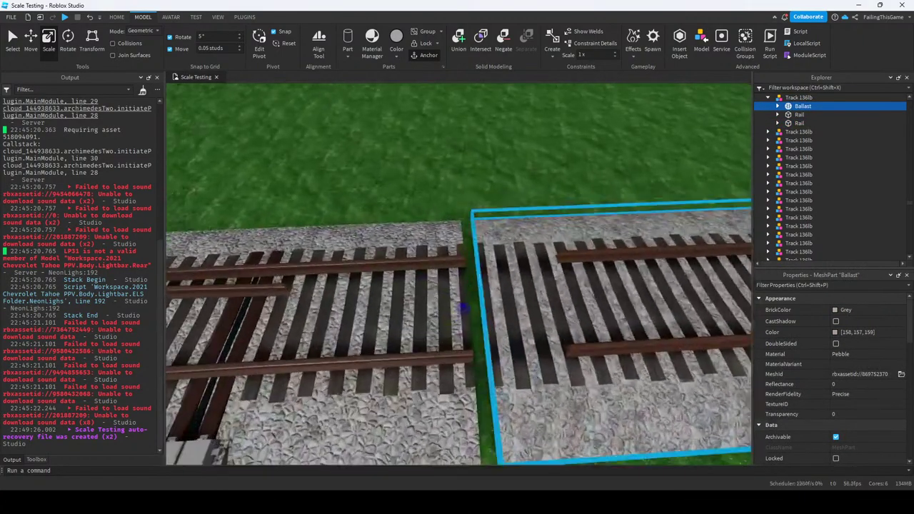
{"action": "scroll", "coordinate": [459, 273], "scroll_direction": "down", "scroll_amount": 5}
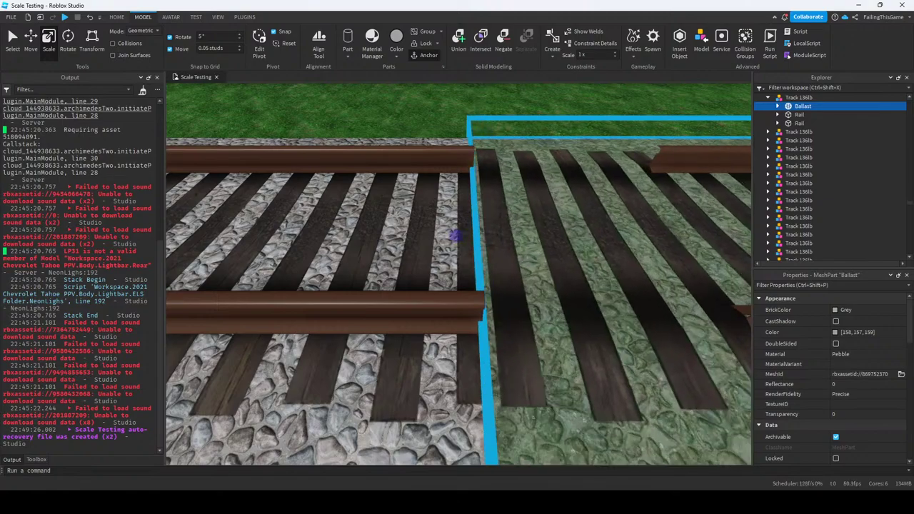
Extend both Rails of the straight Track 136lb to meet the rail ends of the crossover's switch.
{"action": "left_click", "coordinate": [697, 159], "text": "alt"}
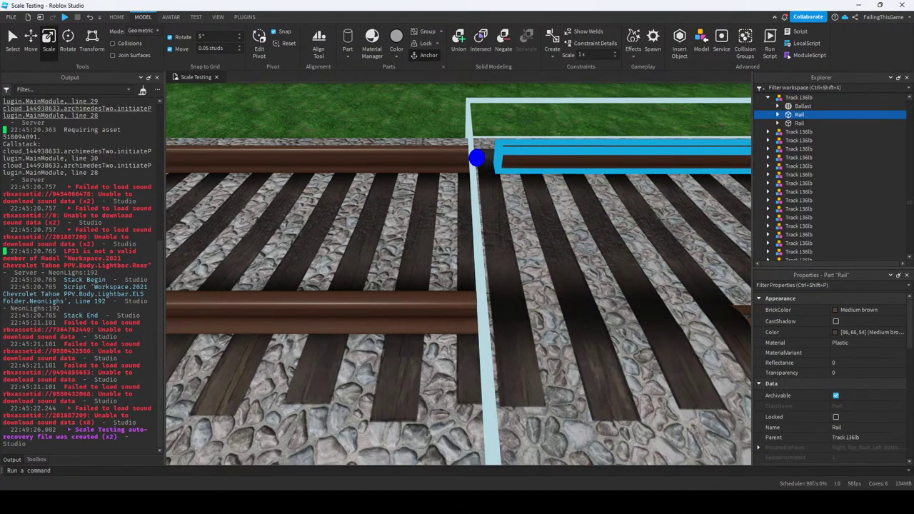
{"action": "scroll", "coordinate": [492, 154], "scroll_direction": "up", "scroll_amount": 6}
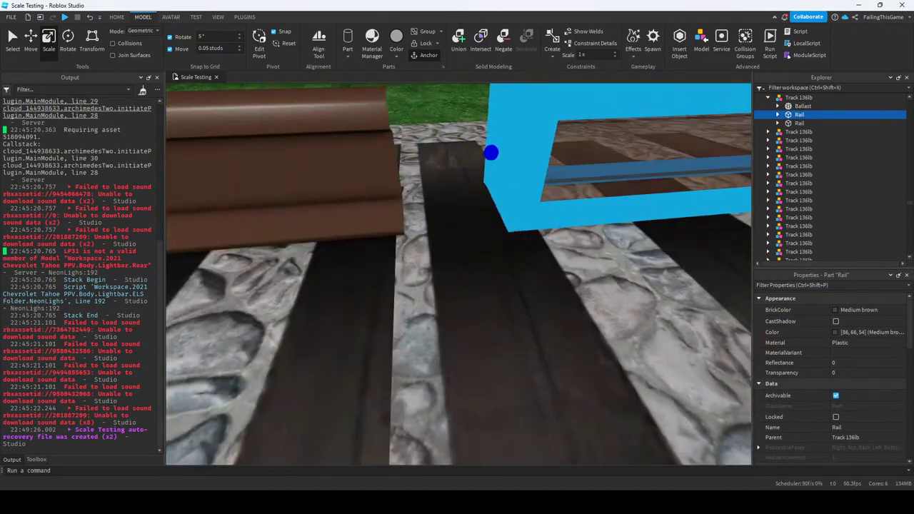
{"action": "scroll", "coordinate": [457, 275], "scroll_direction": "down", "scroll_amount": 6}
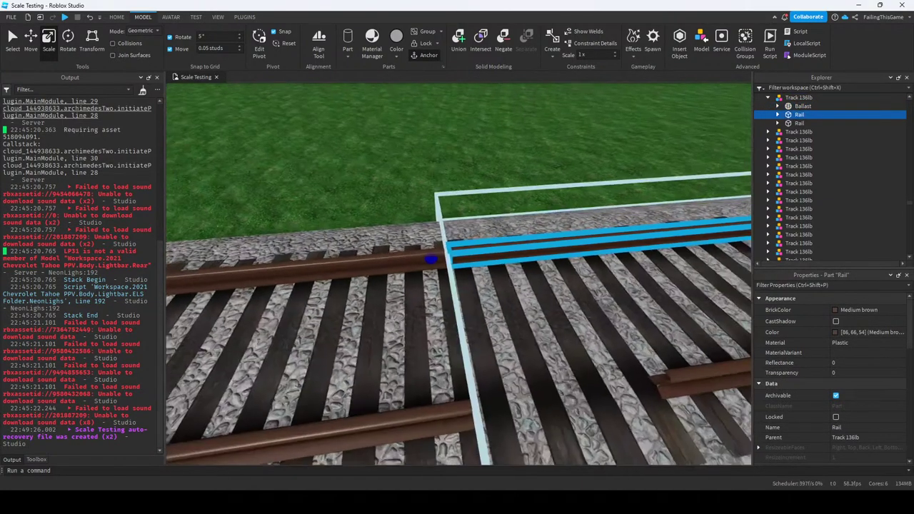
{"action": "left_click", "coordinate": [642, 270], "text": "alt"}
{"action": "scroll", "coordinate": [457, 286], "scroll_direction": "up", "scroll_amount": 8}
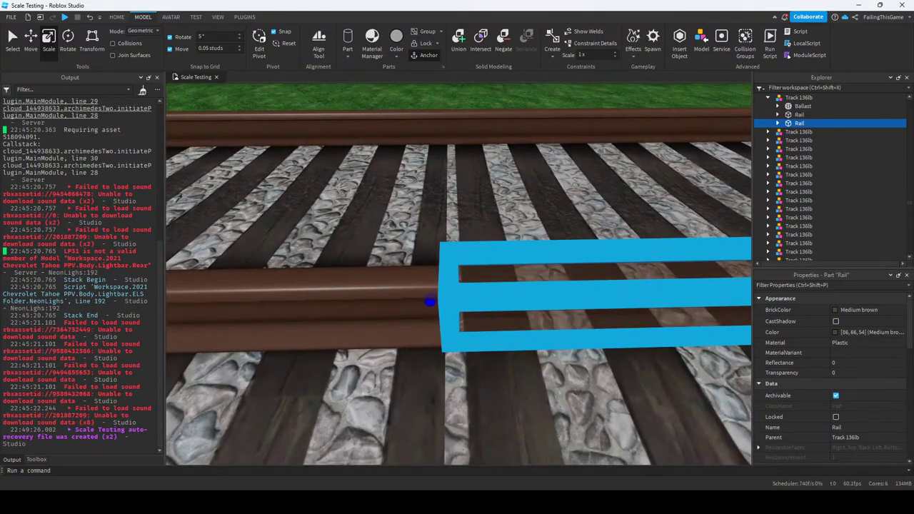
{"action": "scroll", "coordinate": [457, 275], "scroll_direction": "down", "scroll_amount": 10}
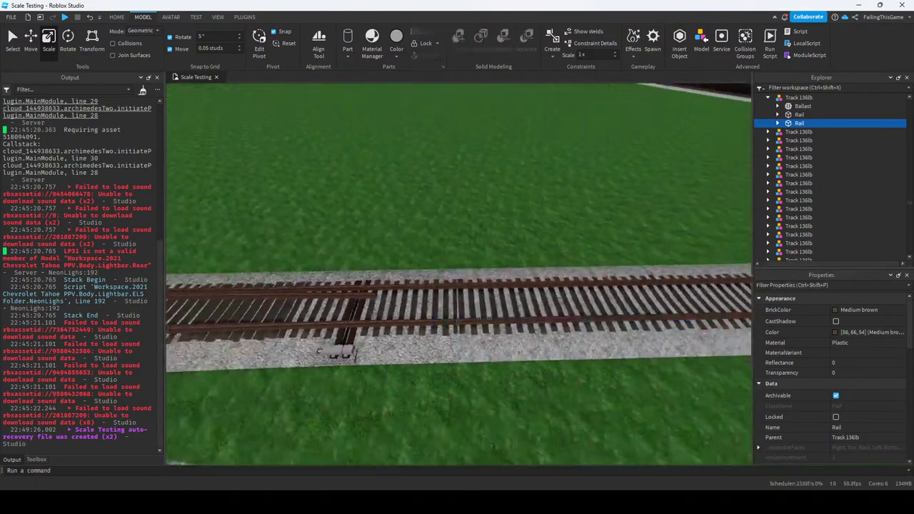
Move the Track 136lb section along the parallel line to meet the crossover's switch, to about X -806.1, Z -1091.9.
{"action": "key", "text": "w"}
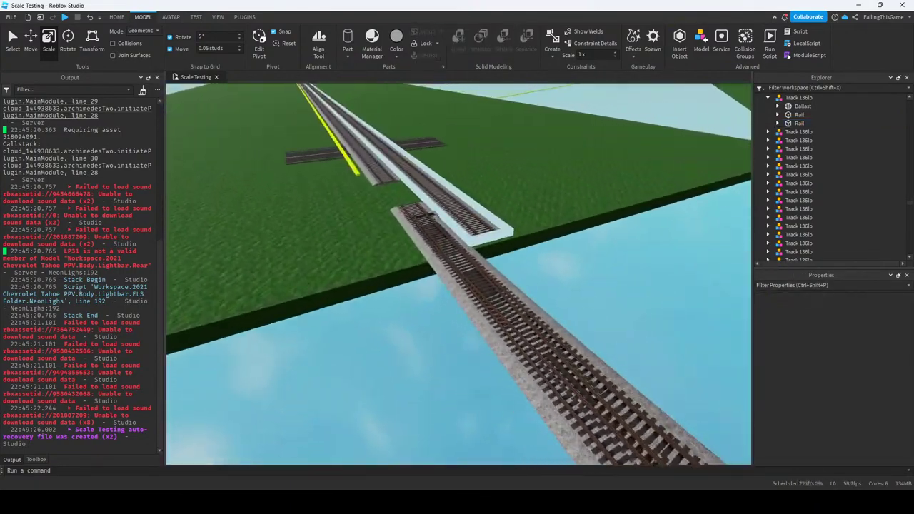
{"action": "left_click", "coordinate": [340, 316]}
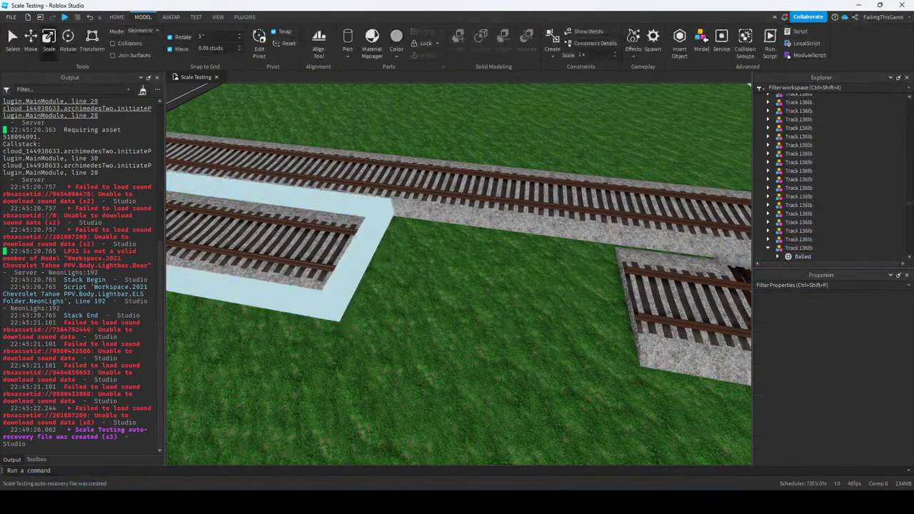
{"action": "left_click", "coordinate": [340, 317]}
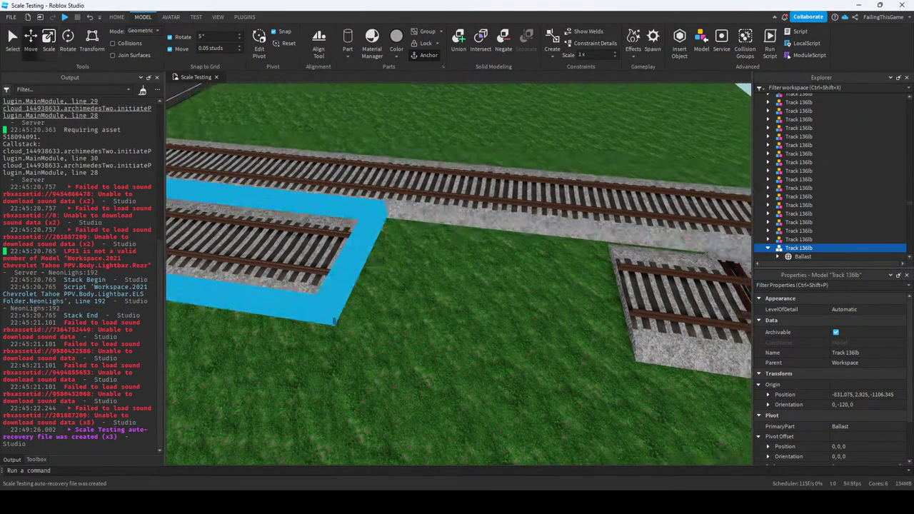
{"action": "key", "text": "ctrl+2"}
{"action": "left_click_drag", "start_coordinate": [340, 316], "coordinate": [627, 357]}
{"action": "right_click_drag", "start_coordinate": [627, 357], "coordinate": [530, 350]}
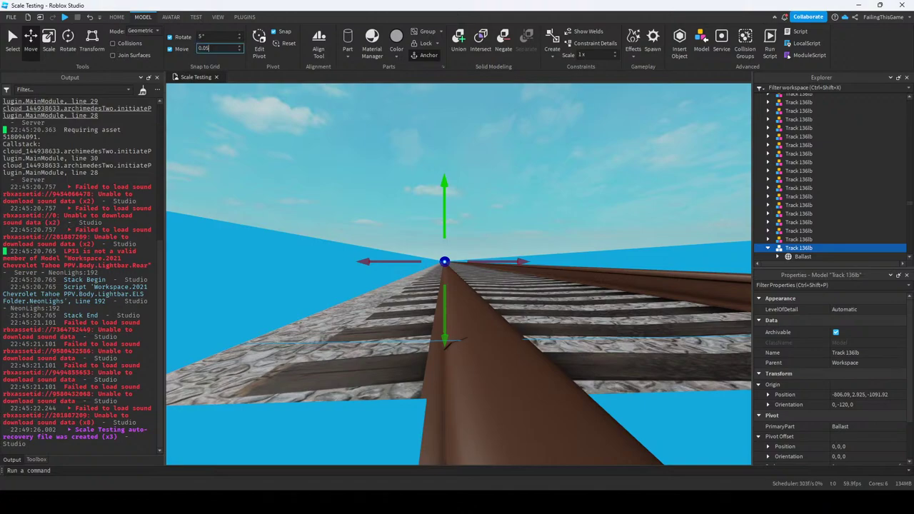
Nudge the moved Track 136lb sideways into line with the switch's rails, using a 0.01 stud move increment and a finer one.
{"action": "key", "text": "Return"}
{"action": "key", "text": "w"}
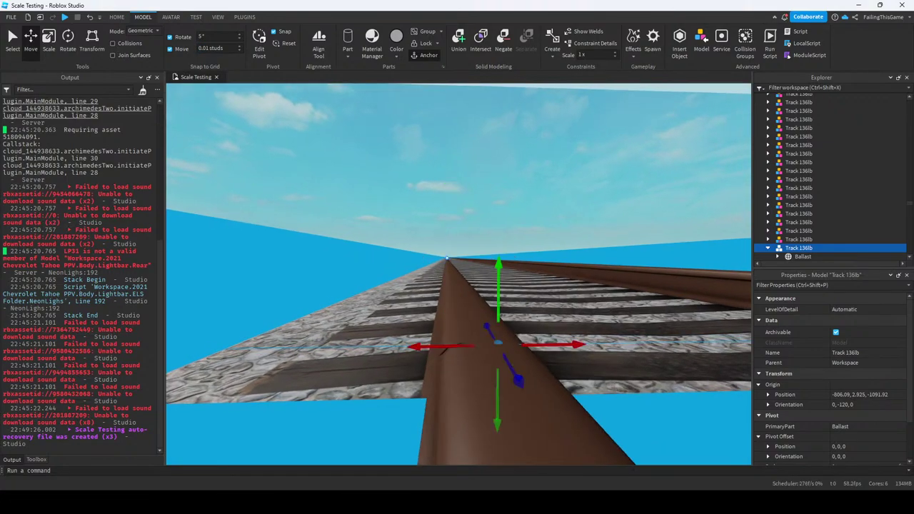
{"action": "left_click_drag", "start_coordinate": [428, 347], "coordinate": [446, 347]}
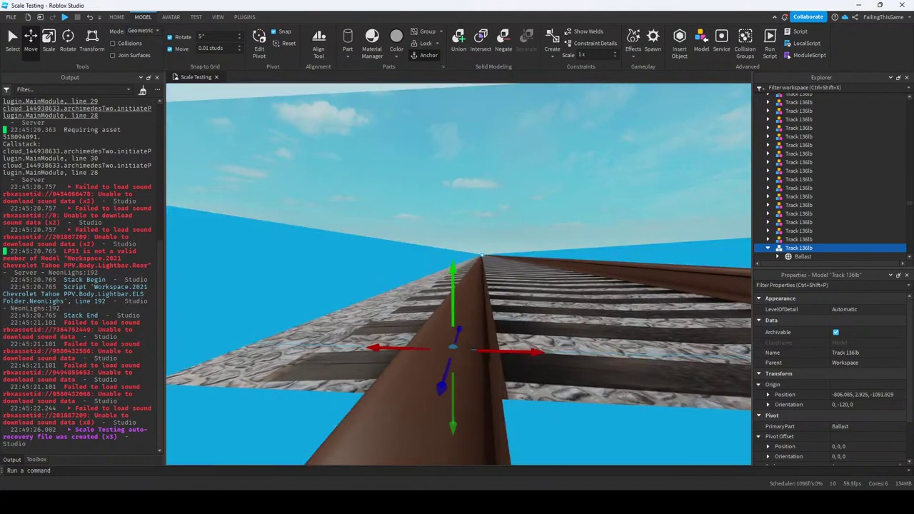
{"action": "right_click_drag", "start_coordinate": [457, 285], "coordinate": [422, 286]}
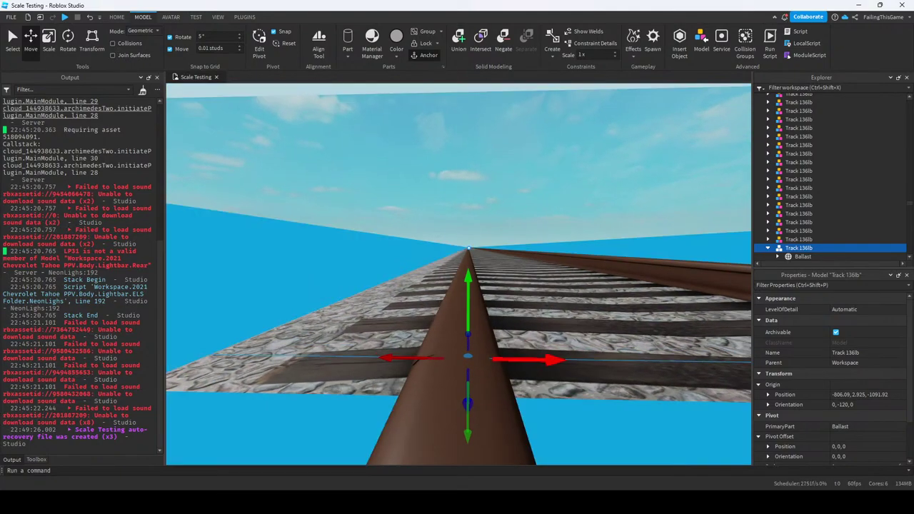
{"action": "left_click", "coordinate": [214, 48]}
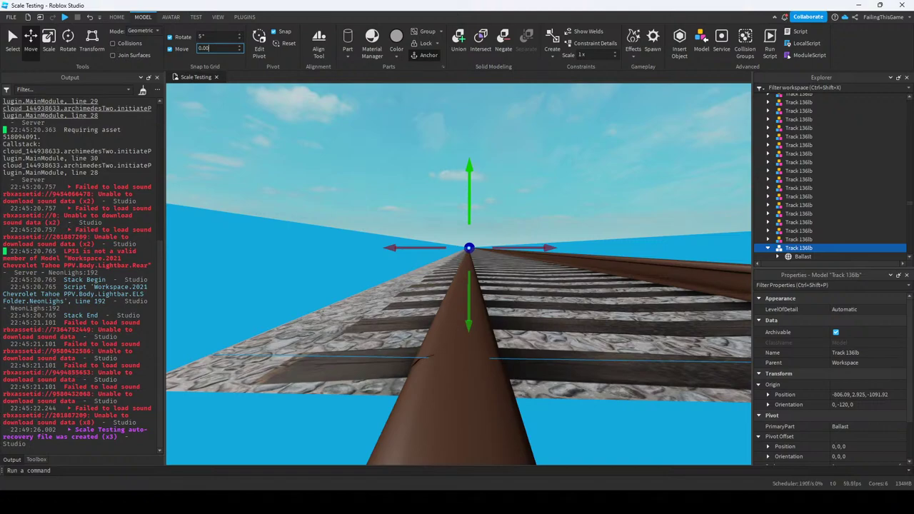
{"action": "key", "text": "Return"}
{"action": "right_click_drag", "start_coordinate": [457, 286], "coordinate": [439, 284]}
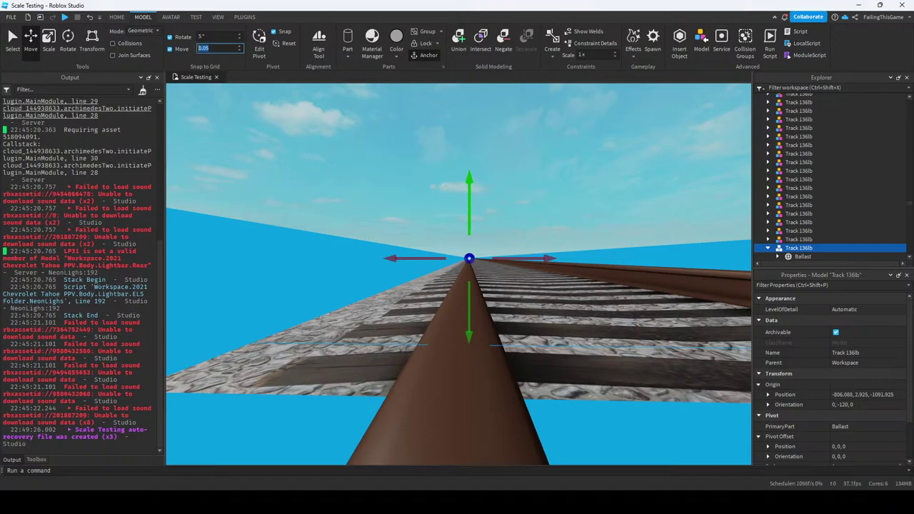
Move the Track 136lb on the other side of the crossover along its line to meet the adjoining track, to about X -701.1, Z -1048.7.
{"action": "scroll", "coordinate": [459, 275], "scroll_direction": "down", "scroll_amount": 10}
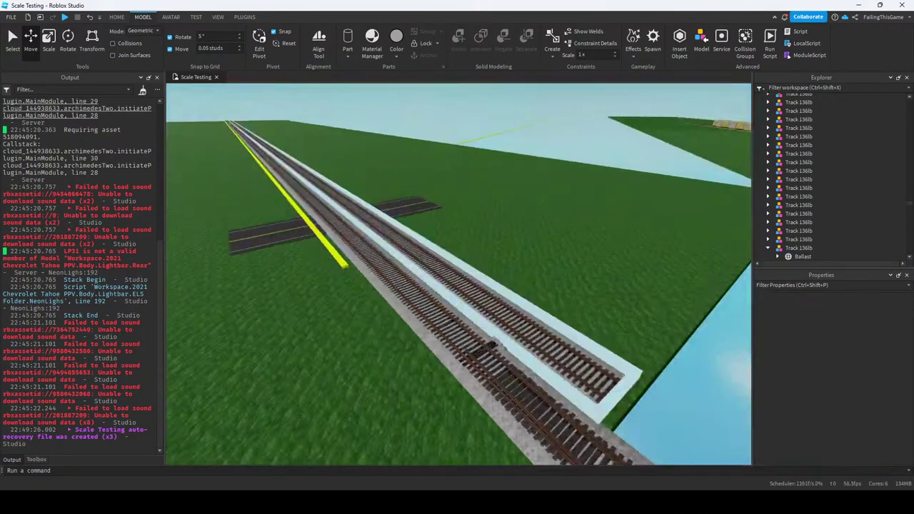
{"action": "left_click", "coordinate": [799, 162]}
{"action": "right_click_drag", "start_coordinate": [307, 295], "coordinate": [298, 295]}
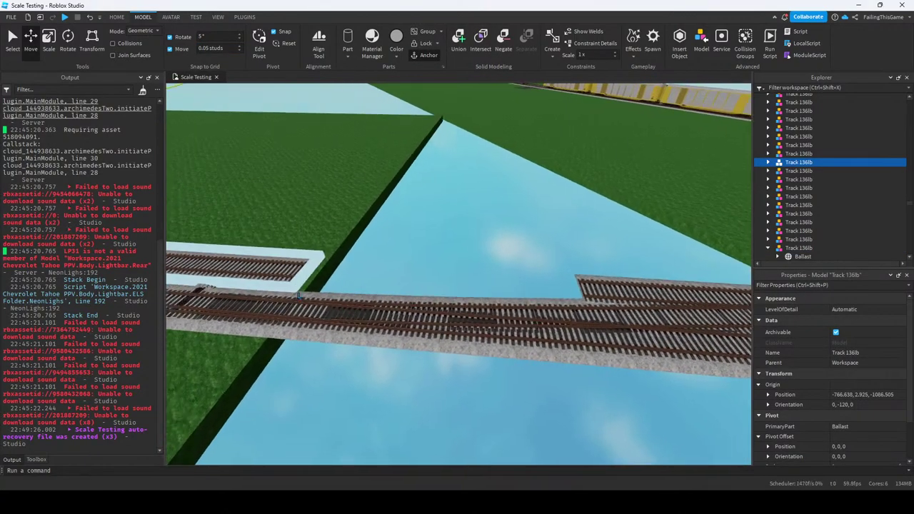
{"action": "left_click_drag", "start_coordinate": [614, 290], "coordinate": [636, 290]}
{"action": "scroll", "coordinate": [596, 227], "scroll_direction": "down", "scroll_amount": 8}
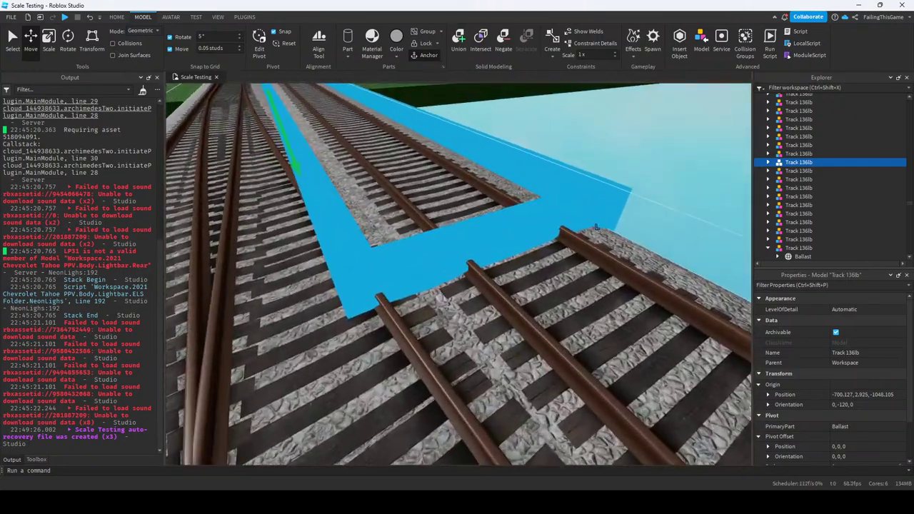
{"action": "mouse_move", "coordinate": [596, 227]}
{"action": "right_mouse_down"}
{"action": "mouse_move", "coordinate": [596, 214]}
{"action": "mouse_move", "coordinate": [585, 214]}
{"action": "right_mouse_up"}
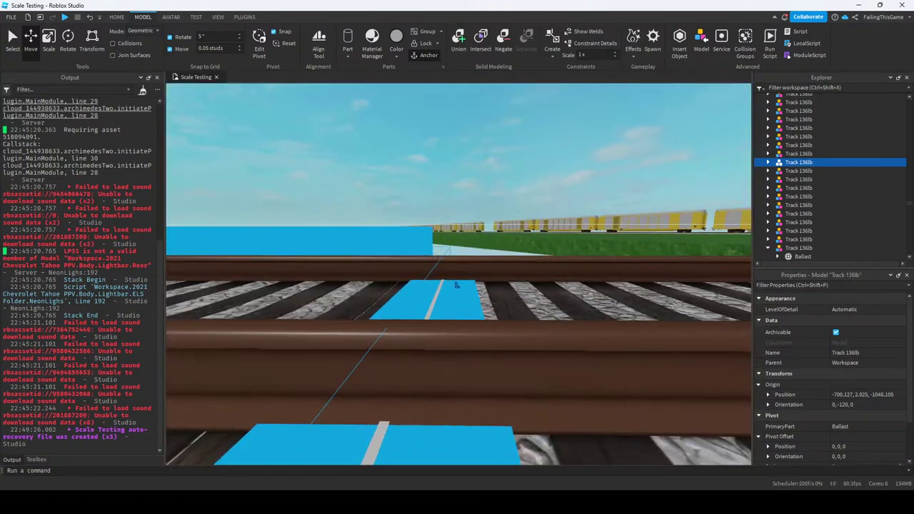
{"action": "scroll", "coordinate": [585, 214], "scroll_direction": "down", "scroll_amount": 3}
{"action": "right_click_drag", "start_coordinate": [509, 300], "coordinate": [504, 300]}
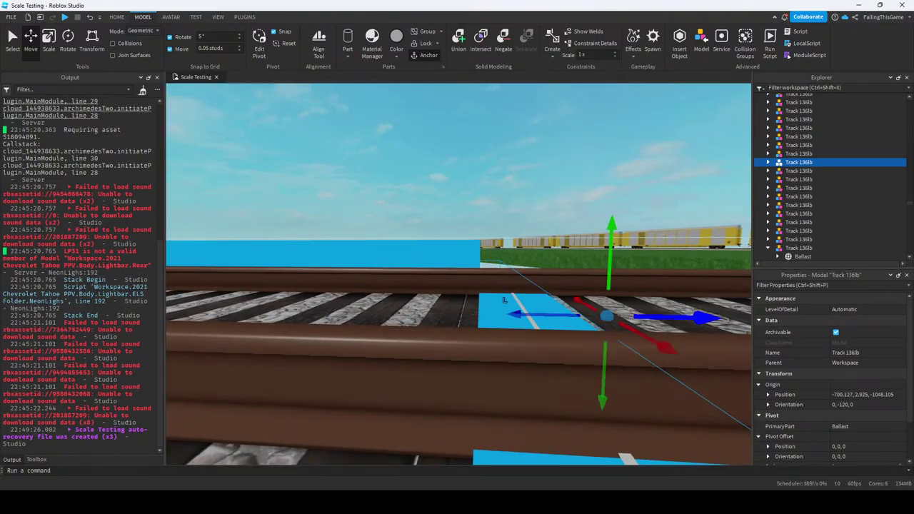
{"action": "left_click_drag", "start_coordinate": [503, 300], "coordinate": [478, 300]}
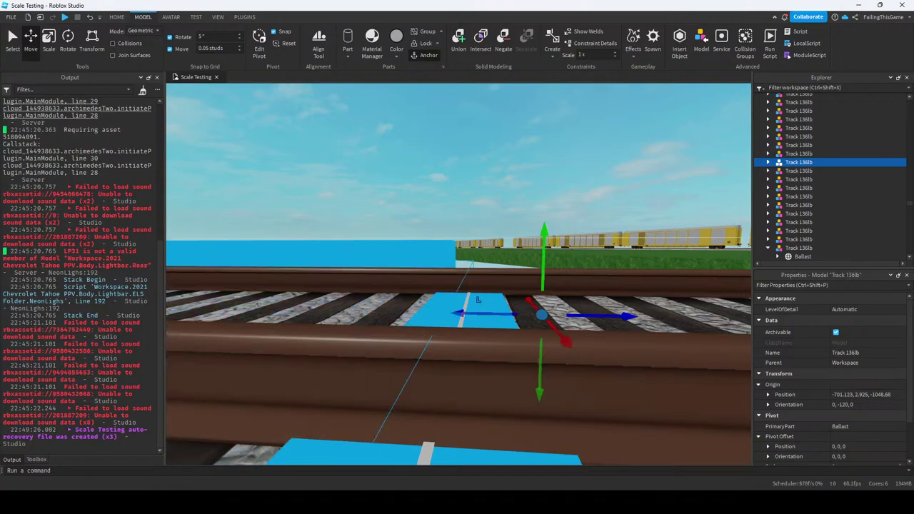
Shift the Mile strip beside the road crossing along the main line toward the crossover.
{"action": "right_click_drag", "start_coordinate": [478, 300], "coordinate": [368, 317]}
{"action": "scroll", "coordinate": [428, 286], "scroll_direction": "down", "scroll_amount": 5}
{"action": "scroll", "coordinate": [428, 285], "scroll_direction": "down", "scroll_amount": 4}
{"action": "scroll", "coordinate": [428, 286], "scroll_direction": "up", "scroll_amount": 5}
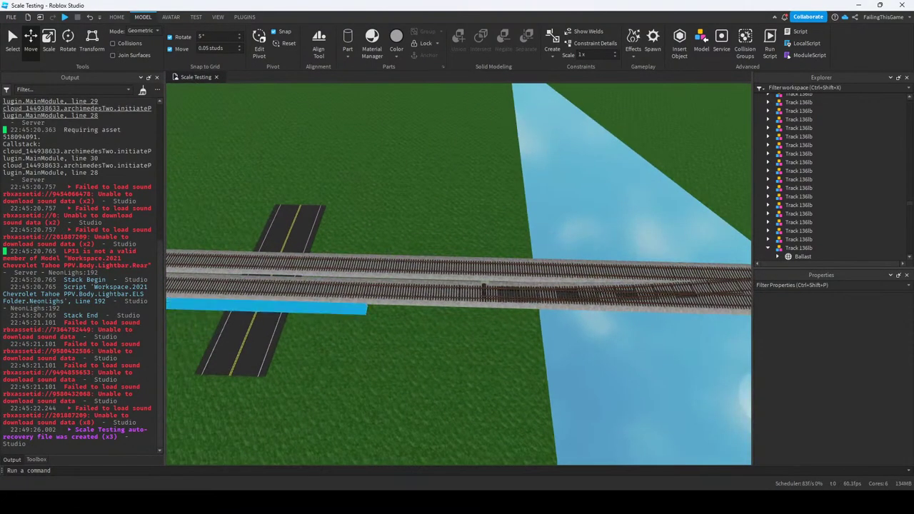
{"action": "left_click", "coordinate": [369, 314]}
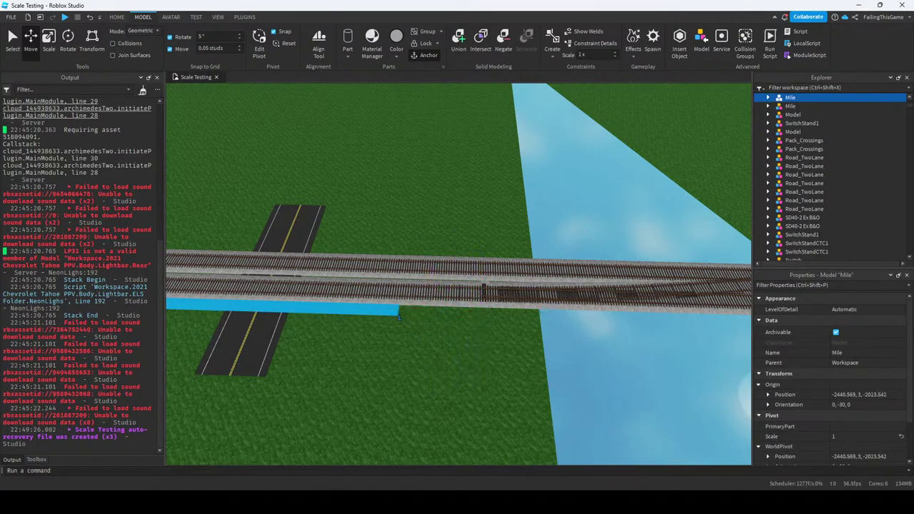
{"action": "left_click", "coordinate": [397, 313]}
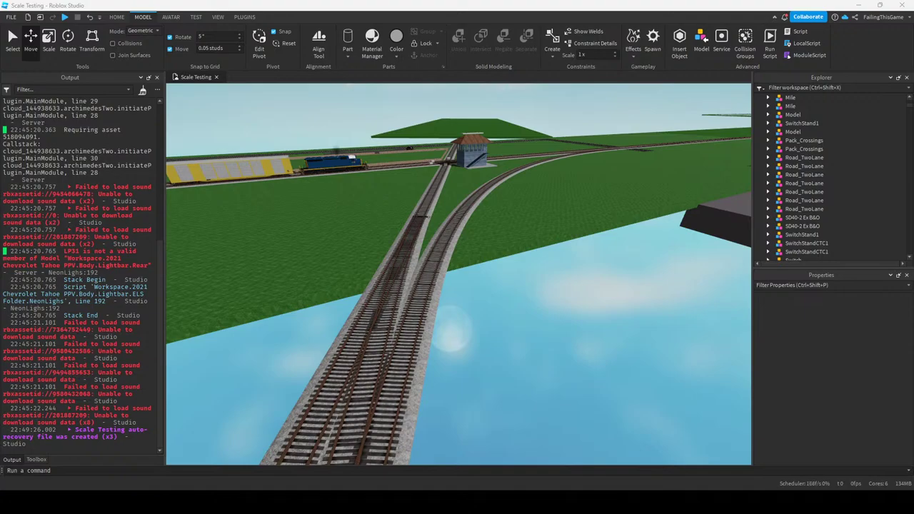
Start a playtest near the road crossing and walk the character to the crossover's switch stand.
{"action": "key", "text": "w"}
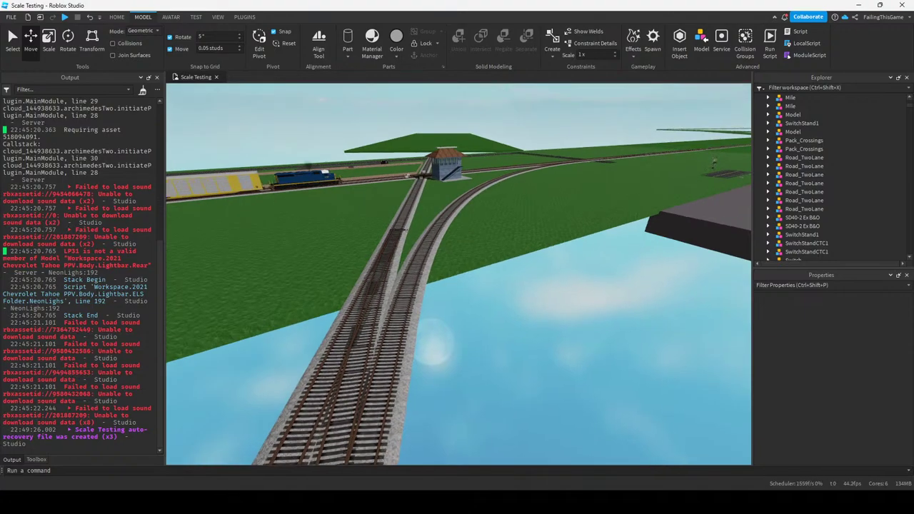
{"action": "key", "text": "w"}
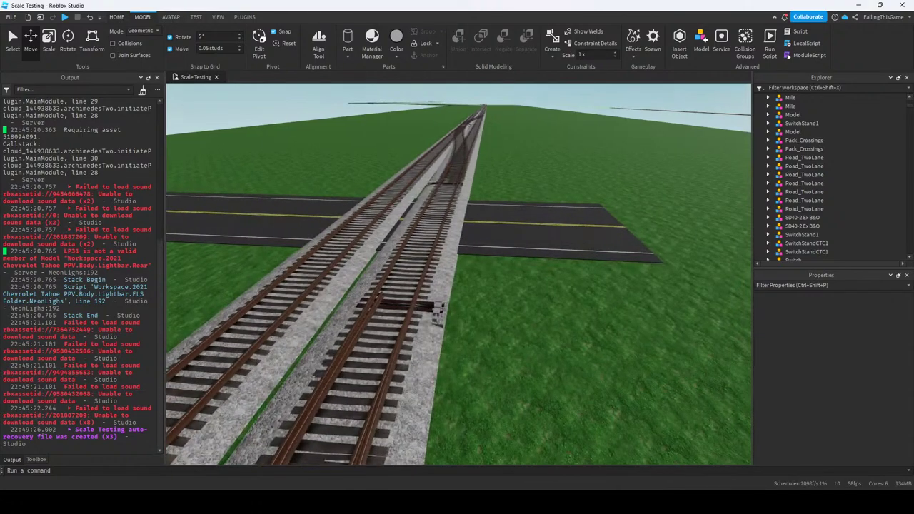
{"action": "left_click", "coordinate": [116, 17]}
{"action": "left_click", "coordinate": [64, 17]}
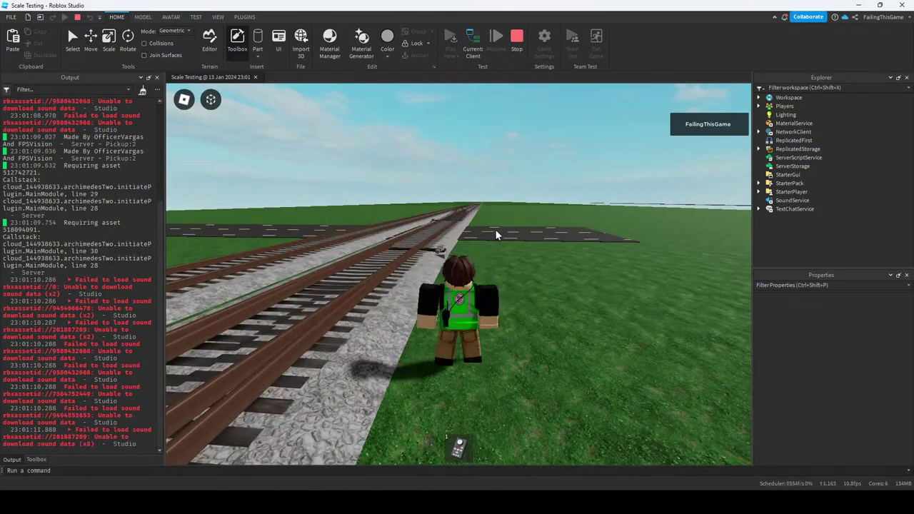
{"action": "key", "text": "w"}
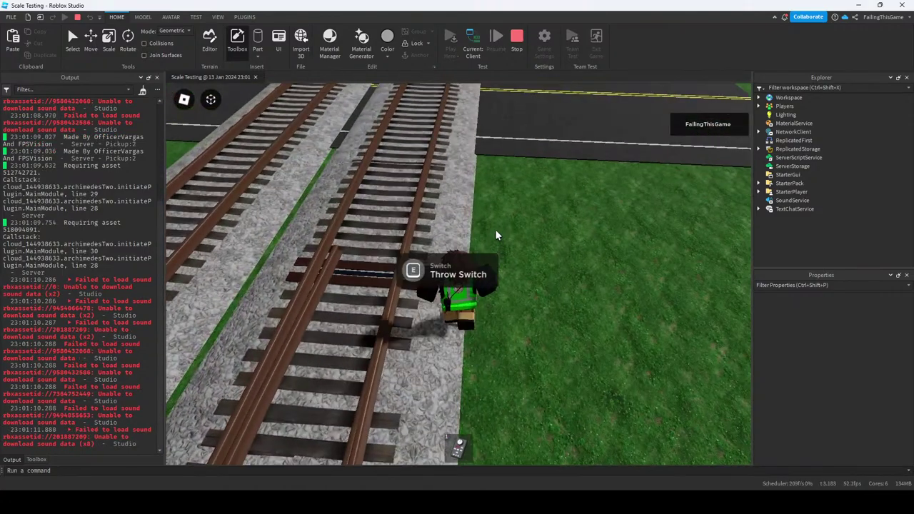
Throw the crossover switch back and forth to test its points, walk along the track, and stop the playtest.
{"action": "key", "text": "e"}
{"action": "right_click_drag", "start_coordinate": [497, 235], "coordinate": [498, 236]}
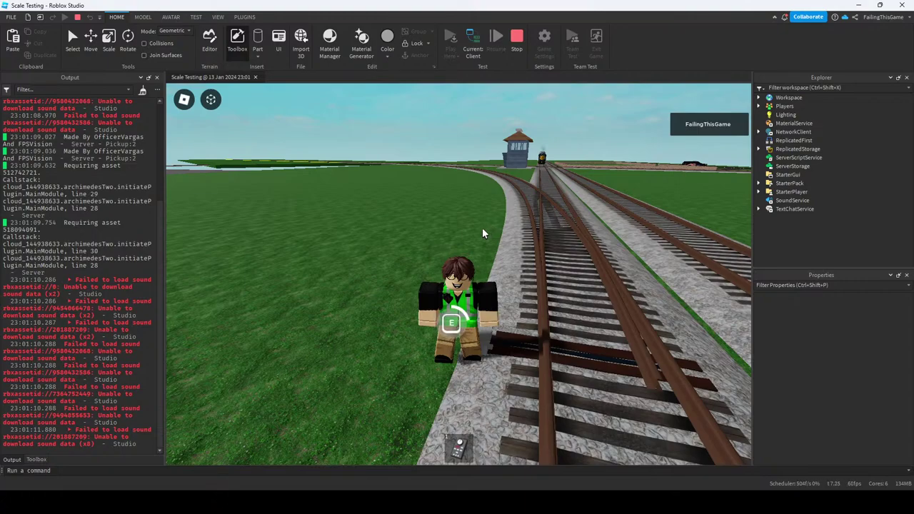
{"action": "key", "text": "e"}
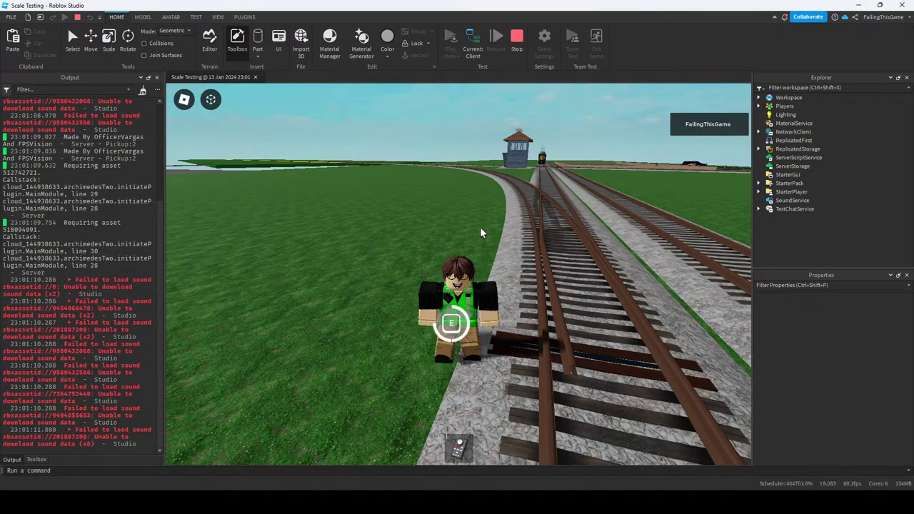
{"action": "key", "text": "w"}
{"action": "right_click_drag", "start_coordinate": [483, 230], "coordinate": [483, 230]}
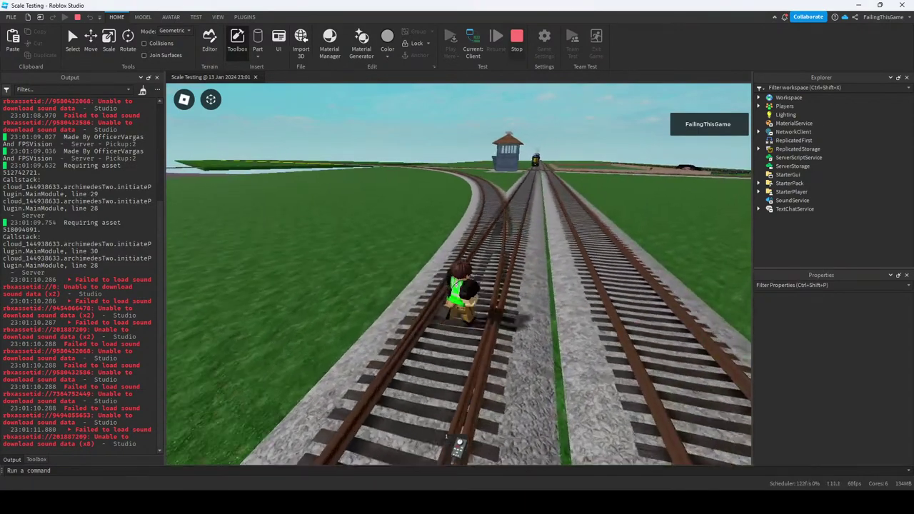
{"action": "key", "text": "shift+F5"}
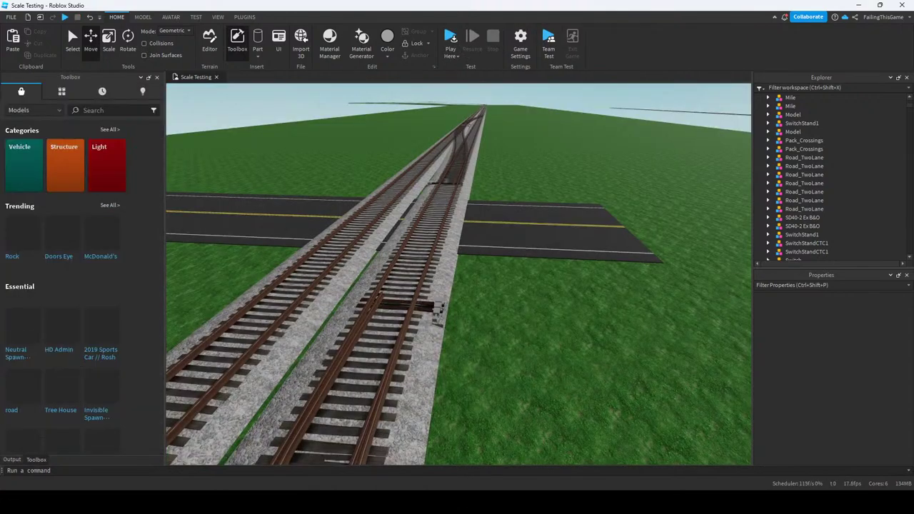
Search the Toolbox models for "run script" and insert the Shift to Sprint / Run script, accepting its included scripts.
{"action": "type", "text": "run script"}
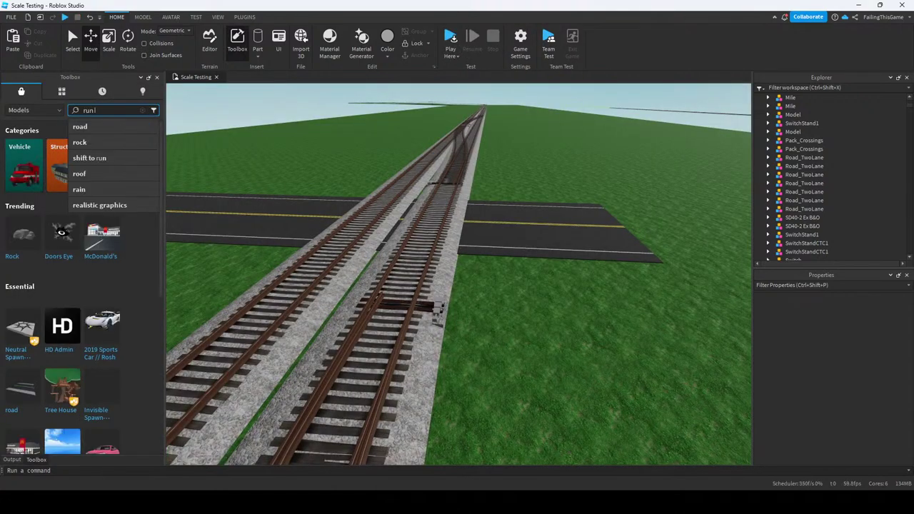
{"action": "key", "text": "Return"}
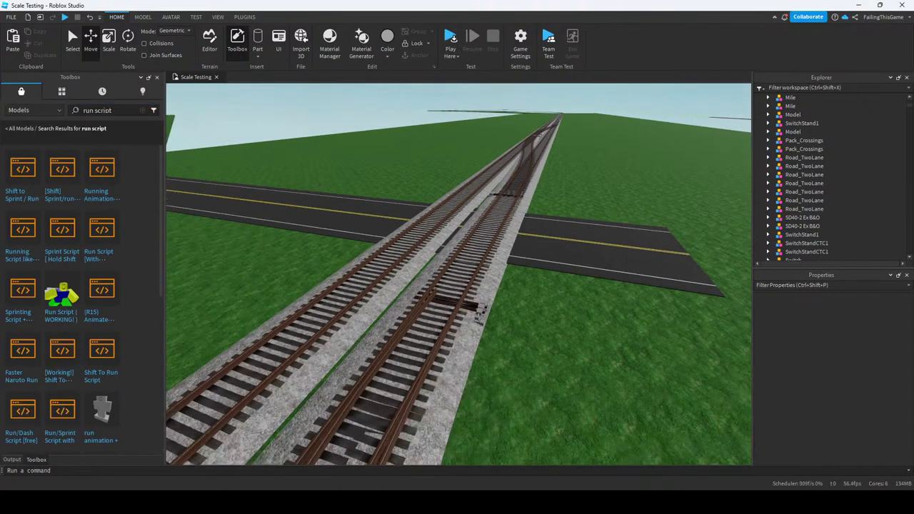
{"action": "left_click", "coordinate": [22, 170]}
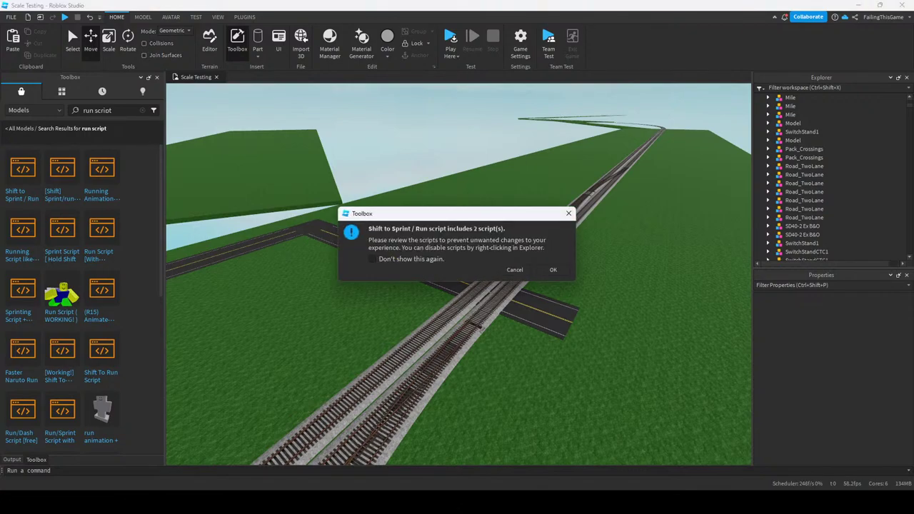
{"action": "left_click", "coordinate": [553, 270]}
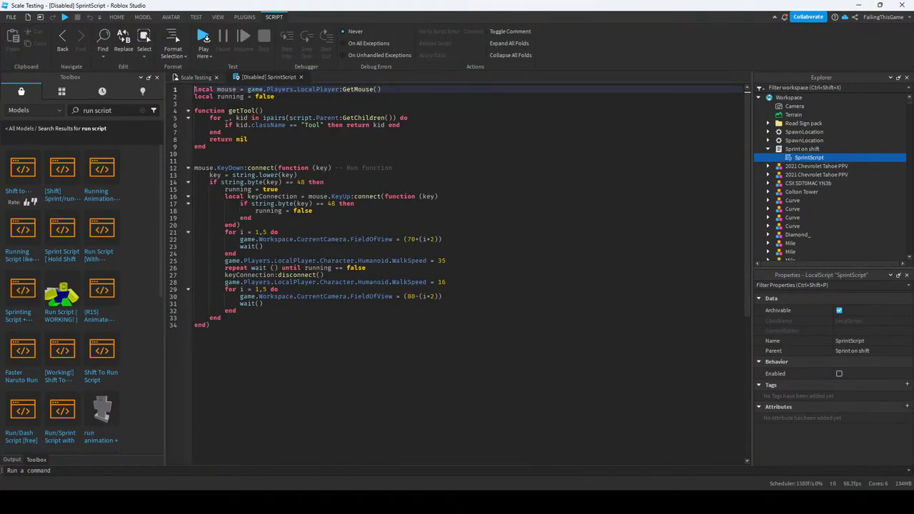
Close the SprintScript code, move the Sprint on shift script from Workspace to ServerScriptService, and open it there.
{"action": "left_click", "coordinate": [300, 77]}
{"action": "left_click", "coordinate": [802, 149]}
{"action": "key", "text": "Delete"}
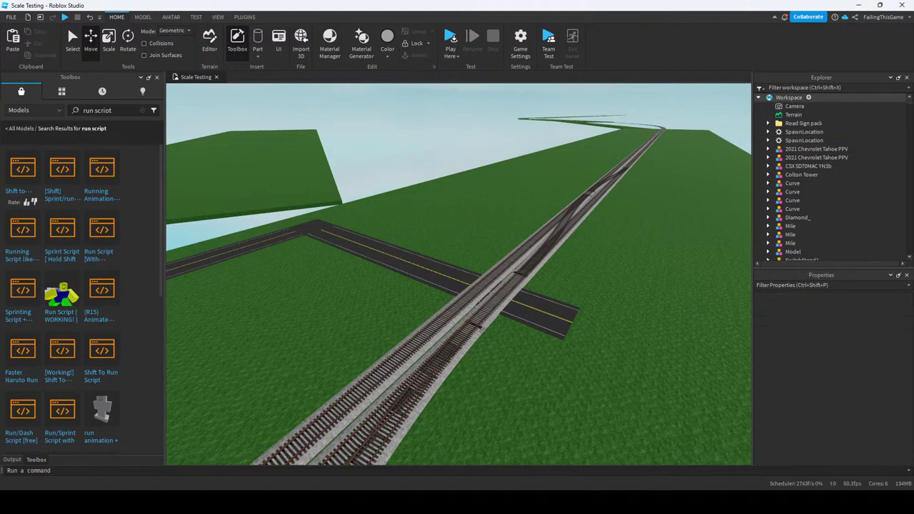
{"action": "left_click", "coordinate": [760, 97]}
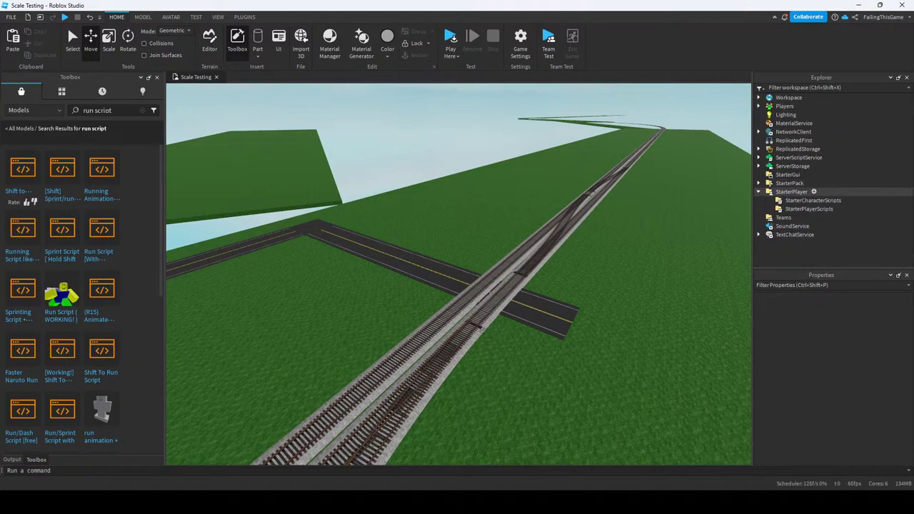
{"action": "left_click", "coordinate": [759, 191]}
{"action": "left_click", "coordinate": [759, 183]}
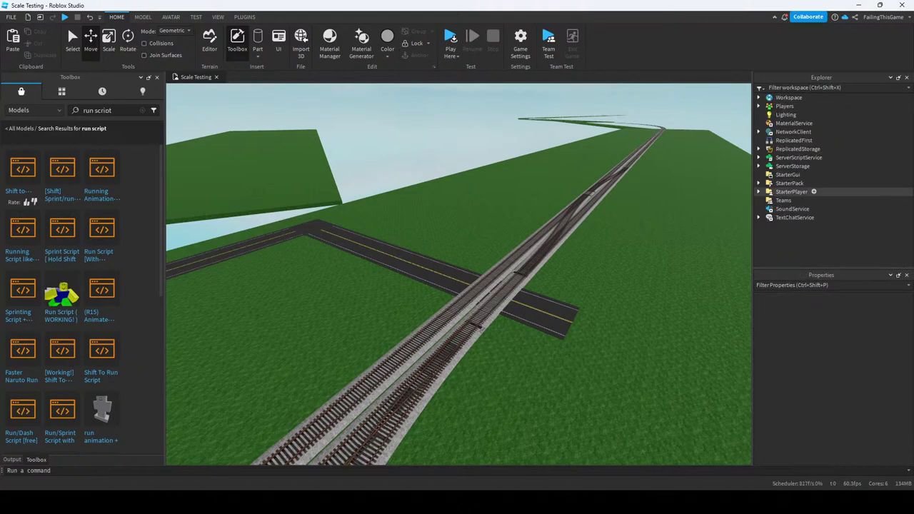
{"action": "left_click", "coordinate": [798, 157]}
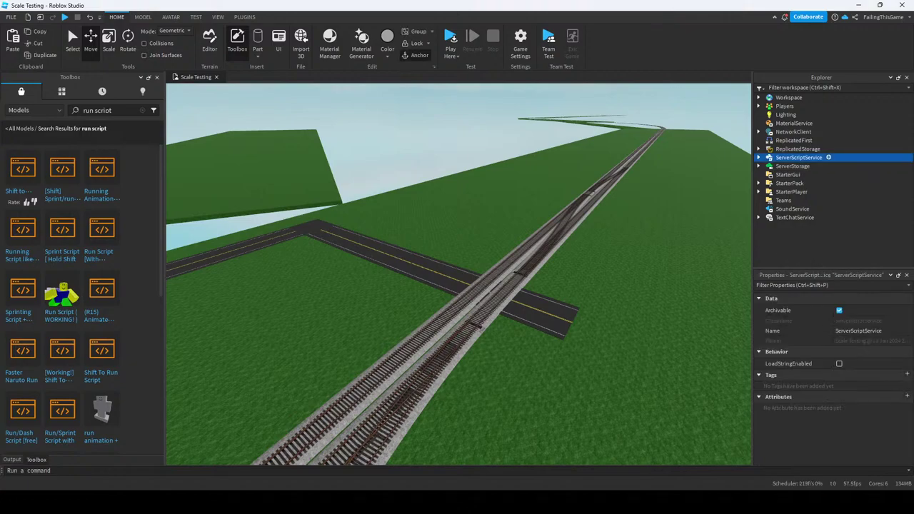
{"action": "left_click", "coordinate": [759, 157]}
{"action": "left_click", "coordinate": [802, 191]}
{"action": "double_click", "coordinate": [802, 191]}
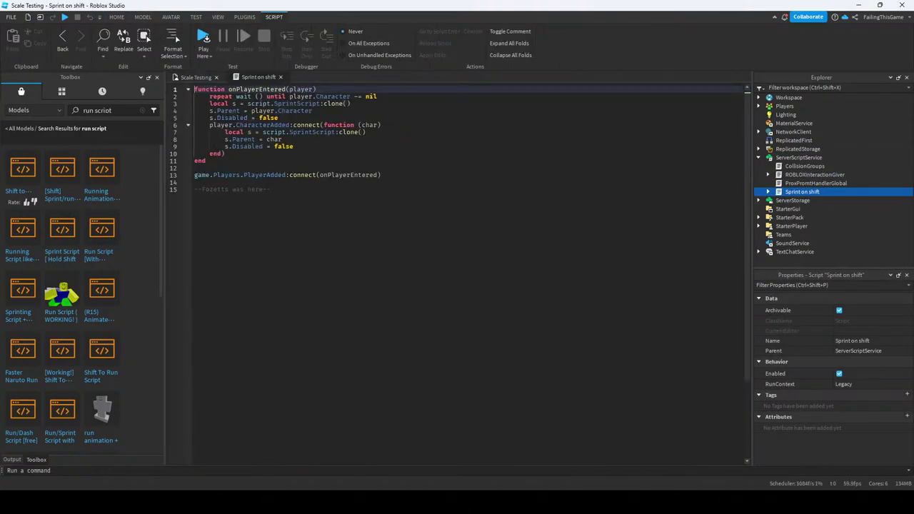
Review the player-entry code of the Sprint on shift script and close it.
{"action": "left_click", "coordinate": [271, 189]}
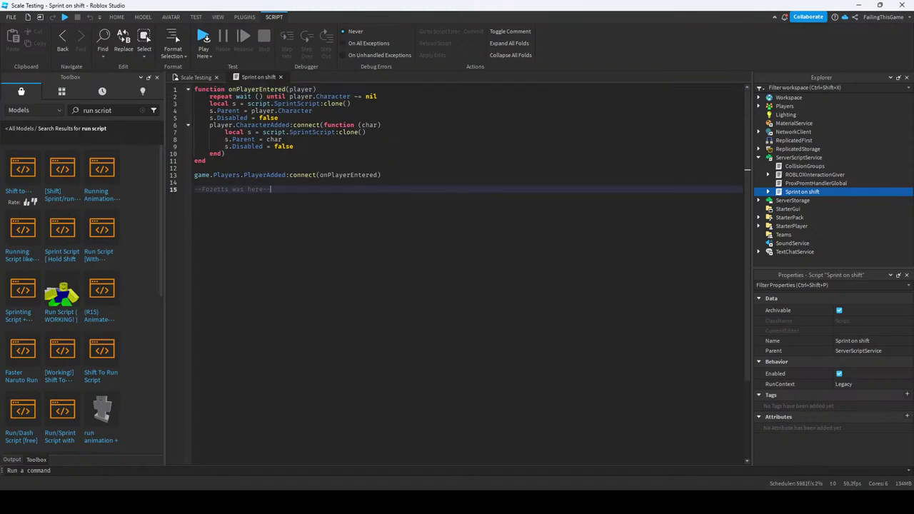
{"action": "left_click", "coordinate": [206, 161]}
{"action": "left_click", "coordinate": [280, 77]}
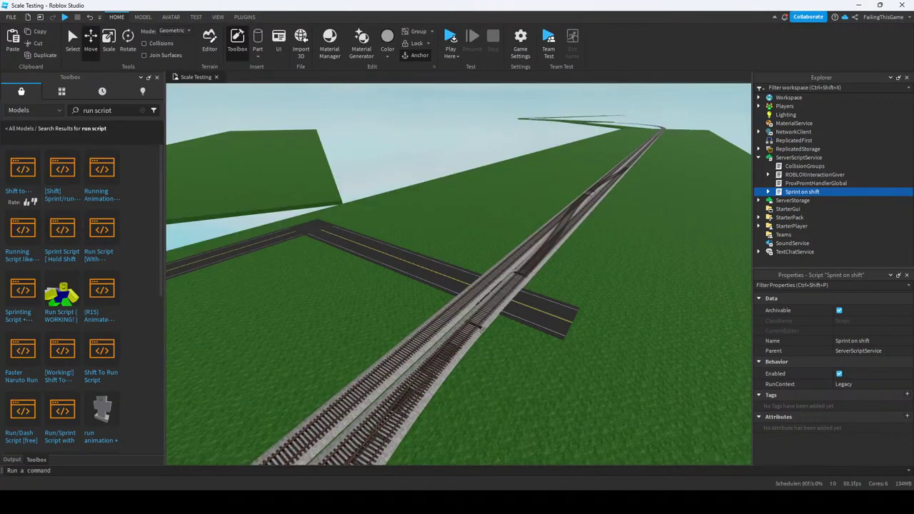
Clear the Toolbox search, expand the Sprint on shift script, and check StarterPlayer's CharacterWalkSpeed property.
{"action": "left_click", "coordinate": [142, 110]}
{"action": "left_click", "coordinate": [769, 191]}
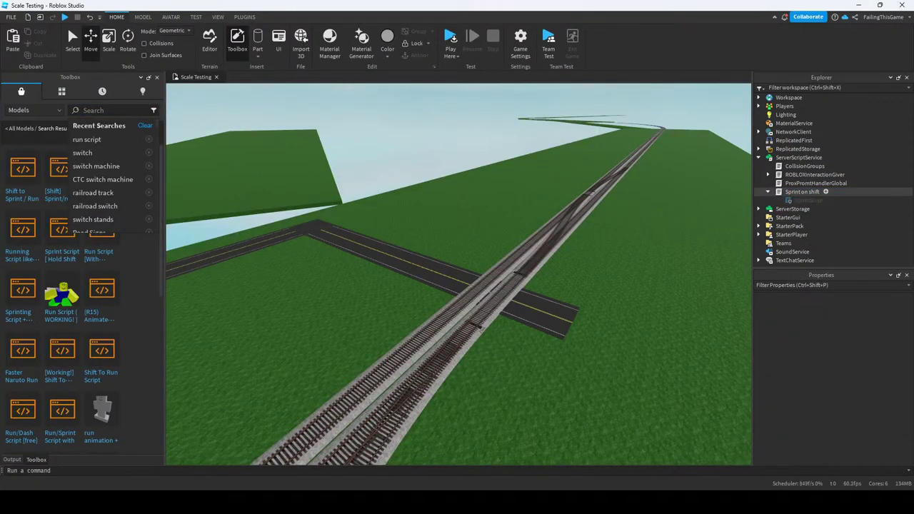
{"action": "left_click", "coordinate": [791, 234]}
{"action": "scroll", "coordinate": [792, 350], "scroll_direction": "down", "scroll_amount": 2}
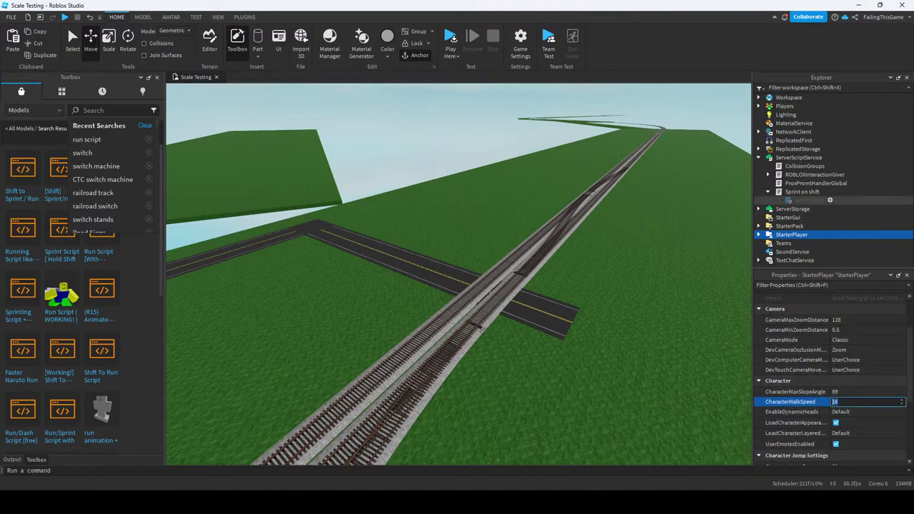
Open the SprintScript inside Sprint on shift, examine its key handling and WalkSpeed lines, and close it.
{"action": "double_click", "coordinate": [809, 200]}
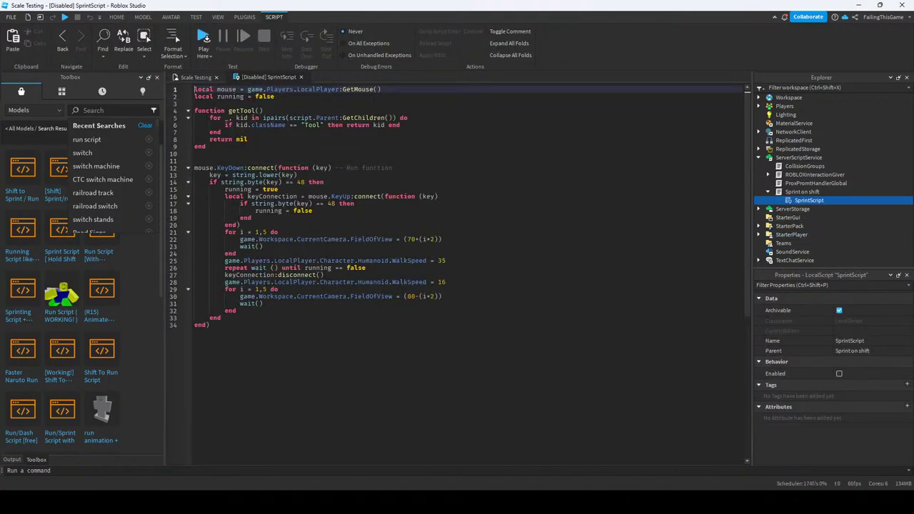
{"action": "left_click", "coordinate": [446, 261]}
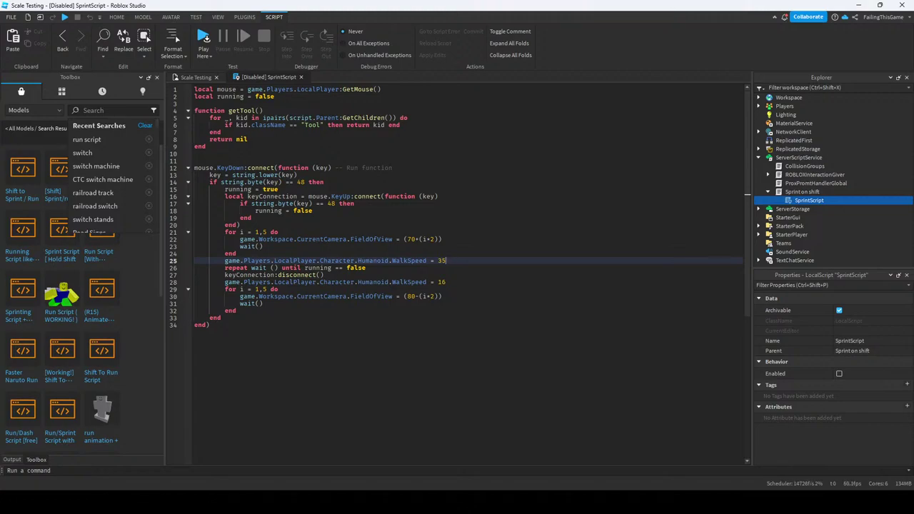
{"action": "left_click", "coordinate": [251, 218]}
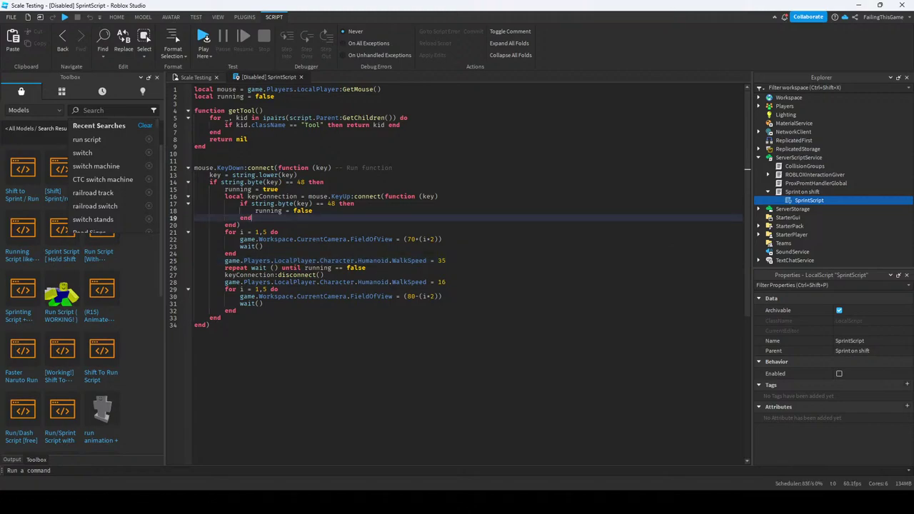
{"action": "left_click", "coordinate": [446, 261]}
{"action": "left_click", "coordinate": [419, 196]}
{"action": "left_click", "coordinate": [301, 77]}
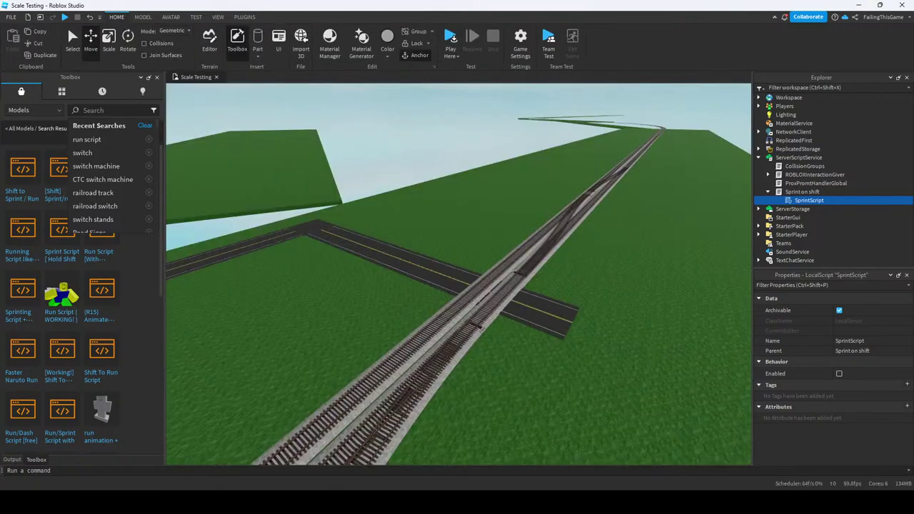
Inspect the diamond crossing, the train and the parked police SUV in the viewport, and check the Output log.
{"action": "key", "text": "w"}
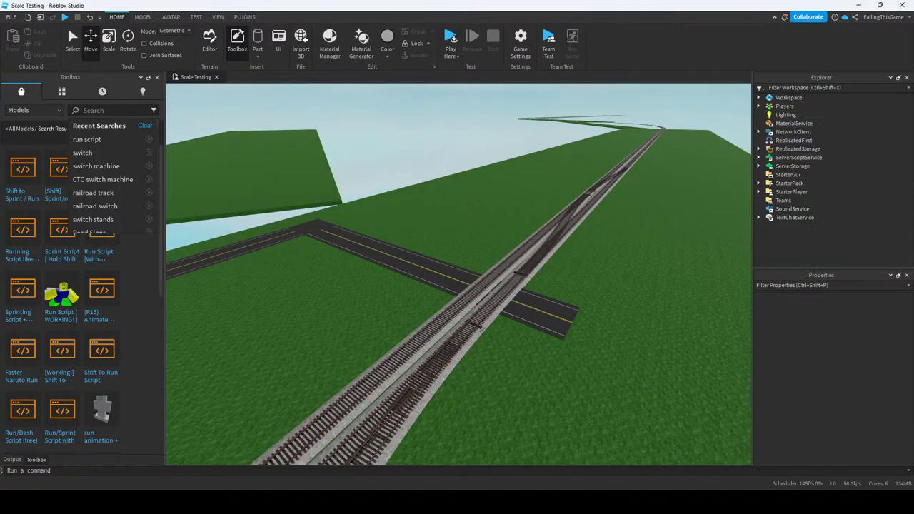
{"action": "key", "text": "w"}
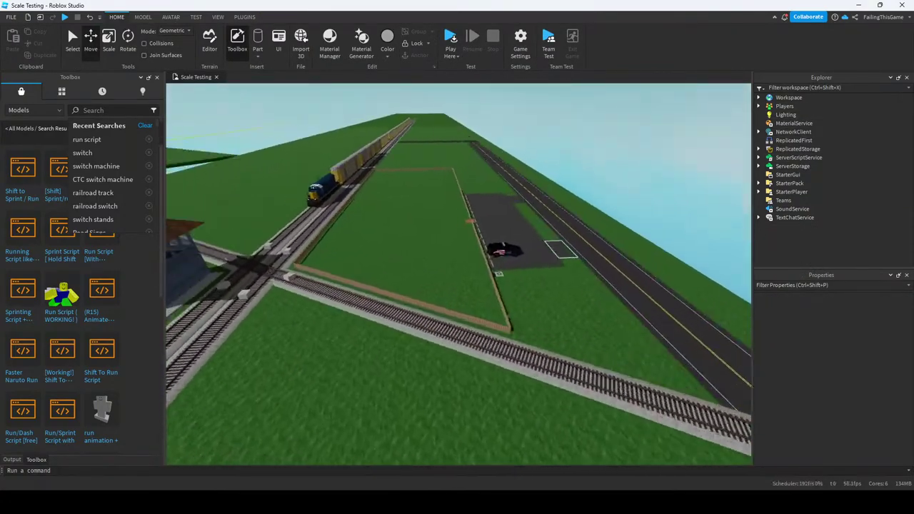
{"action": "key", "text": "w"}
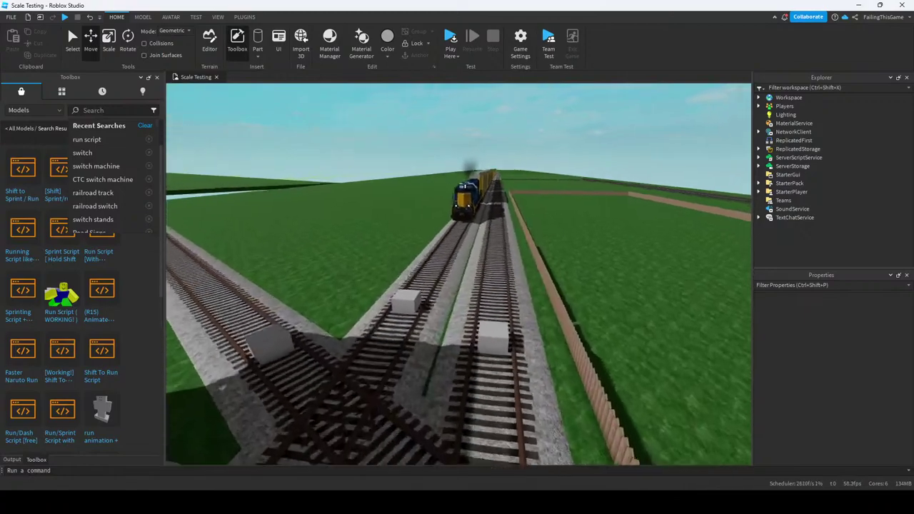
{"action": "key", "text": "w"}
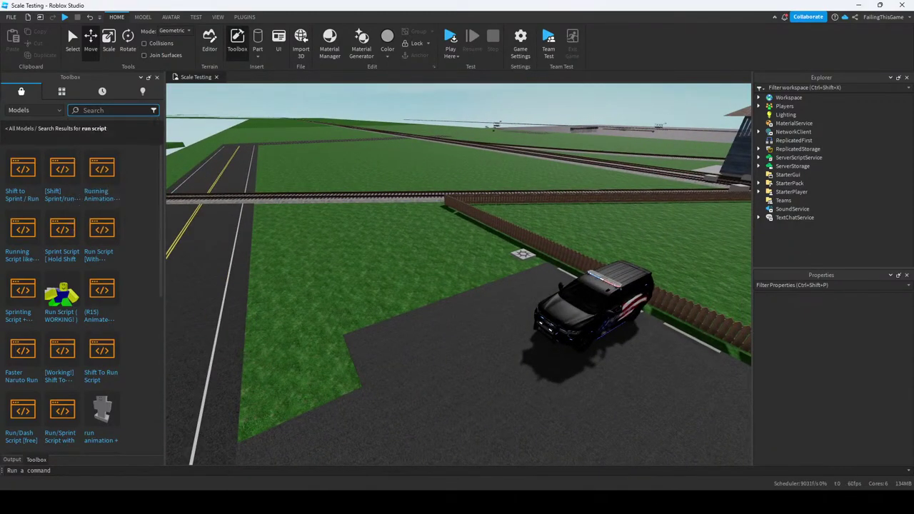
{"action": "key", "text": "w"}
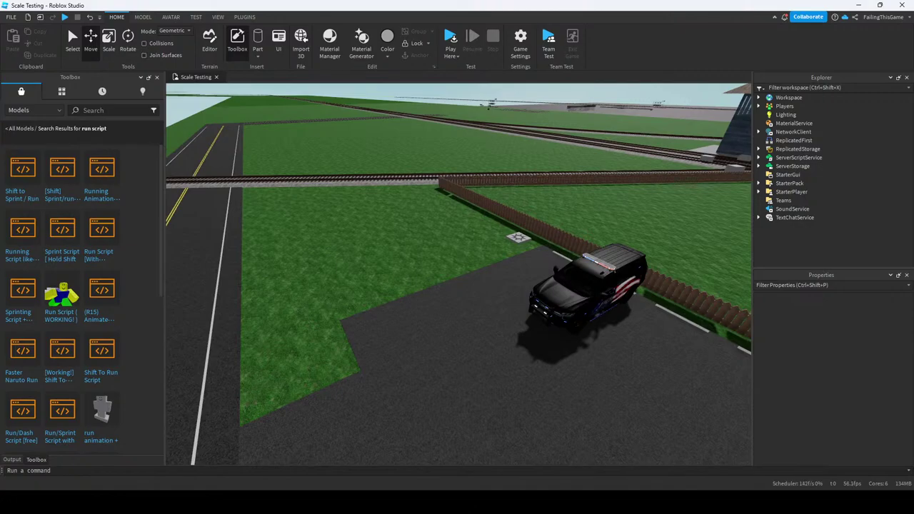
{"action": "left_click", "coordinate": [11, 460]}
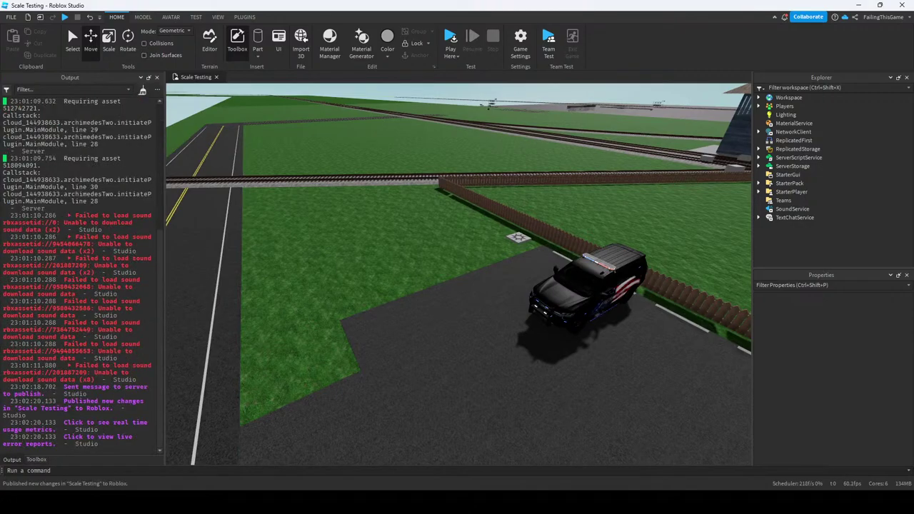
{"action": "key", "text": "w"}
{"action": "key", "text": "s"}
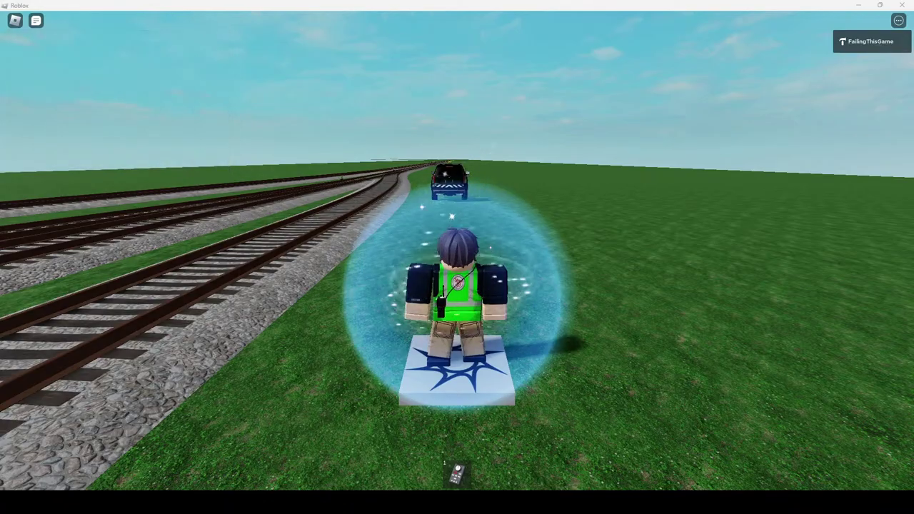
In the Roblox player, run the character from the spawn pad past the SUV and across the tracks to the locomotive.
{"action": "key", "text": "w"}
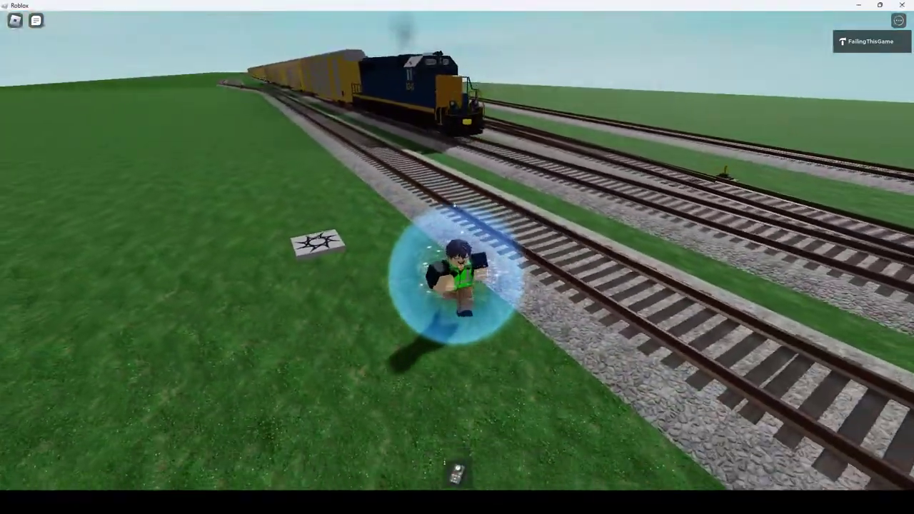
{"action": "key", "text": "w"}
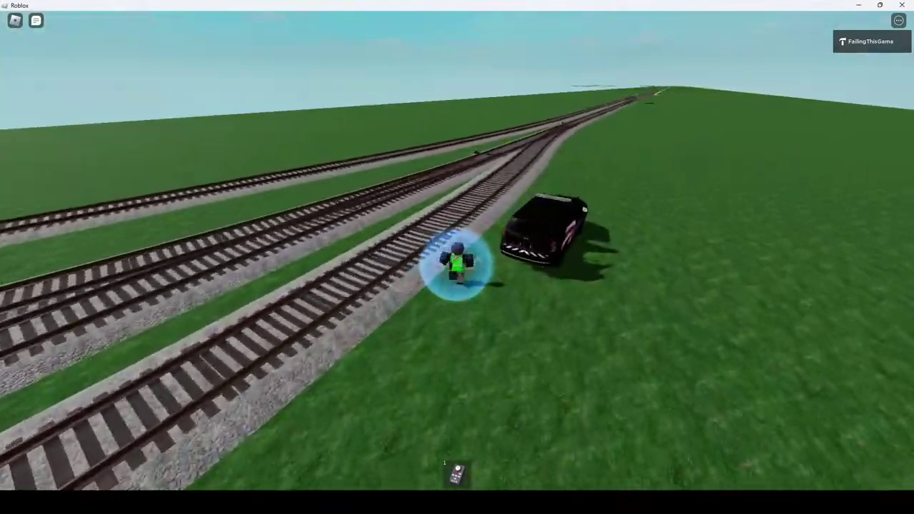
{"action": "key", "text": "w"}
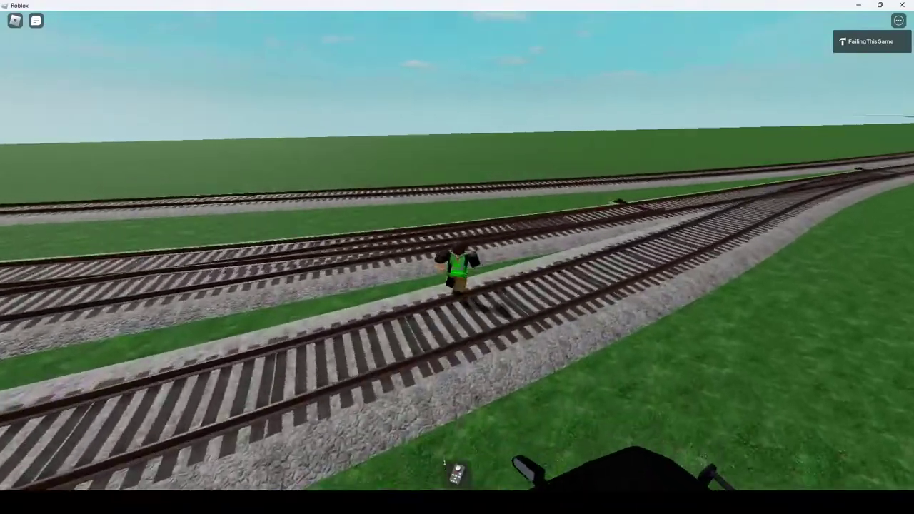
{"action": "key", "text": "w"}
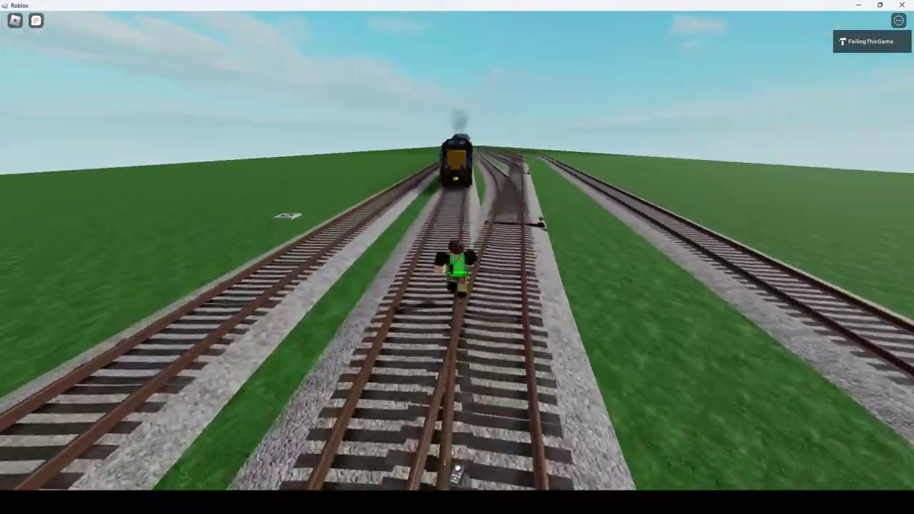
{"action": "key", "text": "w"}
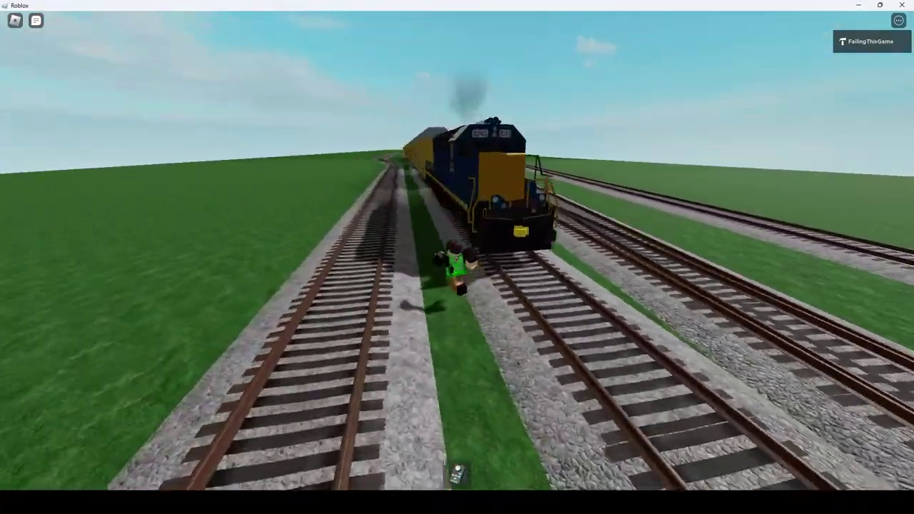
Equip the train controller, set locomotive 8243 to reverse with lights and bell on, and start the train moving.
{"action": "key", "text": "1"}
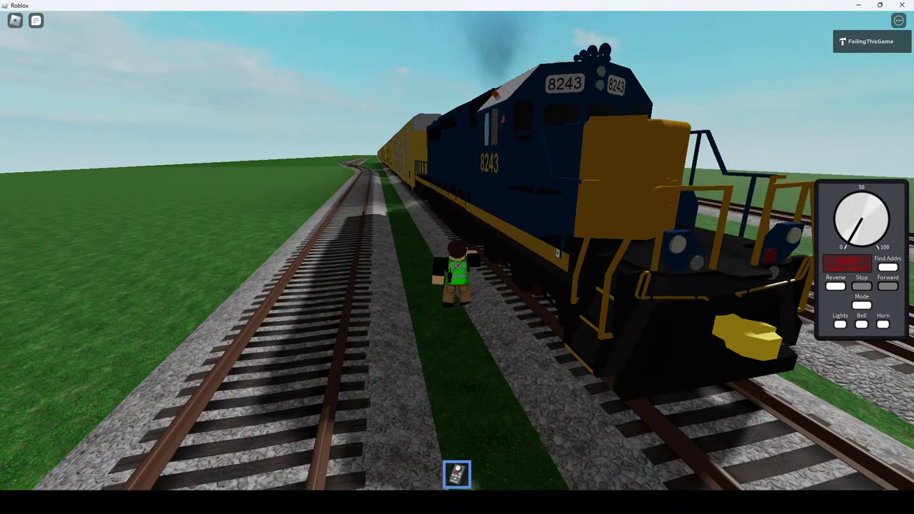
{"action": "key", "text": "Left"}
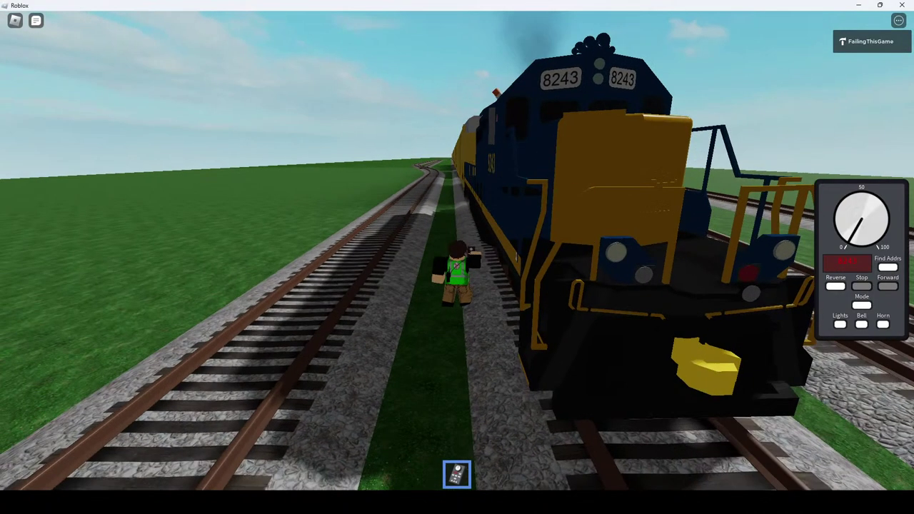
{"action": "key", "text": "Right"}
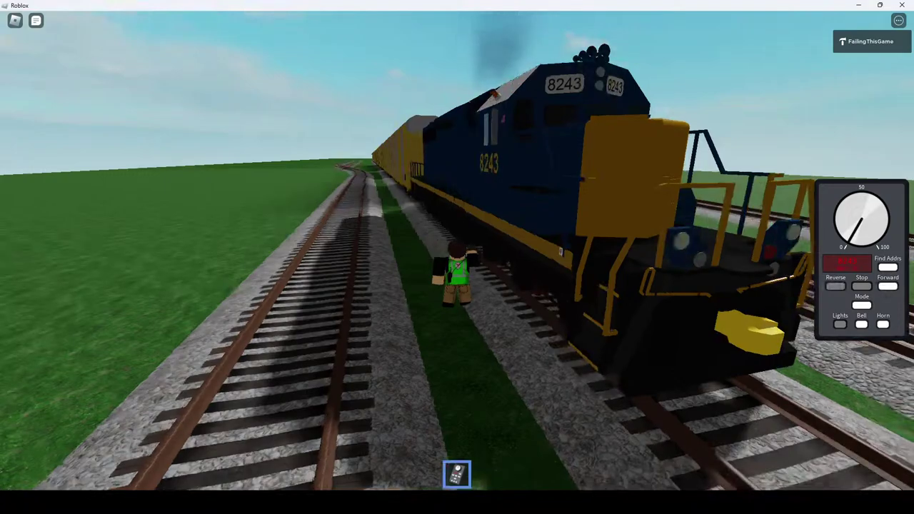
{"action": "key", "text": "a"}
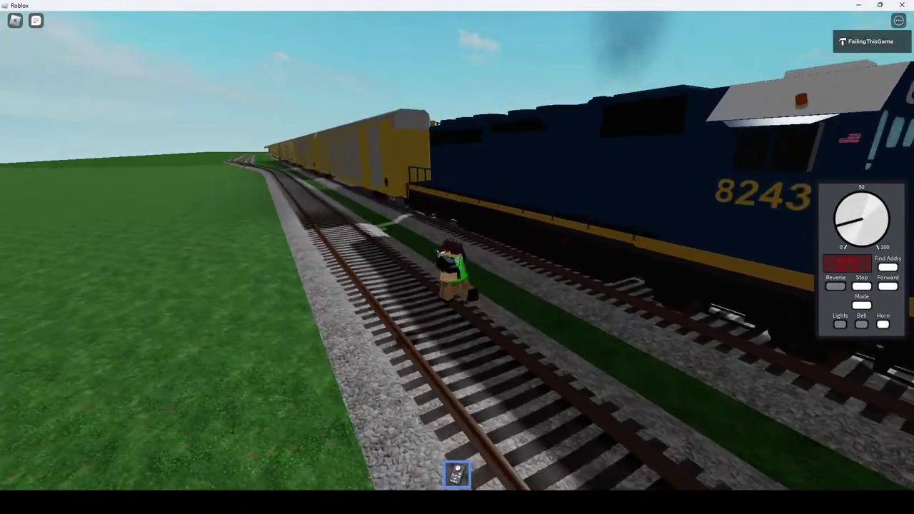
{"action": "key", "text": "d"}
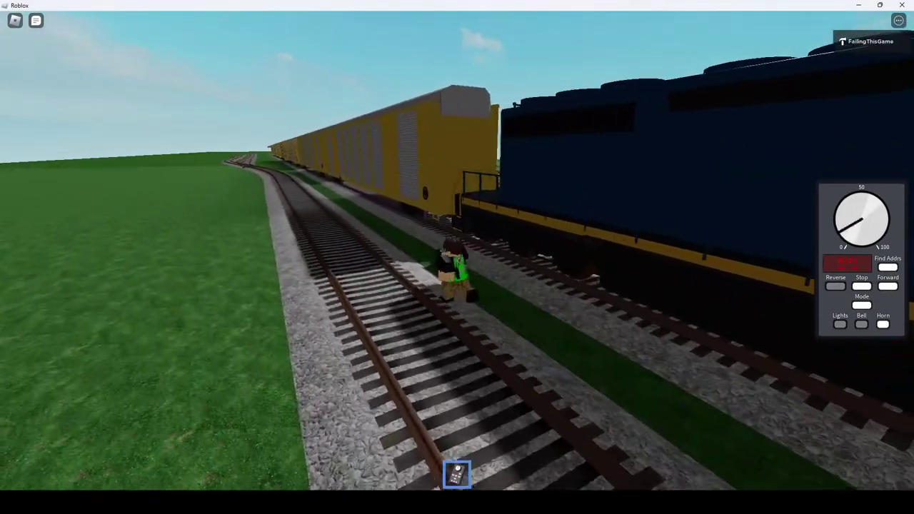
{"action": "key", "text": "Right"}
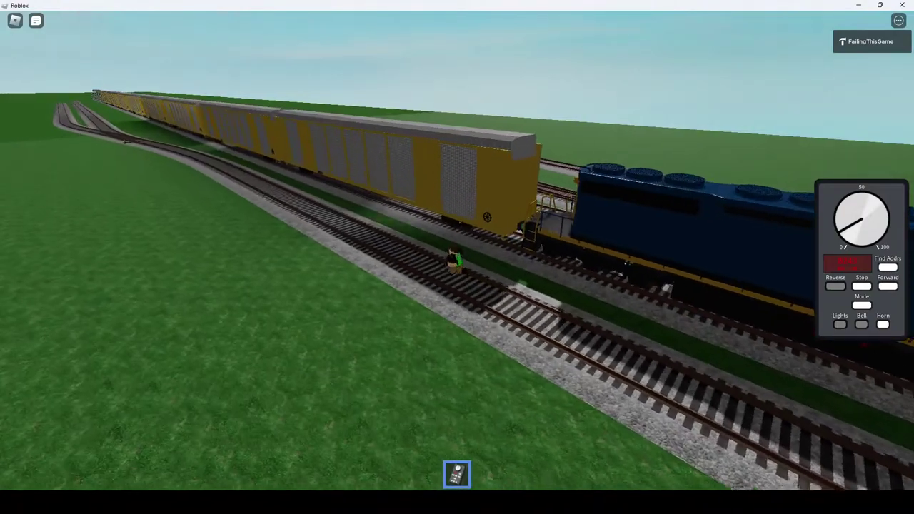
Watch the length of the autorack train from above using the free camera, and set the locomotive's direction to forward.
{"action": "key", "text": "o"}
{"action": "key", "text": "Right"}
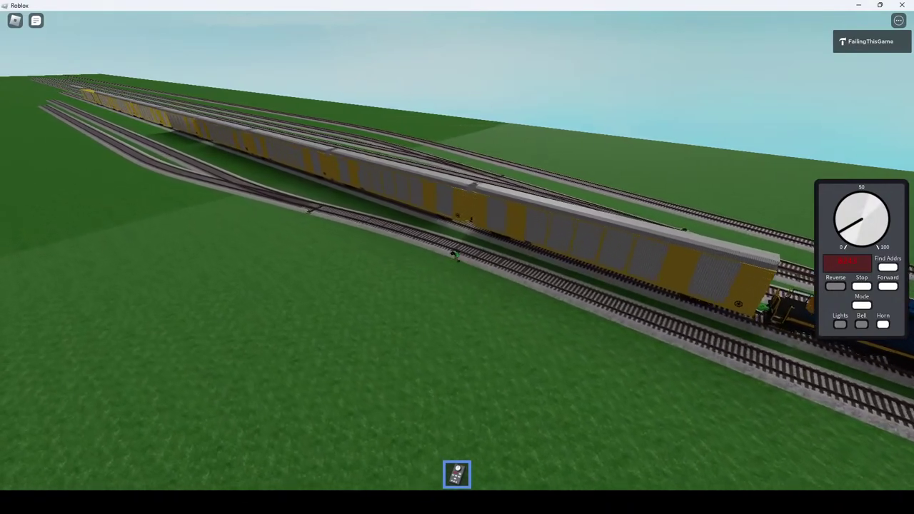
{"action": "key", "text": "shift+p"}
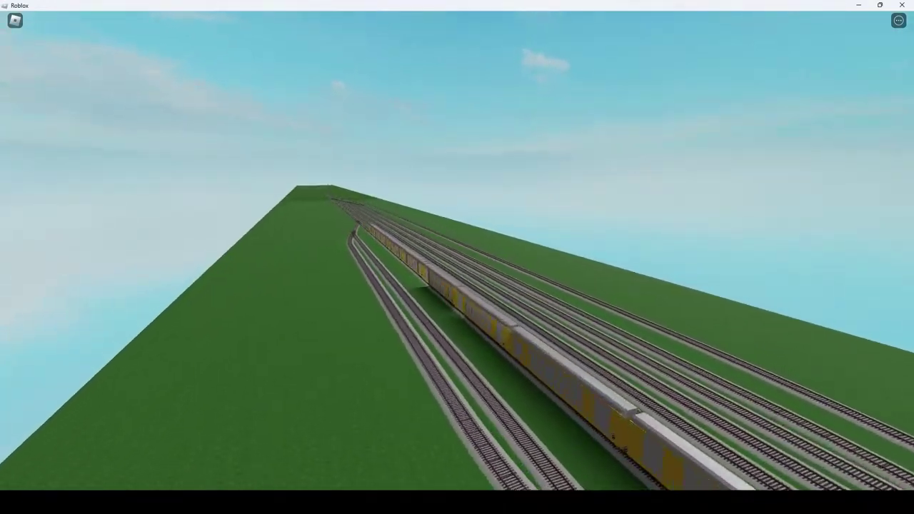
{"action": "key", "text": "shift+p"}
{"action": "scroll", "coordinate": [457, 257], "scroll_direction": "up", "scroll_amount": 5}
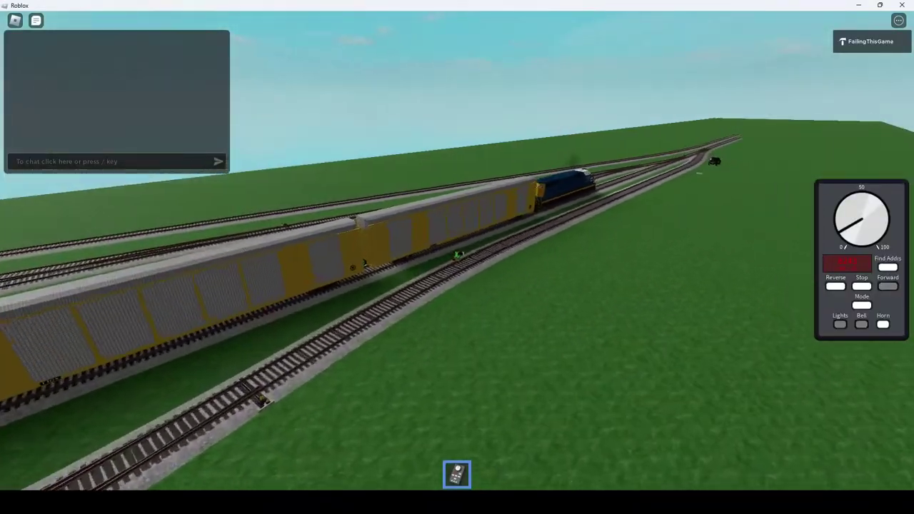
Run the character ahead of the locomotive and throttle the train forward with the bell on.
{"action": "key", "text": "w"}
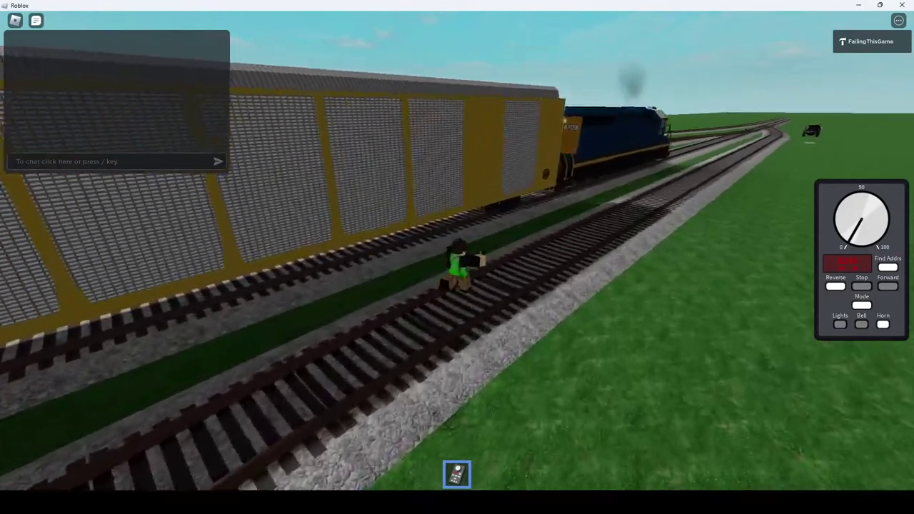
{"action": "key", "text": "w"}
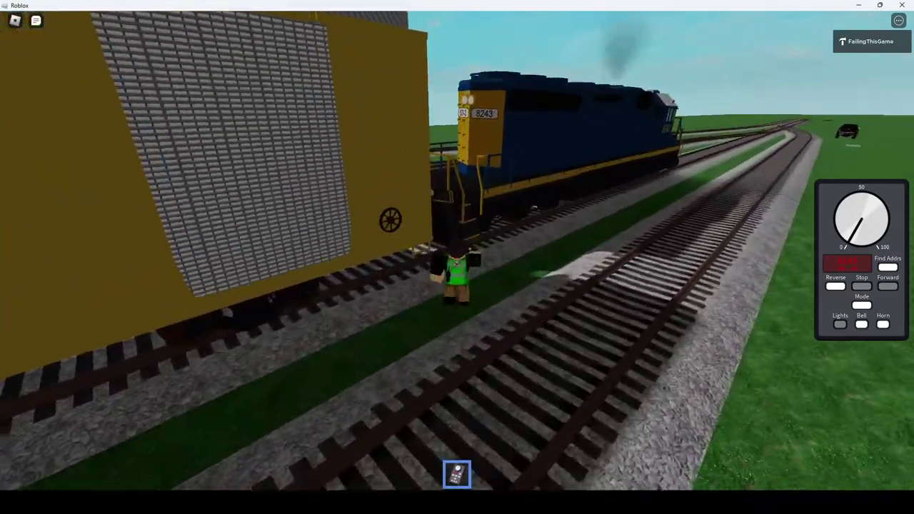
{"action": "key", "text": "w"}
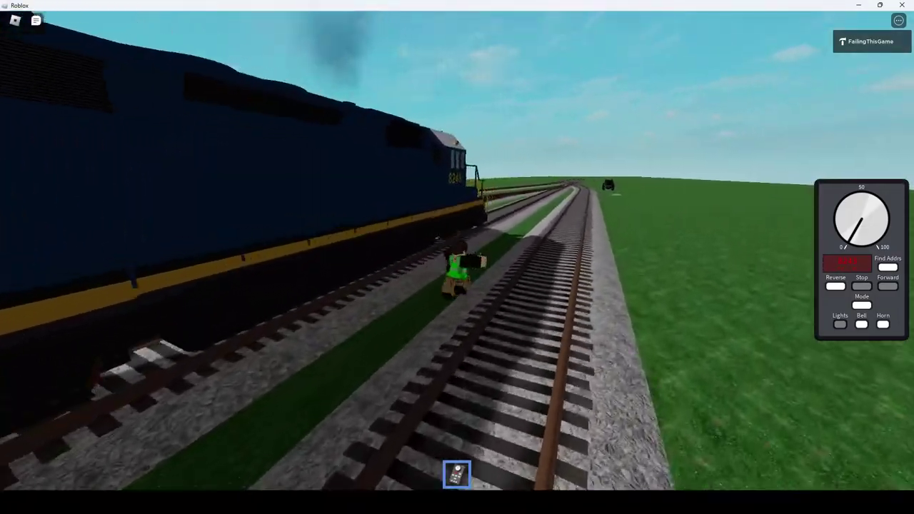
{"action": "key", "text": "w"}
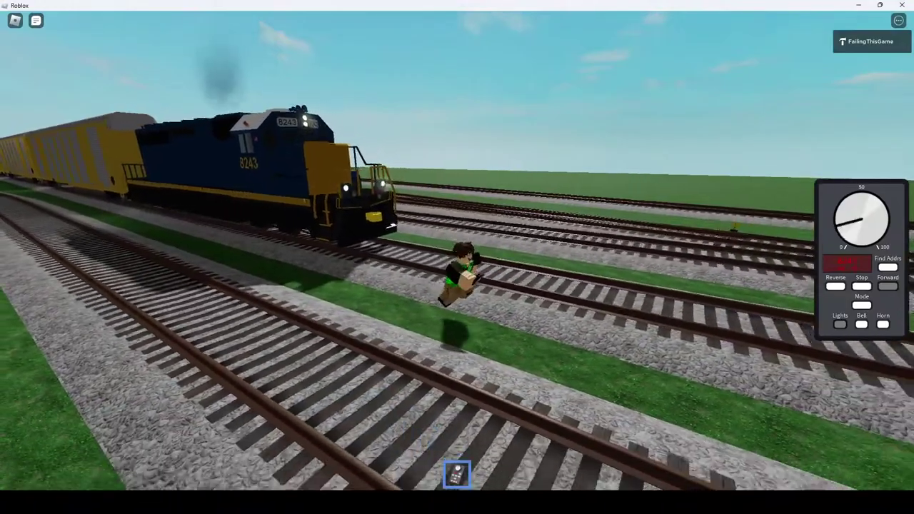
{"action": "key", "text": "w"}
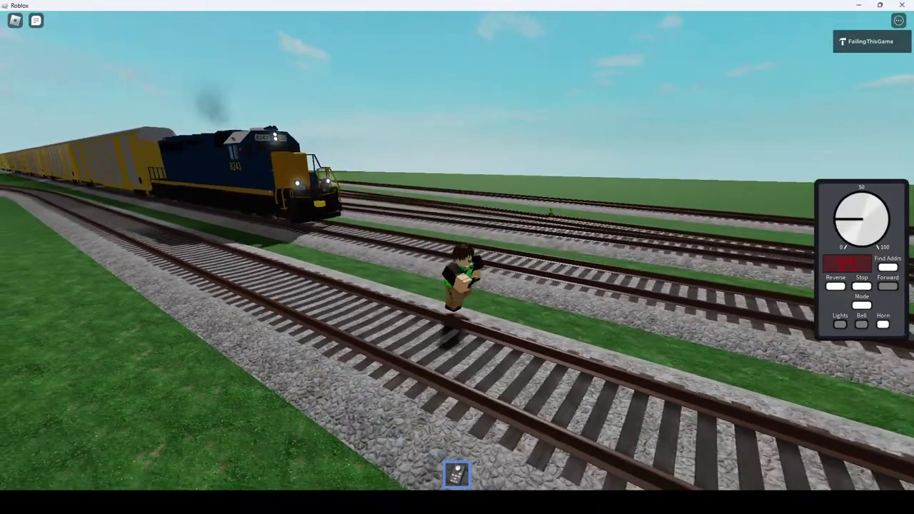
{"action": "key", "text": "w"}
{"action": "key", "text": "space"}
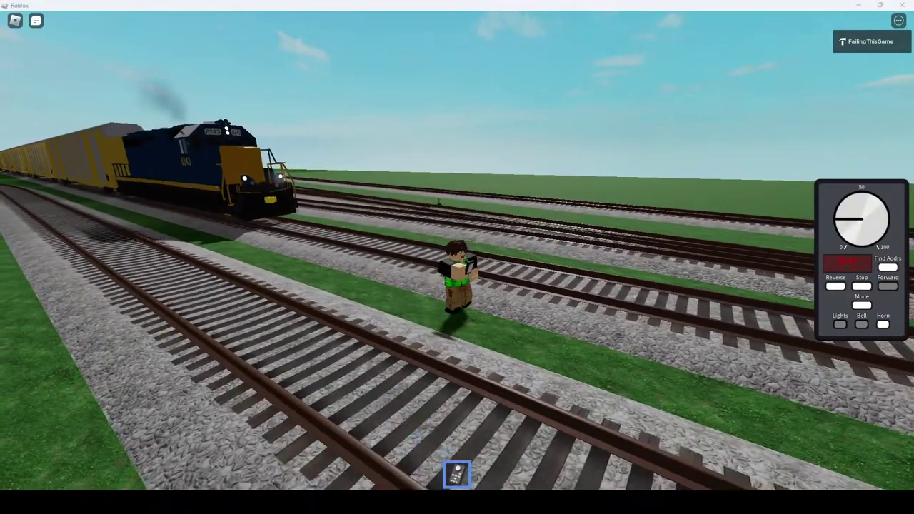
Run the character ahead along the tracks past the SUV to the switch, then back toward the approaching locomotive while raising the throttle.
{"action": "key", "text": "w"}
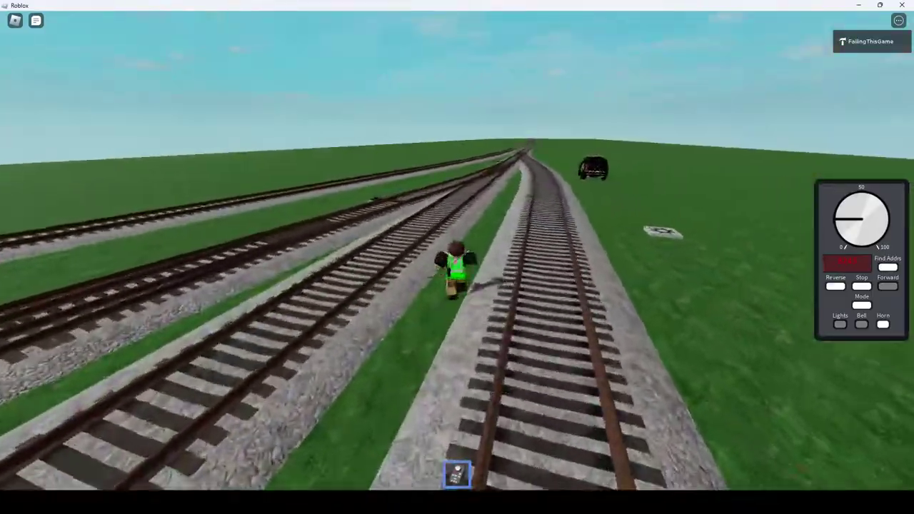
{"action": "key", "text": "w"}
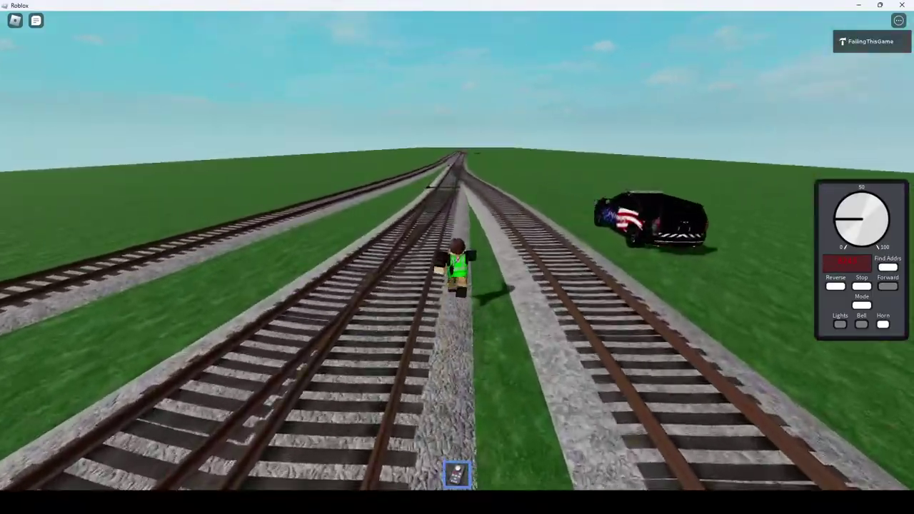
{"action": "key", "text": "w"}
{"action": "key", "text": "1"}
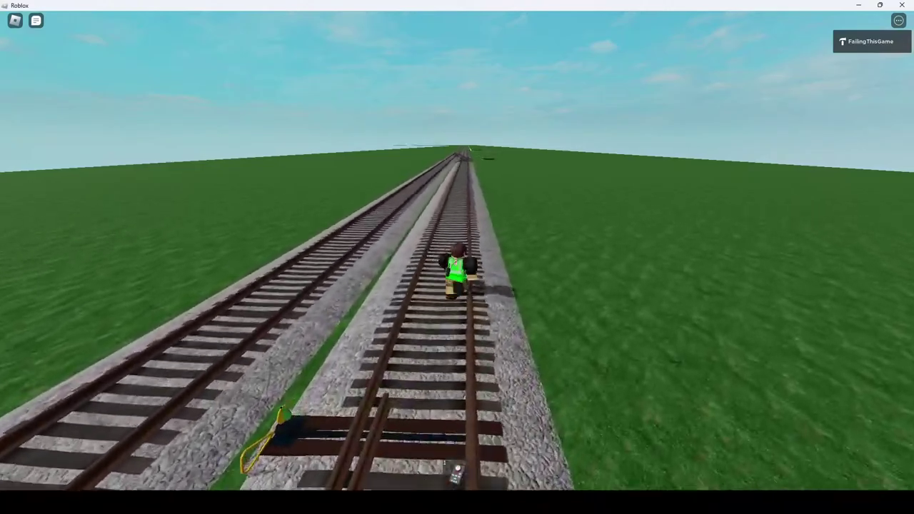
{"action": "key", "text": "1"}
{"action": "key", "text": "w"}
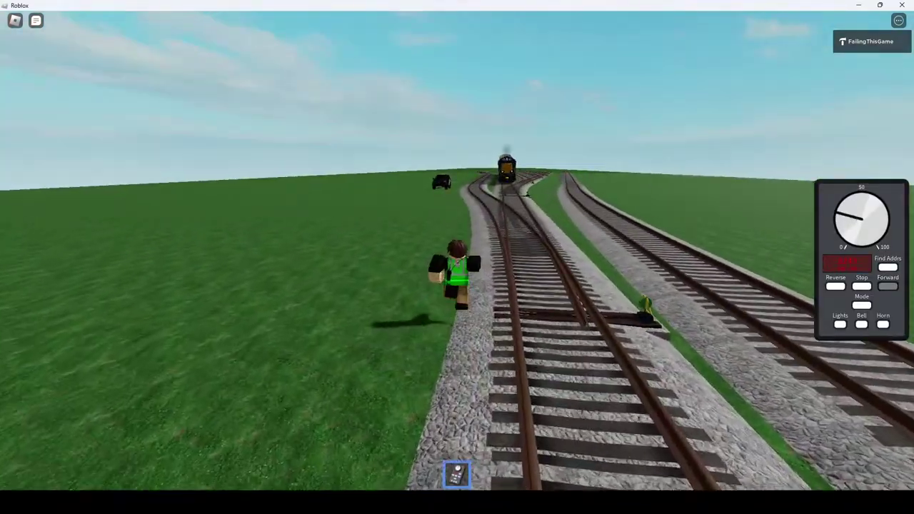
{"action": "key", "text": "w"}
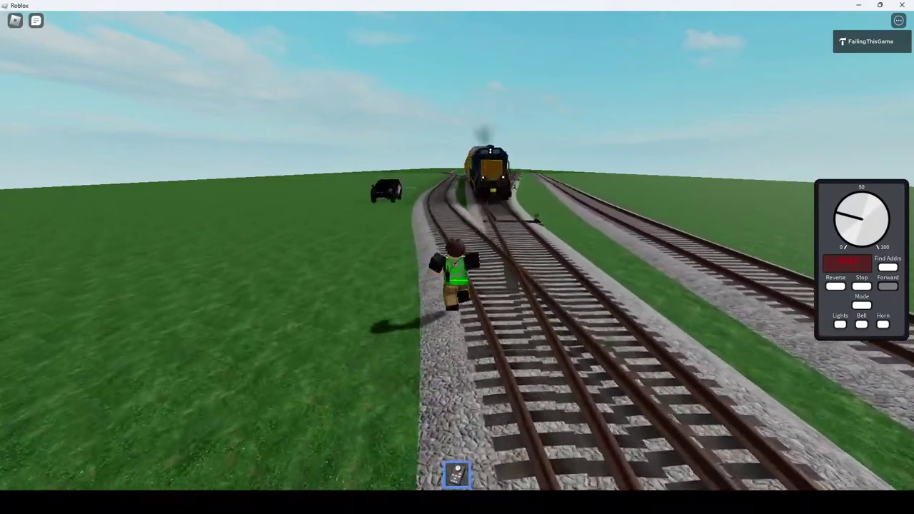
Put the controller away and board the front platform of locomotive 8243 as it moves.
{"action": "key", "text": "1"}
{"action": "key", "text": "w"}
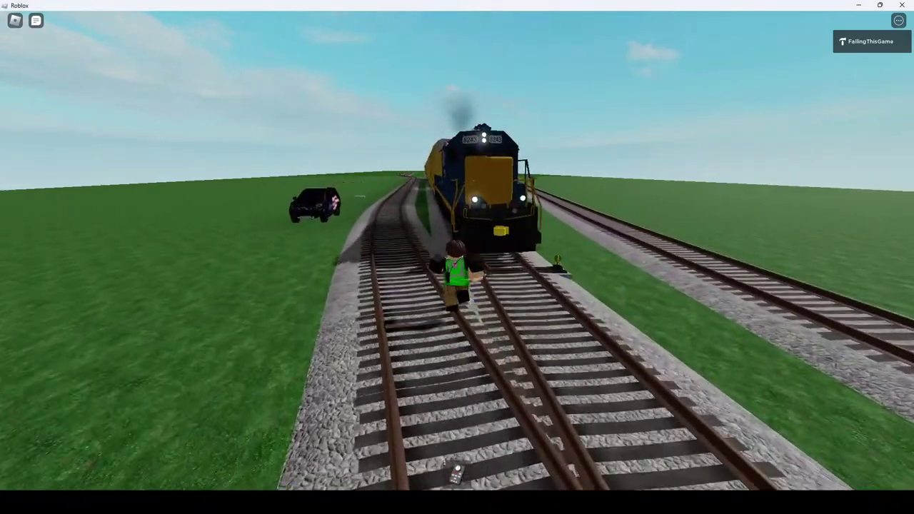
{"action": "key", "text": "w"}
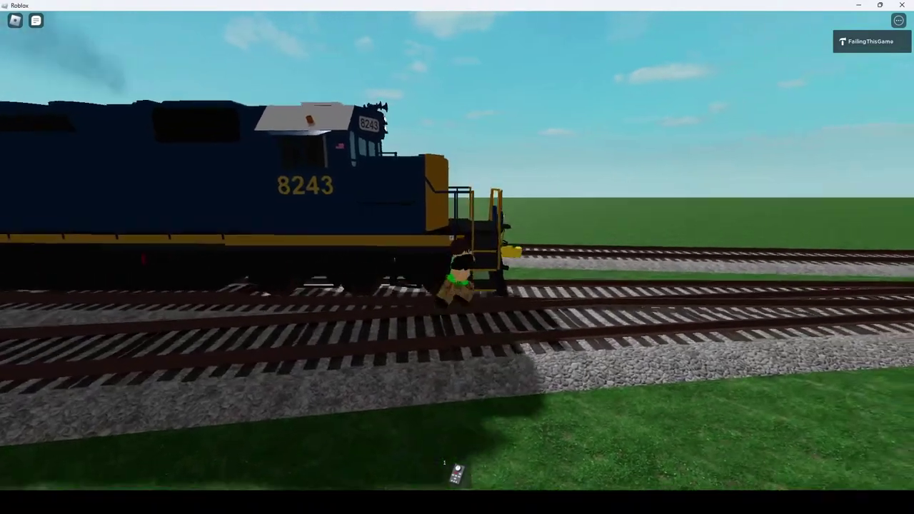
{"action": "key", "text": "space"}
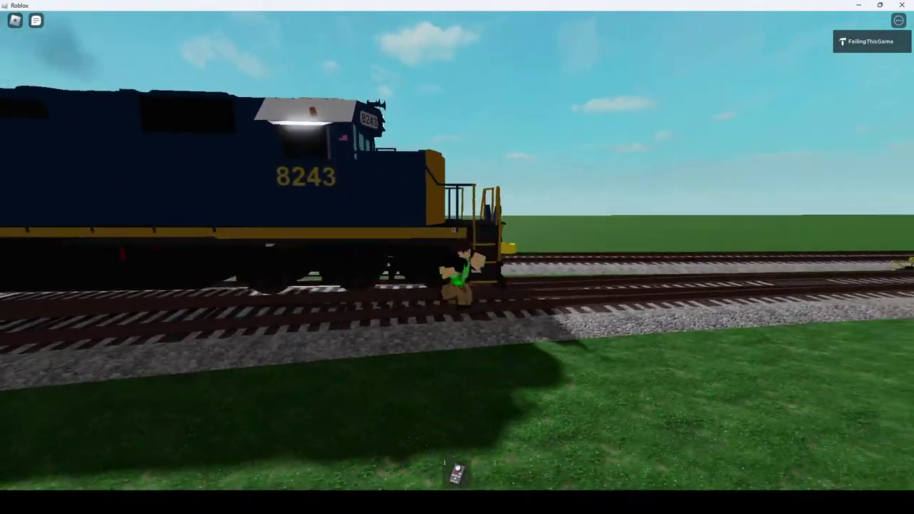
{"action": "key", "text": "w"}
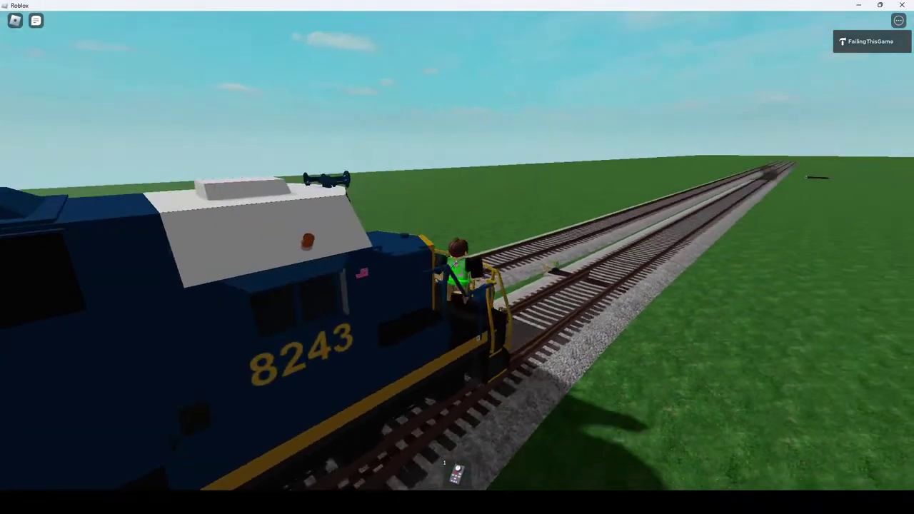
Equip the train controller and throttle the train past 50 while riding on the locomotive's front platform.
{"action": "key", "text": "1"}
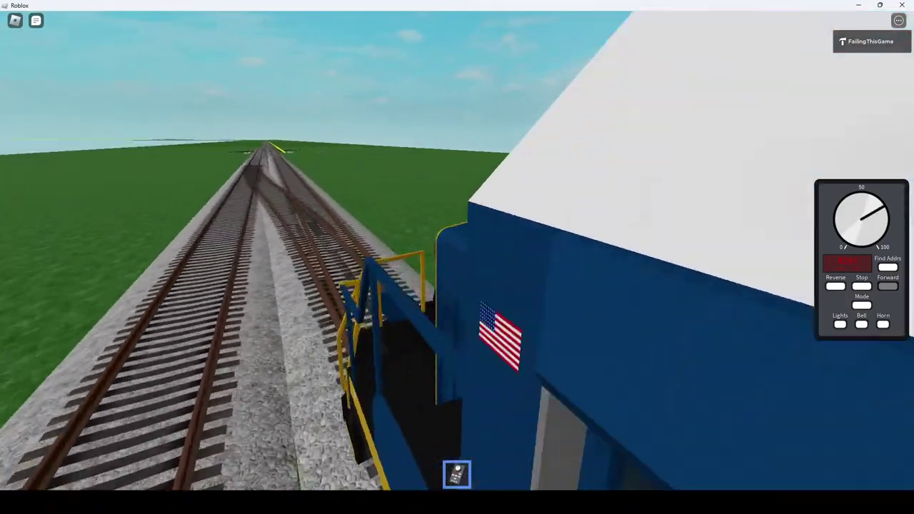
{"action": "scroll", "coordinate": [457, 257], "scroll_direction": "up", "scroll_amount": 5}
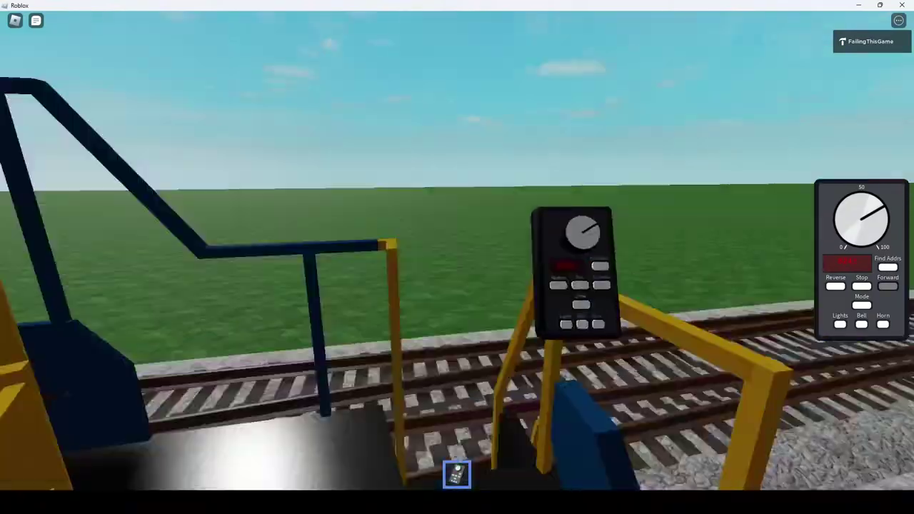
{"action": "scroll", "coordinate": [457, 258], "scroll_direction": "down", "scroll_amount": 6}
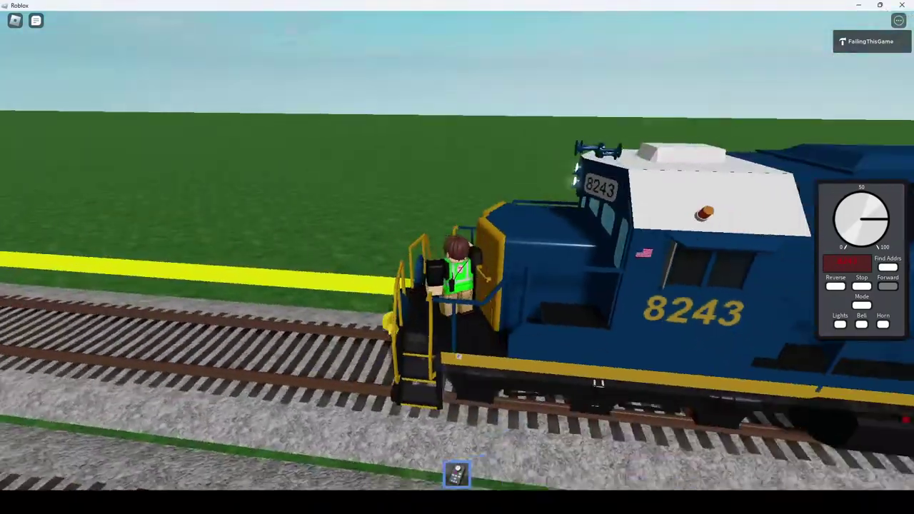
{"action": "scroll", "coordinate": [457, 257], "scroll_direction": "down", "scroll_amount": 5}
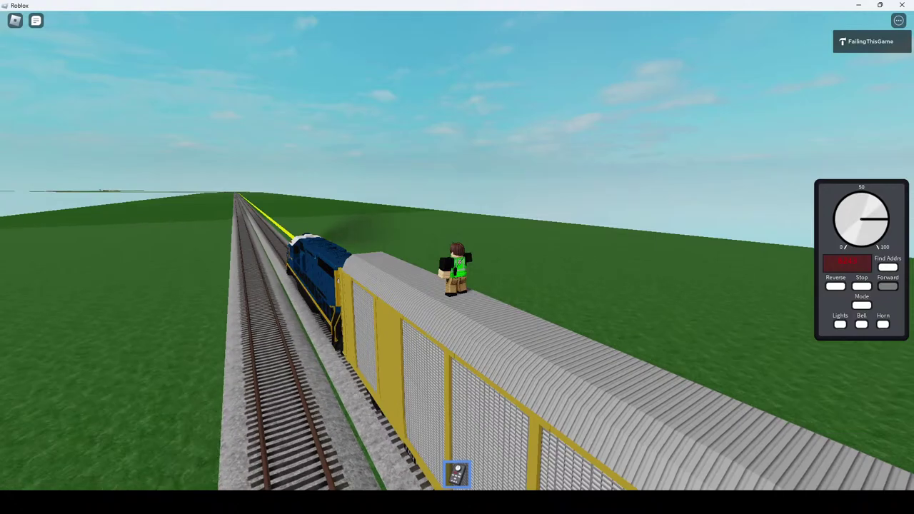
Raise the throttle slightly from the first autorack's roof, stow the controller, and view the moving train from the side and above.
{"action": "key", "text": "a"}
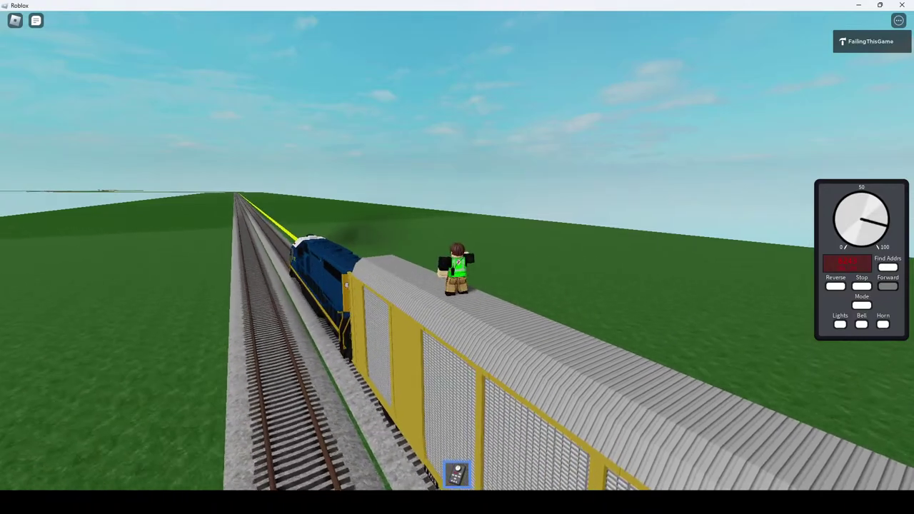
{"action": "key", "text": "1"}
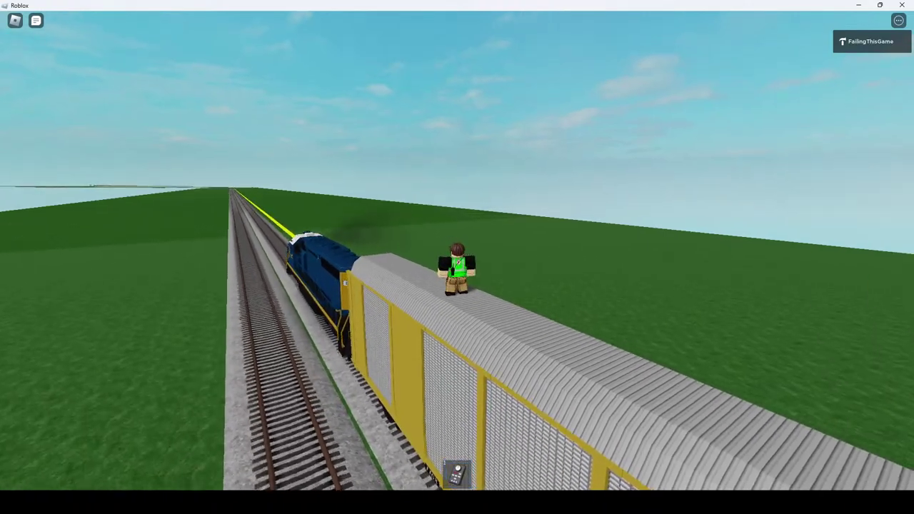
{"action": "key", "text": "Left"}
{"action": "key", "text": "Left"}
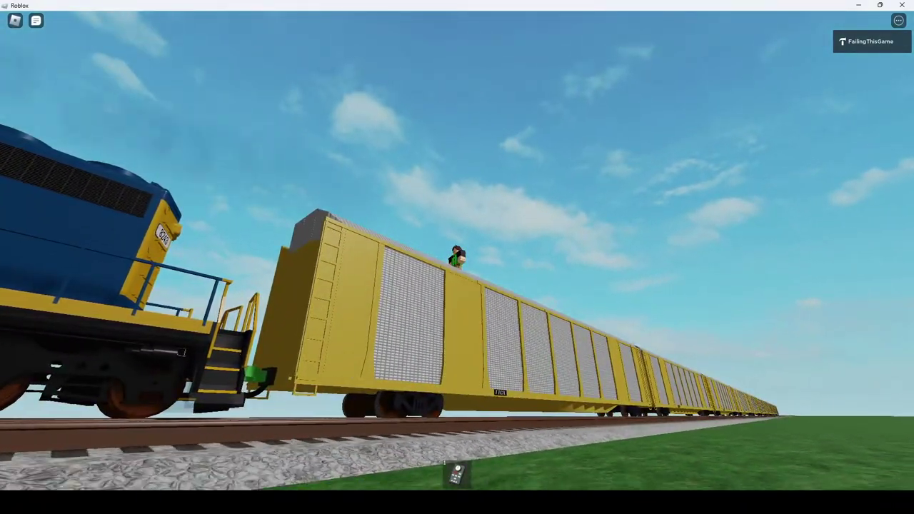
{"action": "key", "text": "Left"}
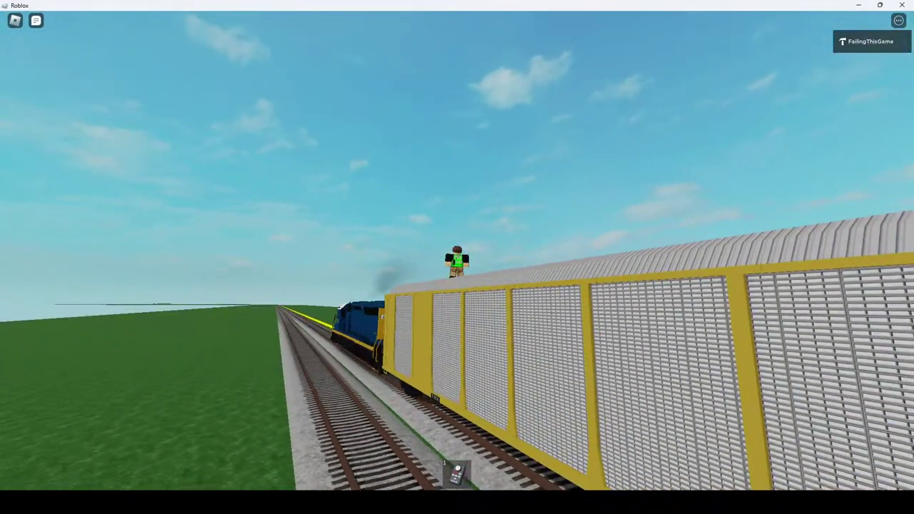
{"action": "scroll", "coordinate": [457, 257], "scroll_direction": "down", "scroll_amount": 5}
{"action": "right_click_drag", "start_coordinate": [457, 257], "coordinate": [457, 214]}
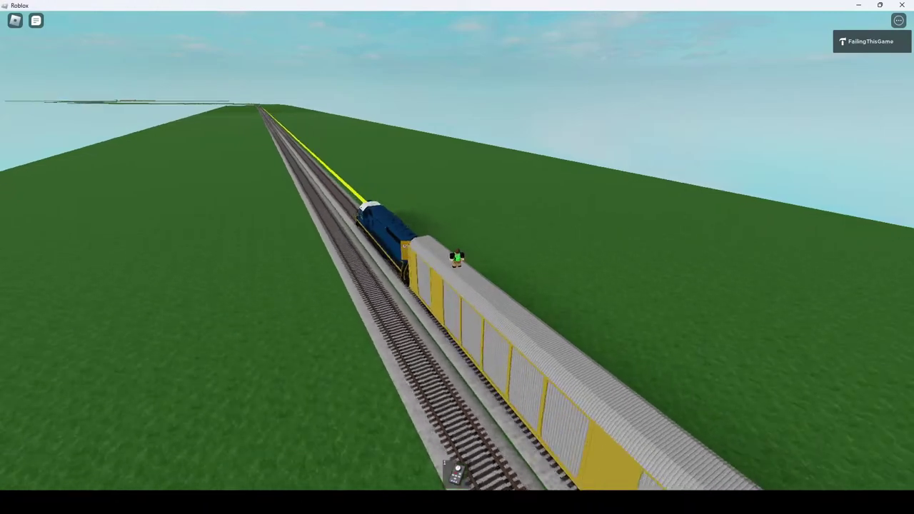
{"action": "scroll", "coordinate": [457, 257], "scroll_direction": "up", "scroll_amount": 5}
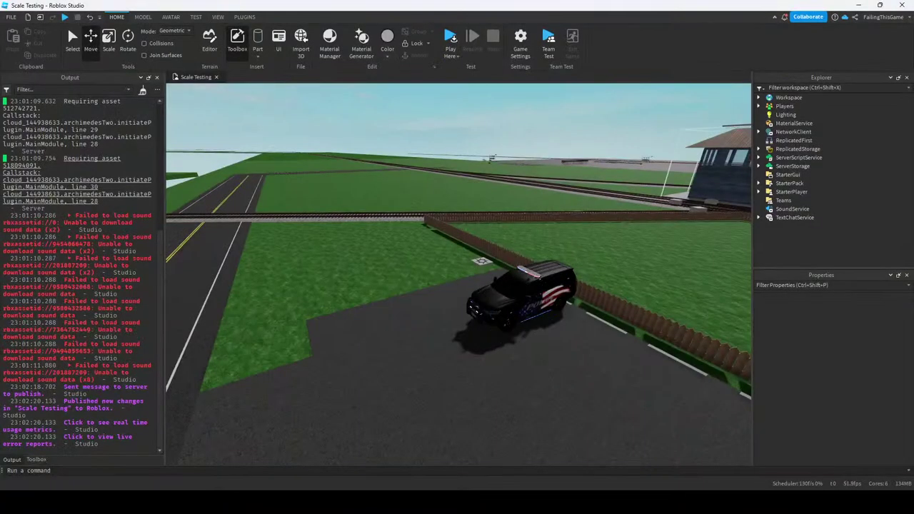
Switch to Roblox Studio and inspect the StopLocosOnRelinquish value in the DCCSystem folder of ReplicatedStorage.
{"action": "double_click", "coordinate": [798, 157]}
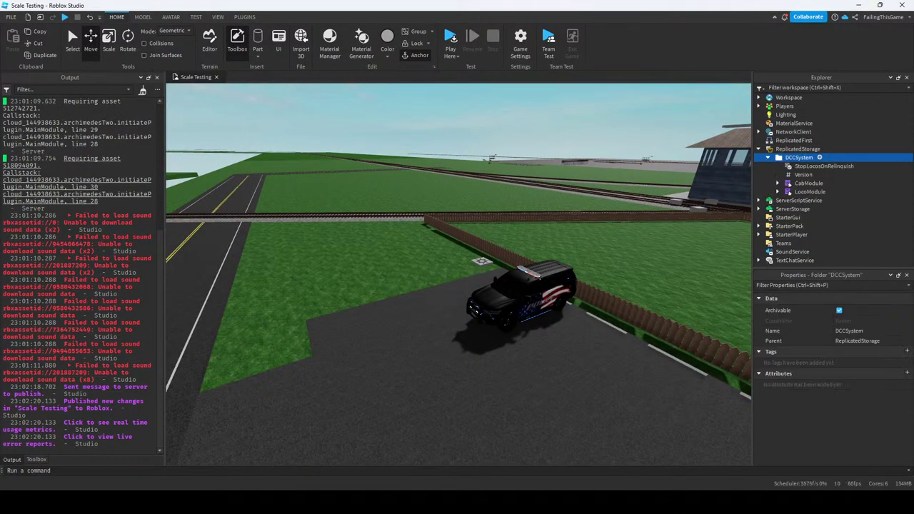
{"action": "left_click", "coordinate": [824, 166]}
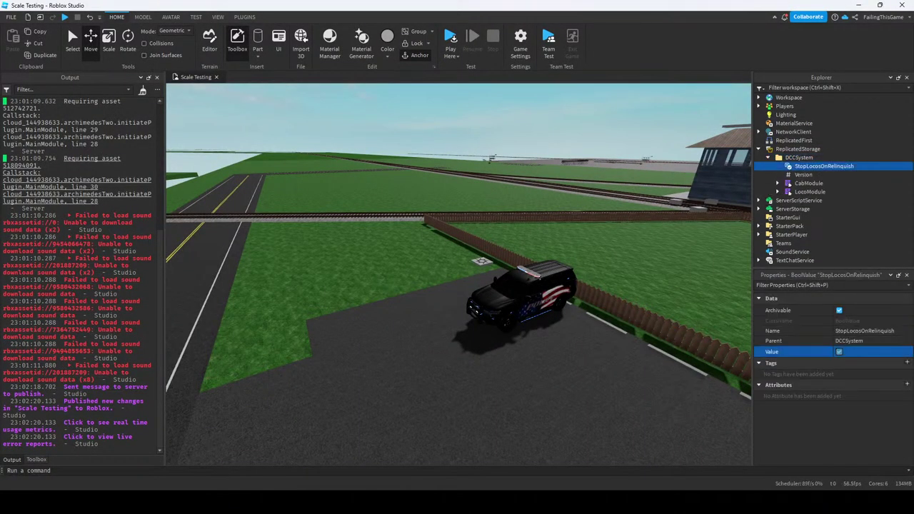
Return to the Roblox player, walk the character to the front of the autorack roof, and briefly equip the controller to check the throttle.
{"action": "key", "text": "Left"}
{"action": "key", "text": "Left"}
{"action": "key", "text": "Left"}
{"action": "key", "text": "Left"}
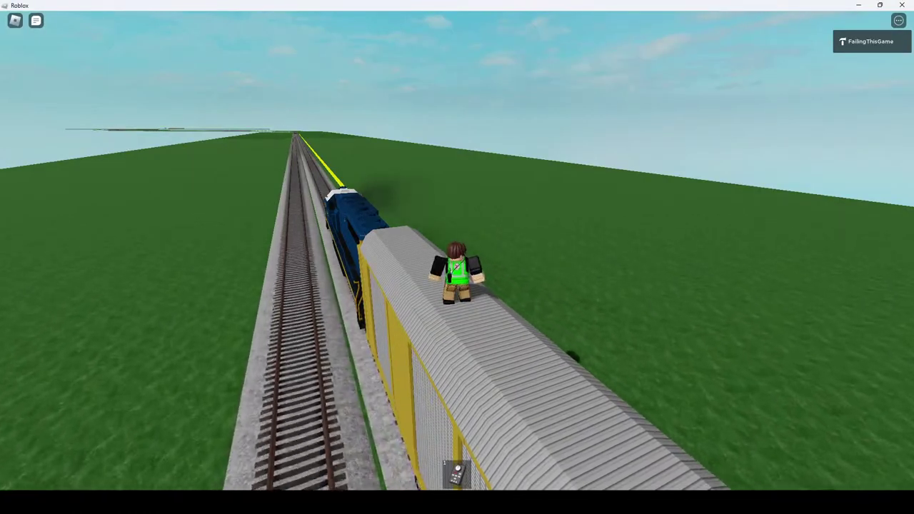
{"action": "key", "text": "w"}
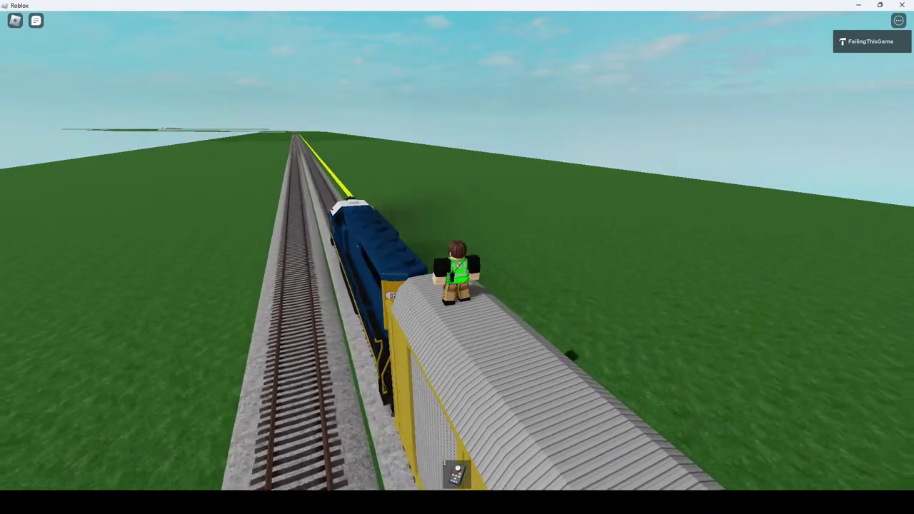
{"action": "right_click_drag", "start_coordinate": [457, 257], "coordinate": [457, 214]}
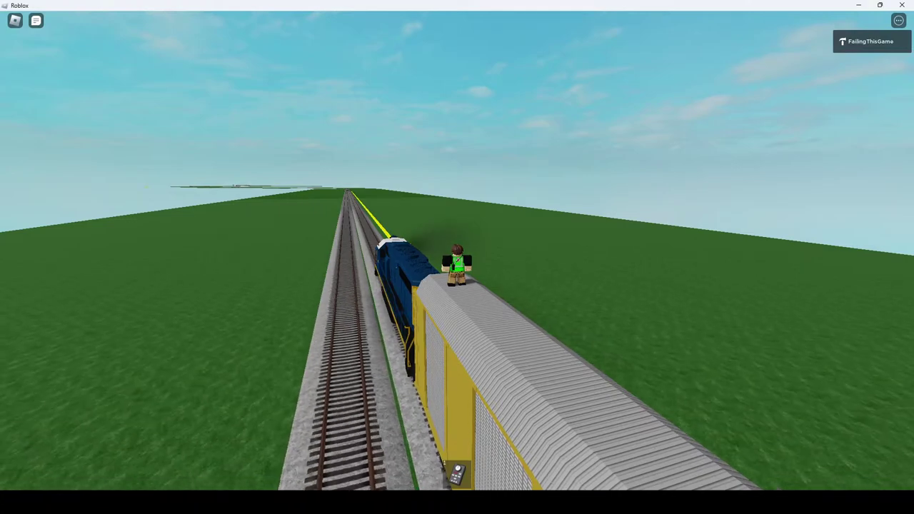
{"action": "key", "text": "1"}
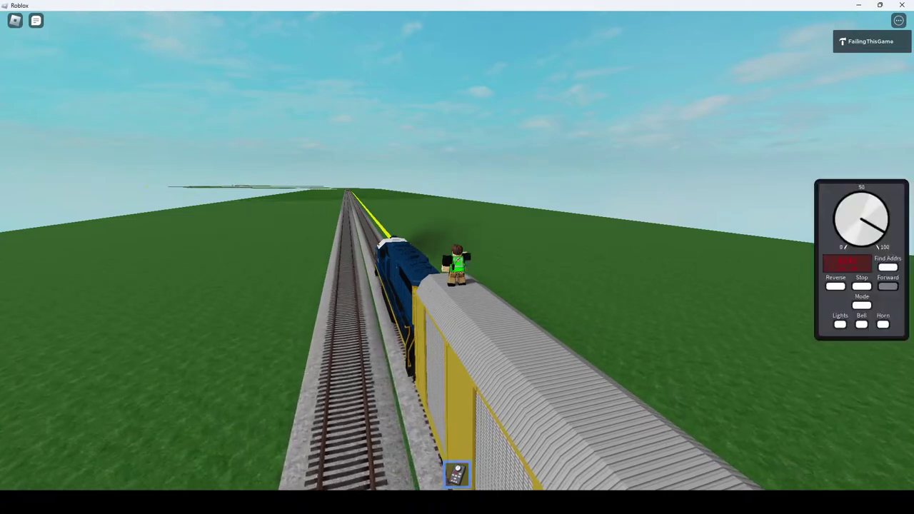
{"action": "key", "text": "1"}
Run the character toward the rear over the autorack roofs, then forward again to the car behind the locomotive.
{"action": "right_click_drag", "start_coordinate": [457, 257], "coordinate": [657, 254]}
{"action": "key", "text": "w"}
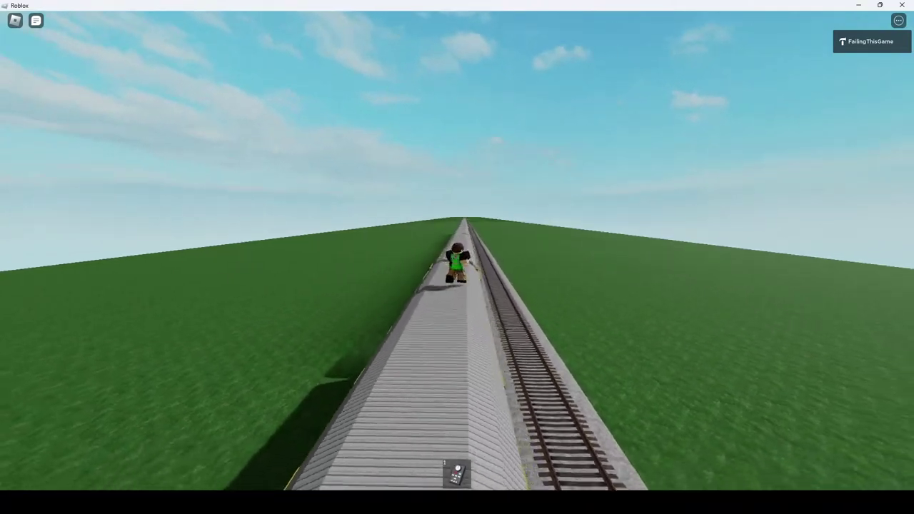
{"action": "right_click_drag", "start_coordinate": [457, 257], "coordinate": [550, 257]}
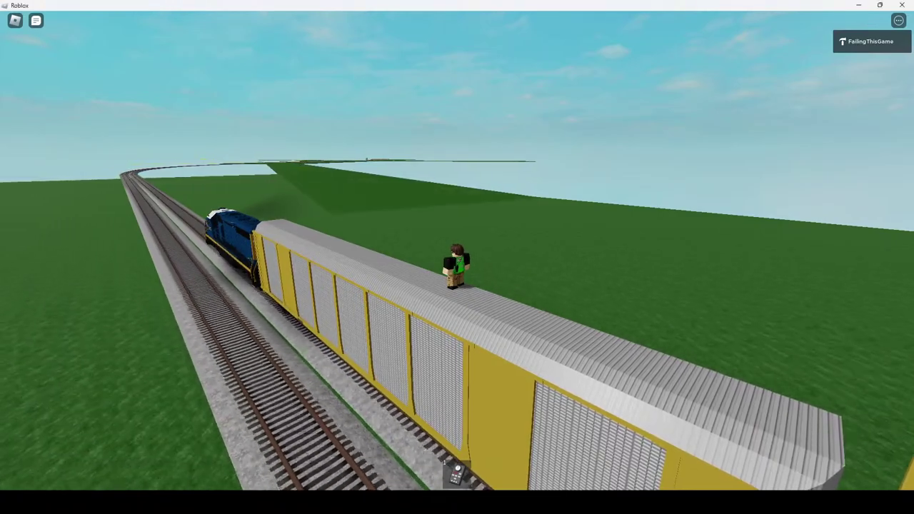
{"action": "key", "text": "w"}
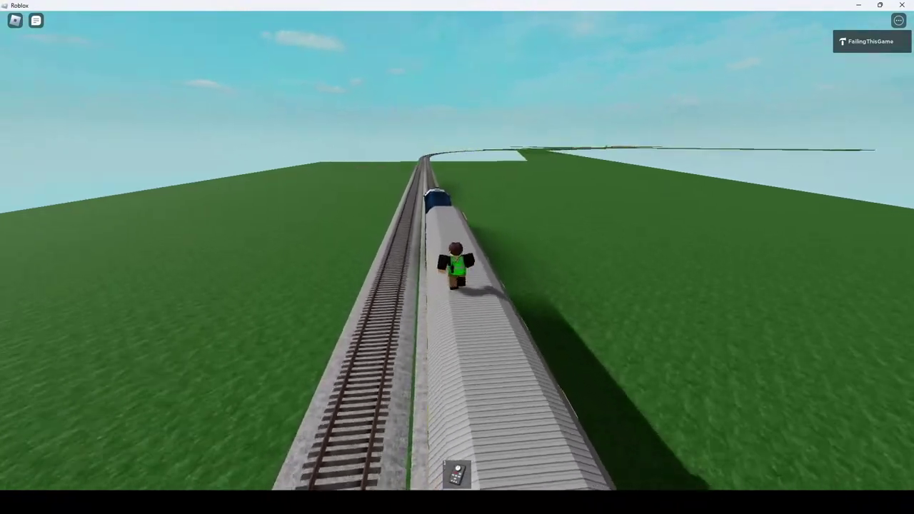
{"action": "key", "text": "d"}
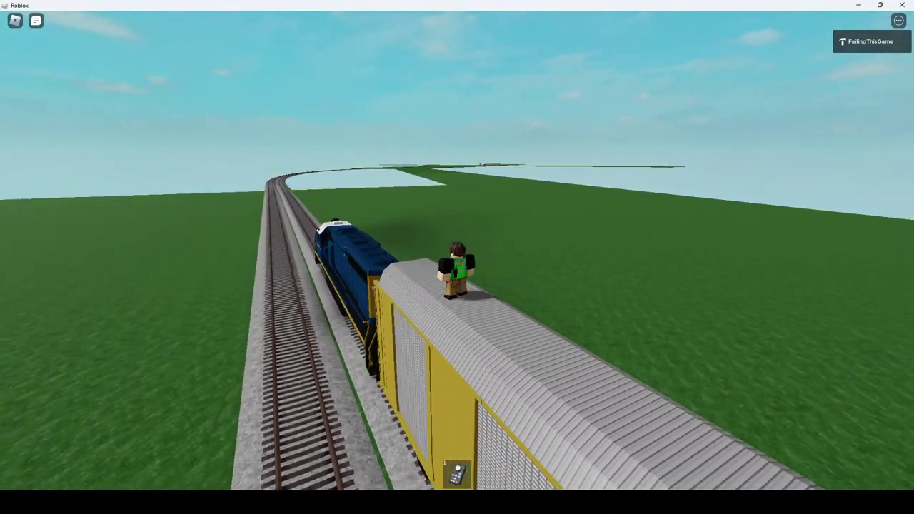
Walk the character back along the autorack roof and view the train ahead and behind on the elevated curved track.
{"action": "key", "text": "s"}
{"action": "key", "text": "s"}
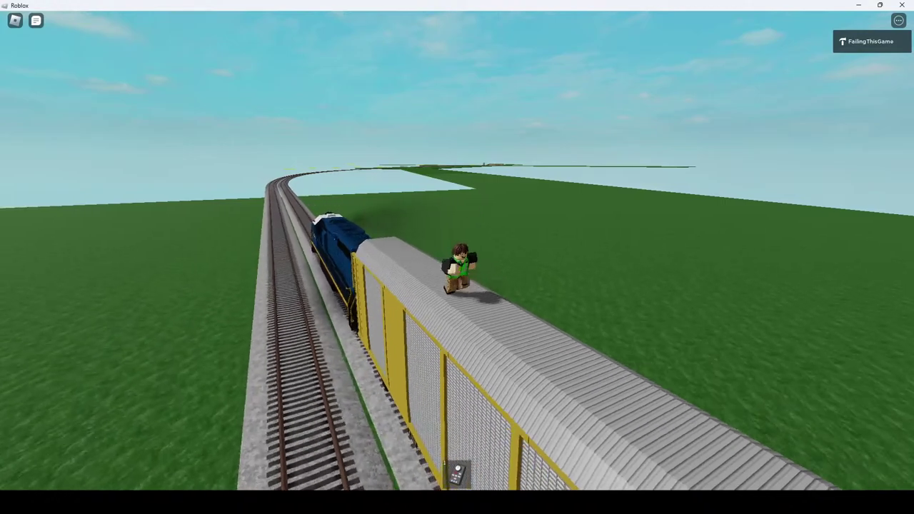
{"action": "key", "text": "s"}
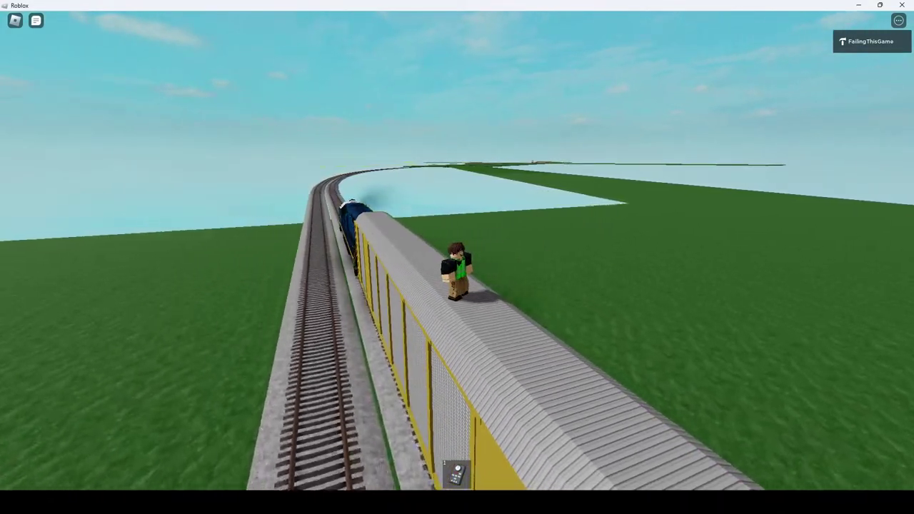
{"action": "right_click_drag", "start_coordinate": [458, 257], "coordinate": [614, 214]}
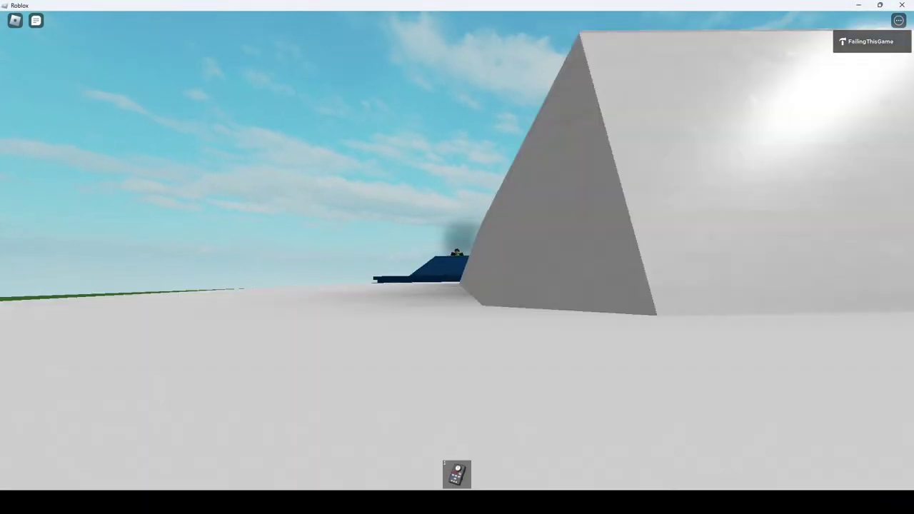
{"action": "scroll", "coordinate": [457, 257], "scroll_direction": "up", "scroll_amount": 3}
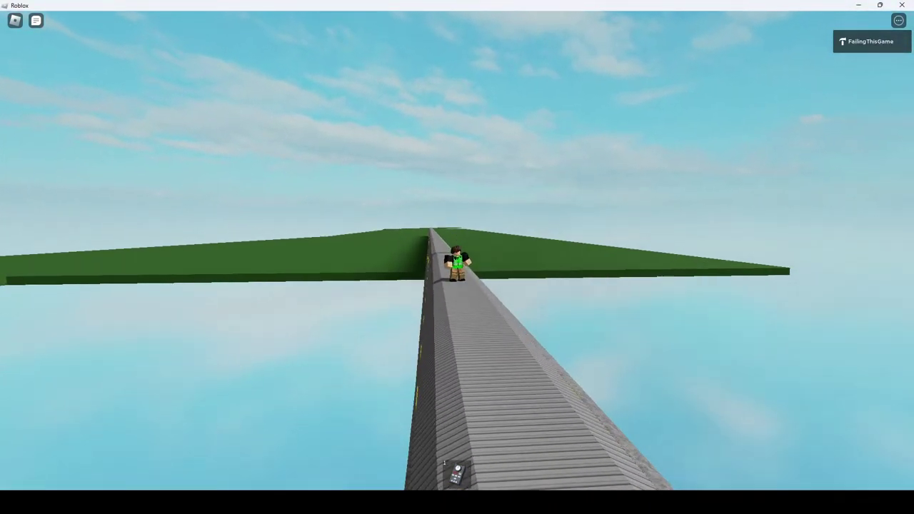
{"action": "right_click_drag", "start_coordinate": [457, 257], "coordinate": [400, 285]}
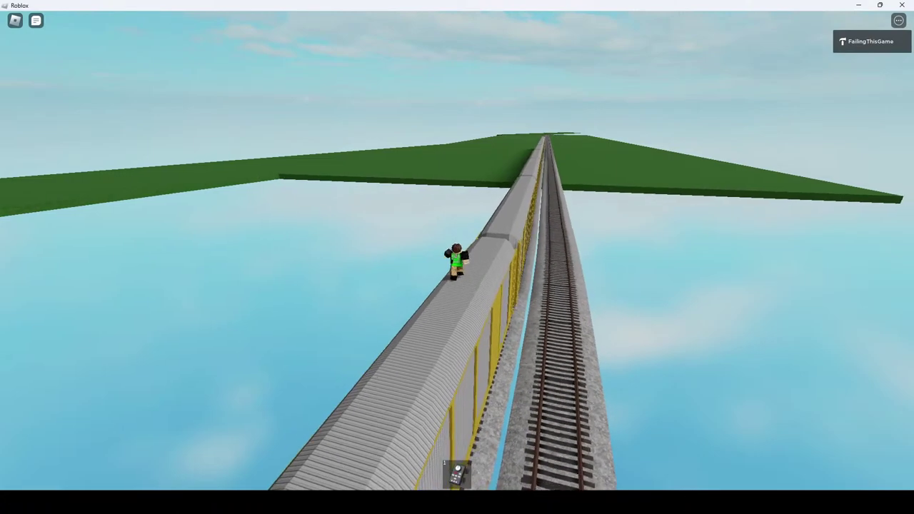
{"action": "right_click_drag", "start_coordinate": [457, 257], "coordinate": [600, 250]}
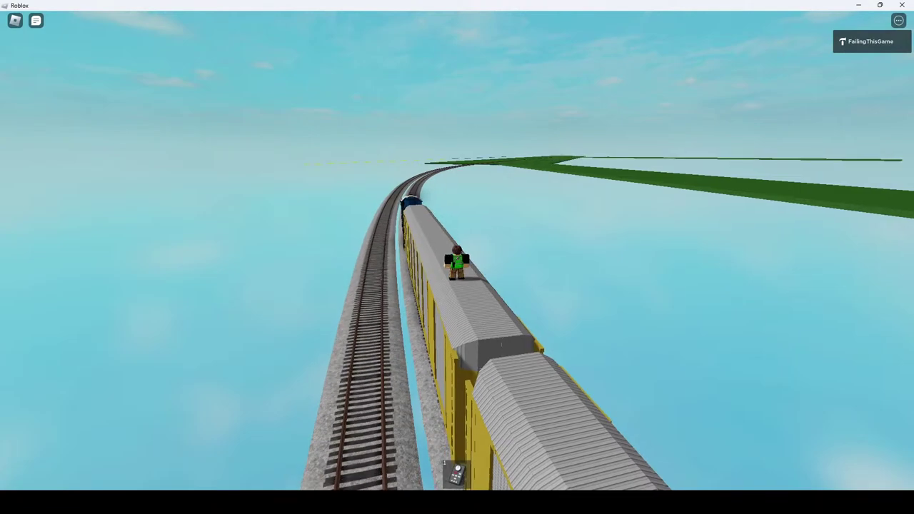
Open the in-game settings of the Roblox player.
{"action": "key", "text": "Escape"}
{"action": "left_click", "coordinate": [382, 90]}
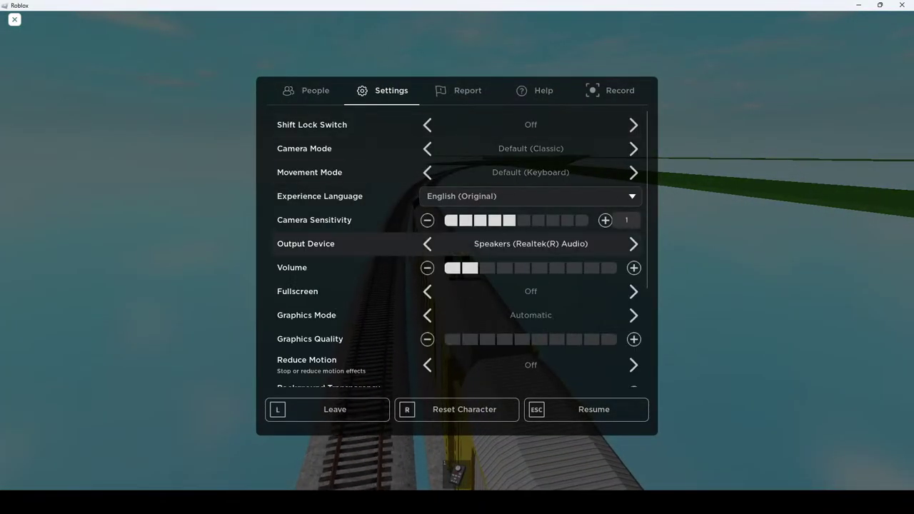
Switch the graphics mode to Manual, set graphics quality to nine bars, and resume the game.
{"action": "left_click", "coordinate": [633, 315]}
{"action": "left_click", "coordinate": [609, 339]}
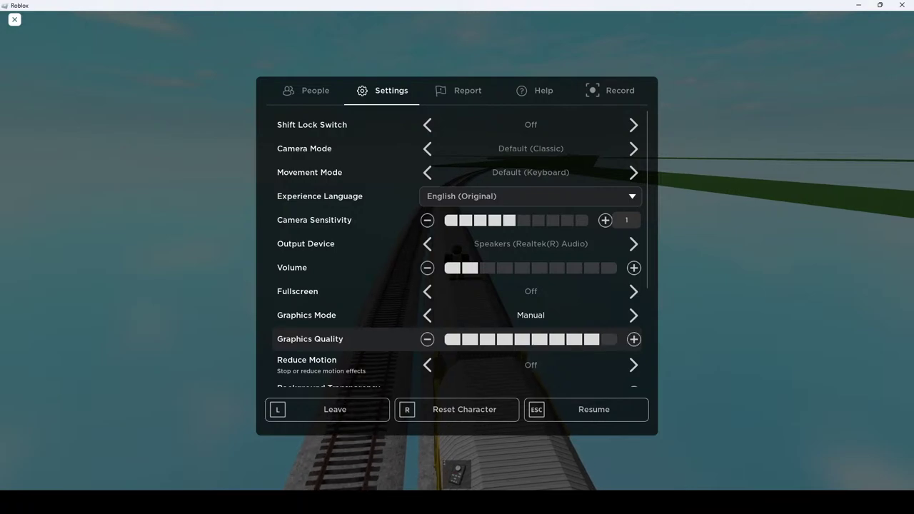
{"action": "key", "text": "Escape"}
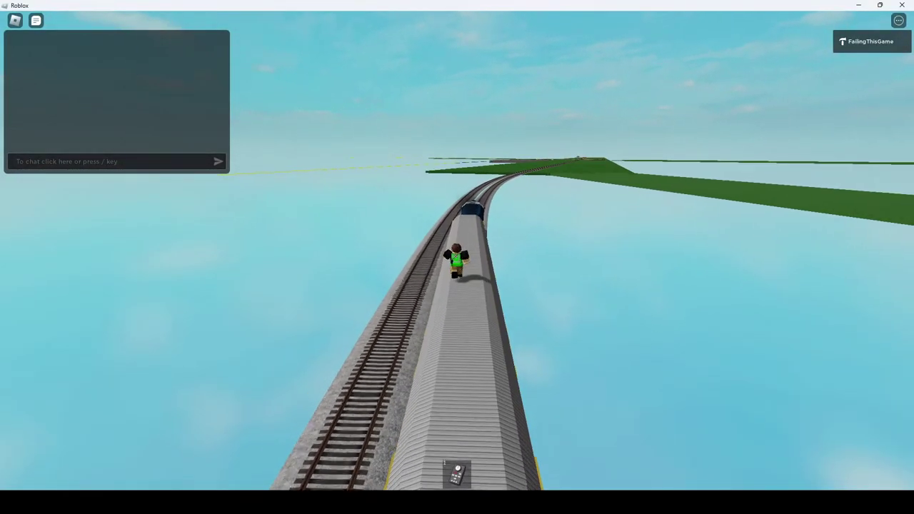
Equip the train remote control and walk forward along the railcar roof to the locomotive.
{"action": "key", "text": "1"}
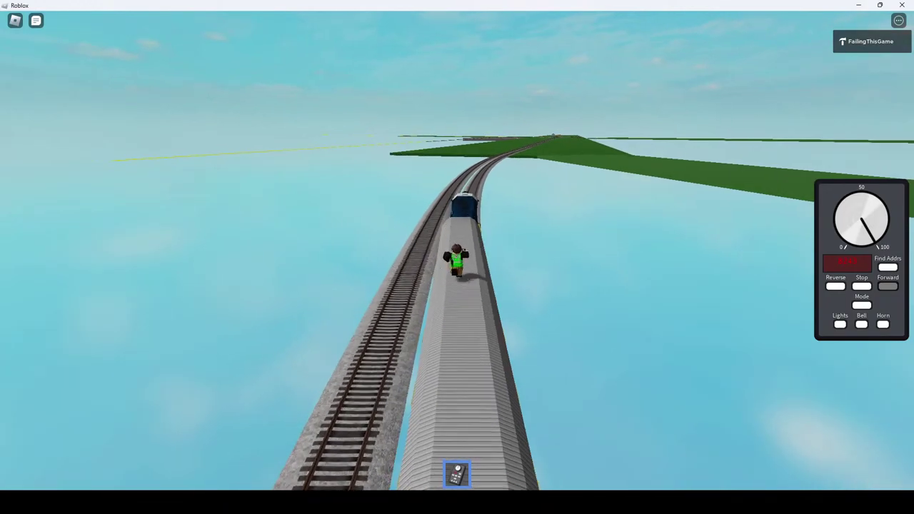
{"action": "key", "text": "ctrl+shift+F3"}
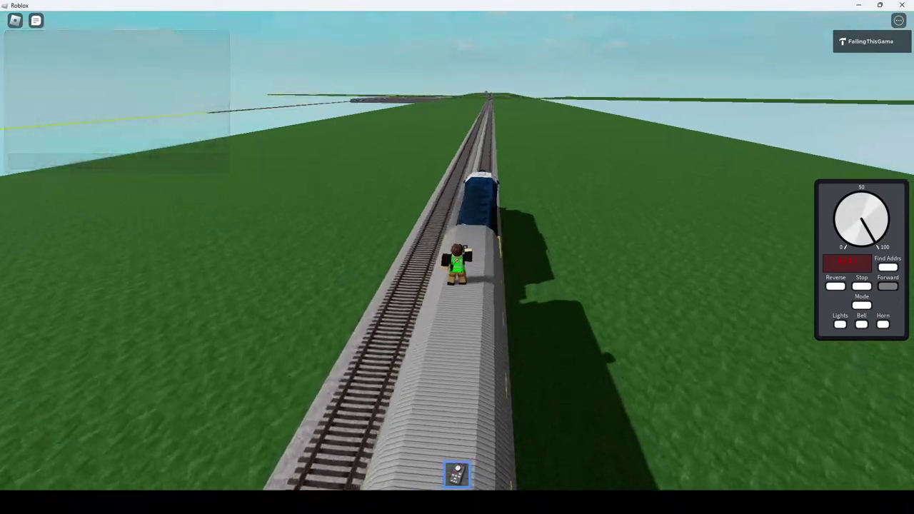
{"action": "key", "text": "a"}
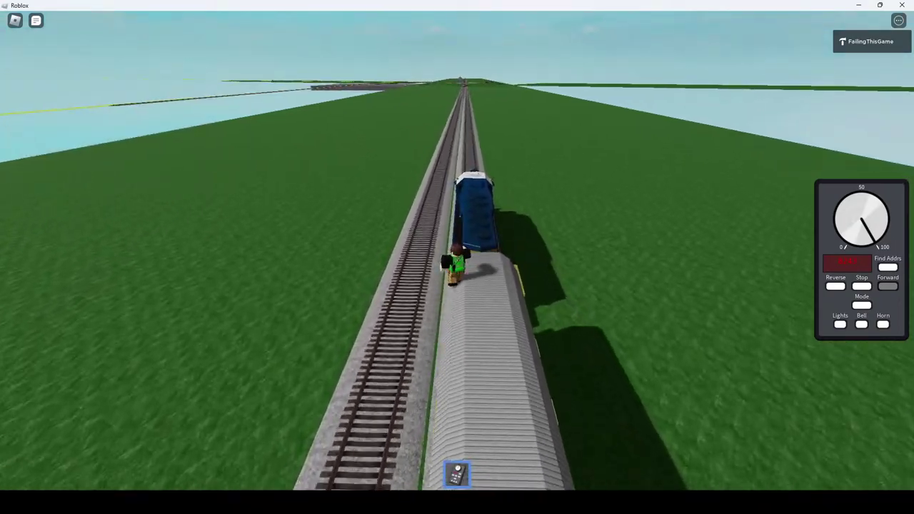
{"action": "key", "text": "a"}
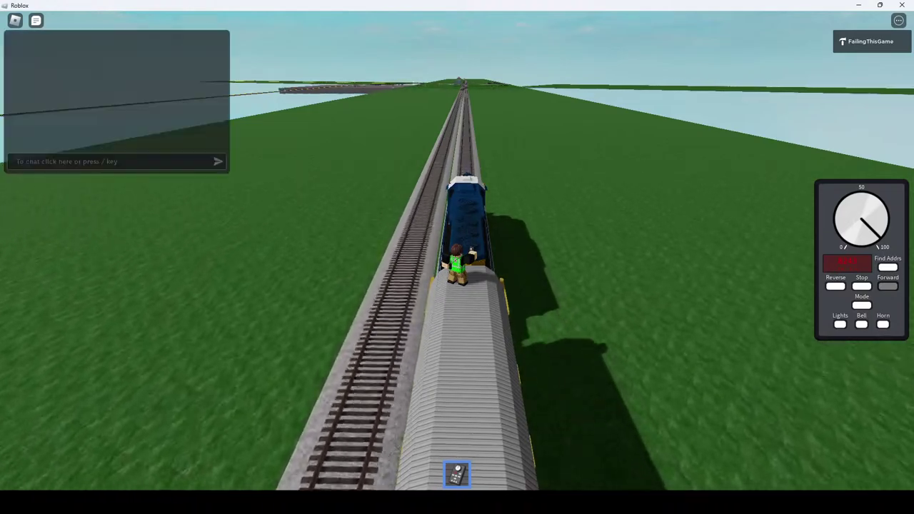
Reduce the train's throttle while viewing the train from above, and get off the railcar roof beside the track.
{"action": "key", "text": "Page_Up"}
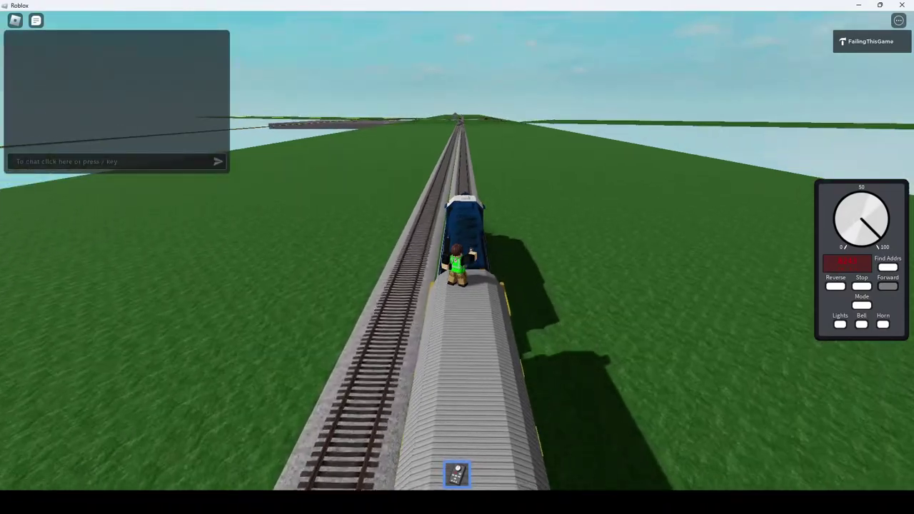
{"action": "key", "text": "o"}
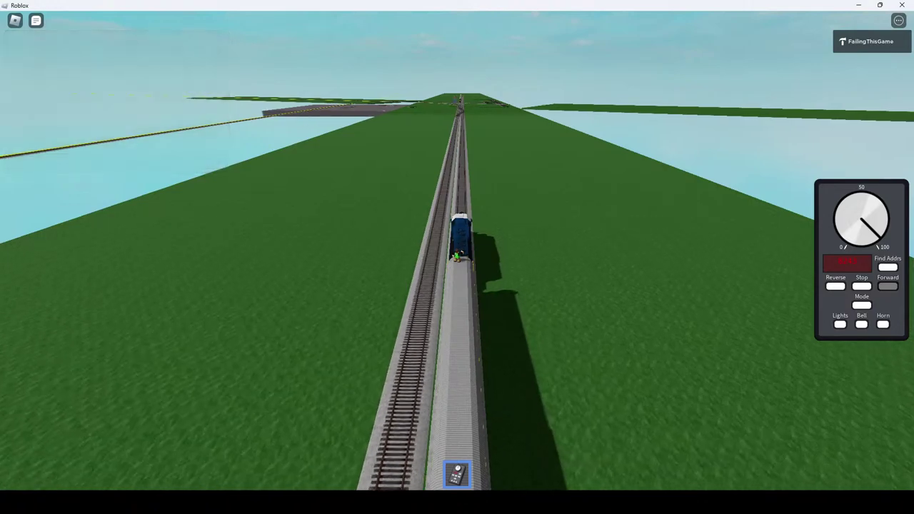
{"action": "key", "text": "Page_Down"}
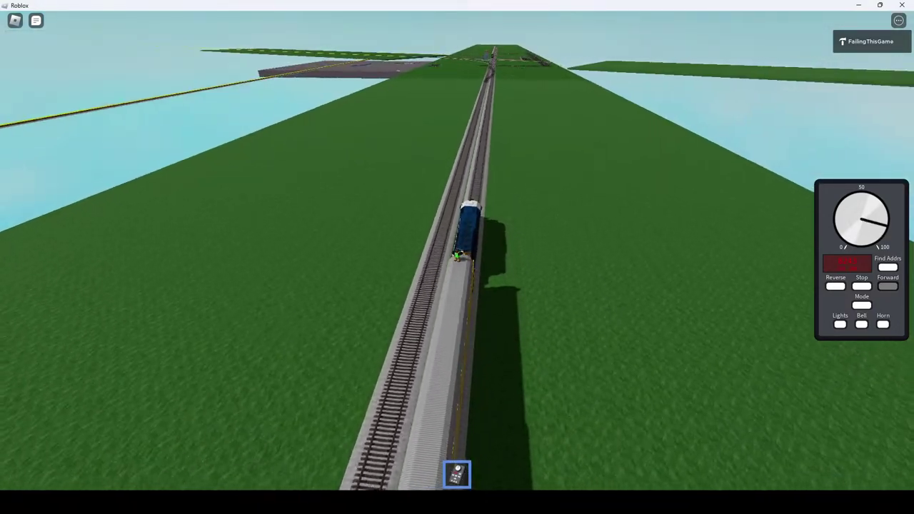
{"action": "key", "text": "Page_Up"}
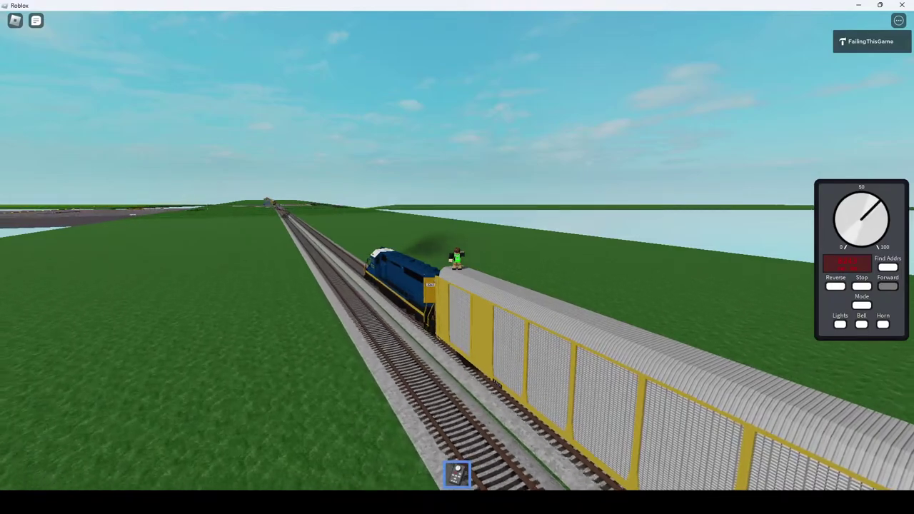
{"action": "key", "text": "Page_Down"}
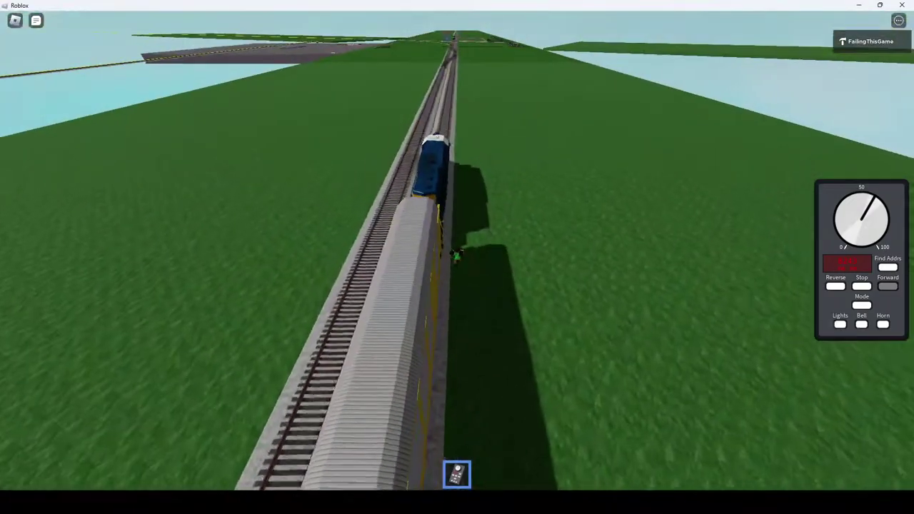
Run ahead of the train to the first crossover turnout and throw its switch while slowing the train.
{"action": "key", "text": "Page_Up"}
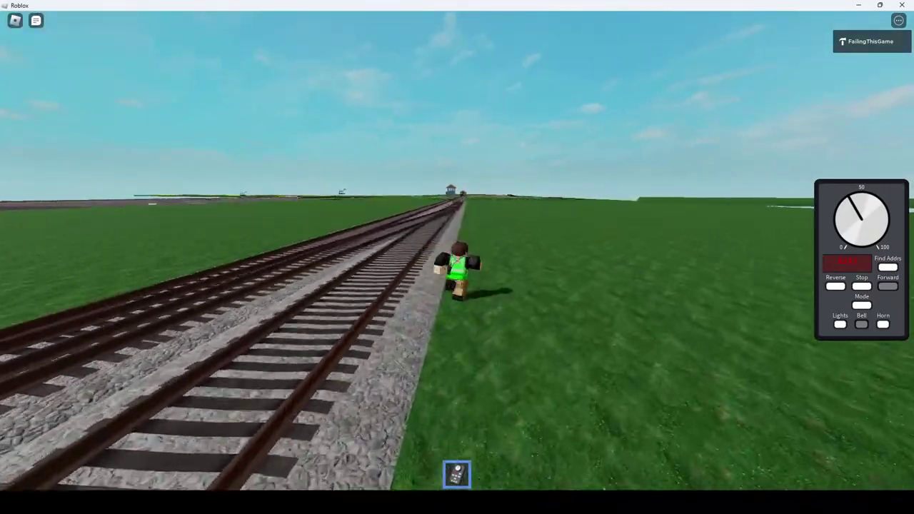
{"action": "key", "text": "w"}
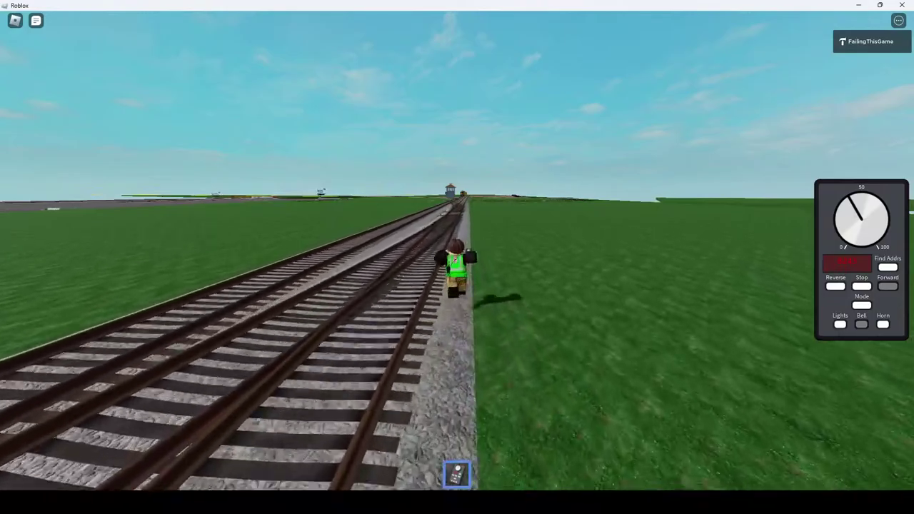
{"action": "key", "text": "w"}
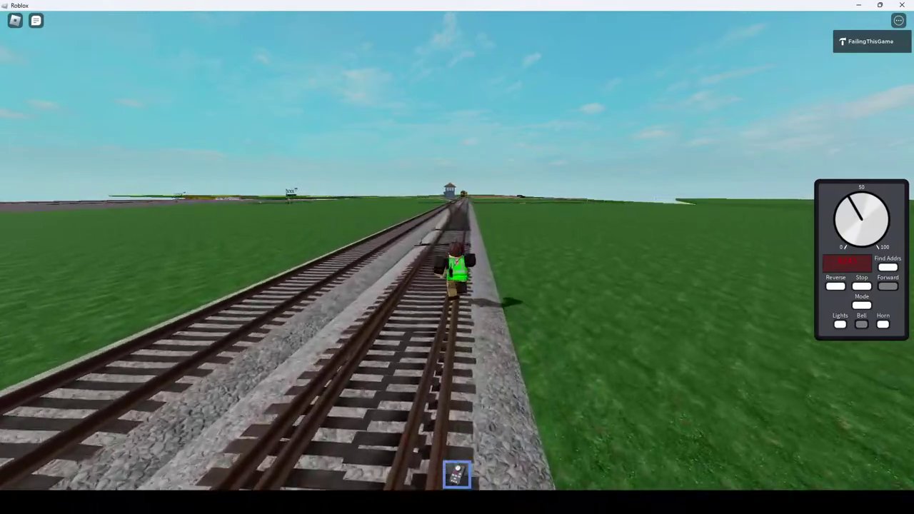
{"action": "key", "text": "w"}
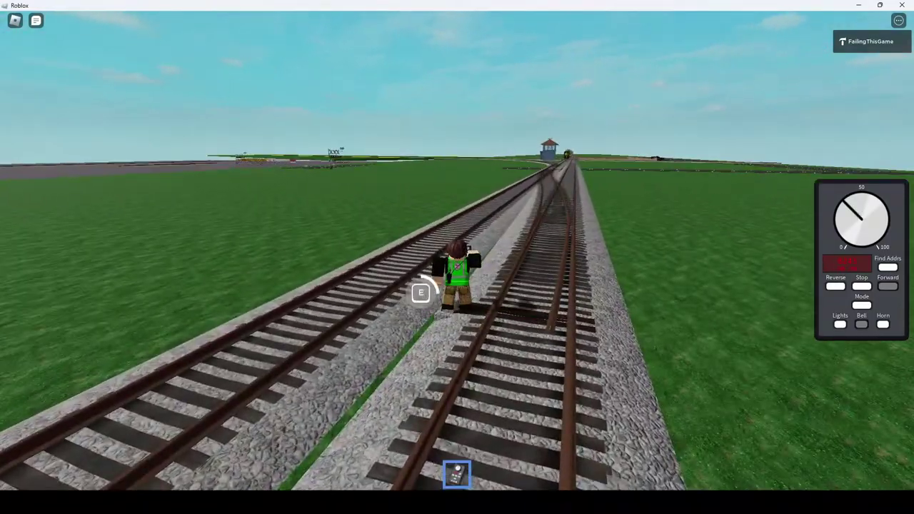
{"action": "key", "text": "d"}
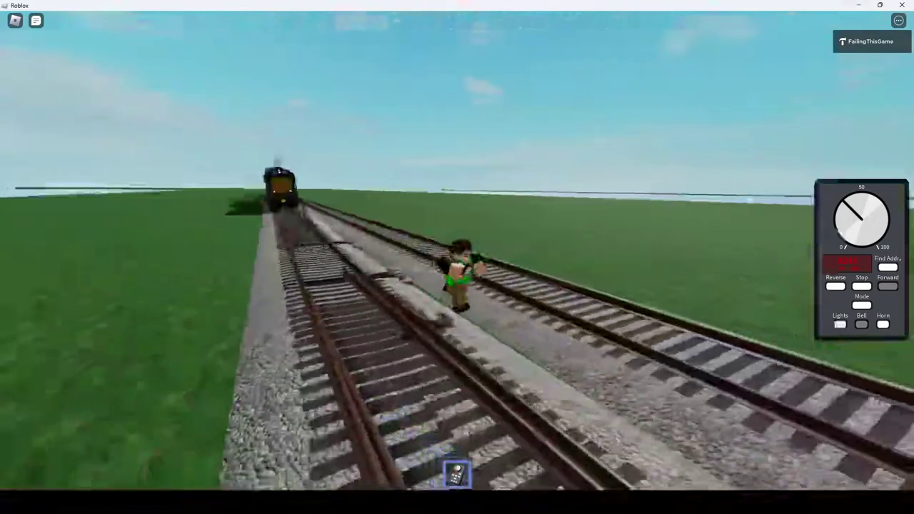
Cross to the adjacent track, run to the turnout before the road crossing, and throw its switch.
{"action": "key", "text": "w"}
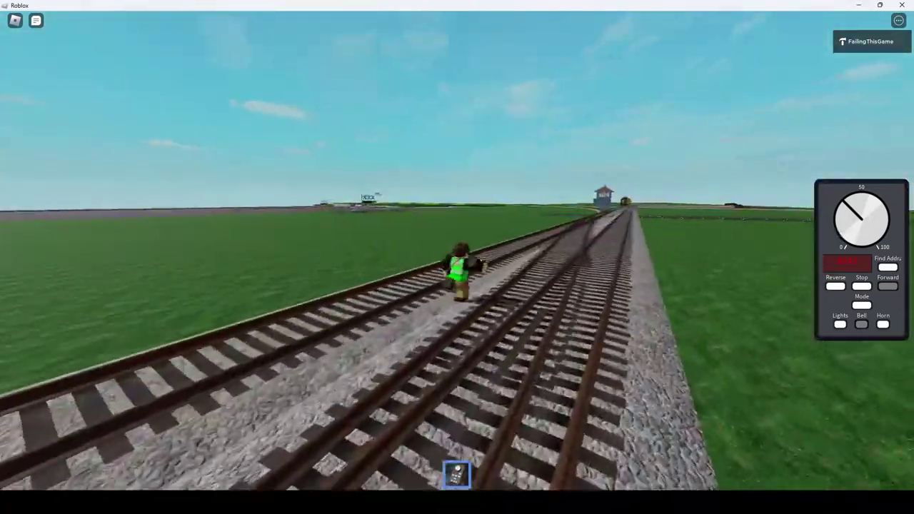
{"action": "key", "text": "w"}
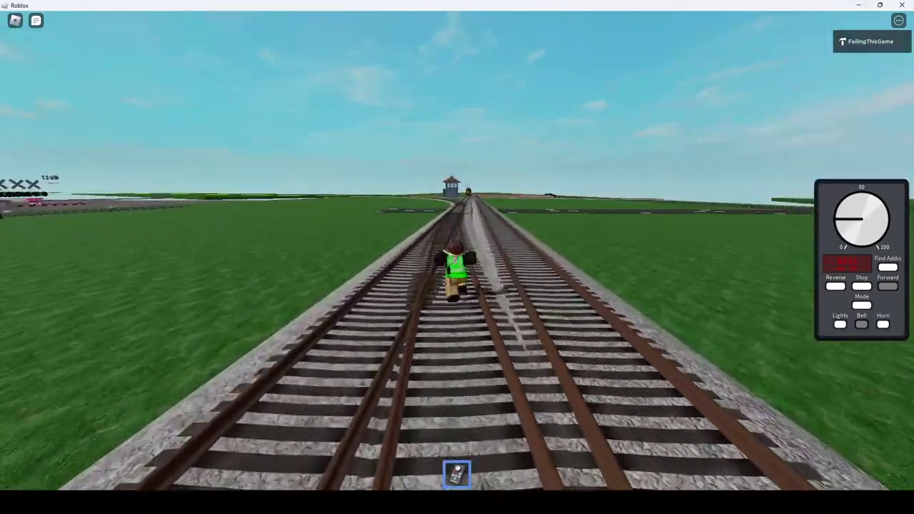
{"action": "key", "text": "w"}
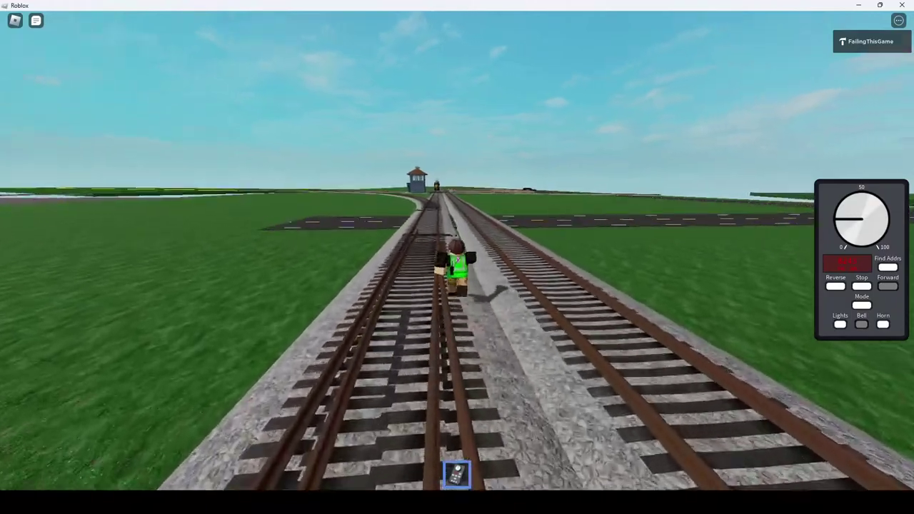
{"action": "key", "text": "e"}
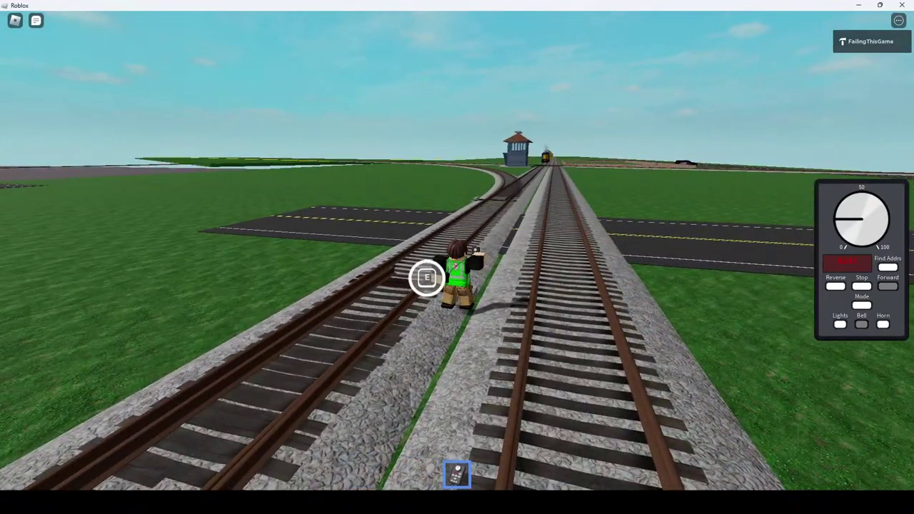
Continue past the road crossing and throw the switch for the curve branching off before the tower.
{"action": "right_click_drag", "start_coordinate": [472, 244], "coordinate": [472, 244]}
{"action": "key", "text": "s"}
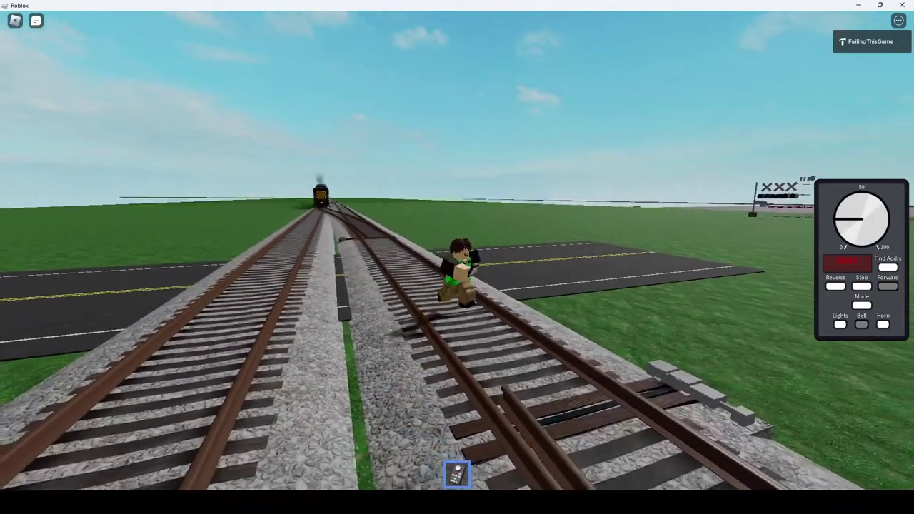
{"action": "right_click_drag", "start_coordinate": [472, 244], "coordinate": [472, 244]}
{"action": "key", "text": "e"}
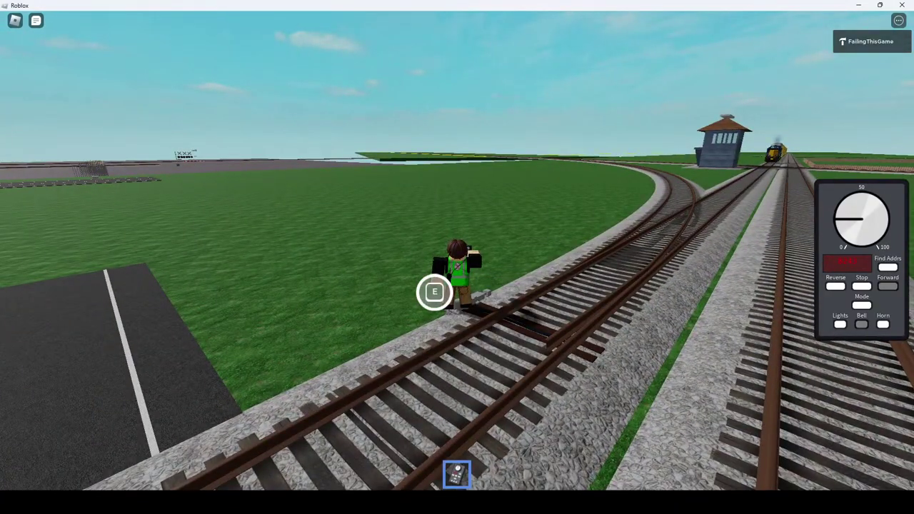
Inspect the junction at the far end of the curve with the free camera, then return to the character.
{"action": "key", "text": "a"}
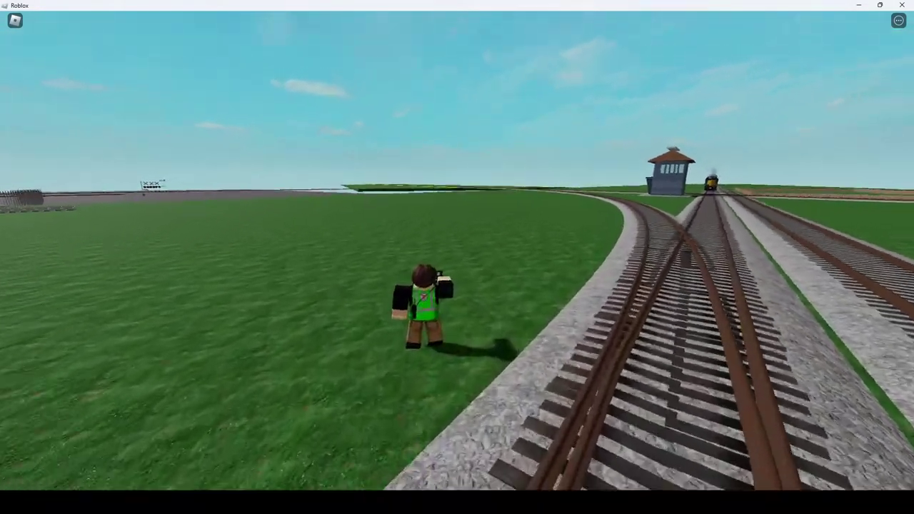
{"action": "key", "text": "w"}
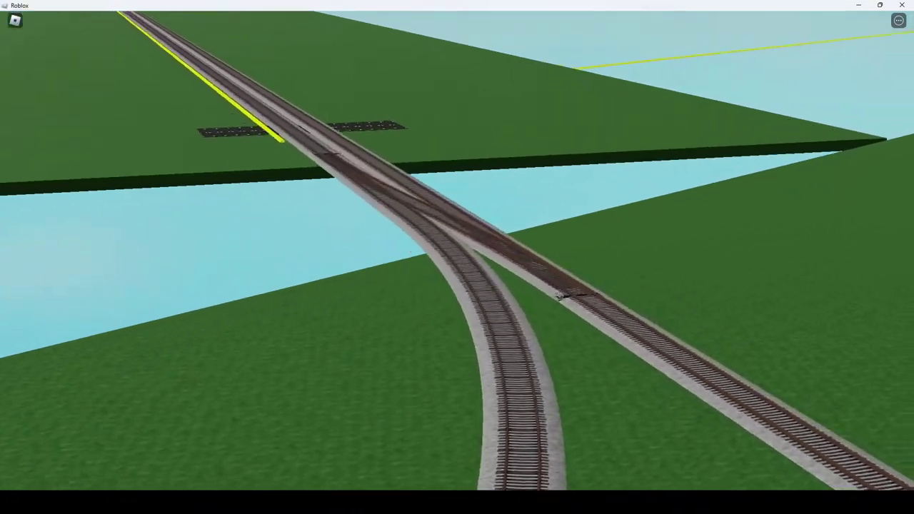
{"action": "key", "text": "shift+p"}
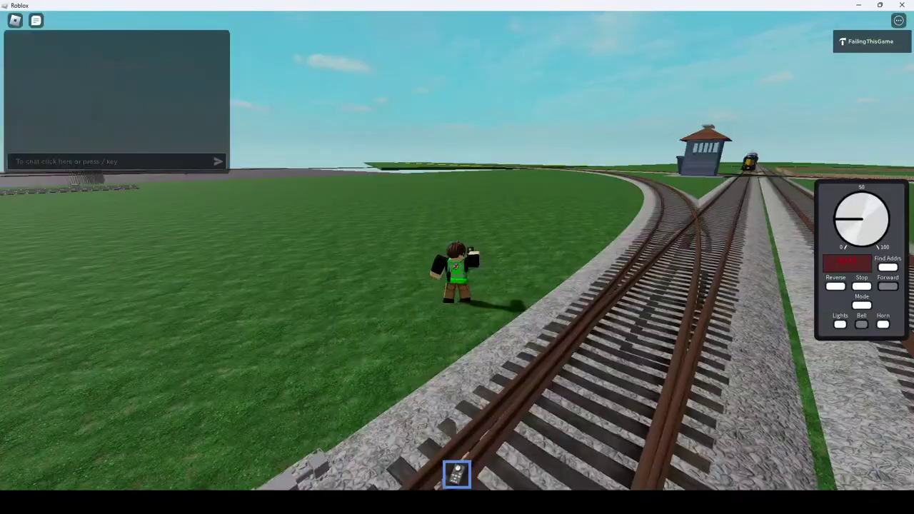
Run along the line to the grass between the straight track and the diverging curve near the tower.
{"action": "key", "text": "w"}
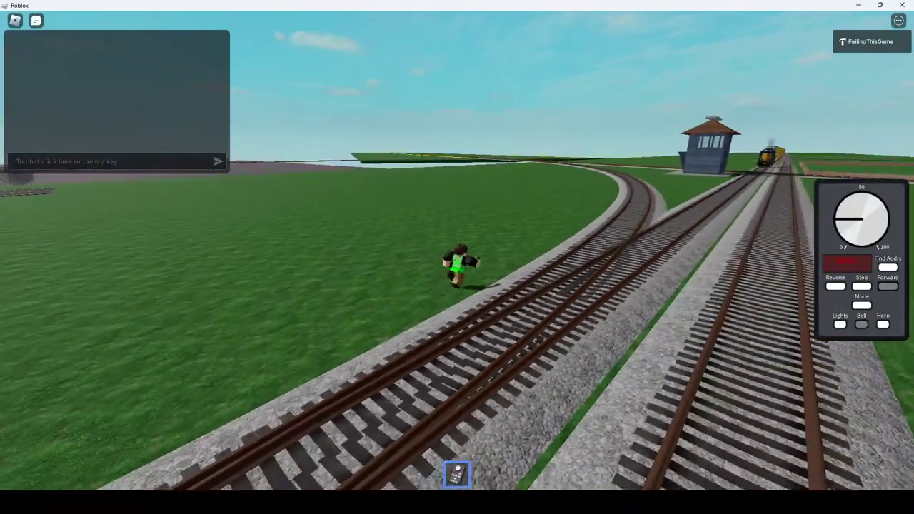
{"action": "key", "text": "w"}
{"action": "key", "text": "Left"}
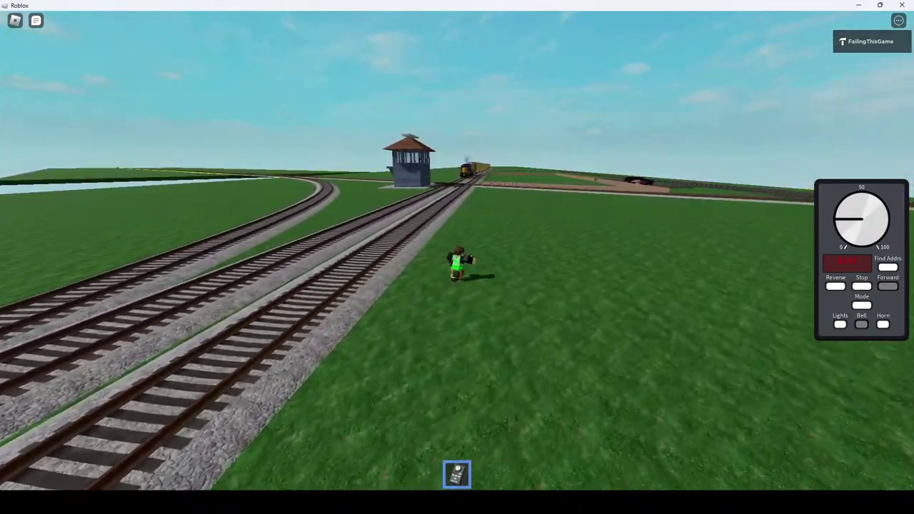
{"action": "key", "text": "Right"}
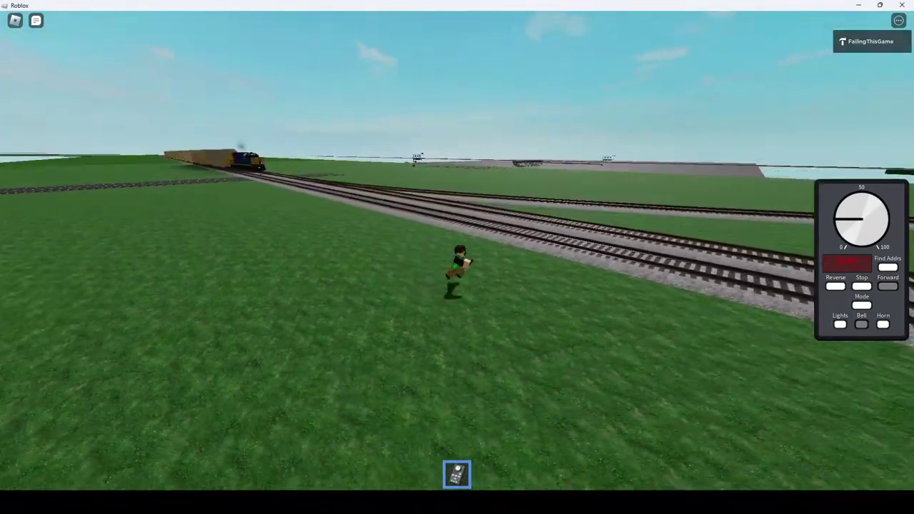
{"action": "key", "text": "Right"}
{"action": "key", "text": "Left"}
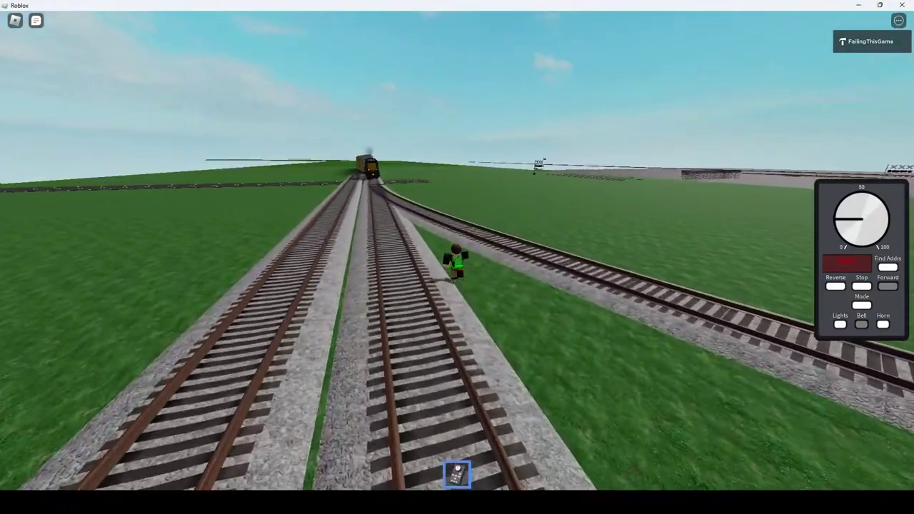
{"action": "key", "text": "w"}
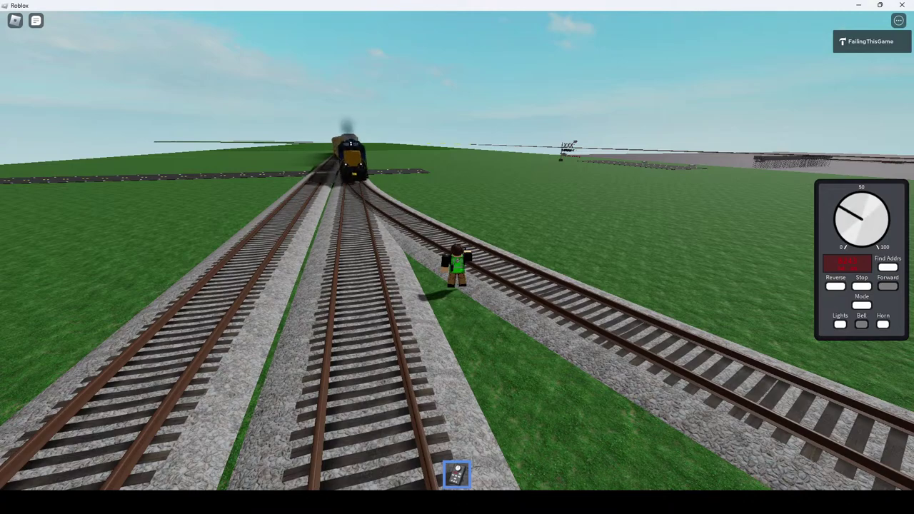
Watch the train enter the diverging curve beside the tower.
{"action": "right_click_drag", "start_coordinate": [457, 286], "coordinate": [457, 236]}
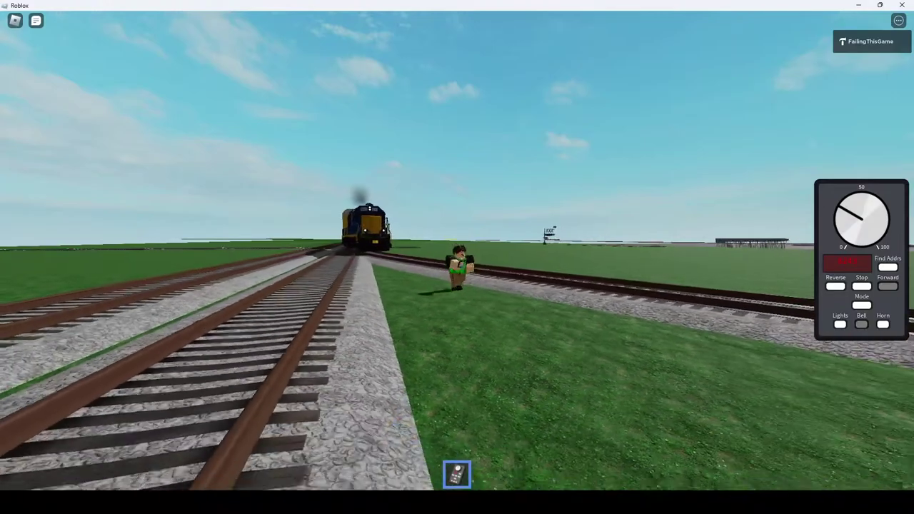
{"action": "right_click_drag", "start_coordinate": [457, 257], "coordinate": [457, 307]}
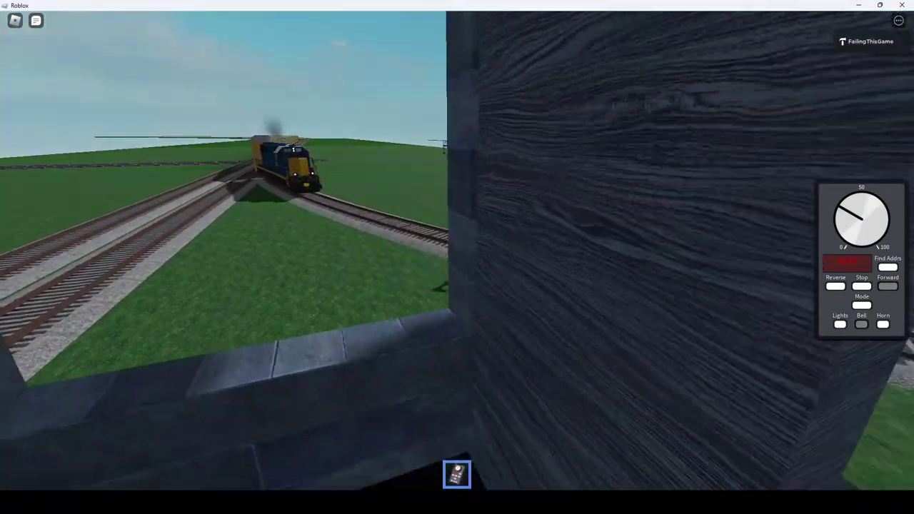
{"action": "right_click_drag", "start_coordinate": [457, 307], "coordinate": [389, 315]}
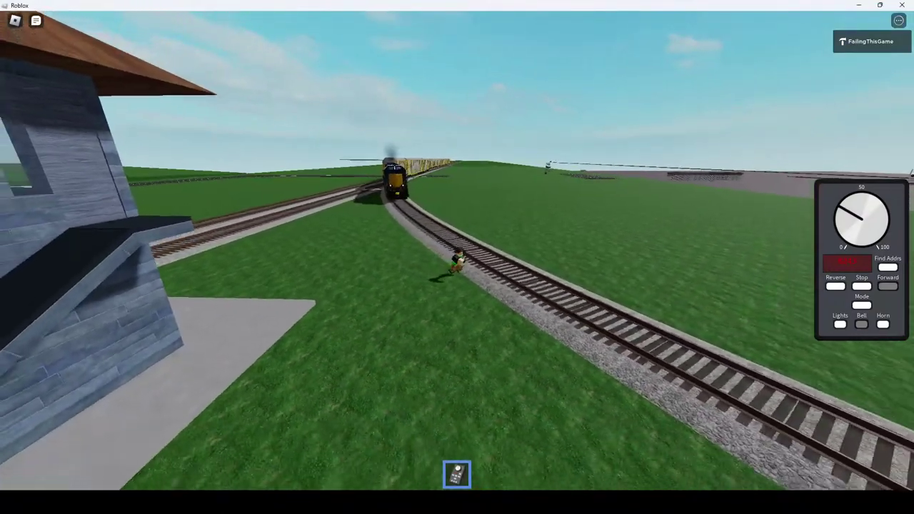
Run ahead of the train to the turnout where the curve joins the straight line before the water gap.
{"action": "scroll", "coordinate": [457, 258], "scroll_direction": "down", "scroll_amount": 10}
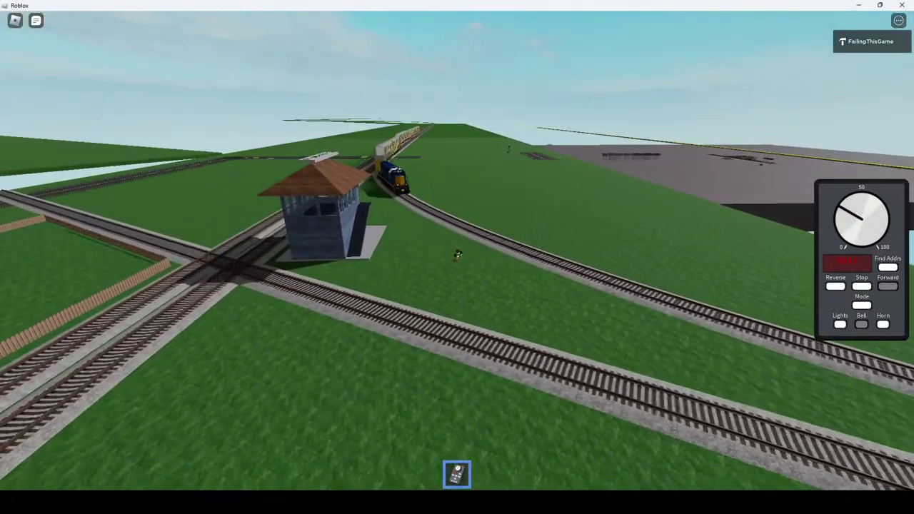
{"action": "right_click_drag", "start_coordinate": [389, 316], "coordinate": [602, 310]}
{"action": "scroll", "coordinate": [457, 257], "scroll_direction": "up", "scroll_amount": 3}
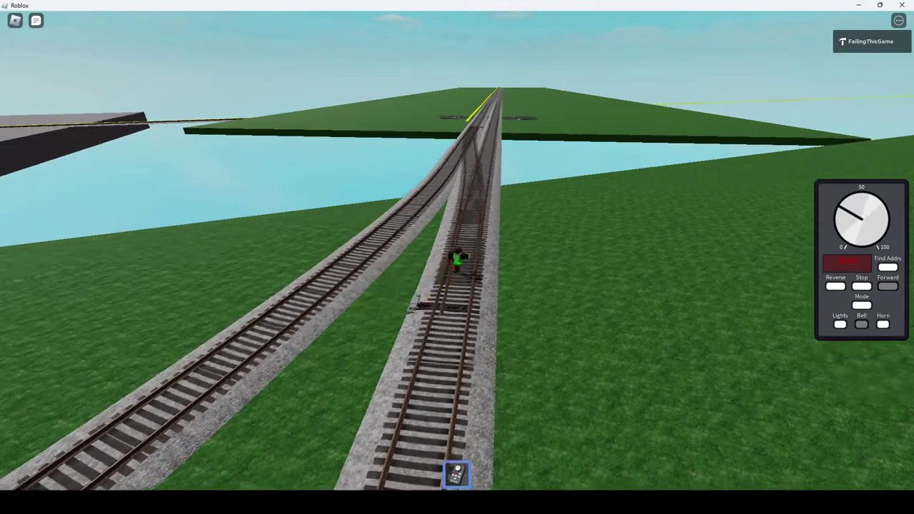
Run across the water gap to the turnout on the far side and face the approaching train from the parallel track.
{"action": "right_click_drag", "start_coordinate": [602, 310], "coordinate": [614, 294]}
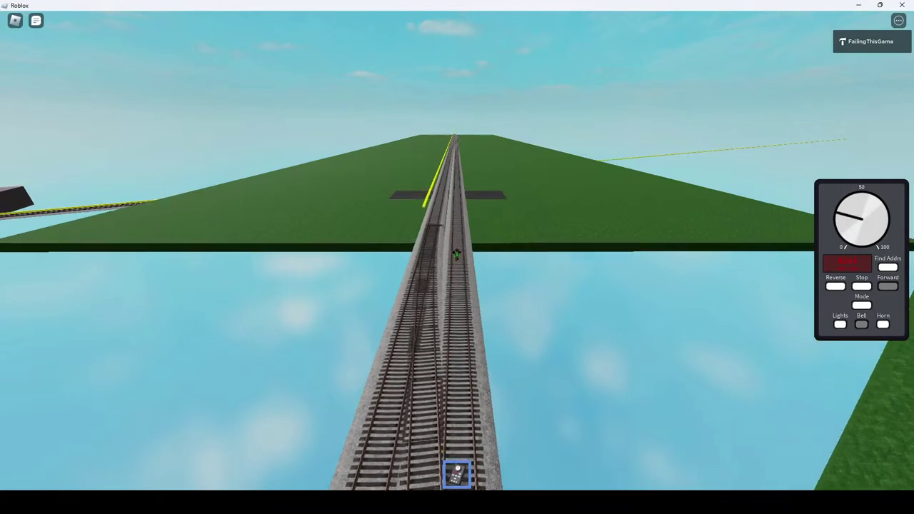
{"action": "scroll", "coordinate": [457, 257], "scroll_direction": "up", "scroll_amount": 10}
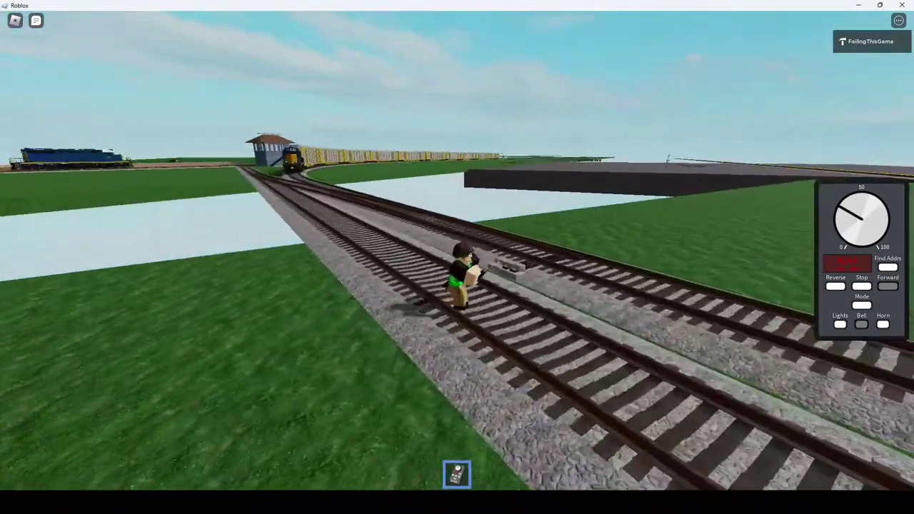
{"action": "key", "text": "s"}
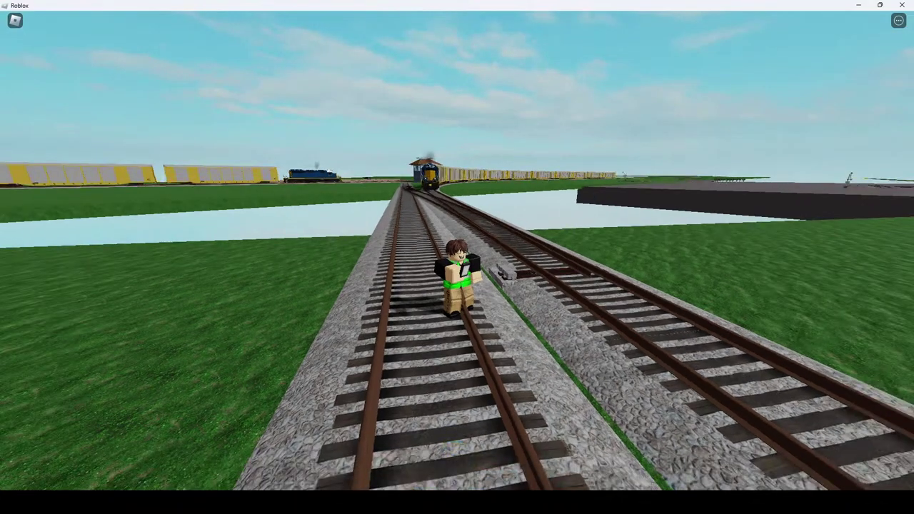
{"action": "key", "text": "s"}
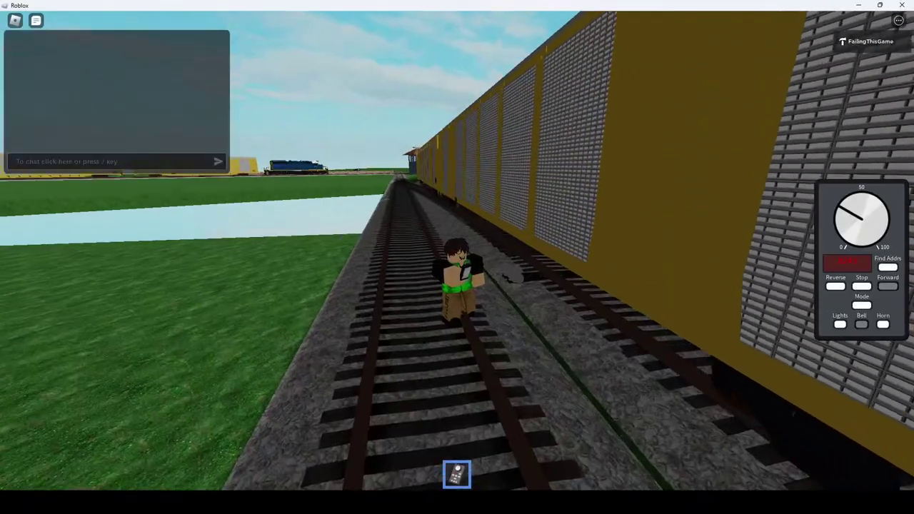
Raise the train's throttle to 50 and watch the autorack cars roll past the turnout beyond the water gap.
{"action": "key", "text": "1"}
{"action": "key", "text": "w"}
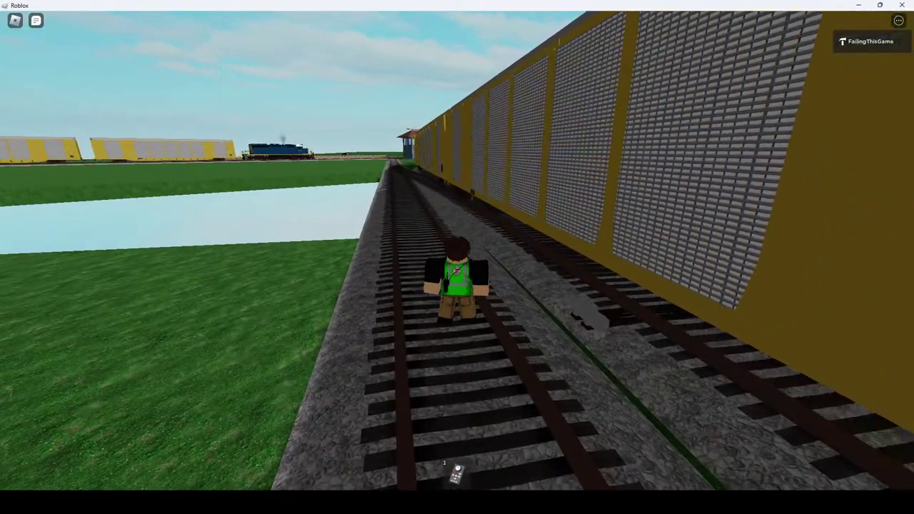
{"action": "scroll", "coordinate": [457, 257], "scroll_direction": "down", "scroll_amount": 10}
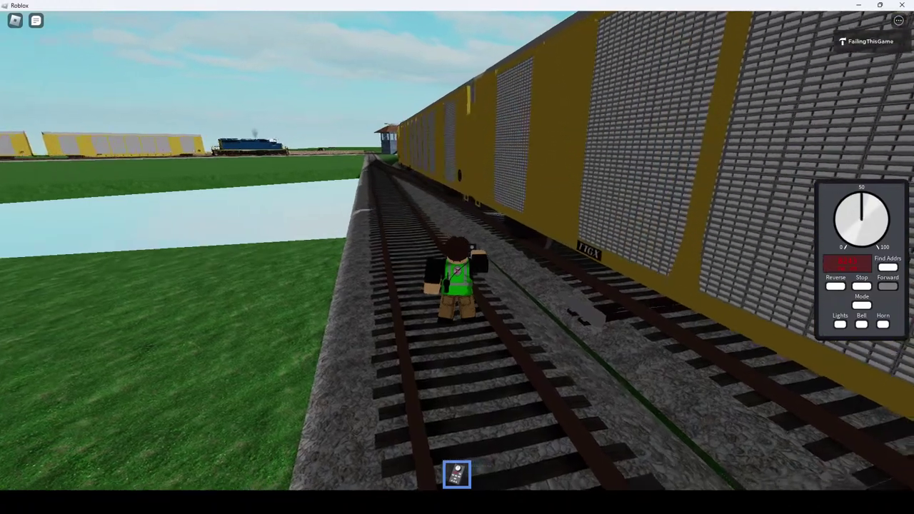
{"action": "key", "text": "1"}
{"action": "right_click_drag", "start_coordinate": [457, 257], "coordinate": [642, 257]}
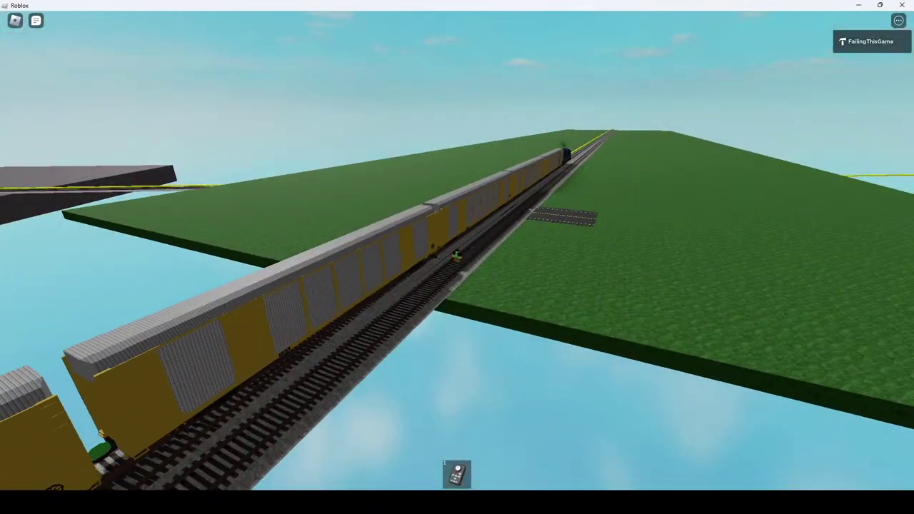
{"action": "right_click_drag", "start_coordinate": [457, 257], "coordinate": [685, 257]}
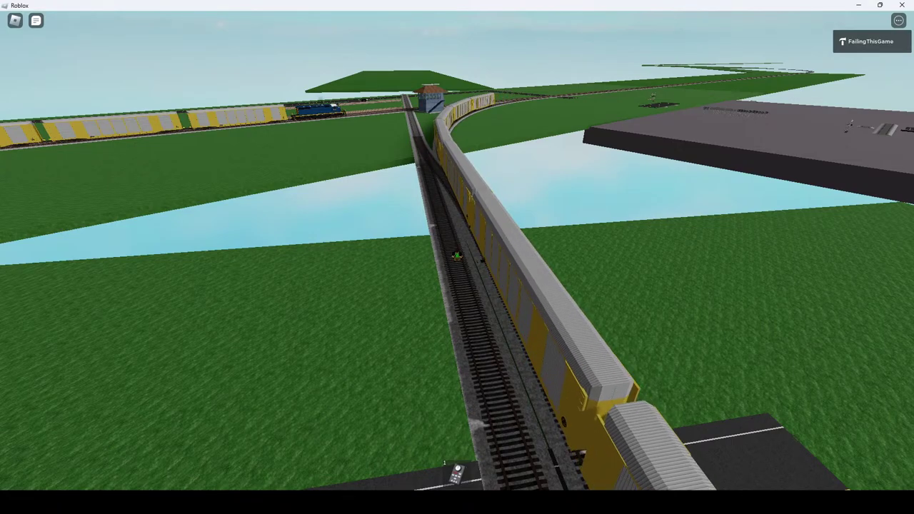
{"action": "scroll", "coordinate": [457, 257], "scroll_direction": "up", "scroll_amount": 10}
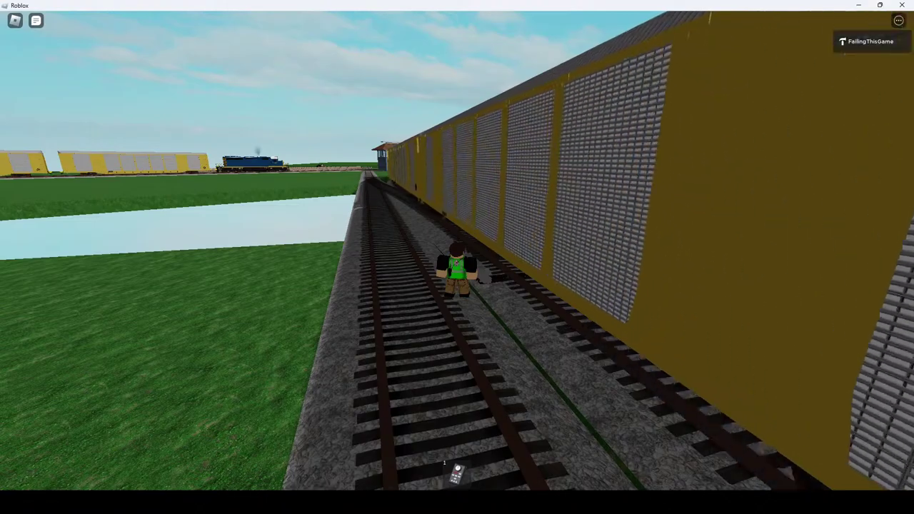
Wait beside the turnout until the last autorack car clears it and throw the switch.
{"action": "key", "text": "w"}
{"action": "key", "text": "1"}
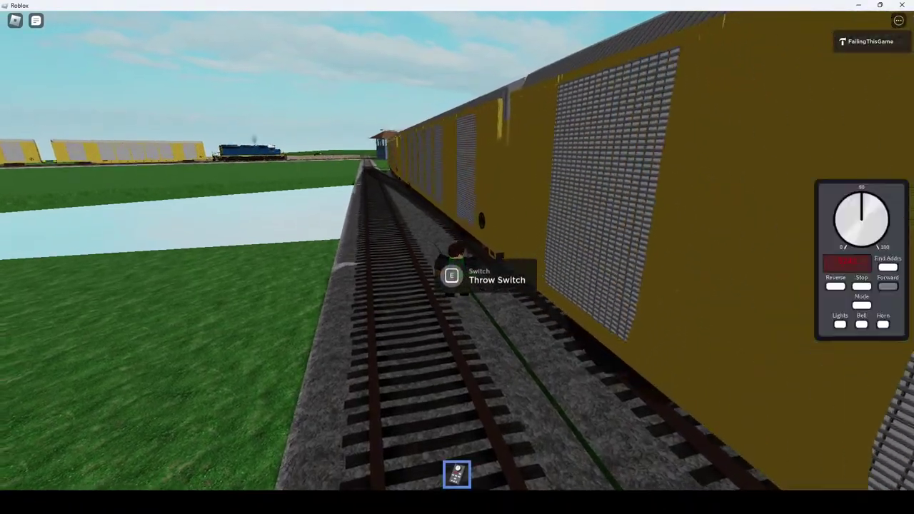
{"action": "right_click_drag", "start_coordinate": [457, 257], "coordinate": [414, 300]}
{"action": "scroll", "coordinate": [457, 271], "scroll_direction": "down", "scroll_amount": 10}
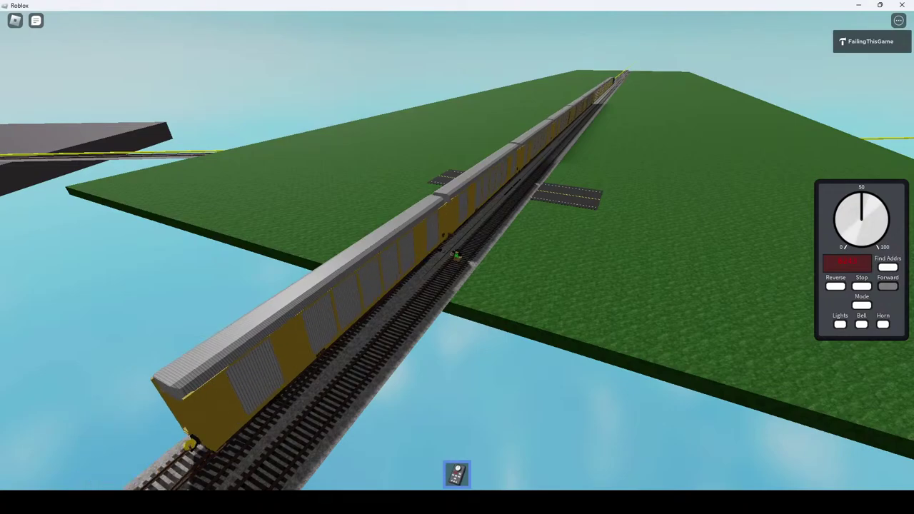
{"action": "scroll", "coordinate": [457, 257], "scroll_direction": "up", "scroll_amount": 8}
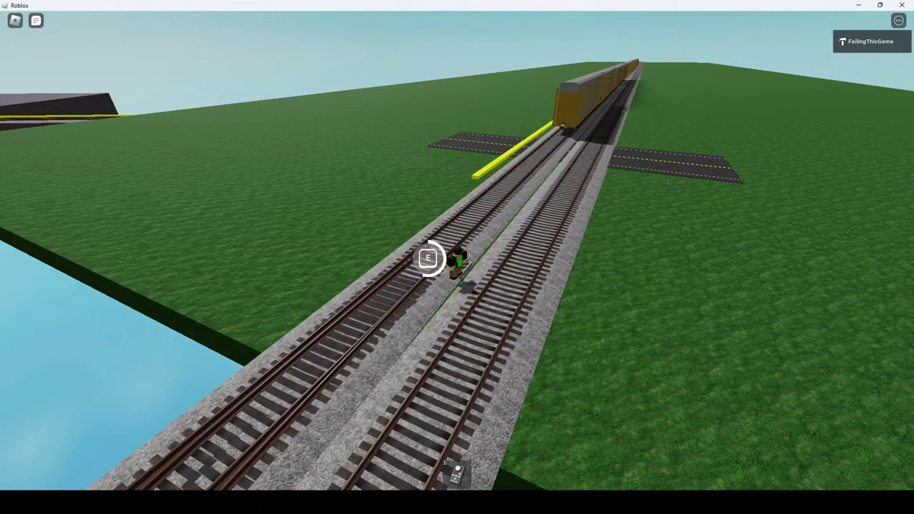
Run back over the water gap and past the tower crossing to the fenced grass beyond the tracks.
{"action": "right_click_drag", "start_coordinate": [457, 257], "coordinate": [200, 229]}
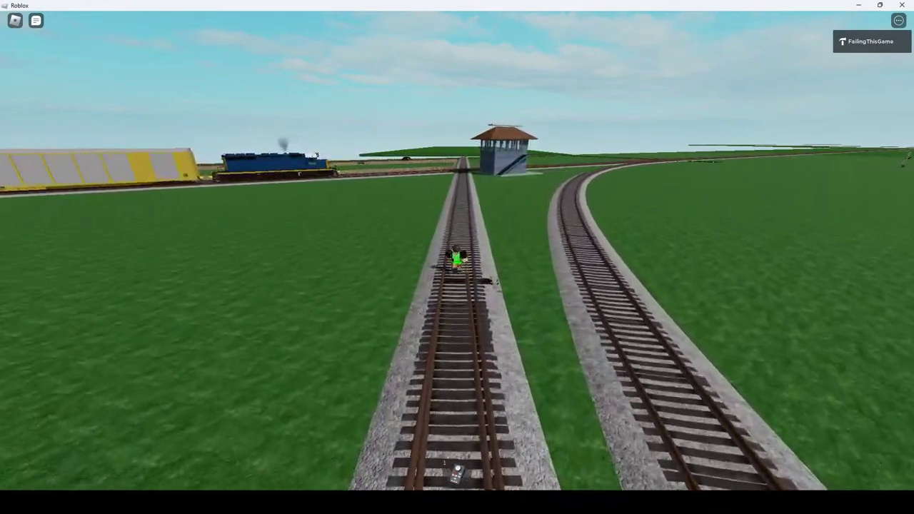
{"action": "key", "text": "a"}
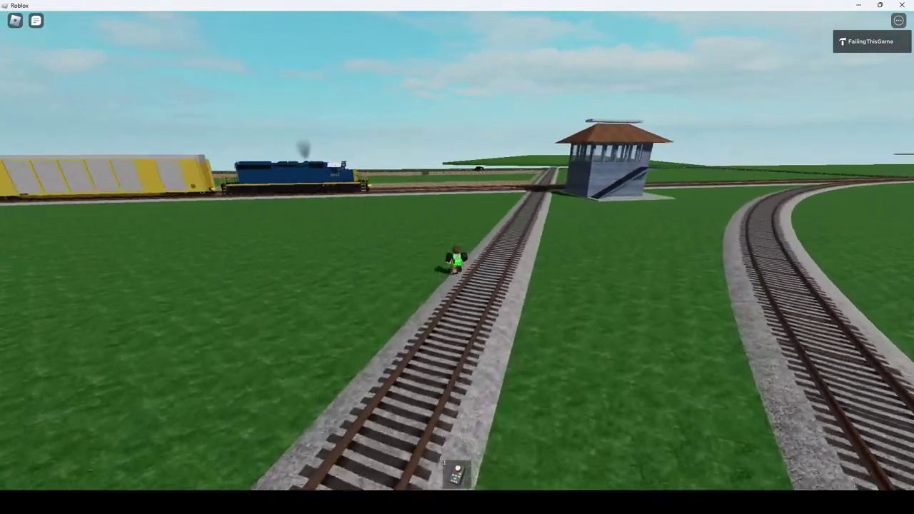
{"action": "key", "text": "w"}
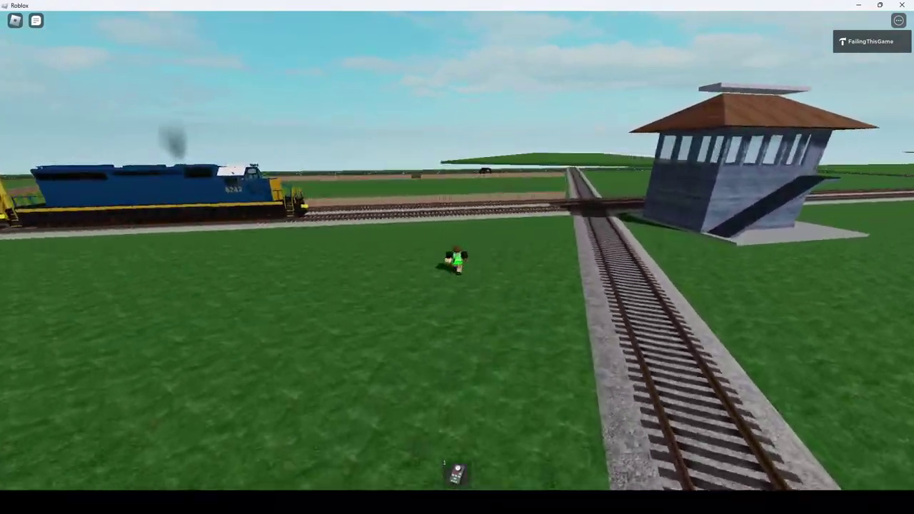
{"action": "key", "text": "s"}
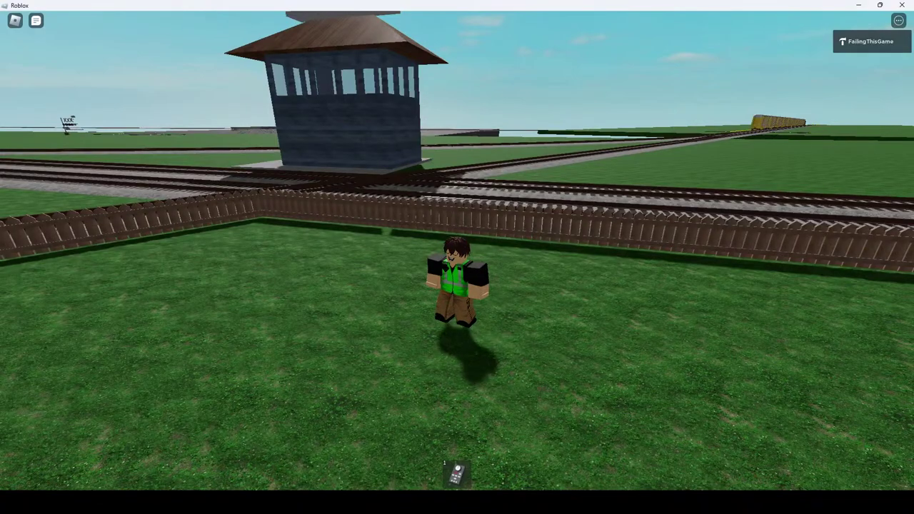
{"action": "scroll", "coordinate": [457, 257], "scroll_direction": "down", "scroll_amount": 5}
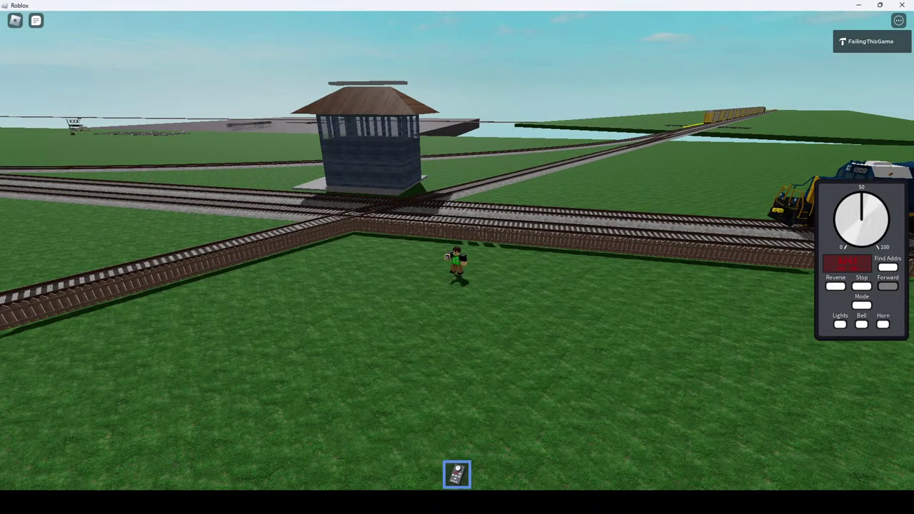
Inspect the autorack train beyond the road crossing with the free camera and return to the character.
{"action": "key", "text": "w"}
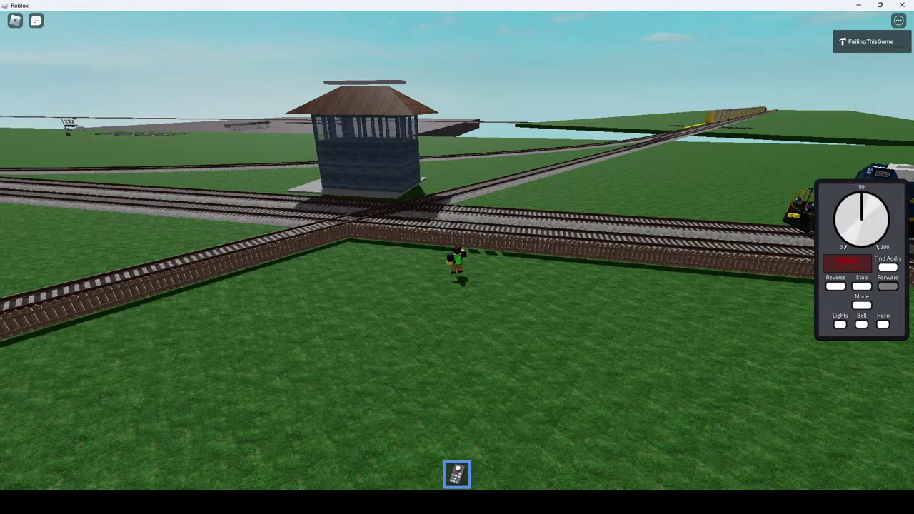
{"action": "key", "text": "shift+p"}
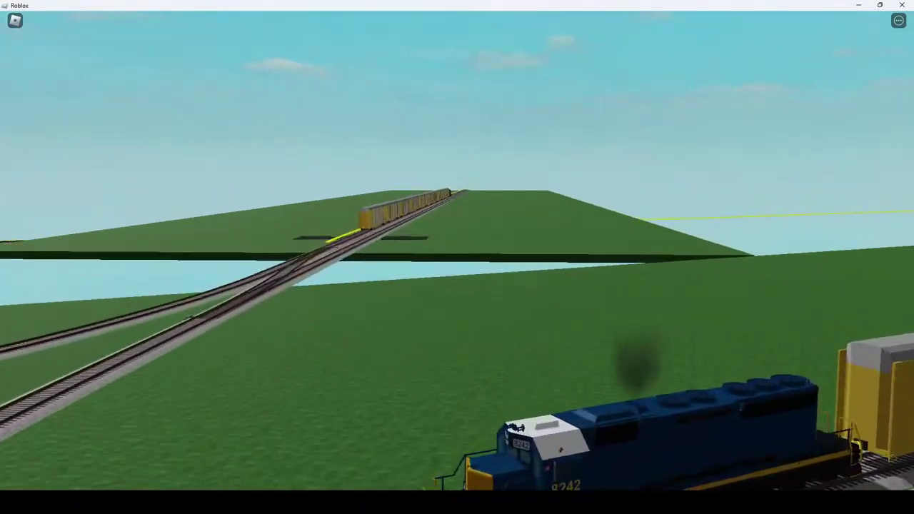
{"action": "key", "text": "w"}
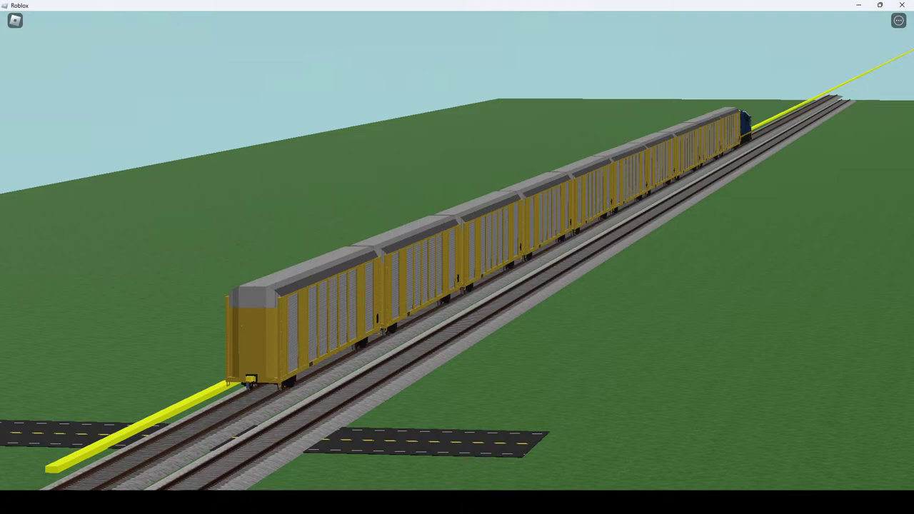
{"action": "key", "text": "shift+p"}
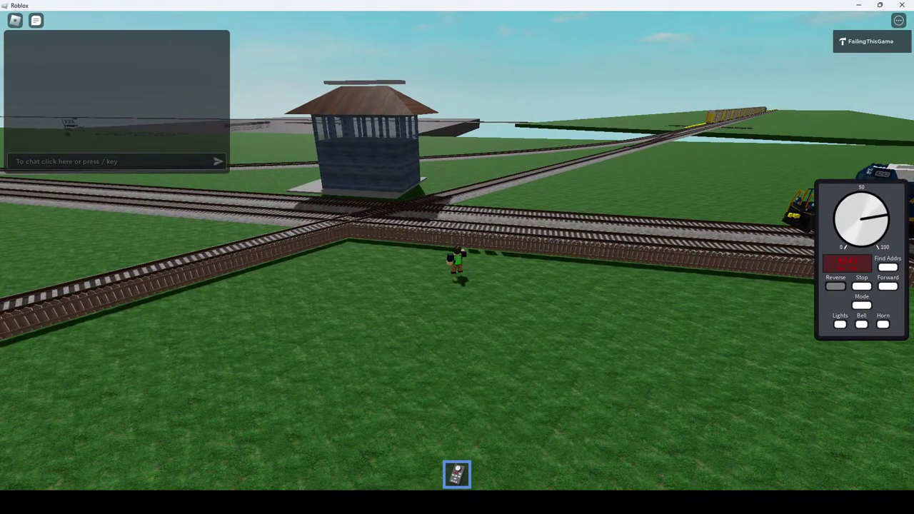
Set the train to reverse at throttle 0 while running back past the tower to the turnout before the water gap.
{"action": "key", "text": "w"}
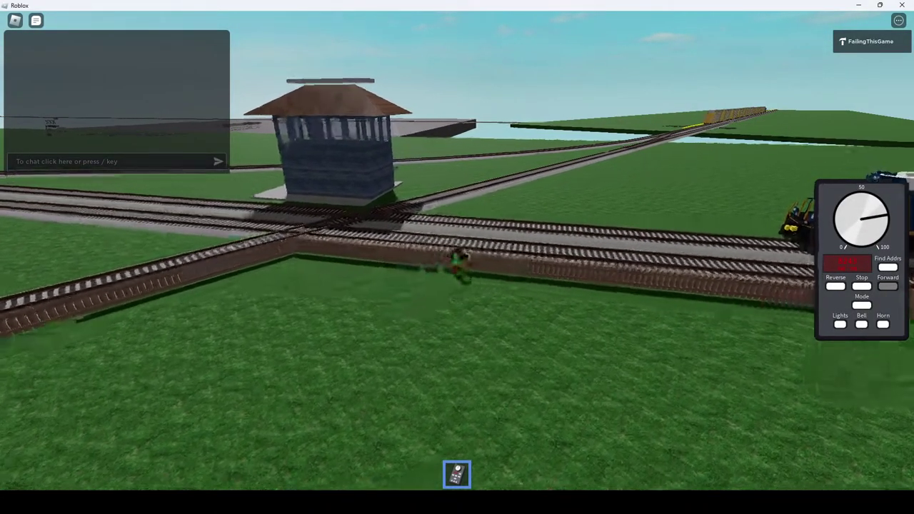
{"action": "key", "text": "d"}
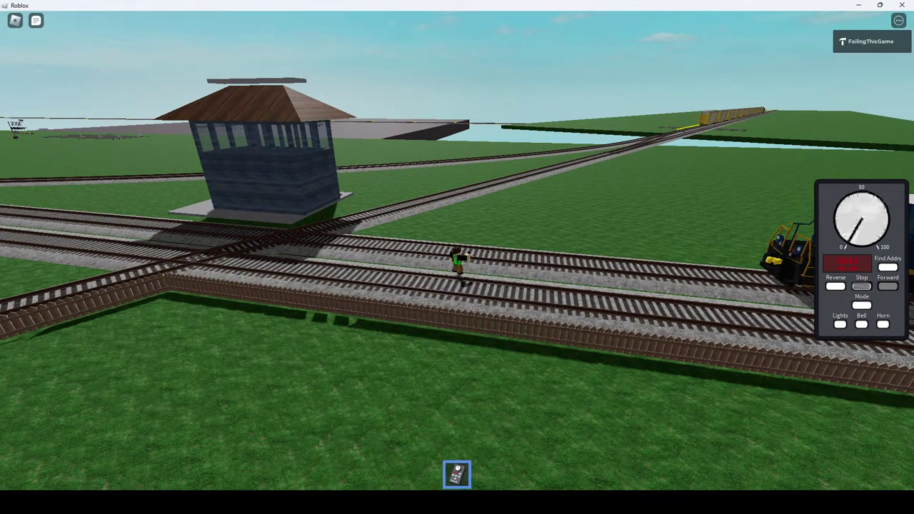
{"action": "key", "text": "w"}
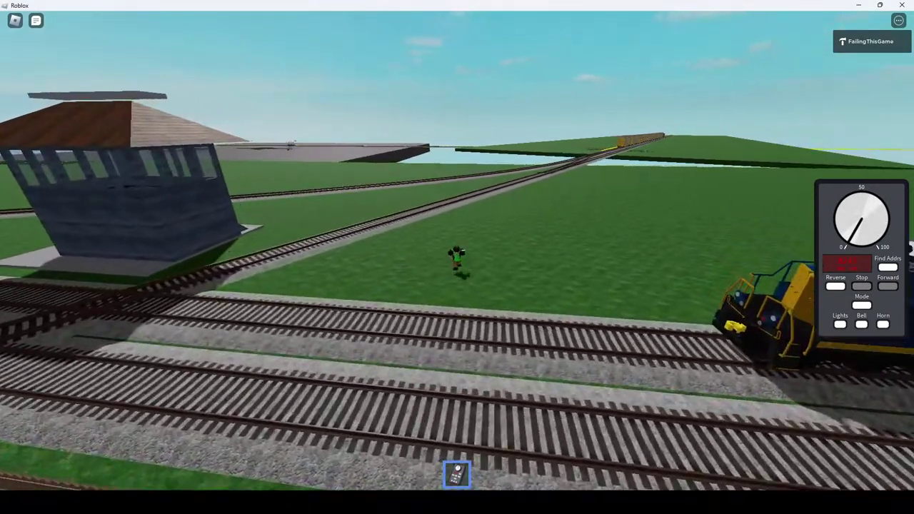
{"action": "key", "text": "Right"}
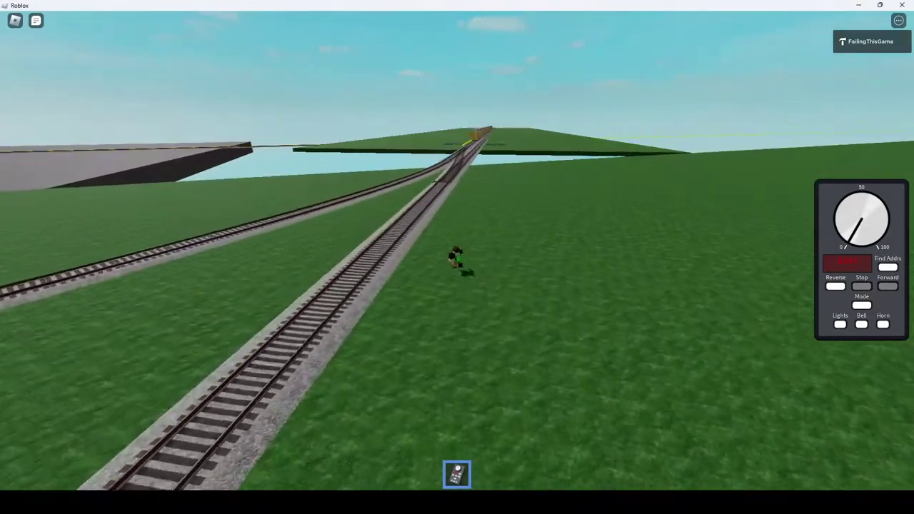
{"action": "key", "text": "Left"}
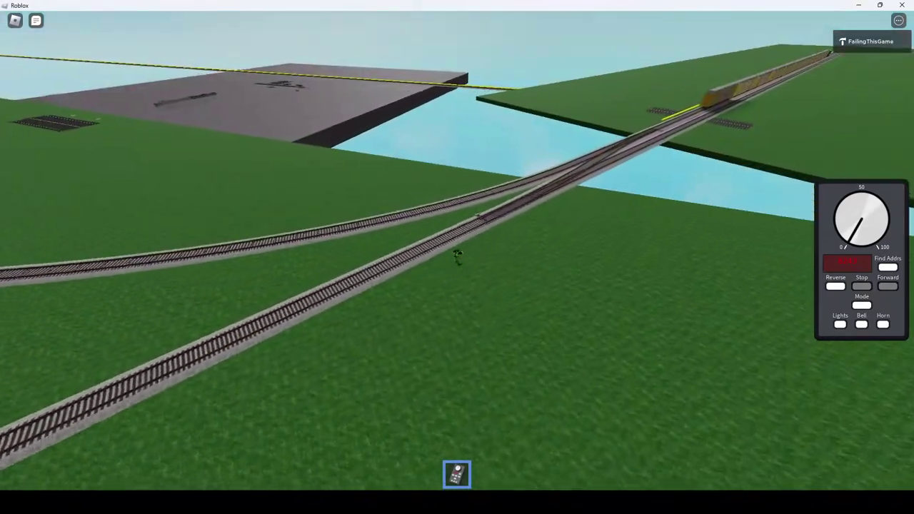
{"action": "scroll", "coordinate": [457, 257], "scroll_direction": "up", "scroll_amount": 5}
{"action": "key", "text": "Right"}
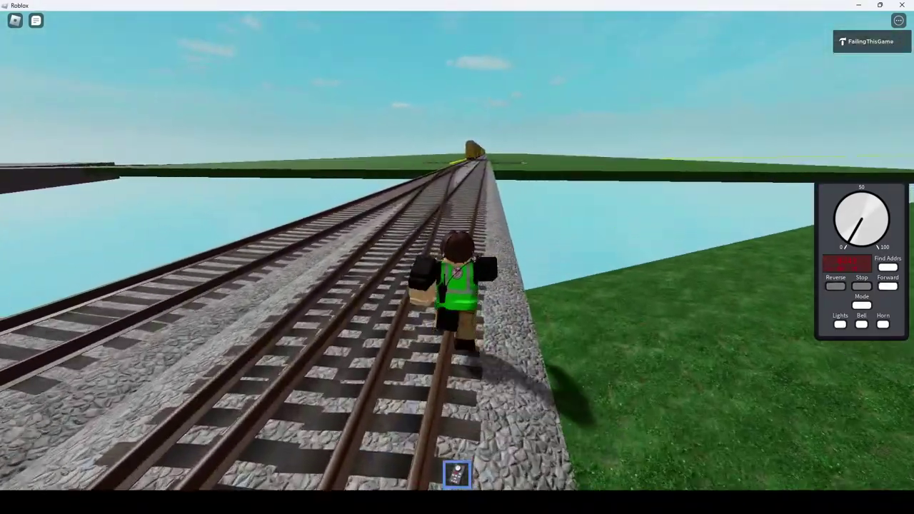
{"action": "key", "text": "Left"}
{"action": "key", "text": "1"}
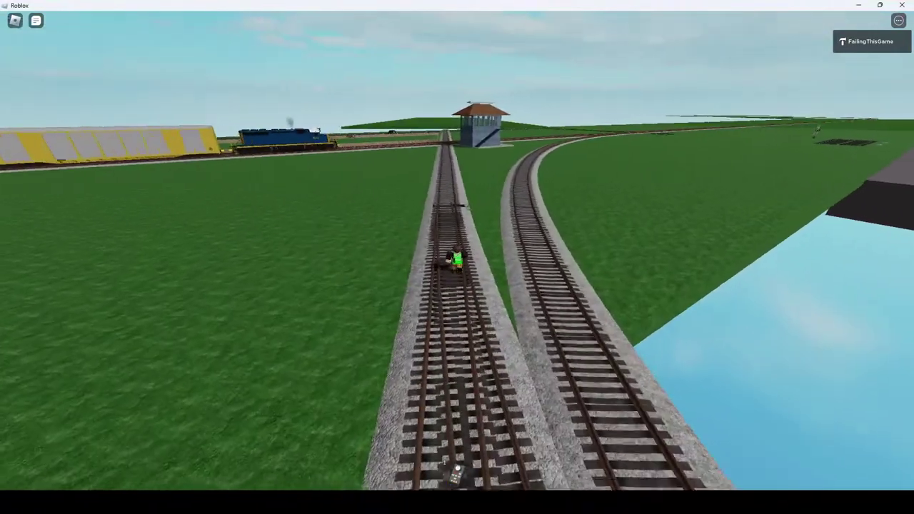
Run across the water gap to the turnout on the far side, behind the last autorack car.
{"action": "scroll", "coordinate": [457, 257], "scroll_direction": "down", "scroll_amount": 5}
{"action": "key", "text": "Right"}
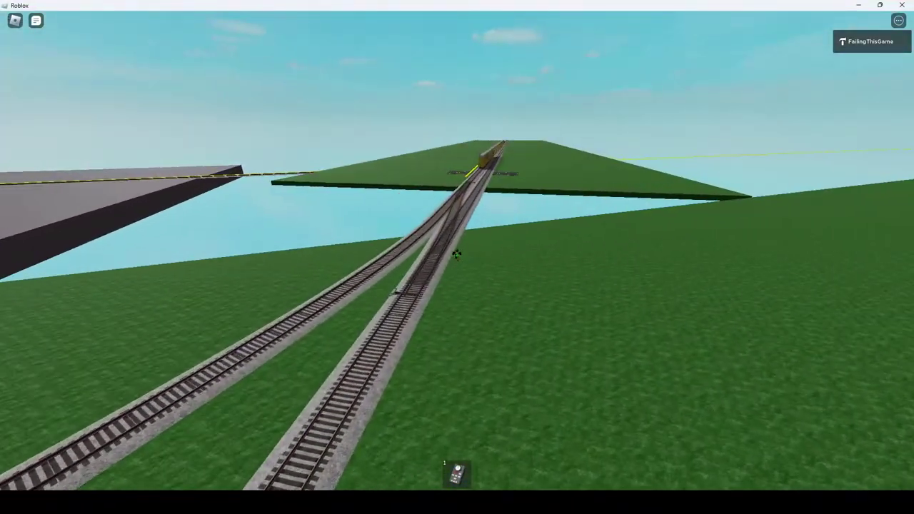
{"action": "key", "text": "Right"}
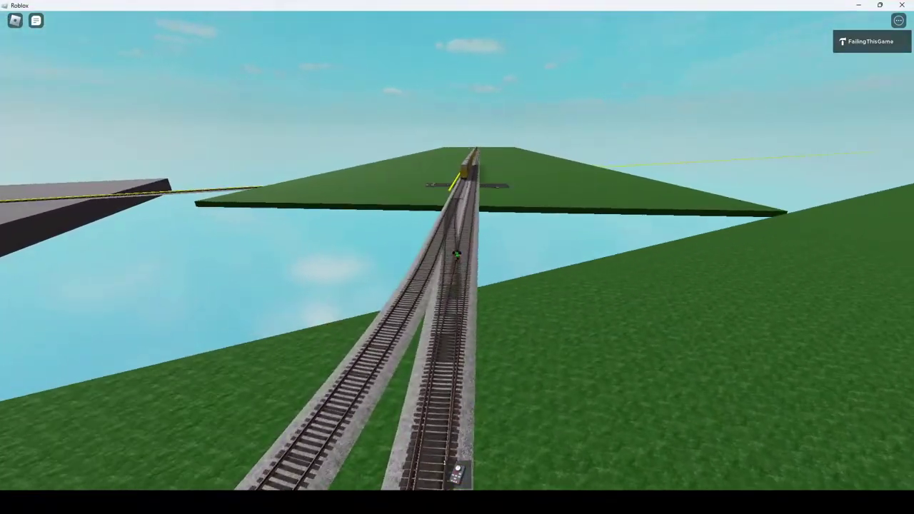
{"action": "scroll", "coordinate": [457, 257], "scroll_direction": "up", "scroll_amount": 3}
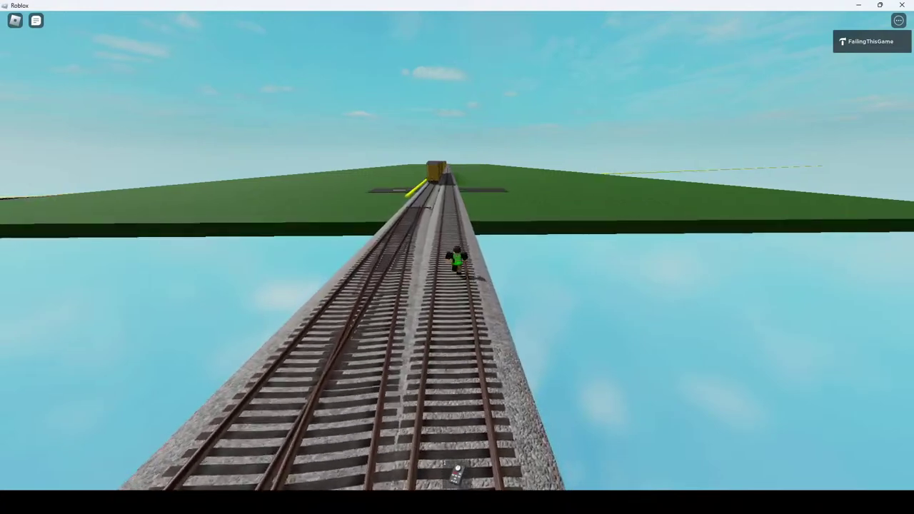
{"action": "scroll", "coordinate": [457, 257], "scroll_direction": "up", "scroll_amount": 3}
{"action": "key", "text": "w"}
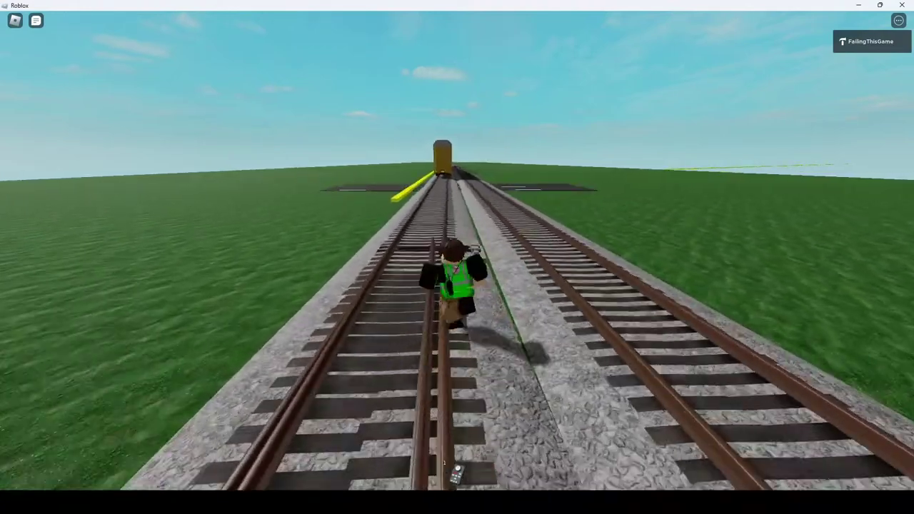
{"action": "key", "text": "w"}
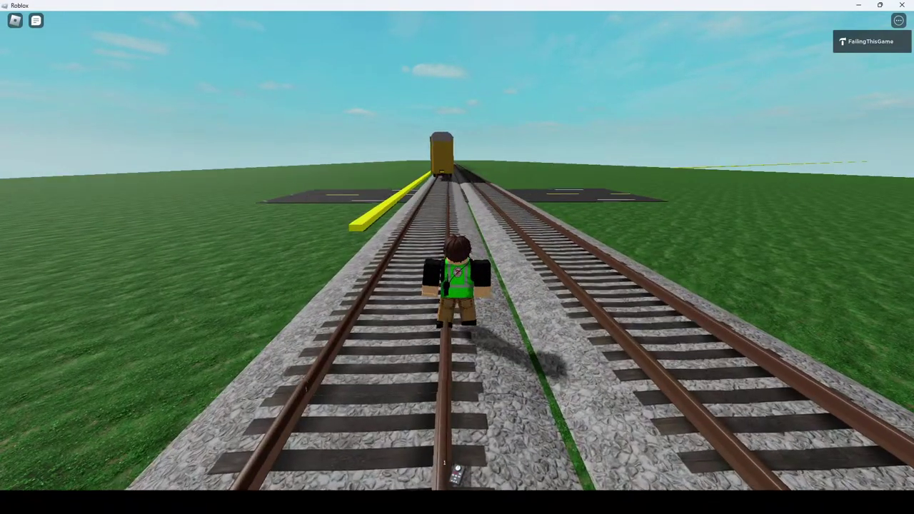
Run out along the tracks over the water gap and turn back to the turnout on the autorack train's side.
{"action": "key", "text": "s"}
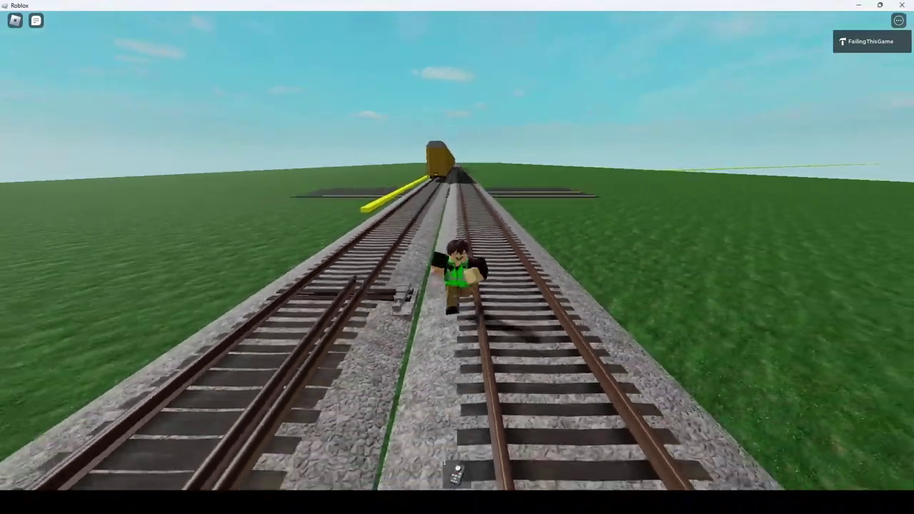
{"action": "key", "text": "s"}
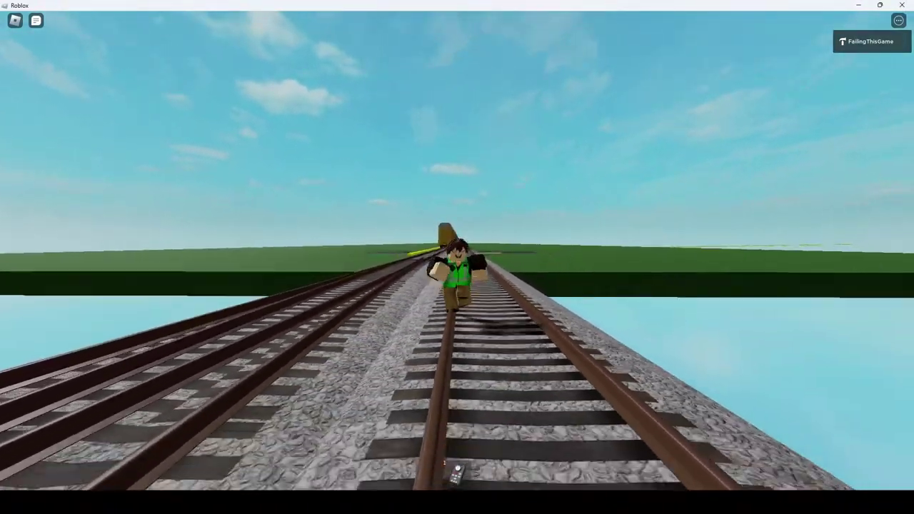
{"action": "key", "text": "w"}
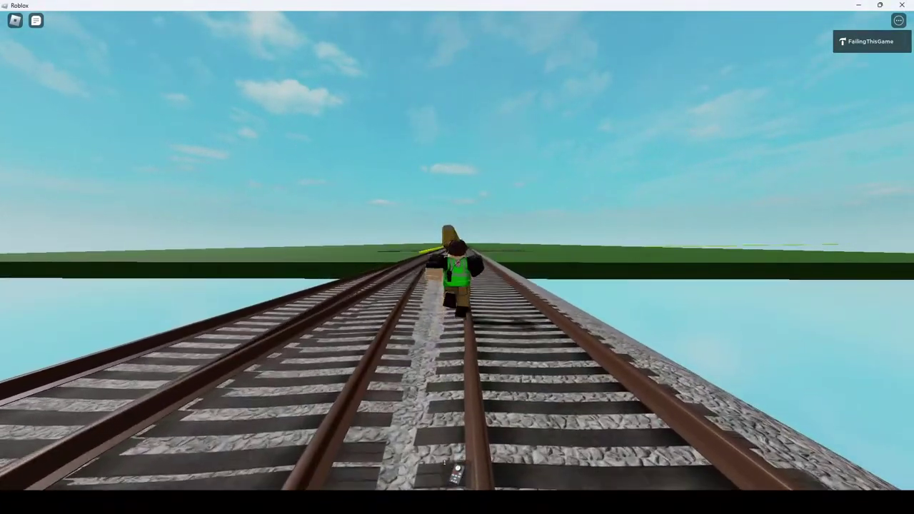
{"action": "key", "text": "w"}
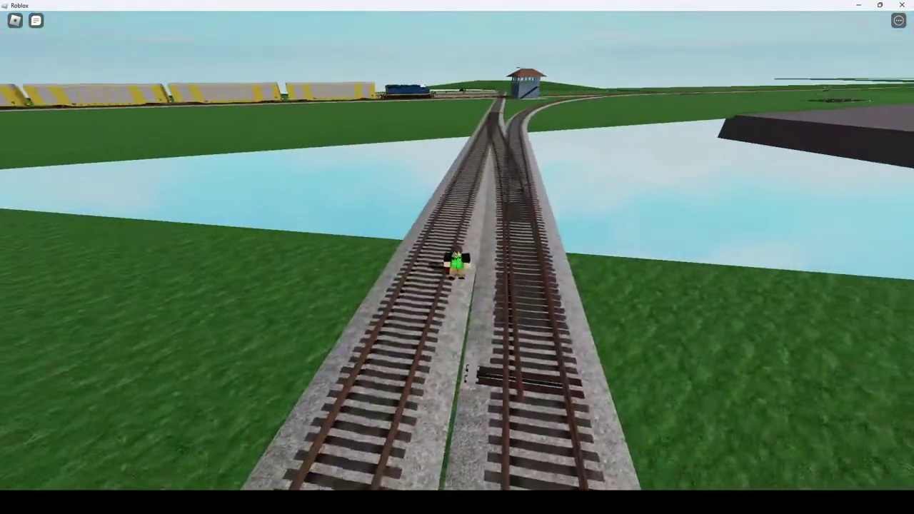
Inspect the line through the tower crossing to its far end with the free camera and return to the character.
{"action": "key", "text": "s"}
{"action": "key", "text": "w"}
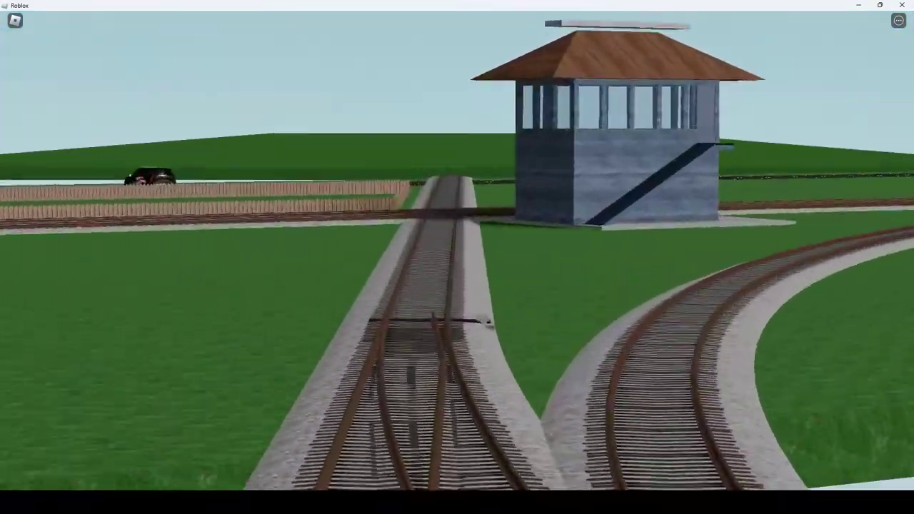
{"action": "key", "text": "w"}
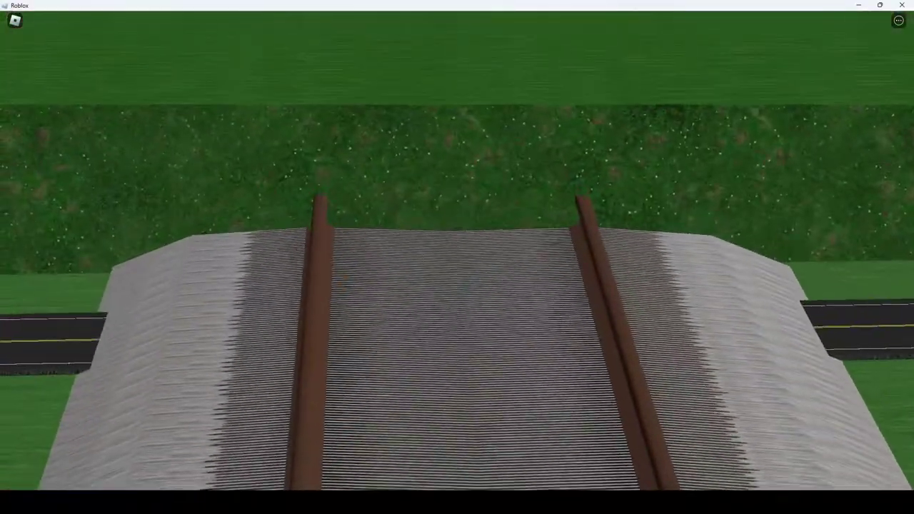
{"action": "key", "text": "s"}
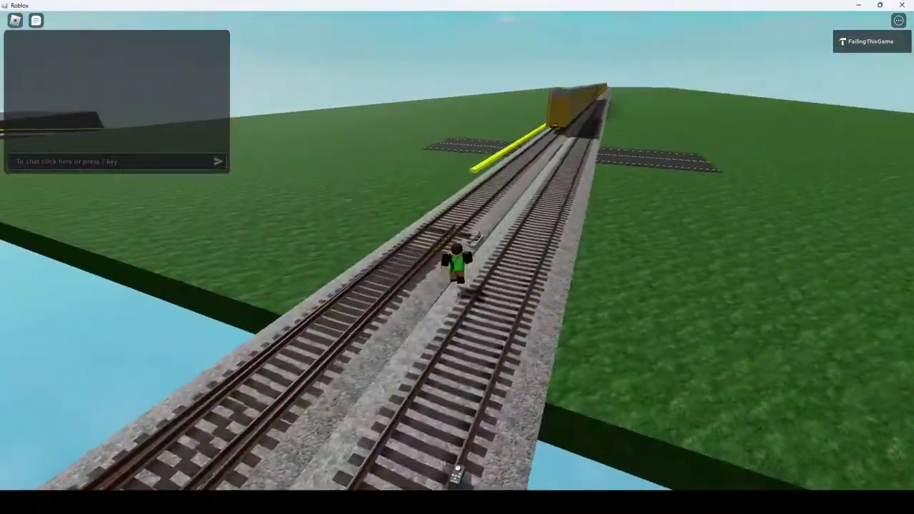
Run to the road crossing behind the last autorack car and raise the train's throttle past 50 in reverse with the remote.
{"action": "key", "text": "d"}
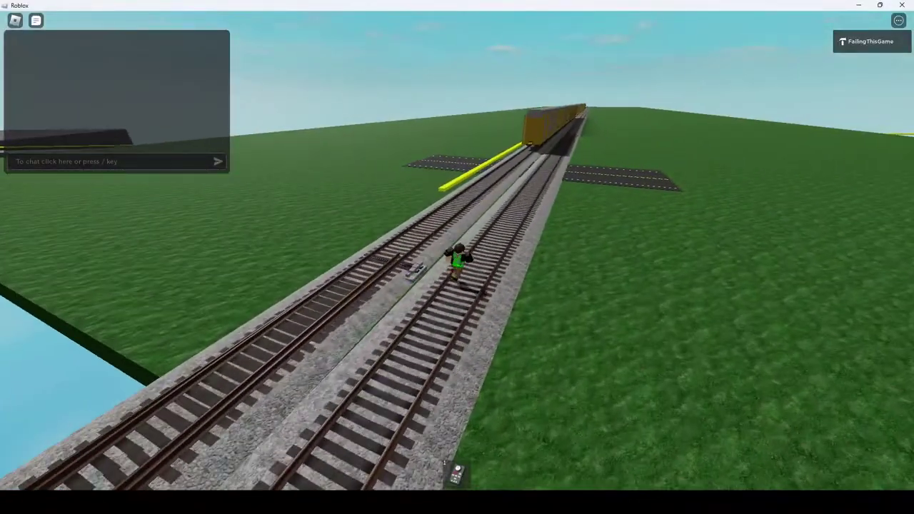
{"action": "key", "text": "1"}
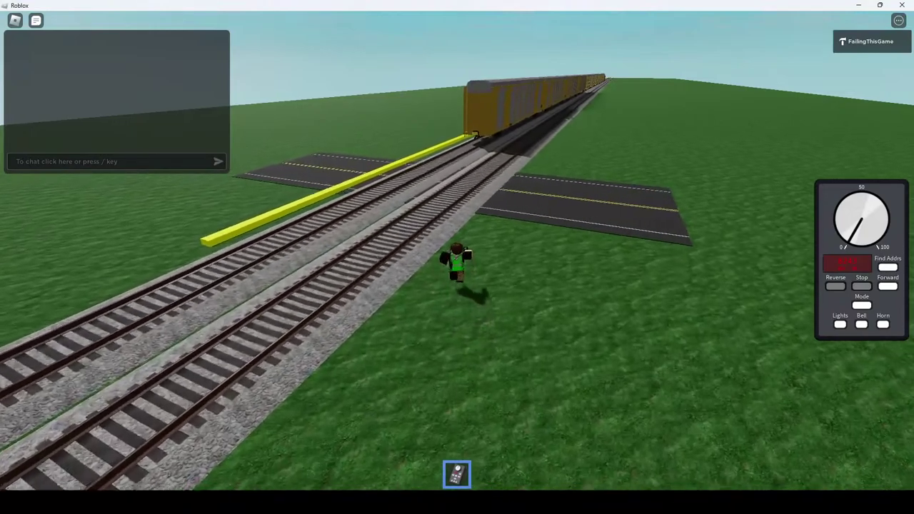
{"action": "key", "text": "w"}
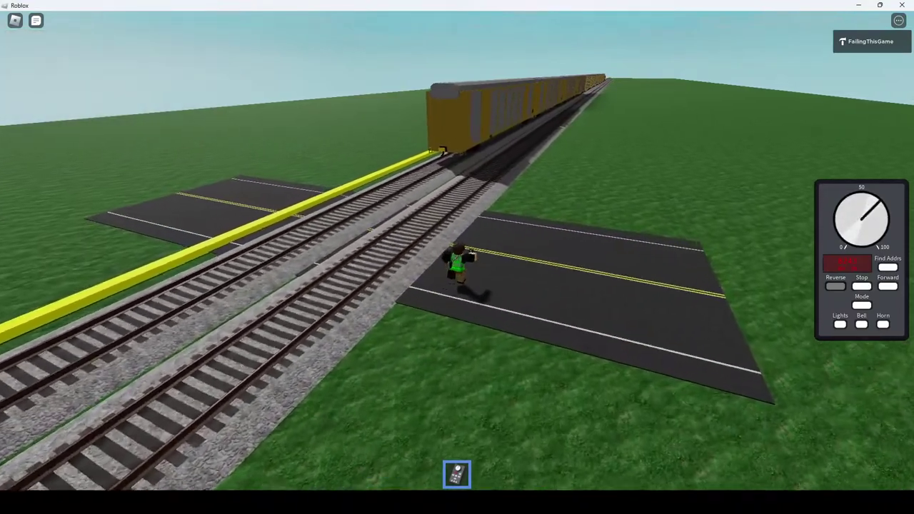
Inspect the autorack train up to its blue locomotive with the free camera and return to the character.
{"action": "key", "text": "shift+p"}
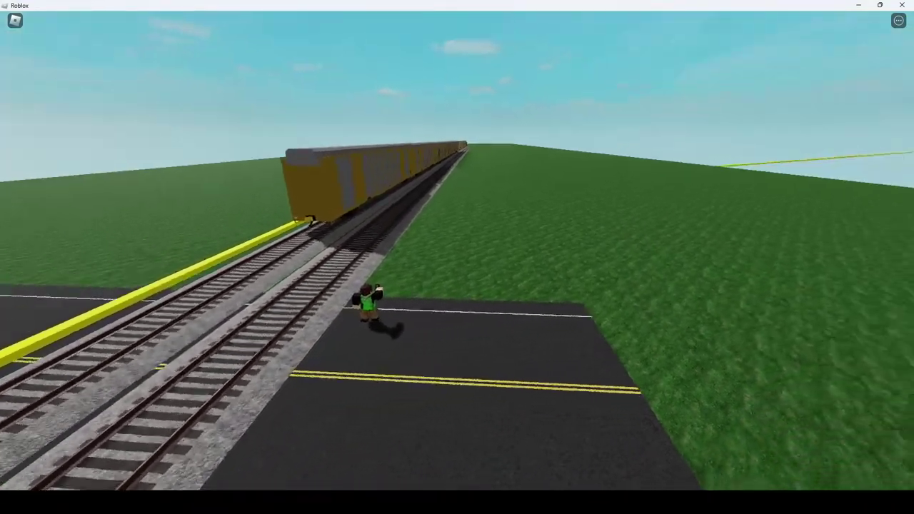
{"action": "key", "text": "w"}
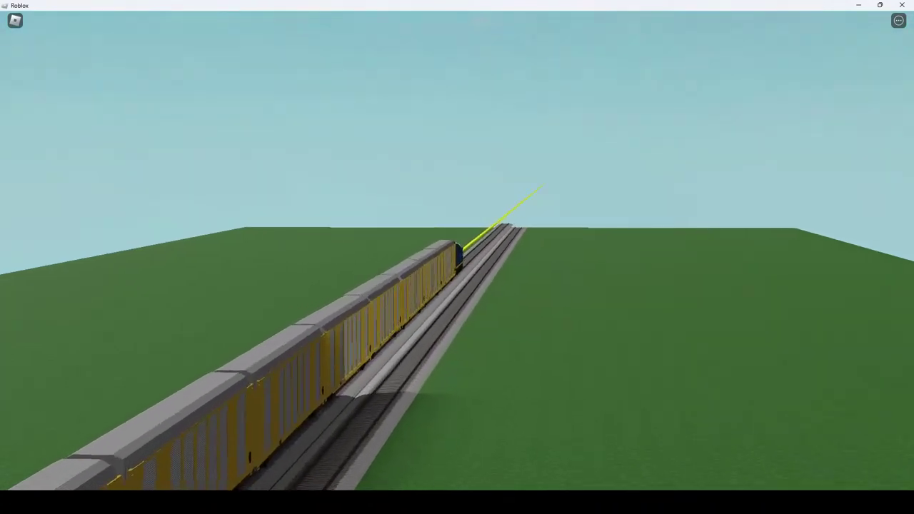
{"action": "key", "text": "w"}
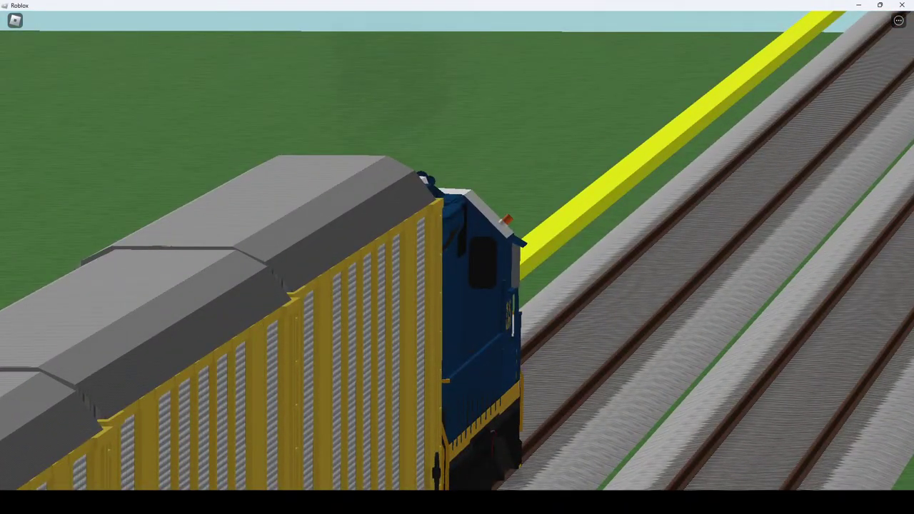
{"action": "key", "text": "w"}
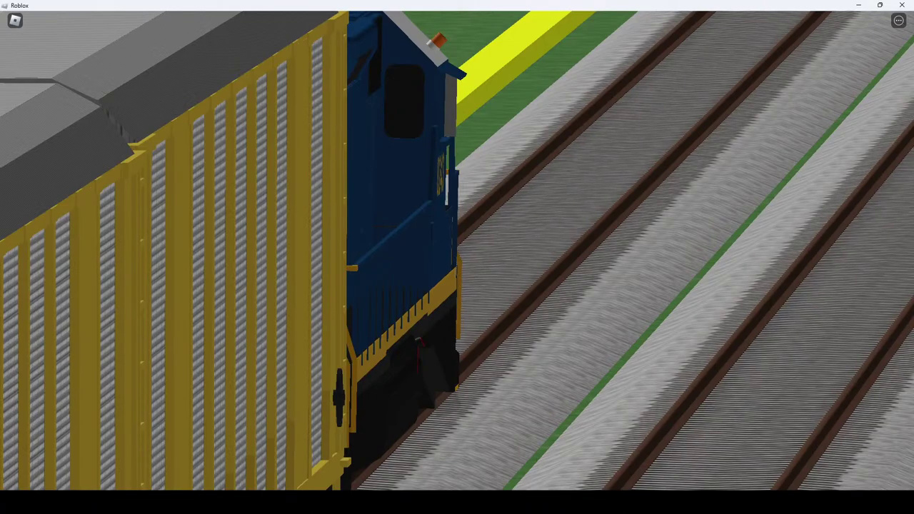
{"action": "key", "text": "s"}
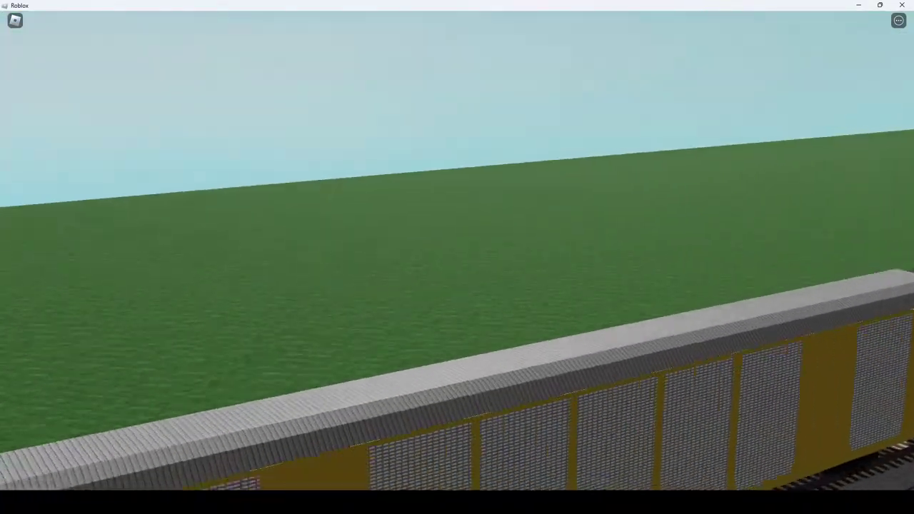
{"action": "key", "text": "a"}
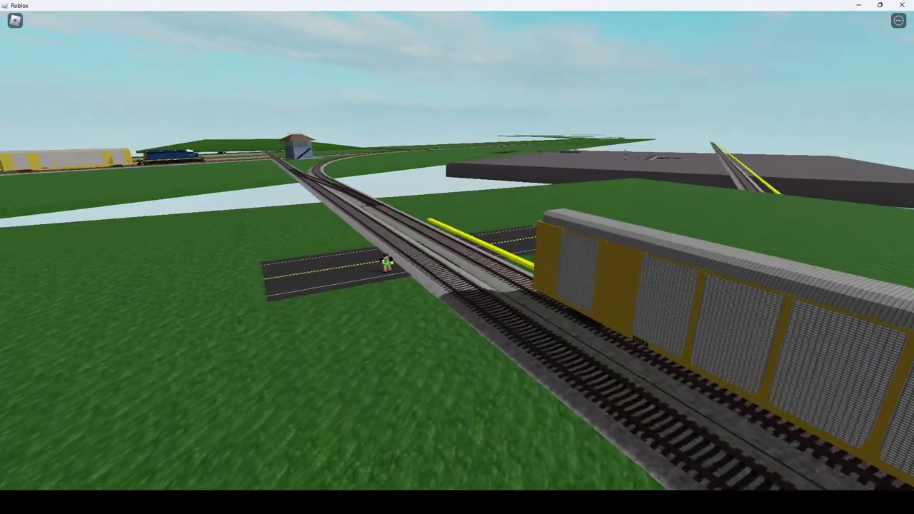
{"action": "key", "text": "shift+p"}
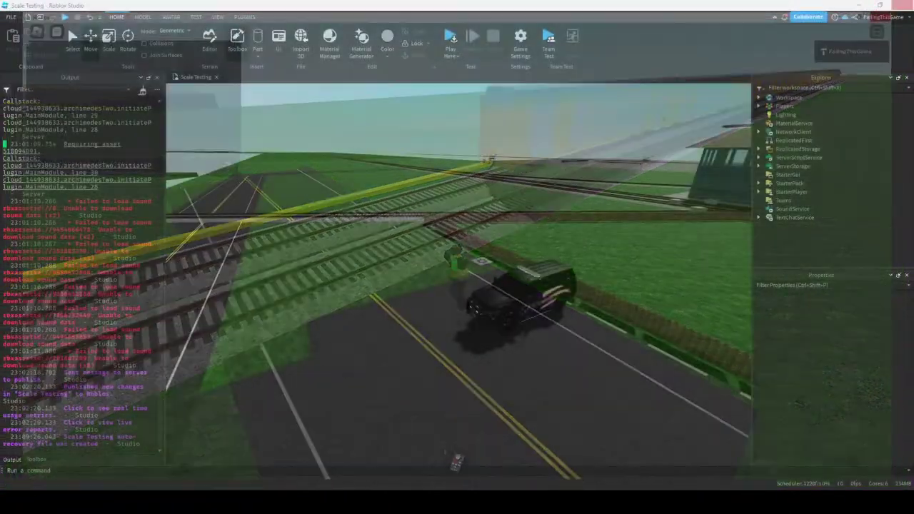
Switch to the Scale Testing place in Roblox Studio and filter the workspace objects by MaxPower.
{"action": "key", "text": "s"}
{"action": "key", "text": "w"}
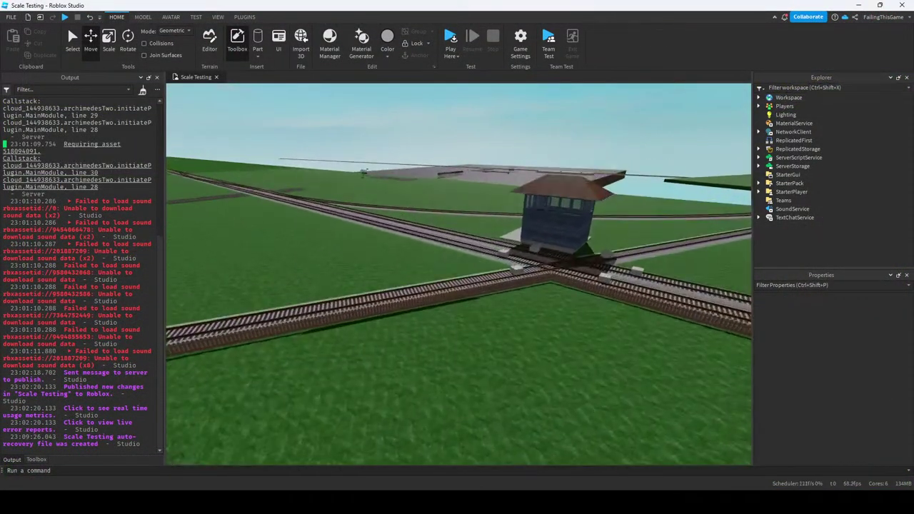
{"action": "key", "text": "ctrl+shift+x"}
{"action": "type", "text": "H"}
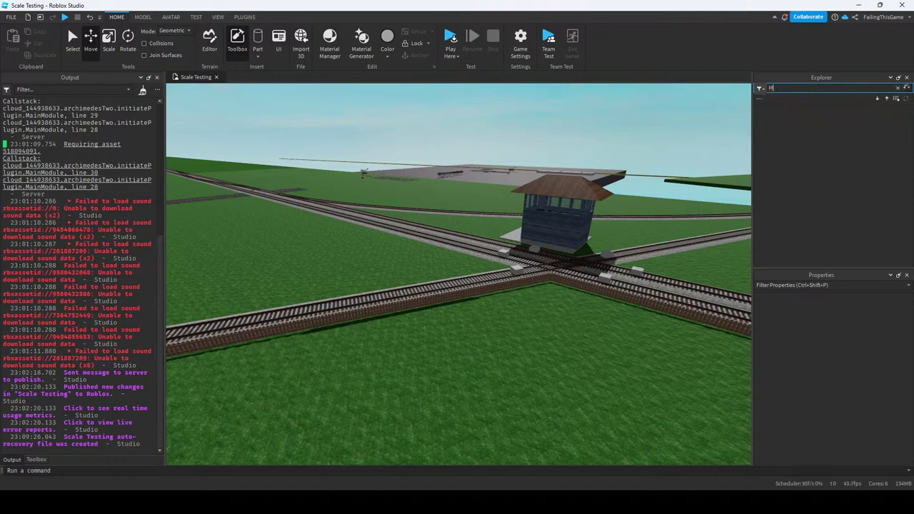
{"action": "type", "text": "ax"}
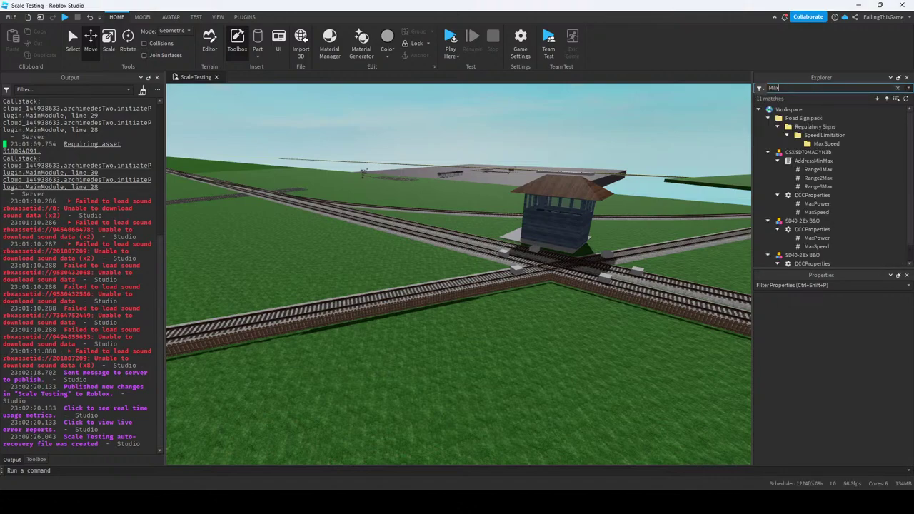
{"action": "type", "text": "FPower"}
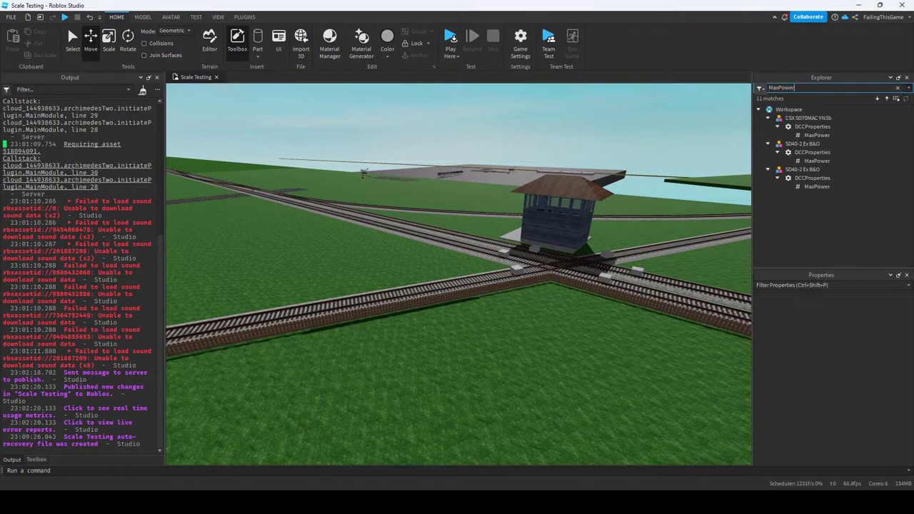
Set MaxPower of both SD40-2 Ex B&O locomotives to 6000000 and clear the object filter.
{"action": "left_click", "coordinate": [816, 135]}
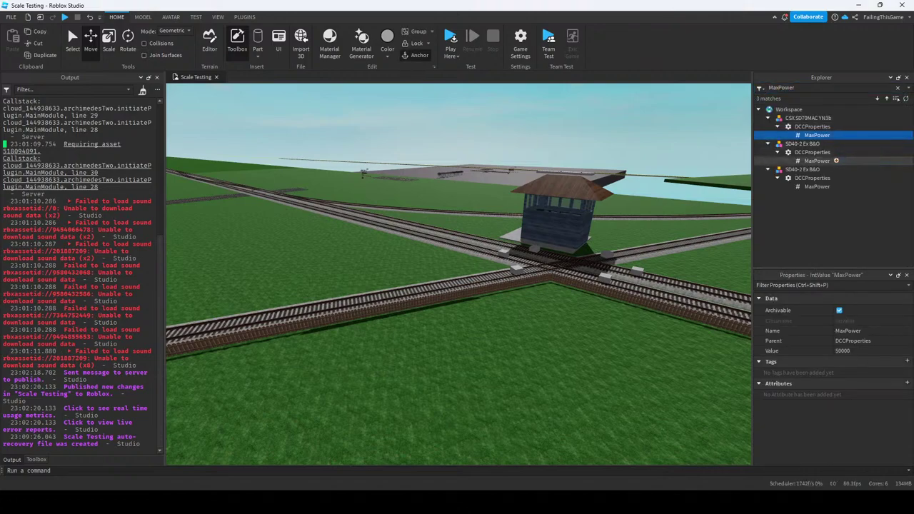
{"action": "key", "text": "d"}
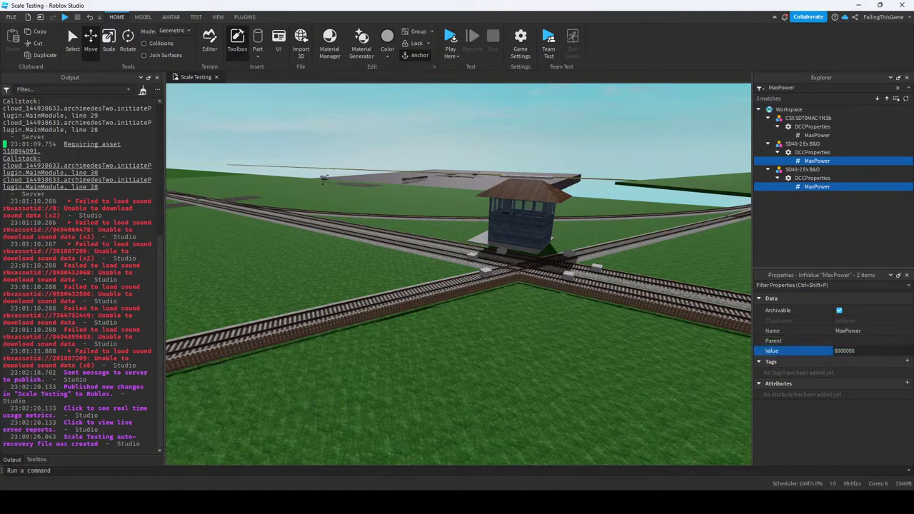
{"action": "key", "text": "Escape"}
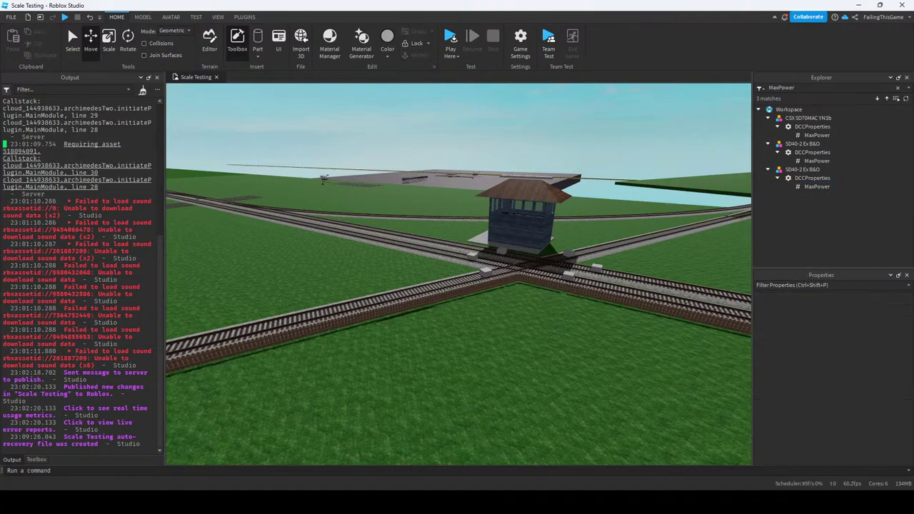
{"action": "key", "text": "BackSpace"}
Delete the two long straight Track 136lb models that run from the water gap over the road crossing.
{"action": "key", "text": "w"}
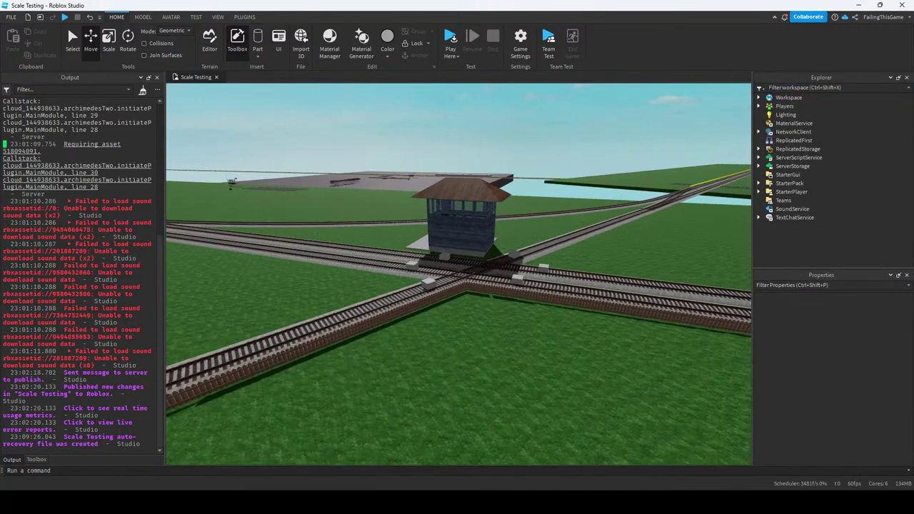
{"action": "key", "text": "w"}
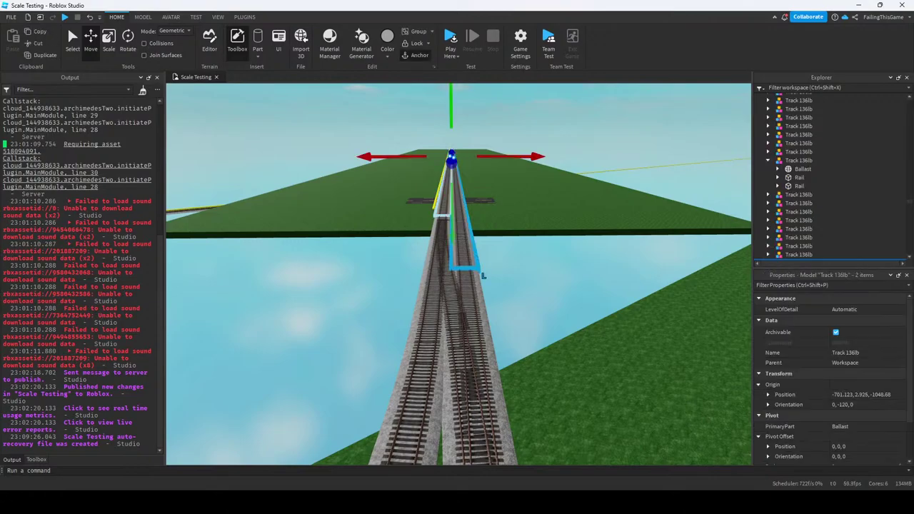
{"action": "key", "text": "Escape"}
{"action": "key", "text": "s"}
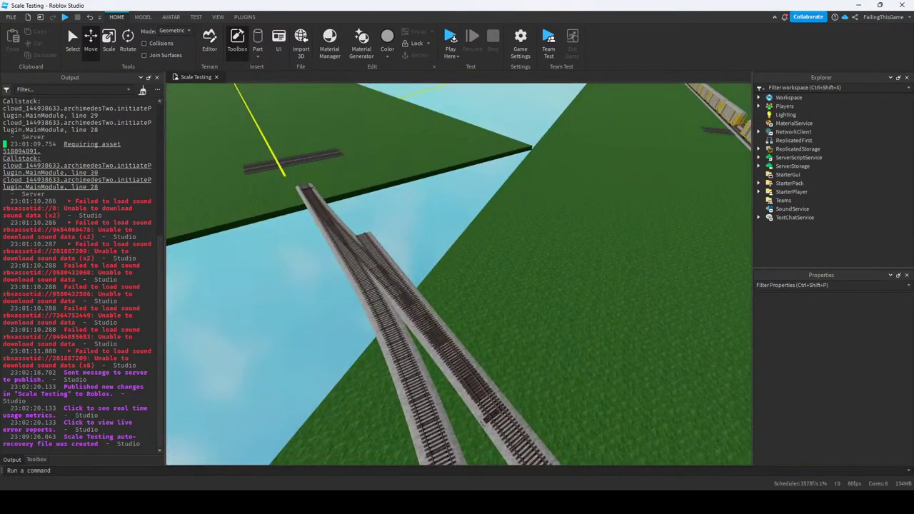
Duplicate the straight Track 136lb beside the turnout and move the copy along the line to extend it over the water gap.
{"action": "left_click", "coordinate": [571, 304]}
{"action": "key", "text": "w"}
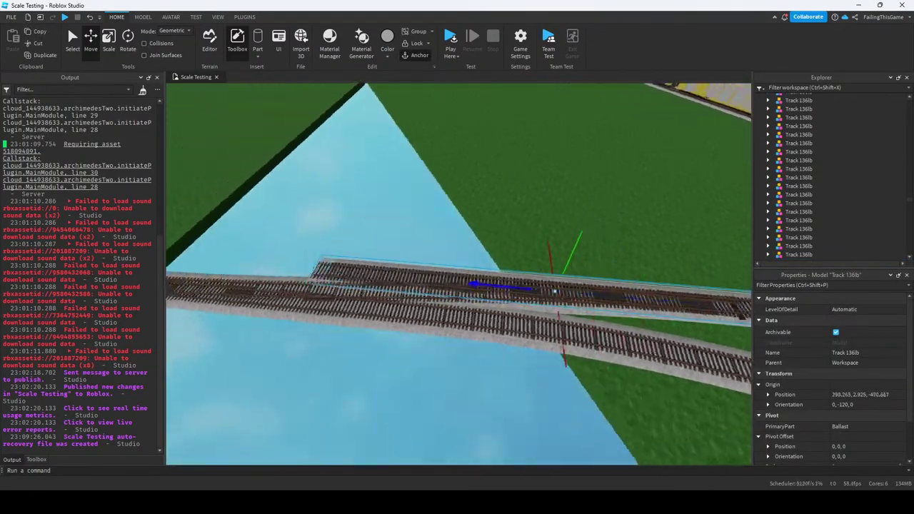
{"action": "key", "text": "w"}
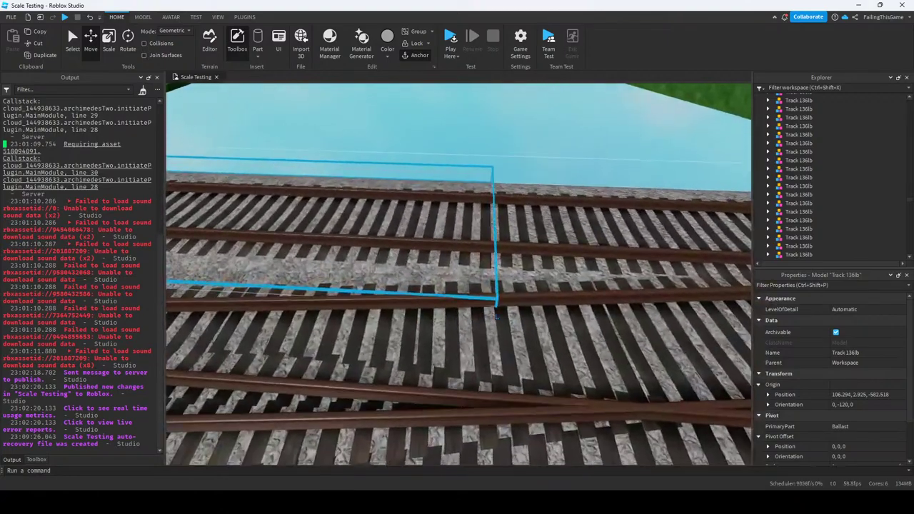
Align the copied track's end with the rails of the neighbouring section, placing it at position 105.818, 2.925, -582.793.
{"action": "key", "text": "s"}
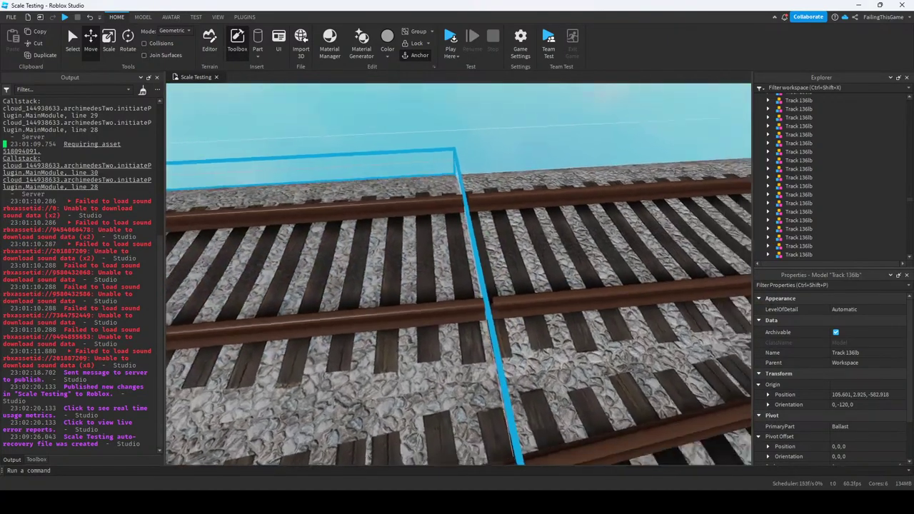
{"action": "key", "text": "w"}
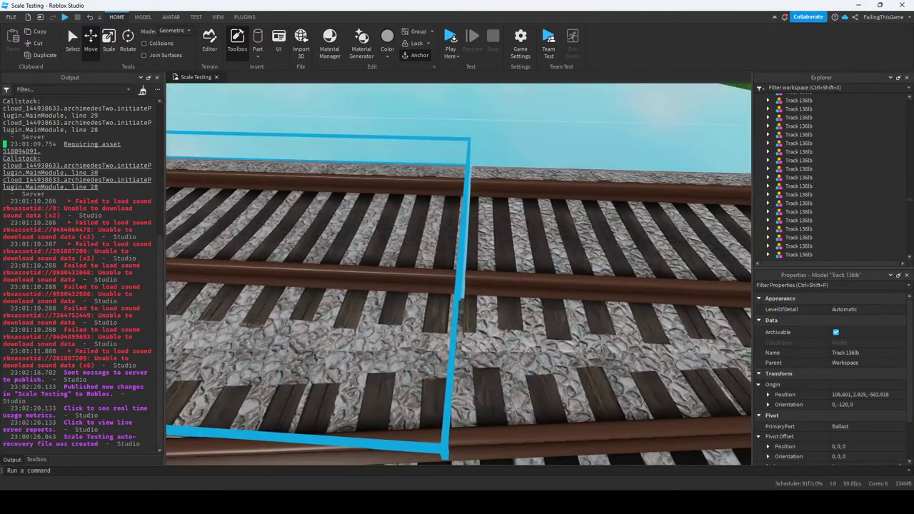
{"action": "key", "text": "s"}
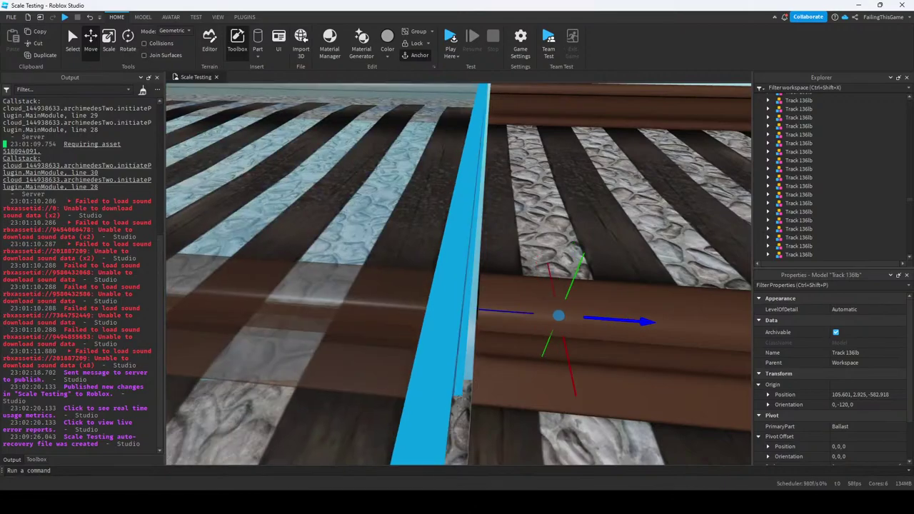
{"action": "key", "text": "s"}
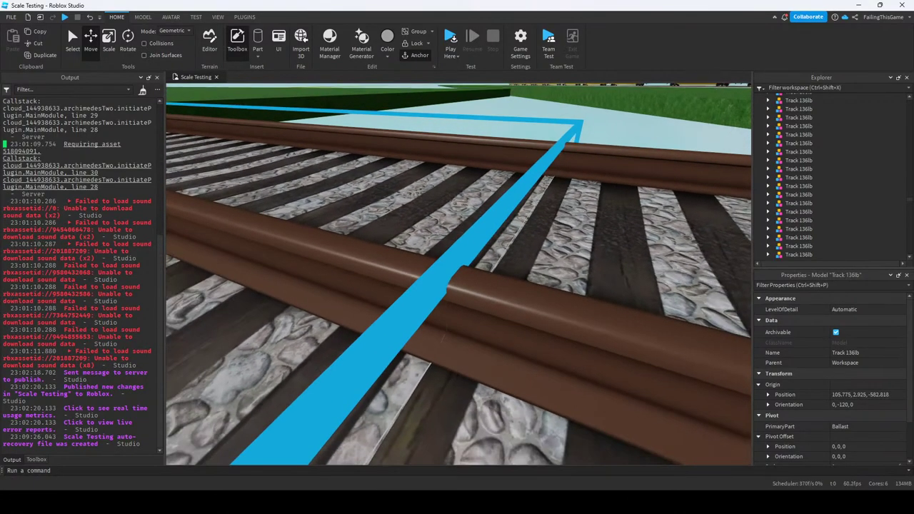
{"action": "key", "text": "ctrl+z"}
{"action": "key", "text": "s"}
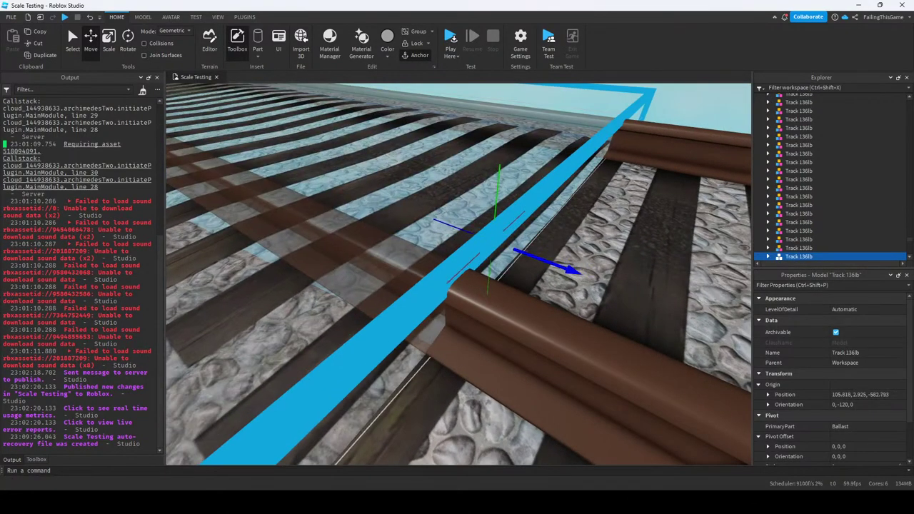
{"action": "key", "text": "s"}
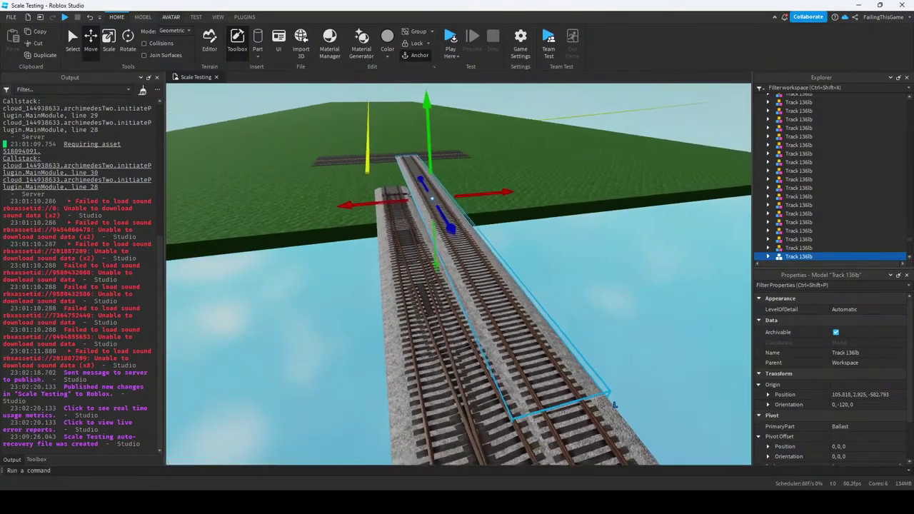
Try shifting the copied track sideways toward the turnout's line with a move snap increment of 1.165 studs.
{"action": "left_click", "coordinate": [143, 17]}
{"action": "double_click", "coordinate": [214, 48]}
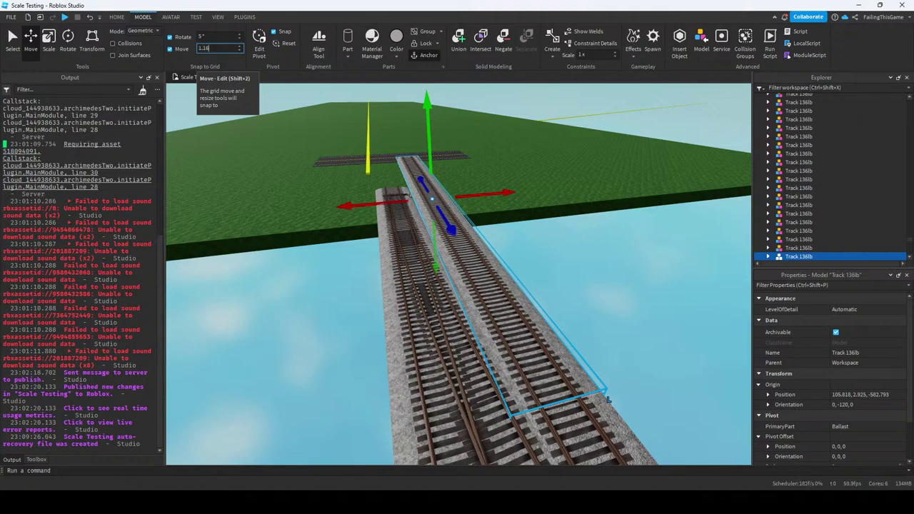
{"action": "key", "text": "Return"}
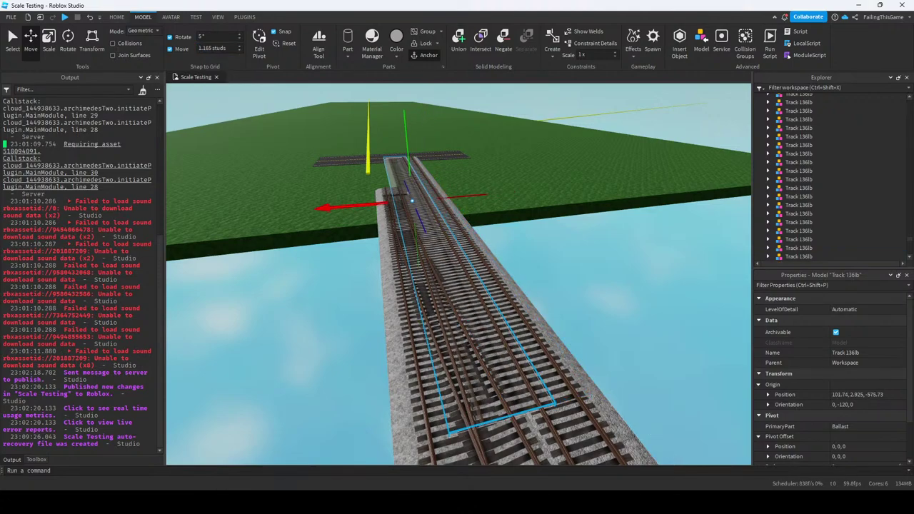
{"action": "left_click", "coordinate": [608, 401]}
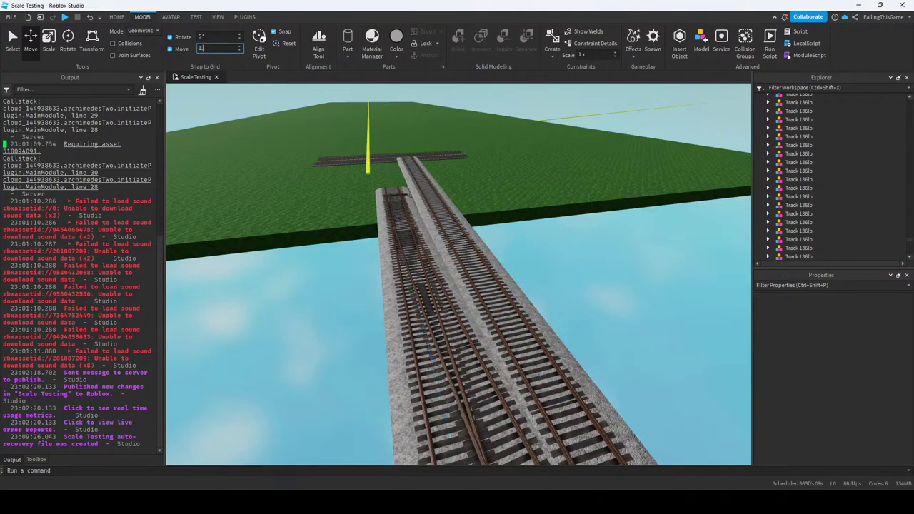
Try shifting the copied track sideways onto the turnout's line with the move snap set to 3.16 studs, undoing the shift.
{"action": "type", "text": "3.16"}
{"action": "key", "text": "Return"}
{"action": "left_click", "coordinate": [414, 285]}
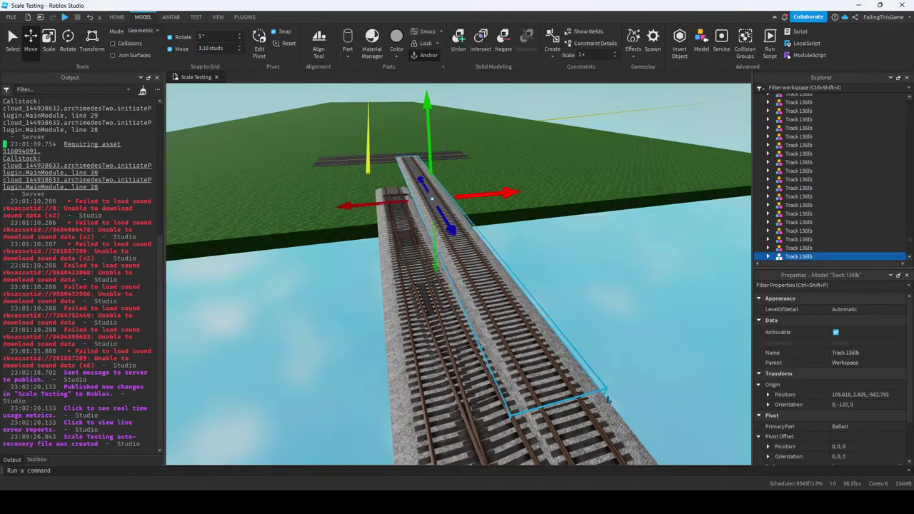
{"action": "left_click_drag", "start_coordinate": [432, 211], "coordinate": [394, 202]}
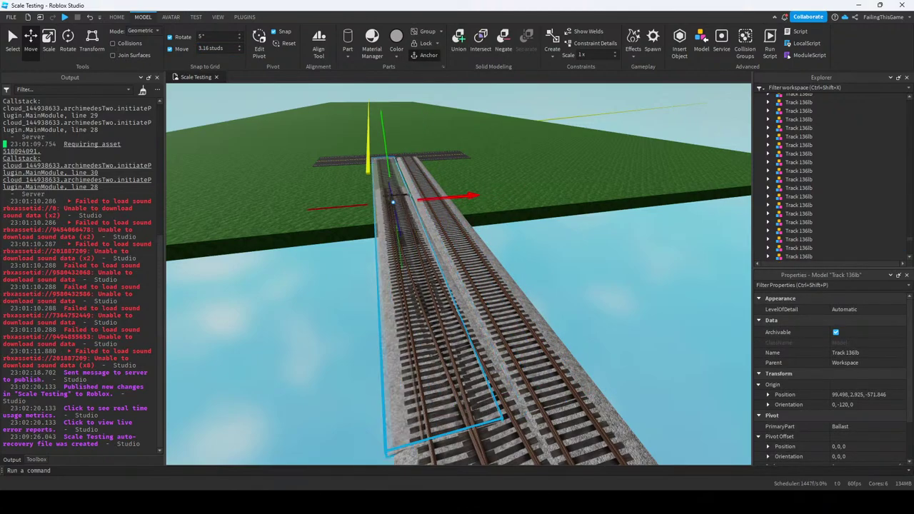
{"action": "key", "text": "ctrl+z"}
{"action": "key", "text": "ctrl+z"}
{"action": "key", "text": "ctrl+z"}
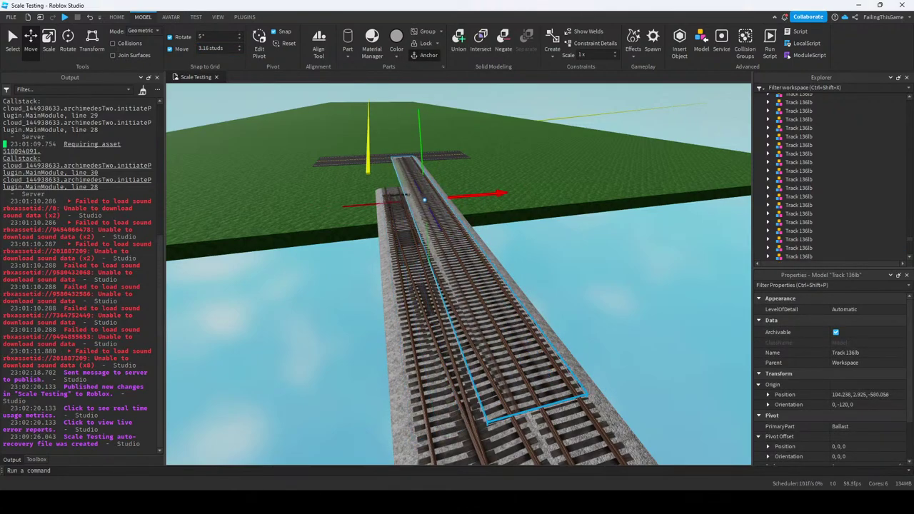
Set the move snap increment to 5.316 studs for another sideways shift of the copied track.
{"action": "left_click", "coordinate": [607, 398]}
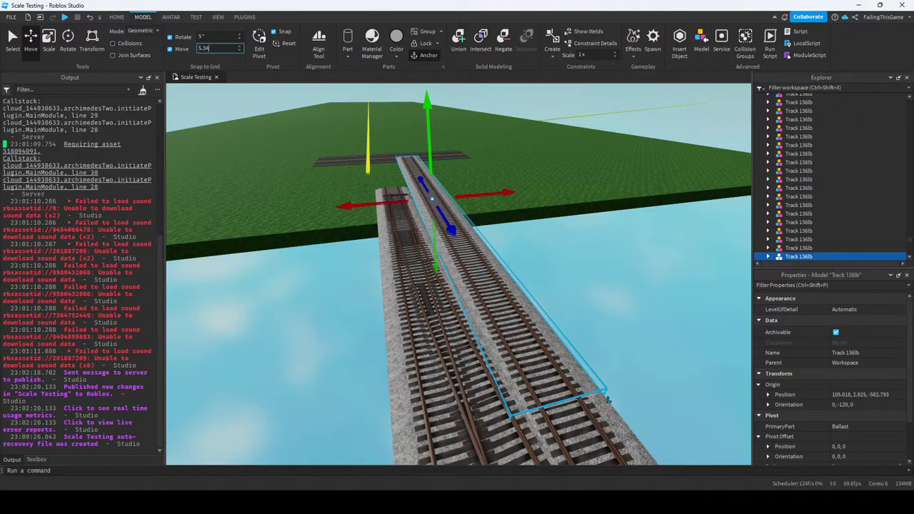
{"action": "middle_click_drag", "start_coordinate": [607, 398], "coordinate": [603, 376]}
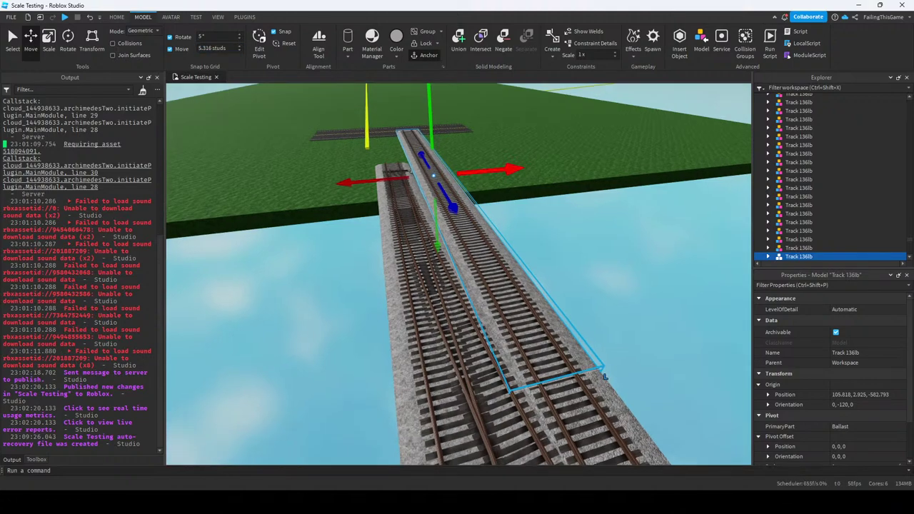
{"action": "mouse_move", "coordinate": [603, 377]}
{"action": "left_mouse_down"}
{"action": "mouse_move", "coordinate": [503, 404]}
{"action": "mouse_move", "coordinate": [604, 377]}
{"action": "left_mouse_up"}
{"action": "right_click_drag", "start_coordinate": [603, 377], "coordinate": [564, 411]}
Look over the sample track pieces on the grey baseplate and run the command print(426.72/28).
{"action": "key", "text": "w"}
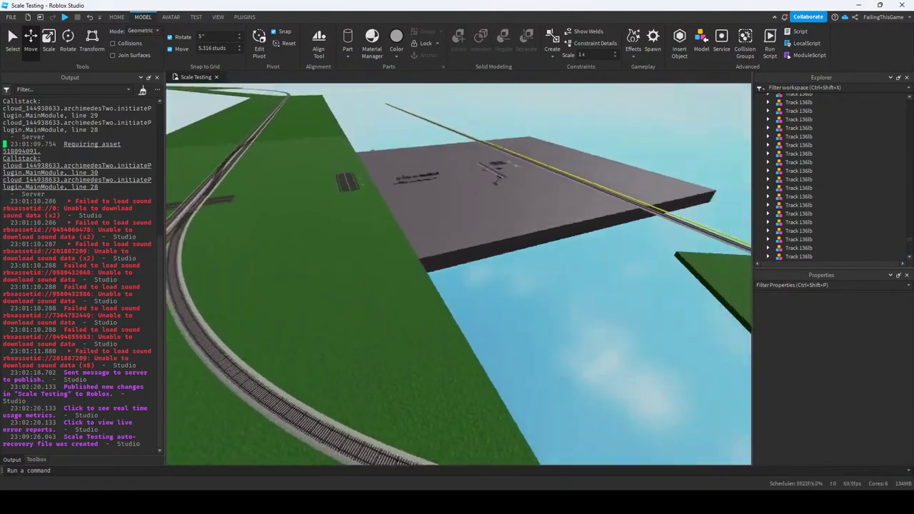
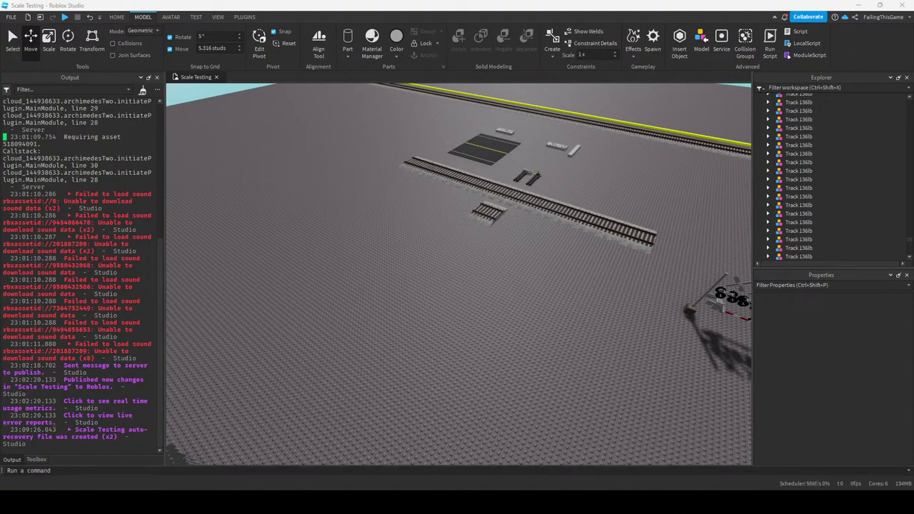
{"action": "type", "text": "print("}
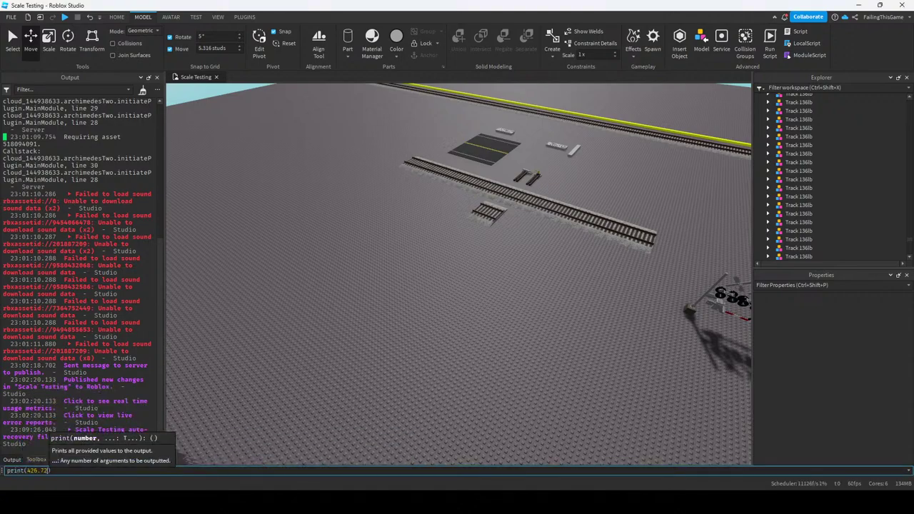
{"action": "type", "text": "426.72/28"}
{"action": "key", "text": "Return"}
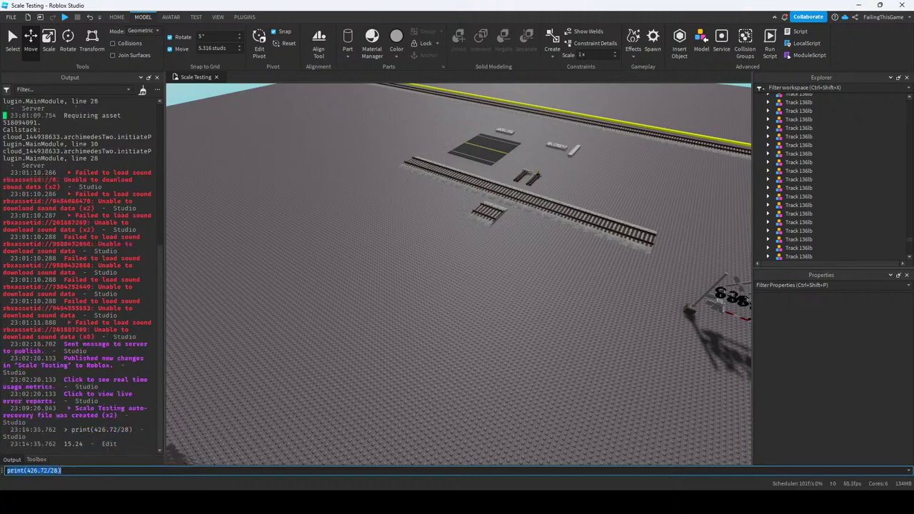
Try moving the copied track sideways onto the turnout's line with a snap of 15.24 studs and check its rail alignment.
{"action": "key", "text": "f"}
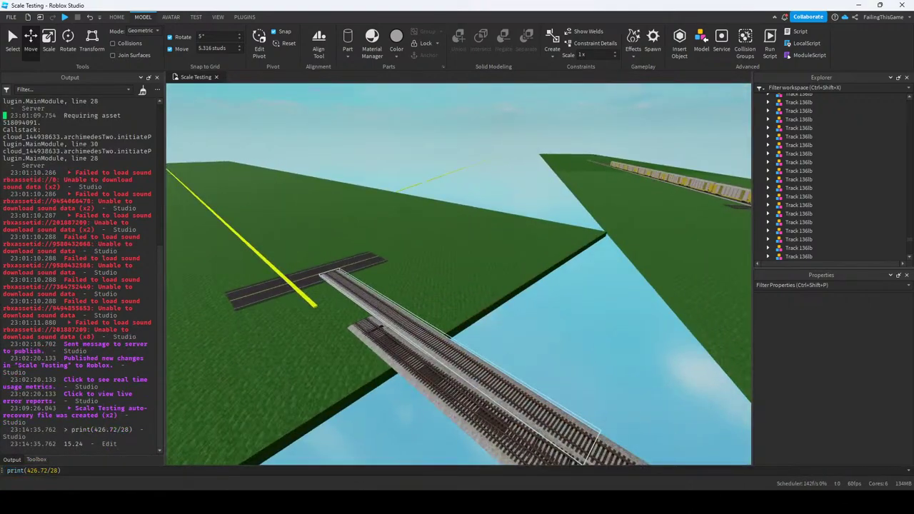
{"action": "key", "text": "d"}
{"action": "left_click", "coordinate": [291, 325]}
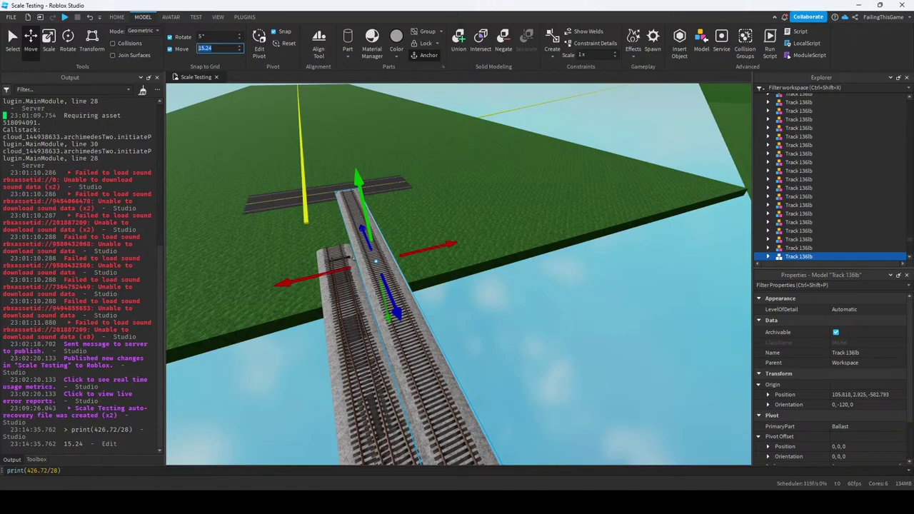
{"action": "left_click_drag", "start_coordinate": [446, 244], "coordinate": [500, 232]}
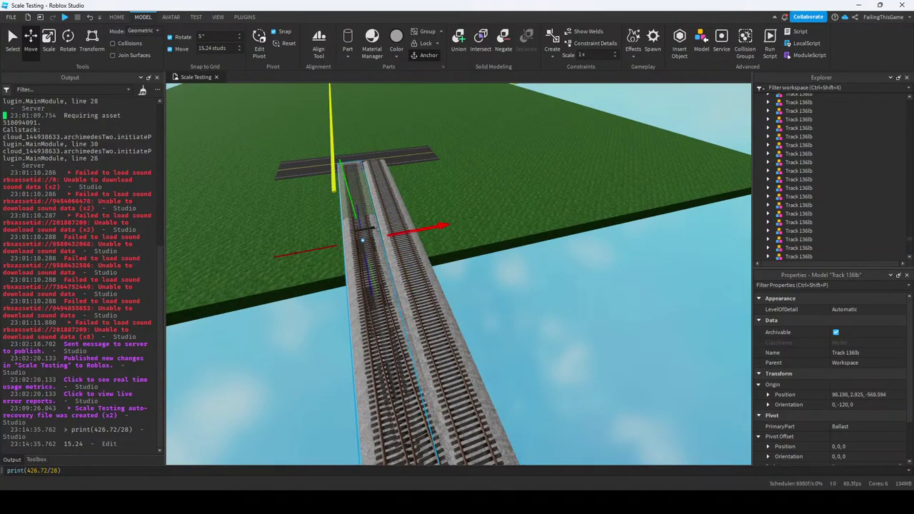
{"action": "key", "text": "w"}
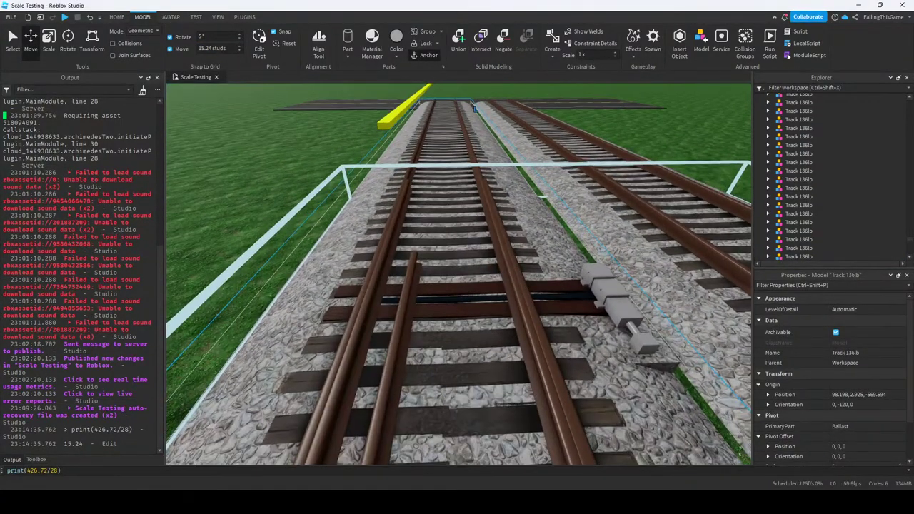
{"action": "right_click_drag", "start_coordinate": [473, 106], "coordinate": [463, 131]}
{"action": "key", "text": "w"}
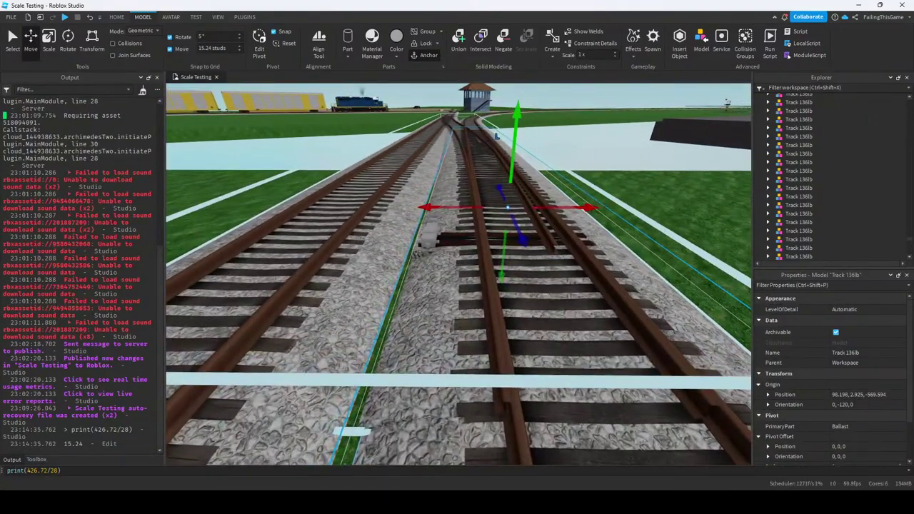
{"action": "key", "text": "w"}
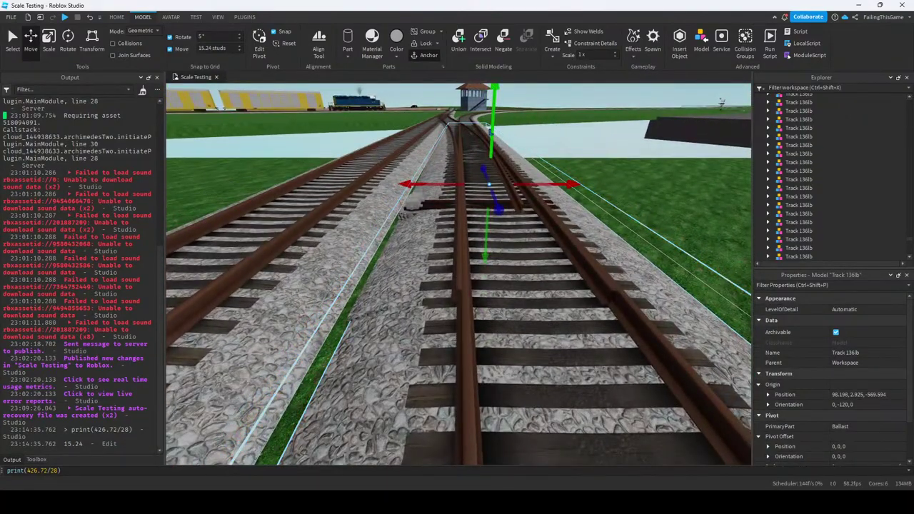
{"action": "left_click_drag", "start_coordinate": [404, 184], "coordinate": [247, 185]}
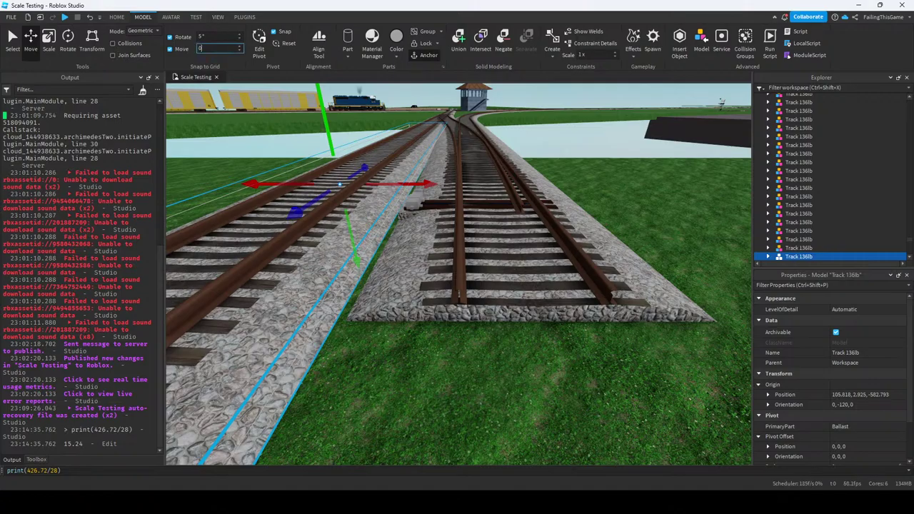
Set the move snap to 0.05 studs and shift the copied track sideways to 98.418, 2.925, -569.975, over the turnout.
{"action": "key", "text": "Return"}
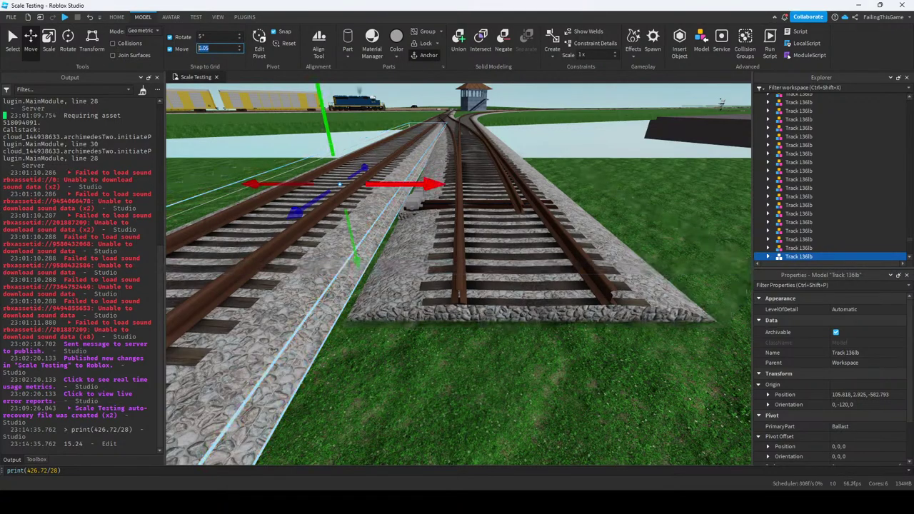
{"action": "key", "text": "w"}
{"action": "key", "text": "q"}
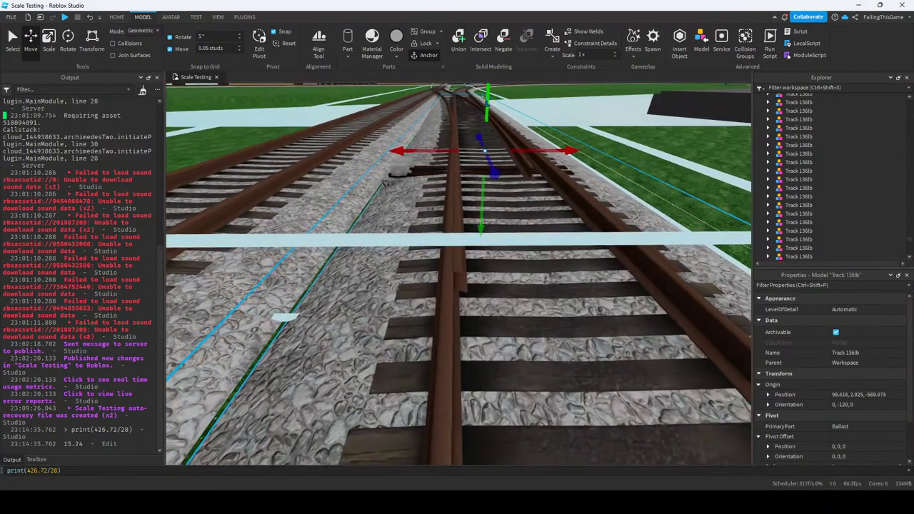
{"action": "key", "text": "q"}
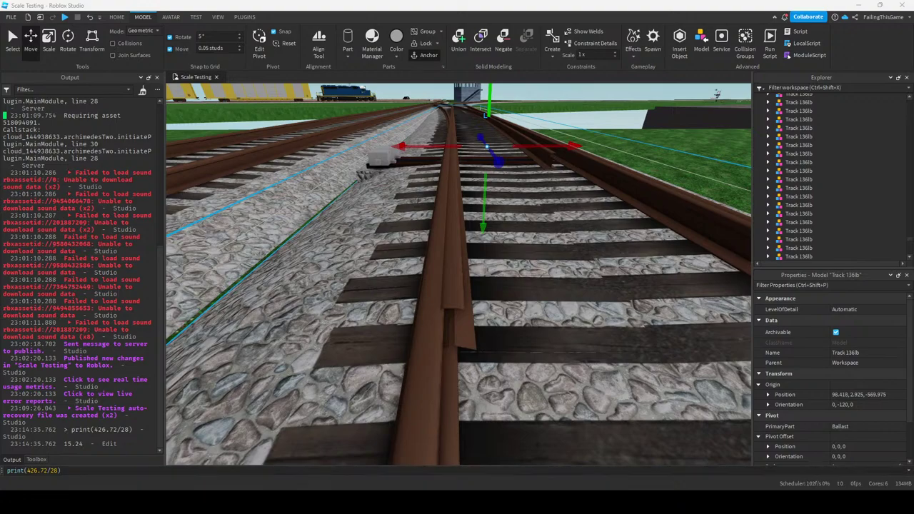
Run the command print(396.24/28) to calculate the quotient.
{"action": "double_click", "coordinate": [38, 470]}
{"action": "type", "text": "396.24"}
{"action": "key", "text": "Return"}
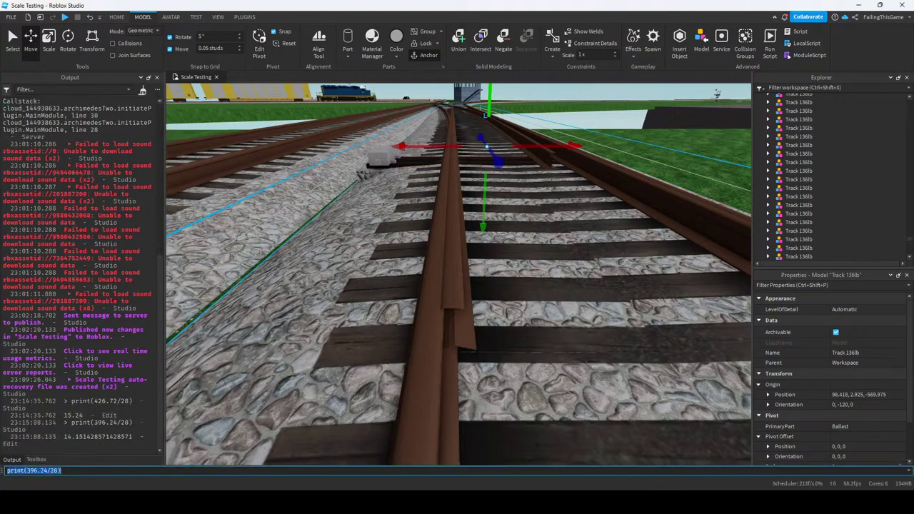
Line up the copied track's rails with the turnout's, refining the move snap to 0.01 studs and reaching 98.303, 2.925, -569.776.
{"action": "right_click_drag", "start_coordinate": [457, 286], "coordinate": [457, 286]}
{"action": "left_click_drag", "start_coordinate": [511, 365], "coordinate": [539, 362]}
{"action": "right_click_drag", "start_coordinate": [457, 286], "coordinate": [457, 286]}
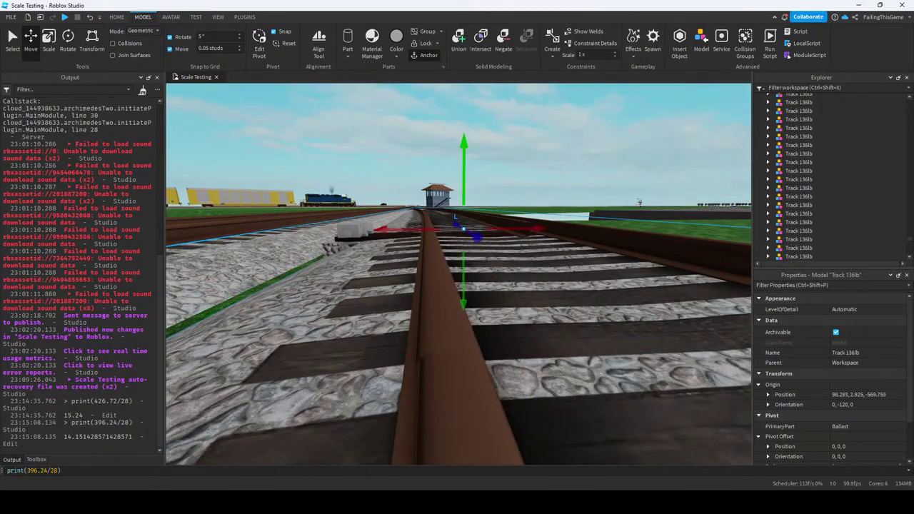
{"action": "type", "text": "1"}
{"action": "key", "text": "Return"}
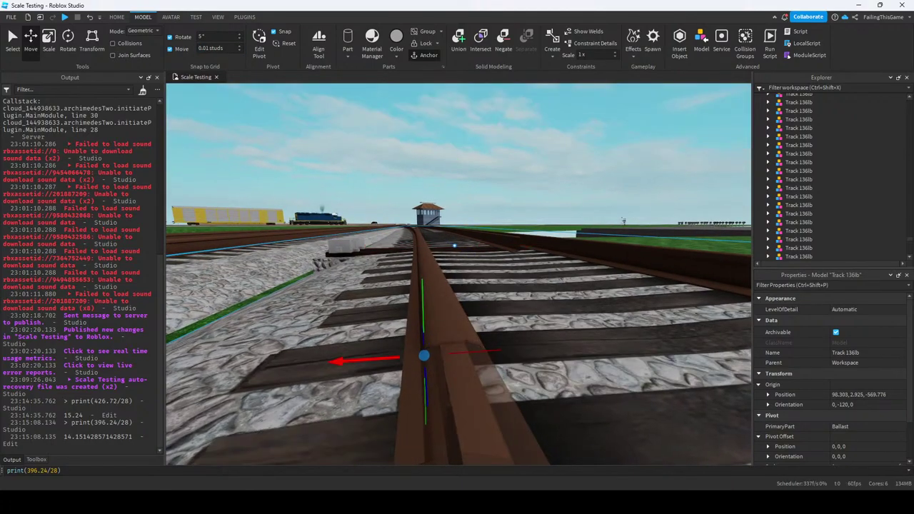
With the move snap at 0.05 studs, slide the copied track along the line until its end meets the turnout's end.
{"action": "right_click_drag", "start_coordinate": [457, 271], "coordinate": [657, 286]}
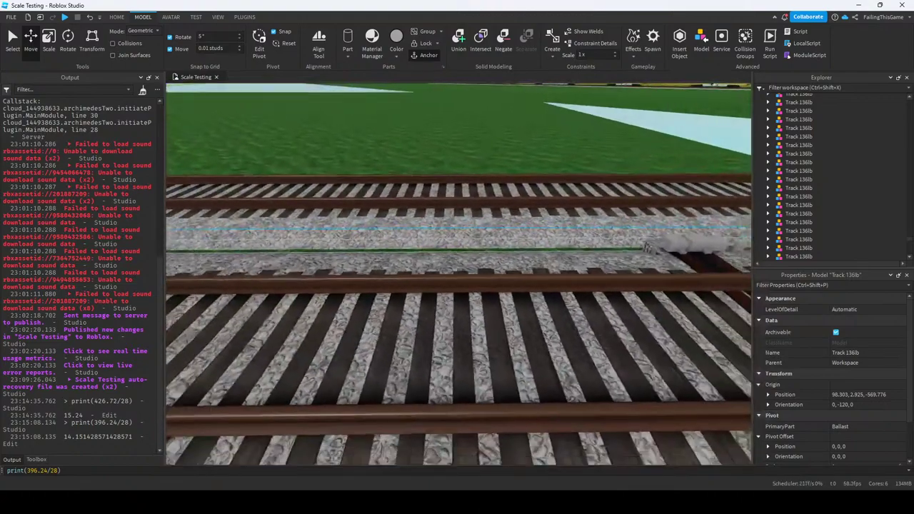
{"action": "key", "text": "Return"}
{"action": "right_click_drag", "start_coordinate": [457, 271], "coordinate": [457, 293]}
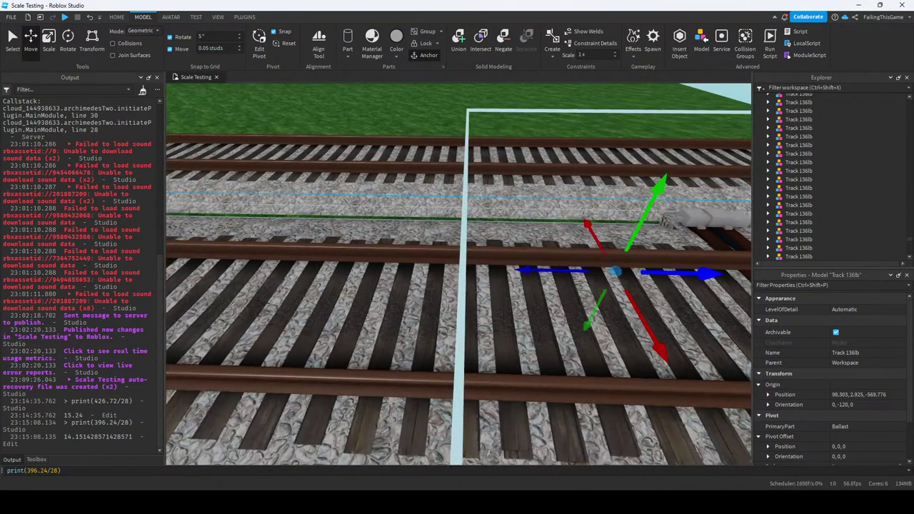
{"action": "left_click_drag", "start_coordinate": [350, 266], "coordinate": [521, 304]}
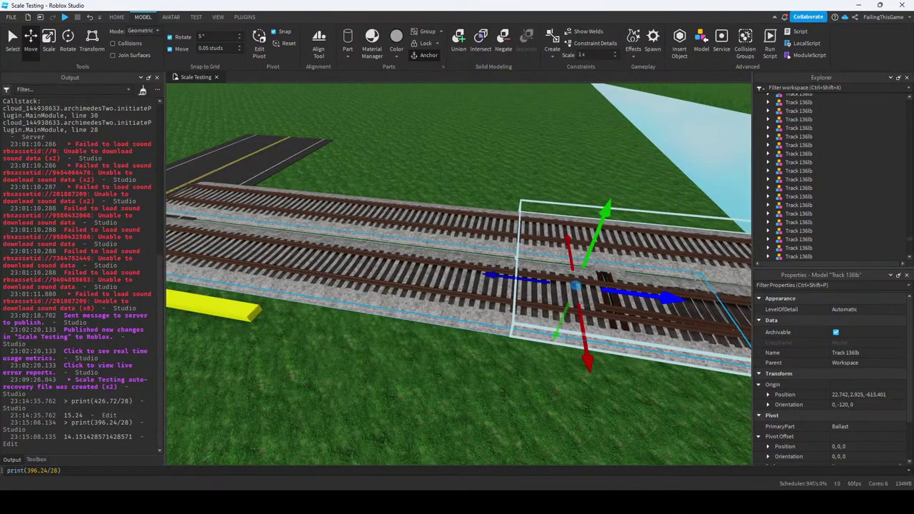
{"action": "left_click_drag", "start_coordinate": [485, 273], "coordinate": [514, 275]}
{"action": "scroll", "coordinate": [457, 275], "scroll_direction": "up", "scroll_amount": 8}
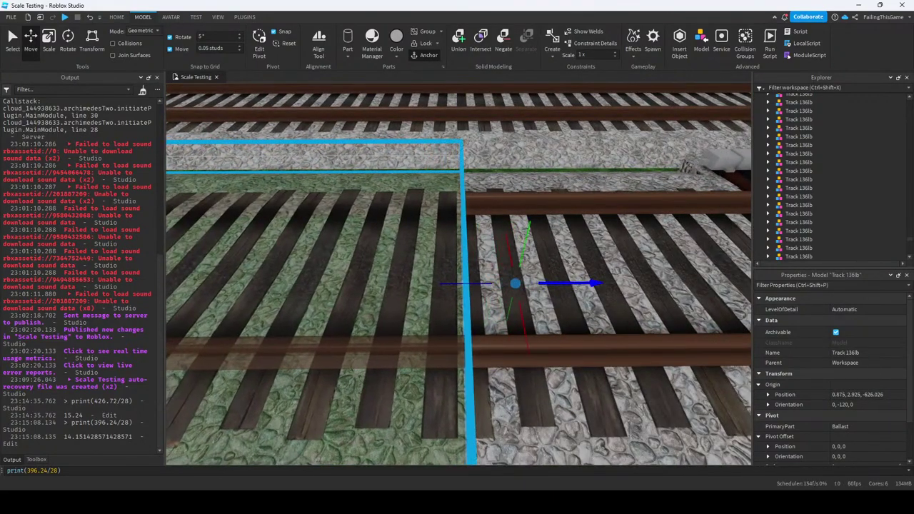
{"action": "right_click_drag", "start_coordinate": [457, 286], "coordinate": [429, 243]}
{"action": "right_click_drag", "start_coordinate": [457, 285], "coordinate": [357, 286]}
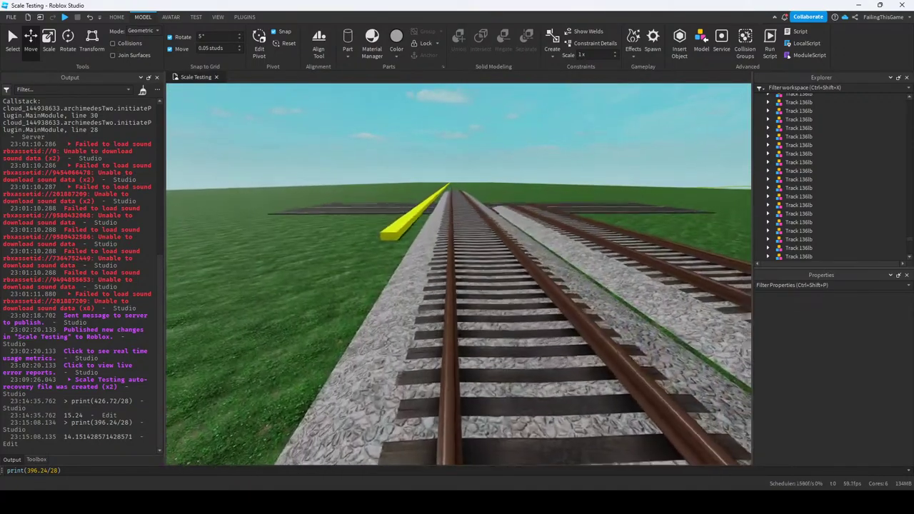
Duplicate the long Road_TwoLane model beside the water and move the copy against the road junction at 706.342, 2.55, 570.6.
{"action": "key", "text": "e"}
{"action": "key", "text": "w"}
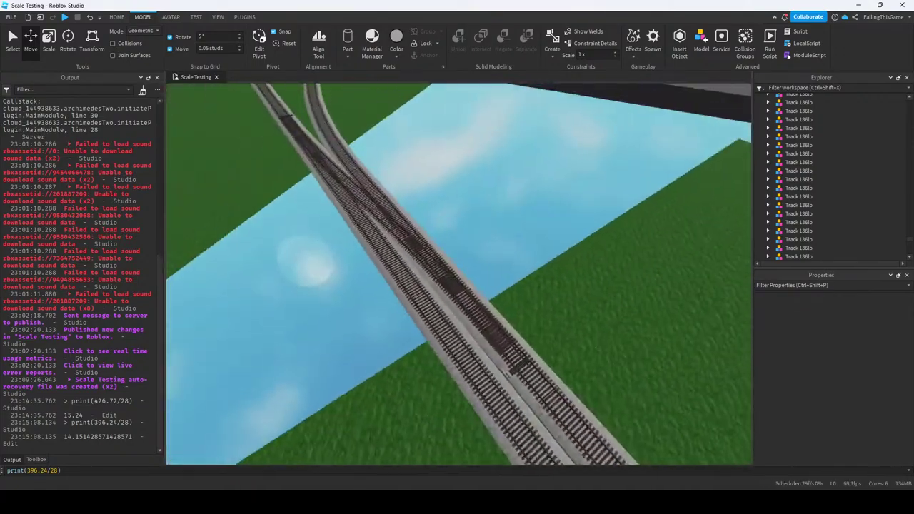
{"action": "key", "text": "w"}
{"action": "key", "text": "w"}
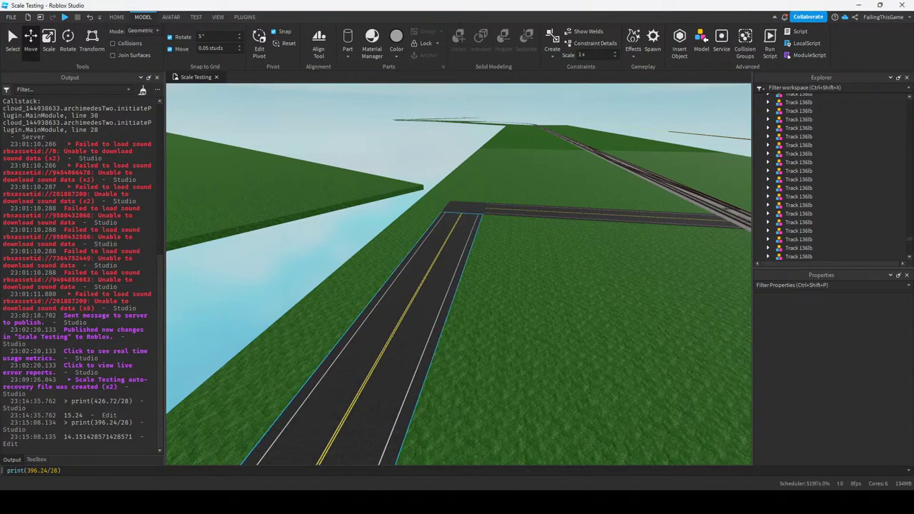
{"action": "left_click", "coordinate": [371, 343]}
{"action": "key", "text": "f"}
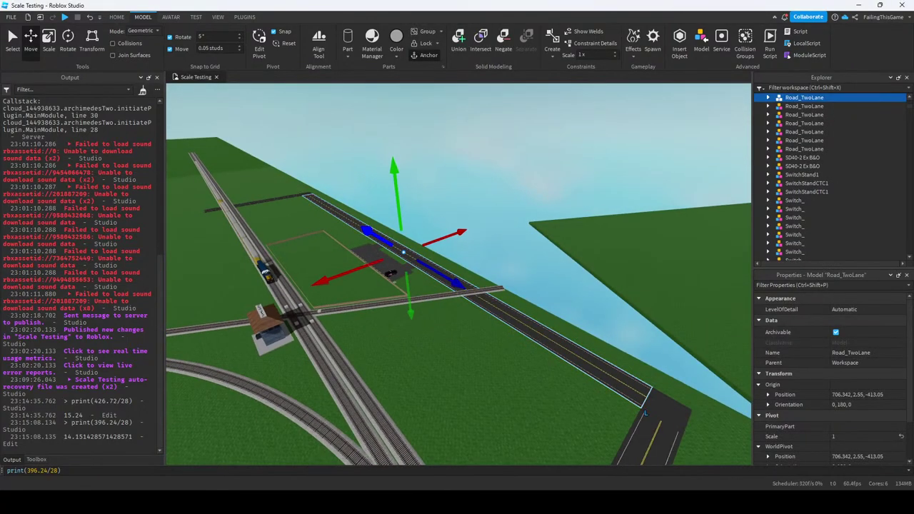
{"action": "key", "text": "ctrl+v"}
{"action": "key", "text": "f"}
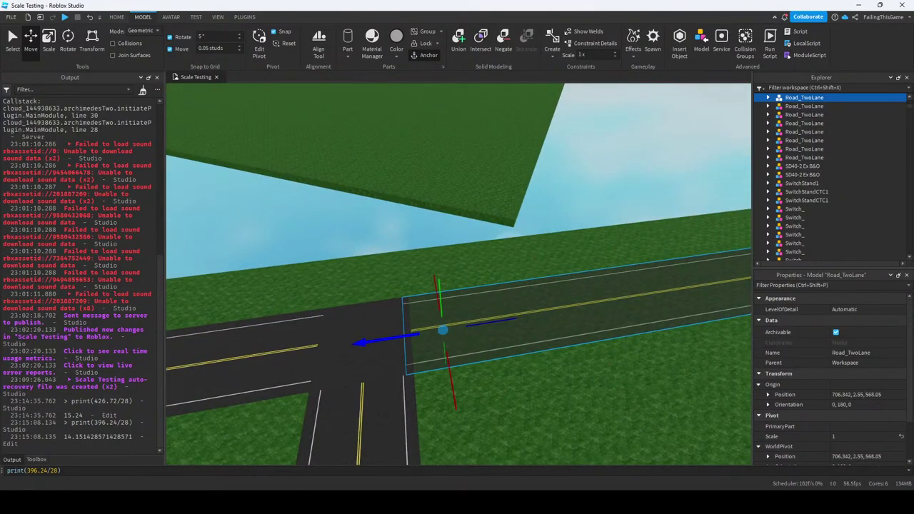
{"action": "left_click_drag", "start_coordinate": [361, 342], "coordinate": [321, 347]}
{"action": "scroll", "coordinate": [457, 272], "scroll_direction": "up", "scroll_amount": 5}
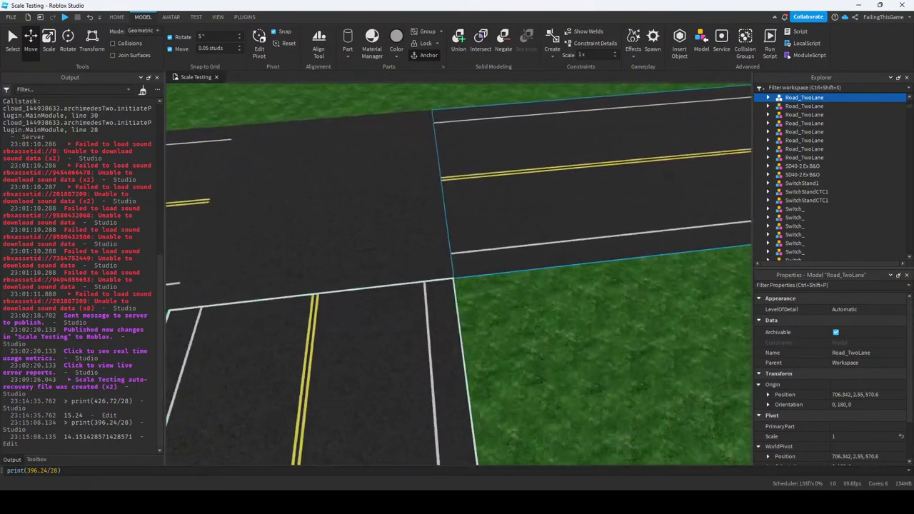
Close the gap between the copied Road_TwoLane and the road junction by shifting the copy to 706.342, 2.55, 570.5.
{"action": "scroll", "coordinate": [453, 279], "scroll_direction": "up", "scroll_amount": 8}
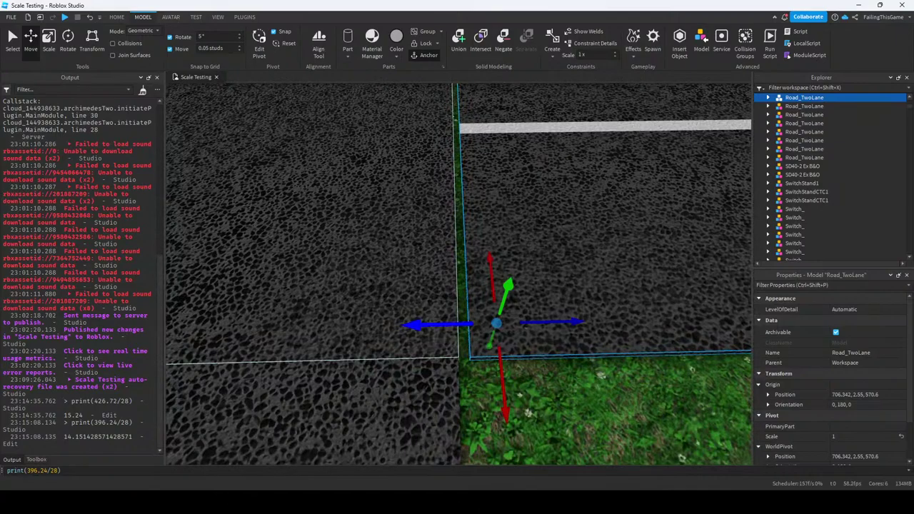
{"action": "scroll", "coordinate": [457, 271], "scroll_direction": "down", "scroll_amount": 3}
{"action": "left_click", "coordinate": [457, 271]}
{"action": "right_click_drag", "start_coordinate": [457, 271], "coordinate": [457, 257]}
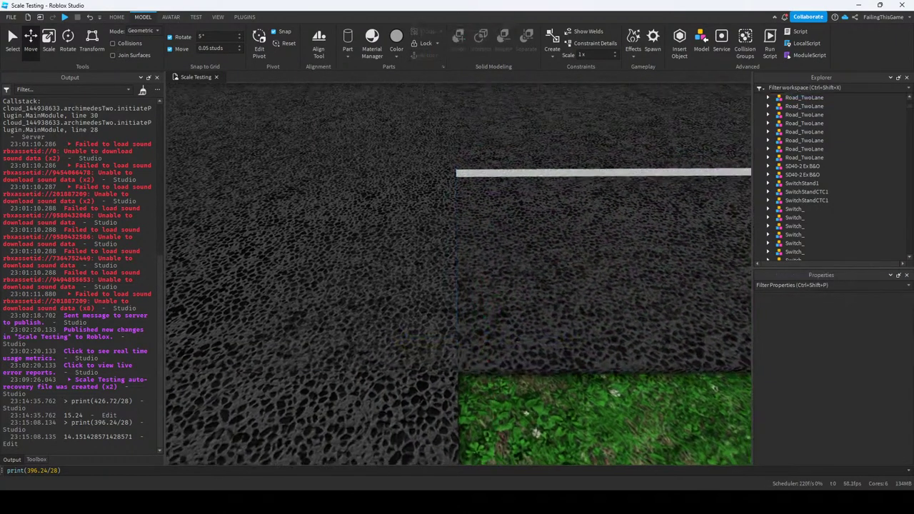
{"action": "scroll", "coordinate": [457, 271], "scroll_direction": "down", "scroll_amount": 5}
{"action": "left_click", "coordinate": [804, 98]}
{"action": "scroll", "coordinate": [458, 271], "scroll_direction": "down", "scroll_amount": 5}
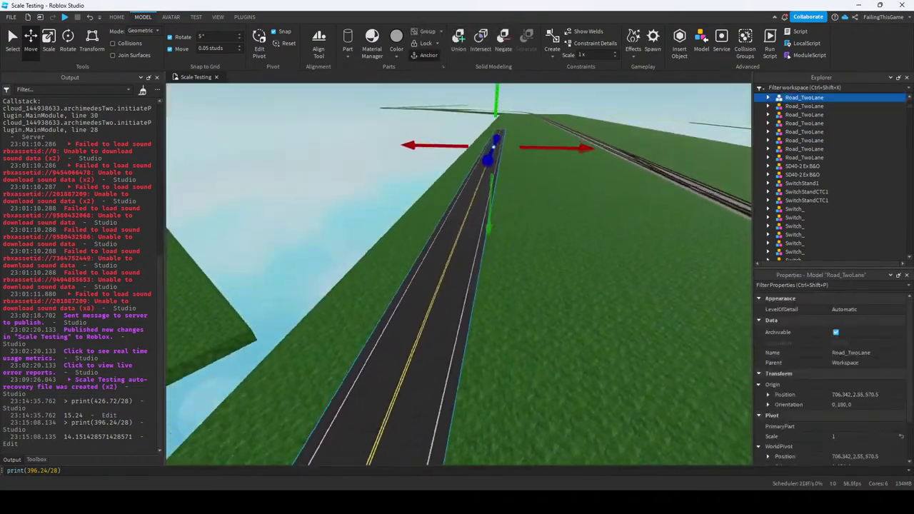
Resize the copied road lengthwise by 820.65 studs with ResizeObject, keeping one end at the junction and running it beside the water.
{"action": "left_click", "coordinate": [244, 16]}
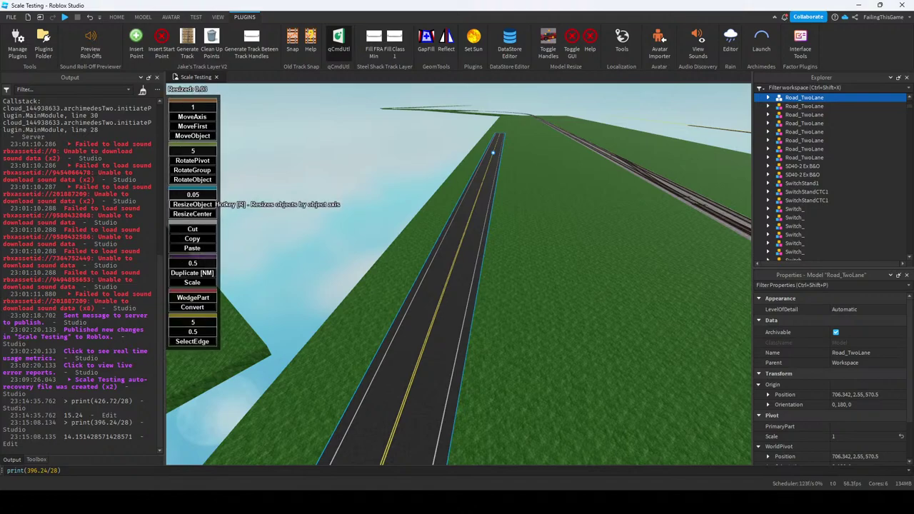
{"action": "left_click", "coordinate": [193, 204]}
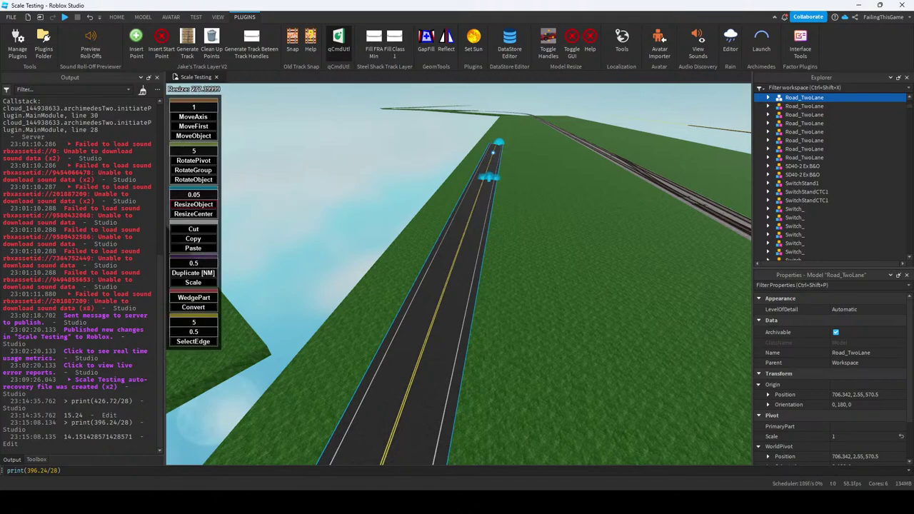
{"action": "left_click_drag", "start_coordinate": [400, 463], "coordinate": [441, 400]}
{"action": "key", "text": "w"}
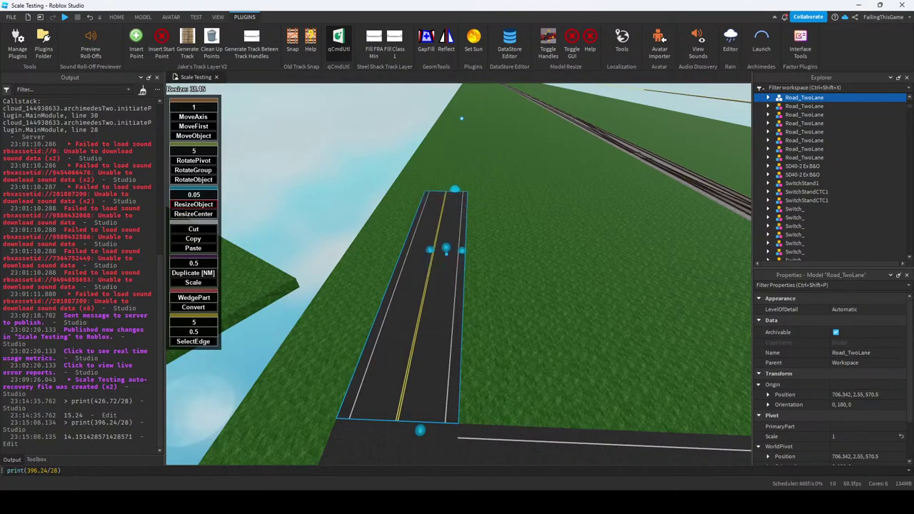
{"action": "key", "text": "s"}
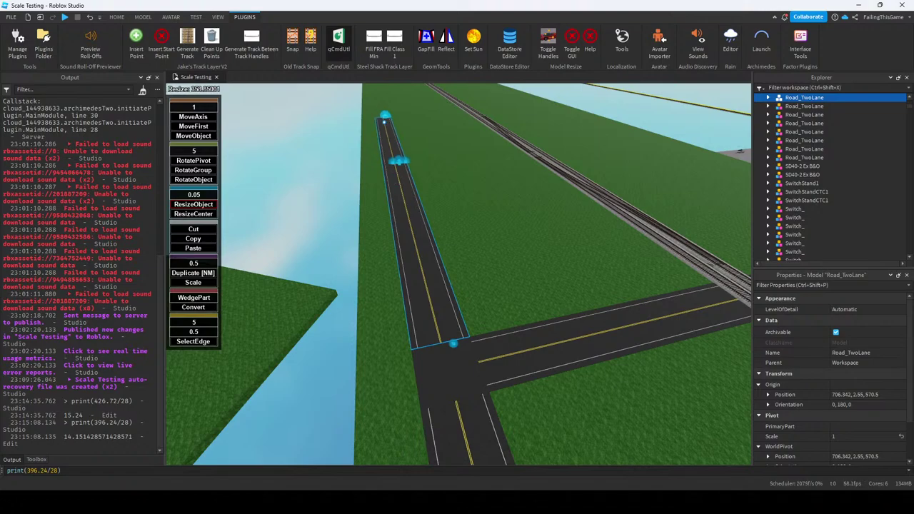
{"action": "left_click_drag", "start_coordinate": [386, 124], "coordinate": [389, 120]}
{"action": "right_click_drag", "start_coordinate": [457, 272], "coordinate": [457, 307]}
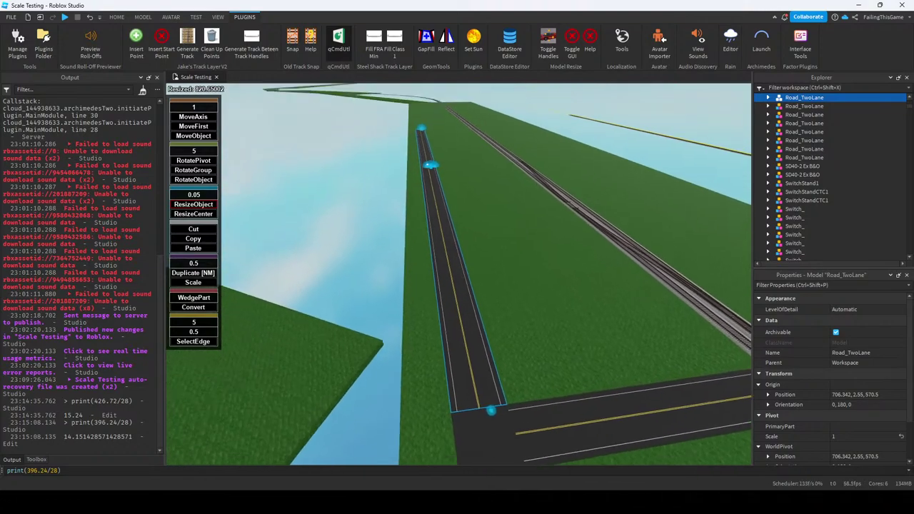
{"action": "key", "text": "w"}
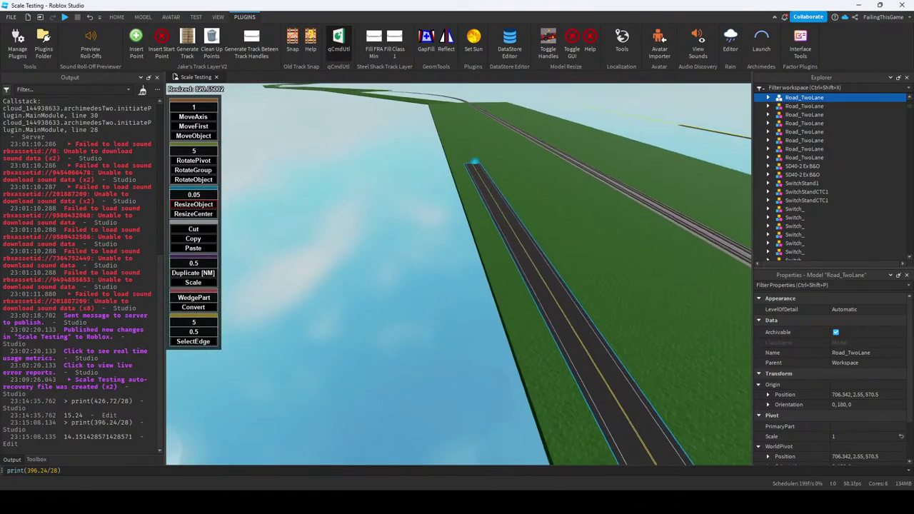
{"action": "right_click_drag", "start_coordinate": [457, 271], "coordinate": [457, 214]}
{"action": "key", "text": "s"}
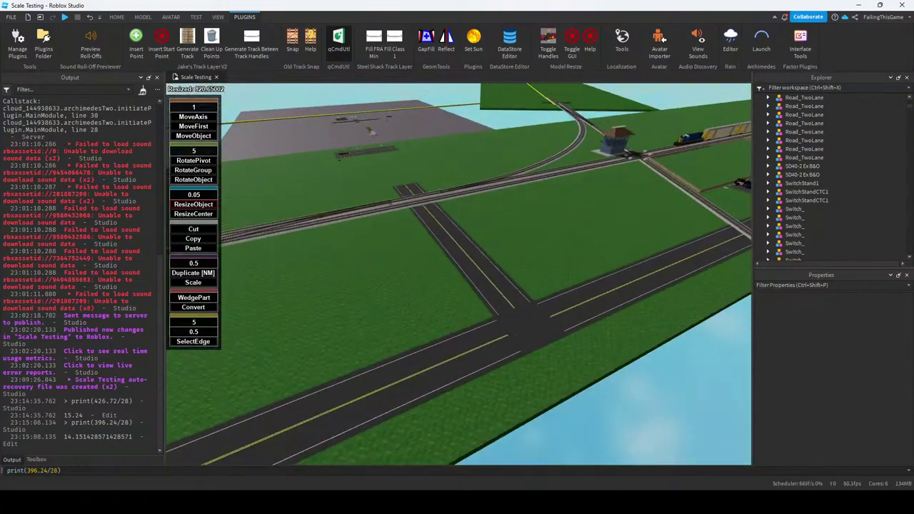
Try to continue the main road past the junction near the train with a Road_TwoLane copy at 706.342, 2.55, -1397.1.
{"action": "right_click_drag", "start_coordinate": [457, 271], "coordinate": [321, 272]}
{"action": "key", "text": "s"}
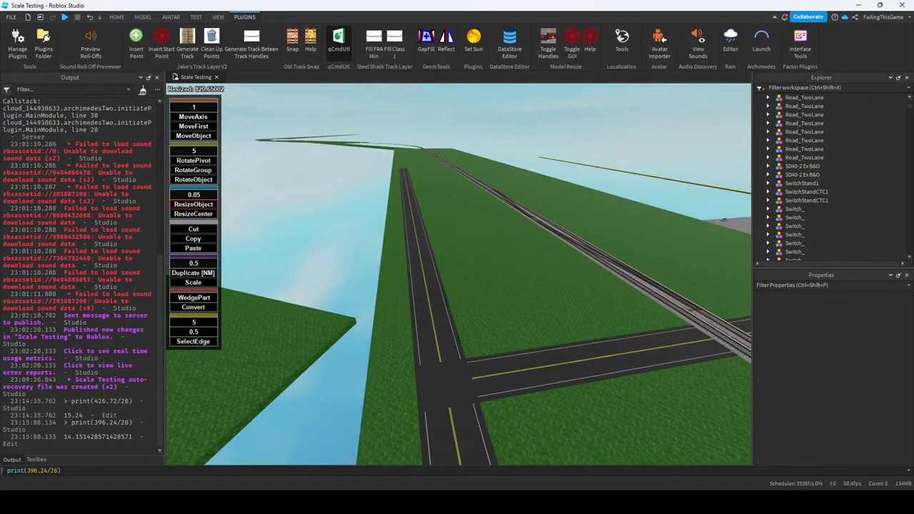
{"action": "right_click_drag", "start_coordinate": [458, 272], "coordinate": [386, 286]}
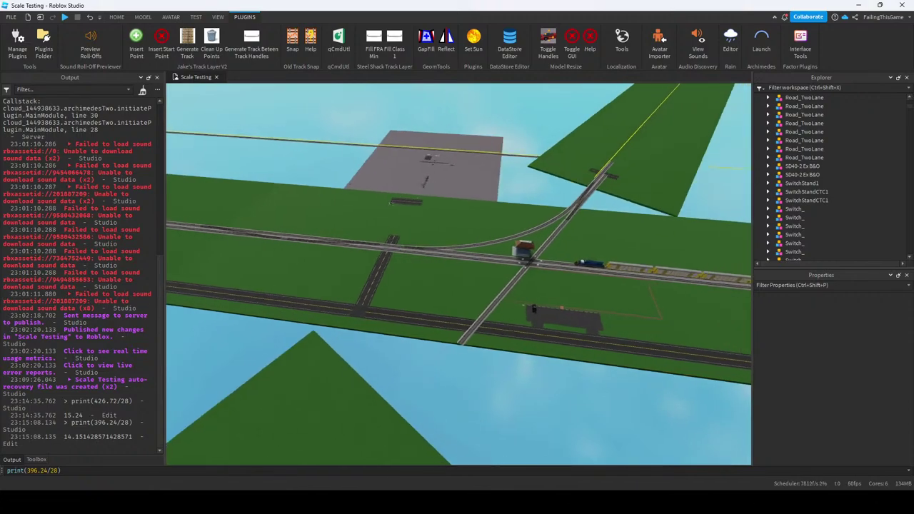
{"action": "left_click", "coordinate": [531, 316]}
{"action": "right_click_drag", "start_coordinate": [530, 316], "coordinate": [500, 307]}
{"action": "key", "text": "ctrl+d"}
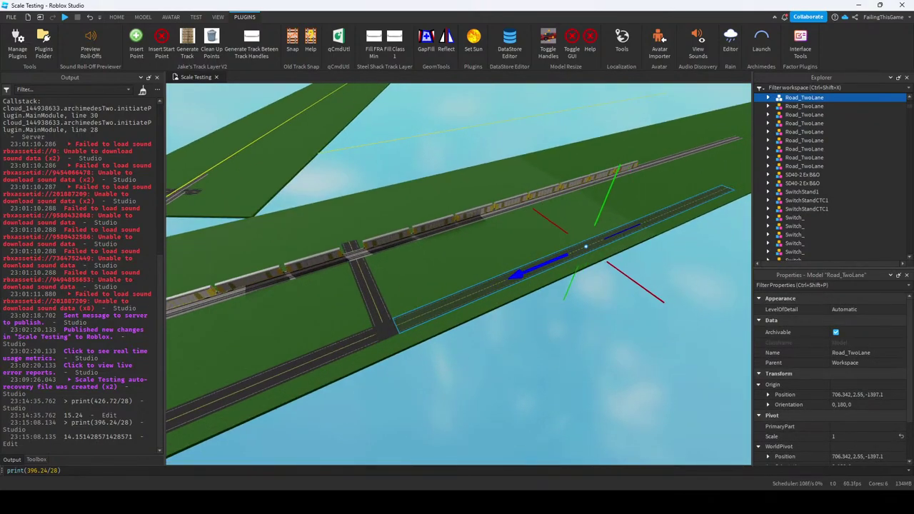
{"action": "right_click_drag", "start_coordinate": [500, 308], "coordinate": [457, 296]}
{"action": "left_click", "coordinate": [449, 289]}
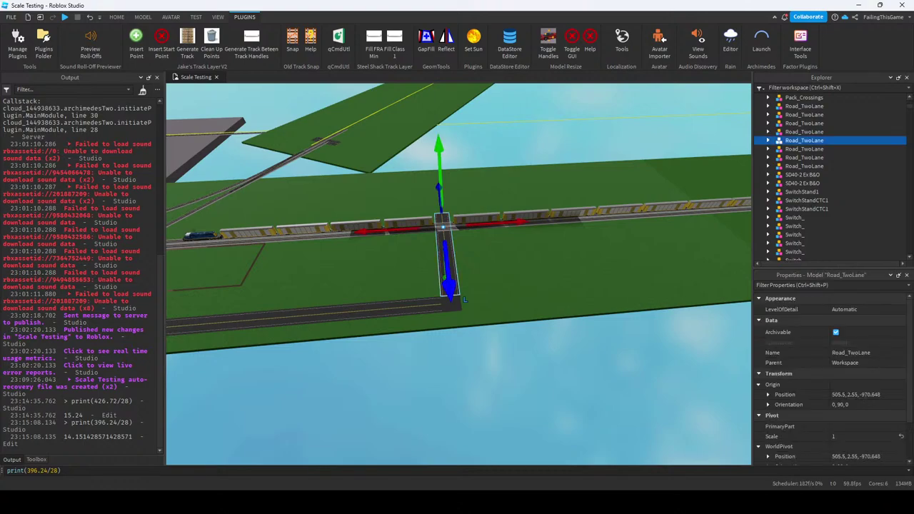
{"action": "key", "text": "ctrl+d"}
{"action": "right_click_drag", "start_coordinate": [457, 286], "coordinate": [400, 265]}
{"action": "left_click", "coordinate": [322, 321]}
{"action": "right_click_drag", "start_coordinate": [321, 321], "coordinate": [300, 315]}
Duplicate the side road at the waterside junction and slide the copy against the junction's opposite edge at 772.292, 2.55, 12.9.
{"action": "key", "text": "w"}
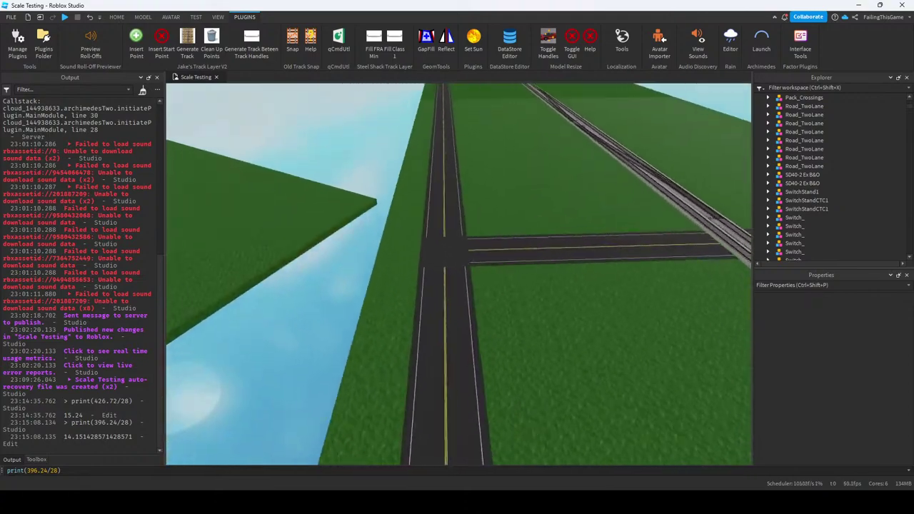
{"action": "left_click", "coordinate": [607, 243]}
{"action": "key", "text": "ctrl+d"}
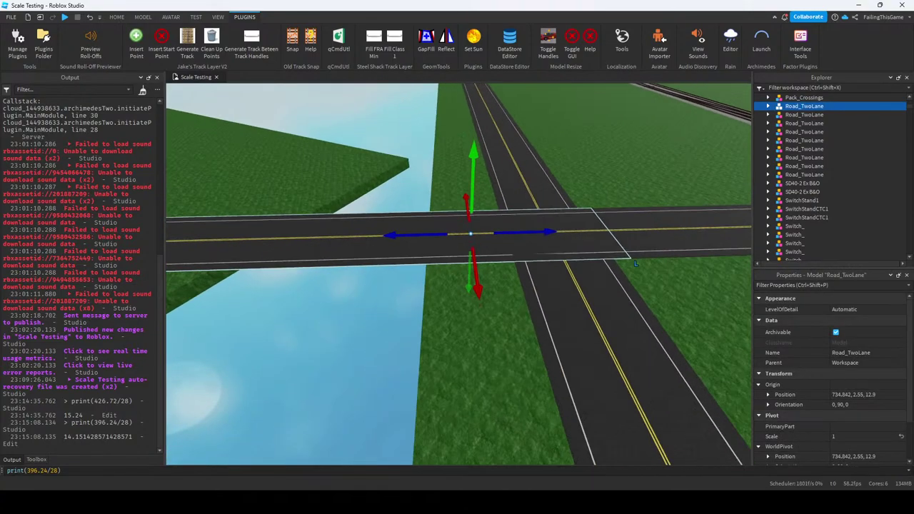
{"action": "key", "text": "w"}
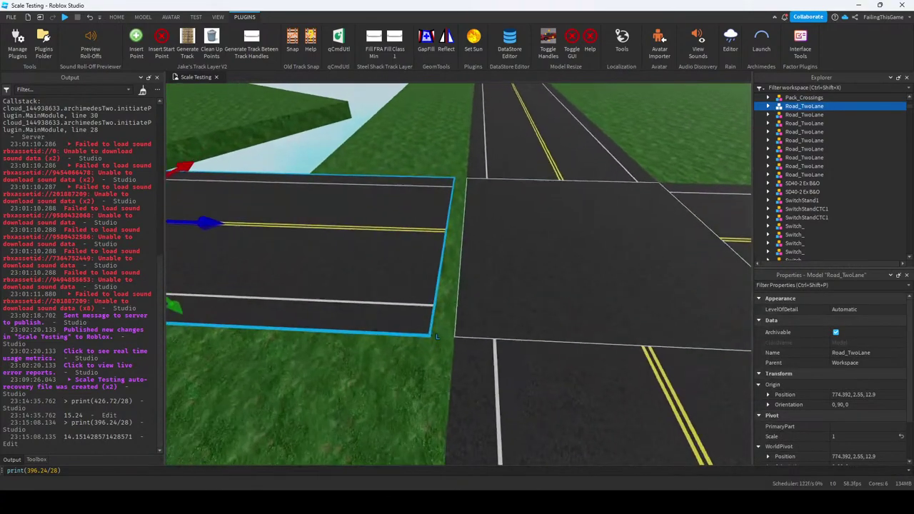
{"action": "left_click_drag", "start_coordinate": [507, 262], "coordinate": [549, 262]}
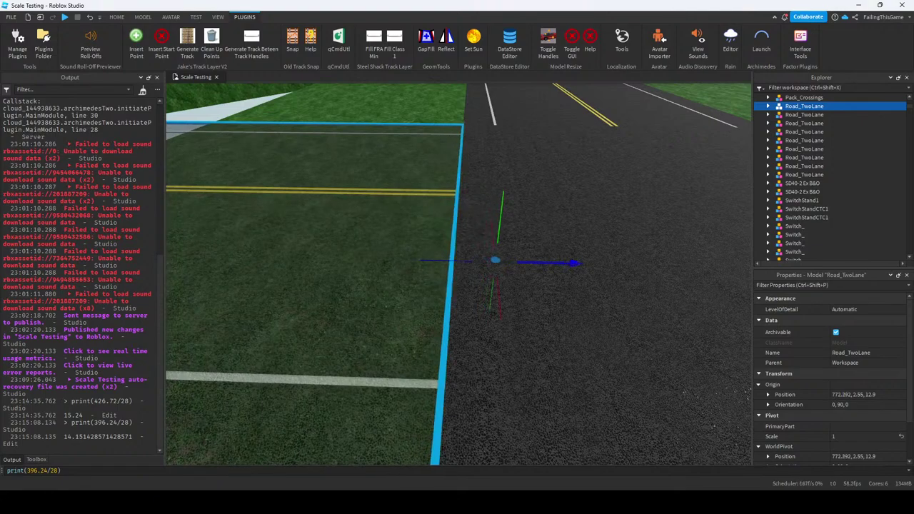
{"action": "left_click", "coordinate": [549, 262]}
{"action": "left_click", "coordinate": [315, 272]}
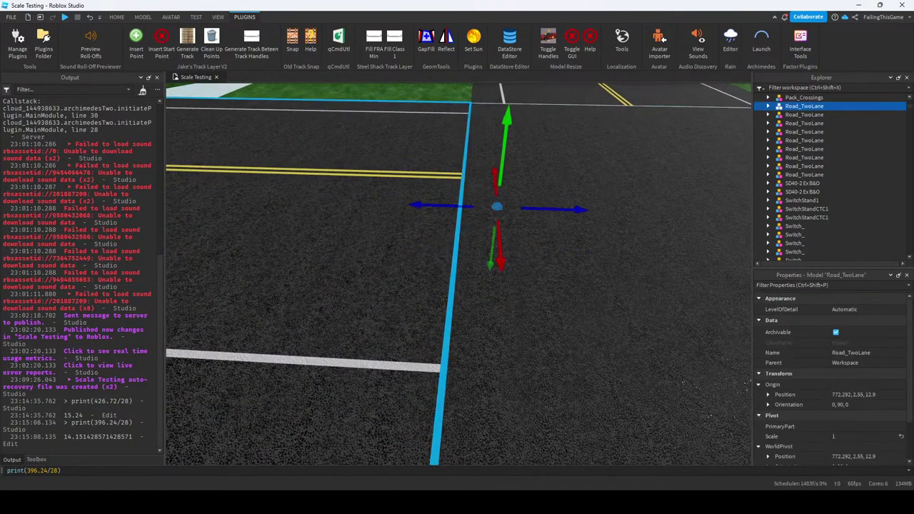
{"action": "scroll", "coordinate": [458, 274], "scroll_direction": "down", "scroll_amount": 10}
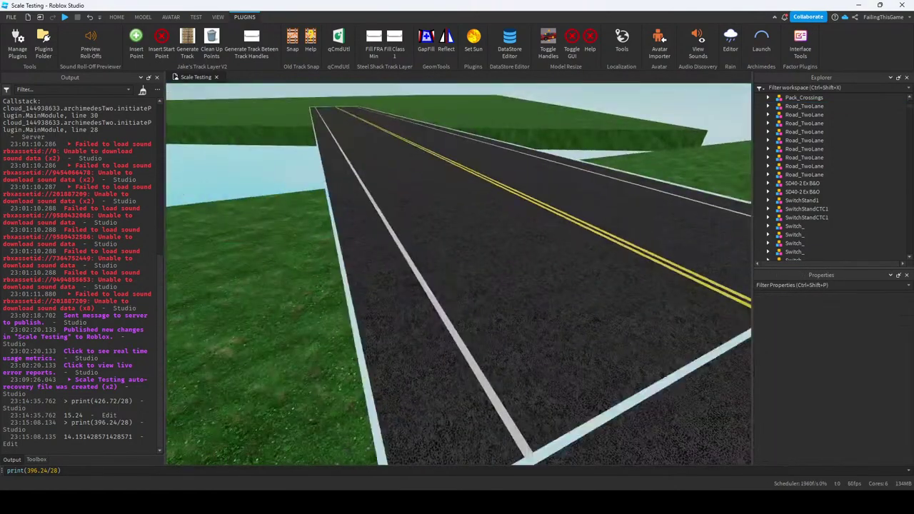
Stretch the two-lane road that crosses the tracks under the train over the water gap and onto the neighbouring grass with ResizeObject.
{"action": "right_click_drag", "start_coordinate": [392, 399], "coordinate": [493, 214]}
{"action": "left_click", "coordinate": [395, 238]}
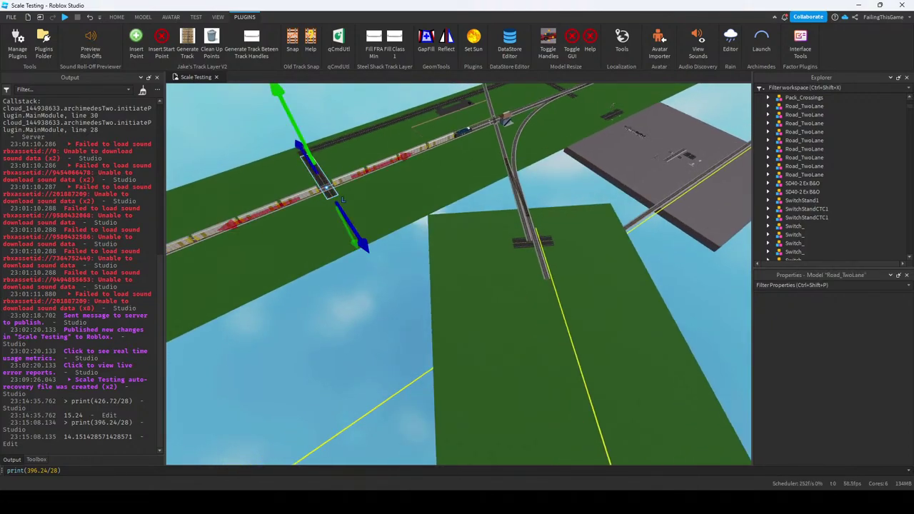
{"action": "left_click", "coordinate": [343, 200]}
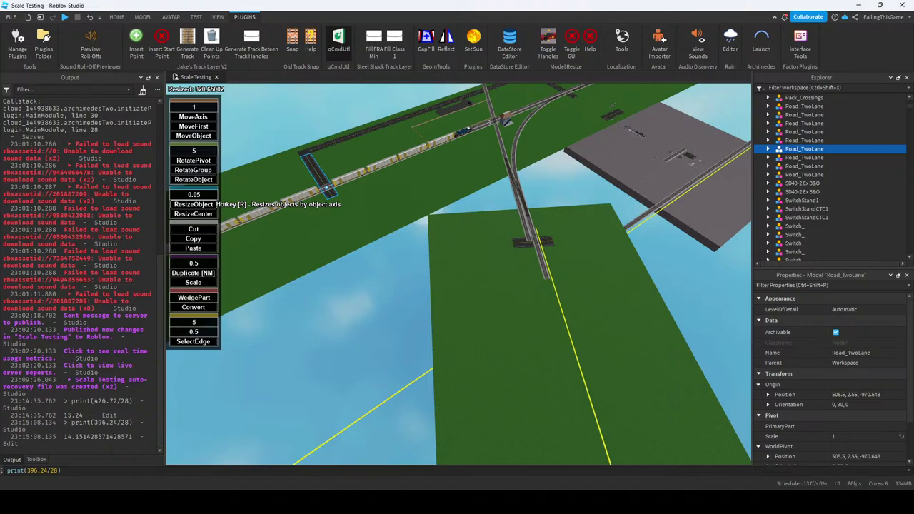
{"action": "left_click_drag", "start_coordinate": [334, 203], "coordinate": [418, 301]}
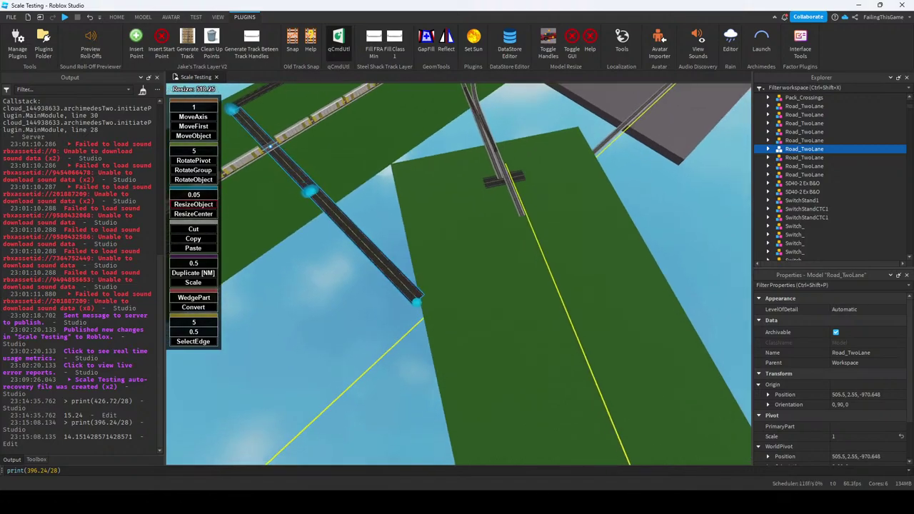
{"action": "left_click_drag", "start_coordinate": [443, 331], "coordinate": [452, 326]}
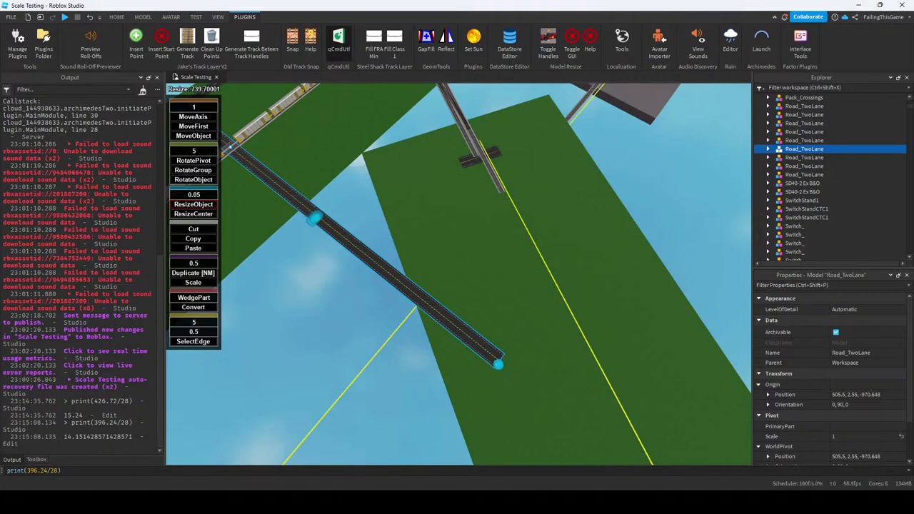
{"action": "right_click_drag", "start_coordinate": [457, 321], "coordinate": [457, 285]}
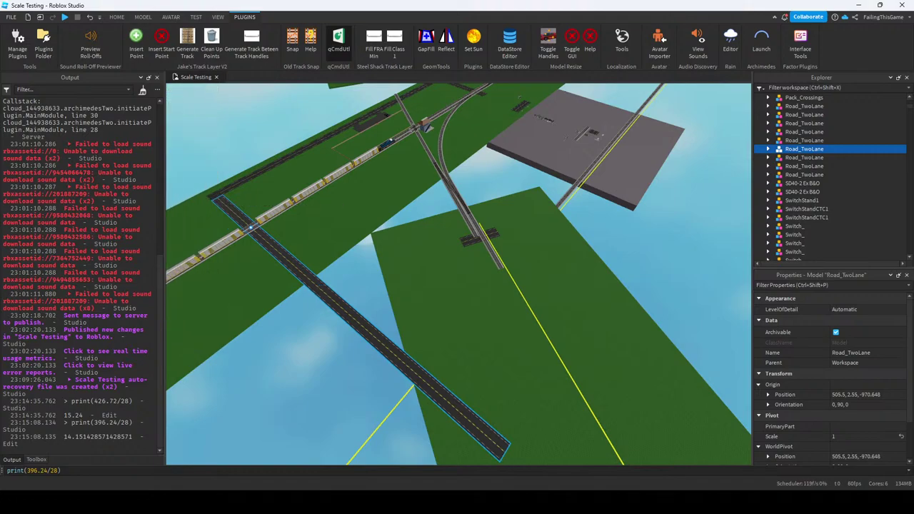
Duplicate the square asphalt Road junction piece and place the copy flush against the end of the short two-lane road across the tracks.
{"action": "key", "text": "w"}
{"action": "key", "text": "s"}
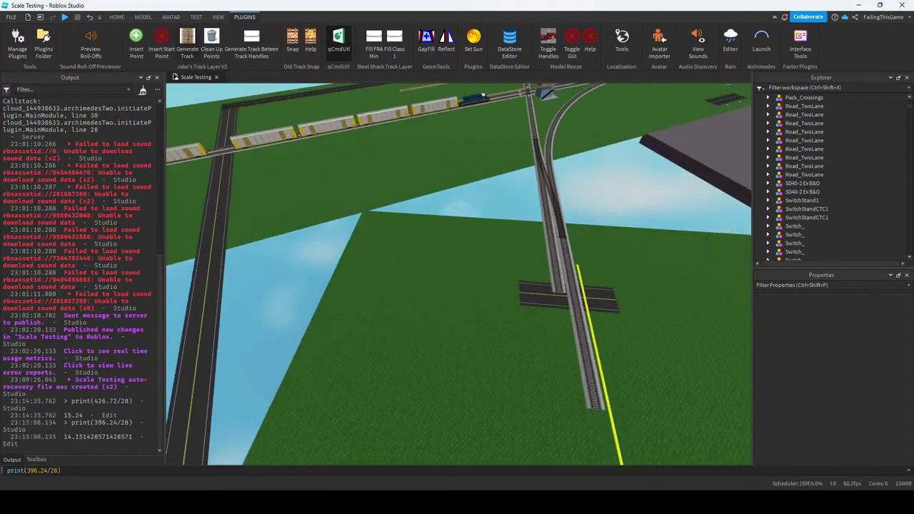
{"action": "left_click", "coordinate": [116, 17]}
{"action": "key", "text": "a"}
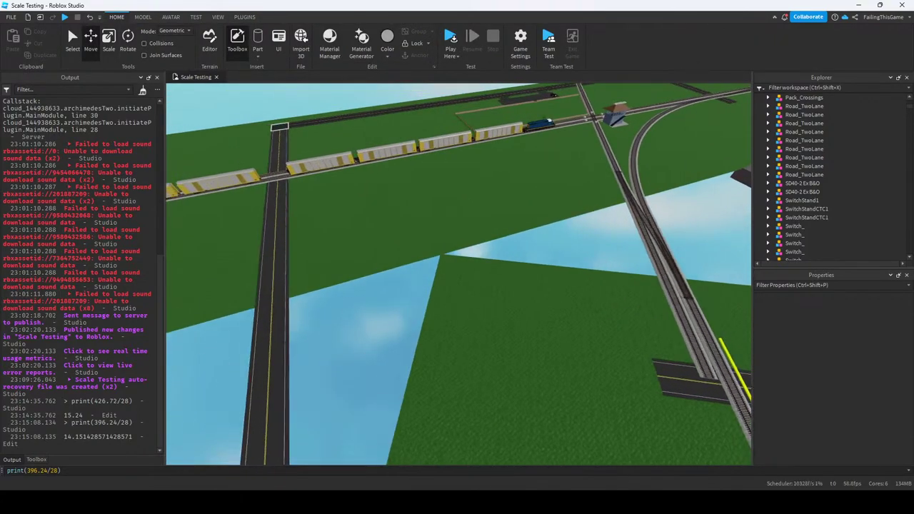
{"action": "left_click", "coordinate": [275, 147]}
{"action": "key", "text": "f"}
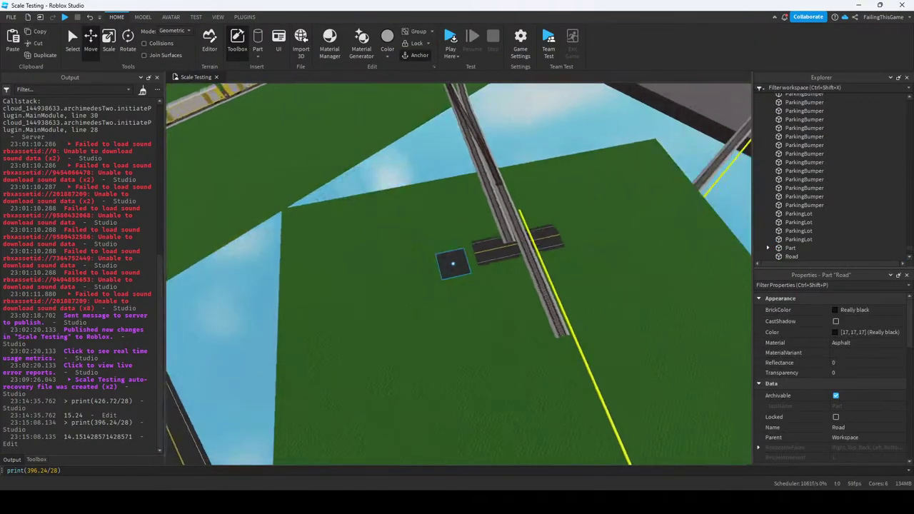
{"action": "key", "text": "w"}
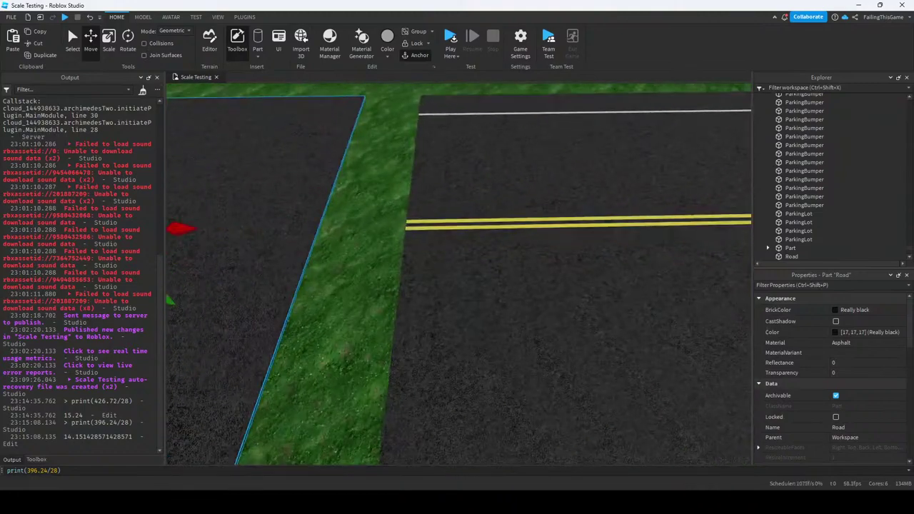
{"action": "key", "text": "s"}
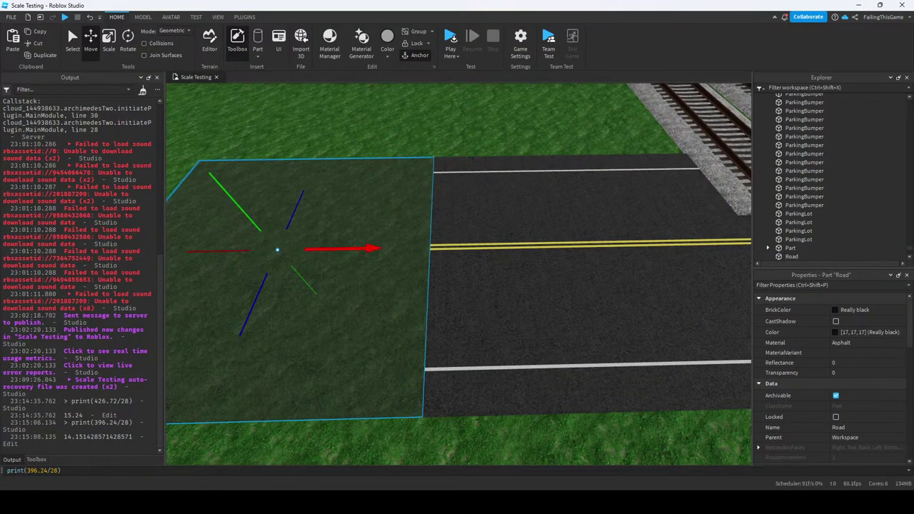
{"action": "right_click", "coordinate": [437, 140]}
{"action": "key", "text": "Escape"}
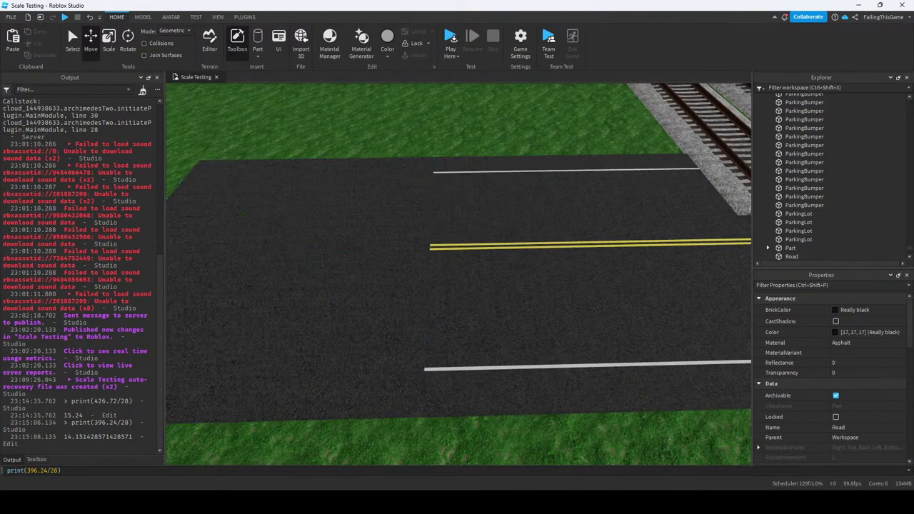
{"action": "key", "text": "w"}
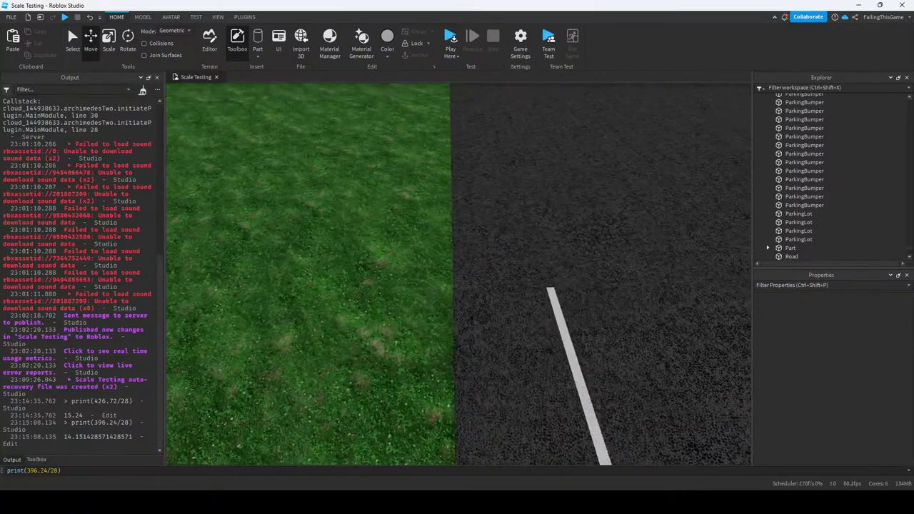
Align the copied Road junction piece with the short two-lane road's side edge using a 0.01-stud move snap, and restore the snap to 0.05 studs.
{"action": "key", "text": "ctrl+d"}
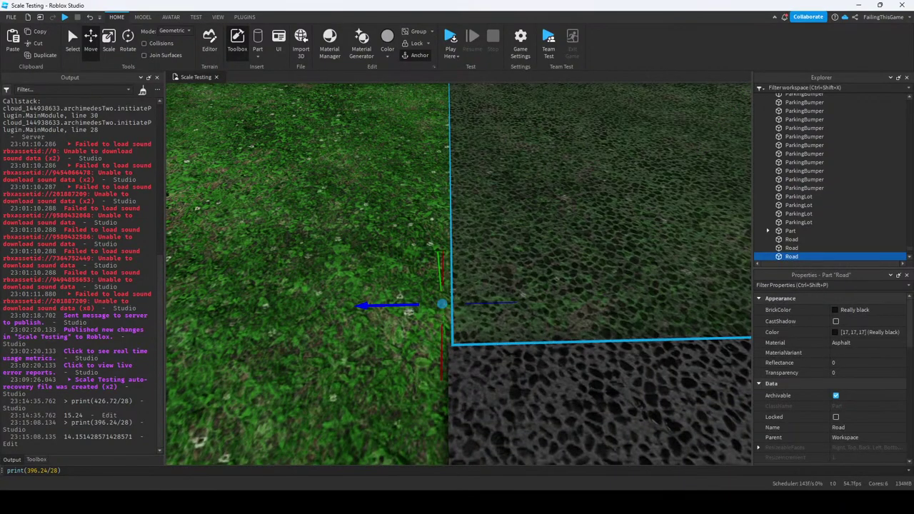
{"action": "left_click", "coordinate": [143, 16]}
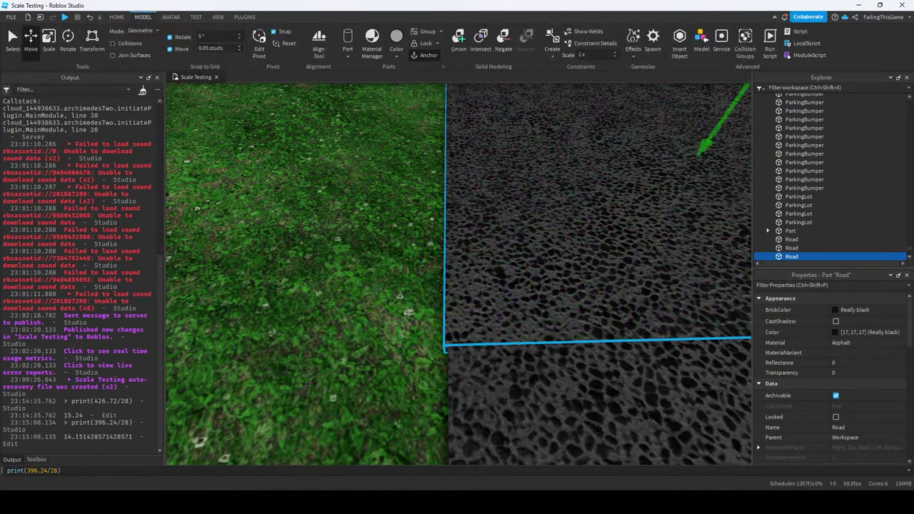
{"action": "left_click", "coordinate": [217, 48]}
{"action": "type", "text": "0.05"}
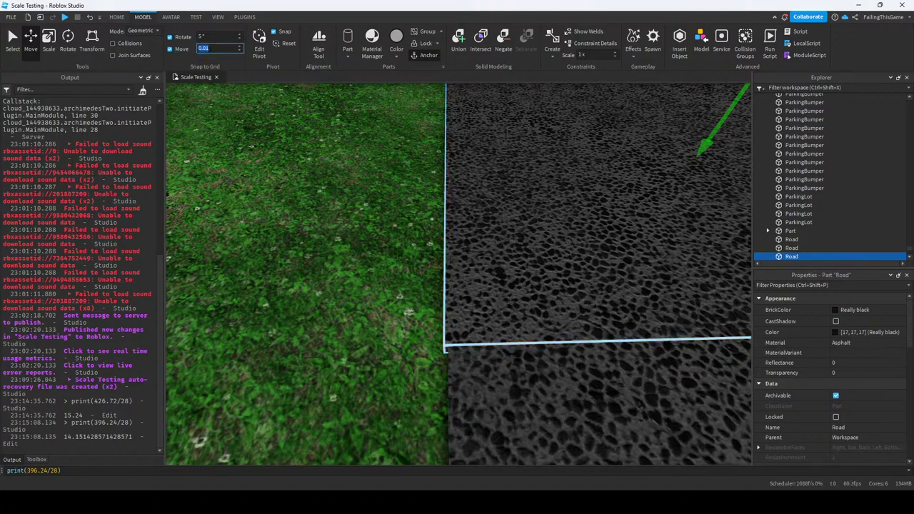
{"action": "key", "text": "Return"}
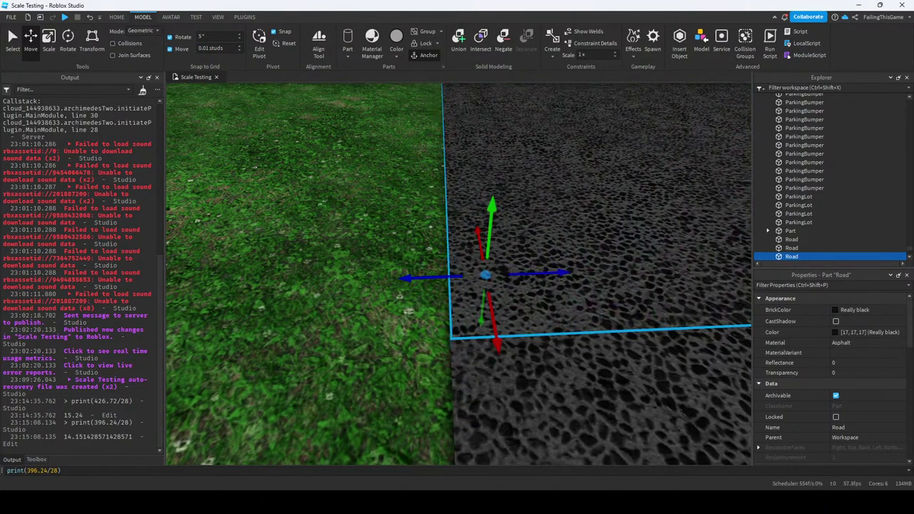
{"action": "right_click_drag", "start_coordinate": [444, 284], "coordinate": [444, 285]}
{"action": "scroll", "coordinate": [444, 285], "scroll_direction": "up", "scroll_amount": 10}
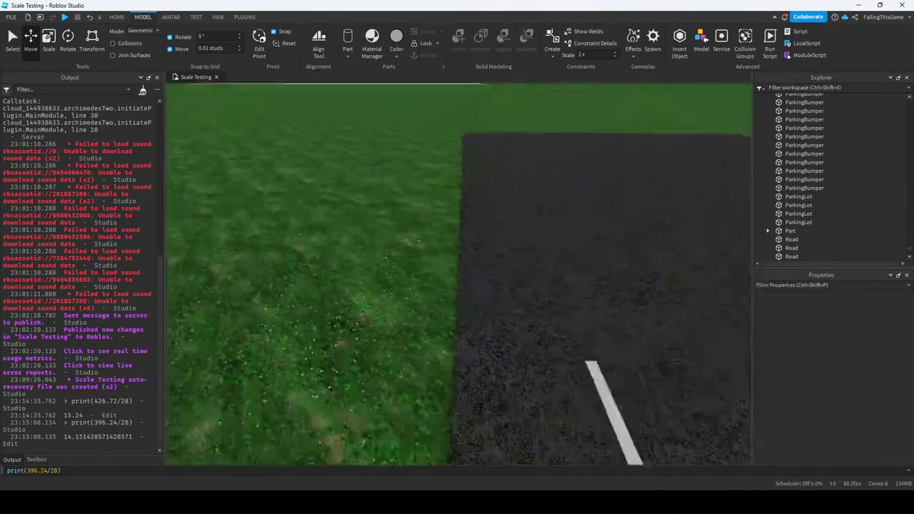
{"action": "left_click", "coordinate": [214, 48]}
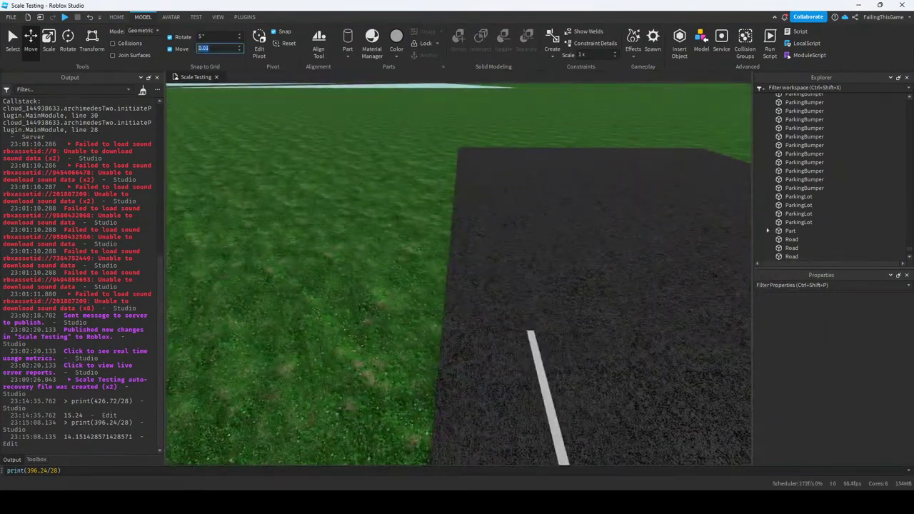
{"action": "key", "text": "Return"}
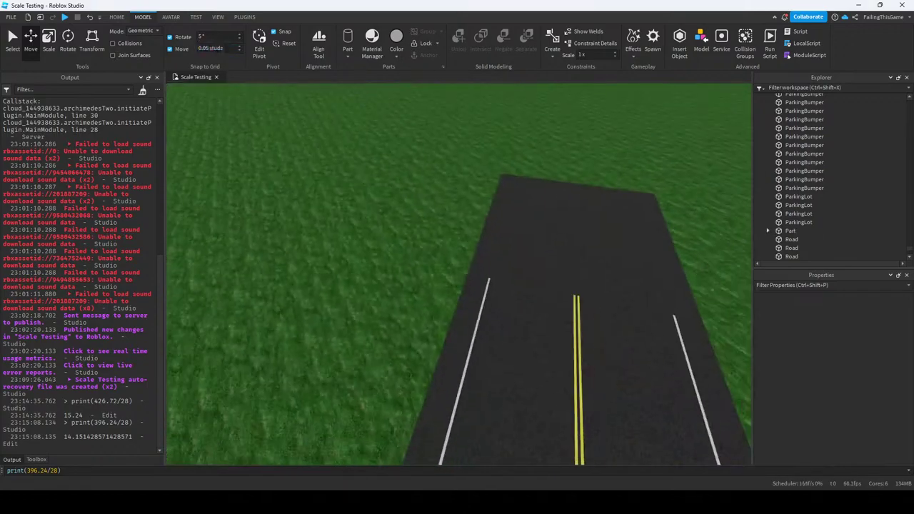
Duplicate the short two-lane road across the tracks, rotate the copy 90 degrees and set it flush against the junction's side at -5.399, 2.55, -714.063.
{"action": "left_click", "coordinate": [498, 343]}
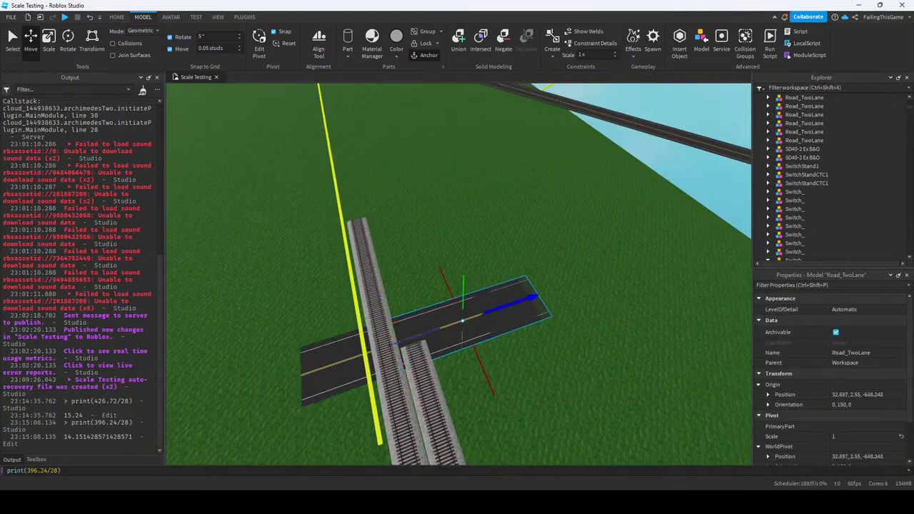
{"action": "key", "text": "ctrl+r"}
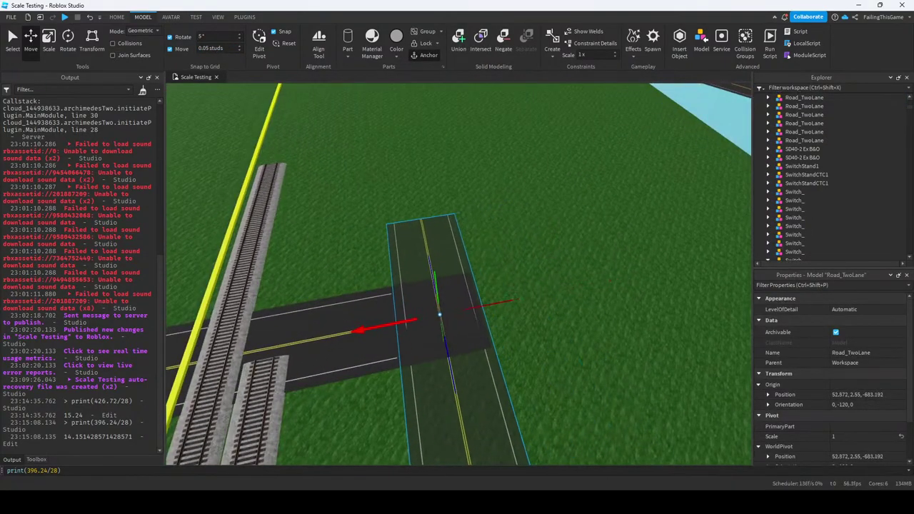
{"action": "key", "text": "w"}
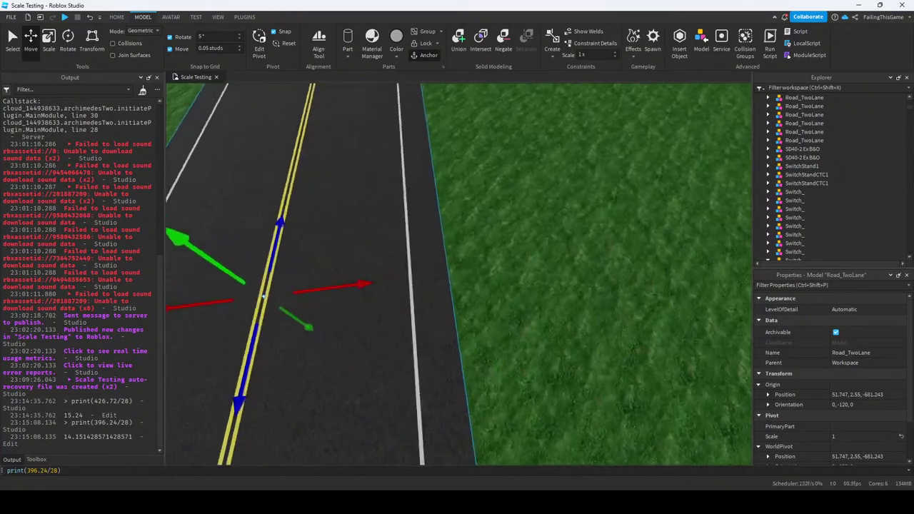
{"action": "key", "text": "d"}
{"action": "key", "text": "d"}
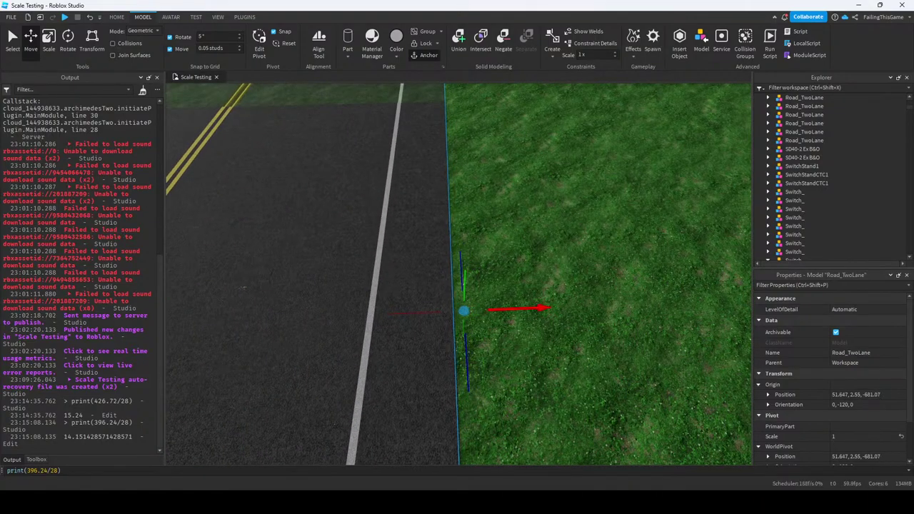
{"action": "key", "text": "f"}
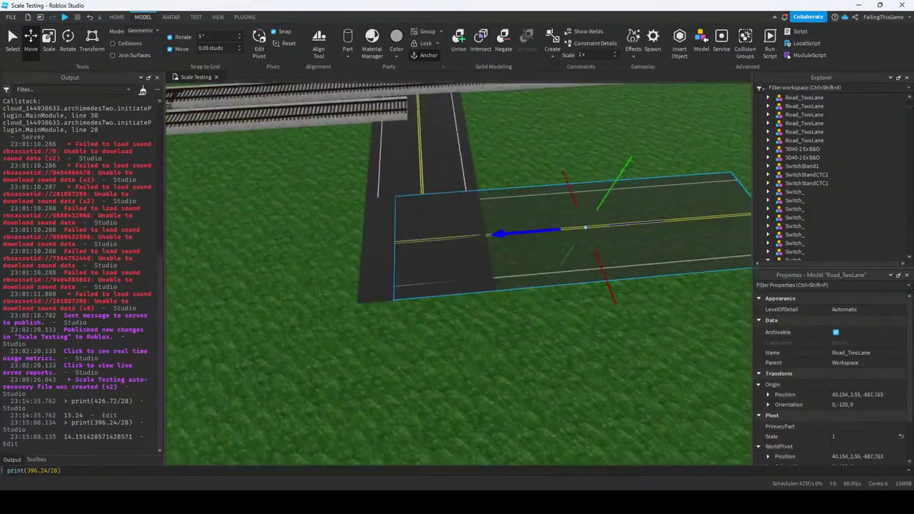
{"action": "key", "text": "w"}
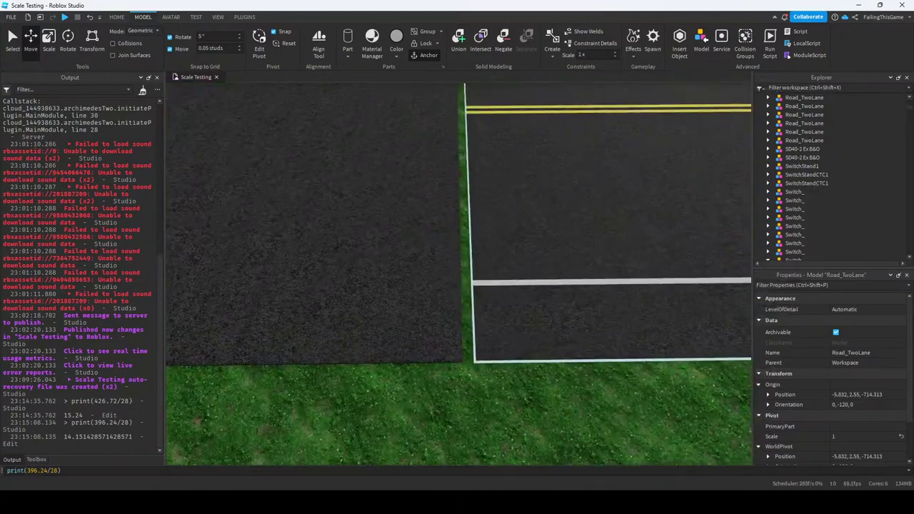
{"action": "key", "text": "w"}
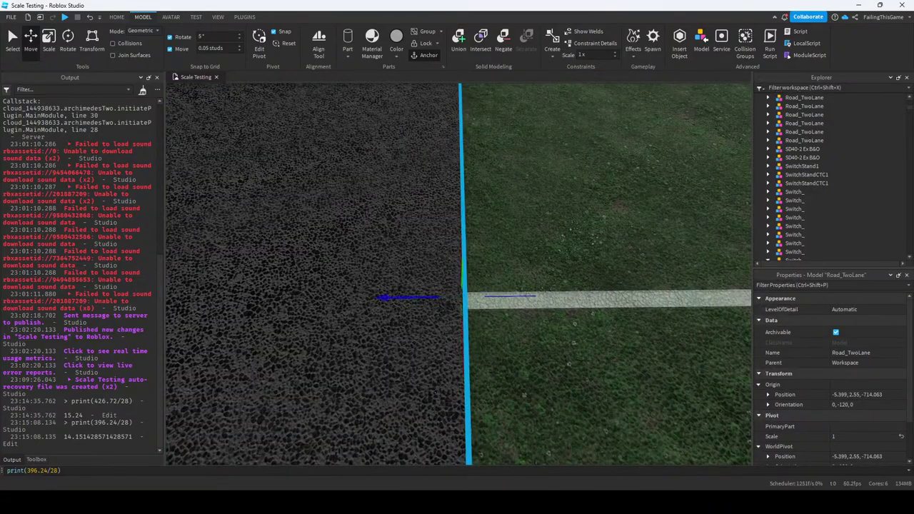
{"action": "key", "text": "s"}
Move the rotated road copy and its Road junction piece together away from the tracks toward the grass edge beside the water.
{"action": "key", "text": "ctrl+u"}
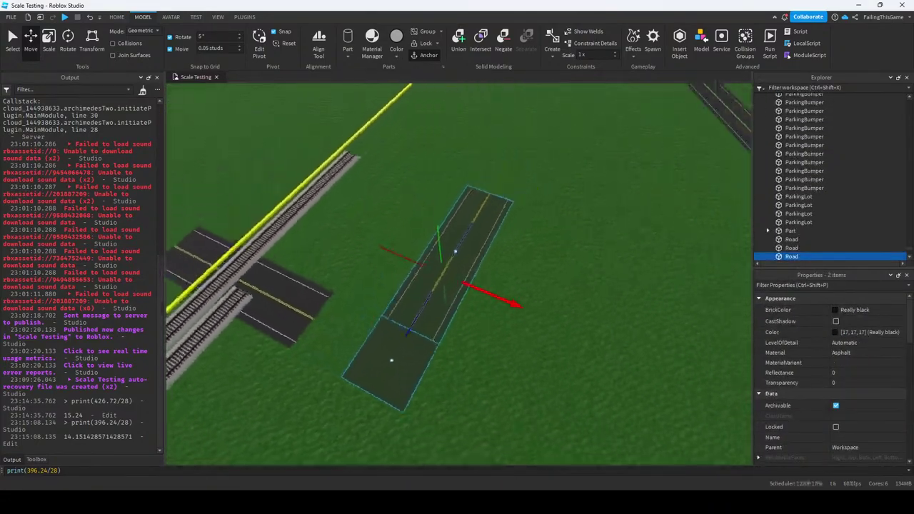
{"action": "right_click_drag", "start_coordinate": [457, 285], "coordinate": [483, 253]}
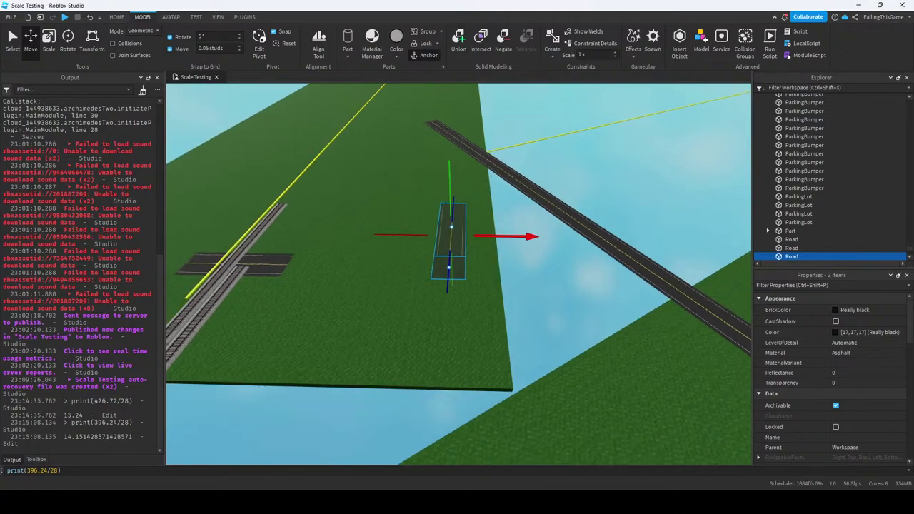
{"action": "right_click_drag", "start_coordinate": [492, 284], "coordinate": [454, 264]}
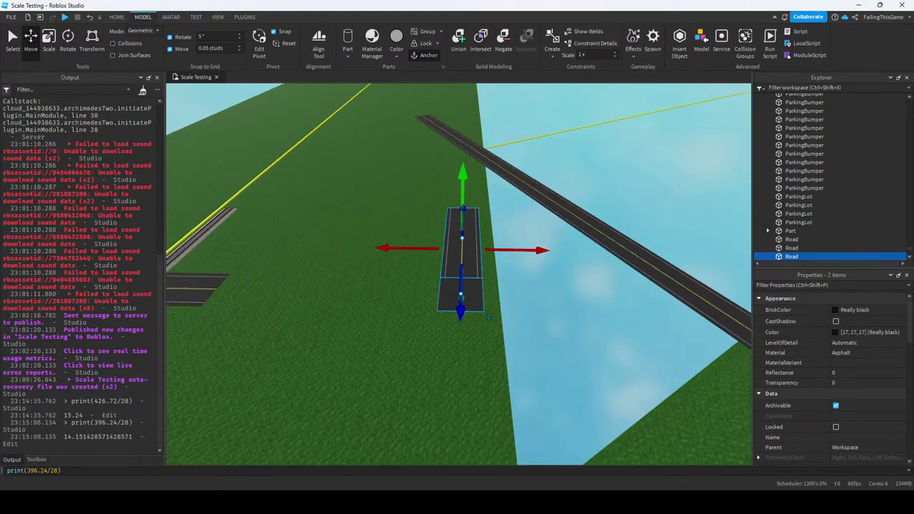
{"action": "left_click", "coordinate": [389, 248]}
{"action": "right_click_drag", "start_coordinate": [389, 248], "coordinate": [400, 257]}
{"action": "key", "text": "a"}
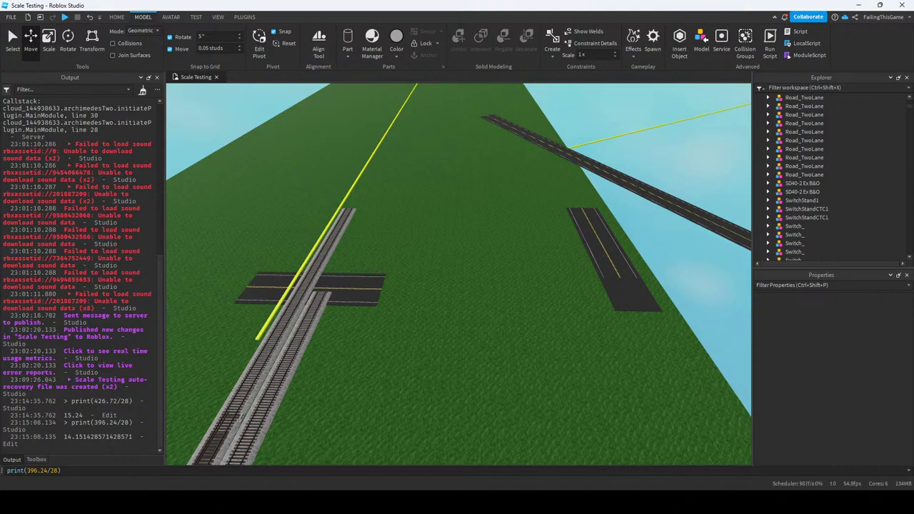
Stretch the short two-lane road across the tracks by about 42.65 studs with ResizeObject, toward the grass edge away from the relocated junction.
{"action": "key", "text": "a"}
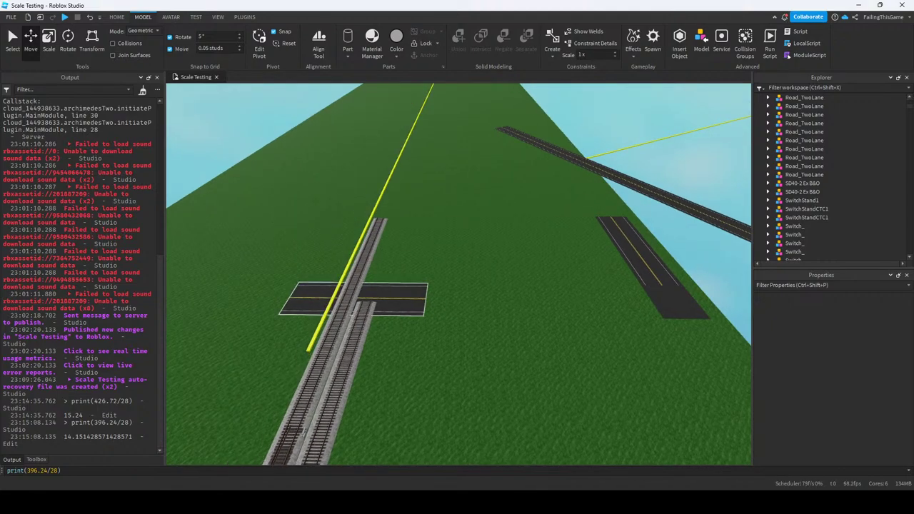
{"action": "left_click", "coordinate": [400, 304]}
{"action": "left_click", "coordinate": [245, 16]}
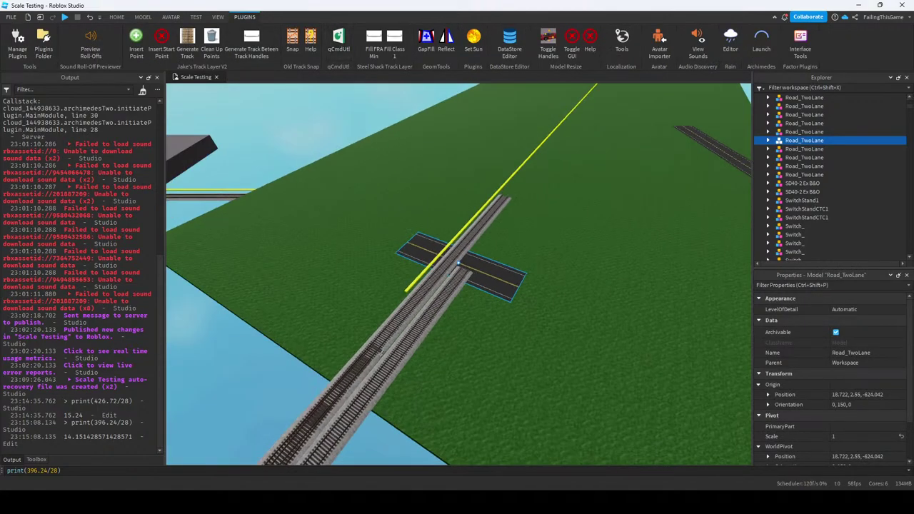
{"action": "left_click", "coordinate": [339, 42]}
{"action": "key", "text": "s"}
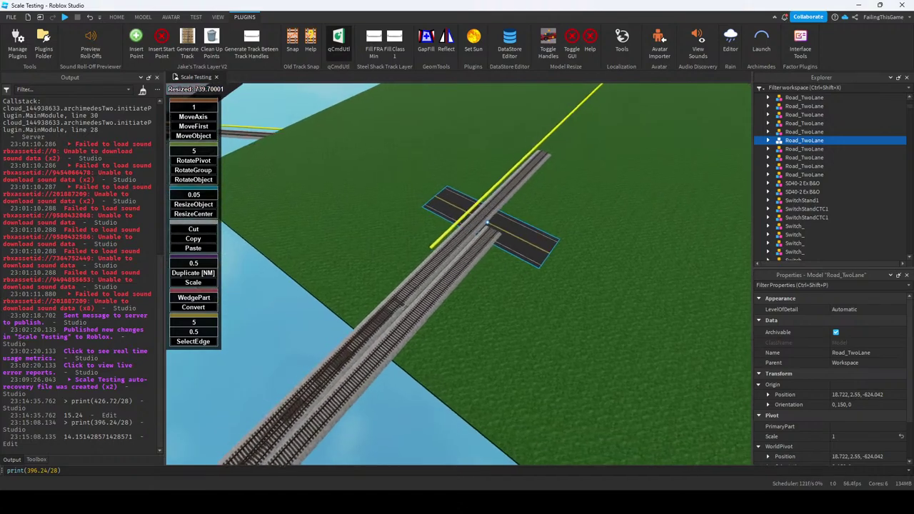
{"action": "key", "text": "w"}
{"action": "left_click_drag", "start_coordinate": [457, 216], "coordinate": [308, 152]}
{"action": "right_click_drag", "start_coordinate": [309, 152], "coordinate": [410, 174]}
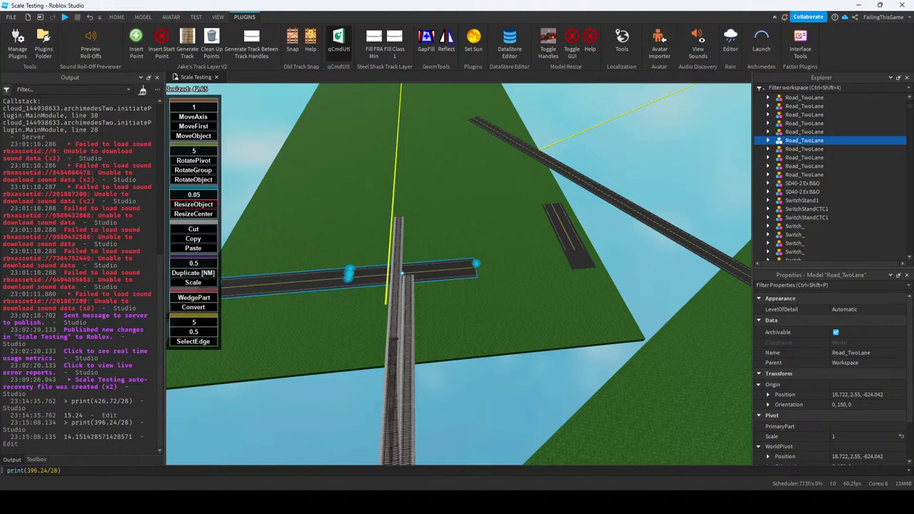
{"action": "key", "text": "Escape"}
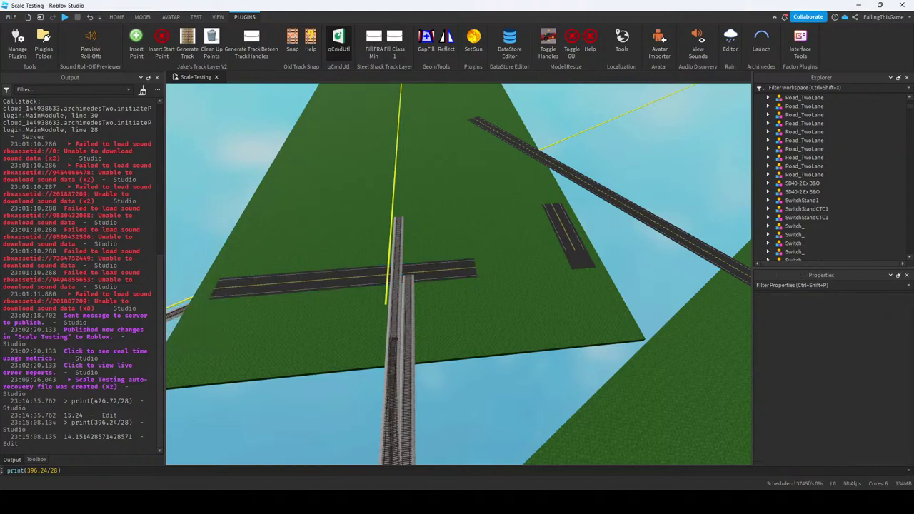
Move the short two-lane road beside the water to the opposite side of its Road junction piece.
{"action": "right_click_drag", "start_coordinate": [410, 174], "coordinate": [538, 225]}
{"action": "left_click", "coordinate": [488, 207]}
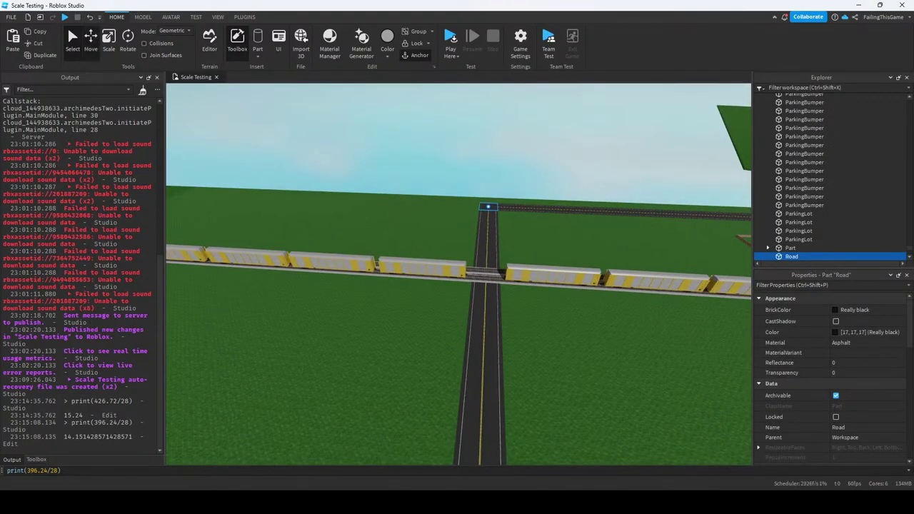
{"action": "key", "text": "ctrl+2"}
{"action": "right_click_drag", "start_coordinate": [488, 207], "coordinate": [489, 229]}
{"action": "left_click", "coordinate": [488, 233]}
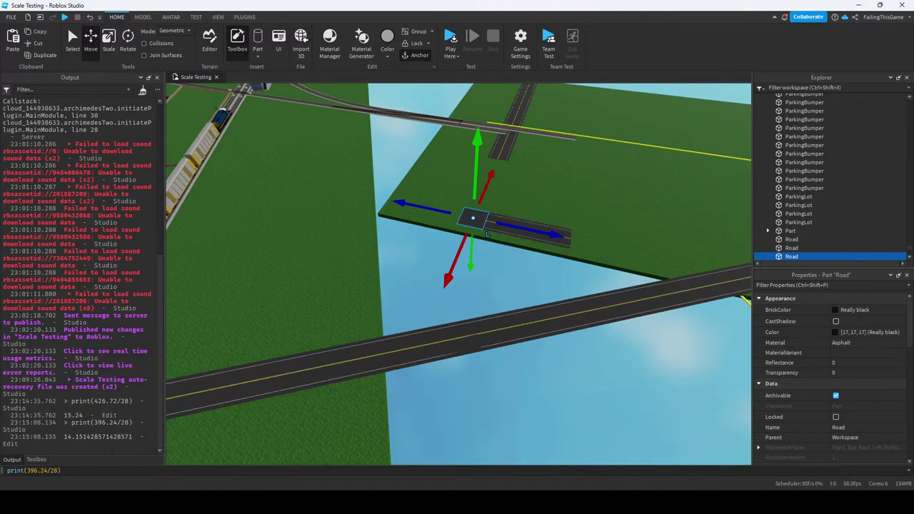
{"action": "left_click", "coordinate": [487, 235]}
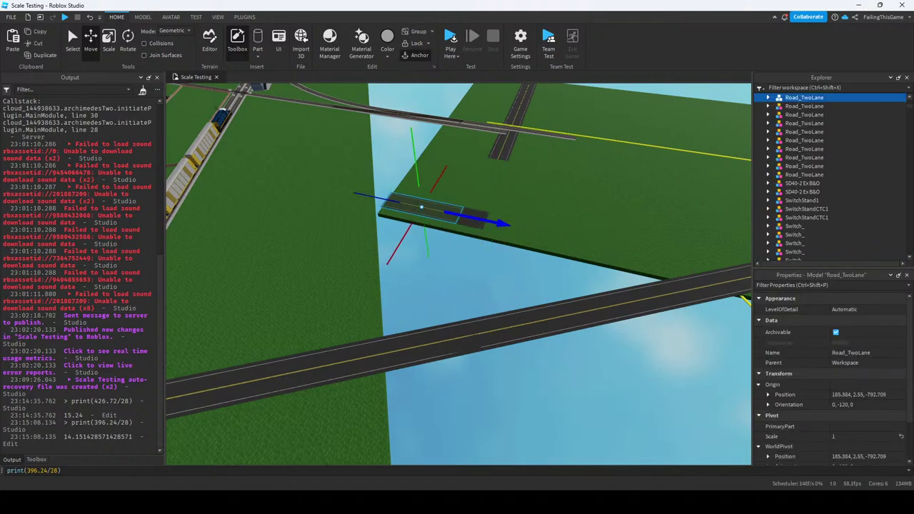
{"action": "scroll", "coordinate": [422, 208], "scroll_direction": "down", "scroll_amount": 6}
{"action": "left_click_drag", "start_coordinate": [465, 210], "coordinate": [457, 283]}
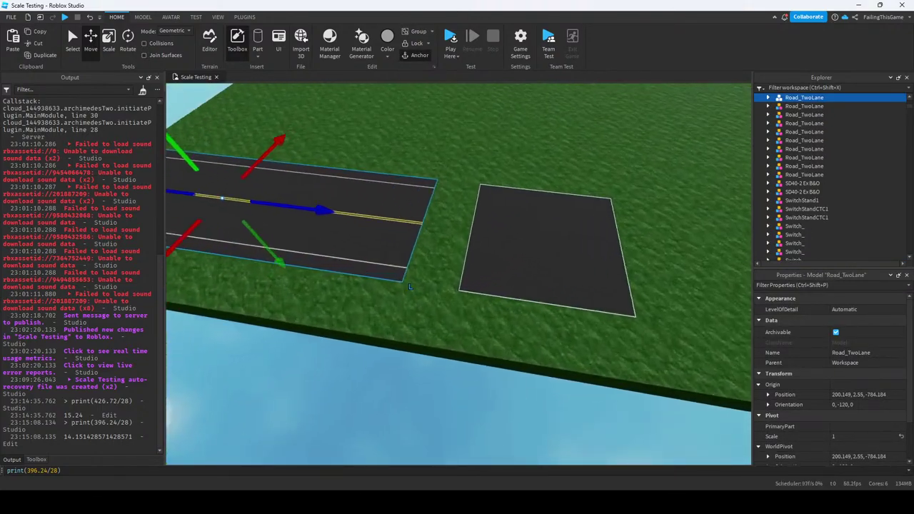
Close the gap between the short two-lane road and the junction piece by sliding the road to 190.493, 2.55, -789.759.
{"action": "scroll", "coordinate": [457, 283], "scroll_direction": "up", "scroll_amount": 5}
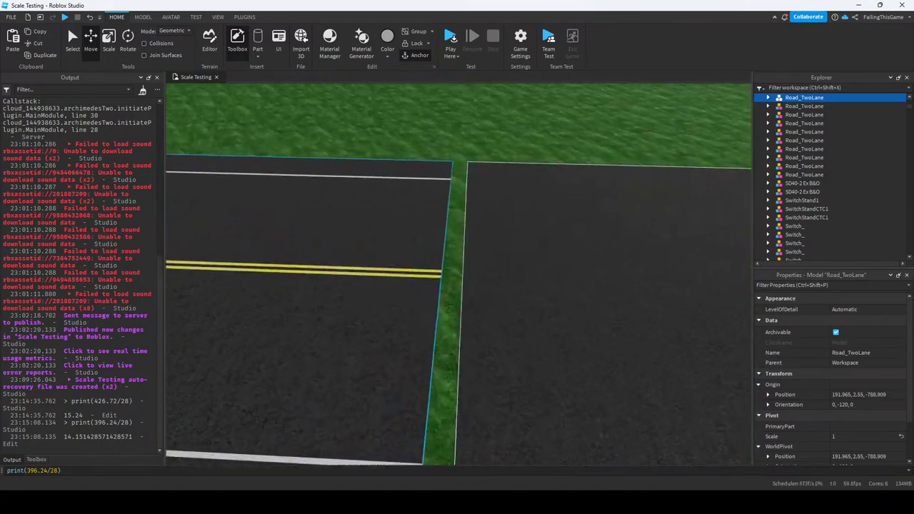
{"action": "scroll", "coordinate": [458, 275], "scroll_direction": "up", "scroll_amount": 5}
{"action": "scroll", "coordinate": [459, 274], "scroll_direction": "down", "scroll_amount": 5}
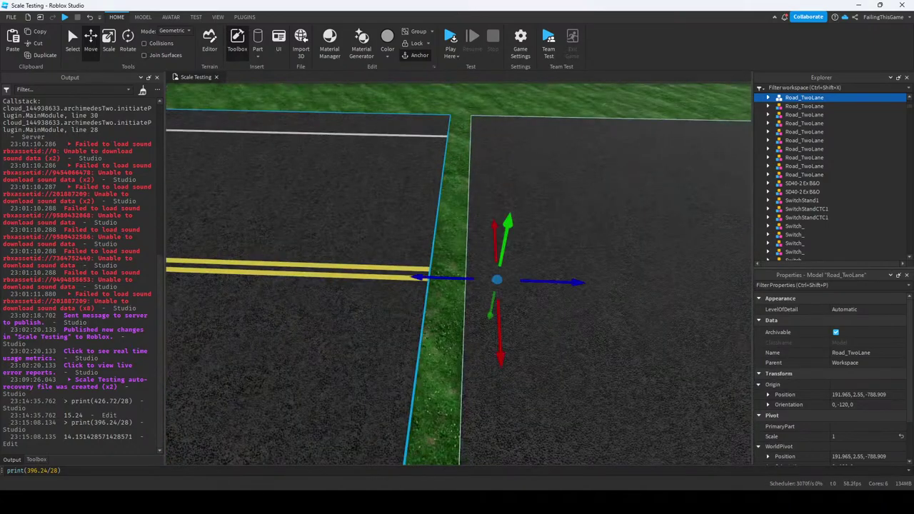
{"action": "left_click_drag", "start_coordinate": [579, 283], "coordinate": [614, 283]}
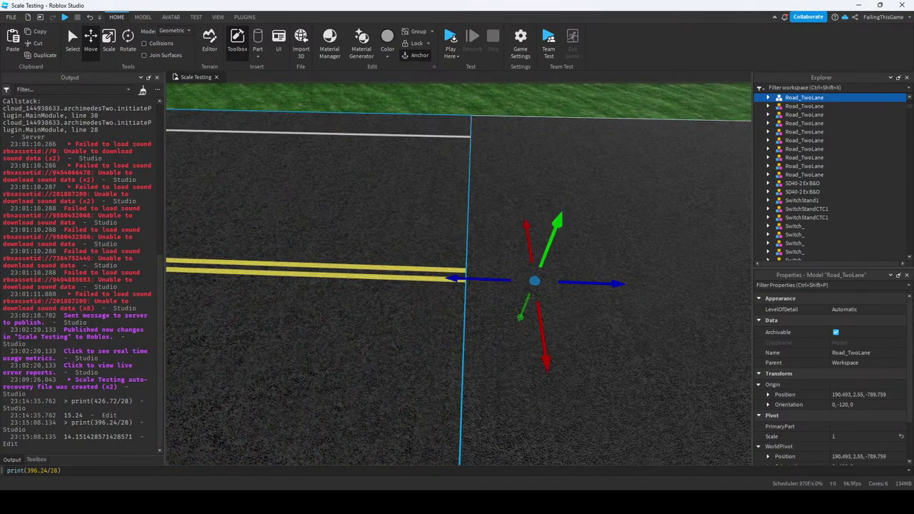
{"action": "scroll", "coordinate": [459, 275], "scroll_direction": "down", "scroll_amount": 10}
Select the Road junction piece together with its short two-lane road and shift both slightly inward from the grass edge.
{"action": "right_click_drag", "start_coordinate": [459, 274], "coordinate": [531, 286]}
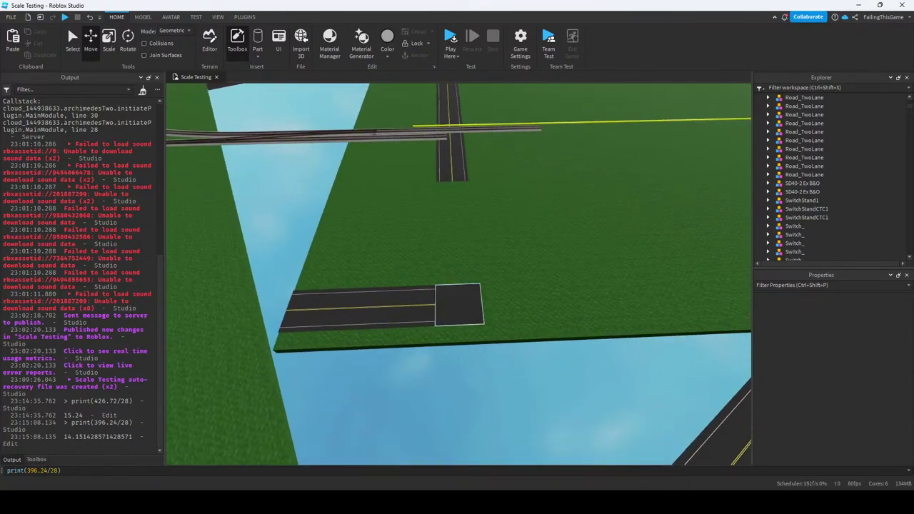
{"action": "left_click", "coordinate": [488, 328]}
{"action": "right_click_drag", "start_coordinate": [488, 327], "coordinate": [550, 320]}
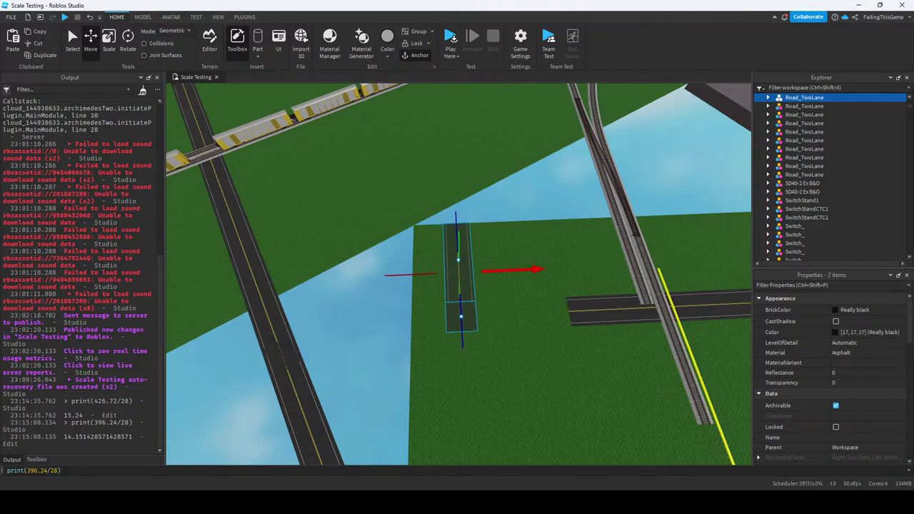
{"action": "scroll", "coordinate": [459, 275], "scroll_direction": "up", "scroll_amount": 3}
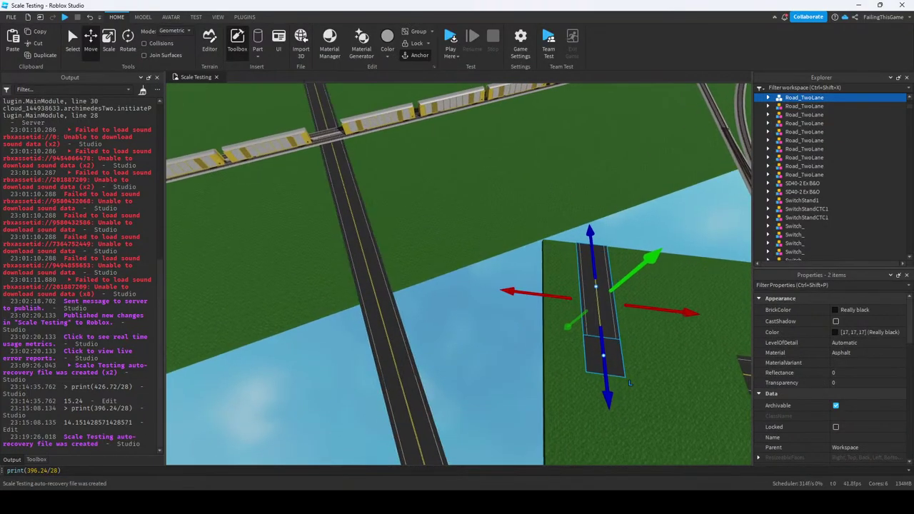
Shorten the long two-lane road across the tracks by about 558.55 studs with ResizeObject, pulling its end back from the water onto the grass.
{"action": "right_click_drag", "start_coordinate": [630, 383], "coordinate": [425, 301]}
{"action": "left_click", "coordinate": [457, 321]}
{"action": "left_click", "coordinate": [244, 16]}
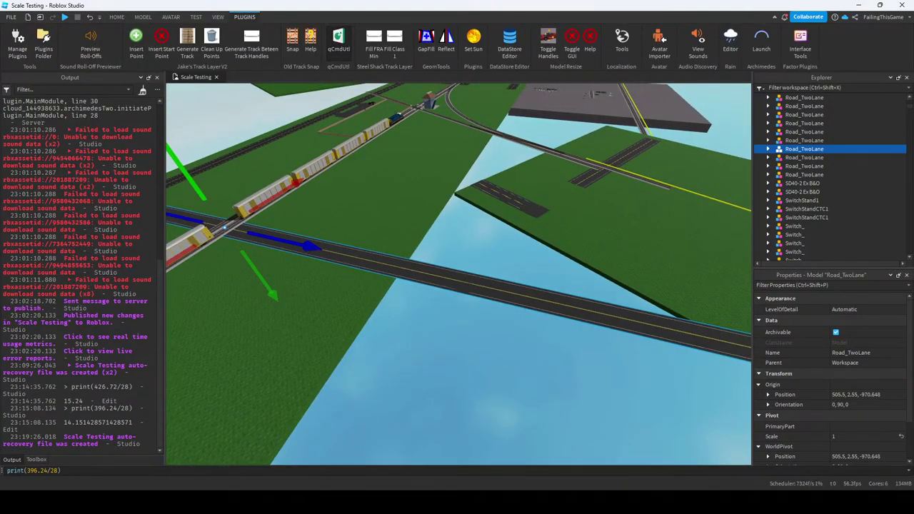
{"action": "left_click", "coordinate": [339, 41]}
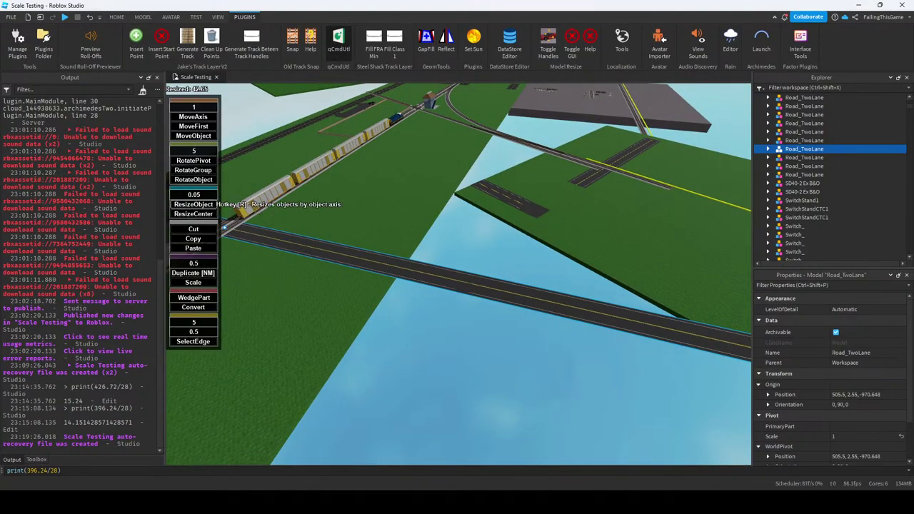
{"action": "left_click", "coordinate": [200, 205]}
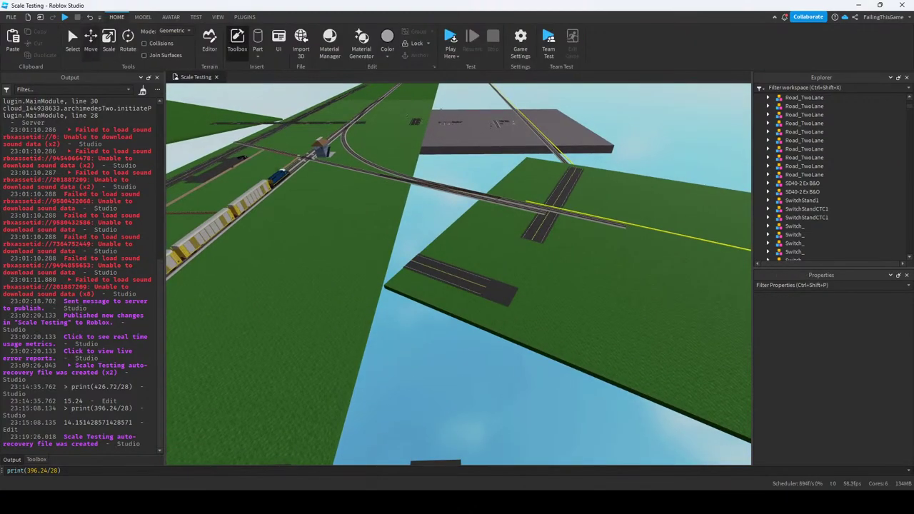
Duplicate the two-lane road crossing the yellow-marked tracks and slide the copy lengthwise to the water side of the Road junction piece.
{"action": "left_click", "coordinate": [546, 215]}
{"action": "left_click", "coordinate": [457, 282]}
{"action": "key", "text": "f"}
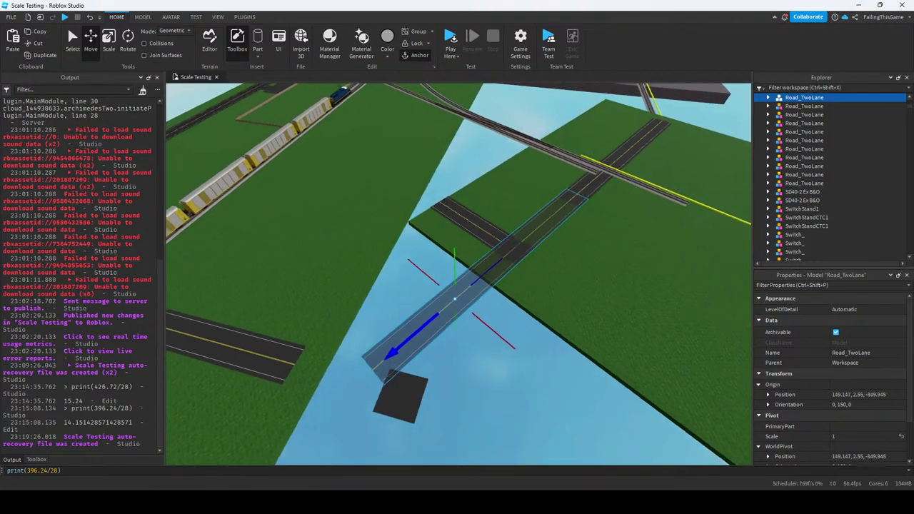
{"action": "left_click", "coordinate": [527, 258]}
{"action": "scroll", "coordinate": [528, 260], "scroll_direction": "up", "scroll_amount": 10}
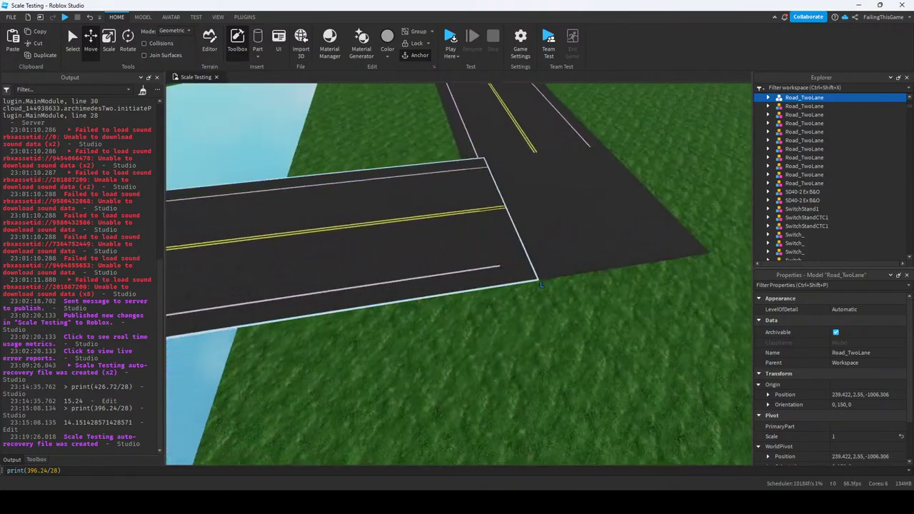
Align the copied road's end flush with the junction piece by sliding it to 241.722, 2.55, -1010.29.
{"action": "scroll", "coordinate": [541, 285], "scroll_direction": "up", "scroll_amount": 8}
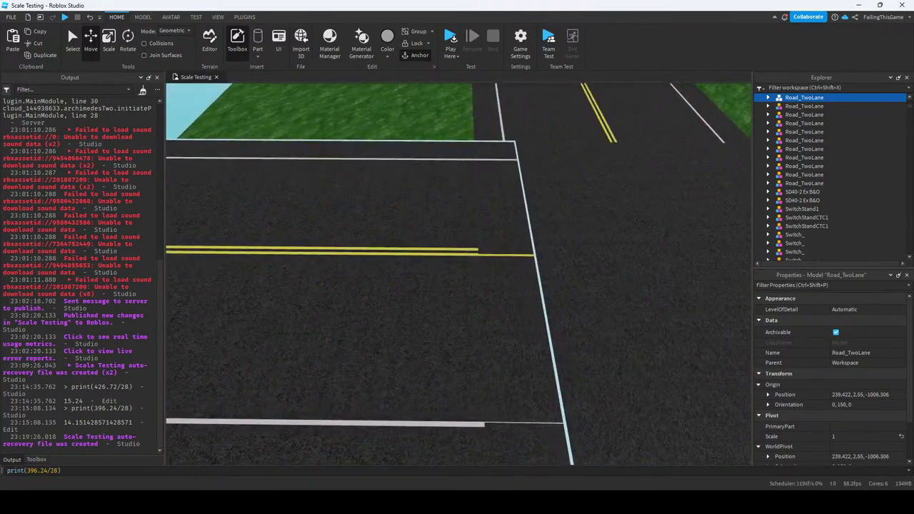
{"action": "left_click", "coordinate": [500, 300]}
{"action": "left_click_drag", "start_coordinate": [528, 255], "coordinate": [543, 256]}
{"action": "scroll", "coordinate": [426, 328], "scroll_direction": "up", "scroll_amount": 5}
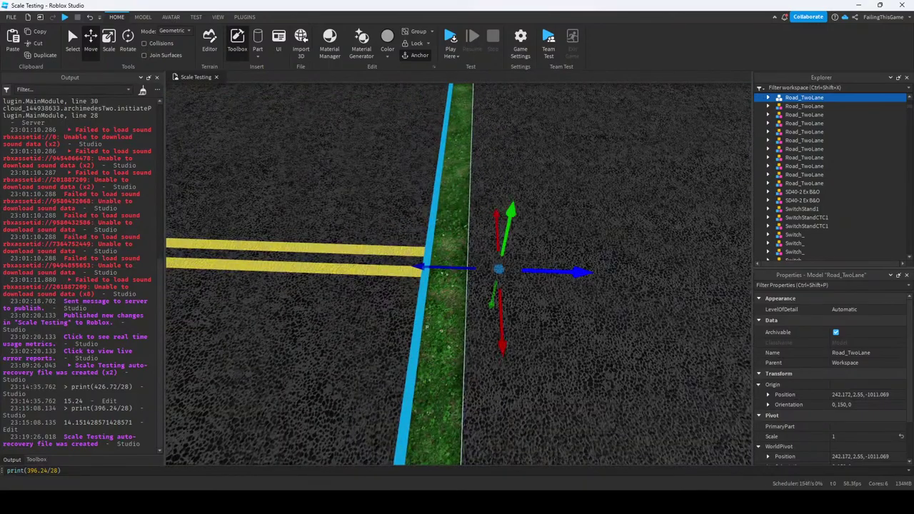
{"action": "scroll", "coordinate": [426, 327], "scroll_direction": "down", "scroll_amount": 5}
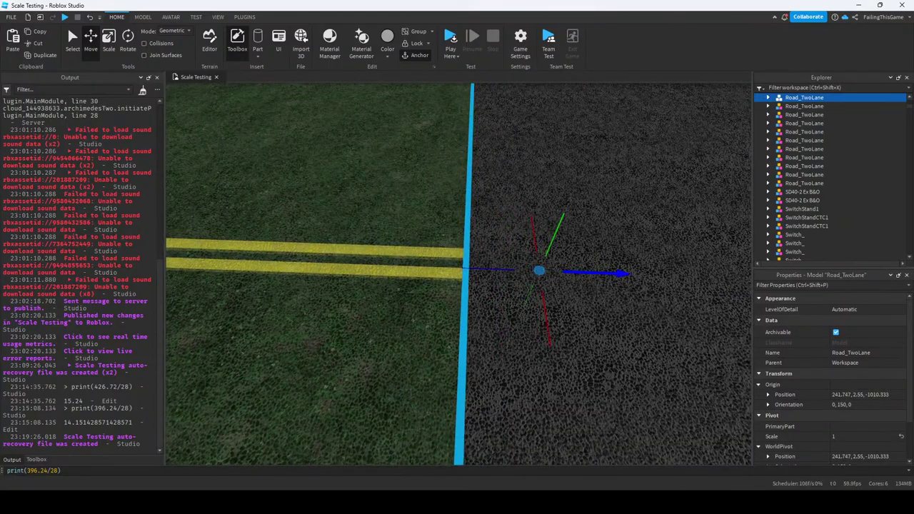
{"action": "left_click_drag", "start_coordinate": [602, 271], "coordinate": [586, 271]}
{"action": "scroll", "coordinate": [478, 113], "scroll_direction": "up", "scroll_amount": 8}
{"action": "scroll", "coordinate": [478, 112], "scroll_direction": "down", "scroll_amount": 10}
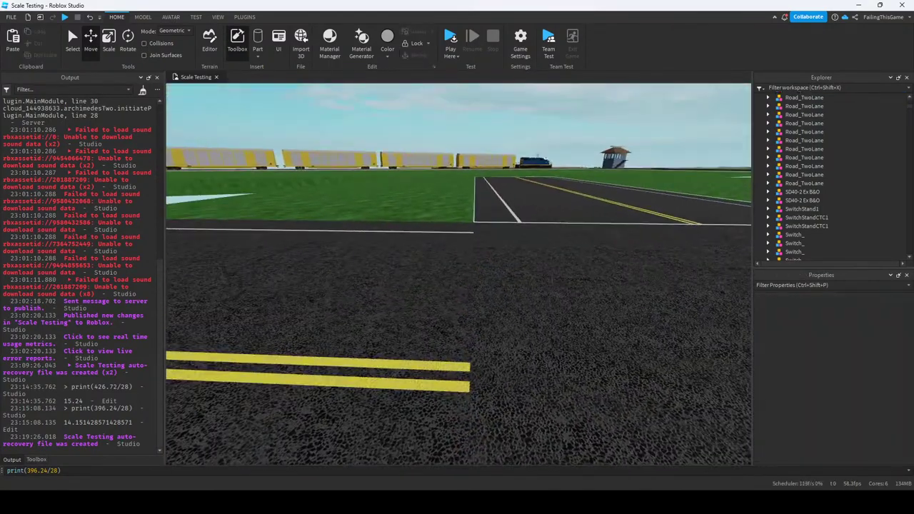
Shorten the copied road by about 297.15 studs with ResizeObject, leaving a short stub beside the junction piece.
{"action": "right_click_drag", "start_coordinate": [457, 286], "coordinate": [557, 300]}
{"action": "scroll", "coordinate": [620, 333], "scroll_direction": "down", "scroll_amount": 3}
{"action": "left_click", "coordinate": [619, 333]}
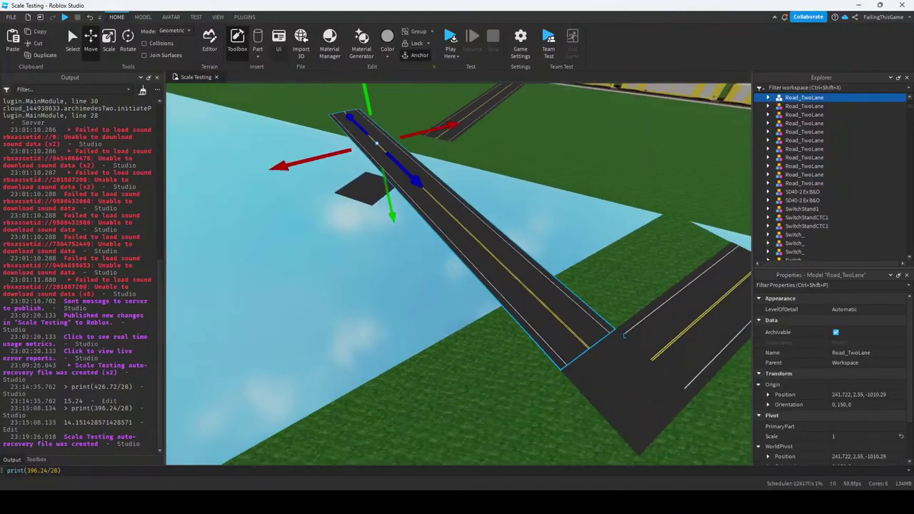
{"action": "left_click", "coordinate": [338, 40]}
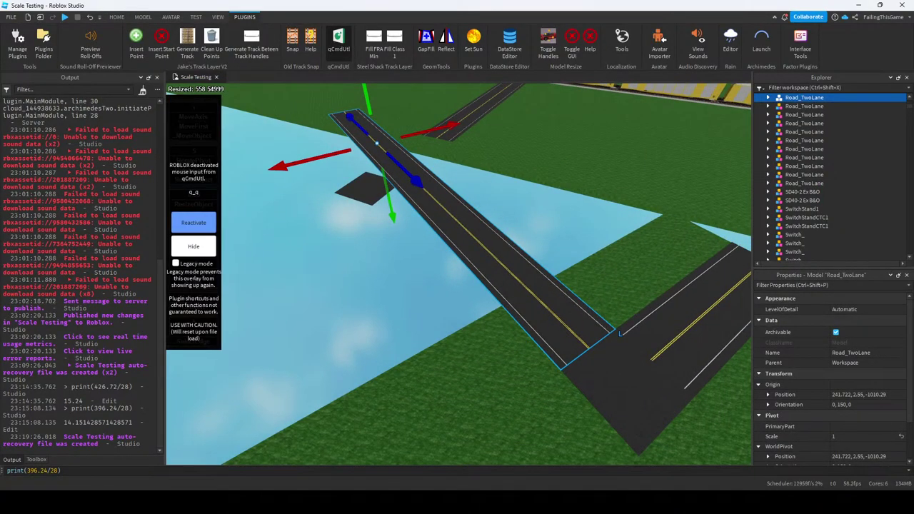
{"action": "left_click_drag", "start_coordinate": [336, 110], "coordinate": [539, 318]}
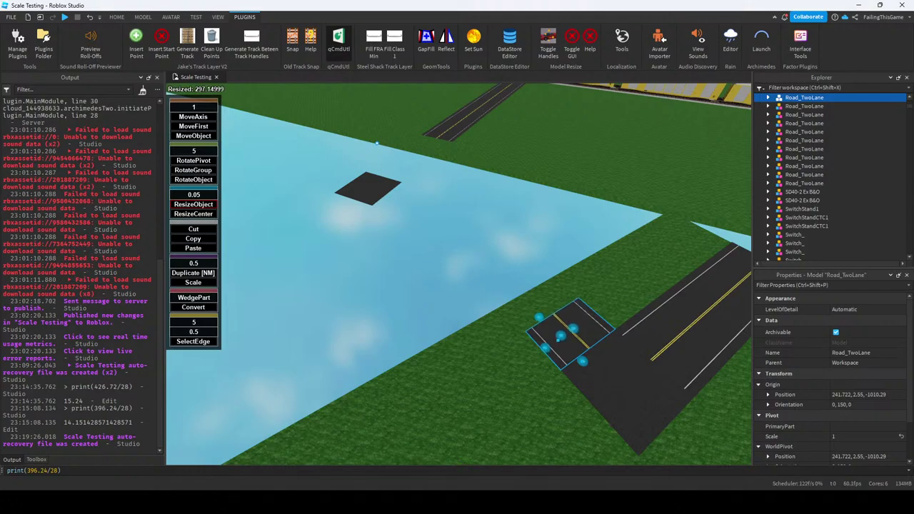
Launch Archimedes on the road stub and set its curve to the z² axis with an angle of 1.
{"action": "left_click", "coordinate": [377, 143]}
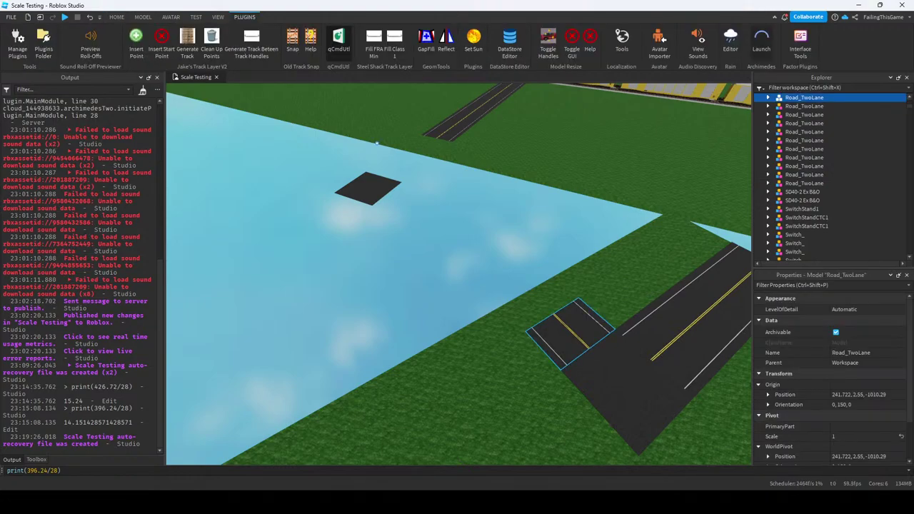
{"action": "key", "text": "q"}
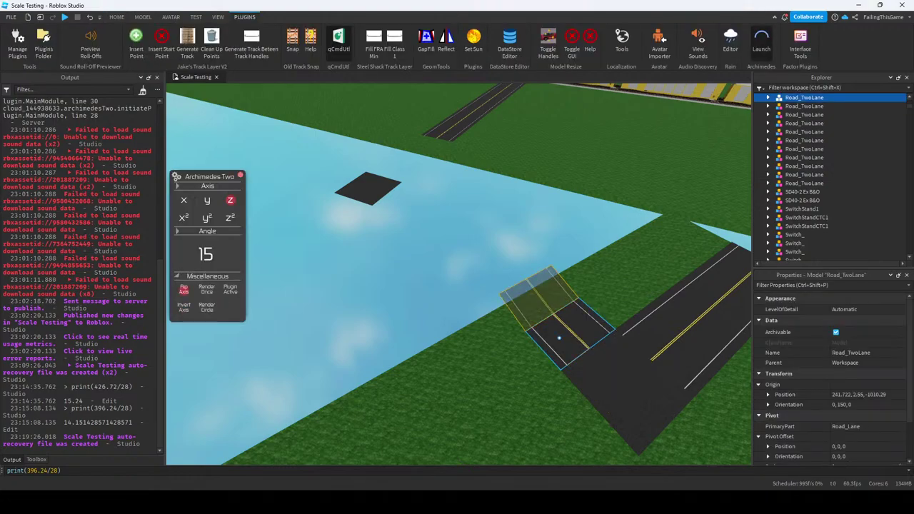
{"action": "key", "text": "f"}
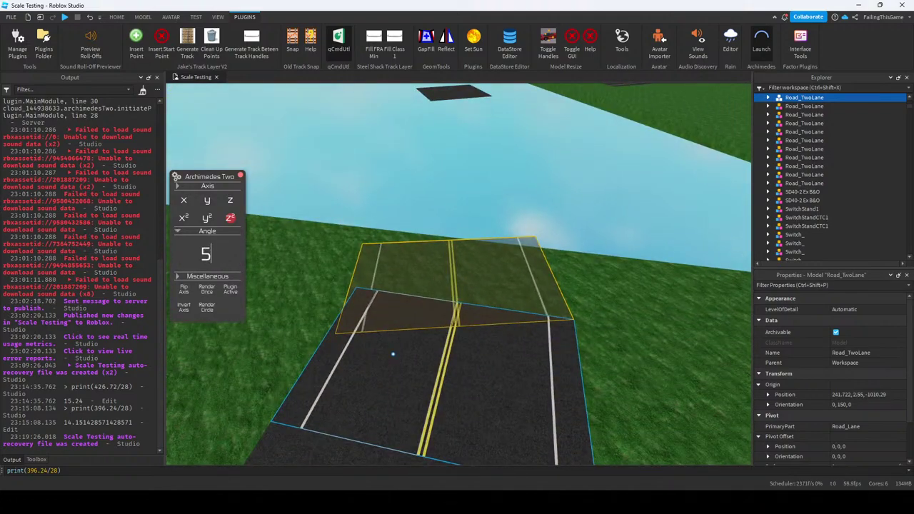
{"action": "key", "text": "Return"}
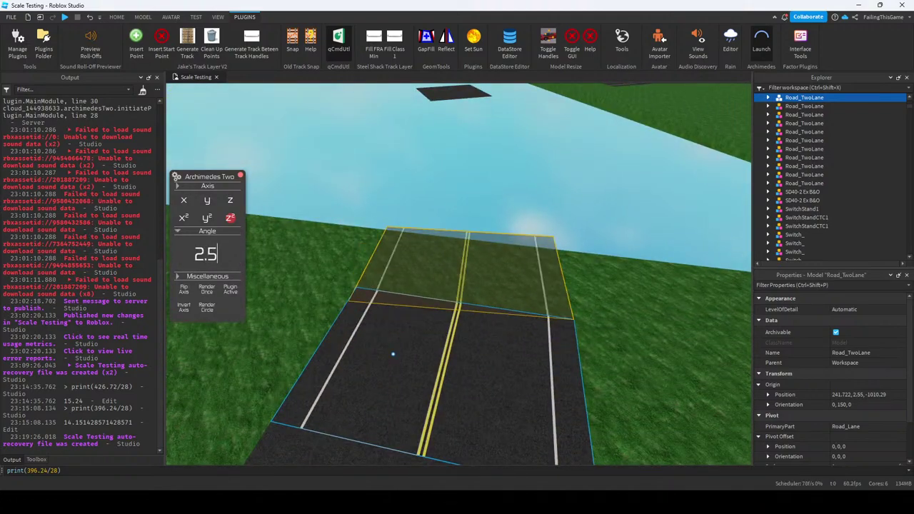
{"action": "key", "text": "Return"}
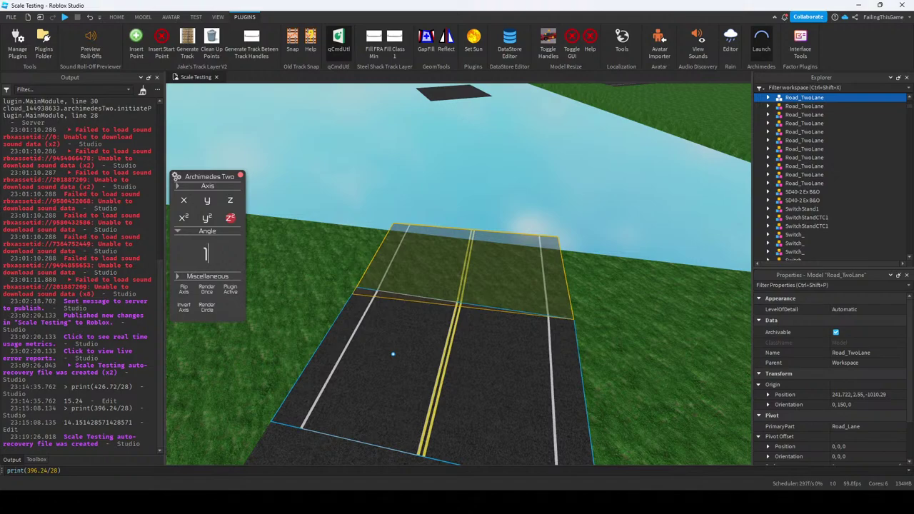
{"action": "key", "text": "Return"}
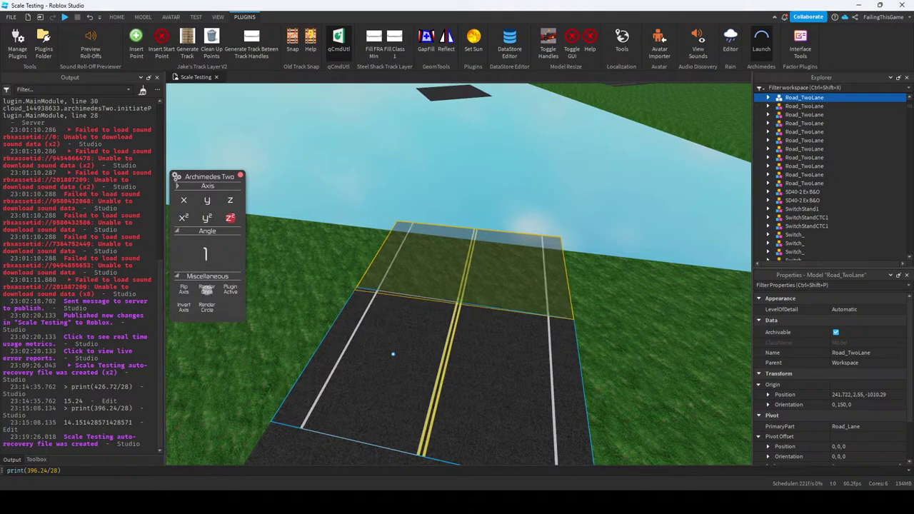
Stretch the road stub by 9.1 studs toward the water with ResizeObject.
{"action": "key", "text": "a"}
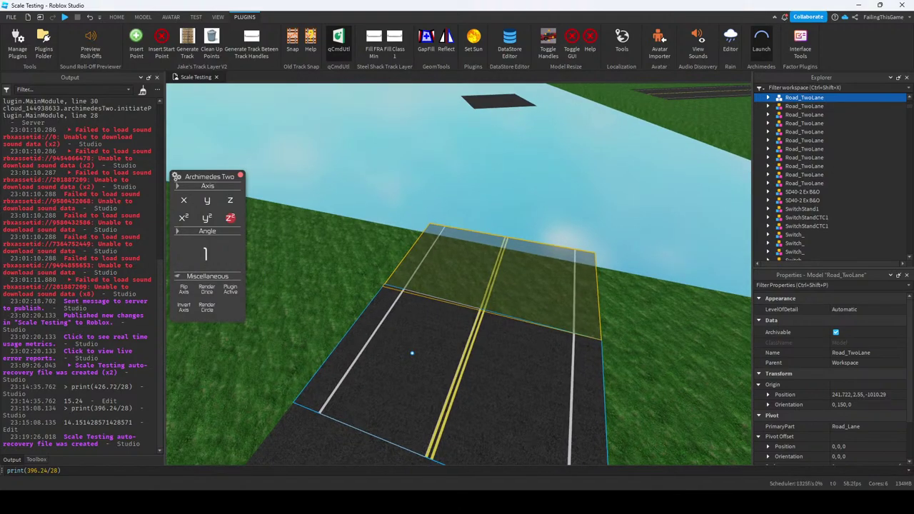
{"action": "key", "text": "e"}
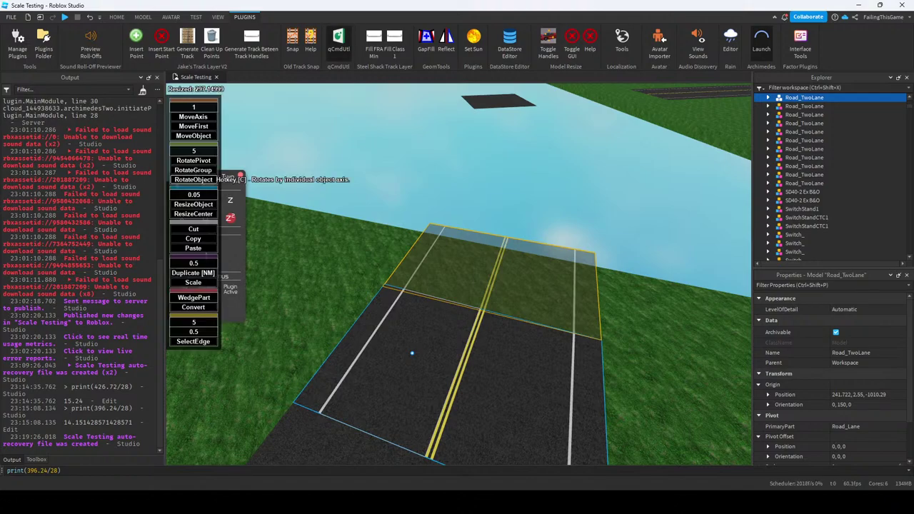
{"action": "mouse_move", "coordinate": [412, 353]}
{"action": "left_mouse_down"}
{"action": "mouse_move", "coordinate": [399, 379]}
{"action": "mouse_move", "coordinate": [435, 314]}
{"action": "mouse_move", "coordinate": [409, 357]}
{"action": "mouse_move", "coordinate": [422, 342]}
{"action": "left_mouse_up"}
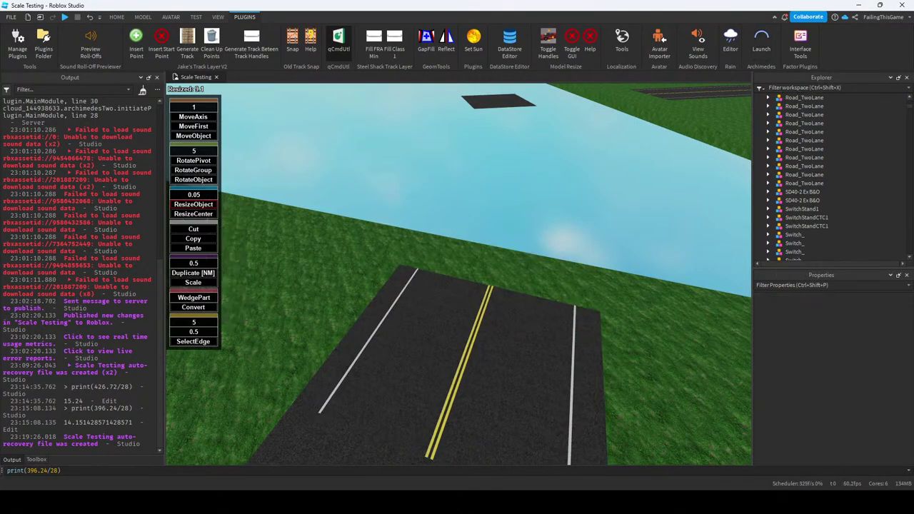
Render one Archimedes segment turned 1 degree at the stub's end and shorten that segment by 18.5 studs with ResizeObject.
{"action": "left_click", "coordinate": [422, 344]}
{"action": "key", "text": "q"}
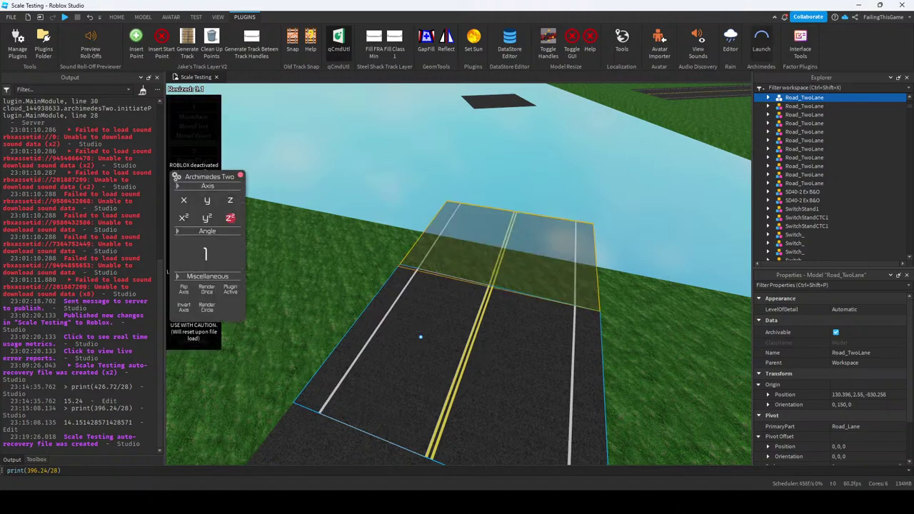
{"action": "left_click", "coordinate": [472, 236]}
{"action": "key", "text": "q"}
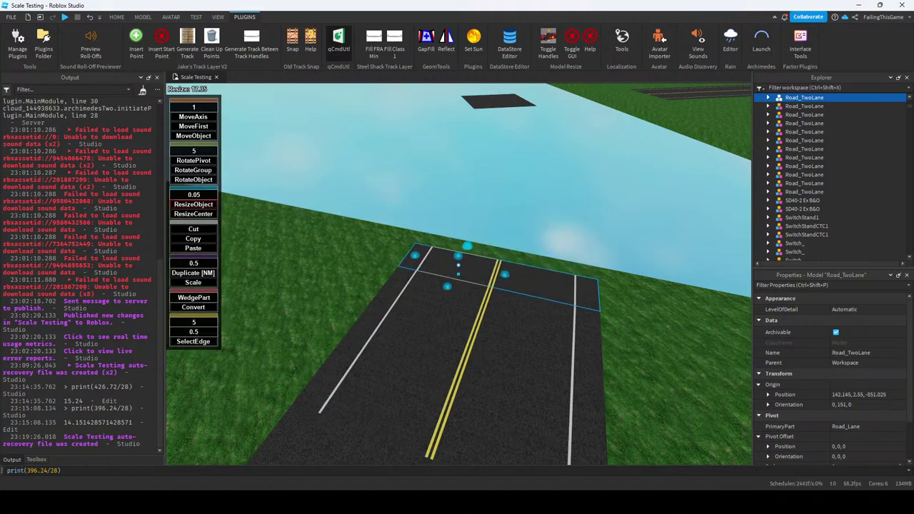
{"action": "key", "text": "s"}
Render repeated 1-degree Archimedes segments from the shortened piece, curving the road across the water to the isolated Road piece.
{"action": "key", "text": "q"}
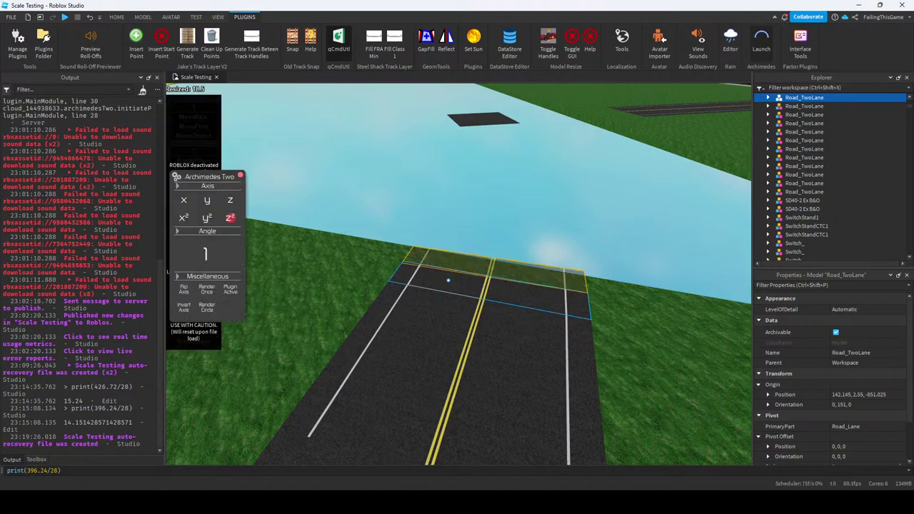
{"action": "key", "text": "r"}
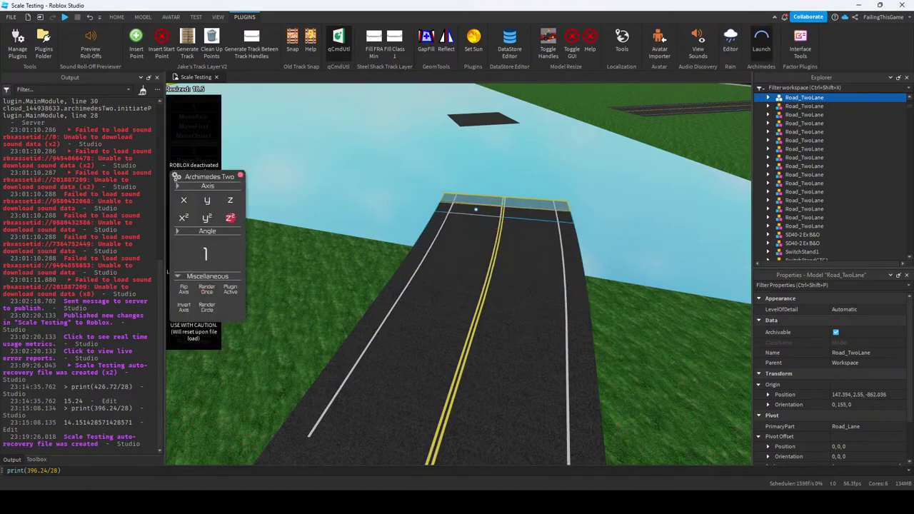
{"action": "key", "text": "r"}
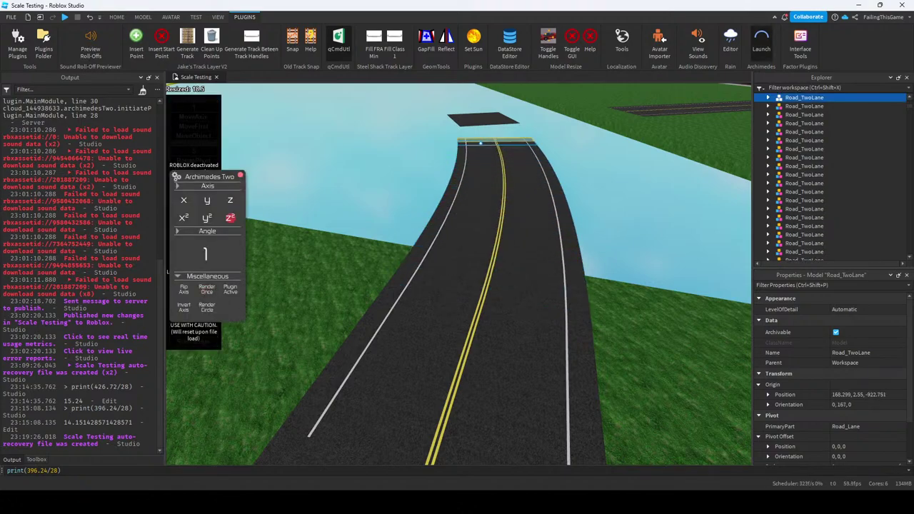
{"action": "key", "text": "f"}
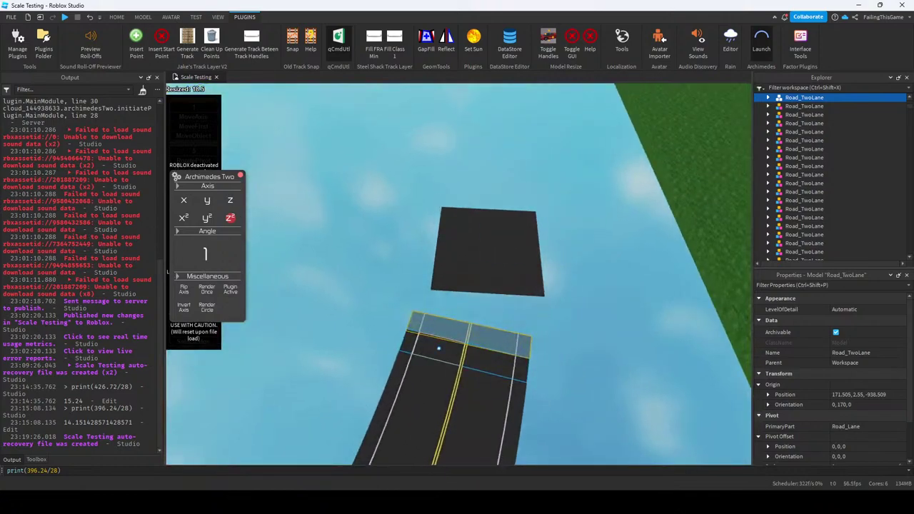
{"action": "left_click", "coordinate": [207, 289]}
{"action": "right_click_drag", "start_coordinate": [462, 246], "coordinate": [499, 236]}
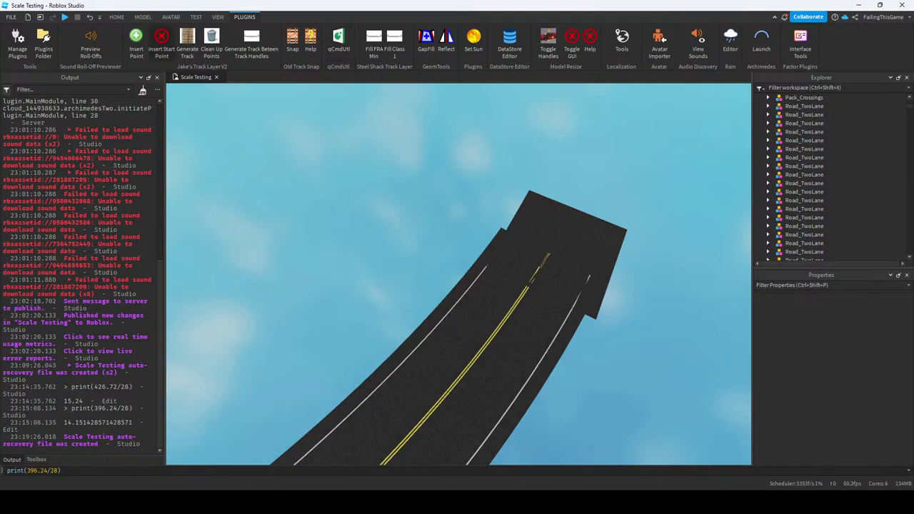
Select the curved road segments over the water together with the Road piece at their end and delete them.
{"action": "left_click", "coordinate": [116, 16]}
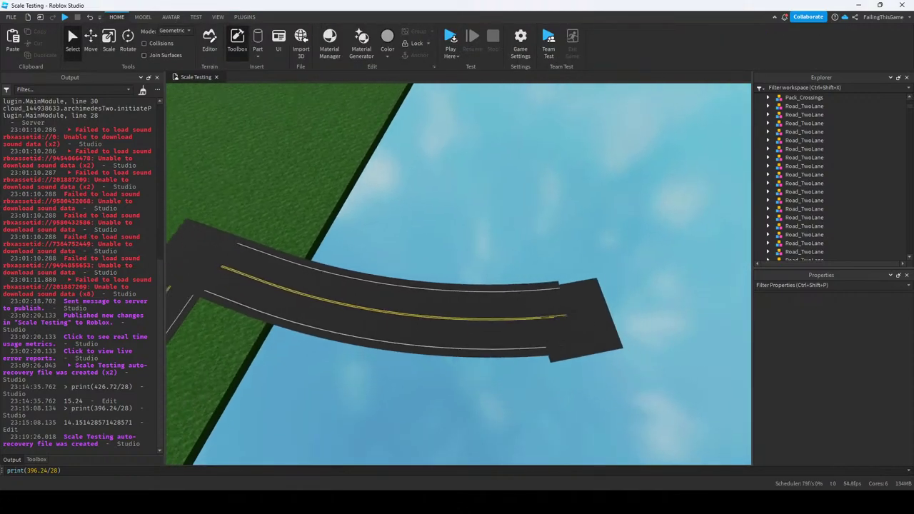
{"action": "key", "text": "shift+Down"}
{"action": "key", "text": "shift+Down"}
{"action": "key", "text": "shift+Down"}
{"action": "key", "text": "shift+Down"}
{"action": "key", "text": "shift+Down"}
{"action": "key", "text": "shift+Down"}
{"action": "key", "text": "shift+Down"}
{"action": "key", "text": "shift+Down"}
{"action": "key", "text": "shift+Down"}
{"action": "key", "text": "shift+Down"}
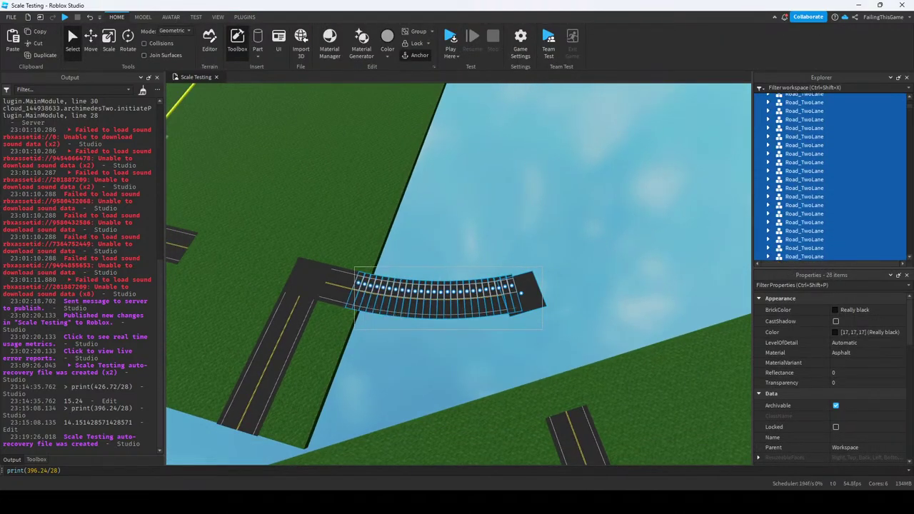
{"action": "key", "text": "Delete"}
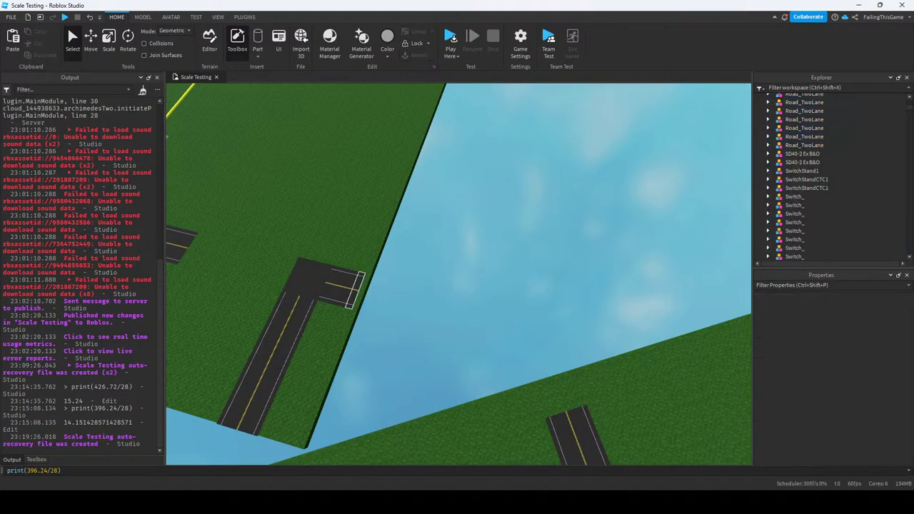
Undo the deletion of the curved road segments and the Road piece over the water.
{"action": "left_click", "coordinate": [356, 287]}
{"action": "left_click", "coordinate": [244, 17]}
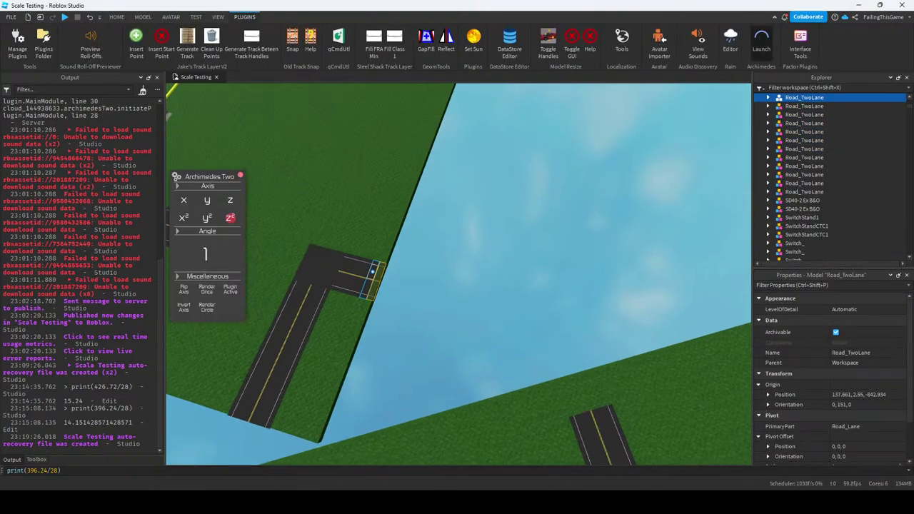
{"action": "key", "text": "ctrl+d"}
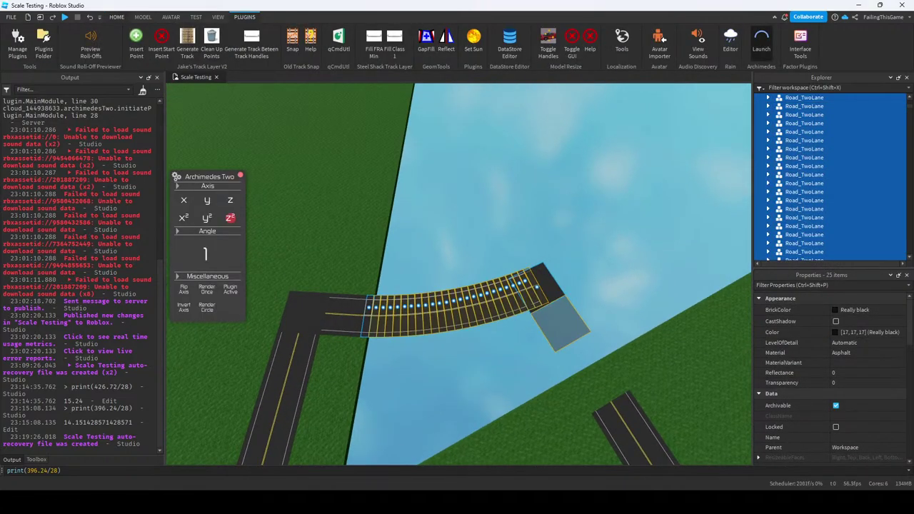
Delete the curved road segments over the water, keeping the stub's end segment and the isolated Road piece.
{"action": "left_click", "coordinate": [117, 17]}
{"action": "key", "text": "ctrl+1"}
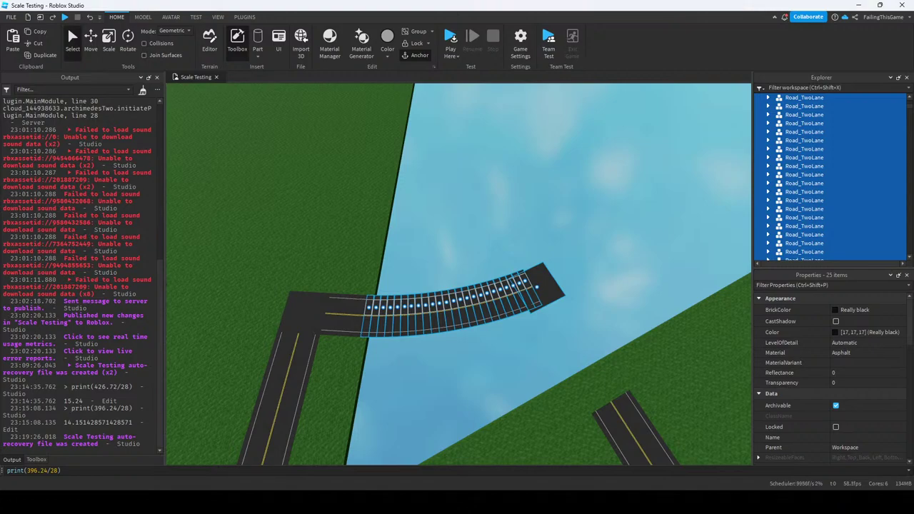
{"action": "left_click_drag", "start_coordinate": [560, 235], "coordinate": [362, 368]}
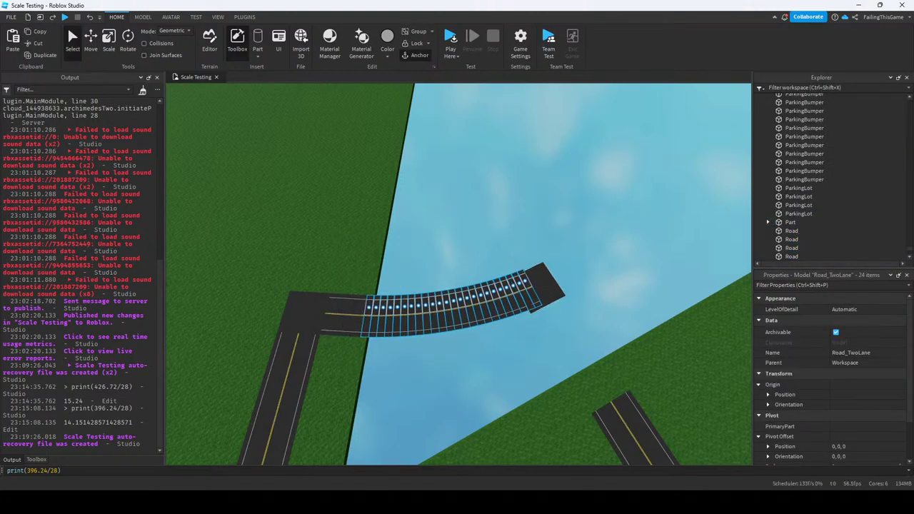
{"action": "key", "text": "Delete"}
{"action": "key", "text": "f"}
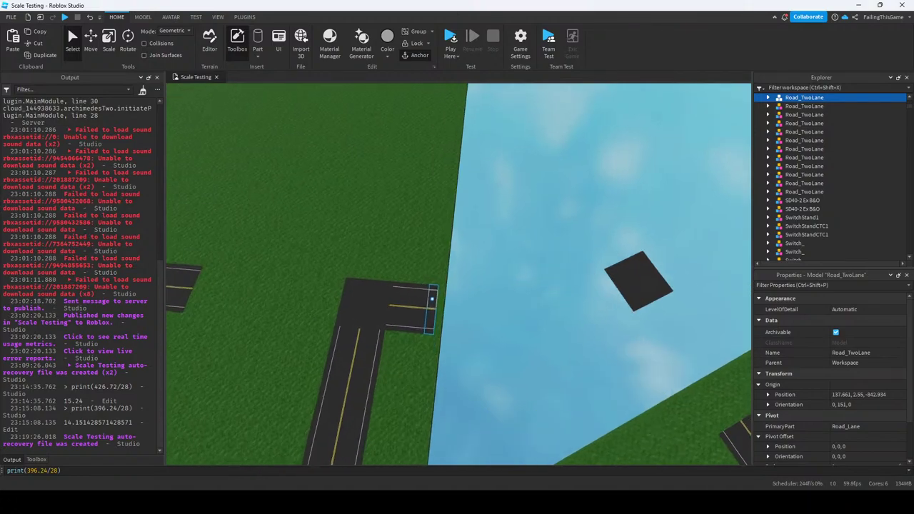
Render repeated Archimedes segments at 2.5 degrees from the stub's end segment, curving the road out over the water toward the Road piece.
{"action": "left_click", "coordinate": [244, 16]}
{"action": "left_click", "coordinate": [761, 39]}
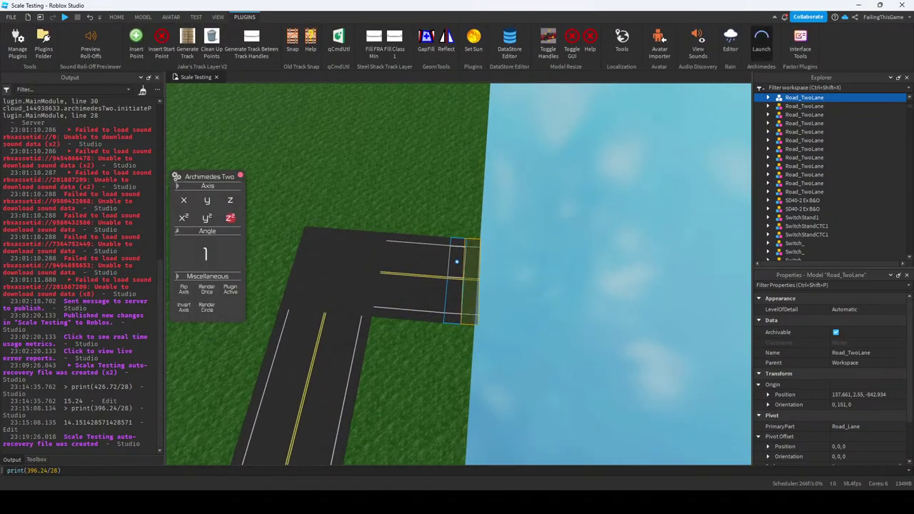
{"action": "right_click_drag", "start_coordinate": [457, 272], "coordinate": [457, 243]}
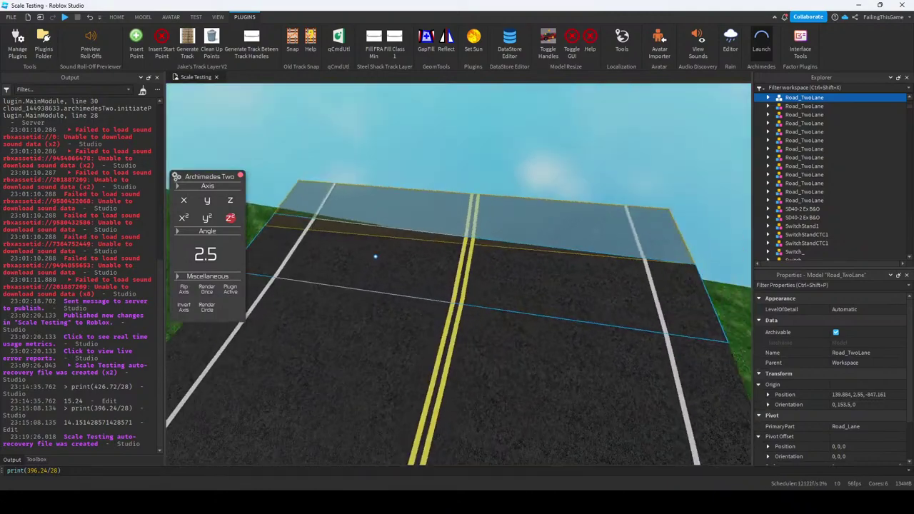
{"action": "scroll", "coordinate": [457, 271], "scroll_direction": "down", "scroll_amount": 10}
{"action": "key", "text": "r"}
{"action": "key", "text": "r"}
{"action": "key", "text": "r"}
{"action": "key", "text": "r"}
{"action": "key", "text": "r"}
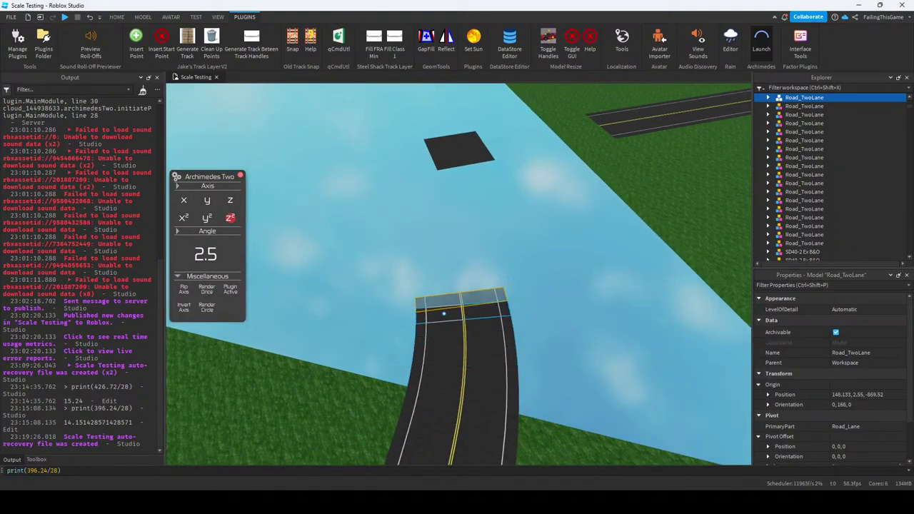
{"action": "key", "text": "r"}
{"action": "key", "text": "r"}
{"action": "key", "text": "r"}
{"action": "key", "text": "r"}
{"action": "key", "text": "r"}
{"action": "right_click_drag", "start_coordinate": [457, 271], "coordinate": [436, 261]}
{"action": "key", "text": "r"}
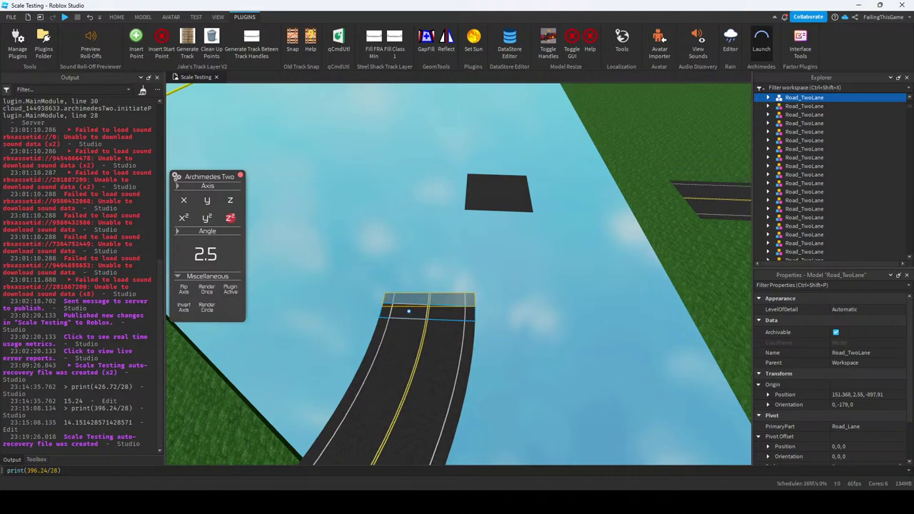
{"action": "key", "text": "r"}
{"action": "key", "text": "r"}
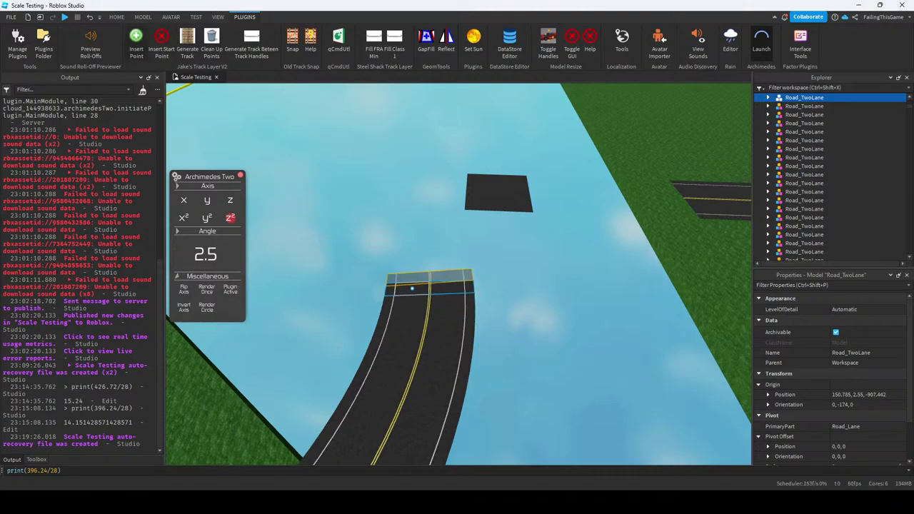
Try a copy of the far bank's two-lane road beside the Road piece, turned to a 180-degree orientation, and delete it.
{"action": "left_click", "coordinate": [116, 17]}
{"action": "left_click", "coordinate": [496, 190]}
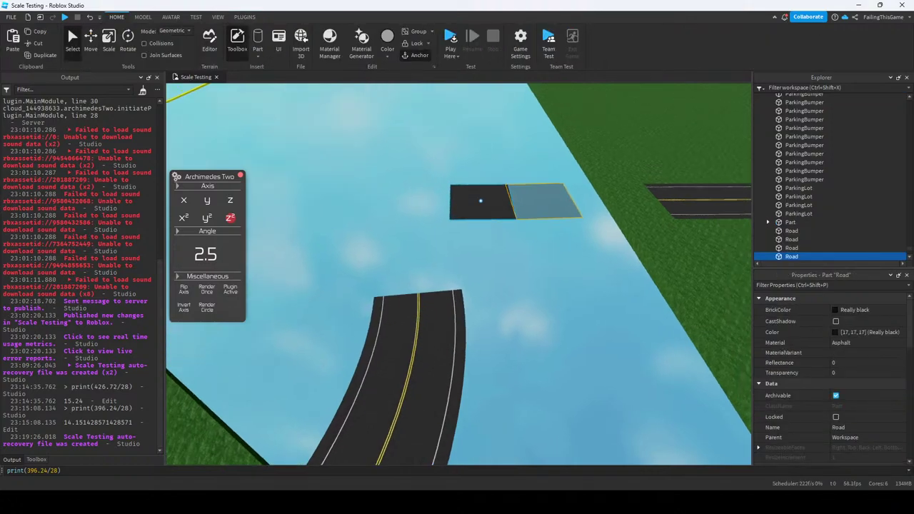
{"action": "key", "text": "Delete"}
{"action": "left_click", "coordinate": [686, 203]}
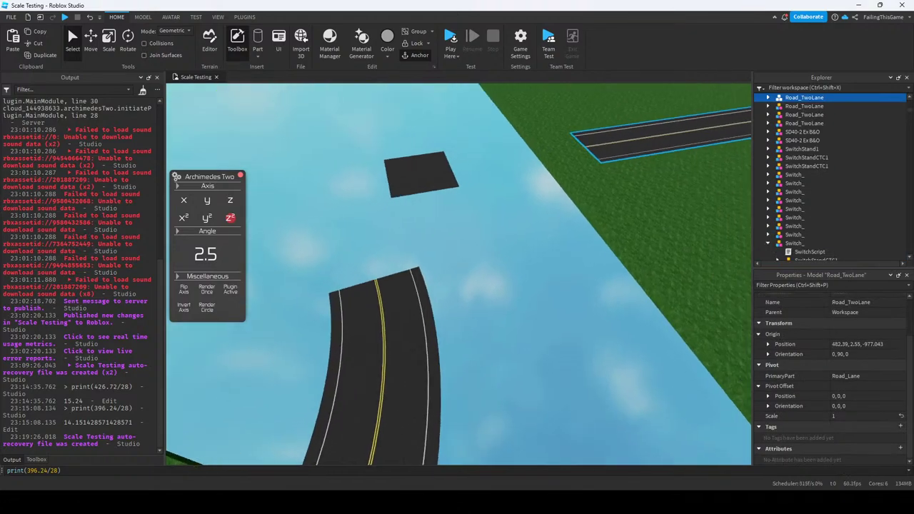
{"action": "right_click_drag", "start_coordinate": [686, 204], "coordinate": [664, 117]}
{"action": "key", "text": "ctrl+2"}
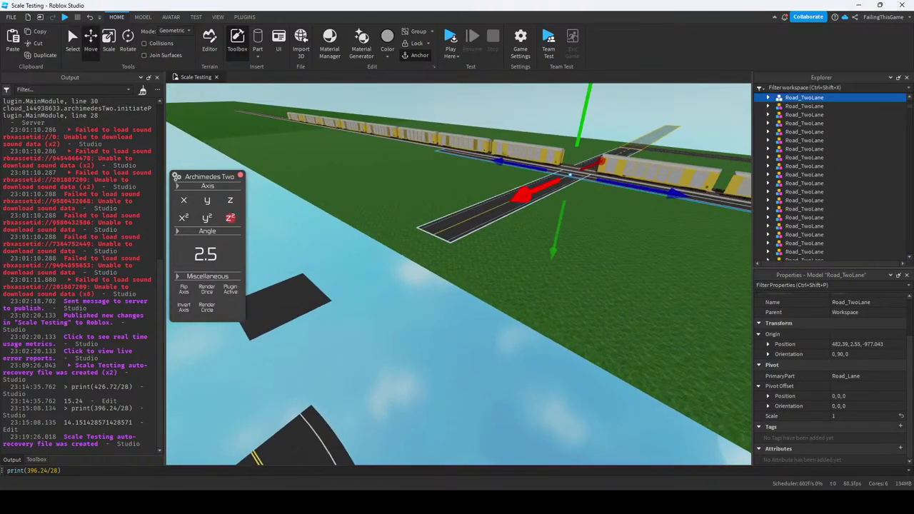
{"action": "key", "text": "ctrl+r"}
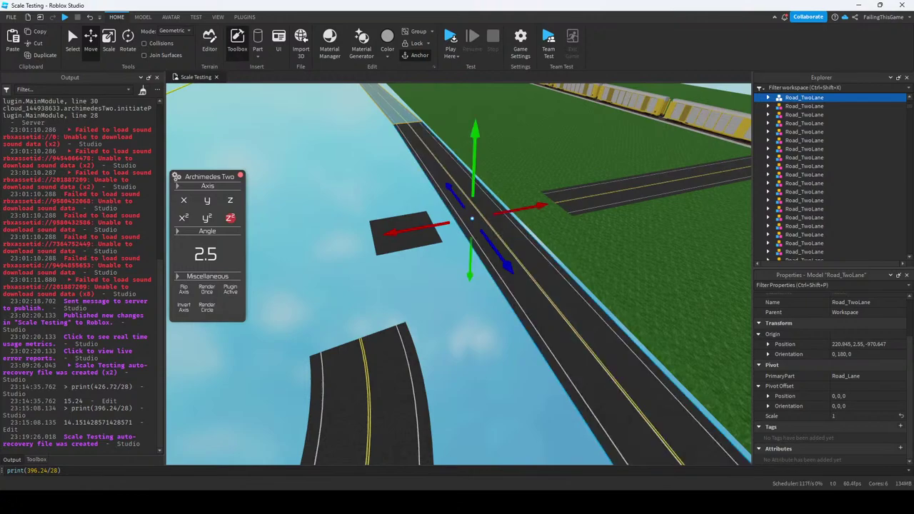
{"action": "key", "text": "Delete"}
Check the orientation of the individual road segments near the open end of the curve.
{"action": "left_click", "coordinate": [371, 357]}
{"action": "key", "text": "ctrl+1"}
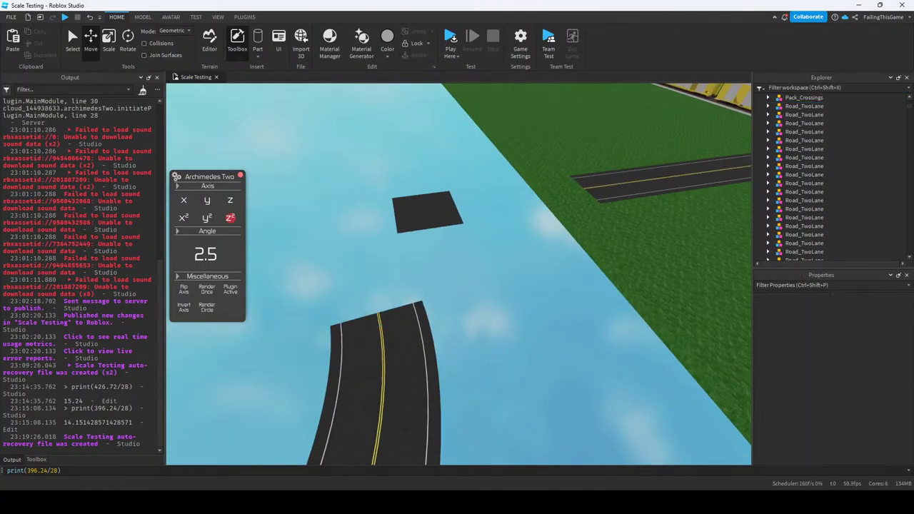
{"action": "left_click", "coordinate": [438, 346]}
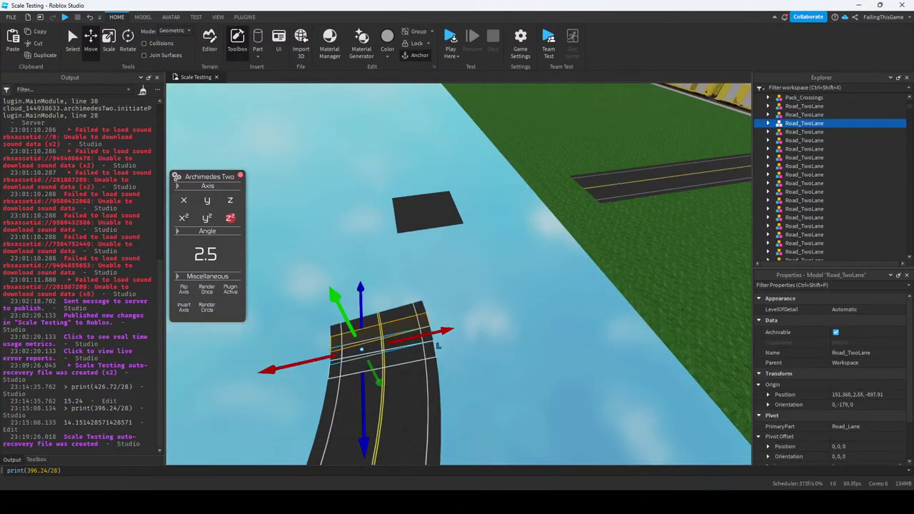
{"action": "left_click", "coordinate": [439, 362]}
{"action": "left_click", "coordinate": [443, 380]}
{"action": "left_click", "coordinate": [440, 362]}
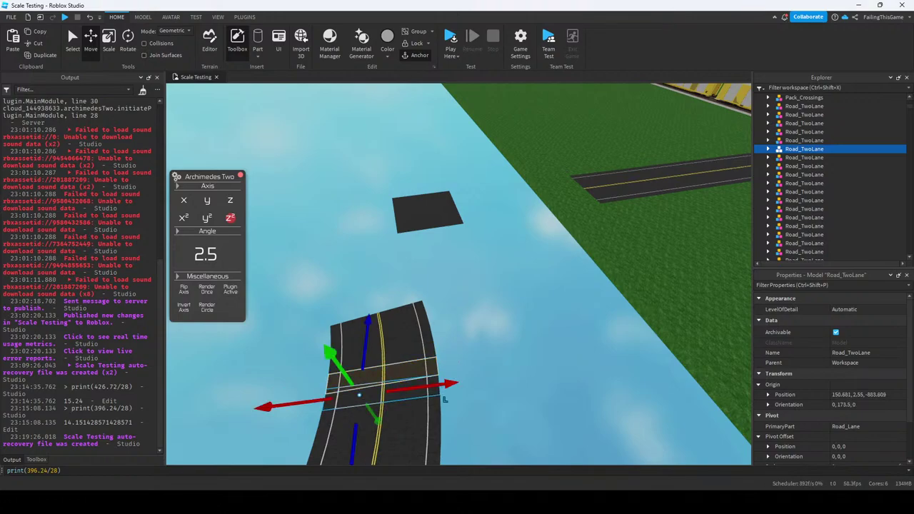
{"action": "left_click", "coordinate": [437, 346]}
{"action": "left_click", "coordinate": [432, 321]}
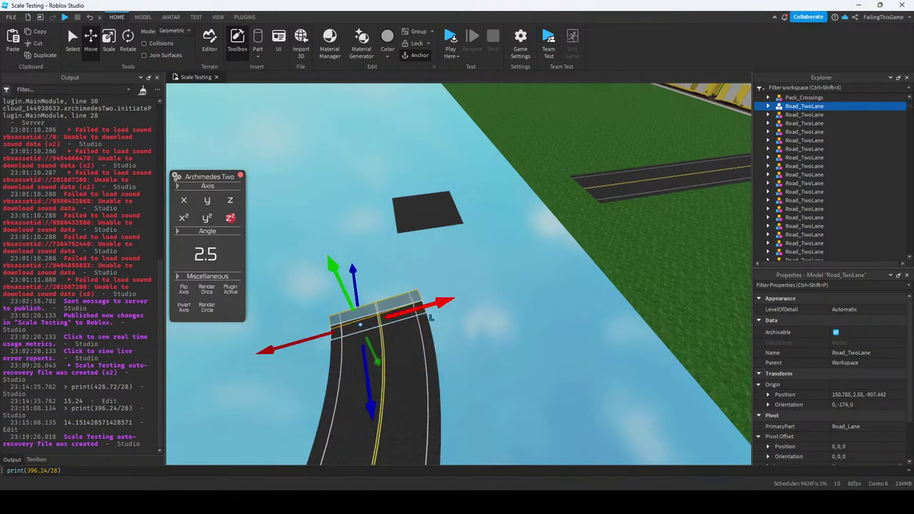
{"action": "left_click", "coordinate": [430, 318]}
{"action": "right_click_drag", "start_coordinate": [430, 318], "coordinate": [488, 347]}
{"action": "left_click", "coordinate": [484, 346]}
{"action": "left_click", "coordinate": [487, 339]}
{"action": "left_click", "coordinate": [490, 324]}
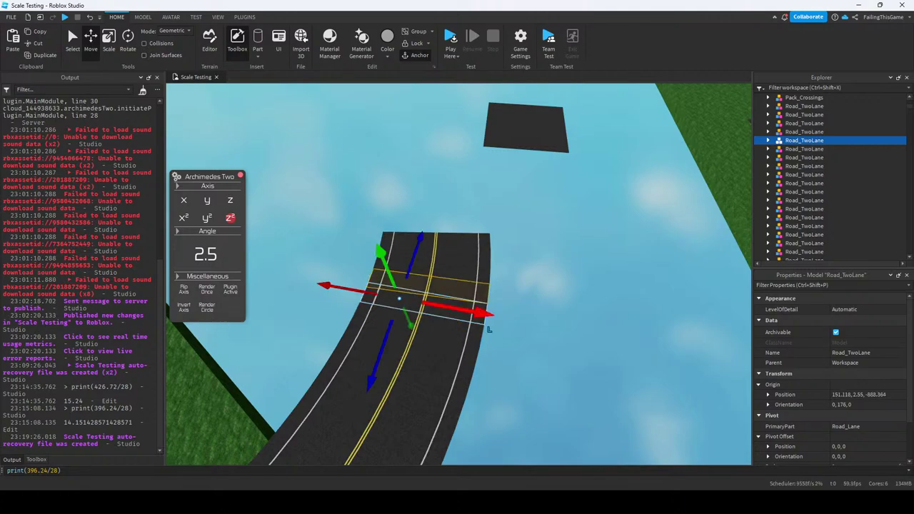
{"action": "left_click", "coordinate": [492, 308]}
{"action": "left_click", "coordinate": [492, 308]}
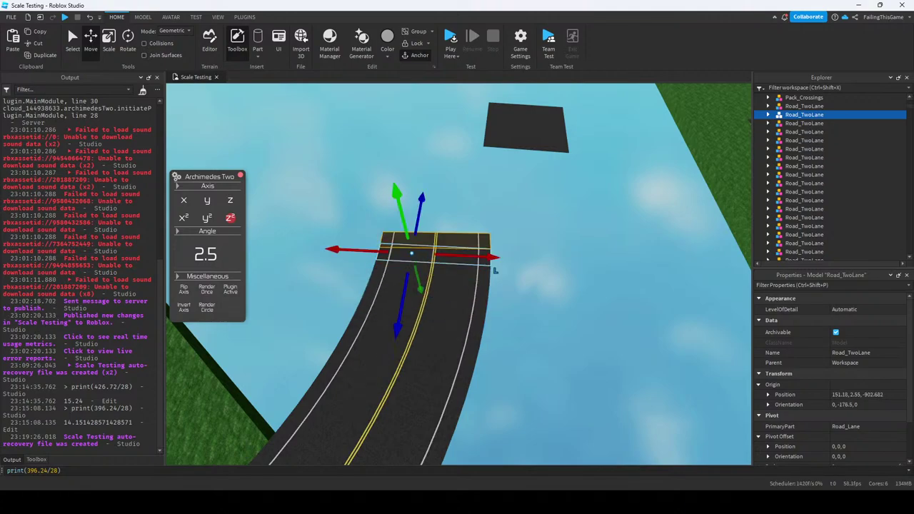
{"action": "right_click_drag", "start_coordinate": [492, 308], "coordinate": [505, 361]}
Select the last two segments at the open end of the curved road and delete them.
{"action": "left_click", "coordinate": [506, 361]}
{"action": "left_click", "coordinate": [367, 299]}
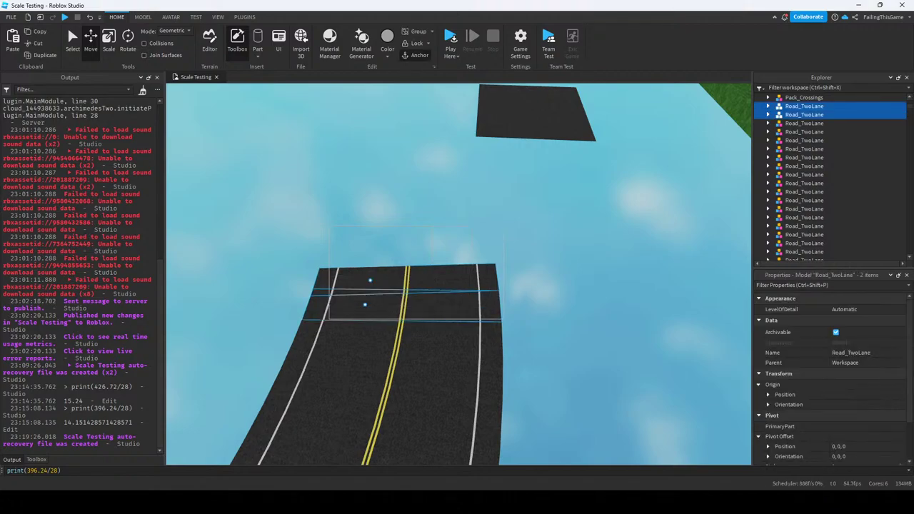
{"action": "right_click_drag", "start_coordinate": [367, 300], "coordinate": [371, 336]}
{"action": "left_click", "coordinate": [400, 343]}
Duplicate the isolated Road piece and move the copy against the open end of the curved road.
{"action": "left_click", "coordinate": [597, 143]}
{"action": "key", "text": "ctrl+d"}
{"action": "left_click_drag", "start_coordinate": [537, 114], "coordinate": [552, 251]}
{"action": "left_click_drag", "start_coordinate": [674, 342], "coordinate": [503, 327]}
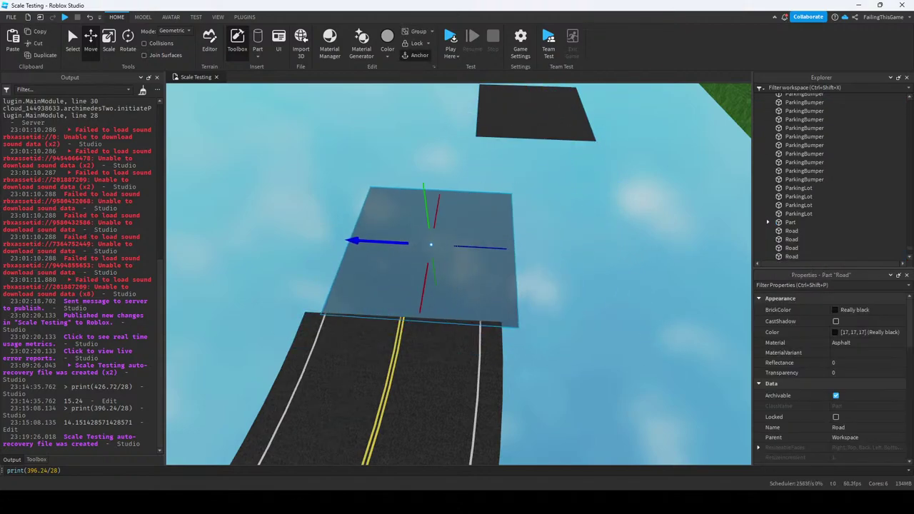
Delete the curve's last road segment, next to the copied Road piece.
{"action": "left_click", "coordinate": [504, 360]}
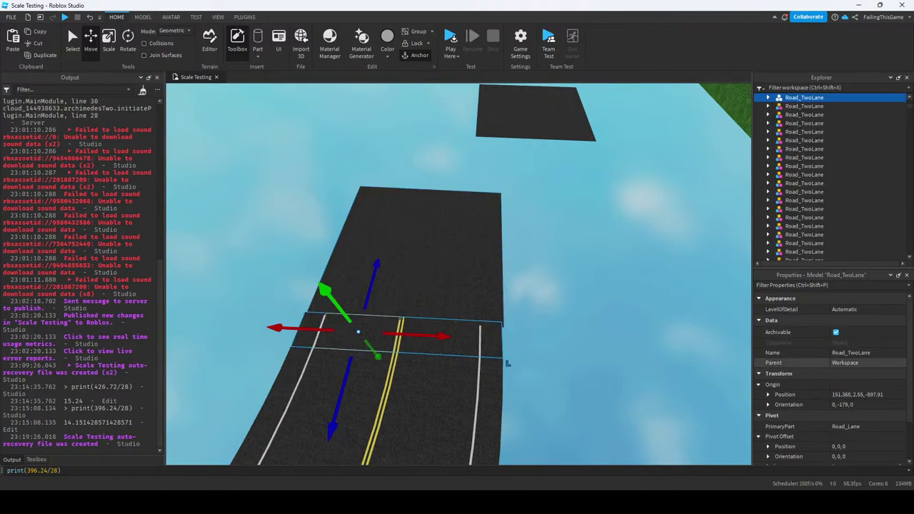
{"action": "scroll", "coordinate": [506, 361], "scroll_direction": "up", "scroll_amount": 3}
{"action": "scroll", "coordinate": [527, 412], "scroll_direction": "up", "scroll_amount": 2}
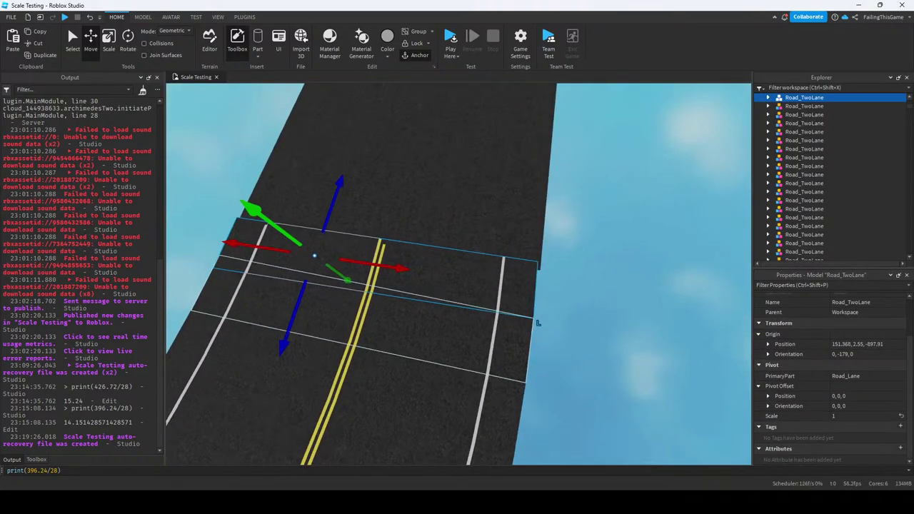
Render one Archimedes segment at 0.5 degrees from the curve's new end segment and undo it.
{"action": "left_click", "coordinate": [529, 388]}
{"action": "left_click", "coordinate": [244, 17]}
{"action": "left_click", "coordinate": [762, 43]}
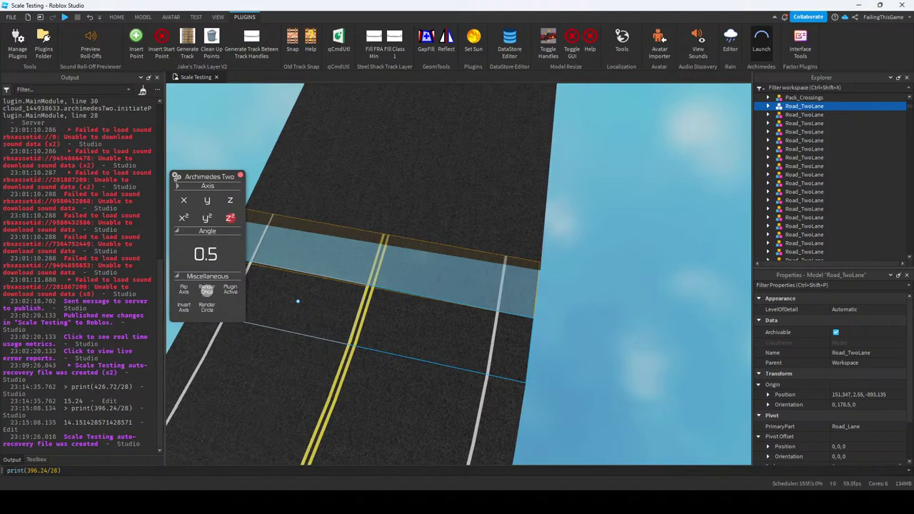
{"action": "left_click", "coordinate": [207, 290]}
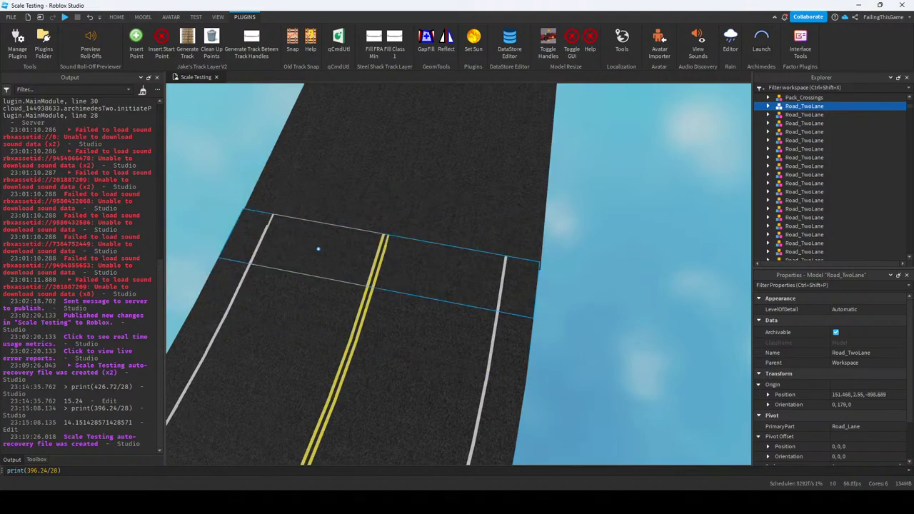
{"action": "key", "text": "ctrl+z"}
{"action": "key", "text": "ctrl+y"}
{"action": "key", "text": "ctrl+z"}
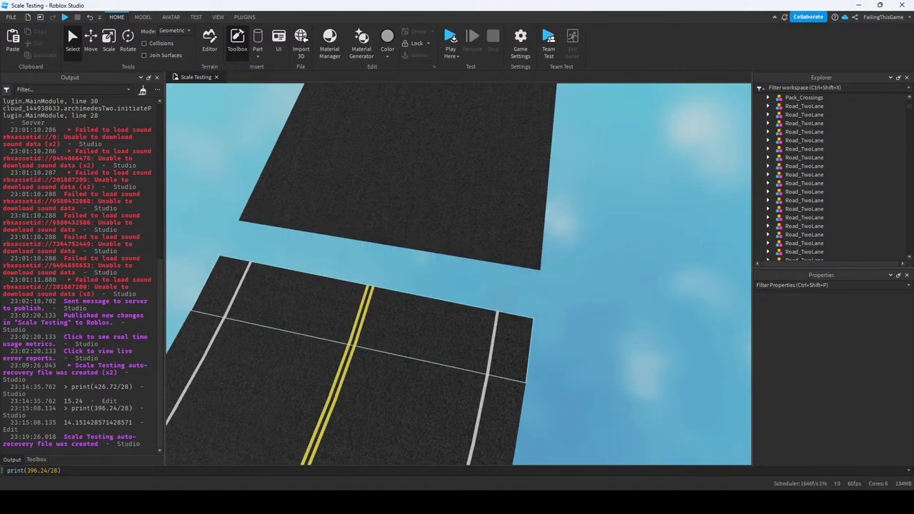
Render one Archimedes segment at 1.5 degrees from the curve's end segment so the road ends at a 180-degree orientation.
{"action": "left_click", "coordinate": [298, 301]}
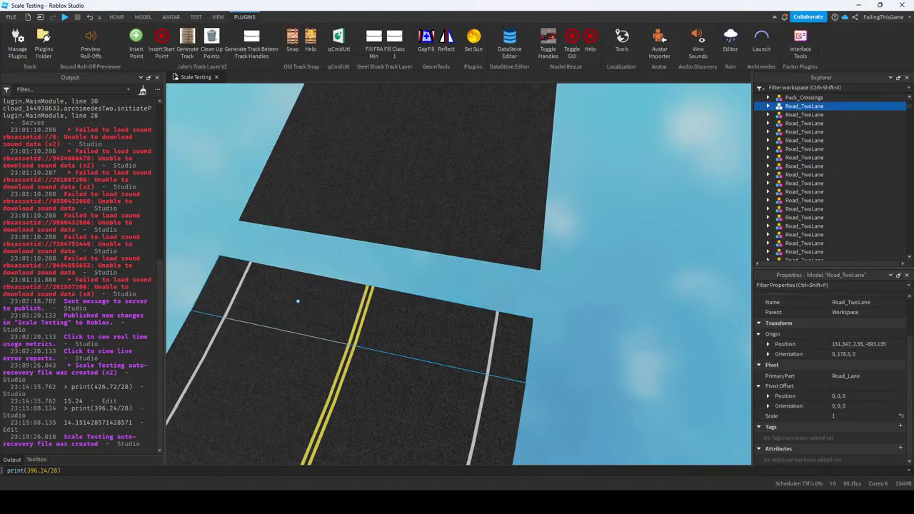
{"action": "left_click", "coordinate": [761, 42]}
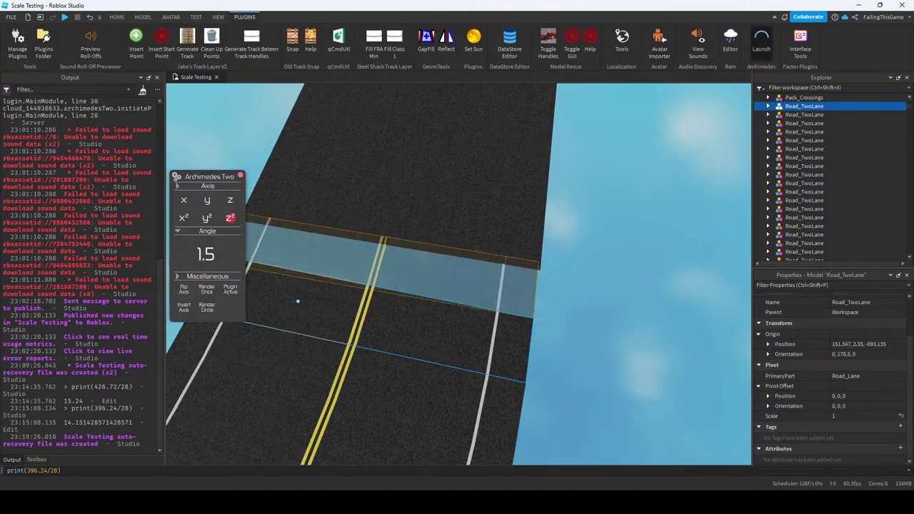
{"action": "left_click", "coordinate": [298, 300]}
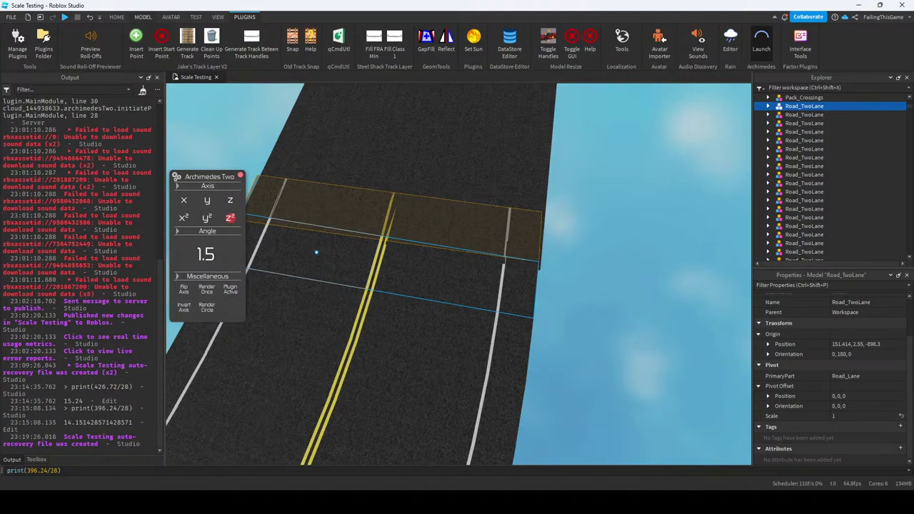
{"action": "right_click_drag", "start_coordinate": [457, 300], "coordinate": [457, 242]}
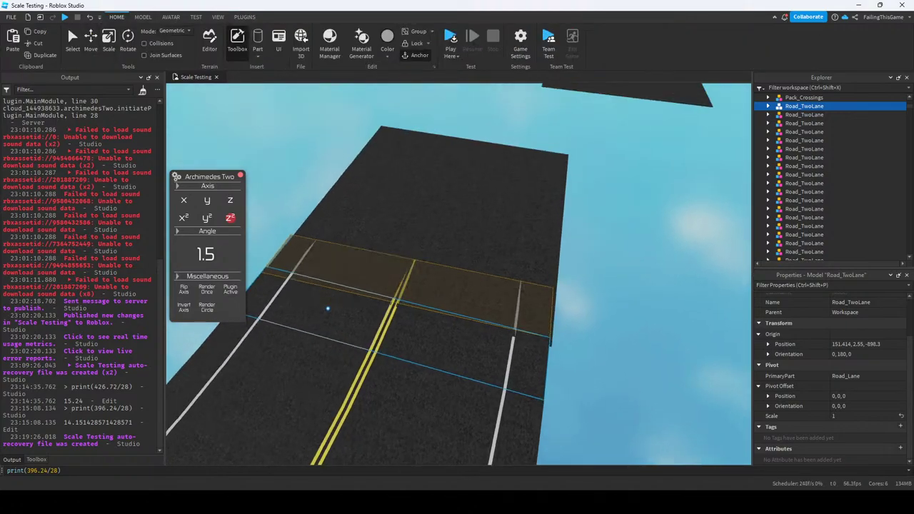
Delete the Road piece copy at the curve's end and close Archimedes.
{"action": "key", "text": "ctrl+1"}
{"action": "right_click_drag", "start_coordinate": [328, 308], "coordinate": [319, 349]}
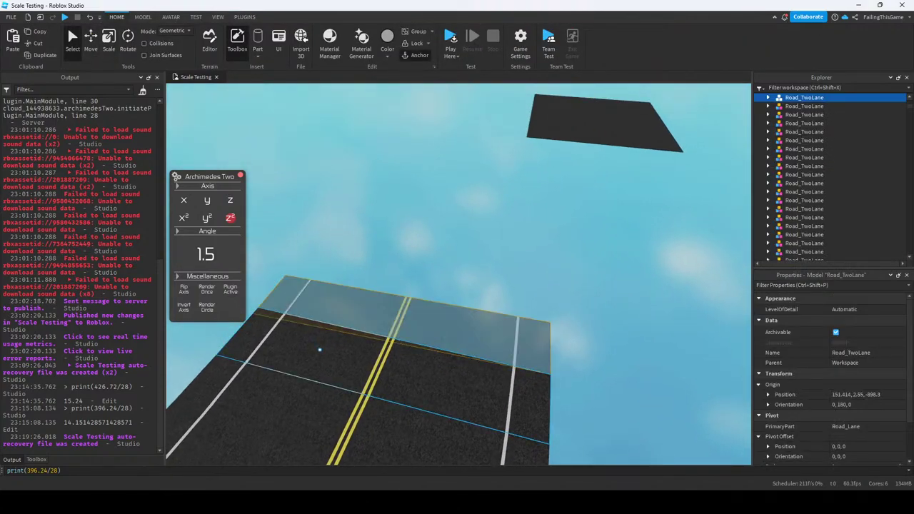
{"action": "key", "text": "Escape"}
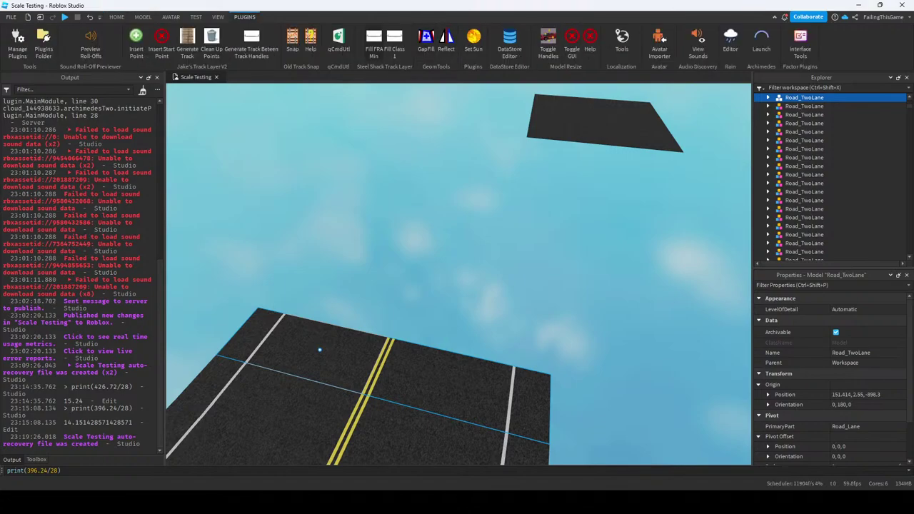
Lengthen the curve's end segment with ResizeObject by 51.3 studs plus another 1.8 studs, up to the isolated Road piece's near edge.
{"action": "key", "text": "alt+q"}
{"action": "right_click_drag", "start_coordinate": [320, 349], "coordinate": [266, 266]}
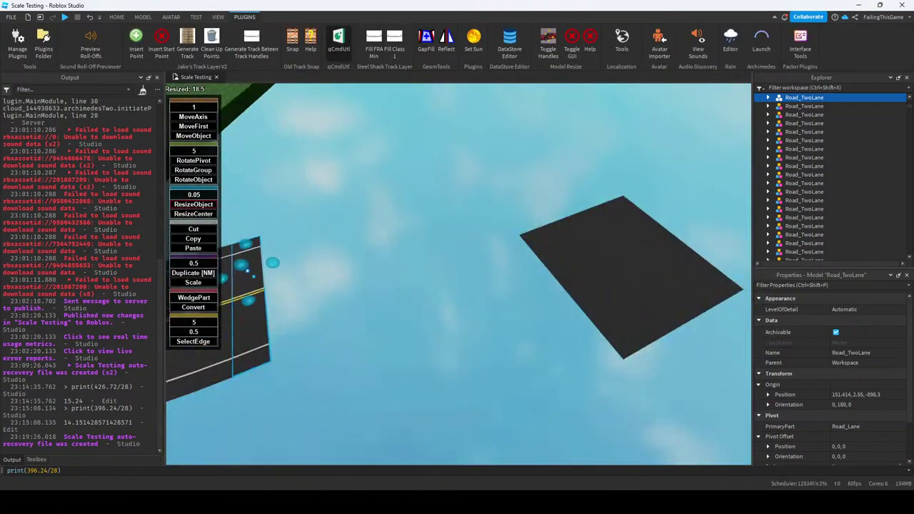
{"action": "left_click_drag", "start_coordinate": [265, 266], "coordinate": [508, 113]}
{"action": "right_click_drag", "start_coordinate": [508, 112], "coordinate": [499, 139]}
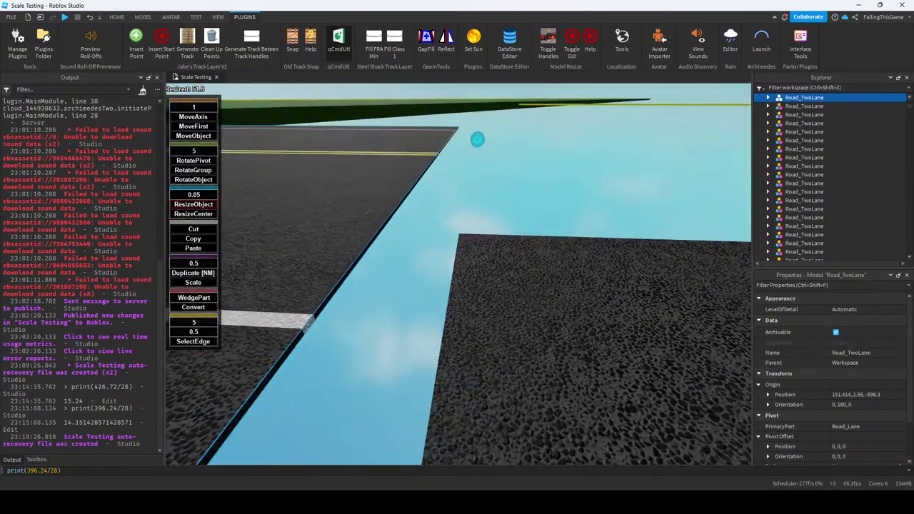
{"action": "left_click_drag", "start_coordinate": [500, 139], "coordinate": [502, 138]}
{"action": "right_click_drag", "start_coordinate": [502, 139], "coordinate": [479, 180]}
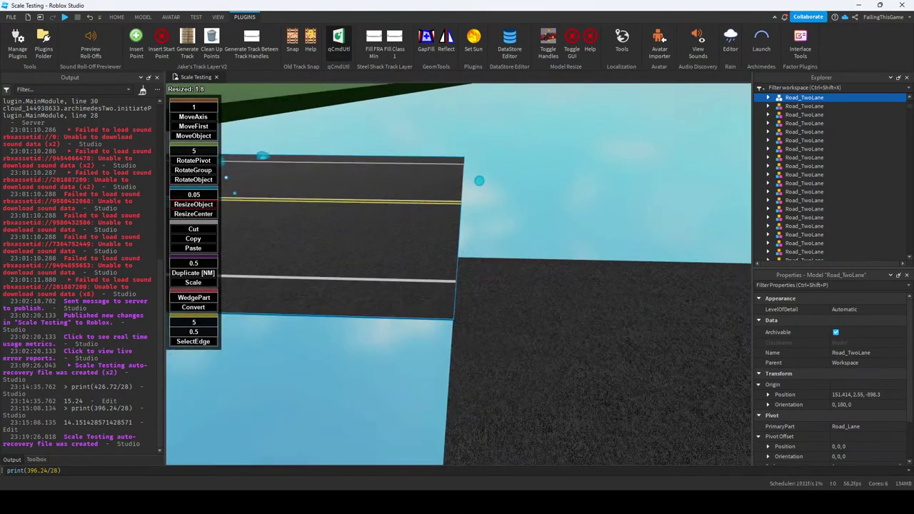
Move the isolated Road piece sideways until its outer edge lines up with the side of the curve's end segment.
{"action": "left_click", "coordinate": [650, 256]}
{"action": "right_click_drag", "start_coordinate": [649, 256], "coordinate": [649, 256]}
{"action": "key", "text": "ctrl+2"}
{"action": "key", "text": "f"}
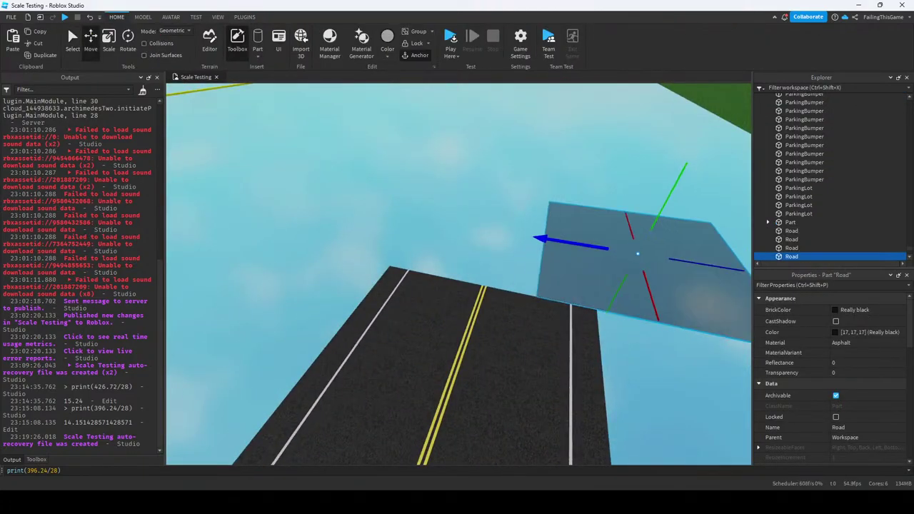
{"action": "scroll", "coordinate": [496, 298], "scroll_direction": "up", "scroll_amount": 3}
{"action": "right_click_drag", "start_coordinate": [496, 298], "coordinate": [533, 369]}
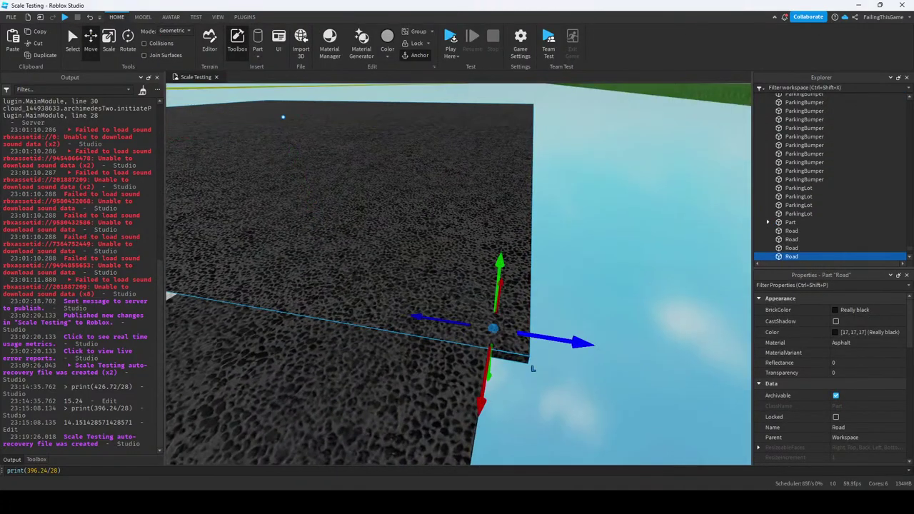
{"action": "scroll", "coordinate": [532, 369], "scroll_direction": "down", "scroll_amount": 1}
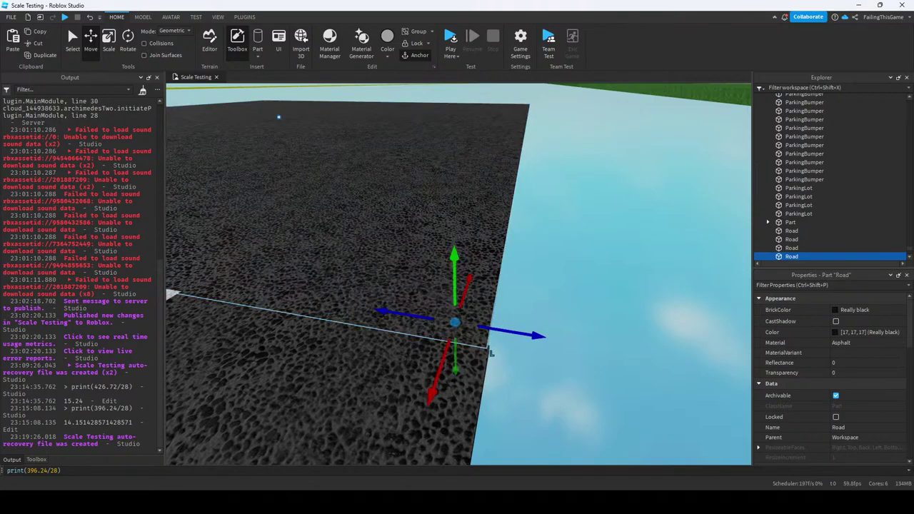
Set the move snap to 0.01 studs and fine-align the Road piece's outer edge with the road segment.
{"action": "left_click", "coordinate": [143, 17]}
{"action": "left_click", "coordinate": [218, 48]}
{"action": "type", "text": "0.05"}
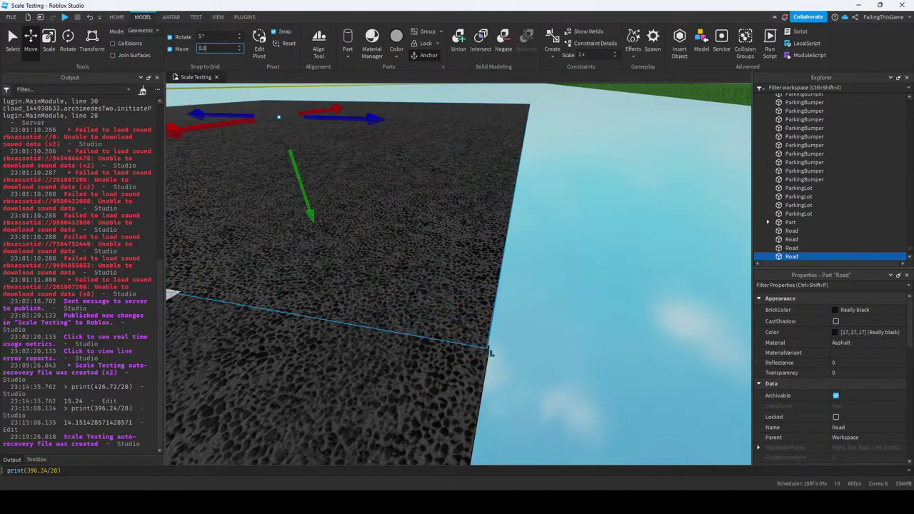
{"action": "right_click_drag", "start_coordinate": [491, 352], "coordinate": [571, 335]}
Resize the curve's end segment by 0.04 studs with ResizeObject at a 0.01-stud increment so it meets the Road piece.
{"action": "left_click", "coordinate": [321, 286]}
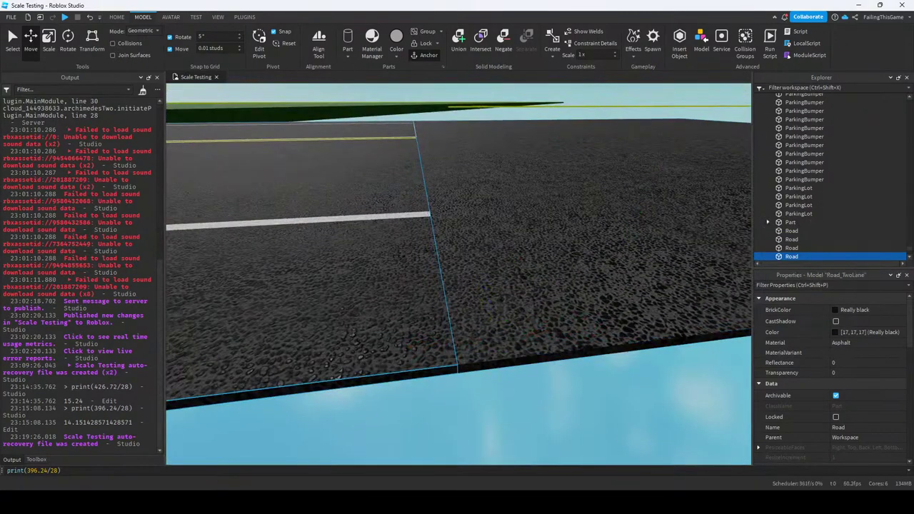
{"action": "left_click", "coordinate": [245, 16]}
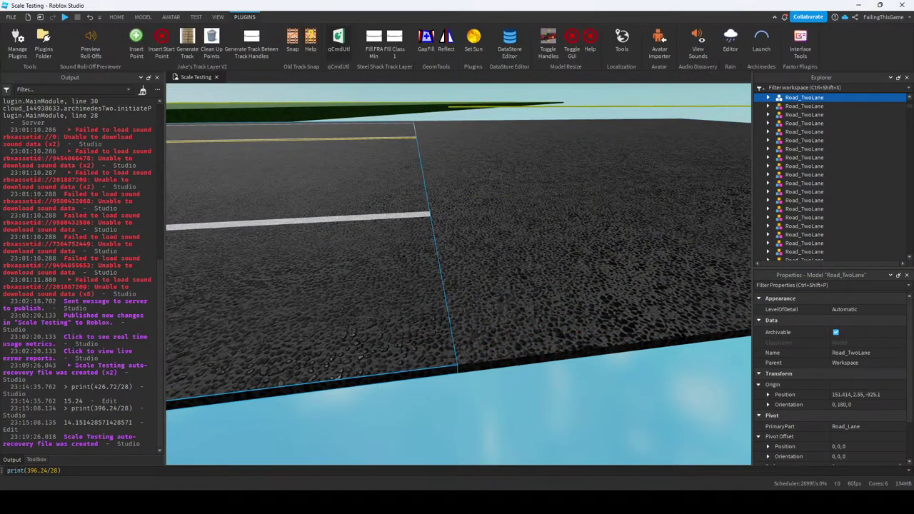
{"action": "left_click", "coordinate": [338, 41]}
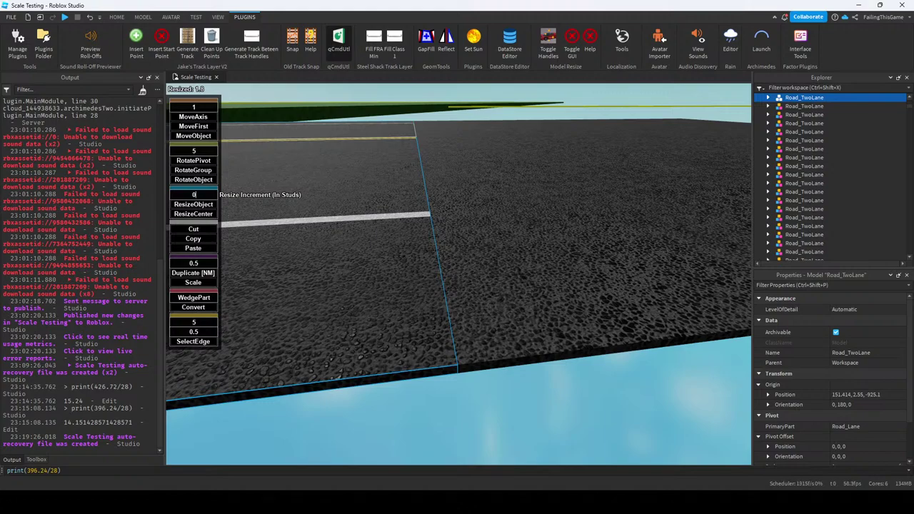
{"action": "left_click", "coordinate": [193, 204]}
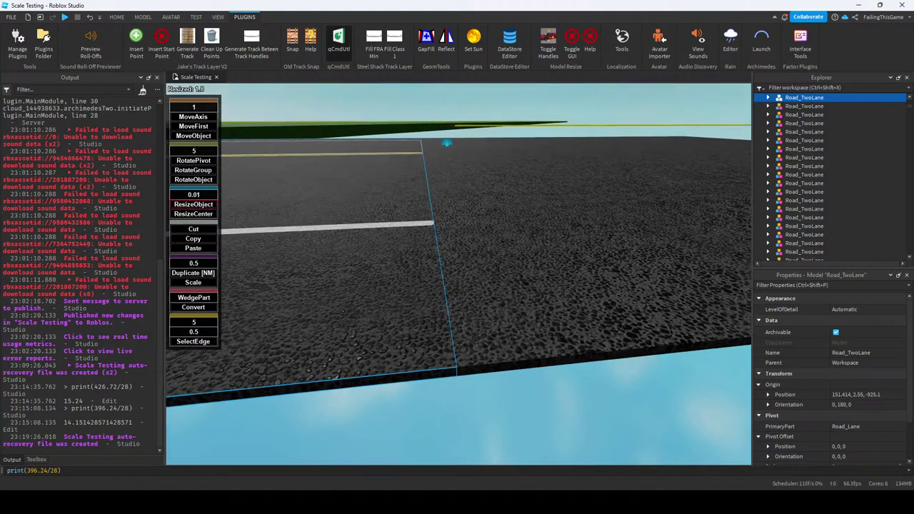
{"action": "left_click_drag", "start_coordinate": [447, 143], "coordinate": [445, 144]}
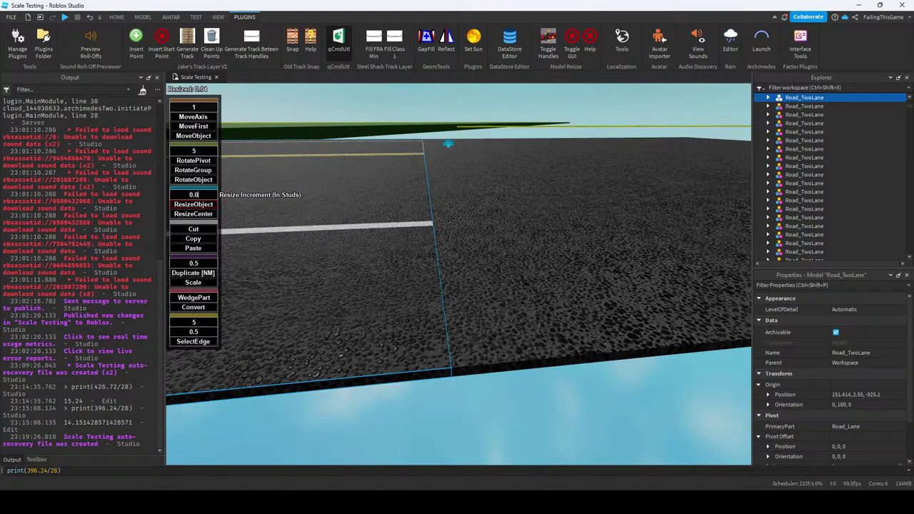
Set the resize increment to 0.05 studs and lengthen the road from the train tracks by 99.1 studs toward the Road piece.
{"action": "right_click_drag", "start_coordinate": [444, 144], "coordinate": [350, 150]}
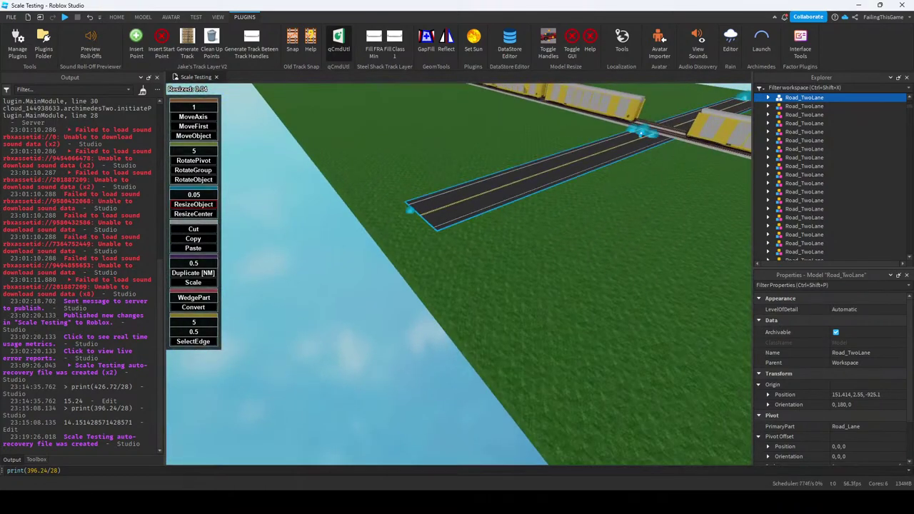
{"action": "scroll", "coordinate": [409, 209], "scroll_direction": "up", "scroll_amount": 5}
{"action": "left_click_drag", "start_coordinate": [400, 179], "coordinate": [384, 198]}
{"action": "scroll", "coordinate": [463, 258], "scroll_direction": "up", "scroll_amount": 3}
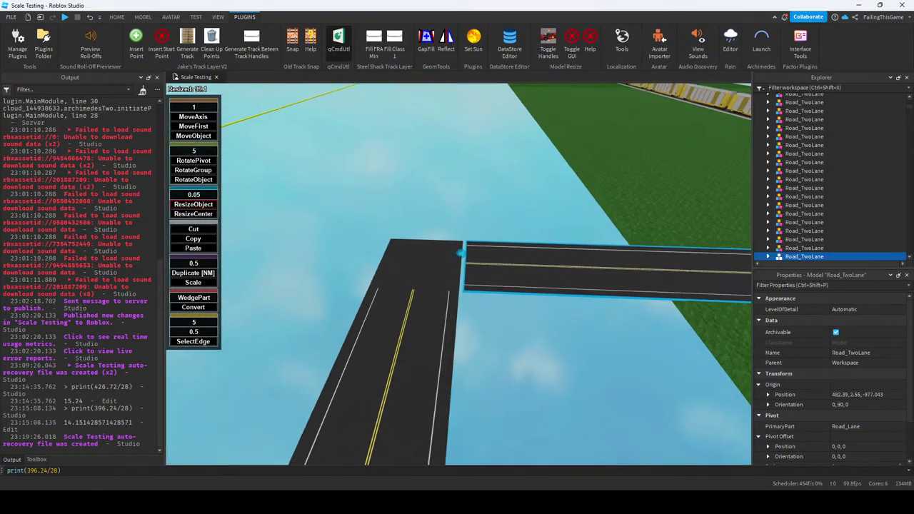
Close the remaining gap between the lengthened road and the Road piece with further ResizeObject extensions of 1.4 and 0.15 studs.
{"action": "scroll", "coordinate": [463, 257], "scroll_direction": "up", "scroll_amount": 6}
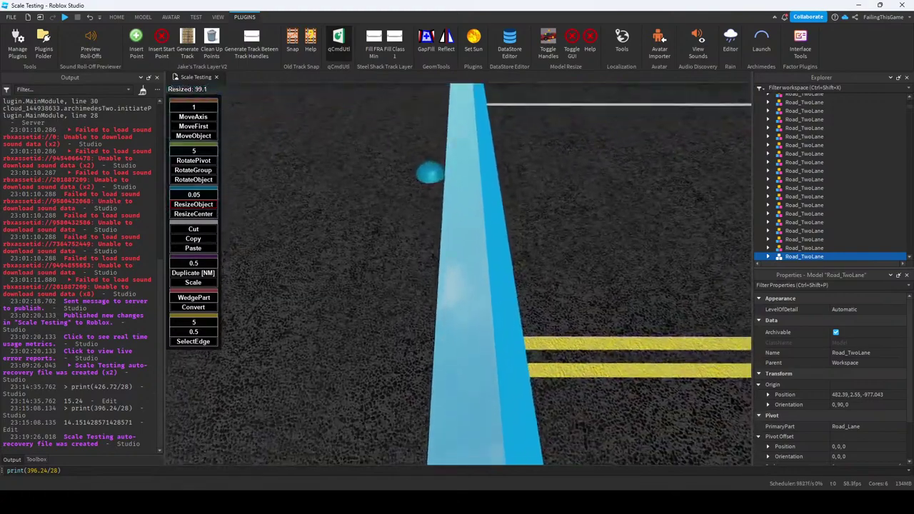
{"action": "scroll", "coordinate": [444, 240], "scroll_direction": "down", "scroll_amount": 2}
{"action": "scroll", "coordinate": [444, 240], "scroll_direction": "up", "scroll_amount": 5}
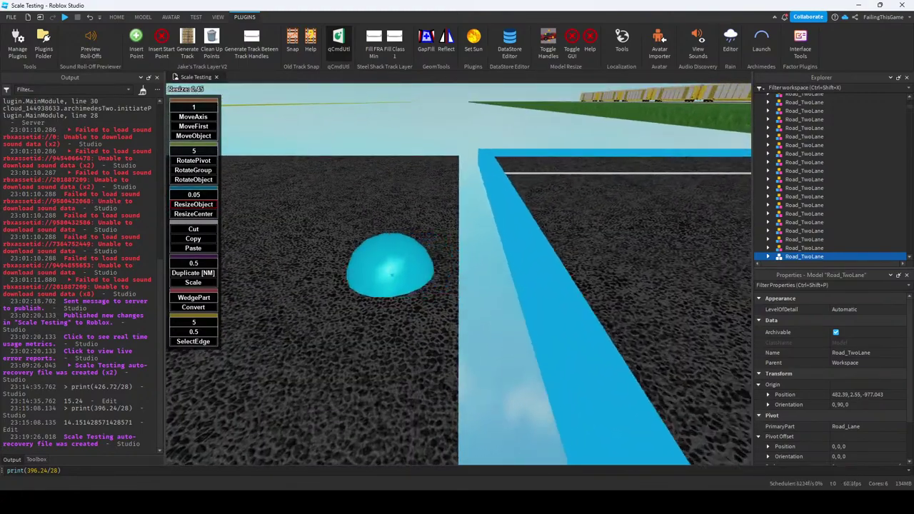
{"action": "scroll", "coordinate": [444, 240], "scroll_direction": "up", "scroll_amount": 6}
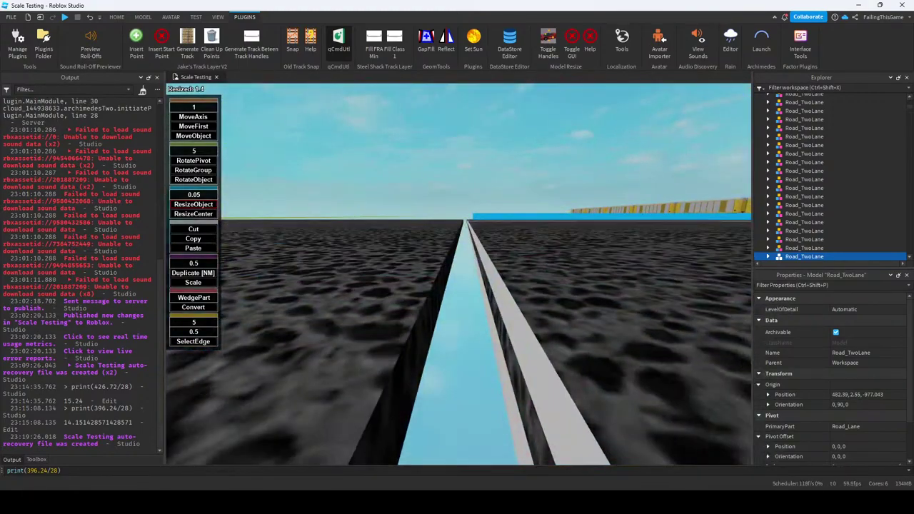
{"action": "scroll", "coordinate": [459, 274], "scroll_direction": "down", "scroll_amount": 5}
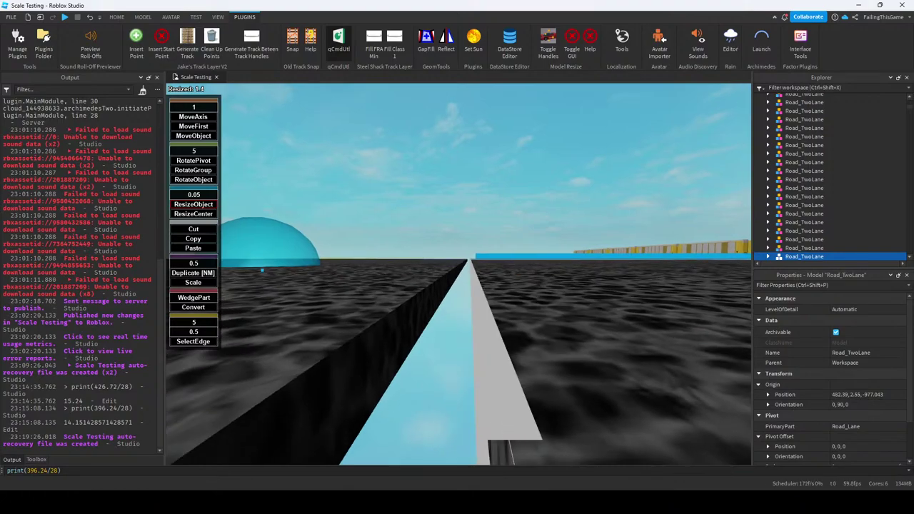
{"action": "scroll", "coordinate": [458, 274], "scroll_direction": "up", "scroll_amount": 6}
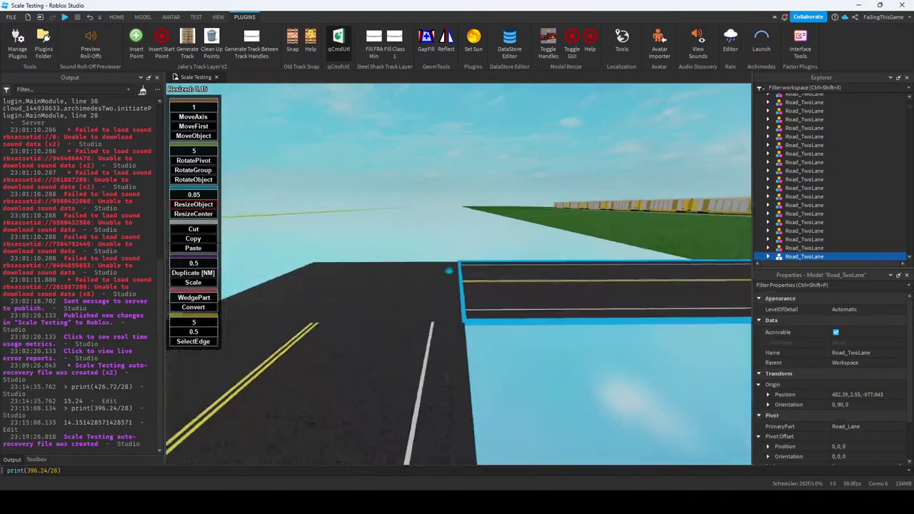
{"action": "right_click_drag", "start_coordinate": [458, 274], "coordinate": [458, 314]}
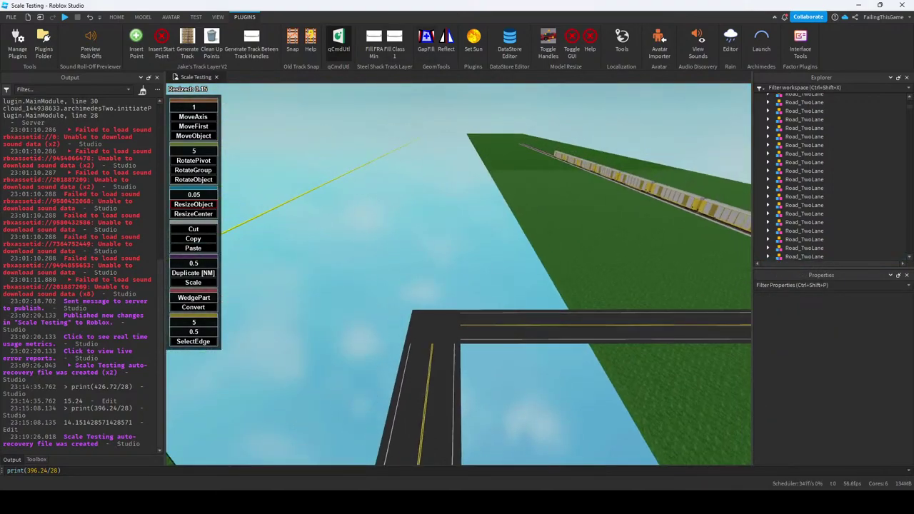
Close the resize plugin, duplicate the lengthened road and move the copy to the opposite side of the corner Road piece.
{"action": "left_click", "coordinate": [338, 39]}
{"action": "left_click", "coordinate": [116, 16]}
{"action": "key", "text": "ctrl+v"}
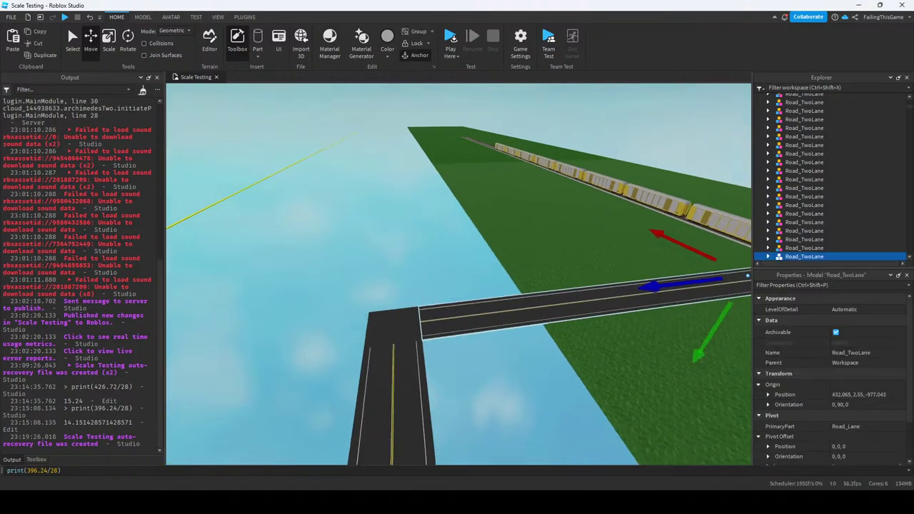
{"action": "key", "text": "f"}
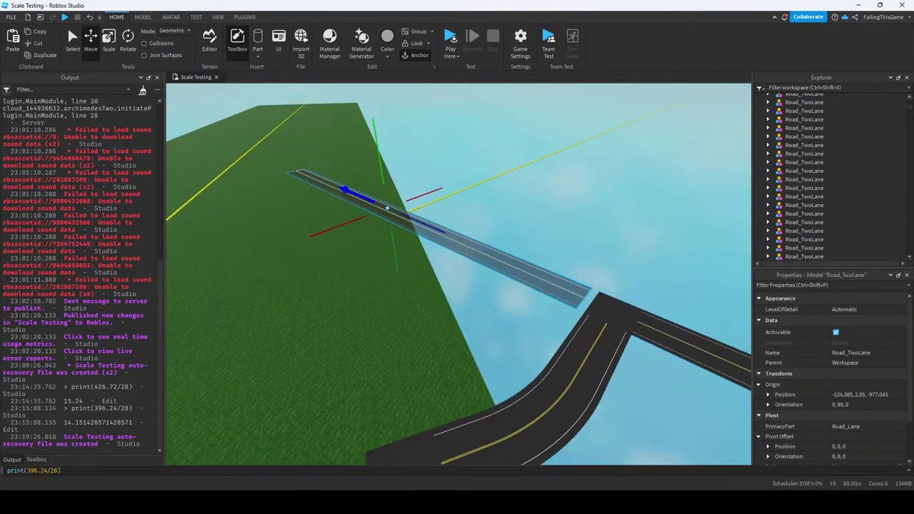
{"action": "left_click_drag", "start_coordinate": [388, 208], "coordinate": [495, 255]}
Move the copied road up against the corner Road piece's edge, to X position -116.455.
{"action": "scroll", "coordinate": [495, 256], "scroll_direction": "up", "scroll_amount": 5}
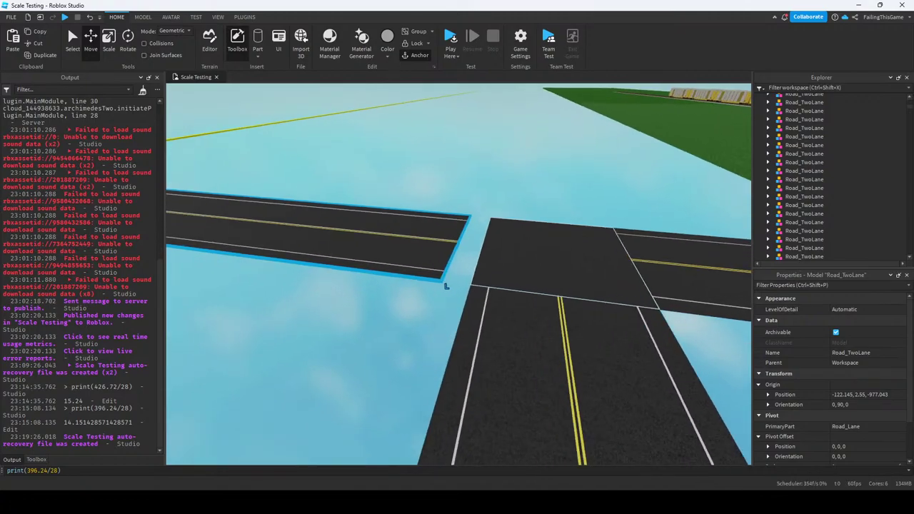
{"action": "right_click_drag", "start_coordinate": [377, 329], "coordinate": [442, 202]}
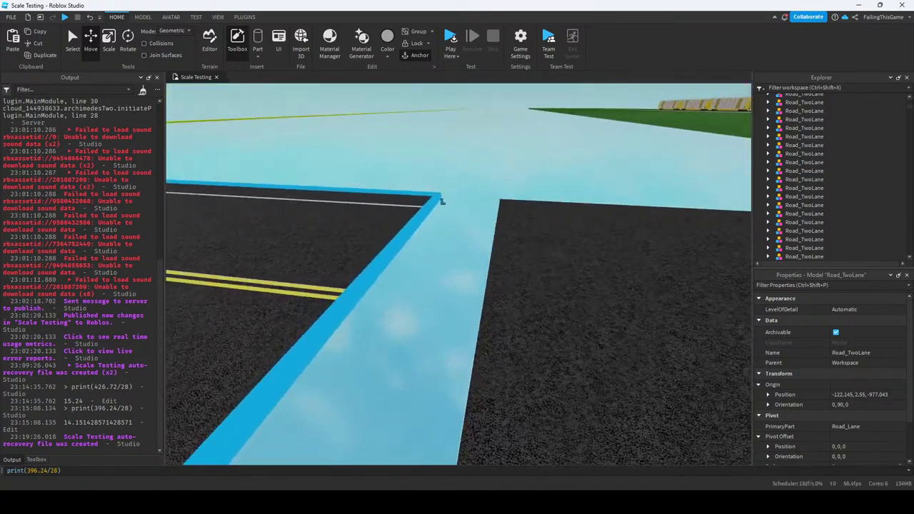
{"action": "left_click_drag", "start_coordinate": [442, 202], "coordinate": [505, 89]}
{"action": "key", "text": "q"}
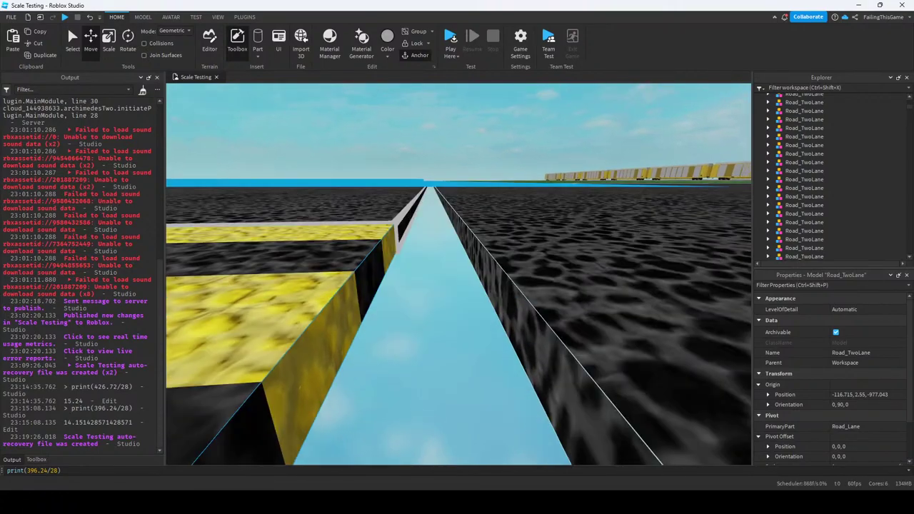
{"action": "key", "text": "q"}
{"action": "key", "text": "s"}
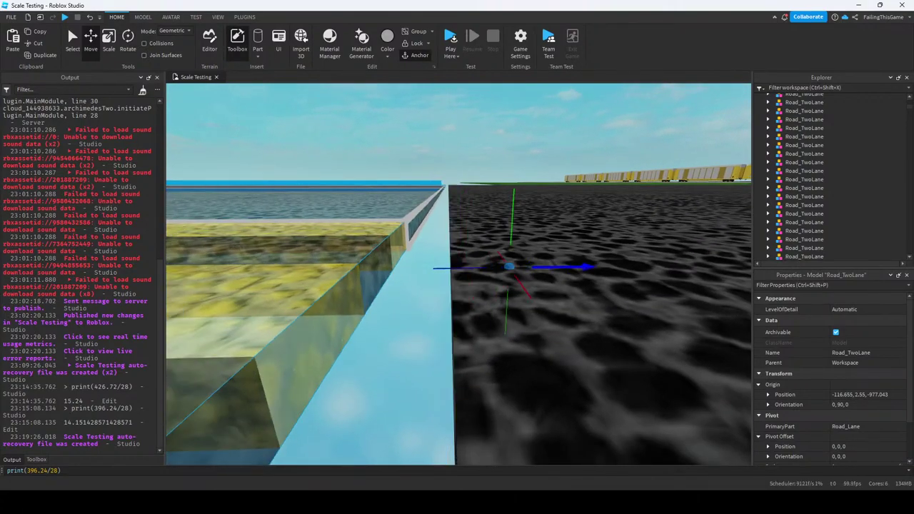
{"action": "key", "text": "q"}
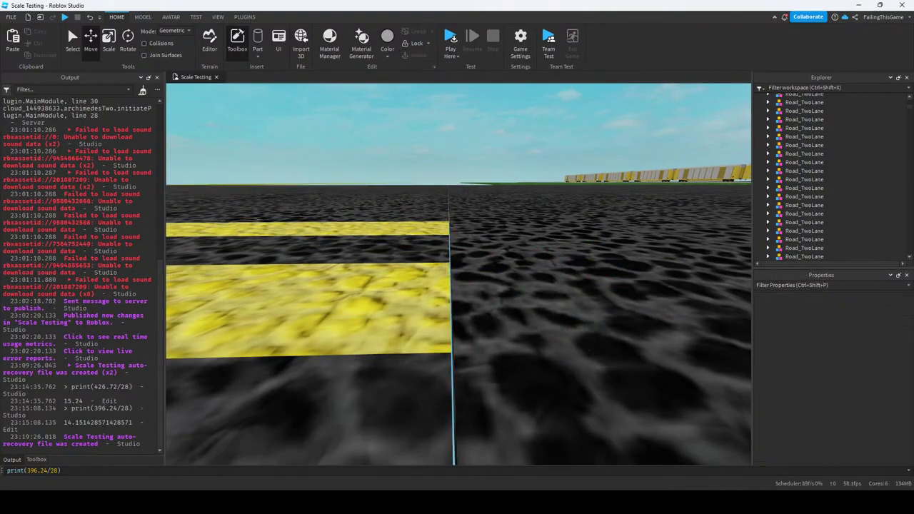
{"action": "key", "text": "e"}
{"action": "key", "text": "s"}
{"action": "key", "text": "d"}
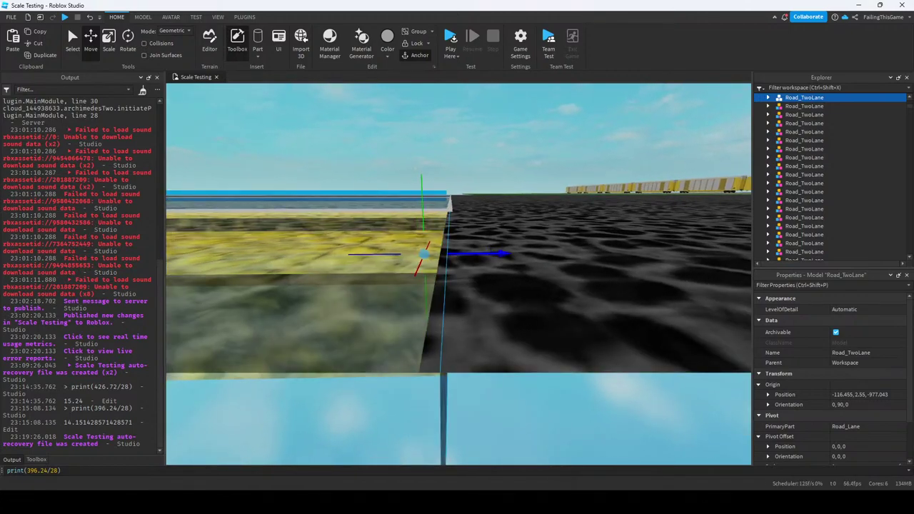
Set the move snap to 0.01 studs and shift the copied road back to X position -116.465.
{"action": "left_click", "coordinate": [142, 16]}
{"action": "left_click", "coordinate": [214, 48]}
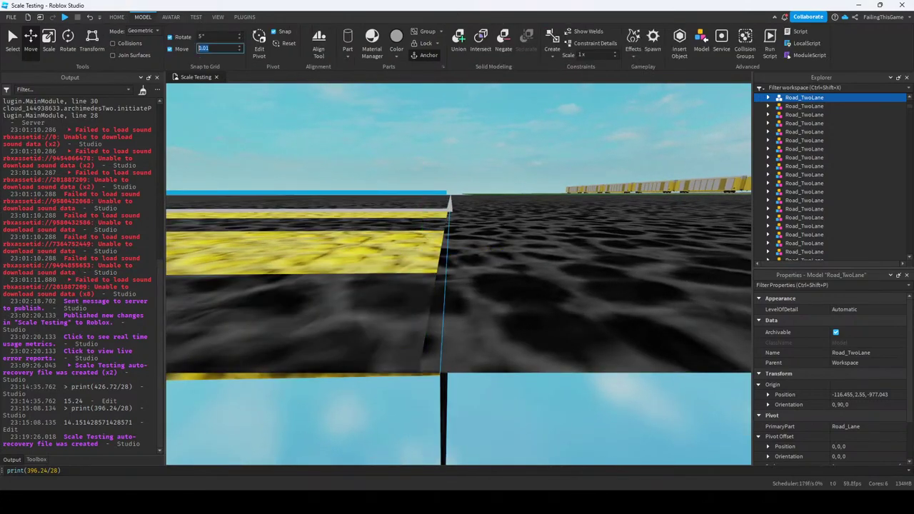
{"action": "key", "text": "Return"}
{"action": "key", "text": "s"}
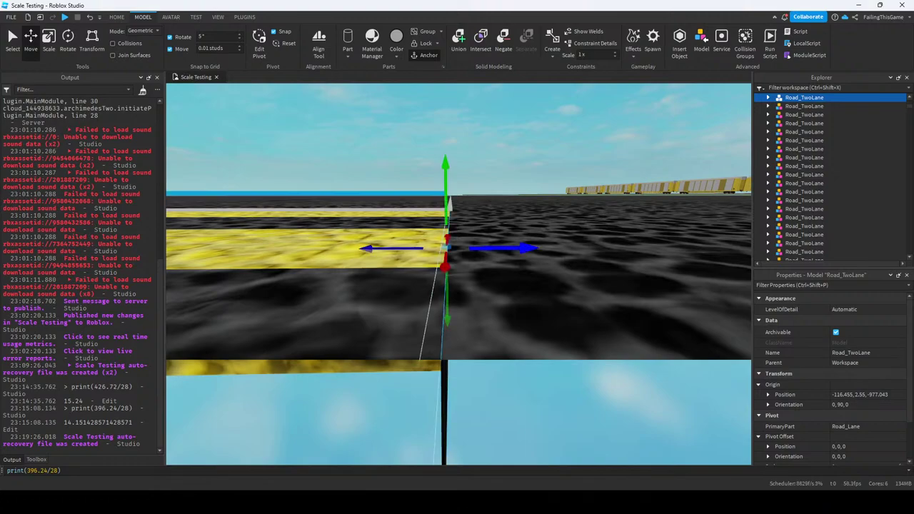
{"action": "key", "text": "w"}
{"action": "key", "text": "s"}
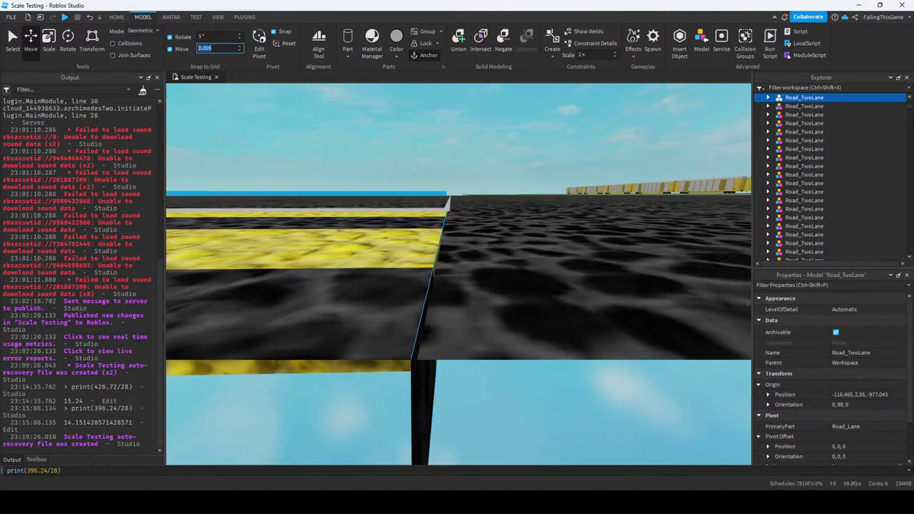
Nudge the copied road to X position -116.46 with a 0.005-stud move snap, and set the snap back to 0.05 studs.
{"action": "key", "text": "Return"}
{"action": "key", "text": "w"}
{"action": "key", "text": "s"}
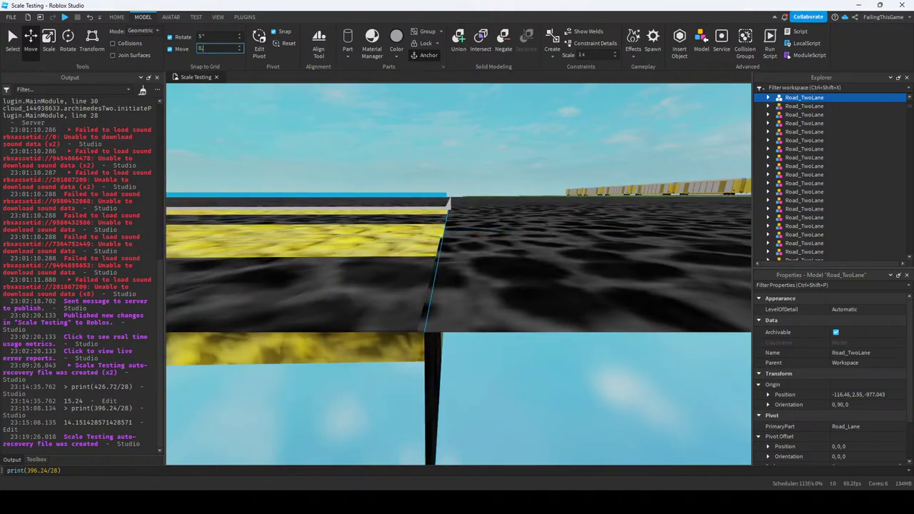
{"action": "key", "text": "Return"}
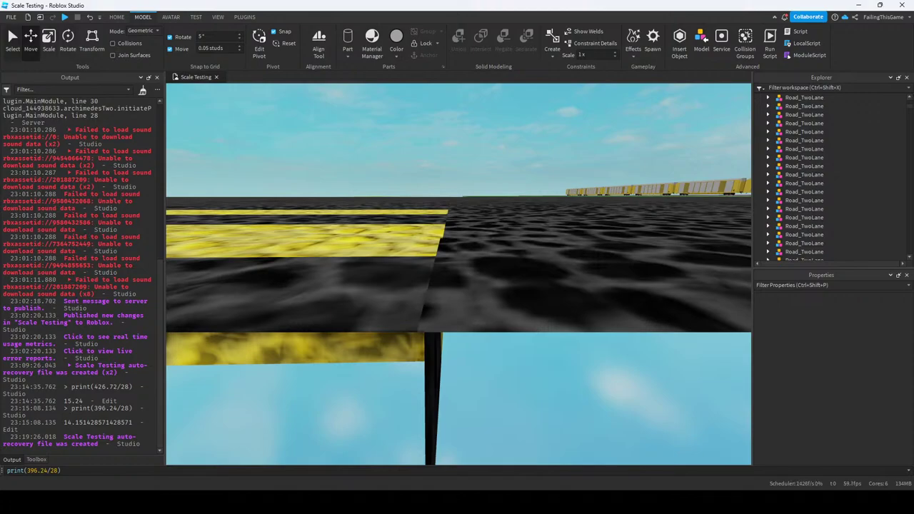
Inspect the connected road network from above, along the long straight road, and beside the tracks with the parked train.
{"action": "key", "text": "ctrl+1"}
{"action": "key", "text": "e"}
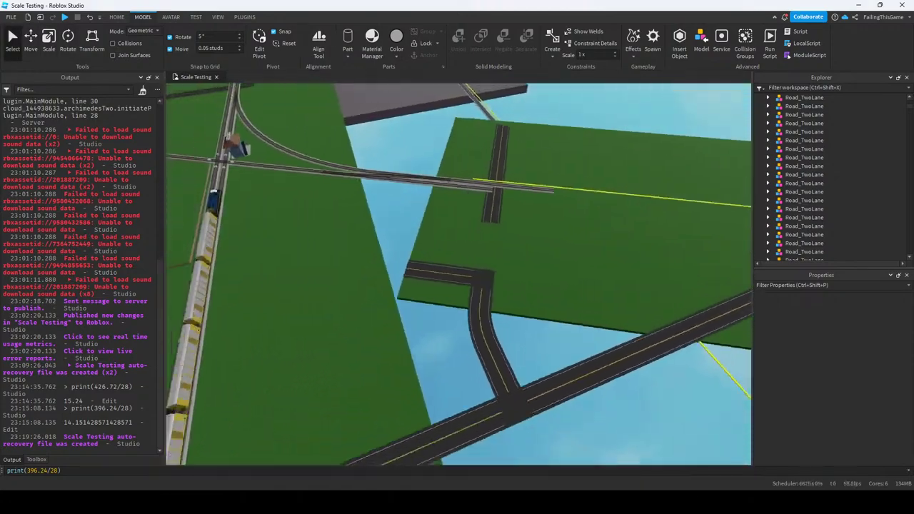
{"action": "right_click_drag", "start_coordinate": [457, 271], "coordinate": [445, 214]}
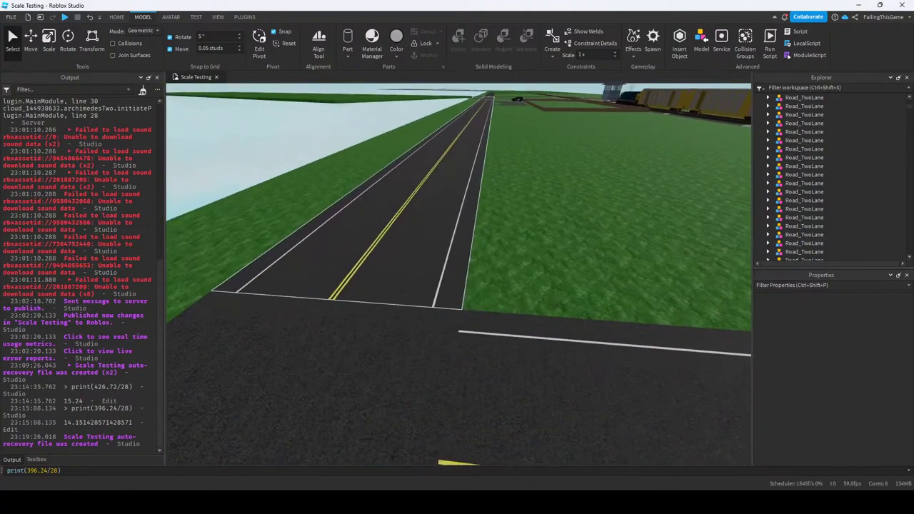
{"action": "key", "text": "w"}
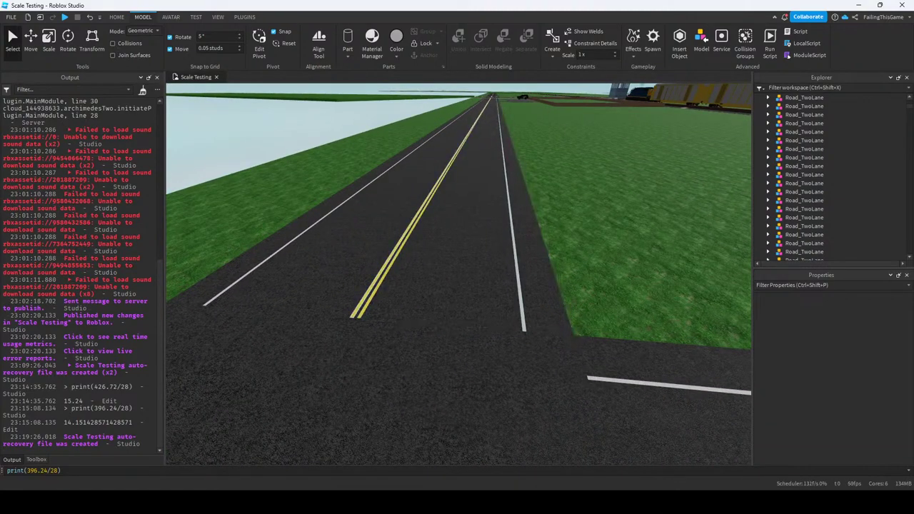
{"action": "right_click_drag", "start_coordinate": [446, 214], "coordinate": [415, 230]}
{"action": "key", "text": "w"}
{"action": "key", "text": "q"}
{"action": "key", "text": "w"}
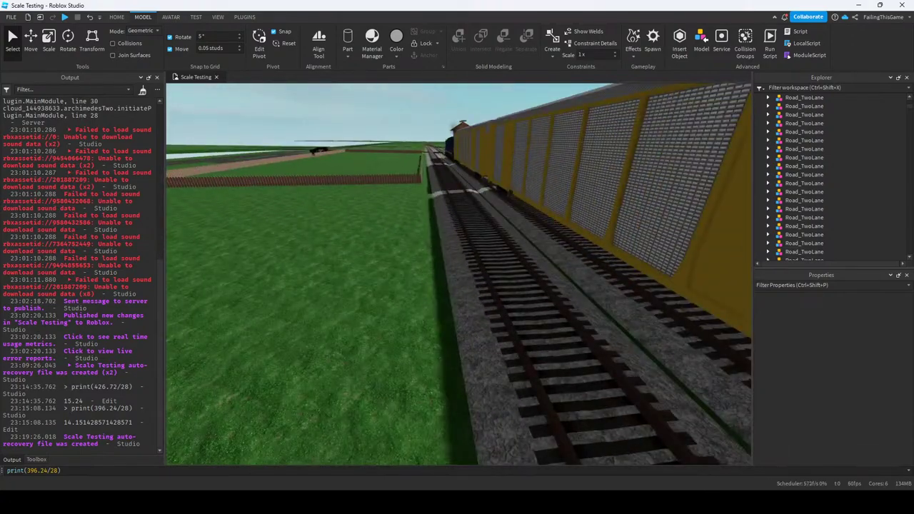
{"action": "key", "text": "e"}
{"action": "right_click_drag", "start_coordinate": [414, 230], "coordinate": [414, 214]}
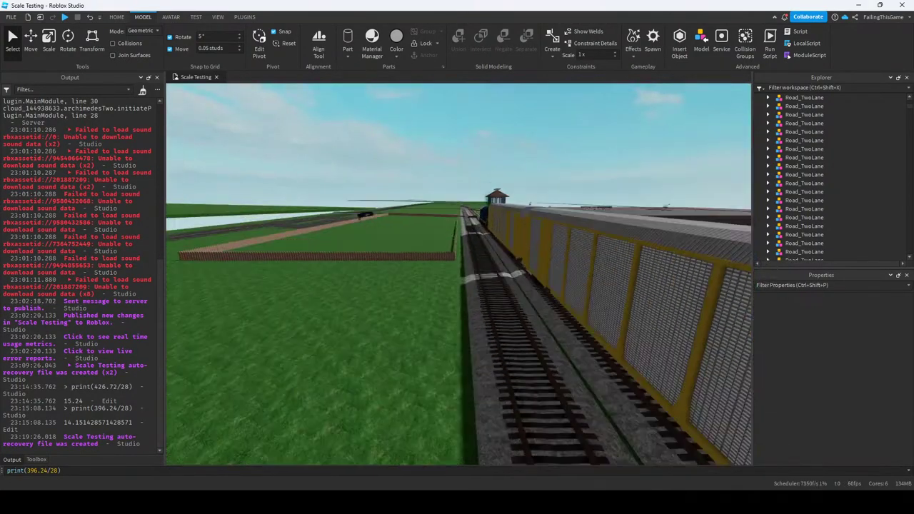
Inspect the rail crossing by the signal tower, the road intersection, and the unfinished road beside the tracks across the water gap.
{"action": "key", "text": "w"}
{"action": "key", "text": "e"}
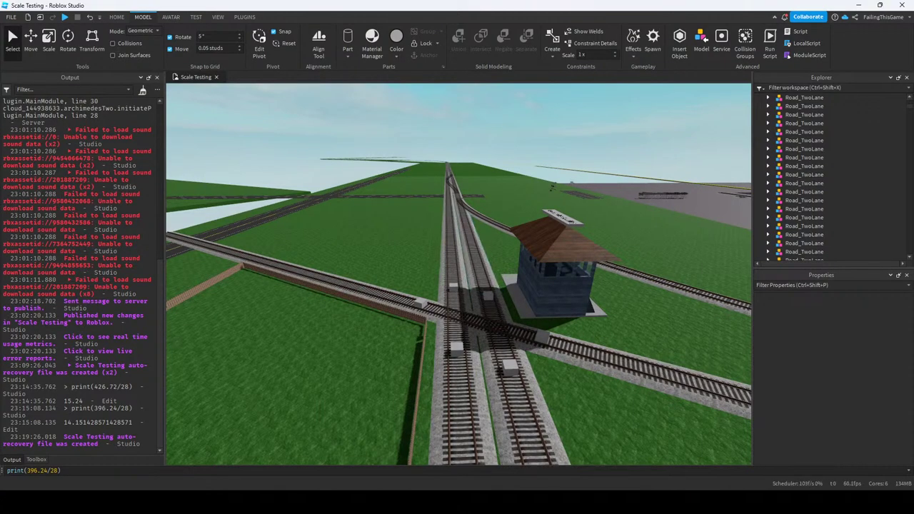
{"action": "key", "text": "w"}
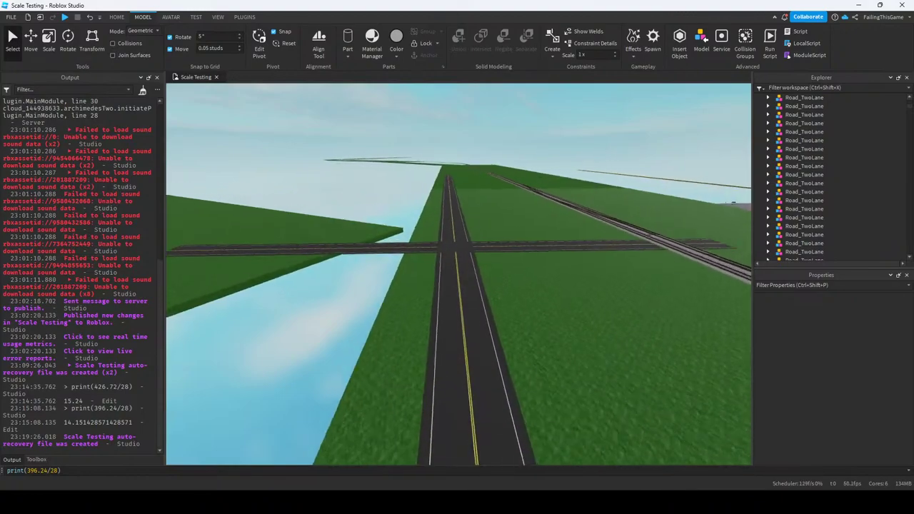
{"action": "key", "text": "s"}
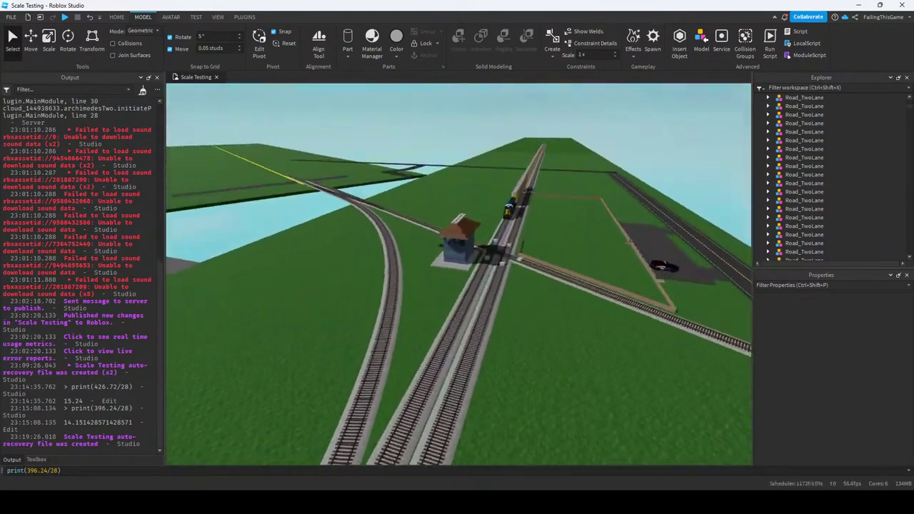
{"action": "key", "text": "w"}
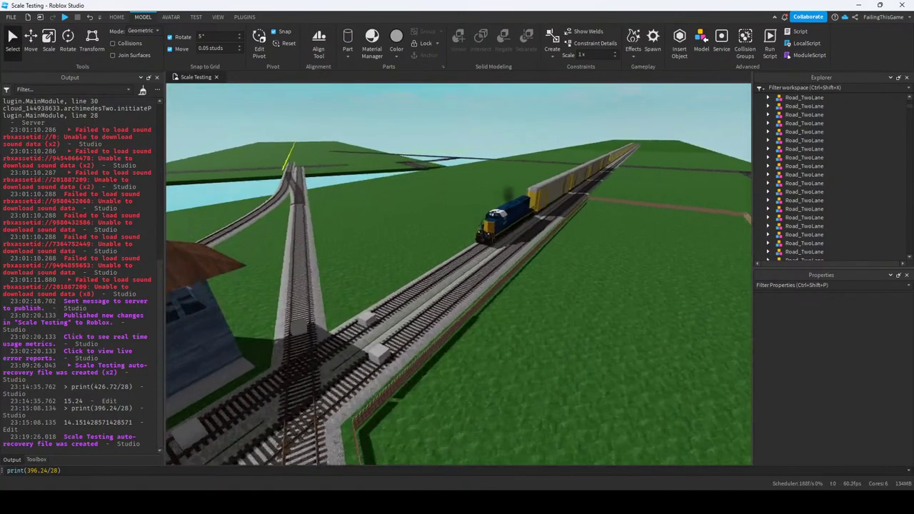
{"action": "key", "text": "w"}
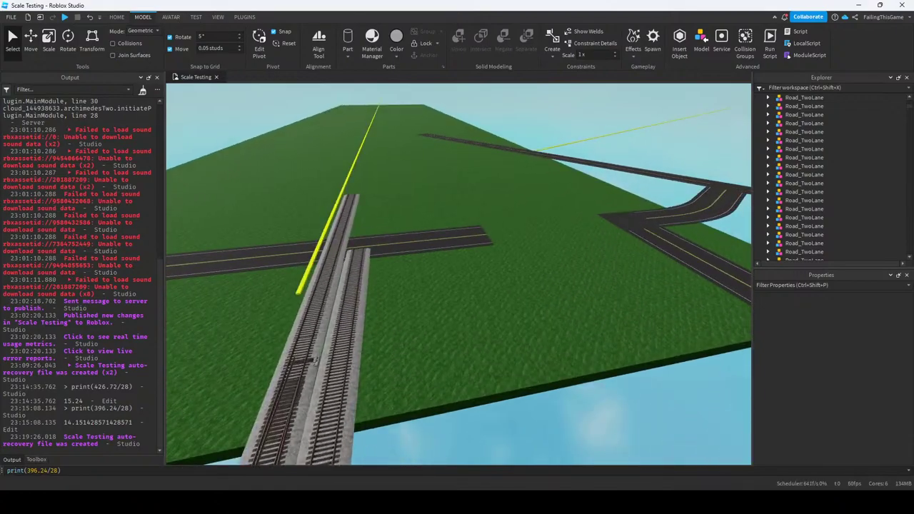
{"action": "key", "text": "w"}
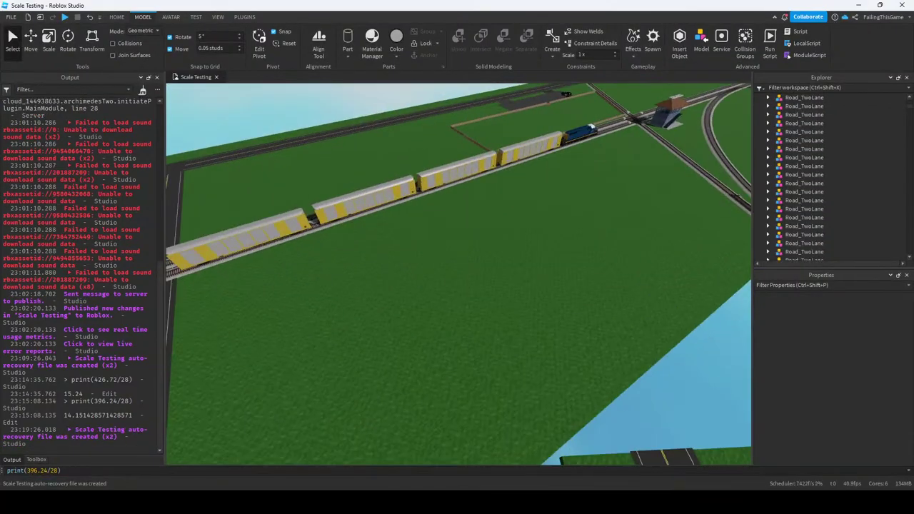
Extend the short two-lane road under the tracks to the junction piece with qCmdUtl's ResizeObject at a 0.05 increment.
{"action": "left_click", "coordinate": [525, 186]}
{"action": "left_click", "coordinate": [244, 17]}
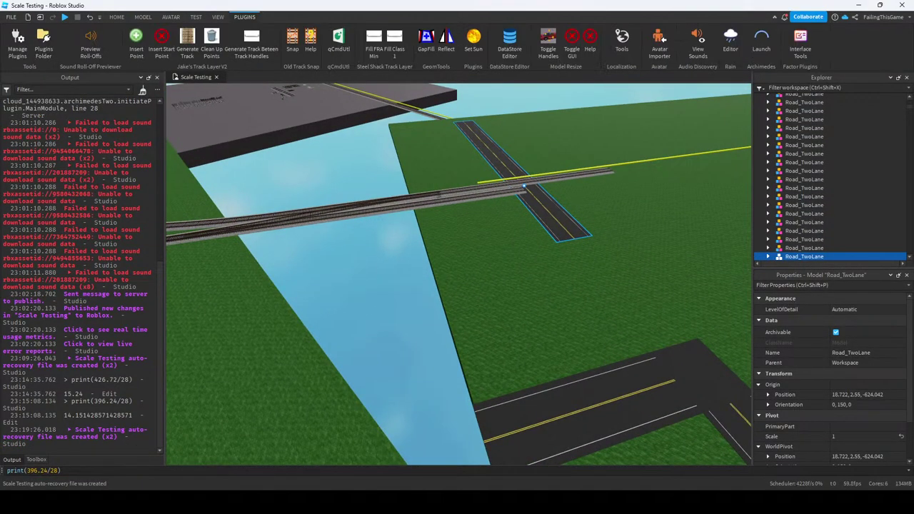
{"action": "left_click", "coordinate": [338, 42]}
{"action": "right_click_drag", "start_coordinate": [213, 202], "coordinate": [385, 210]}
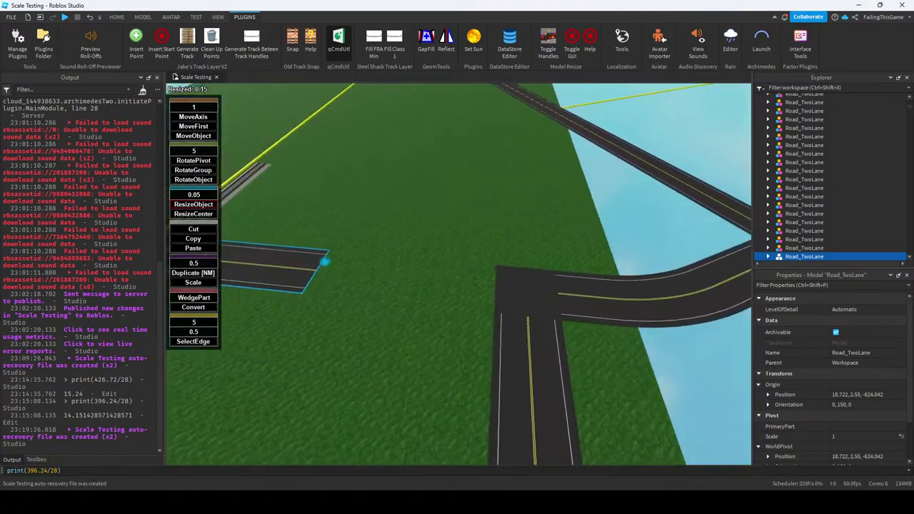
{"action": "key", "text": "w"}
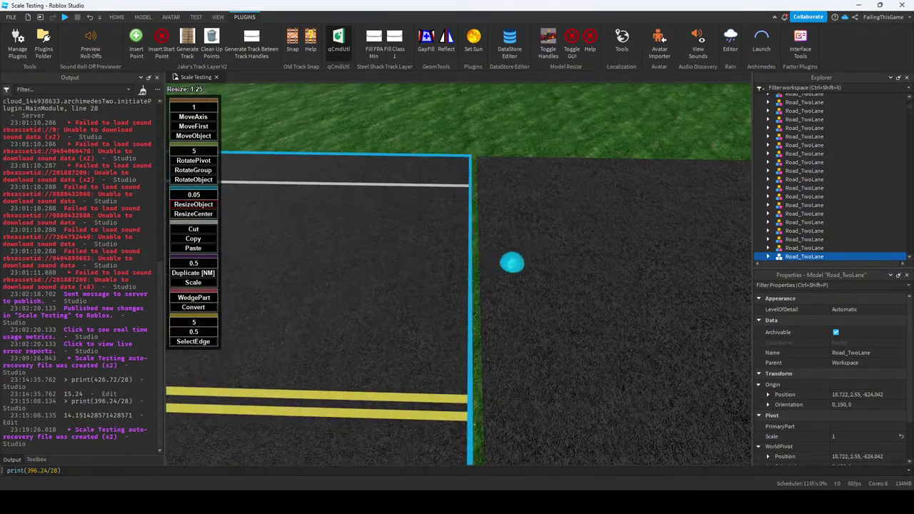
{"action": "key", "text": "r"}
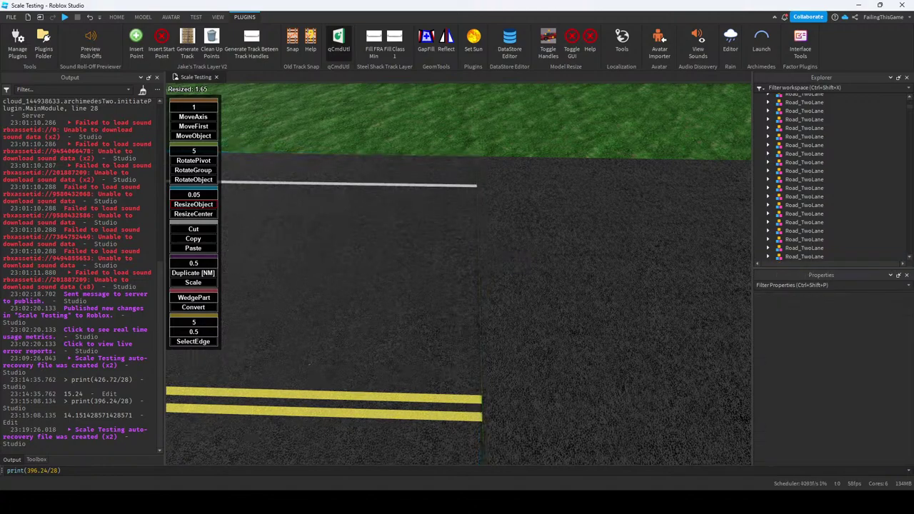
{"action": "right_click_drag", "start_coordinate": [457, 272], "coordinate": [493, 343]}
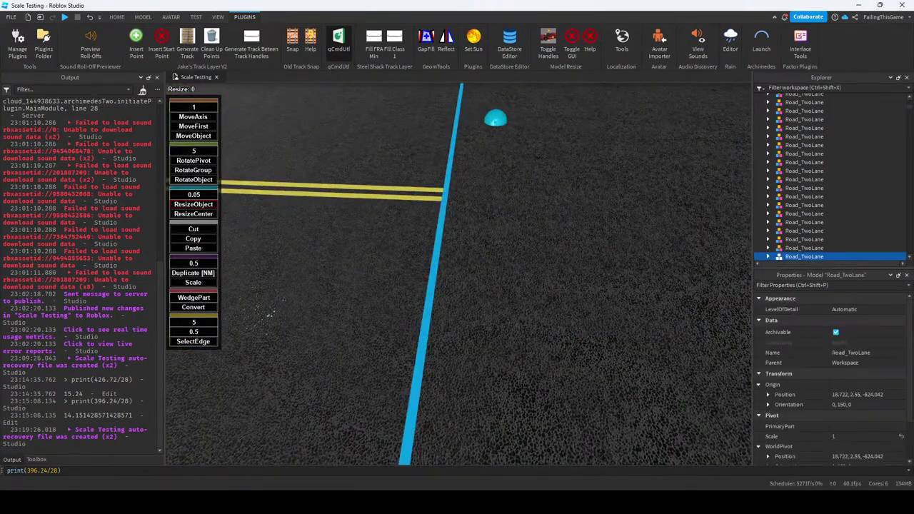
{"action": "key", "text": "e"}
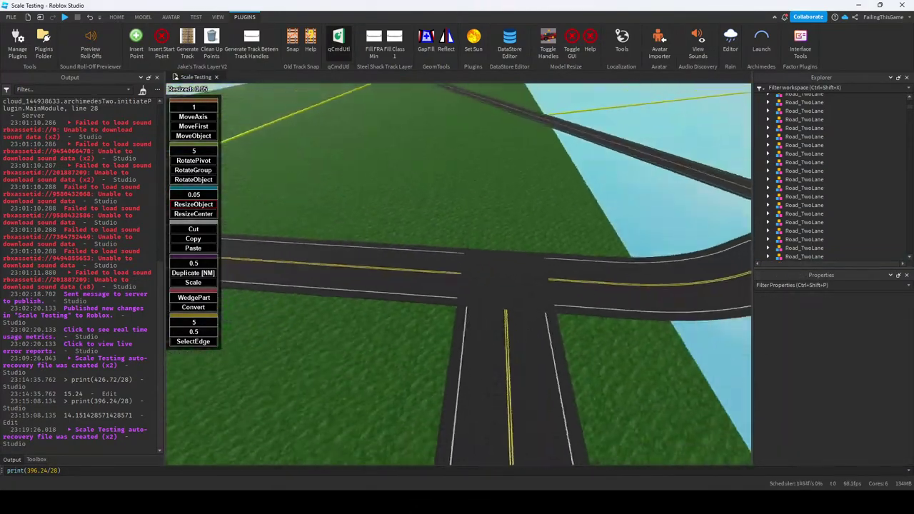
{"action": "right_click_drag", "start_coordinate": [457, 272], "coordinate": [485, 265]}
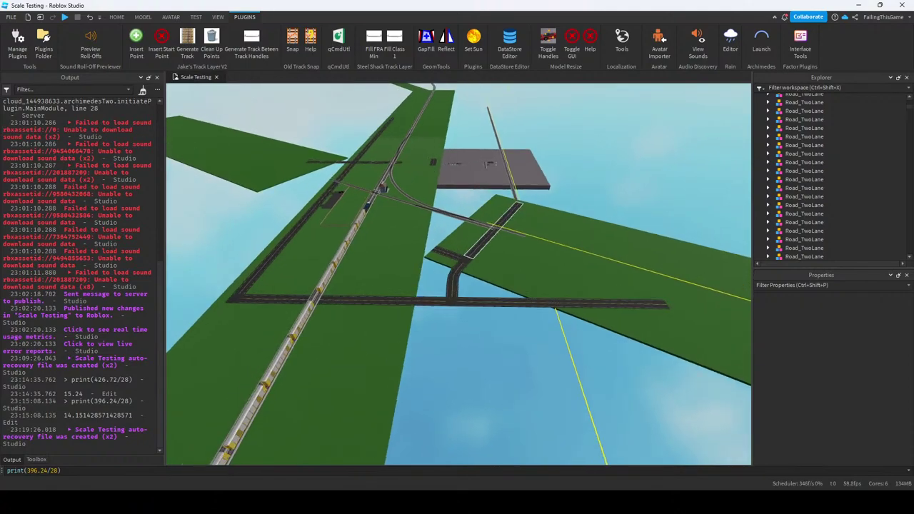
Insert a wedge part on the grass beside the road at the parked-train crossing, and anchor it.
{"action": "right_click_drag", "start_coordinate": [457, 271], "coordinate": [535, 258]}
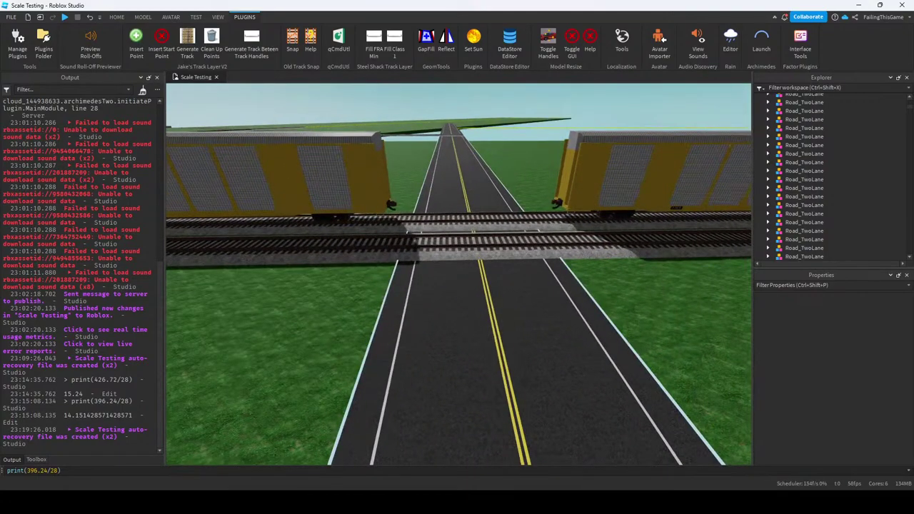
{"action": "right_click_drag", "start_coordinate": [457, 271], "coordinate": [372, 271]}
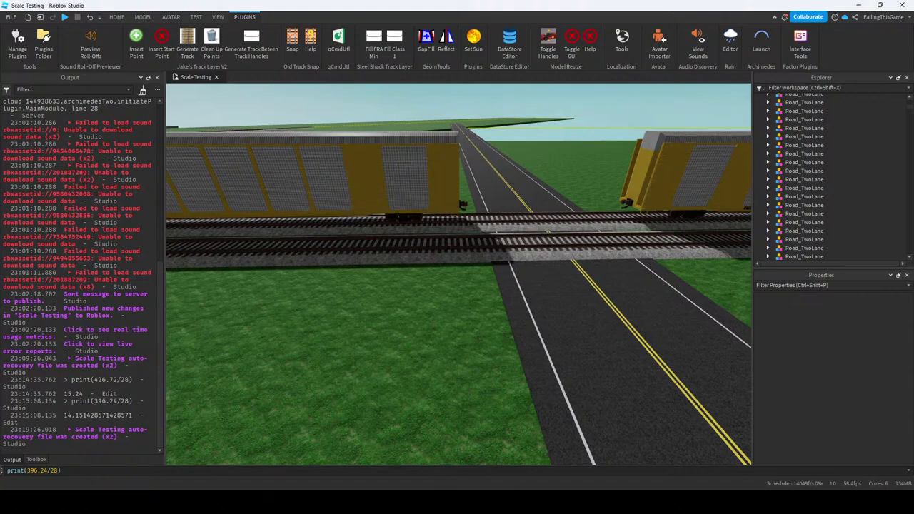
{"action": "left_click", "coordinate": [143, 17]}
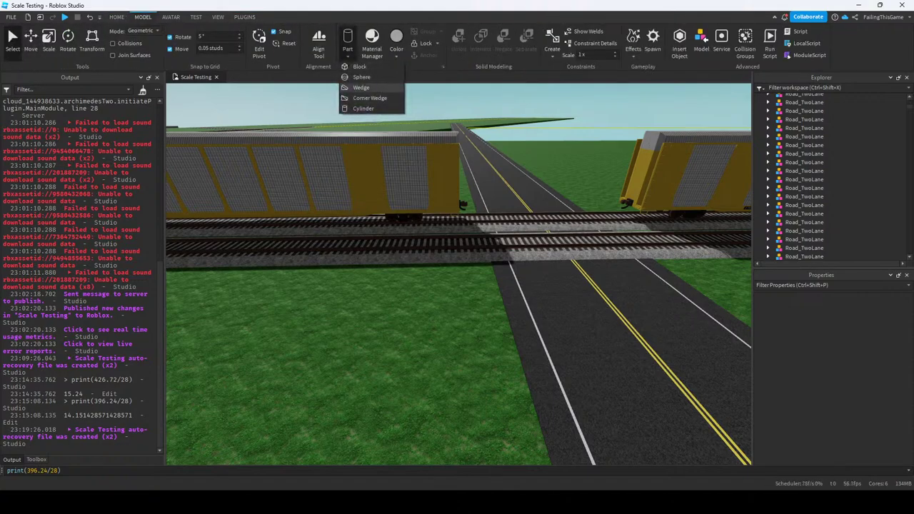
{"action": "left_click", "coordinate": [360, 87]}
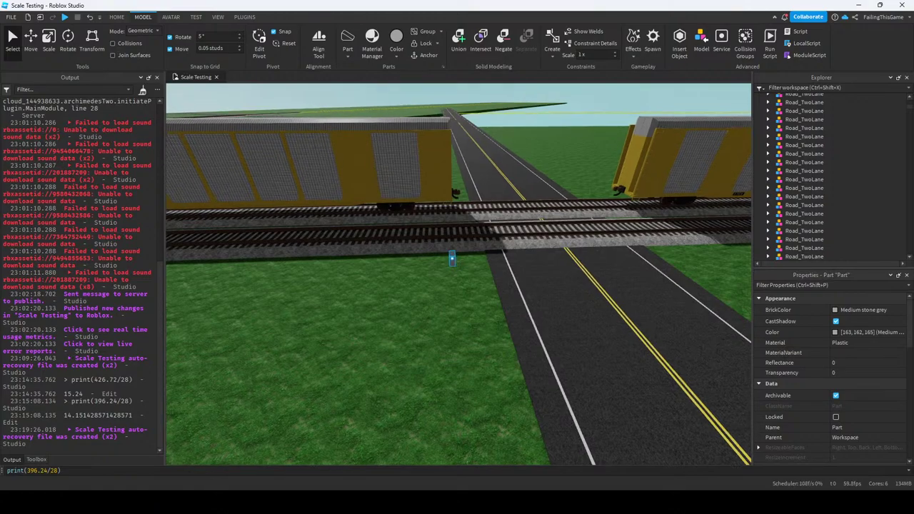
{"action": "key", "text": "f"}
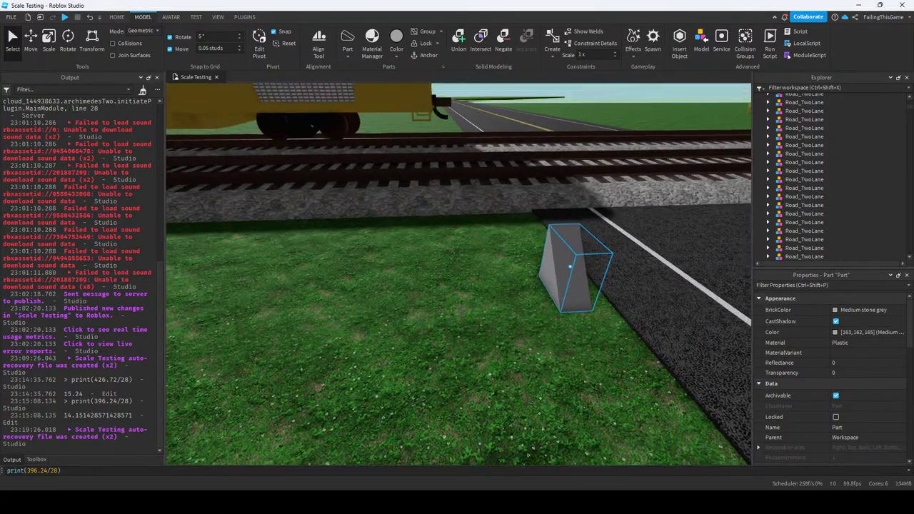
{"action": "right_click_drag", "start_coordinate": [457, 286], "coordinate": [400, 285]}
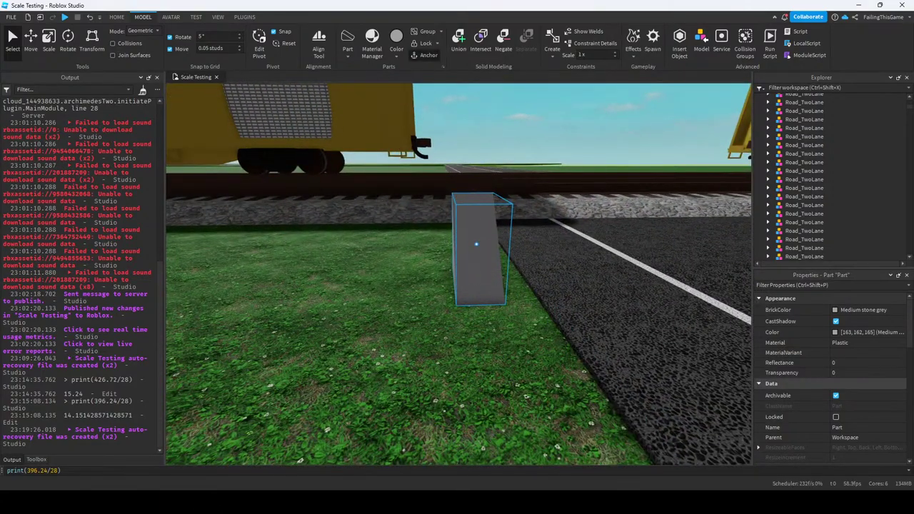
Rename the wedge as Road and turn off its shadow casting.
{"action": "left_click", "coordinate": [837, 427]}
{"action": "type", "text": "oad"}
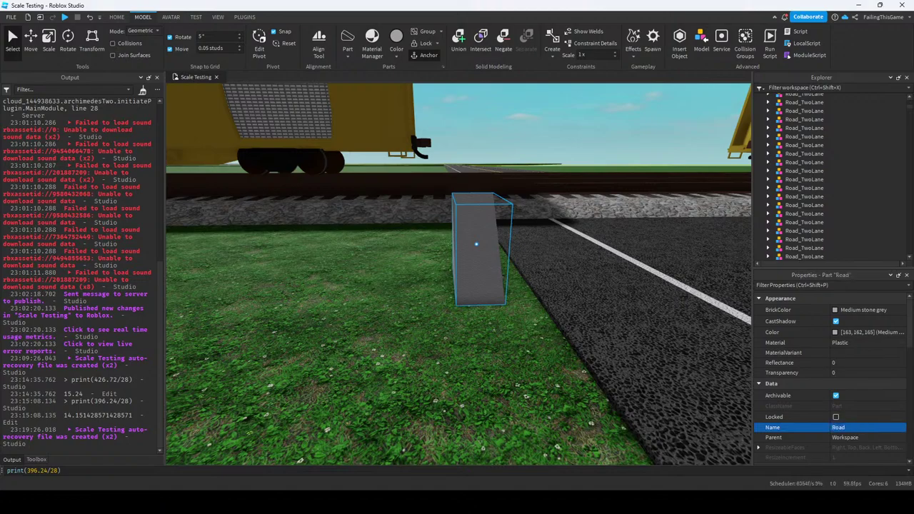
{"action": "key", "text": "Return"}
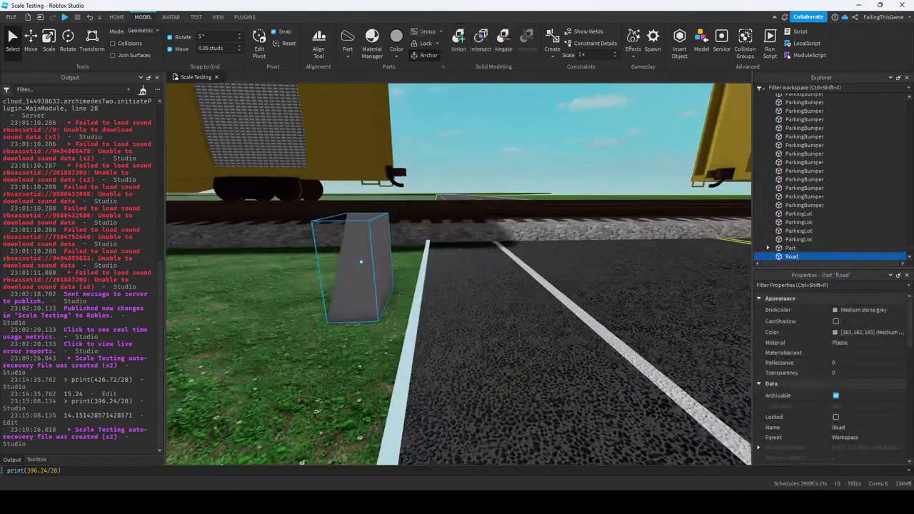
Move the Road wedge onto the road and align it with the road's outer edge, using a 0.01-stud move snap.
{"action": "key", "text": "ctrl+2"}
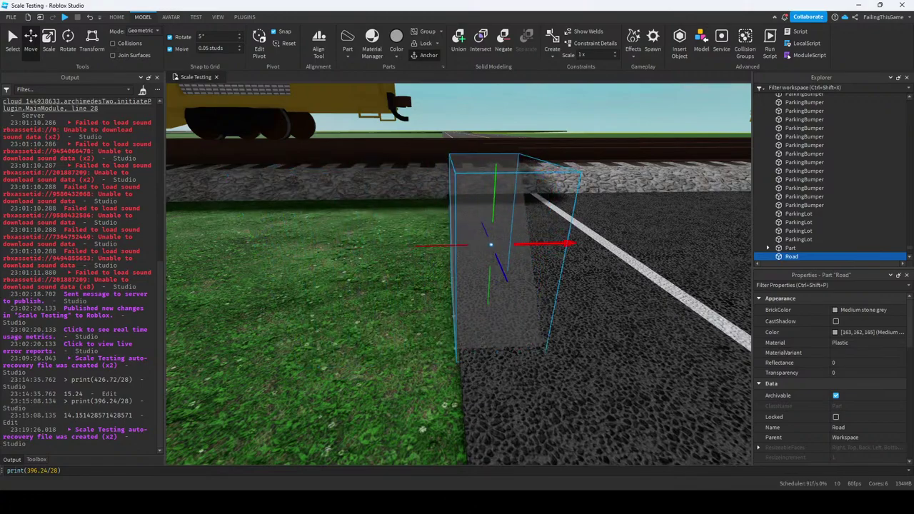
{"action": "key", "text": "w"}
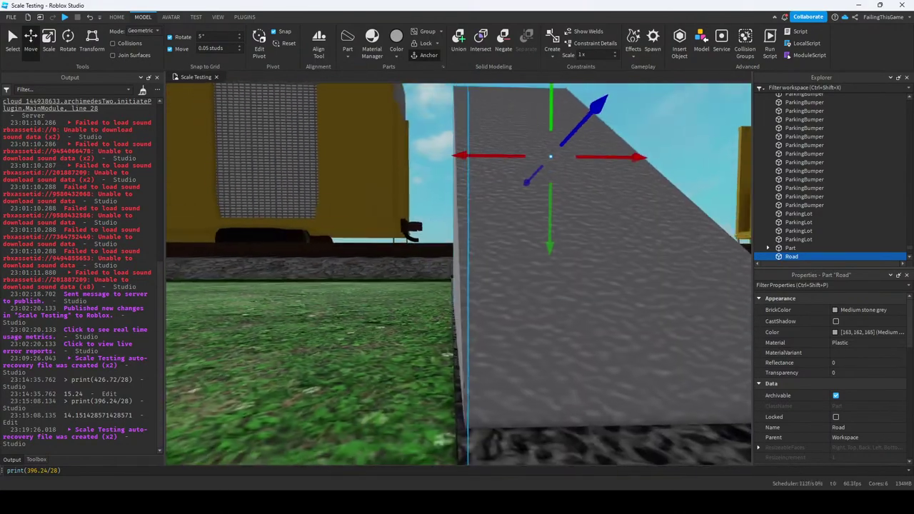
{"action": "key", "text": "s"}
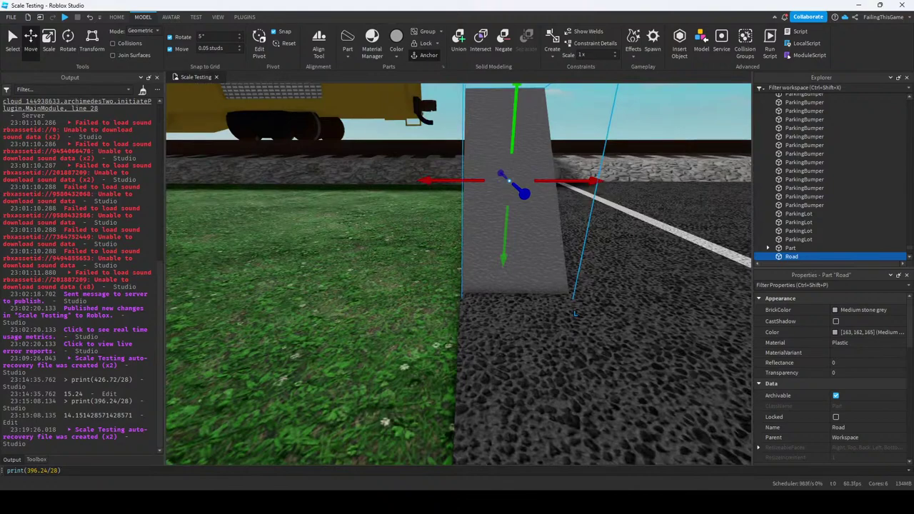
{"action": "scroll", "coordinate": [471, 271], "scroll_direction": "up", "scroll_amount": 3}
{"action": "left_click", "coordinate": [214, 47]}
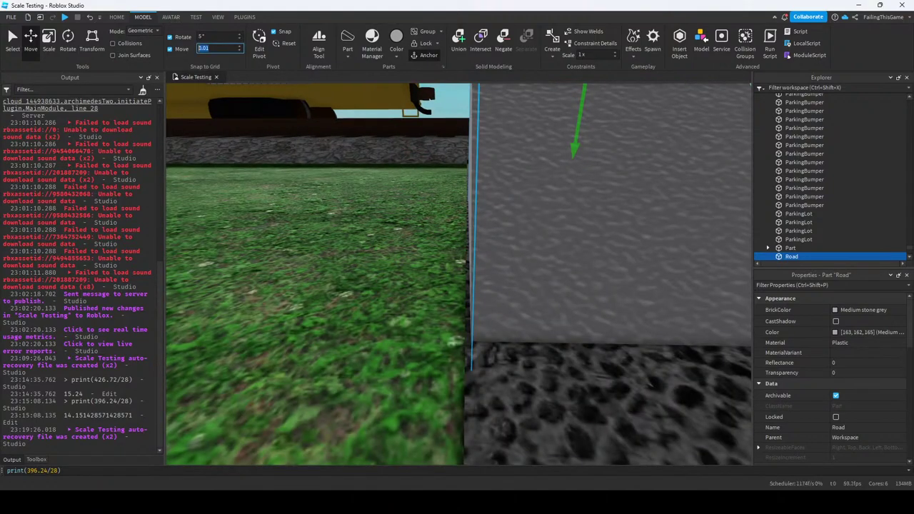
{"action": "key", "text": "Return"}
{"action": "key", "text": "s"}
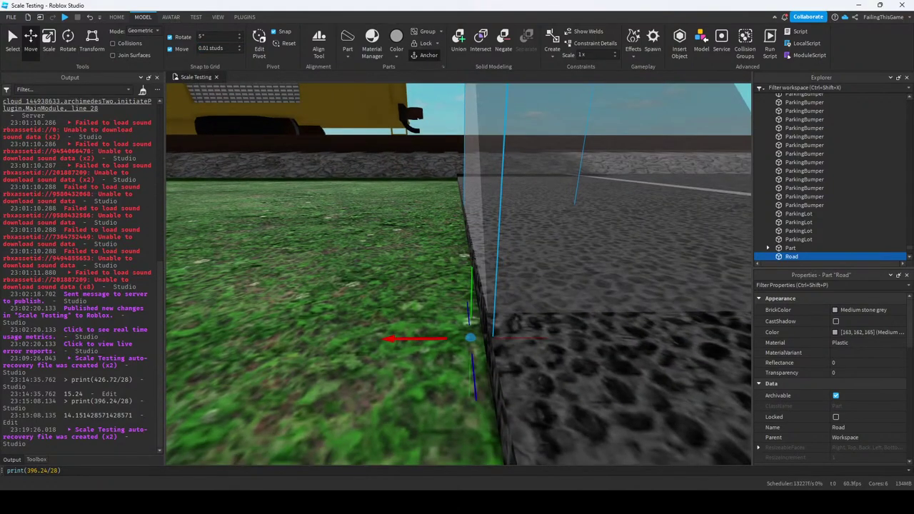
{"action": "key", "text": "s"}
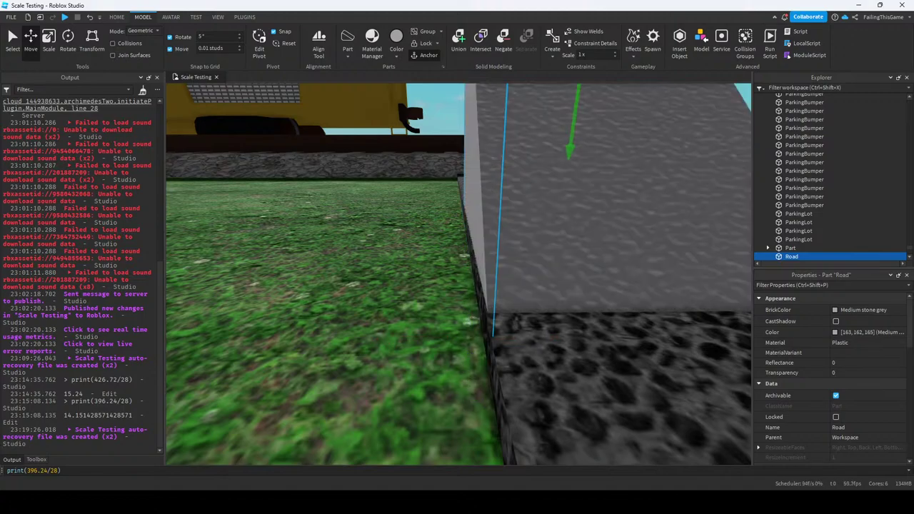
Set the move snap to 0.05 studs, duplicate the two-lane road crossing the tracks, and raise the copy to Y position 4.5.
{"action": "key", "text": "ctrl+3"}
{"action": "right_click_drag", "start_coordinate": [372, 289], "coordinate": [557, 239]}
{"action": "left_click", "coordinate": [358, 321]}
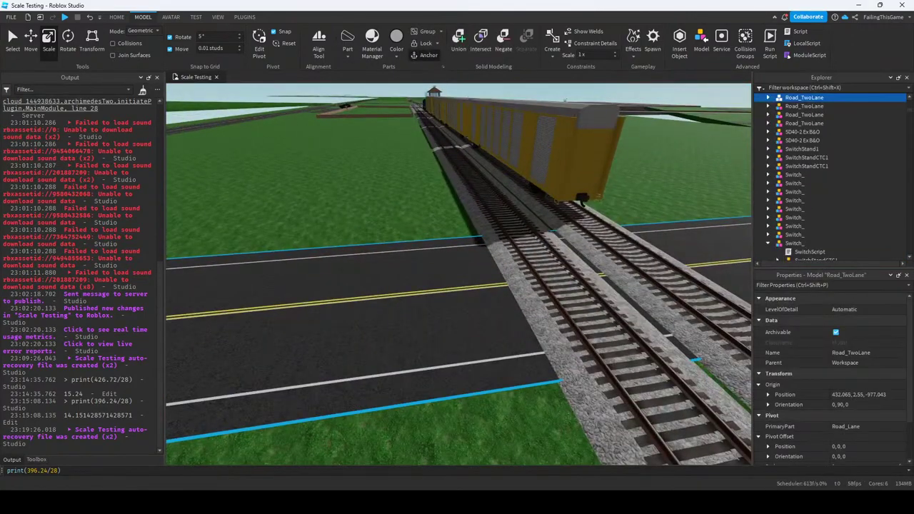
{"action": "left_click", "coordinate": [214, 48]}
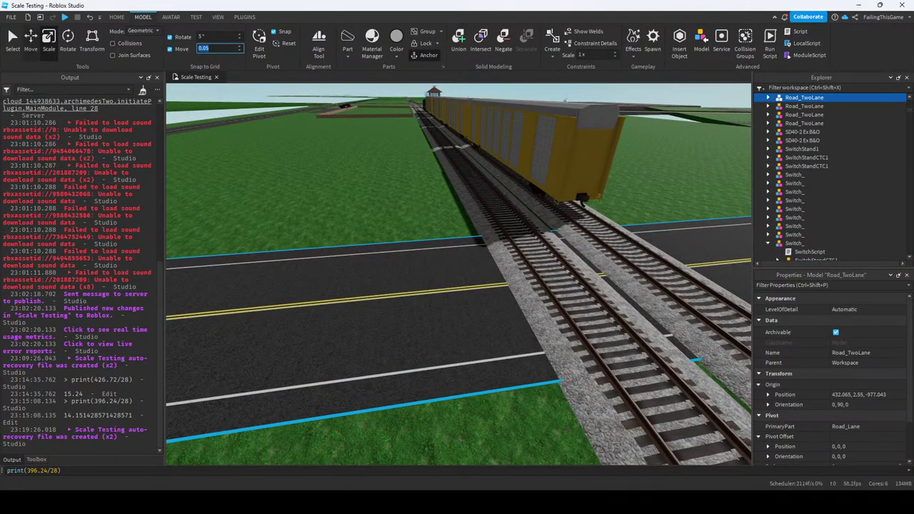
{"action": "type", "text": "0.05"}
{"action": "key", "text": "Return"}
{"action": "key", "text": "ctrl+2"}
{"action": "right_click_drag", "start_coordinate": [557, 238], "coordinate": [457, 246]}
{"action": "mouse_move", "coordinate": [632, 143]}
{"action": "left_mouse_down"}
{"action": "mouse_move", "coordinate": [636, 118]}
{"action": "mouse_move", "coordinate": [632, 143]}
{"action": "left_mouse_up"}
{"action": "right_click_drag", "start_coordinate": [632, 143], "coordinate": [536, 156]}
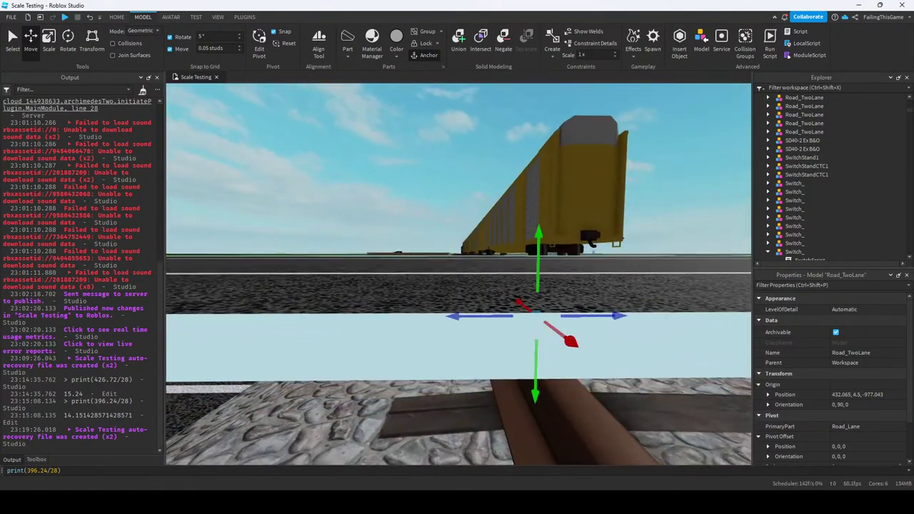
Lower the road copy to Y position 3.95 and shift it along its length to X position 505.215, over the tracks.
{"action": "left_click_drag", "start_coordinate": [538, 271], "coordinate": [536, 364]}
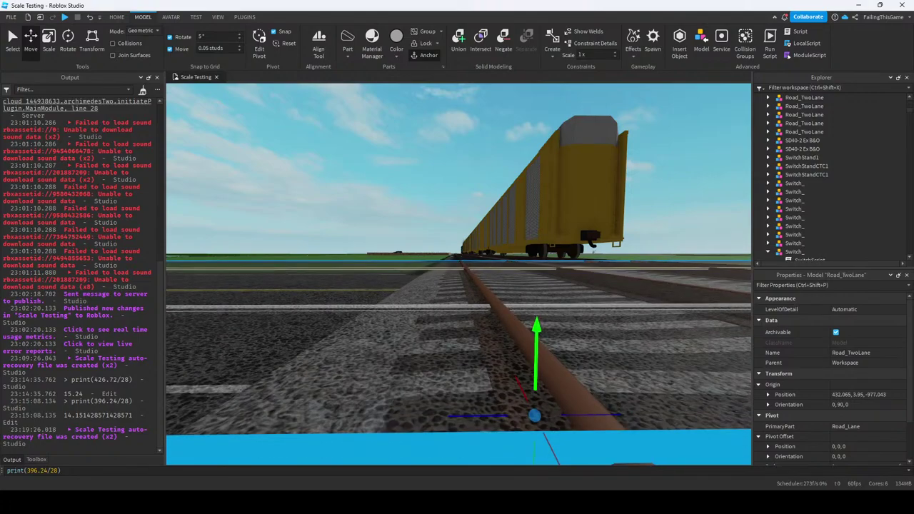
{"action": "right_click_drag", "start_coordinate": [535, 363], "coordinate": [564, 350]}
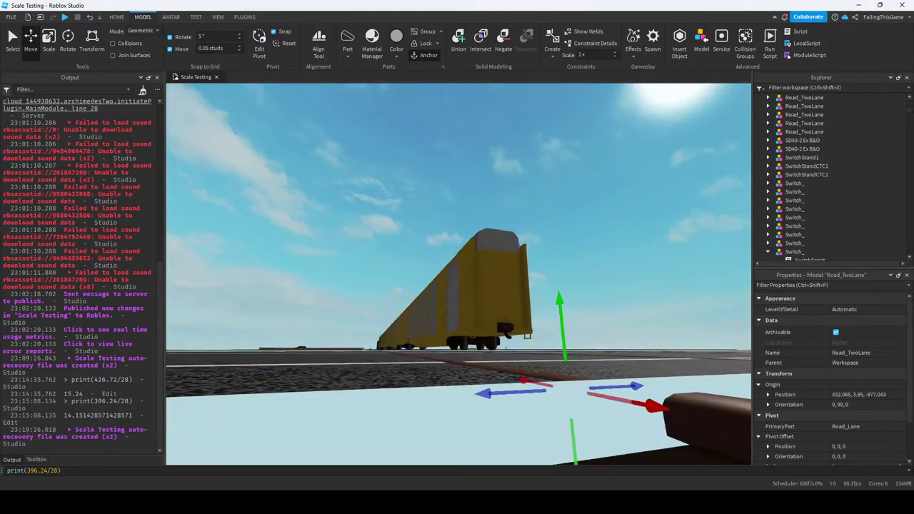
{"action": "key", "text": "w"}
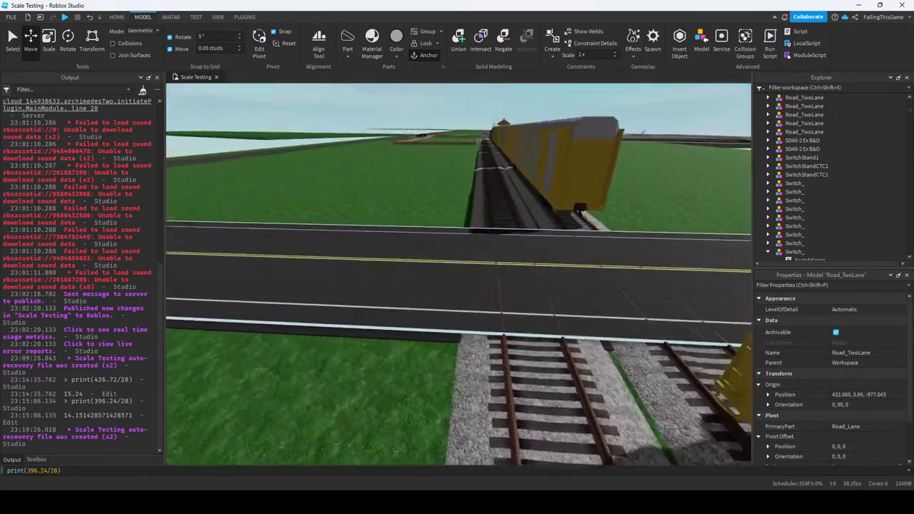
{"action": "left_click_drag", "start_coordinate": [629, 294], "coordinate": [429, 285]}
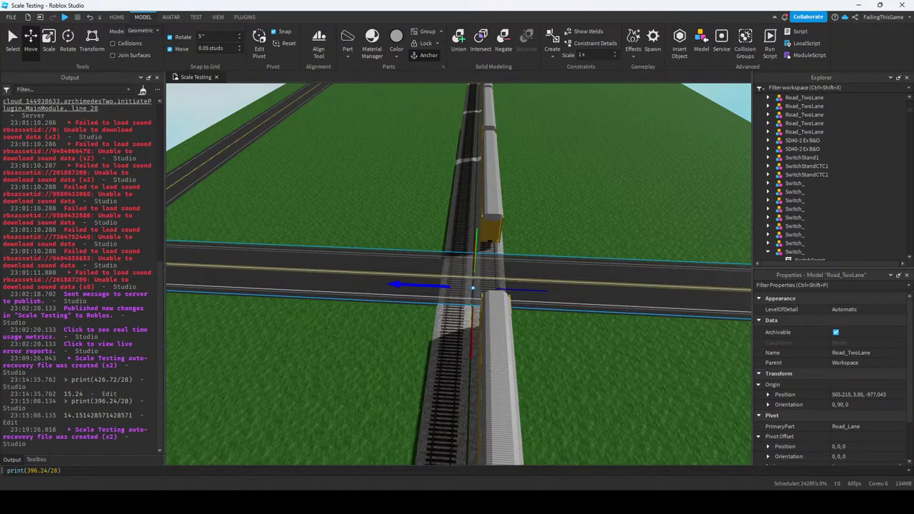
{"action": "left_click", "coordinate": [244, 17]}
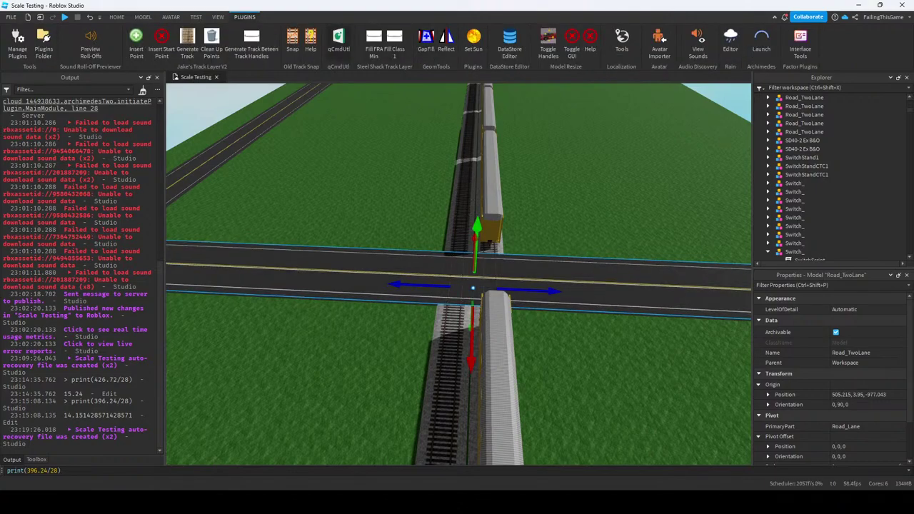
Shorten the raised road section equally from both ends in 0.05-stud increments so it spans only the railway tracks.
{"action": "left_click", "coordinate": [339, 40]}
{"action": "right_click_drag", "start_coordinate": [457, 286], "coordinate": [428, 235]}
{"action": "left_click_drag", "start_coordinate": [373, 195], "coordinate": [564, 310]}
{"action": "right_click_drag", "start_coordinate": [564, 309], "coordinate": [486, 270]}
{"action": "scroll", "coordinate": [528, 282], "scroll_direction": "up", "scroll_amount": 5}
{"action": "left_click_drag", "start_coordinate": [322, 206], "coordinate": [398, 206]}
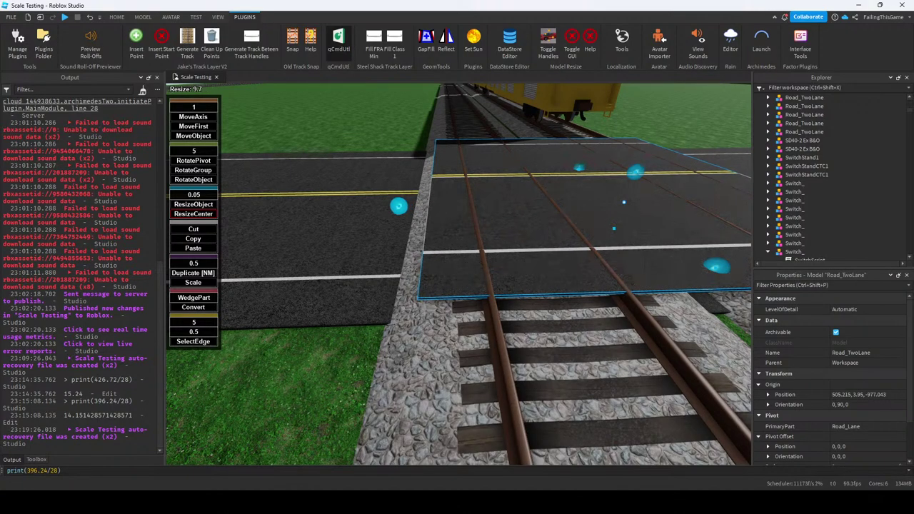
{"action": "right_click_drag", "start_coordinate": [398, 207], "coordinate": [400, 179]}
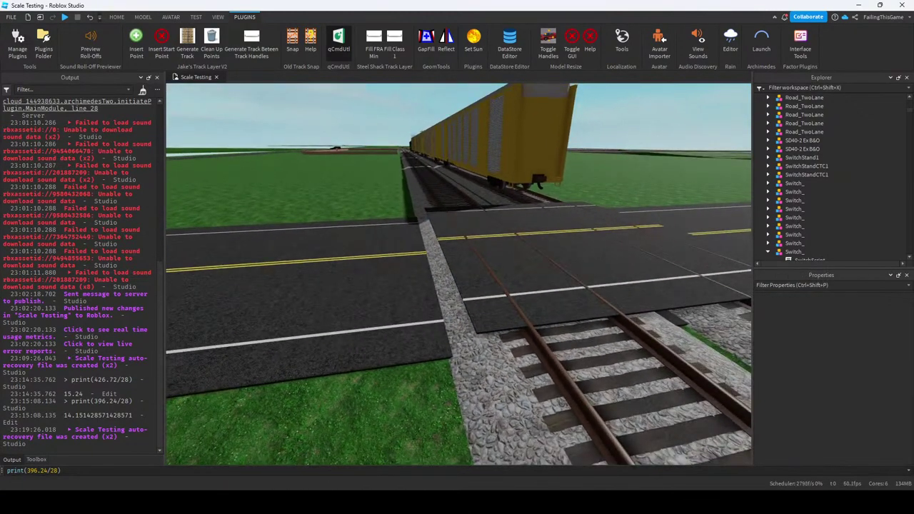
Try adding 5-degree ramp sections to both ends of the raised crossing with Archimedes Two on the Z axis.
{"action": "left_click", "coordinate": [117, 17]}
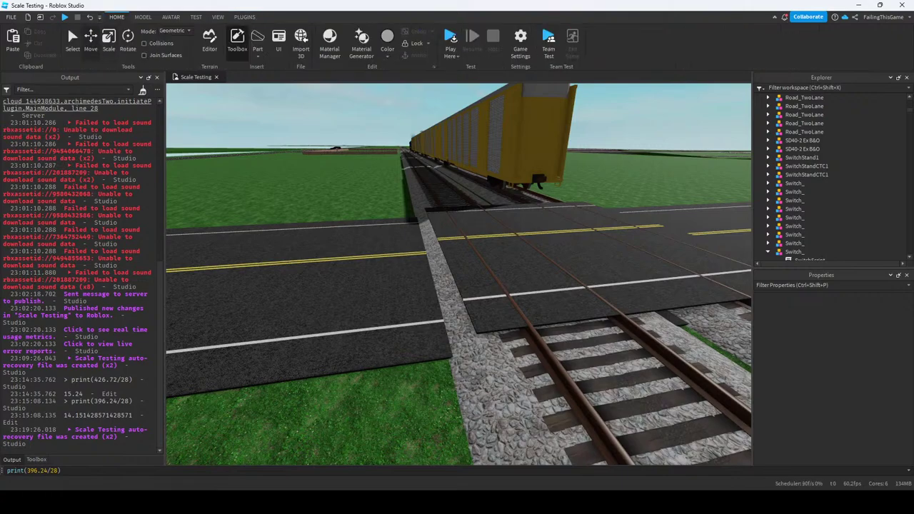
{"action": "left_click", "coordinate": [594, 251]}
{"action": "key", "text": "r"}
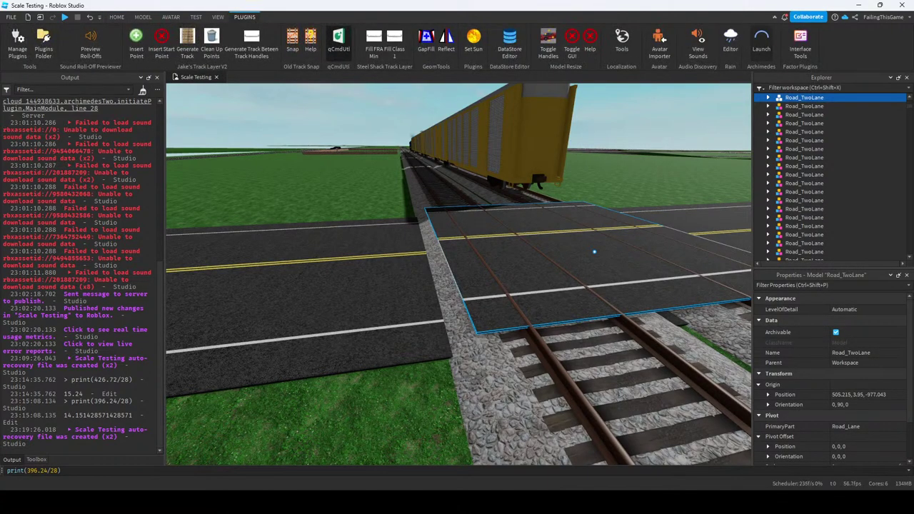
{"action": "key", "text": "z"}
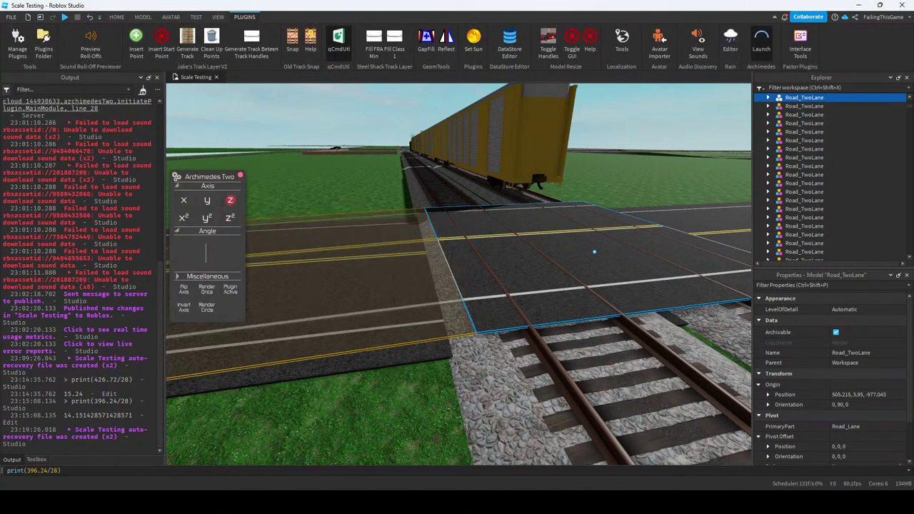
{"action": "key", "text": "5"}
{"action": "left_click", "coordinate": [594, 251]}
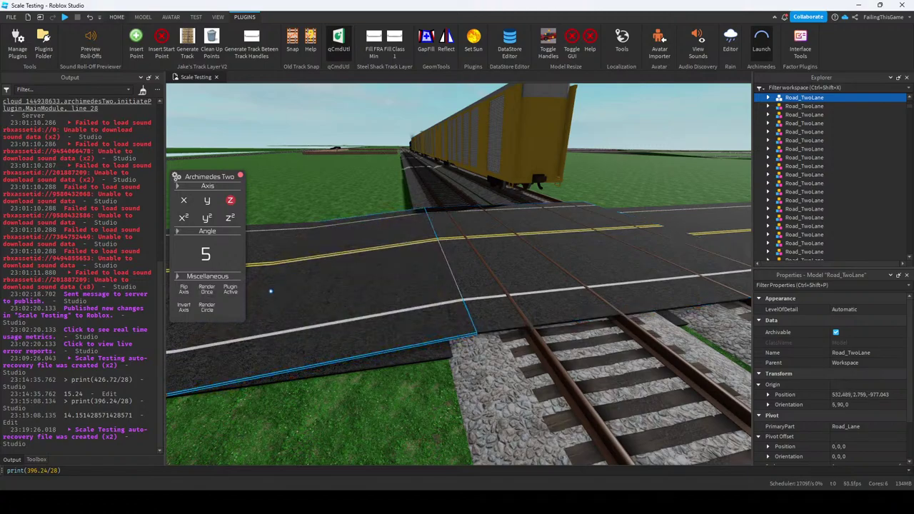
{"action": "left_click", "coordinate": [511, 214]}
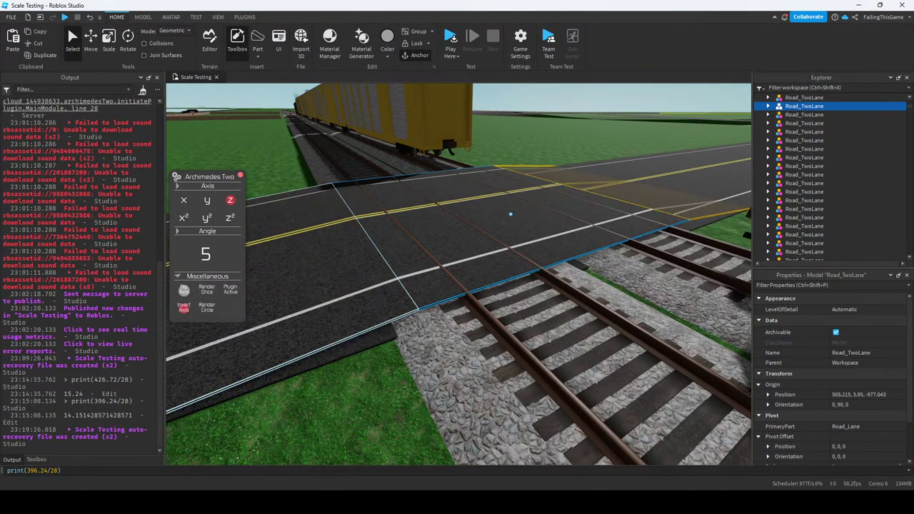
{"action": "left_click", "coordinate": [510, 214]}
{"action": "key", "text": "w"}
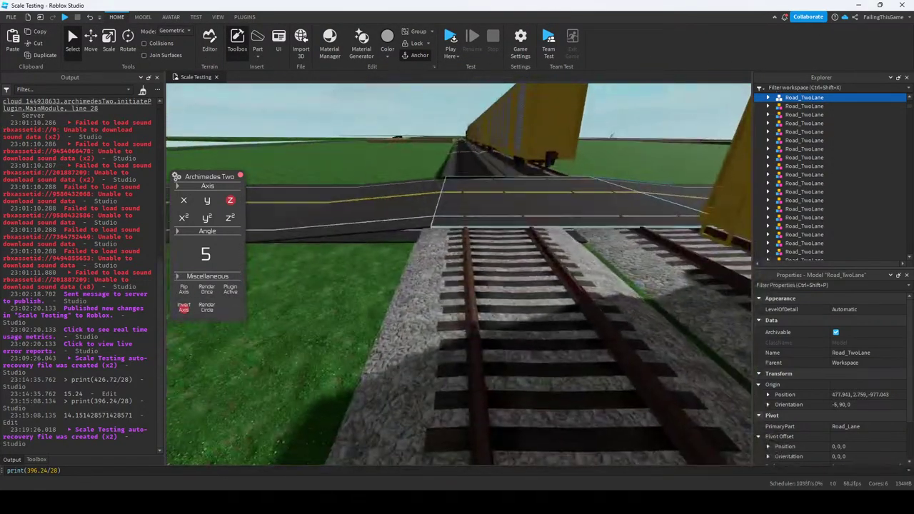
{"action": "key", "text": "s"}
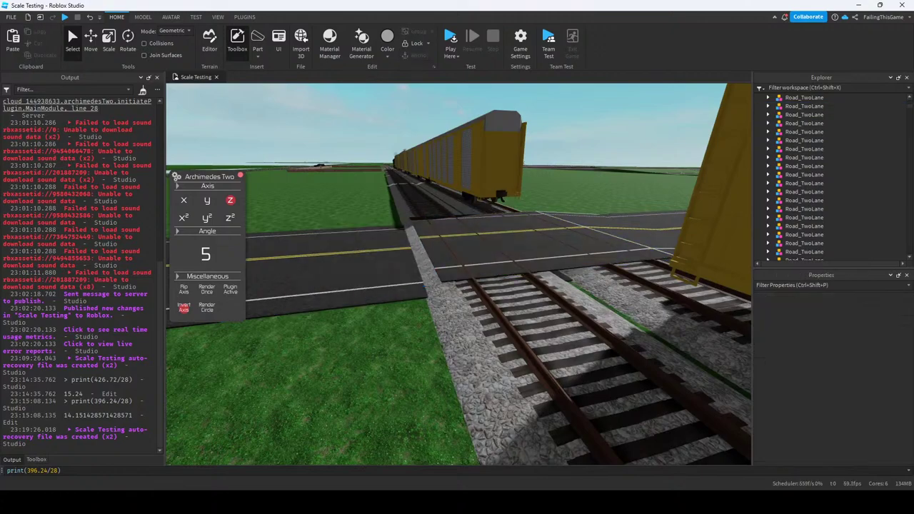
Generate ramp sections at a 4-degree angle about the Z axis on both ends of the raised crossing.
{"action": "left_click", "coordinate": [510, 214]}
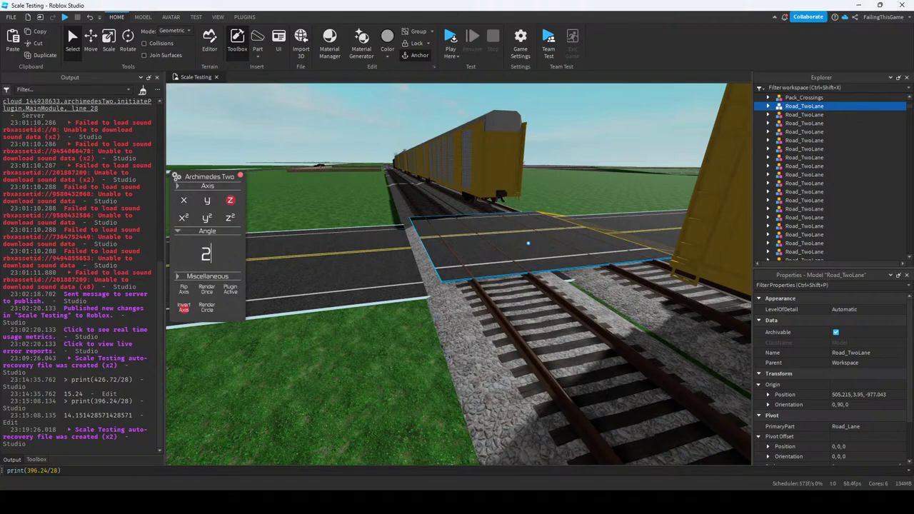
{"action": "type", "text": "4"}
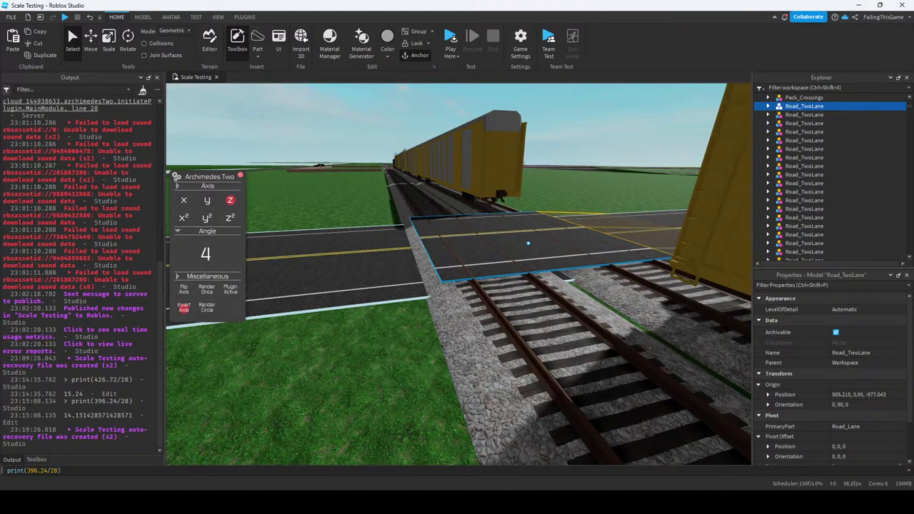
{"action": "type", "text": "r"}
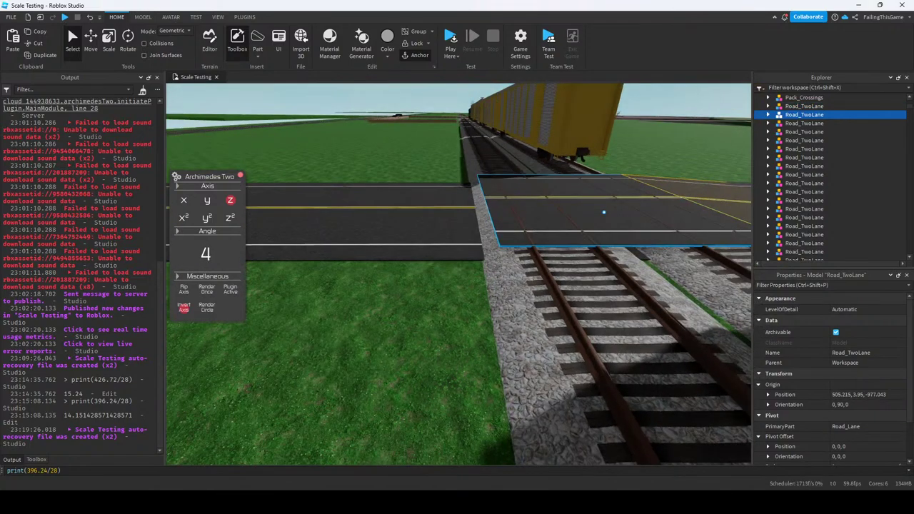
{"action": "type", "text": "r"}
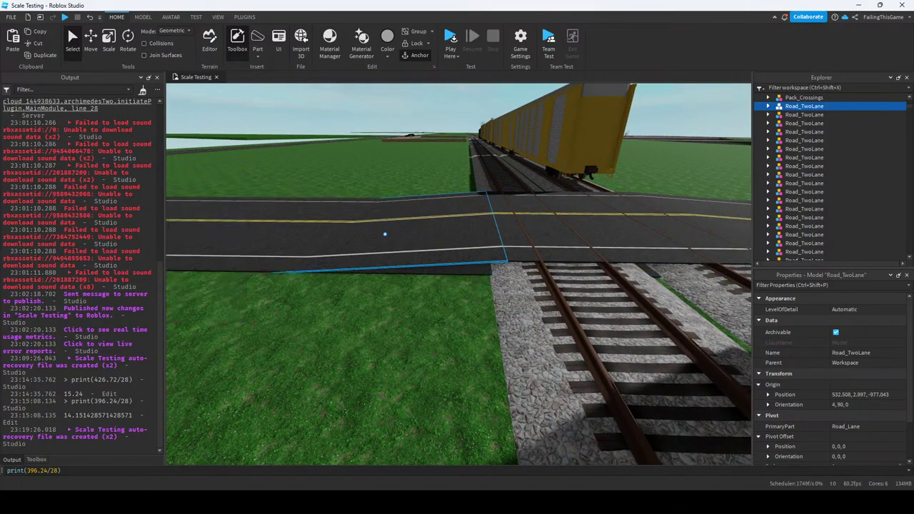
{"action": "type", "text": "ws"}
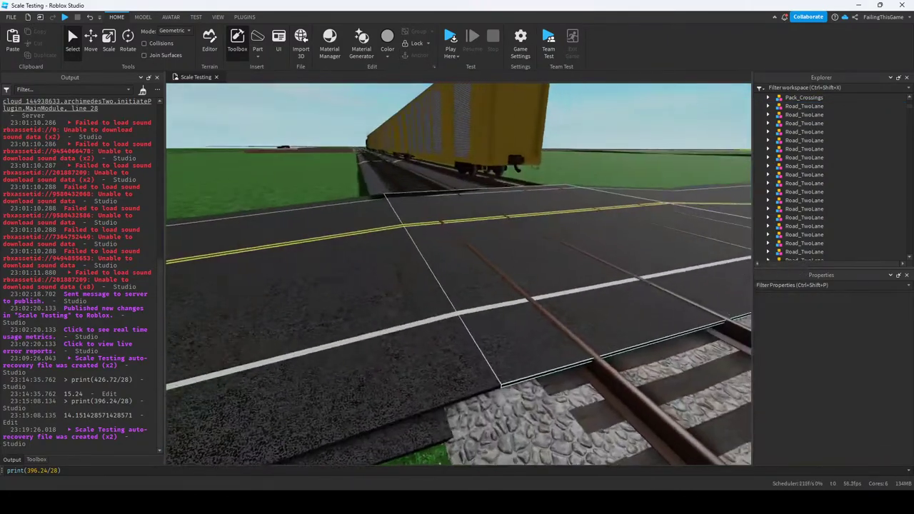
{"action": "type", "text": "s"}
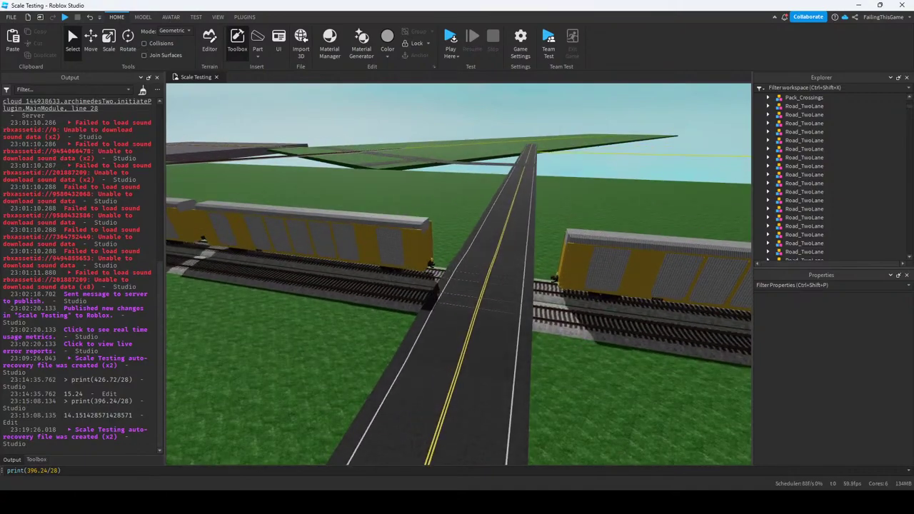
{"action": "key", "text": "Left"}
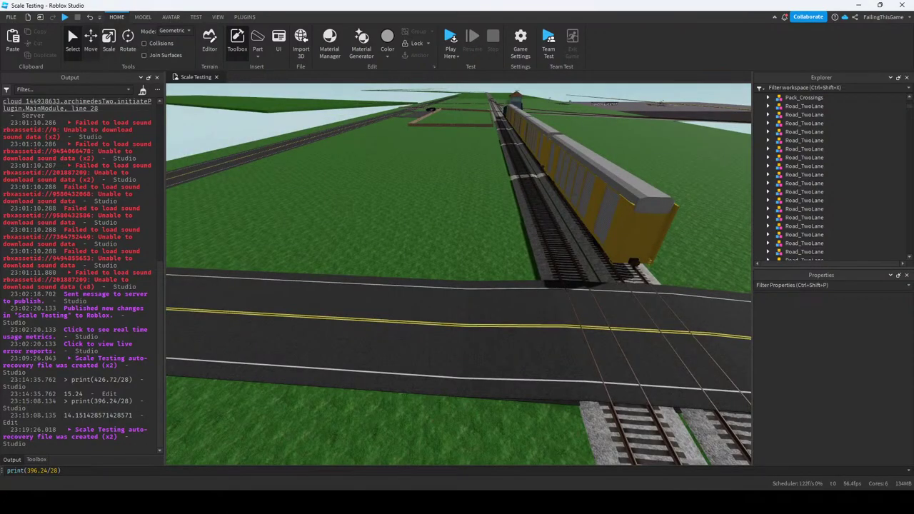
{"action": "key", "text": "e"}
{"action": "key", "text": "Left"}
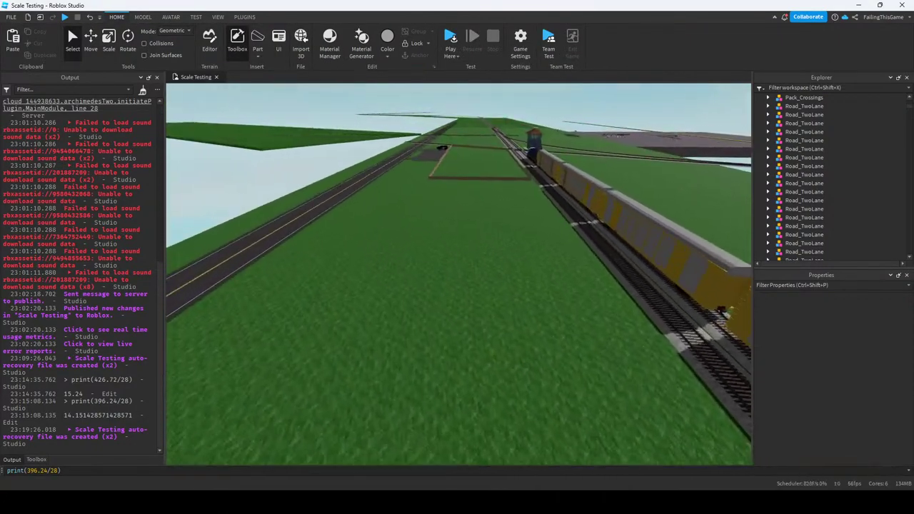
{"action": "key", "text": "w"}
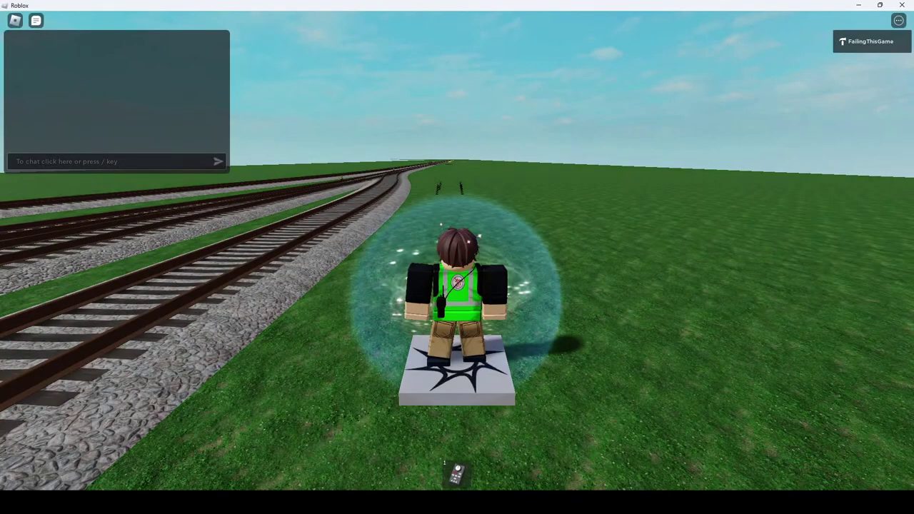
In the Roblox playtest, walk the character to the parked police SUV, get in and set off across the grass.
{"action": "key", "text": "a"}
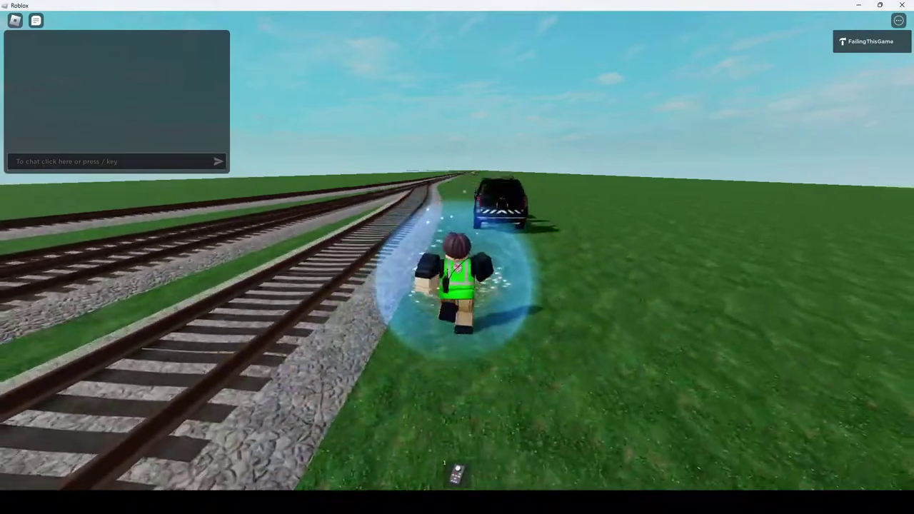
{"action": "key", "text": "e"}
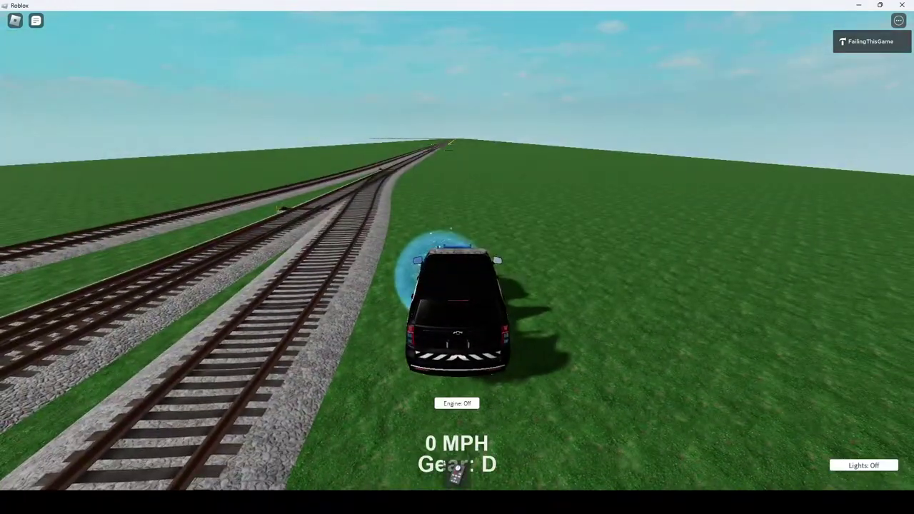
{"action": "key", "text": "w"}
{"action": "key", "text": "d"}
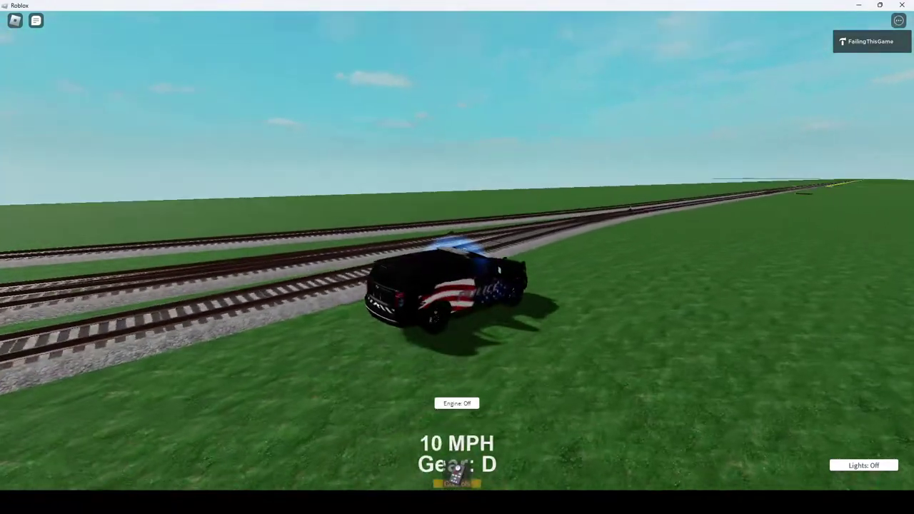
Drive the police SUV at high speed alongside the railway tracks, following the line across the map.
{"action": "key", "text": "w"}
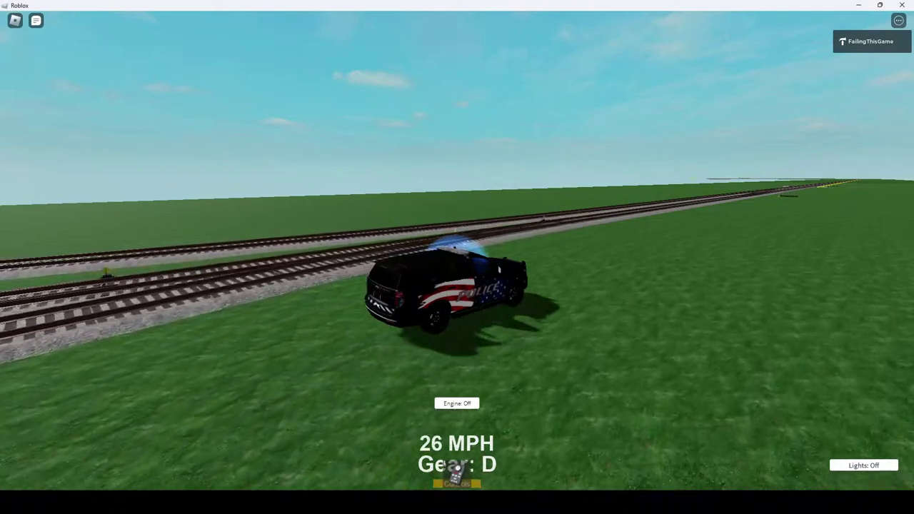
{"action": "key", "text": "w"}
{"action": "key", "text": "a"}
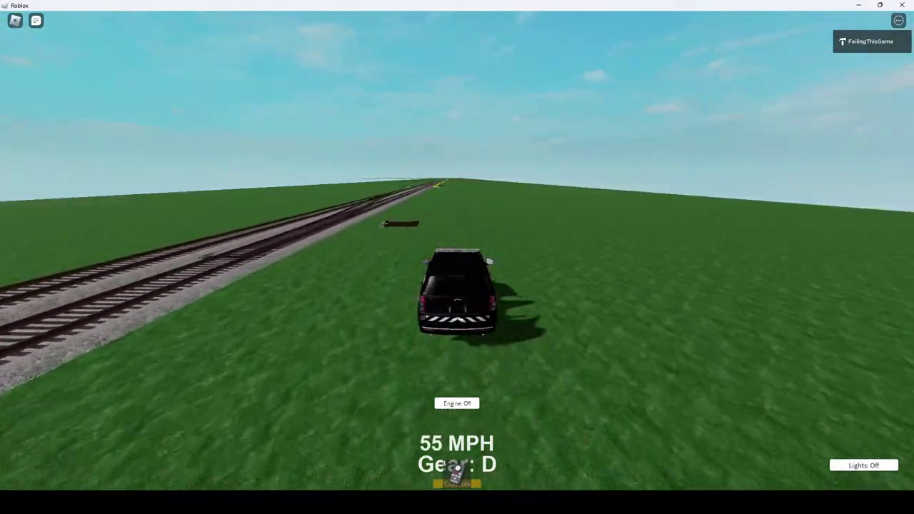
{"action": "key", "text": "w"}
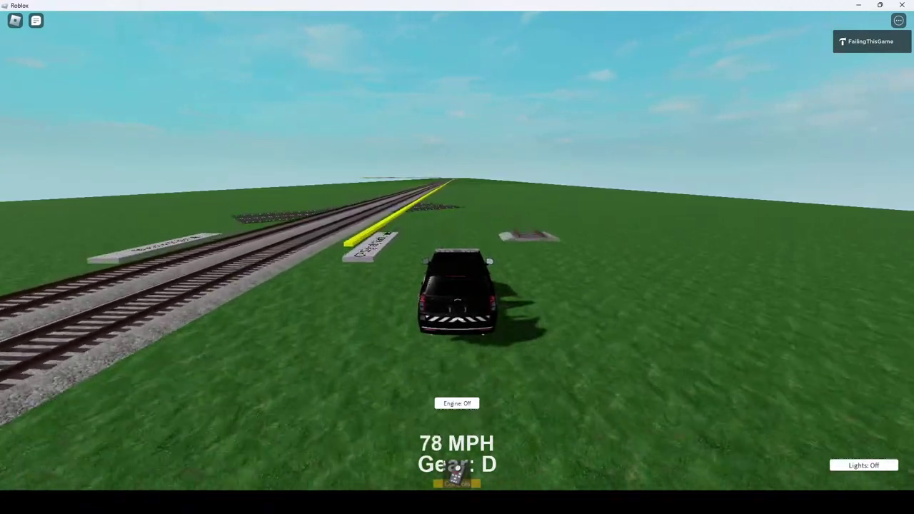
{"action": "key", "text": "w"}
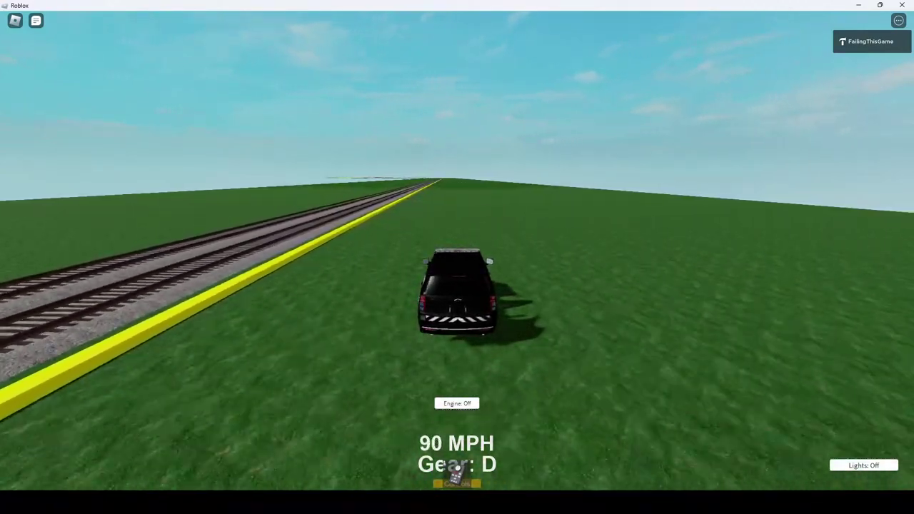
{"action": "key", "text": "w"}
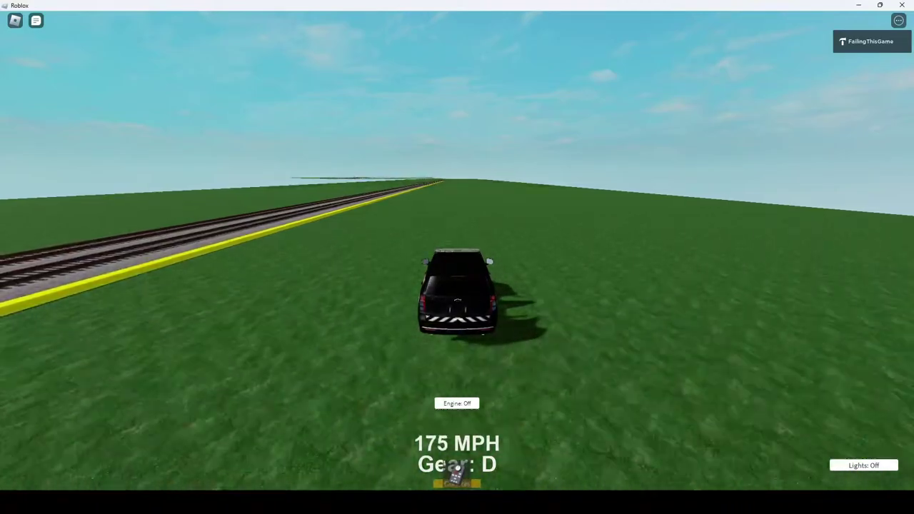
{"action": "right_click_drag", "start_coordinate": [457, 257], "coordinate": [714, 257]}
{"action": "right_click_drag", "start_coordinate": [457, 257], "coordinate": [786, 300]}
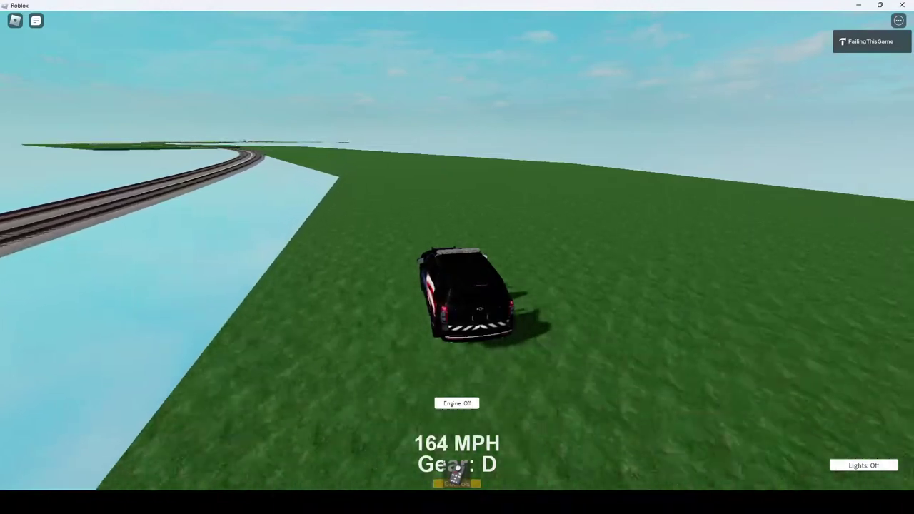